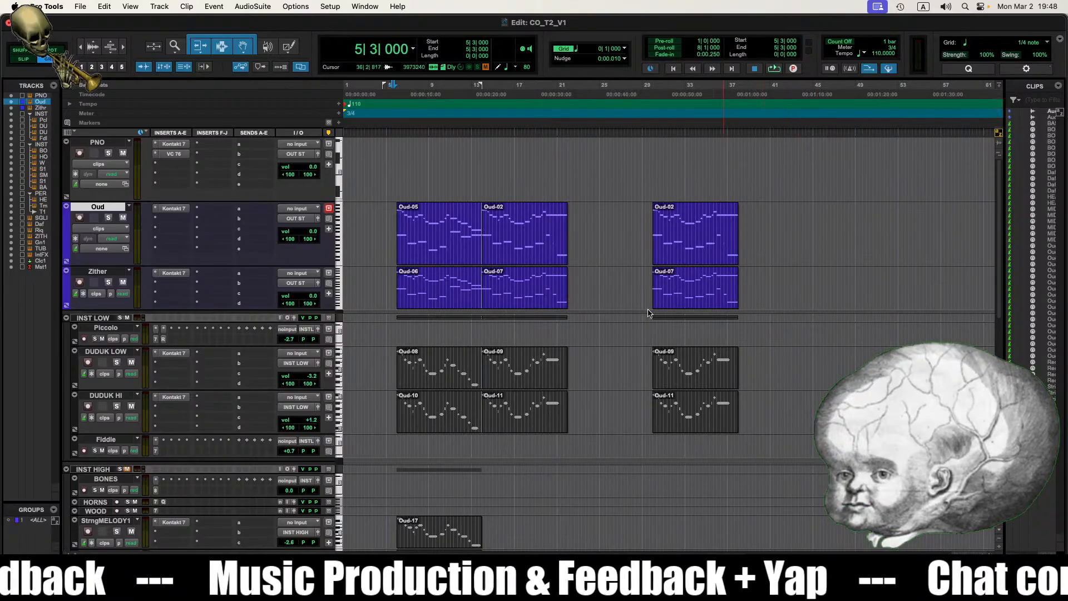
Step: Fit all the tracks in view and play back the arrangement from just before bar 6
{"action": "left_click", "coordinate": [999, 541]}
{"action": "left_click_drag", "start_coordinate": [1004, 259], "coordinate": [1007, 258]}
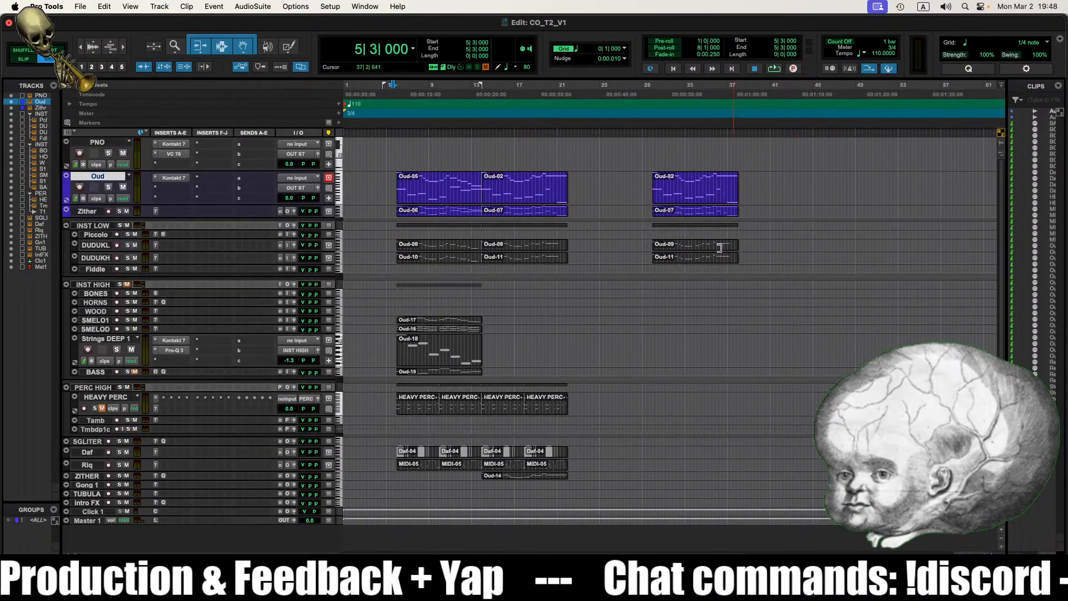
{"action": "key", "text": "space"}
{"action": "key", "text": "t"}
{"action": "key", "text": "t"}
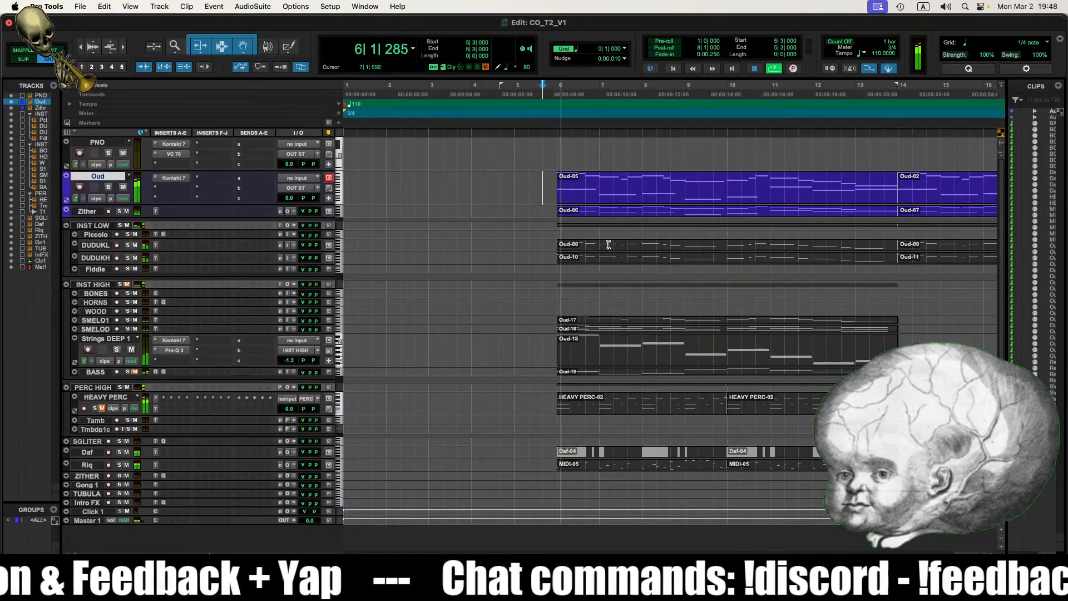
{"action": "scroll", "coordinate": [611, 245], "scroll_direction": "right", "scroll_amount": 2}
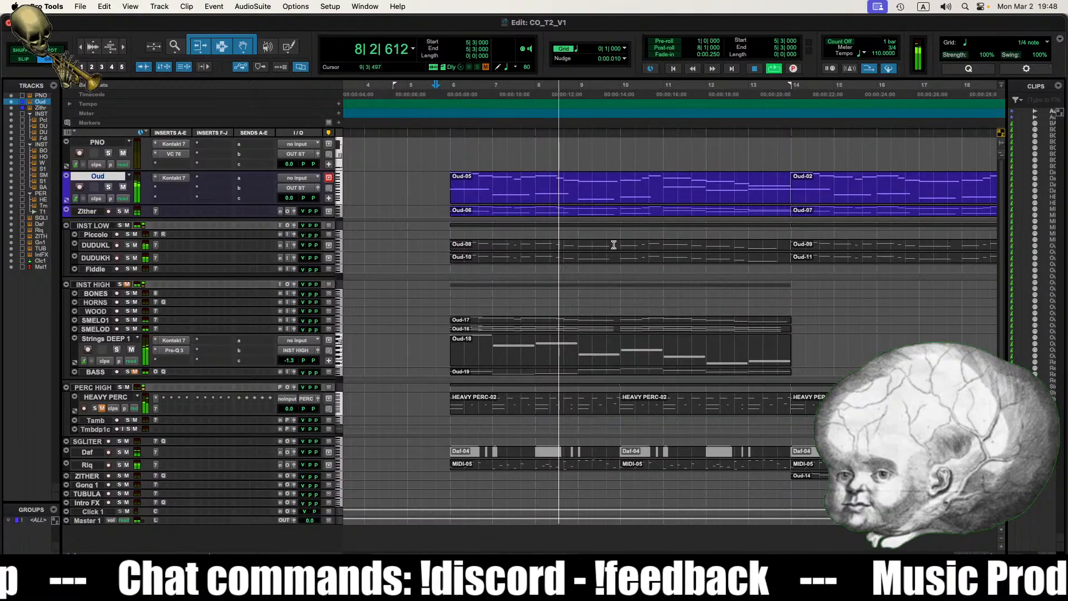
{"action": "key", "text": "r"}
{"action": "key", "text": "r"}
{"action": "key", "text": "t"}
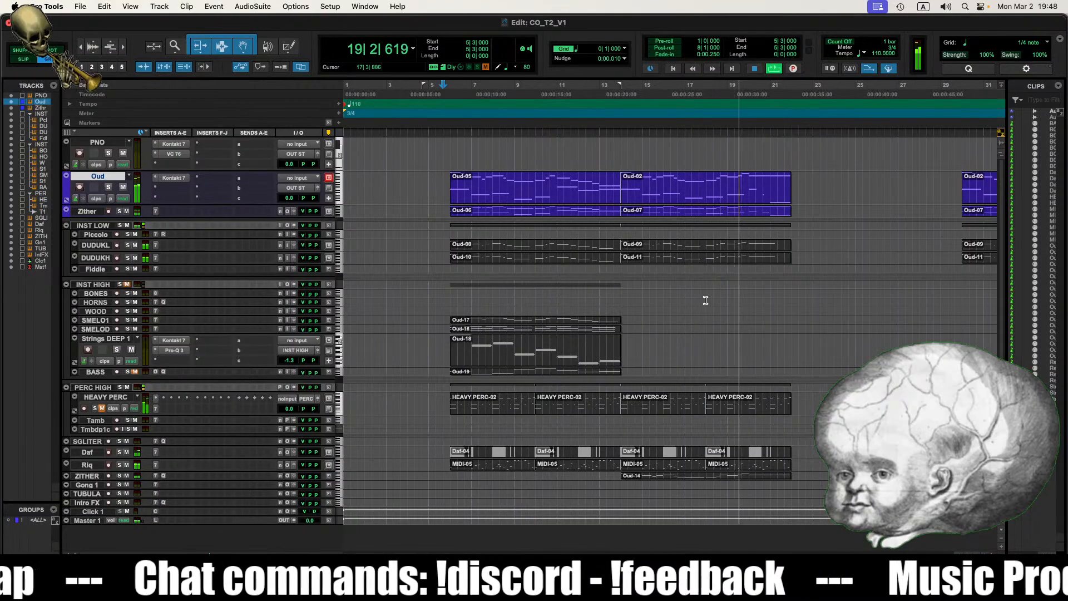
Step: Open the second Oud clip in the MIDI editor, audition its low notes around bar 17, and close the editor
{"action": "left_click", "coordinate": [699, 197]}
{"action": "double_click", "coordinate": [699, 197]}
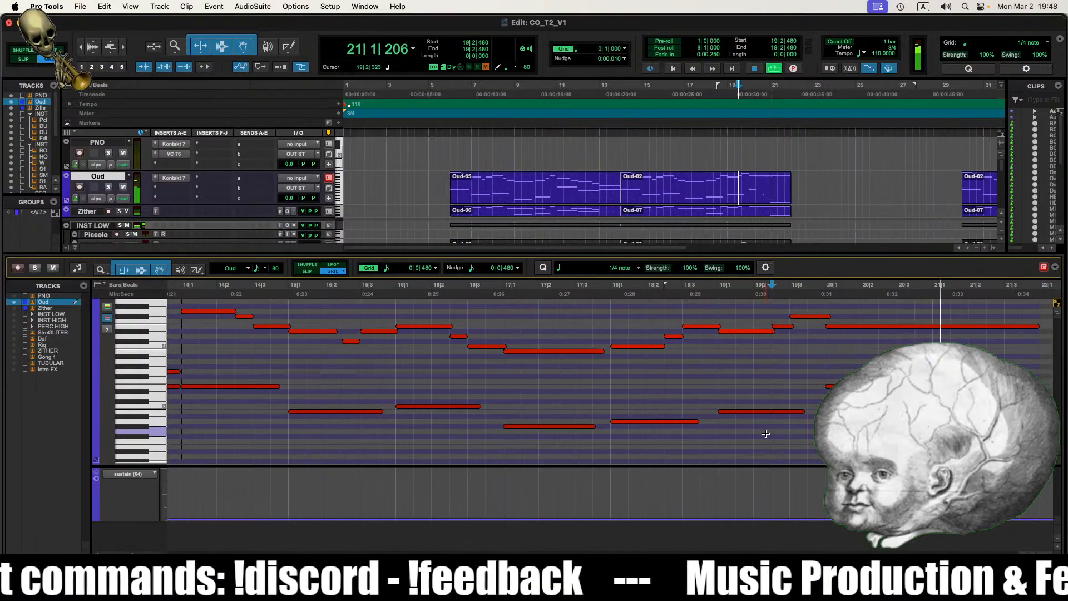
{"action": "key", "text": "space"}
{"action": "left_click", "coordinate": [540, 427]}
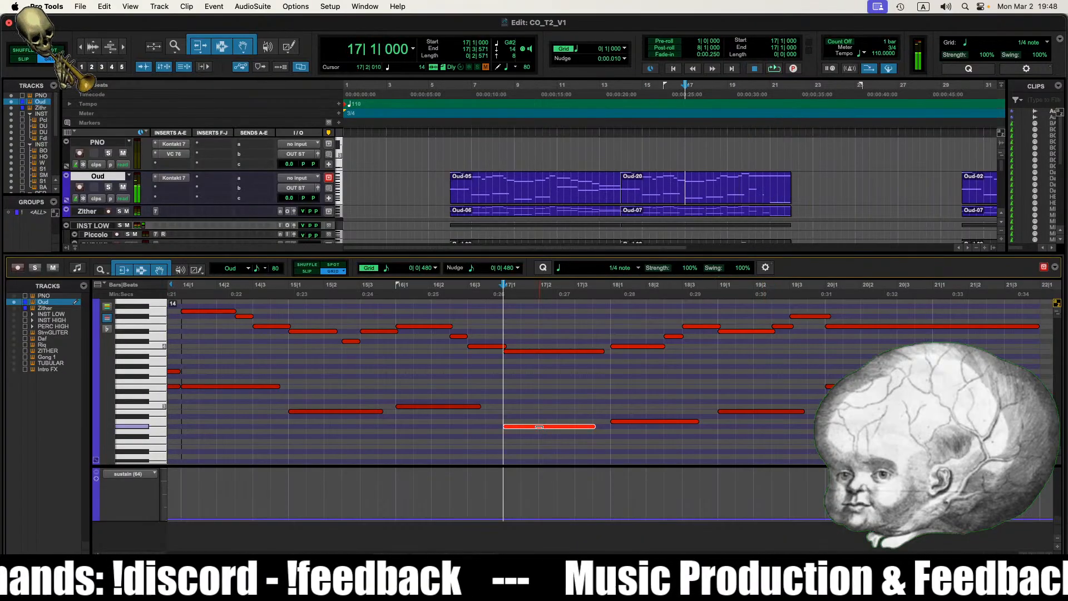
{"action": "left_click", "coordinate": [473, 427]}
{"action": "key", "text": "space"}
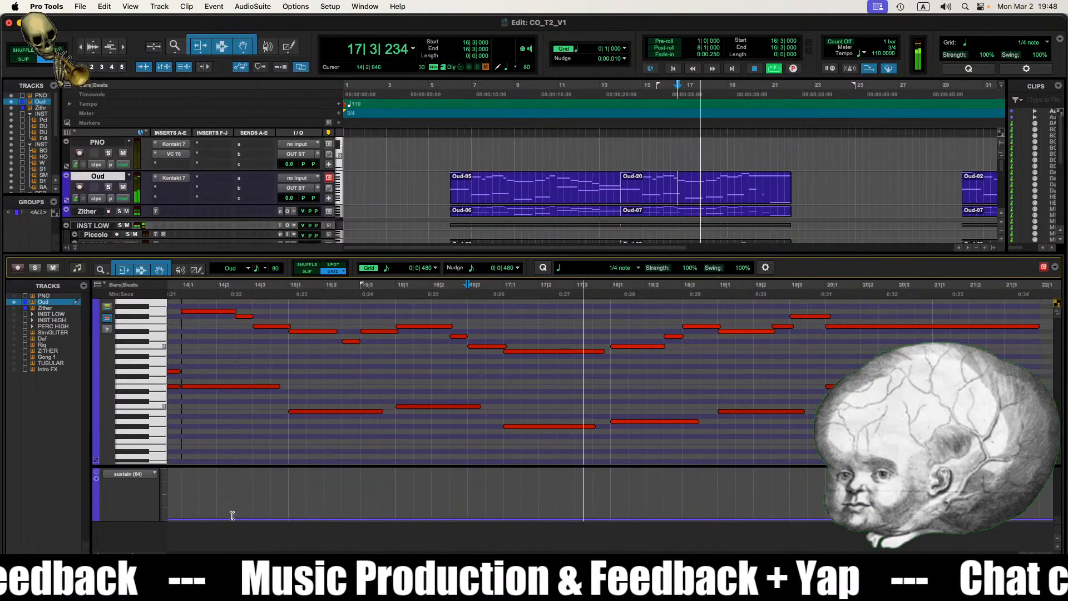
{"action": "left_click", "coordinate": [232, 564]}
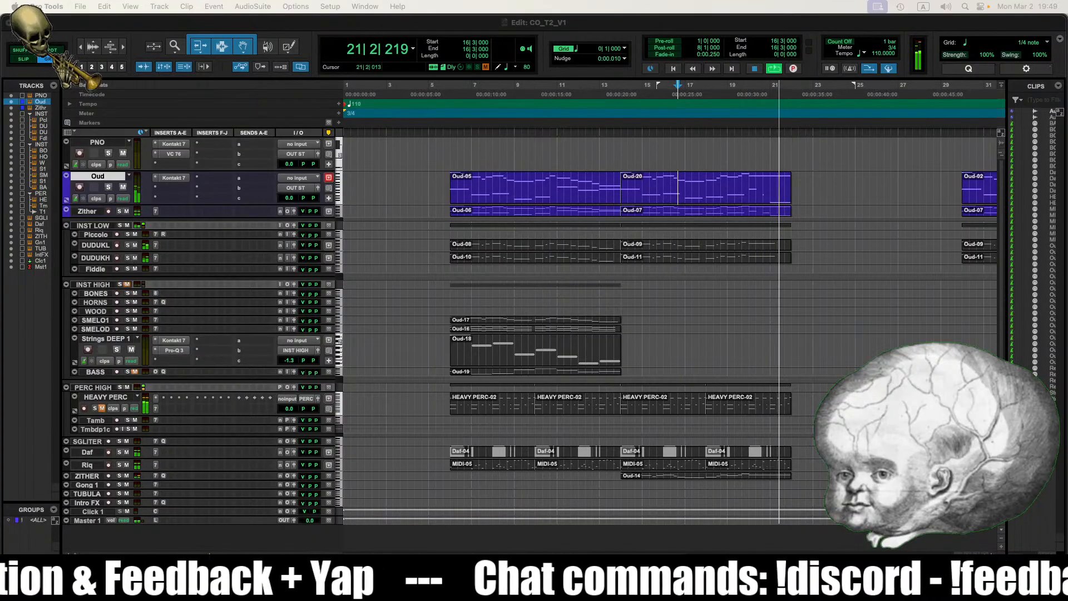
{"action": "left_click", "coordinate": [438, 186]}
{"action": "key", "text": "space"}
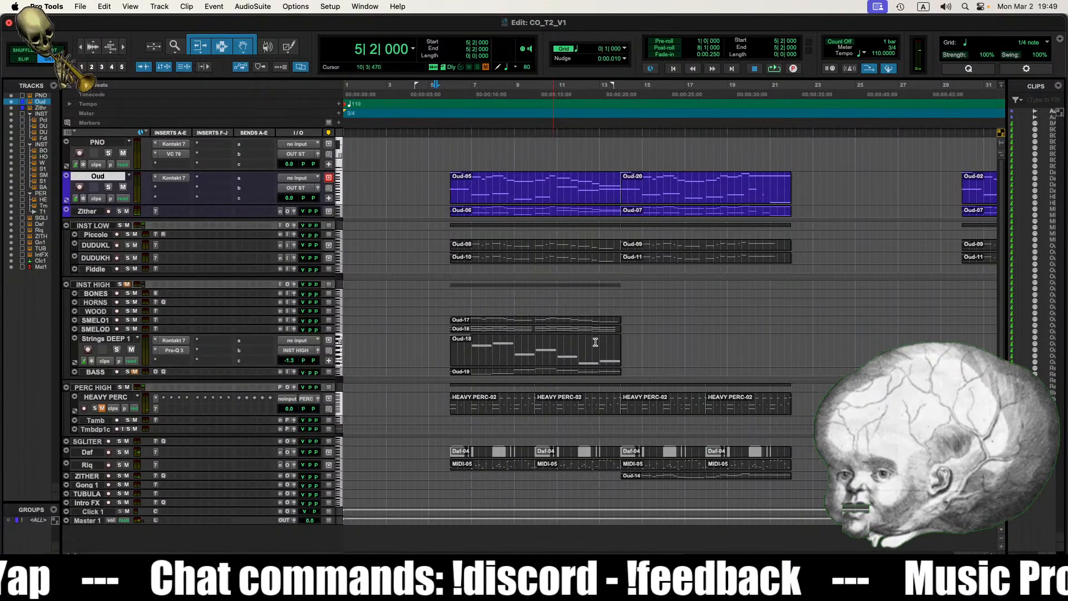
Step: Mute the Riq track and play the arrangement from beat 5|2, just before the percussion clips start
{"action": "scroll", "coordinate": [449, 376], "scroll_direction": "down", "scroll_amount": 1}
{"action": "left_click", "coordinate": [448, 376]}
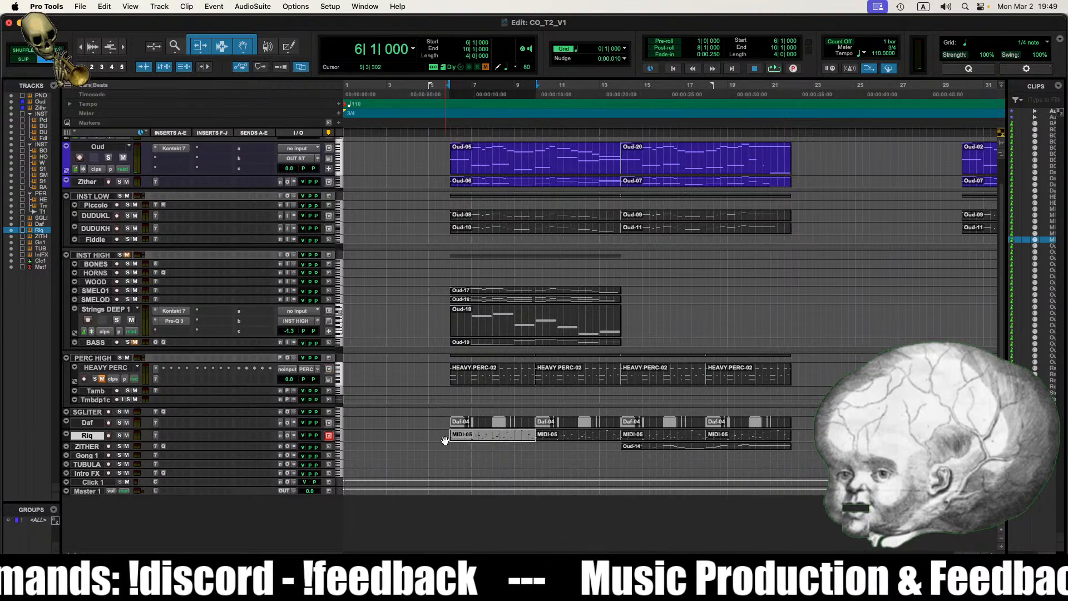
{"action": "left_click", "coordinate": [445, 436]}
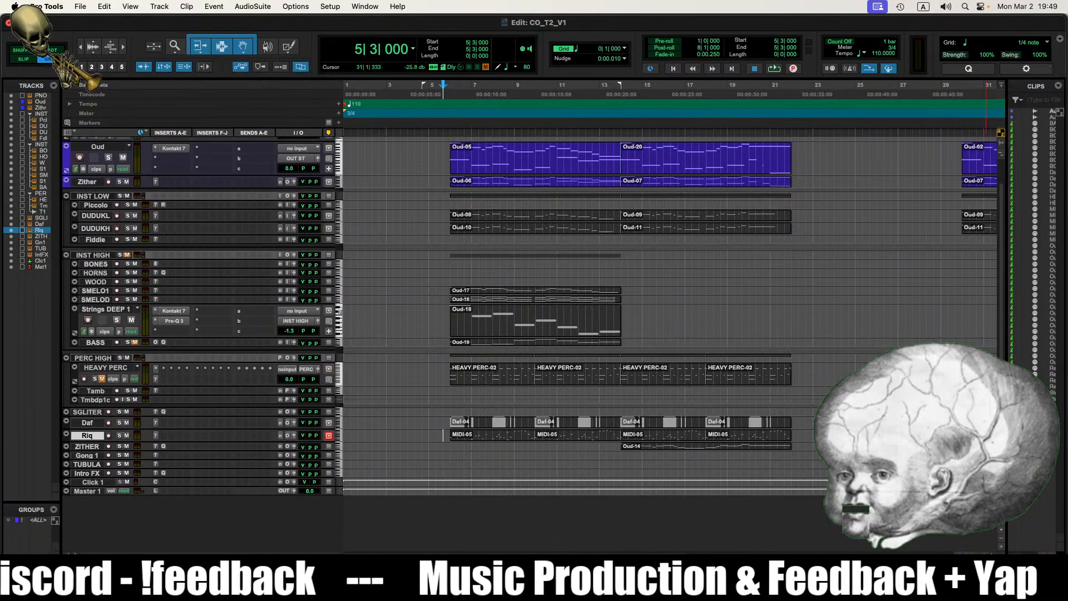
{"action": "double_click", "coordinate": [1003, 548]}
{"action": "scroll", "coordinate": [776, 396], "scroll_direction": "down", "scroll_amount": 10}
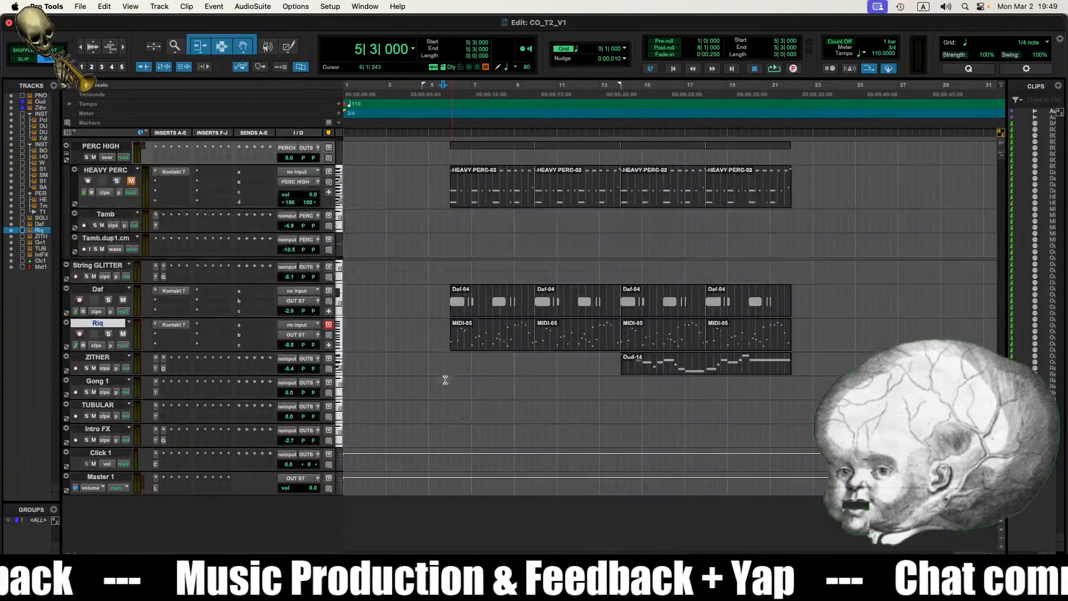
{"action": "left_click", "coordinate": [437, 340]}
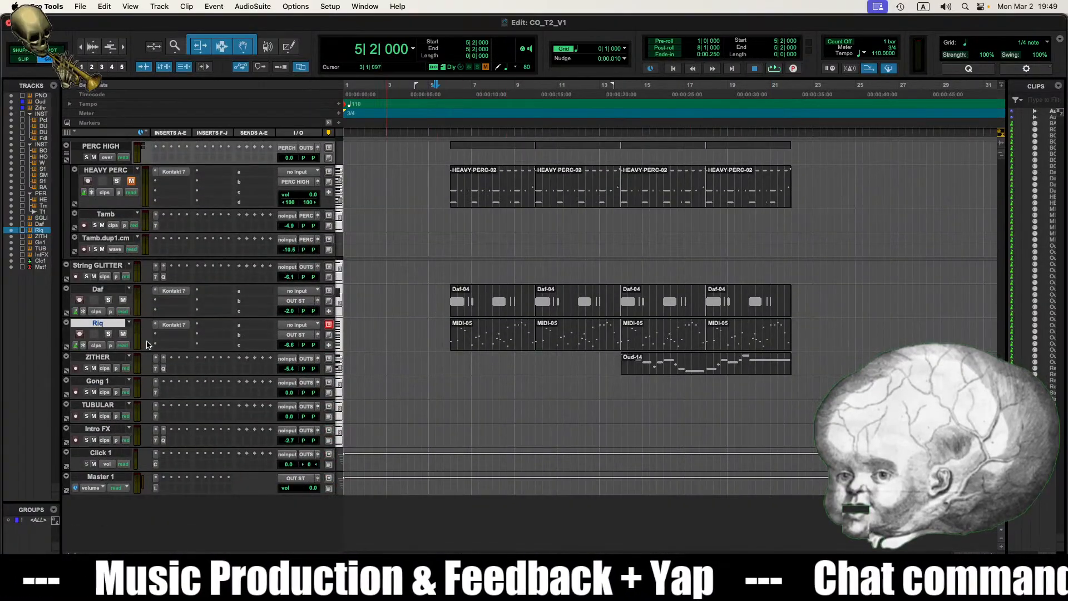
{"action": "left_click", "coordinate": [123, 335]}
{"action": "key", "text": "space"}
{"action": "key", "text": "t"}
{"action": "scroll", "coordinate": [560, 394], "scroll_direction": "right", "scroll_amount": 2}
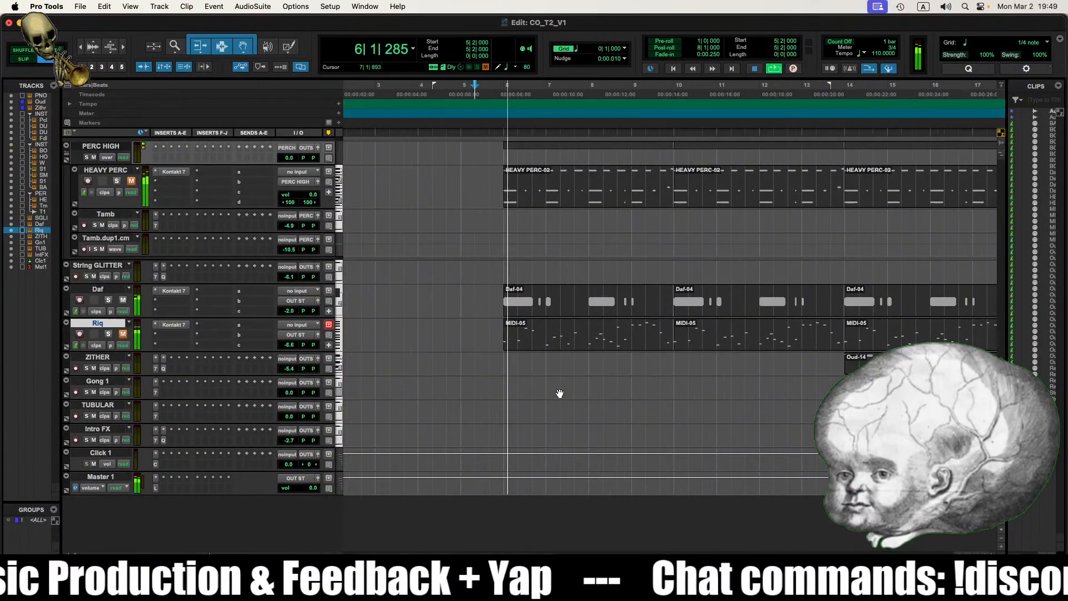
Step: Inspect the Kontakt 7 instrument loaded on the Daf track and close its window
{"action": "left_click", "coordinate": [175, 293]}
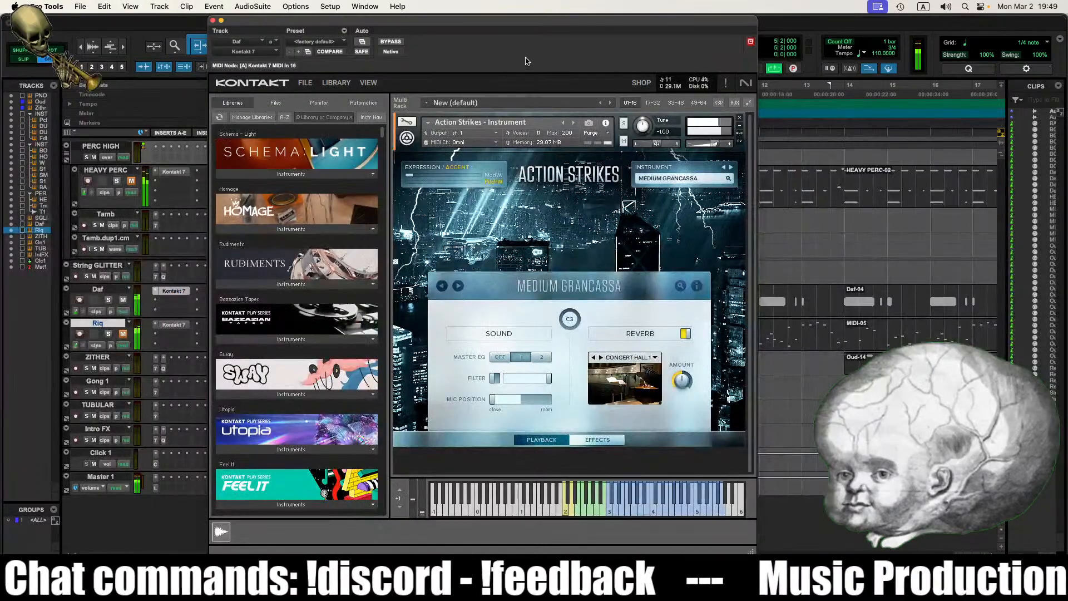
{"action": "left_click_drag", "start_coordinate": [512, 26], "coordinate": [576, 25]}
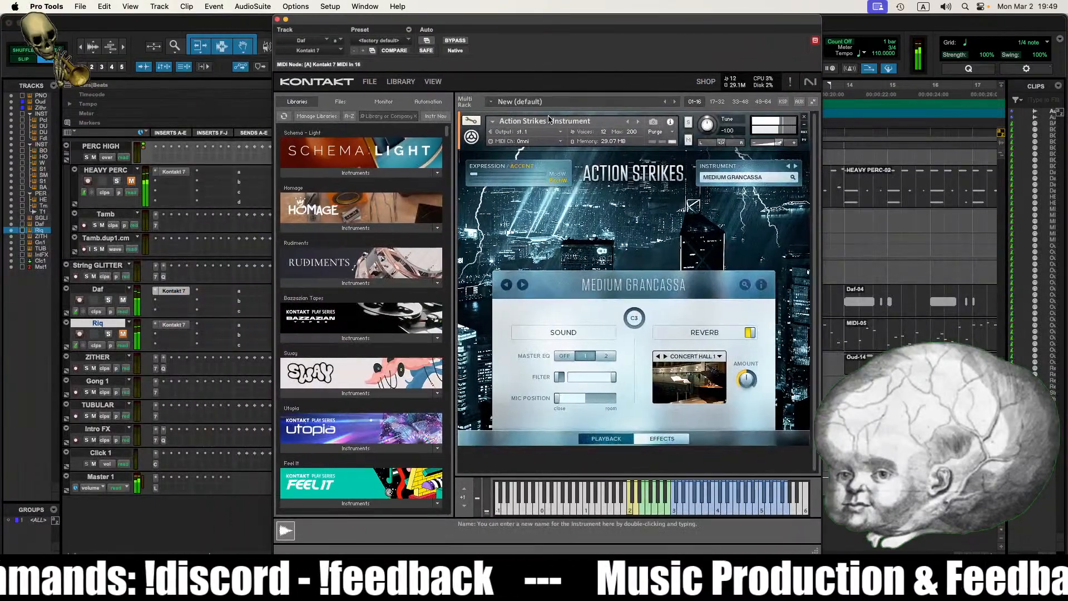
{"action": "left_click", "coordinate": [278, 20]}
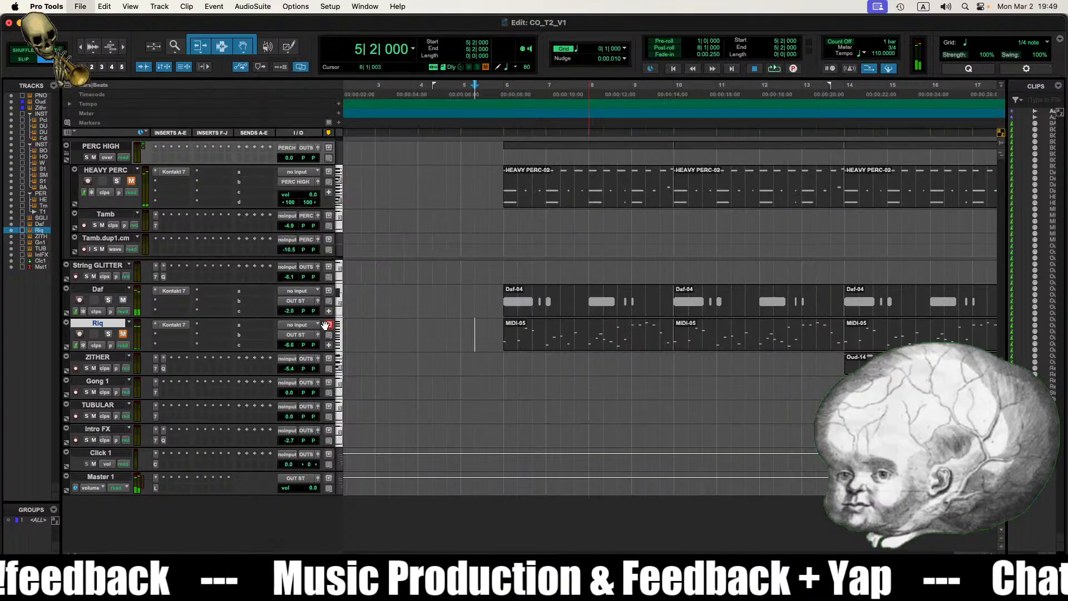
Step: Solo the Daf track and play its first clip
{"action": "left_click", "coordinate": [544, 310]}
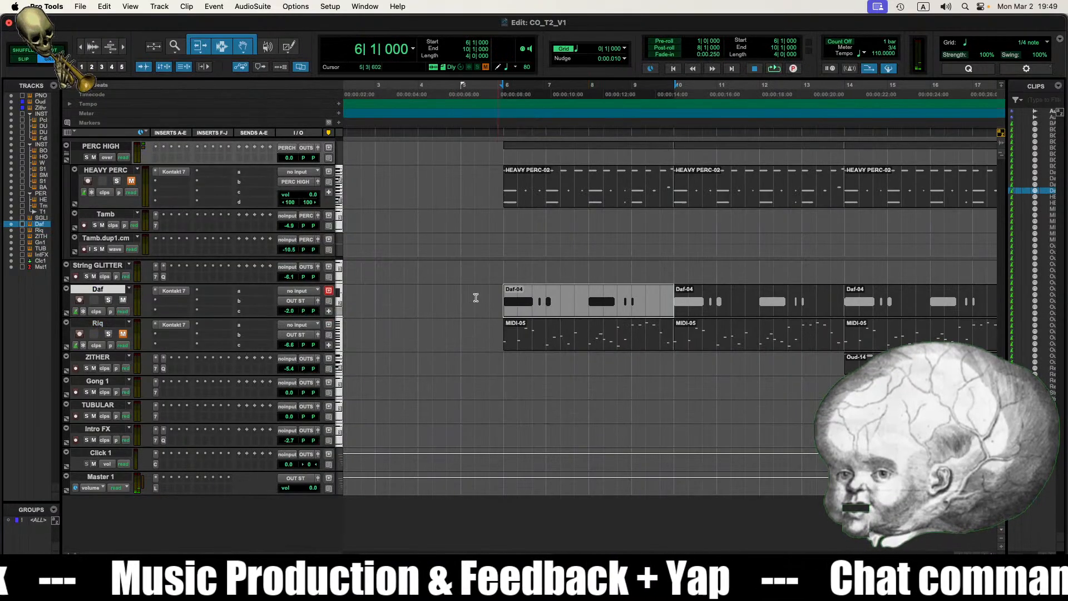
{"action": "left_click", "coordinate": [108, 300]}
{"action": "key", "text": "space"}
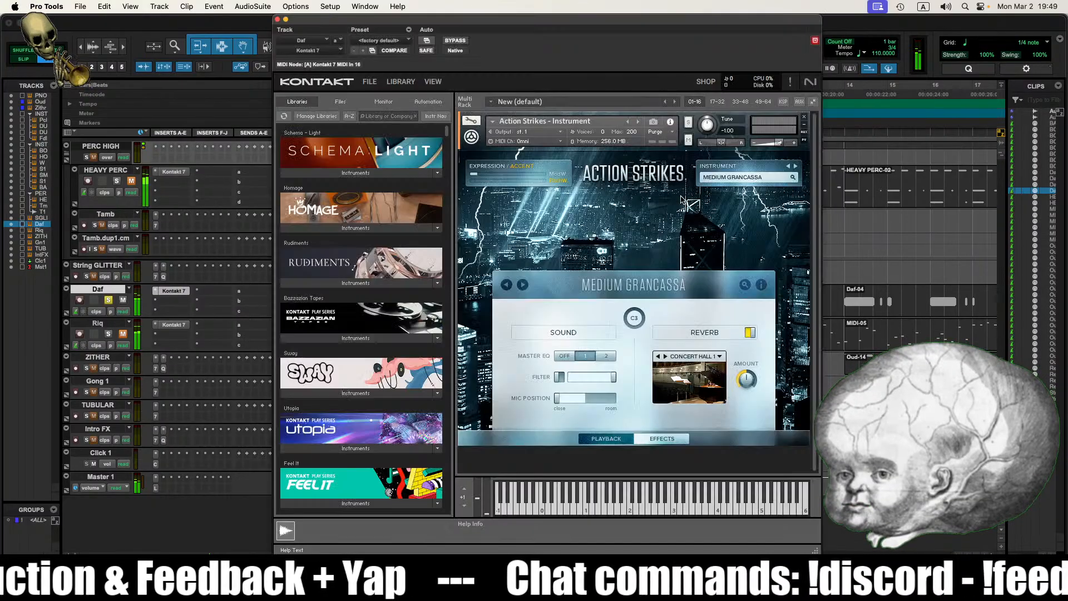
Step: Audition successive Action Strikes instruments on the Daf track and settle on Taiko Low Ensemble
{"action": "left_click", "coordinate": [797, 167]}
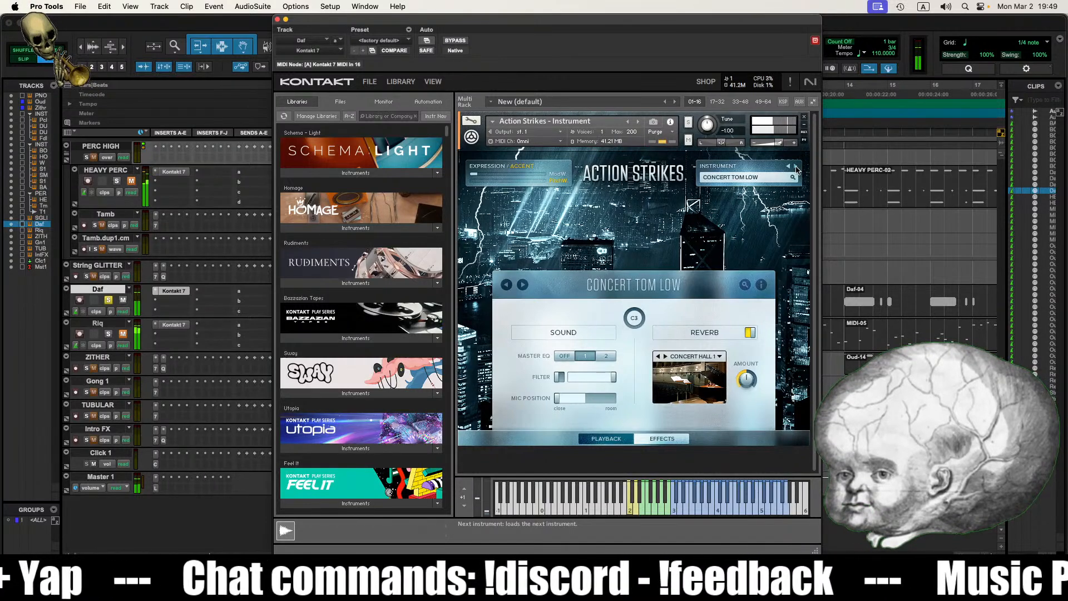
{"action": "left_click", "coordinate": [797, 167]}
{"action": "left_click", "coordinate": [797, 167]}
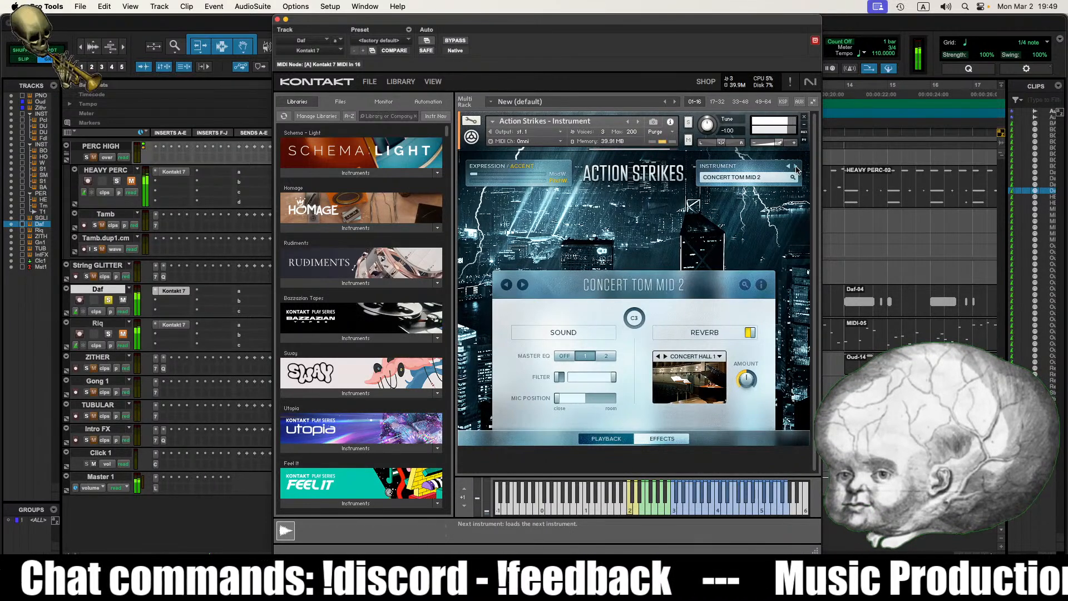
{"action": "left_click", "coordinate": [797, 167]}
{"action": "left_click", "coordinate": [797, 167]}
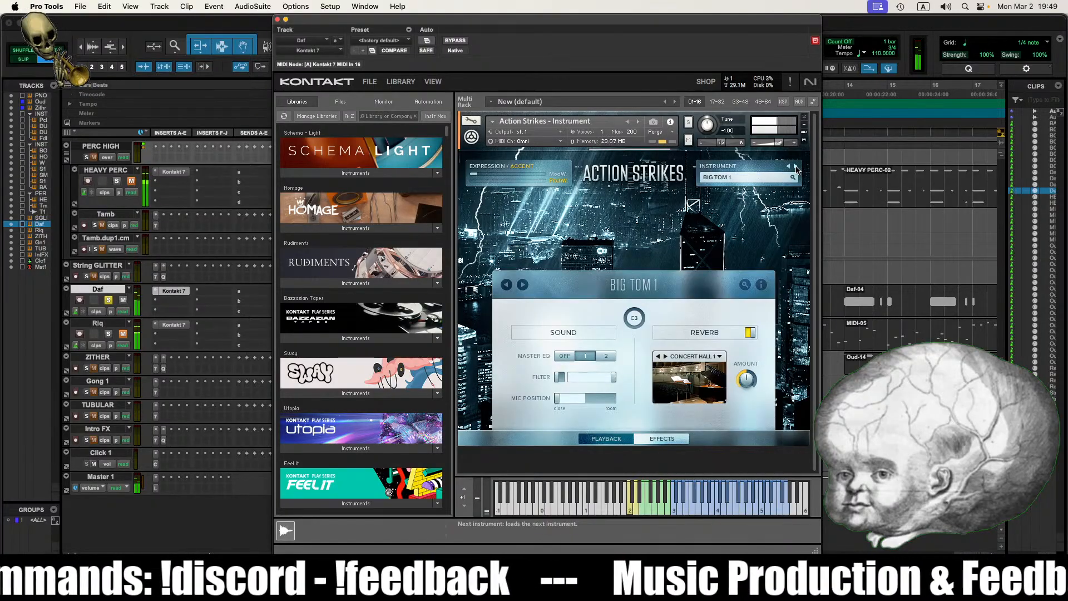
{"action": "left_click", "coordinate": [797, 167]}
{"action": "left_click", "coordinate": [797, 167]}
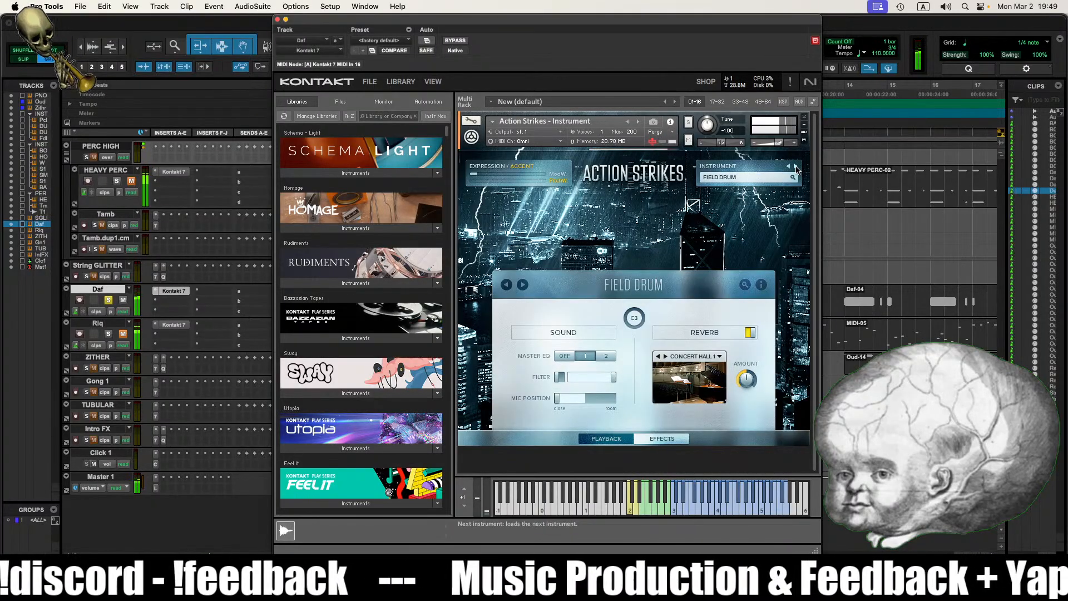
{"action": "left_click", "coordinate": [797, 167]}
{"action": "left_click", "coordinate": [797, 167]}
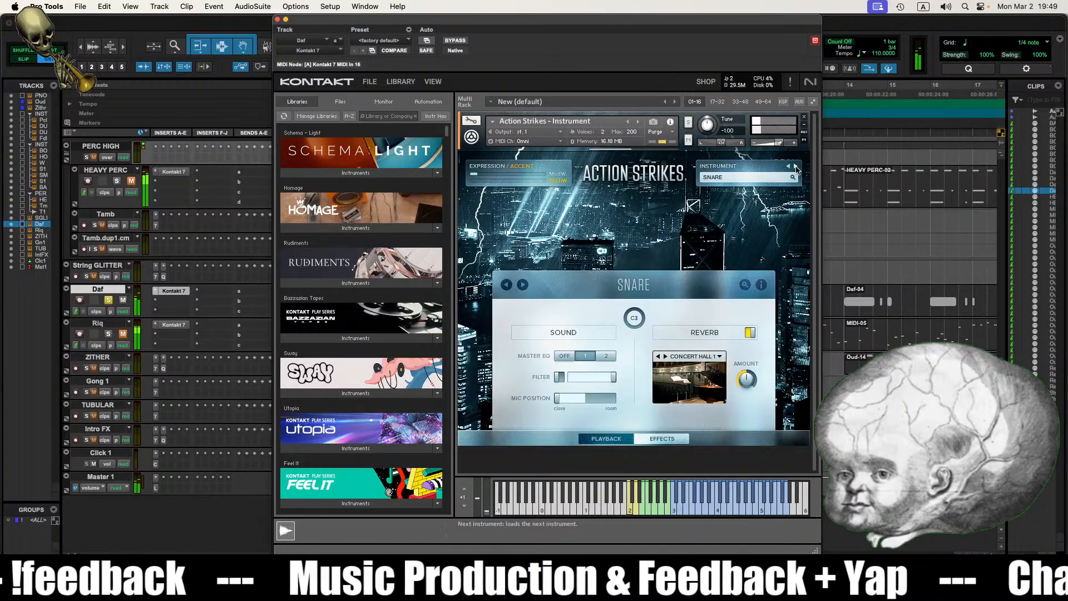
{"action": "left_click", "coordinate": [797, 167]}
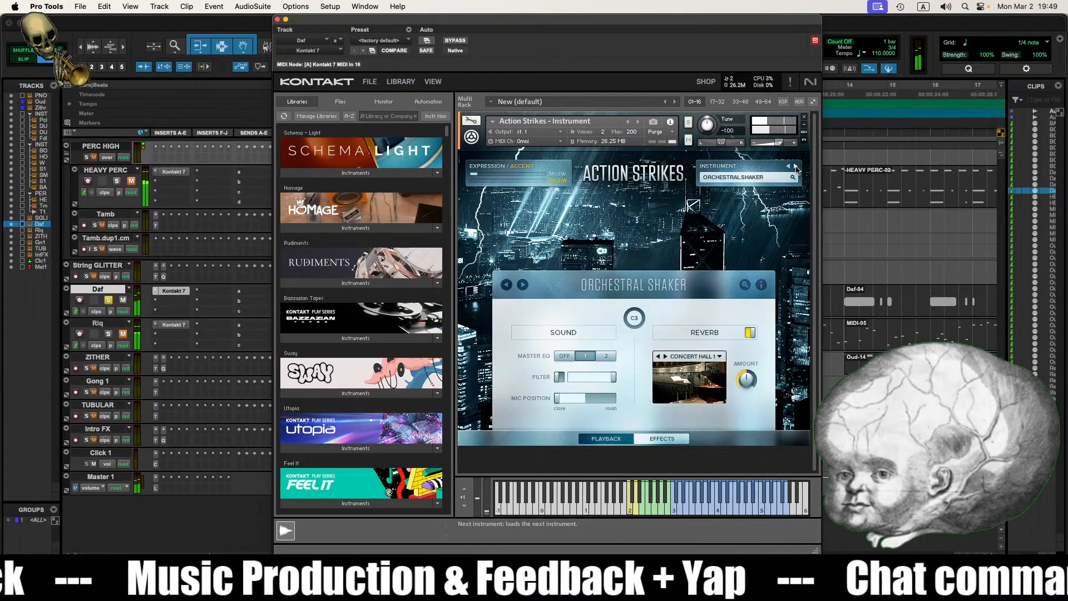
{"action": "left_click", "coordinate": [797, 167]}
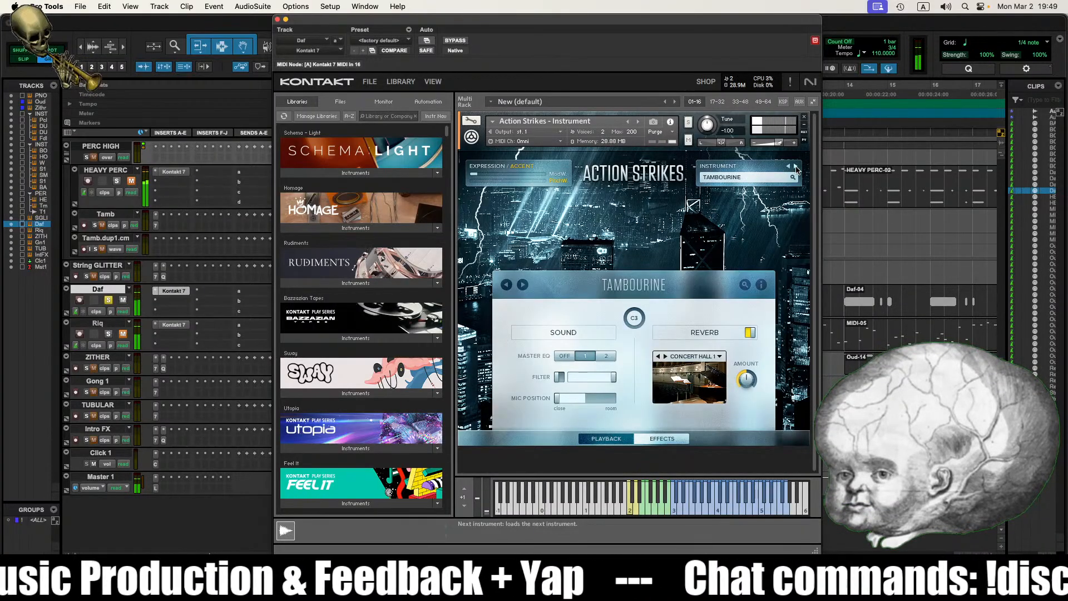
{"action": "left_click", "coordinate": [797, 167]}
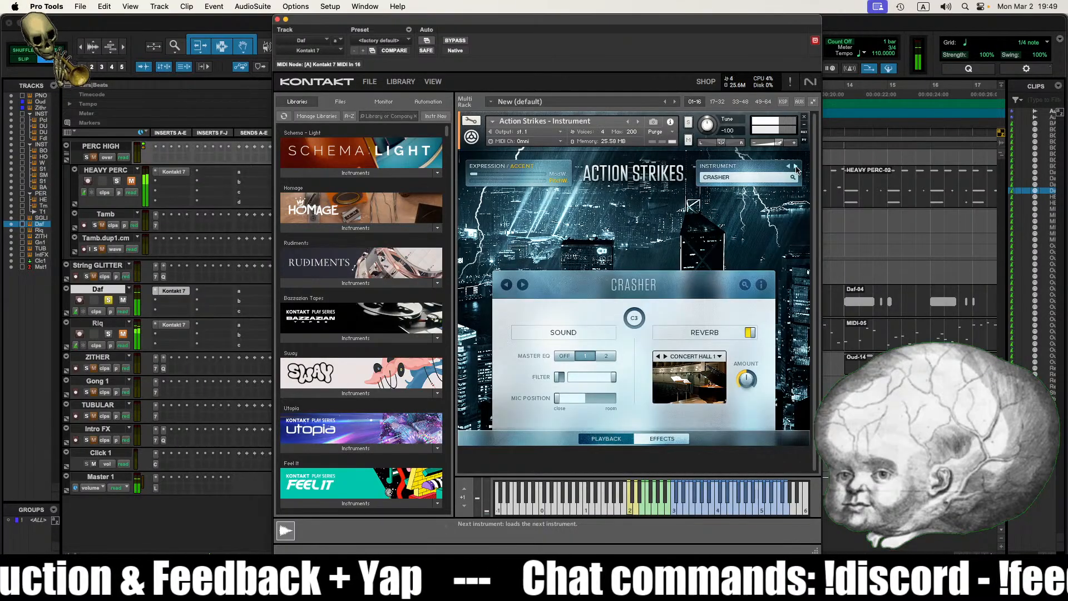
{"action": "left_click", "coordinate": [797, 167]}
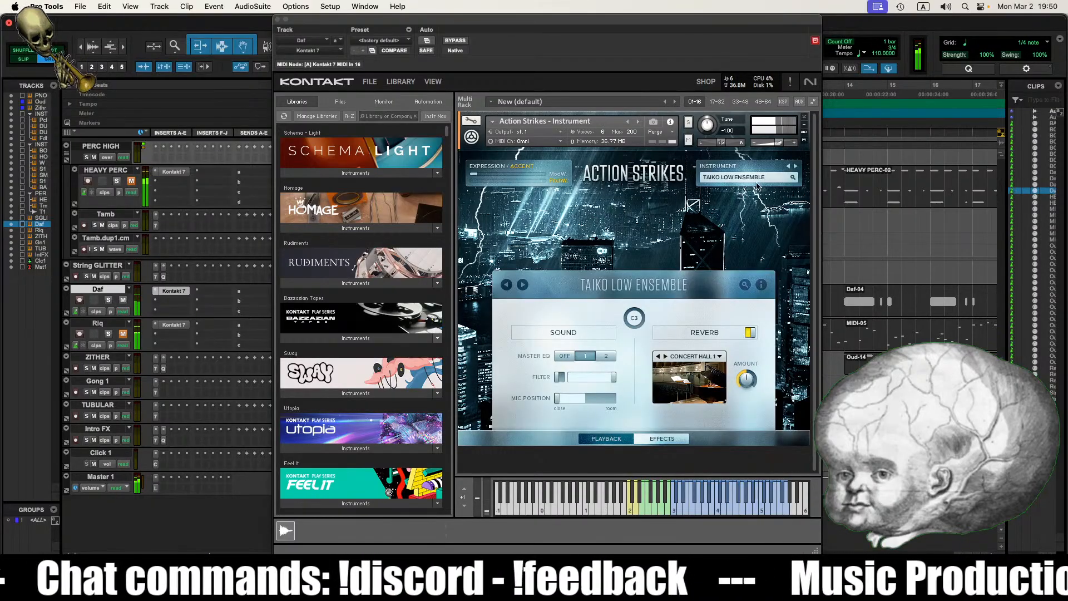
{"action": "left_click", "coordinate": [796, 167]}
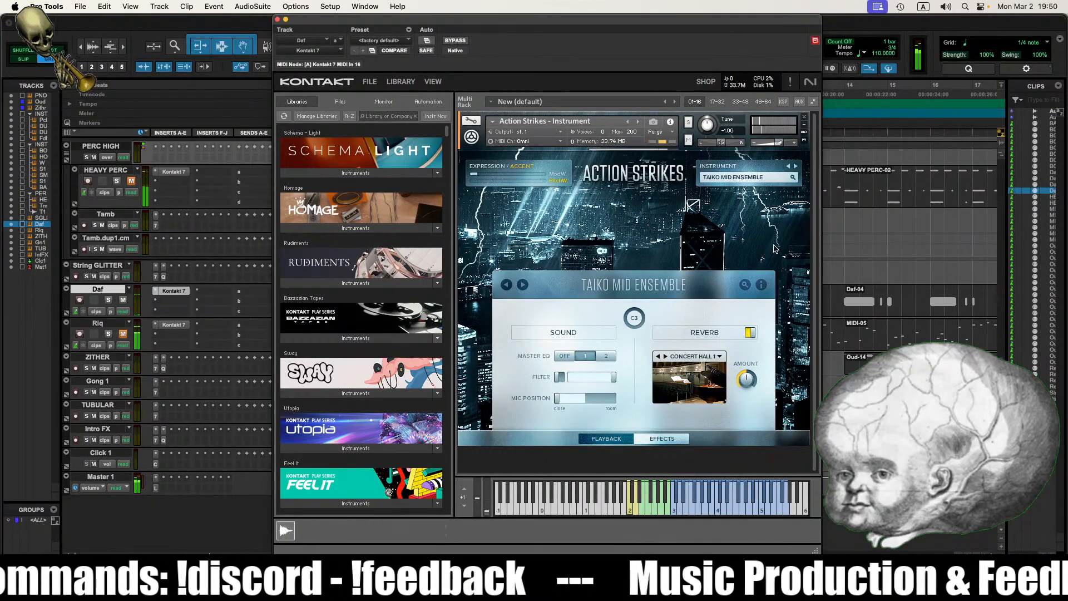
{"action": "left_click", "coordinate": [789, 167]}
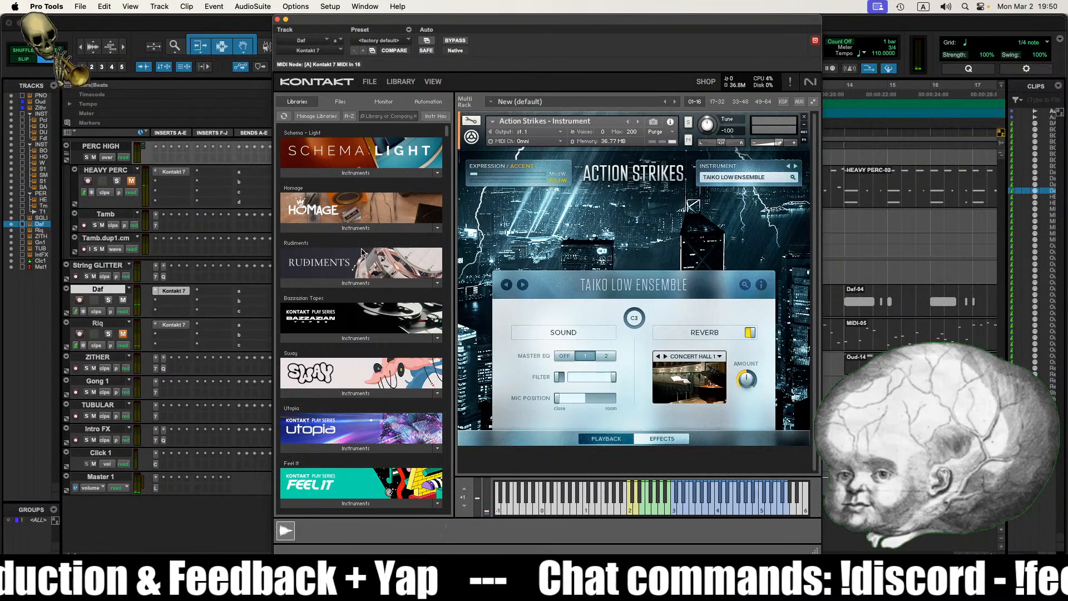
Step: Find Evolve R2 in the Kontakt library list and look through Drum Like Kits in its 2 Percussive Kits folder
{"action": "scroll", "coordinate": [406, 273], "scroll_direction": "down", "scroll_amount": 5}
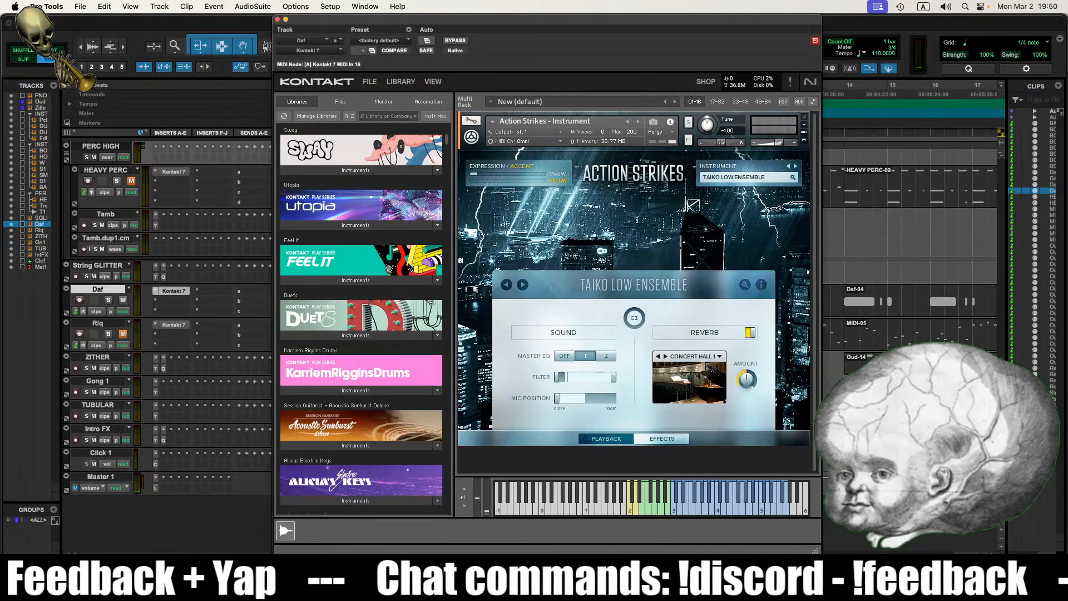
{"action": "scroll", "coordinate": [410, 267], "scroll_direction": "down", "scroll_amount": 3}
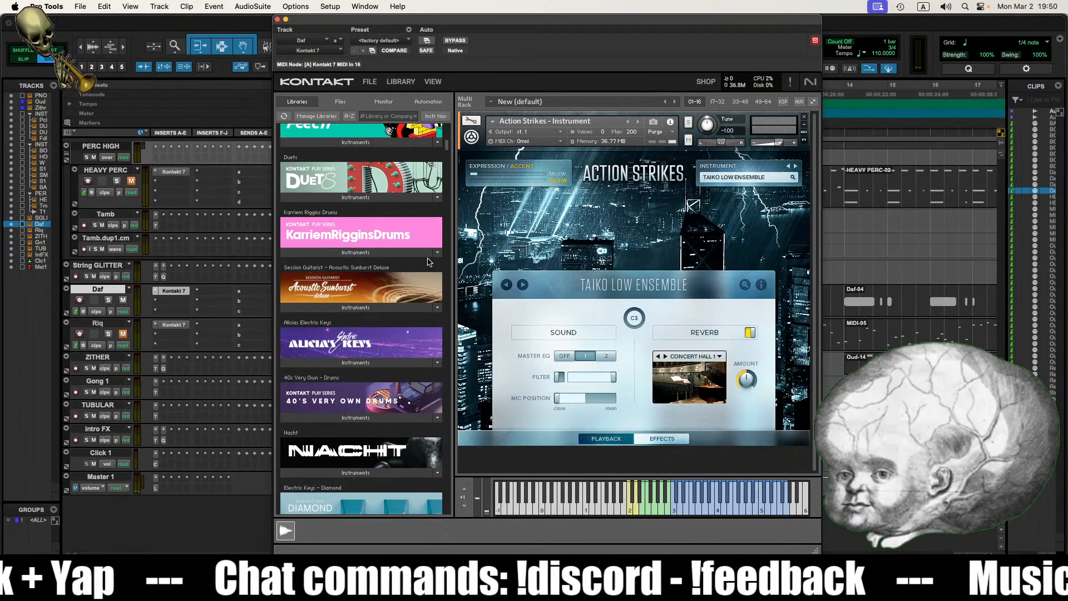
{"action": "scroll", "coordinate": [426, 259], "scroll_direction": "down", "scroll_amount": 6}
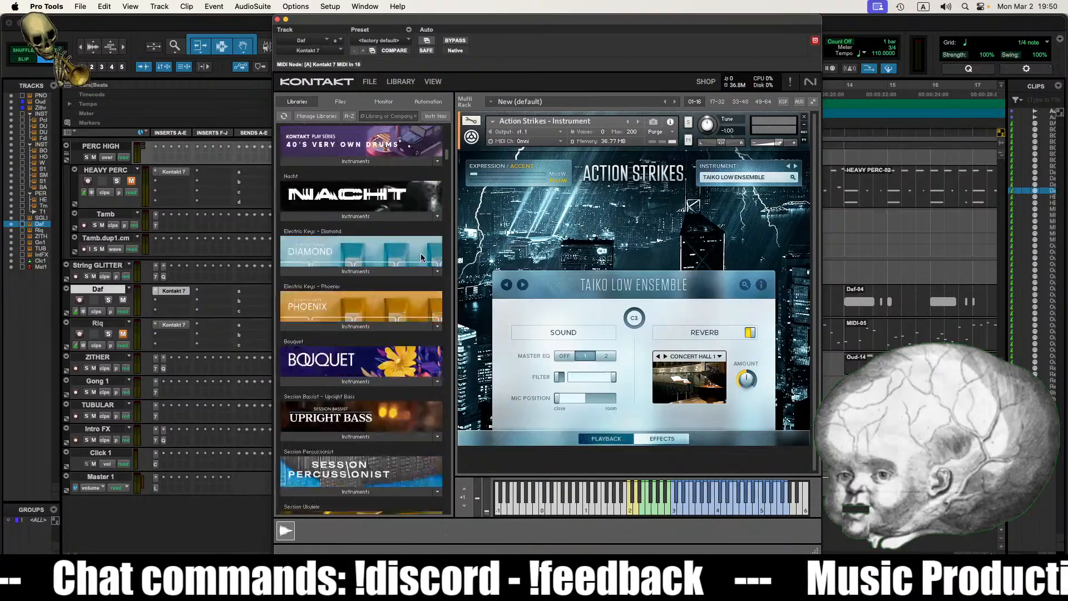
{"action": "scroll", "coordinate": [421, 257], "scroll_direction": "down", "scroll_amount": 20}
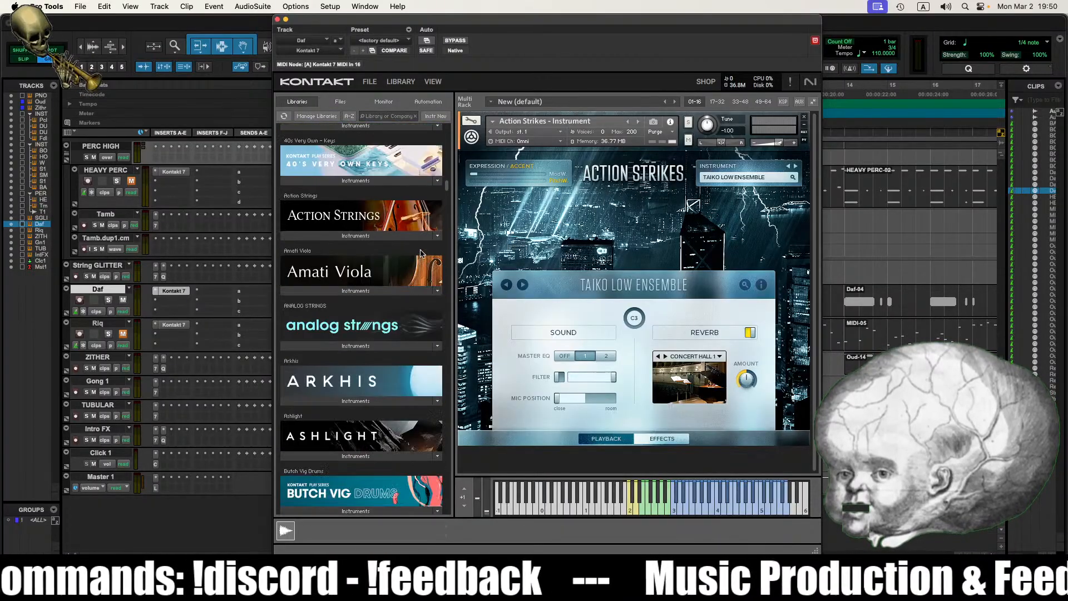
{"action": "scroll", "coordinate": [421, 254], "scroll_direction": "down", "scroll_amount": 10}
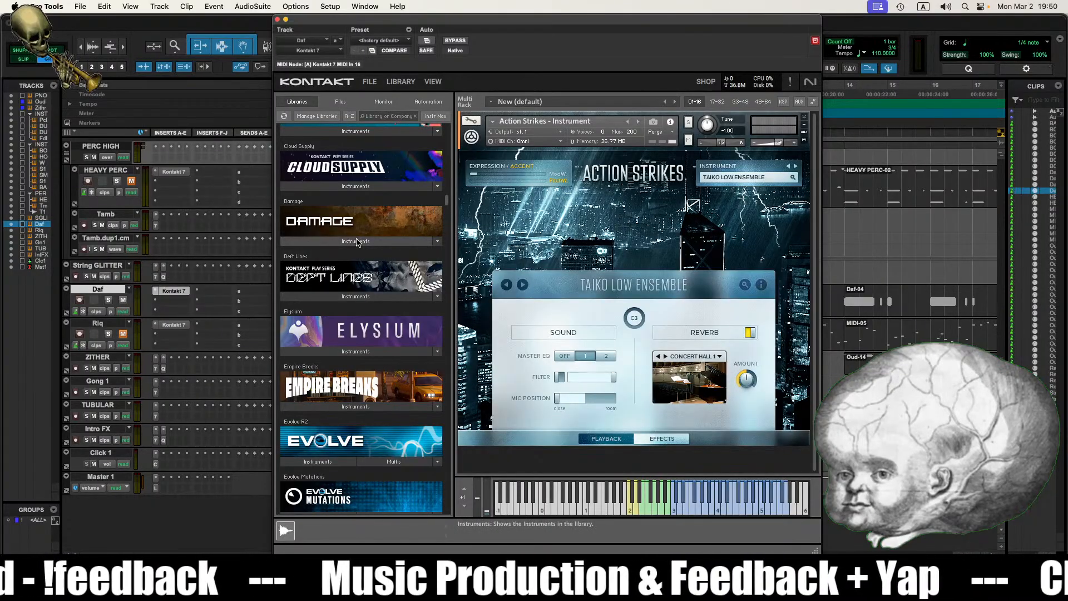
{"action": "scroll", "coordinate": [345, 238], "scroll_direction": "down", "scroll_amount": 6}
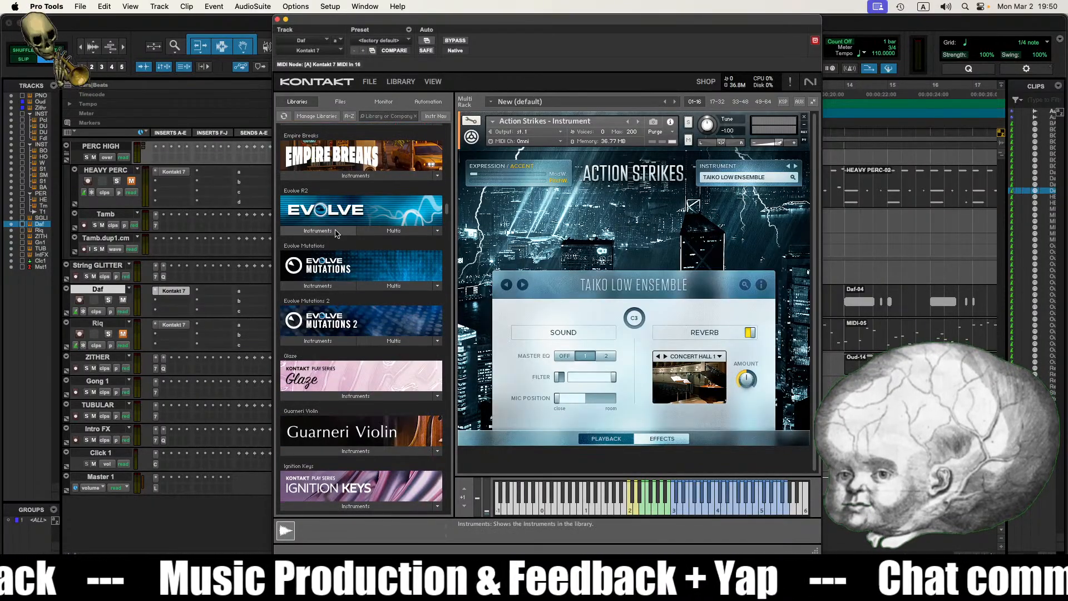
{"action": "left_click", "coordinate": [336, 233]}
{"action": "left_click", "coordinate": [321, 262]}
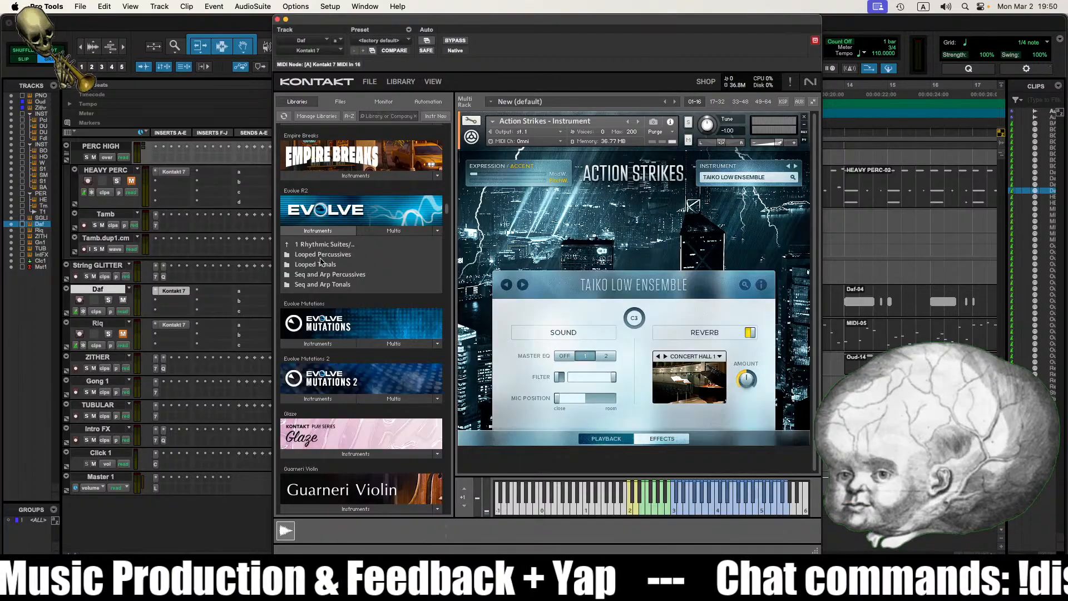
{"action": "double_click", "coordinate": [320, 247]}
{"action": "left_click", "coordinate": [321, 255]}
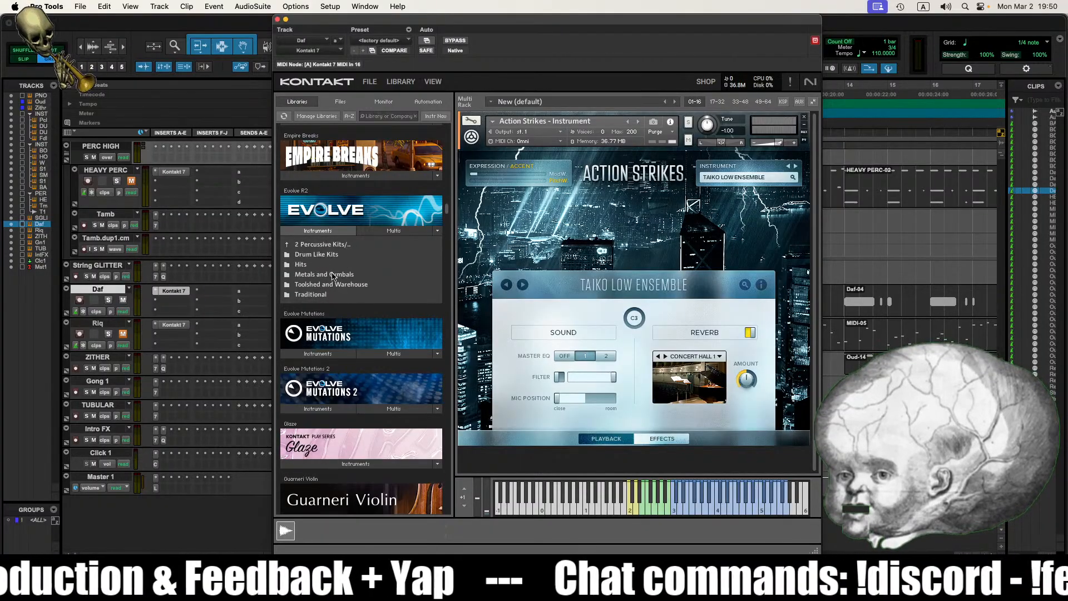
{"action": "left_click", "coordinate": [319, 255]}
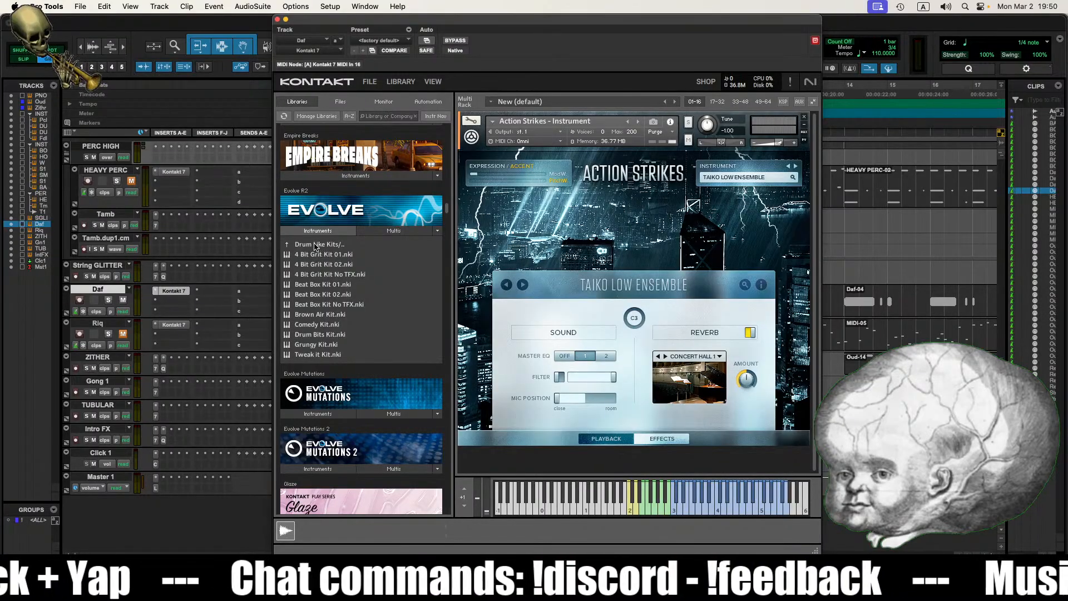
{"action": "double_click", "coordinate": [315, 245]}
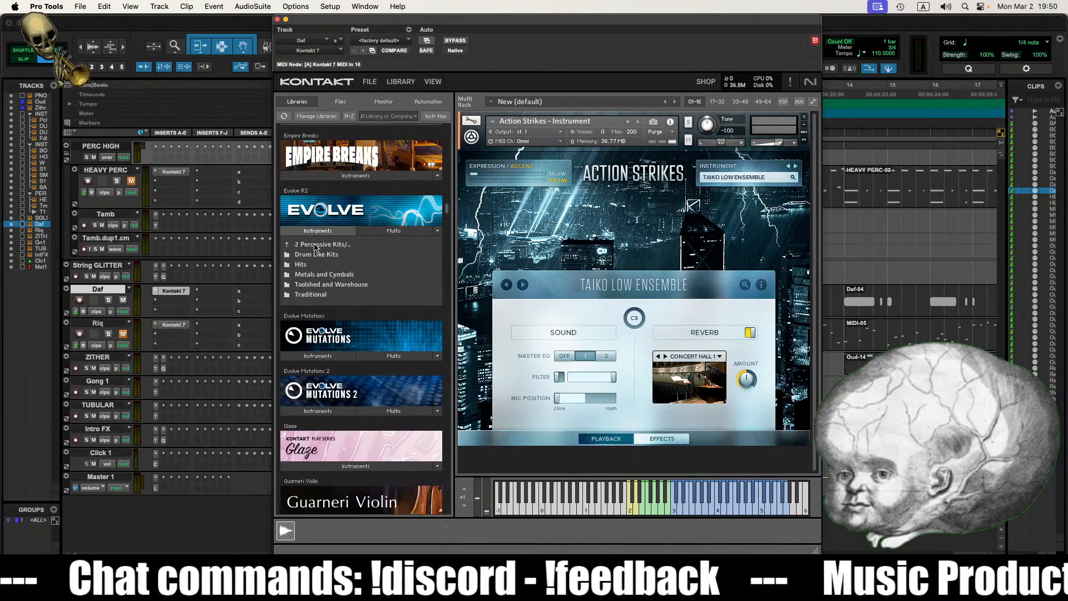
Step: Record-enable the Daf track and audition Ethnic Drums 01 and Ethnic Drums 02 from Evolve R2's Traditional folder
{"action": "double_click", "coordinate": [315, 296]}
{"action": "left_click_drag", "start_coordinate": [325, 254], "coordinate": [583, 230]}
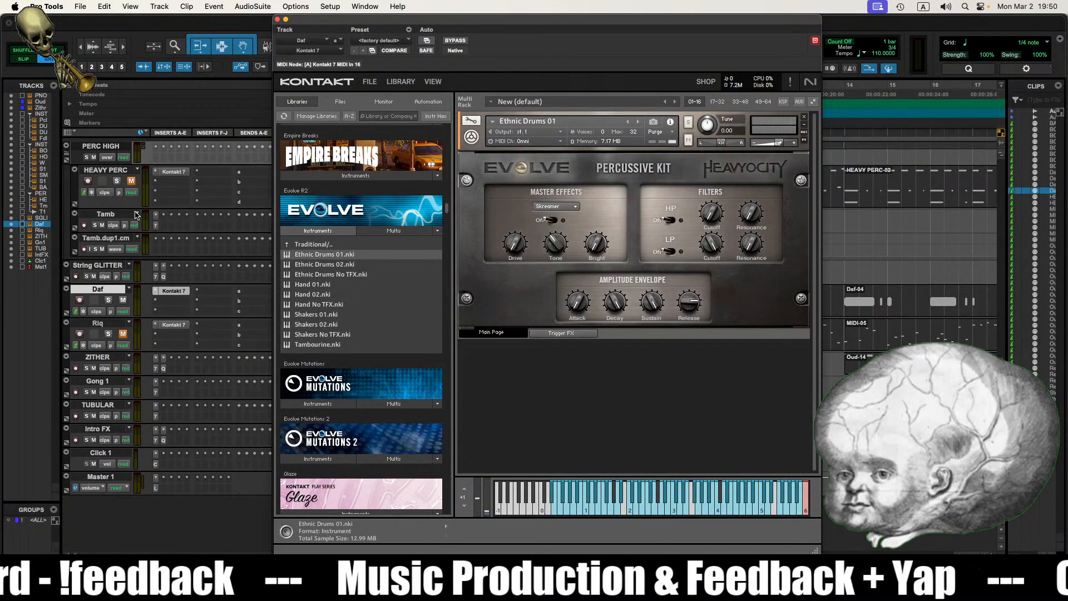
{"action": "left_click", "coordinate": [84, 303]}
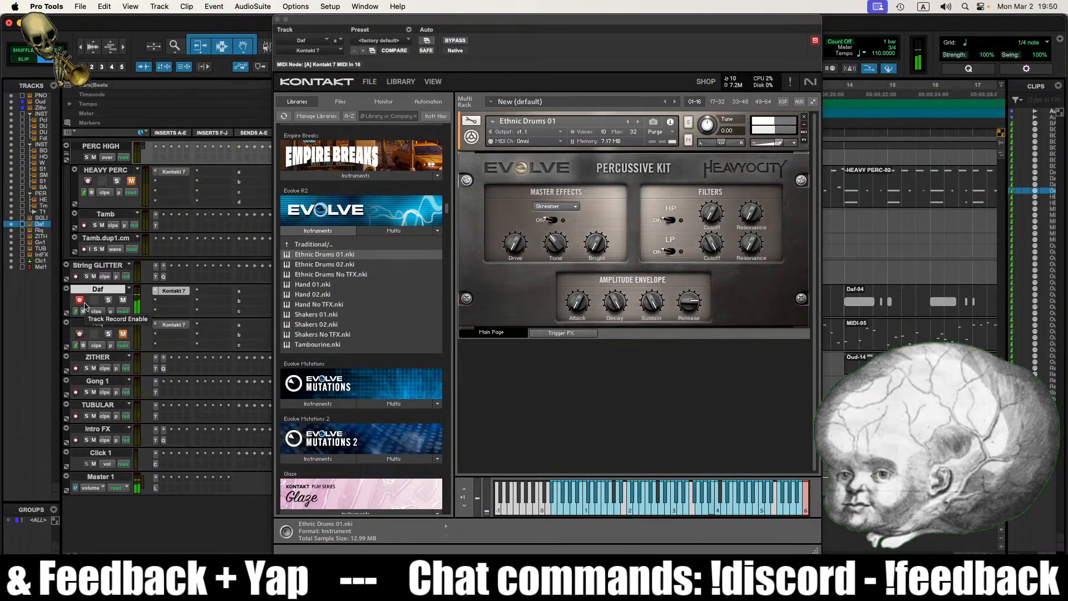
{"action": "double_click", "coordinate": [340, 264]}
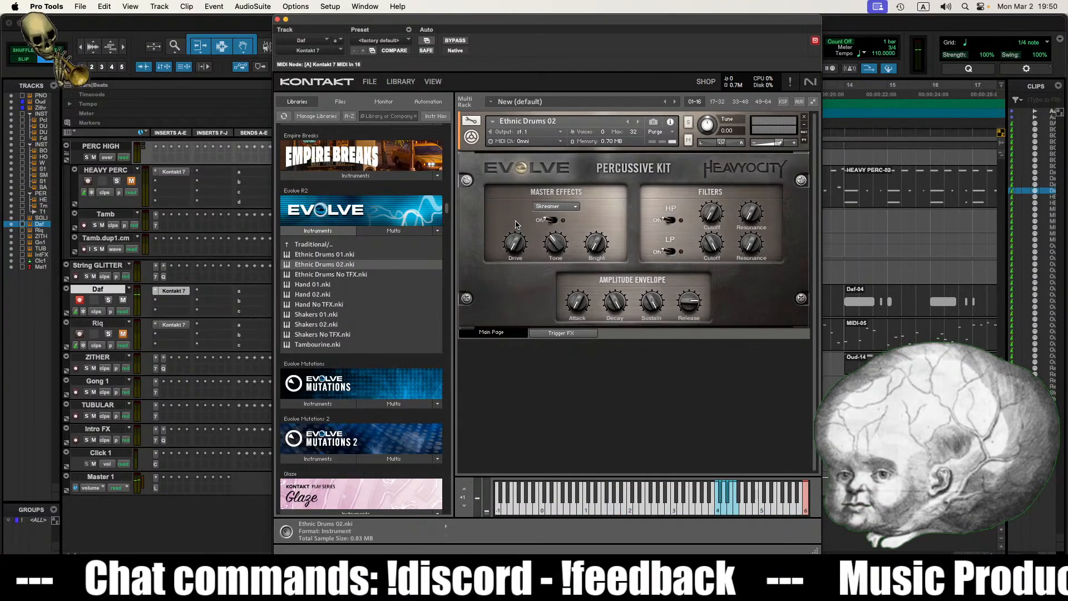
Step: Audition Air Release Thuds, Sweep and Pump 01 and Tubs Cans Ratchets from Evolve R2's Toolshed and Warehouse folder
{"action": "left_click", "coordinate": [316, 245]}
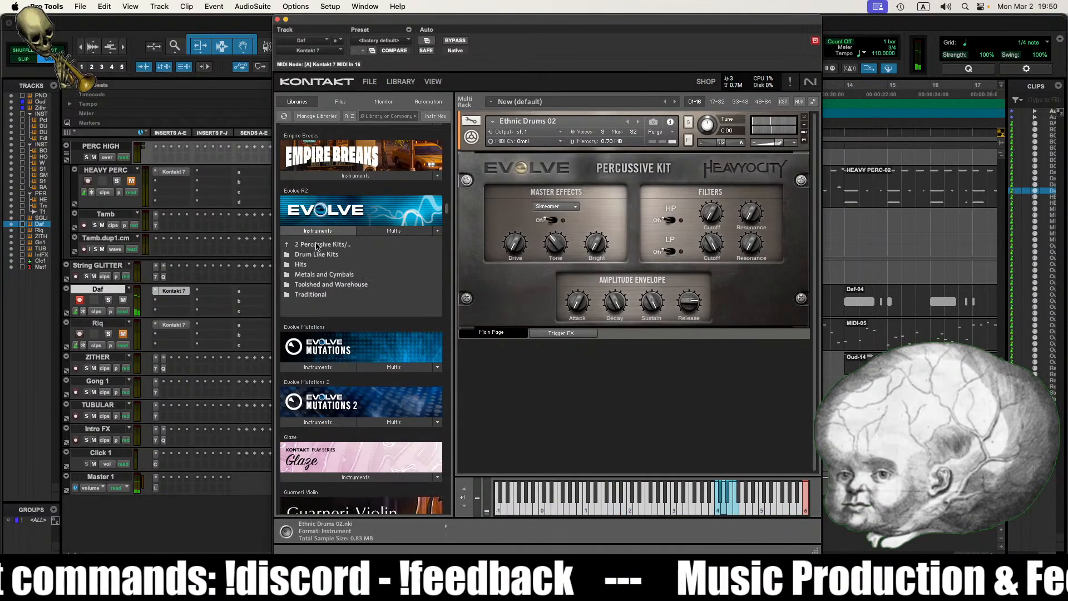
{"action": "left_click", "coordinate": [324, 285]}
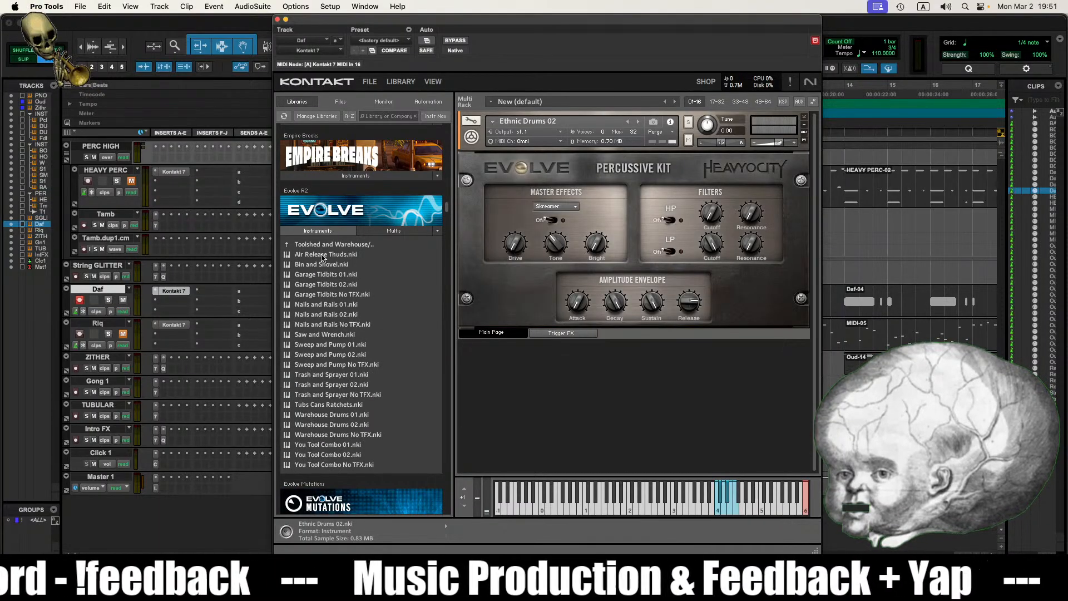
{"action": "left_click_drag", "start_coordinate": [328, 255], "coordinate": [576, 233]}
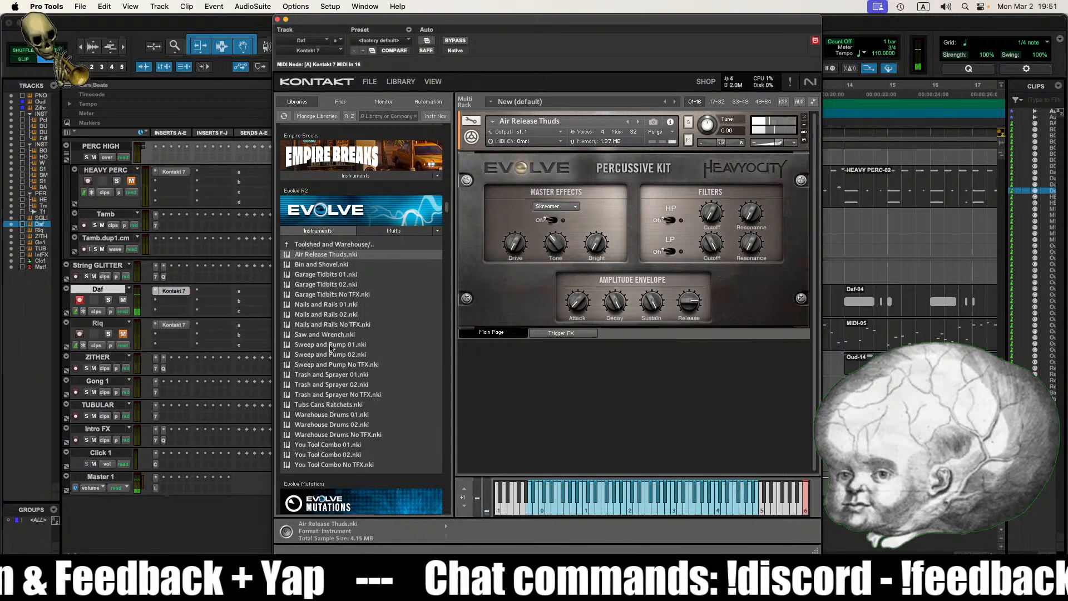
{"action": "left_click_drag", "start_coordinate": [330, 345], "coordinate": [582, 253]}
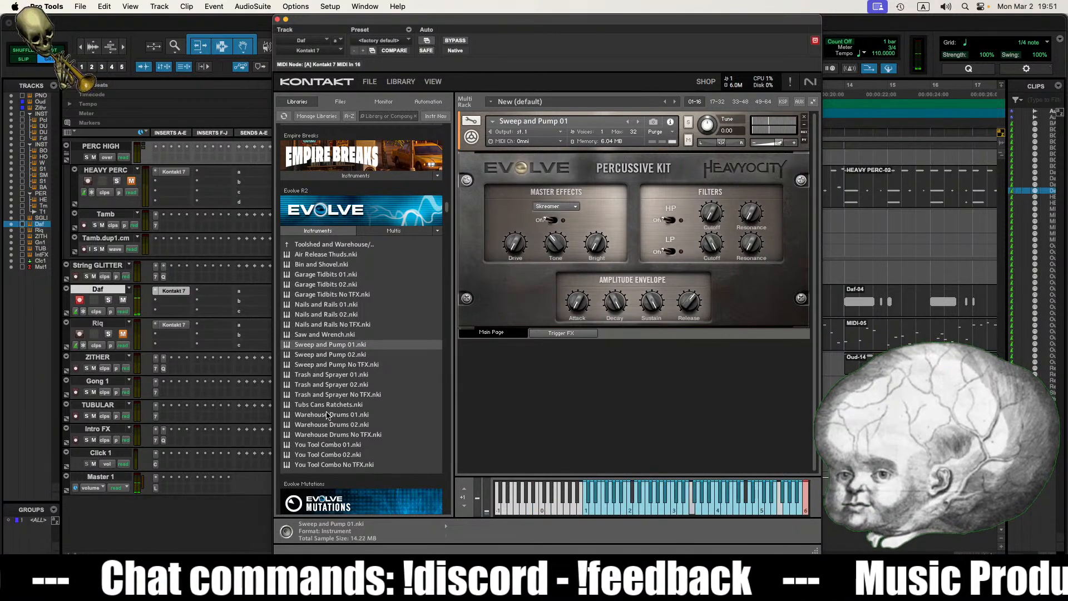
{"action": "left_click_drag", "start_coordinate": [328, 405], "coordinate": [556, 266]}
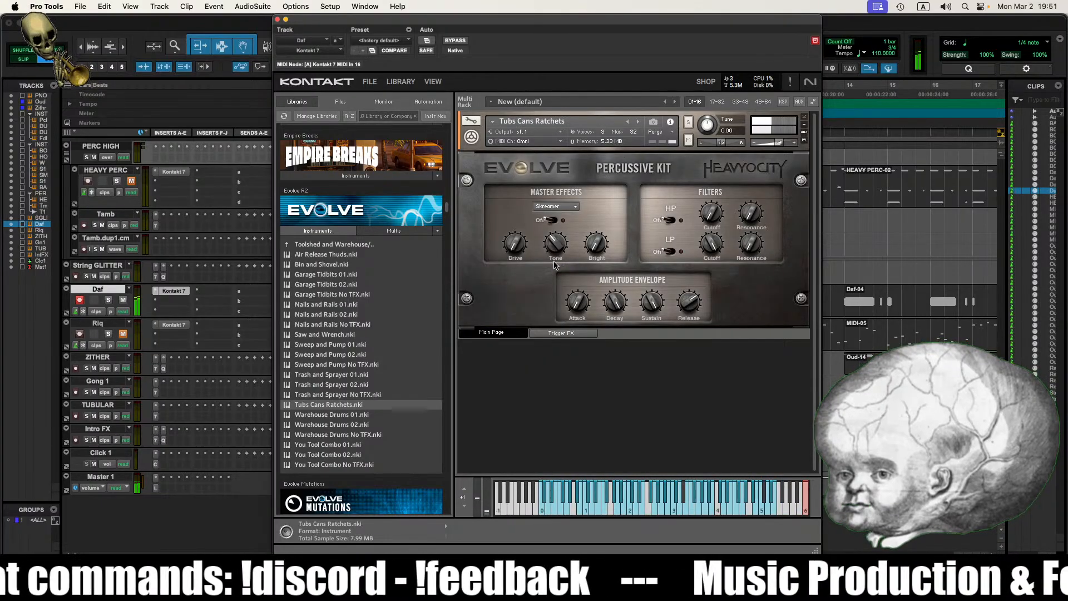
Step: Load PERC Ethnic Drums REvolved from the 2 Percussive Kits folder of Evolve Mutations and audition it
{"action": "left_click", "coordinate": [320, 245]}
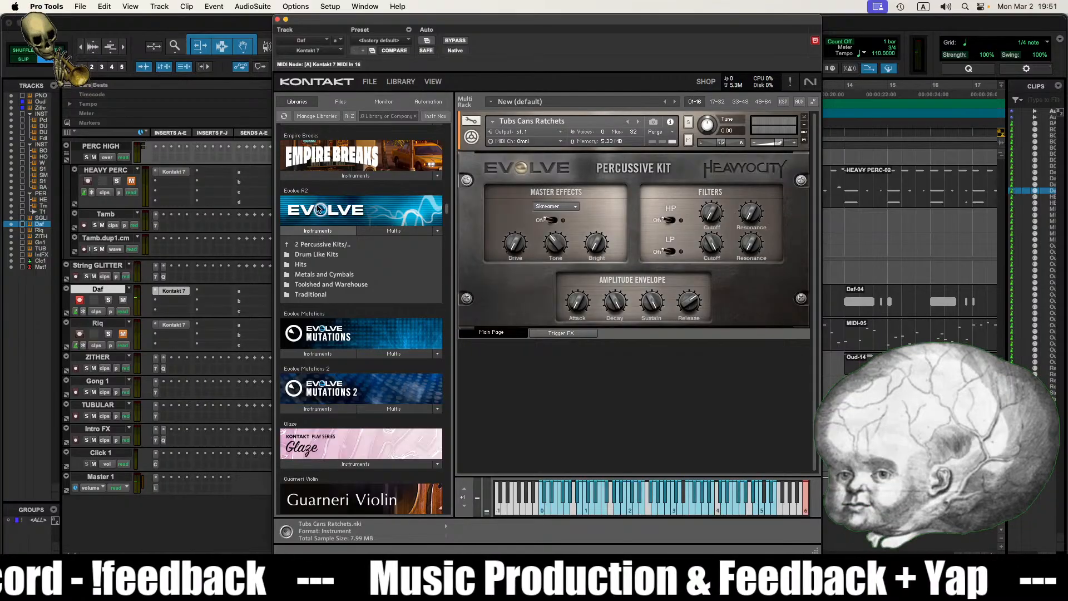
{"action": "left_click", "coordinate": [317, 231]}
{"action": "left_click", "coordinate": [322, 287]}
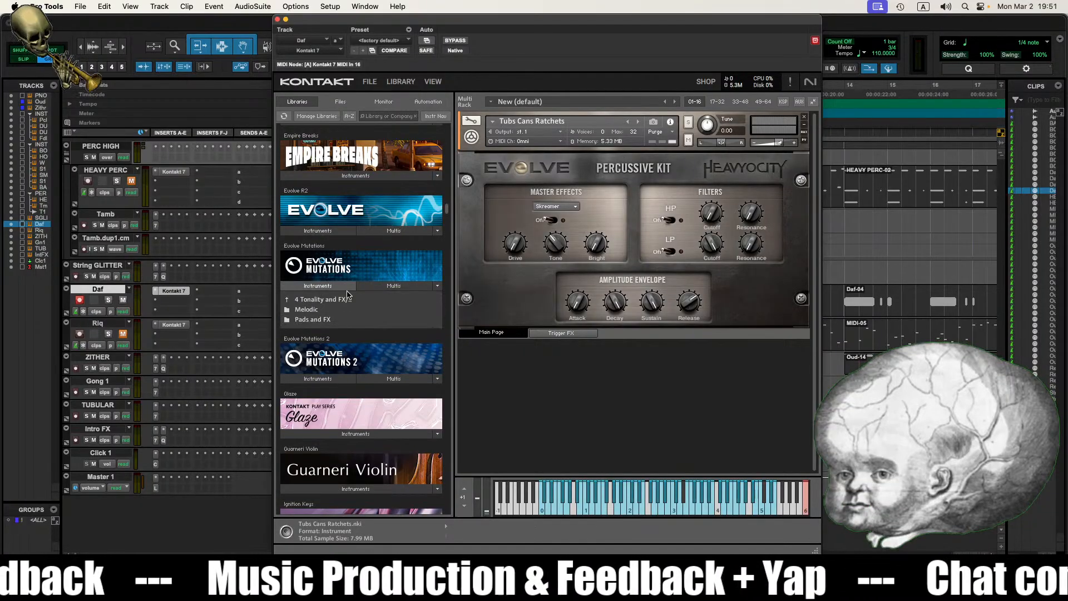
{"action": "left_click", "coordinate": [332, 300]}
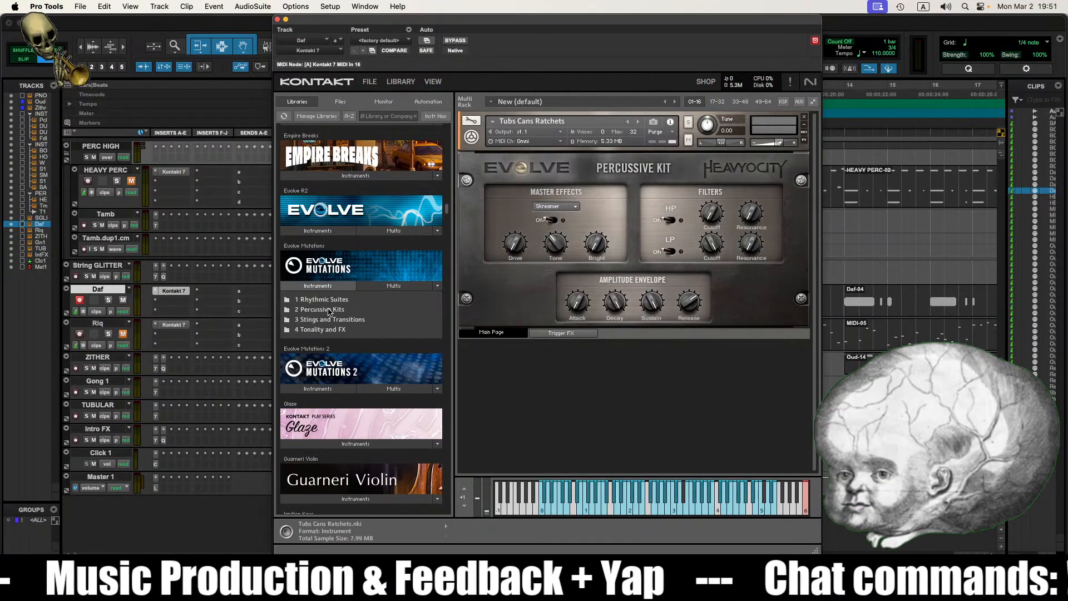
{"action": "left_click", "coordinate": [329, 310]}
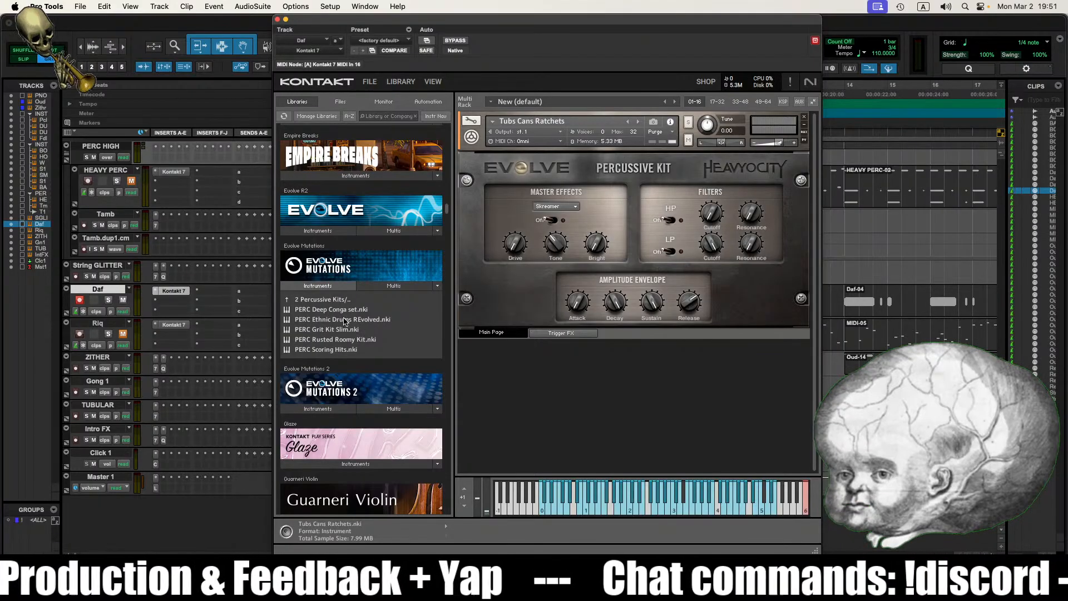
{"action": "left_click_drag", "start_coordinate": [345, 321], "coordinate": [608, 210]}
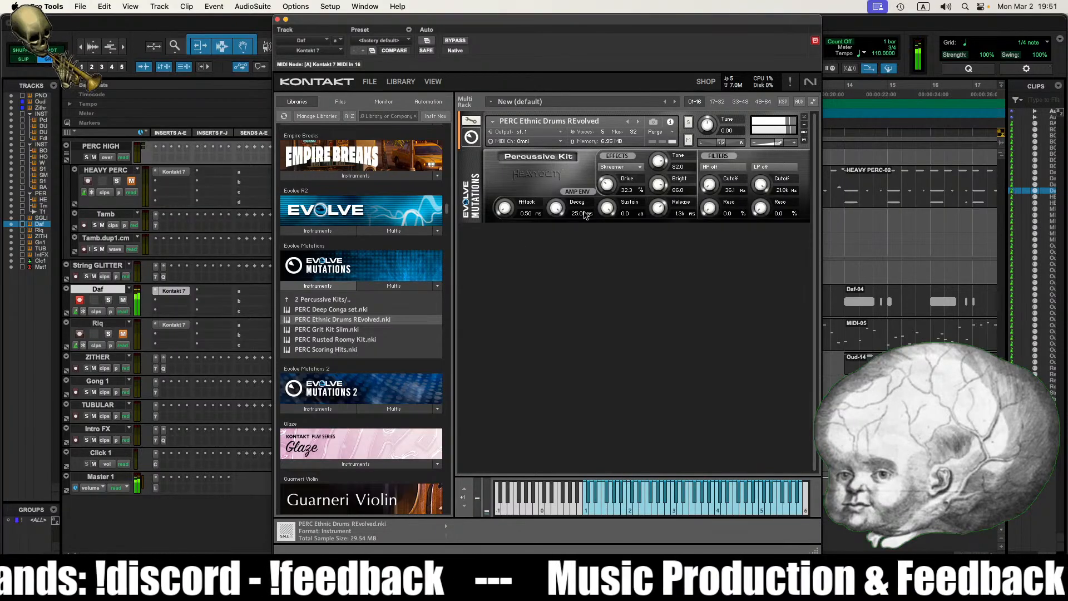
Step: Audition PERC Scoring Hits, PERC Rusted Roomy Kit, PERC Grit Kit Slim and PERC Deep Conga set from Evolve Mutations
{"action": "double_click", "coordinate": [336, 349]}
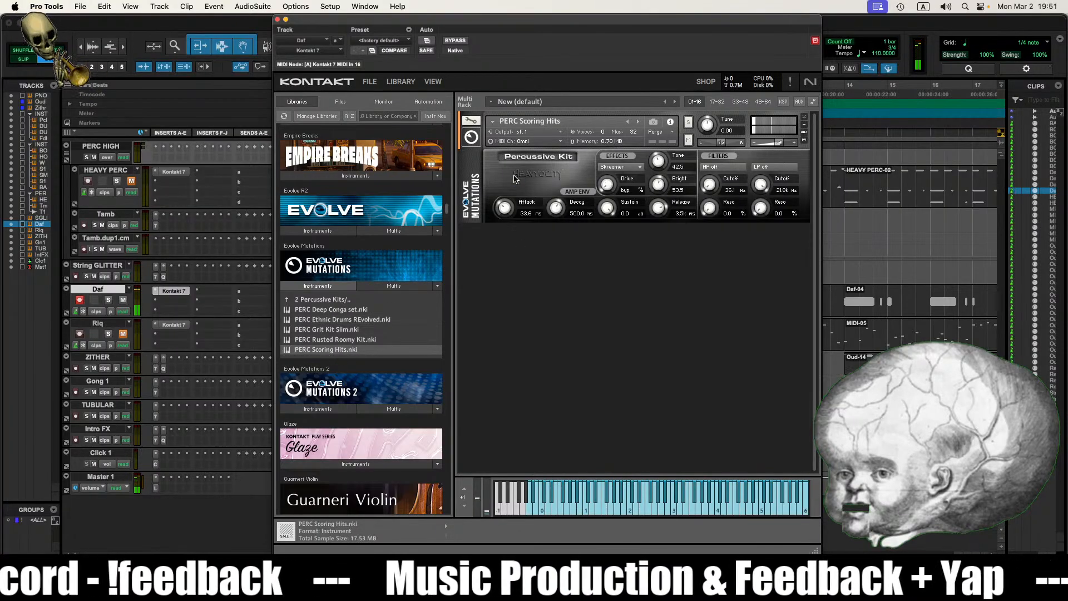
{"action": "double_click", "coordinate": [323, 340]}
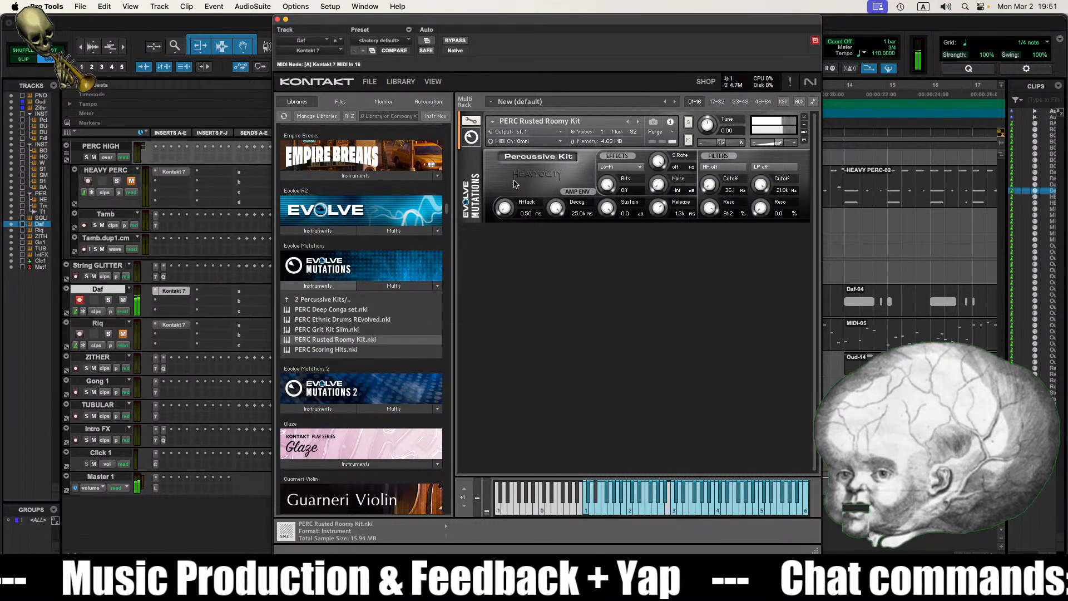
{"action": "double_click", "coordinate": [335, 331]}
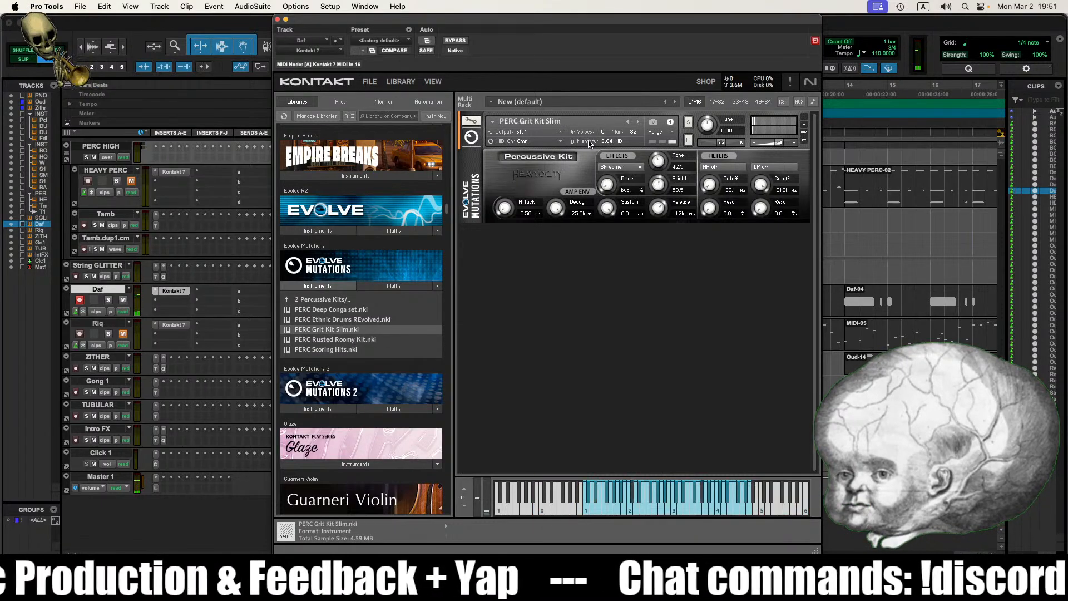
{"action": "double_click", "coordinate": [370, 311]}
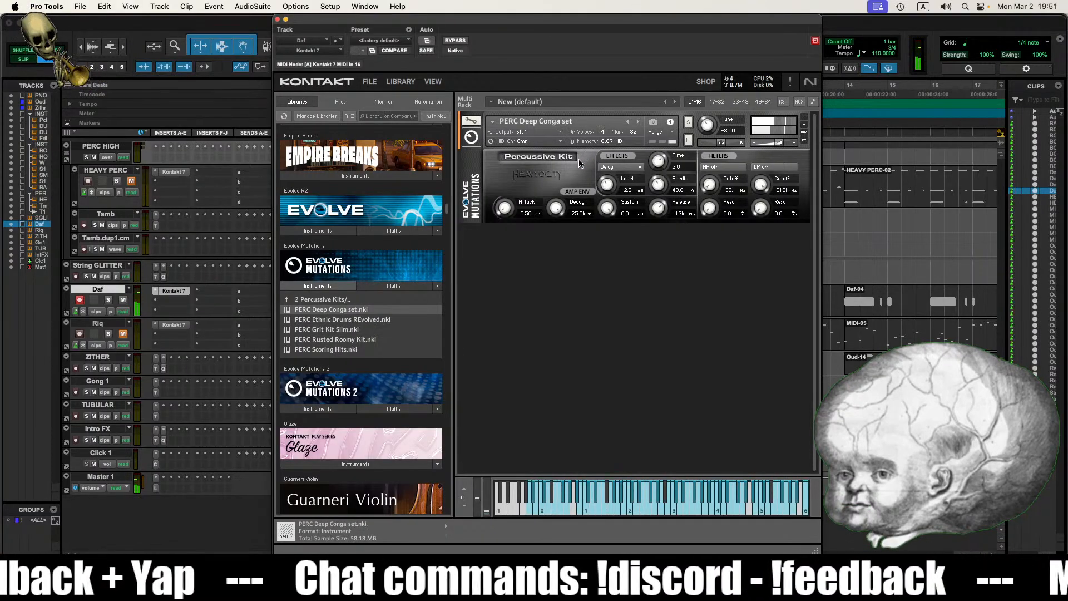
Step: Turn the Deep Conga set's delay level down to bypass and show the instrument folders of Evolve Mutations 2
{"action": "double_click", "coordinate": [344, 301]}
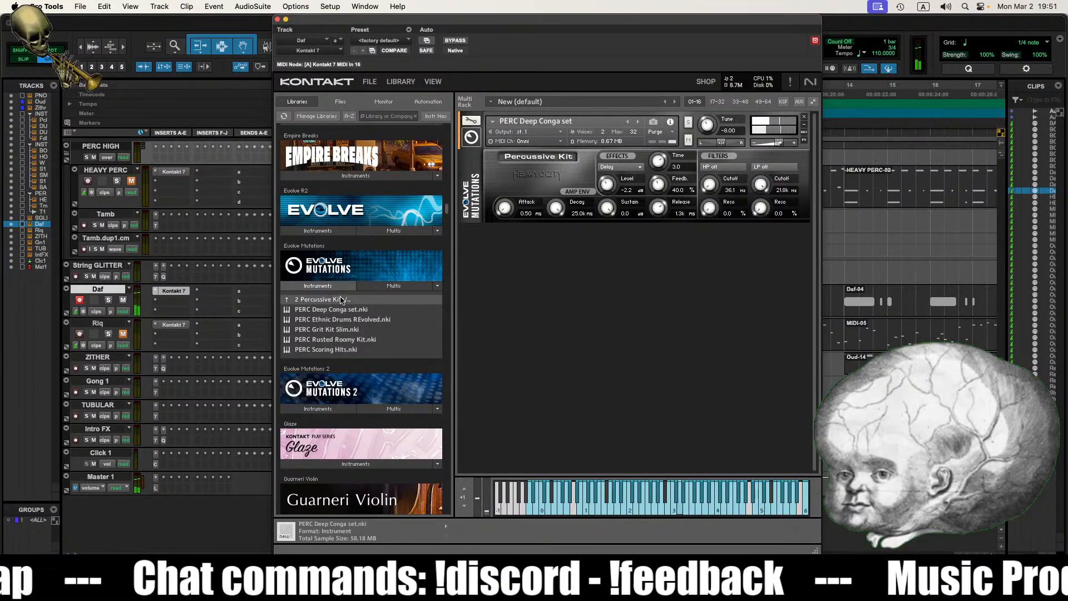
{"action": "left_click", "coordinate": [327, 389]}
{"action": "double_click", "coordinate": [325, 394]}
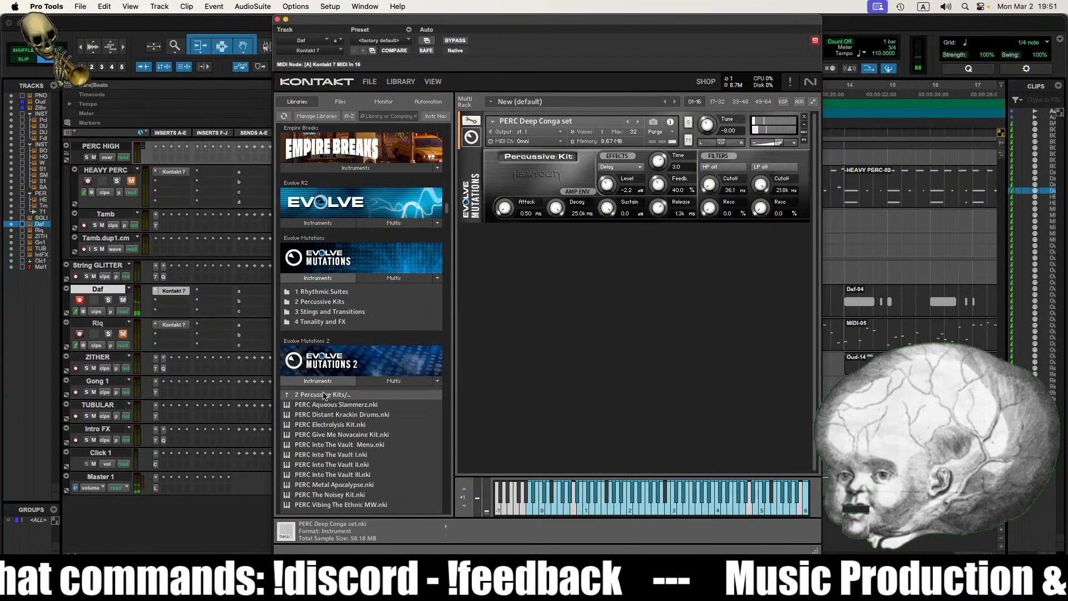
{"action": "left_click_drag", "start_coordinate": [624, 196], "coordinate": [616, 430]}
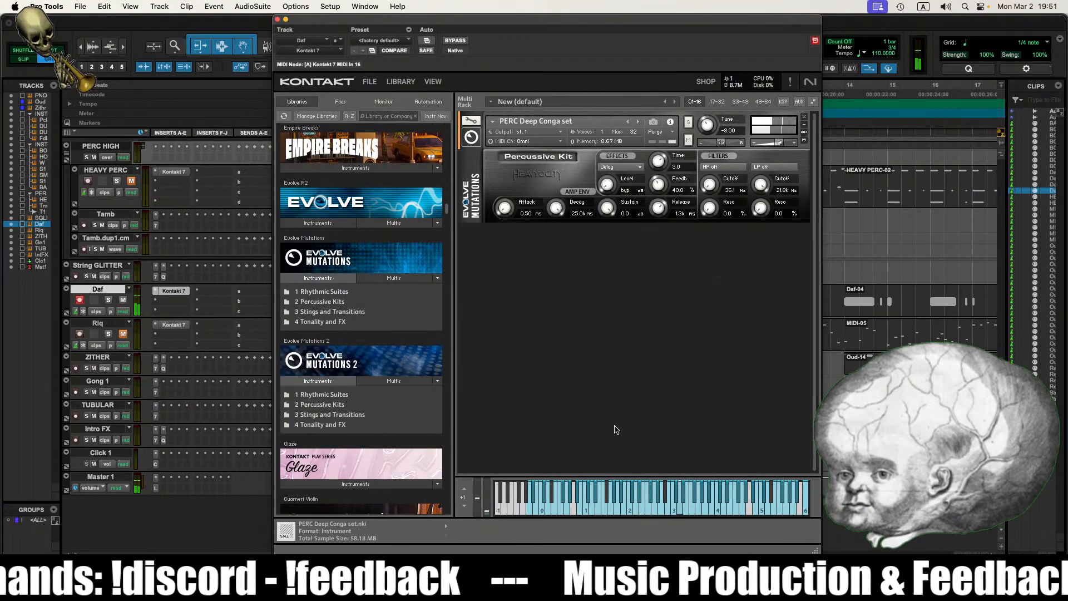
Step: Load PERC The Noisey Kit from Evolve Mutations 2's 2 Percussive Kits folder and audition it
{"action": "double_click", "coordinate": [328, 405]}
{"action": "scroll", "coordinate": [398, 405], "scroll_direction": "down", "scroll_amount": 2}
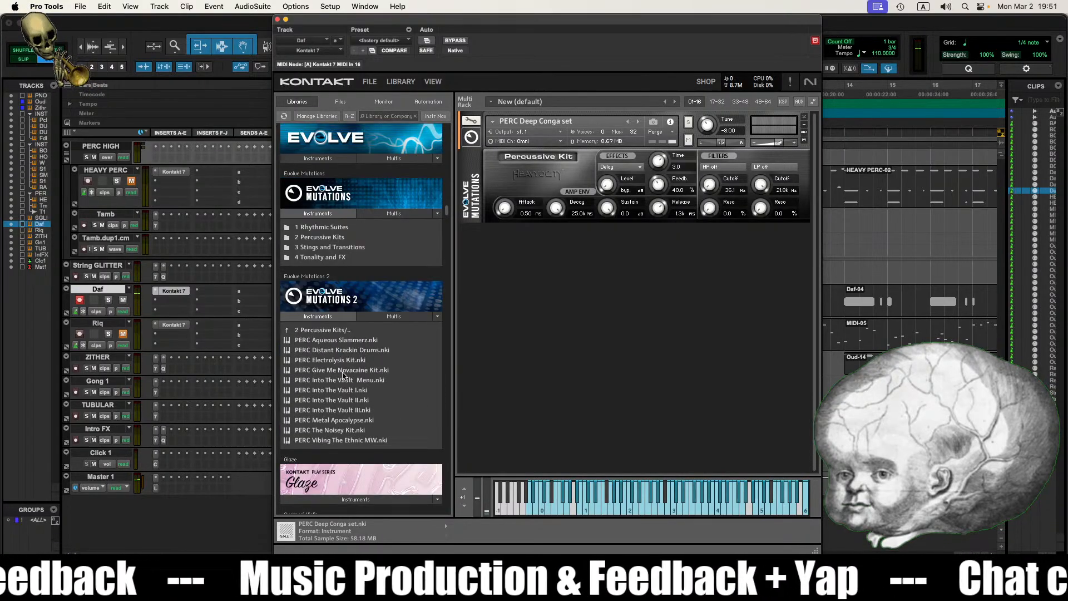
{"action": "double_click", "coordinate": [335, 431]}
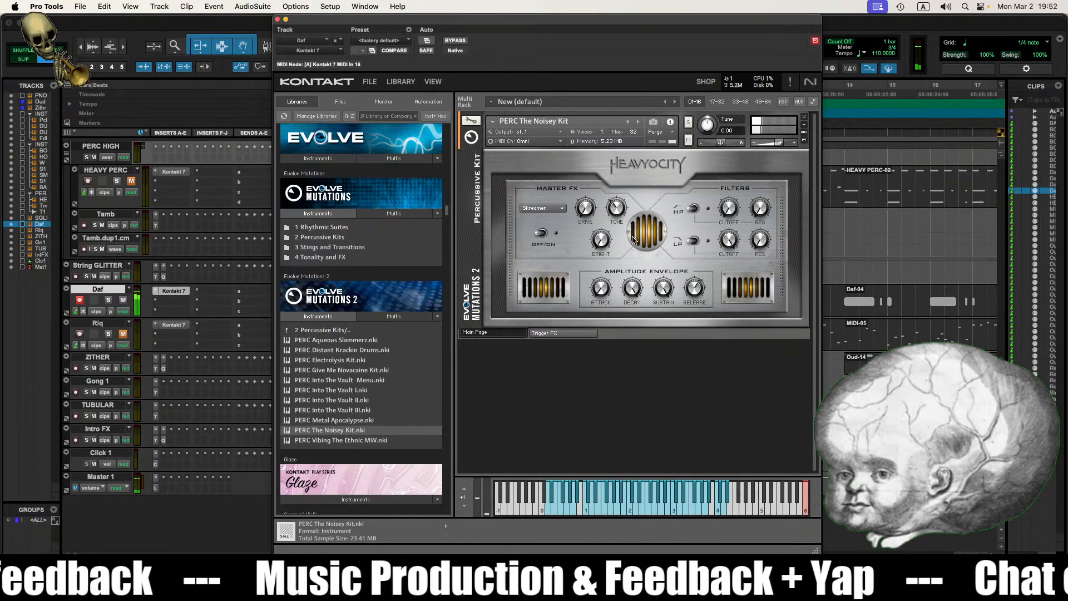
Step: Remove The Noisey Kit from the rack and collapse the instrument lists of Evolve Mutations 2 and Evolve Mutations
{"action": "left_click", "coordinate": [803, 118]}
{"action": "left_click", "coordinate": [343, 321]}
{"action": "scroll", "coordinate": [334, 311], "scroll_direction": "down", "scroll_amount": 5}
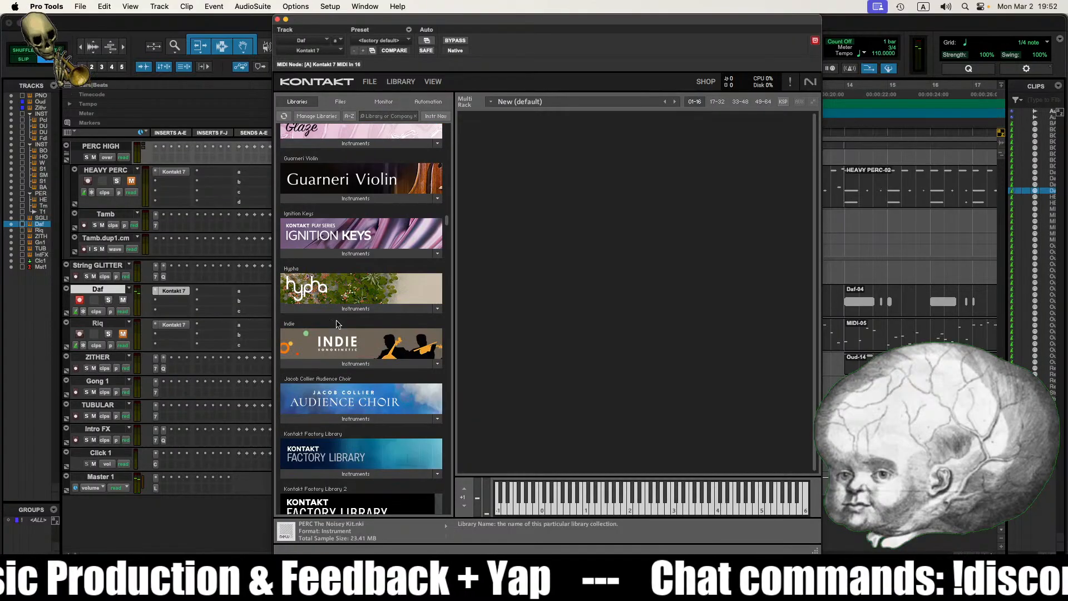
{"action": "scroll", "coordinate": [323, 303], "scroll_direction": "up", "scroll_amount": 6}
{"action": "left_click", "coordinate": [319, 289]}
{"action": "scroll", "coordinate": [340, 295], "scroll_direction": "down", "scroll_amount": 8}
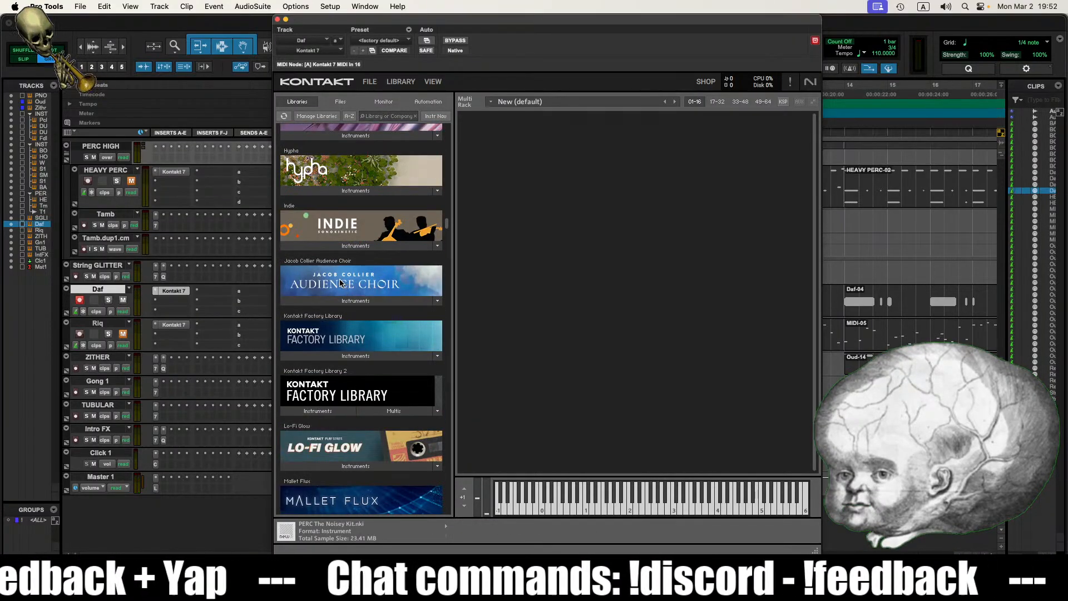
Step: Load Various Percussion from the 5 - Orchestral Percussion folder of Kontakt Factory Library and audition it
{"action": "scroll", "coordinate": [336, 284], "scroll_direction": "down", "scroll_amount": 8}
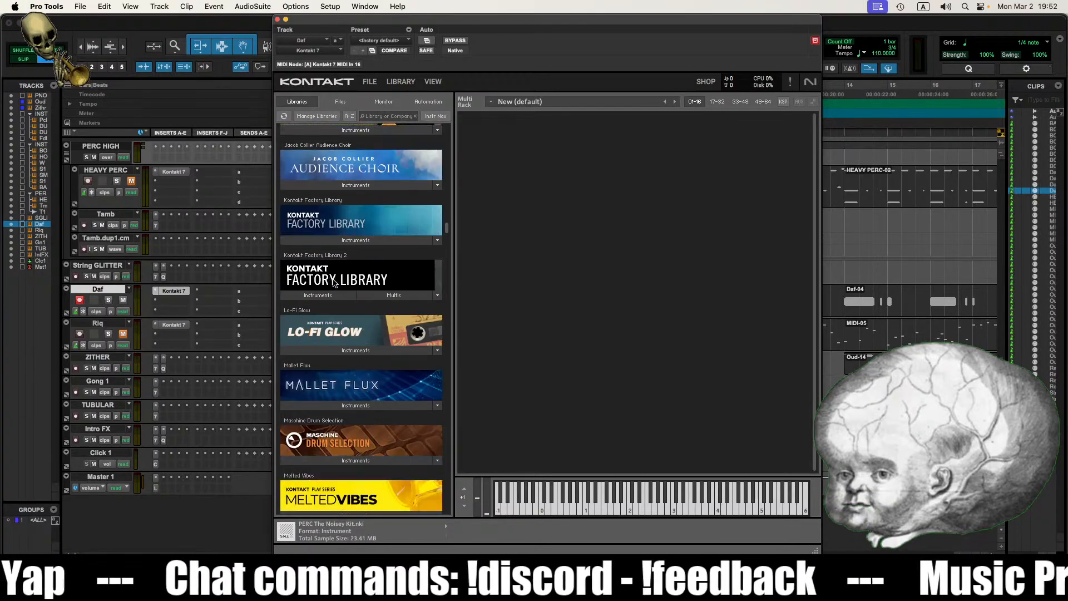
{"action": "scroll", "coordinate": [332, 281], "scroll_direction": "down", "scroll_amount": 6}
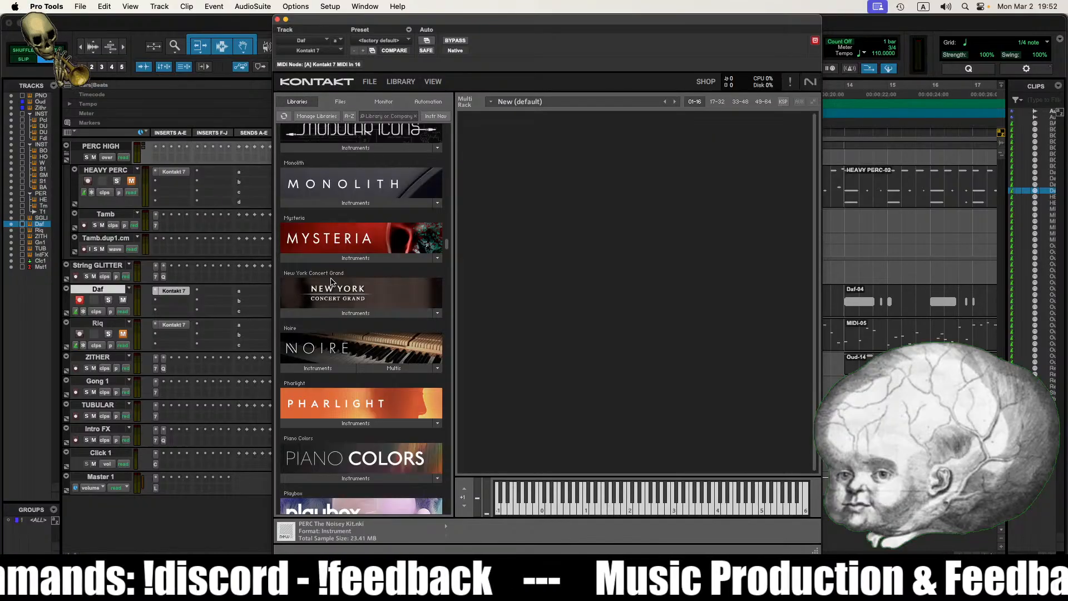
{"action": "scroll", "coordinate": [331, 281], "scroll_direction": "down", "scroll_amount": 3}
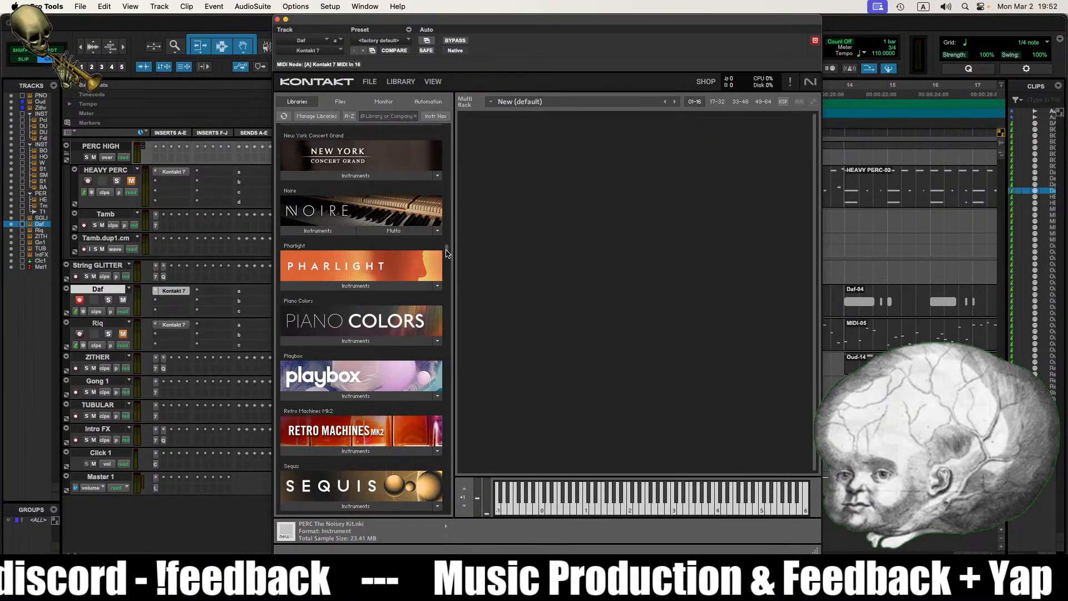
{"action": "scroll", "coordinate": [446, 253], "scroll_direction": "down", "scroll_amount": 15}
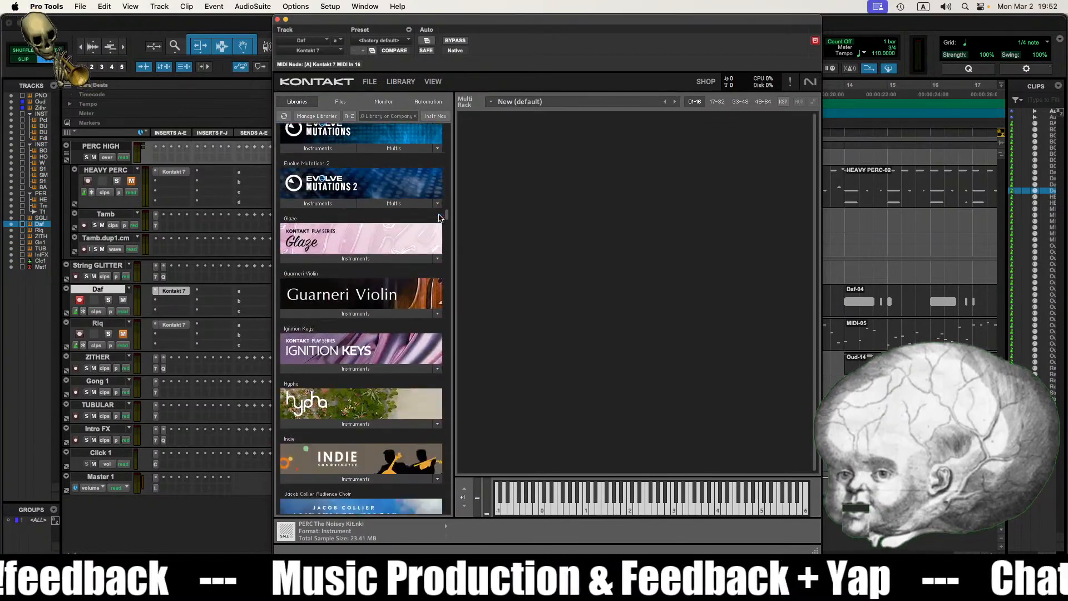
{"action": "mouse_move", "coordinate": [439, 215]}
{"action": "left_mouse_down"}
{"action": "mouse_move", "coordinate": [440, 168]}
{"action": "mouse_move", "coordinate": [439, 270]}
{"action": "mouse_move", "coordinate": [445, 223]}
{"action": "left_mouse_up"}
{"action": "left_click", "coordinate": [334, 343]}
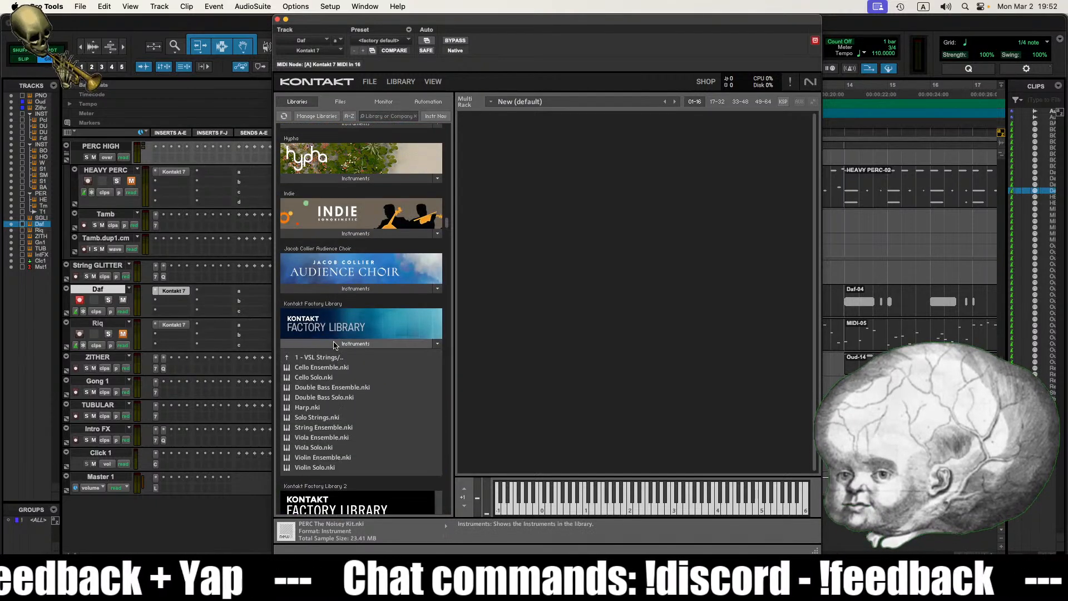
{"action": "left_click", "coordinate": [313, 358]}
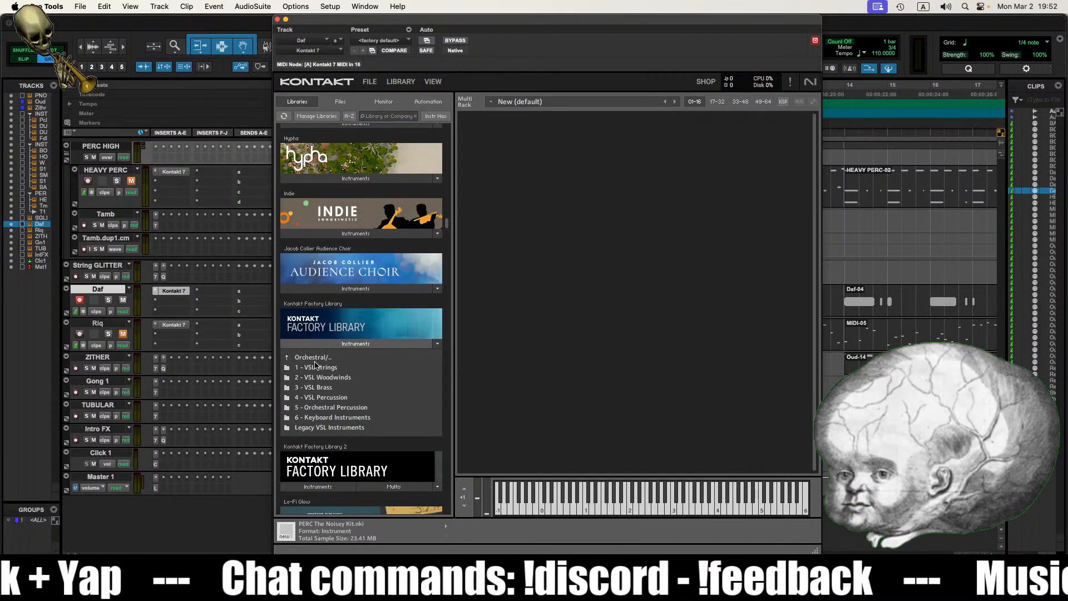
{"action": "left_click", "coordinate": [334, 408]}
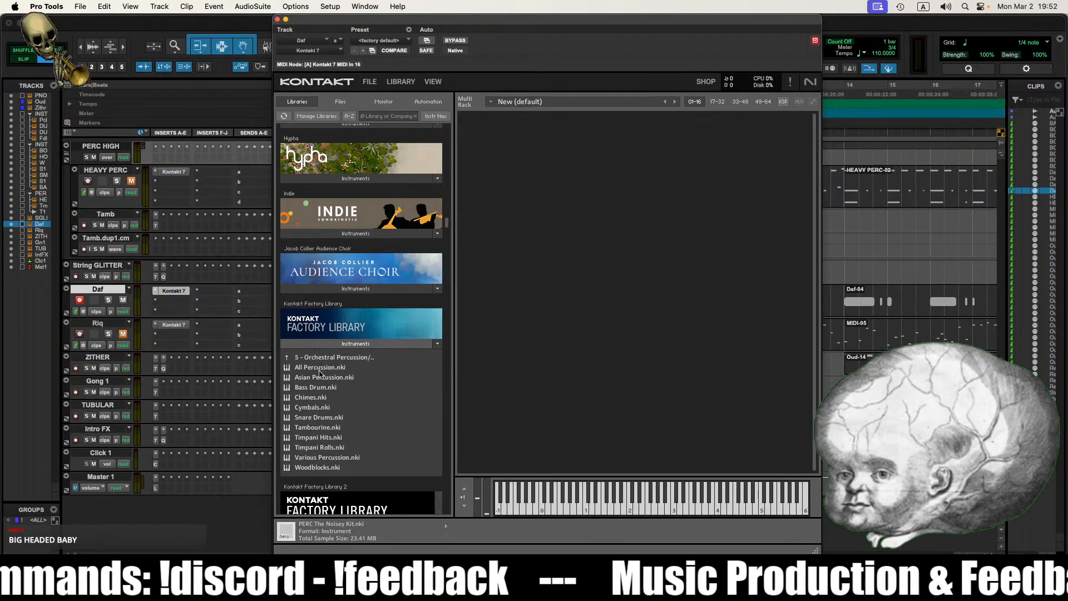
{"action": "double_click", "coordinate": [321, 458]}
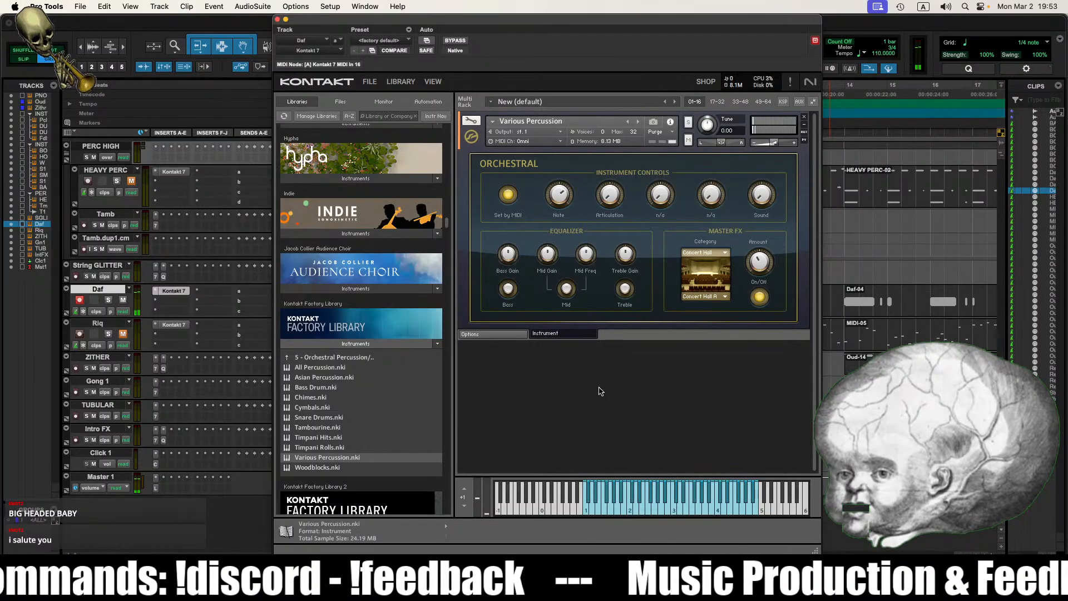
Step: Collapse the Kontakt Factory Library's instrument list and remove Various Percussion from the rack
{"action": "left_click", "coordinate": [356, 343]}
{"action": "scroll", "coordinate": [374, 382], "scroll_direction": "down", "scroll_amount": 3}
{"action": "scroll", "coordinate": [374, 381], "scroll_direction": "down", "scroll_amount": 5}
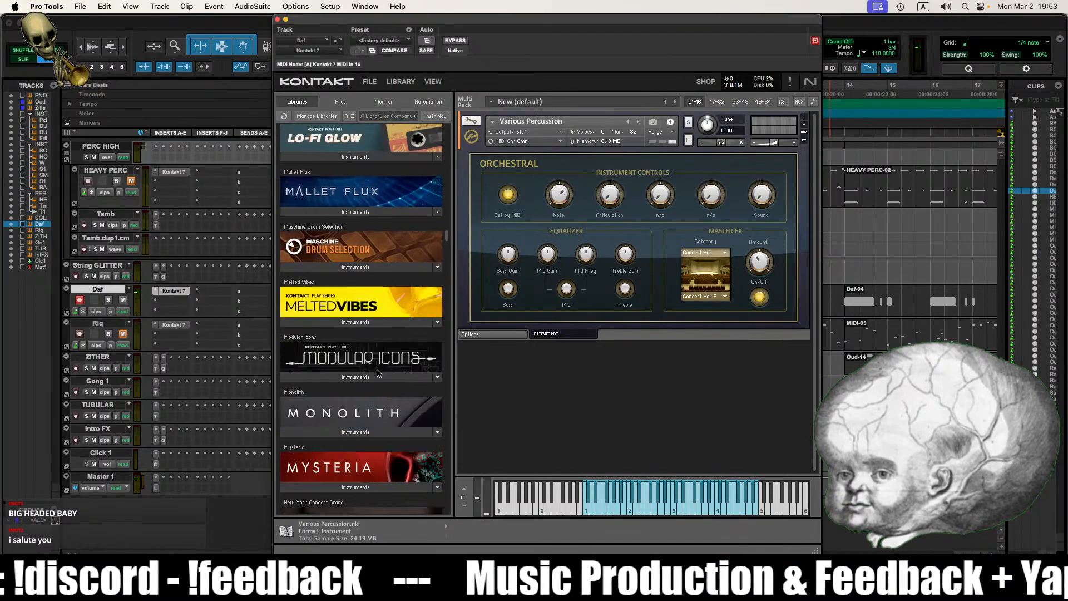
{"action": "left_click", "coordinate": [804, 117]}
Step: Load Cajon Ensemble from the 1 - Percussion Ensembles folder of the Cuba library and audition it
{"action": "scroll", "coordinate": [373, 329], "scroll_direction": "down", "scroll_amount": 20}
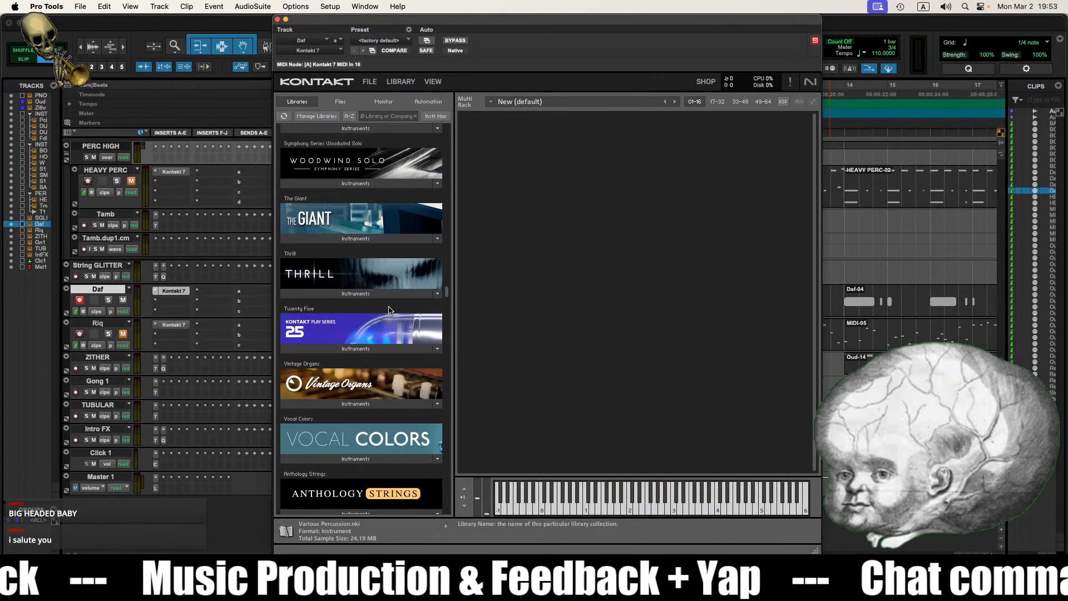
{"action": "scroll", "coordinate": [389, 310], "scroll_direction": "down", "scroll_amount": 1}
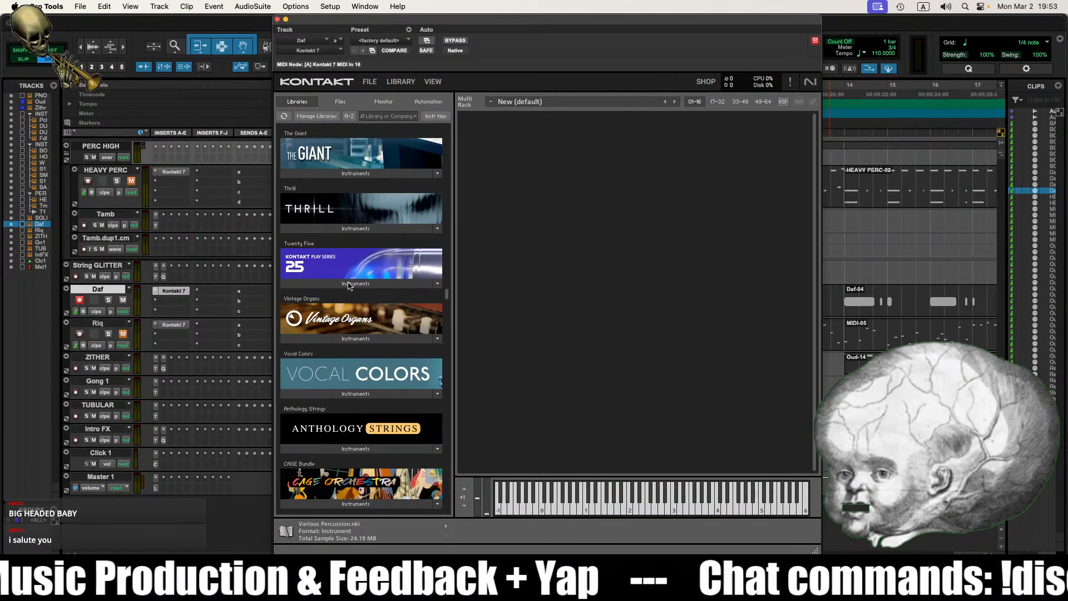
{"action": "scroll", "coordinate": [348, 279], "scroll_direction": "down", "scroll_amount": 1}
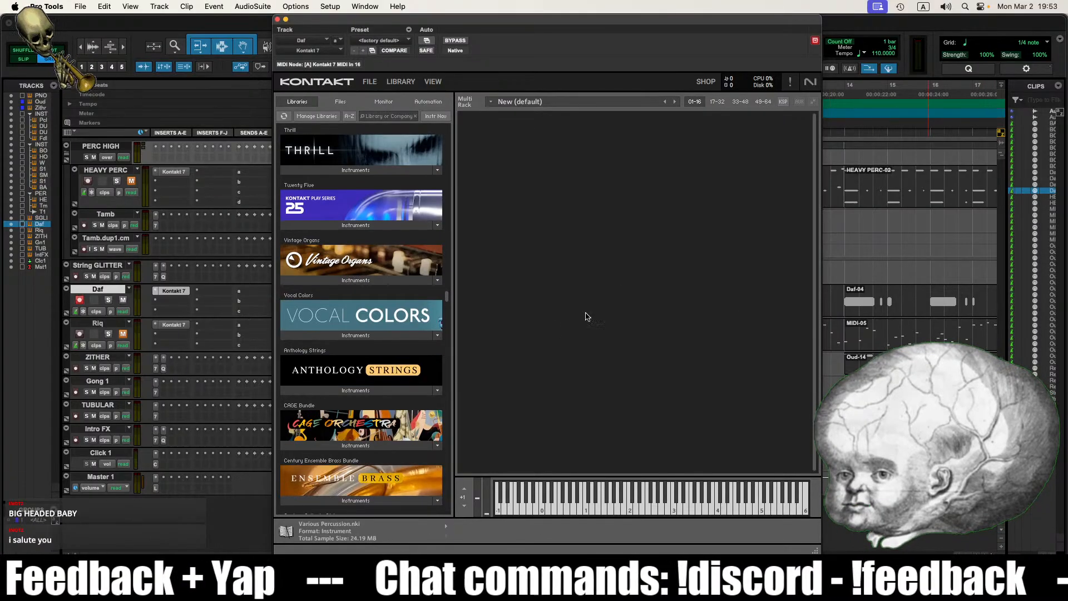
{"action": "scroll", "coordinate": [388, 328], "scroll_direction": "down", "scroll_amount": 3}
{"action": "scroll", "coordinate": [388, 327], "scroll_direction": "down", "scroll_amount": 7}
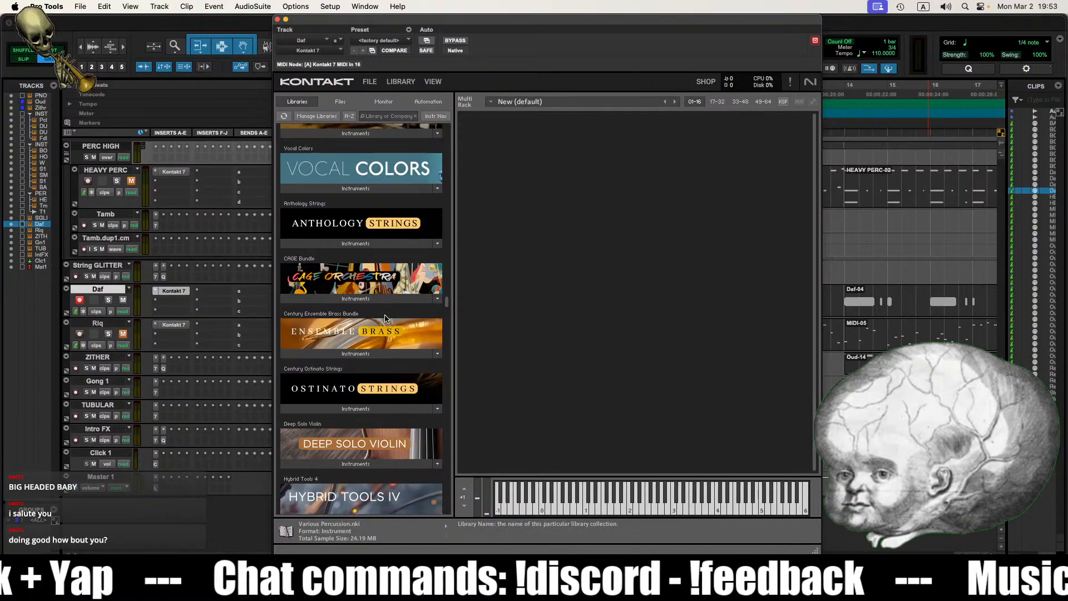
{"action": "scroll", "coordinate": [382, 303], "scroll_direction": "down", "scroll_amount": 8}
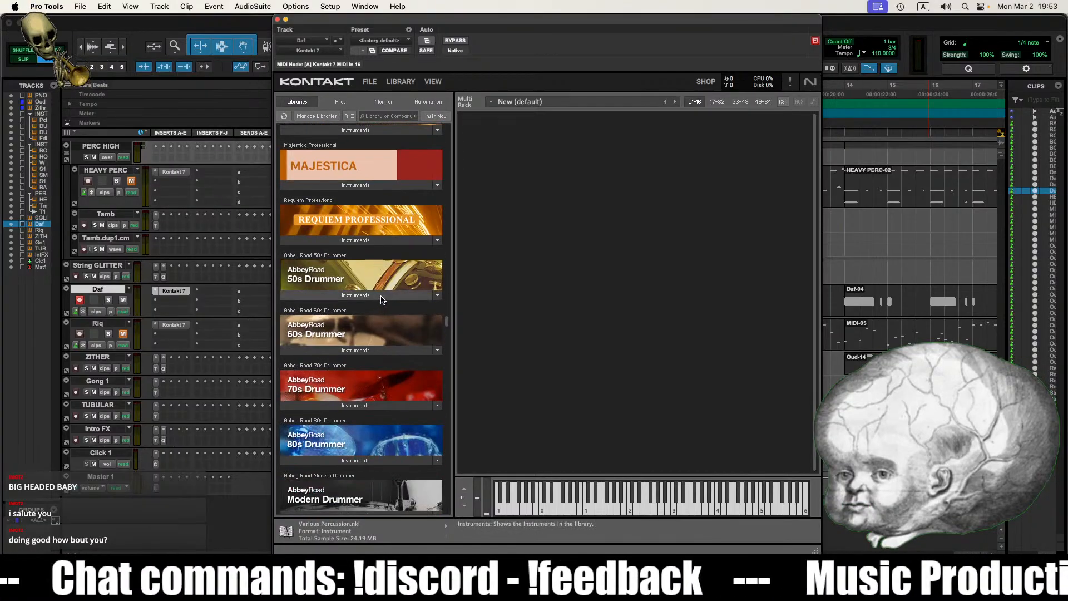
{"action": "scroll", "coordinate": [382, 301], "scroll_direction": "down", "scroll_amount": 4}
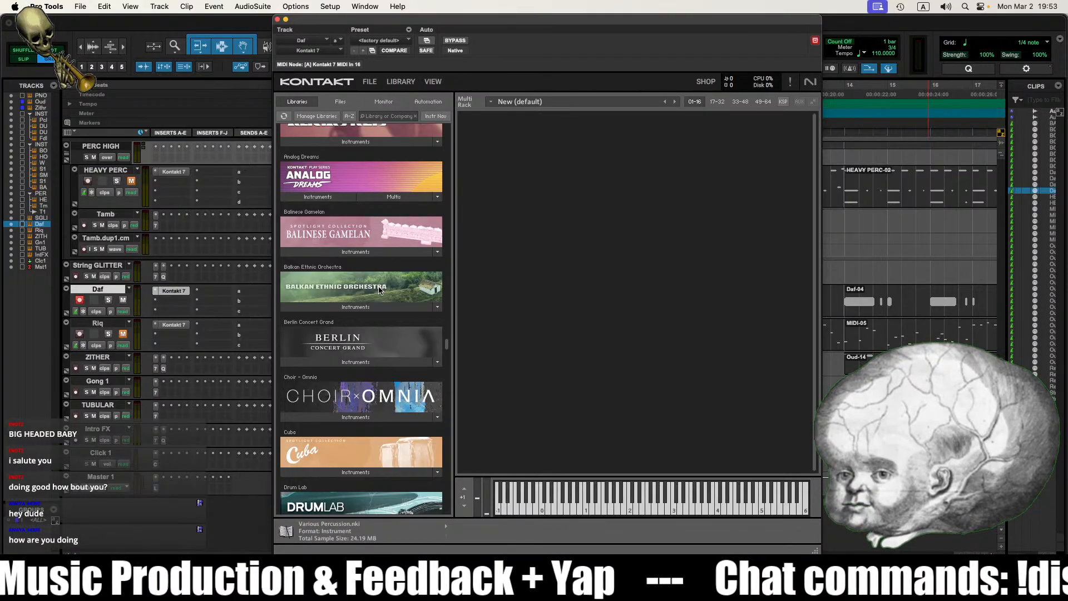
{"action": "scroll", "coordinate": [384, 270], "scroll_direction": "down", "scroll_amount": 4}
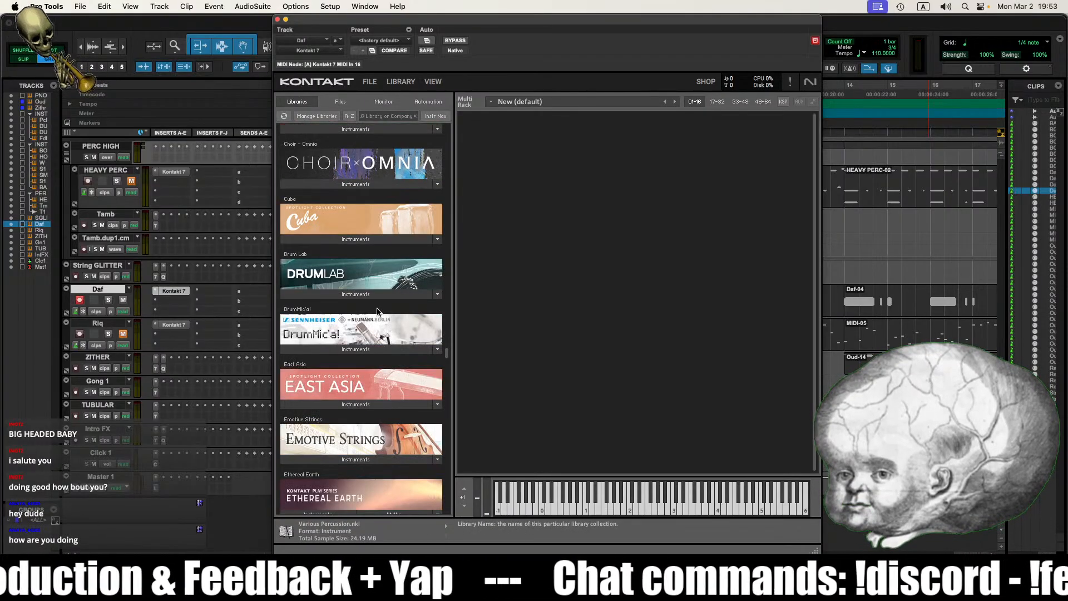
{"action": "left_click", "coordinate": [357, 239]}
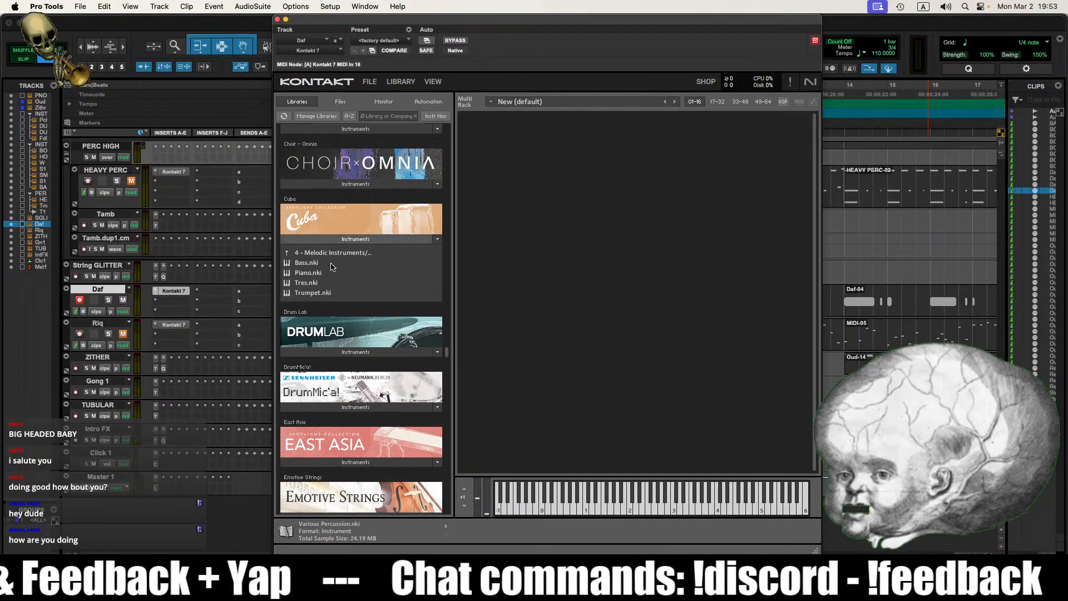
{"action": "left_click", "coordinate": [323, 253]}
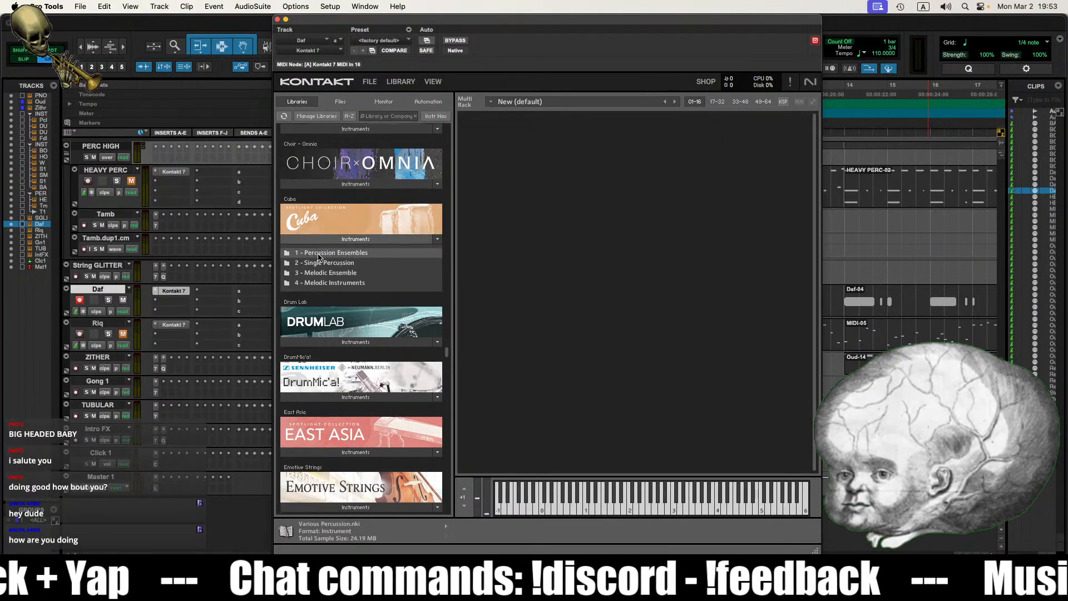
{"action": "left_click", "coordinate": [320, 255]}
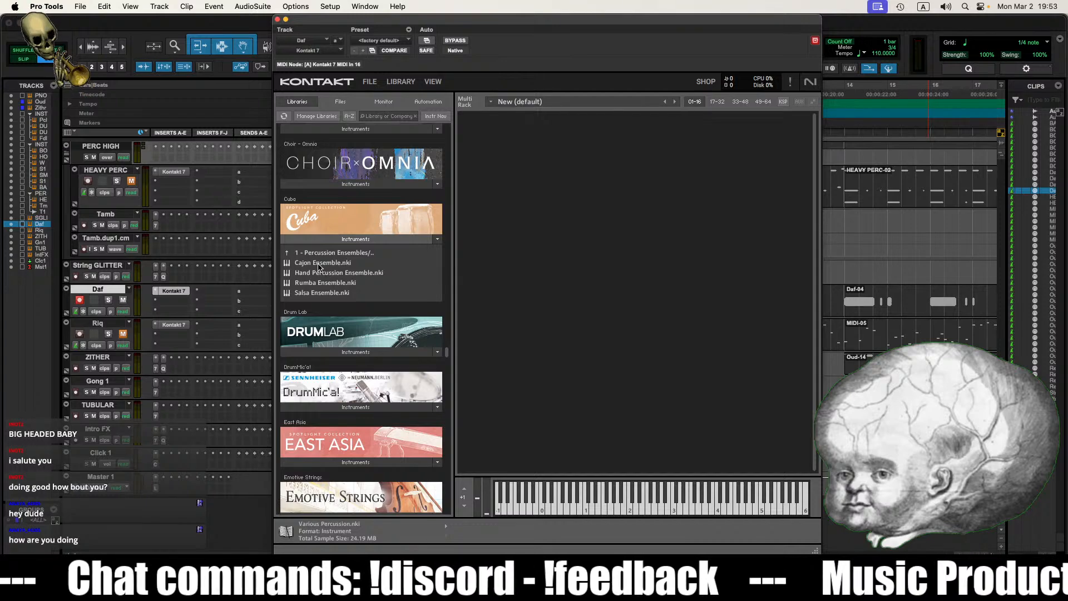
{"action": "left_click_drag", "start_coordinate": [319, 264], "coordinate": [512, 220]}
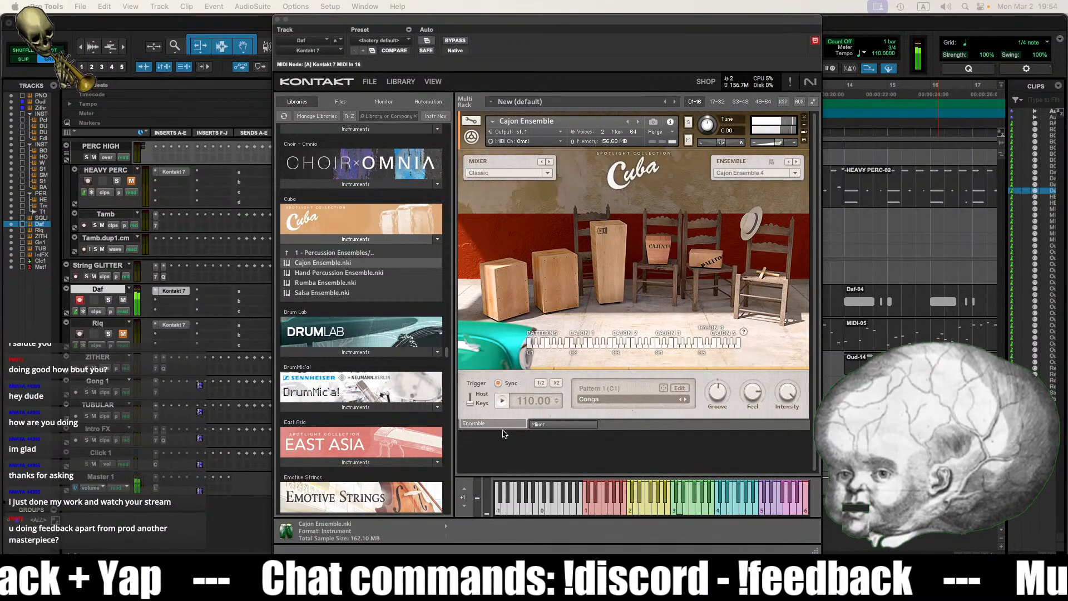
Step: Replace Cajon Ensemble with Dhol from the India library's 2 - Percussion folder and audition it
{"action": "scroll", "coordinate": [401, 425], "scroll_direction": "down", "scroll_amount": 5}
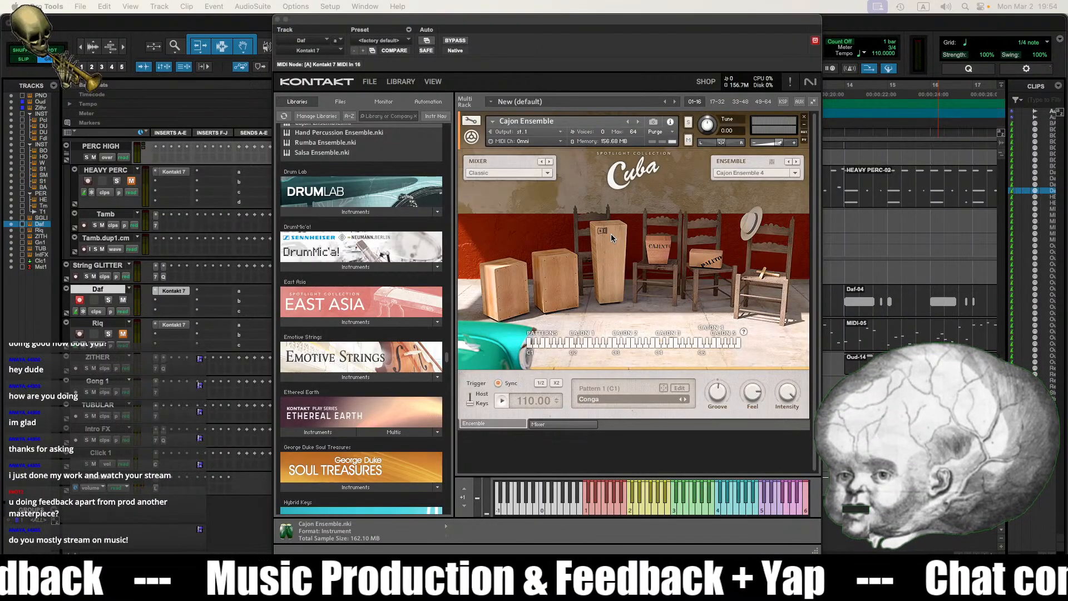
{"action": "scroll", "coordinate": [381, 293], "scroll_direction": "down", "scroll_amount": 5}
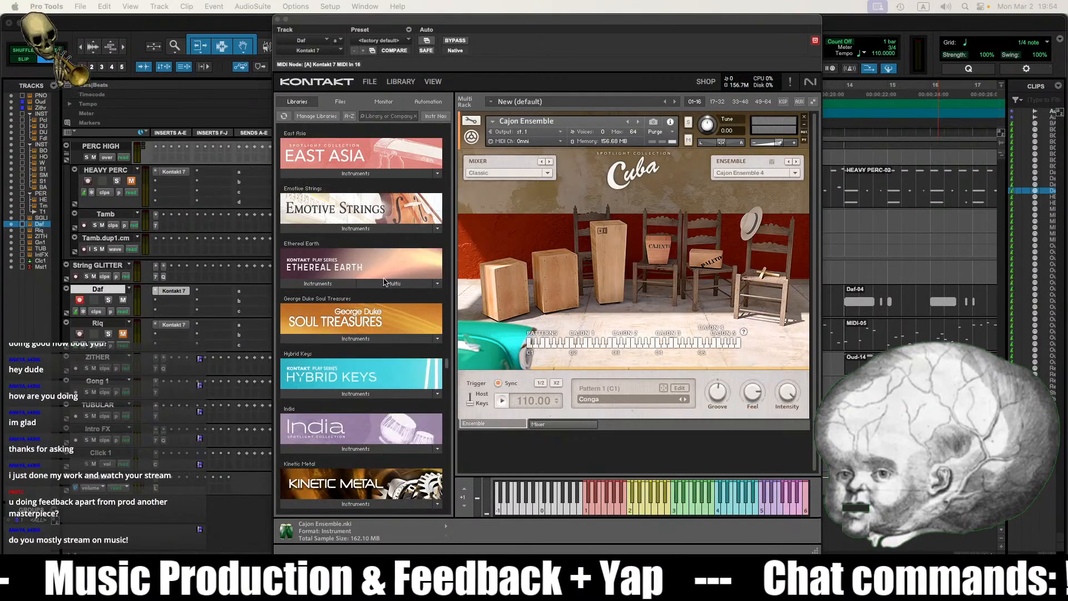
{"action": "scroll", "coordinate": [356, 273], "scroll_direction": "up", "scroll_amount": 2}
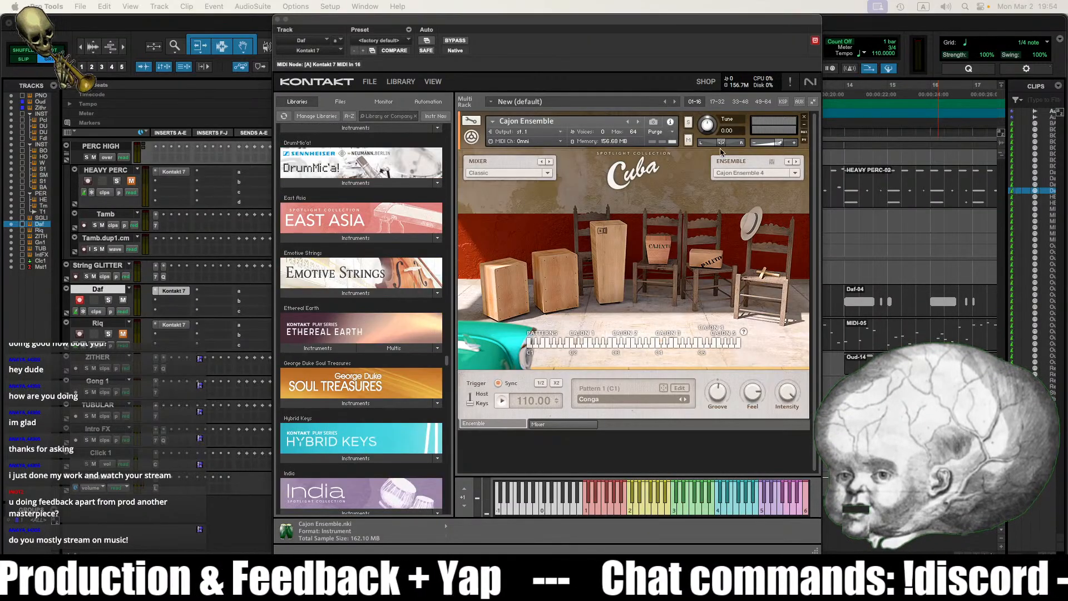
{"action": "scroll", "coordinate": [389, 327], "scroll_direction": "down", "scroll_amount": 7}
{"action": "scroll", "coordinate": [383, 333], "scroll_direction": "up", "scroll_amount": 3}
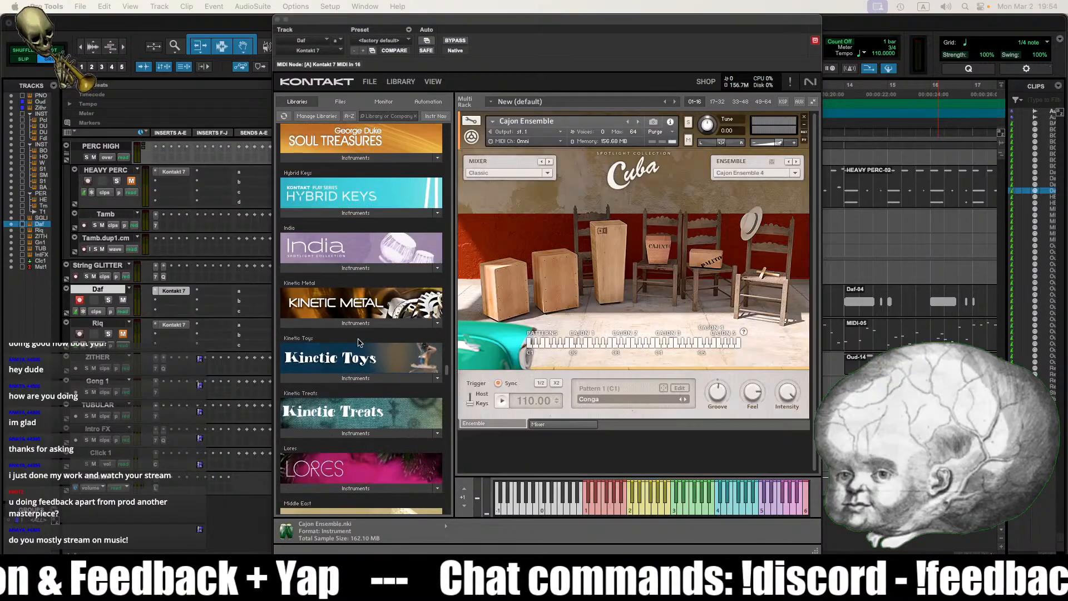
{"action": "left_click", "coordinate": [325, 269]}
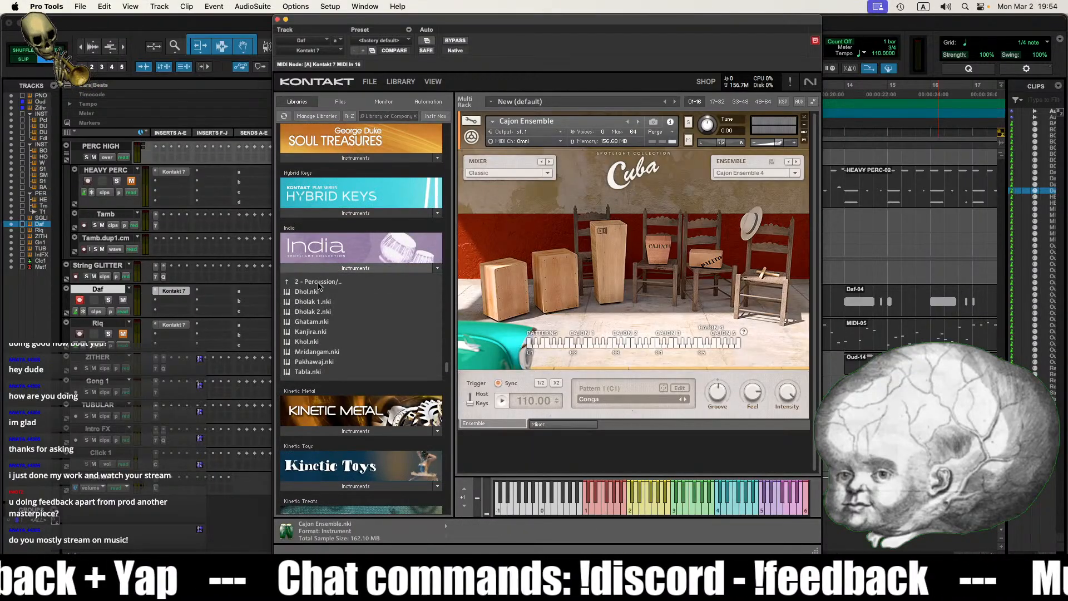
{"action": "left_click_drag", "start_coordinate": [309, 292], "coordinate": [605, 223]}
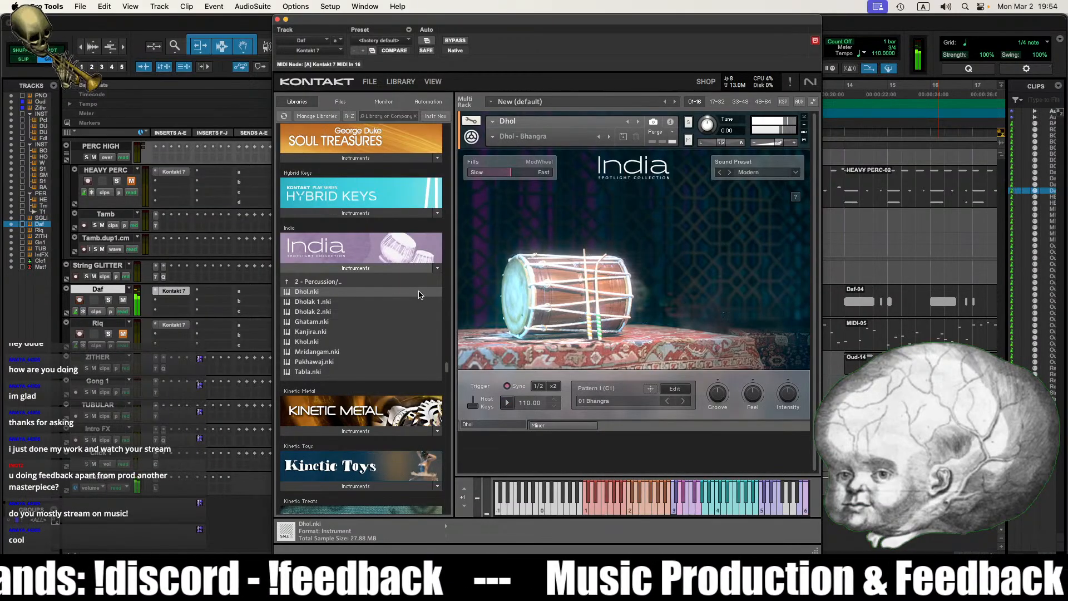
Step: Audition India's Dholak 1, Dholak 2, Ghatam, Kanjira, Khol and Mridangam in turn, ending with Pakhawaj loaded
{"action": "double_click", "coordinate": [374, 307]}
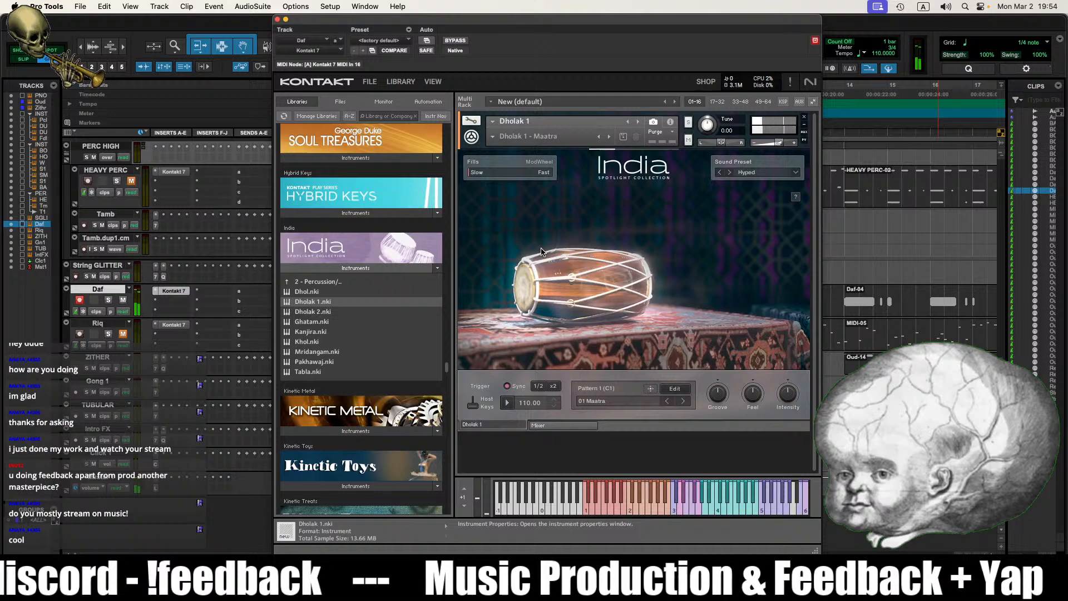
{"action": "double_click", "coordinate": [375, 311]}
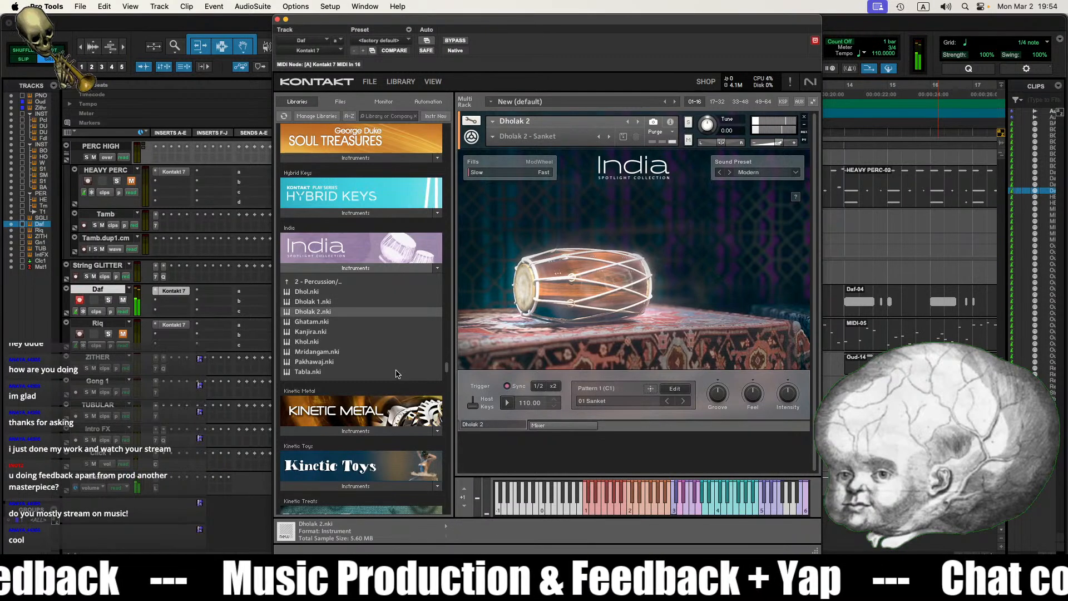
{"action": "double_click", "coordinate": [378, 322]}
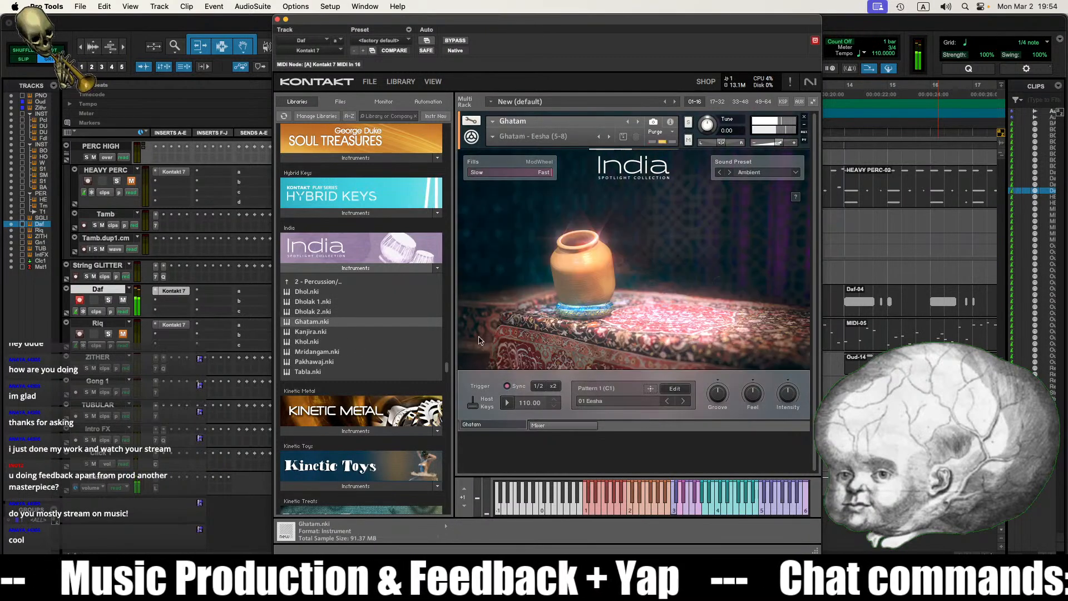
{"action": "double_click", "coordinate": [345, 332]}
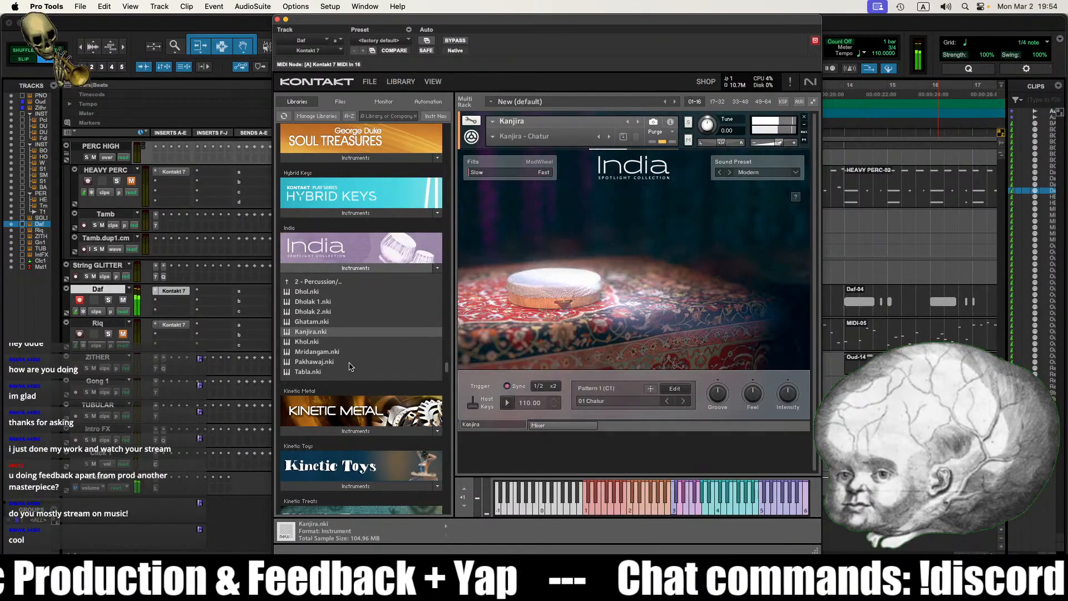
{"action": "double_click", "coordinate": [315, 341]}
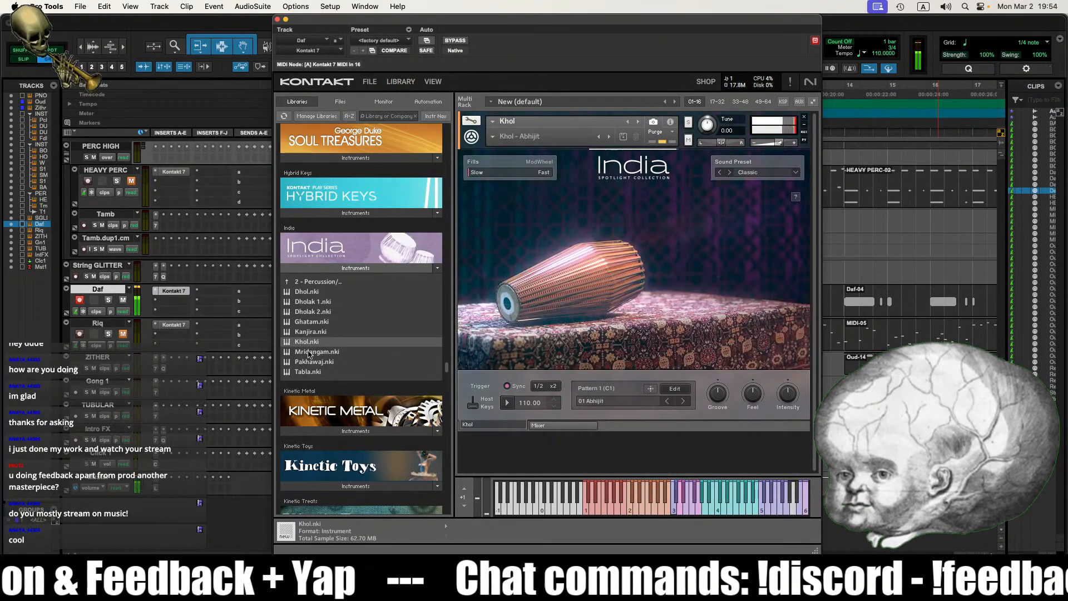
{"action": "double_click", "coordinate": [314, 352]}
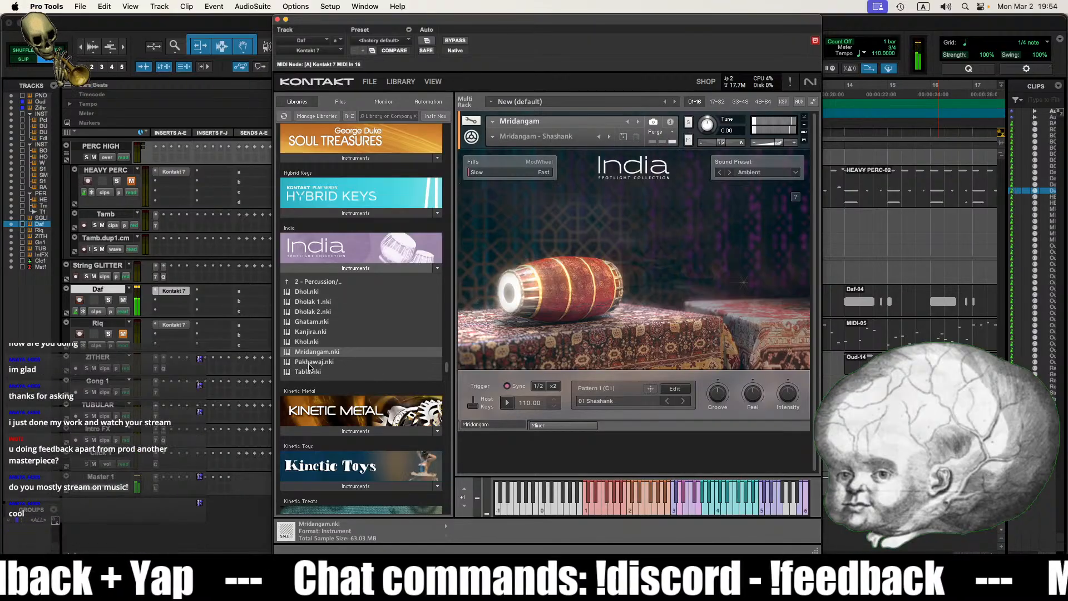
{"action": "double_click", "coordinate": [311, 361]}
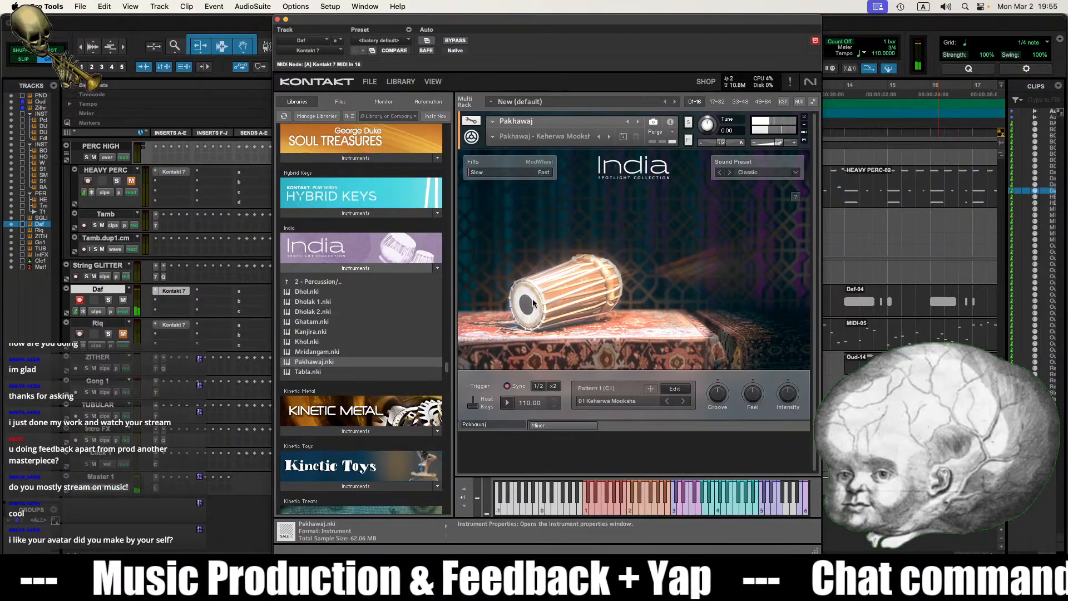
Step: Close the Kontakt window, stop playback and open the first Daf-04 clip's notes in the MIDI editor
{"action": "left_click", "coordinate": [278, 20]}
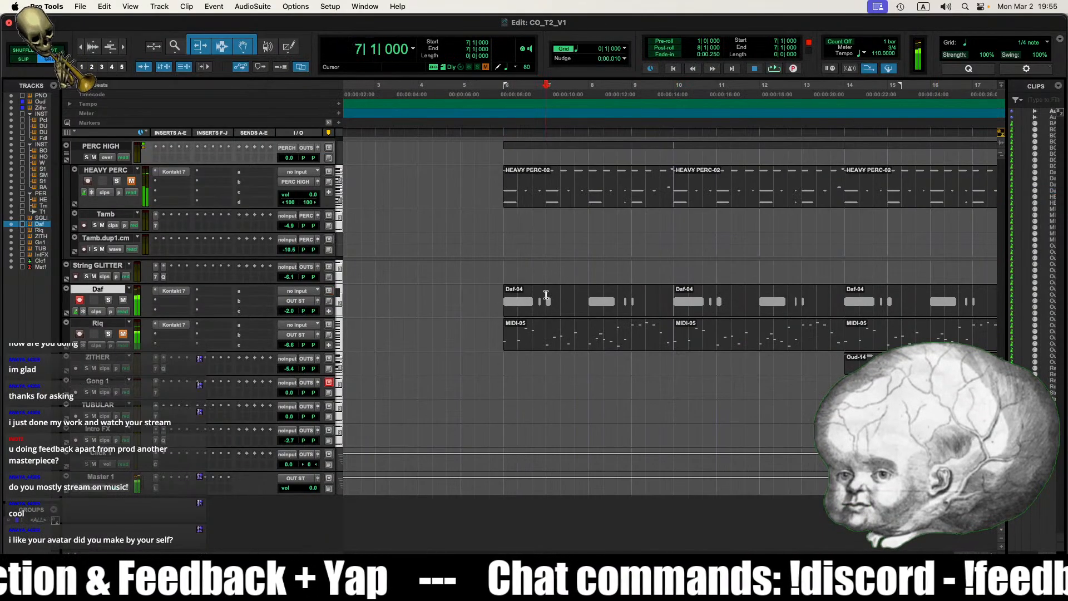
{"action": "key", "text": "space"}
{"action": "left_click", "coordinate": [518, 302]}
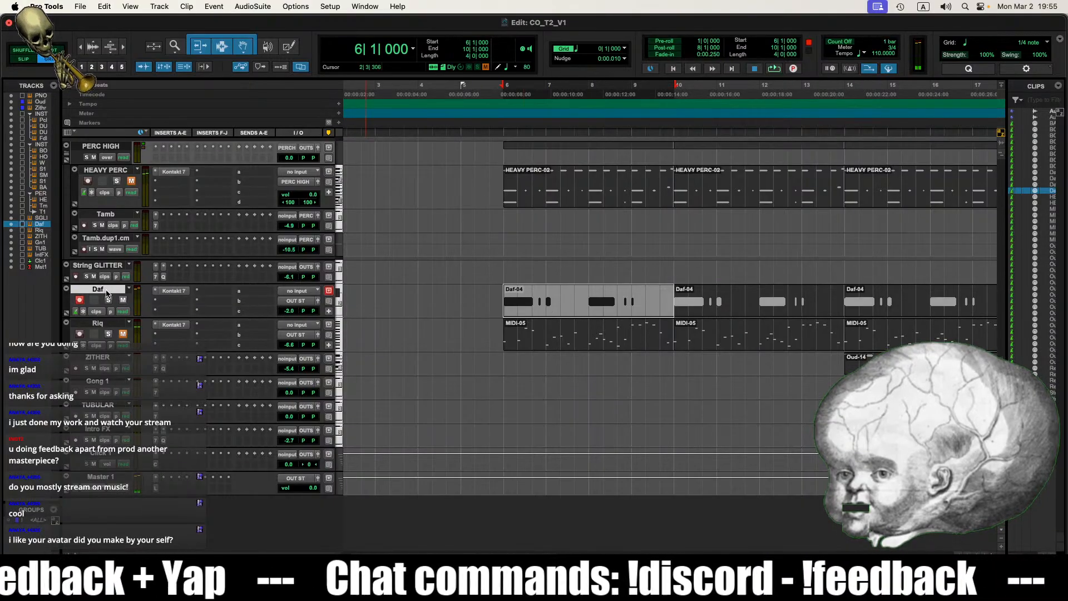
{"action": "double_click", "coordinate": [545, 303]}
{"action": "left_click", "coordinate": [649, 439]}
{"action": "key", "text": "r"}
{"action": "key", "text": "r"}
{"action": "key", "text": "r"}
{"action": "key", "text": "r"}
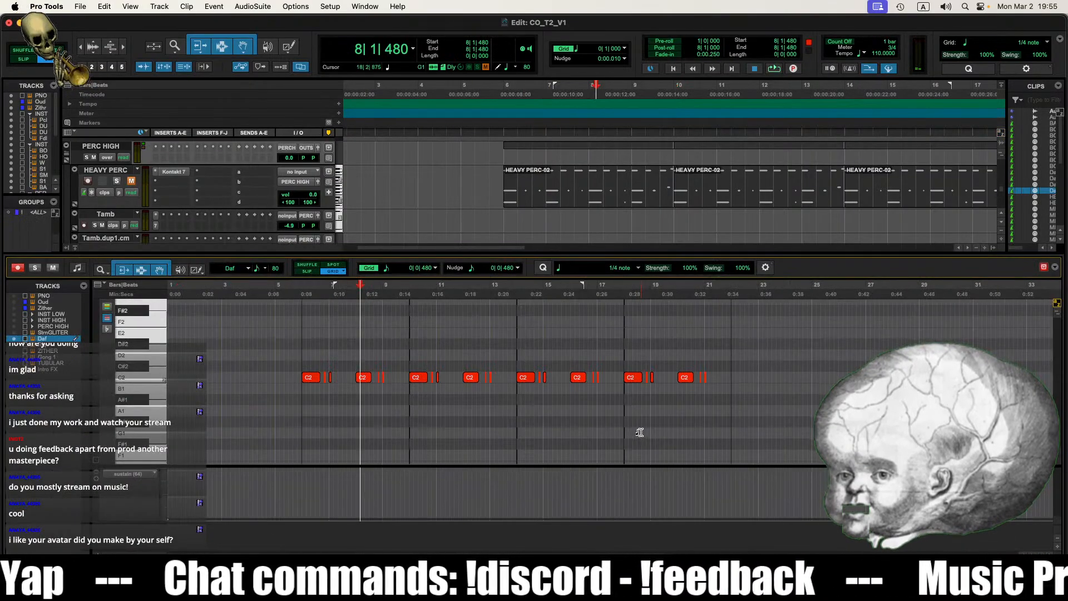
Step: Select all the Daf notes, move them up to C4 and audition them from just before bar 6
{"action": "scroll", "coordinate": [501, 390], "scroll_direction": "up", "scroll_amount": 3}
{"action": "left_click_drag", "start_coordinate": [497, 371], "coordinate": [238, 403]}
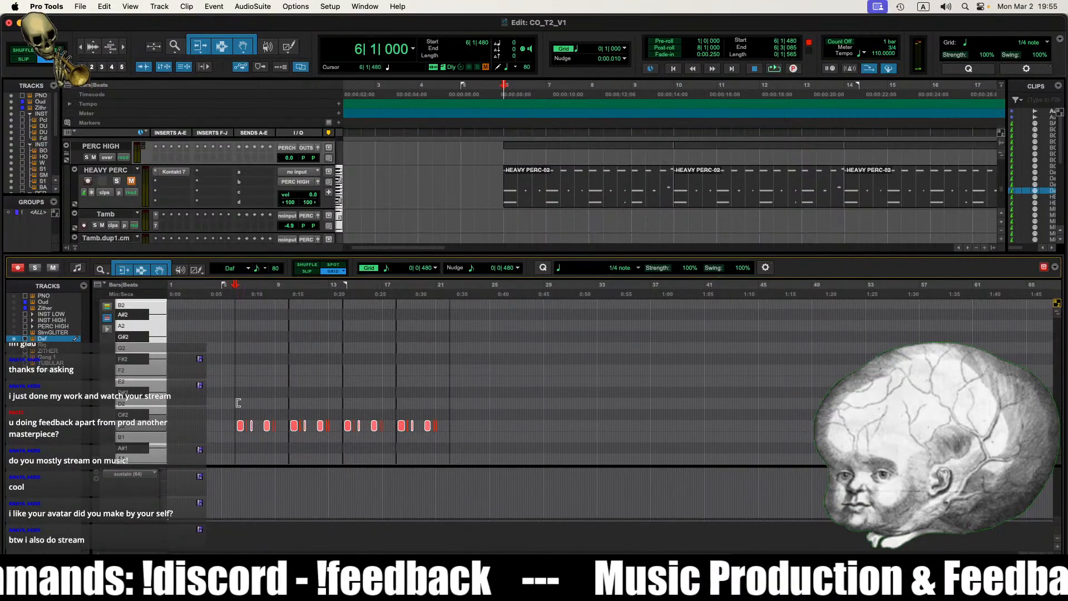
{"action": "key", "text": "t"}
{"action": "key", "text": "t"}
{"action": "left_click_drag", "start_coordinate": [457, 427], "coordinate": [456, 343]}
{"action": "left_click", "coordinate": [428, 323]}
{"action": "key", "text": "space"}
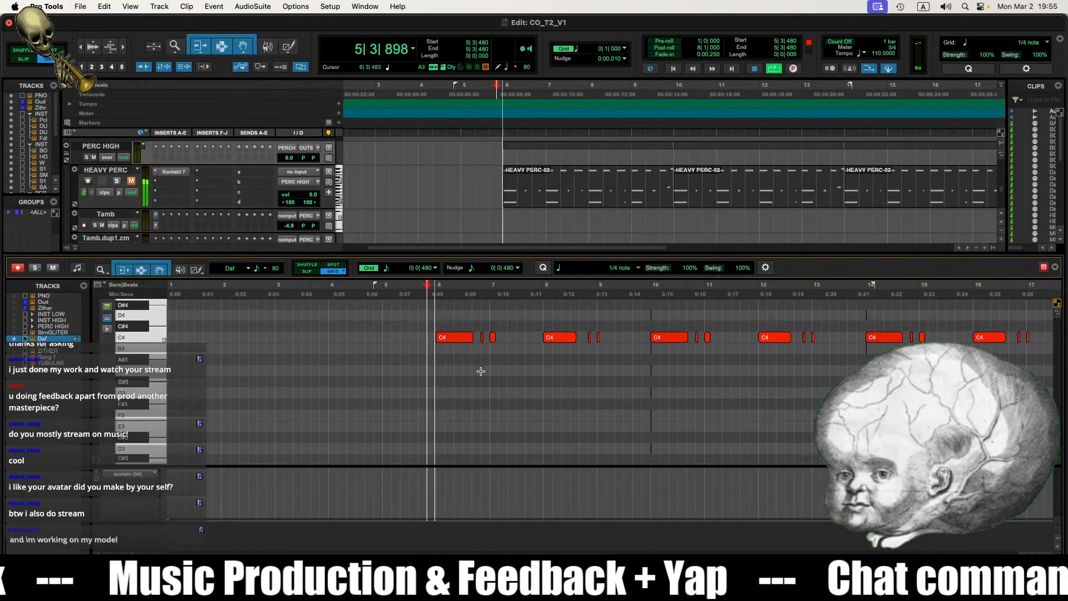
{"action": "key", "text": "r"}
{"action": "key", "text": "r"}
{"action": "key", "text": "space"}
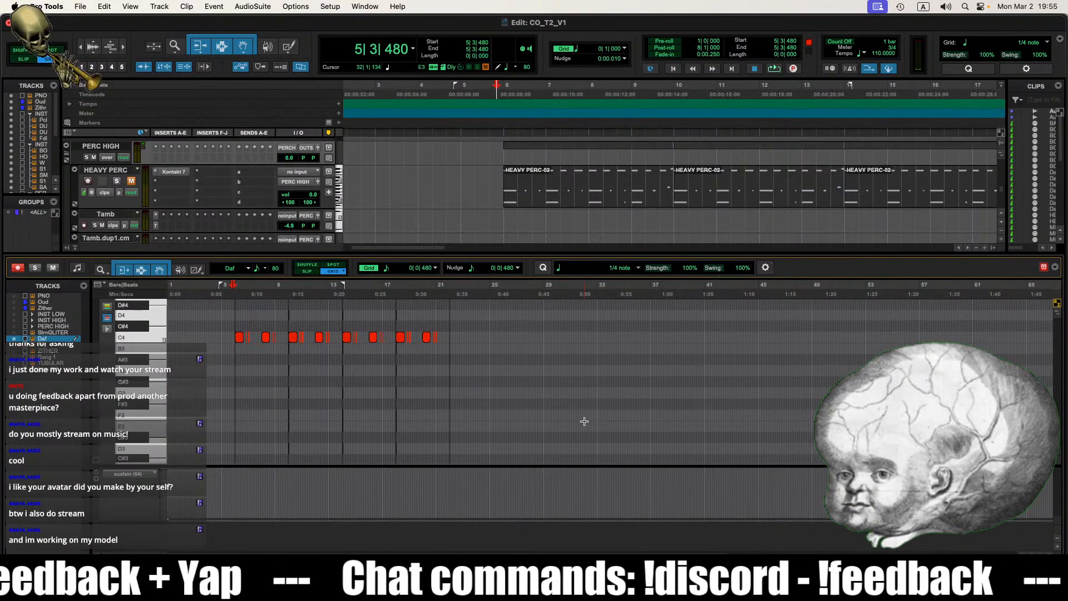
Step: Select all the Daf notes again and move them down to C3
{"action": "key", "text": "super+a"}
{"action": "key", "text": "t"}
{"action": "key", "text": "t"}
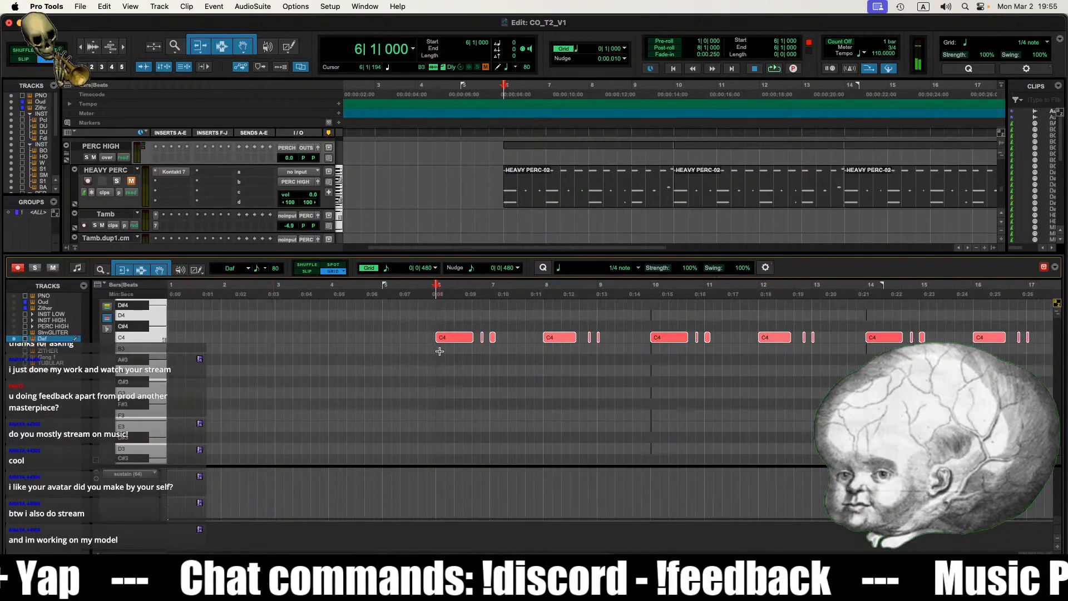
{"action": "left_click_drag", "start_coordinate": [452, 346], "coordinate": [447, 421]}
{"action": "scroll", "coordinate": [458, 389], "scroll_direction": "down", "scroll_amount": 10}
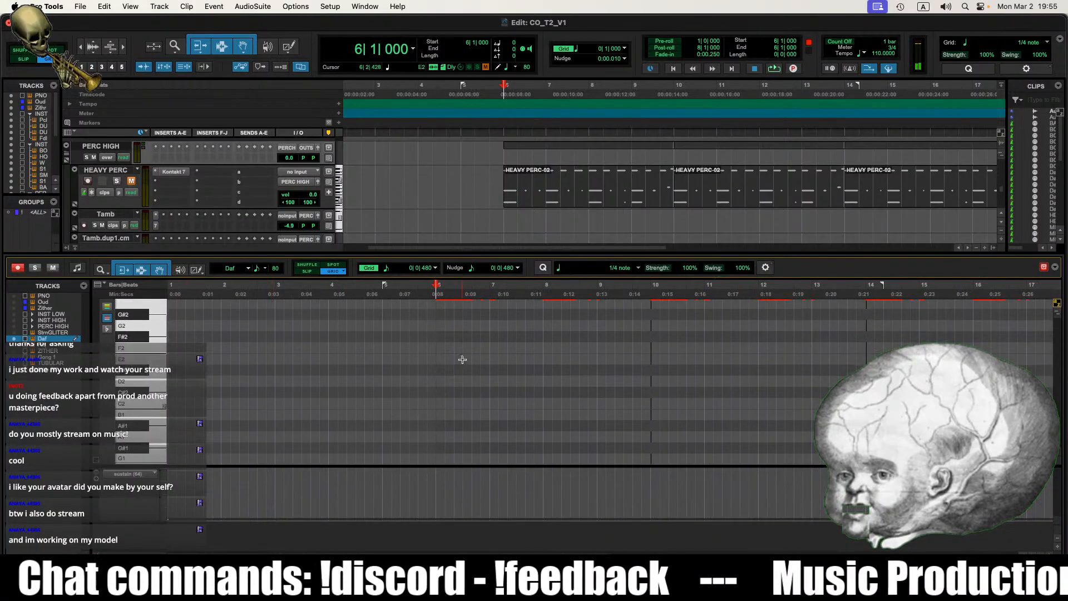
{"action": "scroll", "coordinate": [462, 367], "scroll_direction": "up", "scroll_amount": 10}
{"action": "scroll", "coordinate": [459, 377], "scroll_direction": "down", "scroll_amount": 4}
{"action": "left_click_drag", "start_coordinate": [453, 385], "coordinate": [450, 440]}
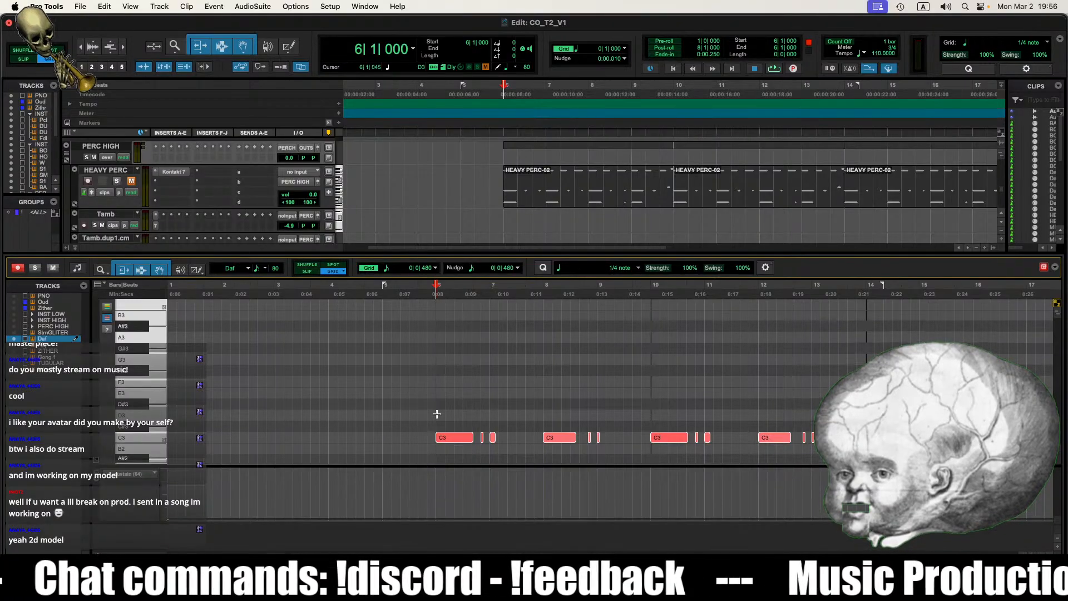
Step: Audition the C3 Daf notes from bar 6 and close the MIDI editor while the arrangement plays
{"action": "left_click", "coordinate": [437, 398]}
{"action": "key", "text": "space"}
{"action": "scroll", "coordinate": [512, 416], "scroll_direction": "down", "scroll_amount": 2}
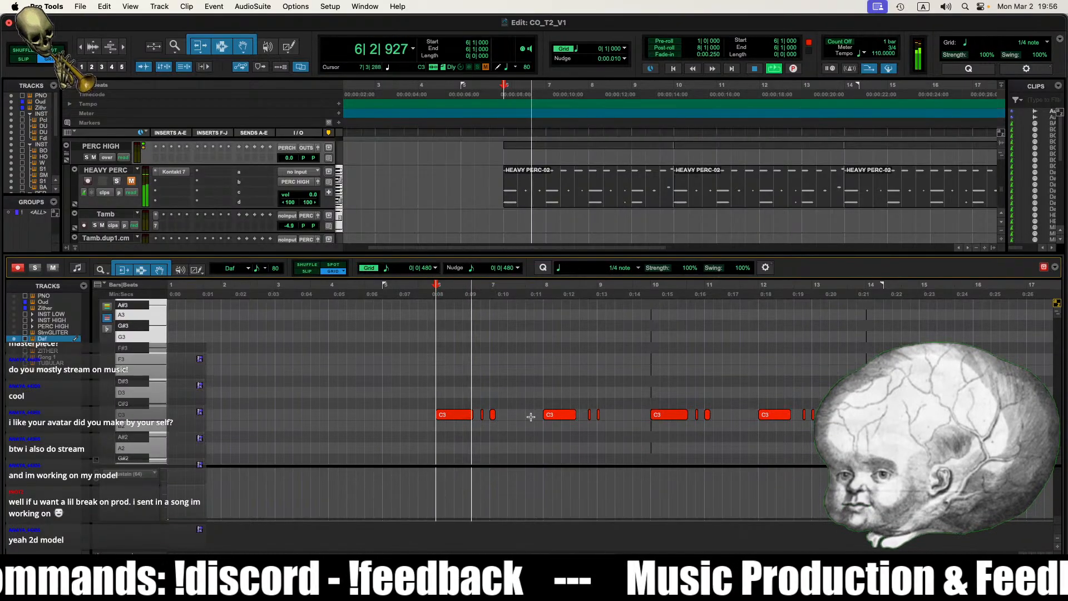
{"action": "scroll", "coordinate": [530, 417], "scroll_direction": "right", "scroll_amount": 2}
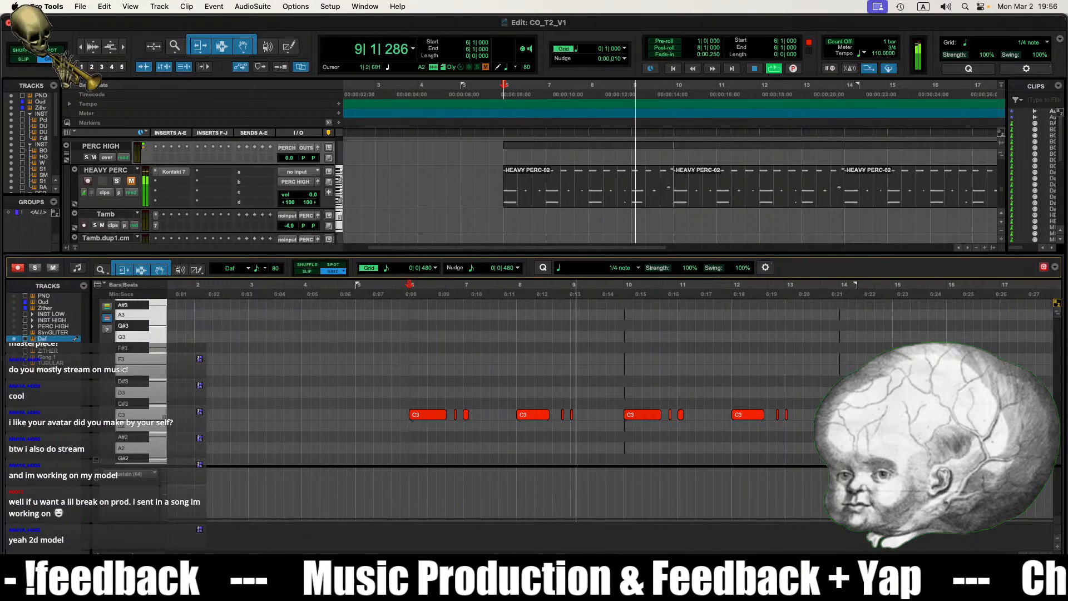
{"action": "left_click", "coordinate": [75, 247]}
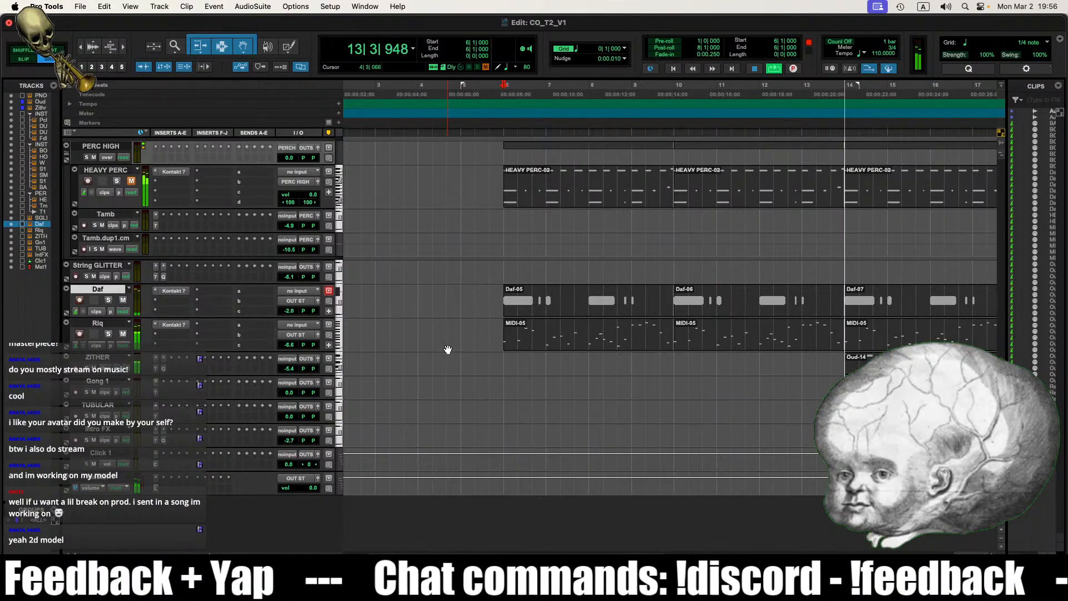
{"action": "scroll", "coordinate": [731, 391], "scroll_direction": "right", "scroll_amount": 2}
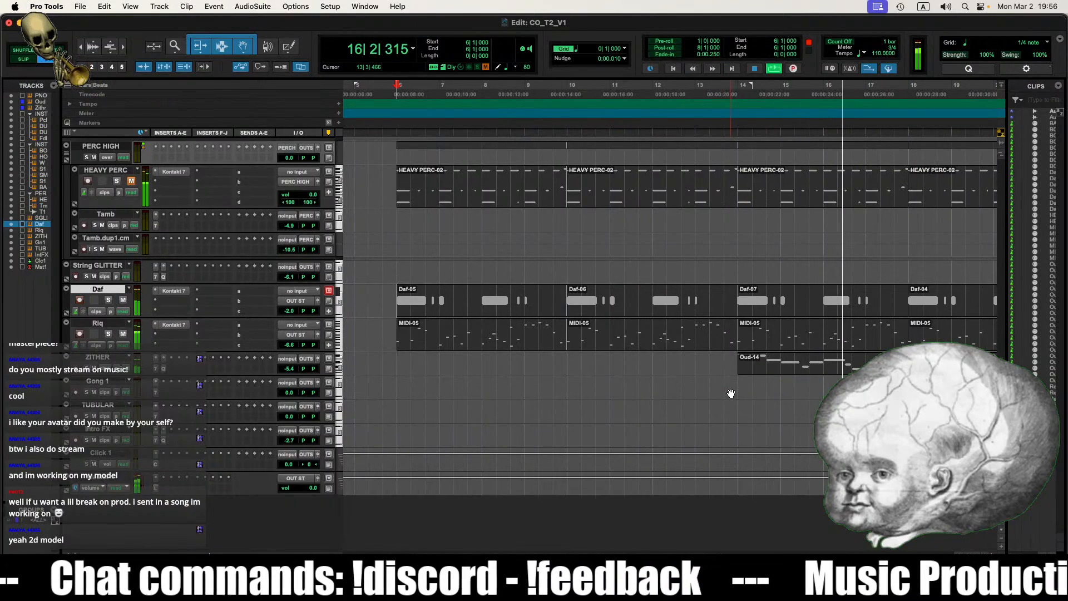
{"action": "scroll", "coordinate": [724, 395], "scroll_direction": "right", "scroll_amount": 1}
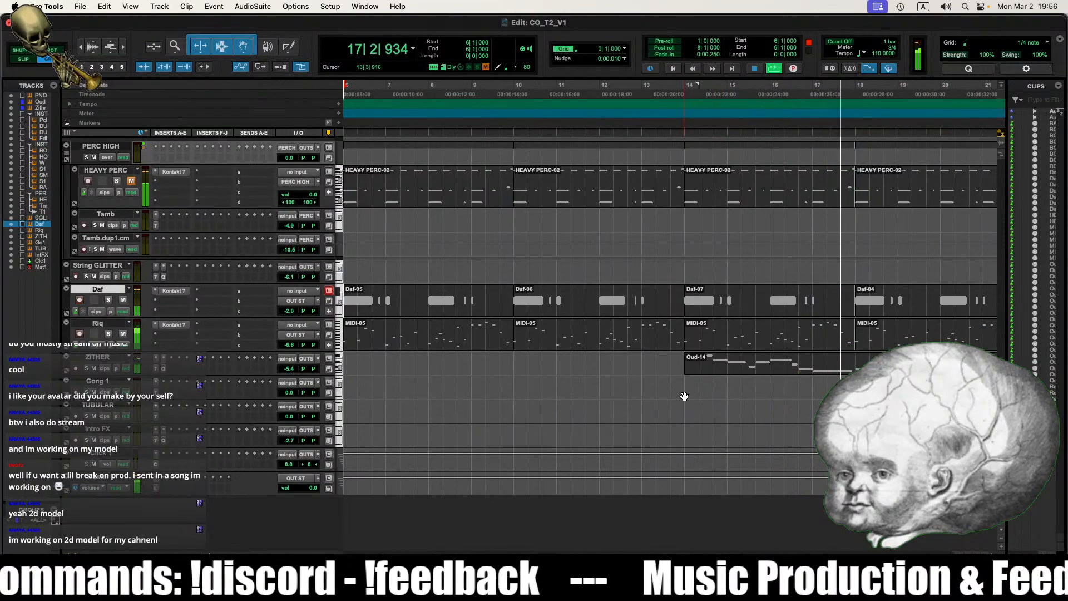
{"action": "key", "text": "space"}
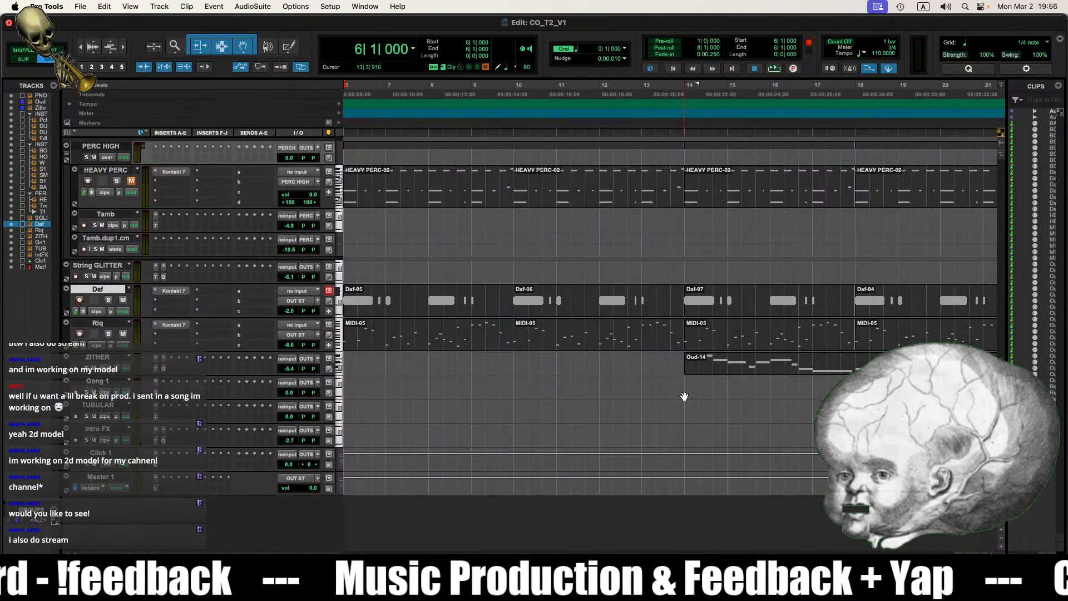
Step: Replay the percussion from bar 6 and lower the tuning of the Daf track's Pakhawaj to -1.00, then close Kontakt
{"action": "scroll", "coordinate": [684, 396], "scroll_direction": "left", "scroll_amount": 5}
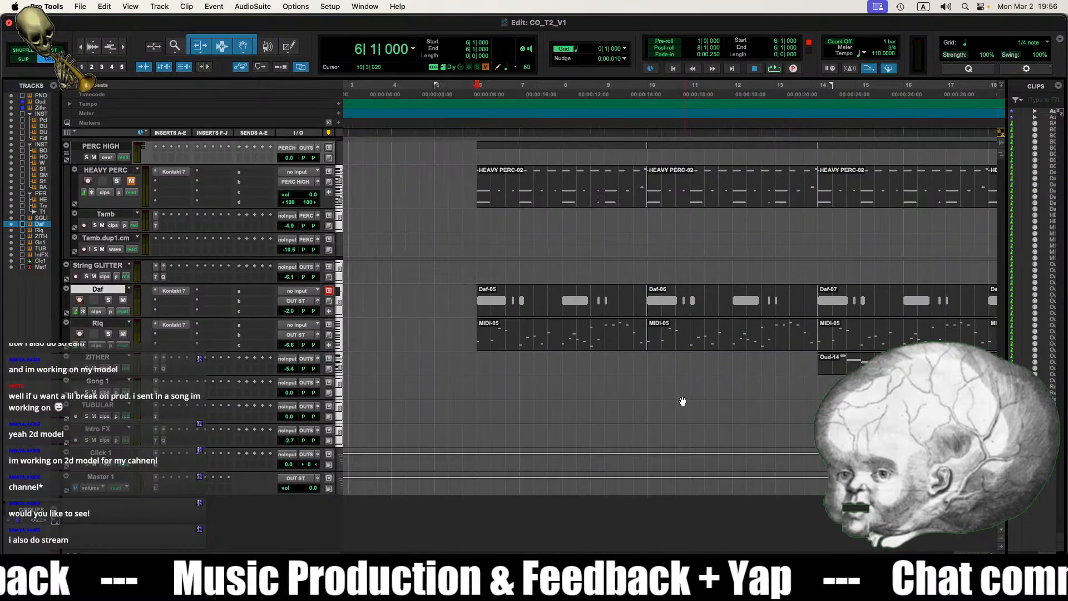
{"action": "left_click", "coordinate": [485, 362]}
{"action": "key", "text": "space"}
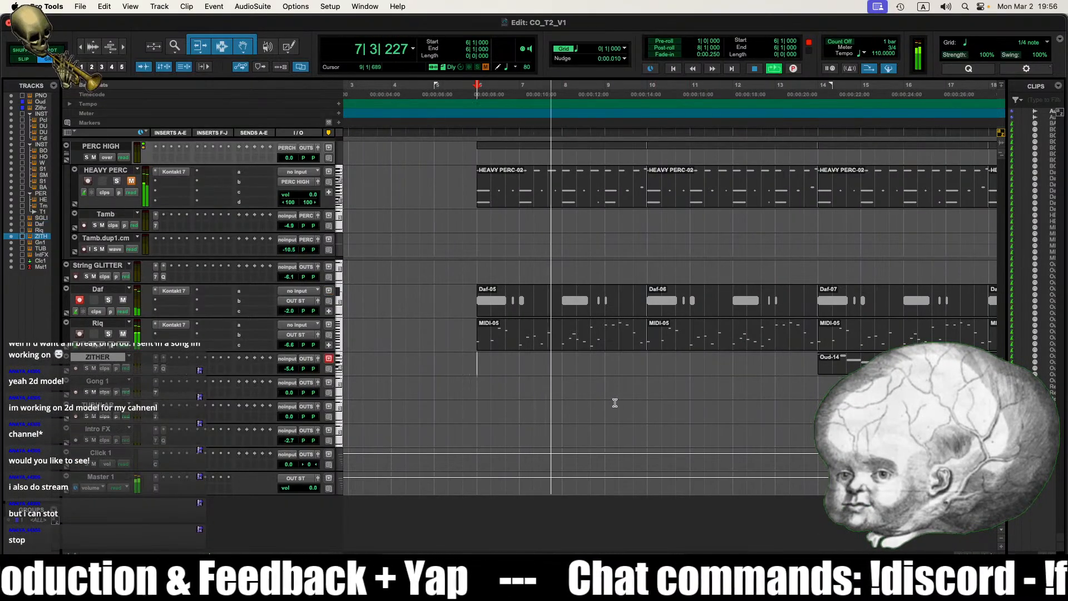
{"action": "key", "text": "space"}
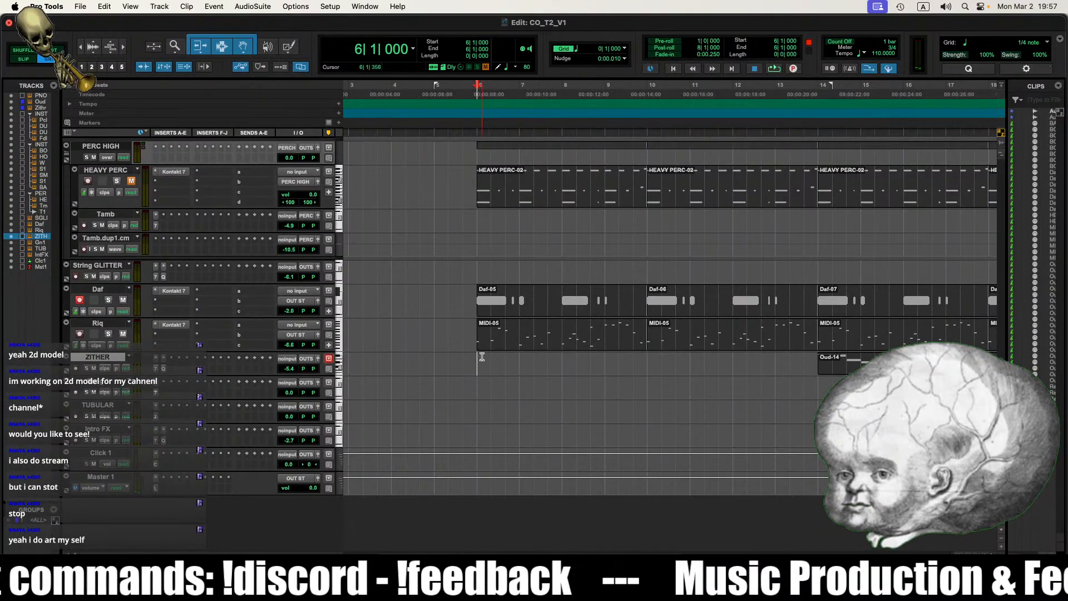
{"action": "key", "text": "space"}
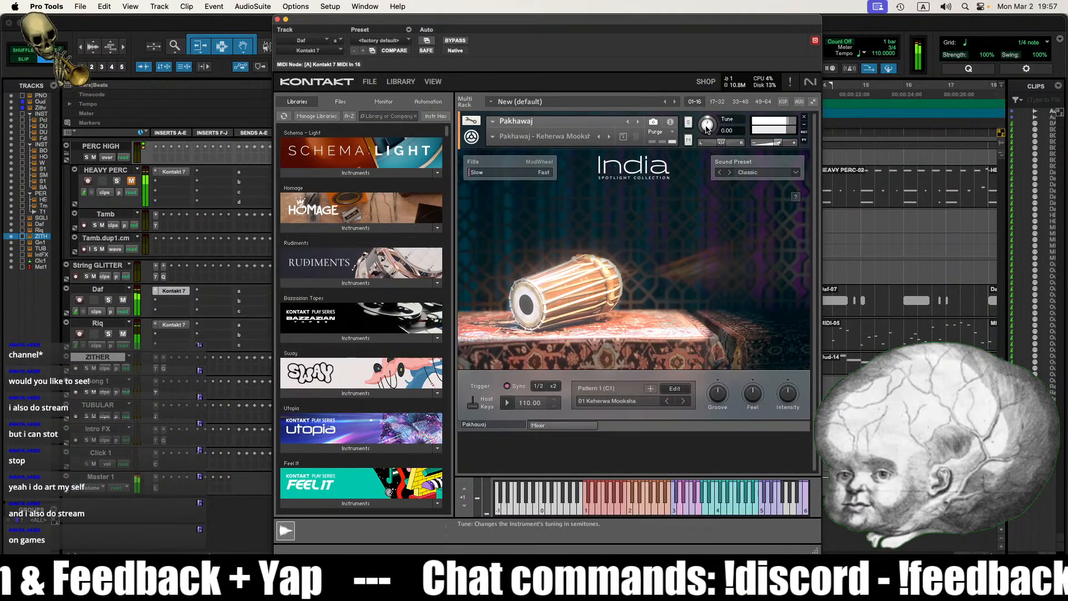
{"action": "mouse_move", "coordinate": [707, 128]}
{"action": "left_mouse_down"}
{"action": "mouse_move", "coordinate": [707, 140]}
{"action": "mouse_move", "coordinate": [707, 119]}
{"action": "left_mouse_up"}
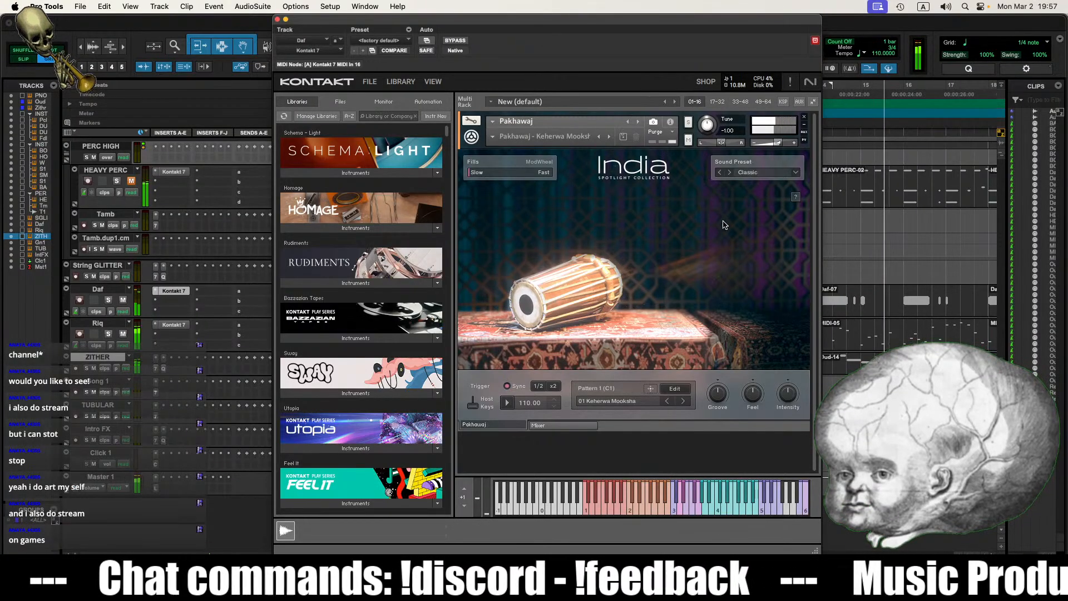
{"action": "left_click", "coordinate": [277, 19]}
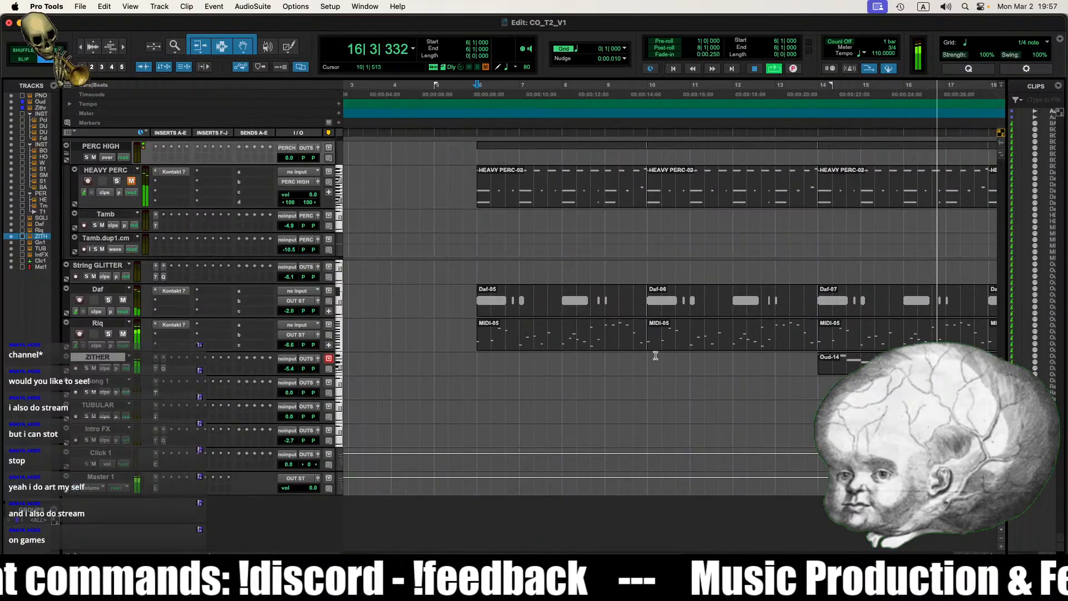
Step: Increase the ZITHER track's height and replay the arrangement from bar 6 in a wider view
{"action": "left_click", "coordinate": [668, 363]}
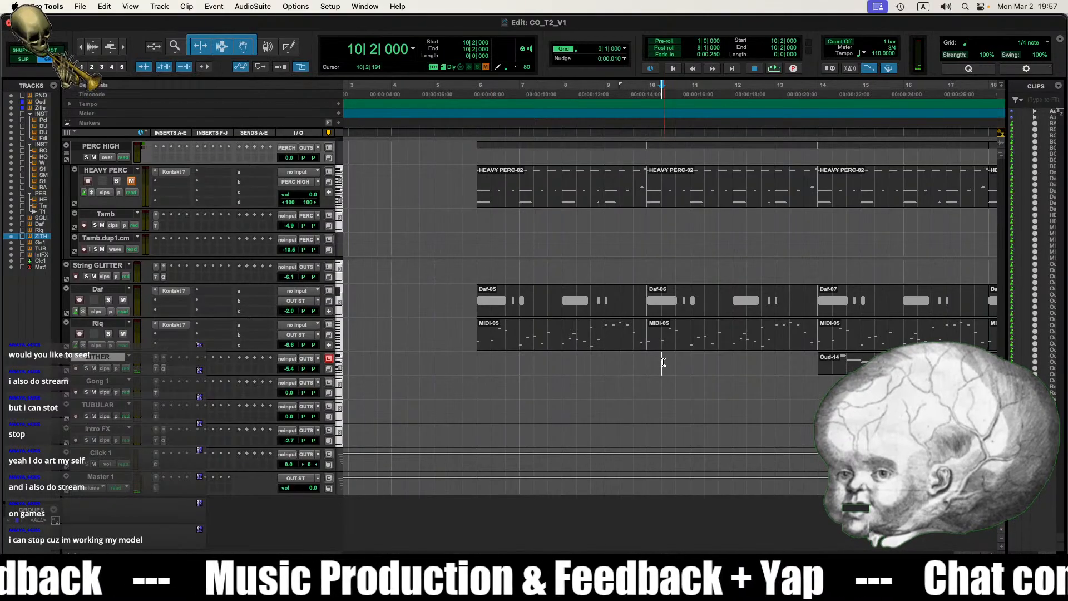
{"action": "left_click", "coordinate": [483, 376]}
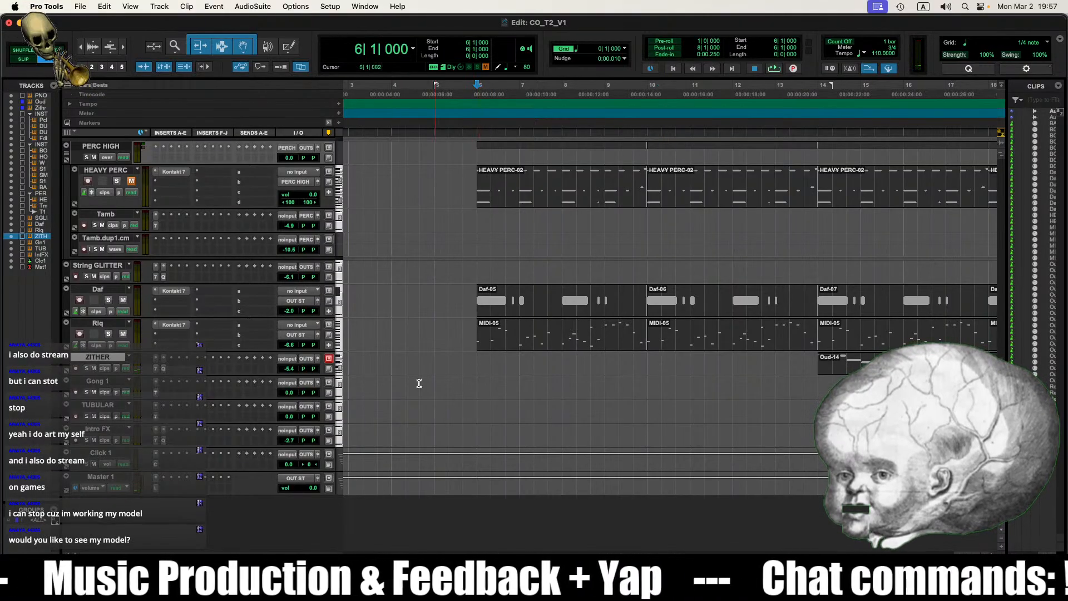
{"action": "left_click_drag", "start_coordinate": [98, 372], "coordinate": [97, 383]}
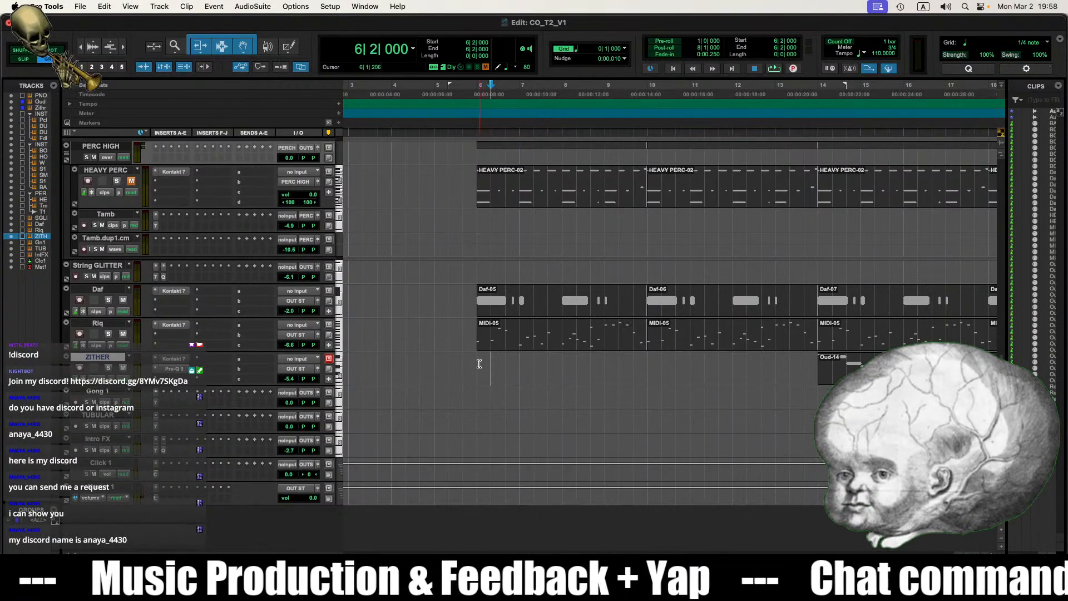
{"action": "key", "text": "space"}
{"action": "key", "text": "super+bracketleft"}
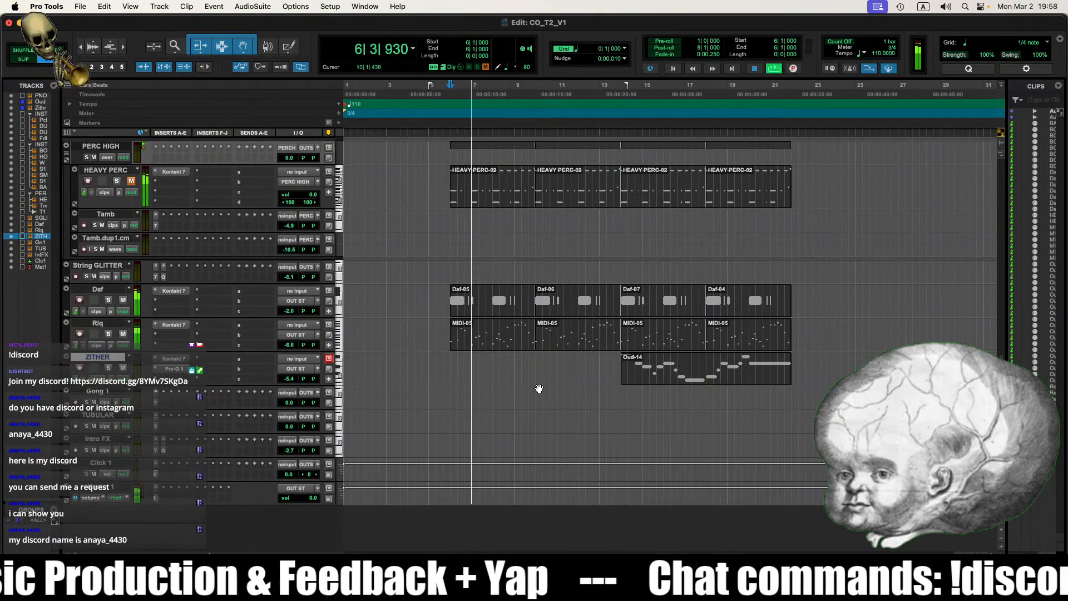
Step: Insert the stereo Transient Master on the Daf track and turn its Sustain well down
{"action": "left_click", "coordinate": [167, 304]}
{"action": "mouse_move", "coordinate": [168, 303]}
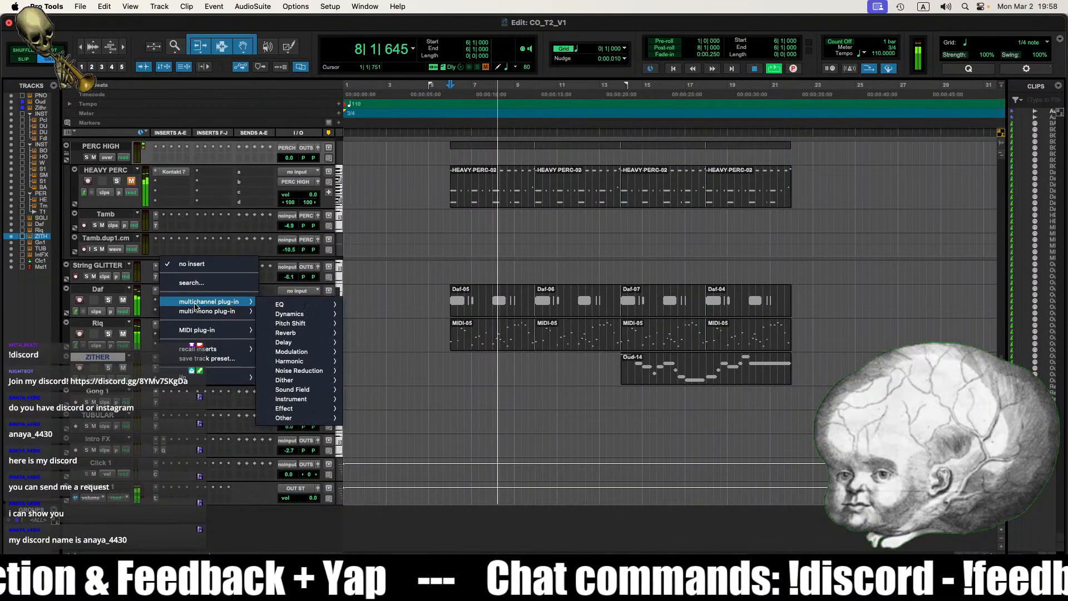
{"action": "mouse_move", "coordinate": [310, 306]}
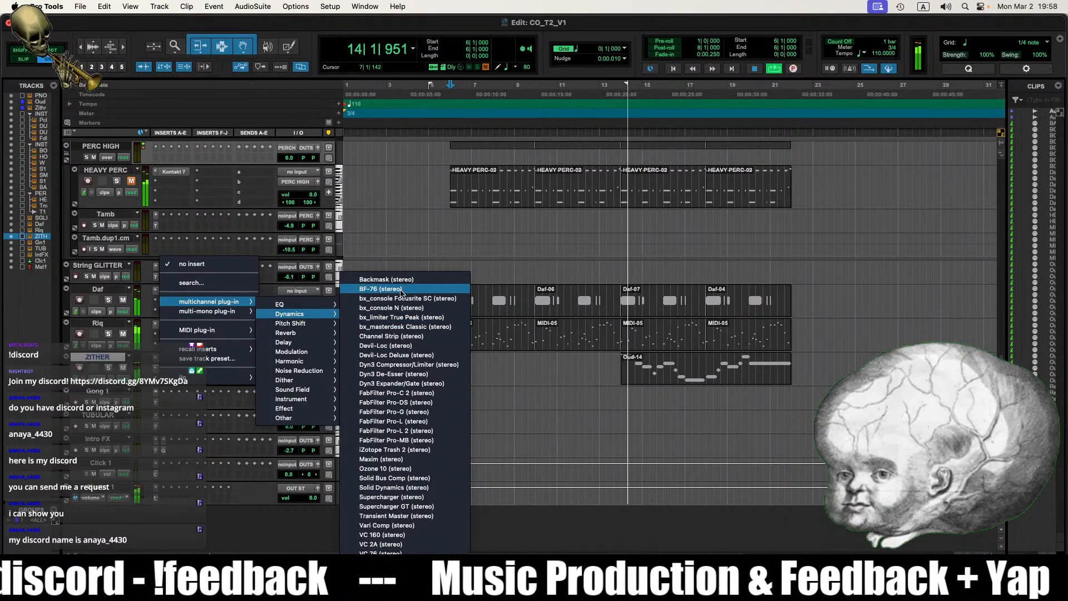
{"action": "left_click", "coordinate": [395, 516]}
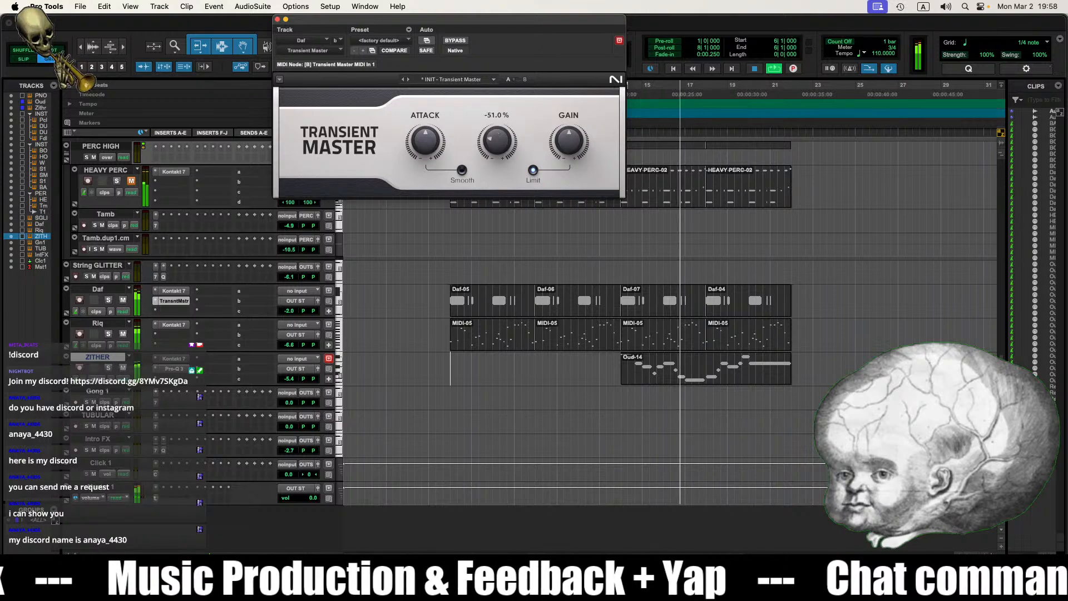
{"action": "left_click_drag", "start_coordinate": [497, 141], "coordinate": [486, 243]}
Step: Listen to the first Daf hits with the reduced sustain and close the Transient Master window
{"action": "left_click", "coordinate": [450, 308]}
{"action": "key", "text": "space"}
{"action": "key", "text": "space"}
{"action": "key", "text": "t"}
{"action": "key", "text": "t"}
{"action": "key", "text": "t"}
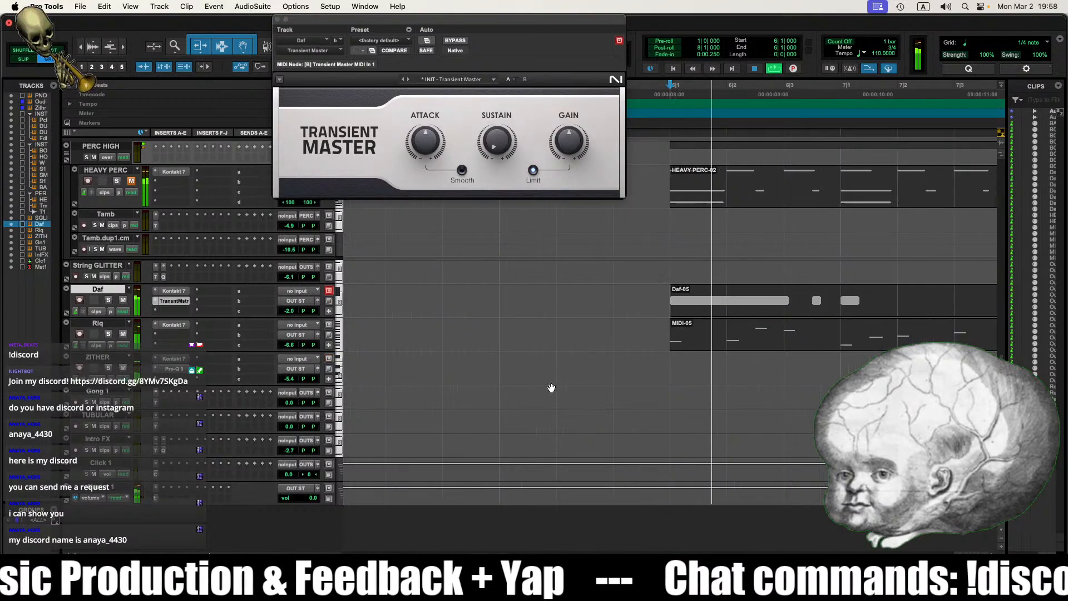
{"action": "scroll", "coordinate": [582, 368], "scroll_direction": "right", "scroll_amount": 3}
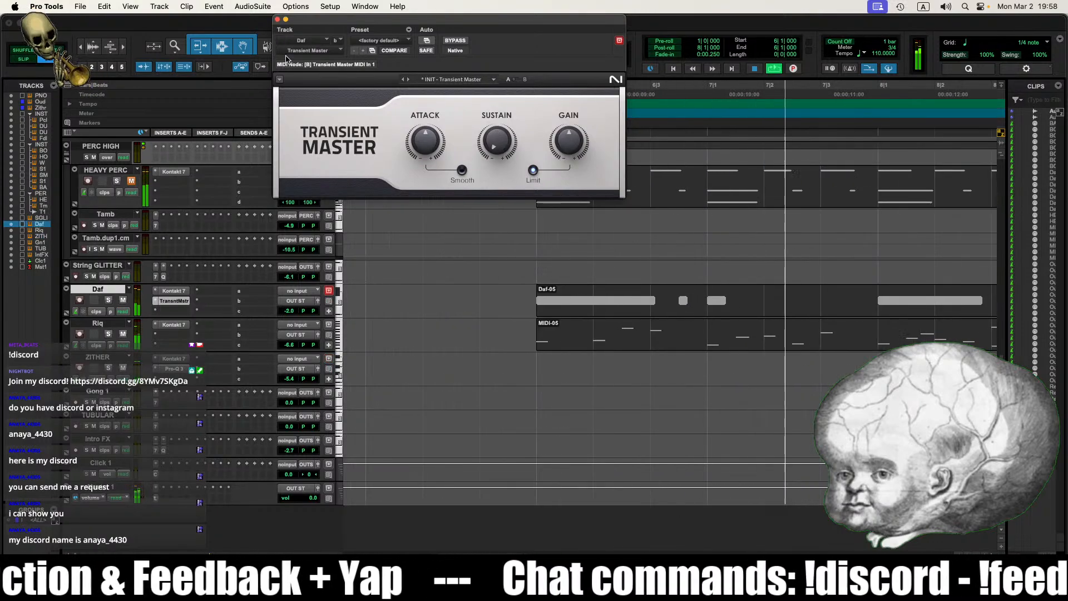
{"action": "key", "text": "space"}
{"action": "left_click", "coordinate": [278, 19]}
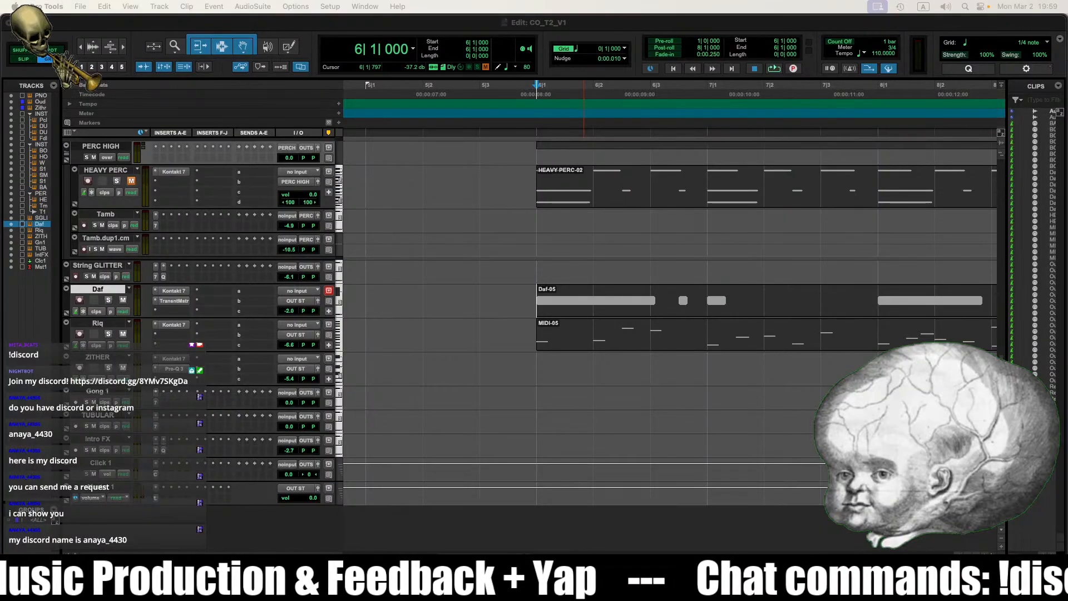
Step: Play the arrangement from bar 6 again to judge the Daf sound against the other percussion
{"action": "left_click", "coordinate": [549, 374]}
{"action": "key", "text": "space"}
{"action": "key", "text": "r"}
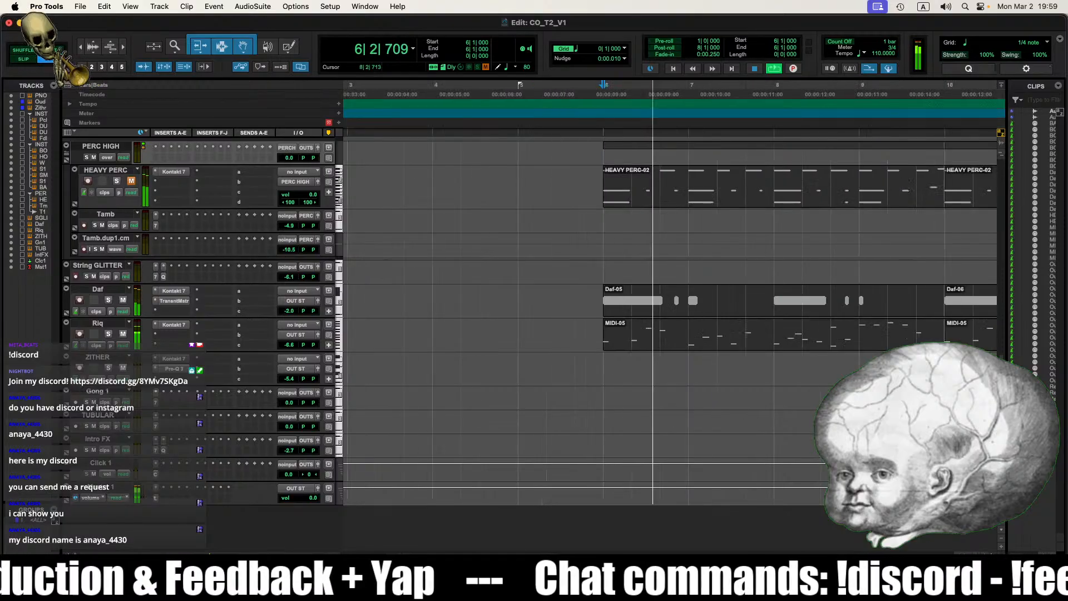
{"action": "key", "text": "r"}
{"action": "key", "text": "r"}
{"action": "scroll", "coordinate": [813, 412], "scroll_direction": "right", "scroll_amount": 4}
{"action": "scroll", "coordinate": [802, 411], "scroll_direction": "left", "scroll_amount": 4}
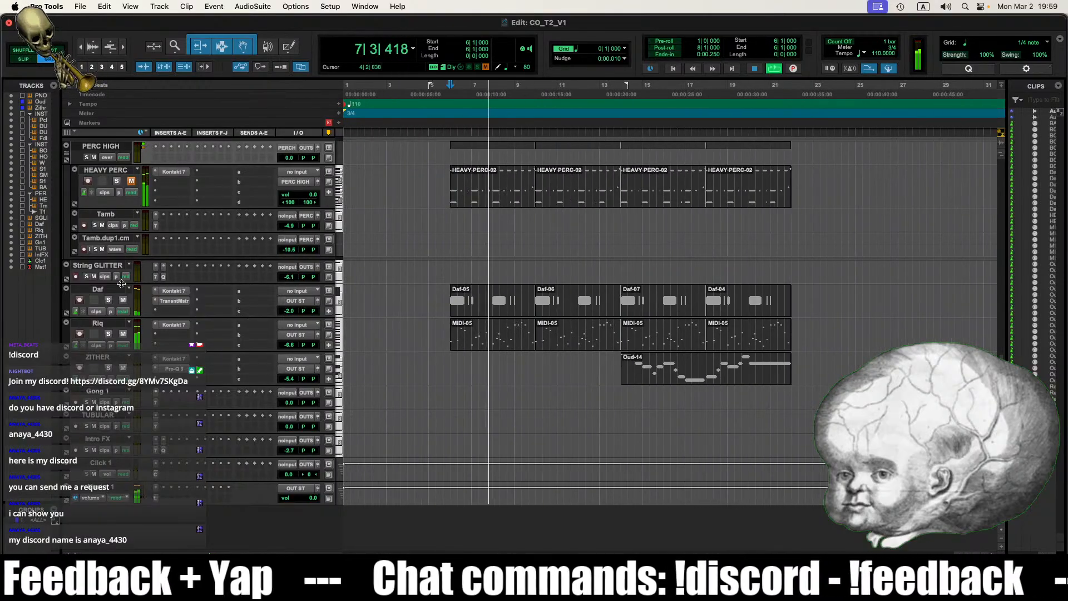
{"action": "left_click", "coordinate": [159, 267]}
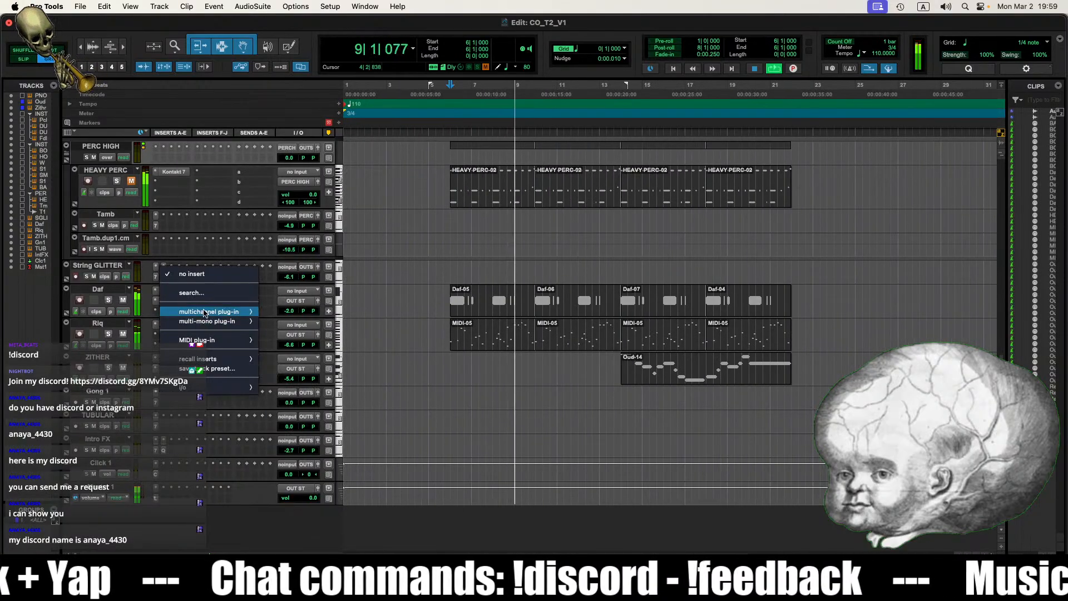
{"action": "mouse_move", "coordinate": [205, 313]}
{"action": "left_click", "coordinate": [426, 429]}
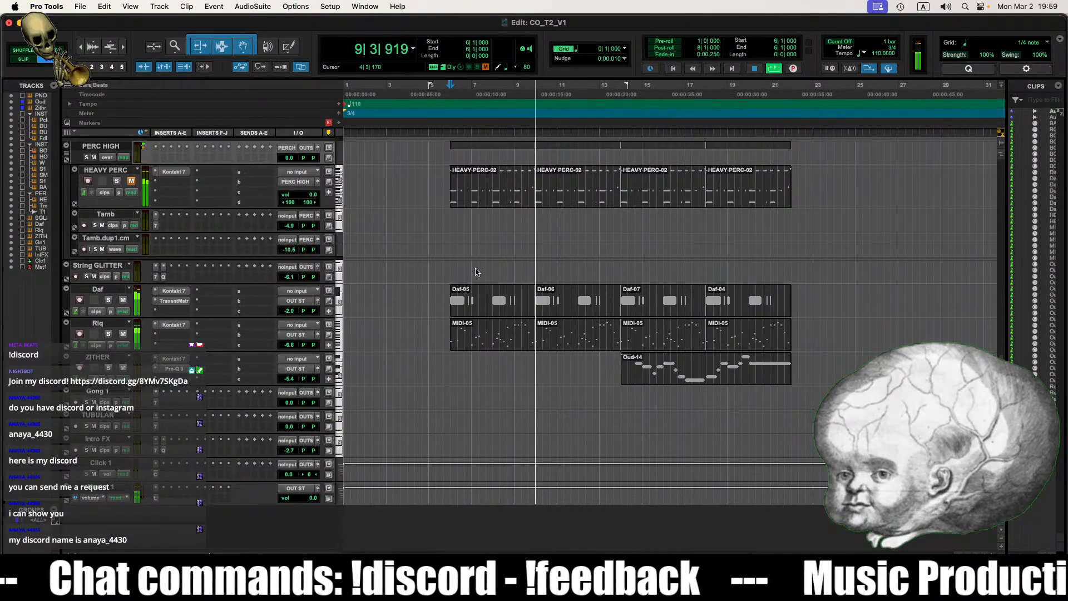
Step: Cut the Daf by about 6 dB near 97 Hz in Pro-Q 3 and add a low cut at about 32 Hz
{"action": "left_click_drag", "start_coordinate": [416, 183], "coordinate": [414, 225]}
{"action": "left_click", "coordinate": [291, 184]}
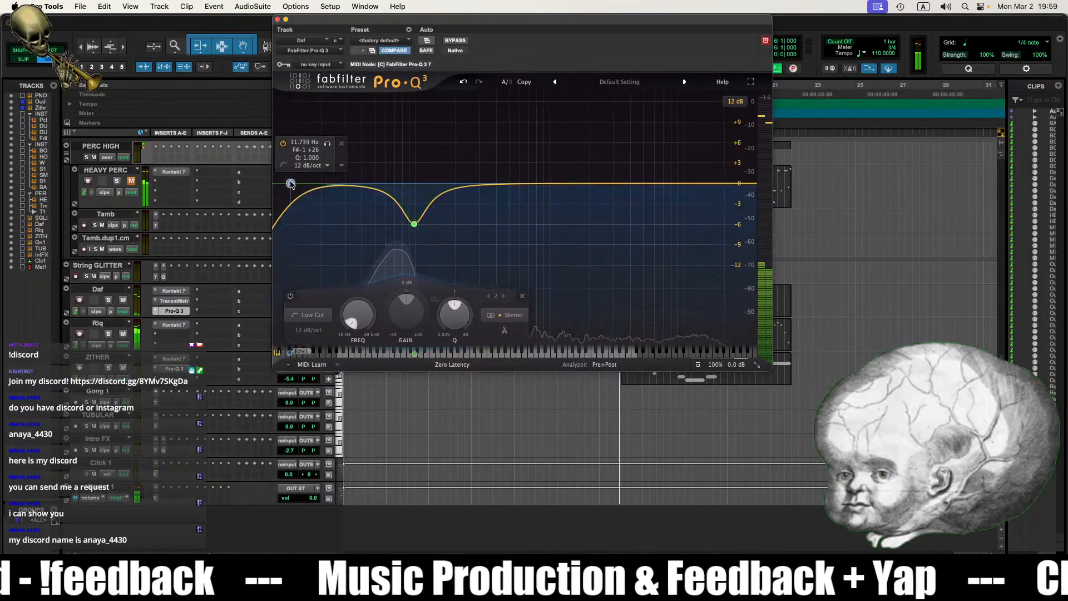
{"action": "left_click_drag", "start_coordinate": [291, 184], "coordinate": [349, 181]}
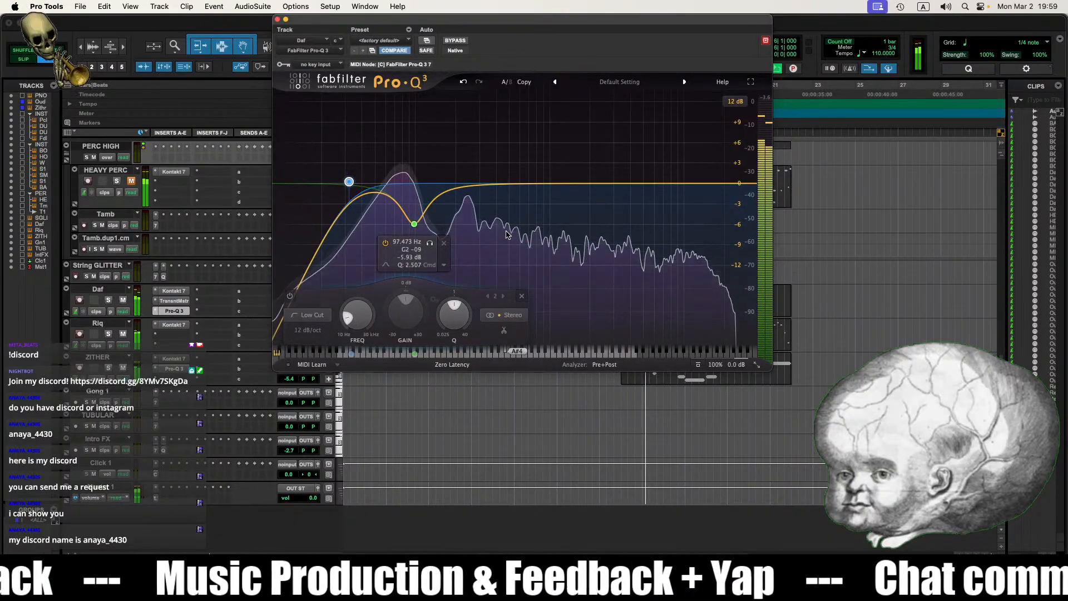
{"action": "key", "text": "space"}
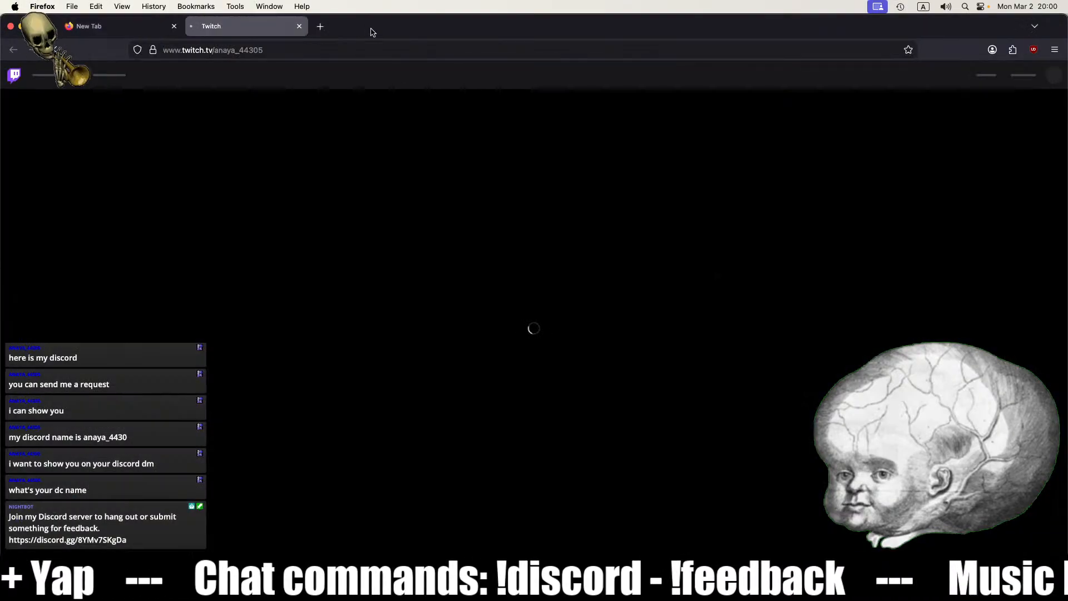
{"action": "left_click_drag", "start_coordinate": [371, 31], "coordinate": [1067, 50]}
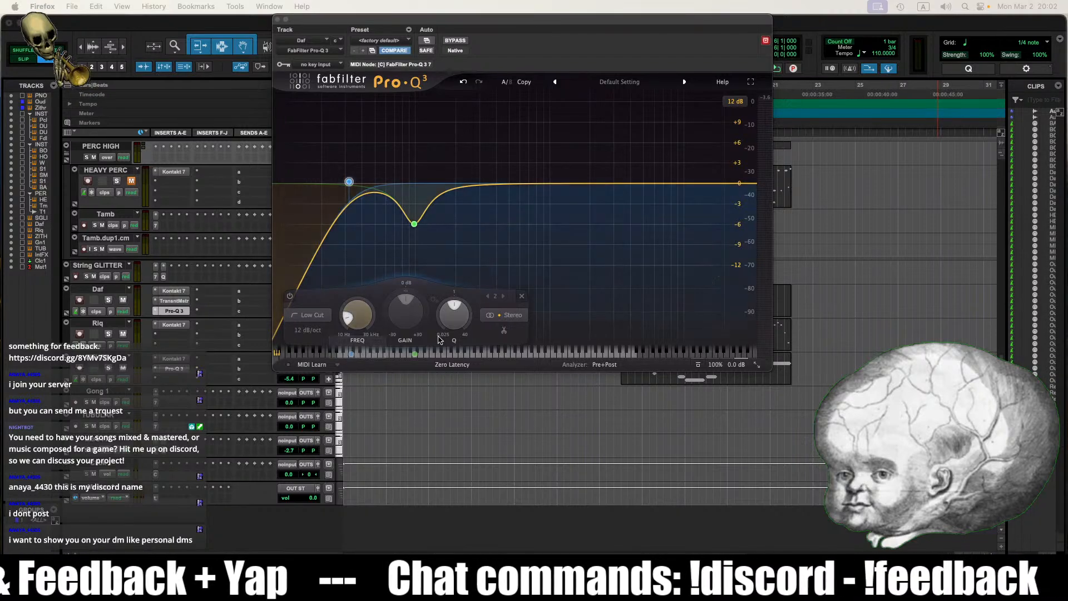
{"action": "left_click", "coordinate": [551, 295]}
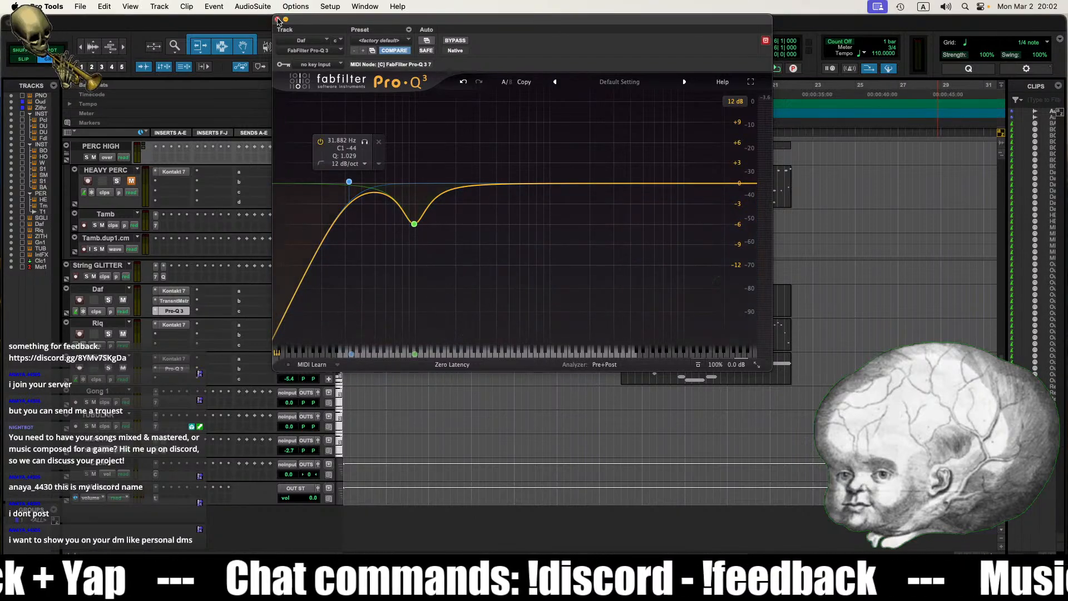
Step: Replay from bar 6, add a shallow bell cut near 70 Hz to the Daf equalizer and move the low cut slightly lower
{"action": "left_click", "coordinate": [277, 20]}
{"action": "key", "text": "space"}
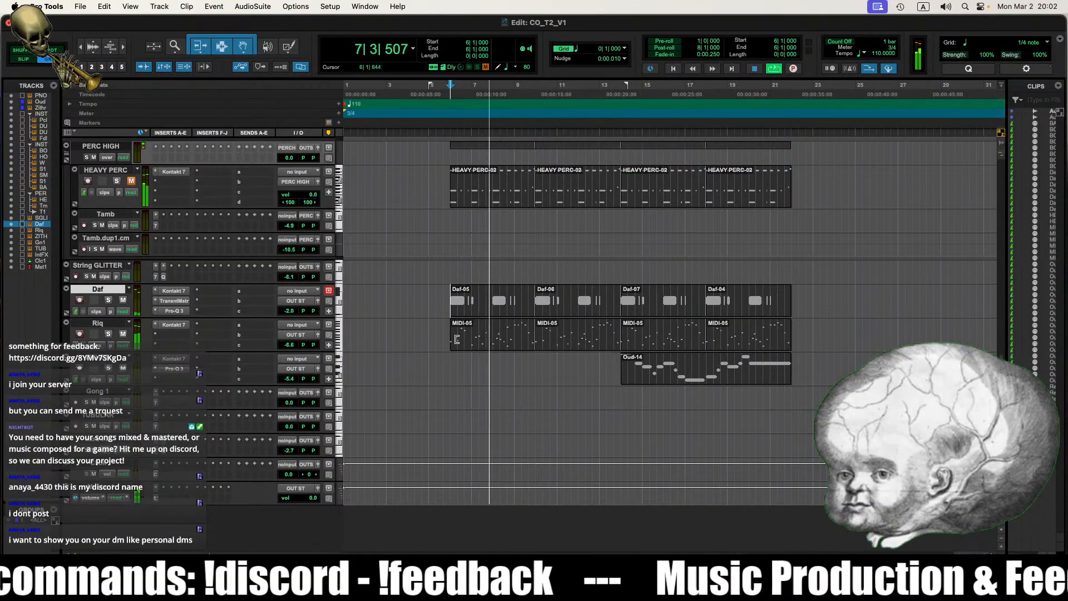
{"action": "left_click", "coordinate": [174, 311]}
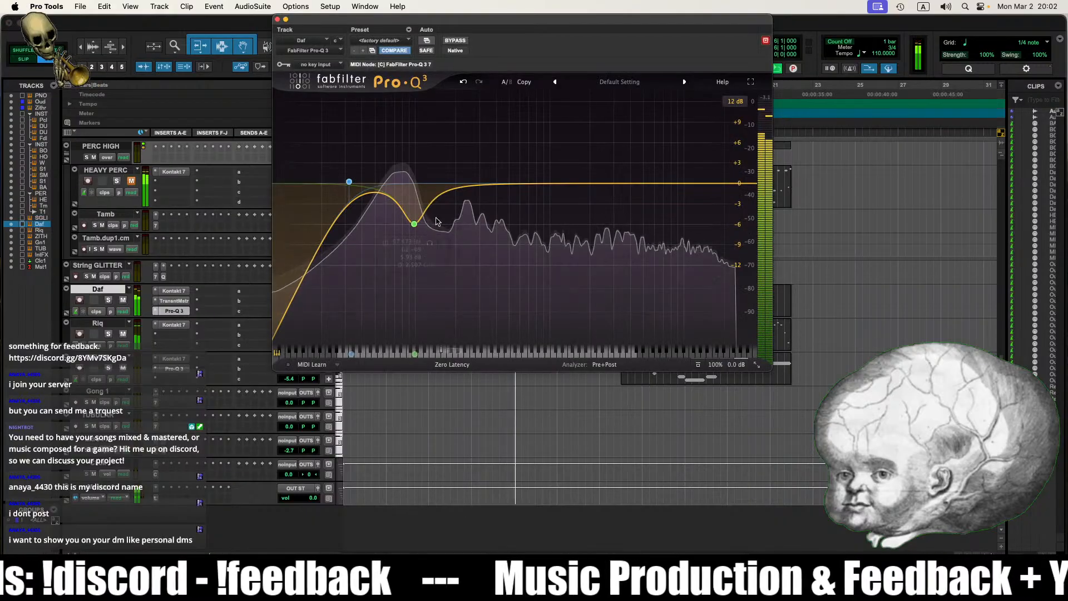
{"action": "double_click", "coordinate": [394, 216]}
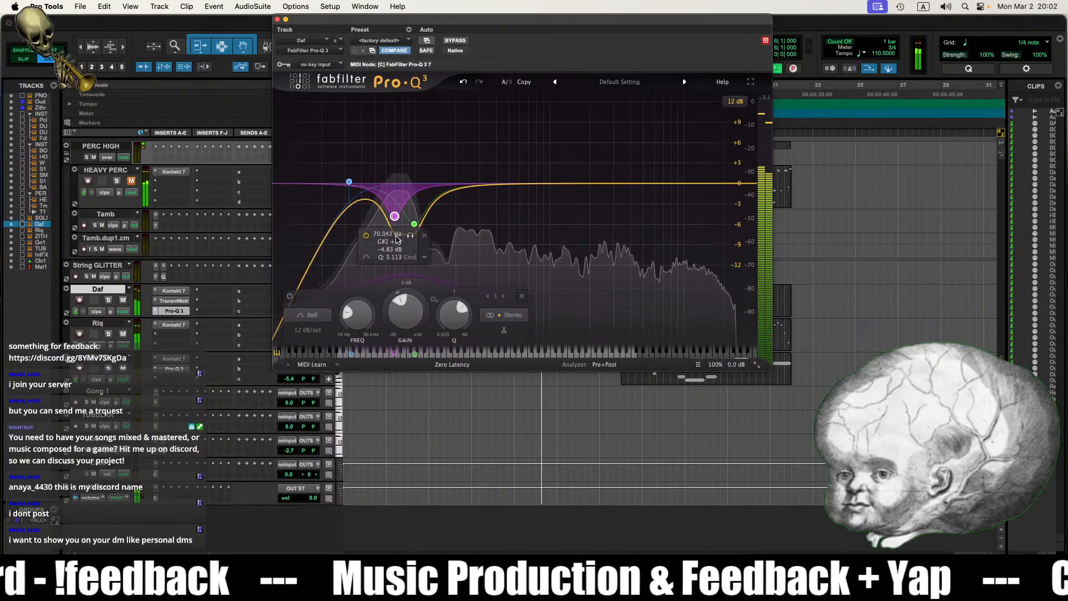
{"action": "left_click_drag", "start_coordinate": [394, 217], "coordinate": [344, 182]}
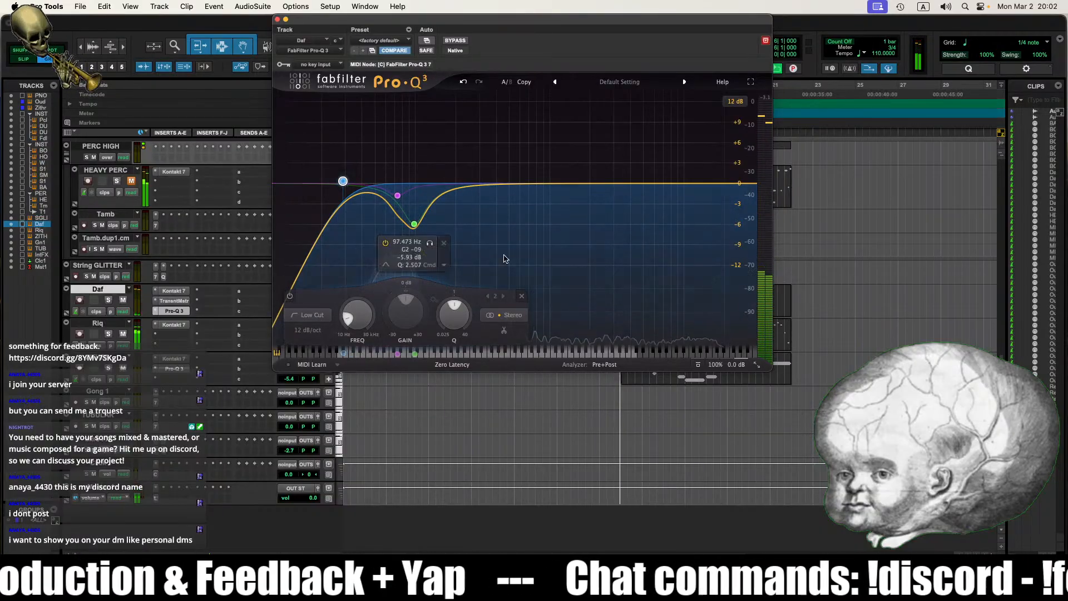
{"action": "left_click", "coordinate": [277, 20]}
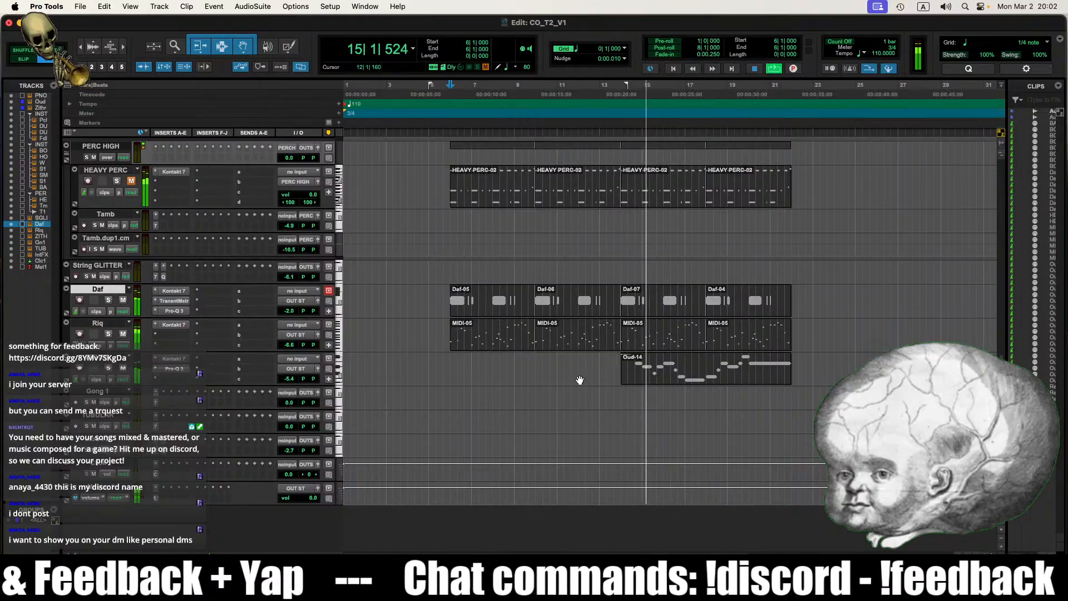
Step: Solo the Daf track and play it from bar 6, closing the Kontakt window with the Pakhawaj instrument
{"action": "key", "text": "space"}
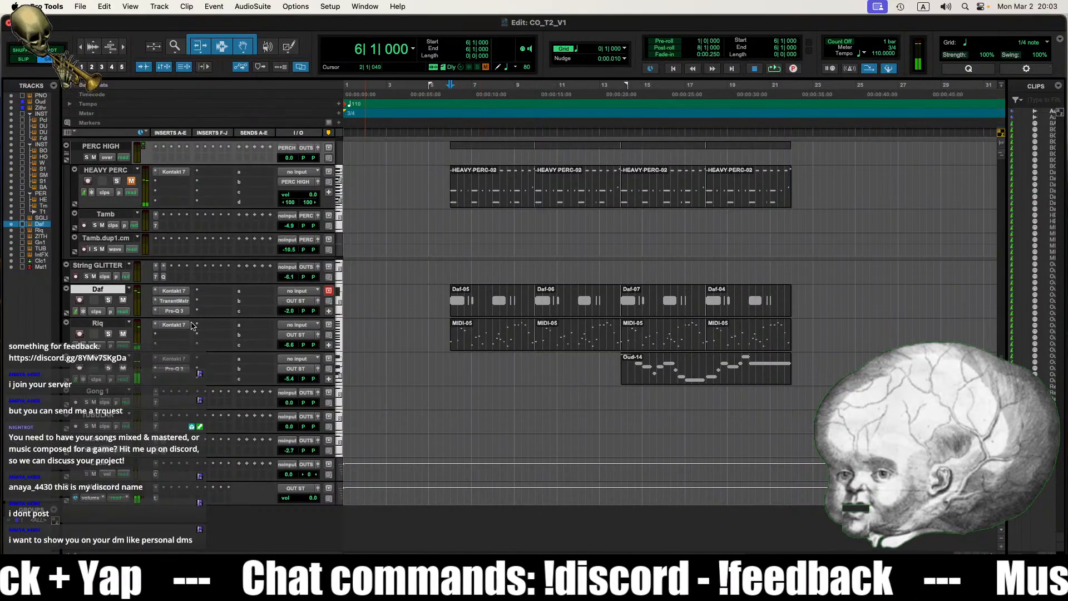
{"action": "key", "text": "shift+s"}
{"action": "key", "text": "space"}
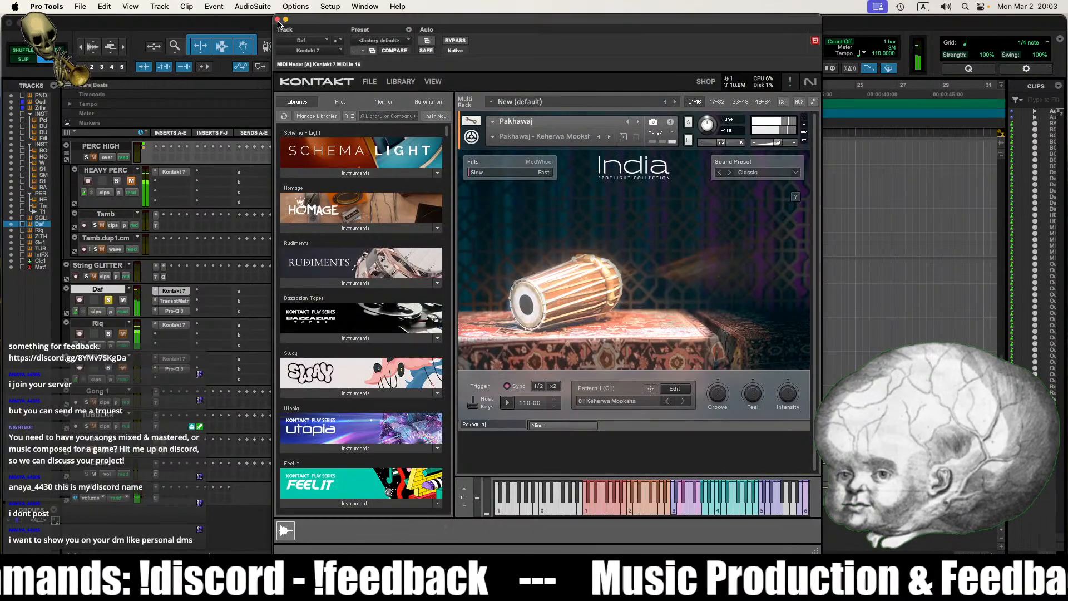
{"action": "left_click", "coordinate": [278, 20]}
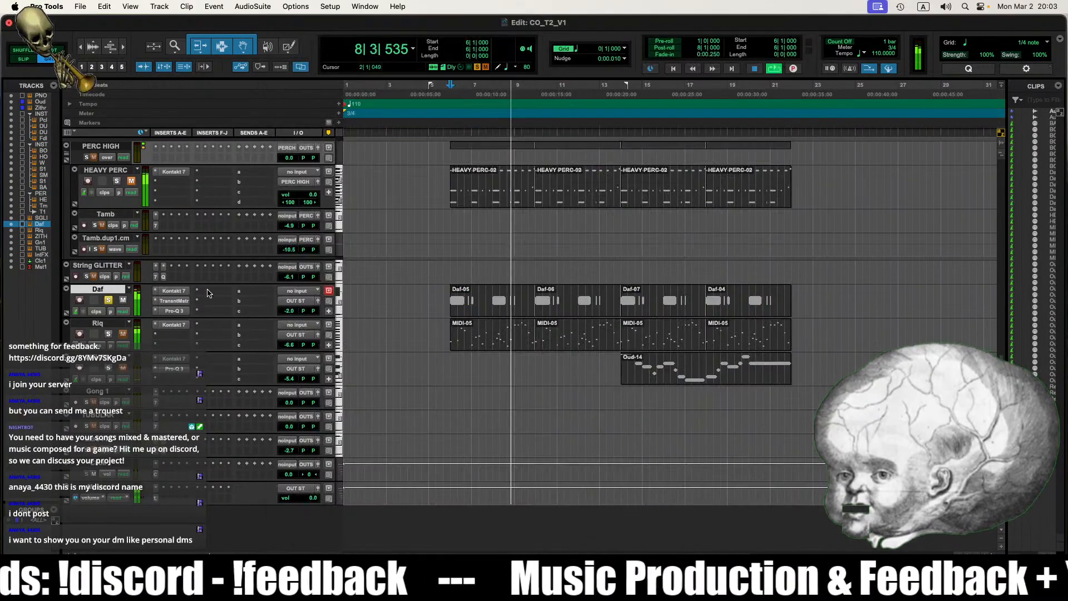
Step: Insert the stereo AIR Reverb on the Daf track and place its window clear of the first clips
{"action": "left_click", "coordinate": [208, 291]}
{"action": "mouse_move", "coordinate": [250, 292]}
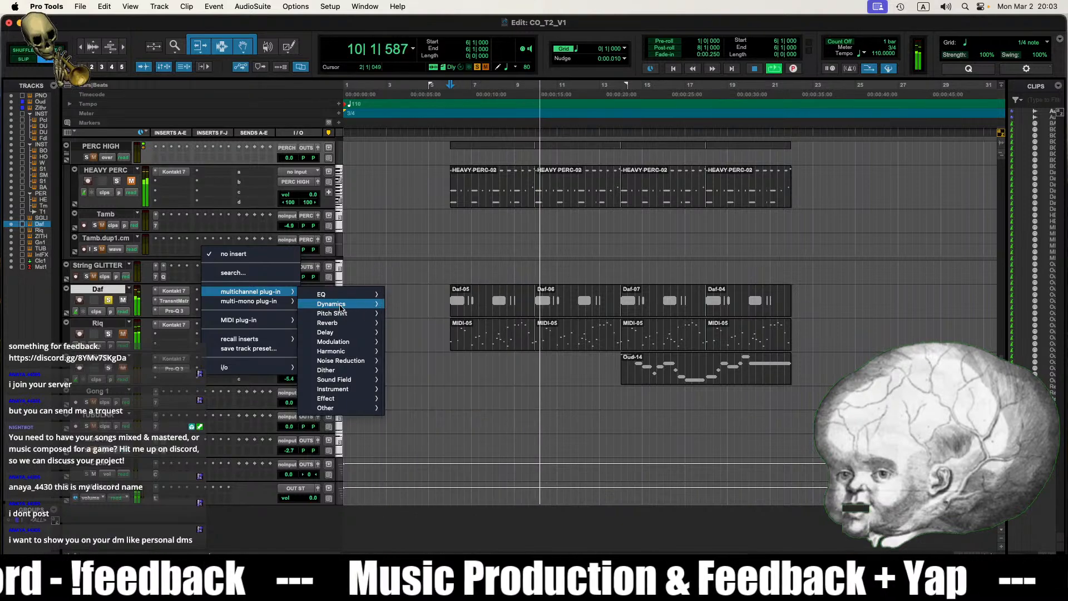
{"action": "mouse_move", "coordinate": [342, 307]}
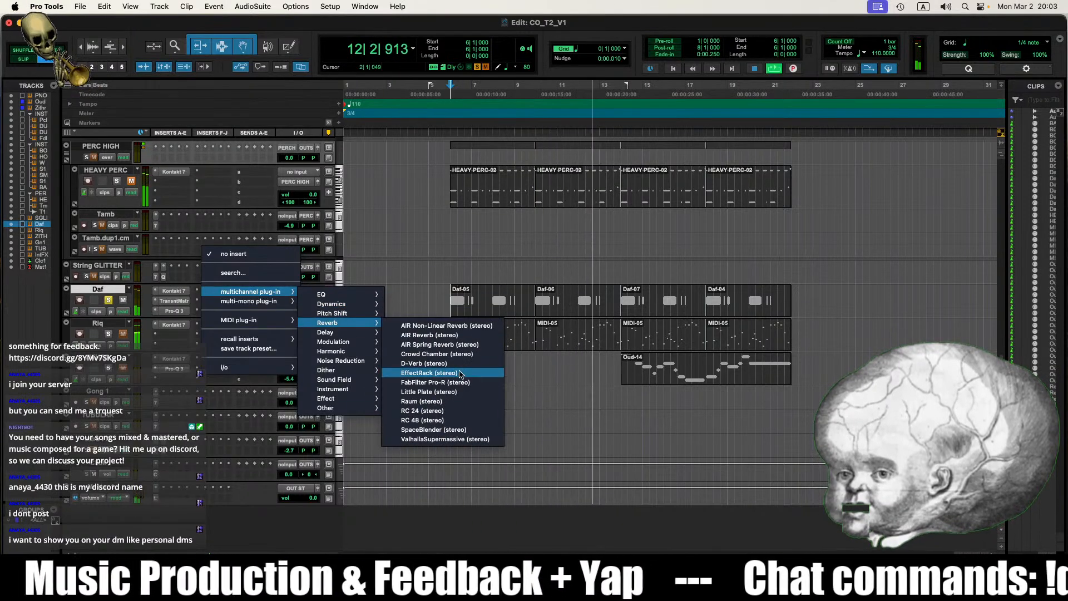
{"action": "left_click", "coordinate": [450, 335]}
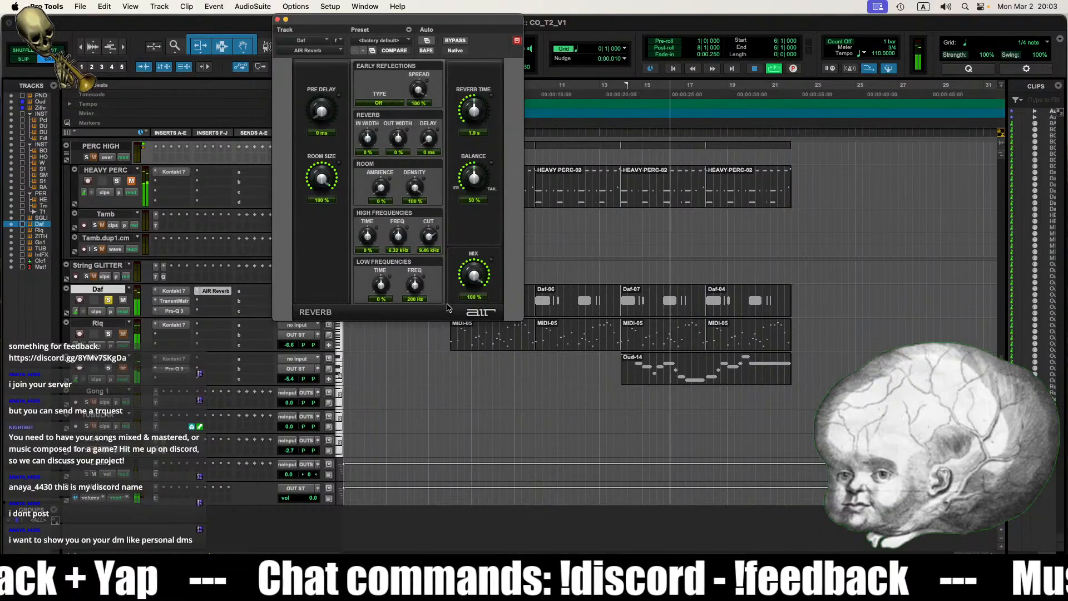
{"action": "left_click_drag", "start_coordinate": [434, 41], "coordinate": [782, 180]}
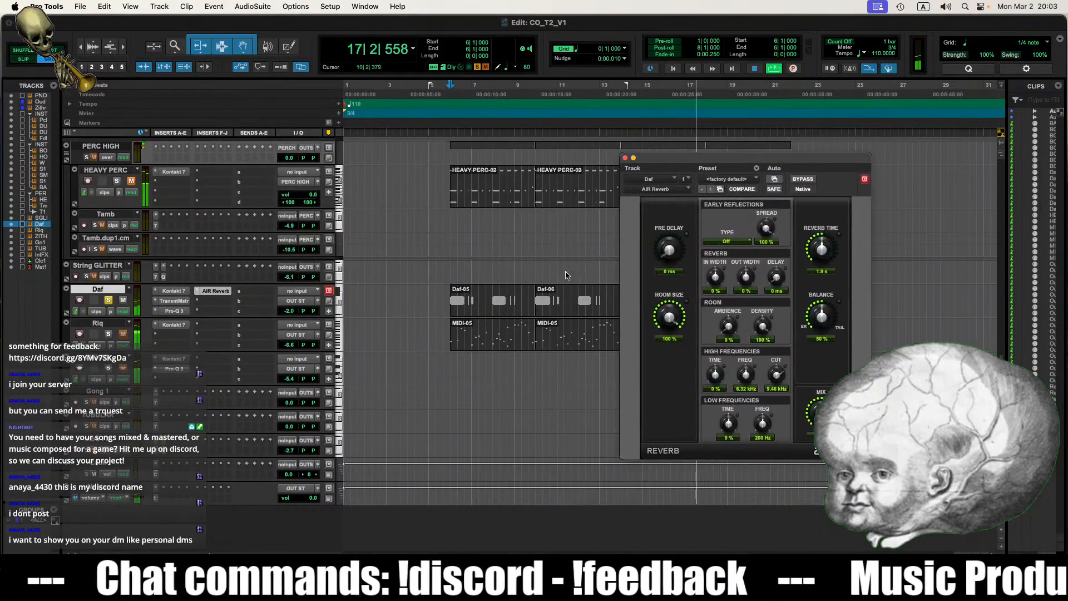
Step: Play the first Daf clip and set the reverb's pre-delay to 1 ms and its reverb time to about 0.8 s
{"action": "left_click", "coordinate": [480, 311]}
{"action": "key", "text": "space"}
{"action": "scroll", "coordinate": [669, 250], "scroll_direction": "up", "scroll_amount": 1}
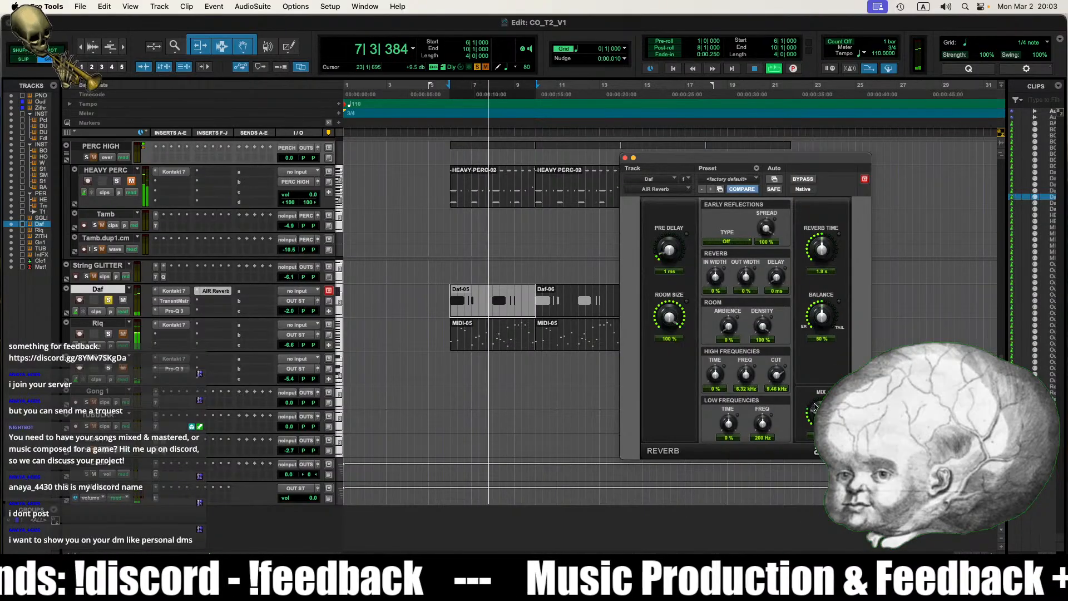
{"action": "scroll", "coordinate": [822, 250], "scroll_direction": "down", "scroll_amount": 3}
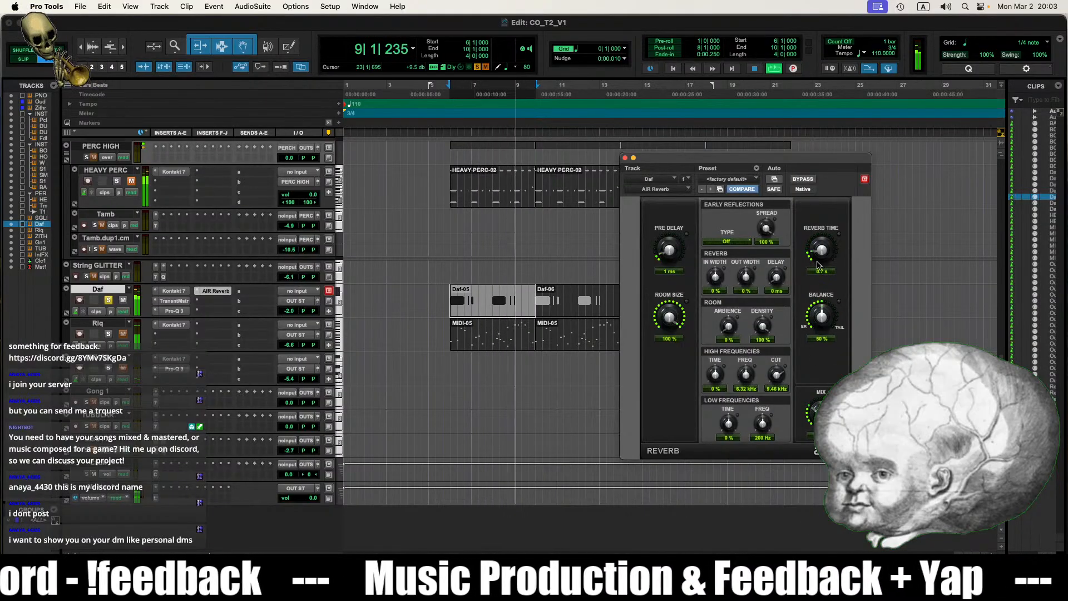
Step: Set the reverb's early reflections type to Small Chamber and its balance to 0 %
{"action": "left_click", "coordinate": [741, 242]}
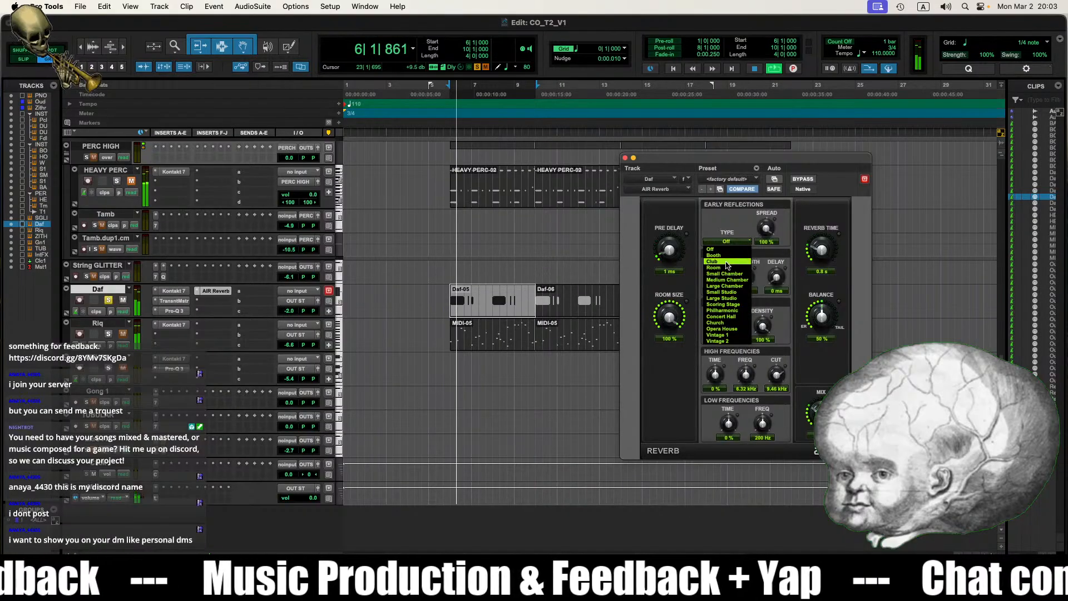
{"action": "left_click", "coordinate": [724, 274]}
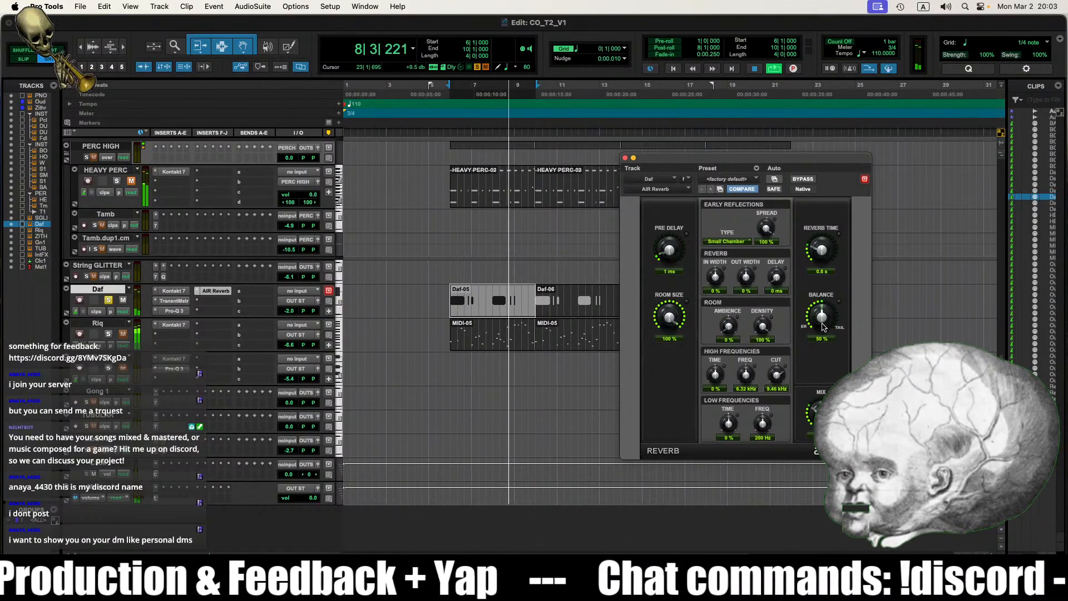
{"action": "left_click_drag", "start_coordinate": [822, 326], "coordinate": [836, 389]}
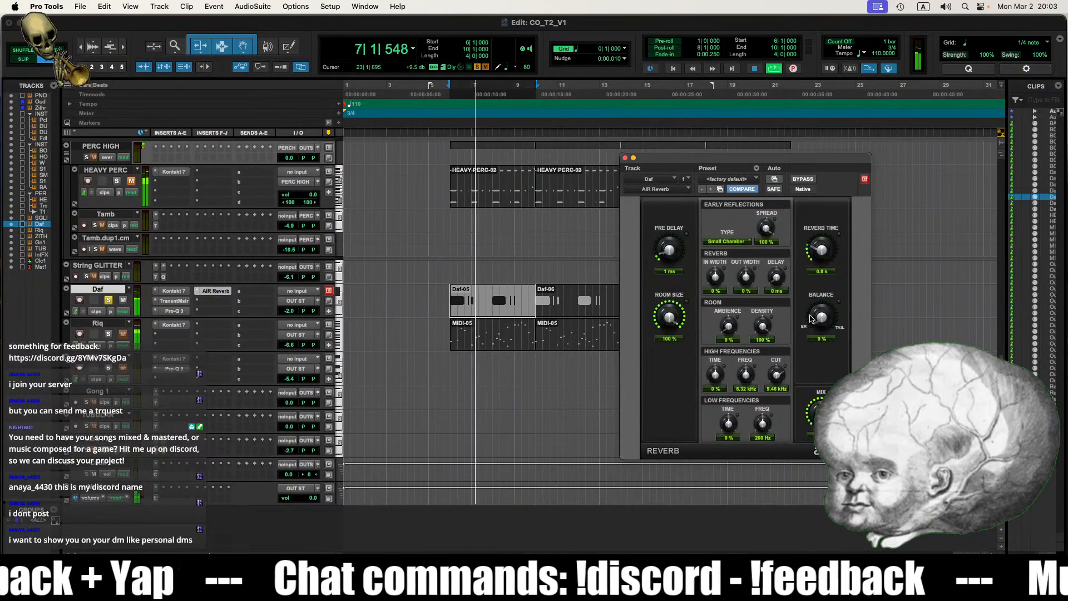
Step: Try Large Chamber early reflections, set the type to Medium Chamber instead and stop playback after listening
{"action": "left_click", "coordinate": [744, 242]}
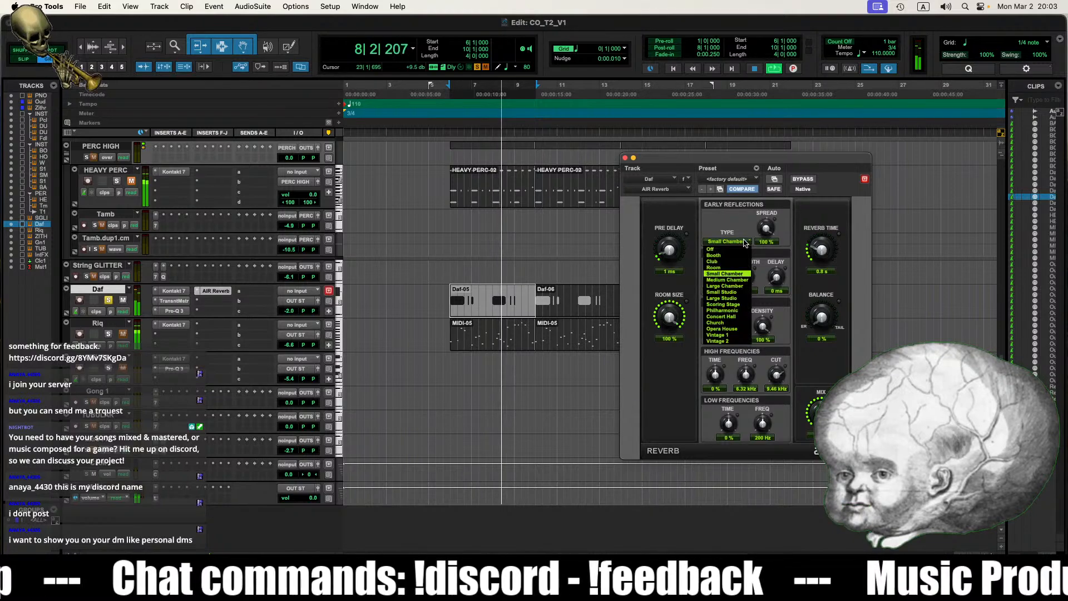
{"action": "left_click", "coordinate": [734, 286]}
{"action": "left_click", "coordinate": [736, 241]}
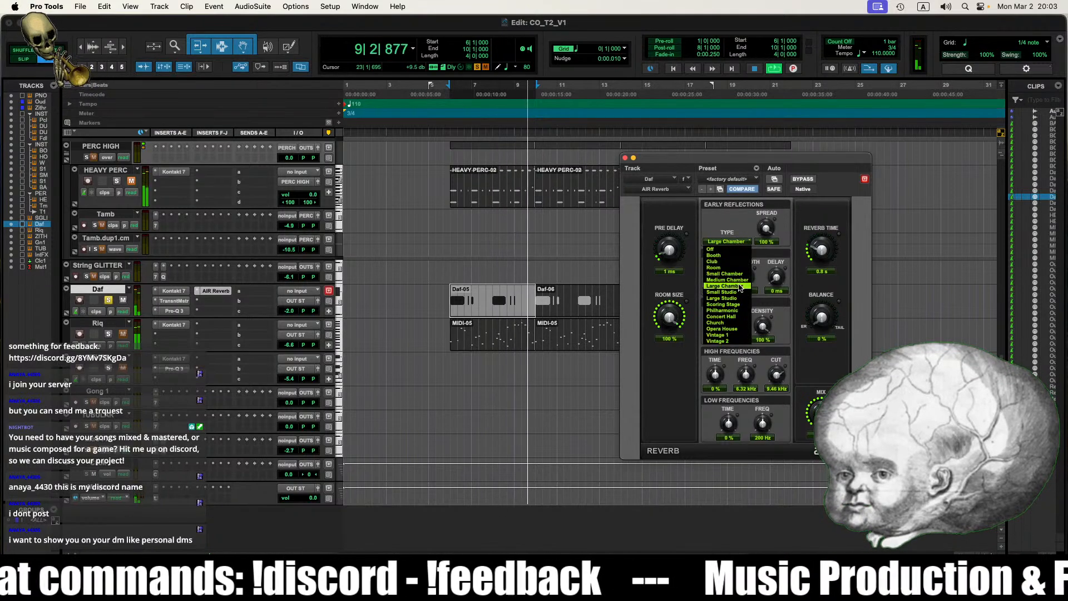
{"action": "left_click", "coordinate": [739, 281]}
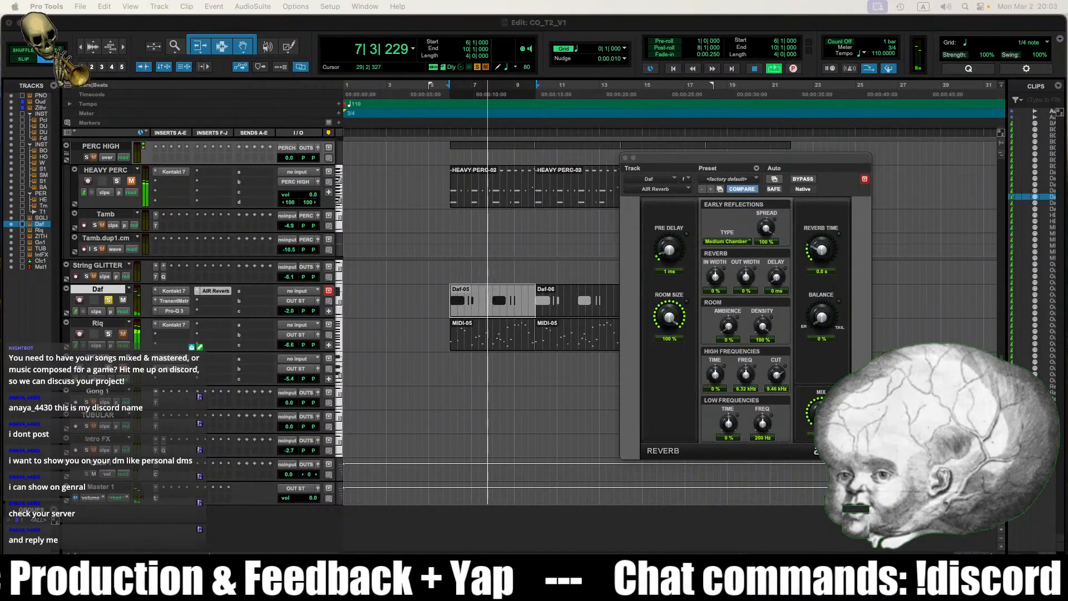
{"action": "left_click", "coordinate": [906, 368]}
{"action": "key", "text": "space"}
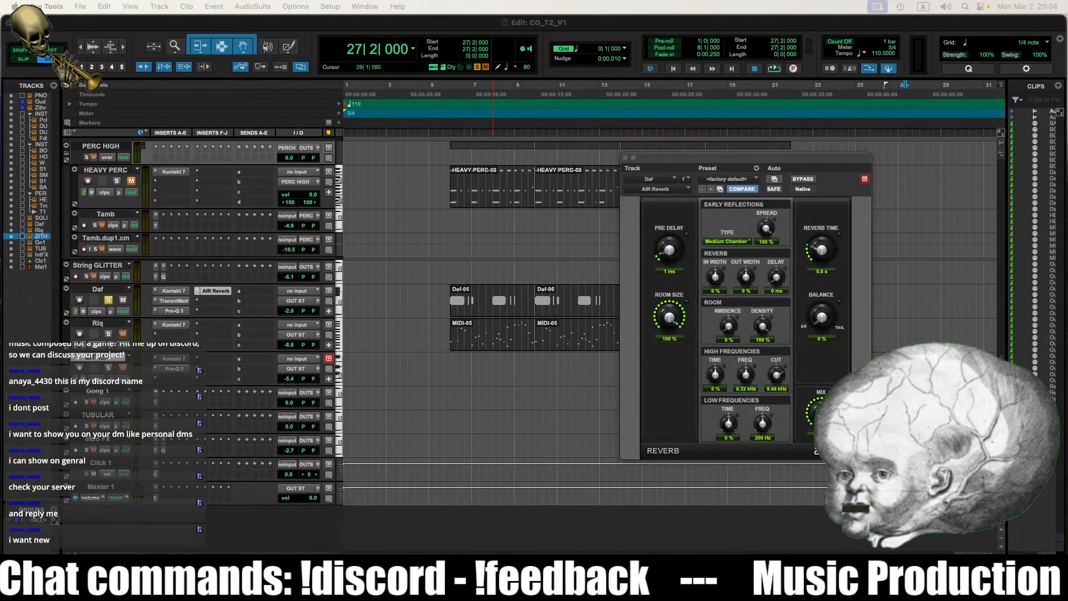
Step: Switch to Discord, open the posted character illustration and examine the face and outfit up close
{"action": "left_click_drag", "start_coordinate": [1067, 49], "coordinate": [473, 28]}
{"action": "left_click", "coordinate": [373, 400]}
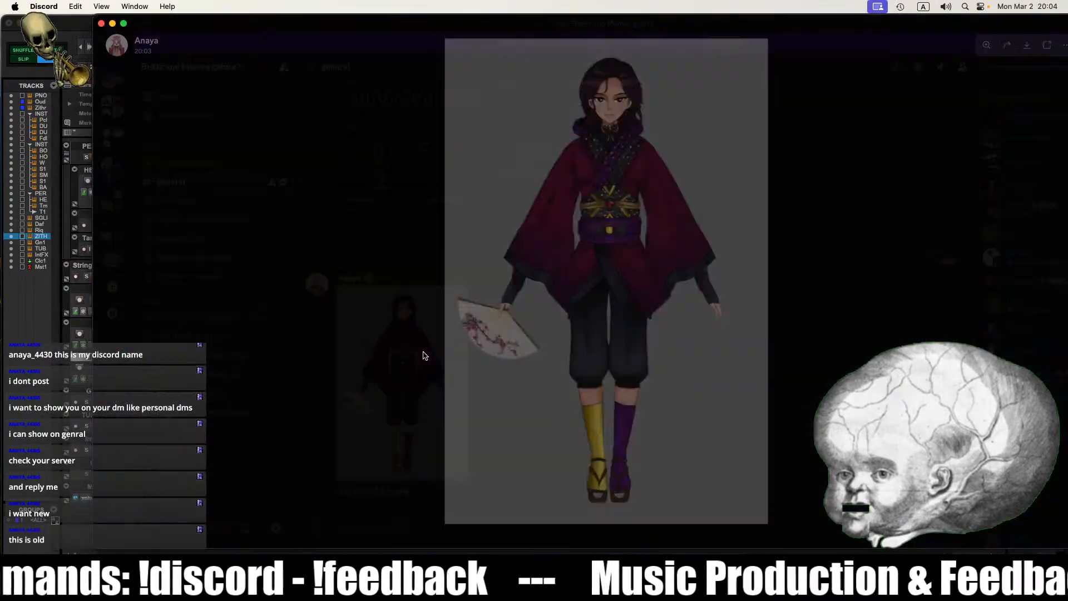
{"action": "left_click", "coordinate": [638, 158]}
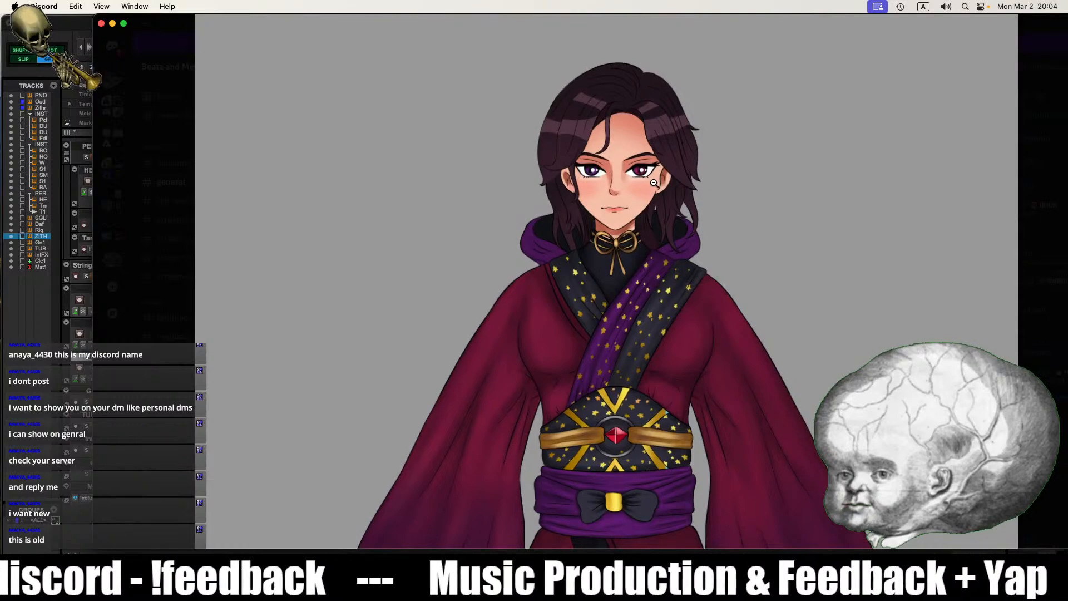
{"action": "left_click", "coordinate": [622, 171]}
{"action": "left_click", "coordinate": [635, 148]}
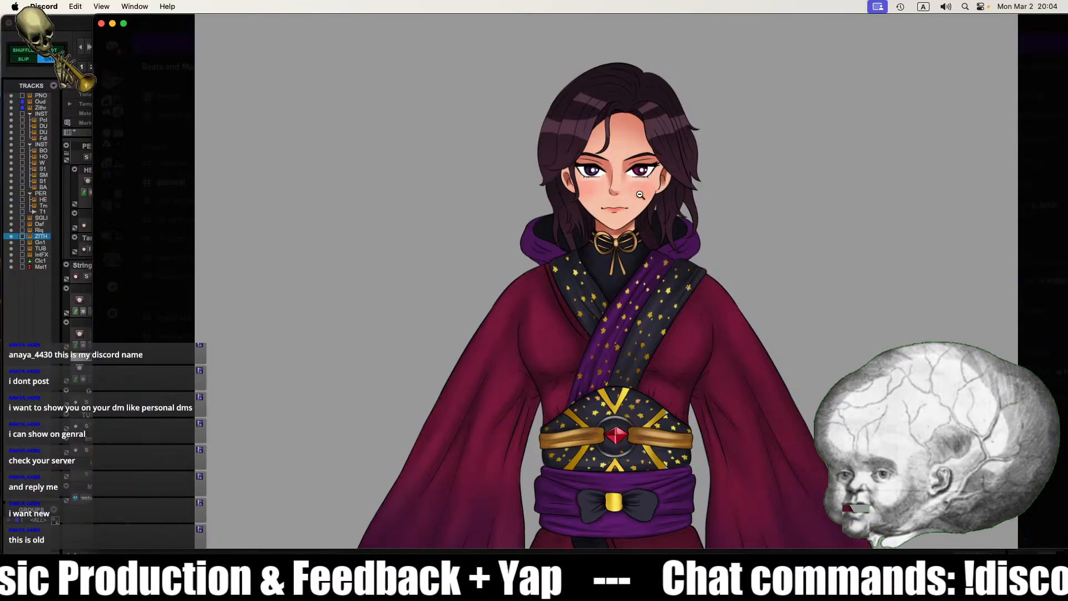
{"action": "scroll", "coordinate": [633, 181], "scroll_direction": "down", "scroll_amount": 10}
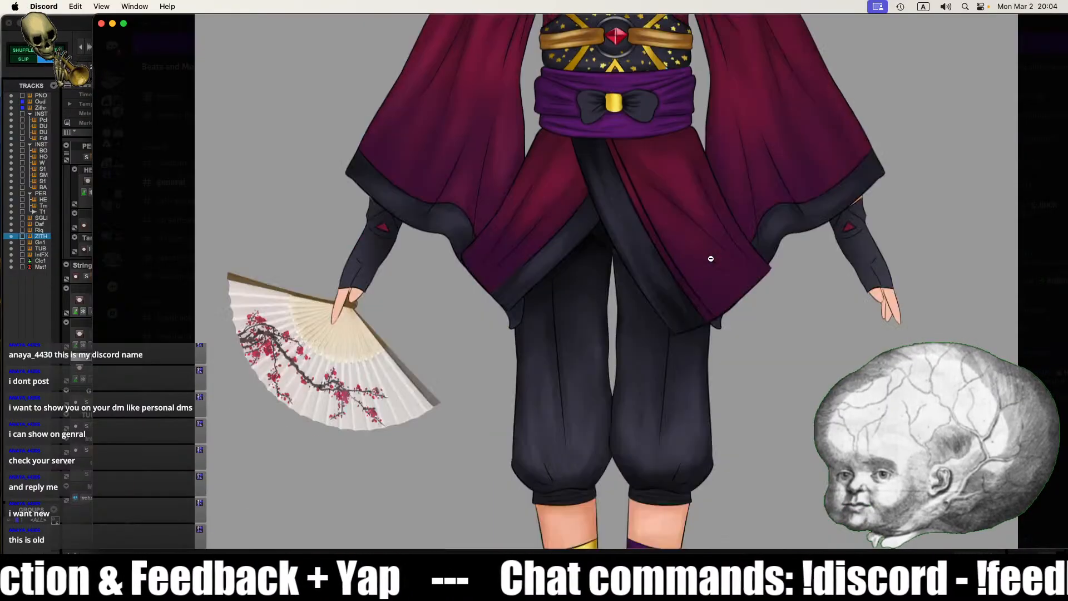
{"action": "scroll", "coordinate": [717, 246], "scroll_direction": "up", "scroll_amount": 5}
{"action": "scroll", "coordinate": [716, 246], "scroll_direction": "down", "scroll_amount": 6}
{"action": "scroll", "coordinate": [707, 246], "scroll_direction": "up", "scroll_amount": 5}
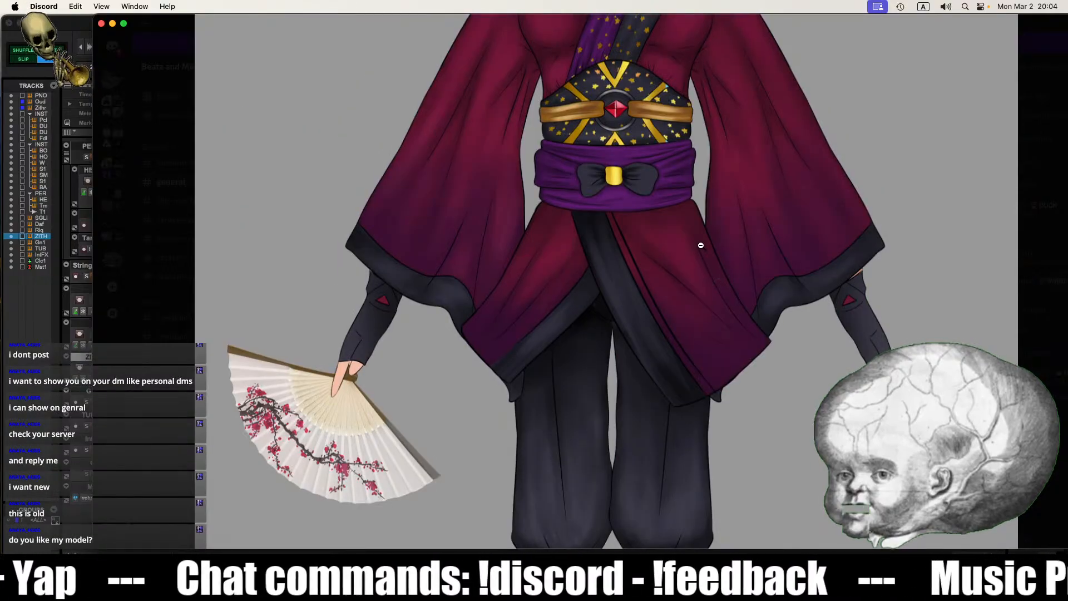
{"action": "scroll", "coordinate": [702, 246], "scroll_direction": "up", "scroll_amount": 5}
{"action": "left_click", "coordinate": [646, 256]}
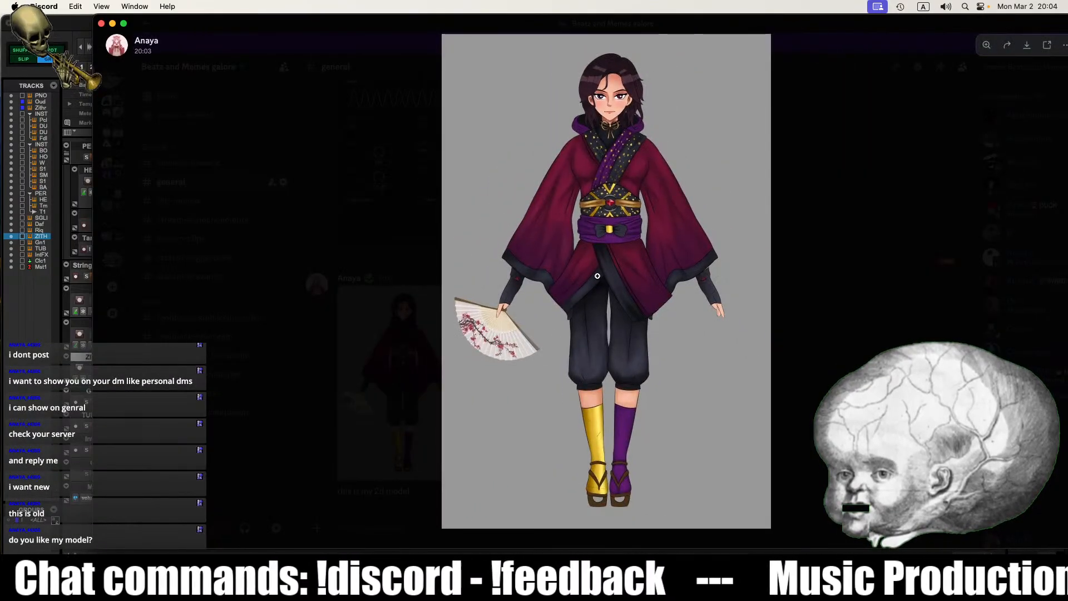
Step: Examine the illustrated character's fan, face and robe details at full size
{"action": "left_click", "coordinate": [495, 364]}
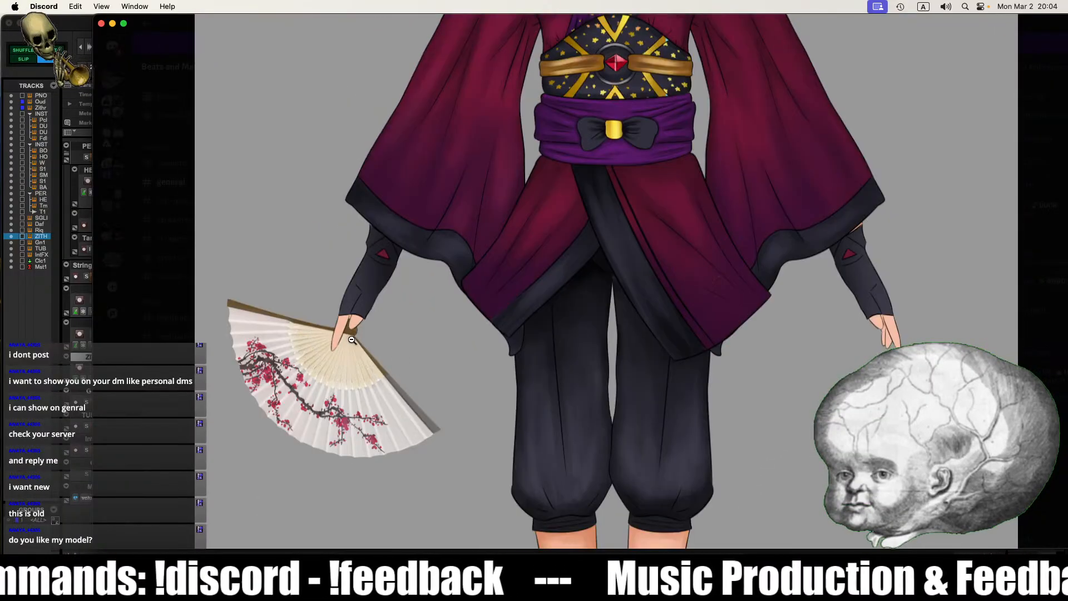
{"action": "left_click", "coordinate": [353, 340]}
{"action": "left_click", "coordinate": [608, 200]}
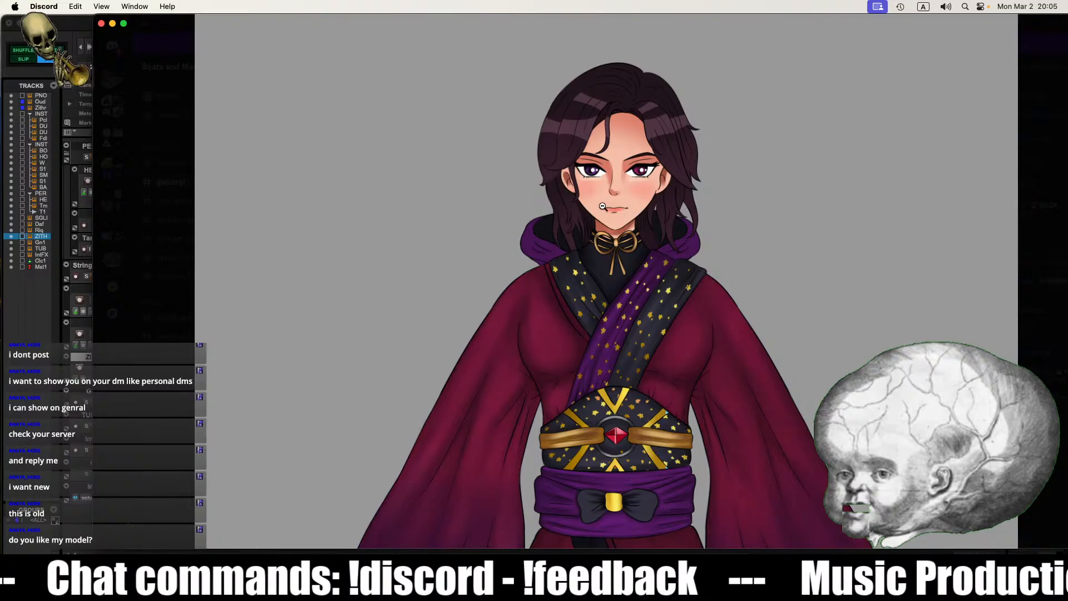
{"action": "scroll", "coordinate": [610, 195], "scroll_direction": "down", "scroll_amount": 7}
{"action": "scroll", "coordinate": [610, 195], "scroll_direction": "up", "scroll_amount": 4}
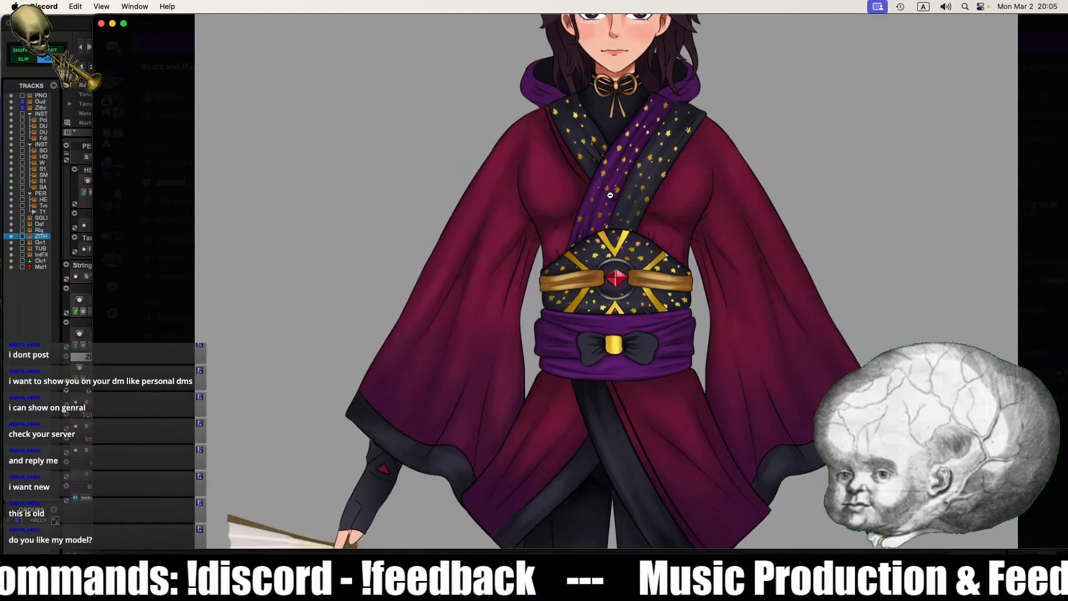
Step: Look over the illustrated character's lower outfit, close the image view and move Discord off the music session
{"action": "scroll", "coordinate": [609, 195], "scroll_direction": "down", "scroll_amount": 4}
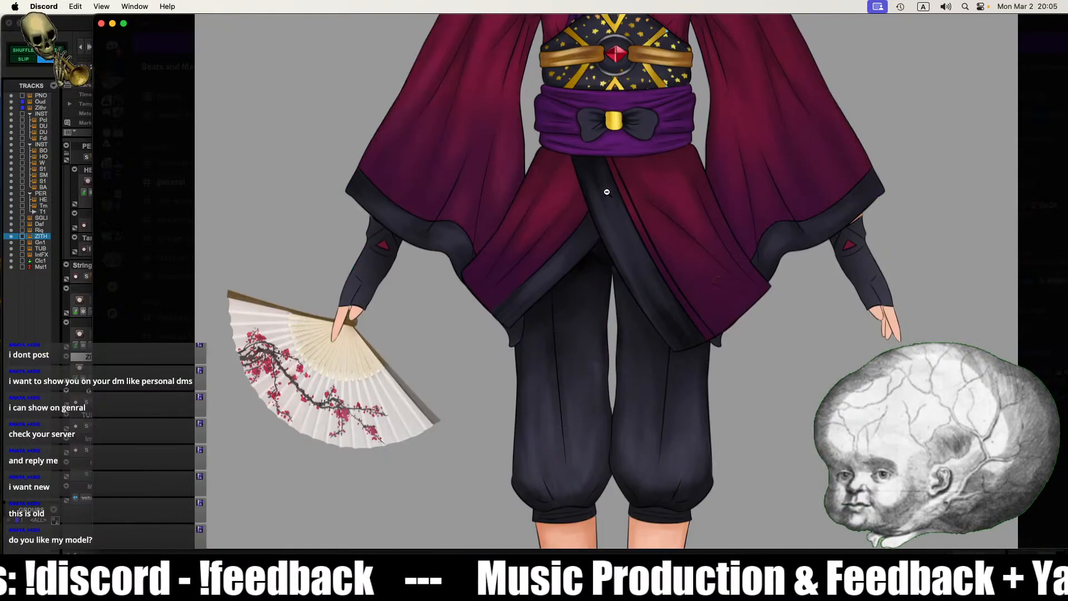
{"action": "scroll", "coordinate": [606, 190], "scroll_direction": "down", "scroll_amount": 4}
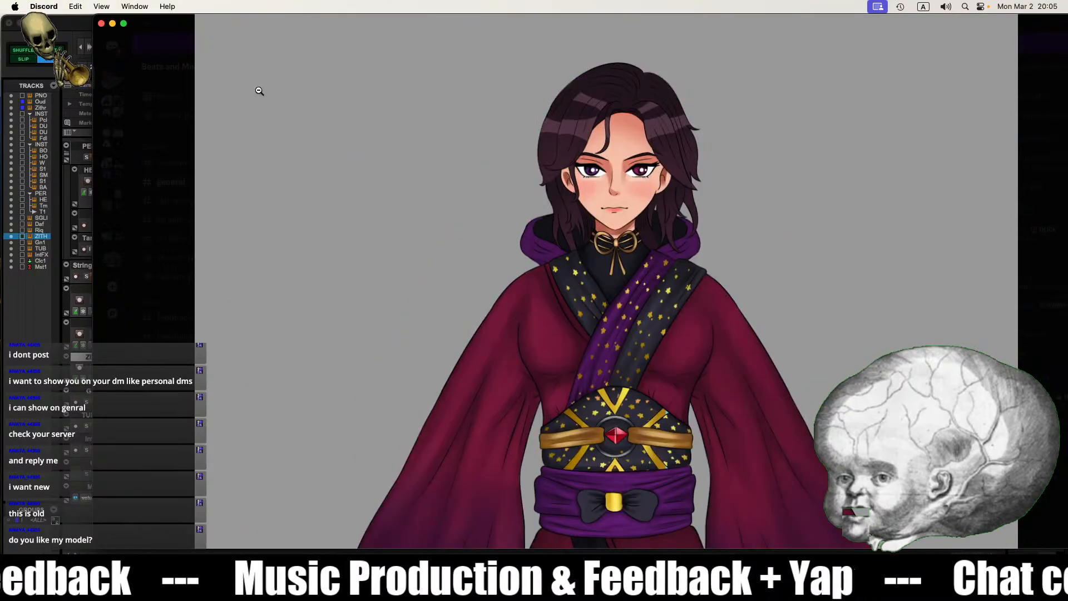
{"action": "left_click", "coordinate": [258, 93]}
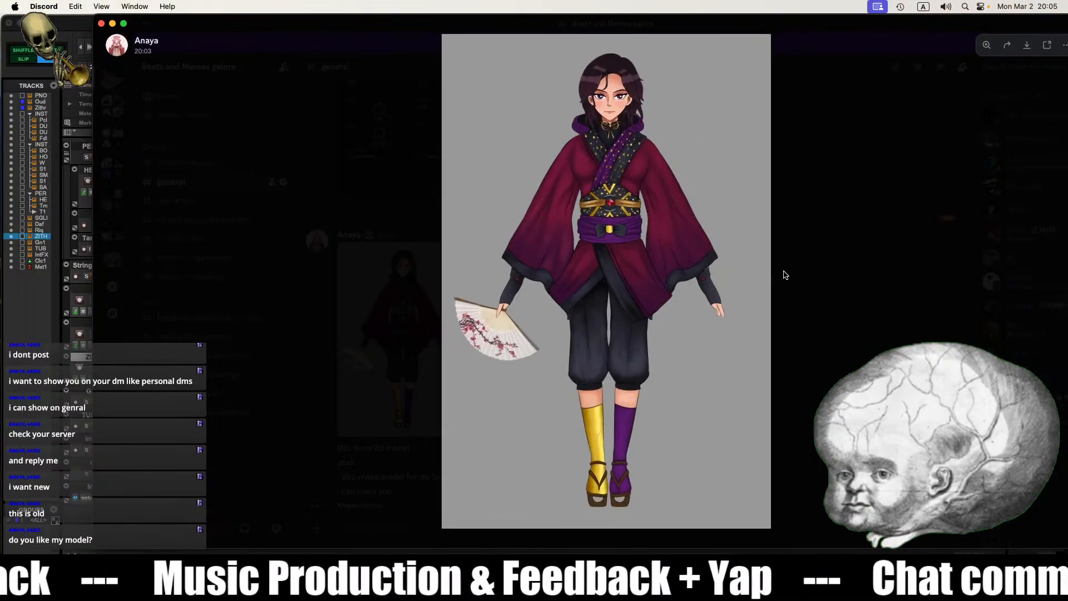
{"action": "left_click", "coordinate": [796, 319]}
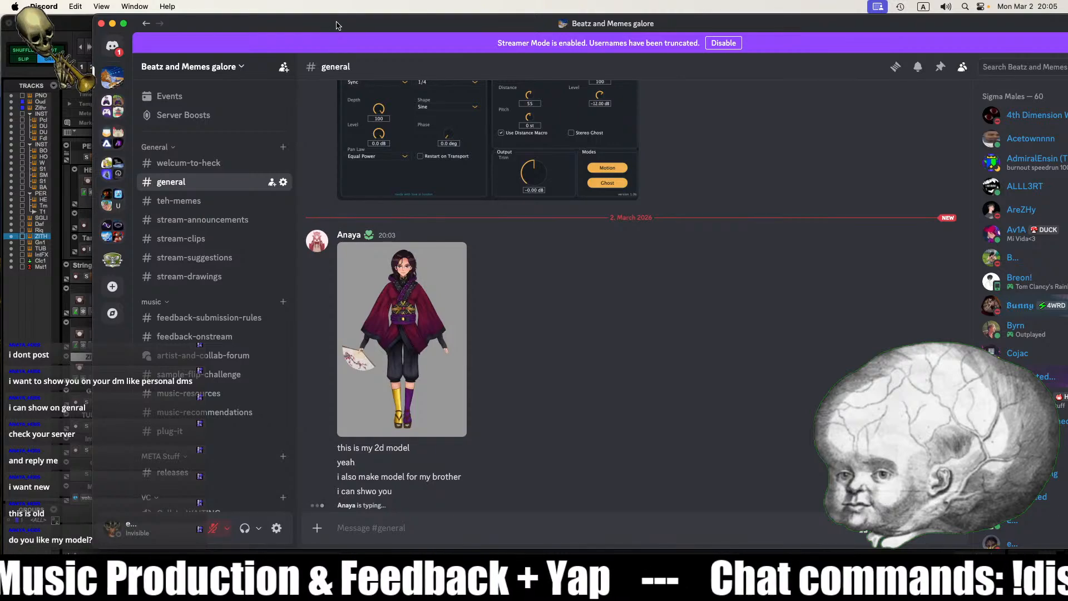
{"action": "left_click_drag", "start_coordinate": [337, 25], "coordinate": [1067, 73]}
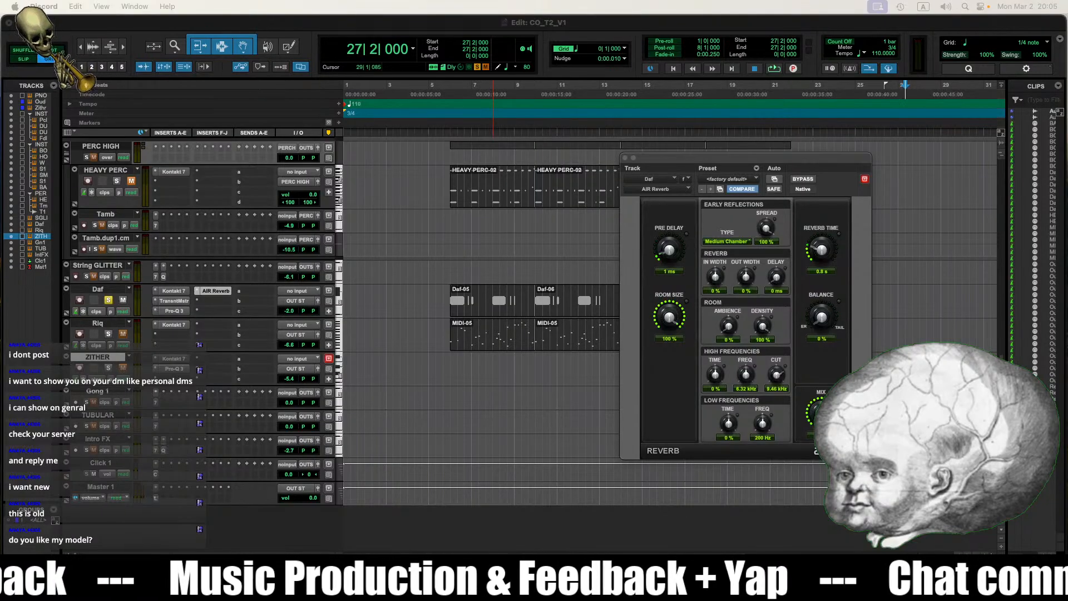
Step: Bring Discord back, watch the posted white wolf character video in full screen and put Discord away
{"action": "left_click_drag", "start_coordinate": [1067, 25], "coordinate": [470, 4]}
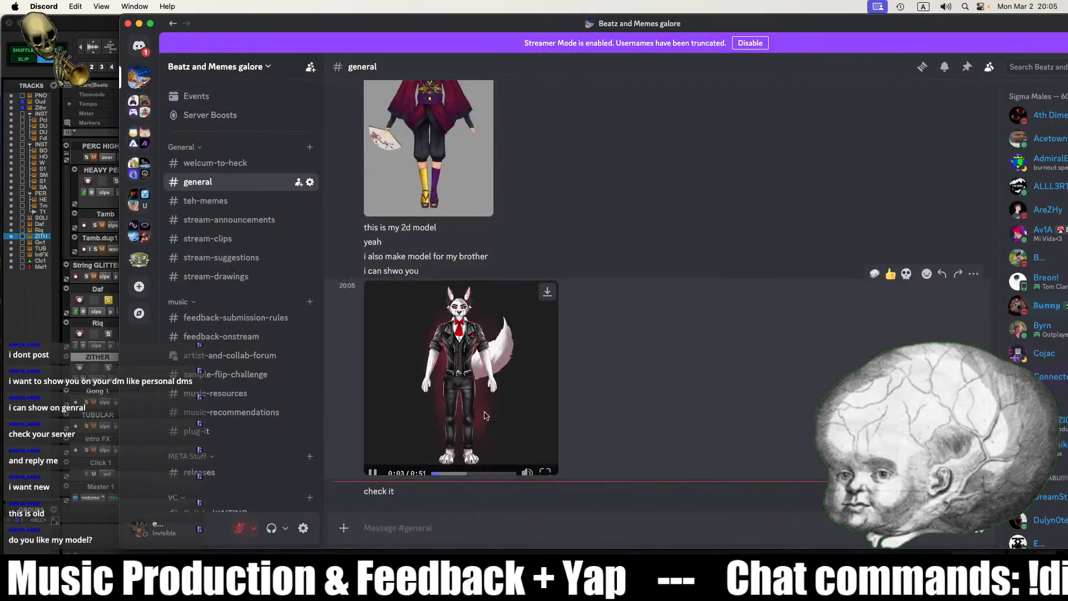
{"action": "left_click", "coordinate": [545, 468]}
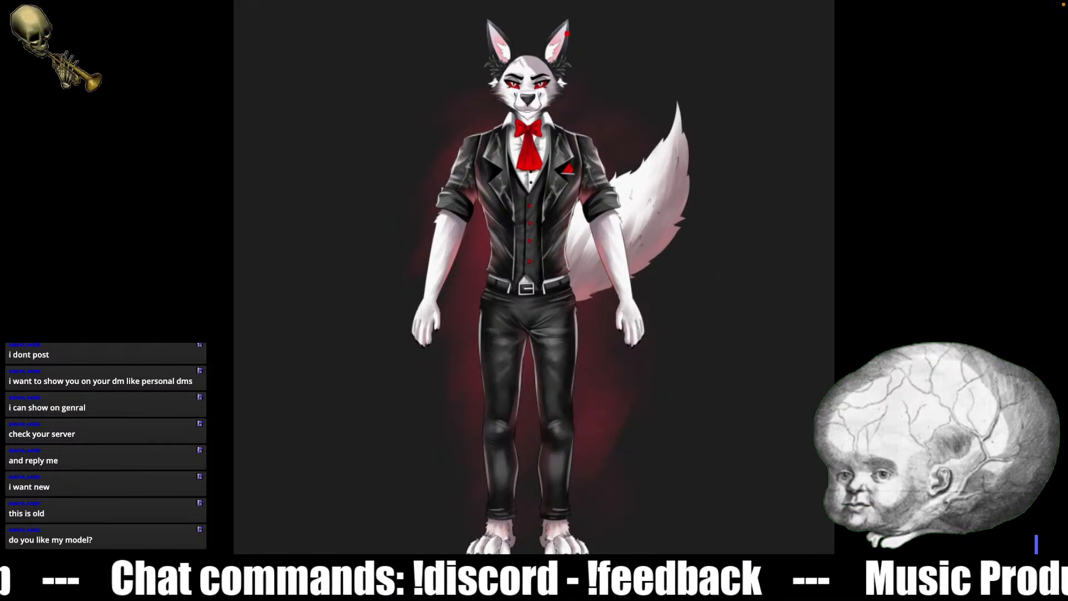
{"action": "left_click", "coordinate": [1054, 592]}
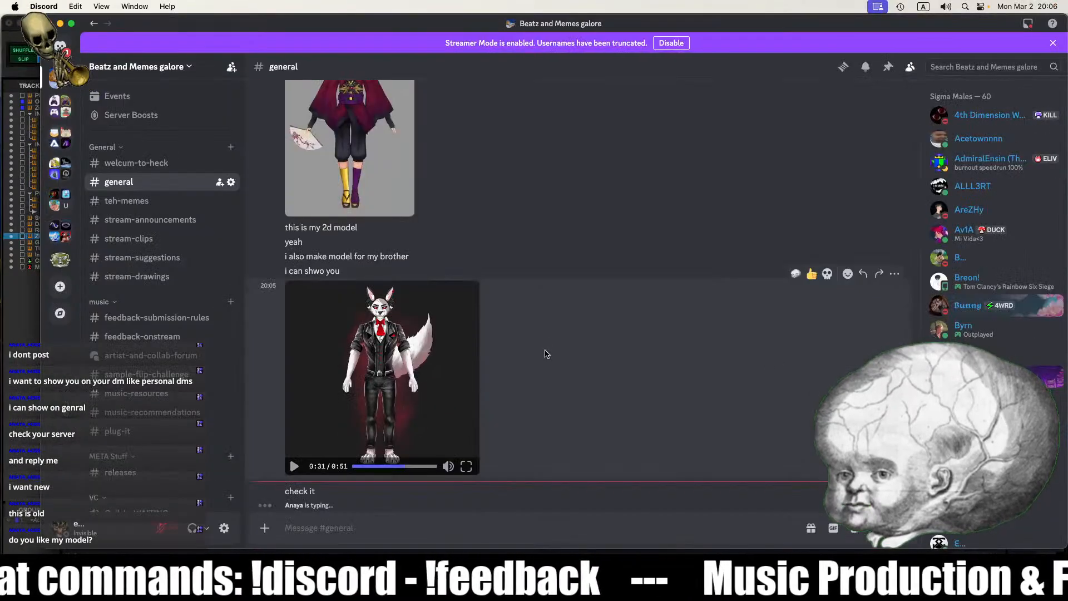
{"action": "left_click", "coordinate": [60, 24]}
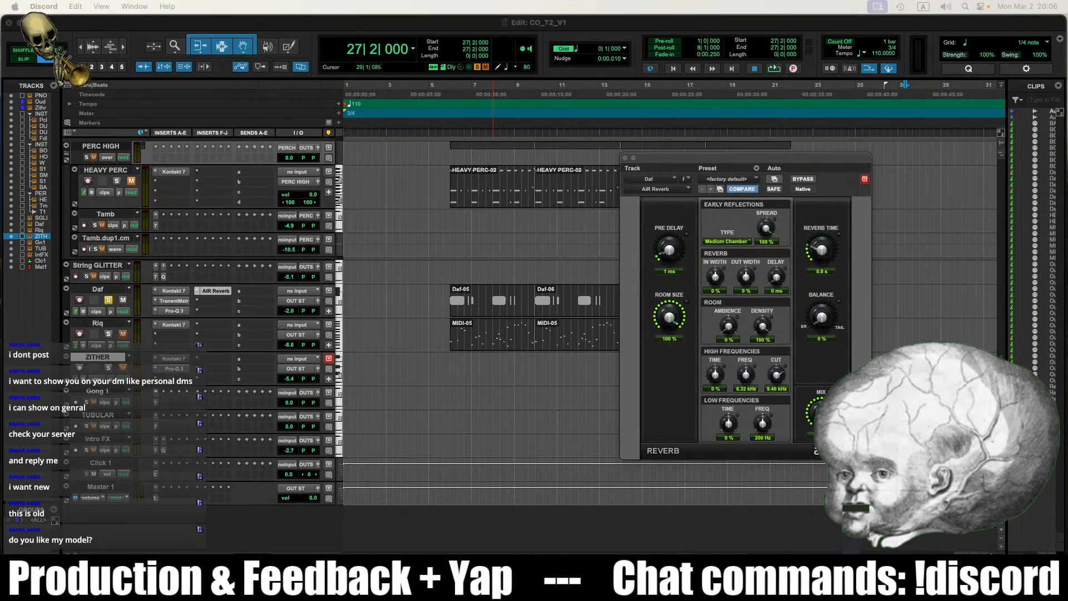
{"action": "left_click_drag", "start_coordinate": [1067, 62], "coordinate": [1067, 39]}
Step: Bring up the Reddit lioness image in Firefox, enlarge it to 170 %, dismiss the cookie notice and put the browser away
{"action": "left_click", "coordinate": [246, 45]}
{"action": "left_click", "coordinate": [250, 27]}
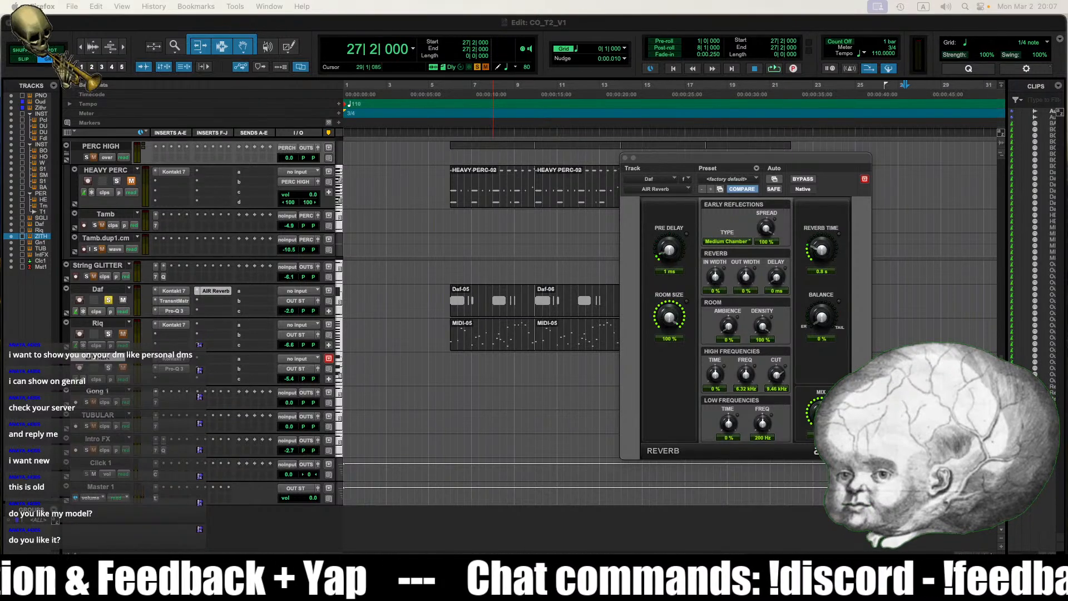
{"action": "left_click_drag", "start_coordinate": [1067, 23], "coordinate": [473, 2]}
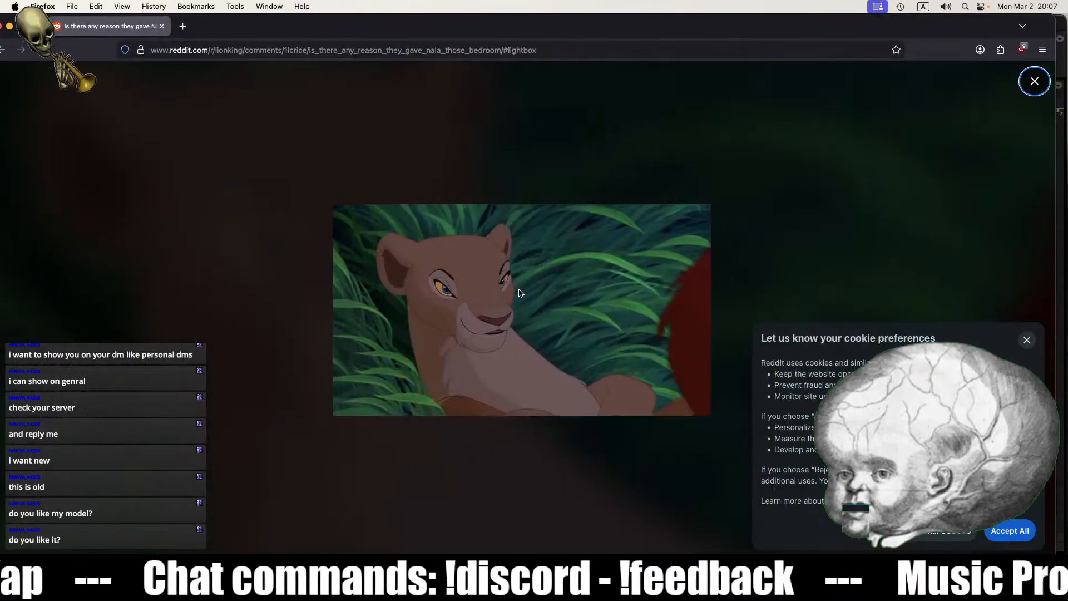
{"action": "key", "text": "super+equal"}
{"action": "key", "text": "super+equal"}
{"action": "key", "text": "super+equal"}
{"action": "key", "text": "super+equal"}
{"action": "key", "text": "super+equal"}
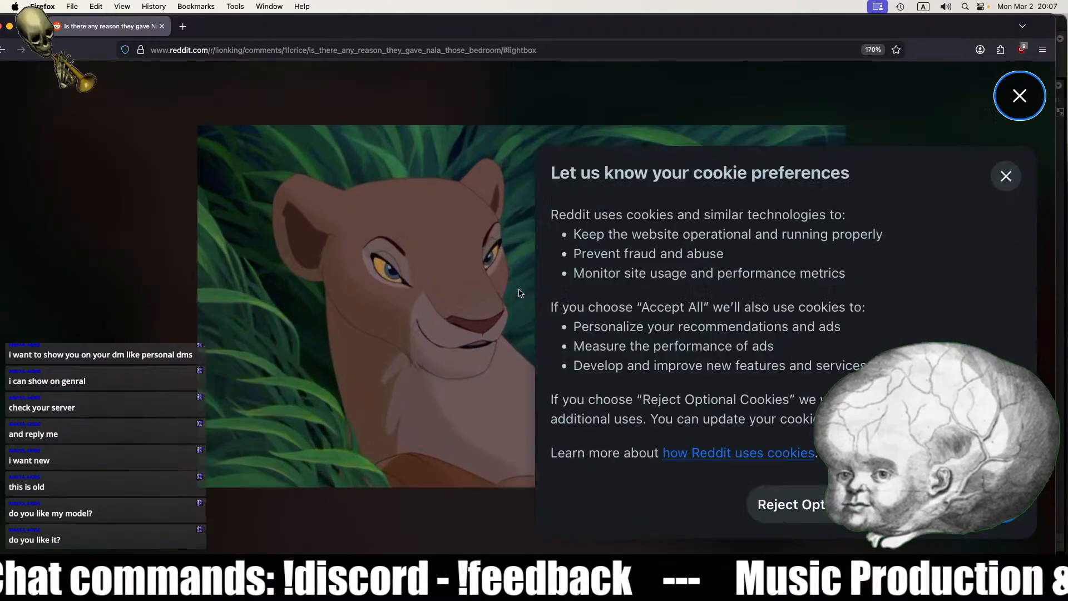
{"action": "left_click", "coordinate": [1006, 176]}
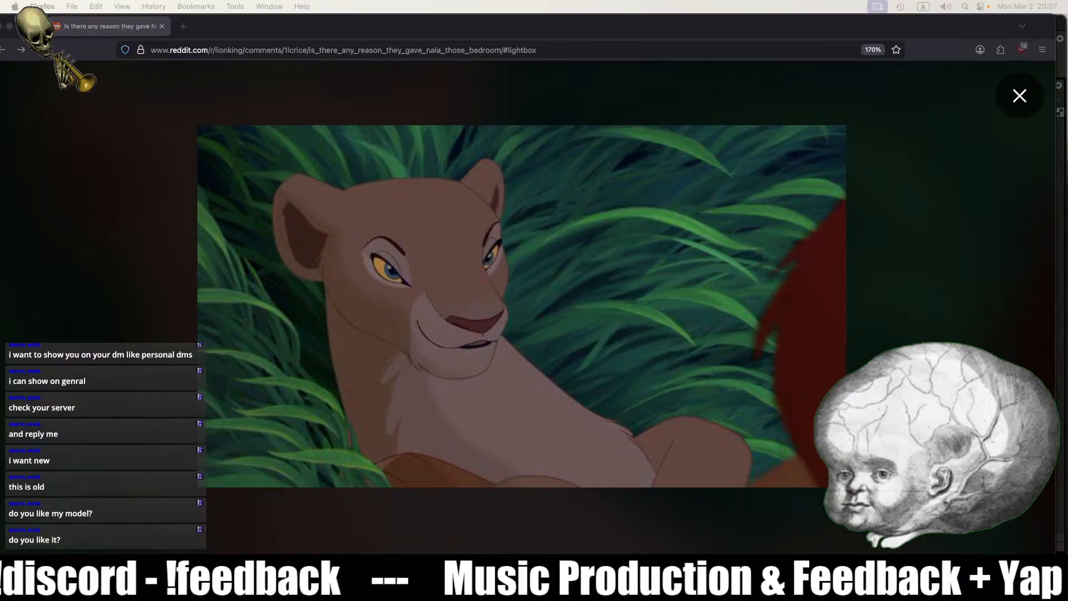
{"action": "left_click", "coordinate": [84, 50]}
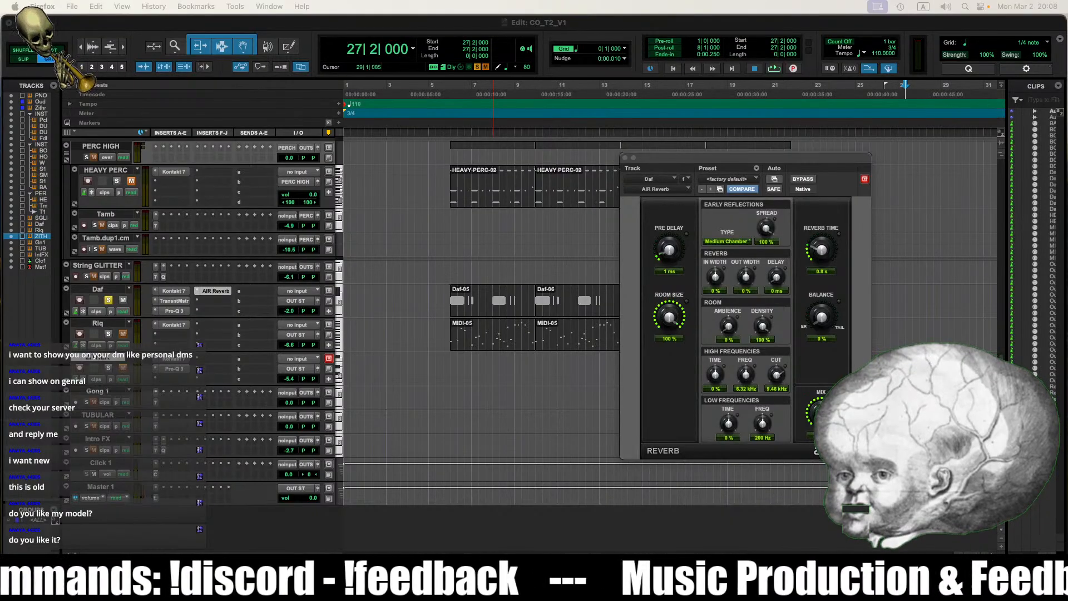
Step: Return to Discord, skip through the flower-crowned character video and move Discord off the music session
{"action": "key", "text": "super+Tab"}
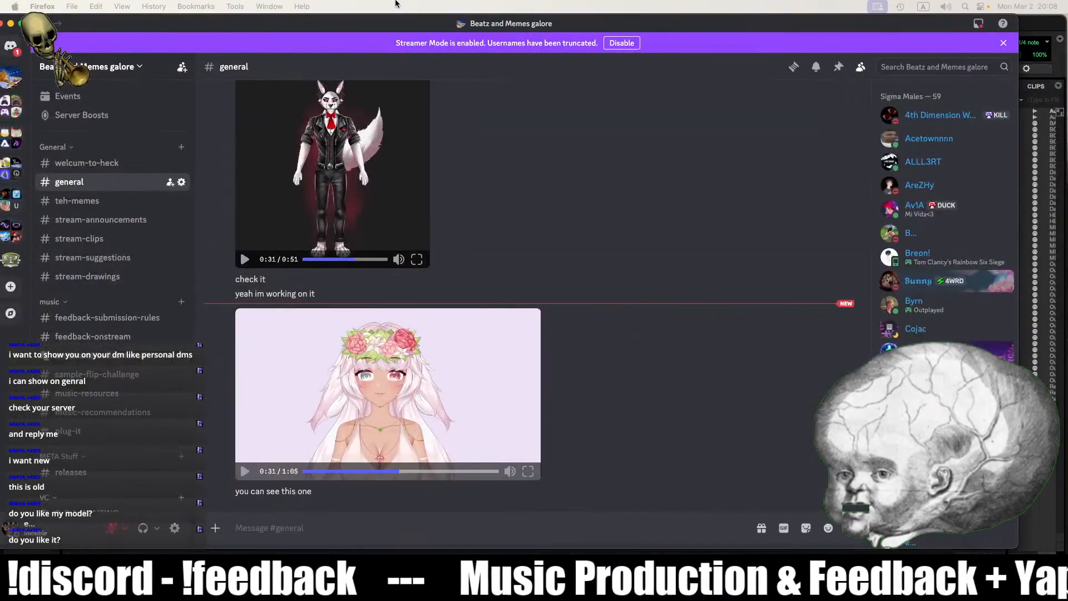
{"action": "left_click", "coordinate": [236, 471]}
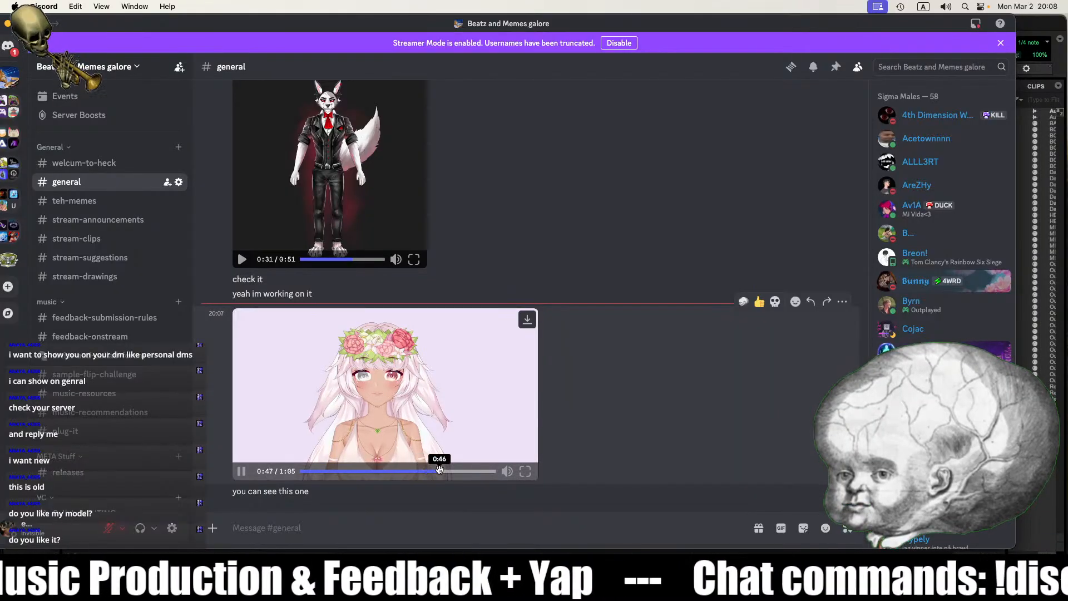
{"action": "left_click", "coordinate": [447, 471]}
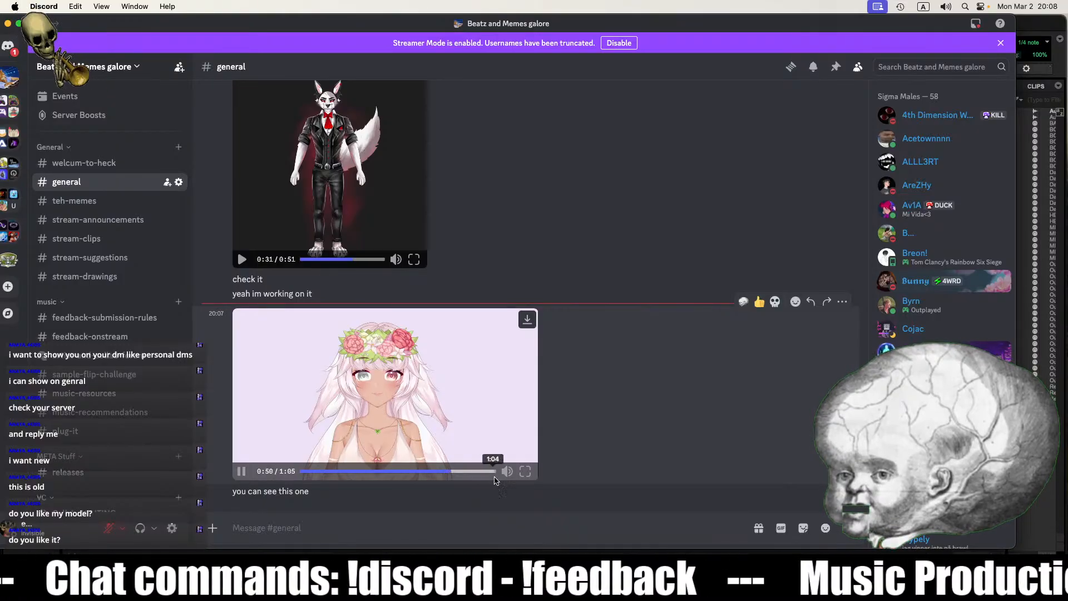
{"action": "left_click", "coordinate": [477, 472]}
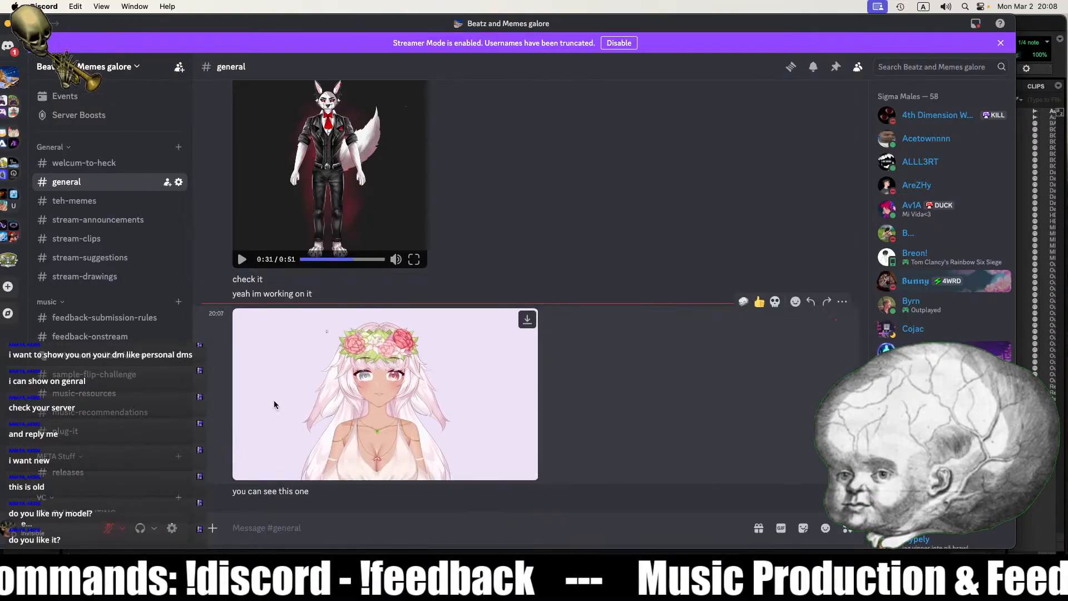
{"action": "left_click_drag", "start_coordinate": [169, 24], "coordinate": [1067, 67]}
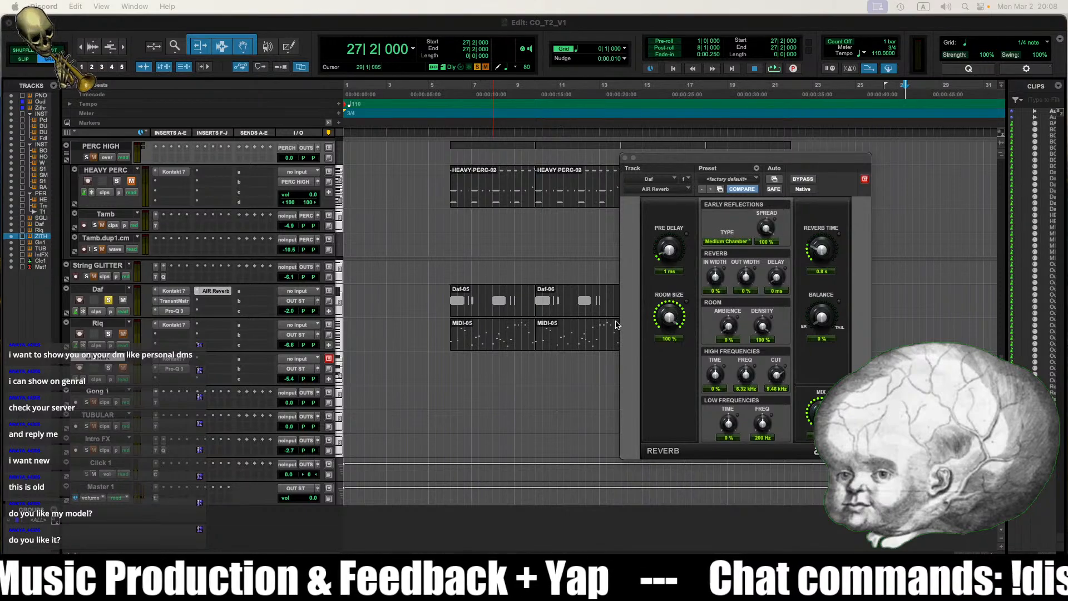
Step: Play the Daf track from 5|3|000 and set its reverb's pre-delay to 13 ms
{"action": "left_click", "coordinate": [544, 398]}
{"action": "left_click_drag", "start_coordinate": [673, 254], "coordinate": [673, 251]}
{"action": "left_click", "coordinate": [492, 358]}
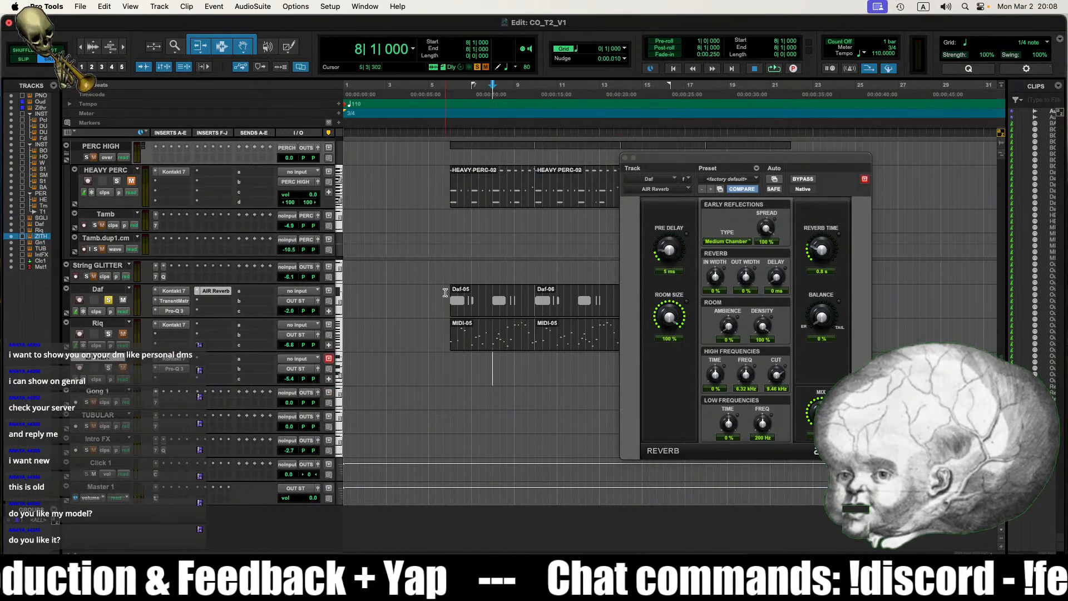
{"action": "left_click", "coordinate": [446, 291]}
{"action": "key", "text": "space"}
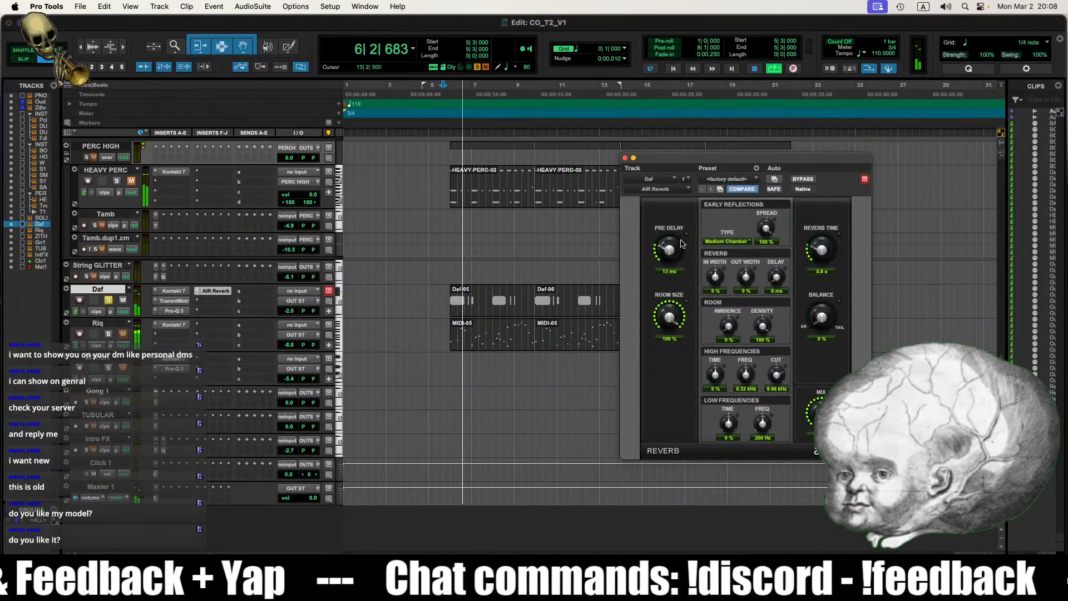
{"action": "left_click_drag", "start_coordinate": [673, 252], "coordinate": [679, 242]}
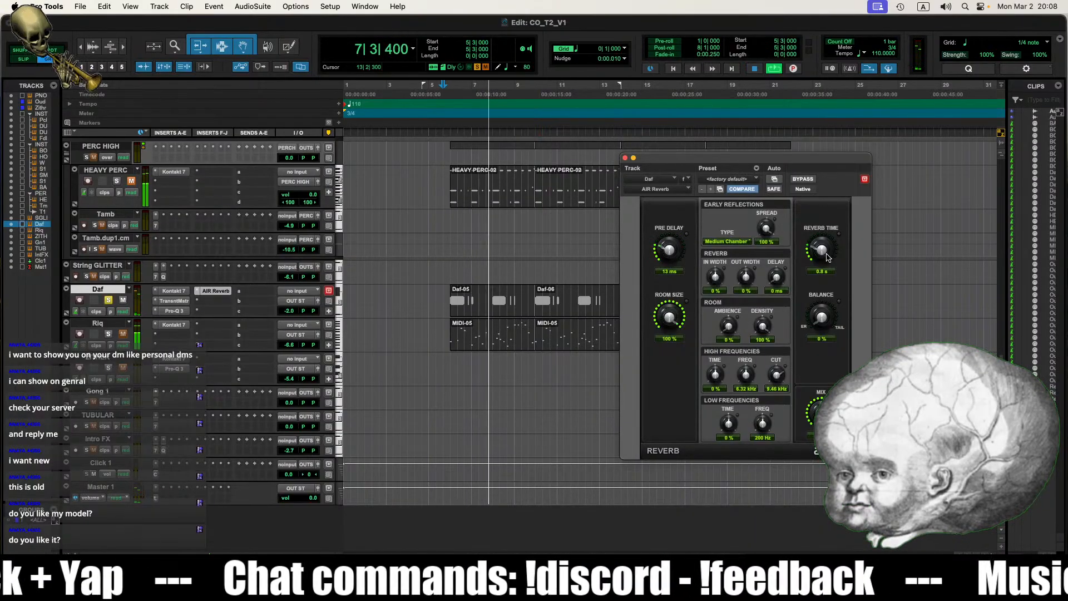
Step: Set the Daf reverb's time to 1.1 s and balance to 24 %, stop playback and close the reverb window
{"action": "mouse_move", "coordinate": [825, 250]}
{"action": "left_mouse_down"}
{"action": "mouse_move", "coordinate": [842, 213]}
{"action": "mouse_move", "coordinate": [835, 239]}
{"action": "left_mouse_up"}
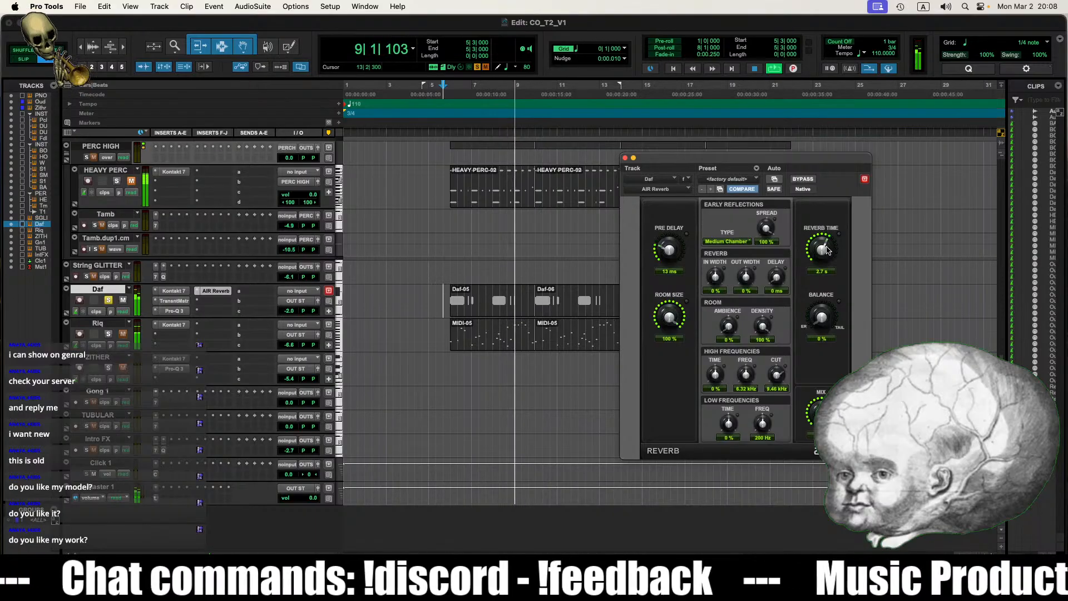
{"action": "left_click_drag", "start_coordinate": [823, 321], "coordinate": [825, 346]}
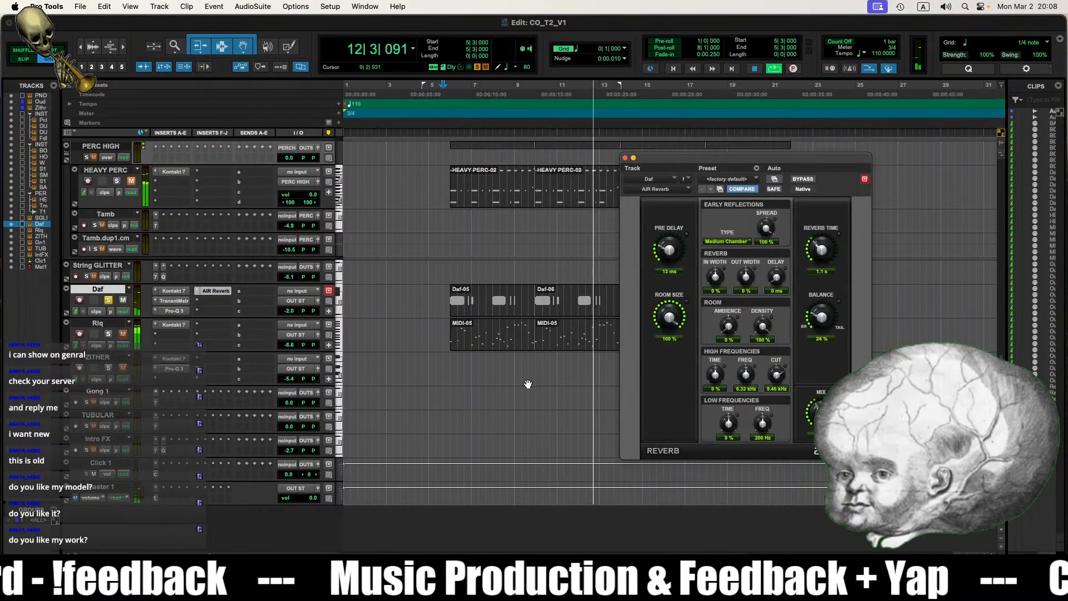
{"action": "left_click", "coordinate": [471, 365]}
{"action": "key", "text": "space"}
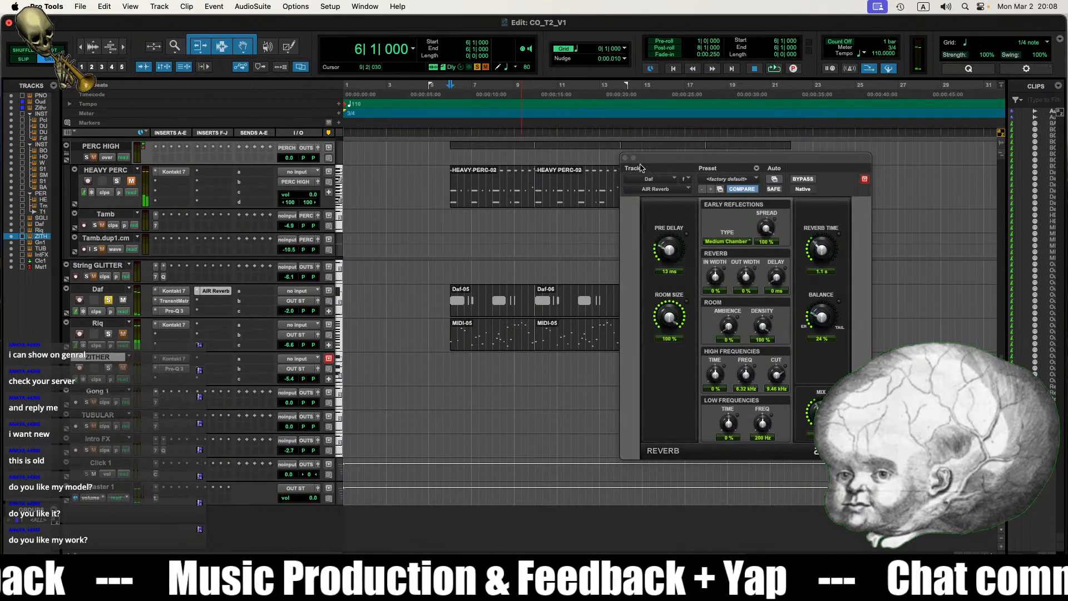
{"action": "left_click", "coordinate": [624, 158]}
Step: Play the arrangement from bar 6, take the Daf track out of solo and stop after listening
{"action": "key", "text": "super+bracketright"}
{"action": "key", "text": "super+bracketright"}
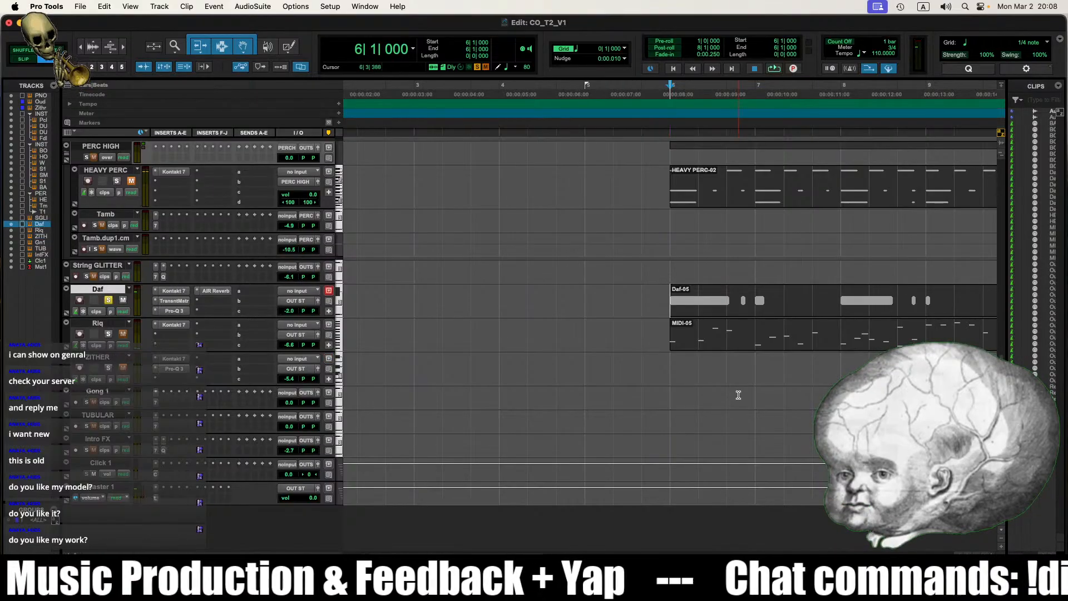
{"action": "key", "text": "super+bracketleft"}
{"action": "key", "text": "super+bracketleft"}
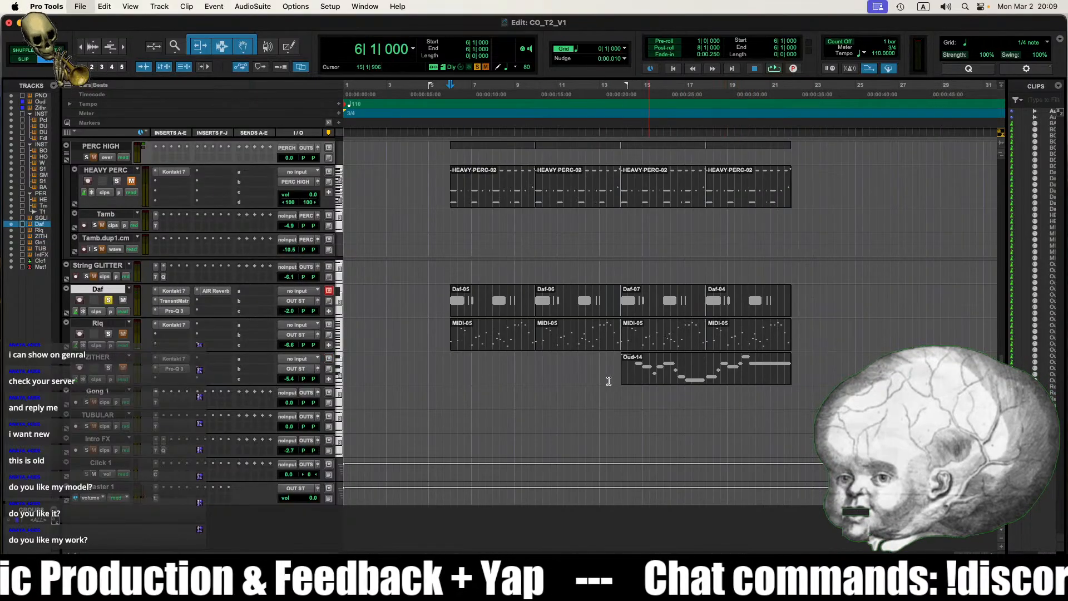
{"action": "left_click", "coordinate": [443, 301]}
{"action": "key", "text": "super+bracketright"}
{"action": "key", "text": "super+bracketright"}
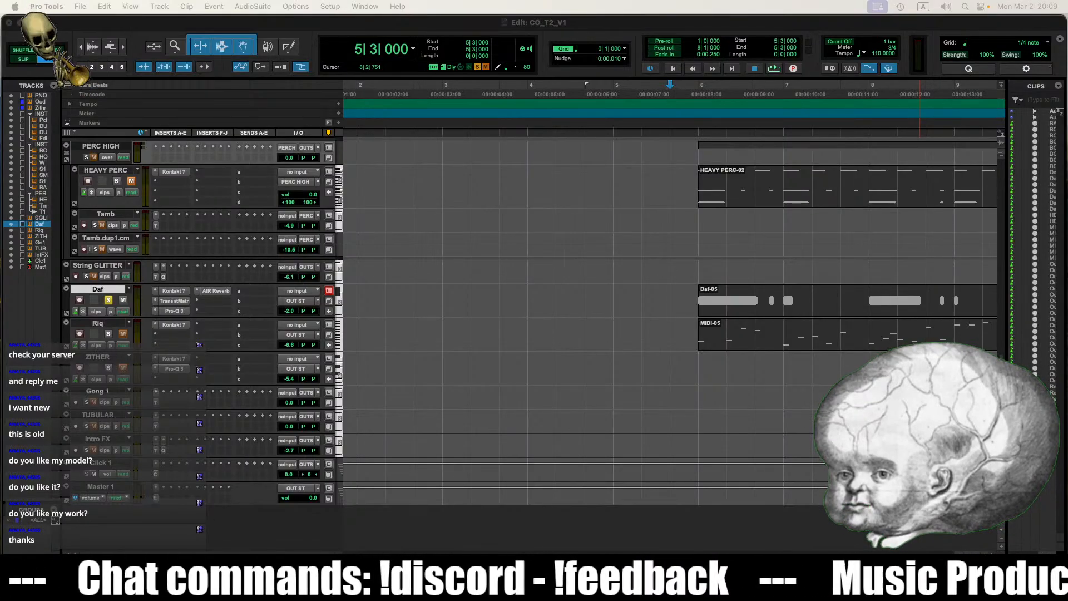
{"action": "left_click", "coordinate": [689, 295]}
{"action": "key", "text": "space"}
{"action": "scroll", "coordinate": [772, 410], "scroll_direction": "right", "scroll_amount": 5}
{"action": "key", "text": "r"}
{"action": "key", "text": "r"}
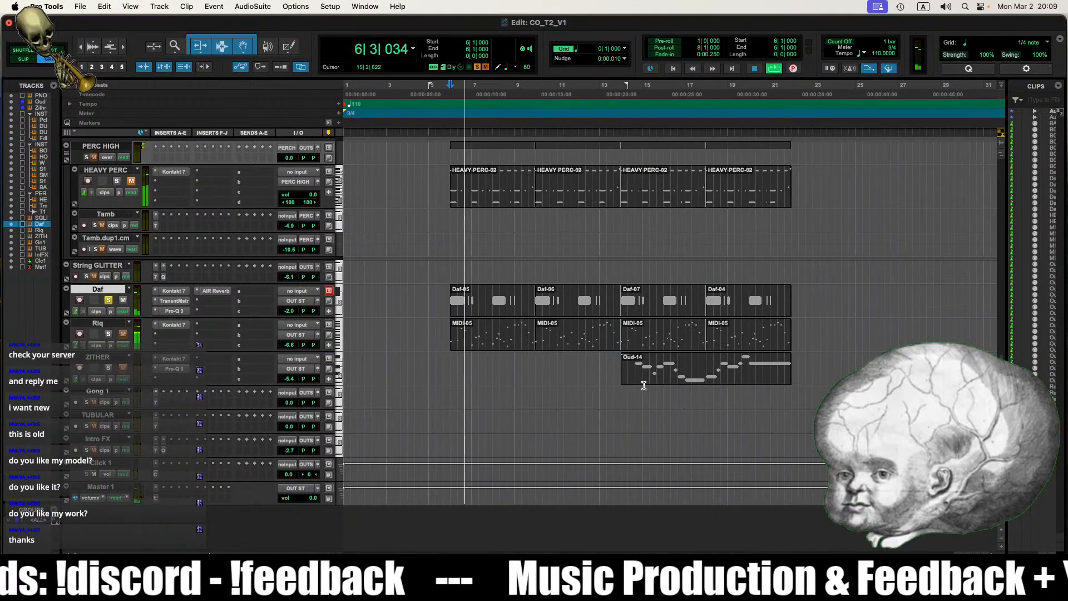
{"action": "left_click", "coordinate": [108, 299]}
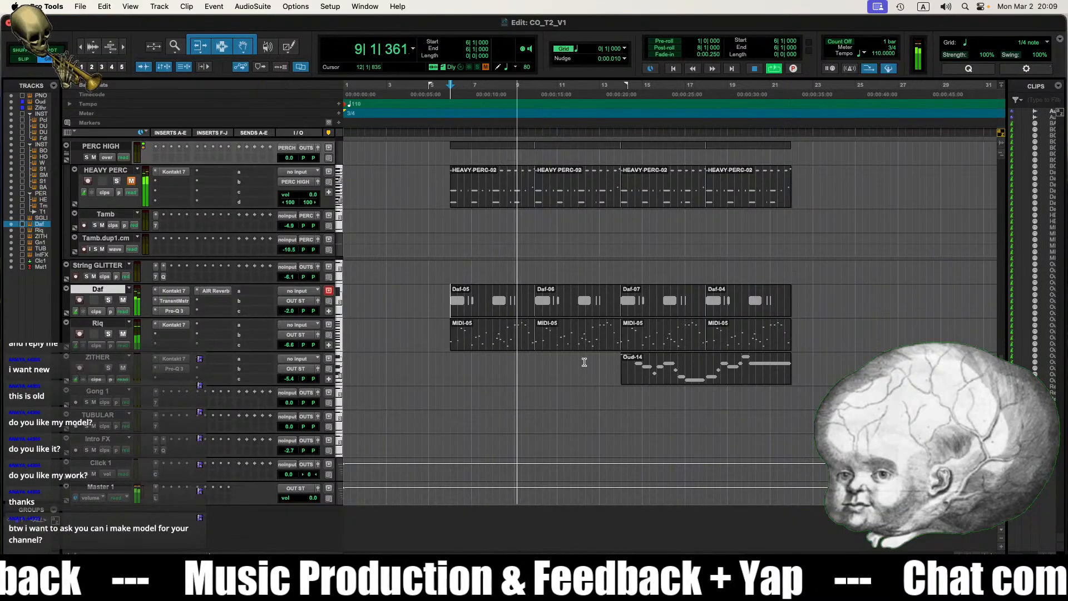
{"action": "key", "text": "space"}
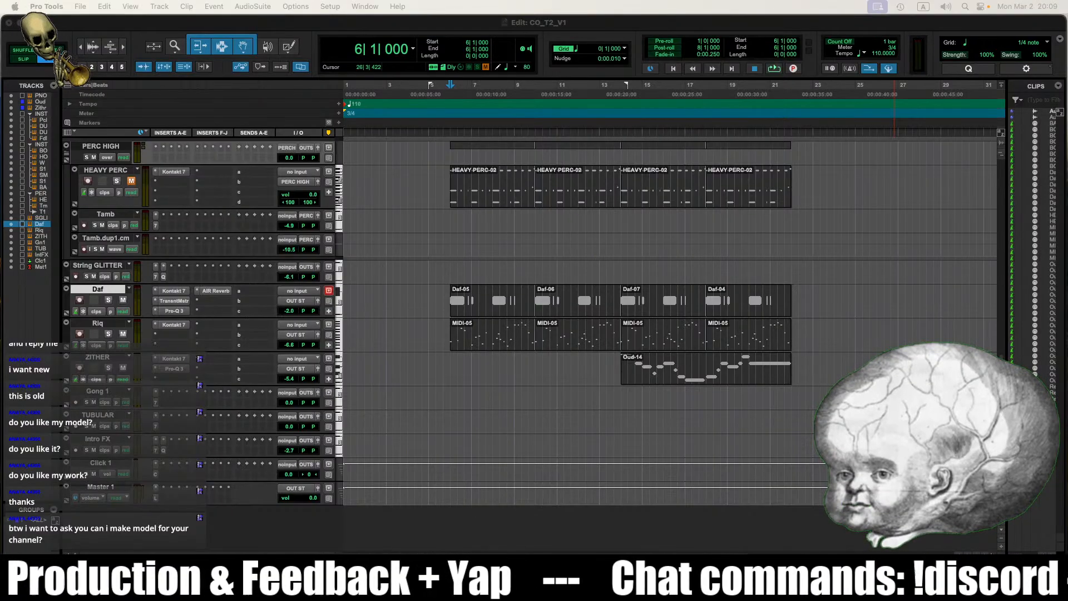
Step: Replay the arrangement from 5|3|000 to judge how the Daf sits with the other tracks
{"action": "left_click", "coordinate": [445, 304]}
{"action": "key", "text": "space"}
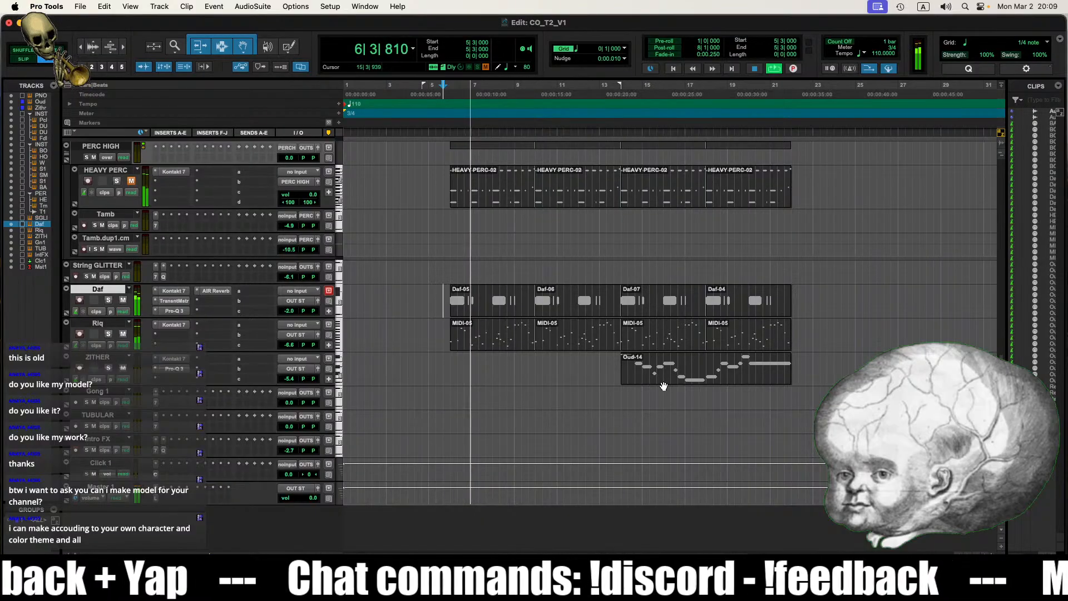
{"action": "key", "text": "space"}
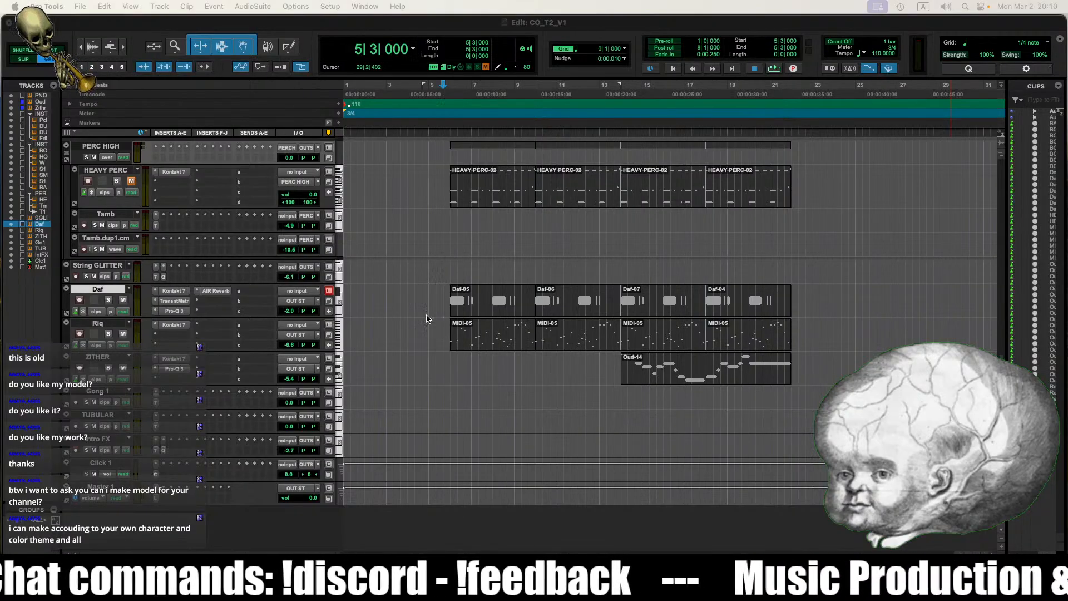
{"action": "key", "text": "space"}
{"action": "key", "text": "super+bracketright"}
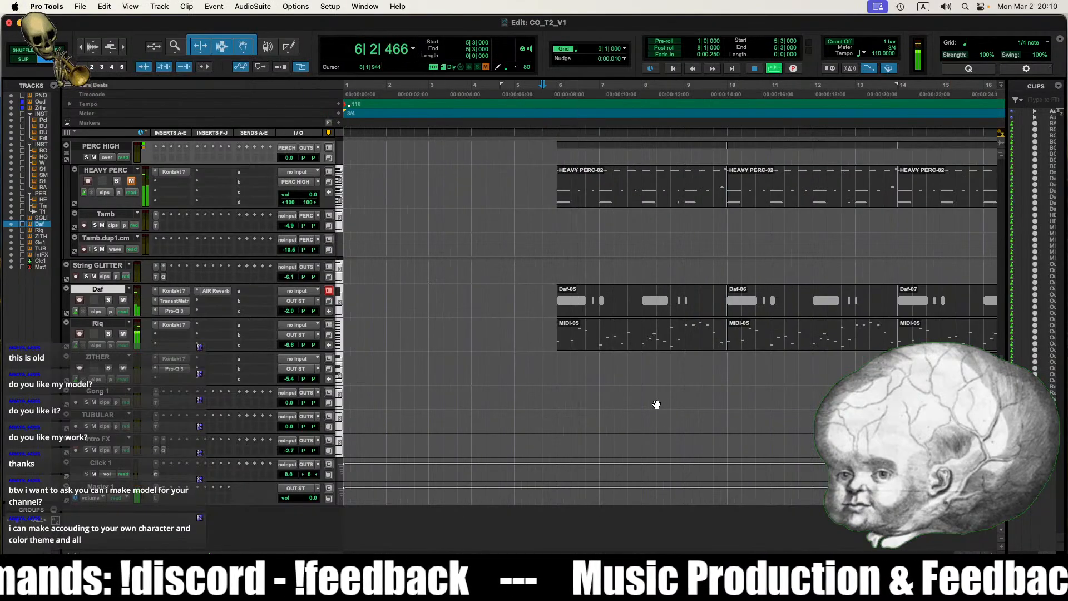
{"action": "key", "text": "super+bracketleft"}
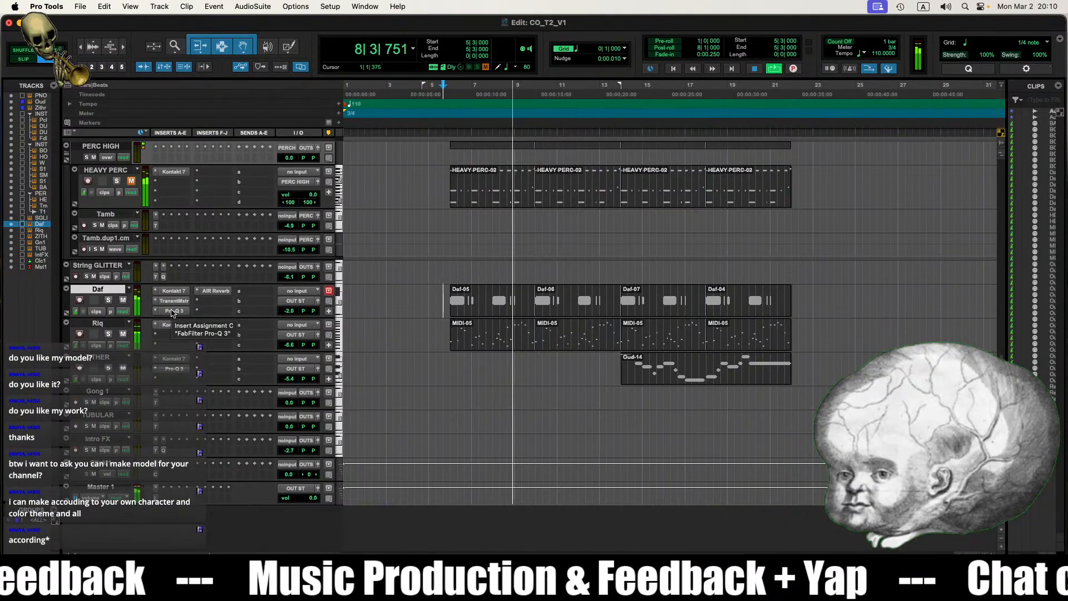
Step: Check the Daf track's reverb settings during playback, close the reverb window and stop playback
{"action": "left_click", "coordinate": [207, 293]}
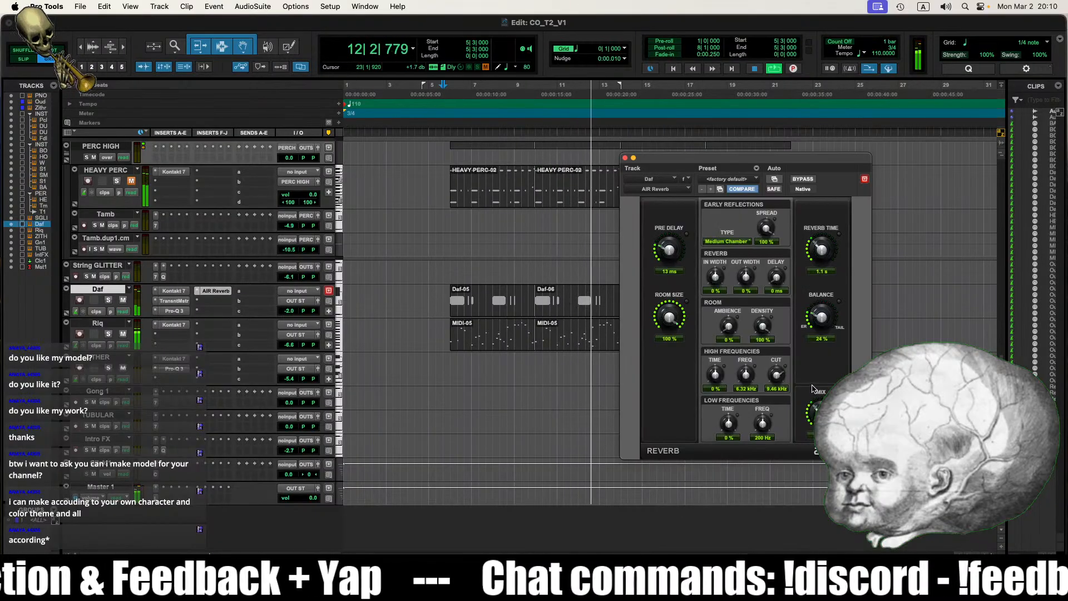
{"action": "left_click", "coordinate": [625, 158]}
{"action": "key", "text": "space"}
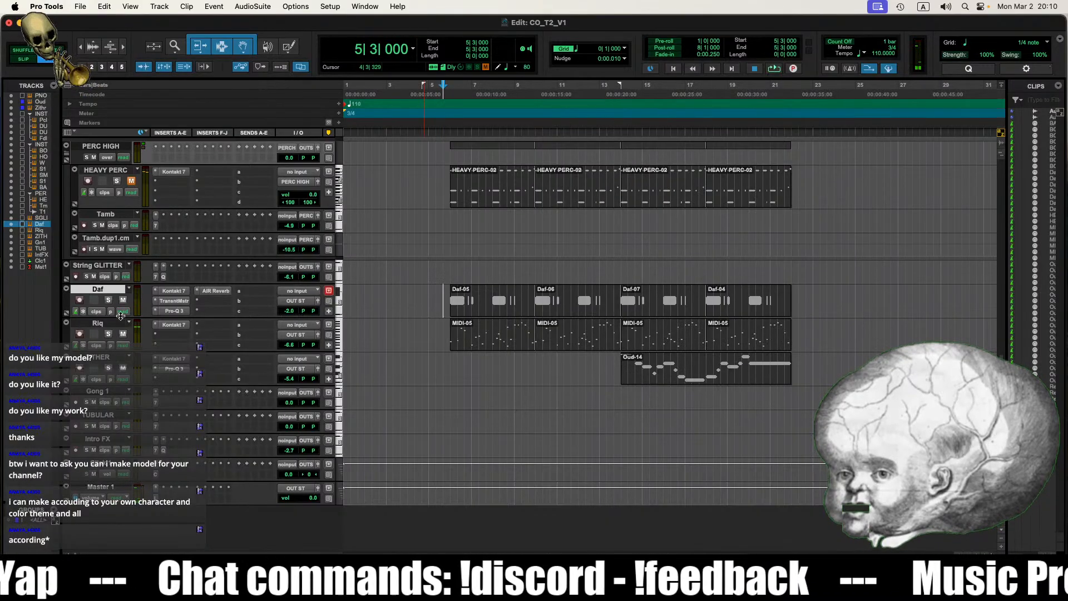
Step: Lower the Daf track's volume to -5.3 dB and play the arrangement from 5|3|000
{"action": "left_click_drag", "start_coordinate": [289, 310], "coordinate": [288, 317]}
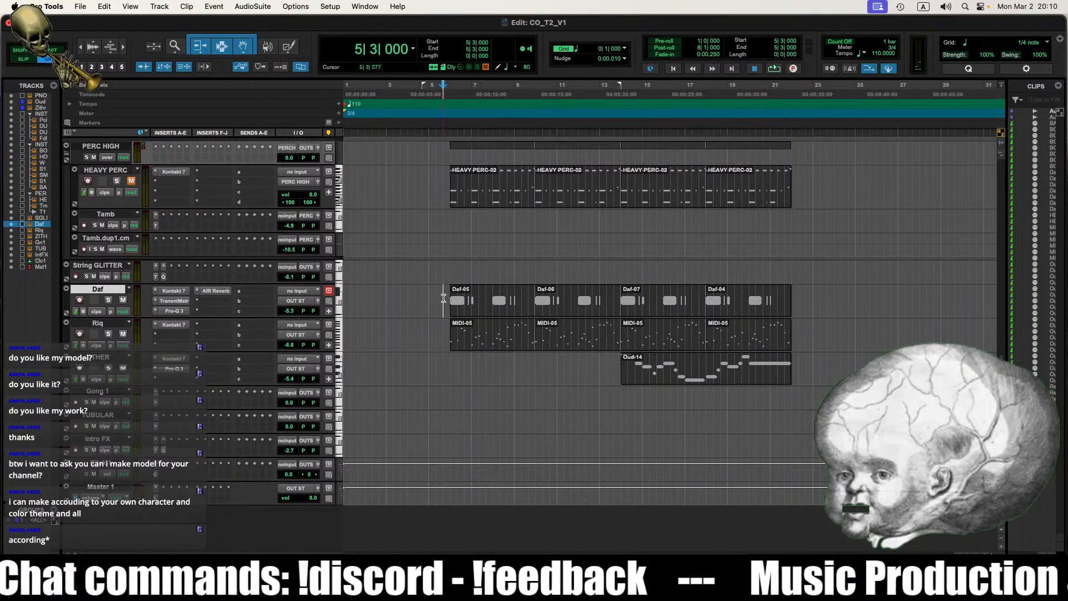
{"action": "key", "text": "t"}
{"action": "key", "text": "space"}
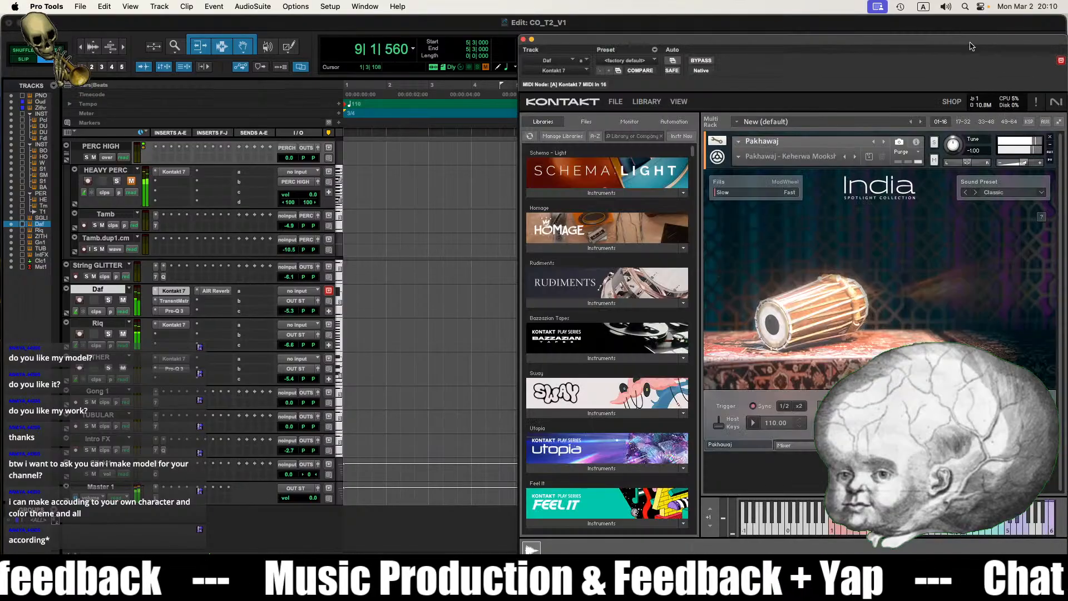
Step: Check the Daf's Pakhawaj instrument in Kontakt, close its window and set the Daf volume to -2.6 dB
{"action": "left_click_drag", "start_coordinate": [971, 46], "coordinate": [806, 58]}
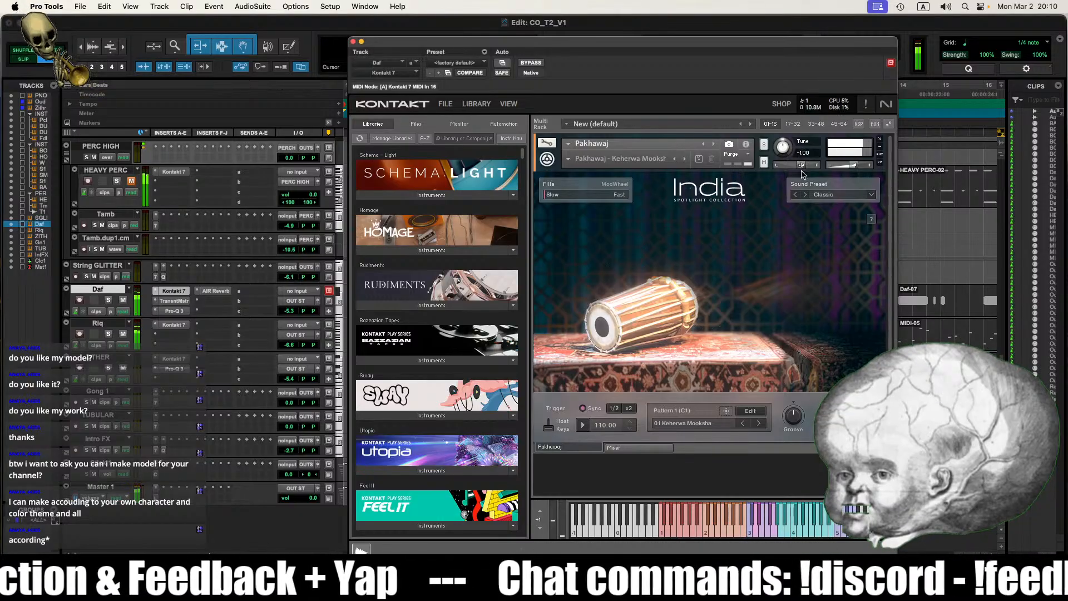
{"action": "mouse_move", "coordinate": [802, 166]}
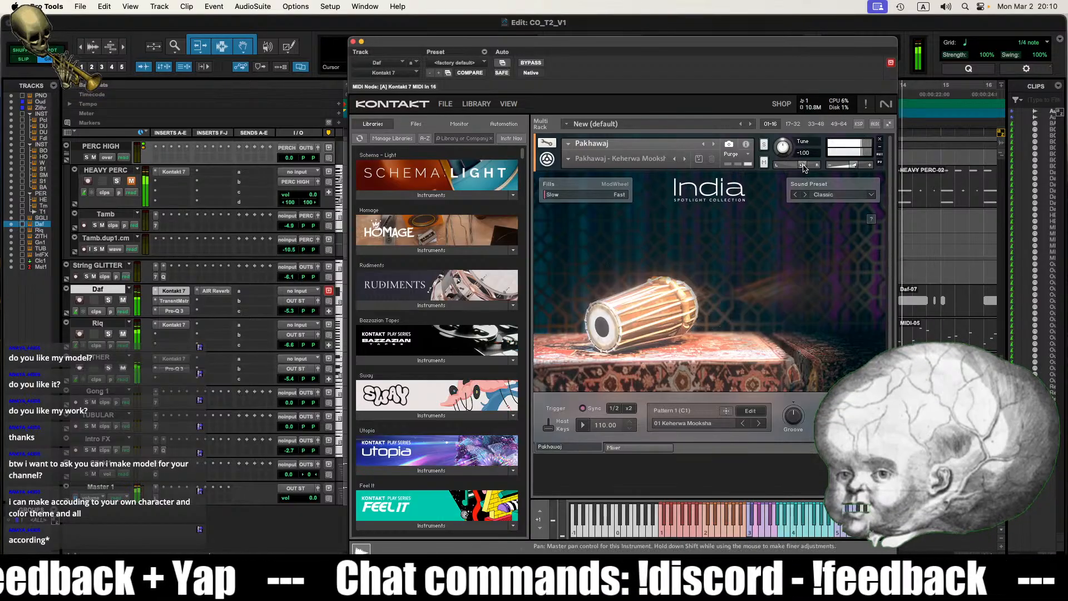
{"action": "left_click", "coordinate": [174, 291]}
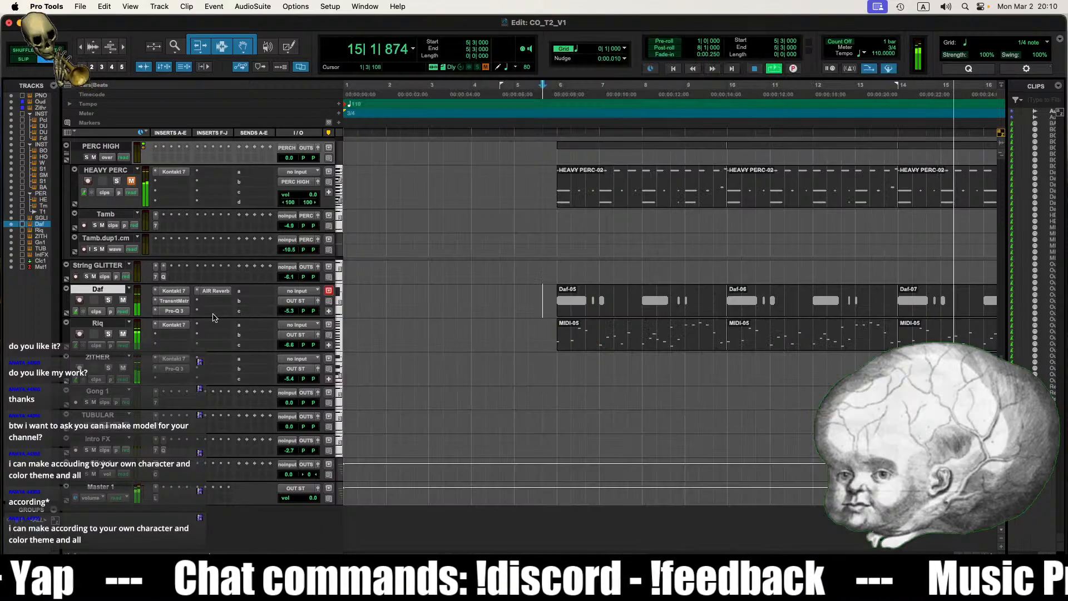
{"action": "left_click_drag", "start_coordinate": [290, 313], "coordinate": [292, 309]}
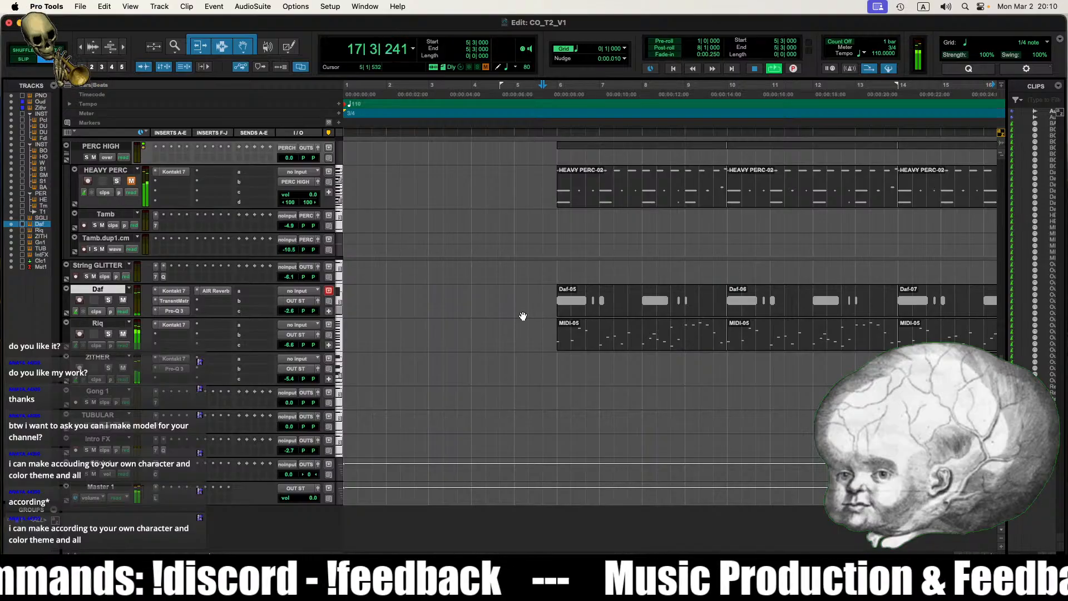
{"action": "key", "text": "super+bracketleft"}
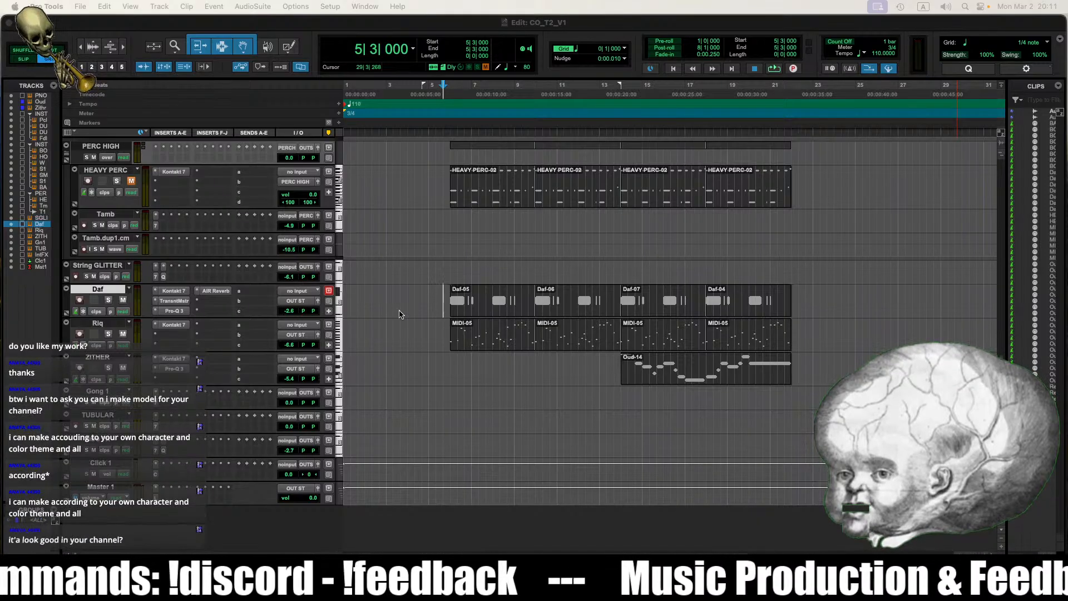
Step: Select the Daf-05 clip and play the arrangement from 6|1|000 to judge the Daf's level
{"action": "left_click", "coordinate": [442, 309]}
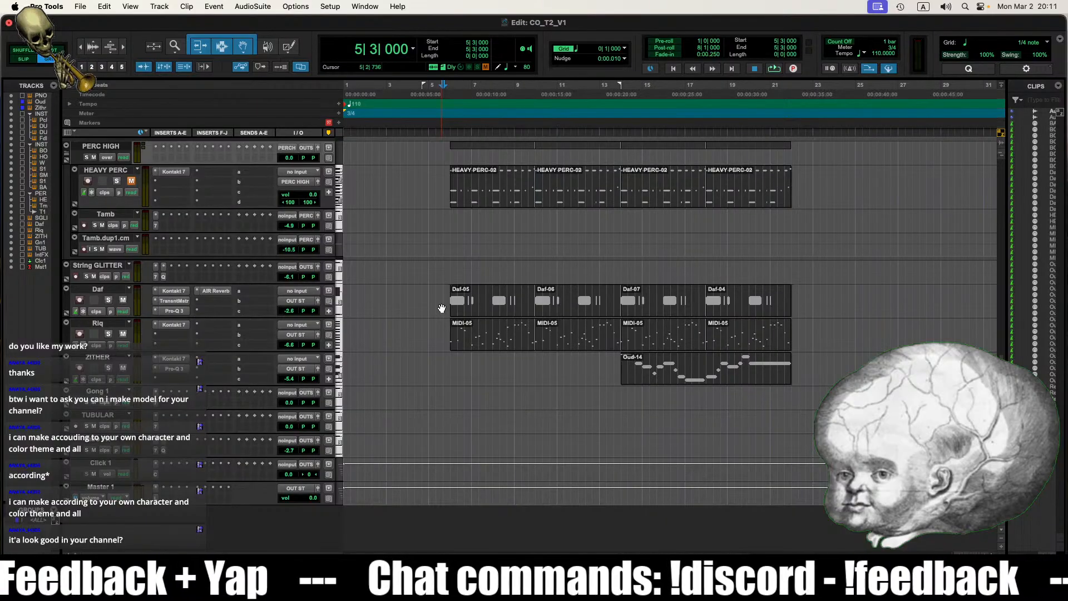
{"action": "left_click", "coordinate": [440, 298]}
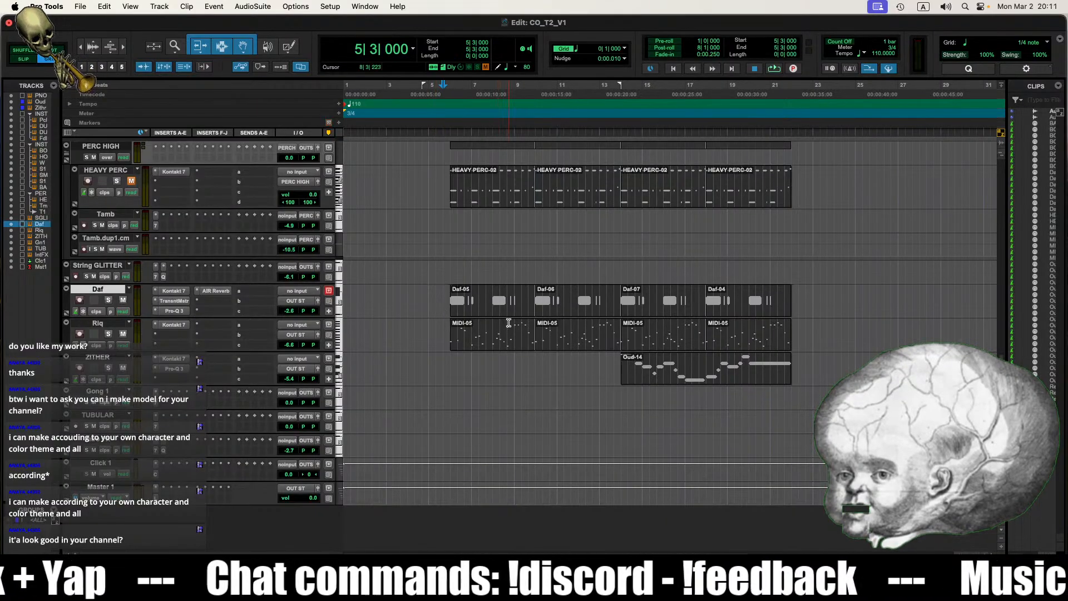
{"action": "key", "text": "r"}
{"action": "key", "text": "t"}
{"action": "key", "text": "t"}
{"action": "left_click", "coordinate": [607, 310]}
{"action": "key", "text": "space"}
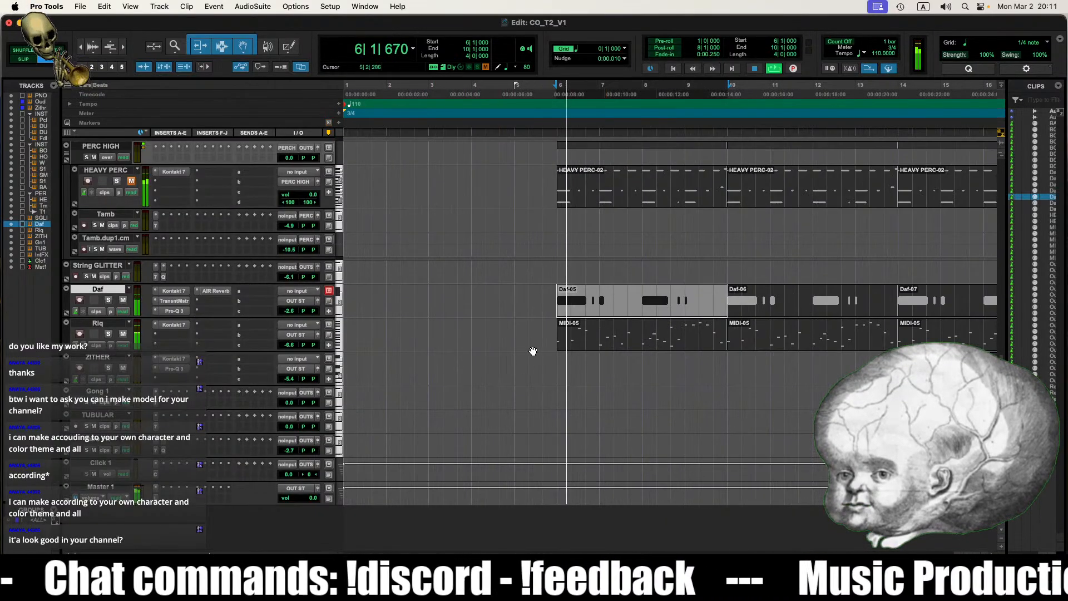
{"action": "left_click", "coordinate": [553, 310]}
{"action": "key", "text": "space"}
{"action": "key", "text": "space"}
{"action": "key", "text": "r"}
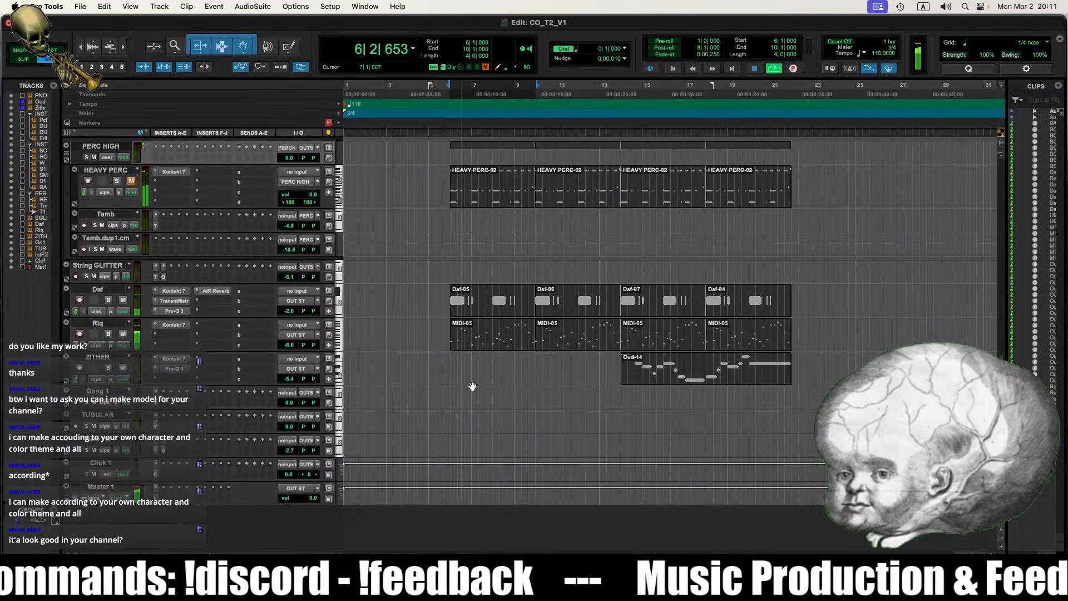
Step: In the Daf's Pro-Q 3, boost the band near 74 Hz, set the neighbouring cut to 108 Hz and -6.02 dB, and close the EQ
{"action": "key", "text": "ctrl+alt+super+w"}
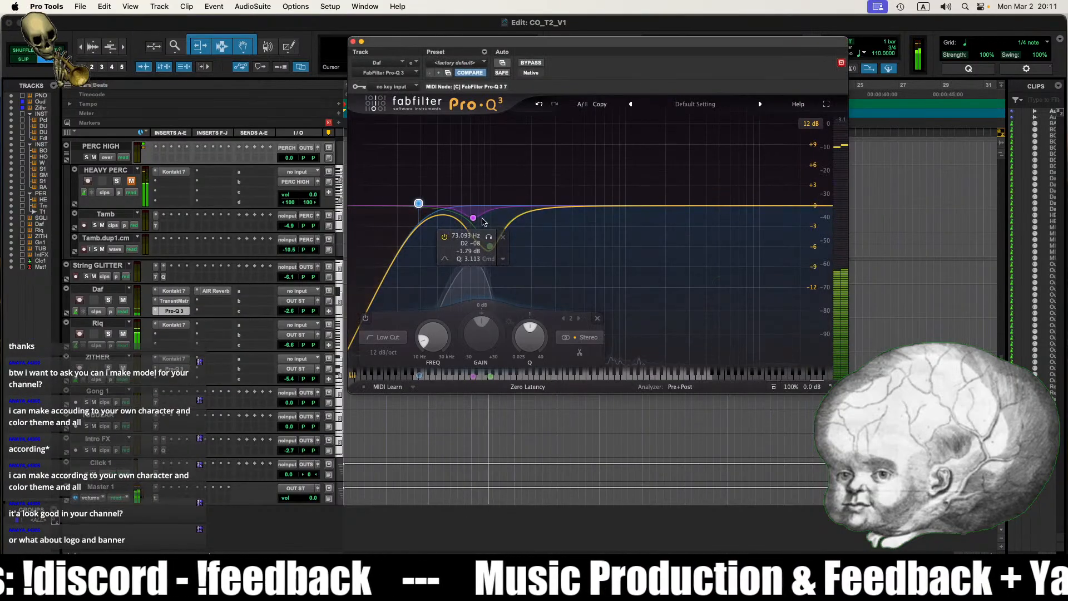
{"action": "left_click_drag", "start_coordinate": [474, 218], "coordinate": [477, 188]}
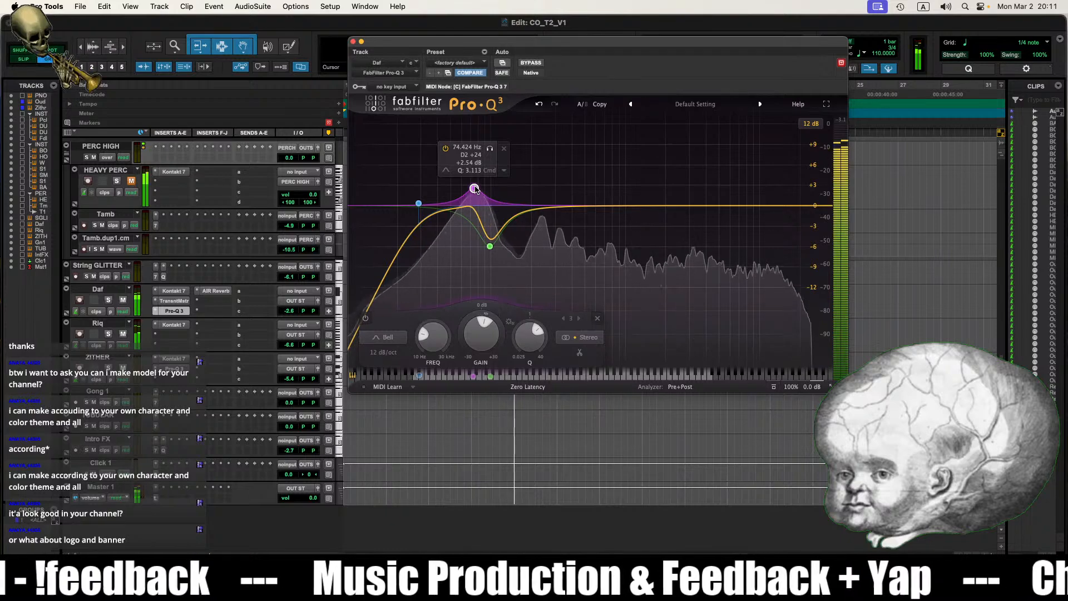
{"action": "left_click_drag", "start_coordinate": [477, 188], "coordinate": [476, 194]}
{"action": "left_click_drag", "start_coordinate": [489, 245], "coordinate": [496, 246]}
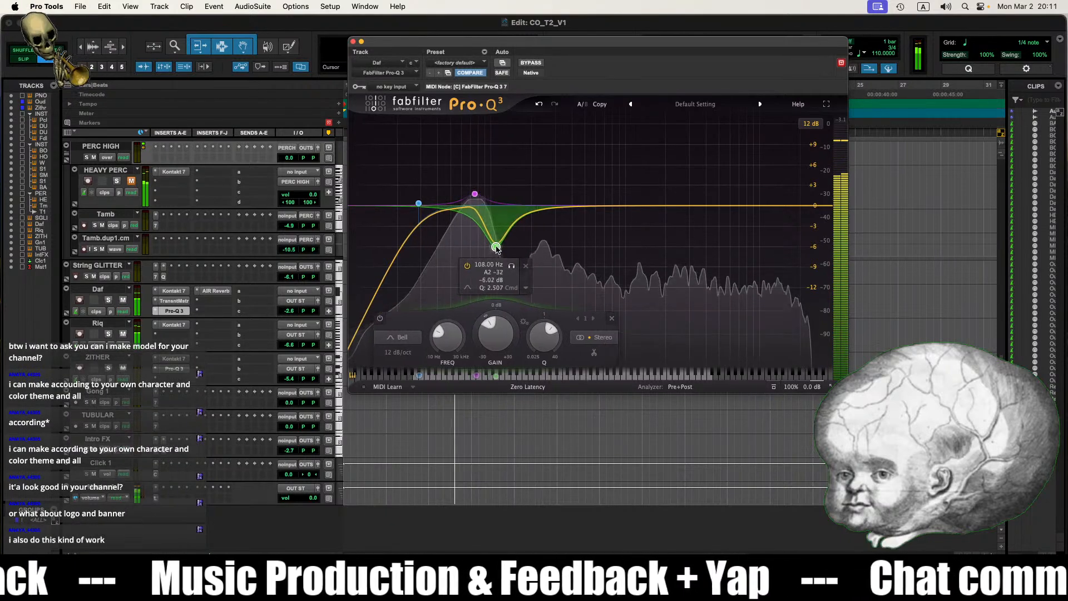
{"action": "left_click_drag", "start_coordinate": [474, 194], "coordinate": [476, 191]}
{"action": "left_click", "coordinate": [352, 42]}
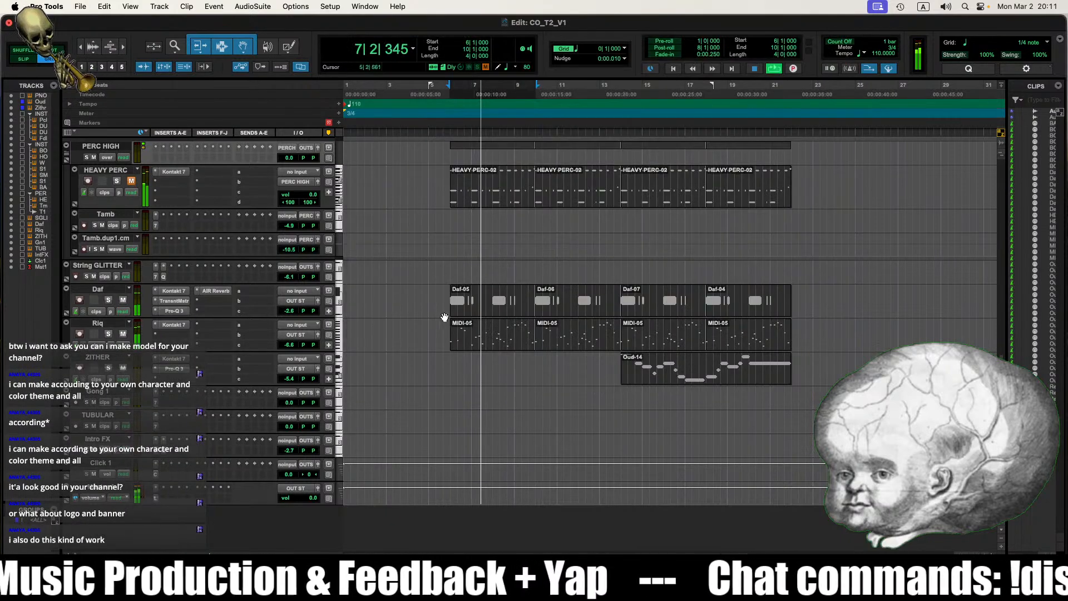
Step: Play the arrangement from 5|3|000 to judge the adjusted Daf EQ, move the start point to 5|2|000 and stop playback
{"action": "left_click", "coordinate": [444, 300]}
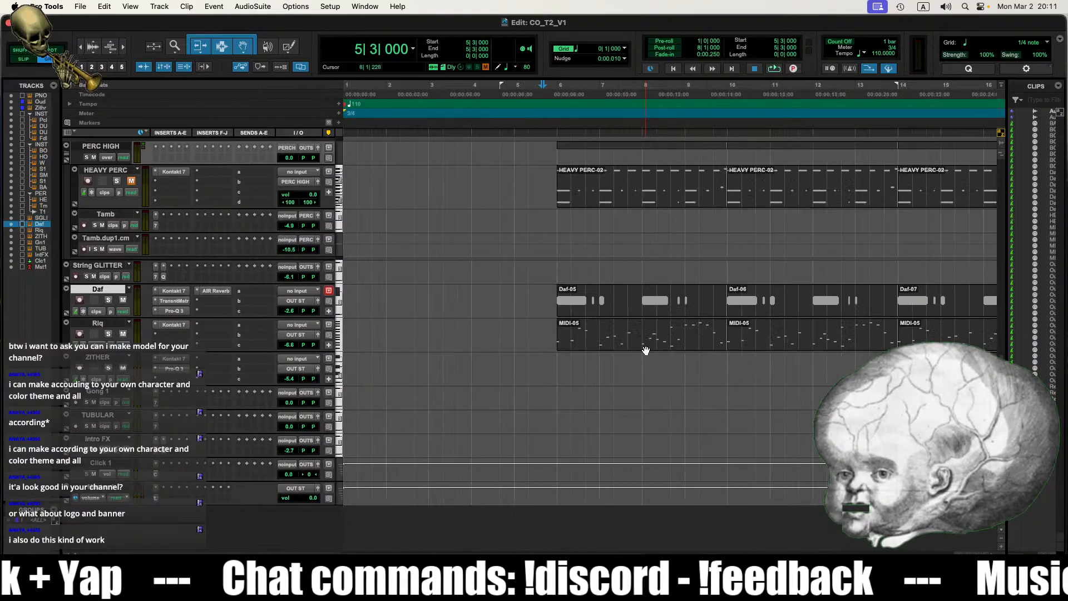
{"action": "key", "text": "space"}
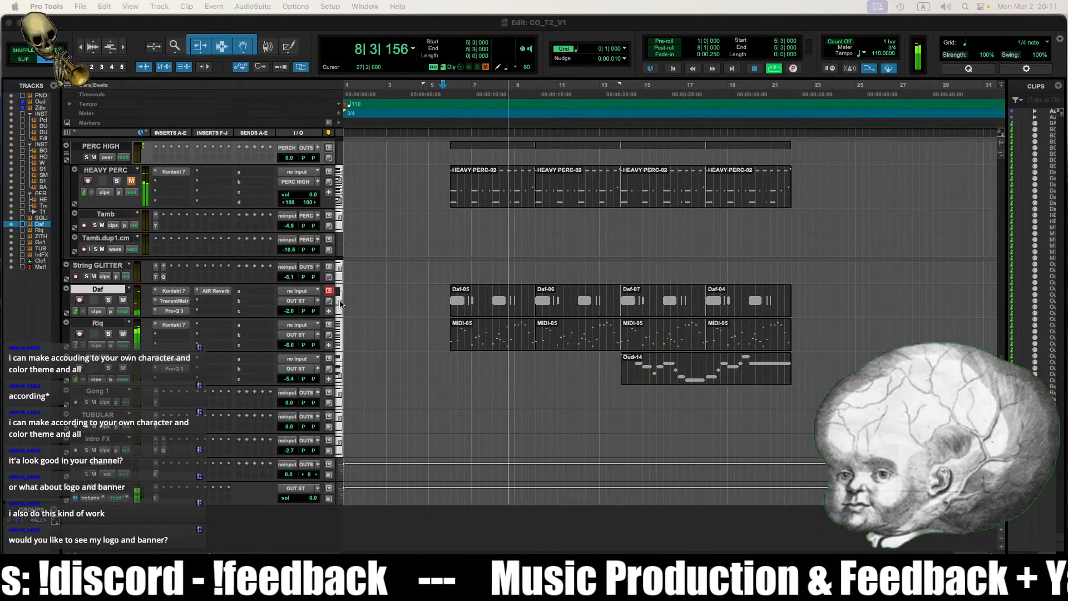
{"action": "left_click", "coordinate": [438, 296]}
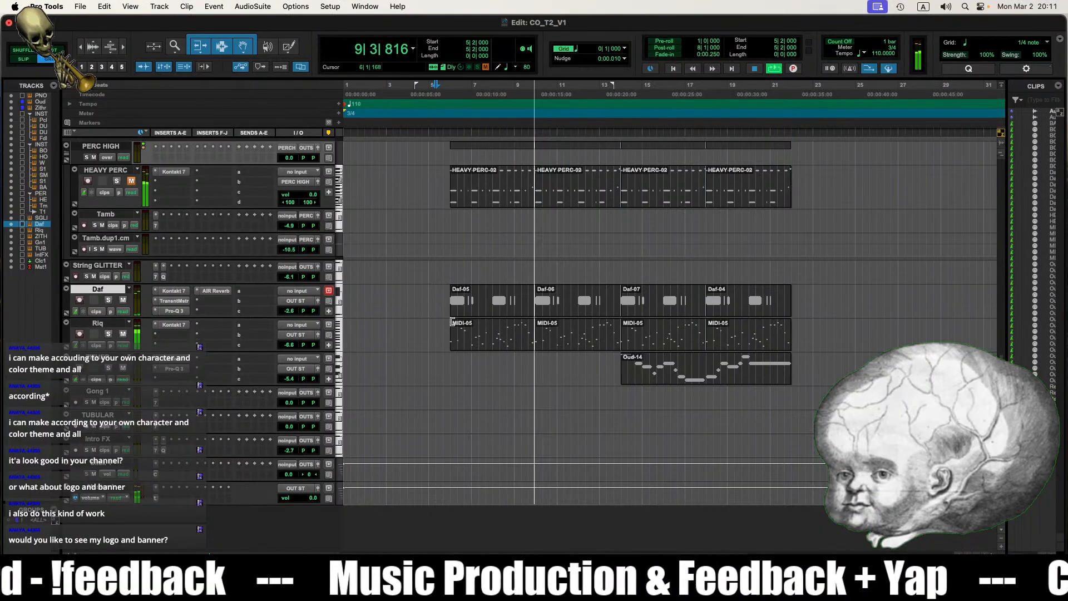
{"action": "scroll", "coordinate": [453, 384], "scroll_direction": "up", "scroll_amount": 5}
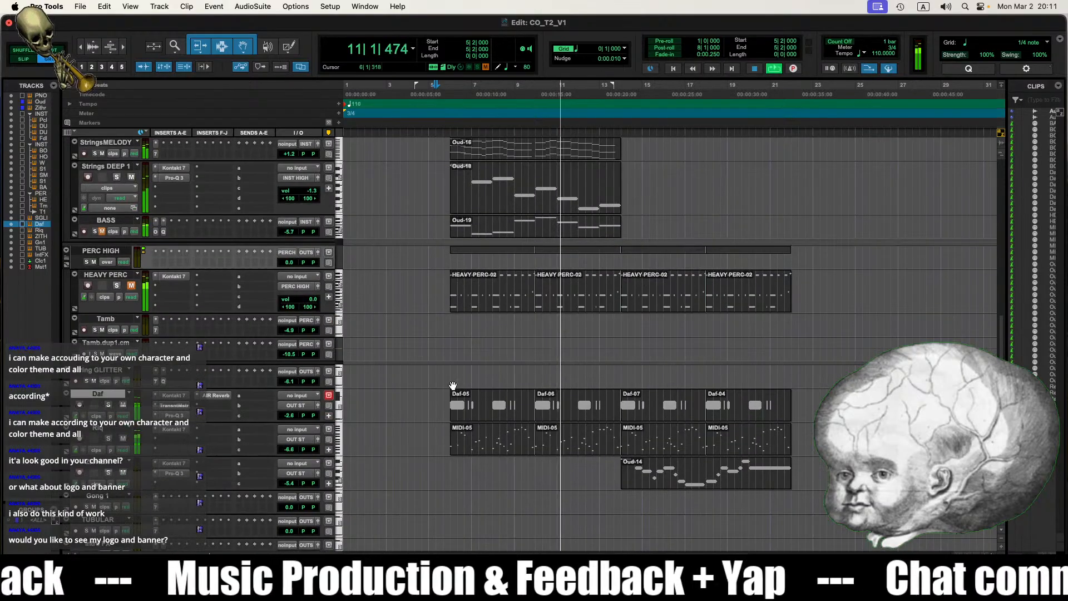
{"action": "scroll", "coordinate": [452, 381], "scroll_direction": "down", "scroll_amount": 5}
{"action": "left_click", "coordinate": [438, 296]}
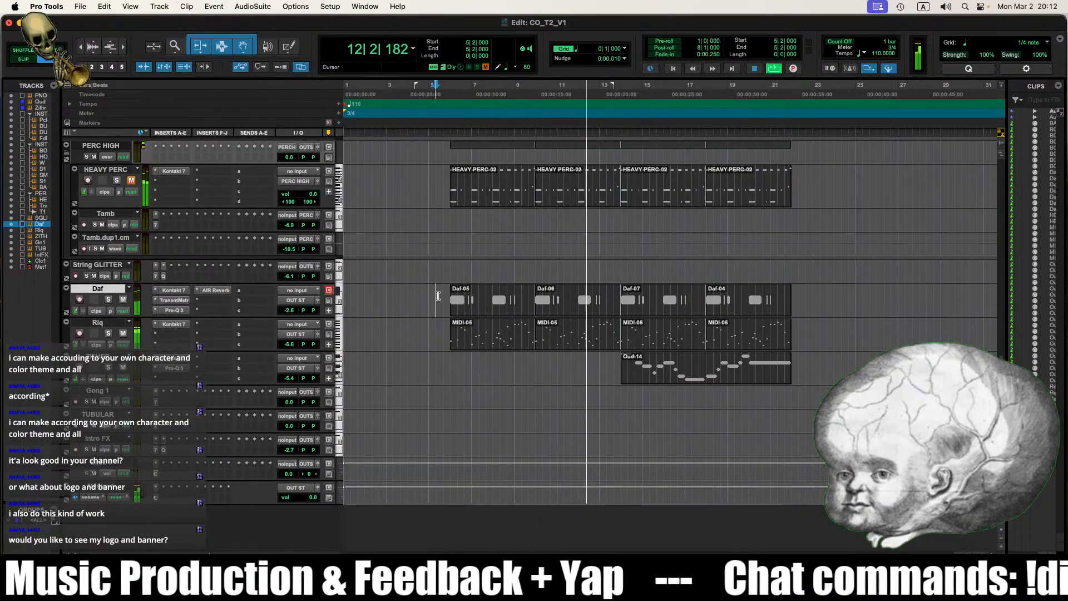
{"action": "key", "text": "space"}
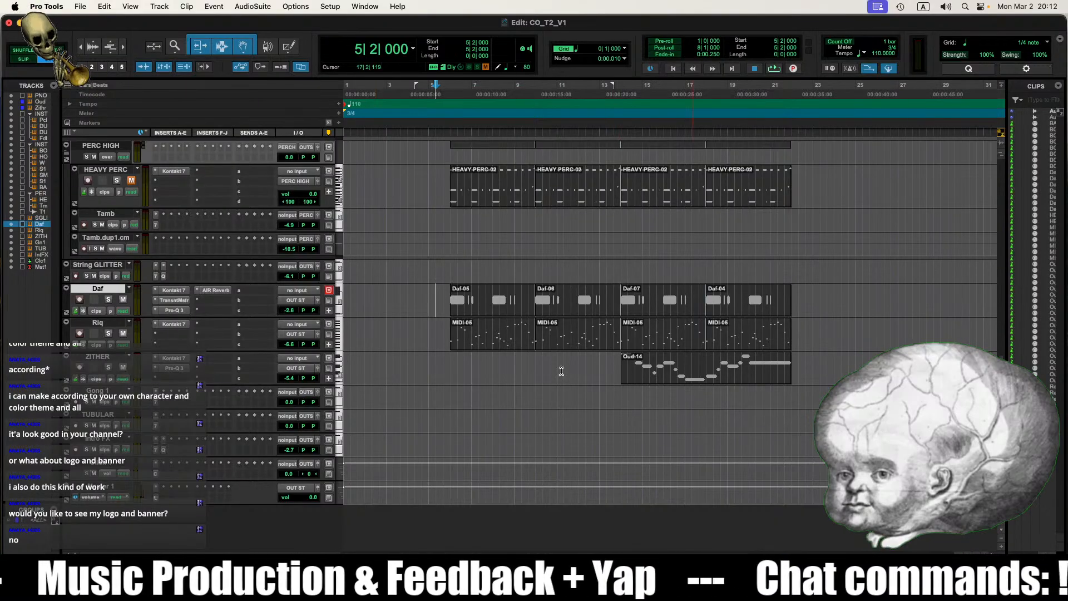
Step: Audition the arrangement from the Daf-05 clip and from the Daf-07 clip, and place the edit cursor at 23|3|000
{"action": "left_click", "coordinate": [471, 315]}
{"action": "key", "text": "space"}
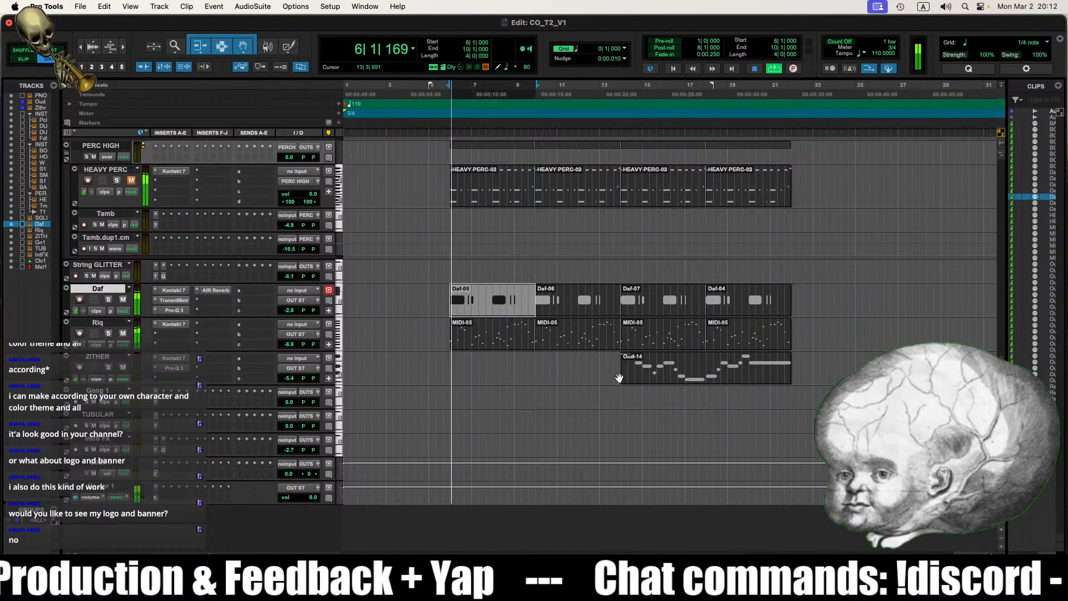
{"action": "left_click", "coordinate": [640, 310]}
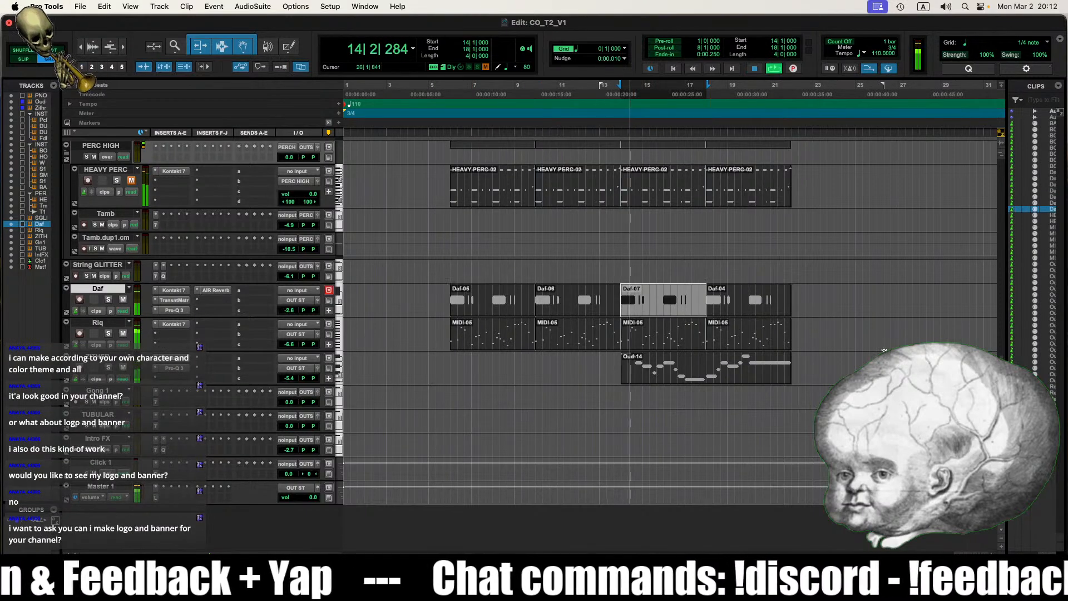
{"action": "key", "text": "space"}
{"action": "left_click", "coordinate": [827, 296]}
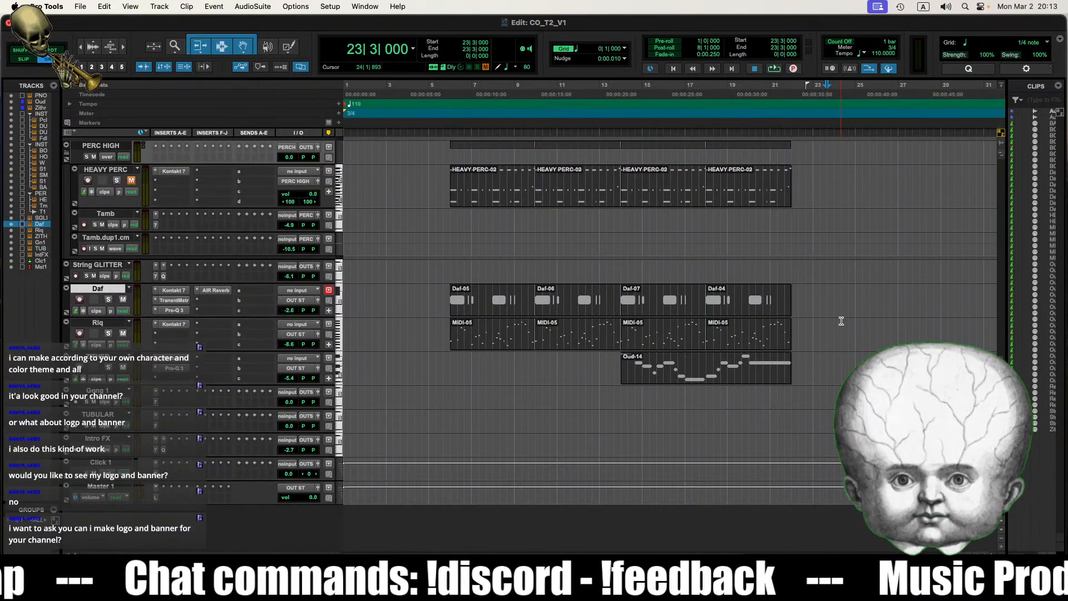
Step: Replay the arrangement from bar 6, set the start point to 9|3|000, and play from 13|1|000
{"action": "left_click", "coordinate": [493, 312]}
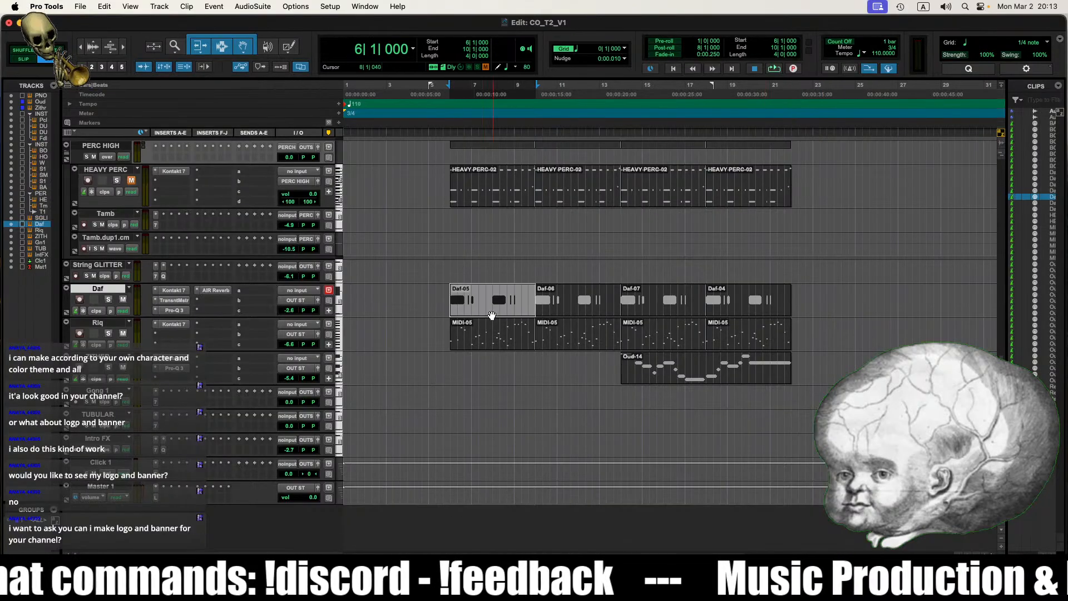
{"action": "key", "text": "space"}
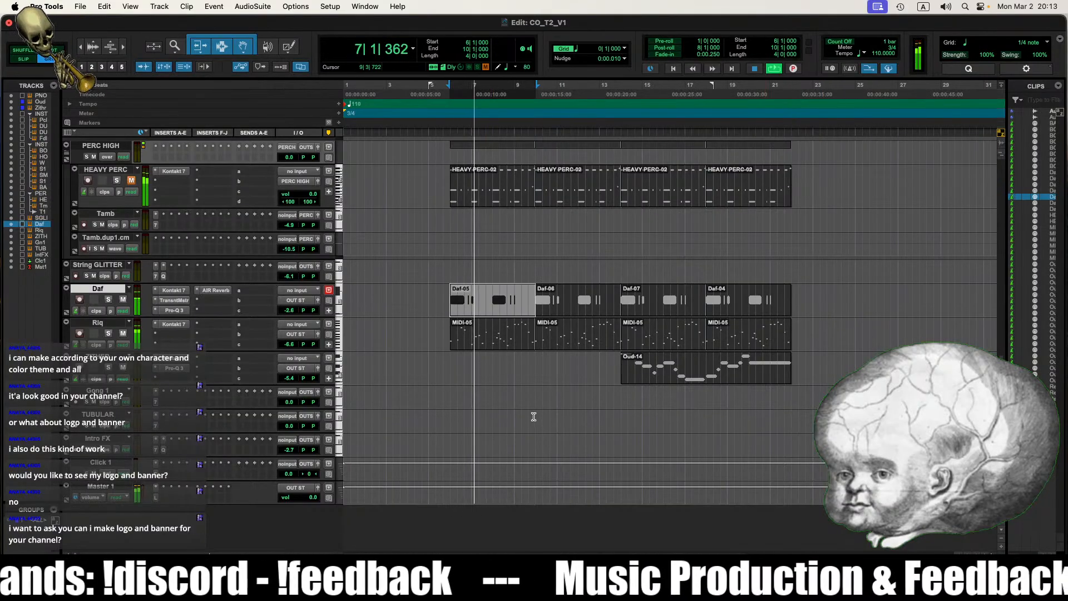
{"action": "left_click", "coordinate": [534, 414]}
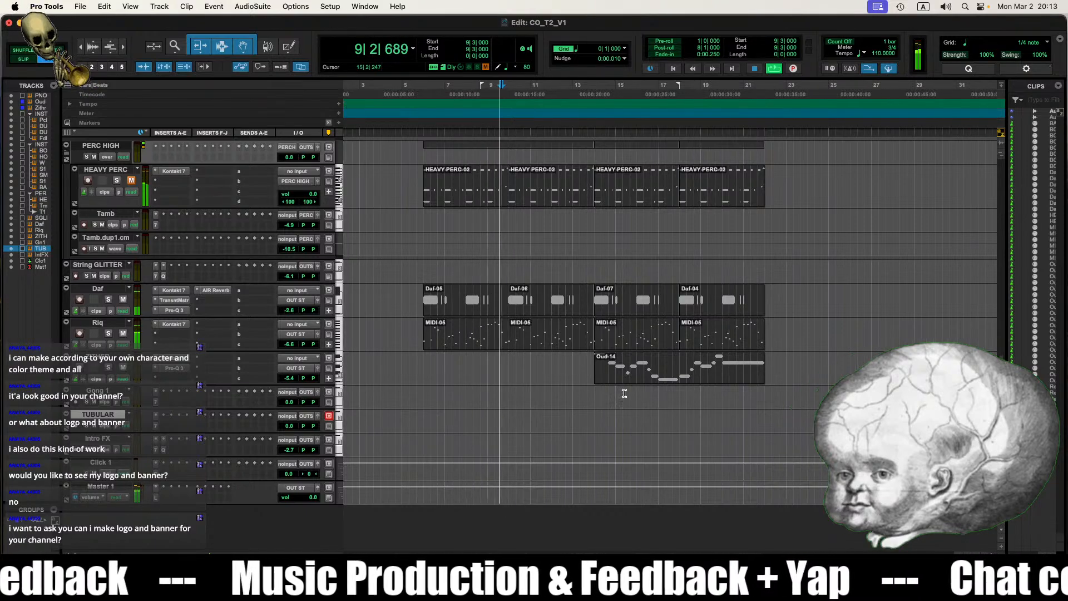
{"action": "key", "text": "space"}
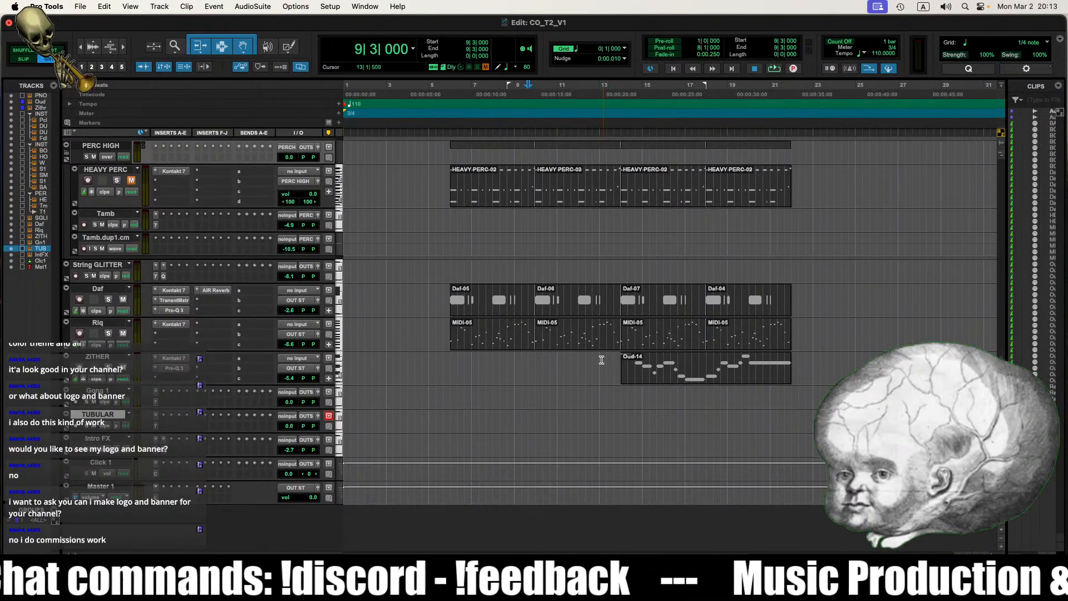
{"action": "left_click", "coordinate": [602, 360]}
{"action": "key", "text": "space"}
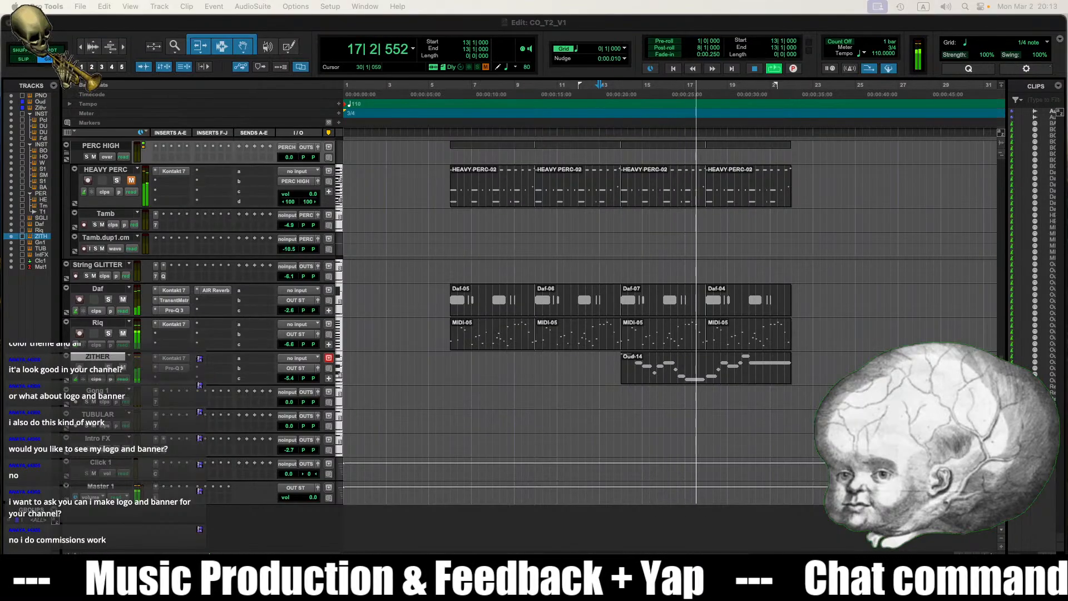
Step: Look over the string, duduk, zither and oud tracks during playback and place the edit cursor at 27|1|000 on the Fiddle track
{"action": "scroll", "coordinate": [532, 294], "scroll_direction": "up", "scroll_amount": 8}
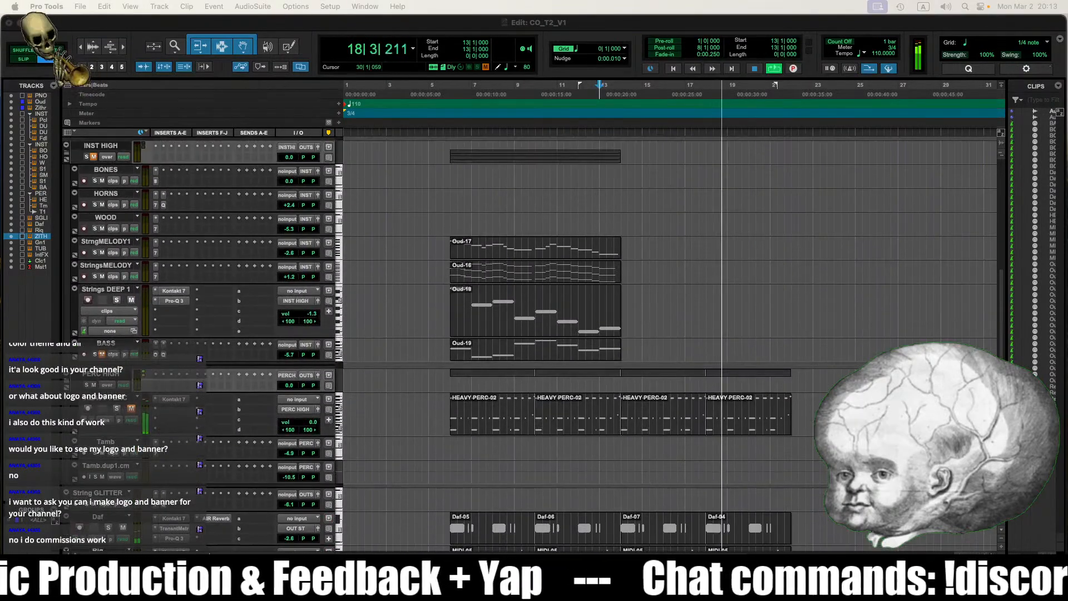
{"action": "scroll", "coordinate": [670, 343], "scroll_direction": "right", "scroll_amount": 2}
{"action": "key", "text": "r"}
{"action": "scroll", "coordinate": [670, 344], "scroll_direction": "up", "scroll_amount": 3}
{"action": "scroll", "coordinate": [670, 344], "scroll_direction": "down", "scroll_amount": 2}
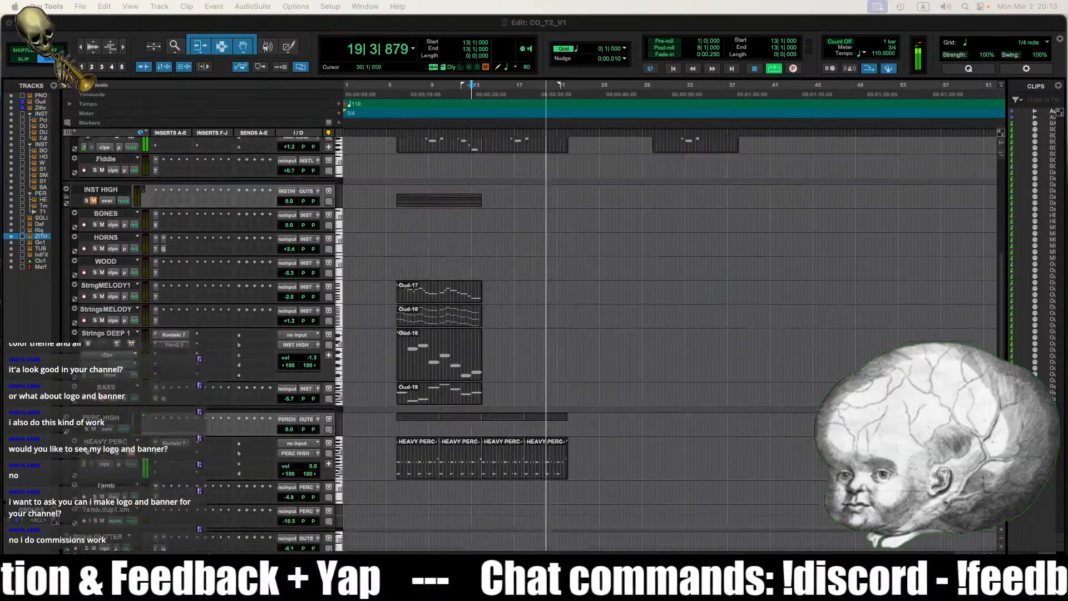
{"action": "scroll", "coordinate": [620, 385], "scroll_direction": "up", "scroll_amount": 9}
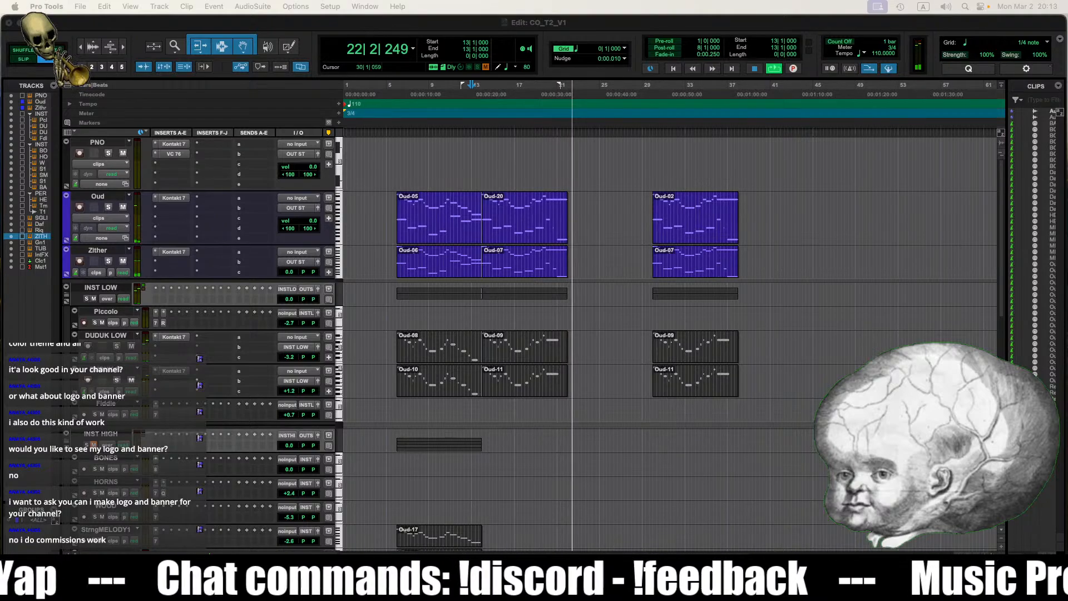
{"action": "left_click", "coordinate": [624, 402]}
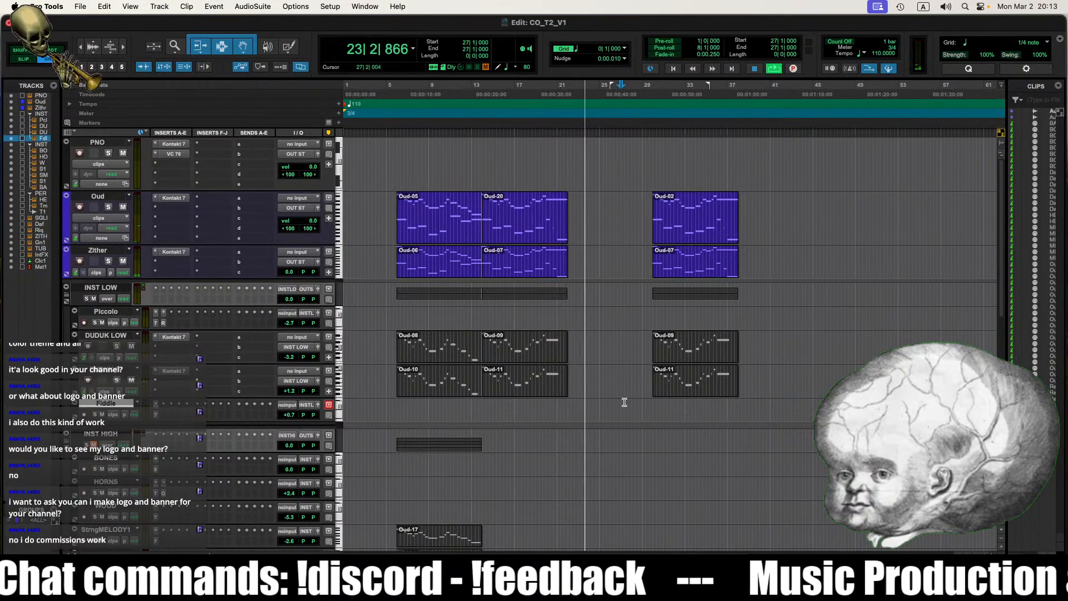
Step: Play the arrangement from 5|2|000 on the Daf track, zoomed in on the percussion clips, and stop shortly after bar 6
{"action": "scroll", "coordinate": [609, 410], "scroll_direction": "down", "scroll_amount": 15}
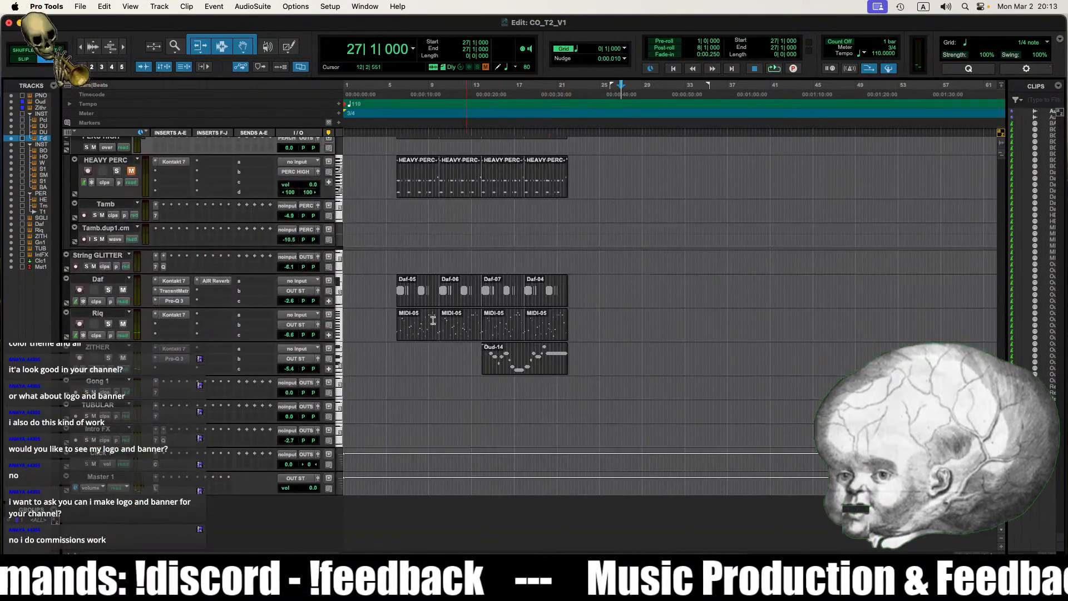
{"action": "left_click", "coordinate": [392, 289]}
{"action": "key", "text": "space"}
{"action": "key", "text": "t"}
{"action": "key", "text": "t"}
{"action": "scroll", "coordinate": [707, 361], "scroll_direction": "right", "scroll_amount": 5}
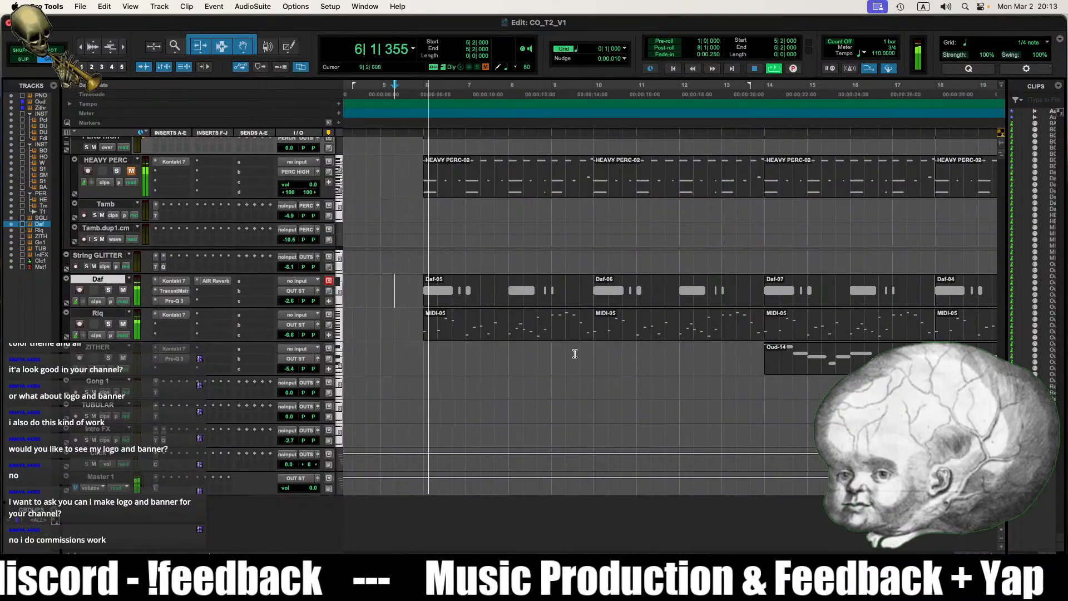
{"action": "key", "text": "space"}
Step: Delete the third and fourth MIDI-05 clips on the Riq track, covering bars 14 to 22
{"action": "left_click", "coordinate": [469, 336]}
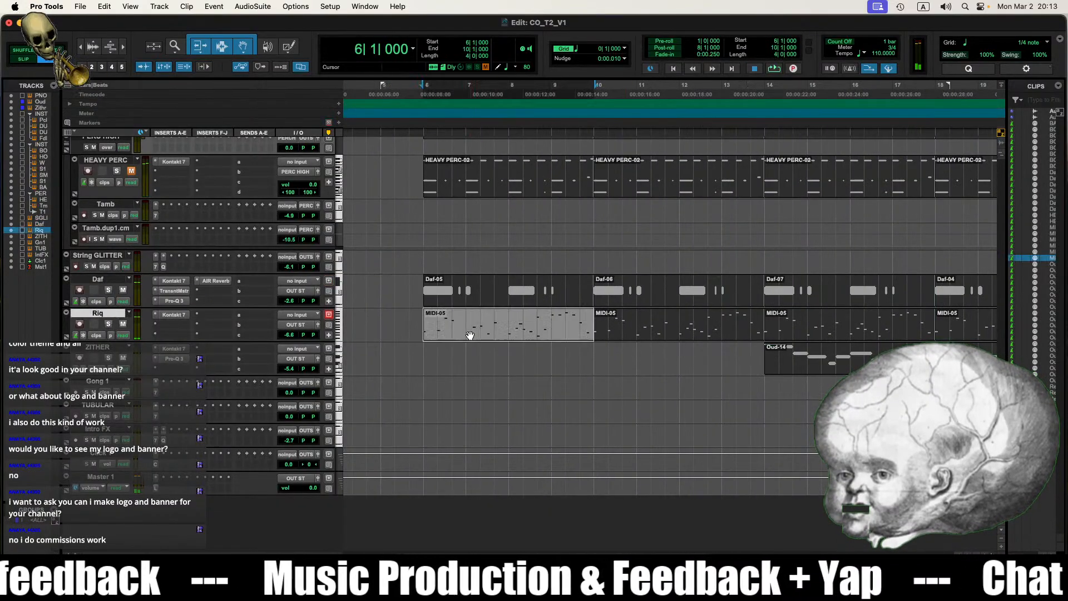
{"action": "key", "text": "r"}
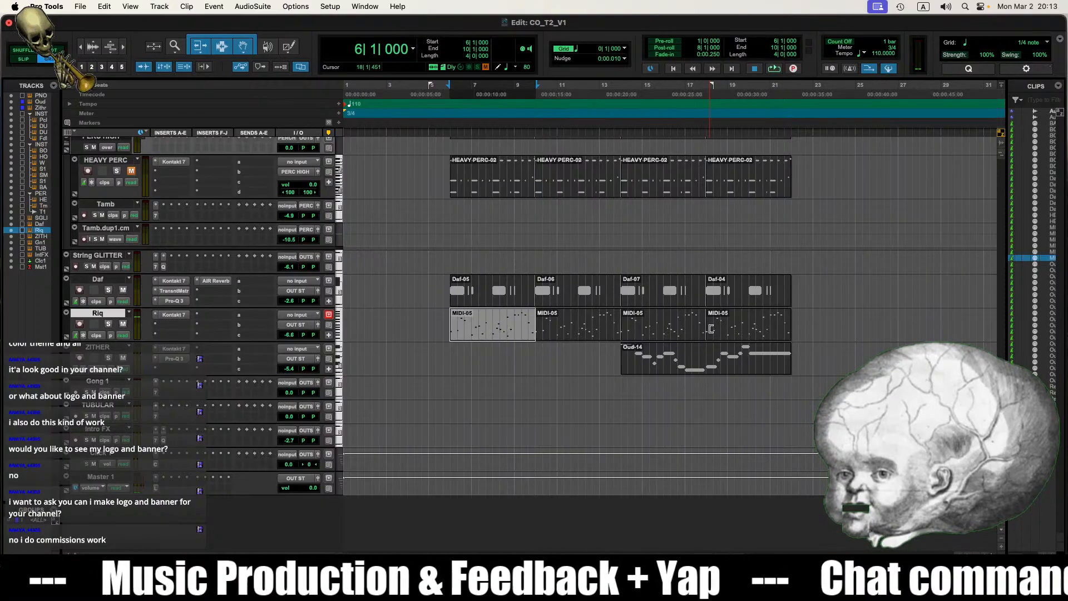
{"action": "left_click", "coordinate": [548, 334]}
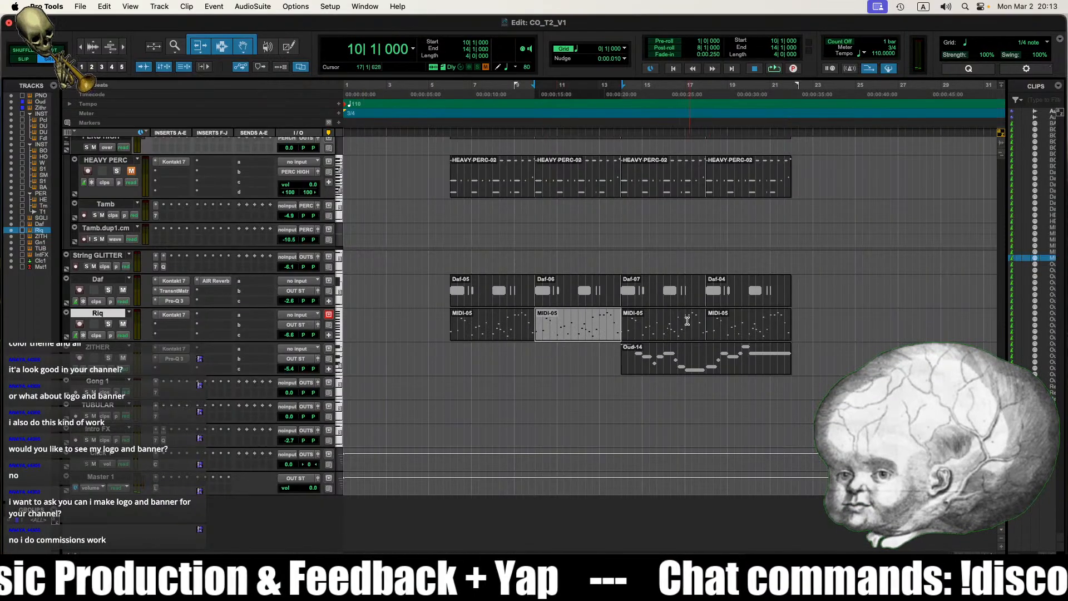
{"action": "left_click", "coordinate": [676, 334]}
{"action": "left_click", "coordinate": [736, 328]}
{"action": "left_click", "coordinate": [649, 333]}
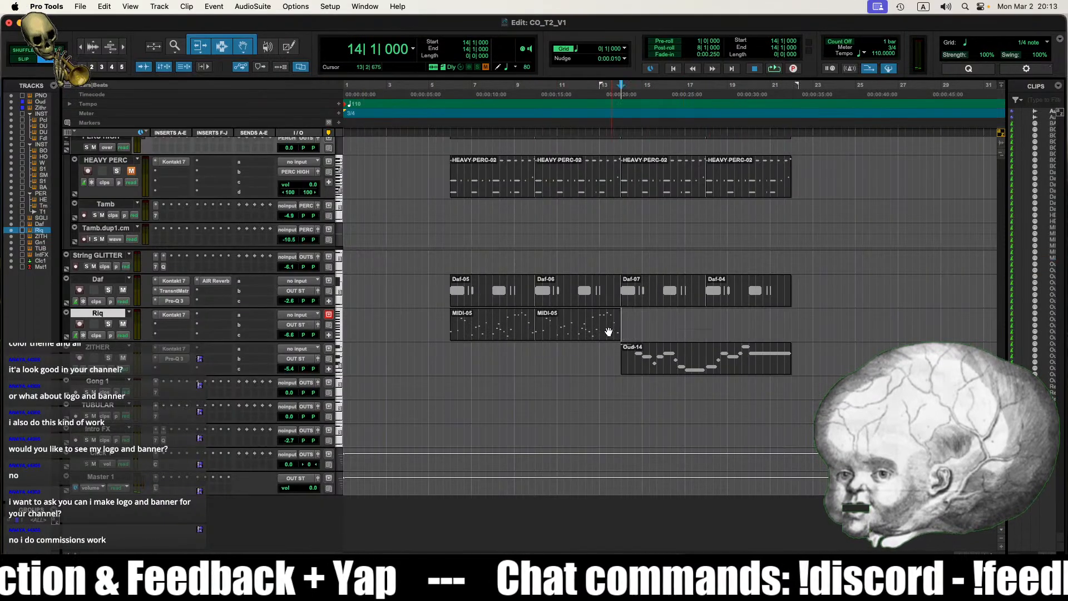
Step: Move the second Riq clip from bar 10 to 22|1|000 and place the edit cursor at 6|1|000
{"action": "left_click", "coordinate": [570, 338]}
{"action": "left_click_drag", "start_coordinate": [553, 340], "coordinate": [831, 343]}
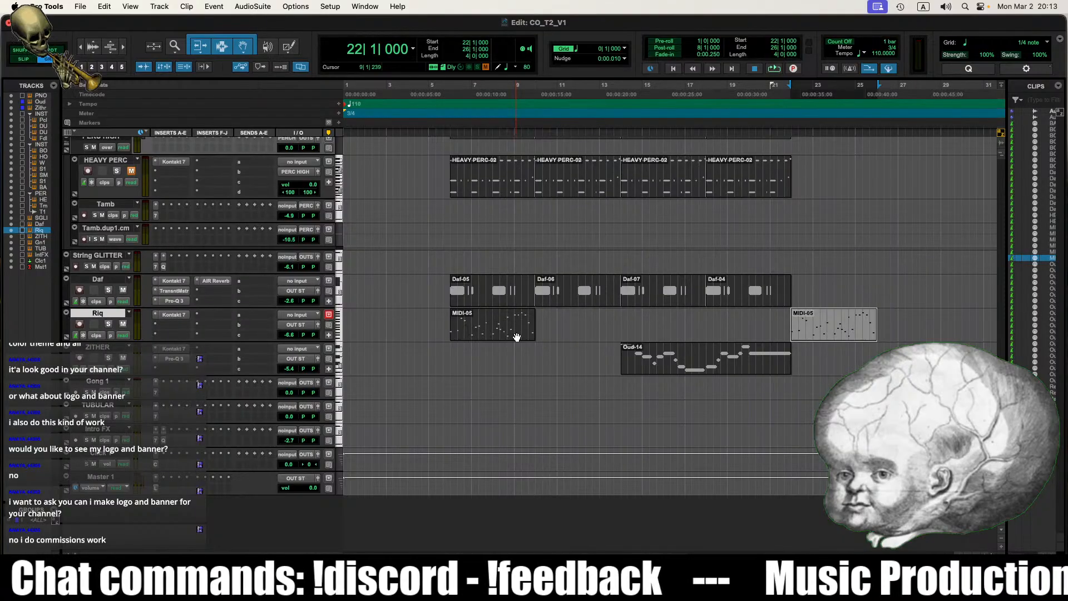
{"action": "left_click", "coordinate": [445, 318]}
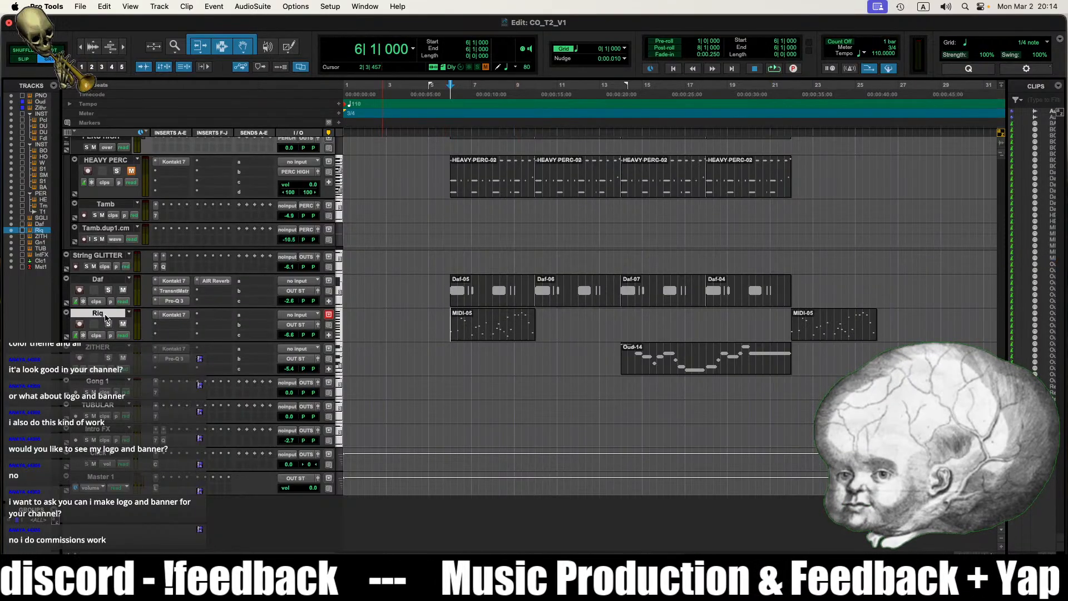
Step: Create one new stereo instrument track in ticks below the Riq track
{"action": "key", "text": "super+shift+n"}
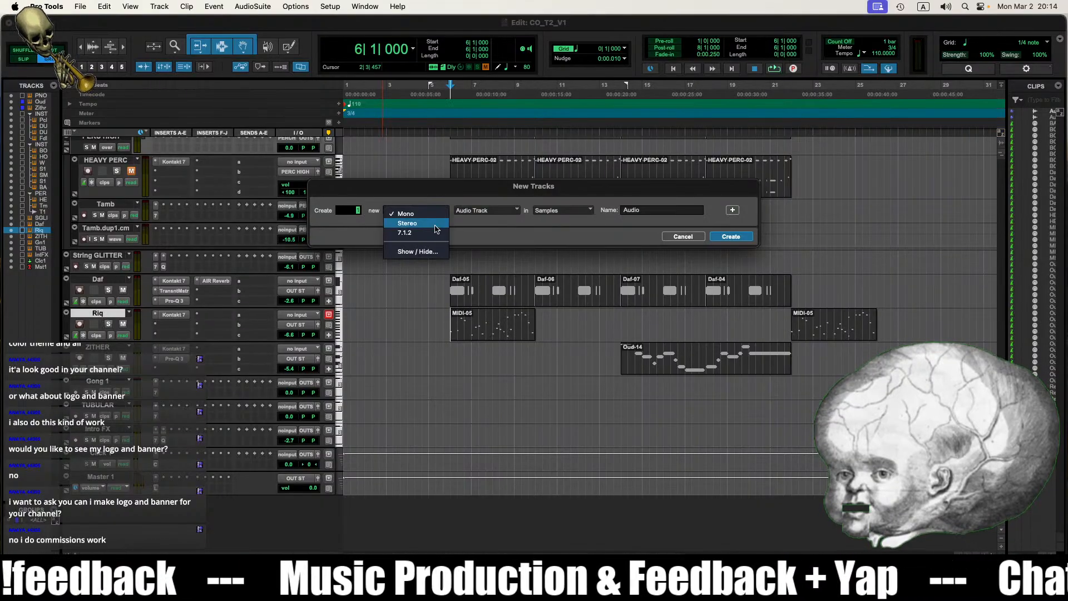
{"action": "left_click", "coordinate": [562, 210]}
{"action": "left_click", "coordinate": [557, 208]}
{"action": "left_click", "coordinate": [487, 210]}
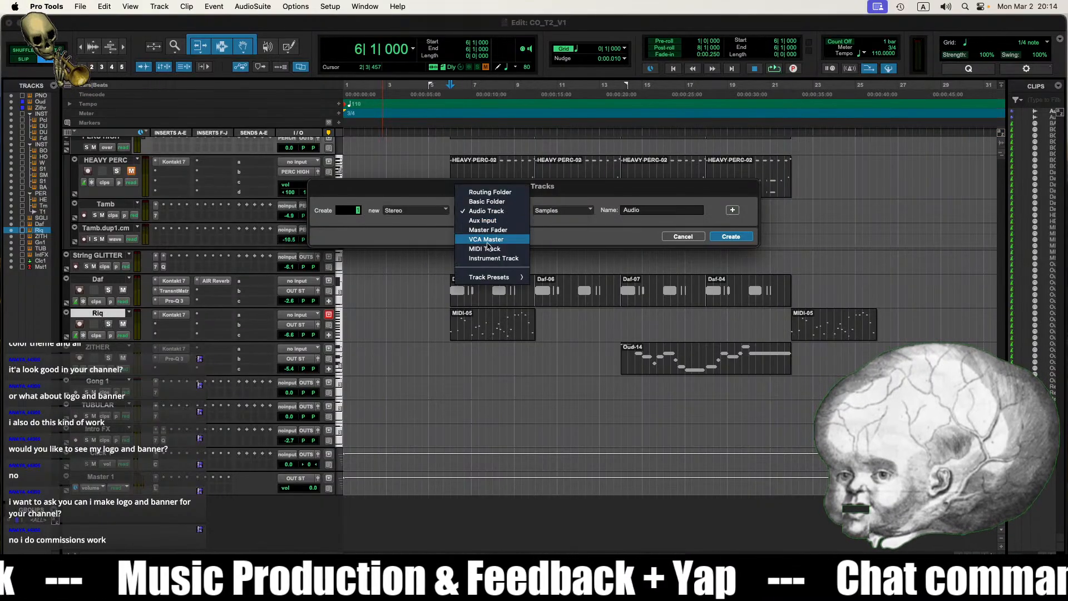
{"action": "left_click", "coordinate": [500, 258]}
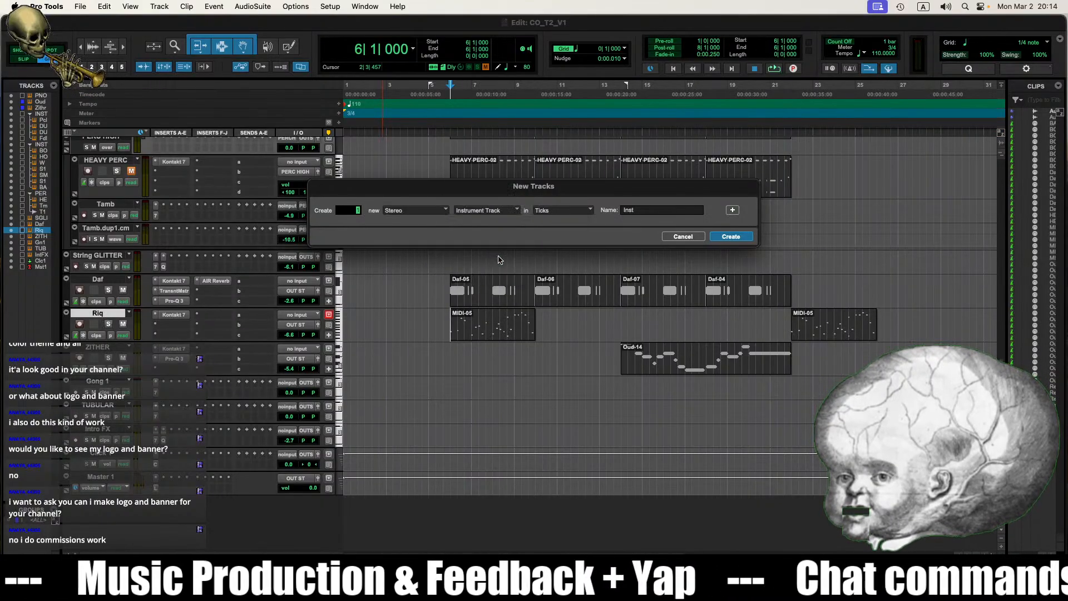
{"action": "left_click", "coordinate": [731, 237]}
Step: Cut the Riq clip at 22|1|000 and place the edit cursor at 6|1|000 on the Inst 1 track
{"action": "left_click", "coordinate": [501, 333]}
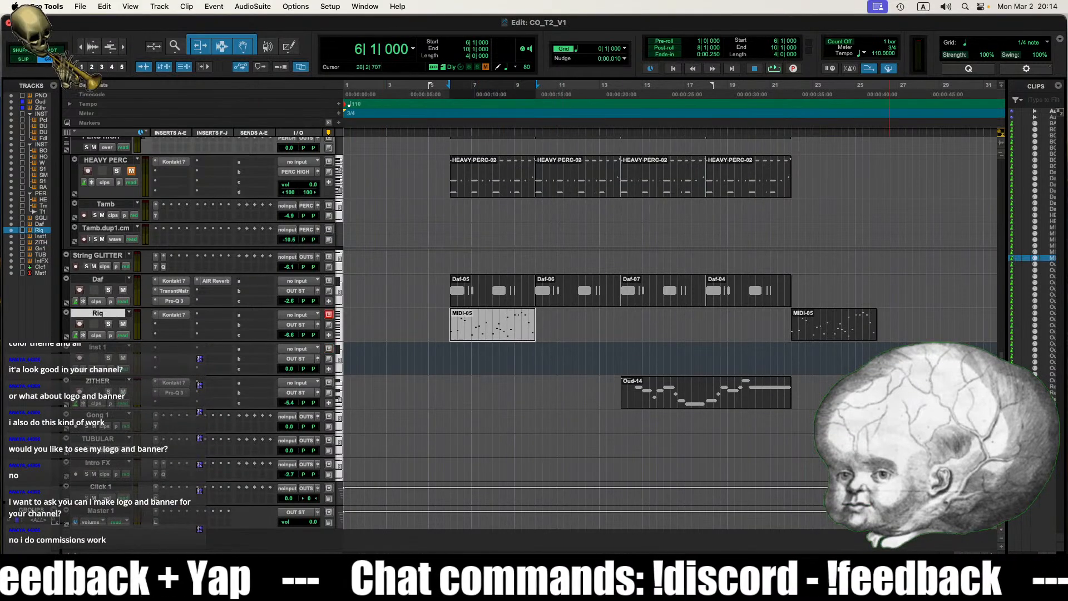
{"action": "left_click", "coordinate": [839, 329]}
{"action": "key", "text": "super+x"}
{"action": "left_click", "coordinate": [448, 351]}
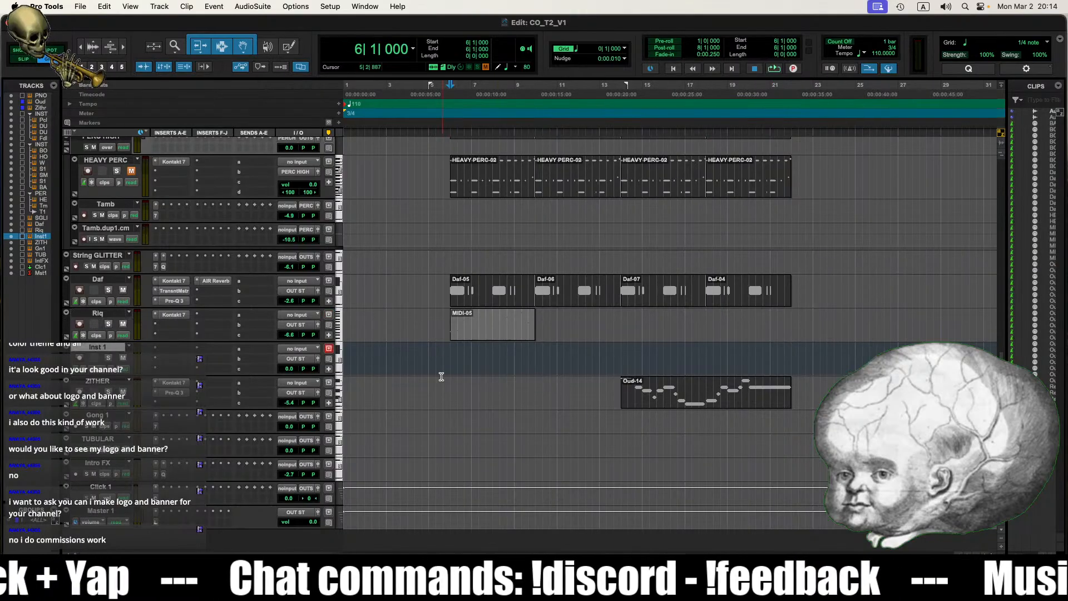
Step: Insert Kontakt 7 (stereo) as the instrument in the first insert slot of the Inst 1 track
{"action": "left_click", "coordinate": [159, 349]}
{"action": "mouse_move", "coordinate": [210, 350]}
{"action": "mouse_move", "coordinate": [307, 363]}
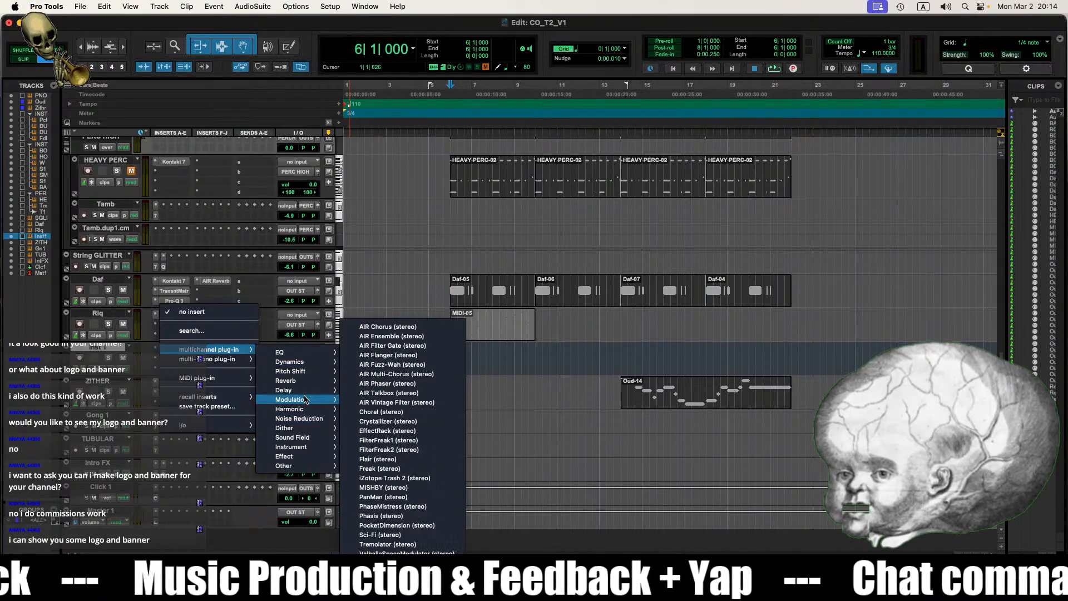
{"action": "mouse_move", "coordinate": [301, 447]}
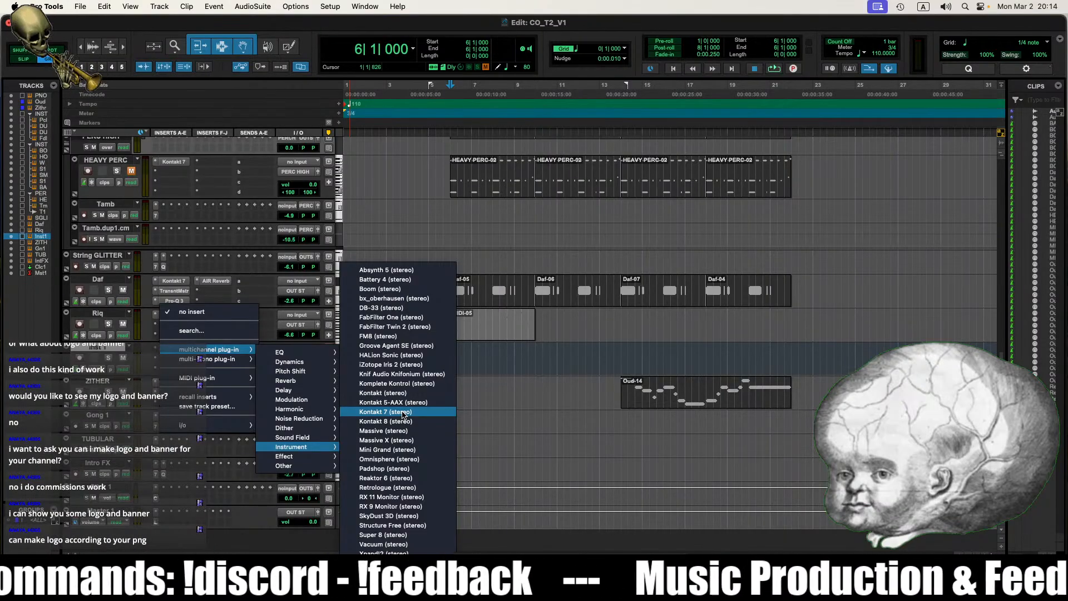
{"action": "left_click", "coordinate": [403, 415]}
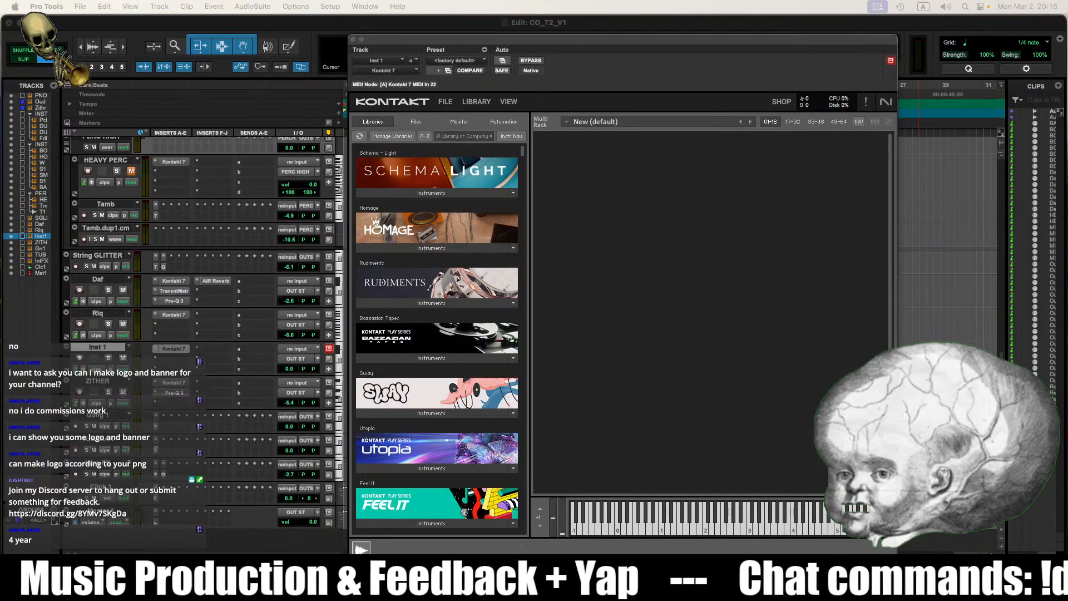
Step: Look through the Kontakt library list for an instrument for the Inst 1 track
{"action": "scroll", "coordinate": [455, 326], "scroll_direction": "down", "scroll_amount": 15}
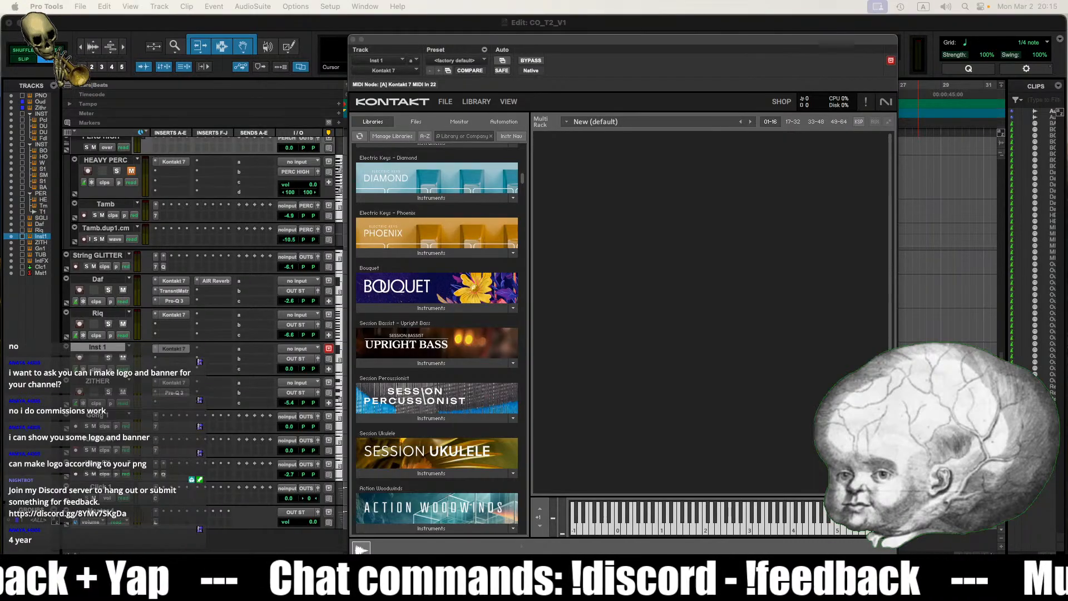
{"action": "left_click", "coordinate": [596, 320]}
{"action": "scroll", "coordinate": [413, 325], "scroll_direction": "down", "scroll_amount": 5}
{"action": "scroll", "coordinate": [412, 325], "scroll_direction": "down", "scroll_amount": 15}
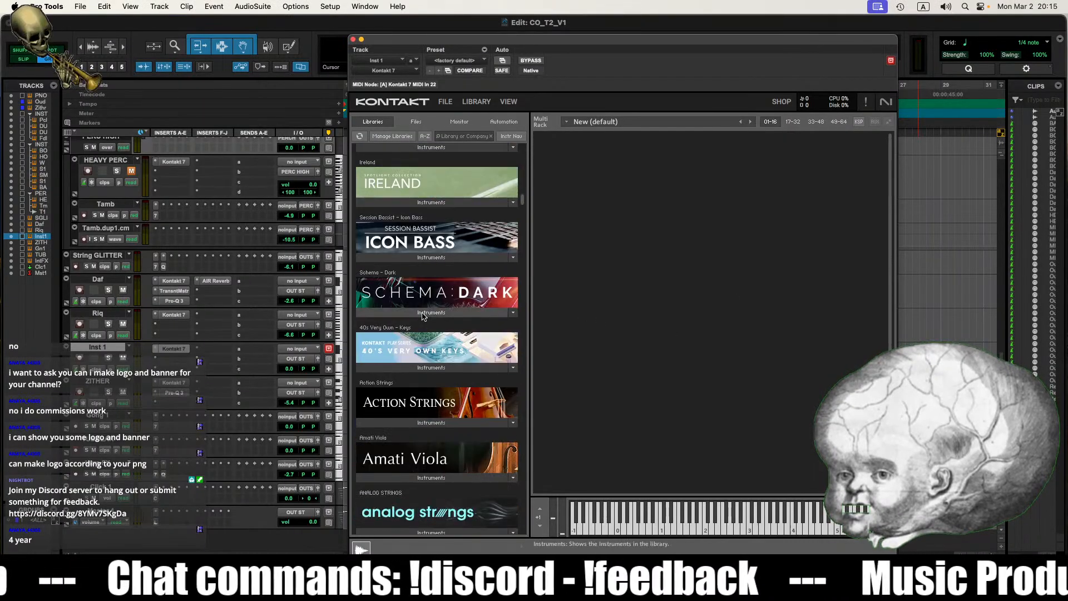
{"action": "scroll", "coordinate": [419, 312], "scroll_direction": "up", "scroll_amount": 5}
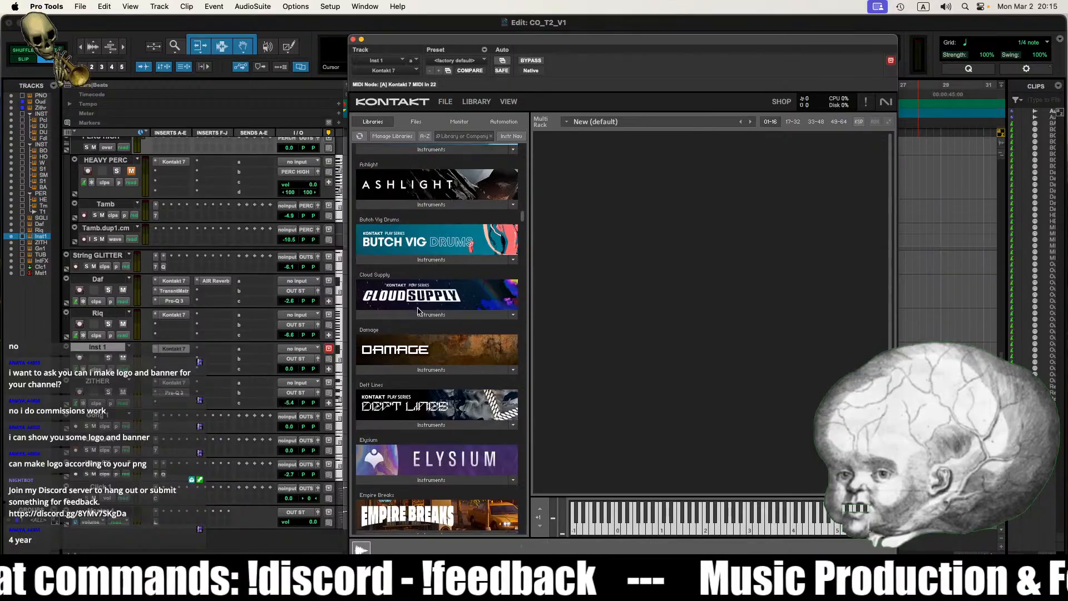
{"action": "scroll", "coordinate": [419, 312], "scroll_direction": "down", "scroll_amount": 18}
{"action": "scroll", "coordinate": [418, 314], "scroll_direction": "down", "scroll_amount": 20}
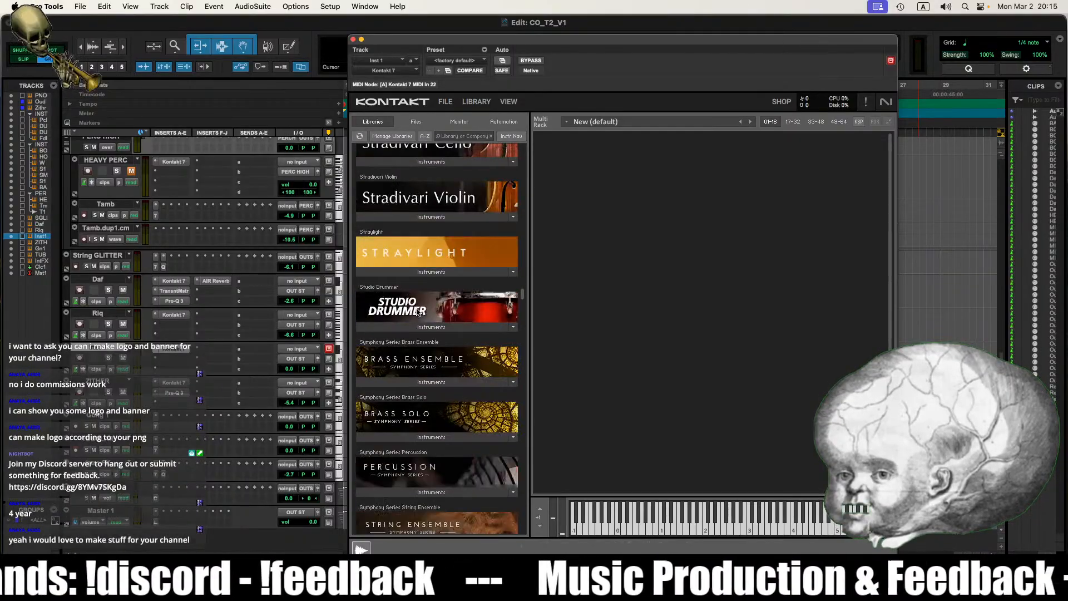
{"action": "scroll", "coordinate": [427, 342], "scroll_direction": "down", "scroll_amount": 3}
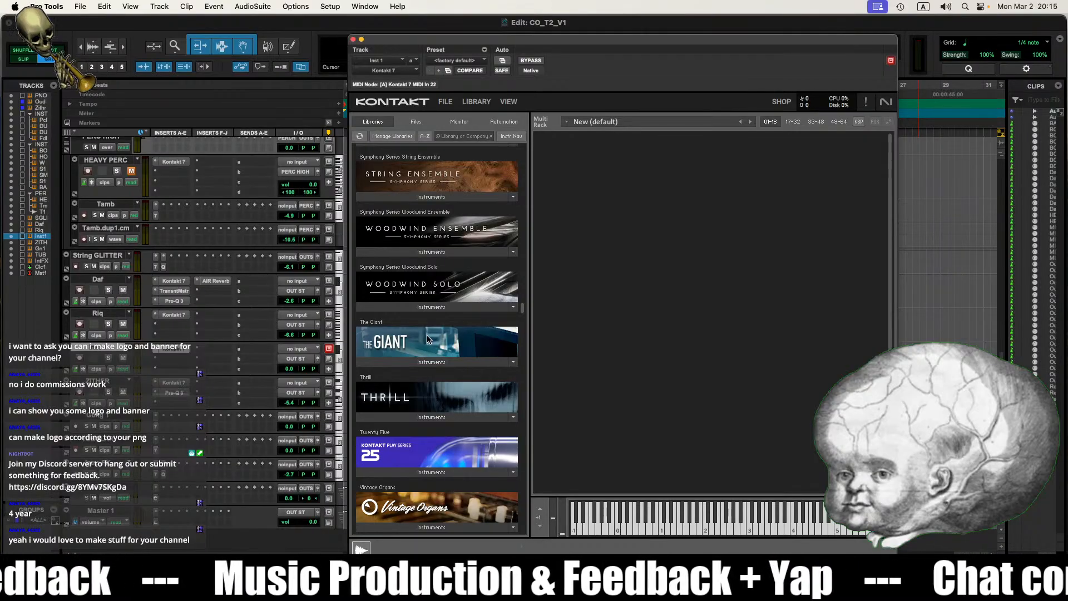
{"action": "scroll", "coordinate": [432, 310], "scroll_direction": "down", "scroll_amount": 1}
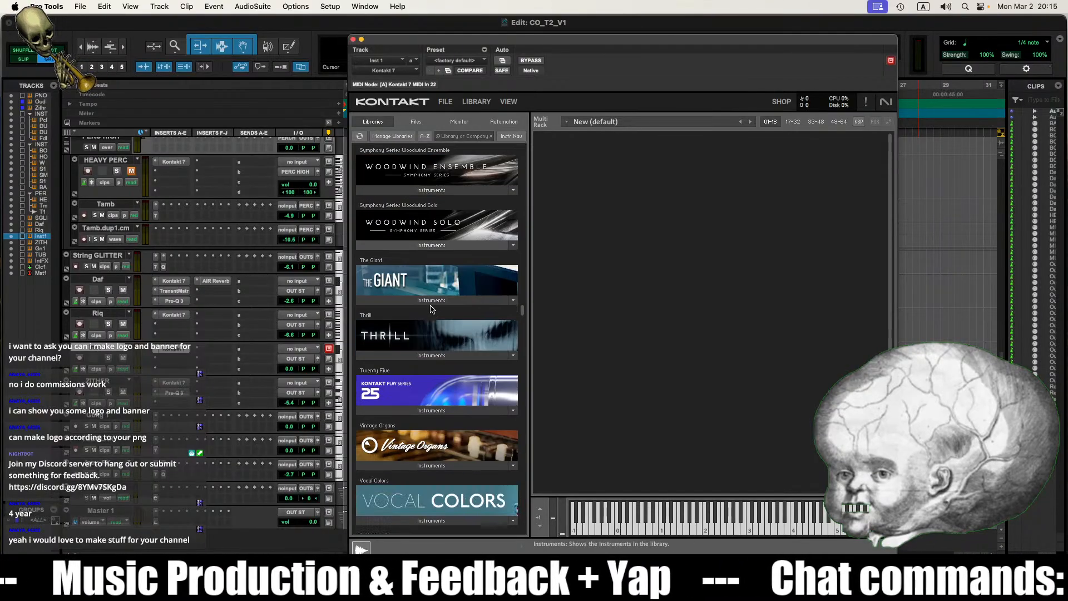
{"action": "scroll", "coordinate": [432, 309], "scroll_direction": "up", "scroll_amount": 8}
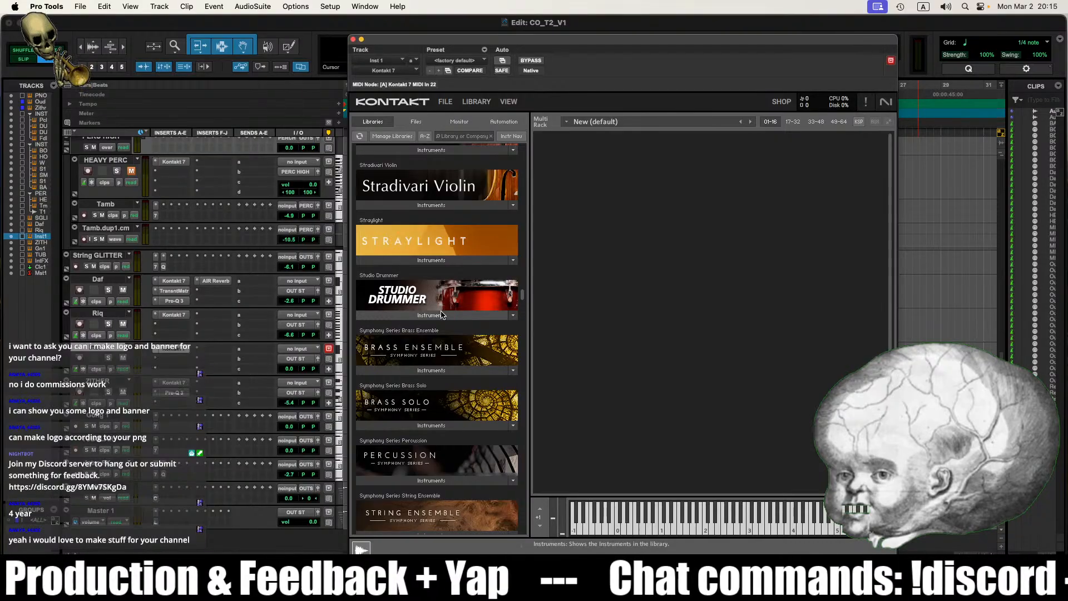
{"action": "scroll", "coordinate": [441, 315], "scroll_direction": "up", "scroll_amount": 5}
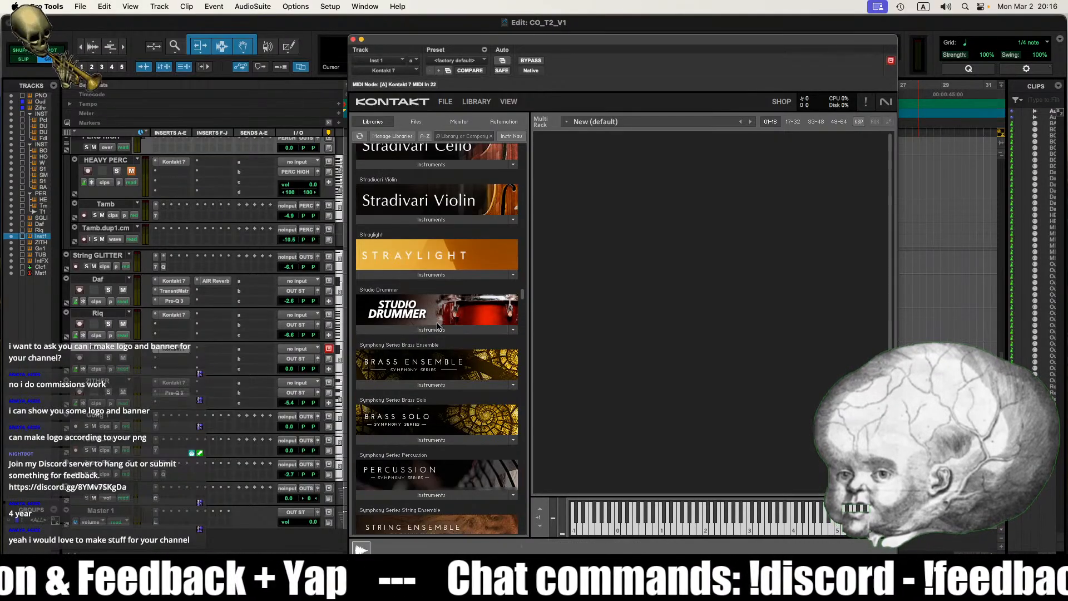
{"action": "scroll", "coordinate": [438, 351], "scroll_direction": "up", "scroll_amount": 10}
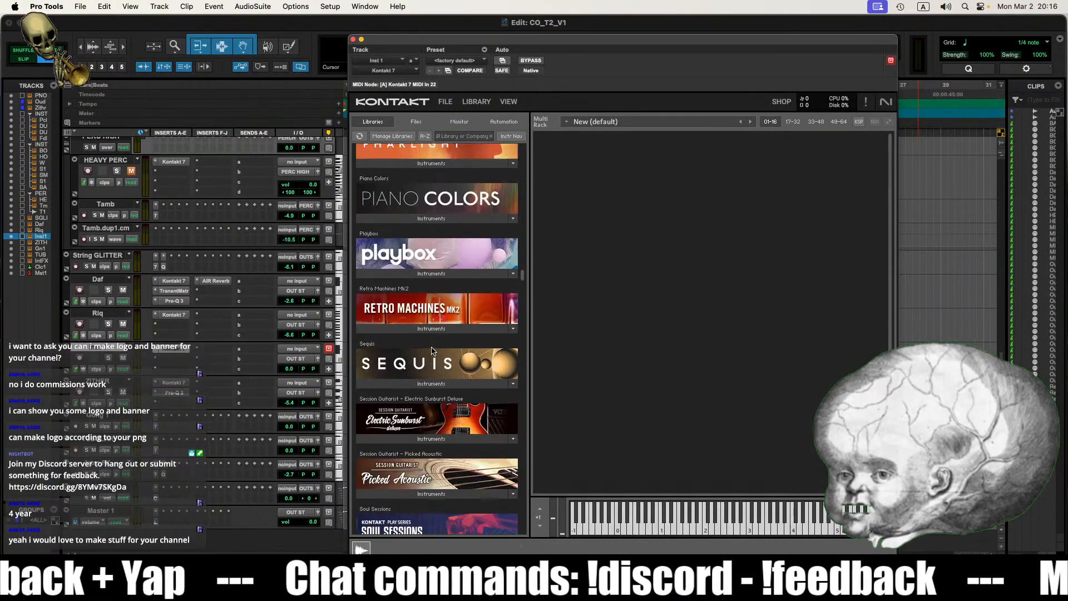
{"action": "scroll", "coordinate": [439, 338], "scroll_direction": "up", "scroll_amount": 5}
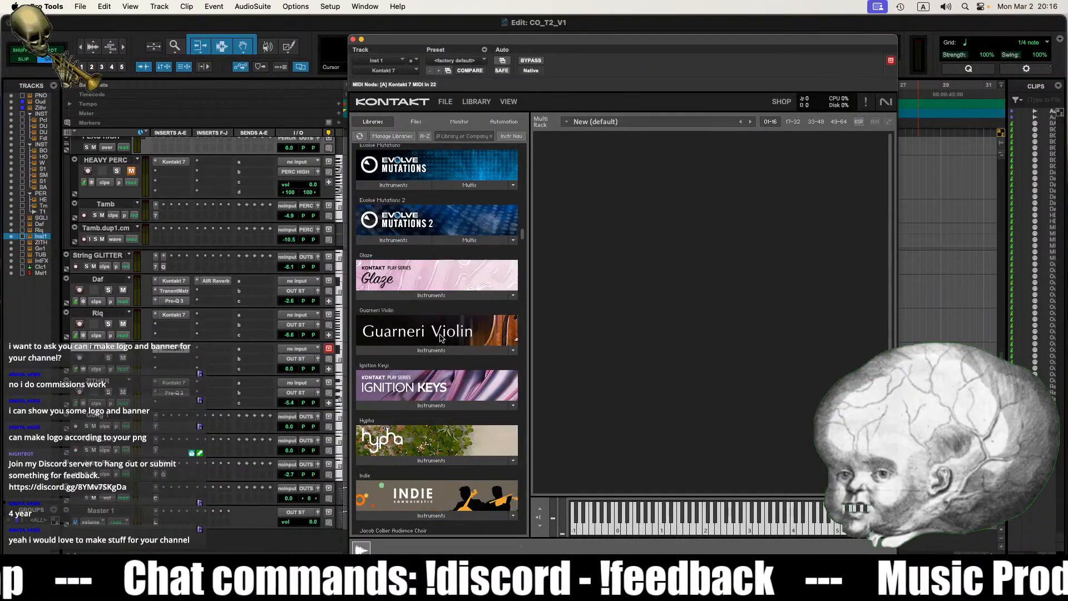
{"action": "scroll", "coordinate": [441, 337], "scroll_direction": "down", "scroll_amount": 15}
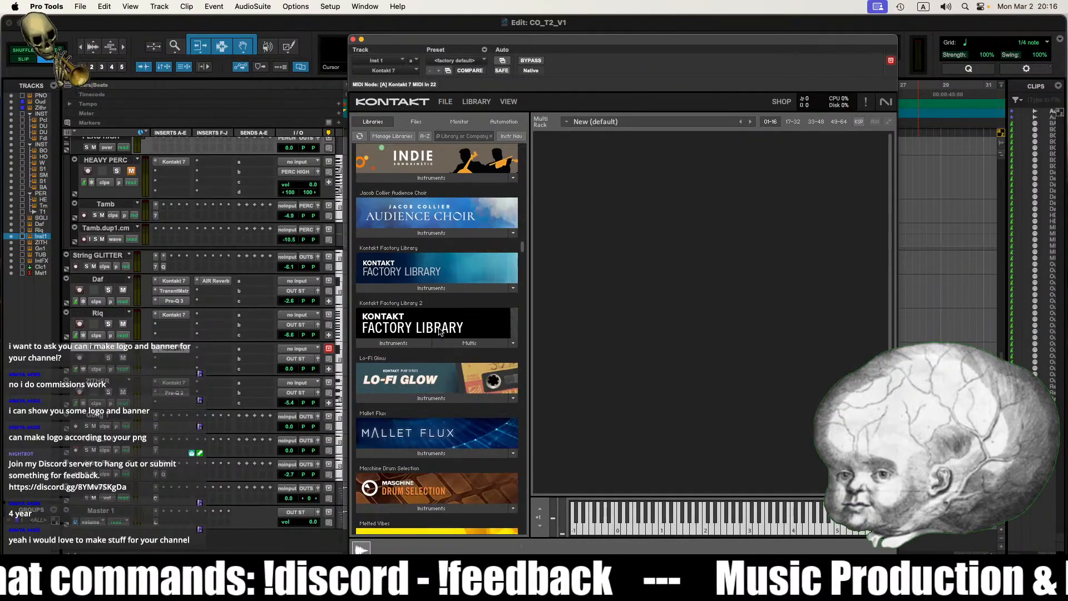
{"action": "scroll", "coordinate": [444, 333], "scroll_direction": "down", "scroll_amount": 15}
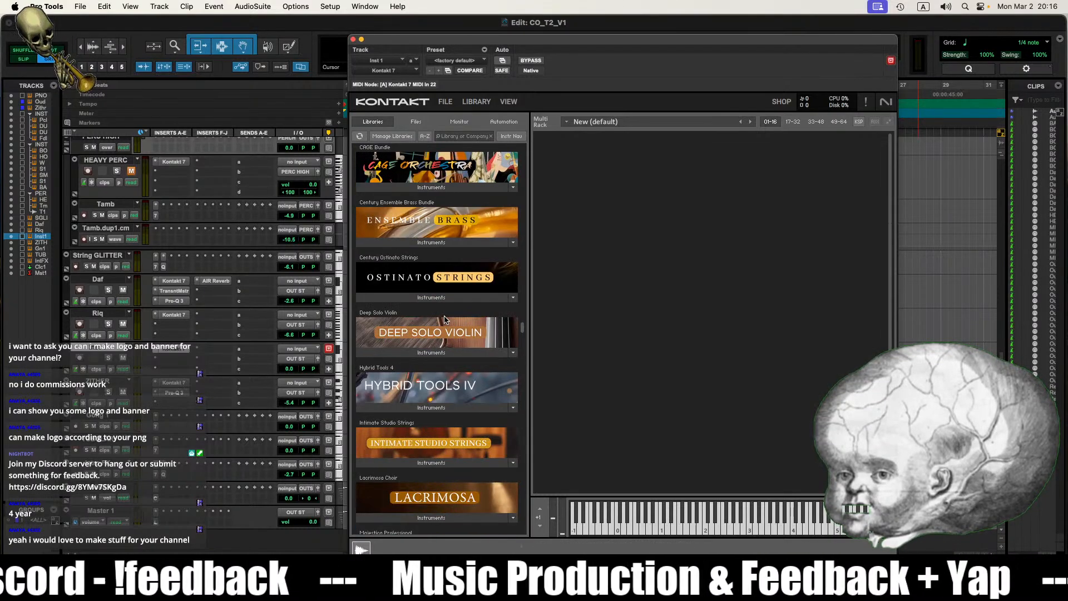
{"action": "scroll", "coordinate": [445, 319], "scroll_direction": "up", "scroll_amount": 8}
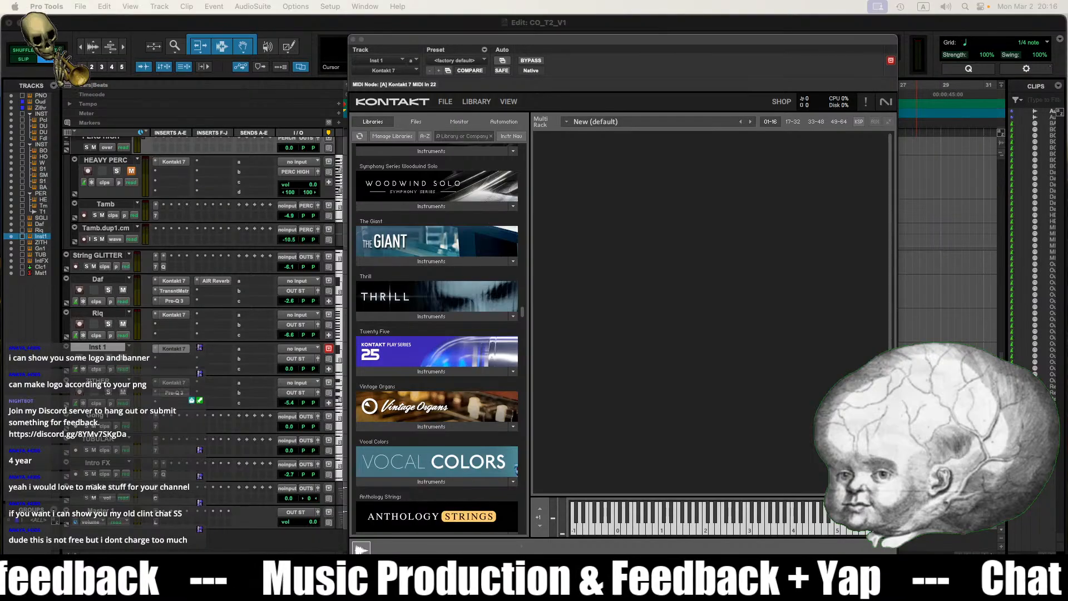
{"action": "scroll", "coordinate": [465, 338], "scroll_direction": "down", "scroll_amount": 6}
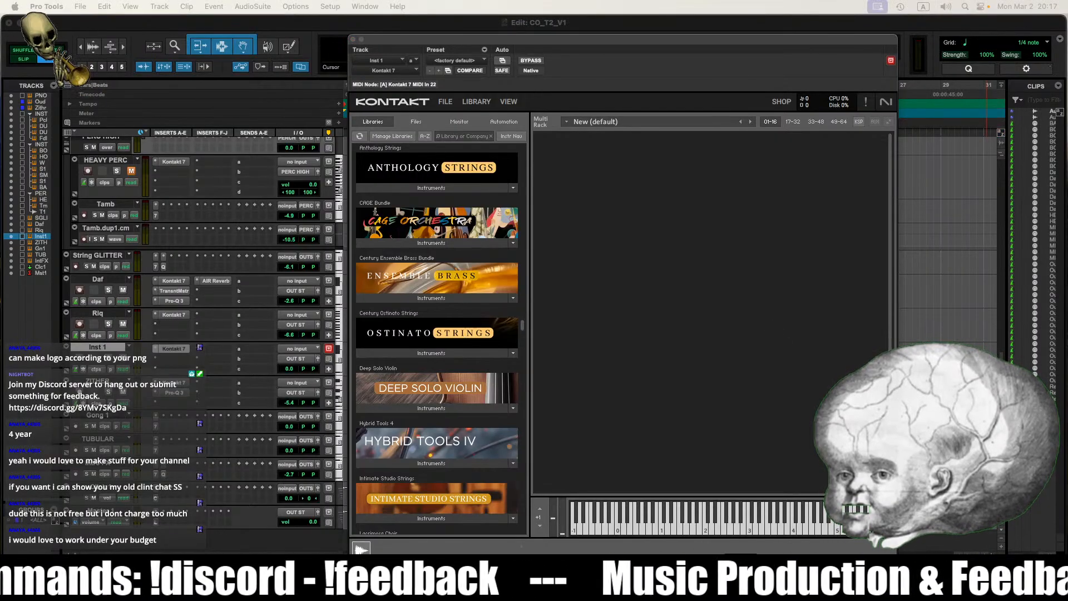
Step: Switch to GIMP, set the paintbrush size to 7, and draw a large freehand 0.00 across the blank canvas
{"action": "left_click", "coordinate": [839, 578]}
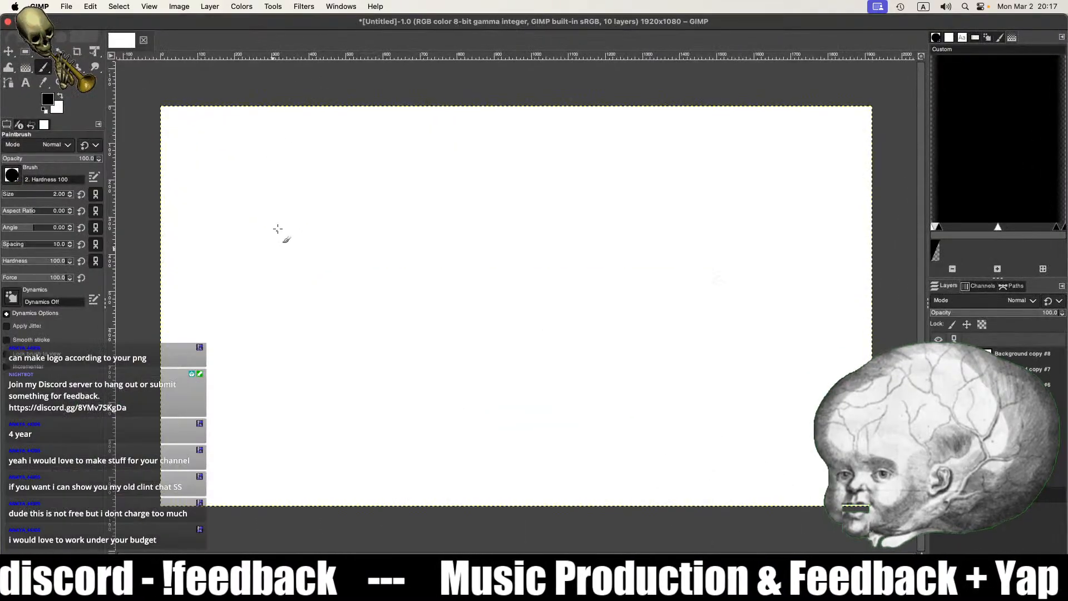
{"action": "scroll", "coordinate": [20, 195], "scroll_direction": "up", "scroll_amount": 5}
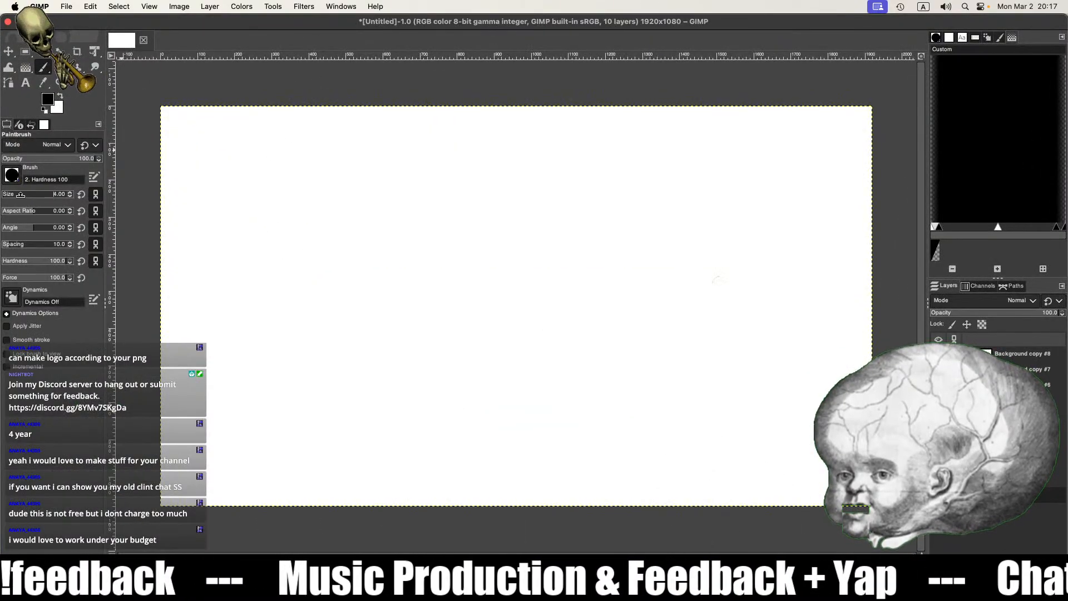
{"action": "mouse_move", "coordinate": [319, 218]}
{"action": "left_mouse_down"}
{"action": "mouse_move", "coordinate": [271, 284]}
{"action": "mouse_move", "coordinate": [365, 336]}
{"action": "mouse_move", "coordinate": [363, 231]}
{"action": "mouse_move", "coordinate": [320, 218]}
{"action": "left_mouse_up"}
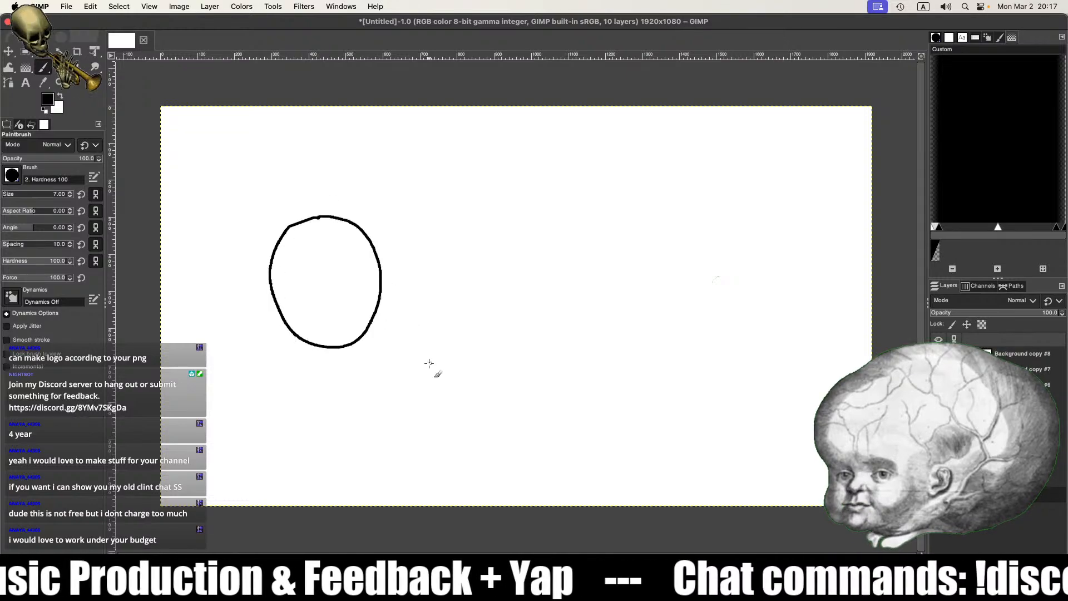
{"action": "left_click", "coordinate": [397, 342]}
{"action": "mouse_move", "coordinate": [459, 233]}
{"action": "left_mouse_down"}
{"action": "mouse_move", "coordinate": [434, 299]}
{"action": "mouse_move", "coordinate": [458, 234]}
{"action": "left_mouse_up"}
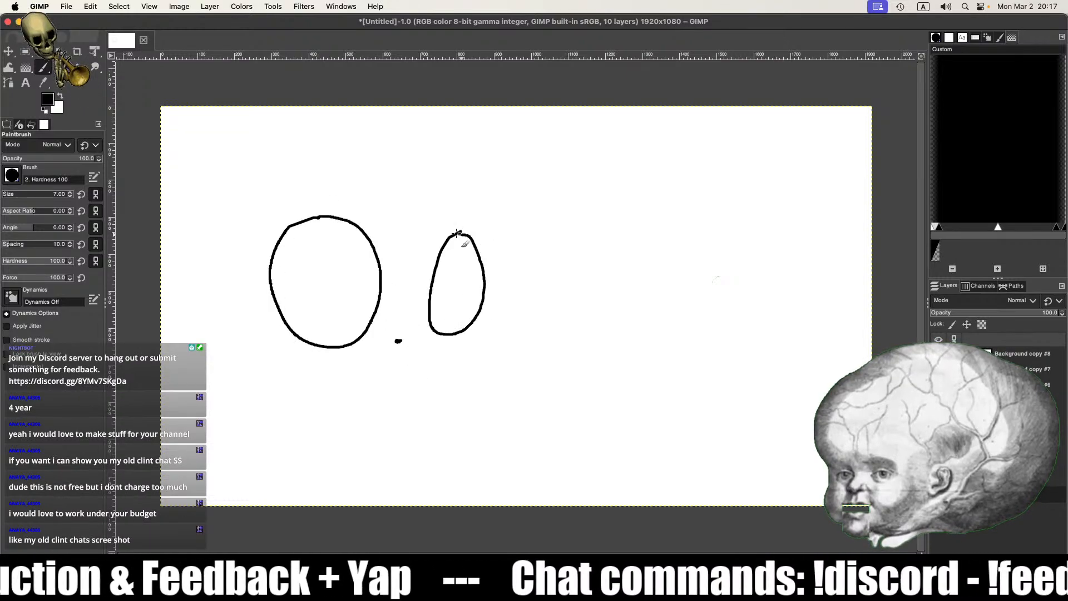
{"action": "mouse_move", "coordinate": [570, 238]}
{"action": "left_mouse_down"}
{"action": "mouse_move", "coordinate": [612, 251]}
{"action": "mouse_move", "coordinate": [573, 239]}
{"action": "left_mouse_up"}
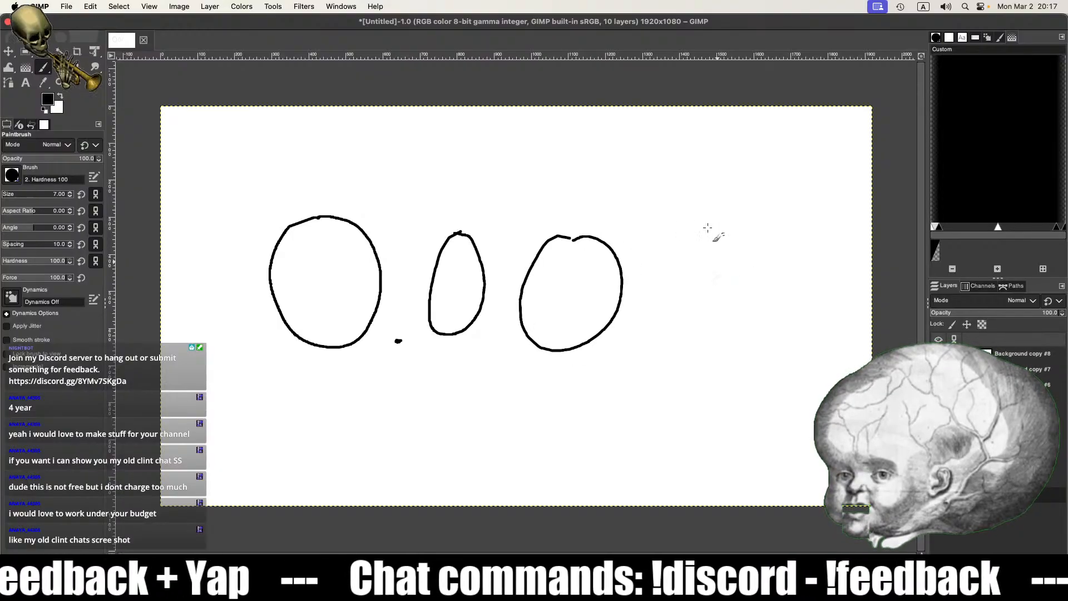
Step: Draw a dollar sign after the hand-drawn number and underline the figure with two long horizontal strokes
{"action": "mouse_move", "coordinate": [722, 231]}
{"action": "left_mouse_down"}
{"action": "mouse_move", "coordinate": [706, 351]}
{"action": "mouse_move", "coordinate": [665, 333]}
{"action": "left_mouse_up"}
{"action": "left_click_drag", "start_coordinate": [691, 204], "coordinate": [691, 377]}
{"action": "left_click_drag", "start_coordinate": [323, 387], "coordinate": [659, 377]}
{"action": "left_click_drag", "start_coordinate": [372, 408], "coordinate": [691, 406]}
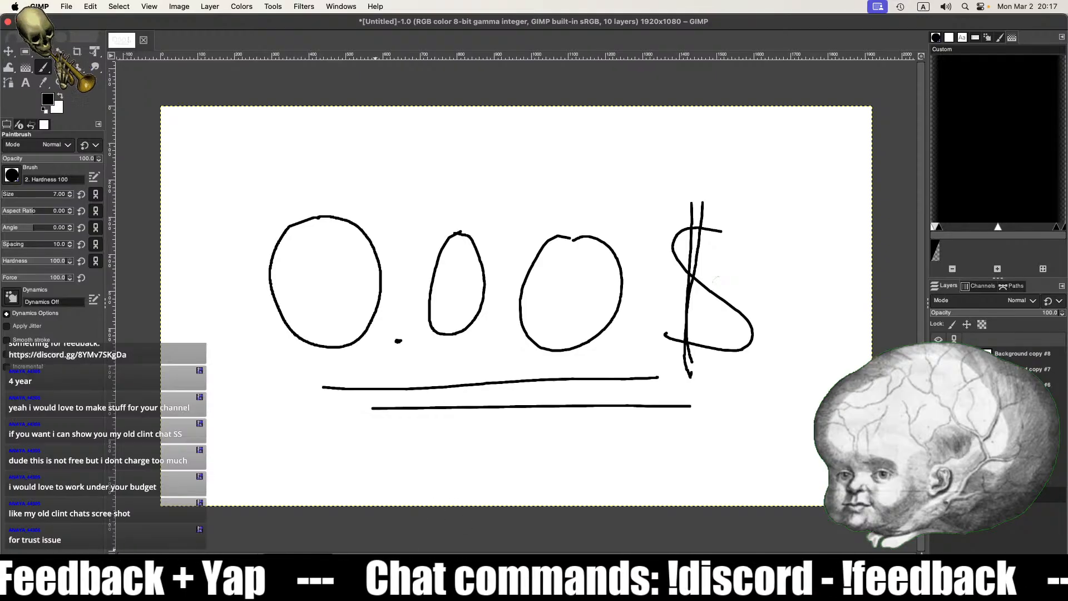
Step: Switch back to Pro Tools and reposition the Kontakt 7 window so its whole interface fits on screen
{"action": "left_click", "coordinate": [268, 585]}
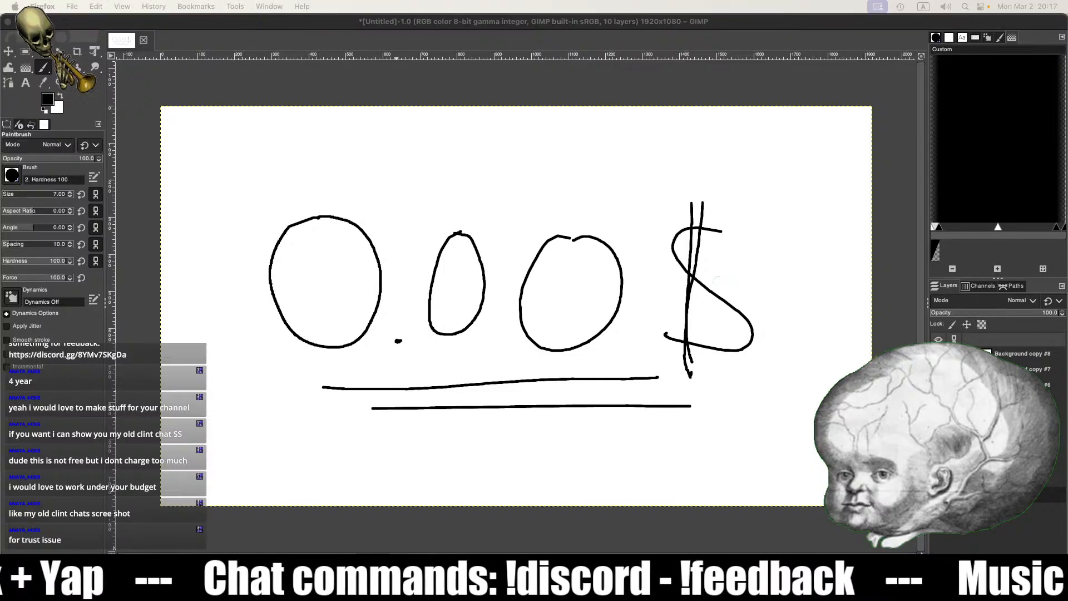
{"action": "key", "text": "super+Tab"}
{"action": "scroll", "coordinate": [448, 273], "scroll_direction": "down", "scroll_amount": 5}
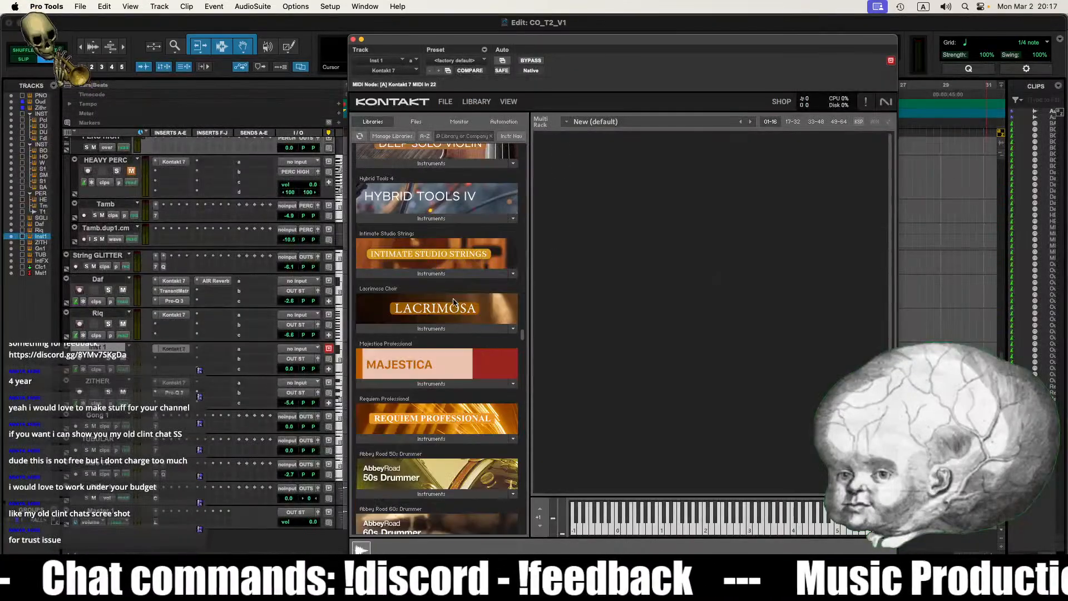
{"action": "scroll", "coordinate": [454, 301], "scroll_direction": "up", "scroll_amount": 3}
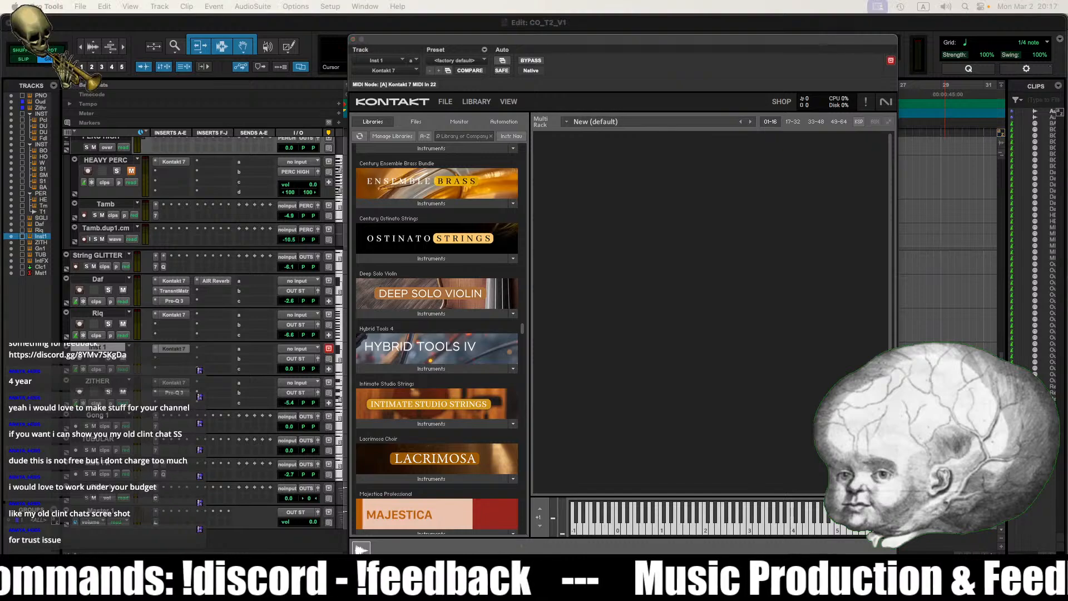
{"action": "left_click_drag", "start_coordinate": [556, 41], "coordinate": [500, 21]}
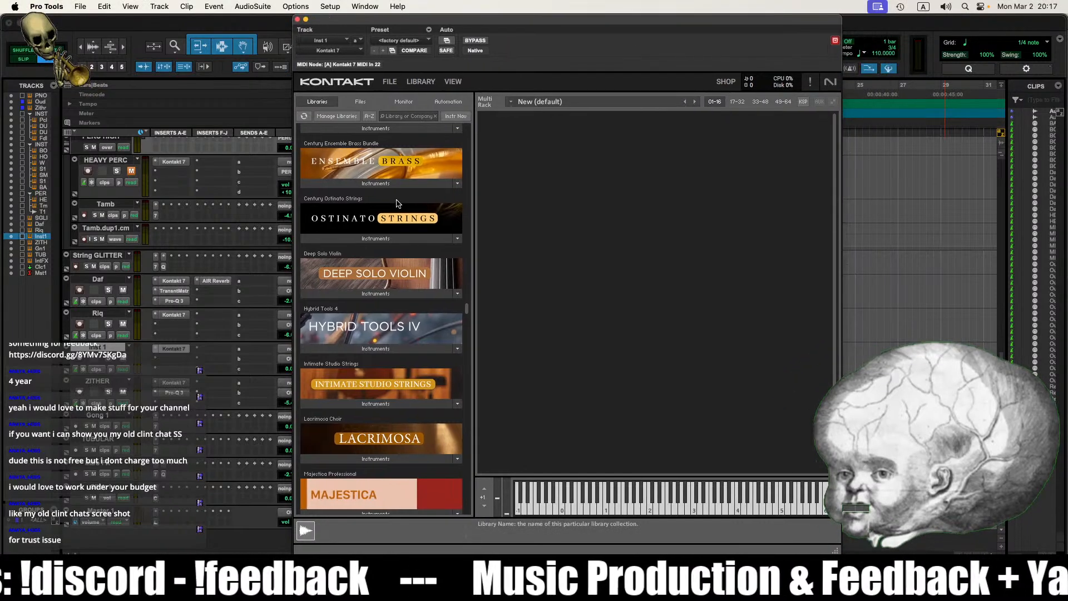
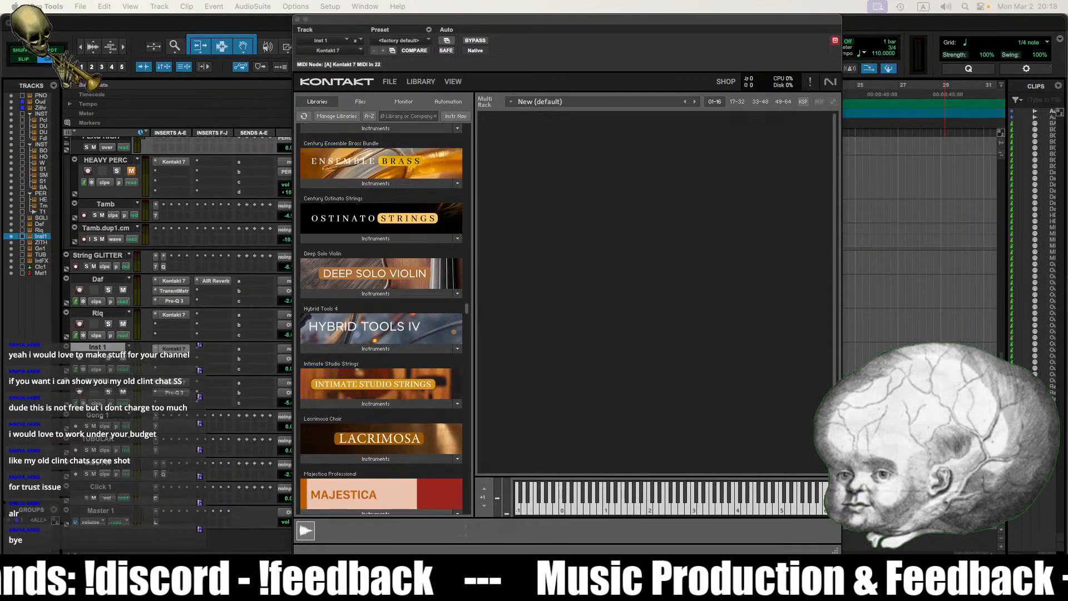
Step: Look through the Kontakt library list for a percussion library suited to the Inst 1 track
{"action": "scroll", "coordinate": [361, 340], "scroll_direction": "up", "scroll_amount": 10}
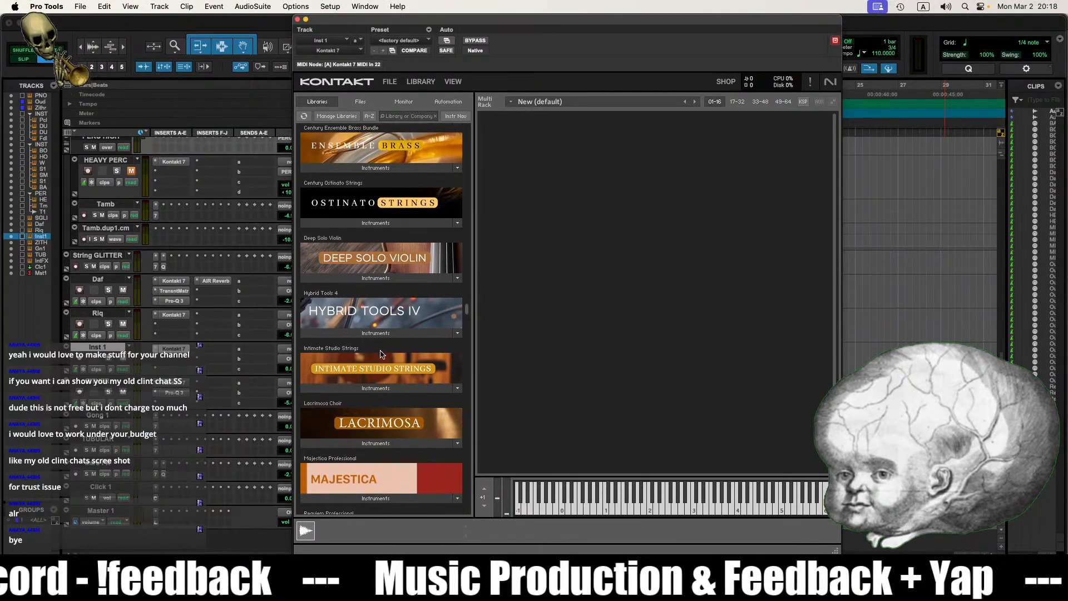
{"action": "scroll", "coordinate": [392, 339], "scroll_direction": "down", "scroll_amount": 5}
{"action": "scroll", "coordinate": [391, 339], "scroll_direction": "down", "scroll_amount": 1}
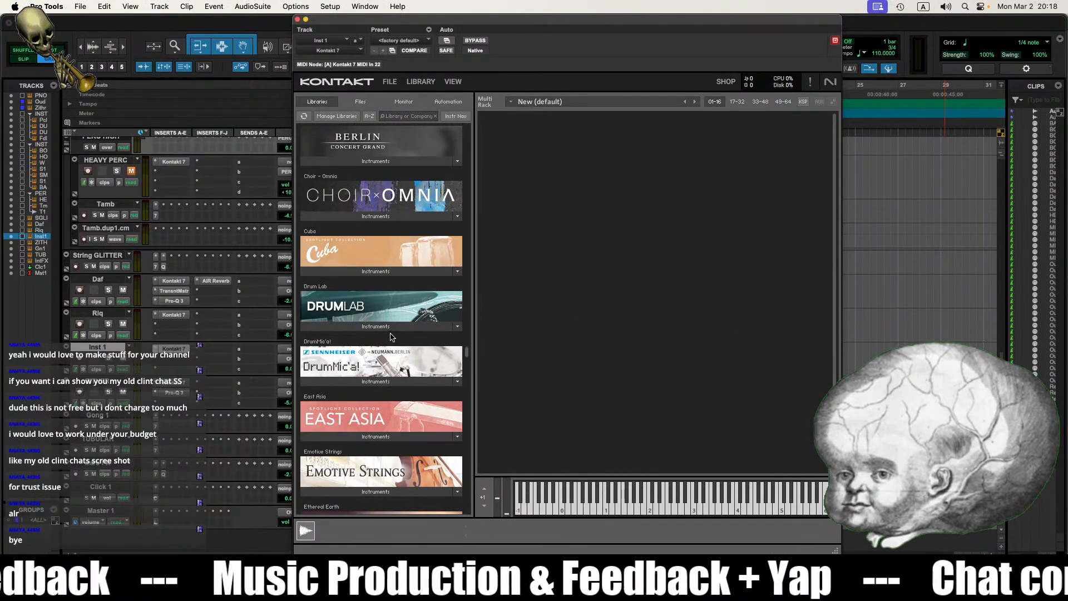
{"action": "scroll", "coordinate": [448, 325], "scroll_direction": "down", "scroll_amount": 10}
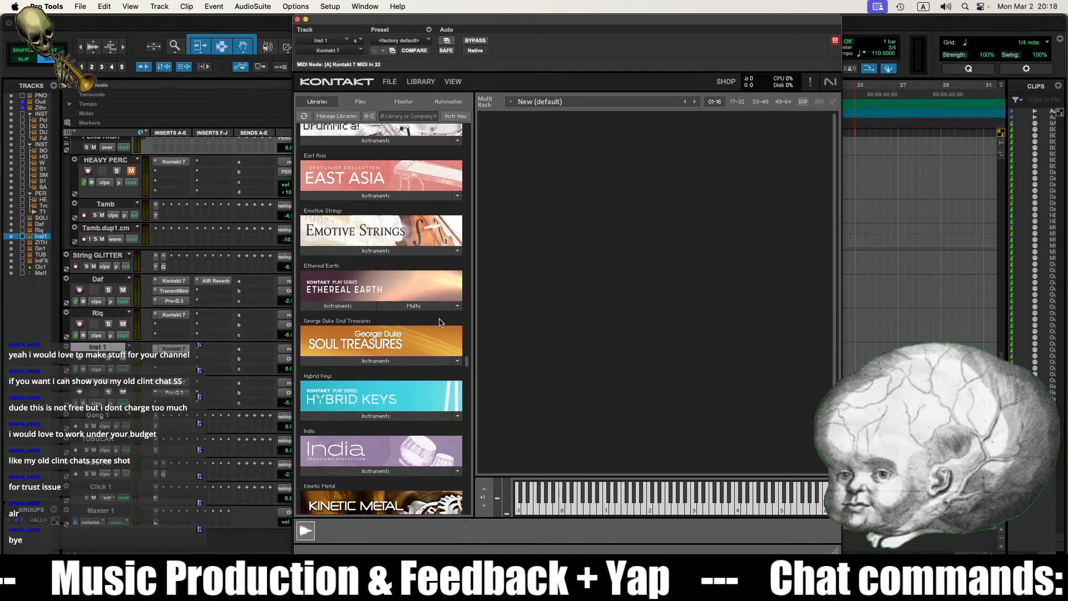
{"action": "scroll", "coordinate": [428, 305], "scroll_direction": "up", "scroll_amount": 4}
{"action": "scroll", "coordinate": [420, 316], "scroll_direction": "down", "scroll_amount": 6}
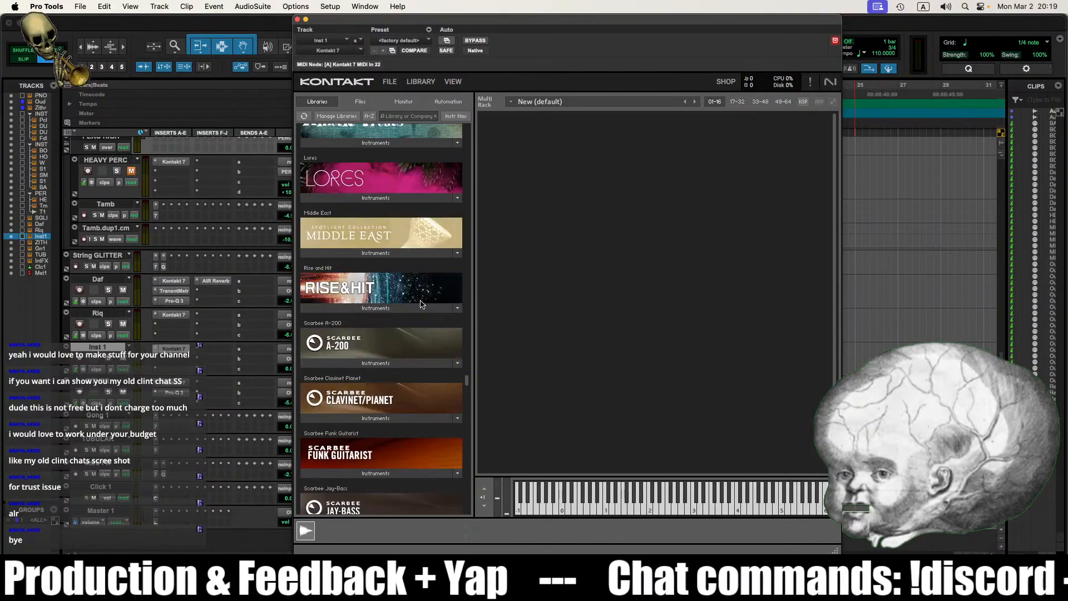
{"action": "scroll", "coordinate": [399, 327], "scroll_direction": "down", "scroll_amount": 15}
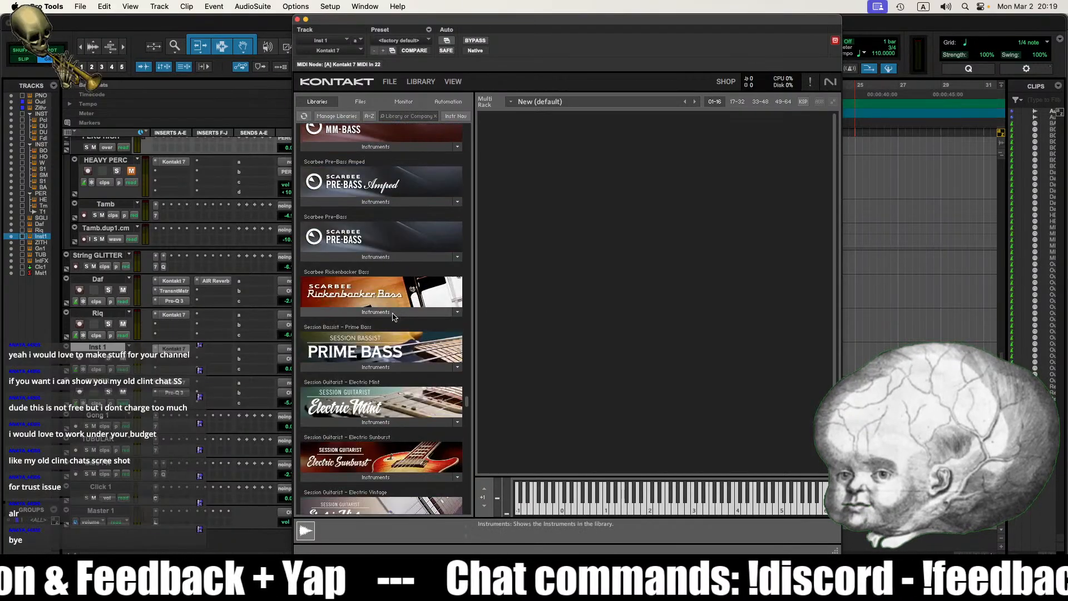
{"action": "scroll", "coordinate": [392, 317], "scroll_direction": "up", "scroll_amount": 20}
{"action": "scroll", "coordinate": [392, 317], "scroll_direction": "up", "scroll_amount": 20}
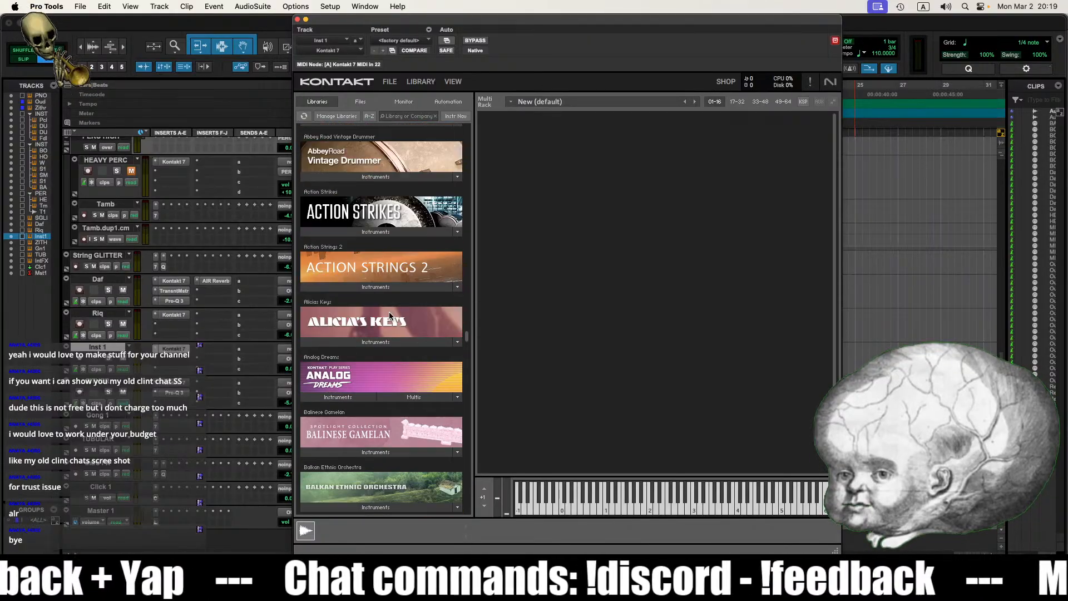
{"action": "scroll", "coordinate": [392, 316], "scroll_direction": "down", "scroll_amount": 15}
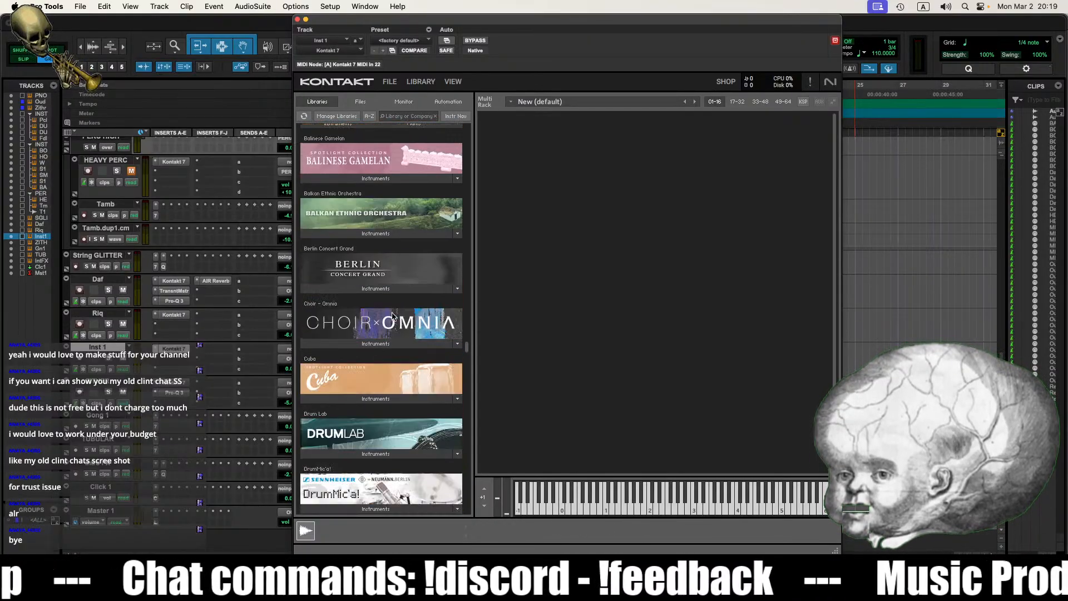
{"action": "scroll", "coordinate": [396, 316], "scroll_direction": "down", "scroll_amount": 20}
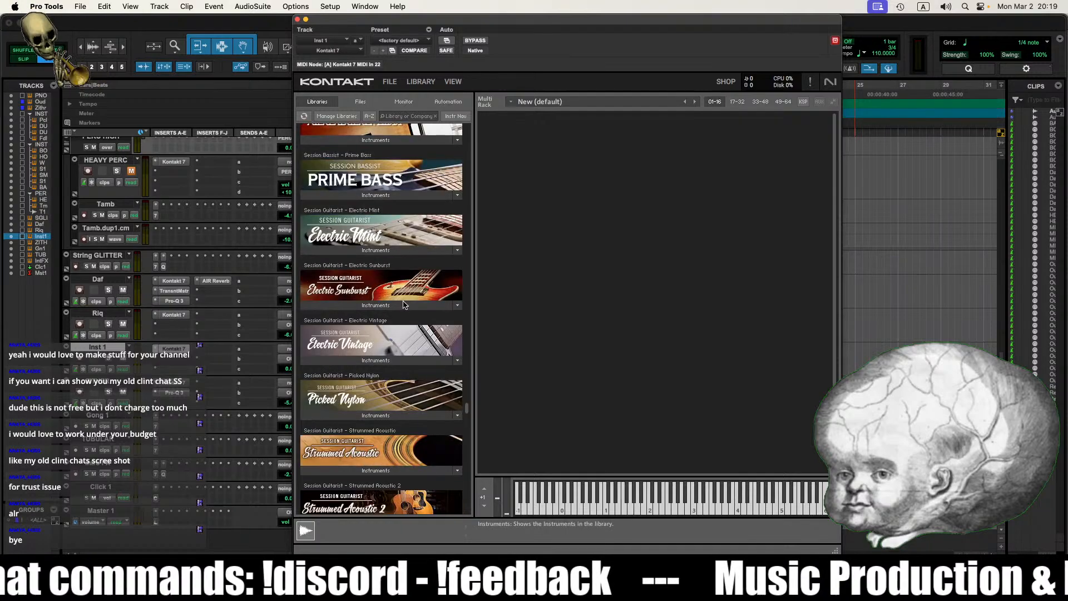
{"action": "scroll", "coordinate": [405, 295], "scroll_direction": "down", "scroll_amount": 20}
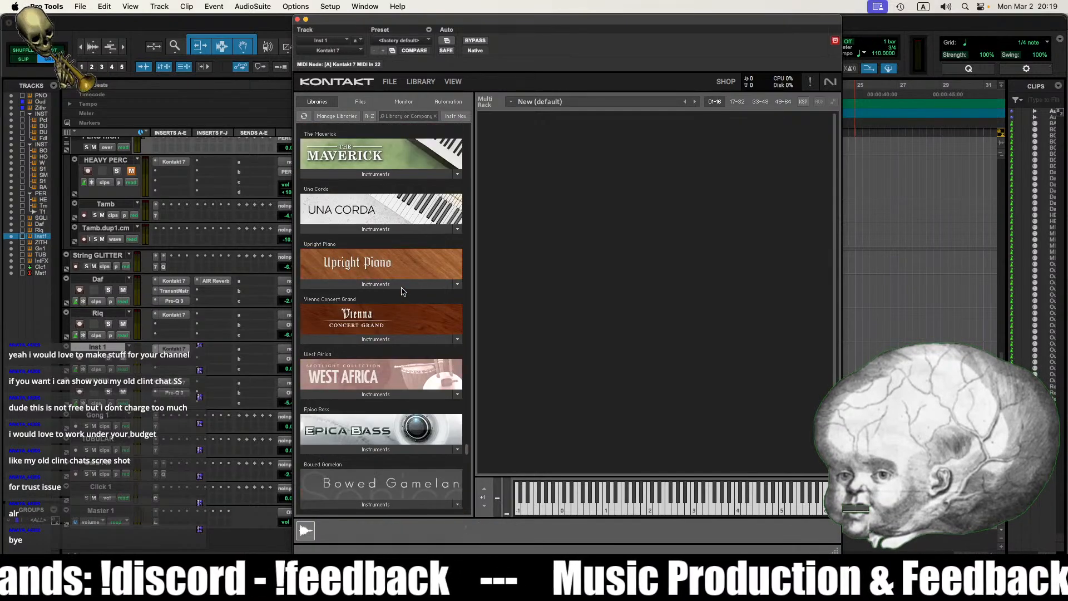
{"action": "scroll", "coordinate": [384, 222], "scroll_direction": "up", "scroll_amount": 20}
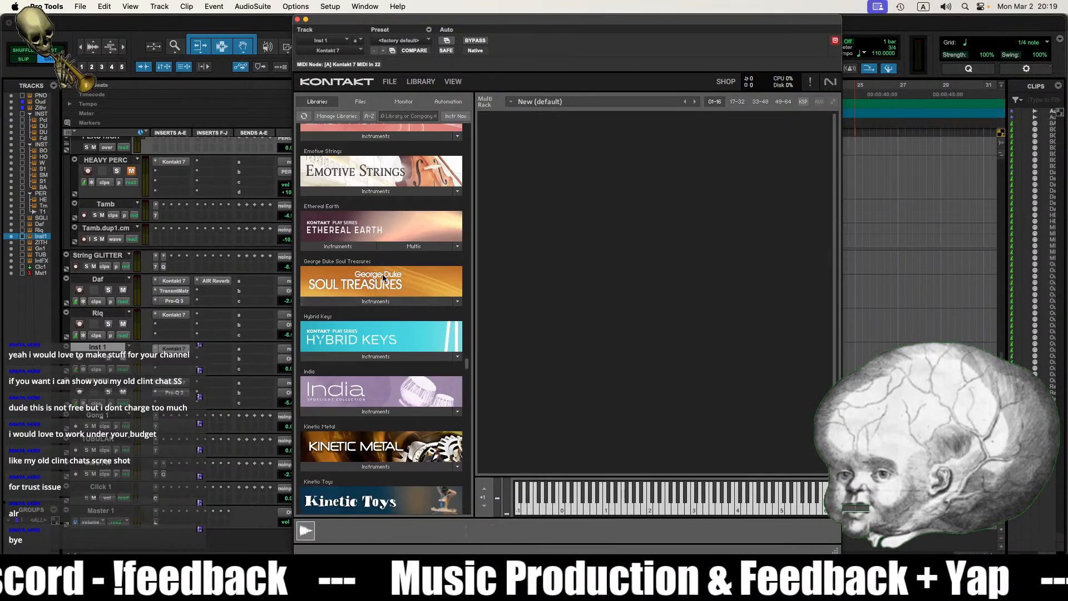
Step: Filter the Kontakt libraries by "percu" and load Orchestral Percussion Kit.nki from the Symphony Series Percussion 6 Kits folder
{"action": "left_click", "coordinate": [398, 116]}
{"action": "type", "text": "pe"}
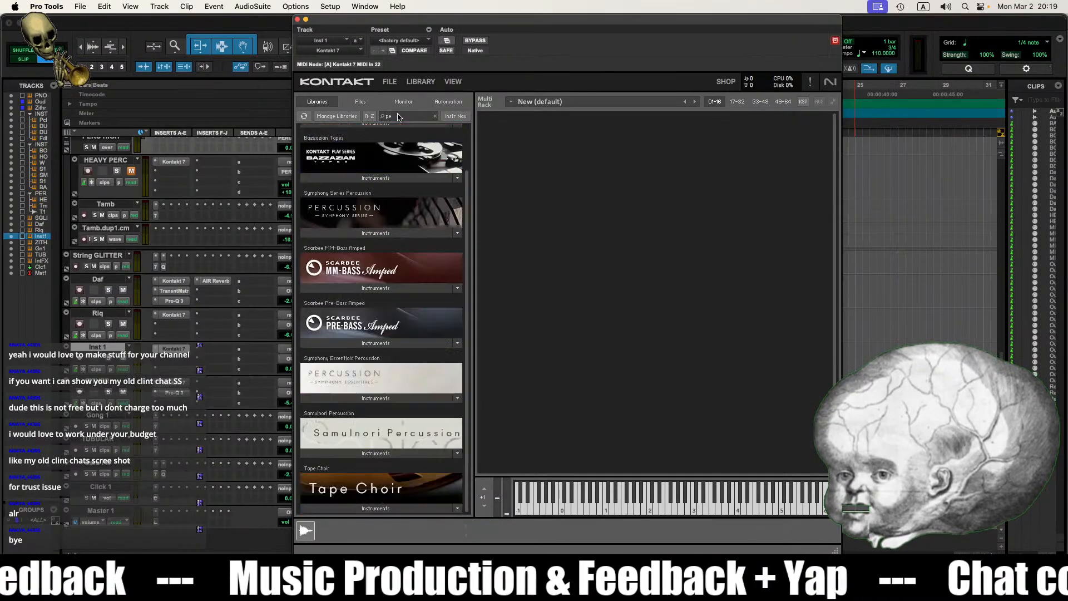
{"action": "type", "text": "rcu"}
{"action": "left_click", "coordinate": [368, 228]}
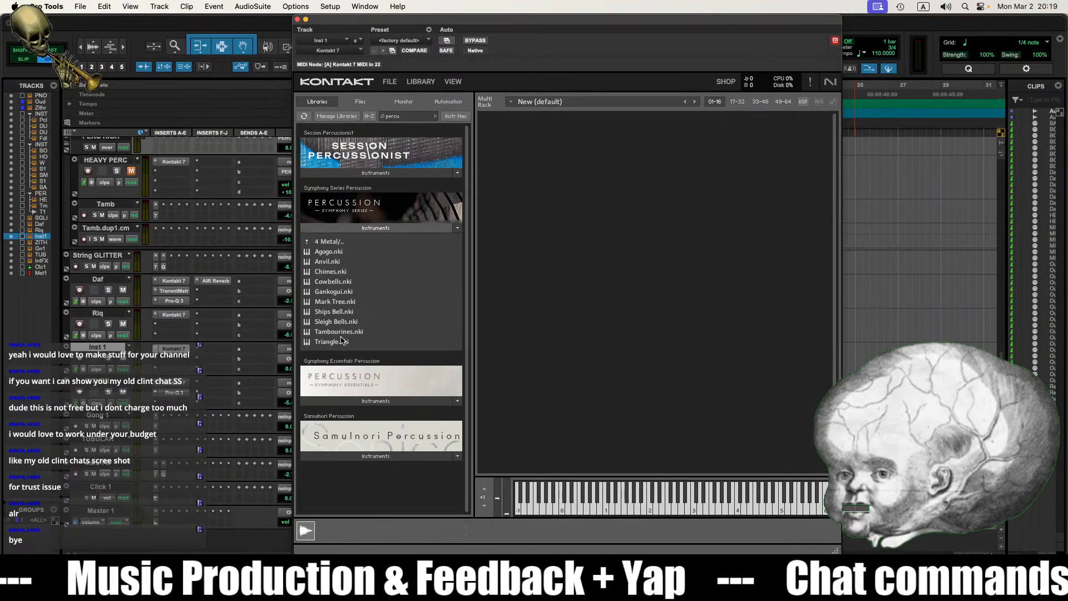
{"action": "left_click", "coordinate": [331, 242]}
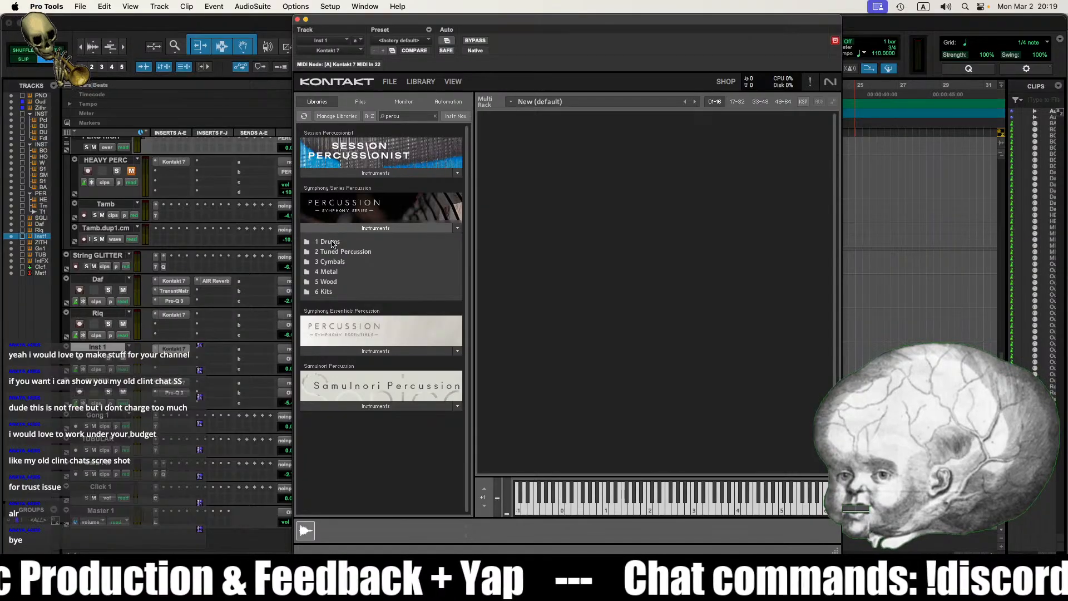
{"action": "left_click", "coordinate": [329, 292]}
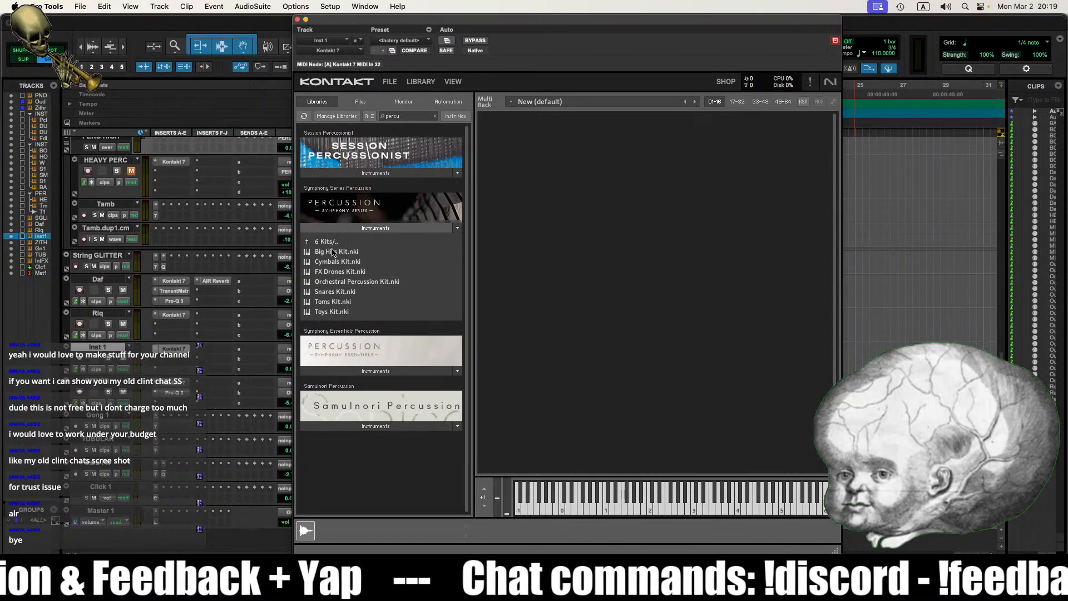
{"action": "left_click_drag", "start_coordinate": [357, 282], "coordinate": [690, 301]}
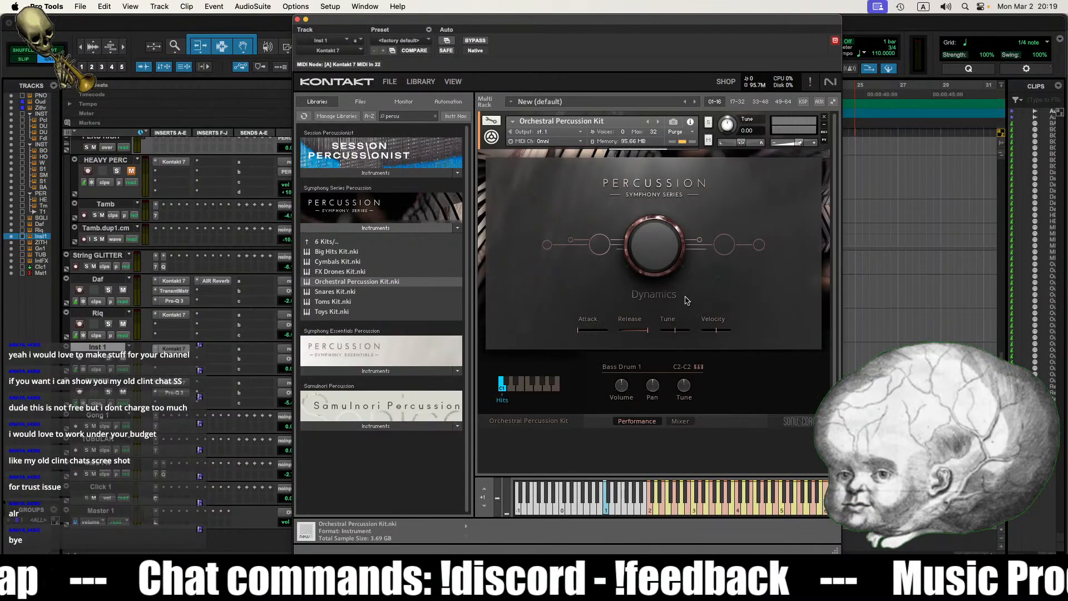
Step: Record-enable the Inst 1 track, shift the Kontakt keyboard range, and audition the Orchestral Percussion Kit's sounds
{"action": "left_click", "coordinate": [79, 359]}
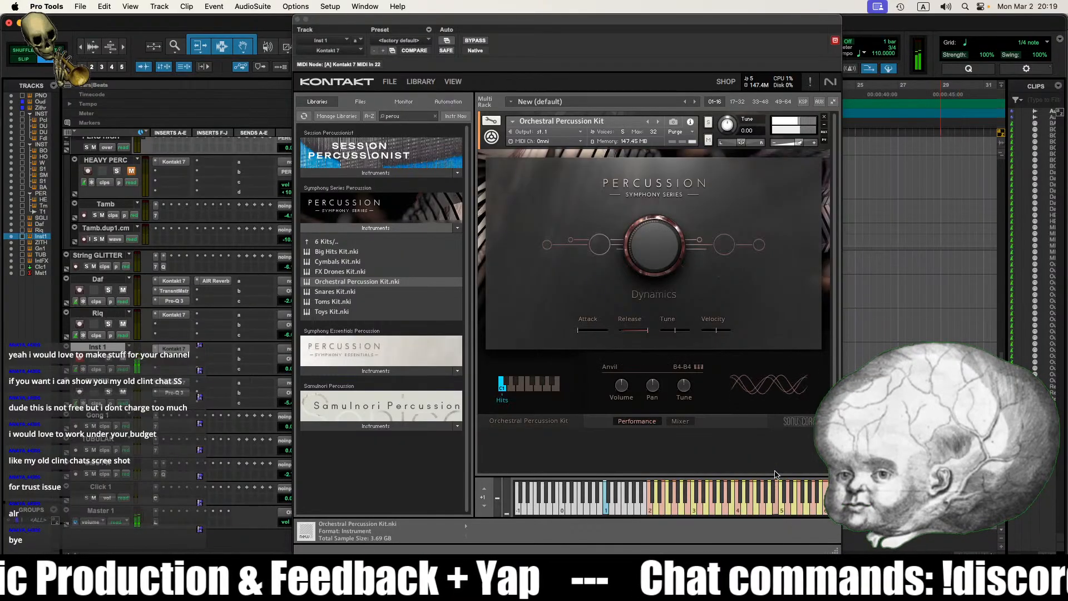
{"action": "left_click", "coordinate": [484, 489]}
{"action": "left_click", "coordinate": [771, 496]}
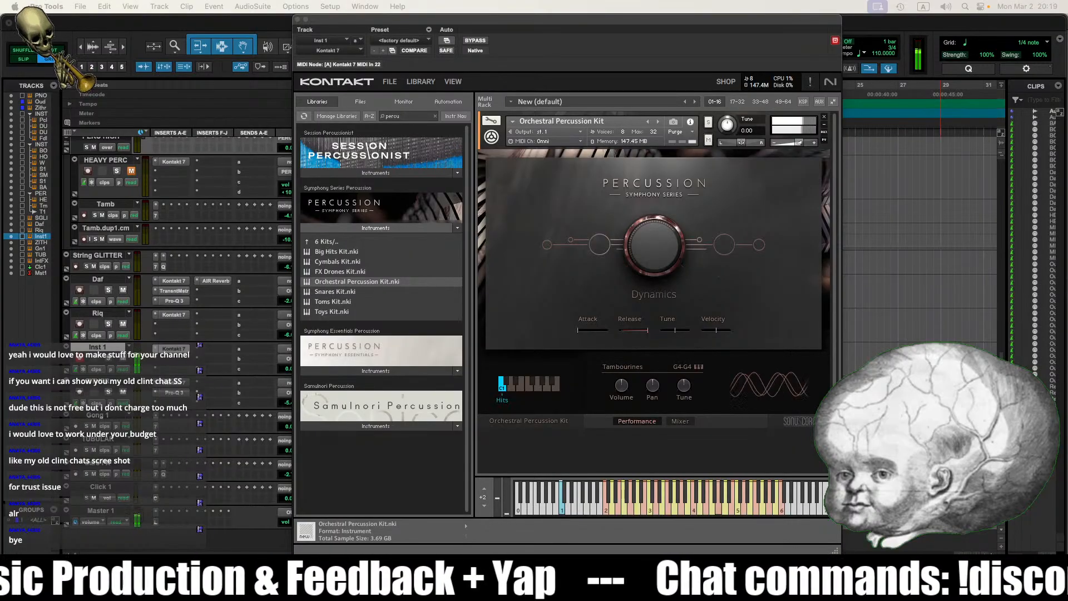
Step: In the kit's microphone mixer, enable the Close and Spot mics alongside Stereo, raising Close and Spot and slightly lowering Stereo
{"action": "left_click", "coordinate": [680, 421]}
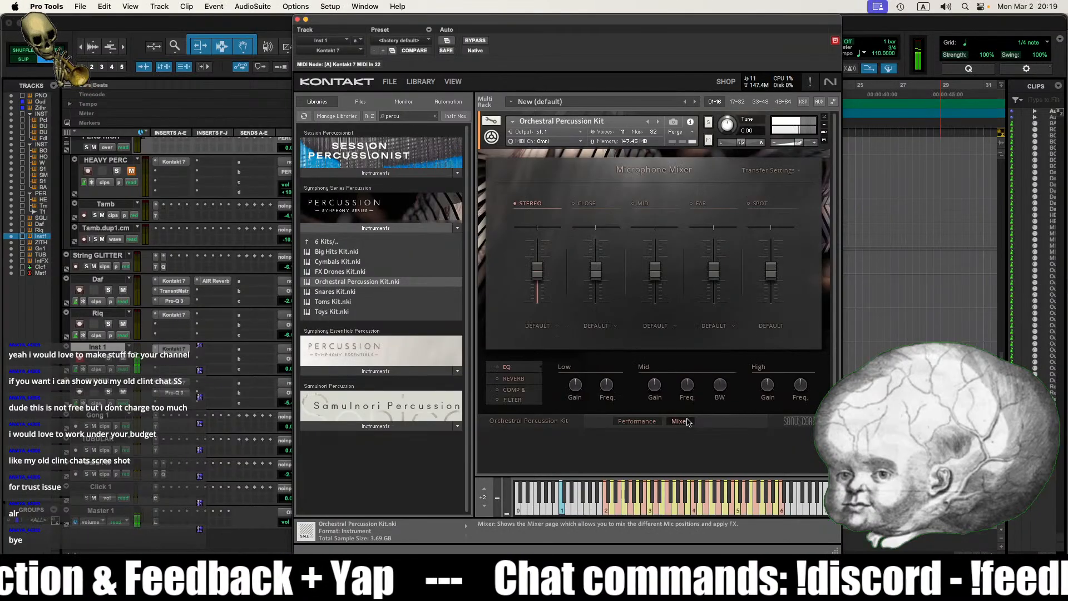
{"action": "left_click", "coordinate": [584, 203]}
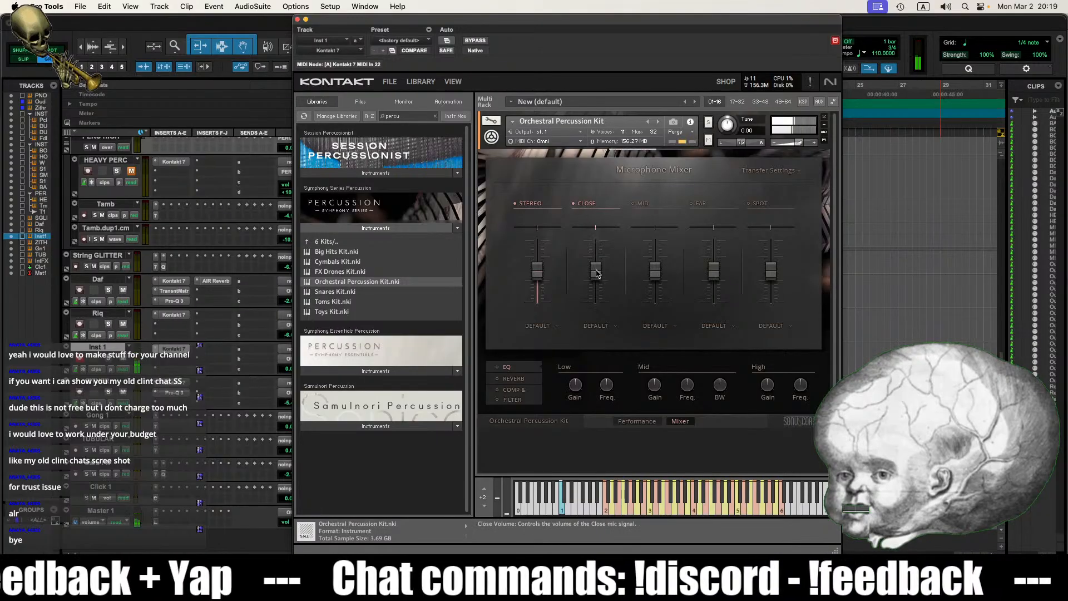
{"action": "mouse_move", "coordinate": [595, 278]}
{"action": "left_mouse_down"}
{"action": "mouse_move", "coordinate": [594, 260]}
{"action": "mouse_move", "coordinate": [595, 280]}
{"action": "left_mouse_up"}
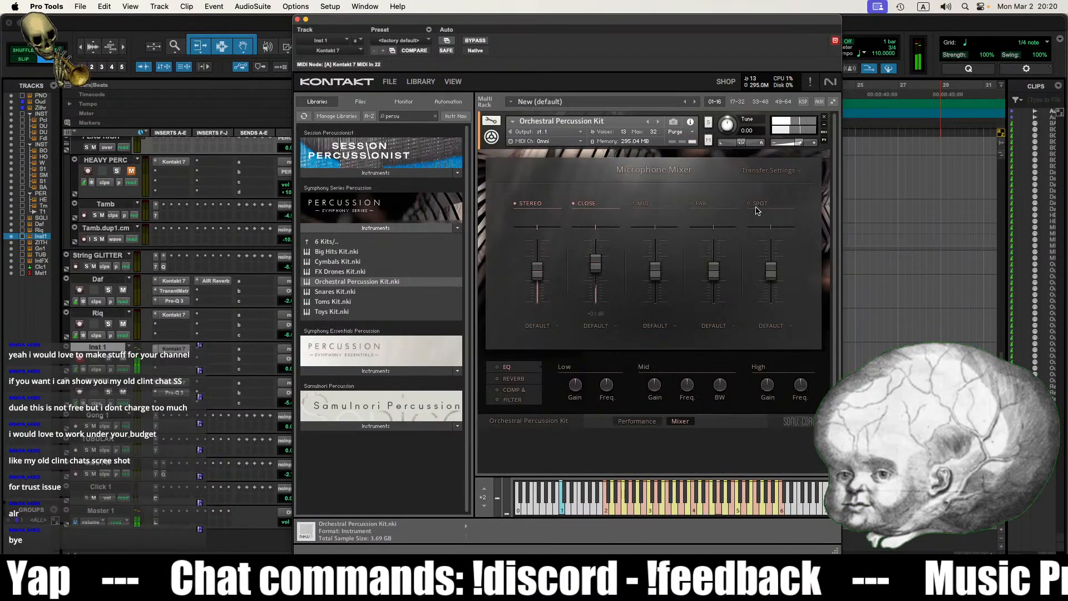
{"action": "left_click", "coordinate": [515, 205]}
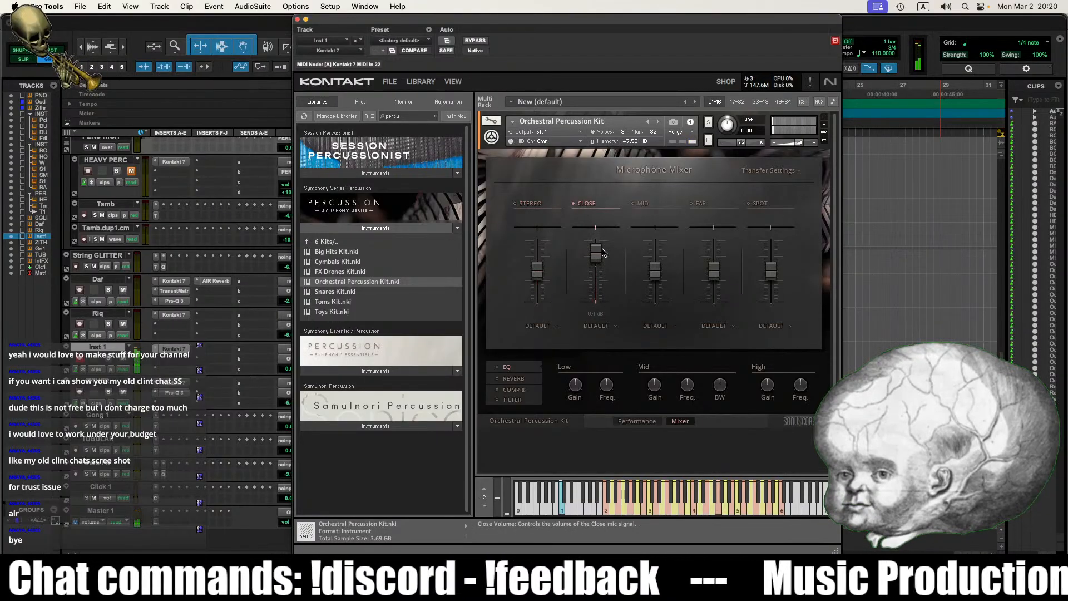
{"action": "left_click_drag", "start_coordinate": [604, 252], "coordinate": [601, 263]}
{"action": "mouse_move", "coordinate": [777, 270]}
{"action": "left_mouse_down"}
{"action": "mouse_move", "coordinate": [777, 212]}
{"action": "mouse_move", "coordinate": [773, 280]}
{"action": "left_mouse_up"}
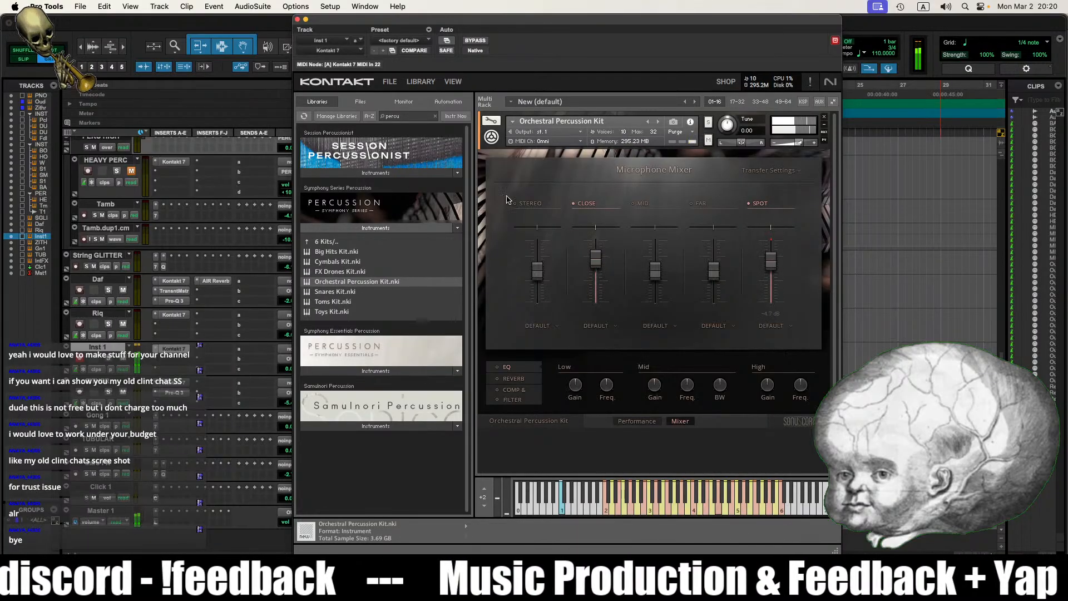
{"action": "left_click_drag", "start_coordinate": [537, 272], "coordinate": [537, 289]}
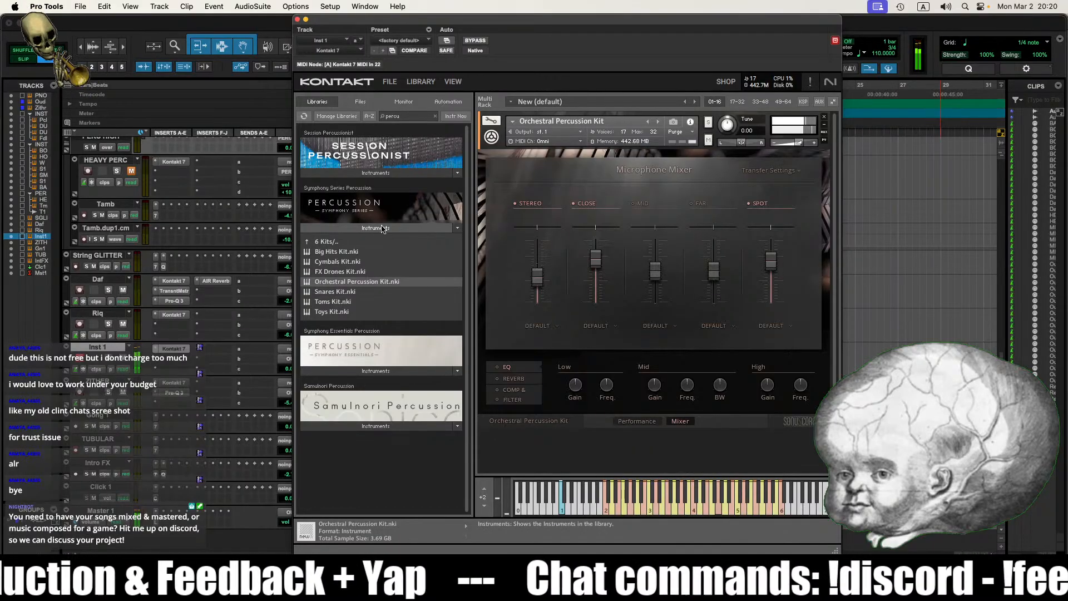
Step: Raise the Stereo microphone slightly, lower the Close and Spot microphones in the Orchestral Percussion Kit, and audition the session from bar 6
{"action": "left_click_drag", "start_coordinate": [538, 280], "coordinate": [538, 274]}
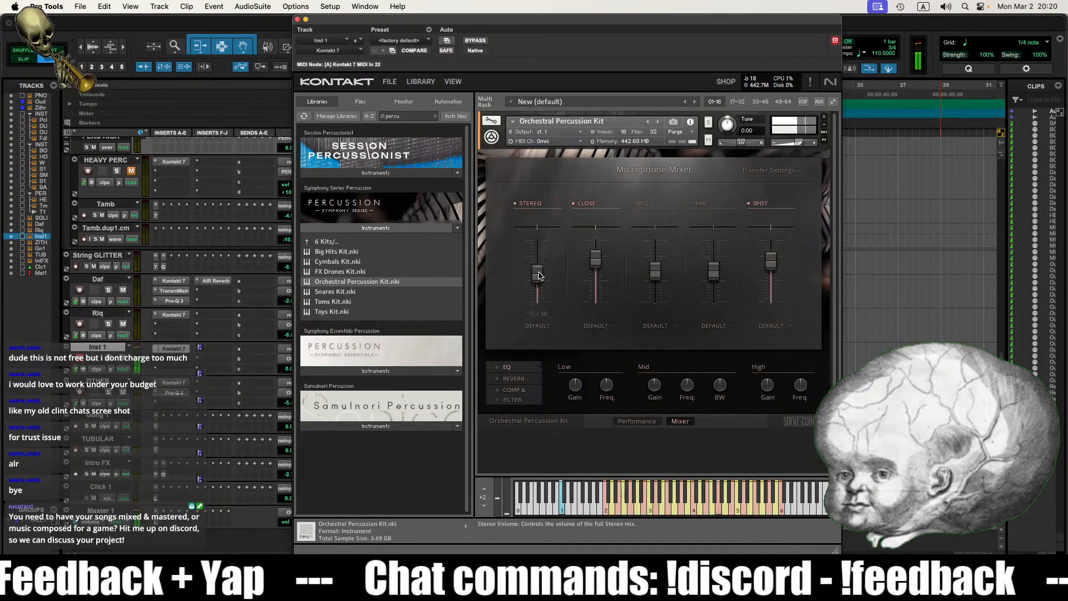
{"action": "left_click_drag", "start_coordinate": [599, 261], "coordinate": [599, 268]}
{"action": "left_click_drag", "start_coordinate": [773, 270], "coordinate": [774, 278]}
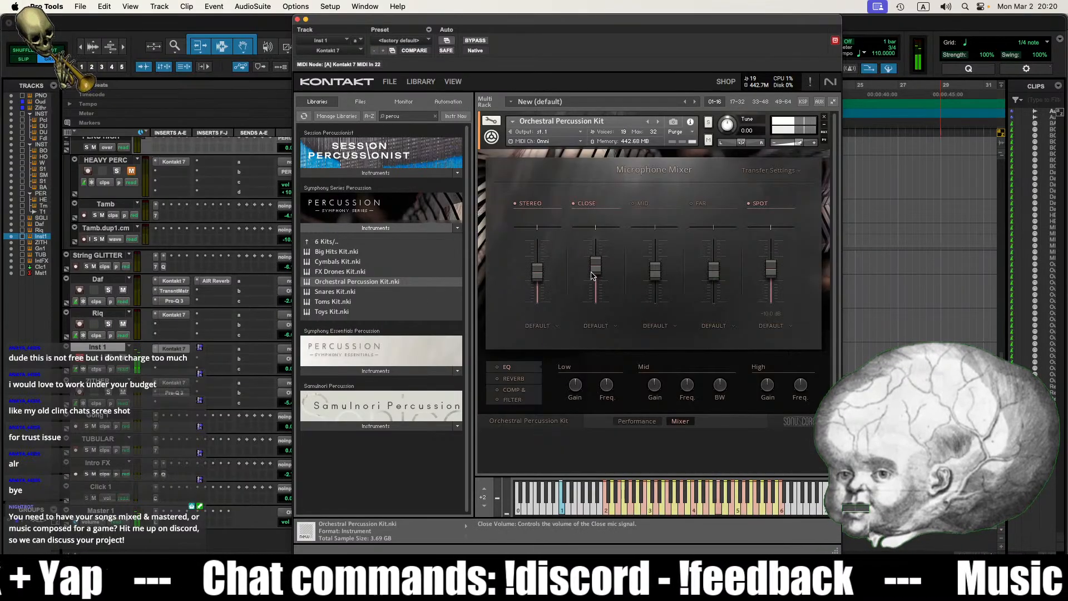
{"action": "left_click", "coordinate": [297, 20]}
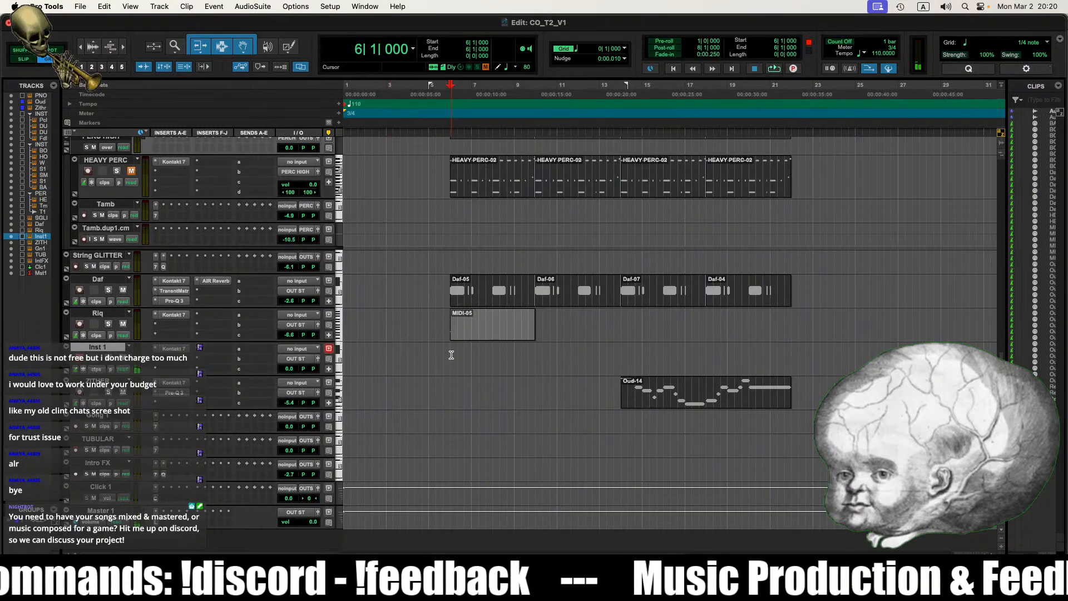
{"action": "key", "text": "space"}
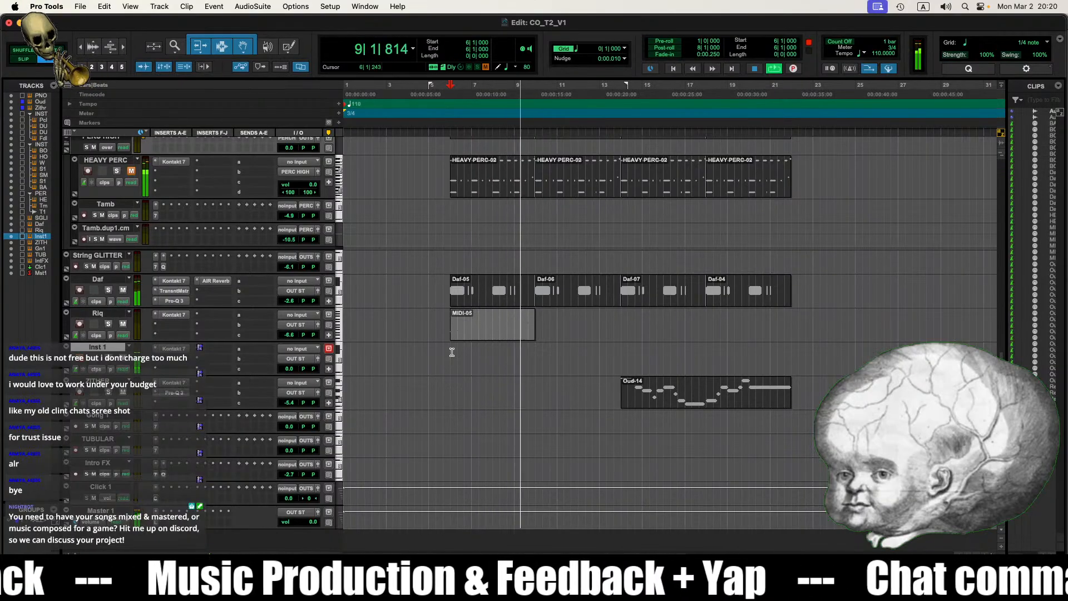
{"action": "key", "text": "space"}
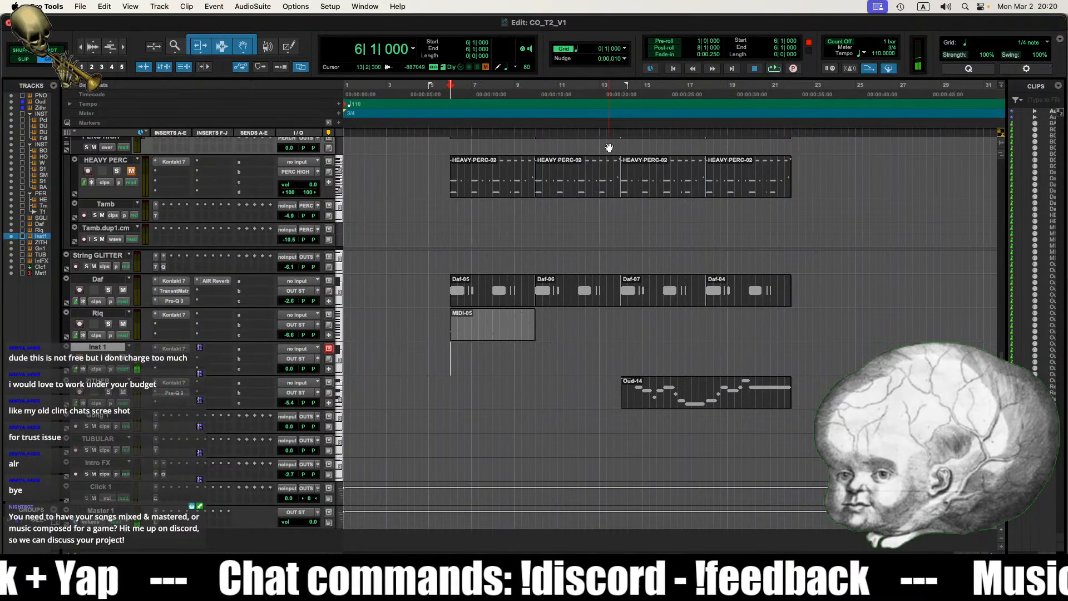
{"action": "left_click", "coordinate": [793, 68]}
{"action": "key", "text": "space"}
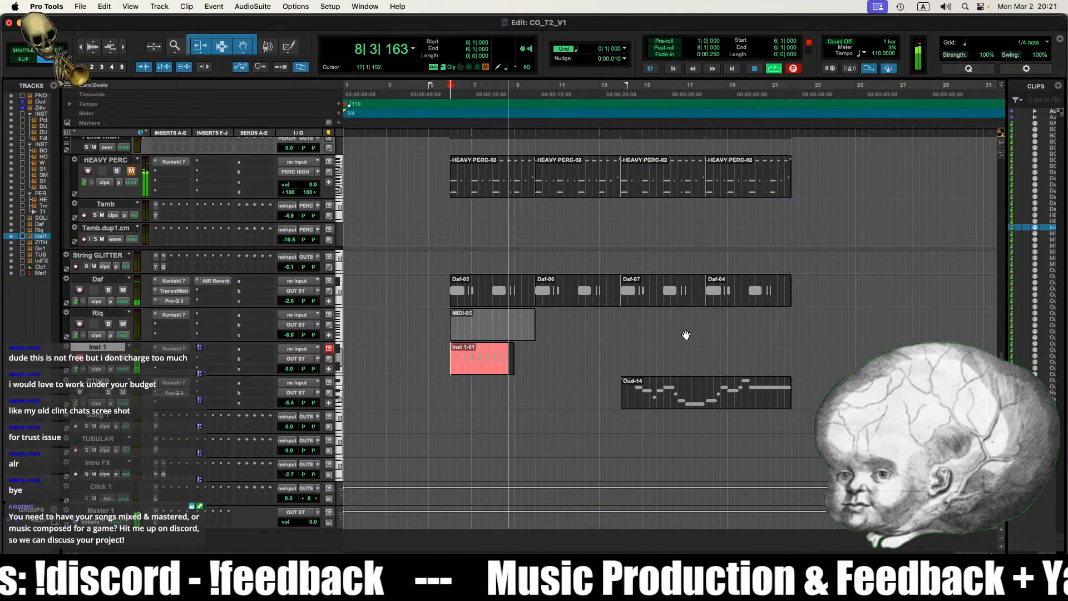
{"action": "key", "text": "space"}
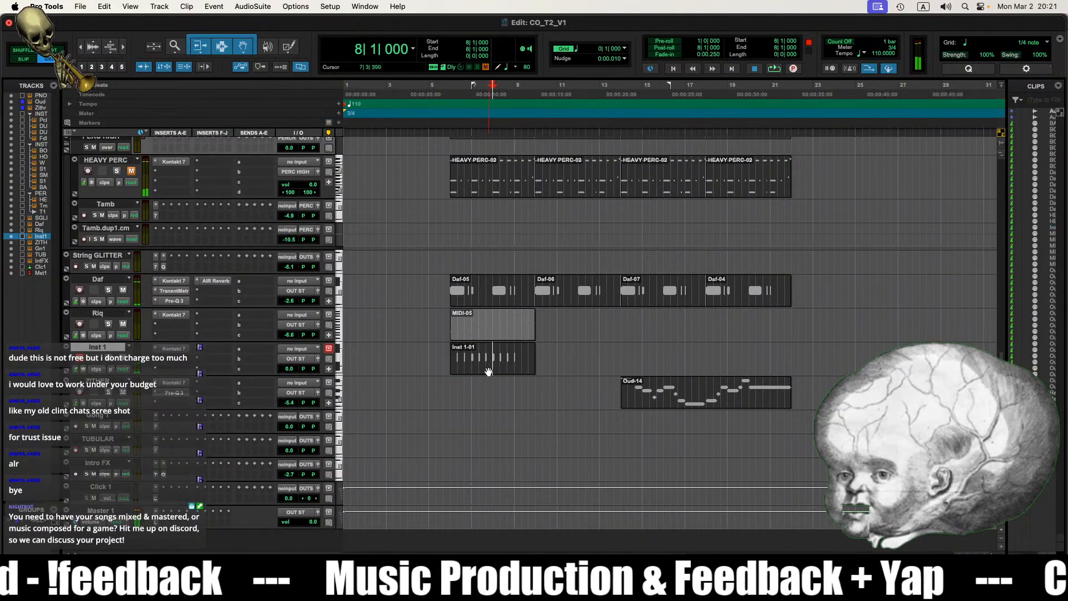
{"action": "key", "text": "super+z"}
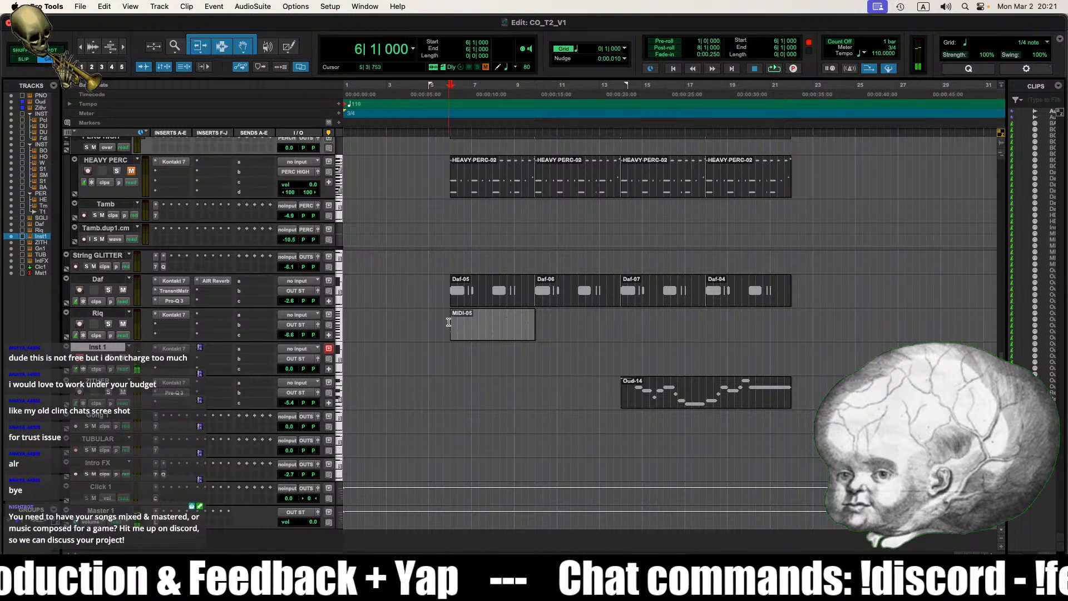
Step: Record a MIDI take on the Inst 1 track starting from 4|3|000, with the metronome on, through bar 9
{"action": "left_click", "coordinate": [416, 351]}
{"action": "key", "text": "space"}
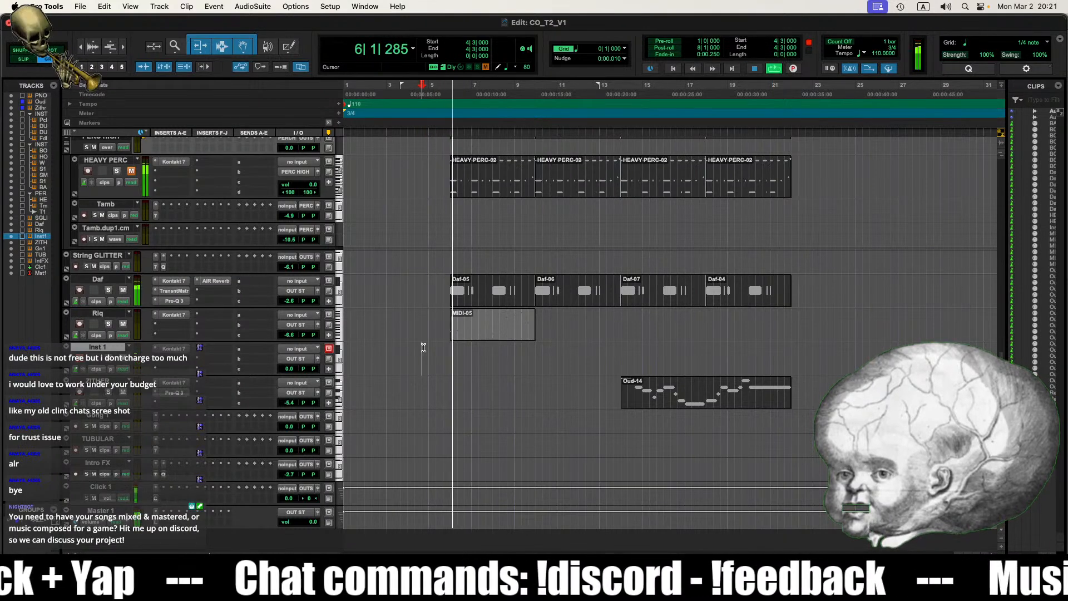
{"action": "key", "text": "space"}
{"action": "key", "text": "space"}
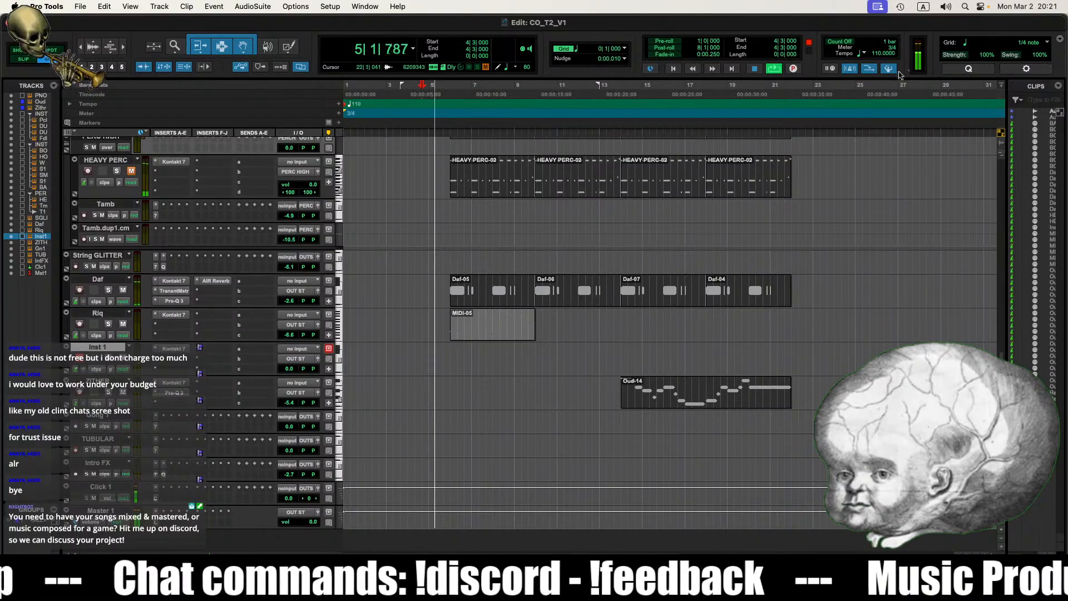
{"action": "left_click", "coordinate": [794, 69]}
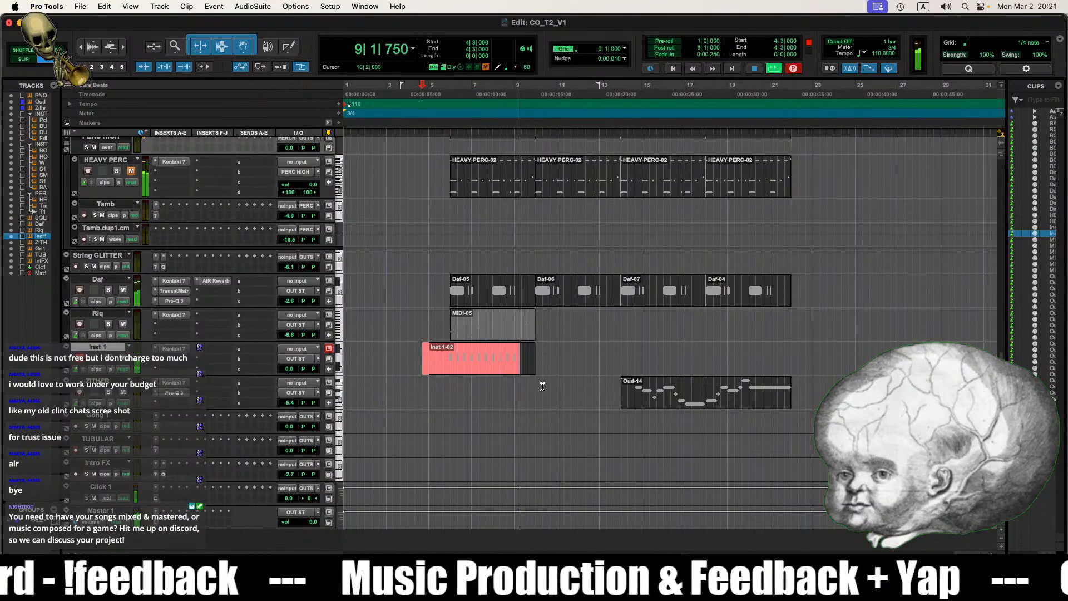
{"action": "key", "text": "space"}
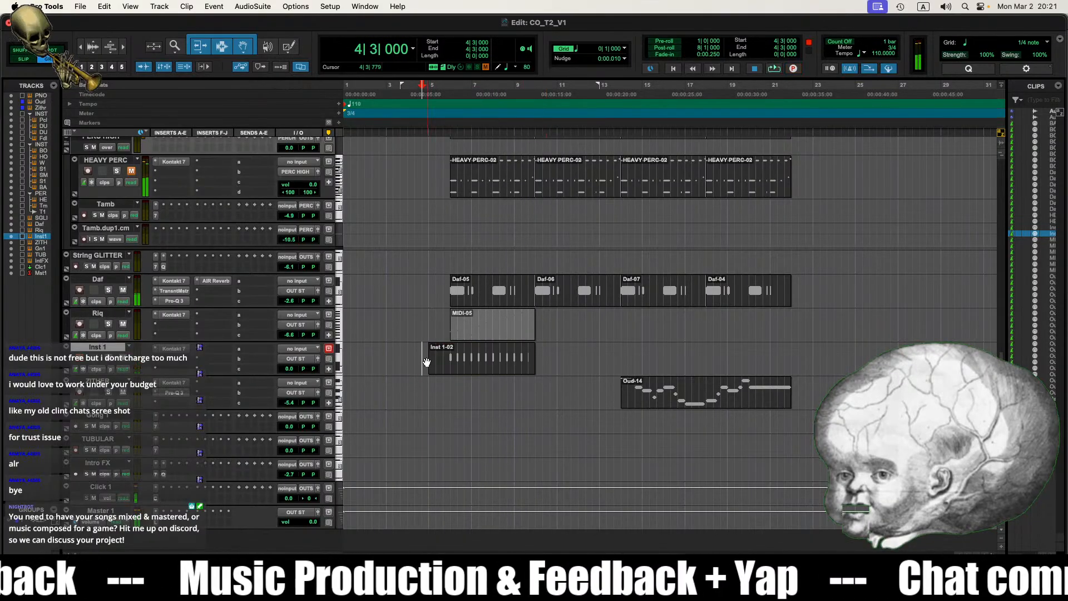
Step: Open the recorded Inst 1-02 clip in the MIDI editor and quantize all its G4 notes to the 1/4-note grid
{"action": "double_click", "coordinate": [479, 359]}
{"action": "key", "text": "r"}
{"action": "key", "text": "r"}
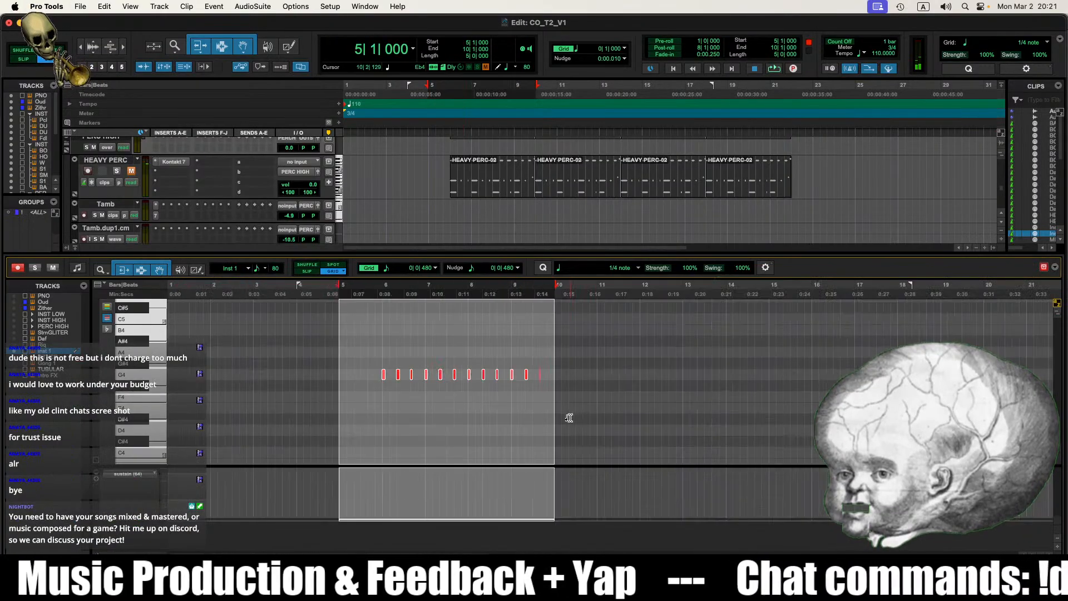
{"action": "left_click", "coordinate": [545, 404]}
{"action": "left_click_drag", "start_coordinate": [603, 359], "coordinate": [358, 422]}
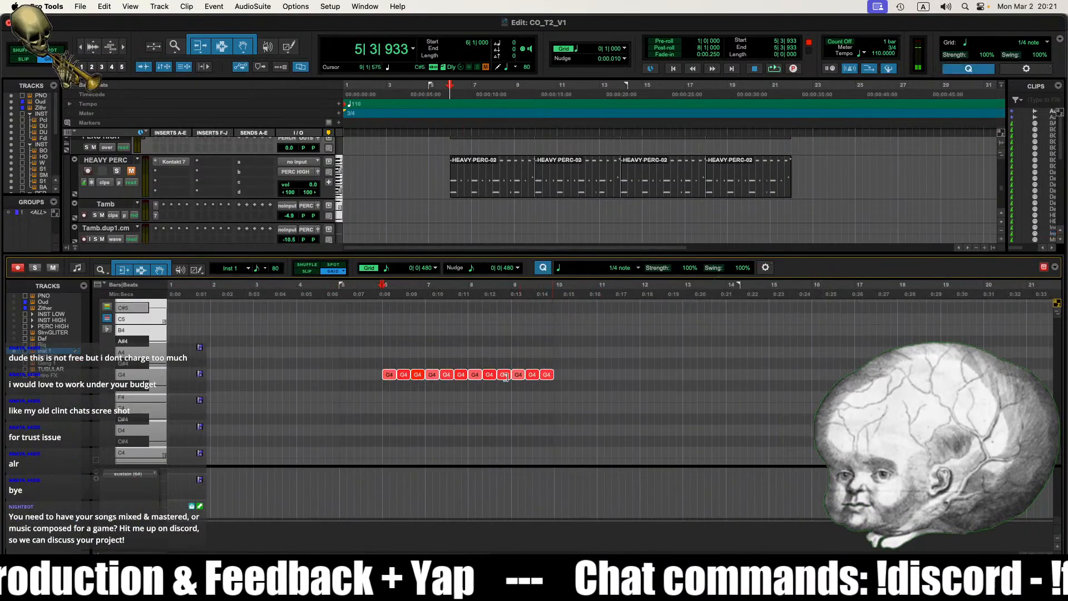
Step: Shorten all the G4 notes together by trimming their ends, and play the part from 5|3|000
{"action": "key", "text": "t"}
{"action": "left_click_drag", "start_coordinate": [623, 377], "coordinate": [610, 378]}
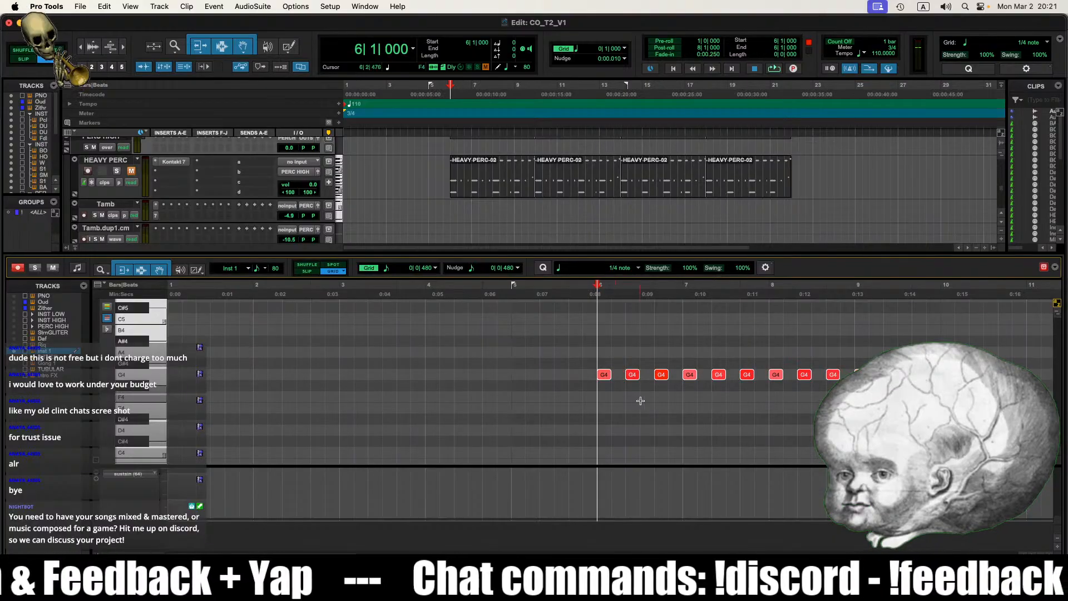
{"action": "scroll", "coordinate": [631, 401], "scroll_direction": "right", "scroll_amount": 2}
{"action": "left_click", "coordinate": [525, 396]}
{"action": "key", "text": "space"}
{"action": "scroll", "coordinate": [601, 392], "scroll_direction": "right", "scroll_amount": 3}
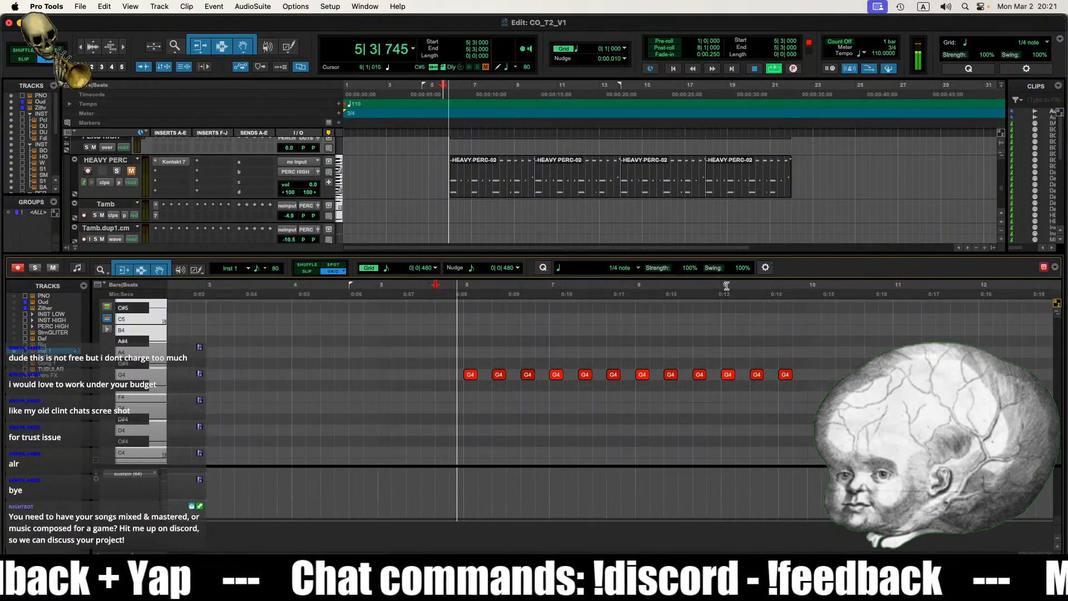
Step: Turn off Note Off in the quantize settings, leaving Note On and Preserve note duration enabled for the selected G4 notes
{"action": "left_click", "coordinate": [765, 268]}
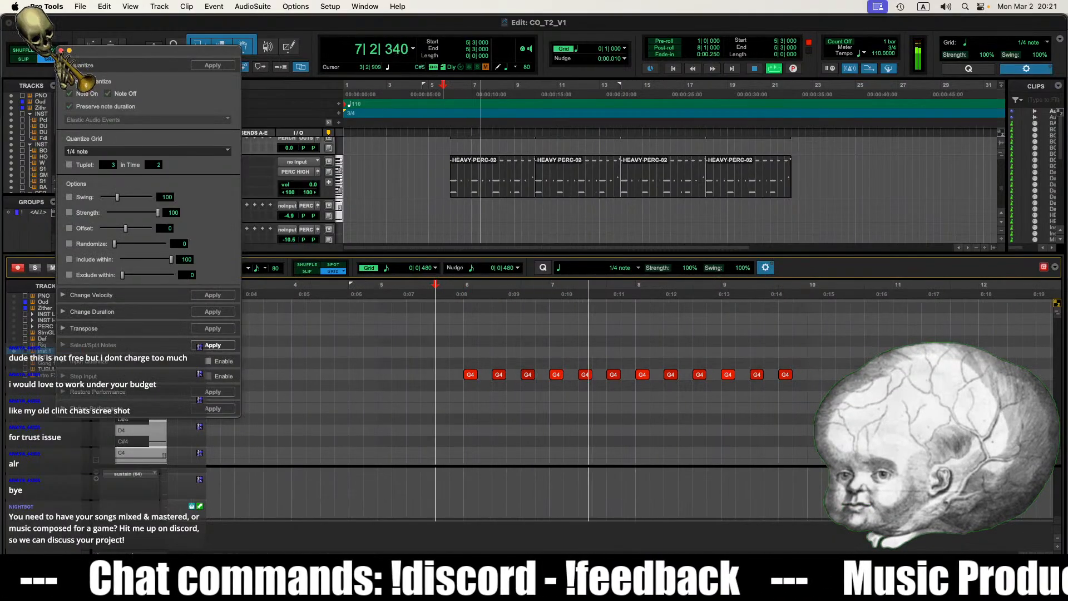
{"action": "key", "text": "space"}
{"action": "left_click_drag", "start_coordinate": [139, 55], "coordinate": [380, 79]}
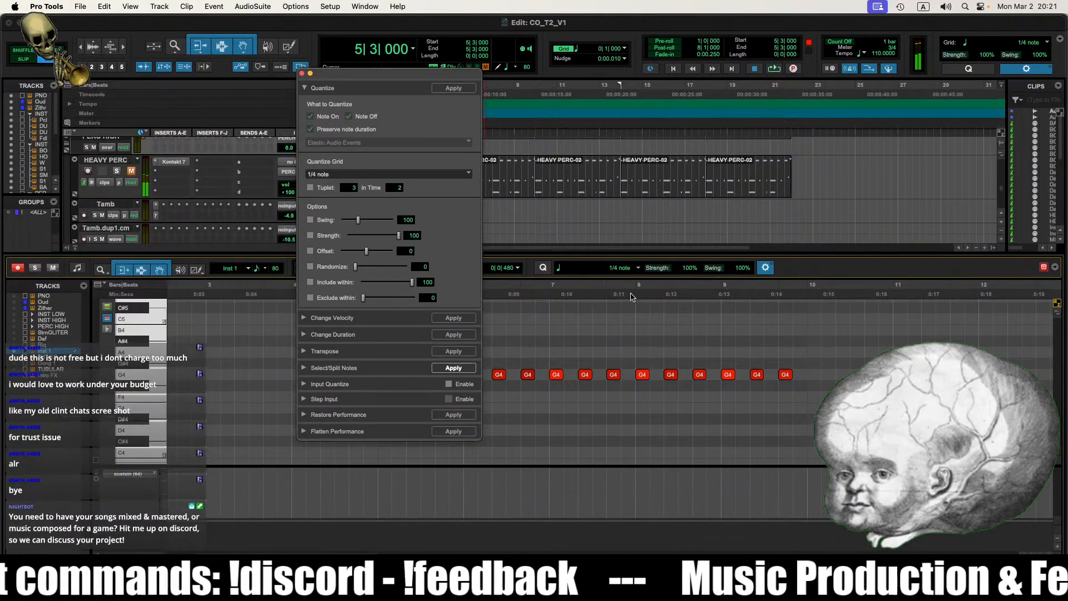
{"action": "left_click_drag", "start_coordinate": [867, 352], "coordinate": [453, 407]}
{"action": "left_click", "coordinate": [350, 117]}
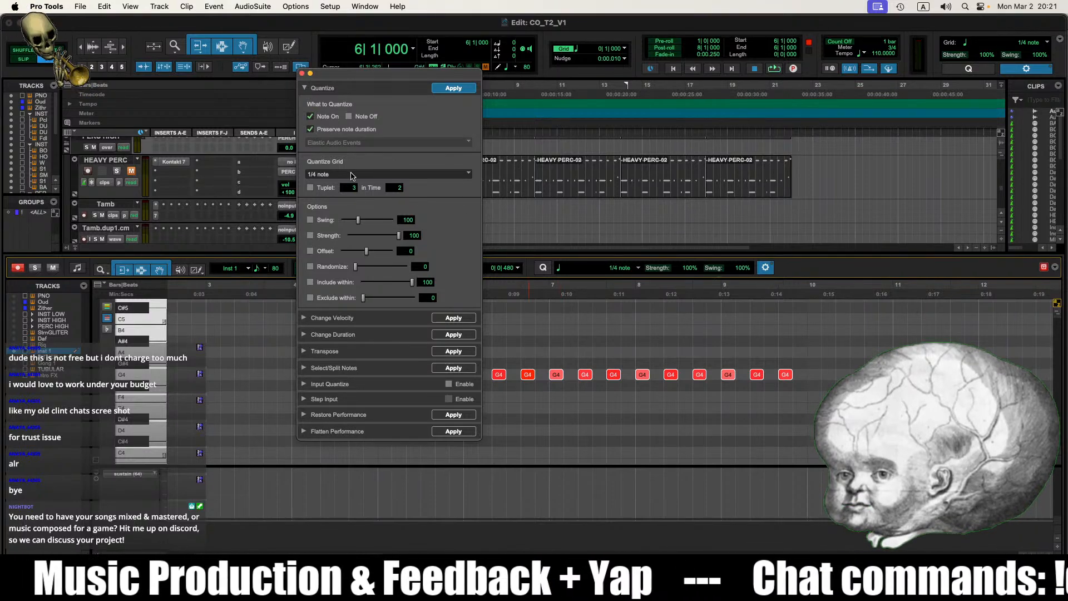
{"action": "left_click", "coordinate": [302, 74]}
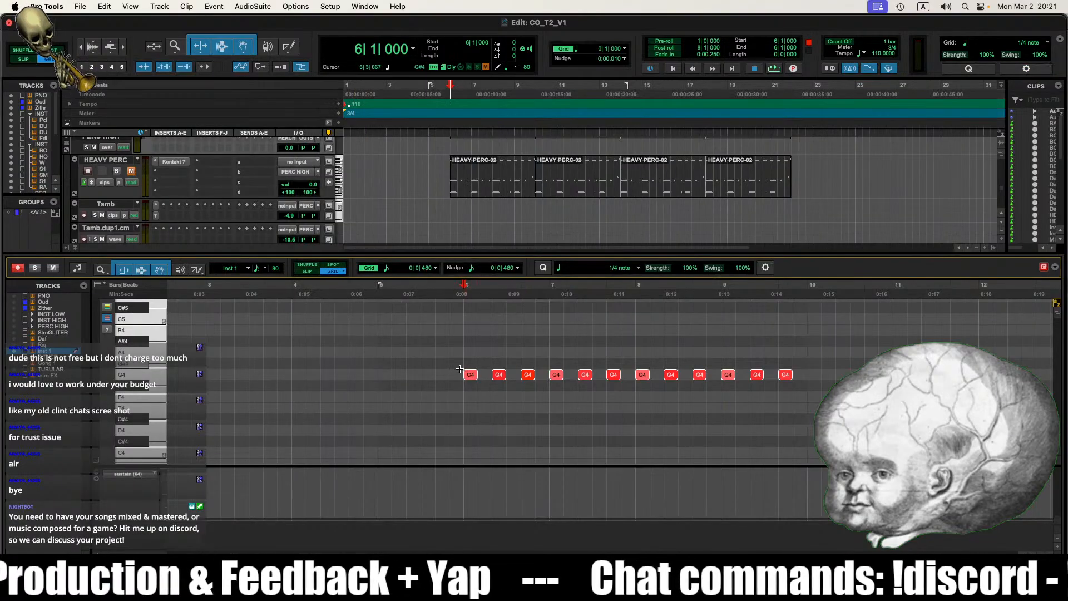
Step: Play the quantized part and switch the controller lane from sustain to velocity
{"action": "key", "text": "space"}
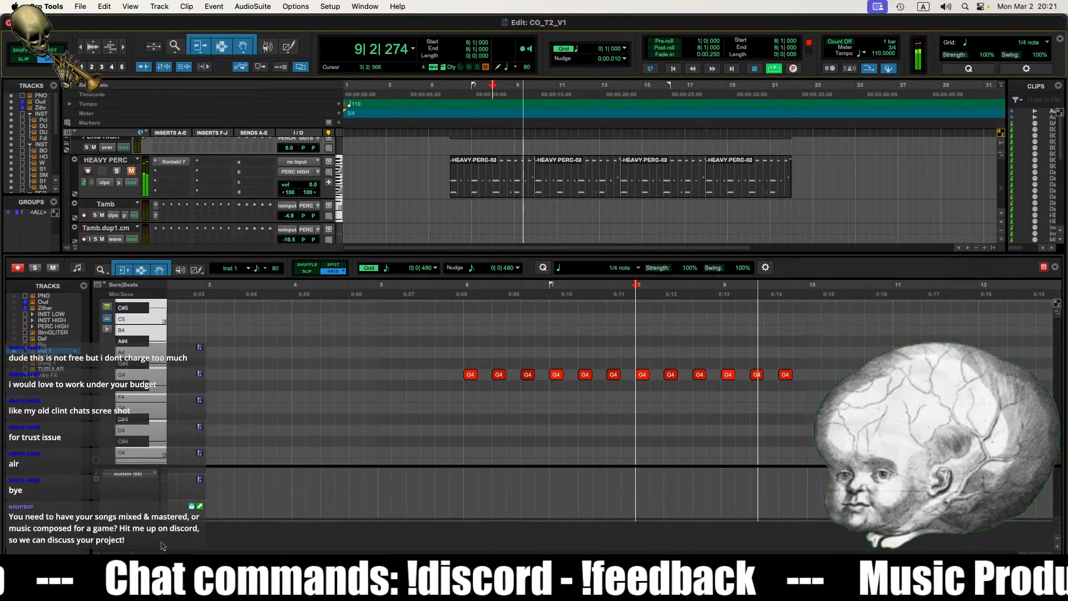
{"action": "left_click", "coordinate": [131, 474]}
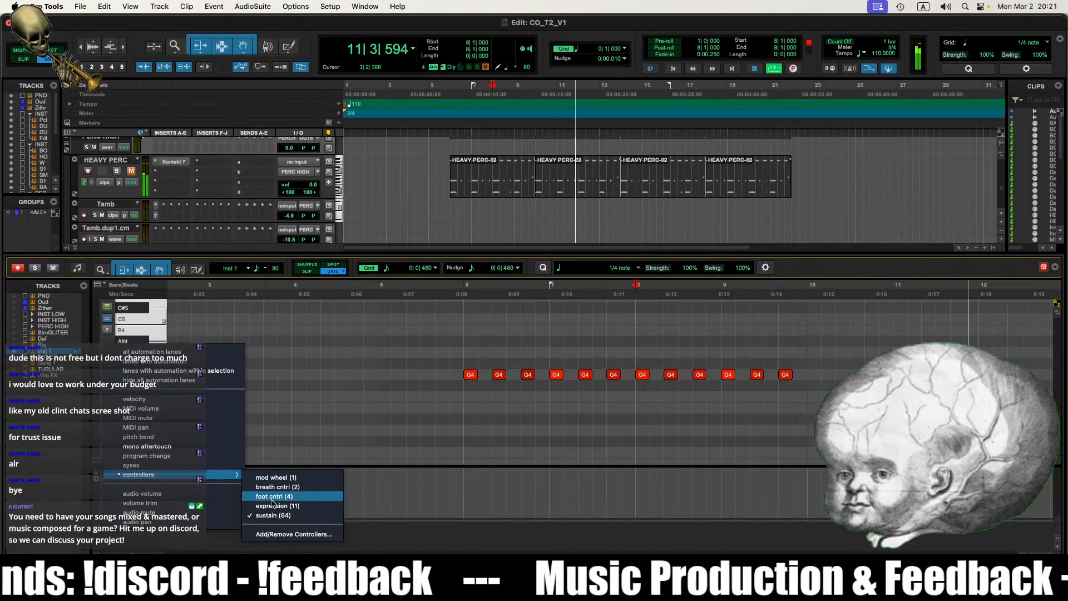
{"action": "left_click", "coordinate": [163, 401]}
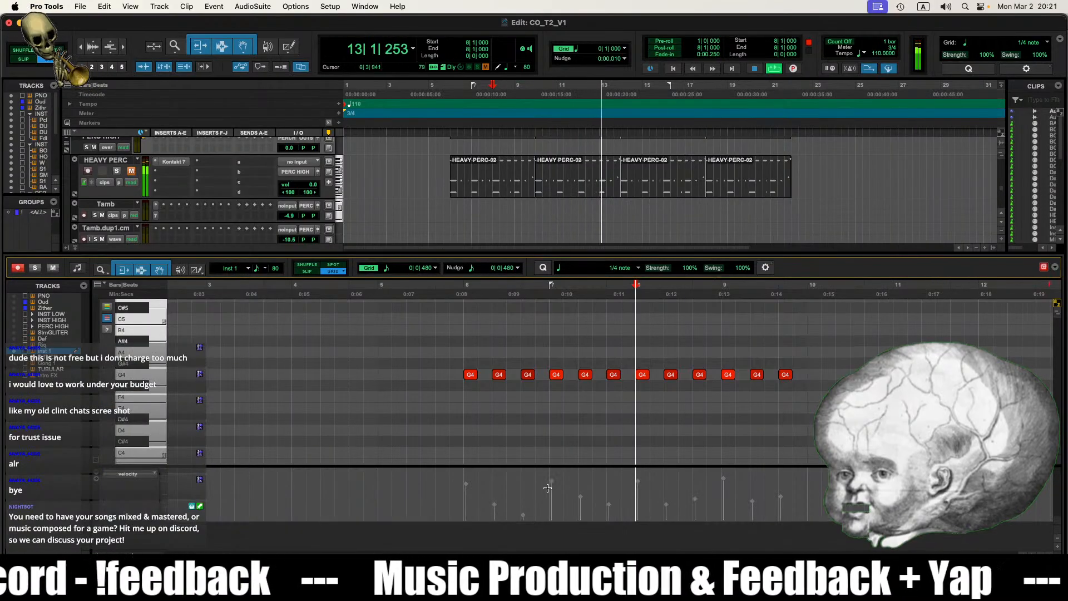
{"action": "left_click", "coordinate": [575, 431]}
{"action": "key", "text": "space"}
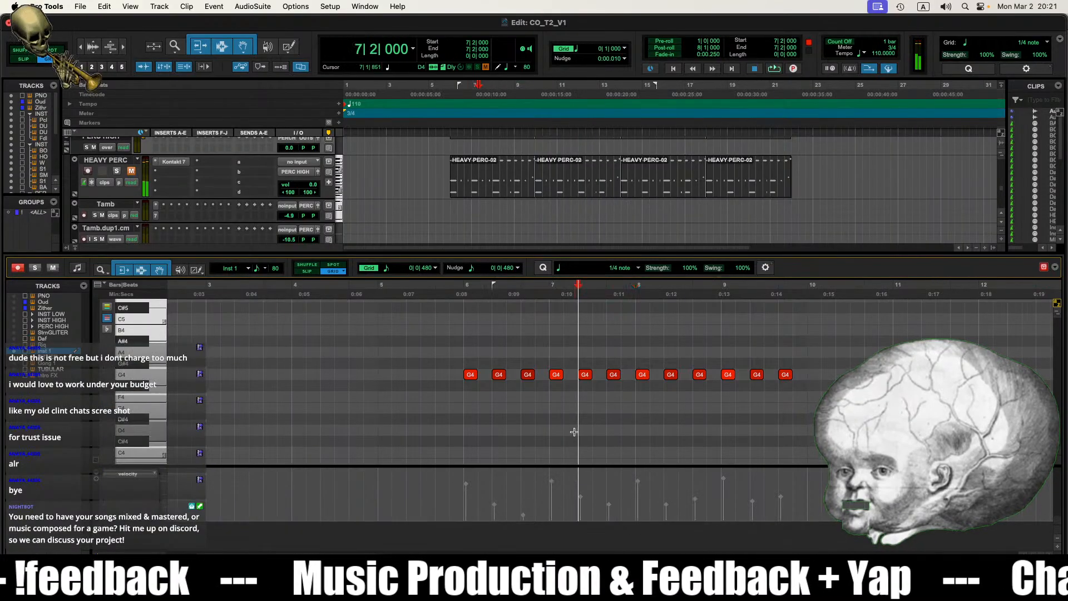
Step: Even out the velocities of the weaker G4 notes on beats 2 and 3 across bars 6 to 9
{"action": "left_click", "coordinate": [523, 513]}
{"action": "left_click", "coordinate": [580, 498]}
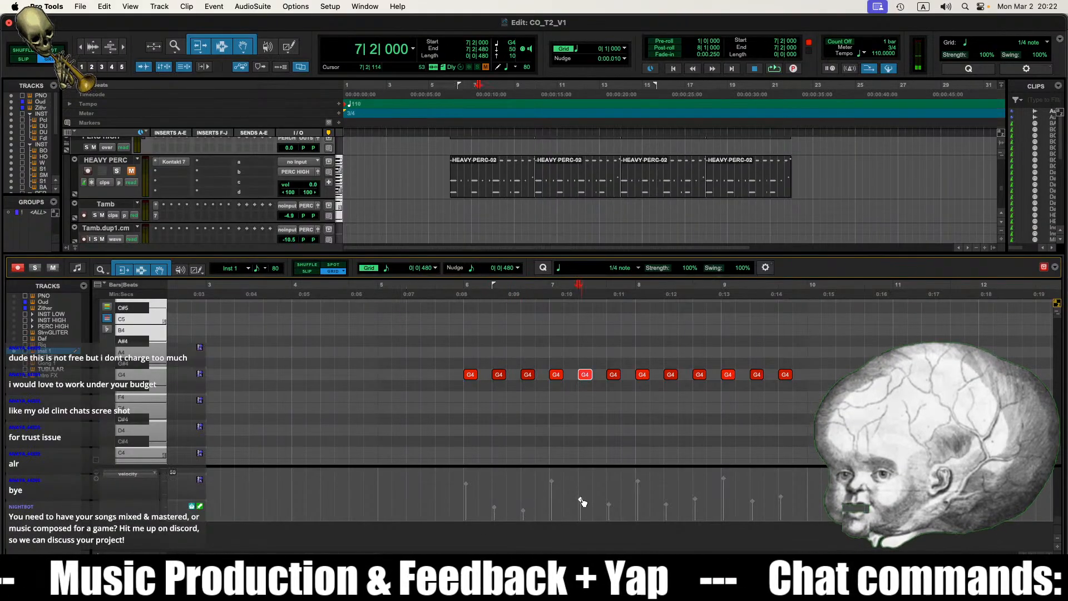
{"action": "left_click", "coordinate": [609, 505]}
{"action": "left_click", "coordinate": [693, 507]}
{"action": "left_click", "coordinate": [666, 504]}
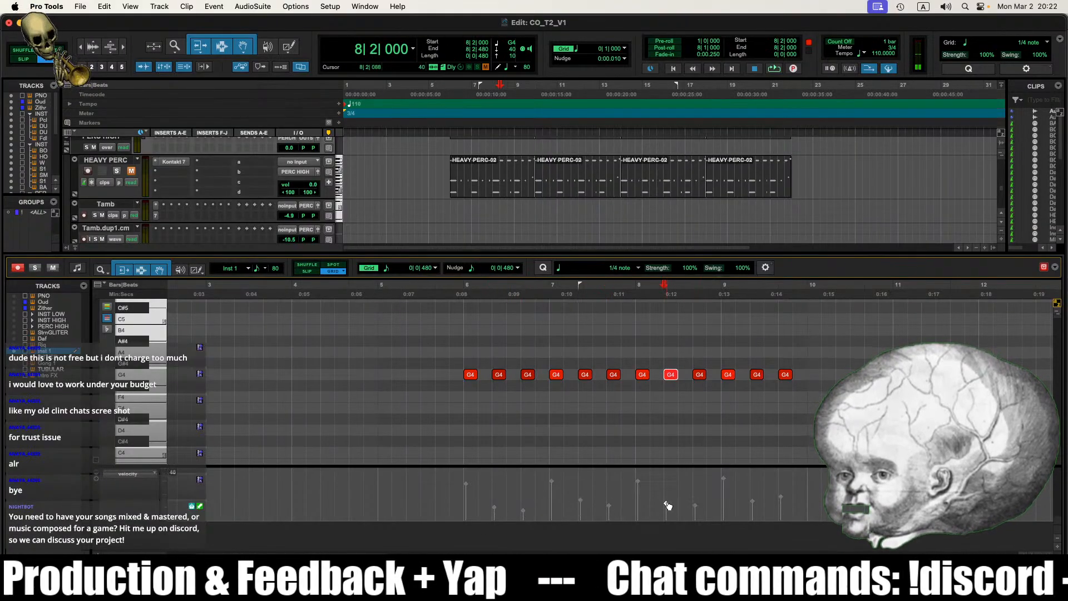
{"action": "left_click", "coordinate": [781, 508]}
{"action": "left_click", "coordinate": [754, 501]}
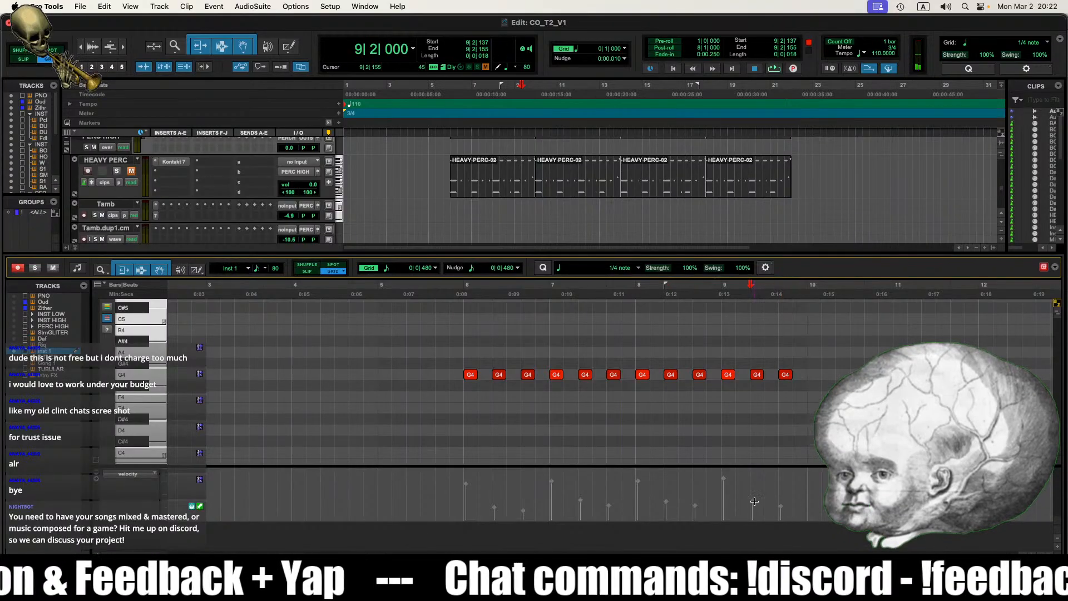
Step: During playback, lower the downbeat velocities in bars 7 to 9 to match bar 6 and slightly raise the last note's velocity
{"action": "left_click", "coordinate": [465, 485]}
{"action": "key", "text": "space"}
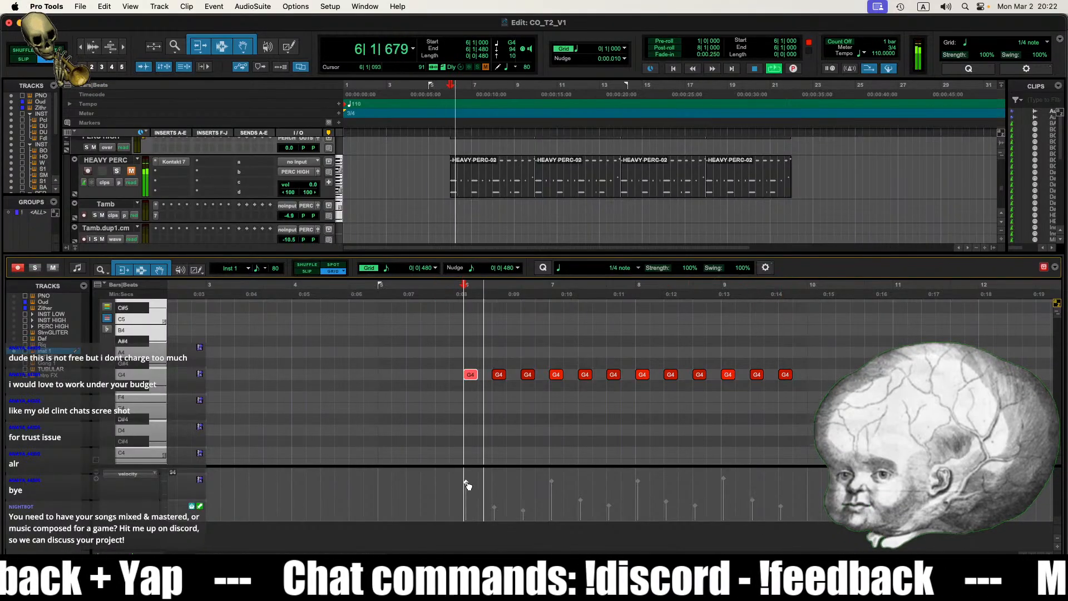
{"action": "left_click", "coordinate": [552, 486]}
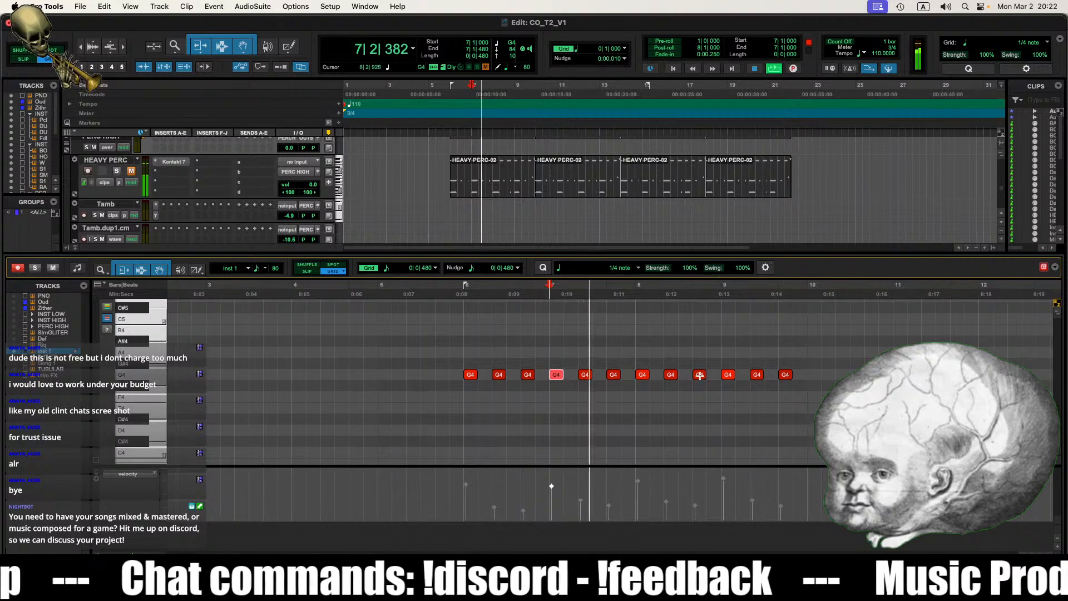
{"action": "left_click_drag", "start_coordinate": [638, 481], "coordinate": [638, 486]}
{"action": "left_click_drag", "start_coordinate": [724, 478], "coordinate": [724, 485]}
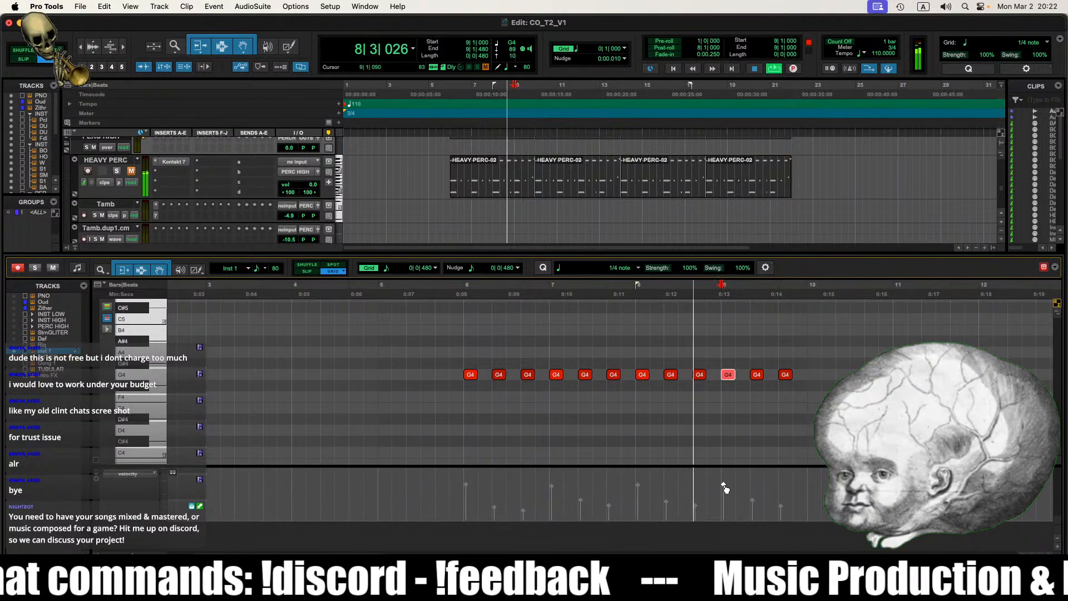
{"action": "left_click_drag", "start_coordinate": [781, 506], "coordinate": [781, 504]}
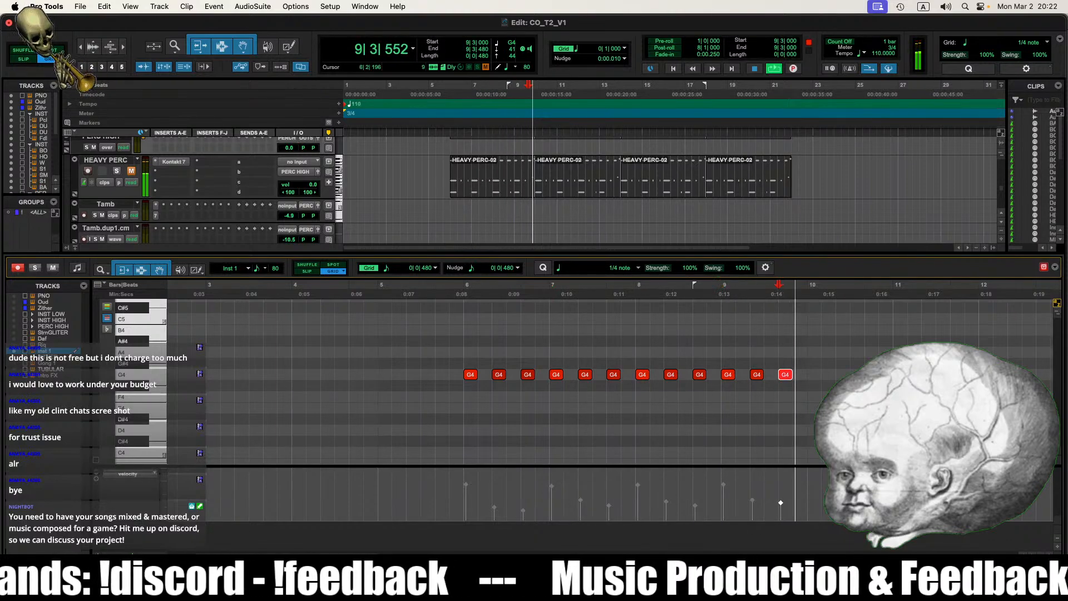
Step: Stop playback, close the MIDI editor, and trim the start of the Inst 1-02 clip to bar 6
{"action": "key", "text": "ctrl+="}
{"action": "key", "text": "space"}
{"action": "left_click_drag", "start_coordinate": [434, 359], "coordinate": [452, 358]}
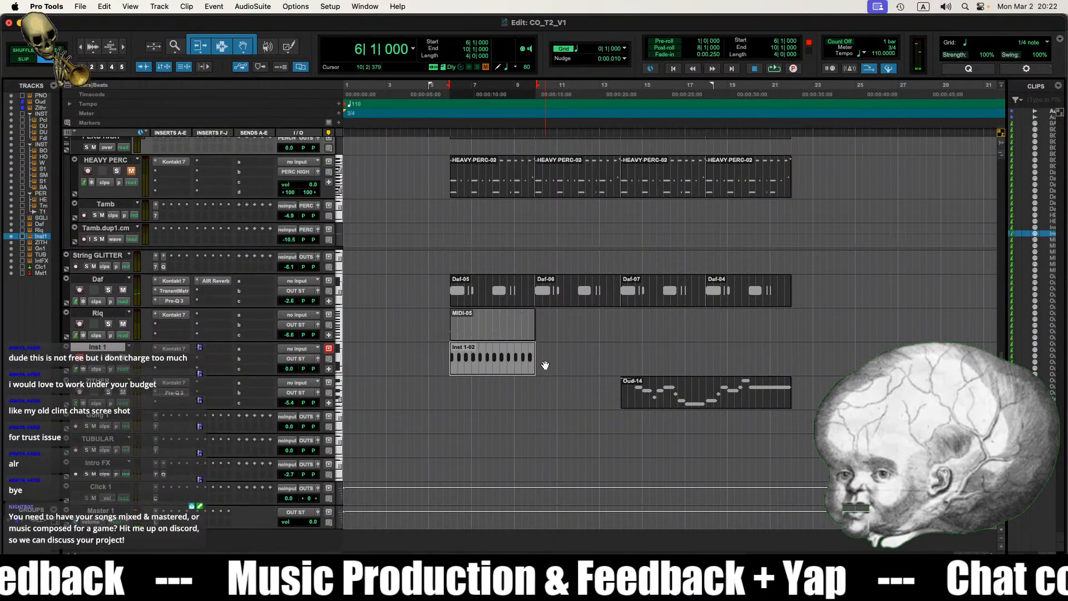
Step: Repeat the Inst 1-02 clip three times after the original
{"action": "key", "text": "super+shift+r"}
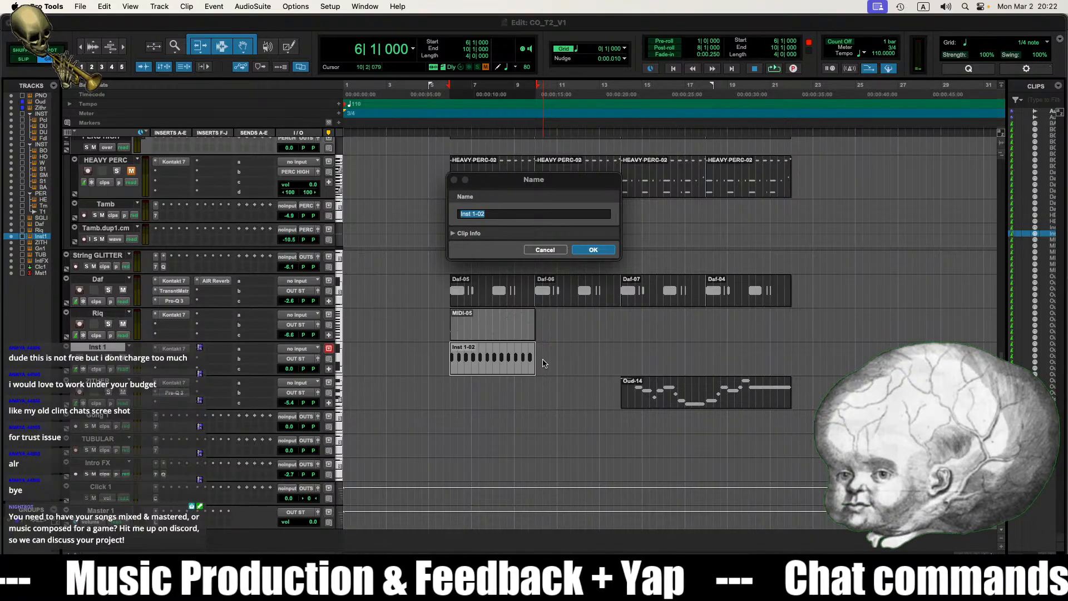
{"action": "left_click", "coordinate": [548, 250]}
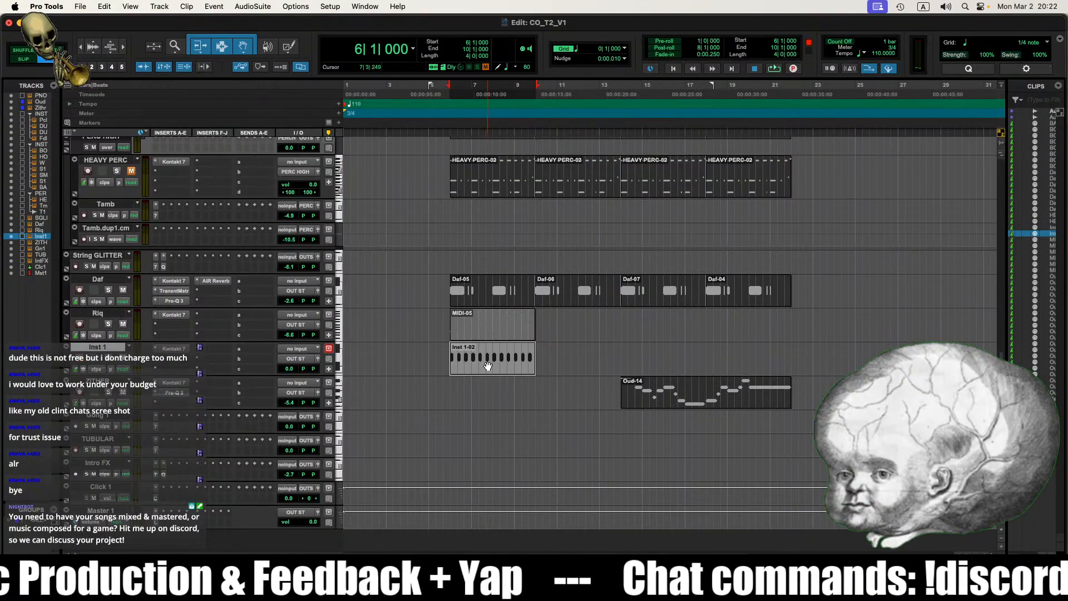
{"action": "left_click", "coordinate": [80, 6]}
{"action": "mouse_move", "coordinate": [105, 6]}
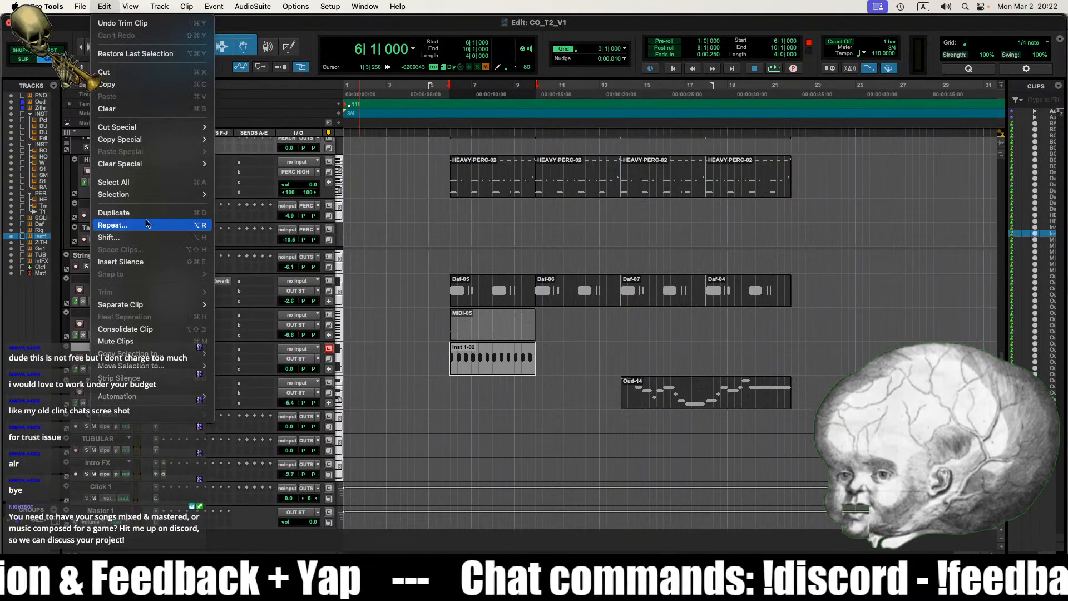
{"action": "left_click", "coordinate": [332, 221]}
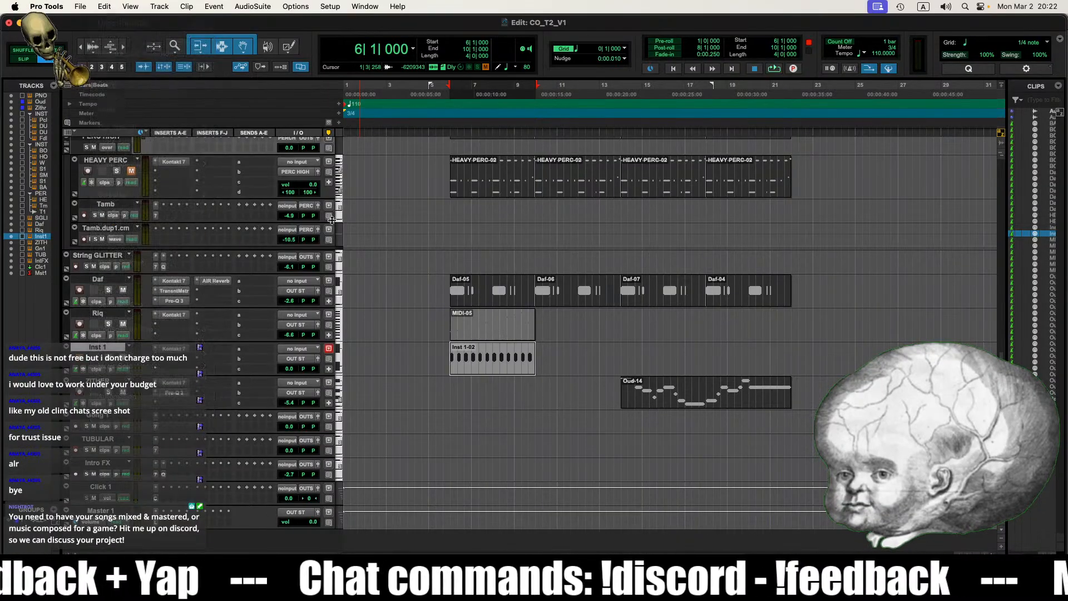
{"action": "key", "text": "alt+r"}
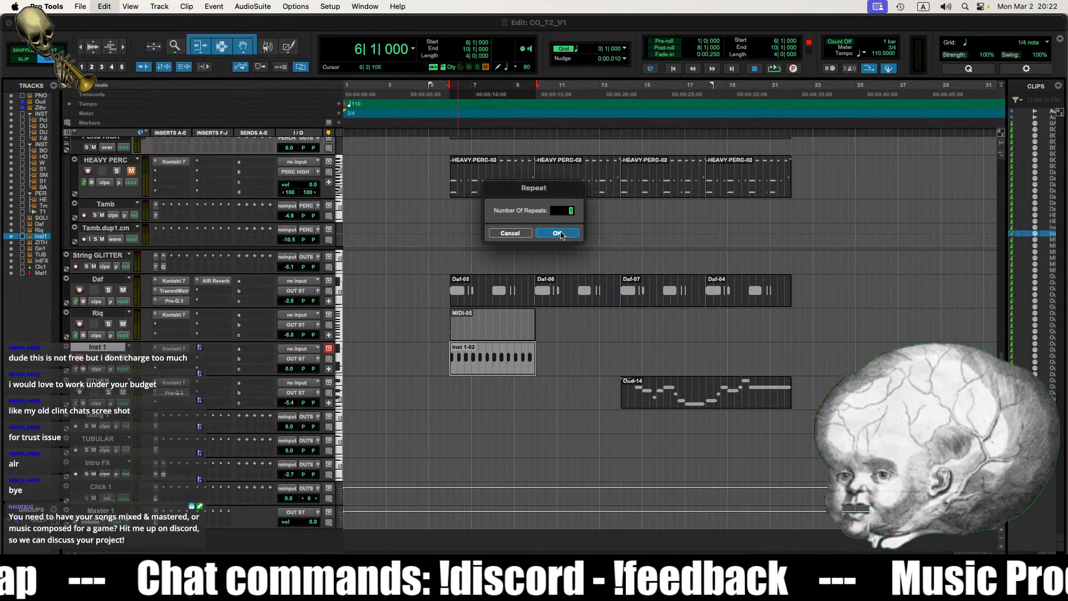
{"action": "type", "text": "3"}
{"action": "left_click", "coordinate": [561, 234]}
Step: Play the arrangement from bar 6, and audition it again with the Riq track's MIDI-05 clip unmuted
{"action": "left_click", "coordinate": [454, 355]}
{"action": "key", "text": "space"}
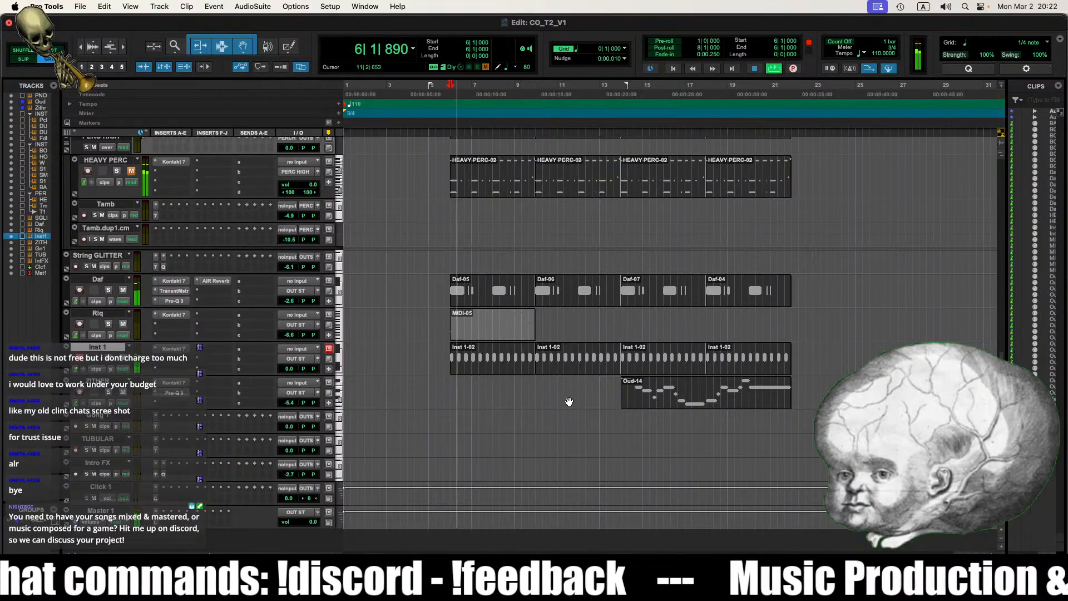
{"action": "left_click", "coordinate": [480, 440]}
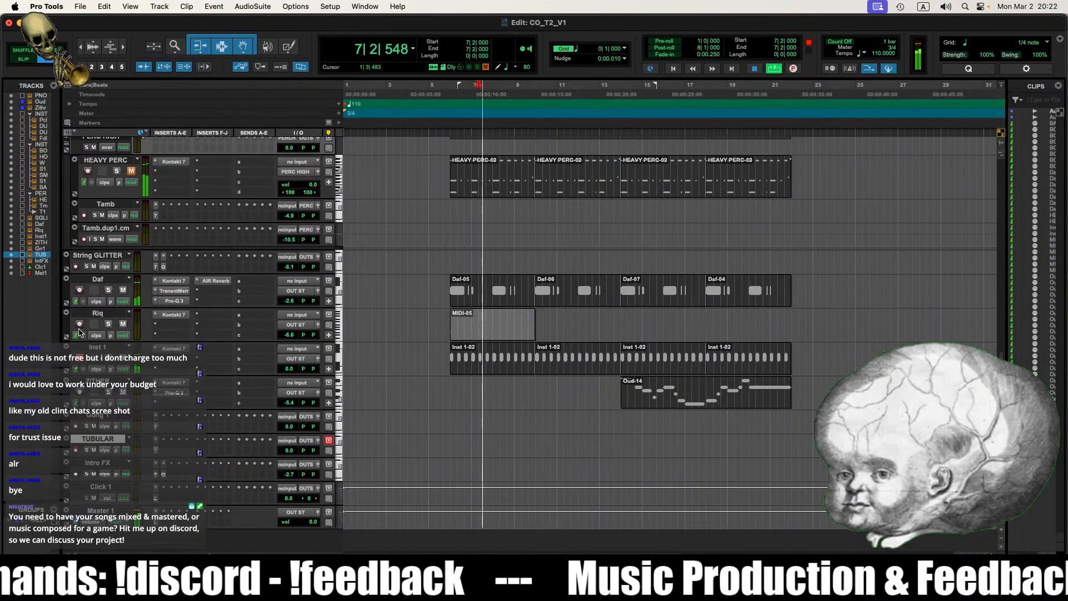
{"action": "key", "text": "space"}
{"action": "left_click", "coordinate": [472, 334]}
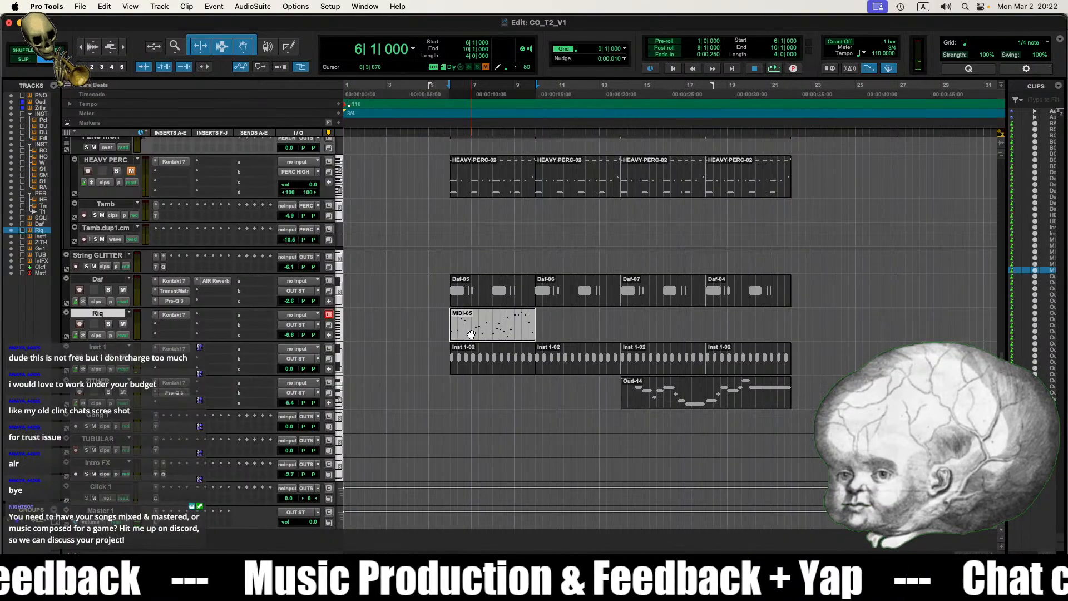
{"action": "key", "text": "space"}
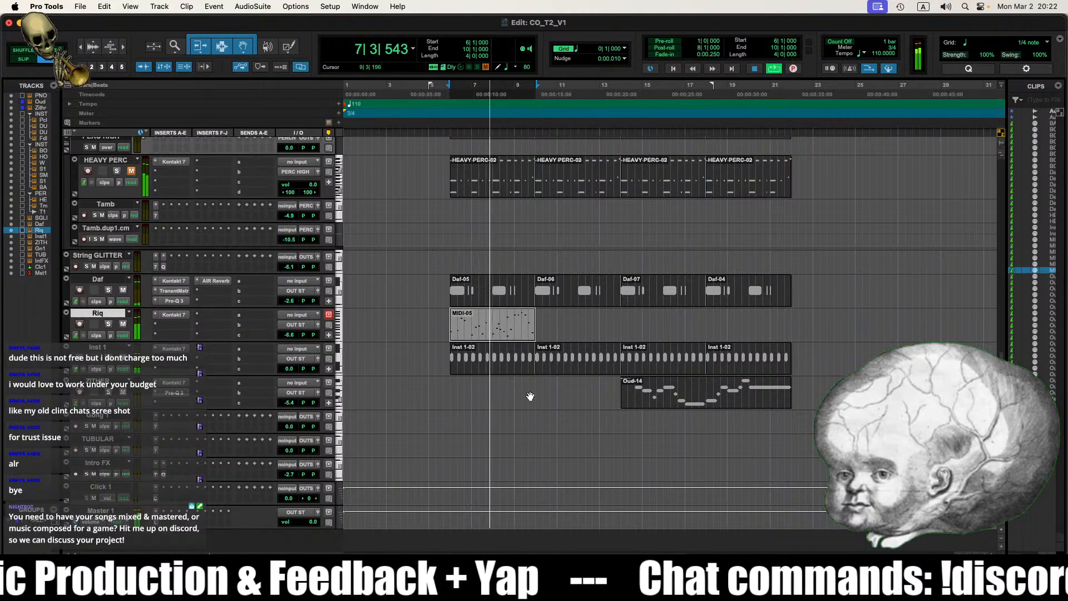
{"action": "key", "text": "Delete"}
{"action": "left_click", "coordinate": [529, 418]}
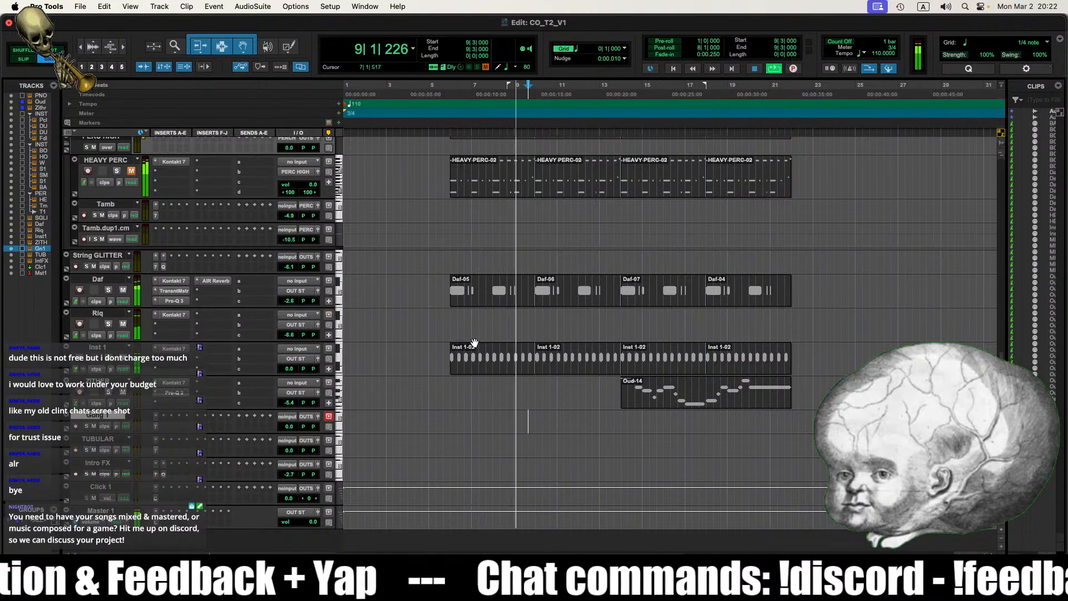
{"action": "key", "text": "space"}
{"action": "left_click", "coordinate": [453, 327]}
{"action": "left_click", "coordinate": [104, 6]}
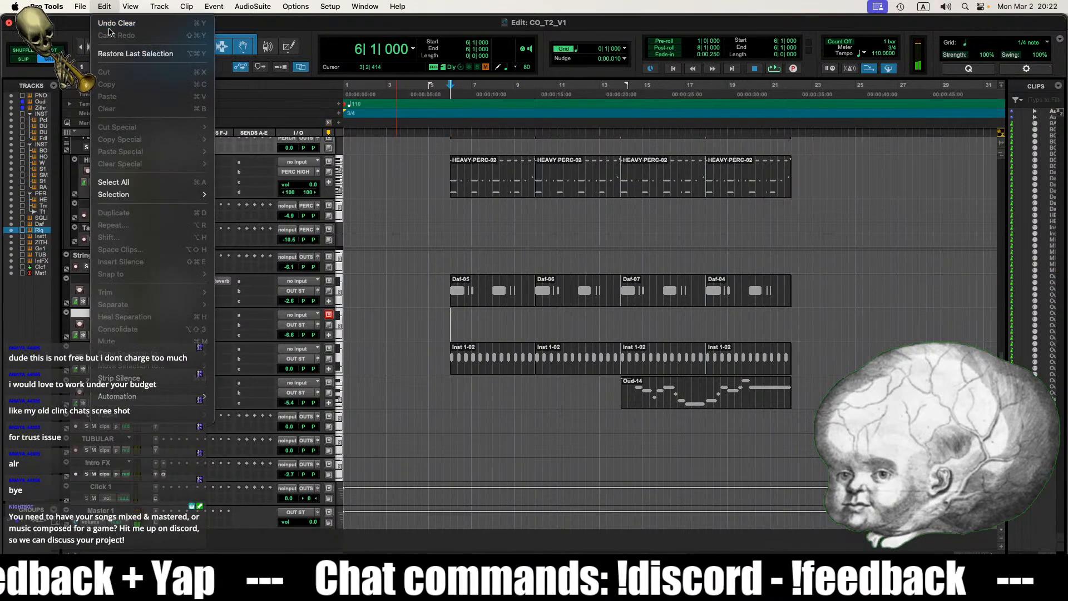
{"action": "left_click", "coordinate": [128, 24]}
Step: Move the Riq track's MIDI-05 clip to bar 22 and mute it, then set the edit cursor at bar 6
{"action": "left_click_drag", "start_coordinate": [465, 337], "coordinate": [806, 336]}
{"action": "key", "text": "super+m"}
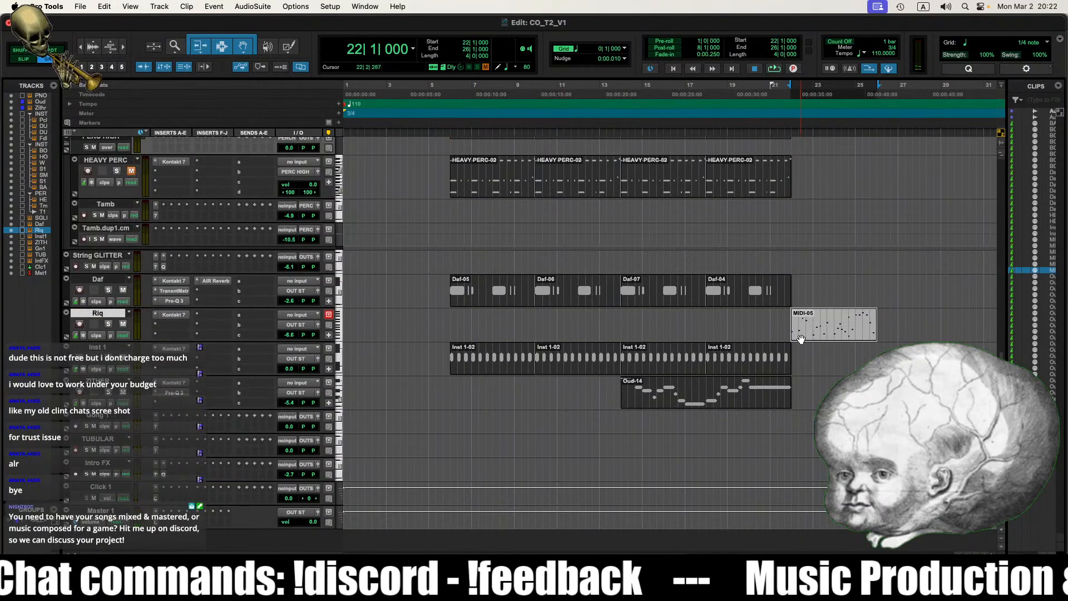
{"action": "left_click", "coordinate": [467, 320]}
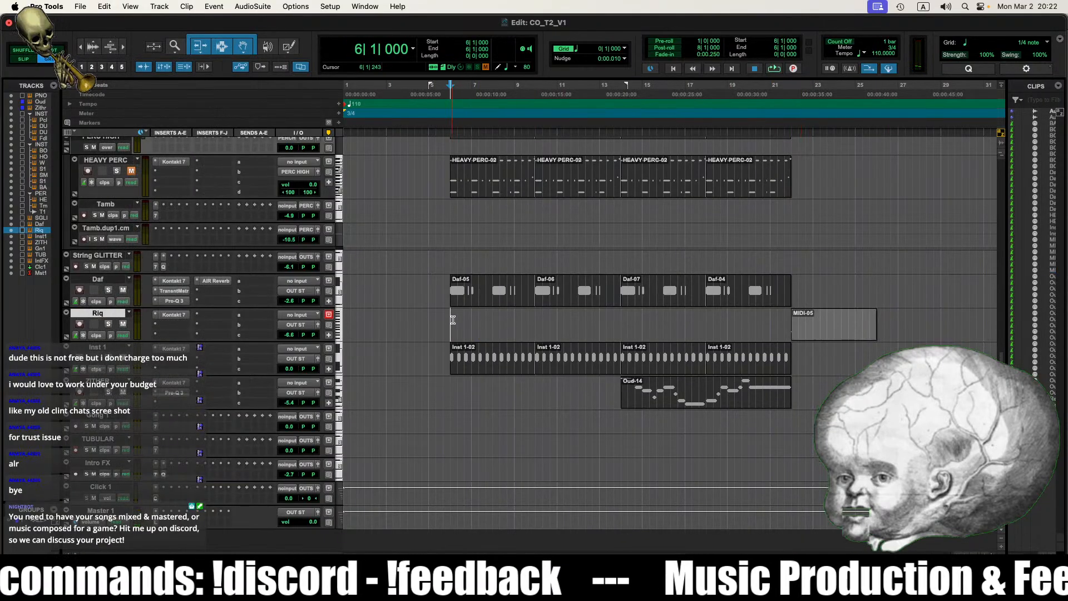
Step: Bring a pattern from the Riq's Kontakt instrument onto the Riq track at bar 6 and trim the clip's end to bar 10
{"action": "left_click", "coordinate": [171, 315]}
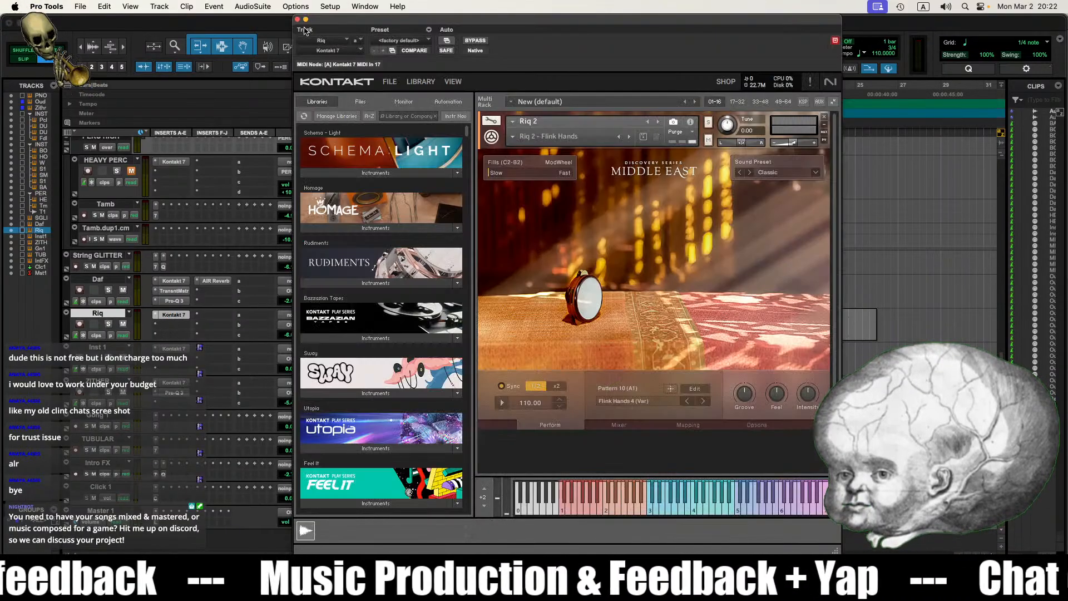
{"action": "left_click", "coordinate": [297, 19]}
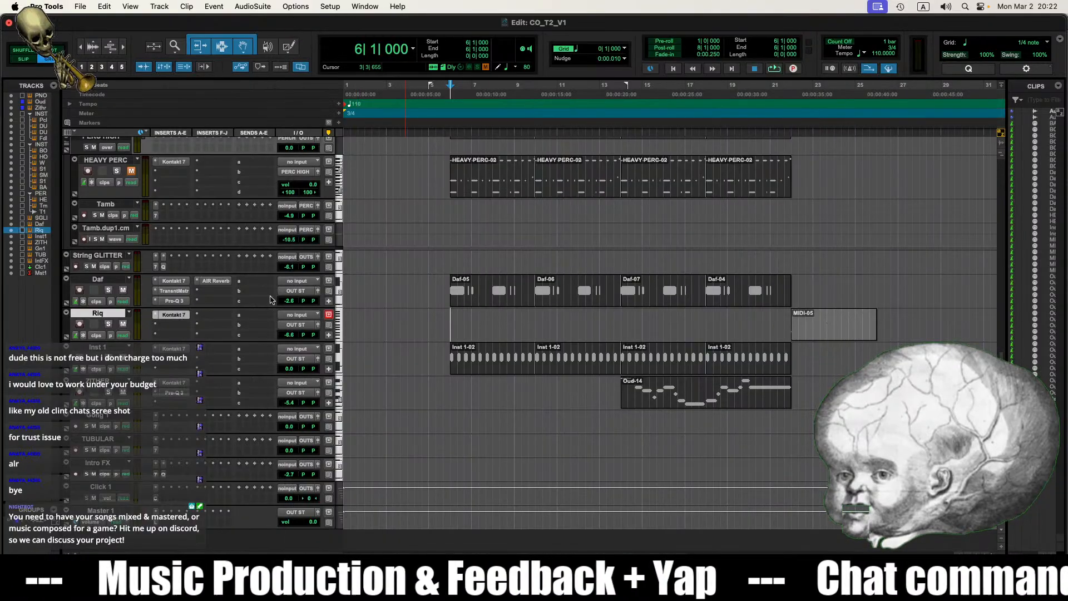
{"action": "key", "text": "ctrl+alt+super+w"}
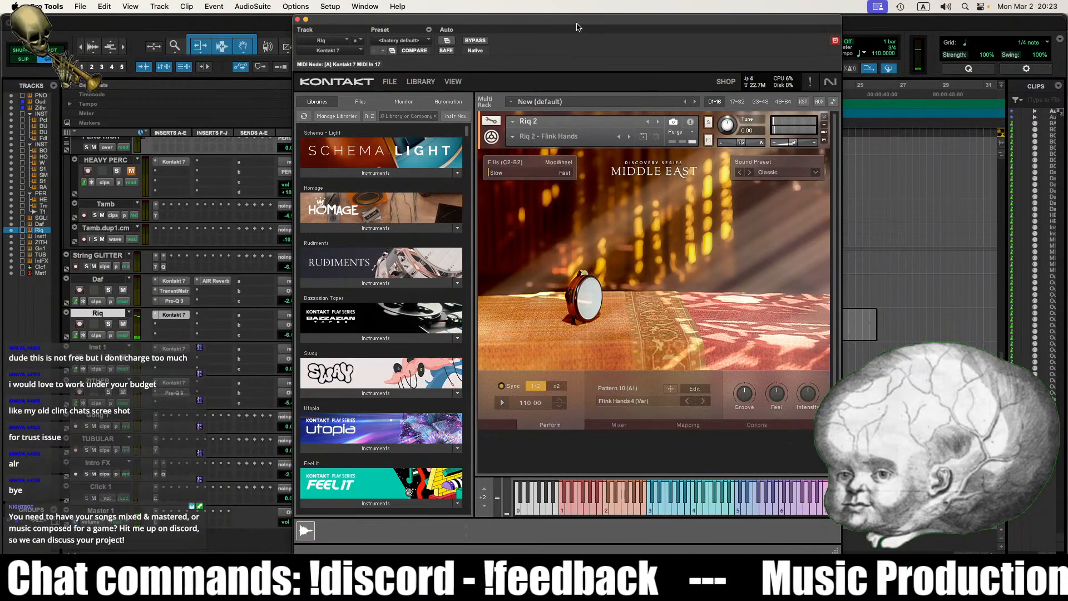
{"action": "key", "text": "super+Tab"}
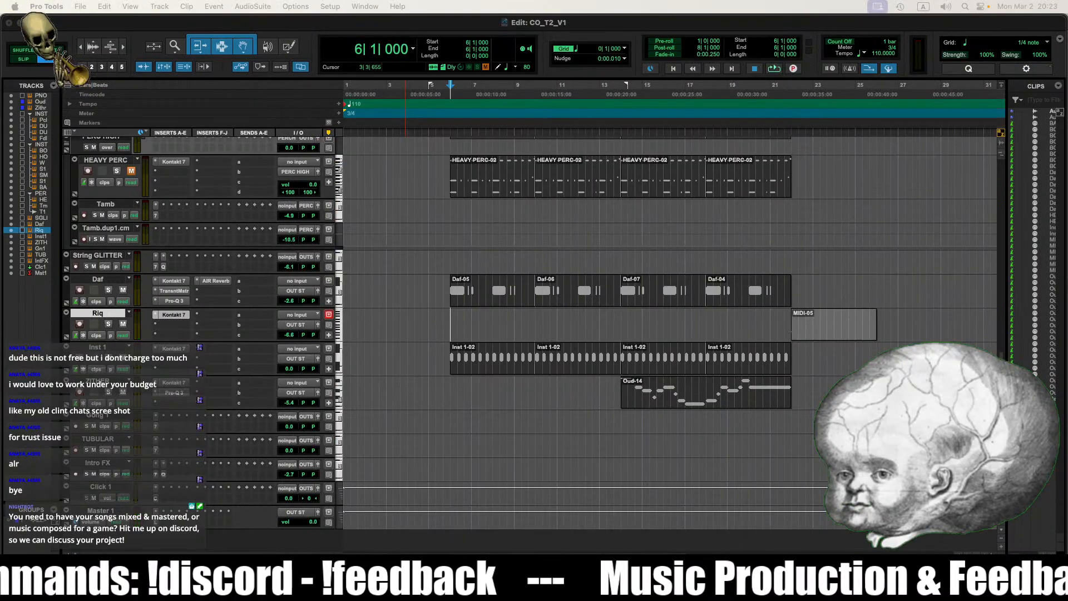
{"action": "left_click", "coordinate": [546, 403]}
{"action": "left_click_drag", "start_coordinate": [563, 329], "coordinate": [535, 329]}
{"action": "left_click", "coordinate": [465, 330]}
Step: Play from just before bar 6 to audition the new Riq clip with the other percussion
{"action": "left_click", "coordinate": [505, 383]}
{"action": "key", "text": "space"}
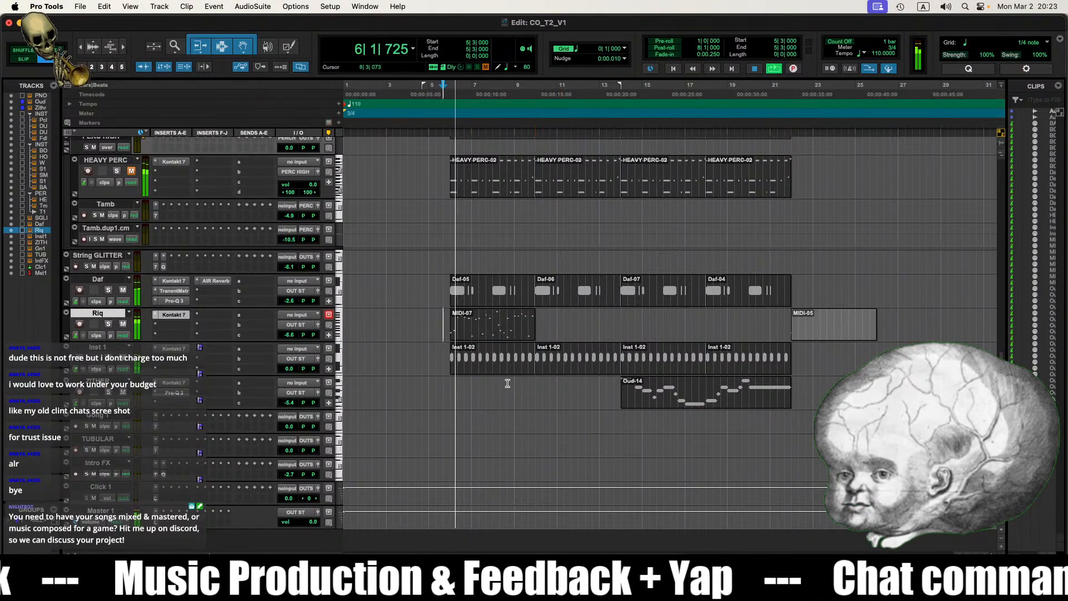
{"action": "left_click", "coordinate": [502, 382]}
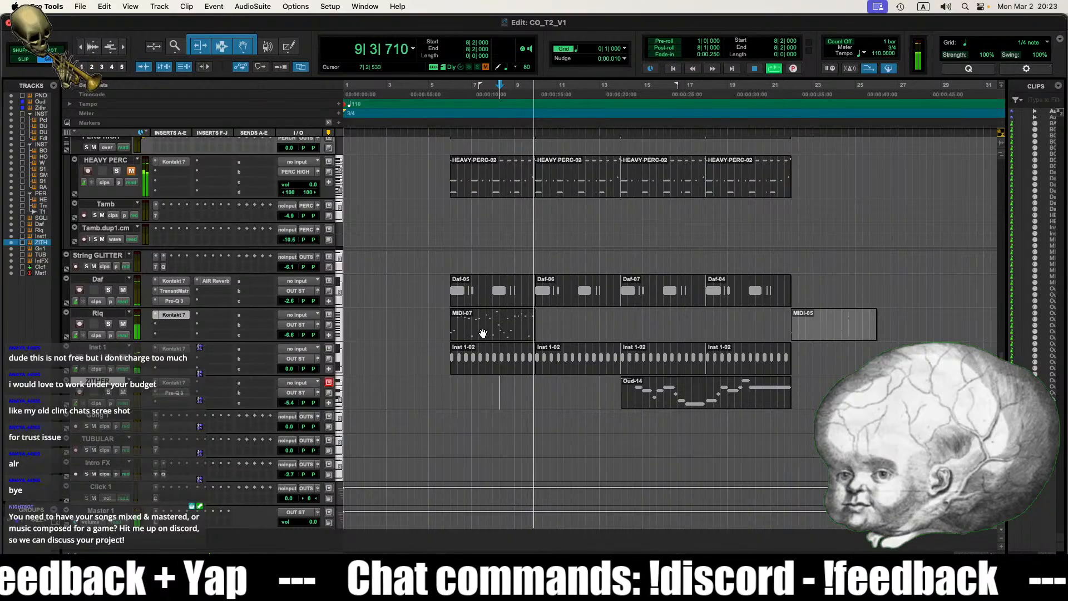
Step: Copy the MIDI-07 clip along the Riq track to fill bars 6 to 21, and delete the muted MIDI-05 clip at bar 22
{"action": "left_click_drag", "start_coordinate": [480, 333], "coordinate": [567, 330]}
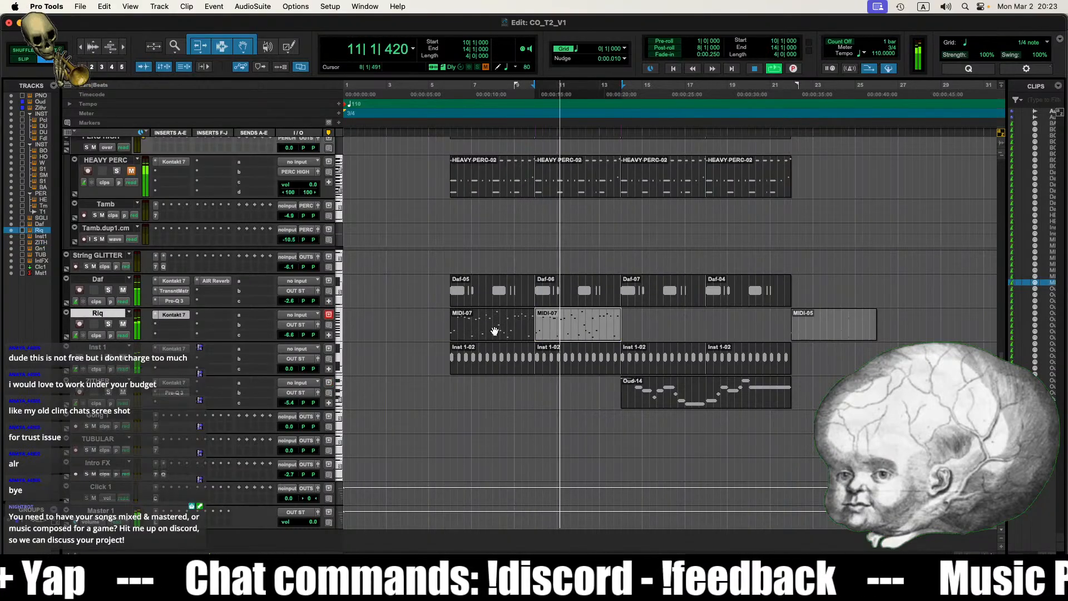
{"action": "left_click", "coordinate": [477, 332], "text": "shift"}
{"action": "key", "text": "super+d"}
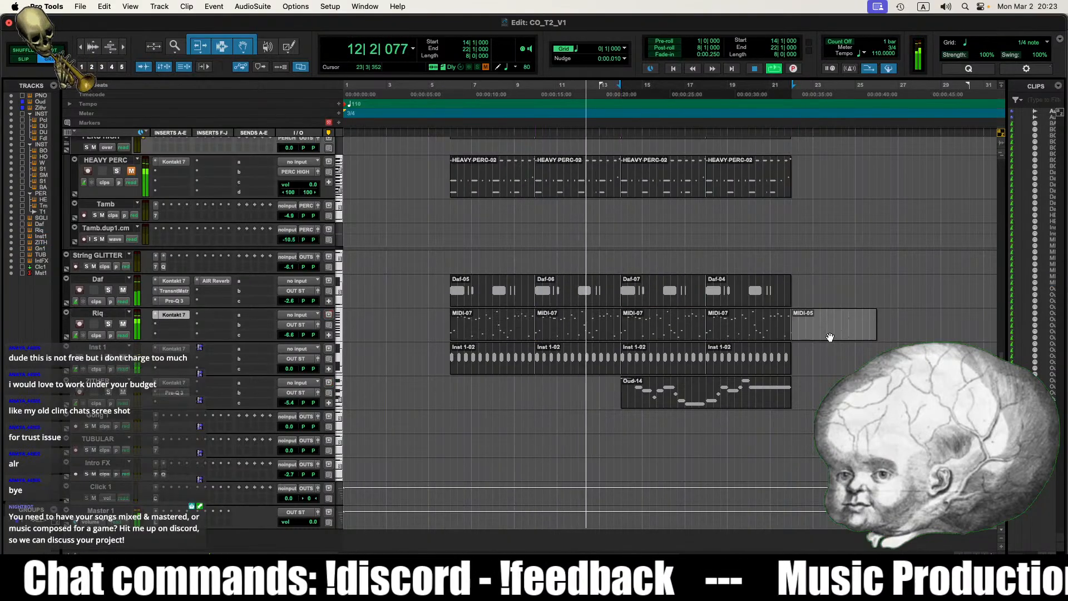
{"action": "left_click", "coordinate": [834, 329]}
{"action": "key", "text": "Delete"}
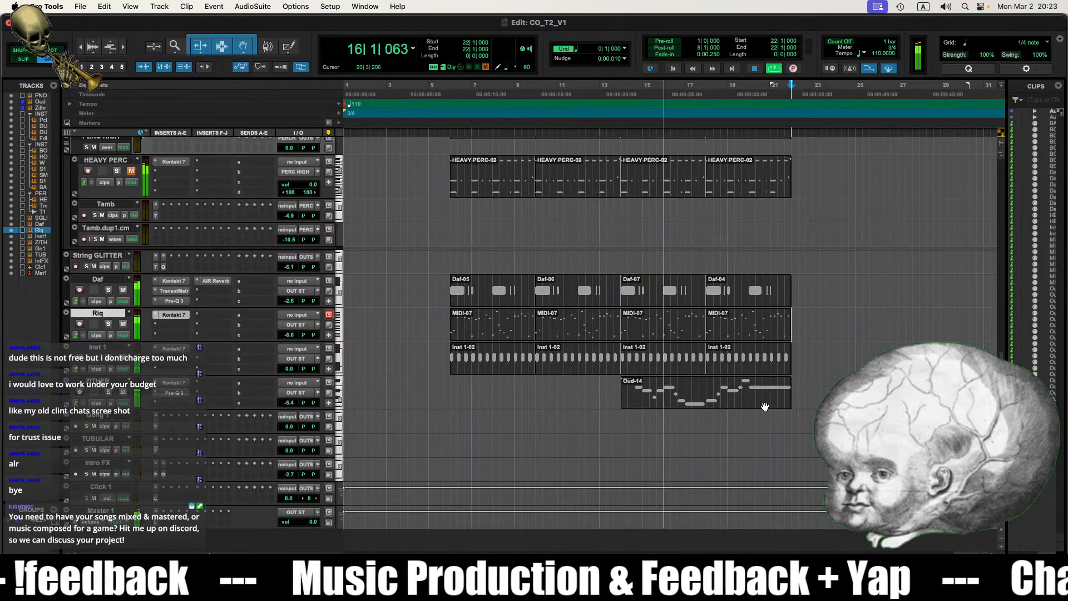
Step: Reduce the height of all tracks to fit the whole session, and restart playback from bar 5 beat 3
{"action": "key", "text": "r"}
{"action": "scroll", "coordinate": [652, 400], "scroll_direction": "up", "scroll_amount": 10}
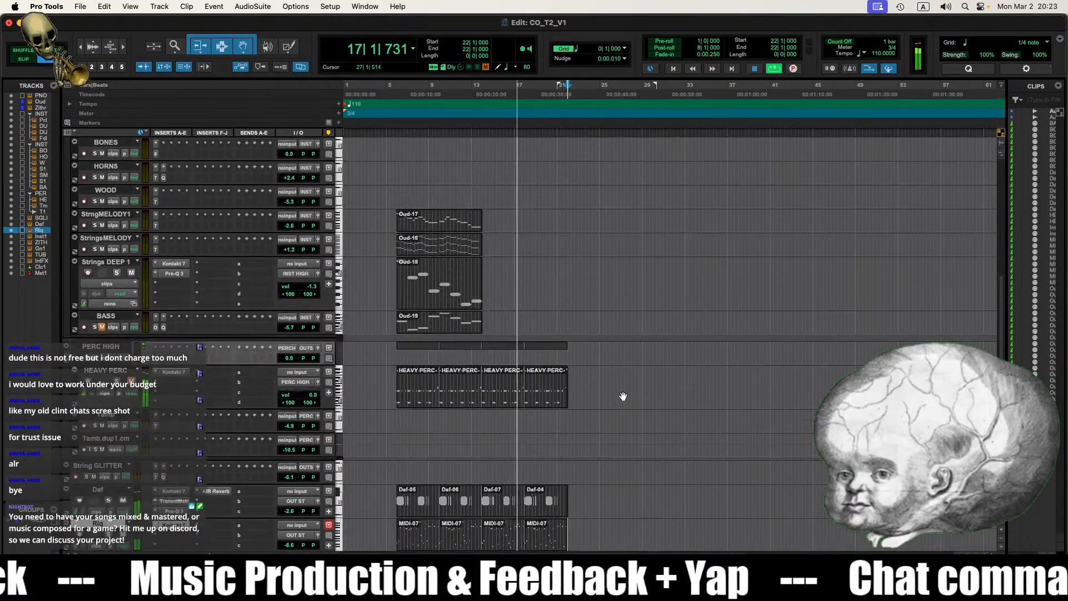
{"action": "scroll", "coordinate": [910, 239], "scroll_direction": "up", "scroll_amount": 5}
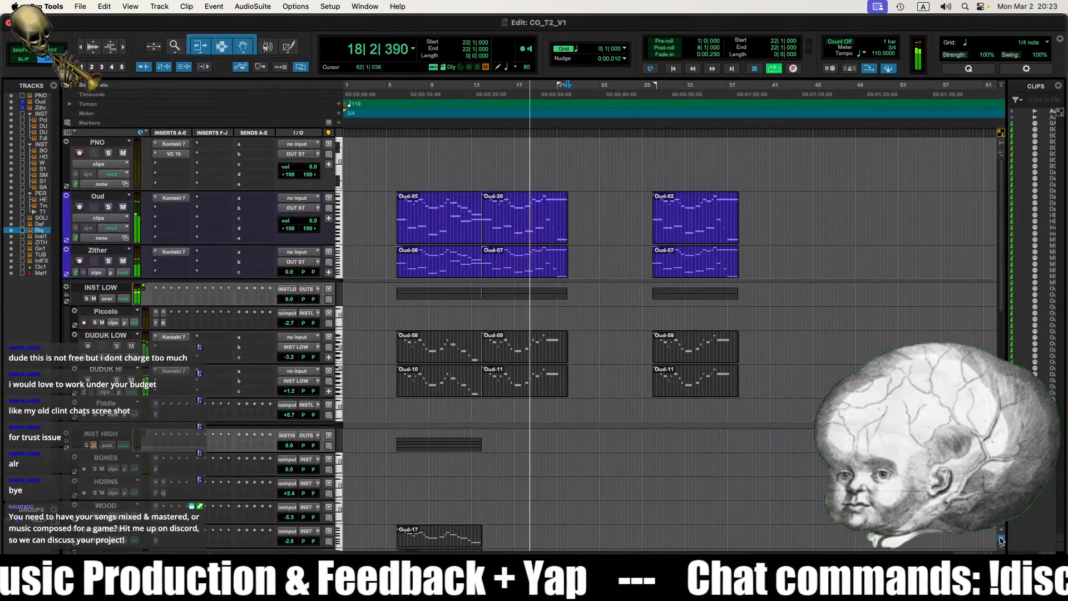
{"action": "left_click", "coordinate": [1002, 540]}
{"action": "left_click", "coordinate": [1001, 540]}
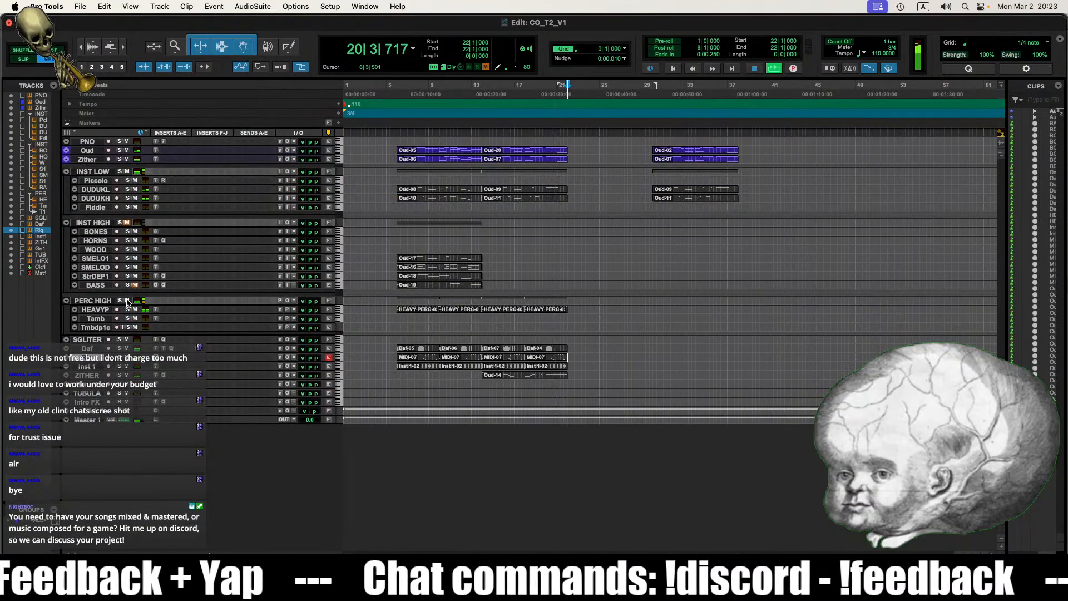
{"action": "key", "text": "space"}
{"action": "left_click", "coordinate": [393, 316]}
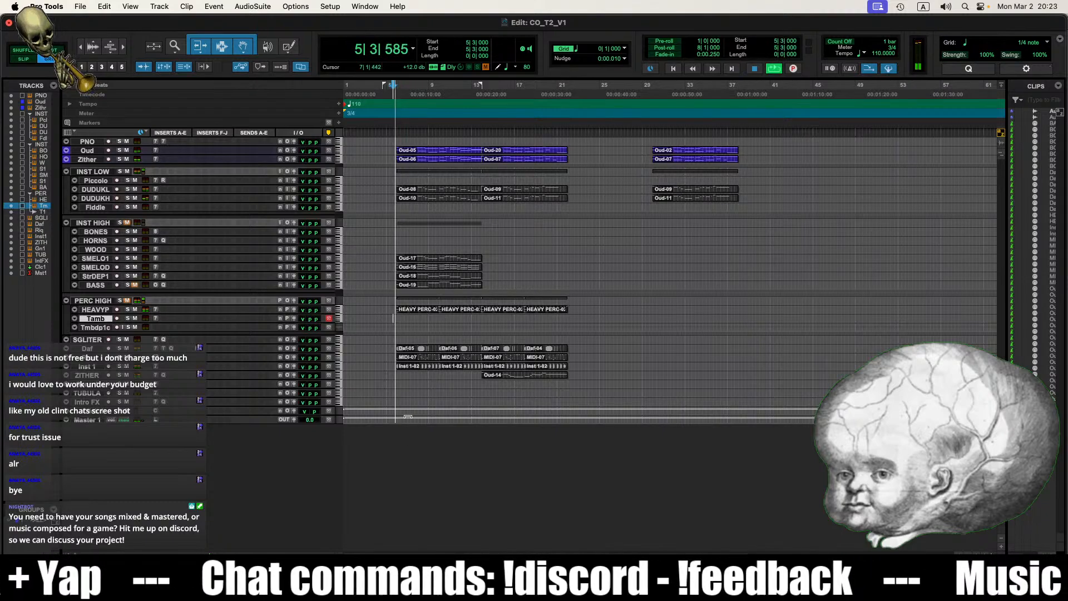
Step: Rename the Inst 1 track as TAMB
{"action": "key", "text": "ctrl+]"}
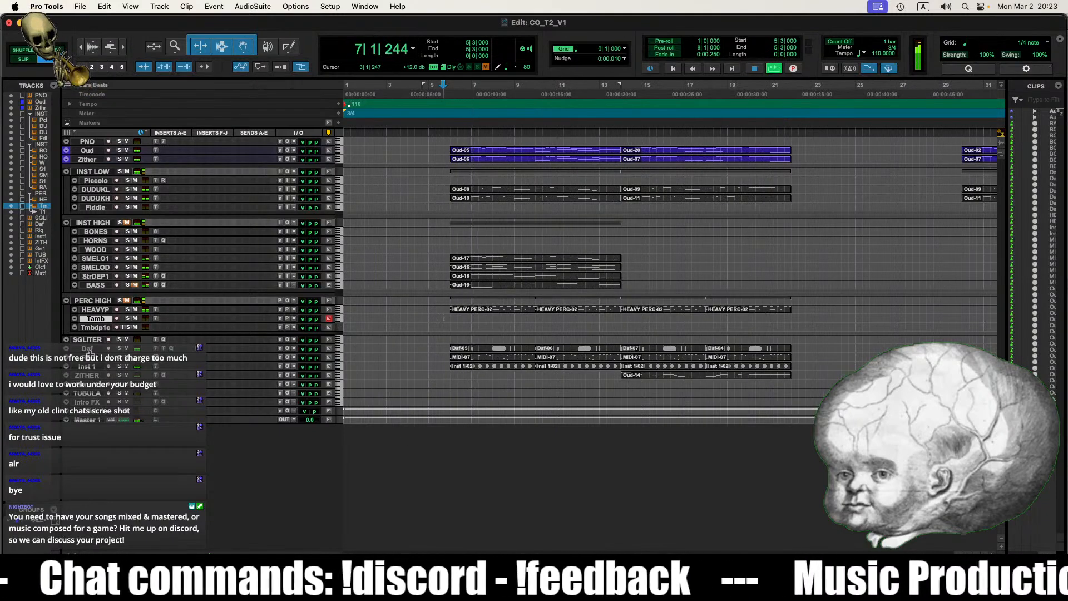
{"action": "key", "text": "ctrl+]"}
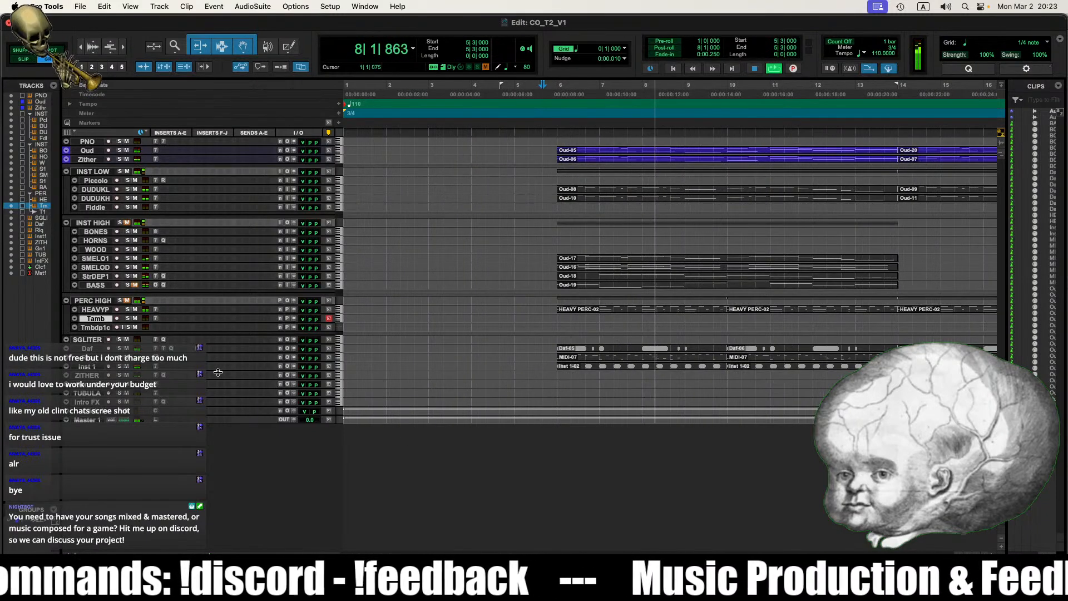
{"action": "mouse_move", "coordinate": [89, 363]}
{"action": "left_mouse_down"}
{"action": "mouse_move", "coordinate": [105, 388]}
{"action": "mouse_move", "coordinate": [93, 368]}
{"action": "left_mouse_up"}
{"action": "double_click", "coordinate": [87, 367]}
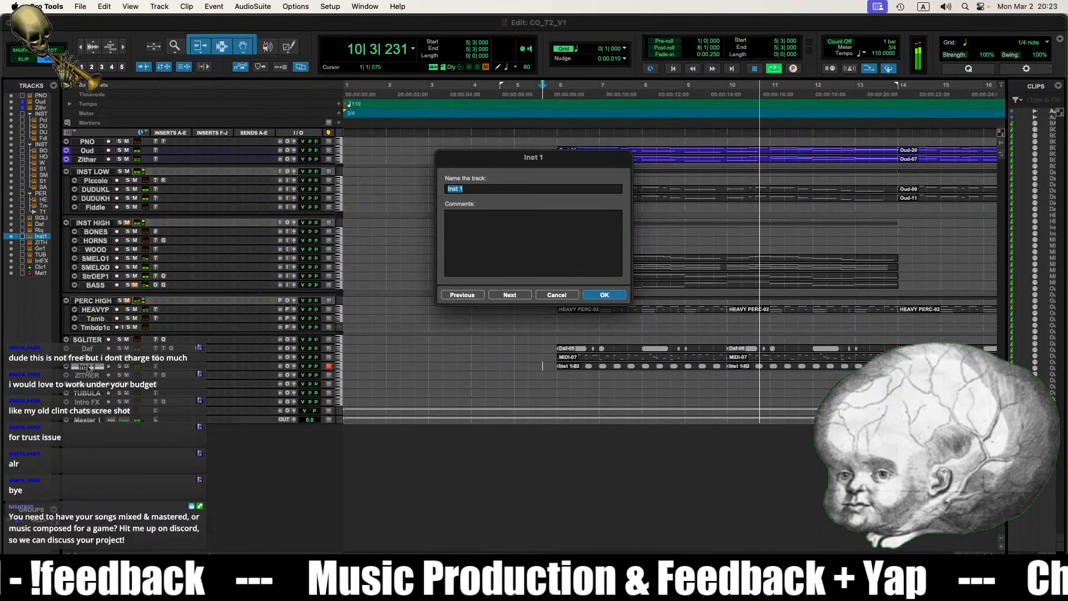
{"action": "type", "text": "TAMB"}
{"action": "key", "text": "Return"}
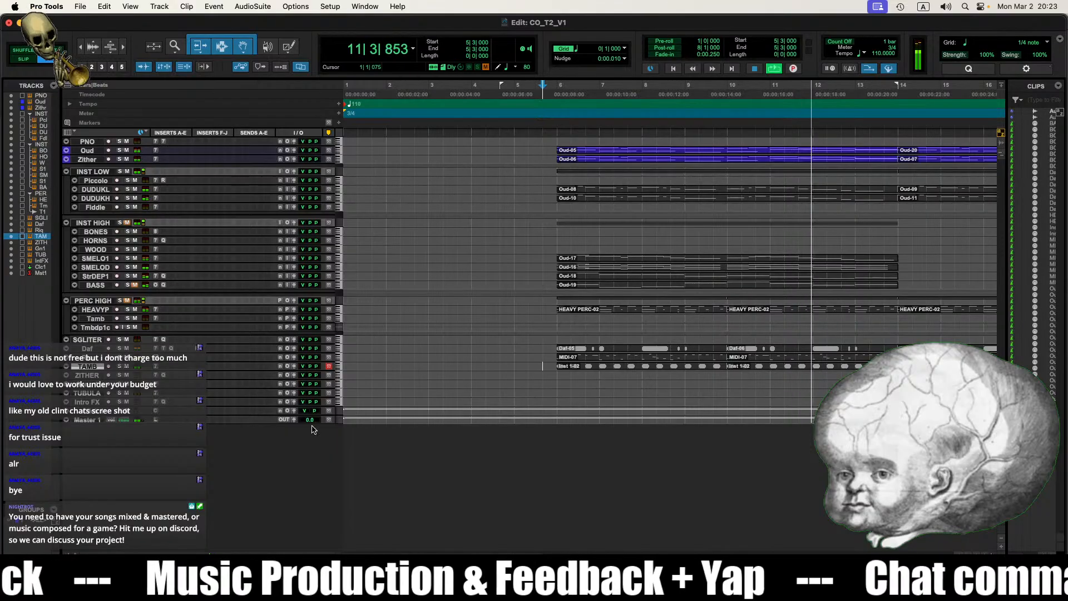
Step: Enlarge the TAMB track and lower its volume to about -6.5 dB during playback
{"action": "left_click_drag", "start_coordinate": [88, 370], "coordinate": [184, 398]}
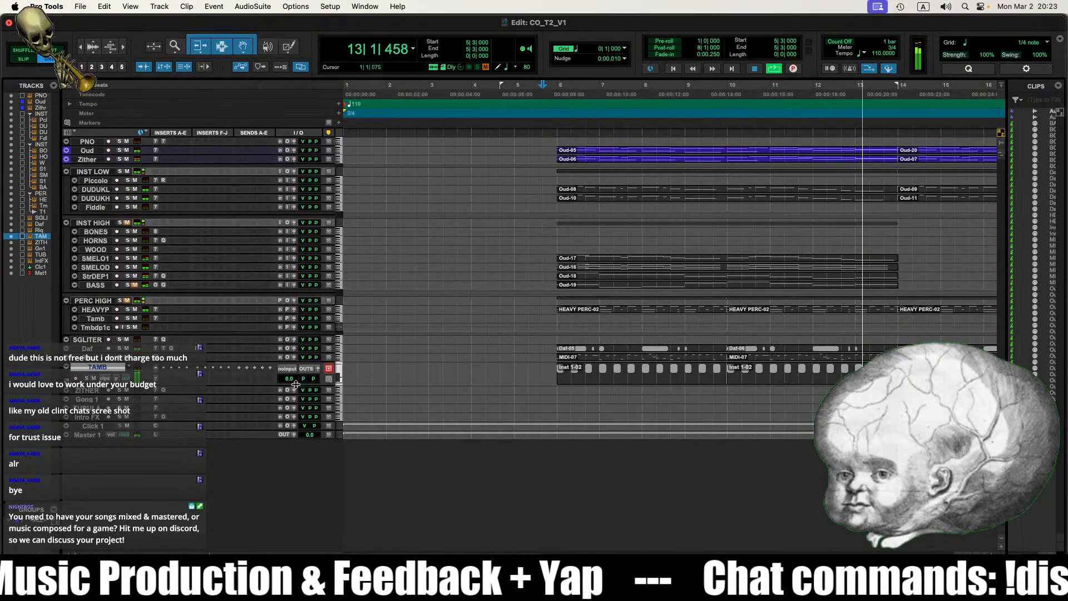
{"action": "left_click", "coordinate": [316, 372]}
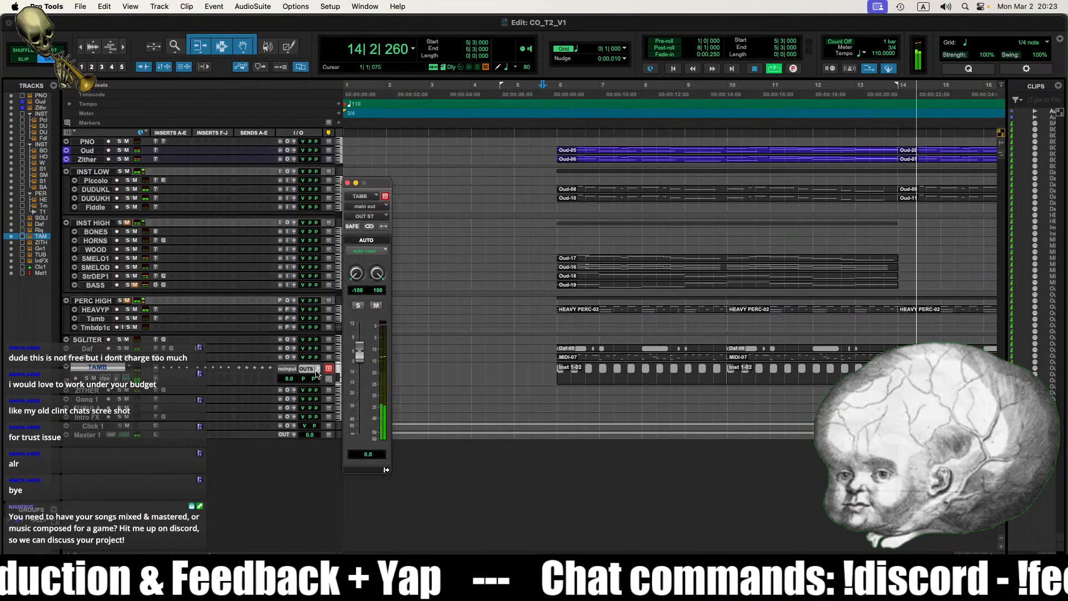
{"action": "left_click_drag", "start_coordinate": [354, 353], "coordinate": [361, 369]}
{"action": "left_click", "coordinate": [348, 182]}
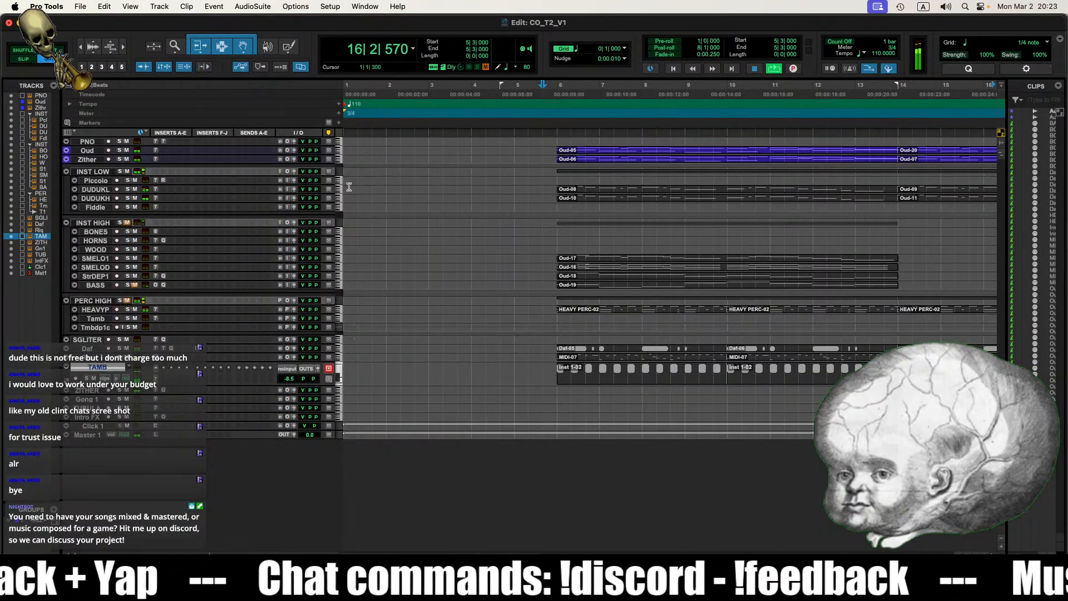
Step: Check the Riq track's output fader, and shrink the TAMB track back to its compact height
{"action": "left_click", "coordinate": [292, 357]}
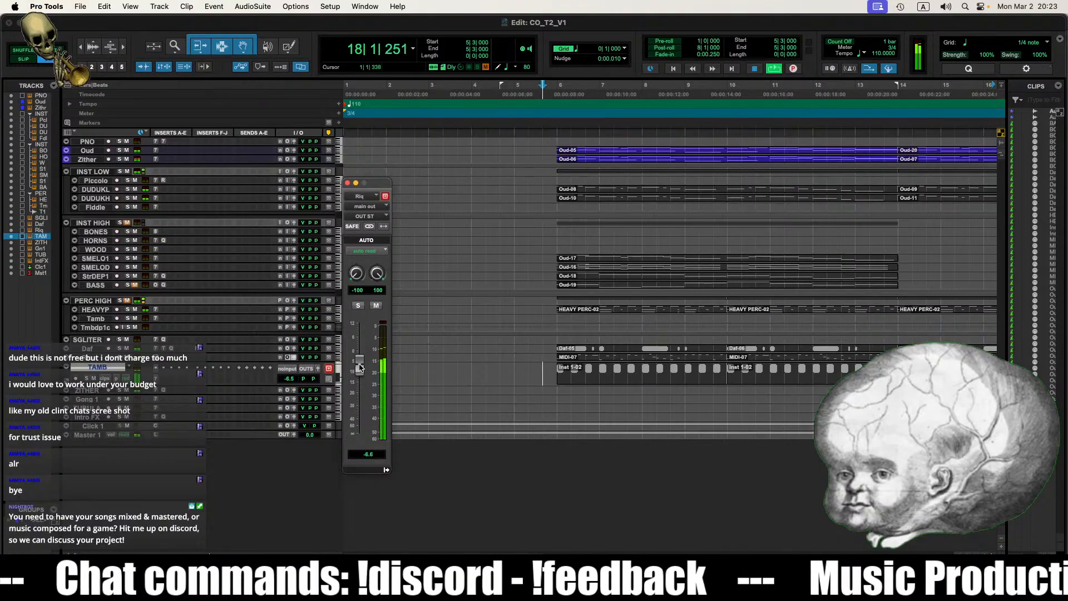
{"action": "left_click", "coordinate": [348, 183]}
{"action": "left_click_drag", "start_coordinate": [94, 383], "coordinate": [94, 369]}
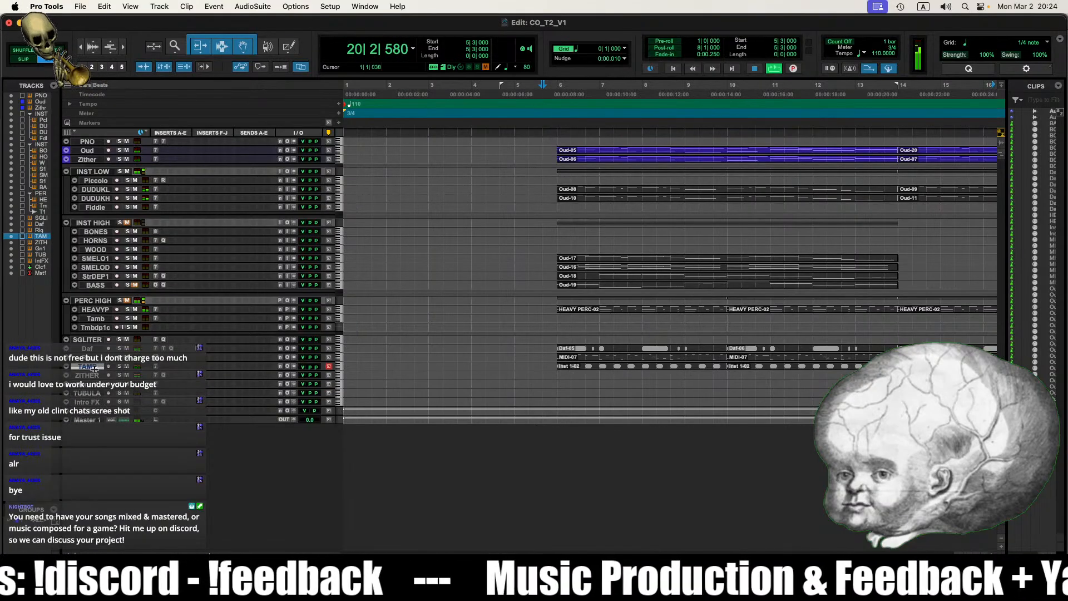
Step: Zoom the timeline out to show the whole arrangement, and stop playback
{"action": "key", "text": "r"}
{"action": "key", "text": "r"}
{"action": "key", "text": "r"}
{"action": "key", "text": "space"}
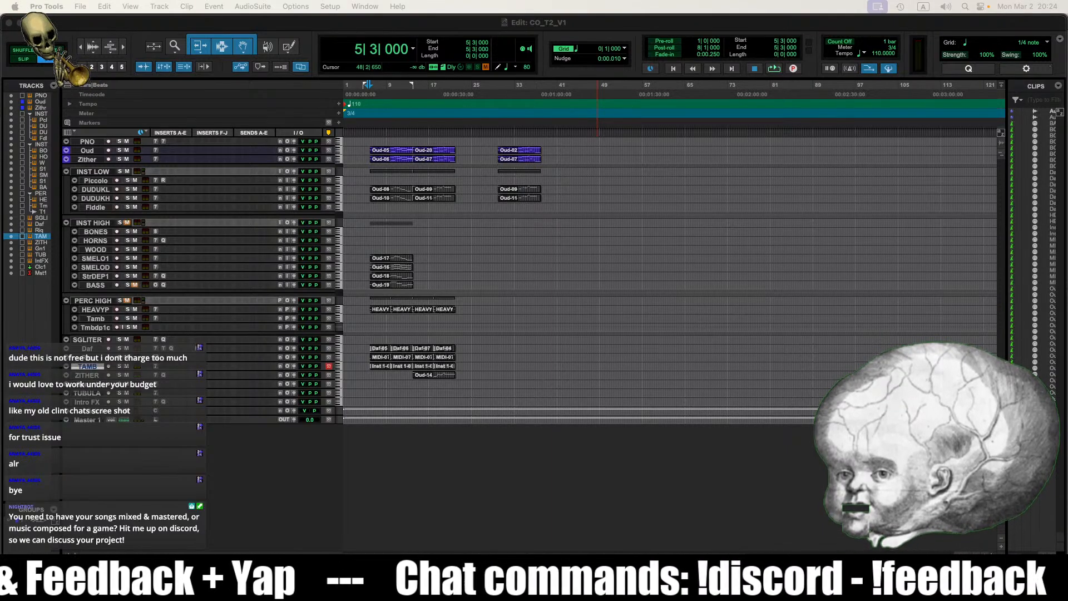
Step: Switch to Firefox, bring its SoundCloud window onto this screen, reject the cookies, and dismiss the sign-in dialog for NaNaNa (WIP)
{"action": "left_click_drag", "start_coordinate": [1067, 28], "coordinate": [434, 21]}
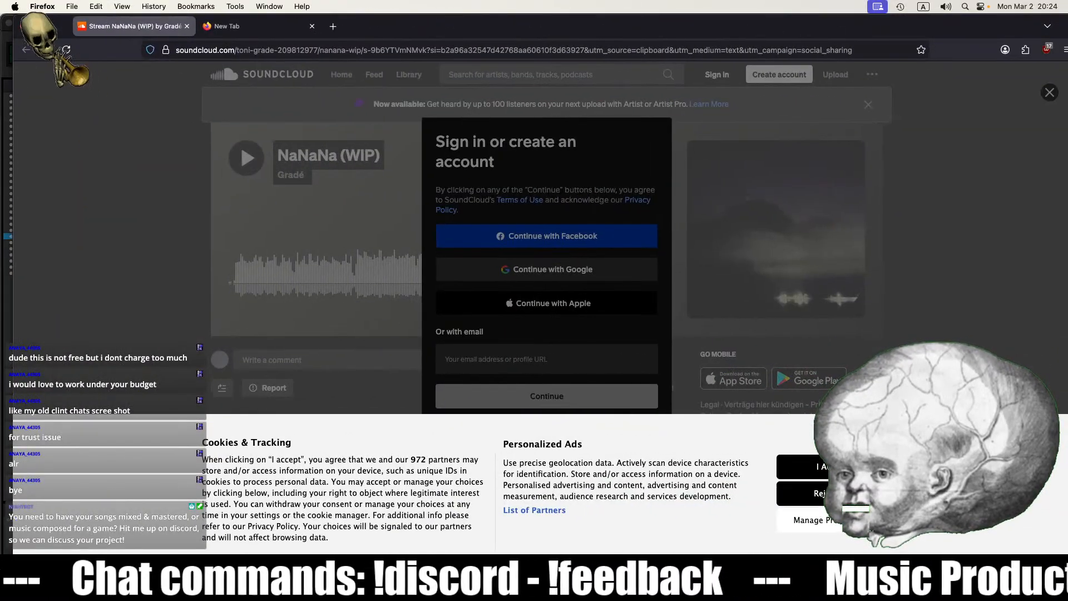
{"action": "left_click", "coordinate": [807, 496]}
{"action": "left_click", "coordinate": [1050, 93]}
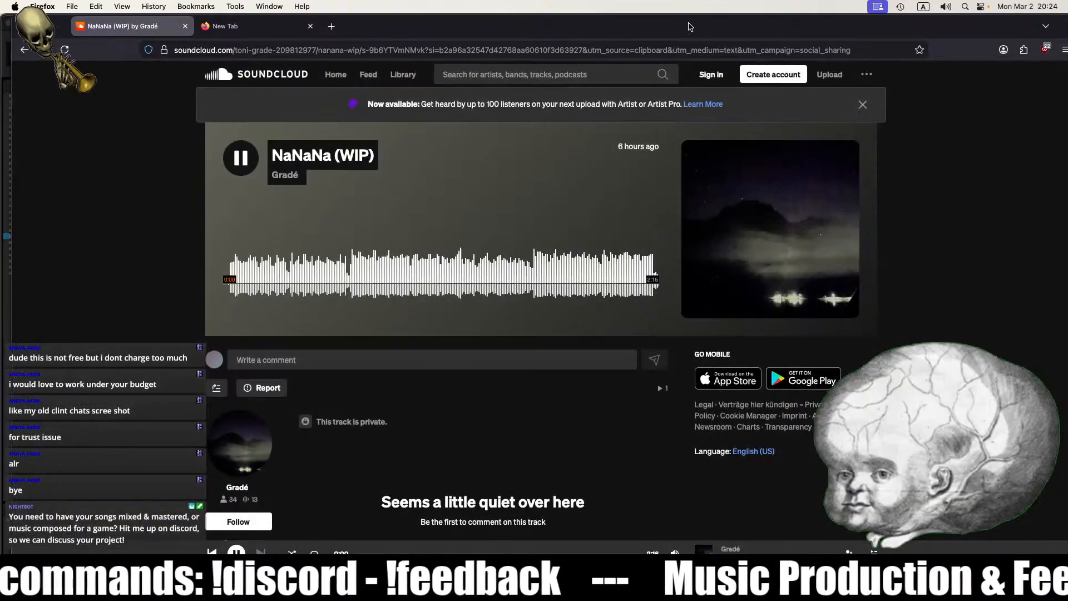
{"action": "left_click_drag", "start_coordinate": [696, 28], "coordinate": [684, 28]}
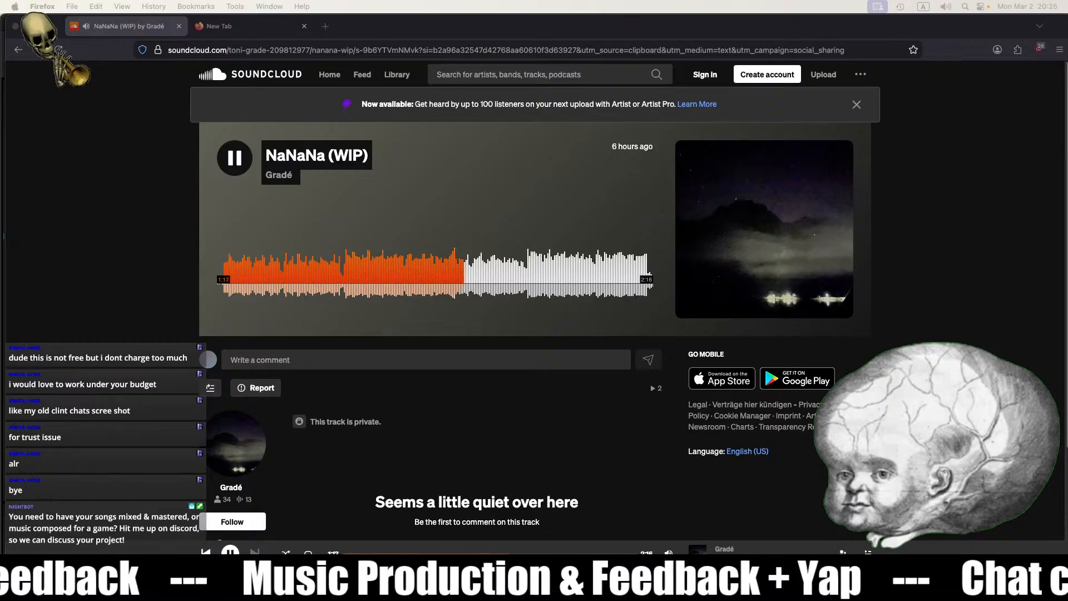
Step: Replay the opening of NaNaNa (WIP) in sections, pausing at 0:20, 0:22 and 0:36 to give feedback
{"action": "left_click", "coordinate": [125, 288]}
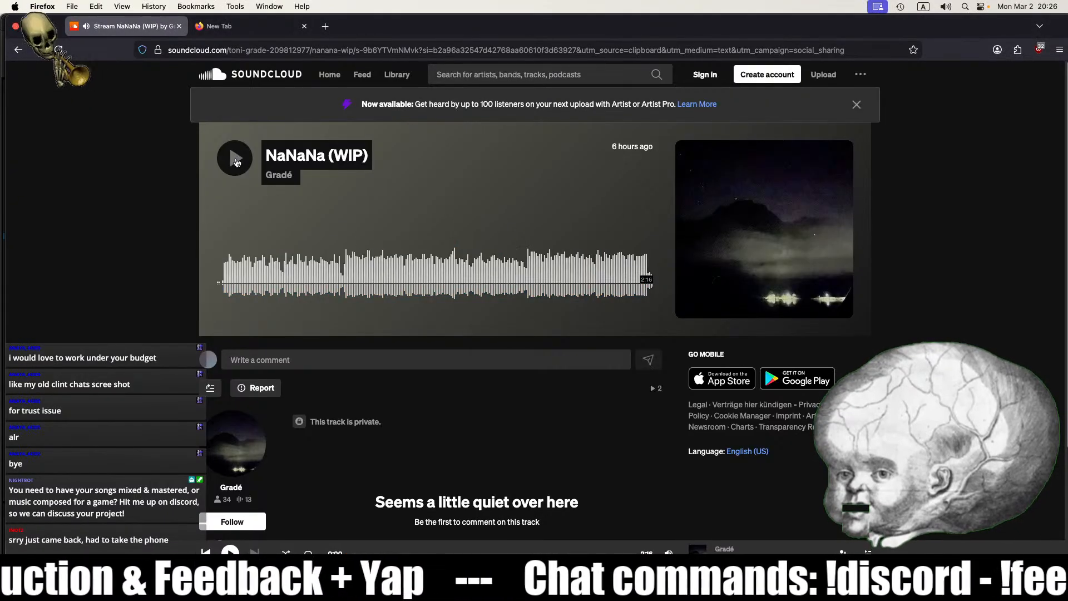
{"action": "left_click", "coordinate": [253, 270]}
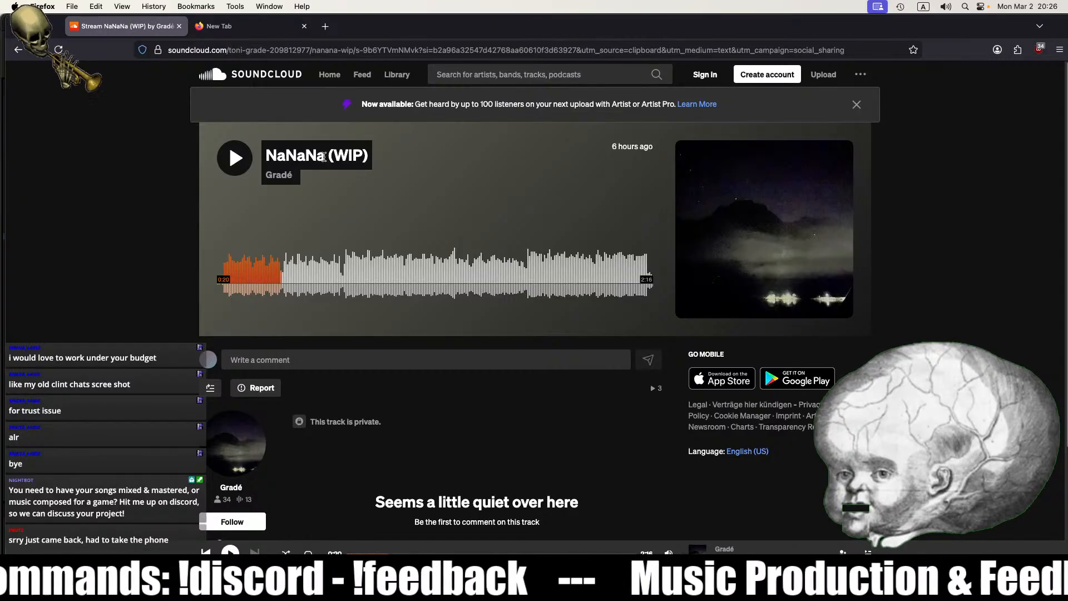
{"action": "left_click", "coordinate": [226, 167]}
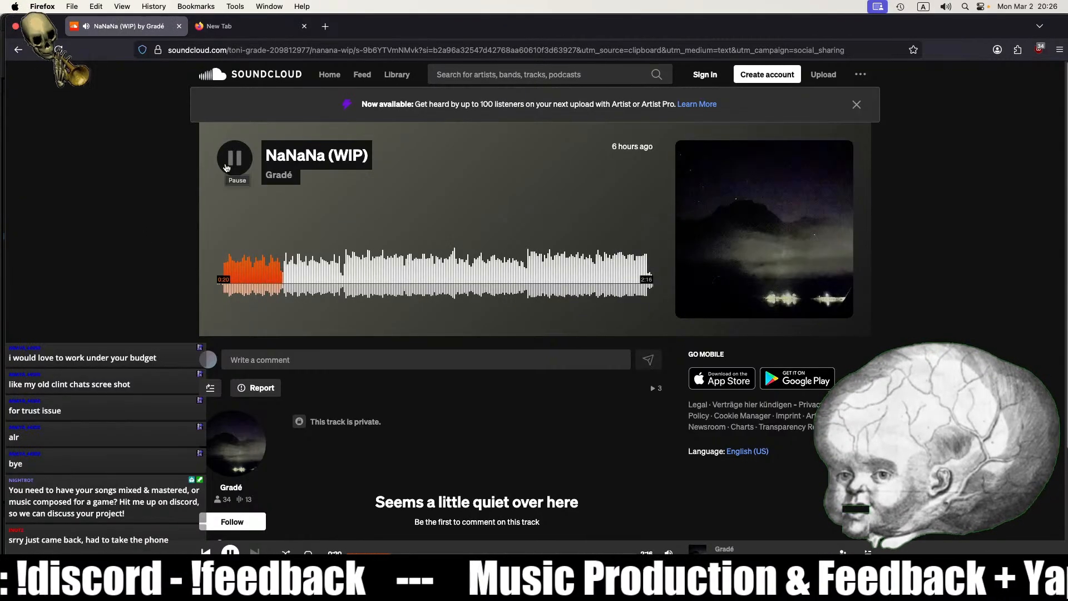
{"action": "left_click", "coordinate": [227, 168]}
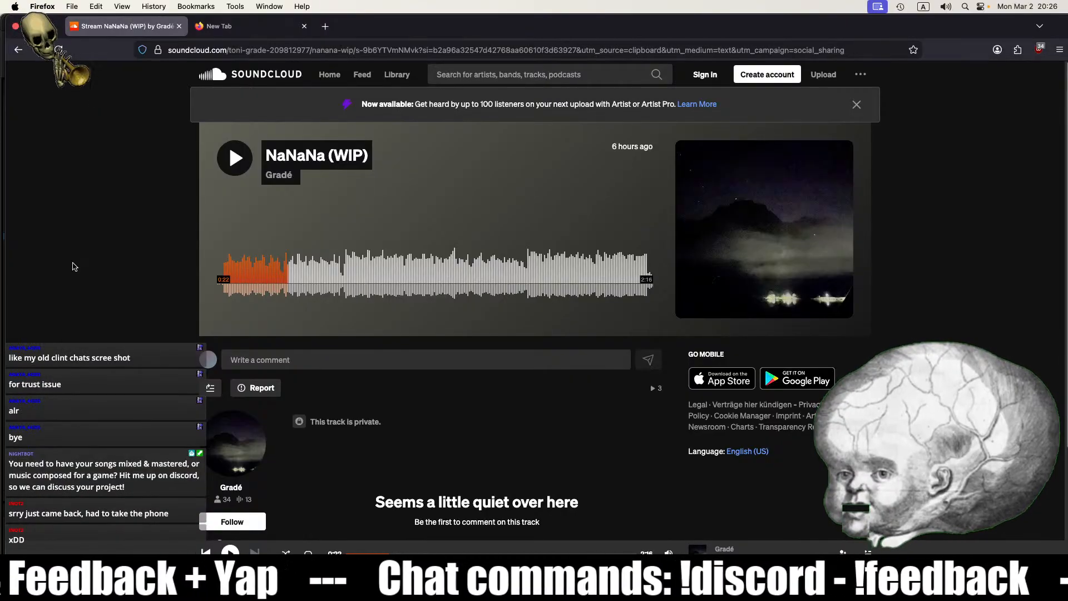
{"action": "left_click", "coordinate": [235, 167]}
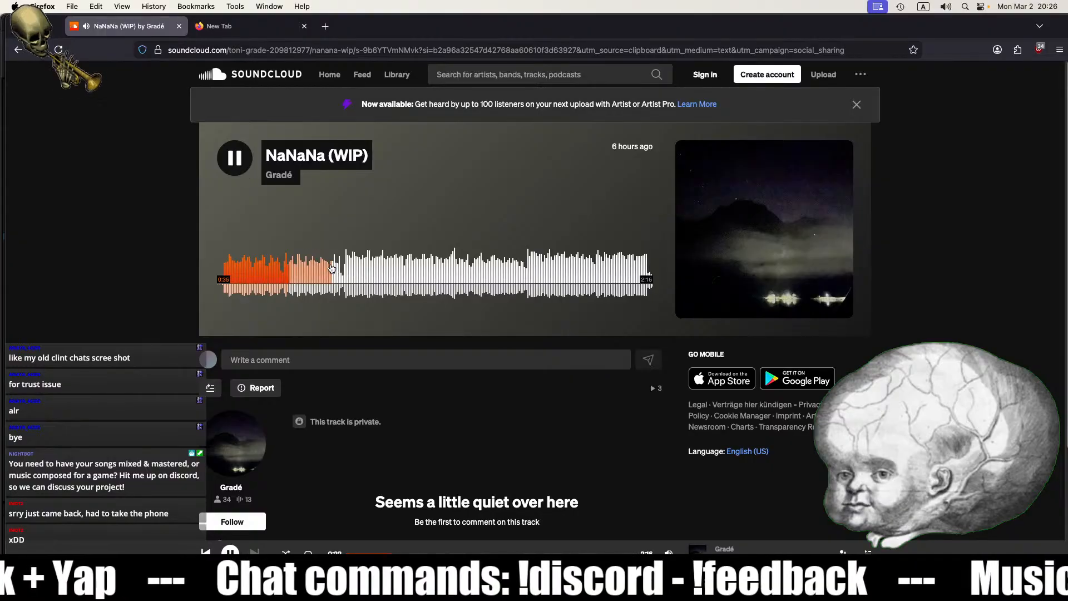
{"action": "left_click", "coordinate": [233, 170]}
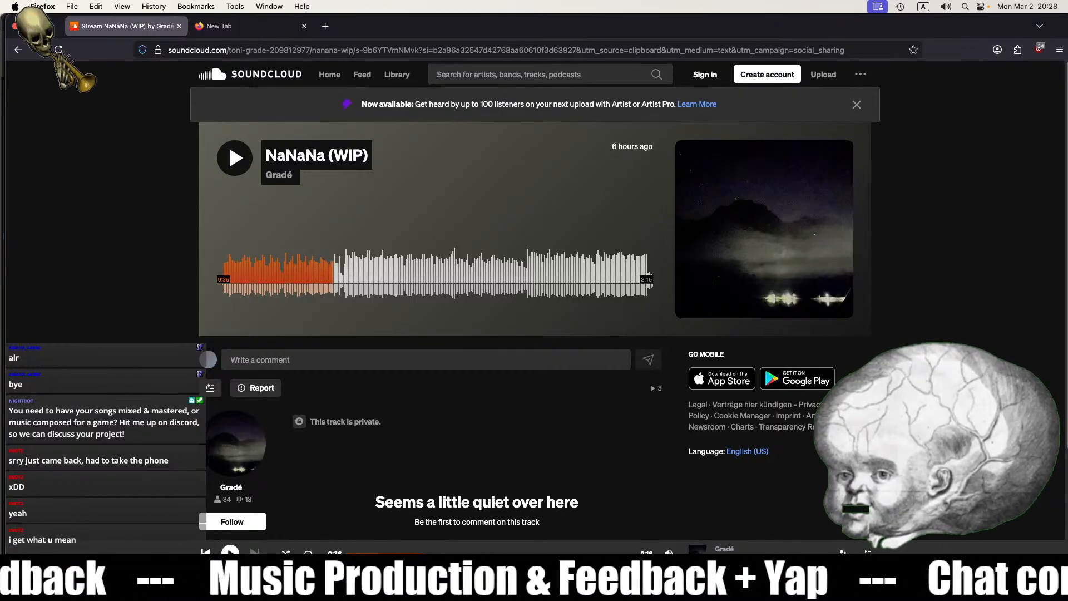
Step: Open a new private Firefox window and move it off this screen
{"action": "right_click", "coordinate": [397, 582]}
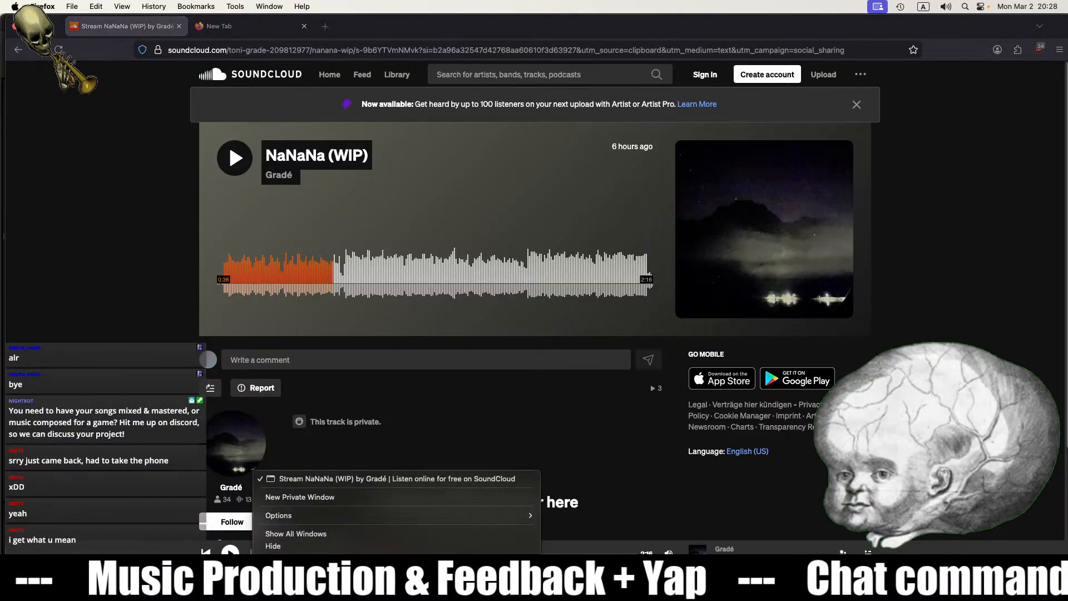
{"action": "left_click", "coordinate": [301, 497]}
{"action": "left_click_drag", "start_coordinate": [397, 23], "coordinate": [1067, 23]}
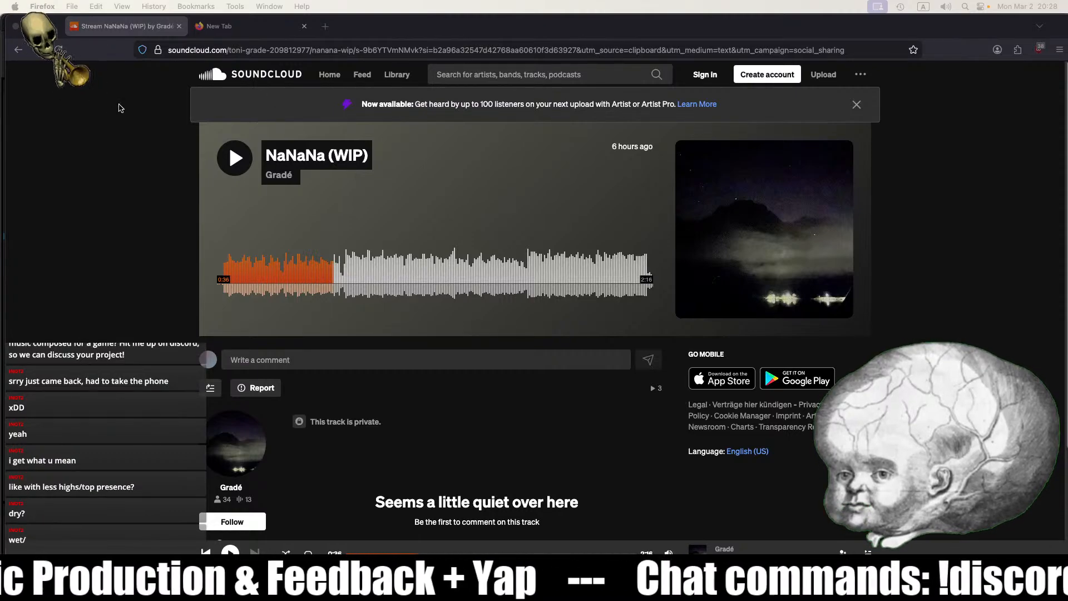
Step: Listen to the passage around 0:54 of NaNaNa (WIP), and pause the track at 0:58
{"action": "left_click", "coordinate": [229, 143]}
{"action": "left_click", "coordinate": [384, 266]}
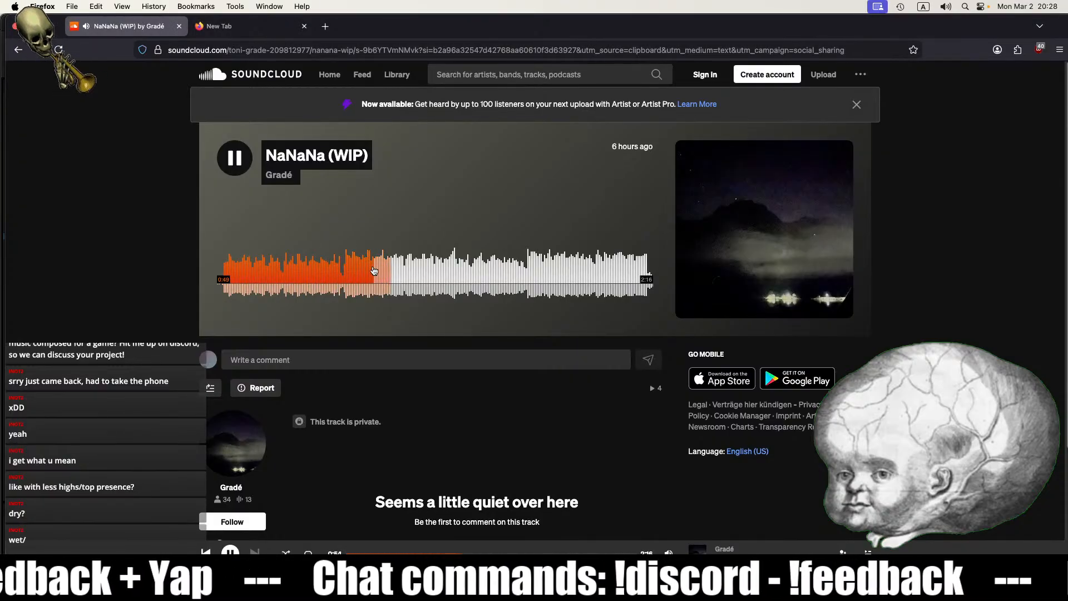
{"action": "left_click", "coordinate": [234, 160]}
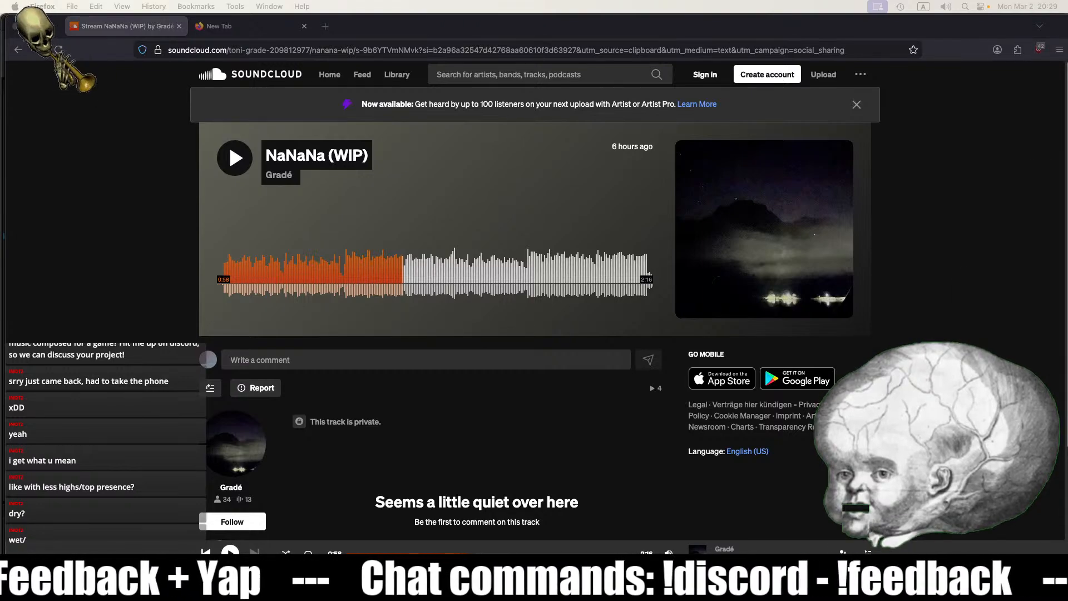
{"action": "left_click", "coordinate": [951, 301]}
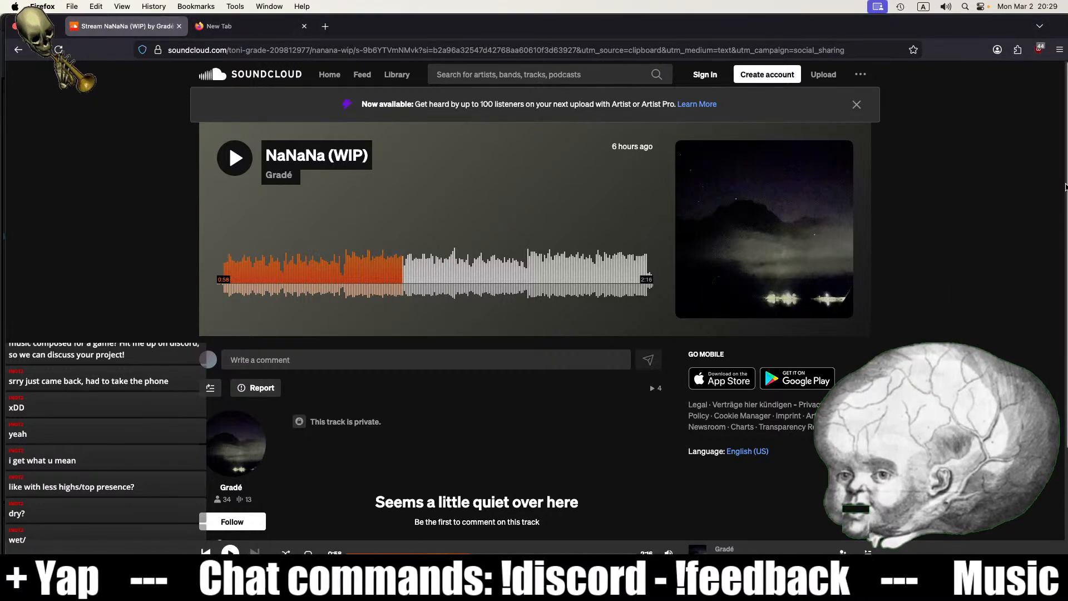
{"action": "left_click", "coordinate": [1067, 223]}
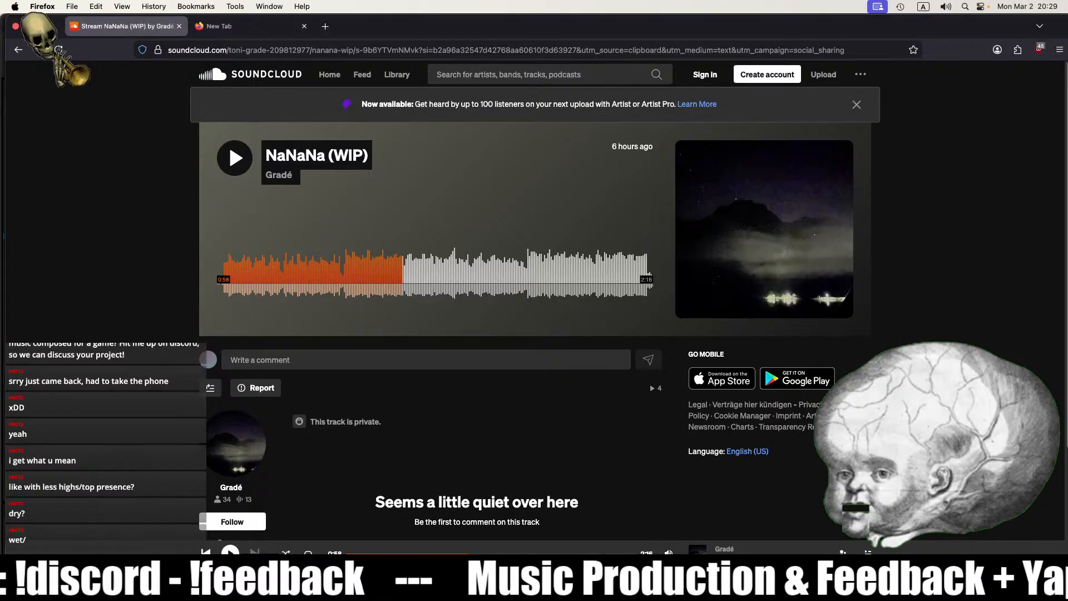
Step: Restore the minimized Firefox window, and reject YouTube's cookies on the BOLIVAR (Visual) video page
{"action": "right_click", "coordinate": [317, 582]}
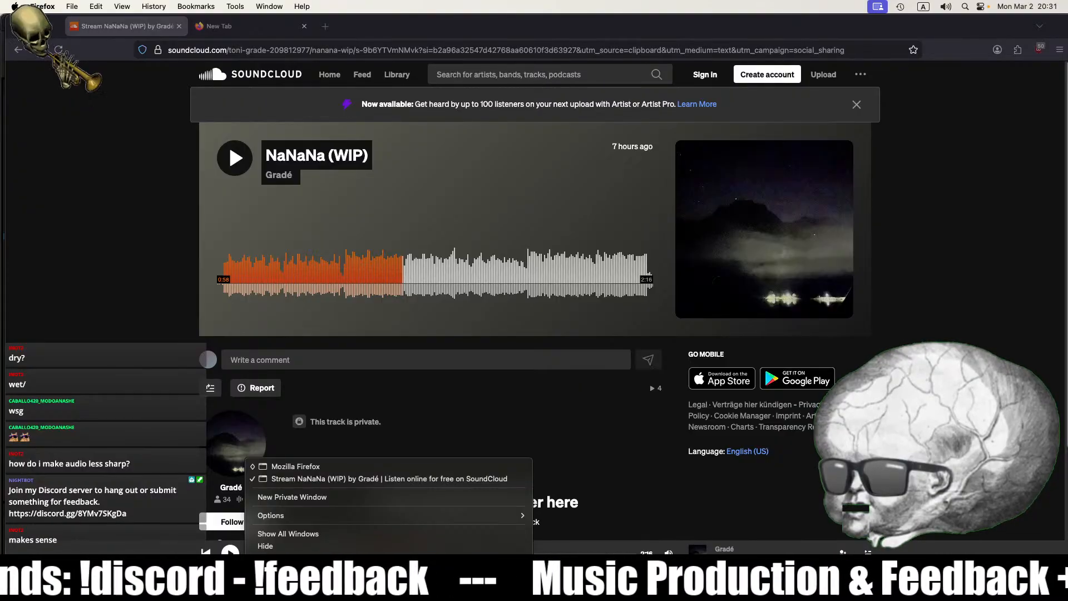
{"action": "left_click", "coordinate": [295, 467]}
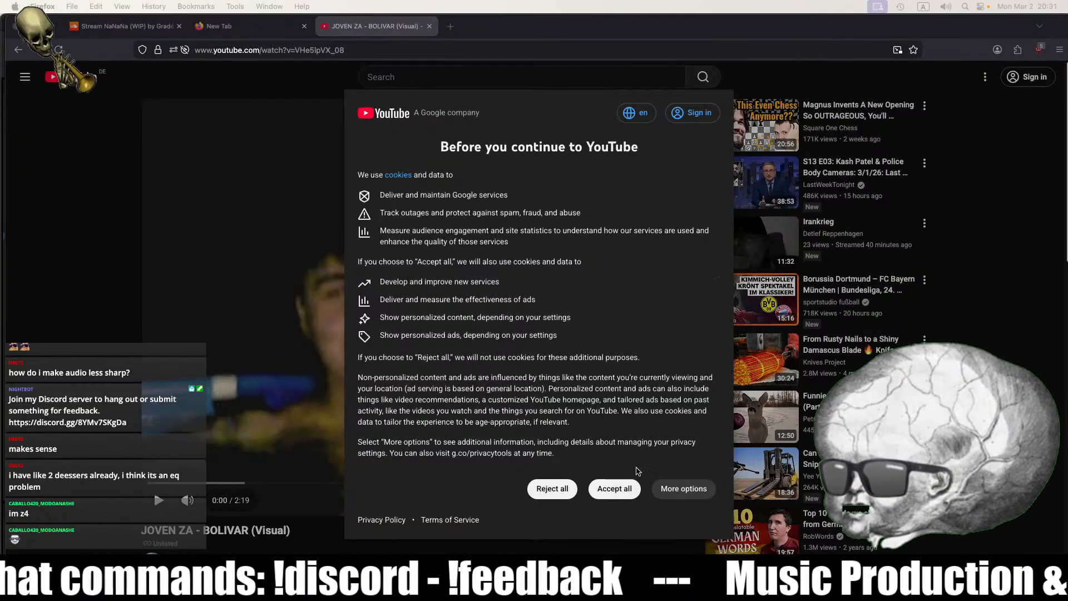
{"action": "left_click", "coordinate": [549, 491]}
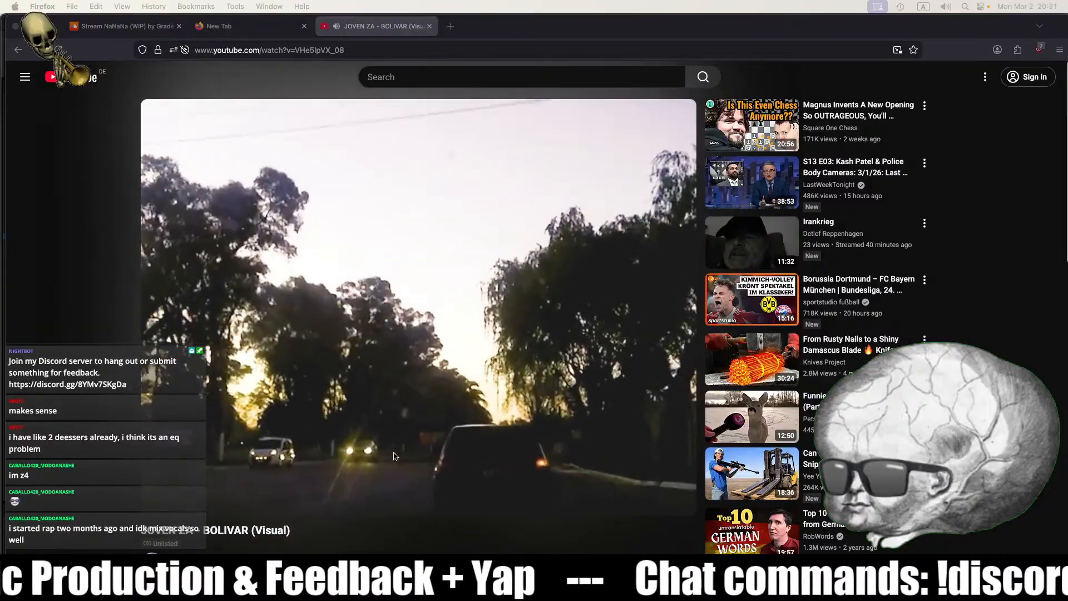
Step: Turn off ambient mode for the YouTube player and close its settings
{"action": "left_click", "coordinate": [621, 500]}
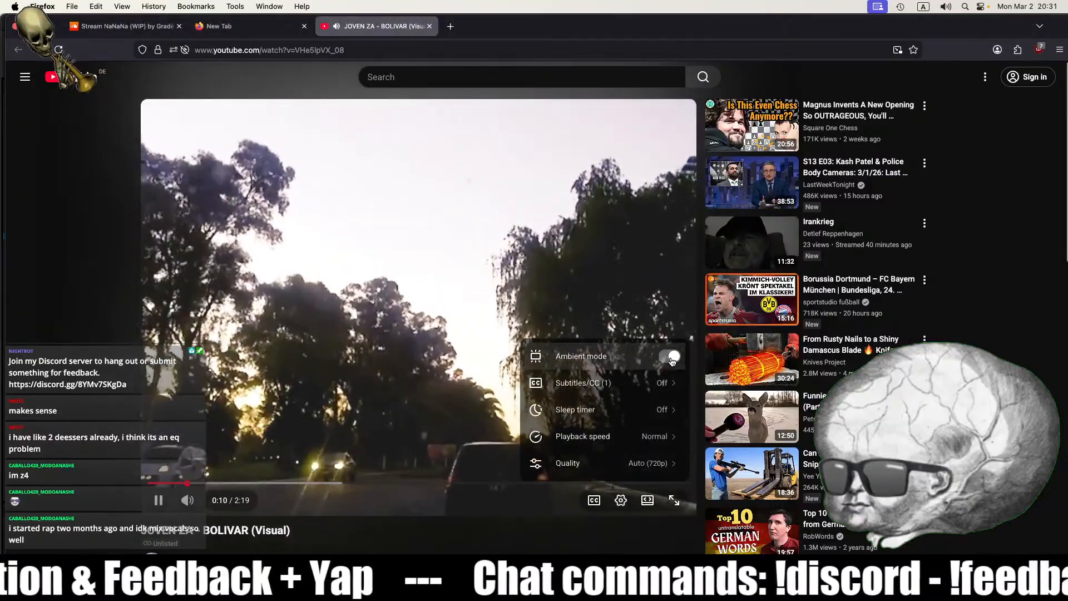
{"action": "left_click", "coordinate": [673, 360]}
{"action": "left_click", "coordinate": [528, 524]}
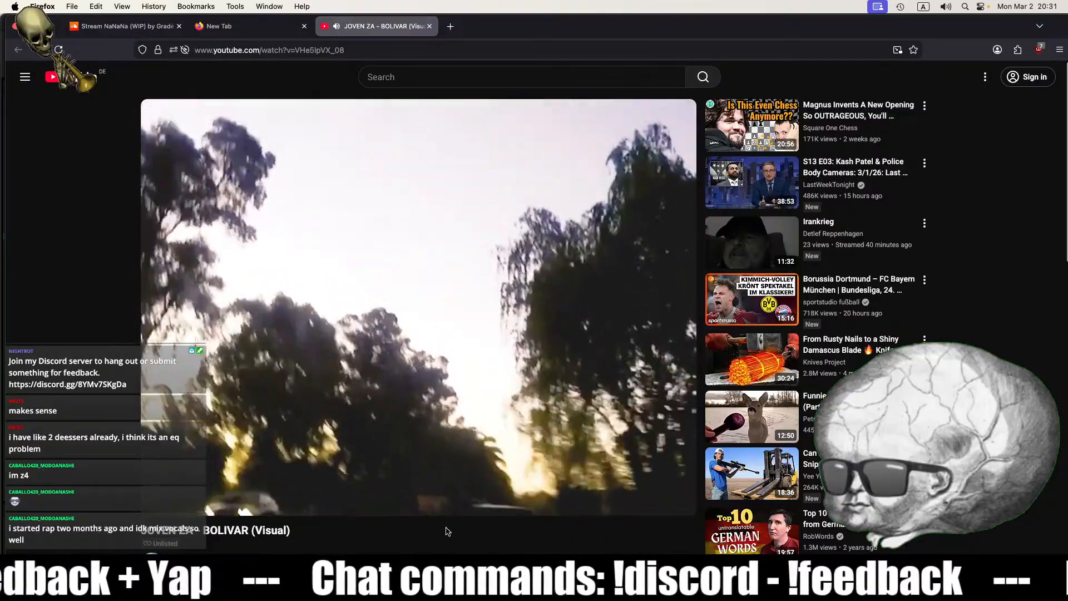
Step: Examine the details below the BOLIVAR (Visual) video, expanding its full description, and return to the player
{"action": "scroll", "coordinate": [449, 532], "scroll_direction": "down", "scroll_amount": 5}
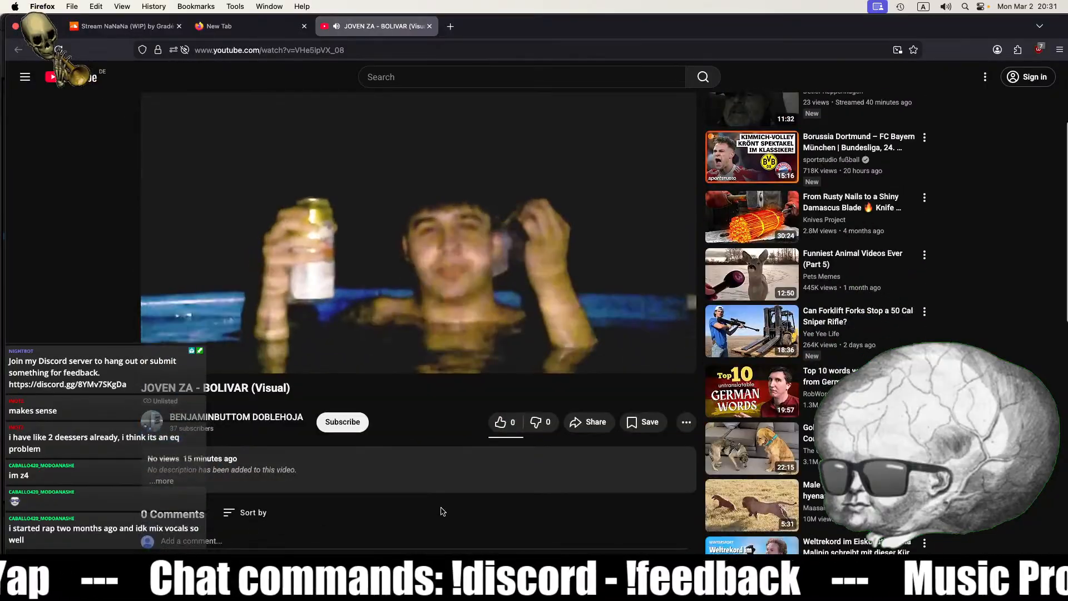
{"action": "scroll", "coordinate": [174, 488], "scroll_direction": "up", "scroll_amount": 5}
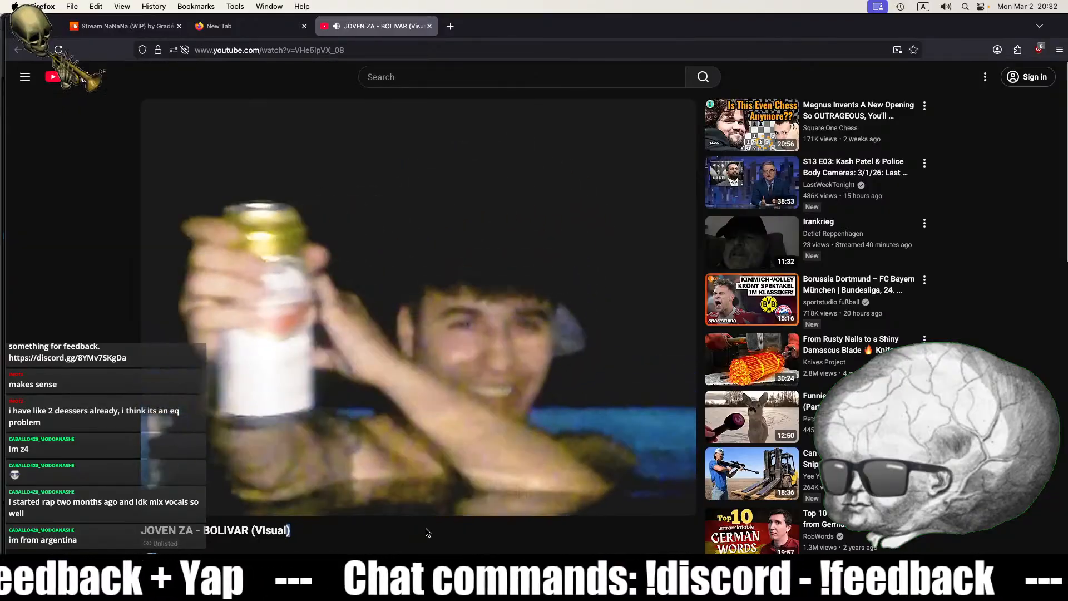
{"action": "scroll", "coordinate": [427, 533], "scroll_direction": "down", "scroll_amount": 5}
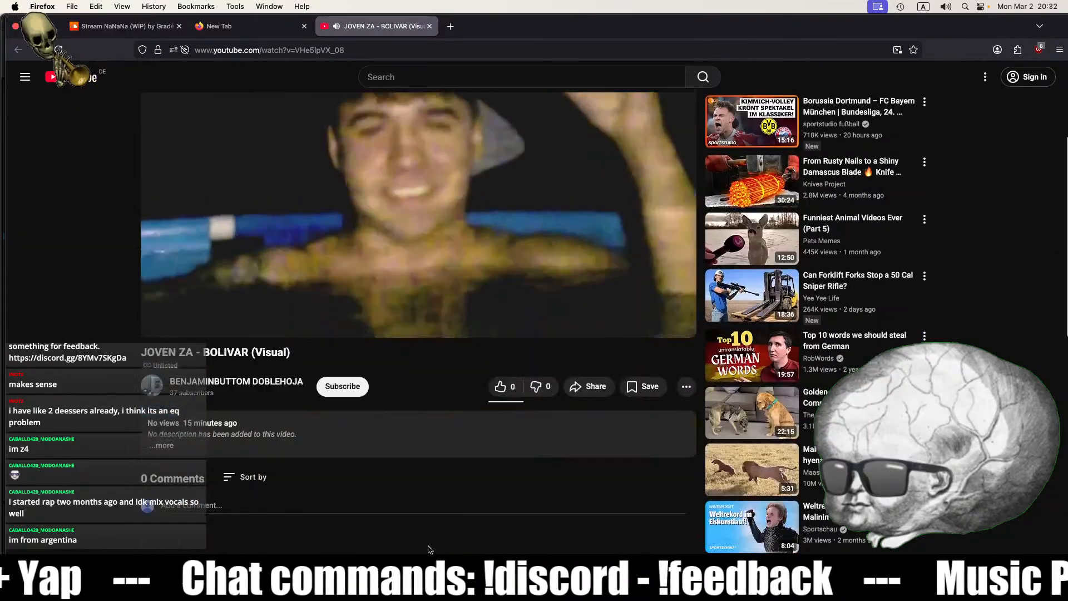
{"action": "left_click", "coordinate": [161, 351]}
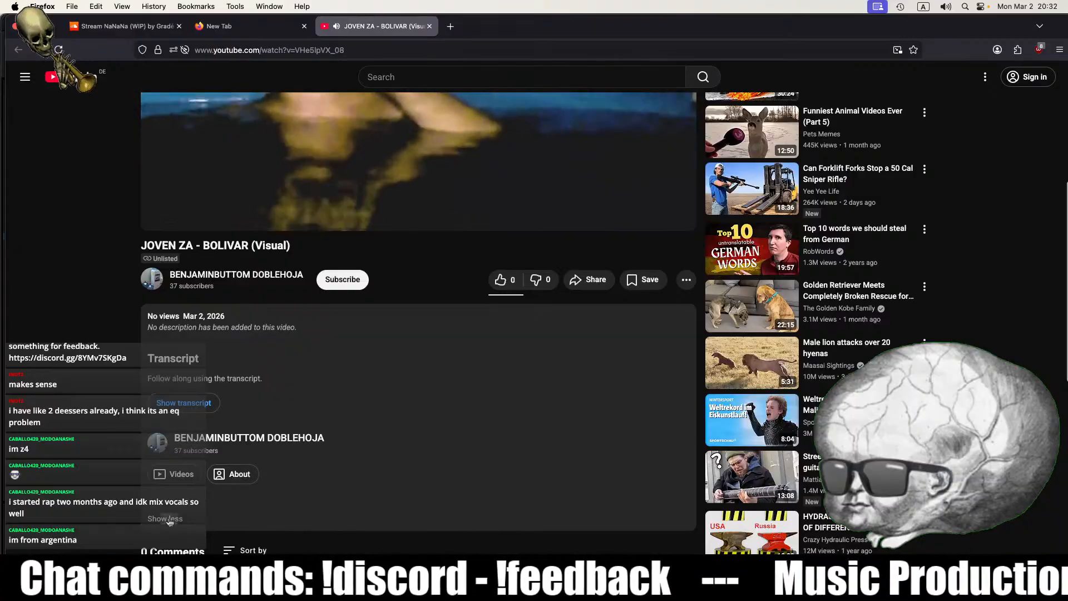
{"action": "scroll", "coordinate": [295, 529], "scroll_direction": "up", "scroll_amount": 5}
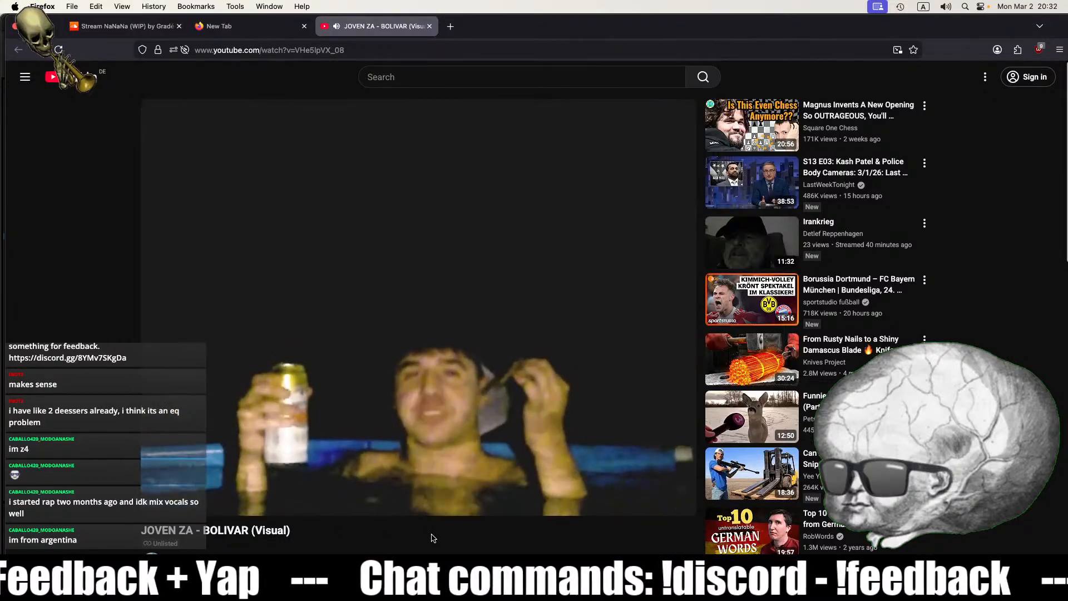
{"action": "double_click", "coordinate": [433, 535]}
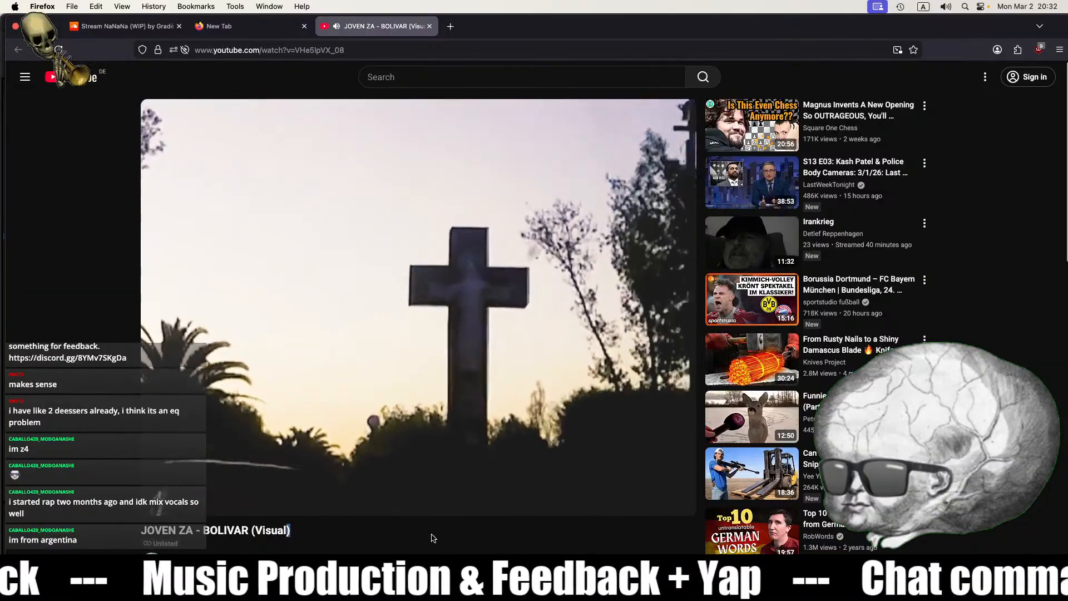
{"action": "left_click", "coordinate": [434, 539]}
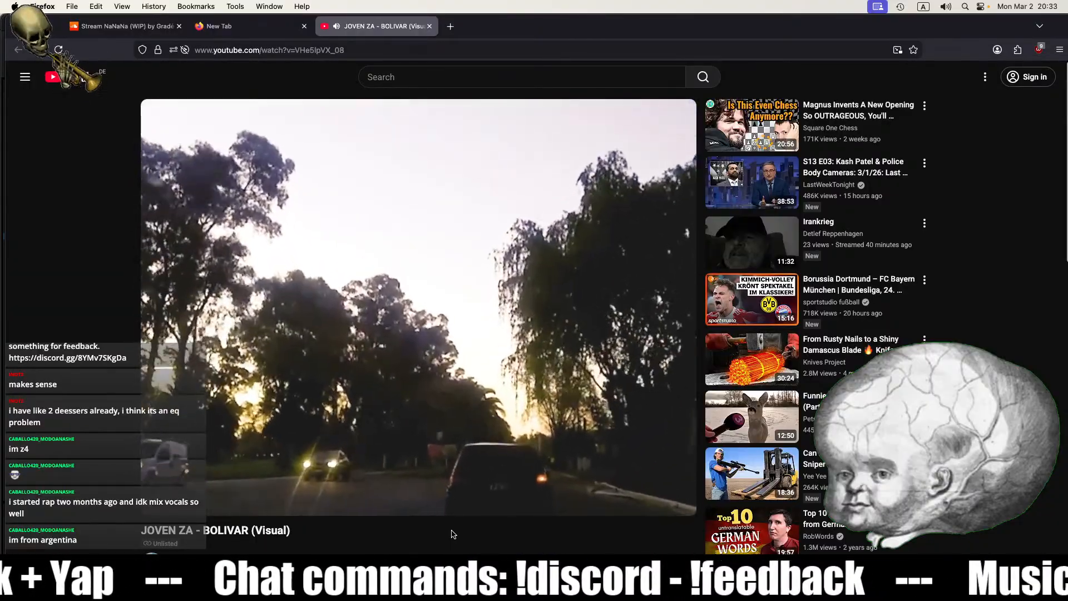
{"action": "mouse_move", "coordinate": [533, 471]}
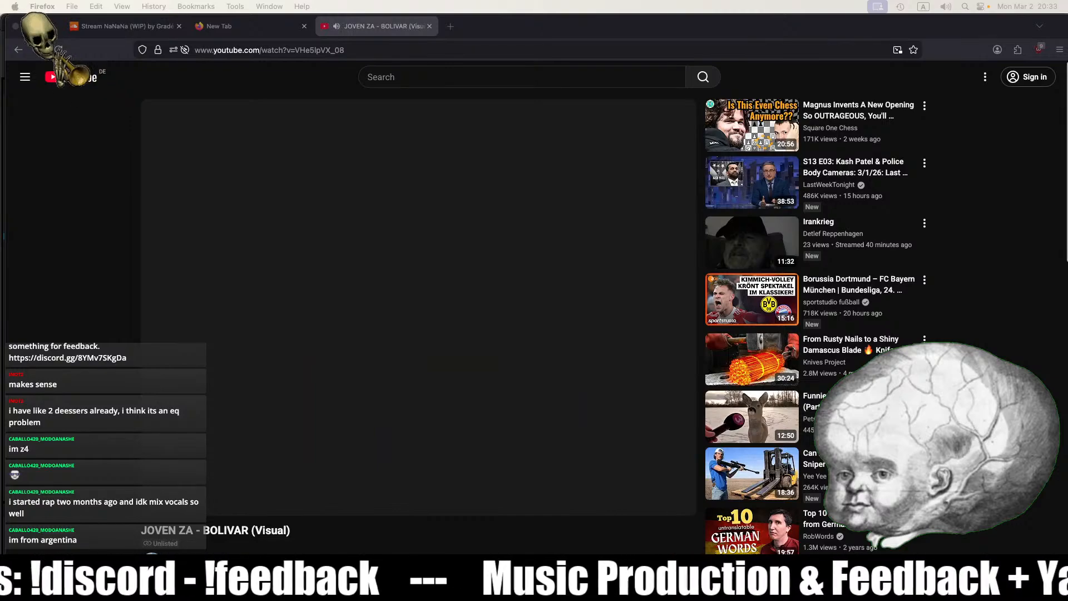
{"action": "left_click", "coordinate": [466, 547]}
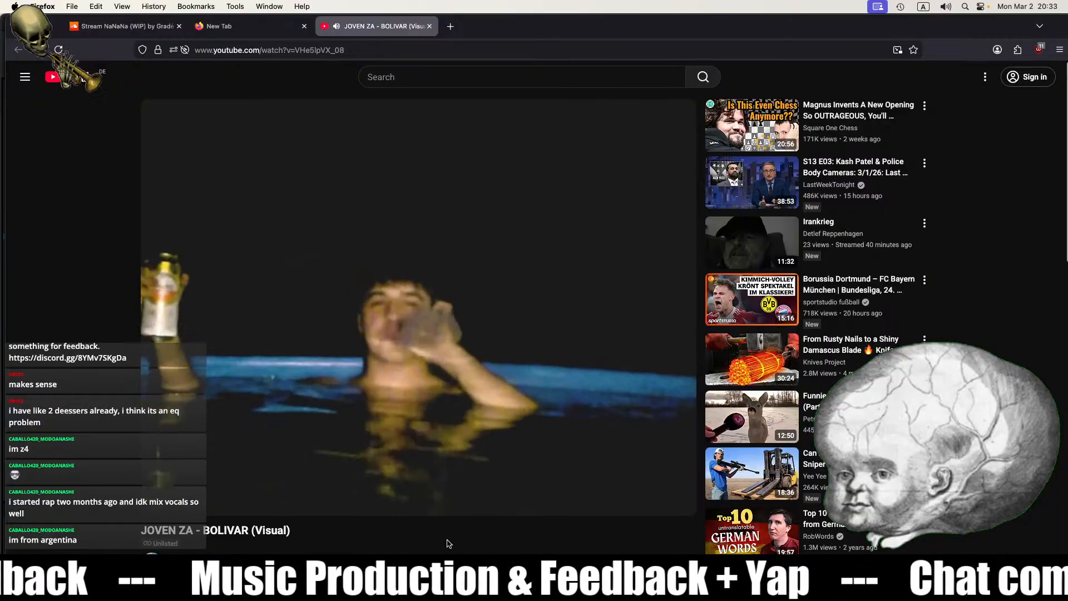
Step: Skip to near the end of the BOLIVAR video, replay it from 0:35 and 0:47, and pause and resume it for feedback
{"action": "left_click", "coordinate": [667, 483]}
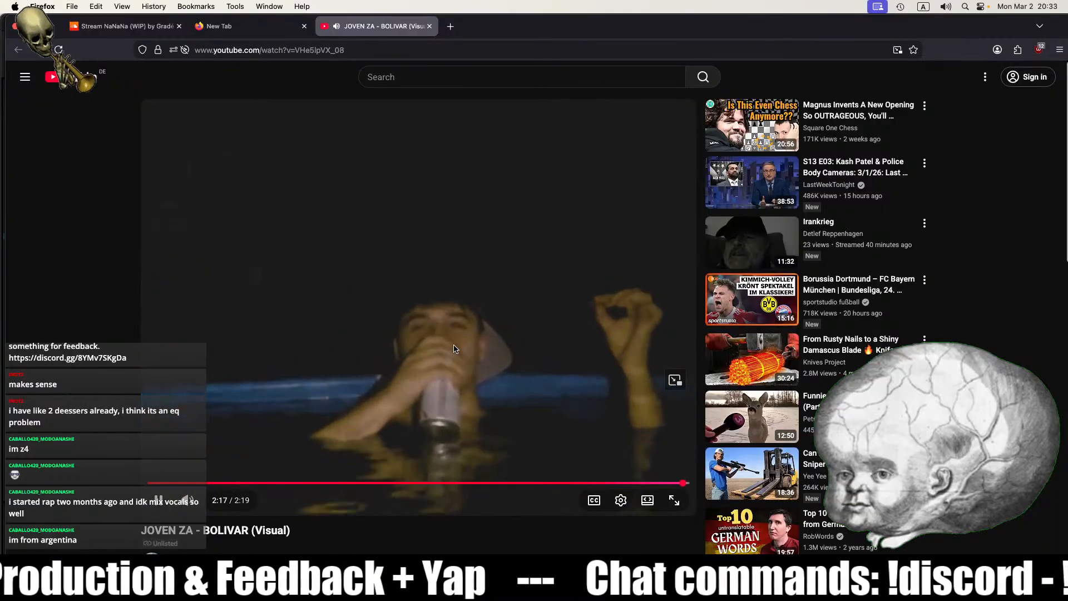
{"action": "left_click", "coordinate": [454, 349]}
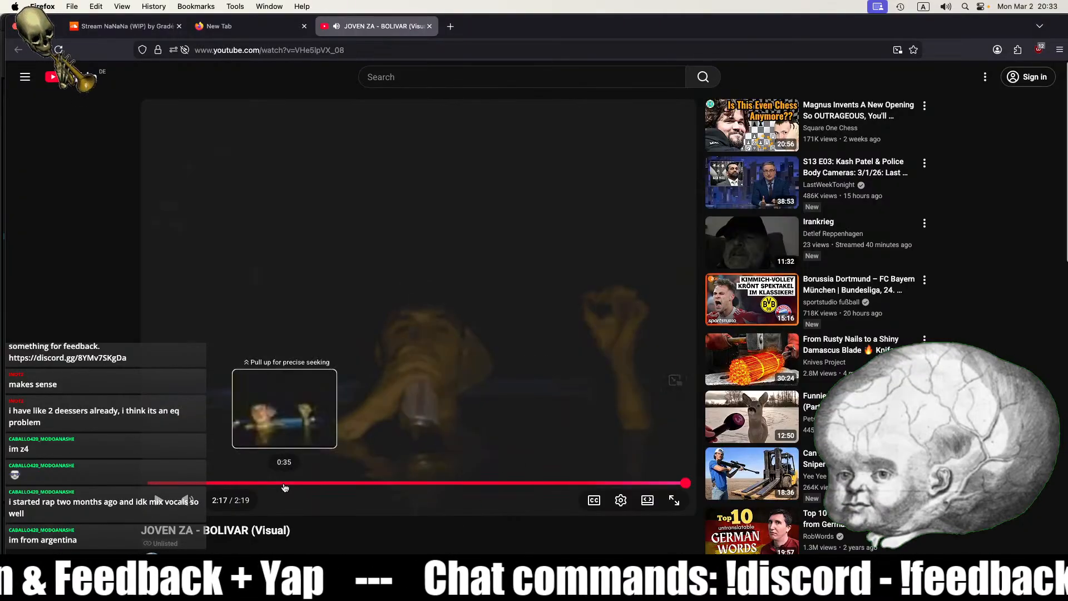
{"action": "left_click", "coordinate": [283, 487]}
{"action": "left_click", "coordinate": [397, 415]}
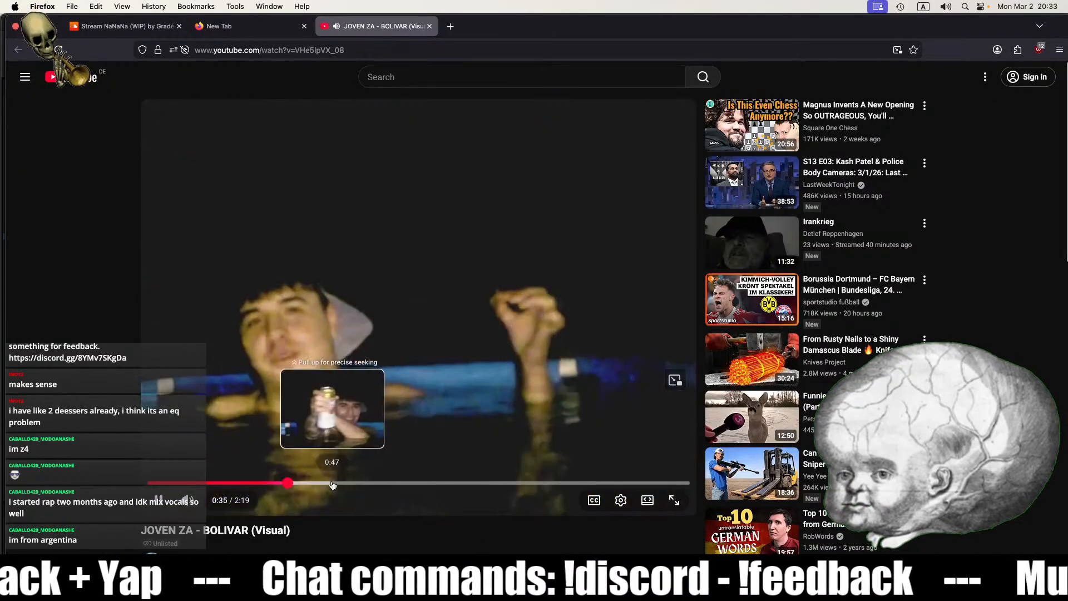
{"action": "left_click", "coordinate": [332, 486]}
{"action": "left_click", "coordinate": [383, 393]}
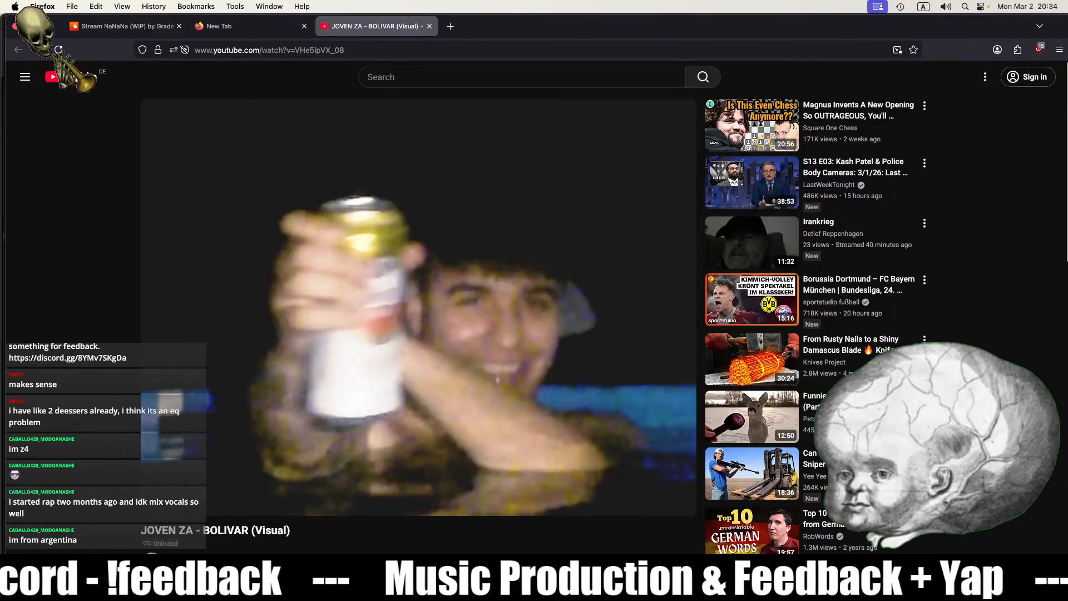
{"action": "left_click", "coordinate": [369, 303]}
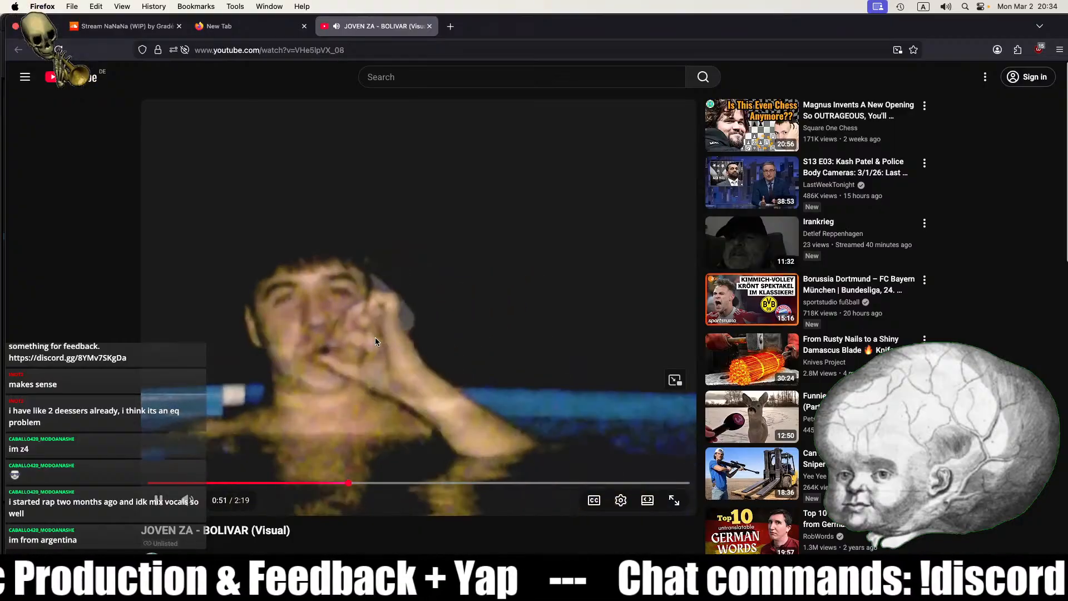
Step: Pause the BOLIVAR video for feedback, resume it, and replay the passage from about 0:49 to 0:52
{"action": "left_click", "coordinate": [392, 349]}
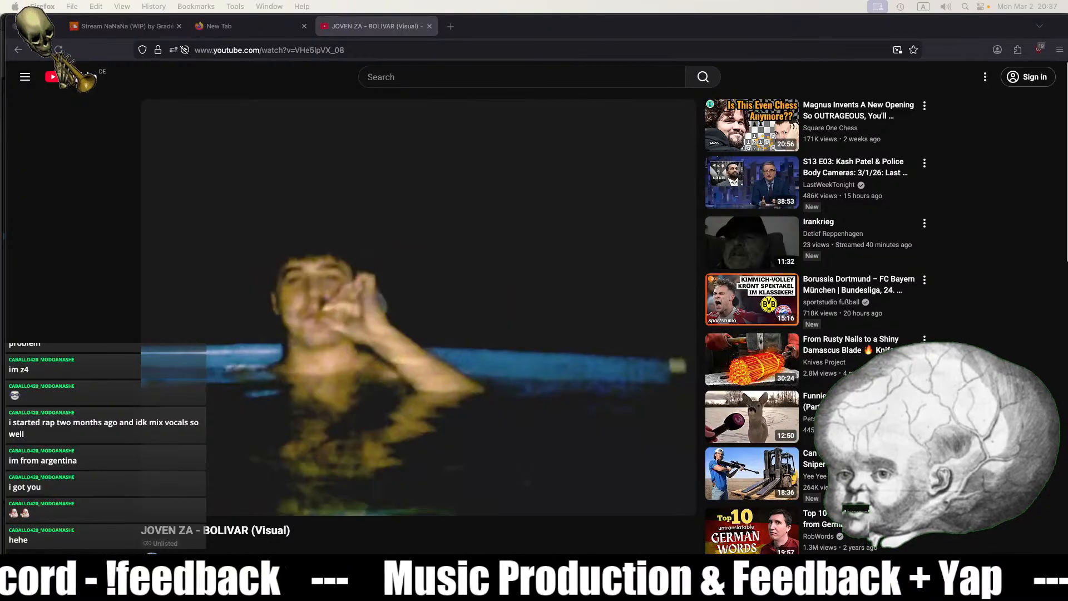
{"action": "left_click", "coordinate": [531, 388]}
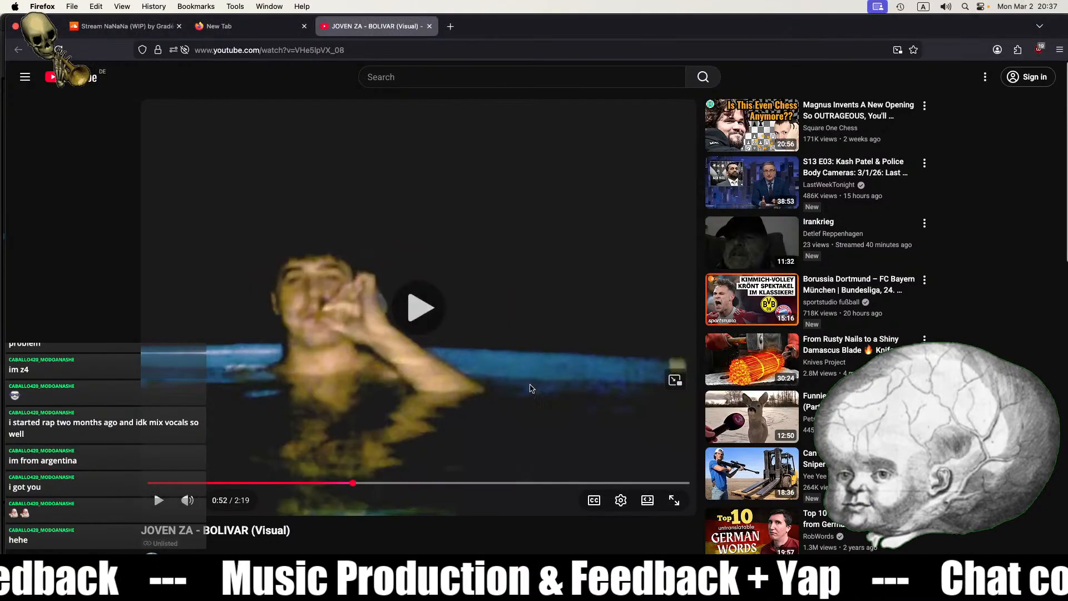
{"action": "left_click", "coordinate": [530, 388]}
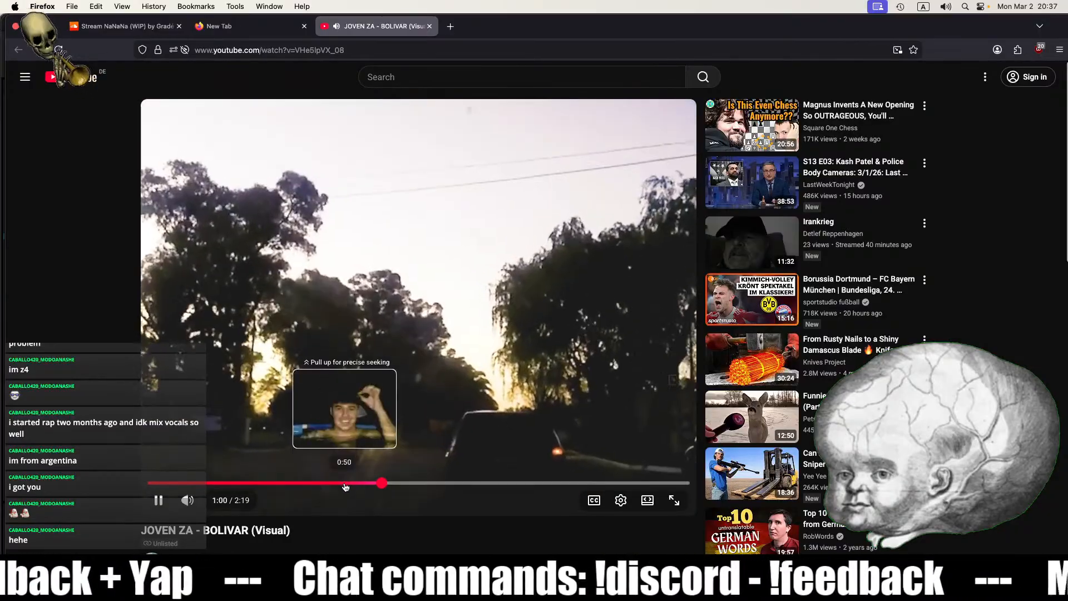
{"action": "left_click", "coordinate": [337, 483]}
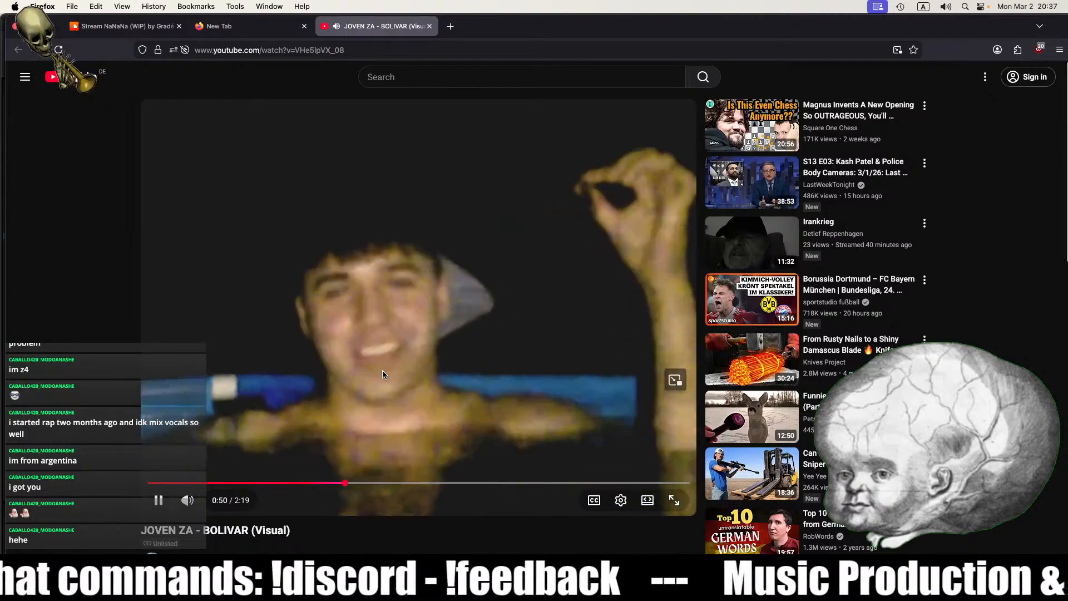
{"action": "left_click", "coordinate": [340, 448]}
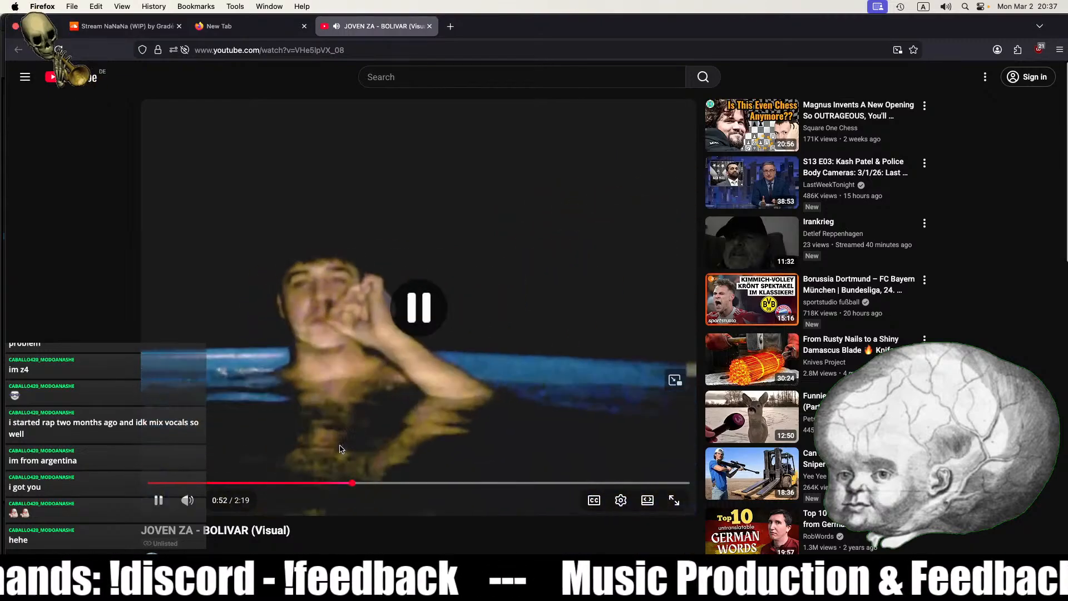
{"action": "left_click", "coordinate": [345, 483]}
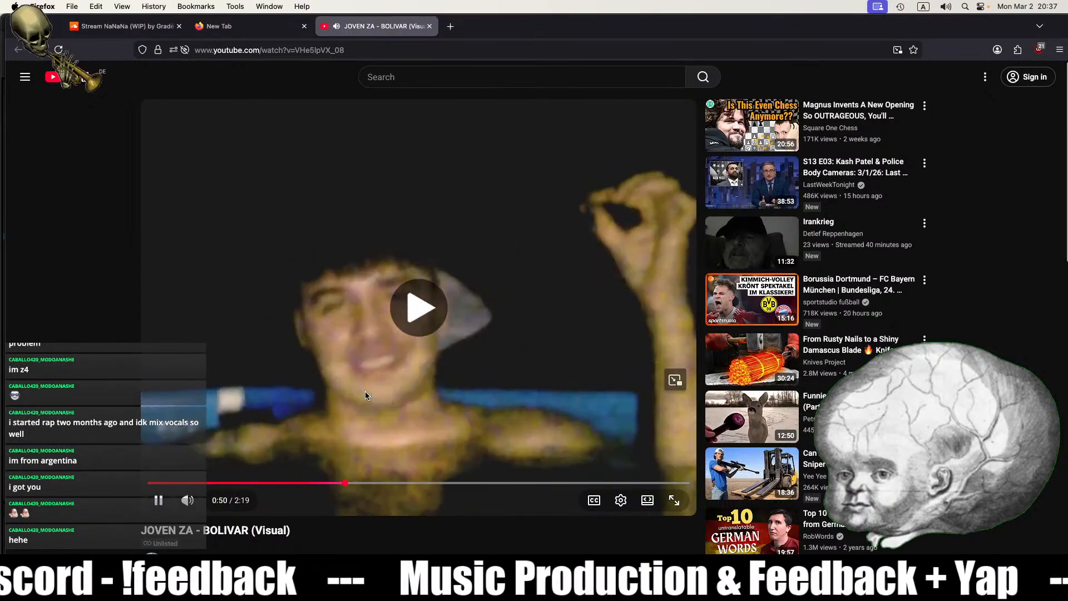
{"action": "left_click", "coordinate": [340, 429]}
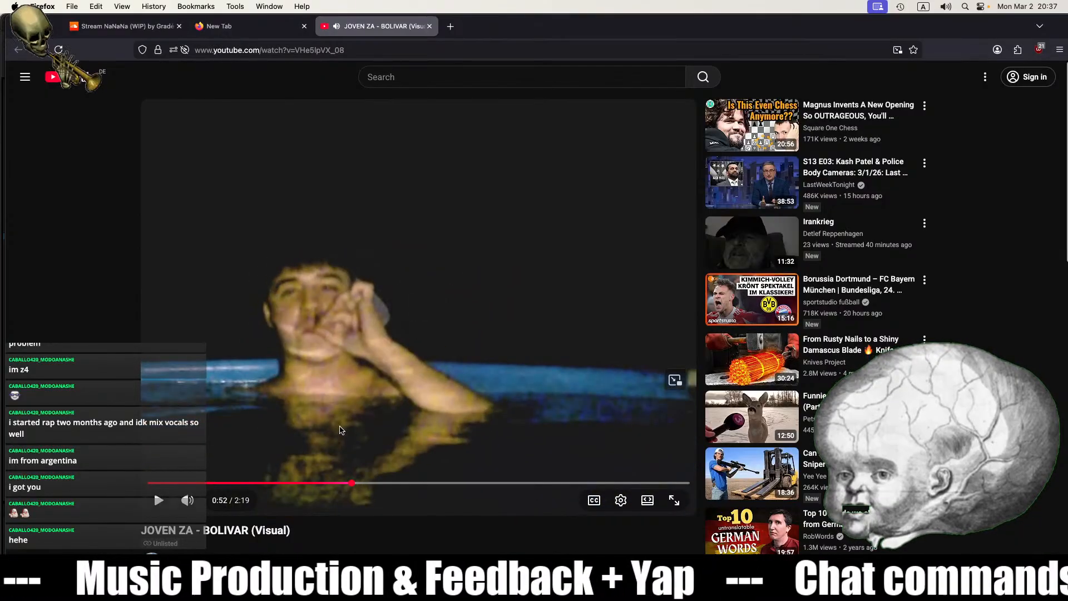
Step: Return the BOLIVAR video to 0:49 and replay the short passage, pausing it again at about 0:52
{"action": "left_click", "coordinate": [340, 483]}
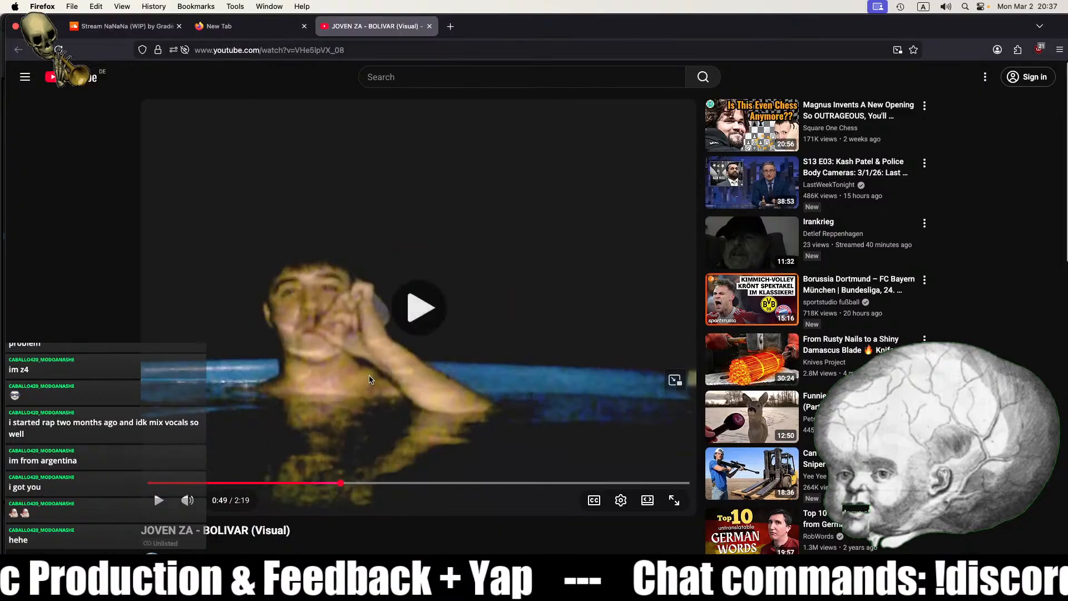
{"action": "left_click", "coordinate": [369, 379]}
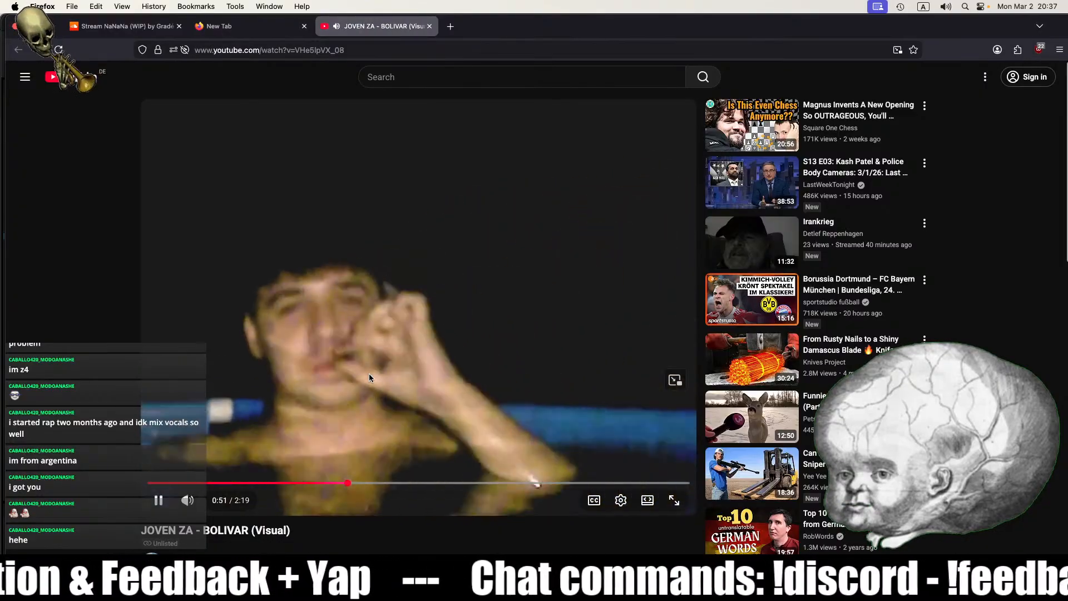
{"action": "left_click", "coordinate": [369, 377]}
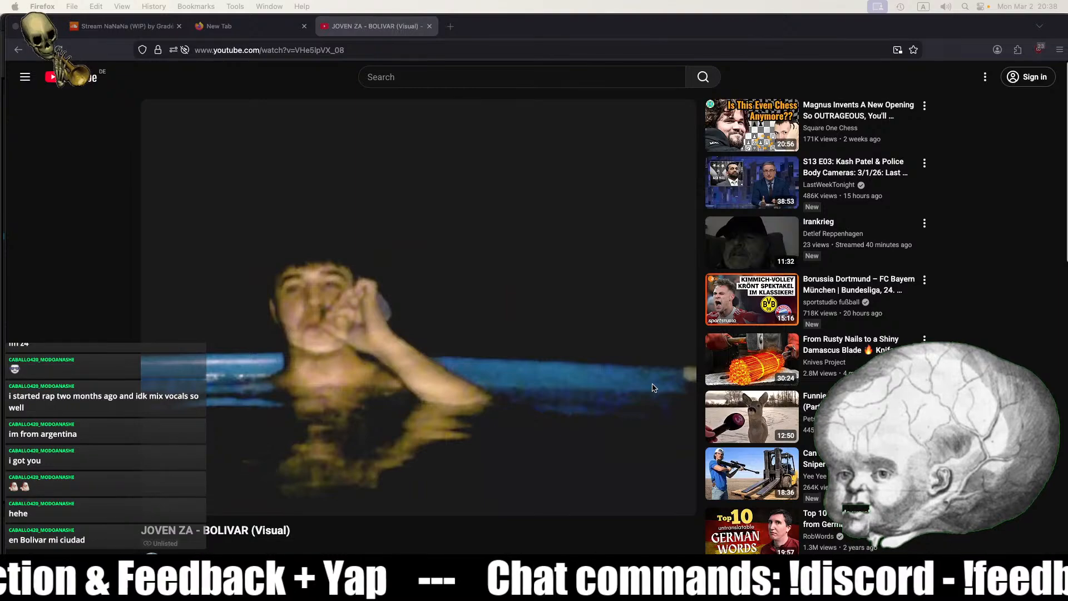
{"action": "left_click", "coordinate": [420, 357]}
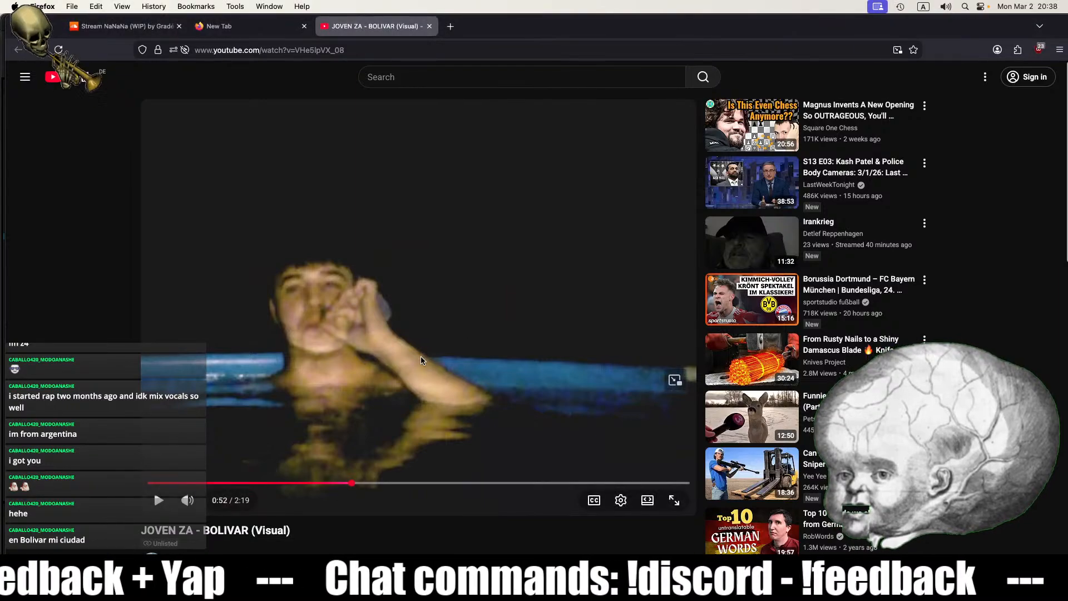
{"action": "left_click", "coordinate": [421, 356]}
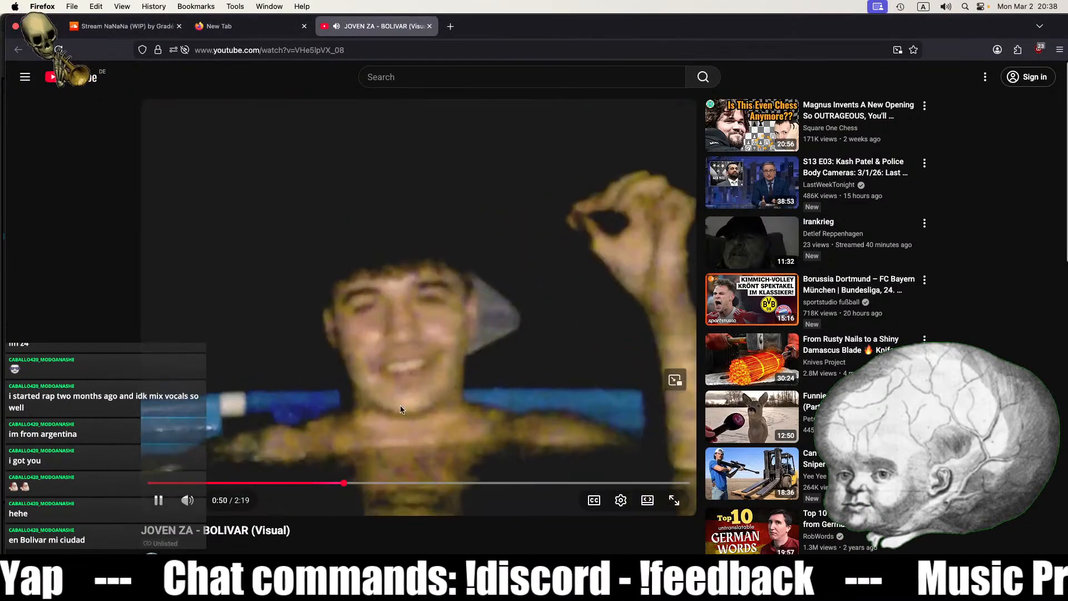
{"action": "left_click", "coordinate": [405, 367]}
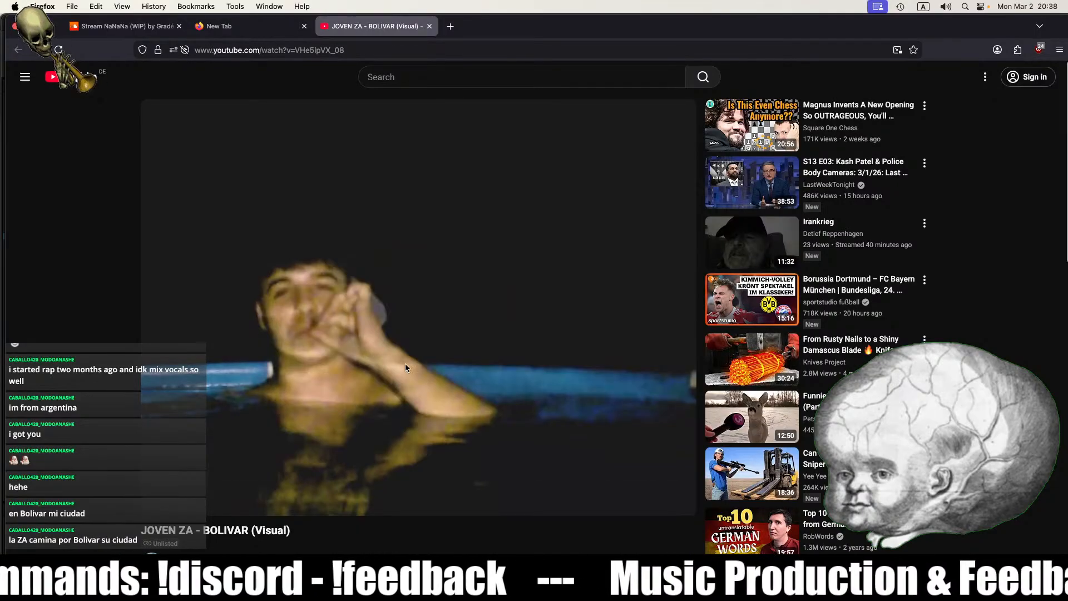
{"action": "left_click", "coordinate": [429, 262]}
{"action": "left_click", "coordinate": [416, 288]}
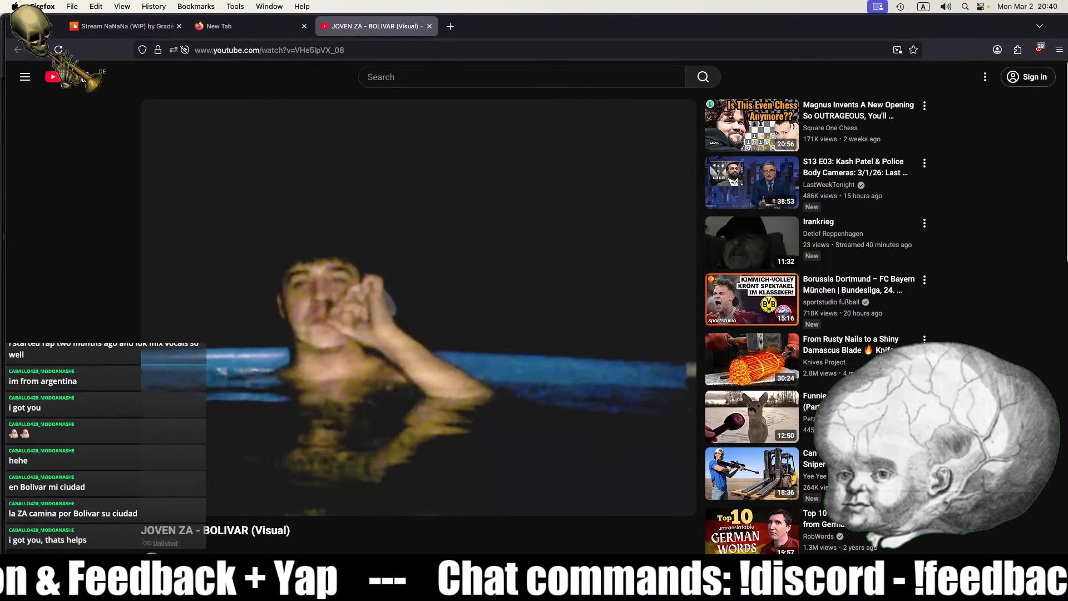
Step: Close the BOLIVAR, SoundCloud and empty tabs in Firefox, and return to the CO_T2_V1 session in Pro Tools
{"action": "left_click", "coordinate": [429, 26]}
{"action": "left_click", "coordinate": [177, 27]}
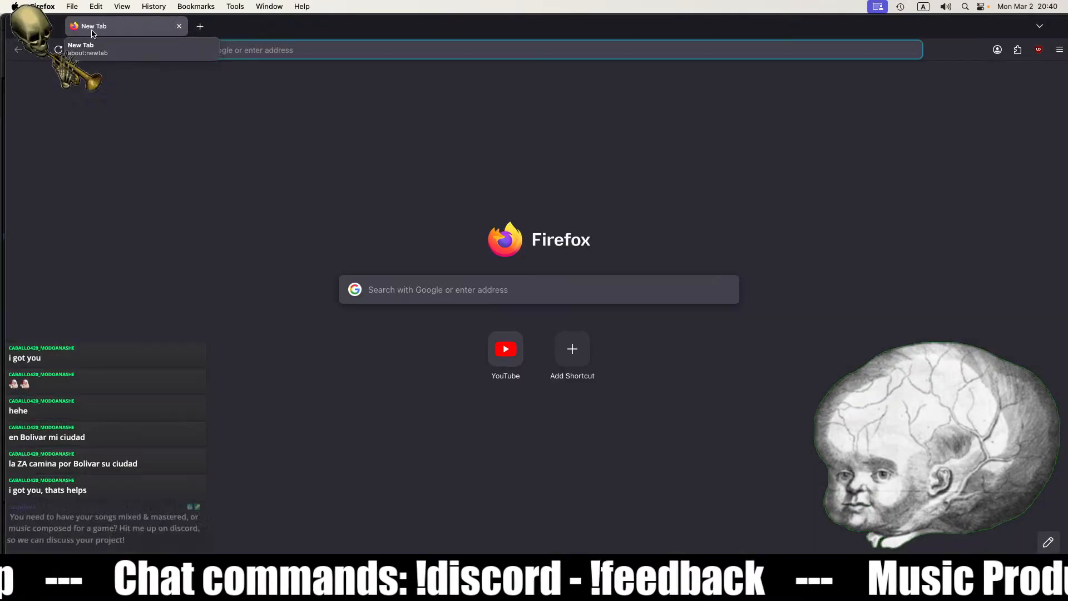
{"action": "key", "text": "super+w"}
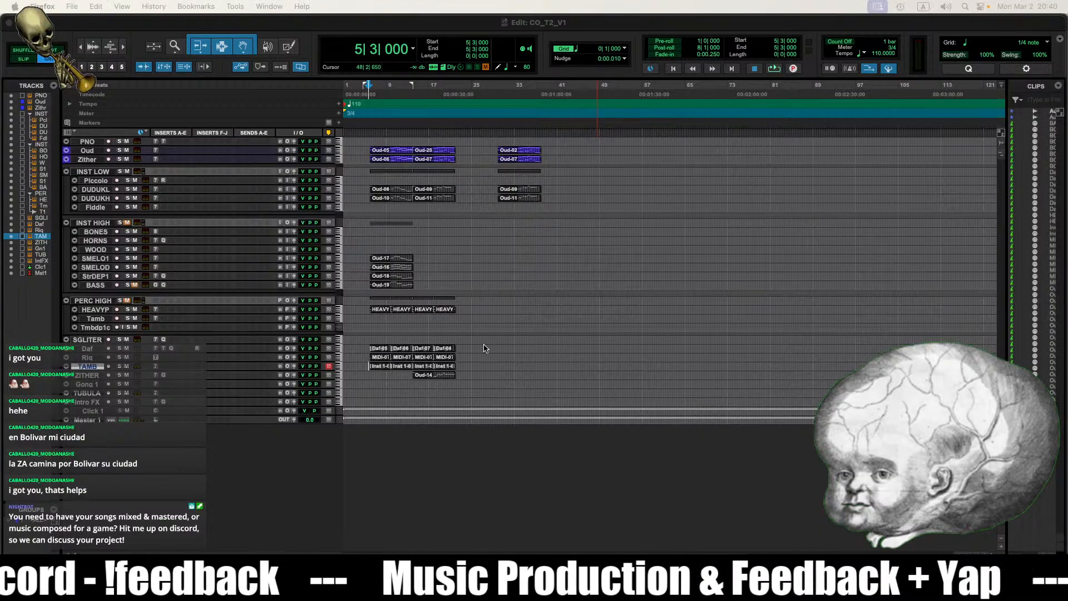
Step: Play the arrangement from bar 4, beat 3, with the timeline magnified around the first sections
{"action": "left_click", "coordinate": [360, 352]}
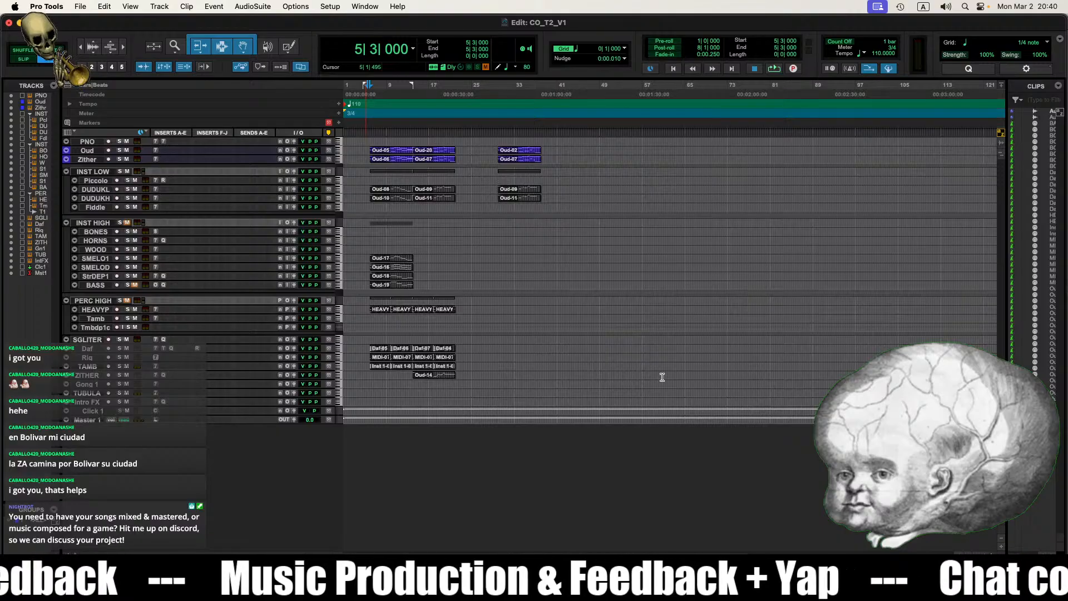
{"action": "left_click", "coordinate": [363, 310]}
{"action": "key", "text": "space"}
{"action": "key", "text": "t"}
{"action": "key", "text": "t"}
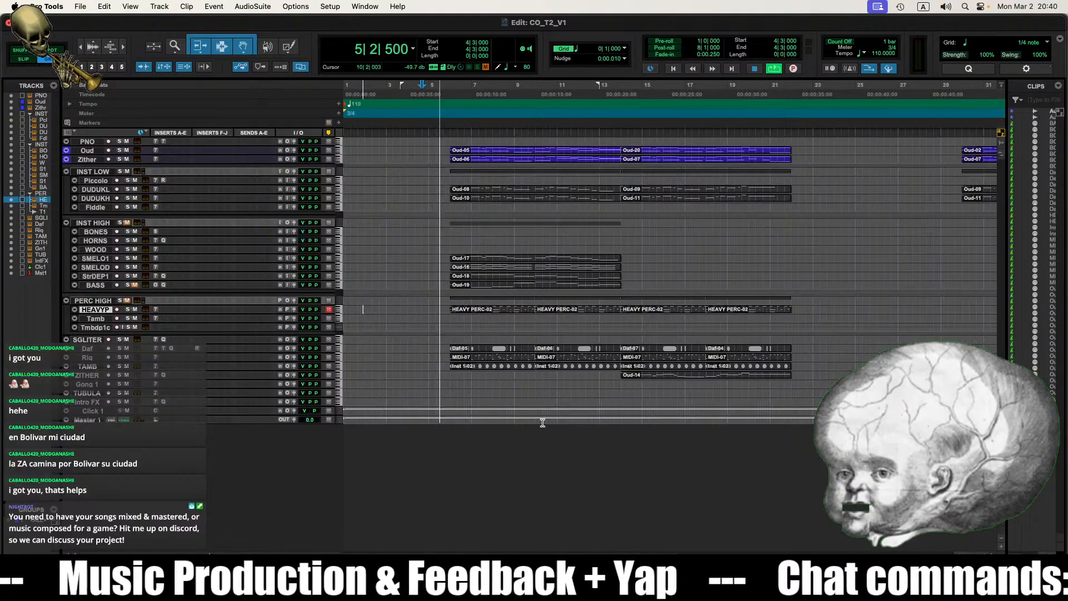
{"action": "scroll", "coordinate": [396, 417], "scroll_direction": "right", "scroll_amount": 2}
{"action": "scroll", "coordinate": [425, 400], "scroll_direction": "left", "scroll_amount": 2}
{"action": "scroll", "coordinate": [452, 393], "scroll_direction": "right", "scroll_amount": 2}
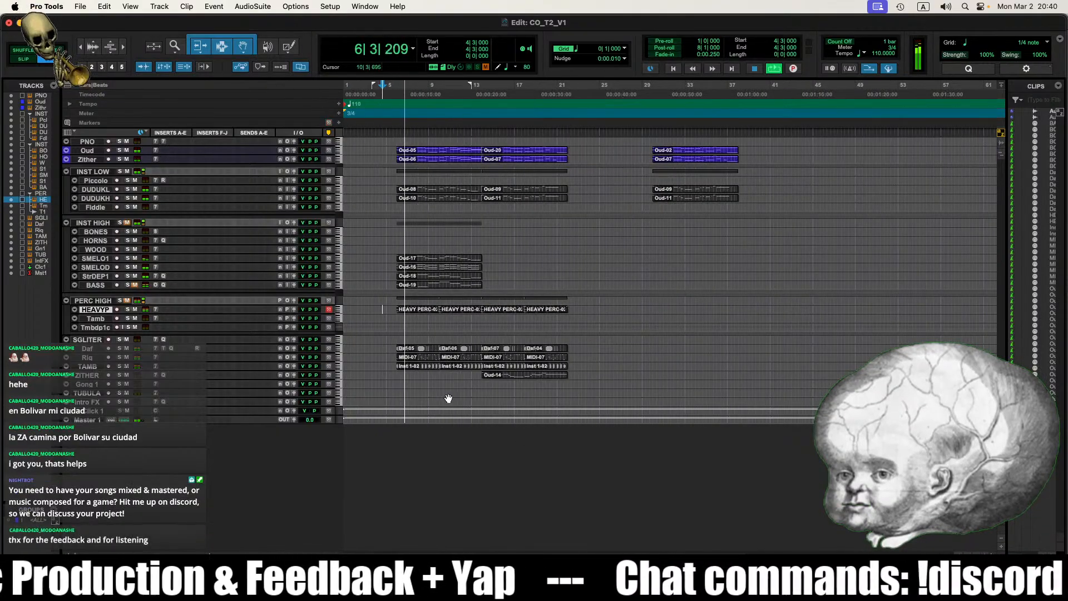
{"action": "scroll", "coordinate": [455, 398], "scroll_direction": "left", "scroll_amount": 2}
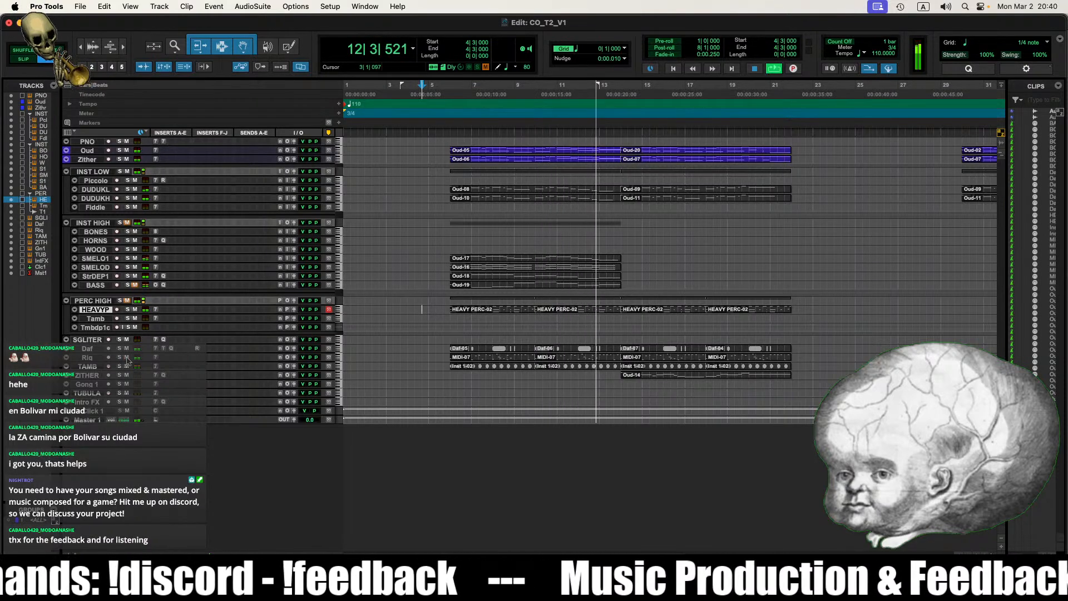
Step: Increase the Riq track's height, place the edit cursor at 22|3|000 on it, and stop playback
{"action": "scroll", "coordinate": [556, 405], "scroll_direction": "up", "scroll_amount": 1}
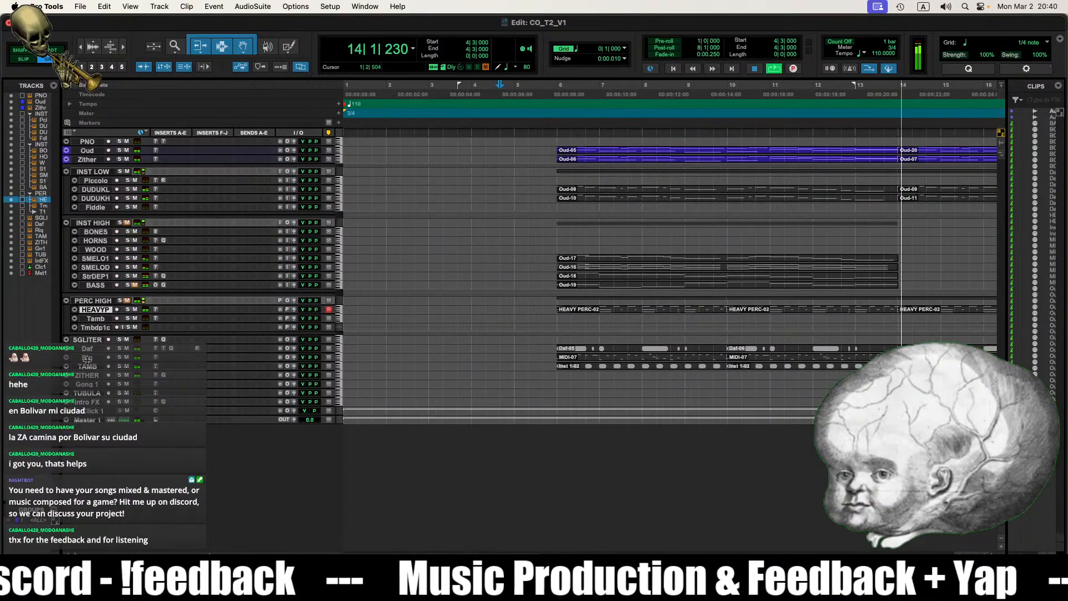
{"action": "left_click_drag", "start_coordinate": [91, 361], "coordinate": [92, 416]}
{"action": "scroll", "coordinate": [735, 454], "scroll_direction": "right", "scroll_amount": 7}
{"action": "scroll", "coordinate": [729, 434], "scroll_direction": "down", "scroll_amount": 1}
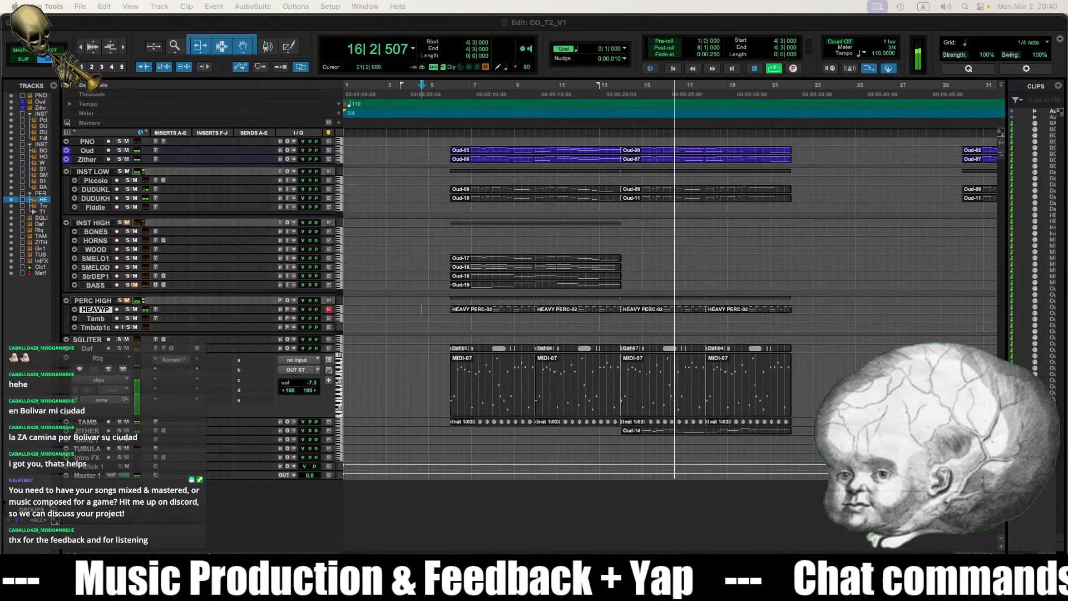
{"action": "left_click", "coordinate": [805, 370]}
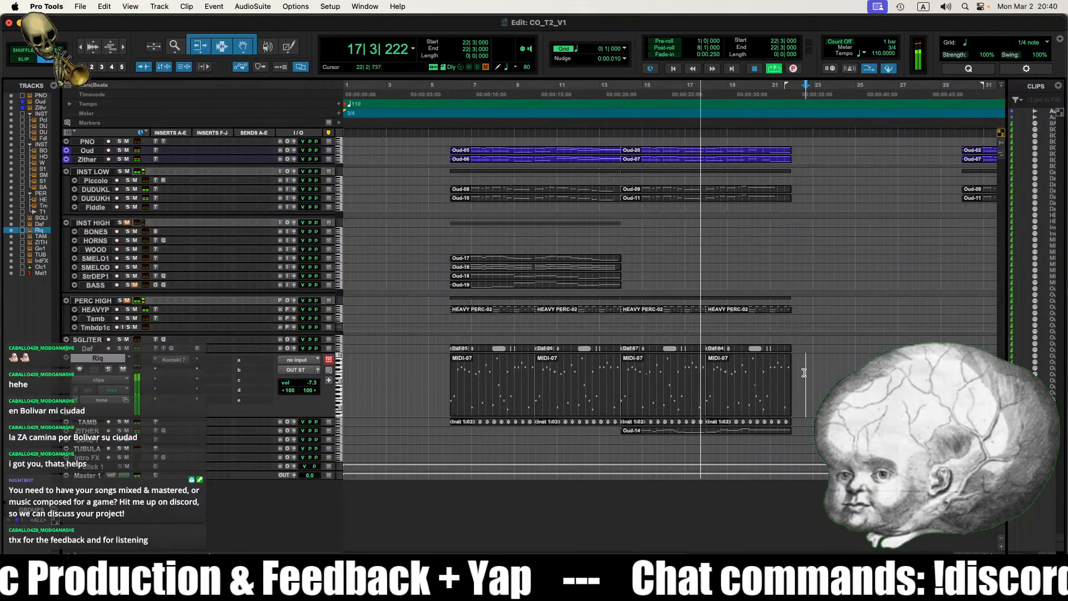
{"action": "key", "text": "space"}
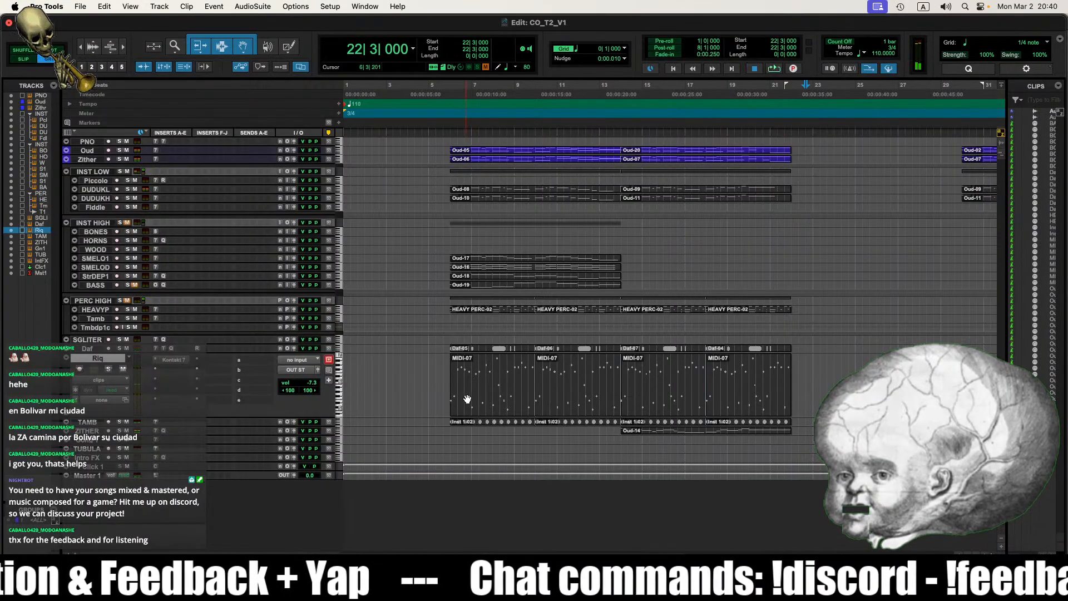
Step: Select the first Riq clip at bar 6, play its opening briefly, and stop playback
{"action": "left_click", "coordinate": [503, 384]}
{"action": "key", "text": "space"}
{"action": "scroll", "coordinate": [654, 443], "scroll_direction": "up", "scroll_amount": 1}
{"action": "scroll", "coordinate": [654, 444], "scroll_direction": "right", "scroll_amount": 2}
{"action": "key", "text": "space"}
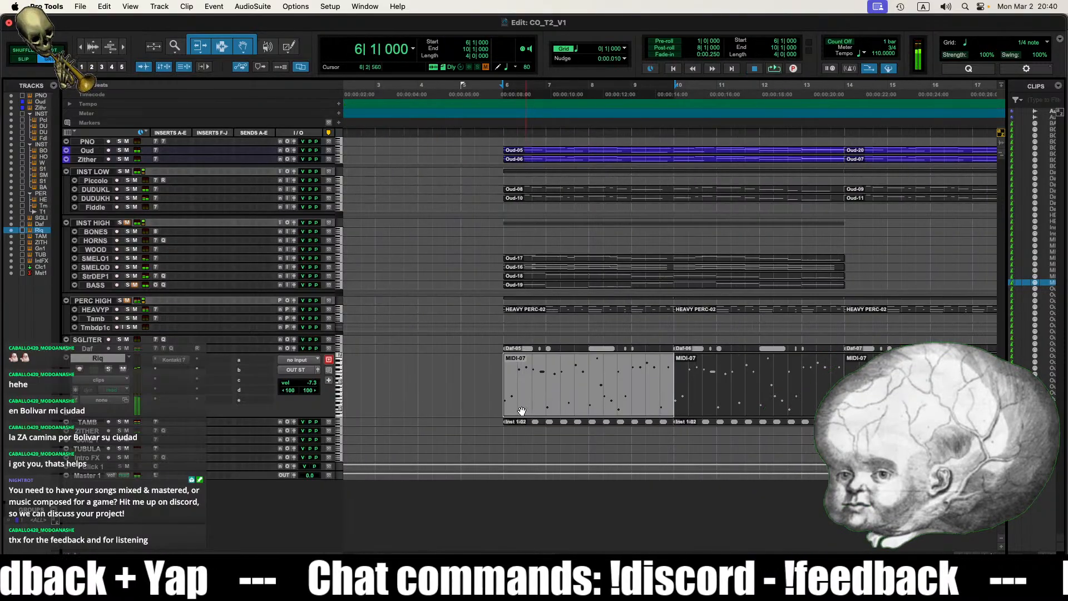
{"action": "left_click", "coordinate": [493, 372]}
{"action": "key", "text": "space"}
{"action": "key", "text": "space"}
Step: Open the first Riq clip in the MIDI editor, delete its F#5 note at 6|1|480, and close the editor
{"action": "left_click", "coordinate": [541, 408]}
{"action": "double_click", "coordinate": [541, 407]}
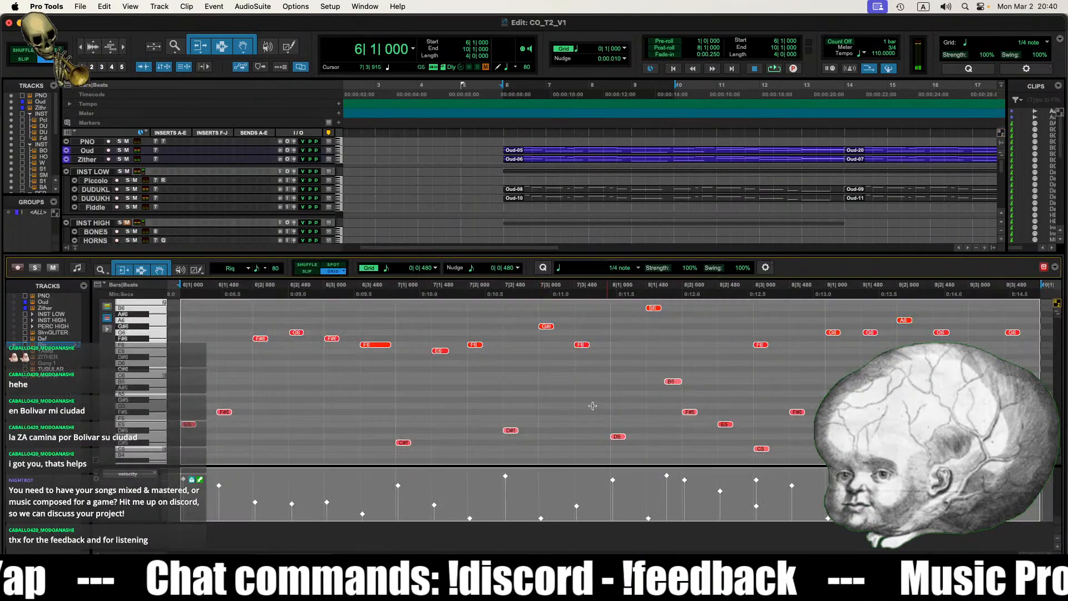
{"action": "scroll", "coordinate": [592, 405], "scroll_direction": "up", "scroll_amount": 1}
{"action": "left_click", "coordinate": [424, 419]}
{"action": "key", "text": "r"}
{"action": "key", "text": "r"}
{"action": "left_click", "coordinate": [448, 419]}
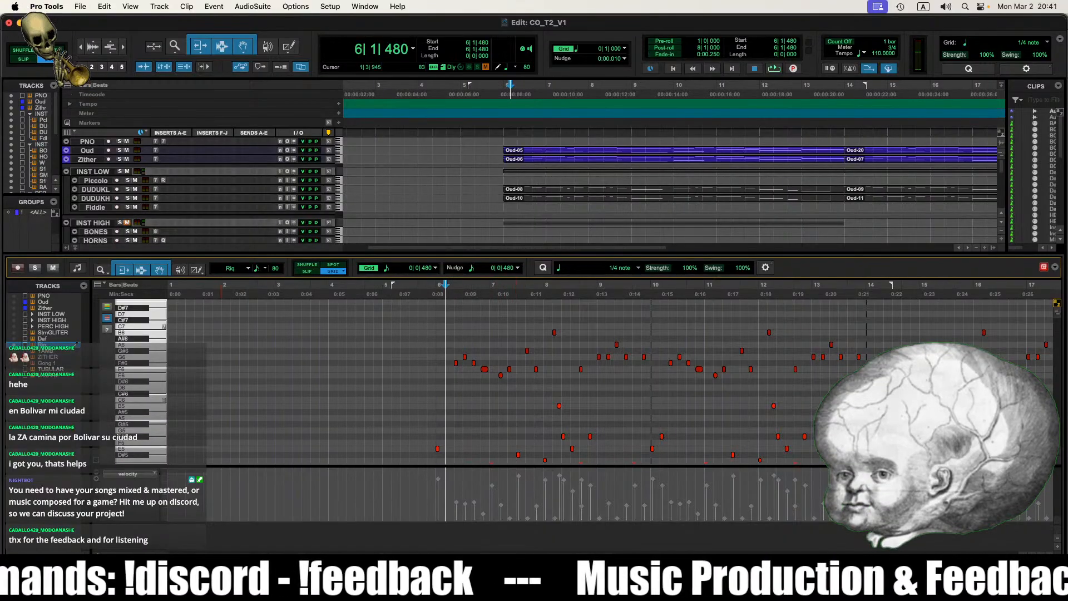
{"action": "key", "text": "ctrl+equal"}
Step: Delete the three Riq clips starting at bars 10, 14 and 18, keeping only the first clip
{"action": "left_click", "coordinate": [747, 401]}
{"action": "key", "text": "BackSpace"}
{"action": "left_click", "coordinate": [903, 400]}
{"action": "key", "text": "BackSpace"}
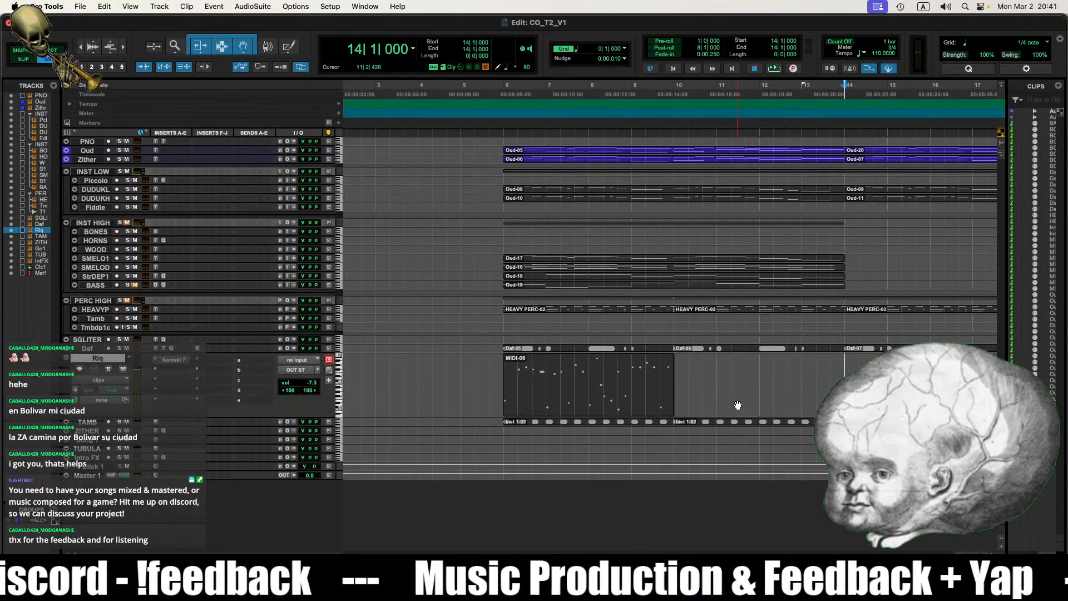
{"action": "scroll", "coordinate": [749, 415], "scroll_direction": "right", "scroll_amount": 3}
{"action": "left_click", "coordinate": [921, 399]}
{"action": "left_click", "coordinate": [919, 399]}
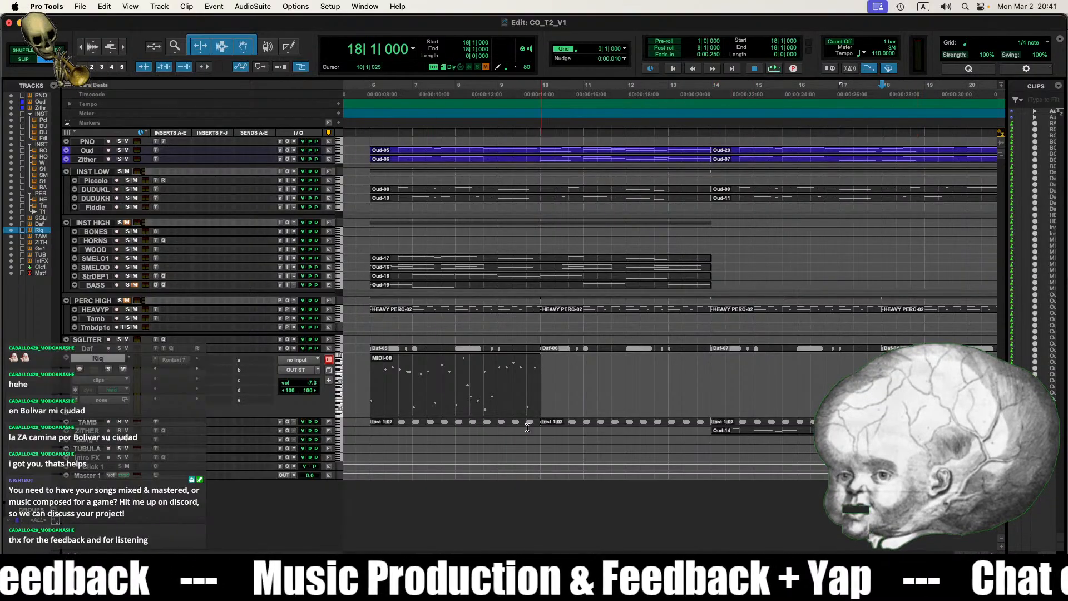
Step: Play the remaining Riq clip from bar 6, reopen it in the MIDI editor, and stop playback
{"action": "left_click", "coordinate": [438, 403]}
{"action": "key", "text": "space"}
{"action": "key", "text": "space"}
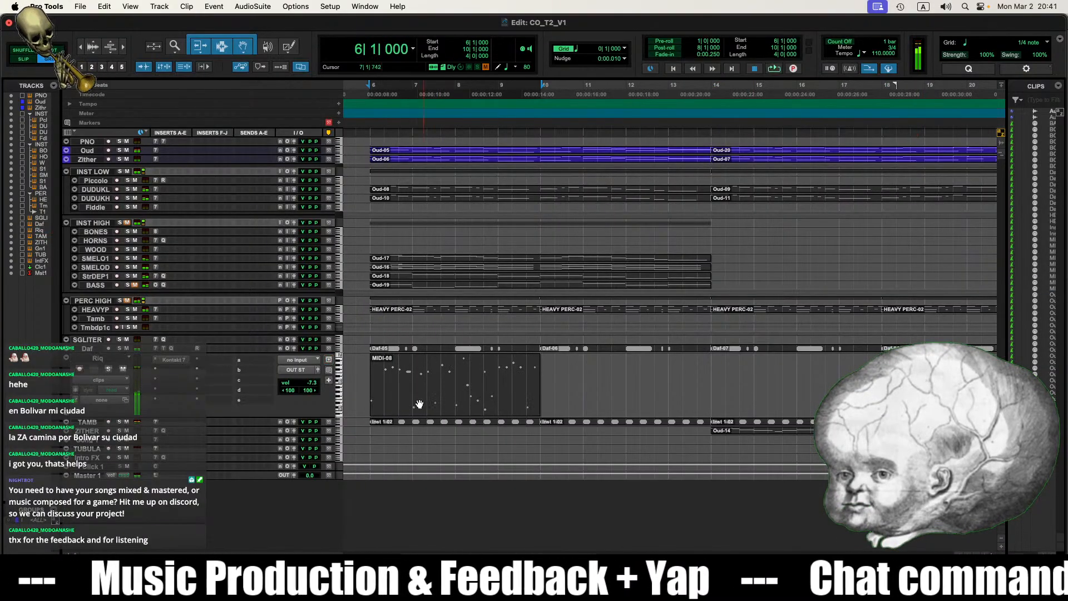
{"action": "left_click", "coordinate": [364, 397]}
{"action": "key", "text": "space"}
{"action": "left_click", "coordinate": [434, 399]}
{"action": "double_click", "coordinate": [434, 399]}
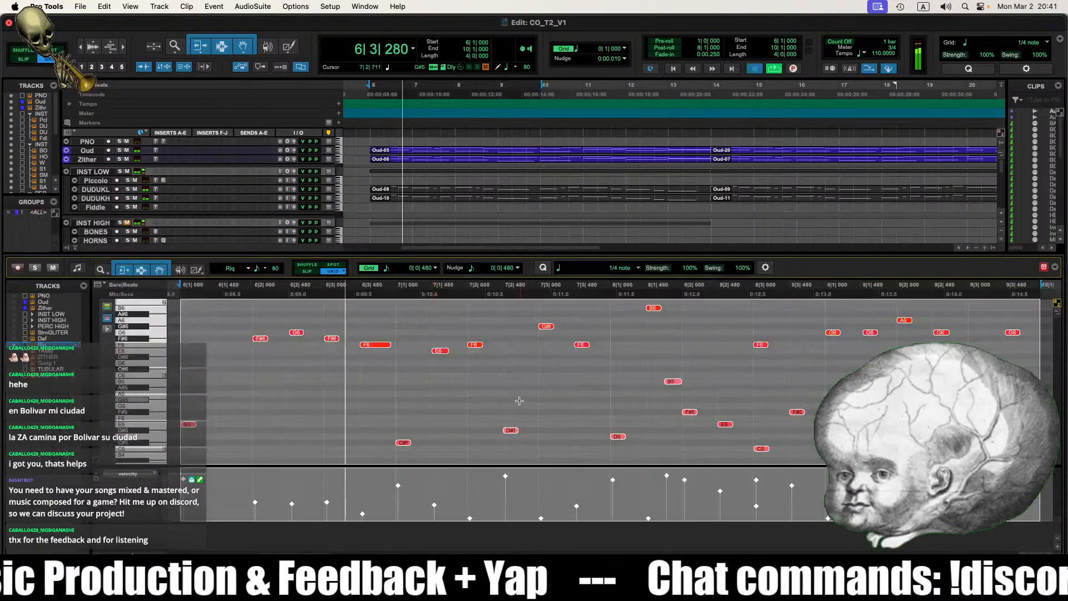
{"action": "key", "text": "space"}
Step: Check the G6 note and the F#6 note before it in bar 6 of the Riq clip
{"action": "left_click", "coordinate": [322, 332]}
{"action": "left_click", "coordinate": [317, 333]}
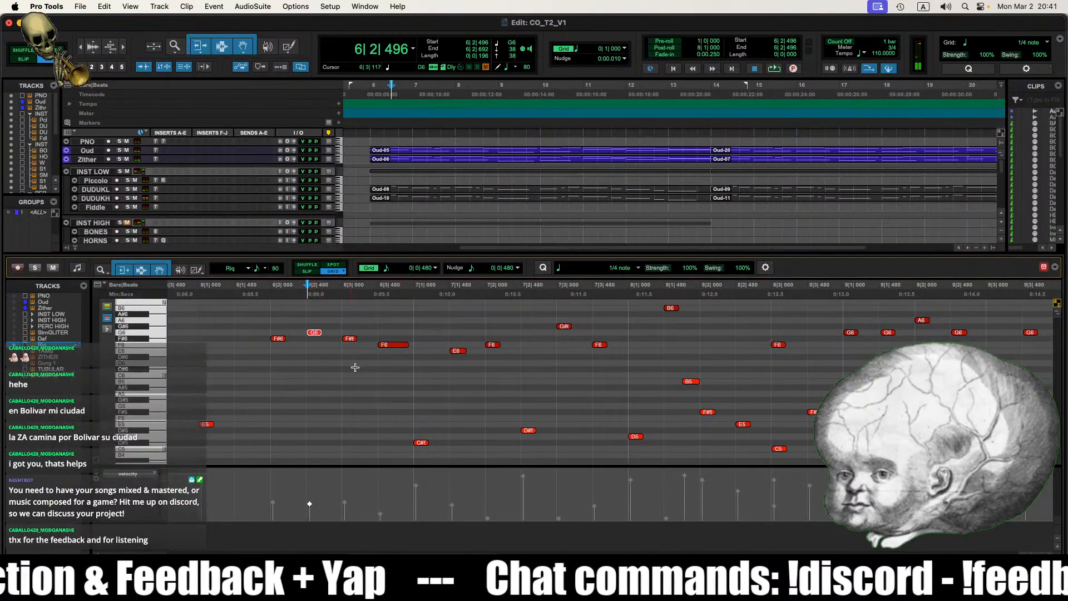
{"action": "scroll", "coordinate": [355, 365], "scroll_direction": "left", "scroll_amount": 2}
{"action": "left_click", "coordinate": [323, 338]}
{"action": "left_click", "coordinate": [354, 378]}
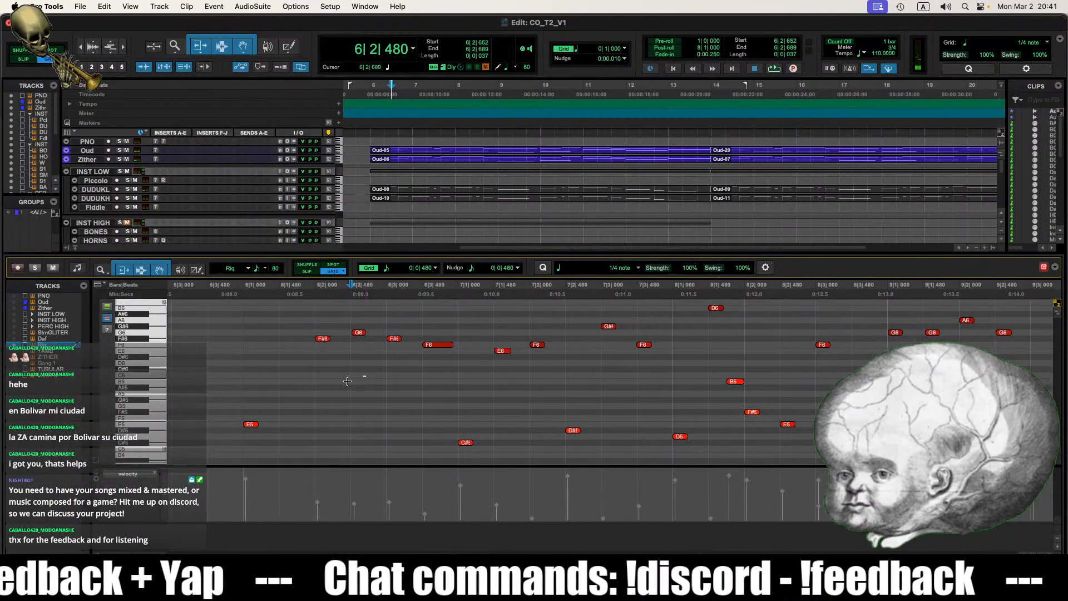
Step: Play the Riq clip from 5|3|480 and delete its E6 note at 7|1|480
{"action": "left_click", "coordinate": [199, 374]}
{"action": "key", "text": "space"}
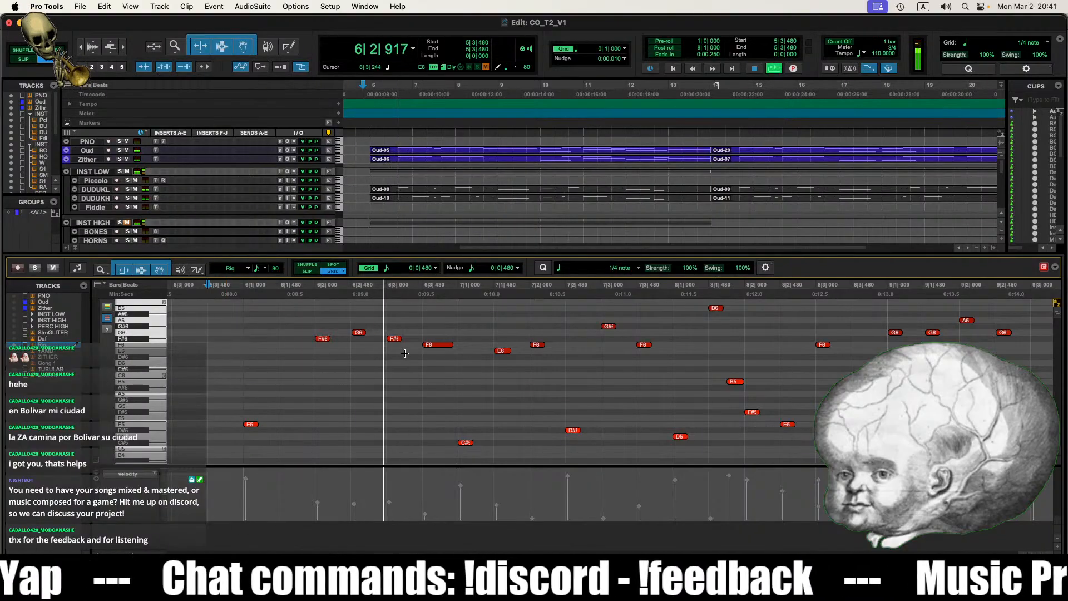
{"action": "key", "text": "space"}
{"action": "left_click", "coordinate": [503, 351]}
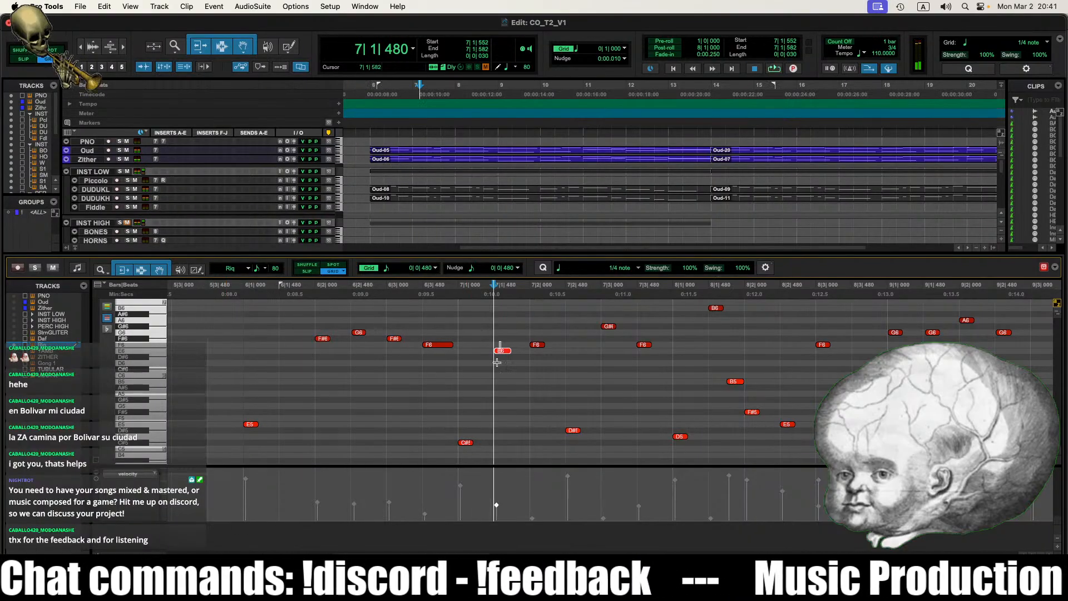
{"action": "key", "text": "Delete"}
Step: Play the Riq clip from bar 6 and move both F#6 notes in bar 6 down to E6
{"action": "left_click", "coordinate": [257, 400]}
{"action": "key", "text": "space"}
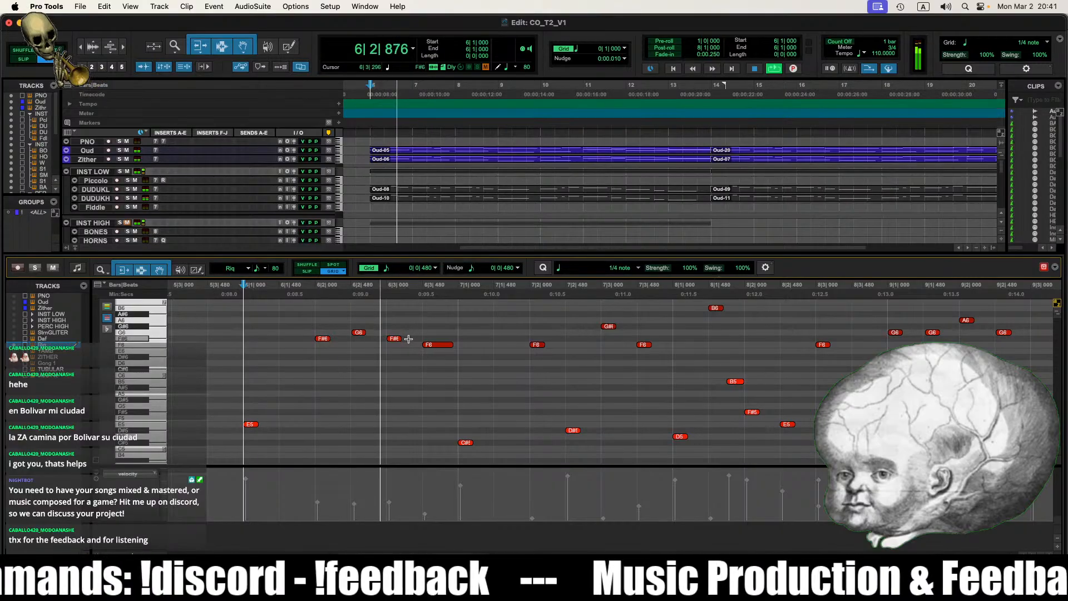
{"action": "key", "text": "space"}
{"action": "left_click_drag", "start_coordinate": [409, 337], "coordinate": [327, 353]}
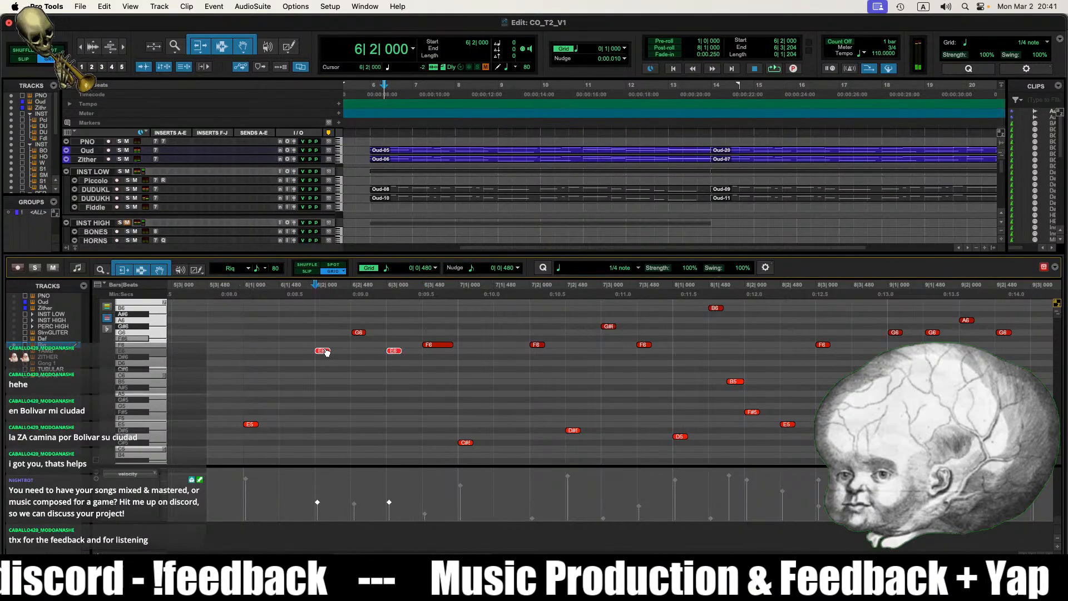
Step: Replay from bar 6, close the MIDI editor, and set the Riq track's volume to -5.3
{"action": "left_click", "coordinate": [246, 389]}
{"action": "key", "text": "space"}
{"action": "key", "text": "ctrl+="}
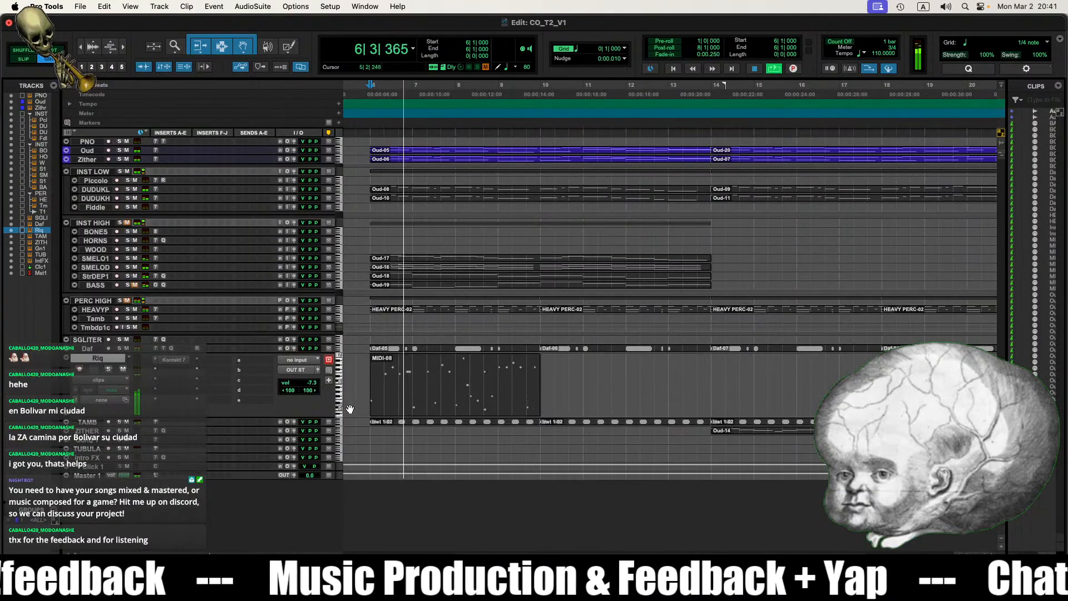
{"action": "left_click_drag", "start_coordinate": [313, 383], "coordinate": [313, 383]}
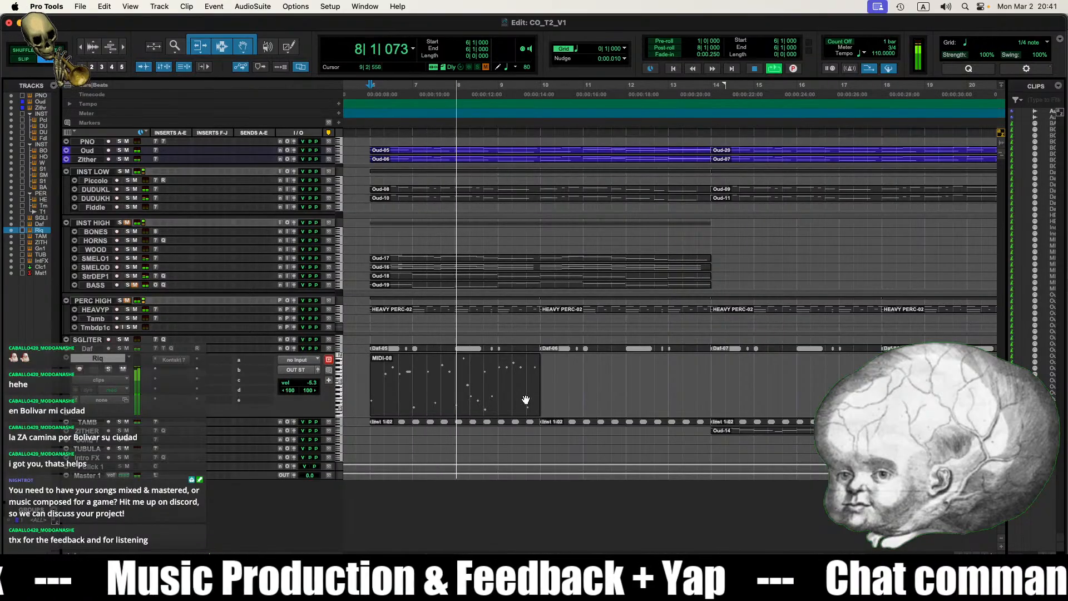
Step: Reopen the Riq clip in the MIDI editor and lengthen the G#6 note at 7|3|000 to end at 7|3|480
{"action": "left_click", "coordinate": [450, 393]}
{"action": "key", "text": "ctrl+="}
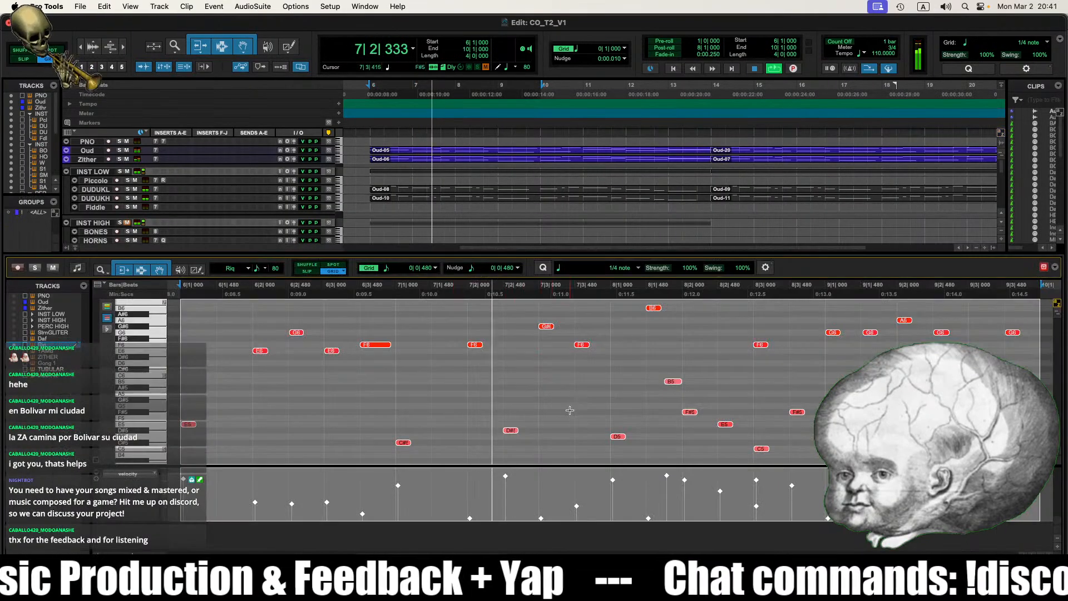
{"action": "left_click", "coordinate": [511, 430]}
{"action": "left_click_drag", "start_coordinate": [552, 326], "coordinate": [578, 330]}
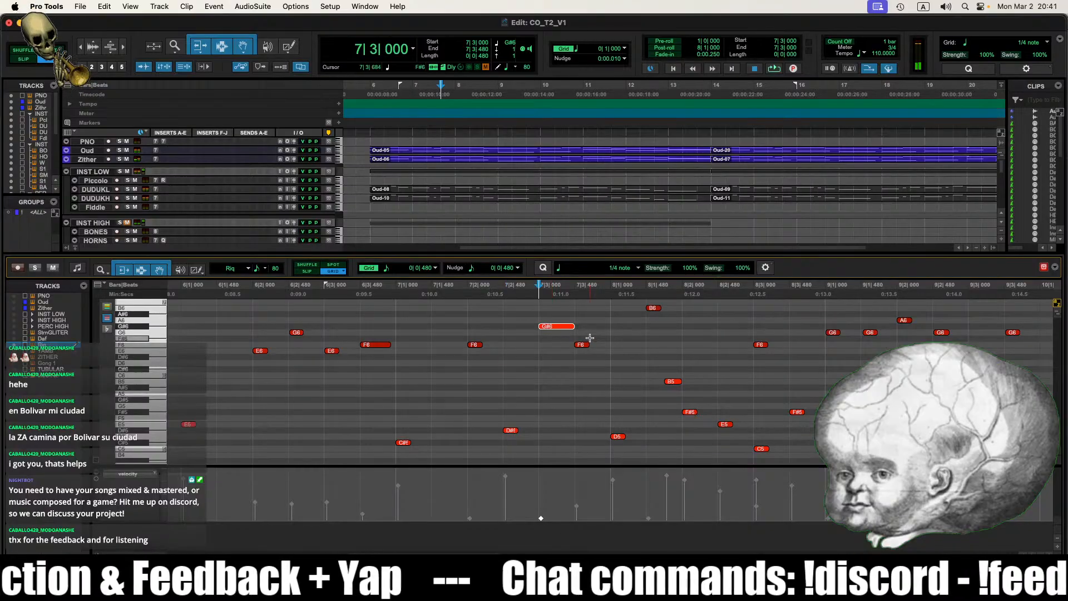
Step: Delete the F6 note at 7|3|476 that directly follows the lengthened G#6 note
{"action": "left_click", "coordinate": [583, 345]}
{"action": "left_click", "coordinate": [566, 327]}
{"action": "left_click", "coordinate": [583, 345]}
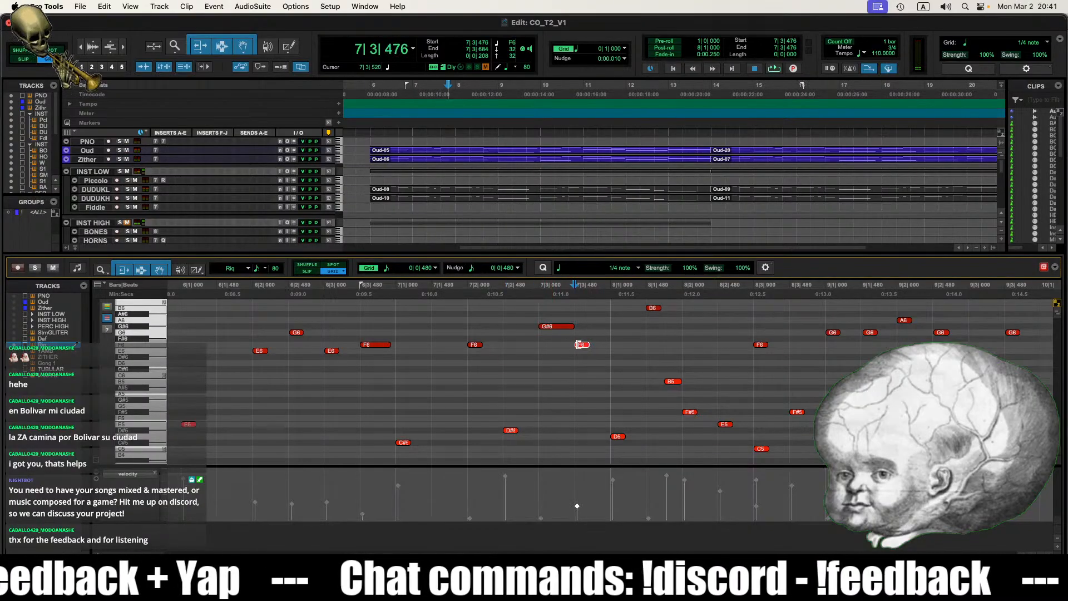
{"action": "key", "text": "Delete"}
Step: Play the Riq clip from 6|3|480 and delete the F#5 note near 8|3|480
{"action": "left_click", "coordinate": [349, 369]}
{"action": "key", "text": "space"}
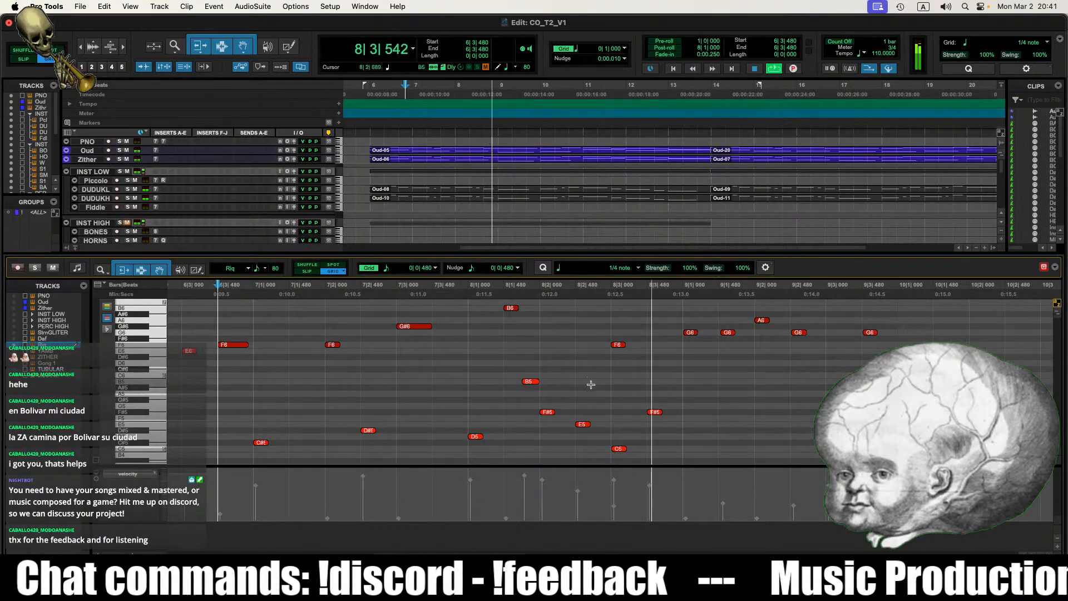
{"action": "scroll", "coordinate": [593, 385], "scroll_direction": "right", "scroll_amount": 2}
{"action": "key", "text": "space"}
{"action": "left_click", "coordinate": [612, 412]}
{"action": "key", "text": "Delete"}
Step: Play the Riq clip from bar 8 and delete the G6 note near 9|1|480
{"action": "left_click", "coordinate": [431, 390]}
{"action": "key", "text": "space"}
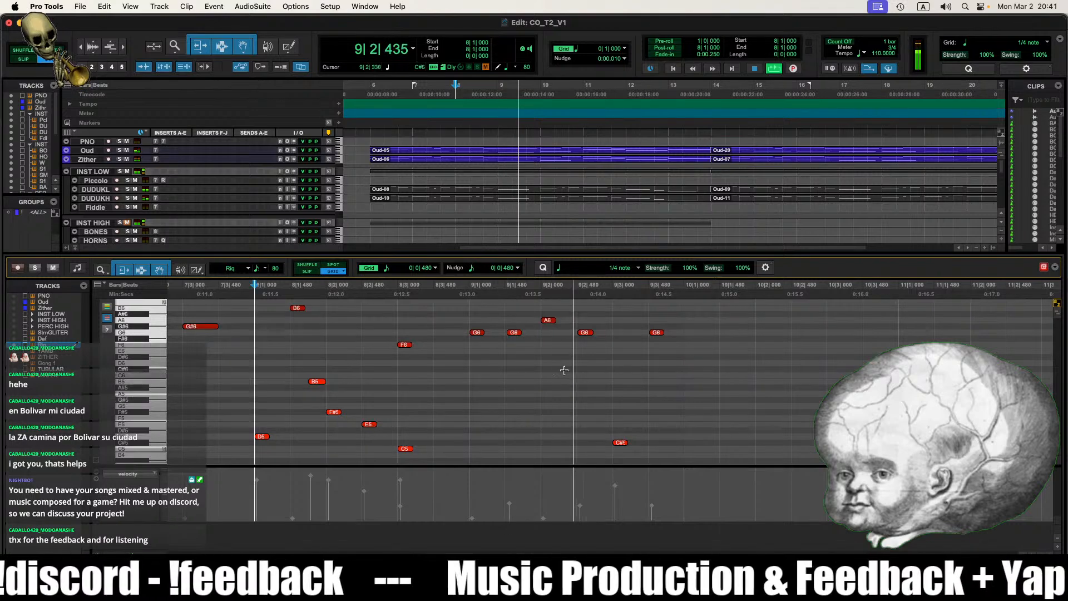
{"action": "left_click", "coordinate": [514, 333]}
{"action": "key", "text": "Delete"}
Step: Play the end of the Riq clip from 8|3|480 and from bar 9, and close the MIDI editor
{"action": "left_click", "coordinate": [436, 362]}
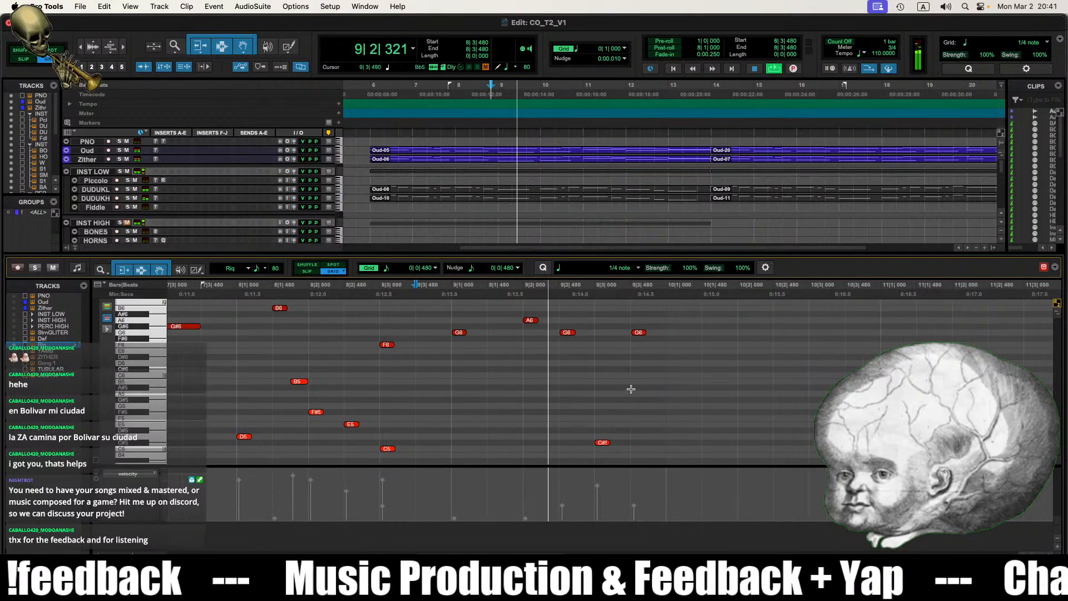
{"action": "key", "text": "space"}
{"action": "left_click", "coordinate": [455, 365]}
{"action": "key", "text": "space"}
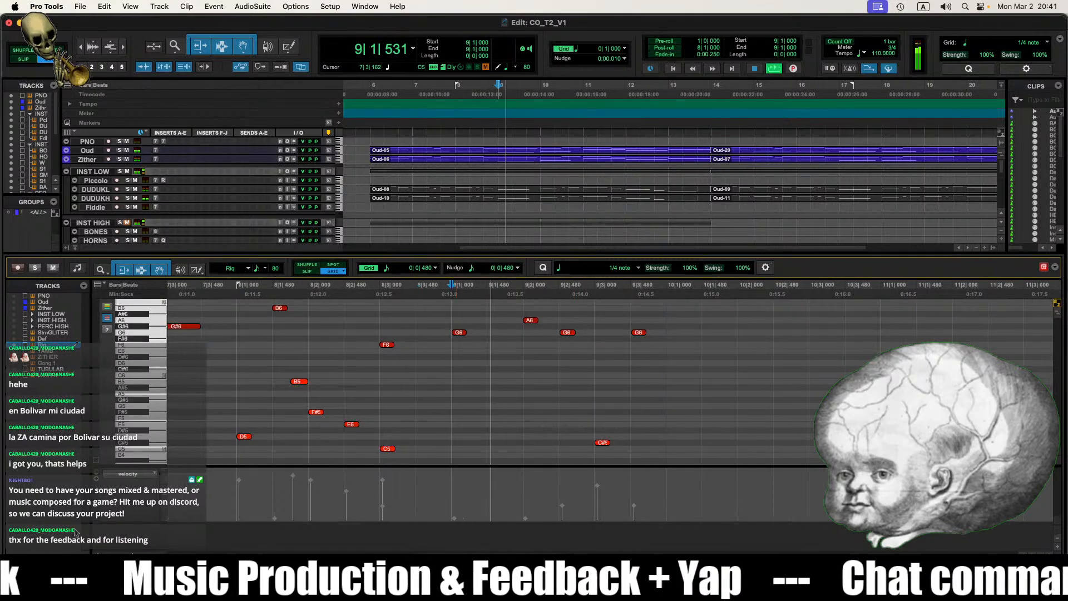
{"action": "key", "text": "ctrl+equal"}
Step: Copy the edited Riq clip to bar 10, then copy both clips to bars 14 and 18
{"action": "left_click_drag", "start_coordinate": [474, 405], "coordinate": [630, 402]}
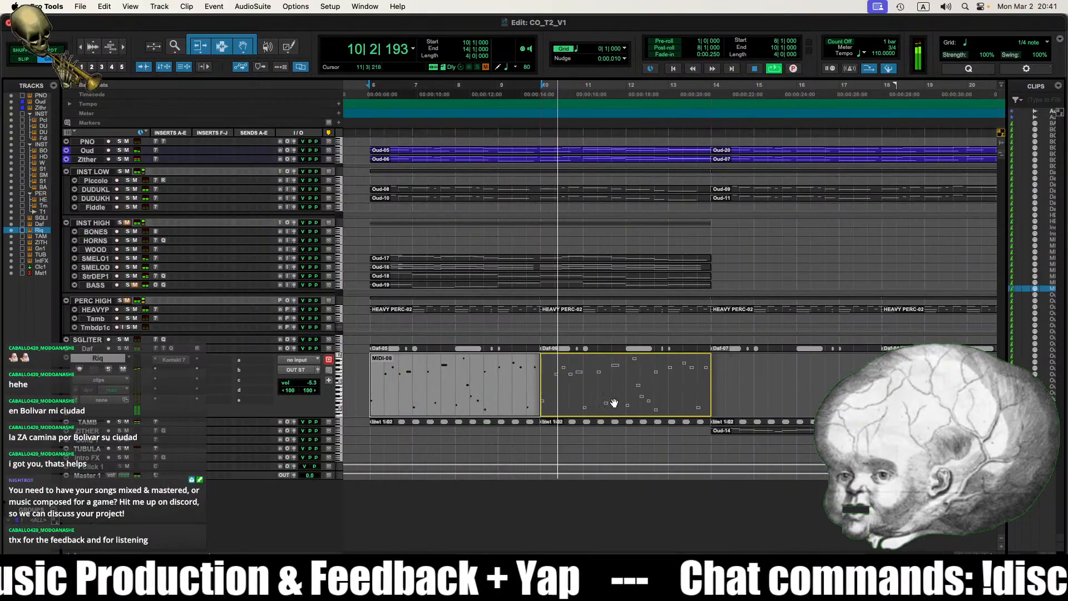
{"action": "key", "text": "ctrl+bracketleft"}
{"action": "key", "text": "ctrl+bracketleft"}
{"action": "left_click_drag", "start_coordinate": [415, 400], "coordinate": [498, 395]}
{"action": "key", "text": "ctrl+bracketright"}
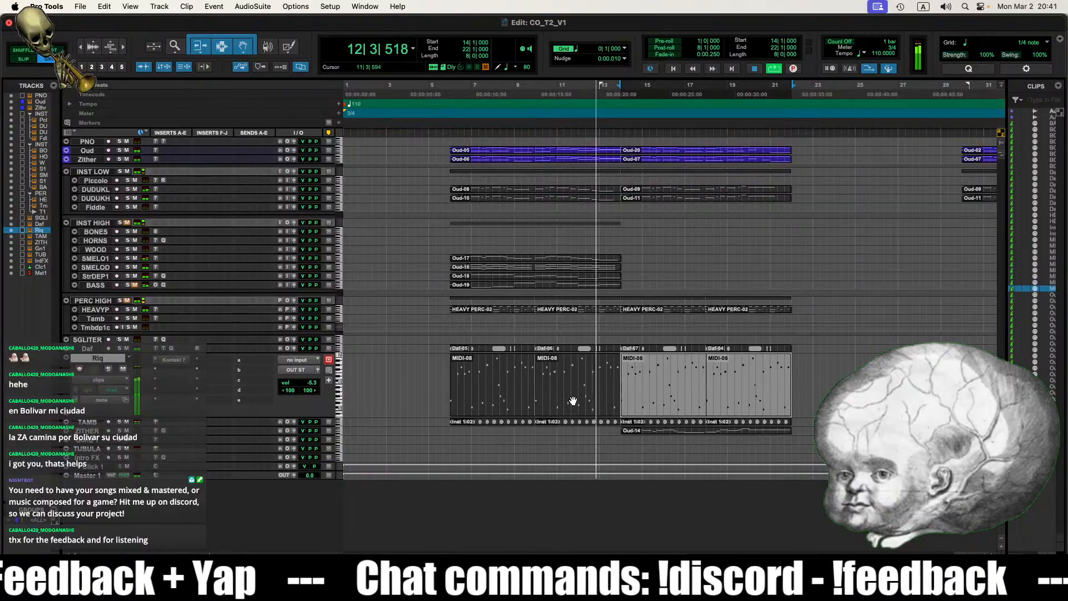
Step: Play the arrangement twice from 5|3|000 to check the duplicated Riq clips in context
{"action": "left_click", "coordinate": [443, 377]}
{"action": "key", "text": "t"}
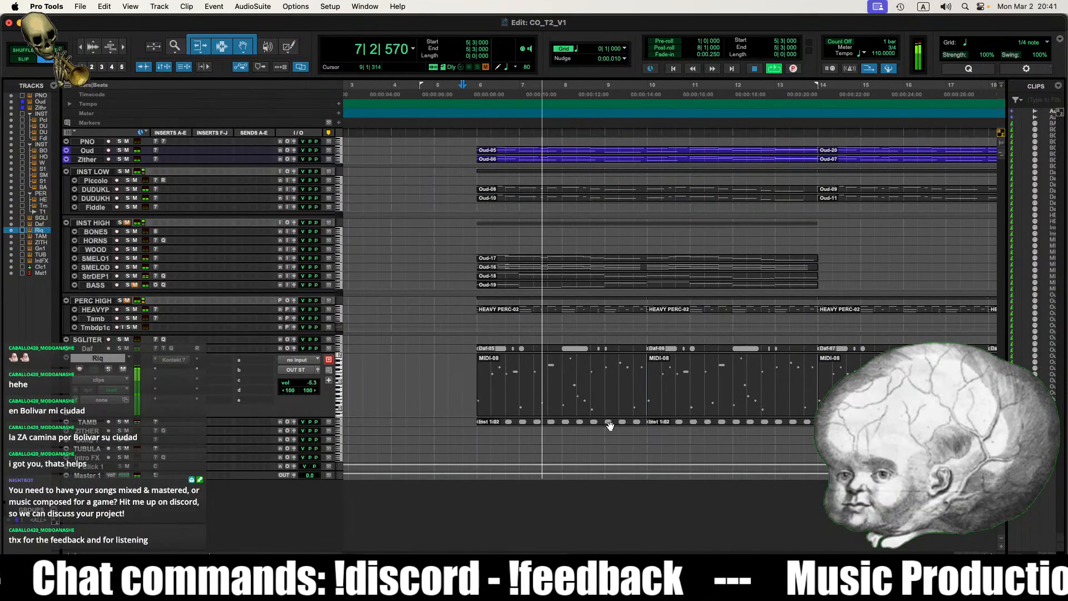
{"action": "key", "text": "space"}
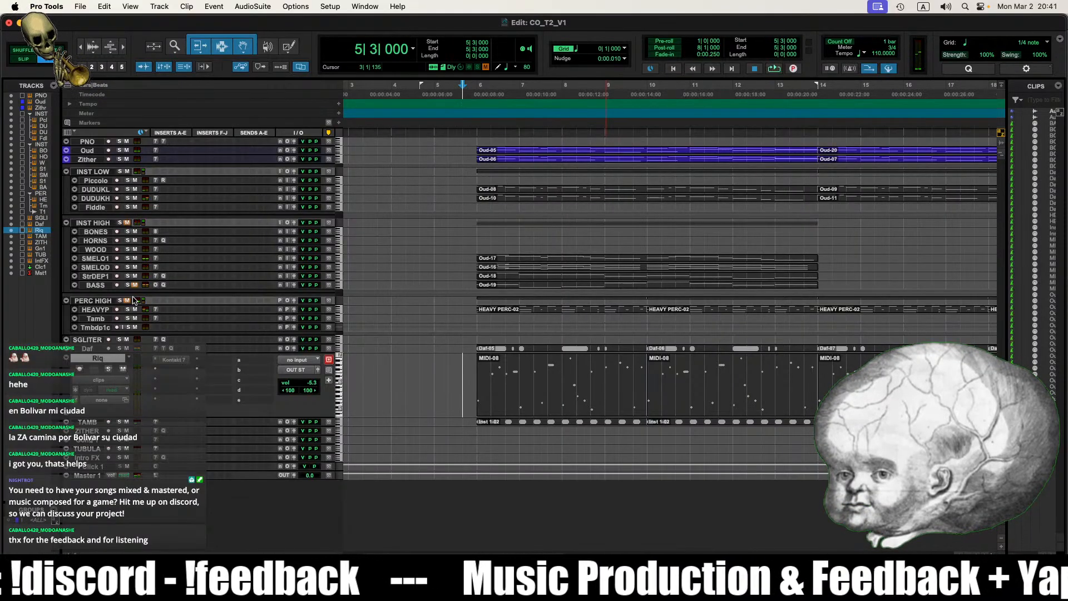
{"action": "key", "text": "space"}
{"action": "key", "text": "r"}
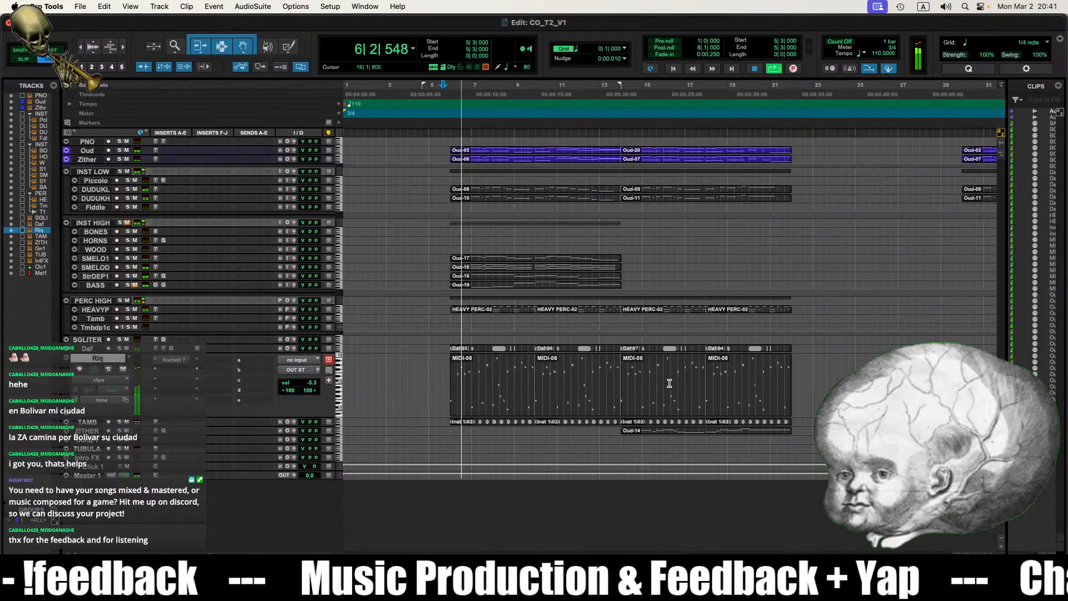
{"action": "scroll", "coordinate": [656, 392], "scroll_direction": "right", "scroll_amount": 1}
{"action": "key", "text": "t"}
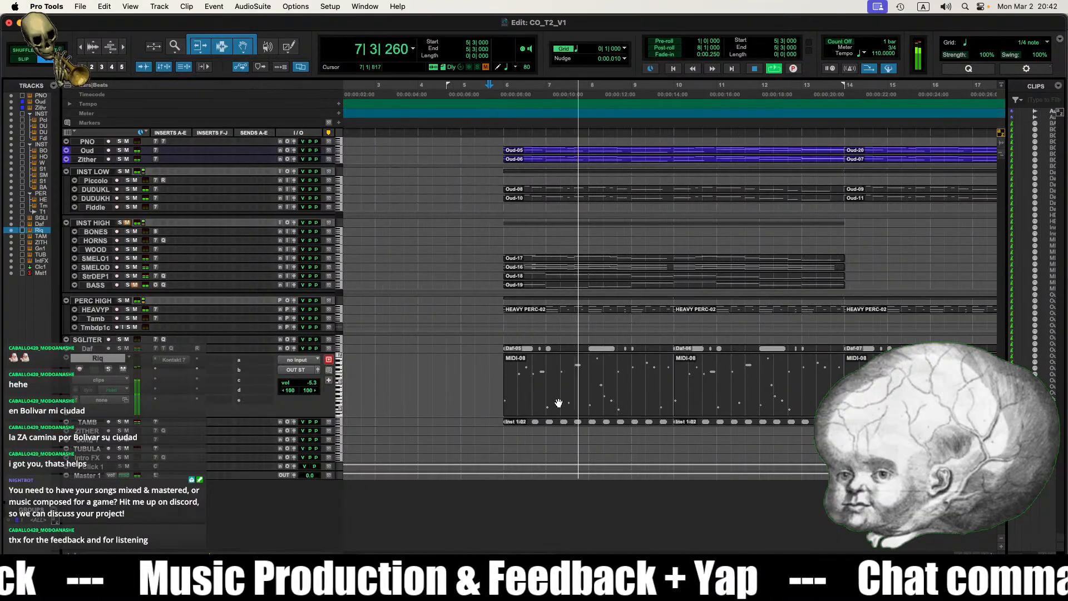
{"action": "key", "text": "space"}
{"action": "left_click", "coordinate": [96, 327]}
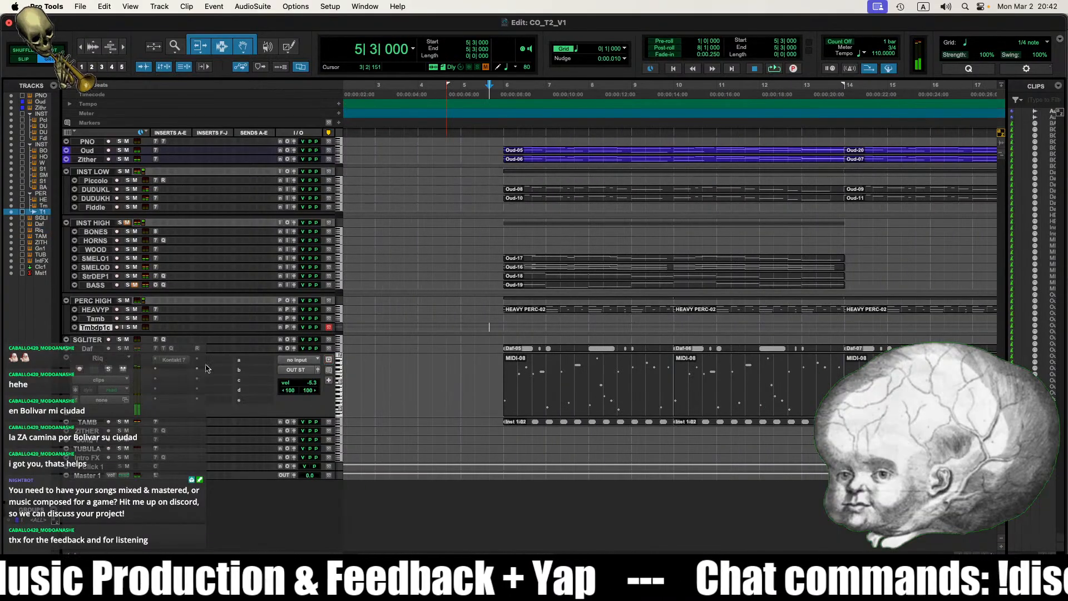
{"action": "key", "text": "ctrl+Up"}
{"action": "key", "text": "ctrl+Up"}
{"action": "key", "text": "ctrl+Up"}
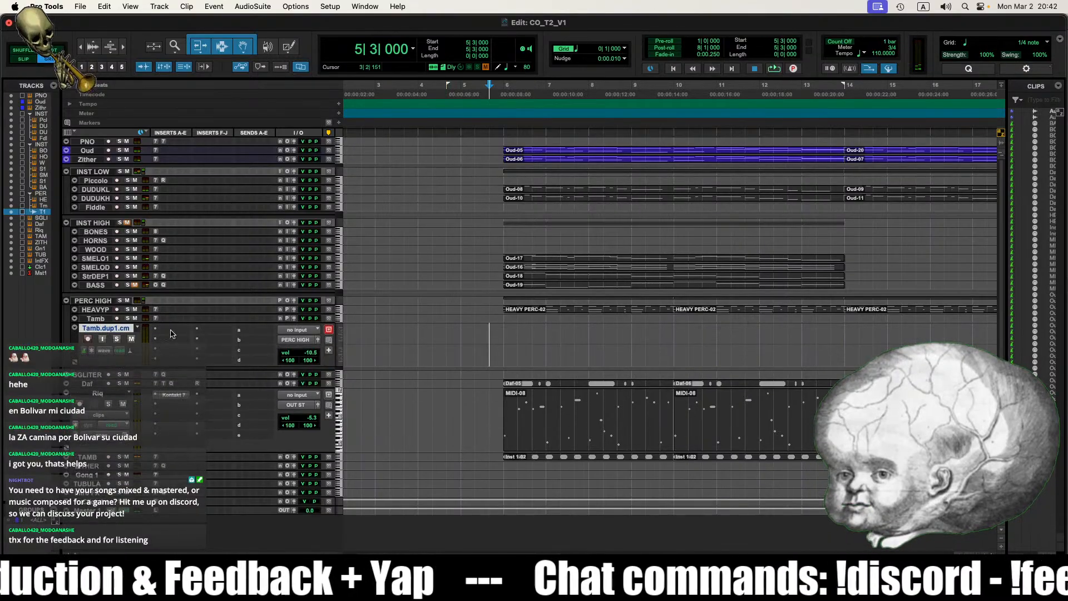
{"action": "left_click", "coordinate": [172, 335]}
{"action": "mouse_move", "coordinate": [208, 330]}
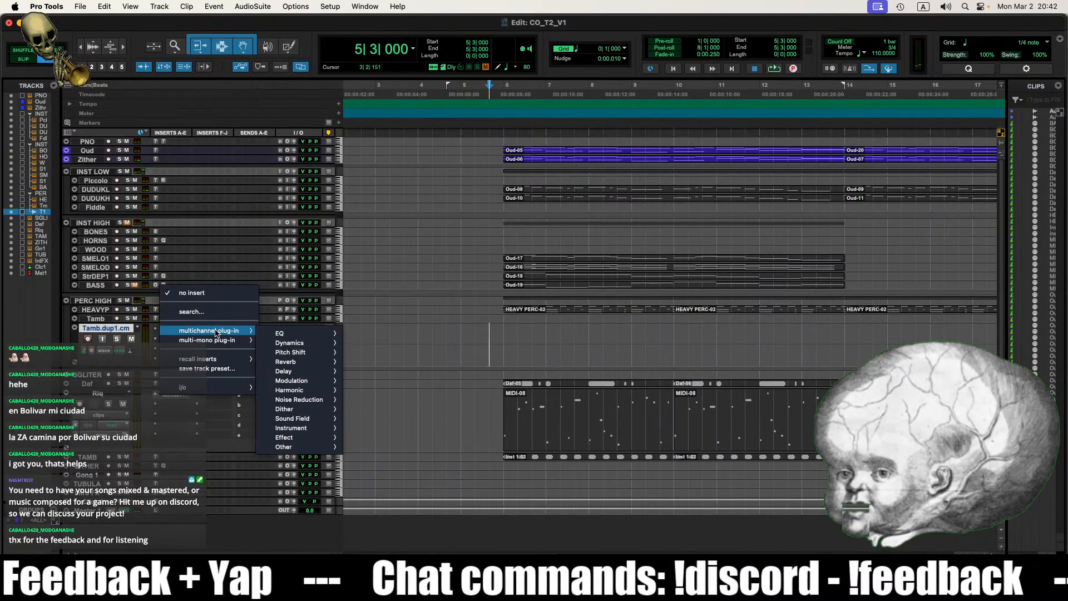
{"action": "mouse_move", "coordinate": [295, 343]}
{"action": "left_click", "coordinate": [553, 325]}
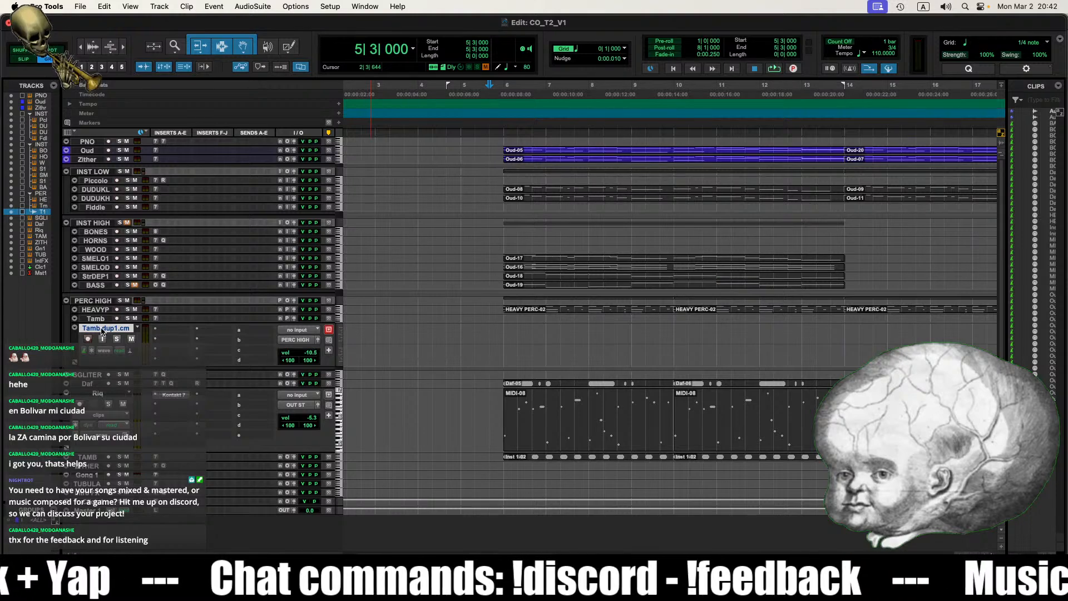
Step: Delete the Tamb.dup1.cm track from the PERC HIGH folder
{"action": "right_click", "coordinate": [102, 327]}
{"action": "left_click", "coordinate": [127, 553]}
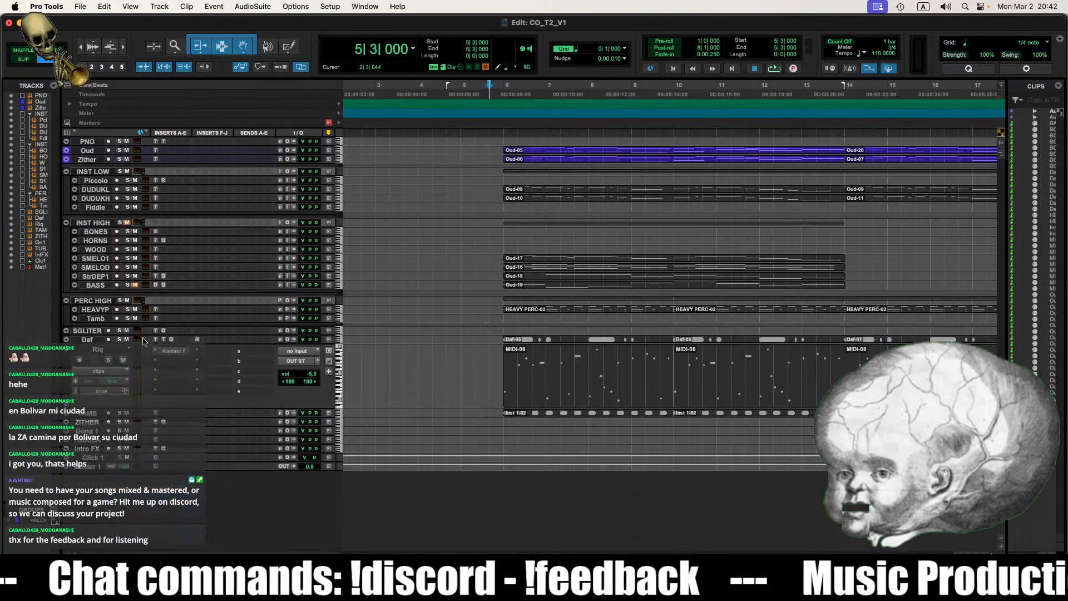
Step: Enlarge the Tamb track, open its Kontakt 7 insert, and remove the Tambourines instrument from the rack
{"action": "left_click_drag", "start_coordinate": [95, 321], "coordinate": [131, 356]}
{"action": "left_click", "coordinate": [170, 322]}
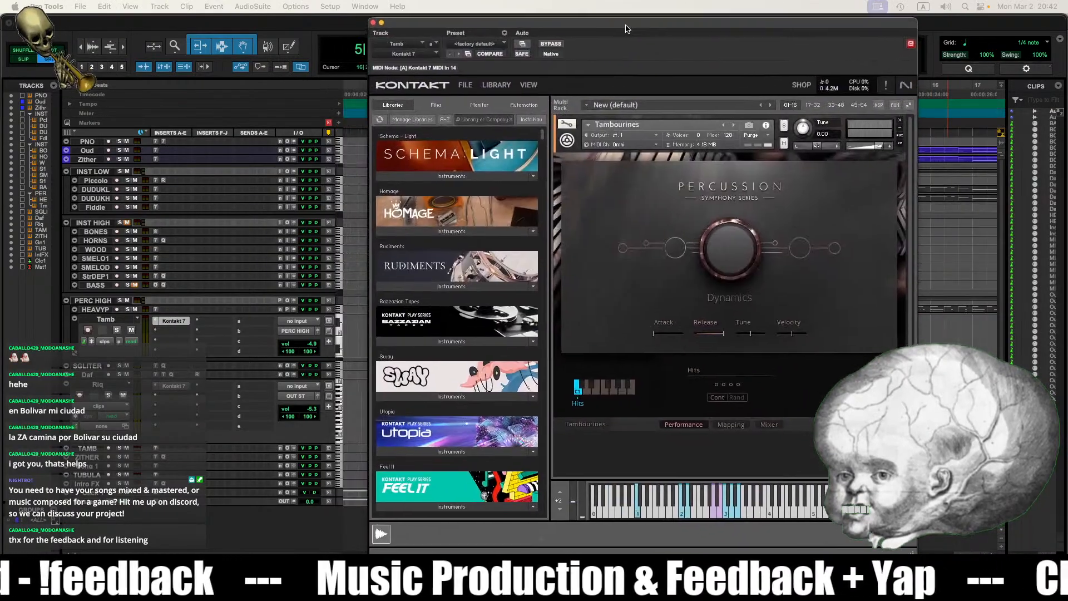
{"action": "scroll", "coordinate": [497, 278], "scroll_direction": "down", "scroll_amount": 20}
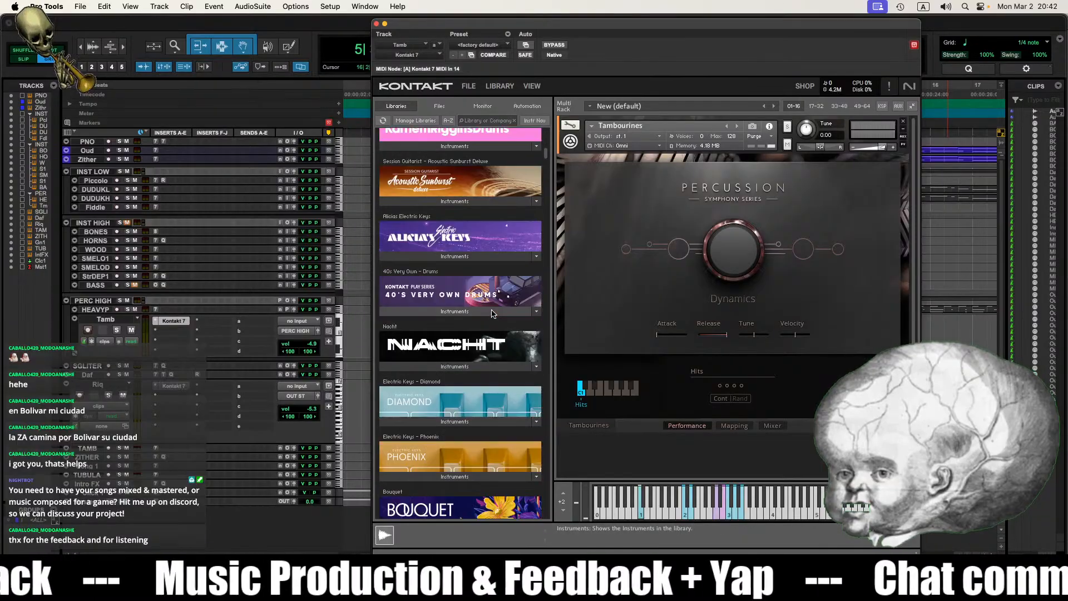
{"action": "left_click", "coordinate": [902, 123]}
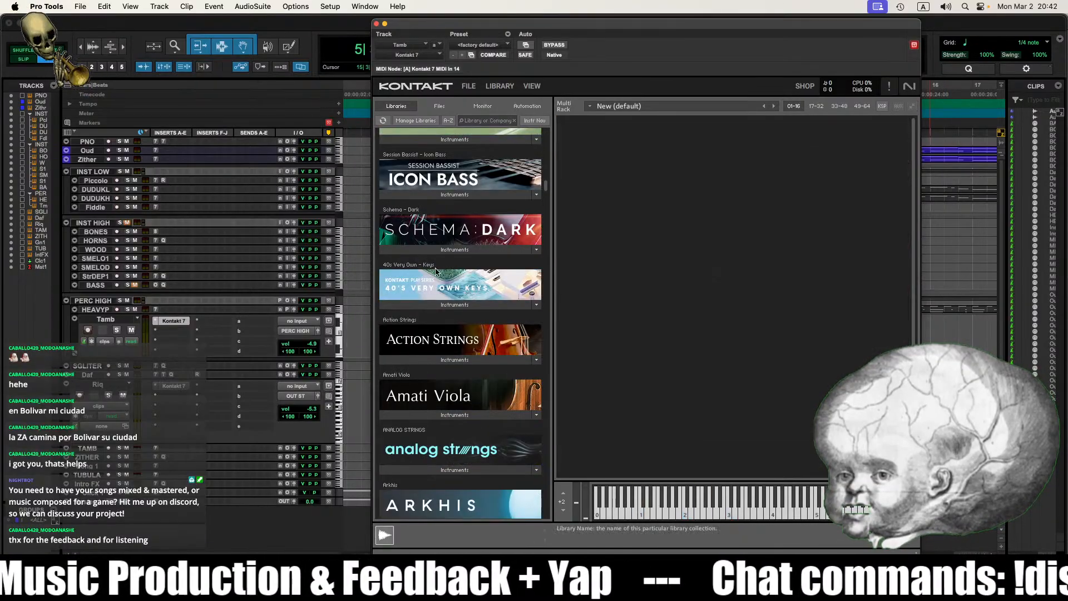
Step: Search the Kontakt libraries for India and load Tabla.nki from its percussion instruments
{"action": "scroll", "coordinate": [456, 294], "scroll_direction": "down", "scroll_amount": 20}
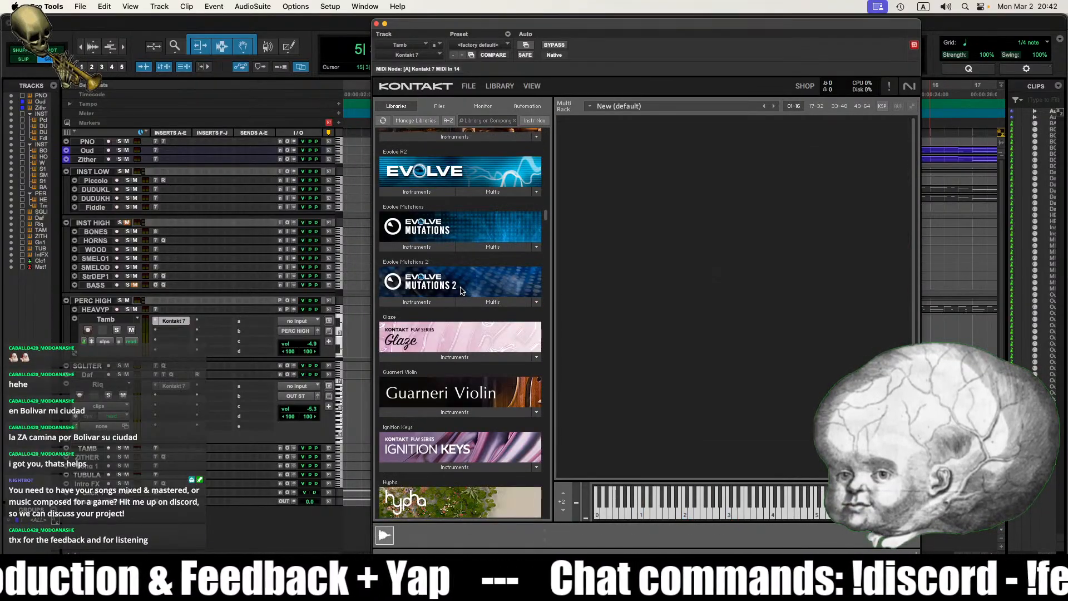
{"action": "scroll", "coordinate": [461, 290], "scroll_direction": "down", "scroll_amount": 12}
{"action": "scroll", "coordinate": [469, 282], "scroll_direction": "up", "scroll_amount": 6}
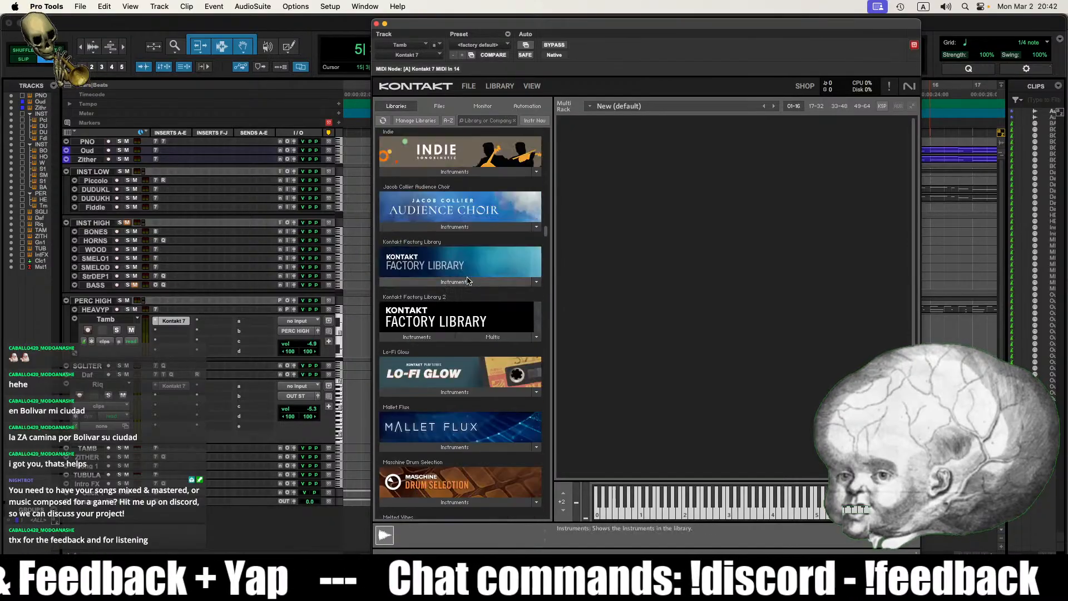
{"action": "scroll", "coordinate": [468, 281], "scroll_direction": "up", "scroll_amount": 3}
{"action": "scroll", "coordinate": [468, 281], "scroll_direction": "down", "scroll_amount": 14}
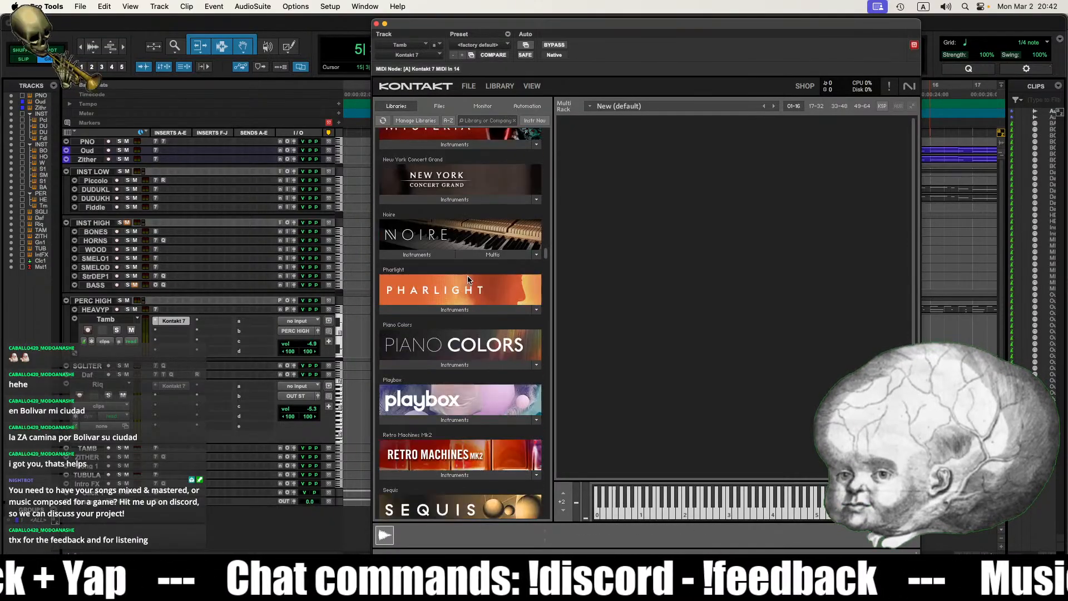
{"action": "scroll", "coordinate": [468, 280], "scroll_direction": "down", "scroll_amount": 15}
{"action": "left_click", "coordinate": [480, 122]}
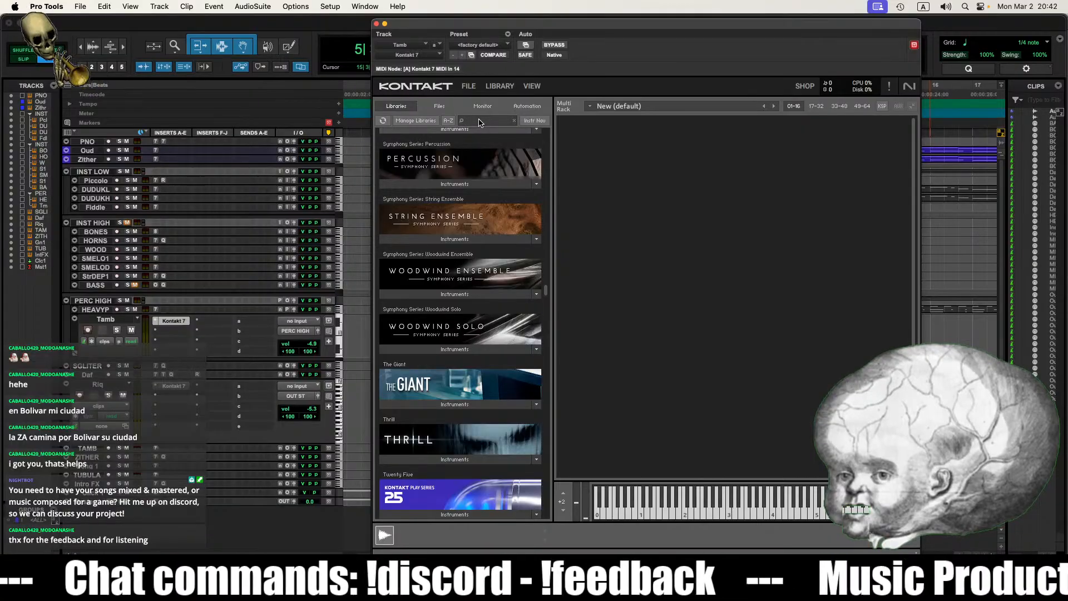
{"action": "type", "text": "ind"}
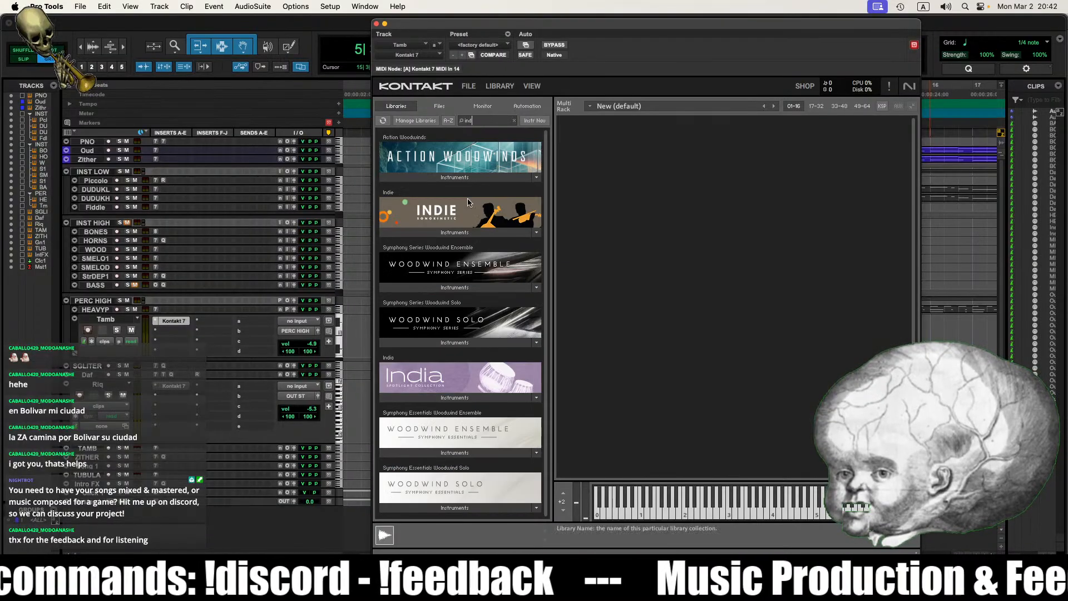
{"action": "type", "text": "ia"}
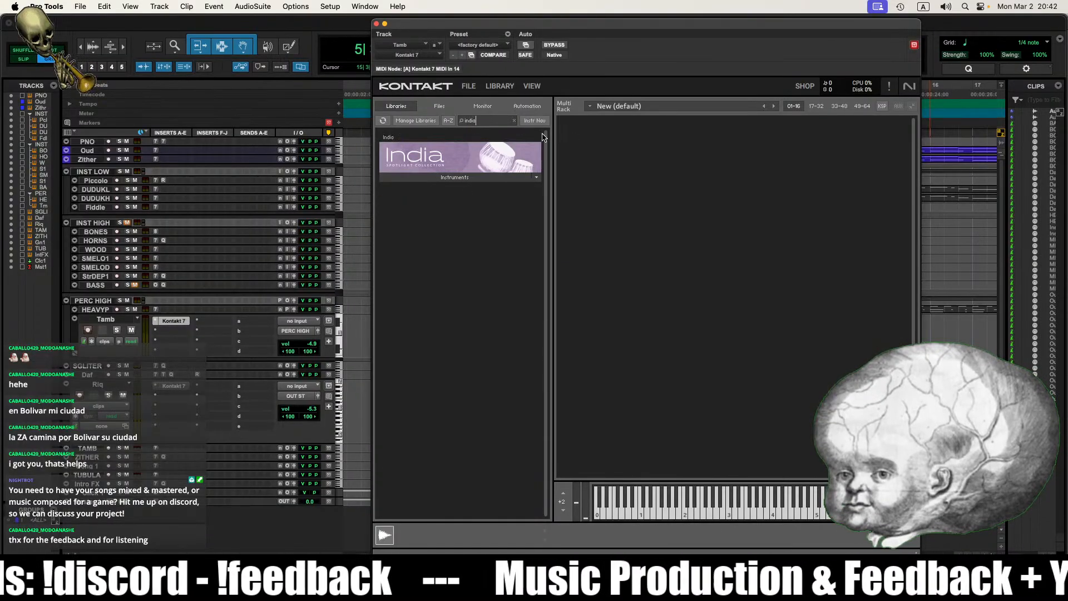
{"action": "left_click", "coordinate": [477, 177]}
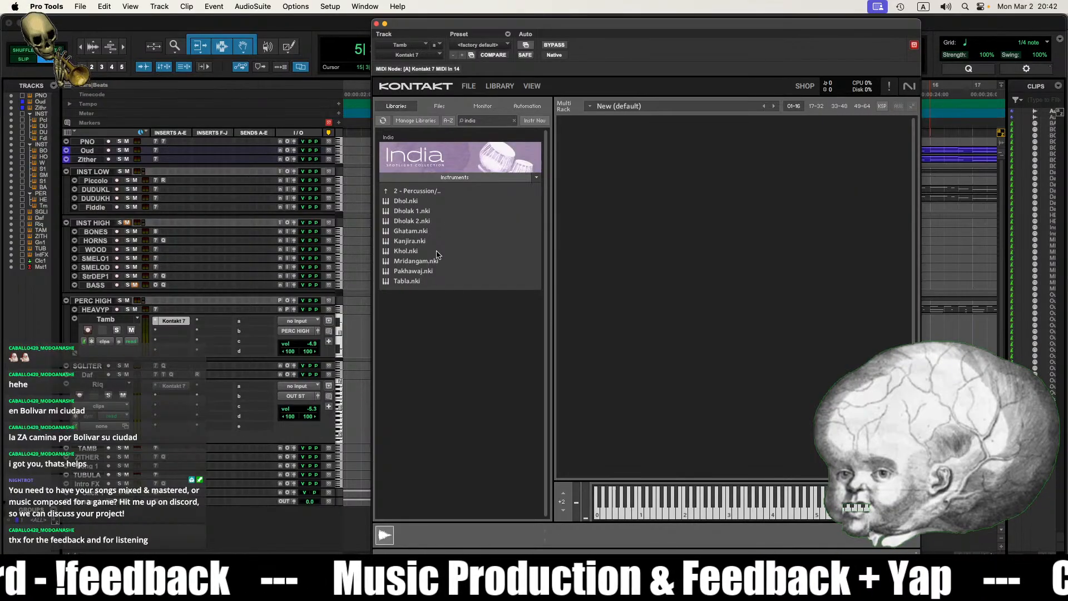
{"action": "left_click", "coordinate": [412, 281]}
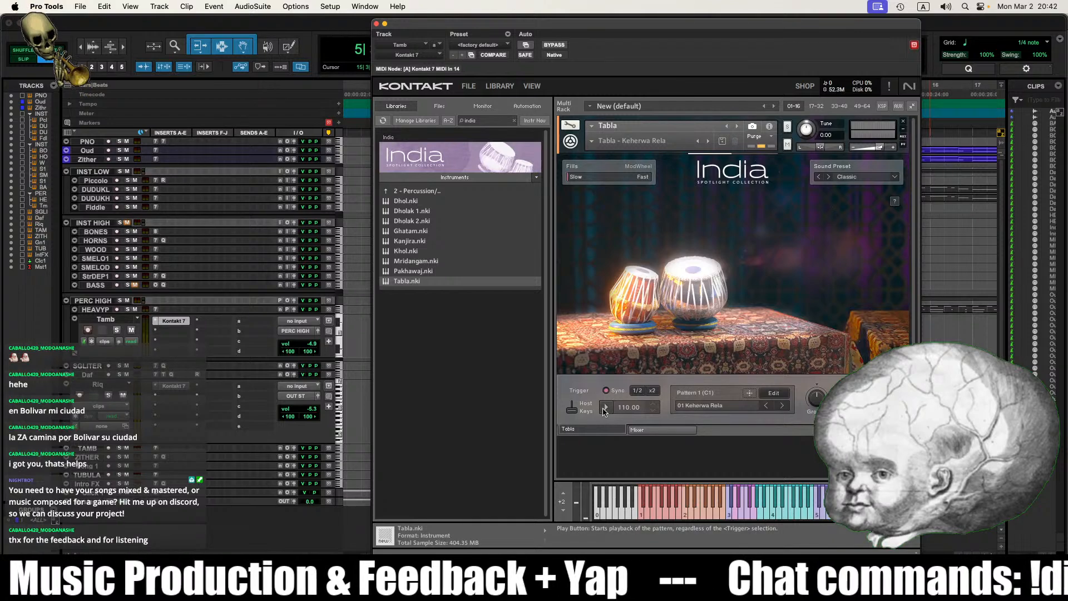
Step: Audition the tabla's Keherwa Rela patterns, briefly trying half-time playback and restoring normal speed
{"action": "left_click", "coordinate": [605, 408]}
{"action": "left_click", "coordinate": [783, 406]}
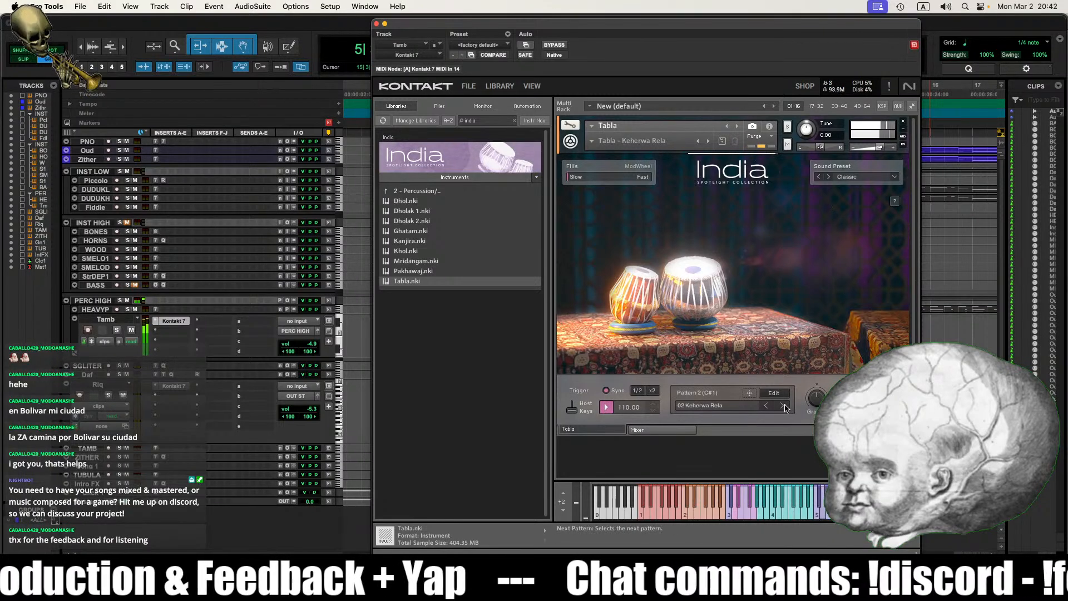
{"action": "left_click", "coordinate": [638, 391]}
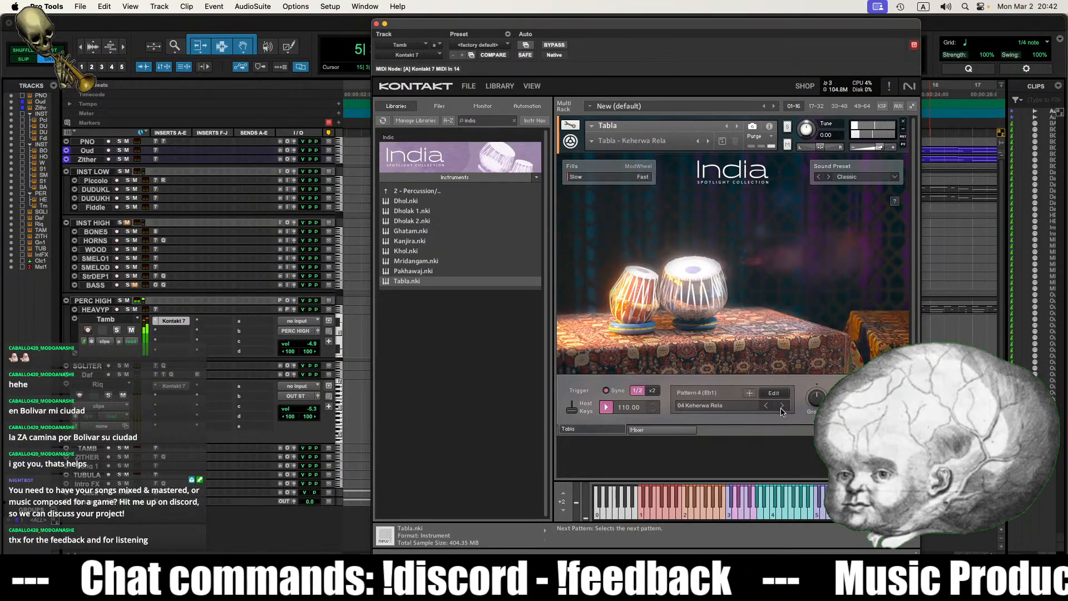
{"action": "left_click", "coordinate": [641, 393]}
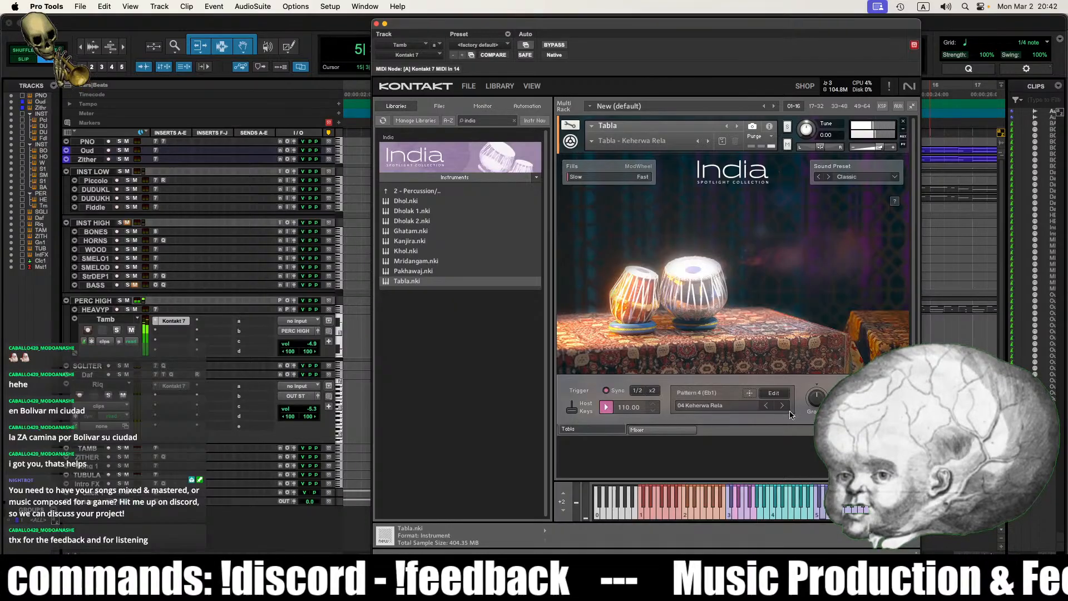
Step: Open the pattern editor and audition Dadra Flow patterns 01 to 03 from the 04 Odd Time 1 folder
{"action": "left_click", "coordinate": [773, 393]}
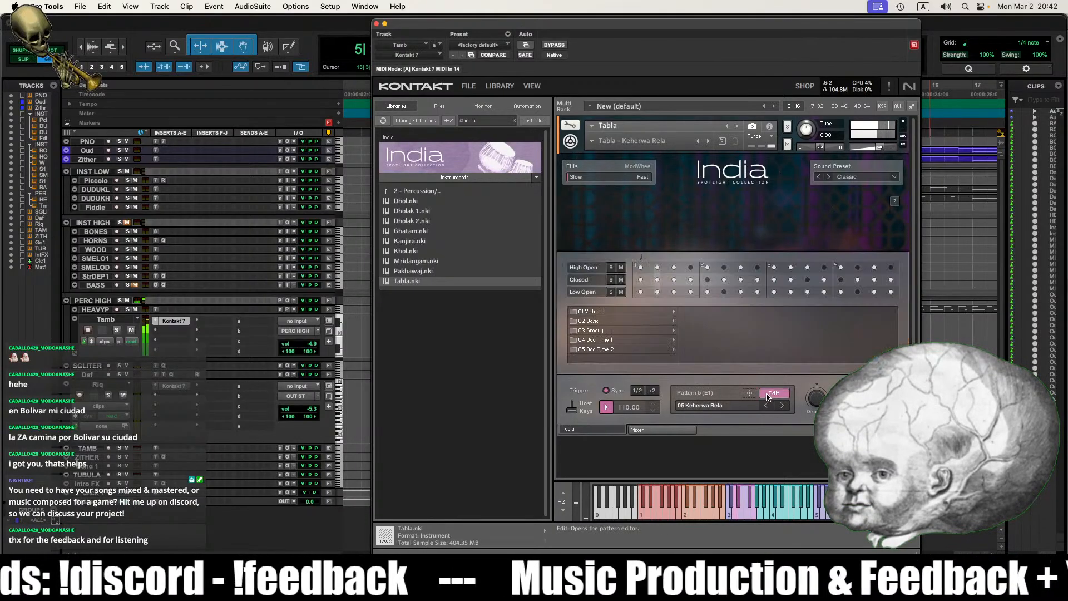
{"action": "left_click", "coordinate": [662, 339]}
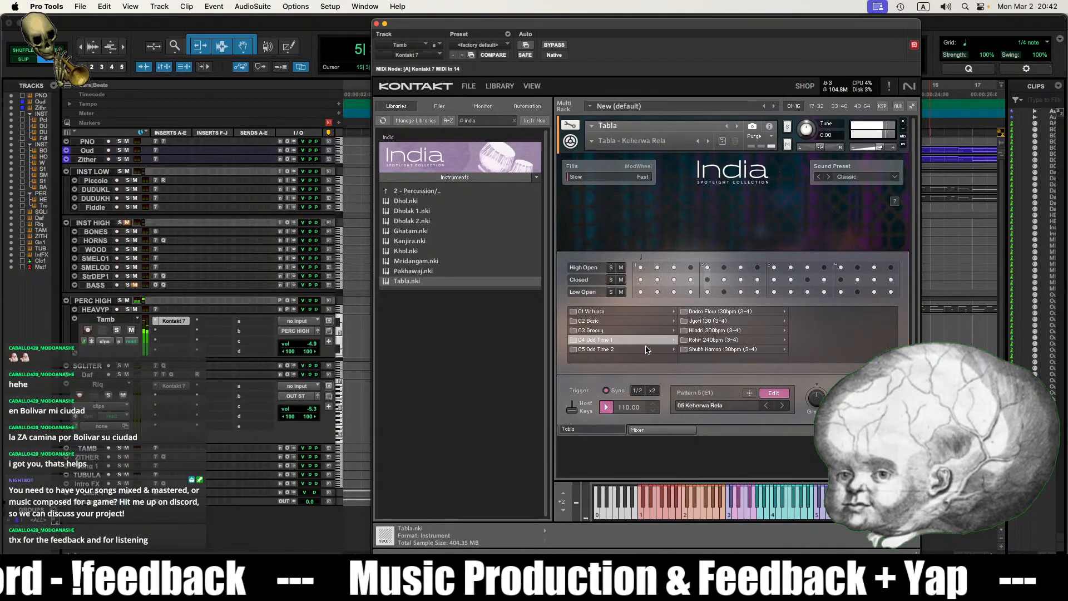
{"action": "left_click", "coordinate": [735, 311]}
{"action": "left_click", "coordinate": [823, 311]}
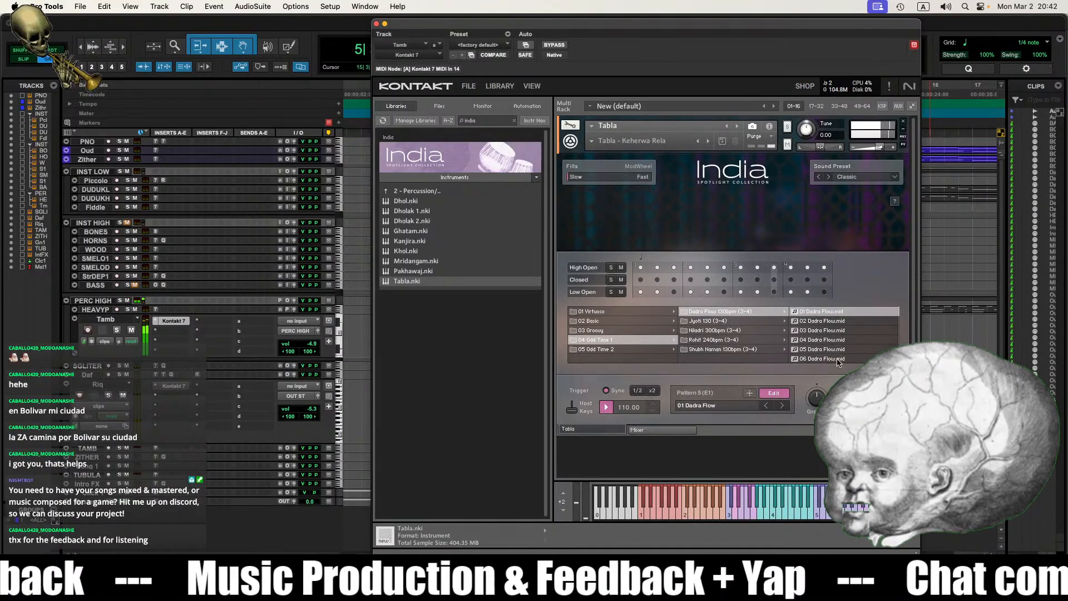
{"action": "left_click", "coordinate": [824, 321]}
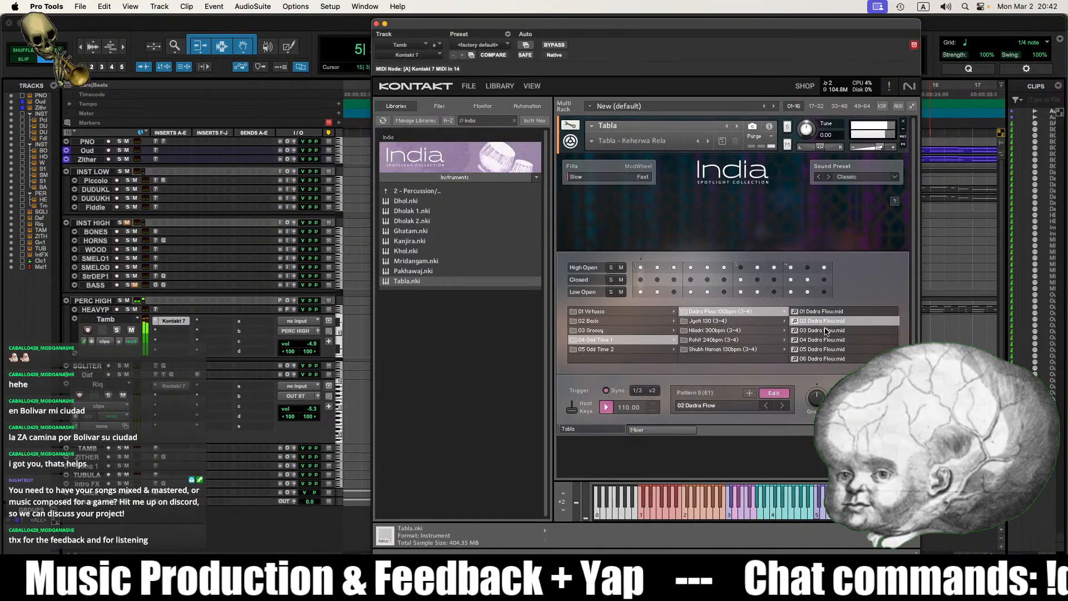
{"action": "left_click", "coordinate": [826, 331]}
Step: Audition Jyoti patterns 01 to 05 from the Jyoti 130 (3-4) folder
{"action": "left_click", "coordinate": [718, 321]}
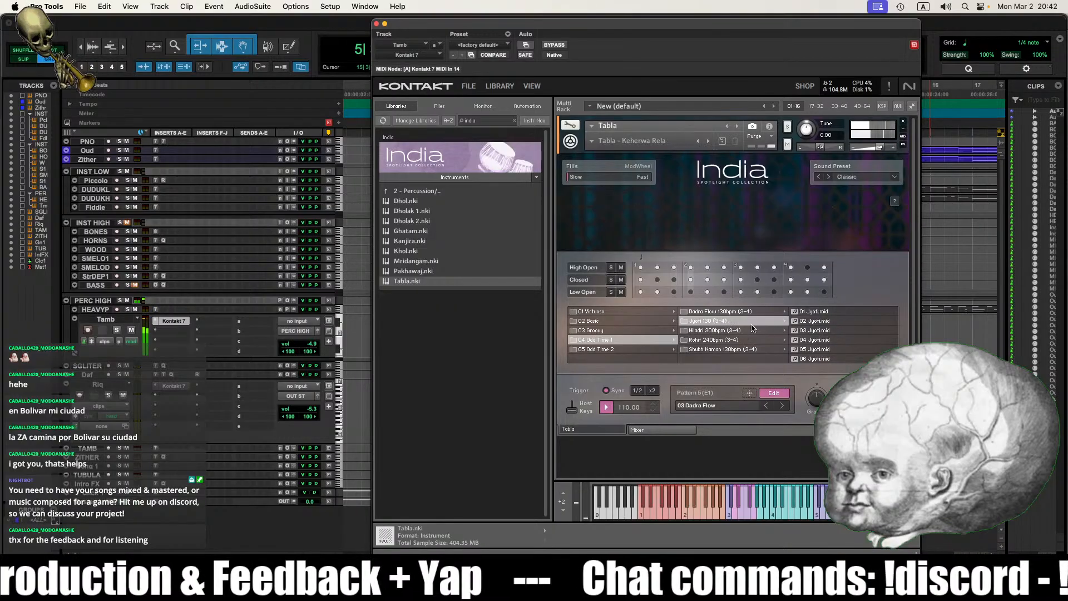
{"action": "left_click", "coordinate": [815, 311]}
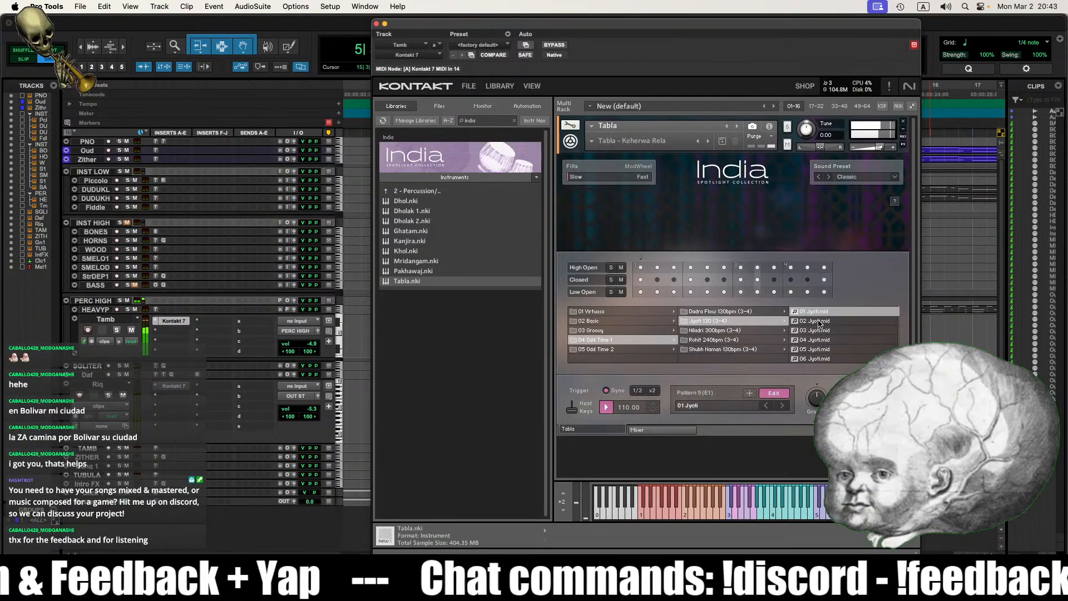
{"action": "left_click", "coordinate": [820, 321]}
{"action": "left_click", "coordinate": [821, 331]}
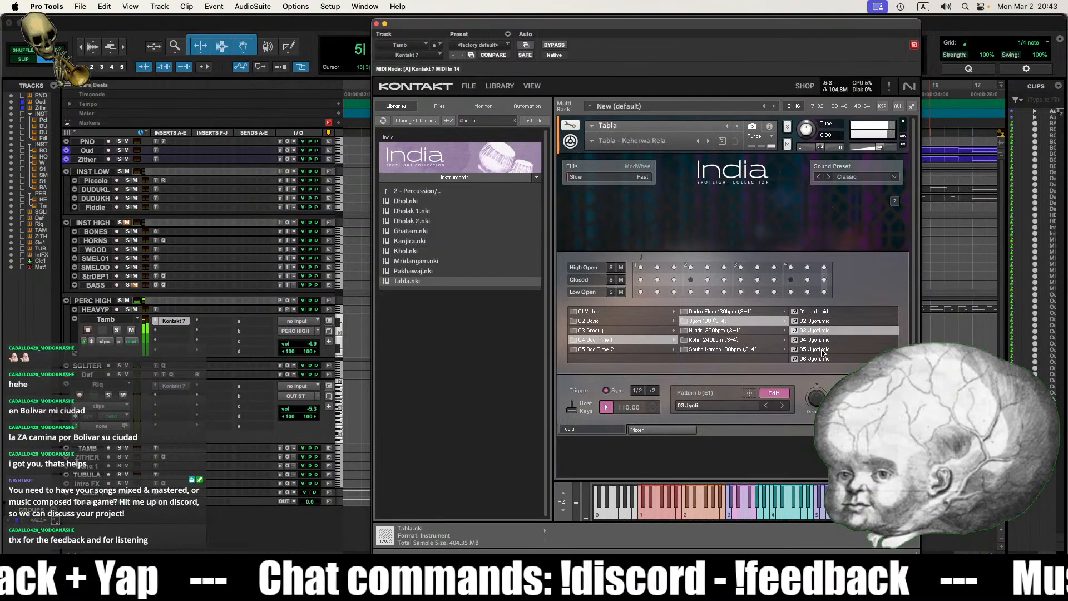
{"action": "left_click", "coordinate": [821, 349]}
{"action": "left_click", "coordinate": [818, 340]}
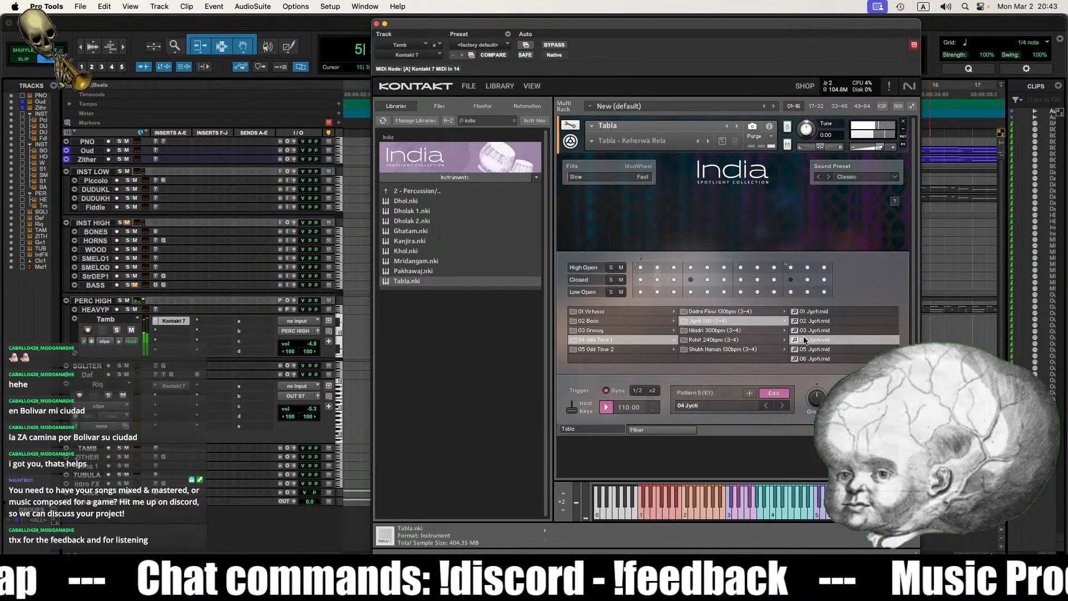
Step: Audition Niladri patterns 01 to 06 from the Niladri 300bpm (3-4) folder, comparing double-time and normal speed
{"action": "left_click", "coordinate": [736, 330]}
{"action": "left_click", "coordinate": [819, 313]}
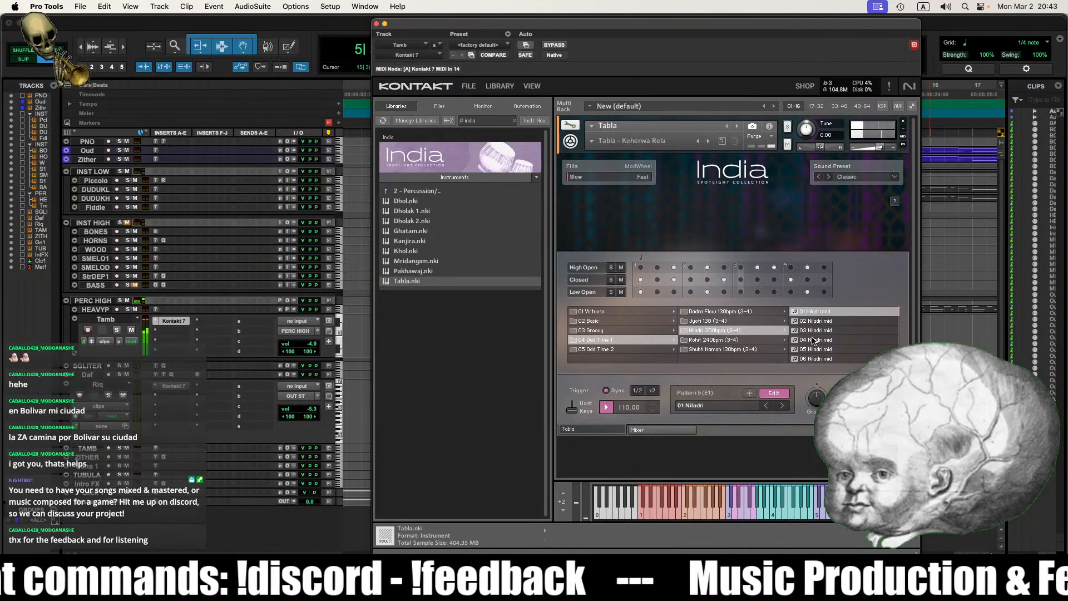
{"action": "left_click", "coordinate": [654, 392]}
{"action": "left_click", "coordinate": [817, 322]}
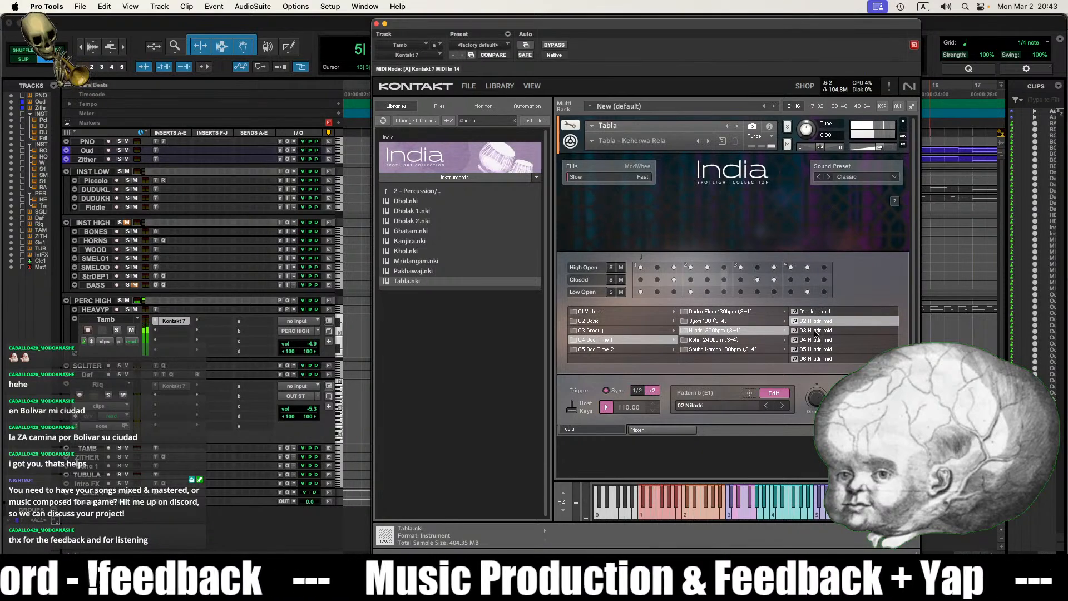
{"action": "left_click", "coordinate": [816, 331]}
{"action": "left_click", "coordinate": [831, 340]}
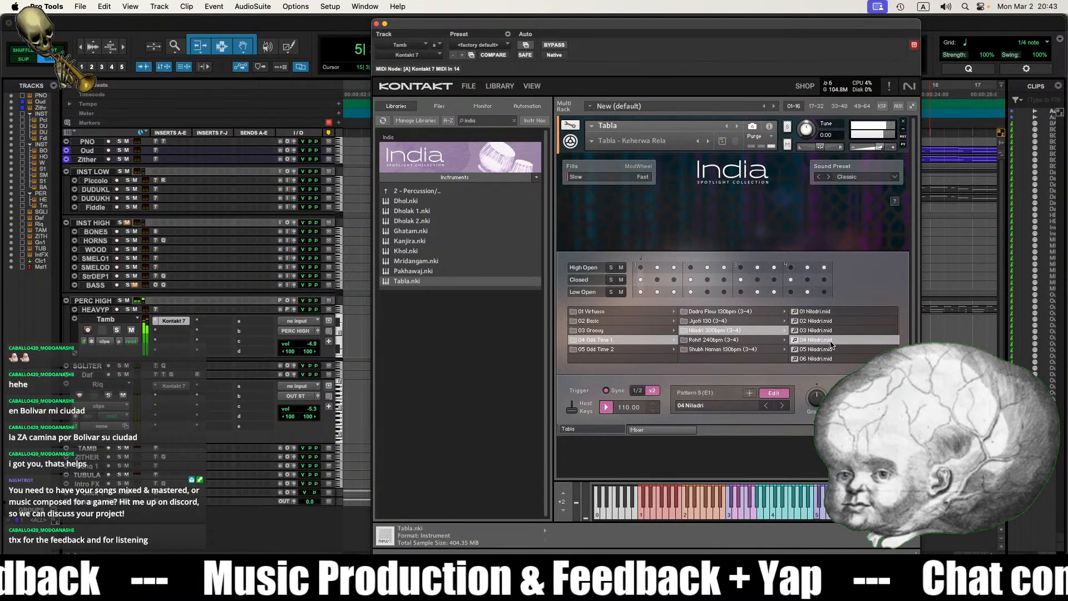
{"action": "left_click", "coordinate": [824, 350]}
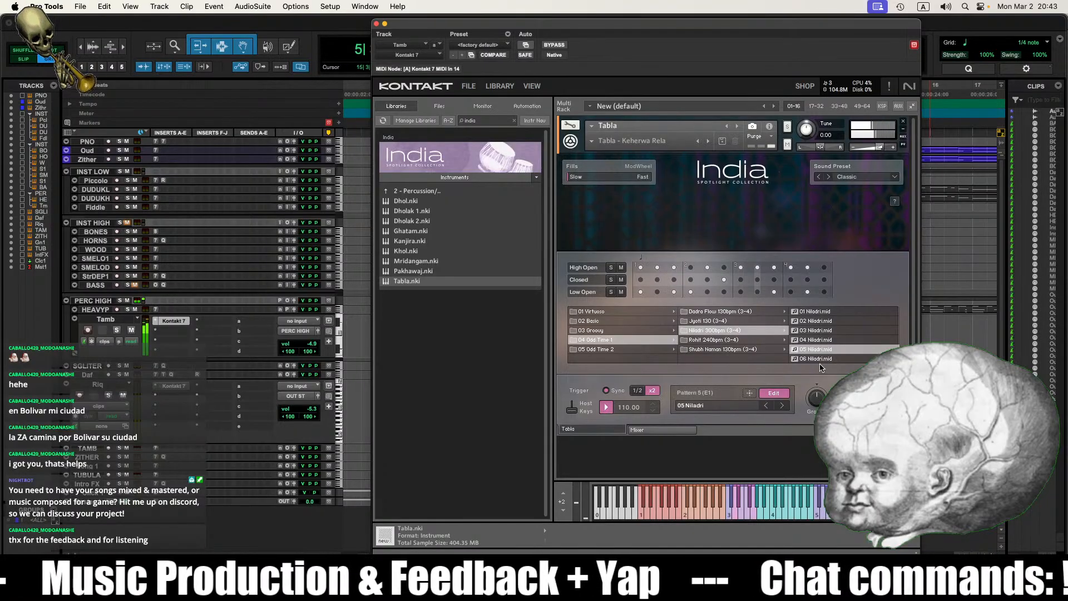
{"action": "left_click", "coordinate": [654, 391]}
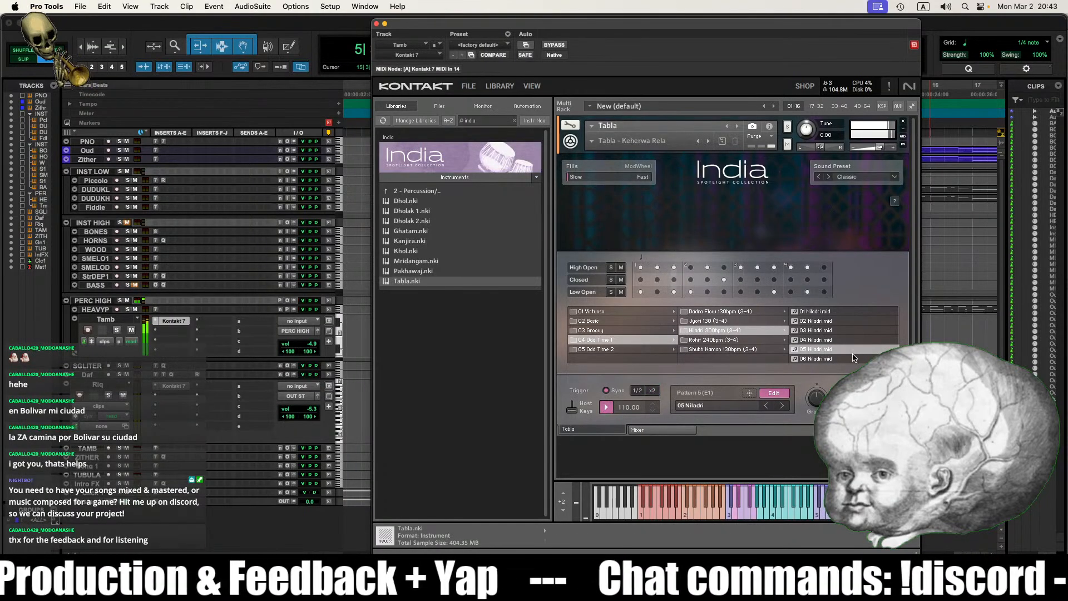
{"action": "left_click", "coordinate": [823, 359]}
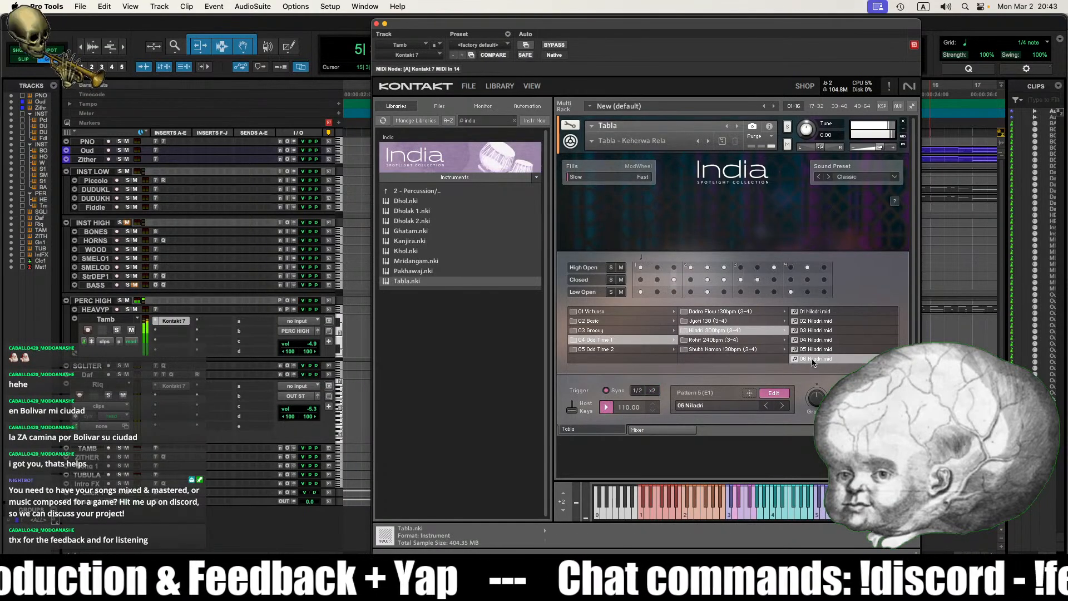
Step: Audition several Rohit patterns from the Rohit 240bpm (3-4) folder, switching to double-time playback
{"action": "left_click", "coordinate": [739, 340]}
{"action": "left_click", "coordinate": [826, 311]}
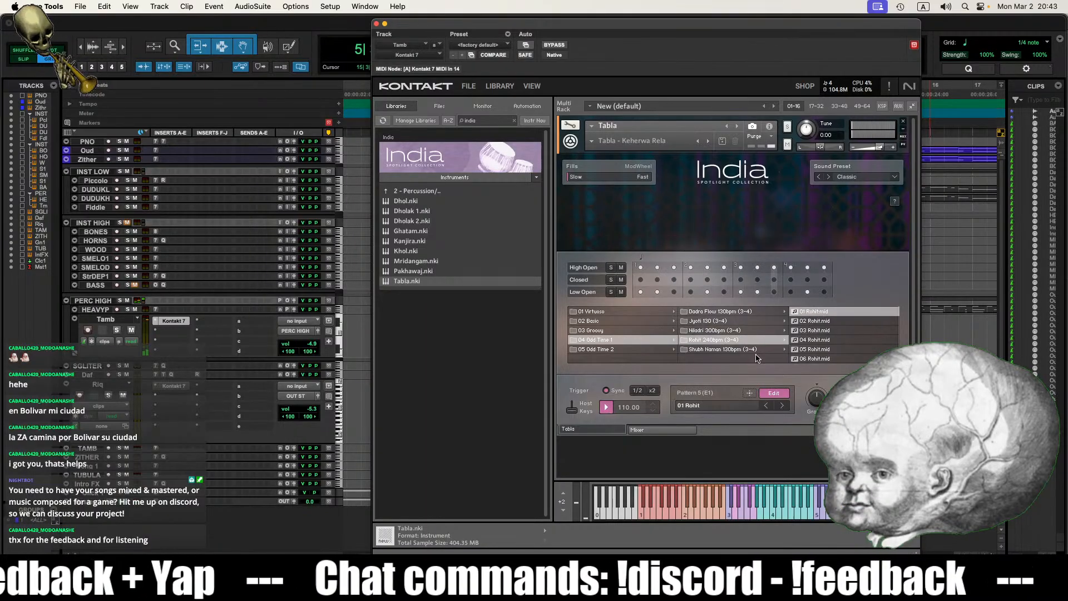
{"action": "left_click", "coordinate": [655, 391]}
{"action": "left_click", "coordinate": [817, 322]}
{"action": "left_click", "coordinate": [818, 350]}
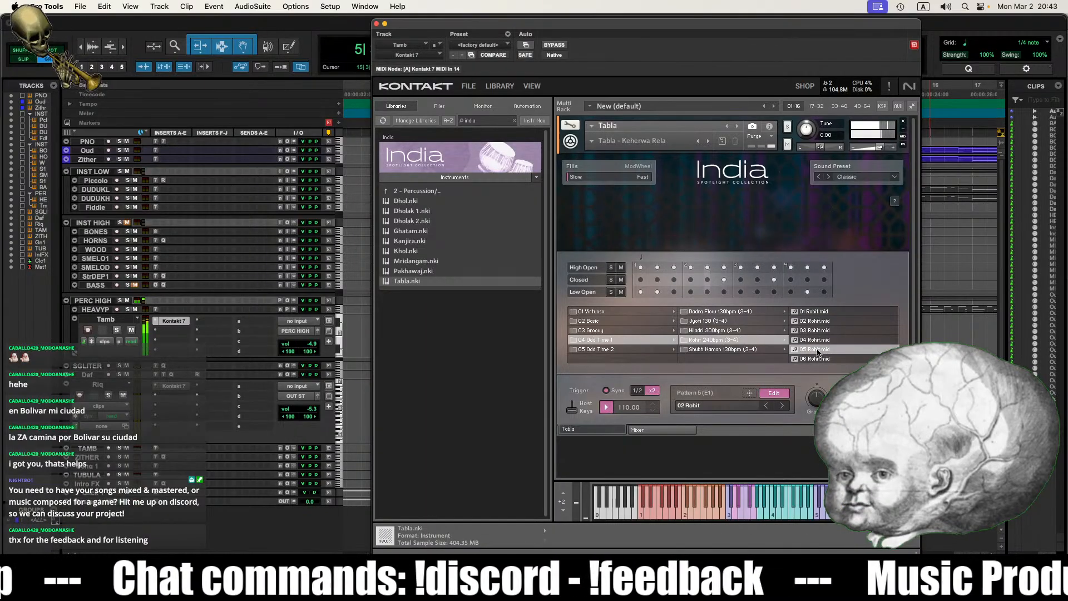
{"action": "left_click", "coordinate": [816, 359]}
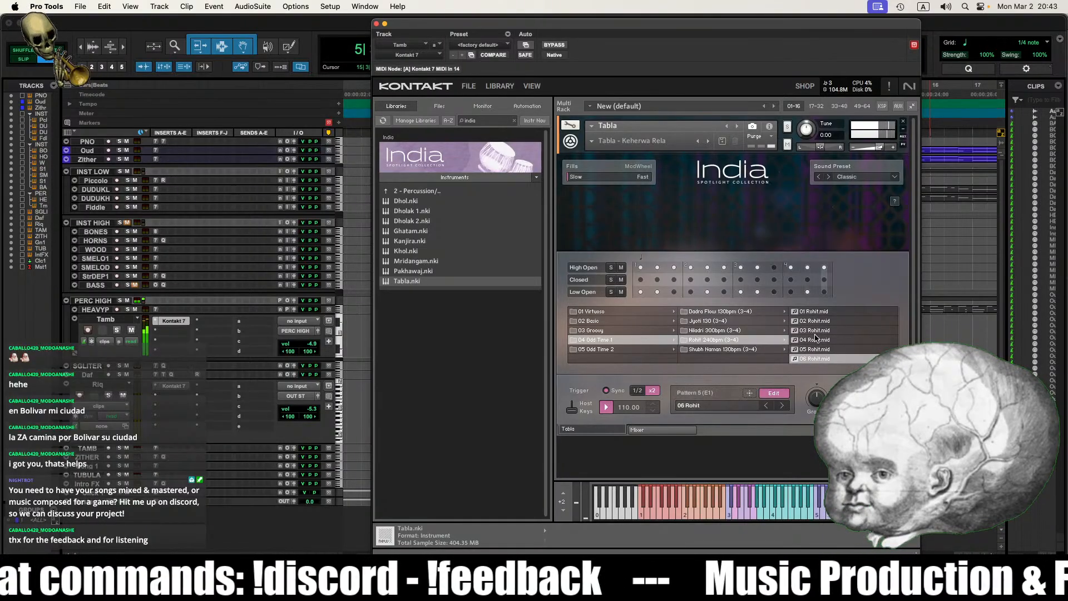
{"action": "left_click", "coordinate": [816, 340]}
Step: Audition all six Dadra Flow patterns in sequence, returning from double time to normal speed partway, and select 01 Dadra Flow again
{"action": "left_click", "coordinate": [734, 313]}
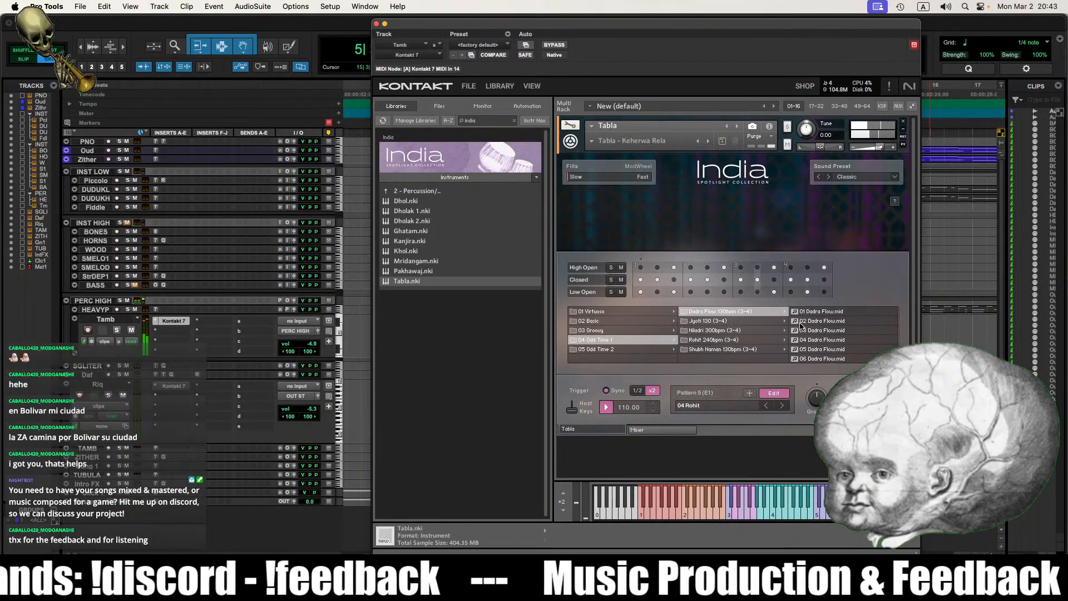
{"action": "left_click", "coordinate": [818, 313]}
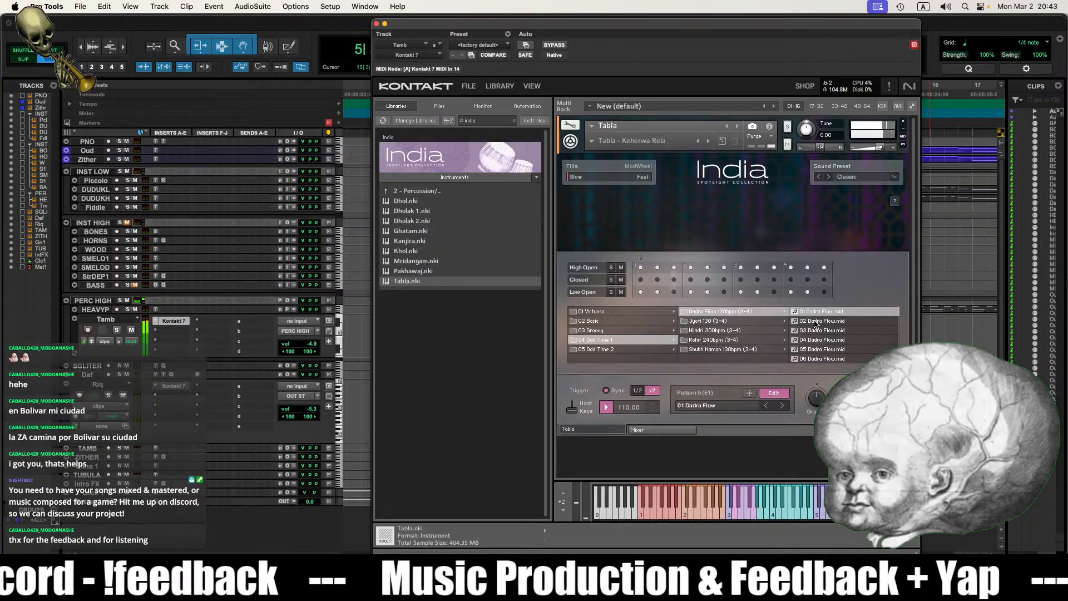
{"action": "left_click", "coordinate": [819, 322]}
{"action": "left_click", "coordinate": [821, 331]}
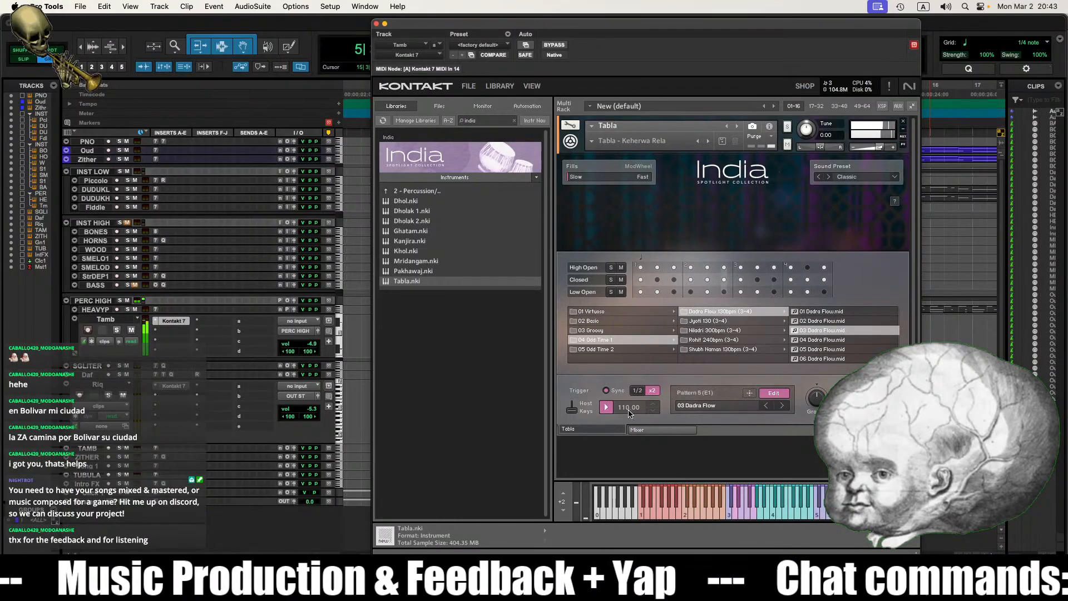
{"action": "left_click", "coordinate": [827, 341]}
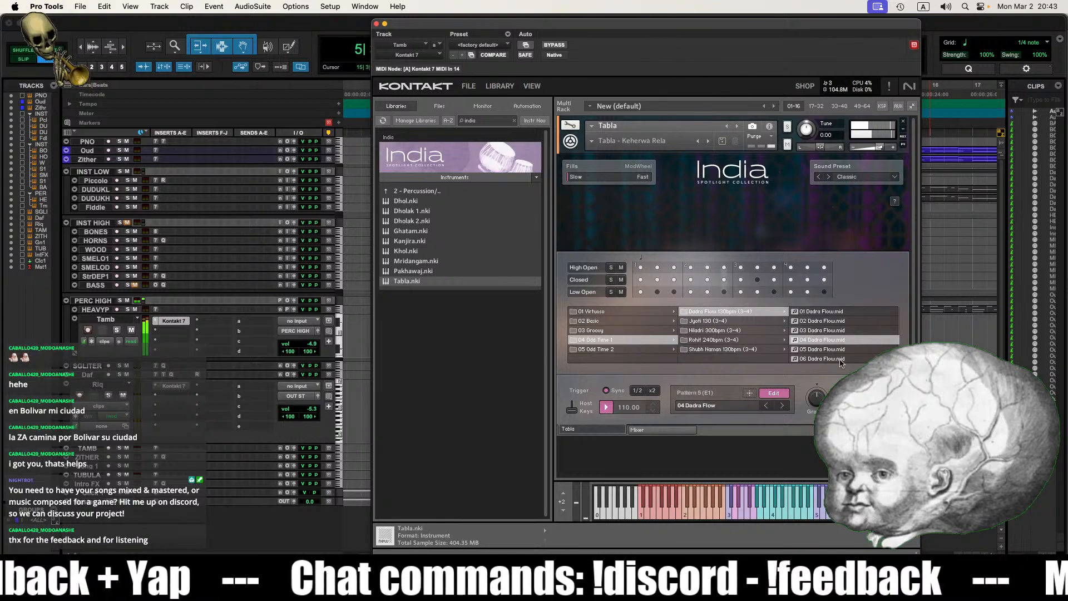
{"action": "left_click", "coordinate": [826, 349]}
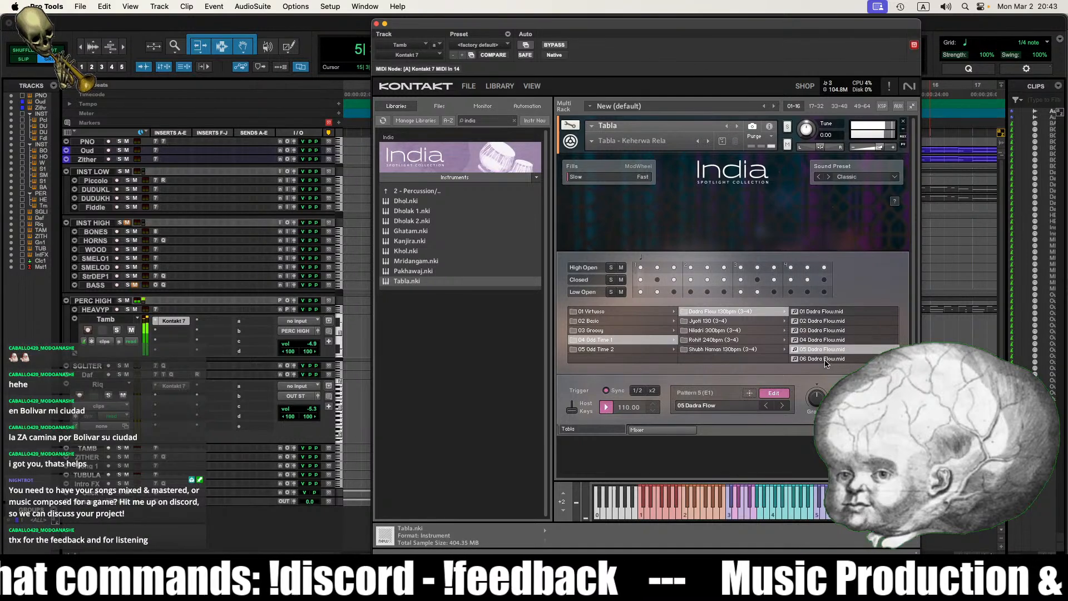
{"action": "left_click", "coordinate": [825, 359]}
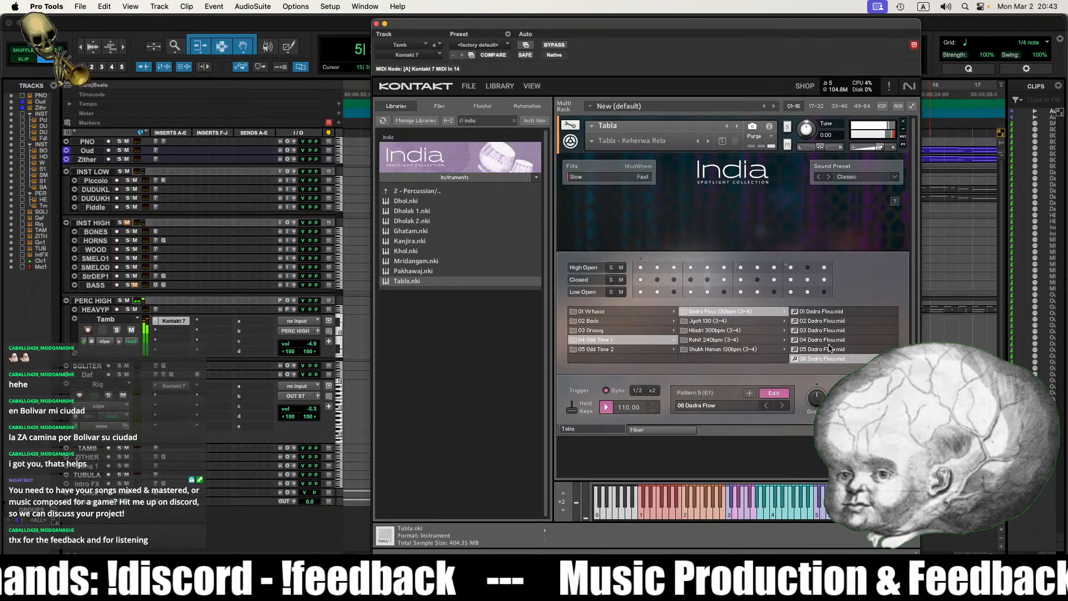
{"action": "left_click", "coordinate": [824, 312]}
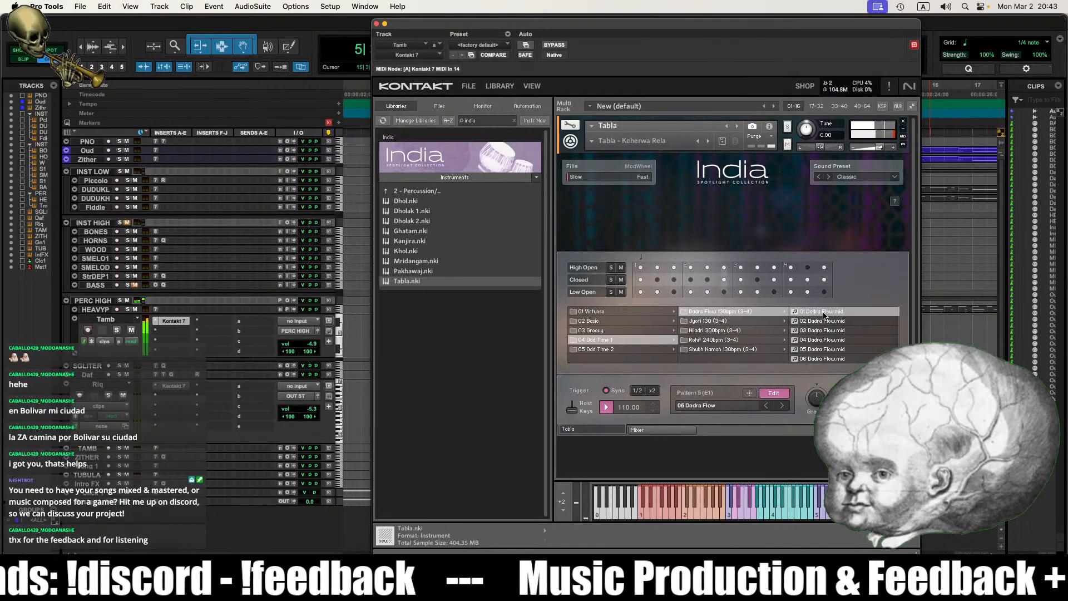
Step: Audition all six Jyoti patterns again, comparing double time with normal speed
{"action": "left_click", "coordinate": [736, 321]}
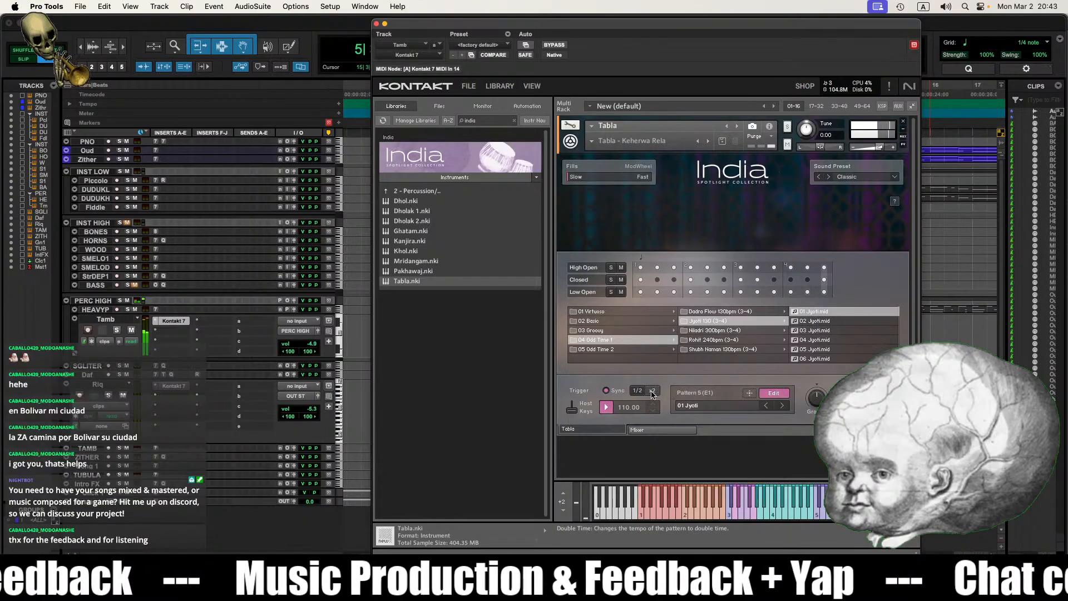
{"action": "left_click", "coordinate": [828, 321]}
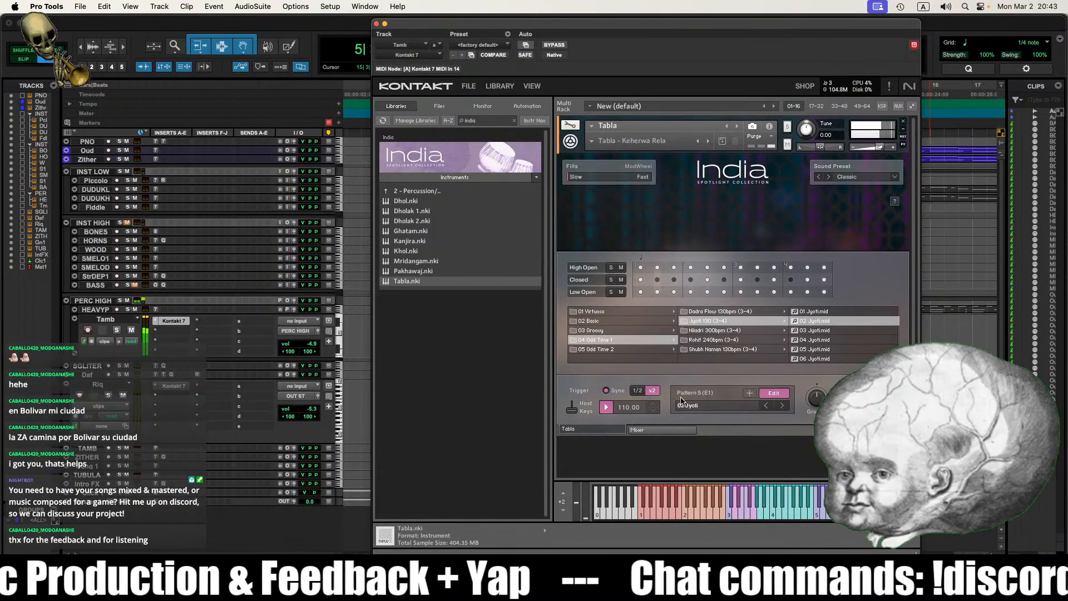
{"action": "left_click", "coordinate": [829, 330]}
{"action": "left_click", "coordinate": [652, 391]}
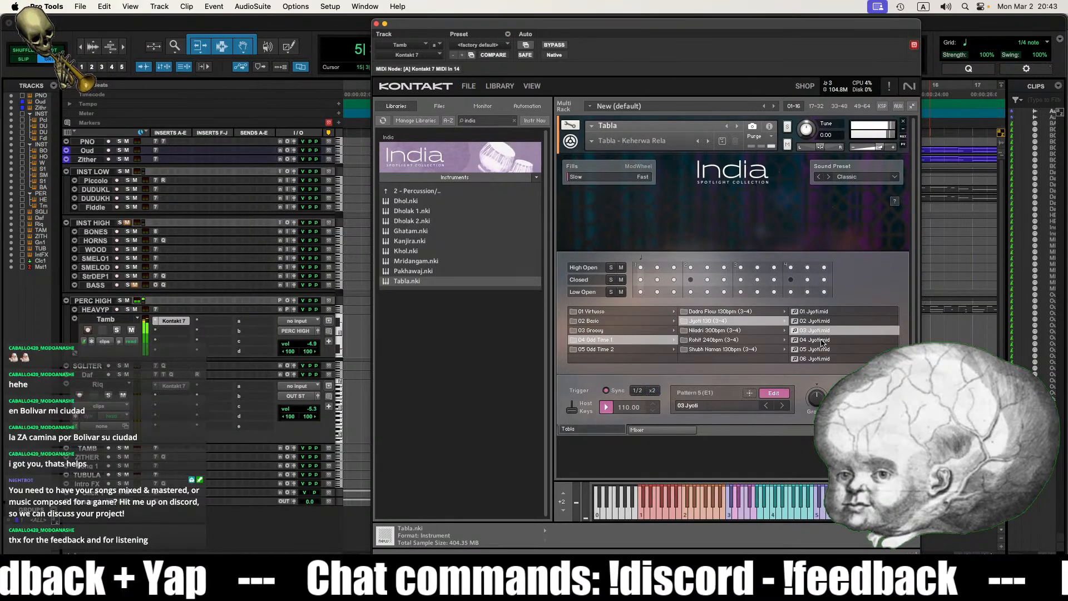
{"action": "left_click", "coordinate": [823, 340]}
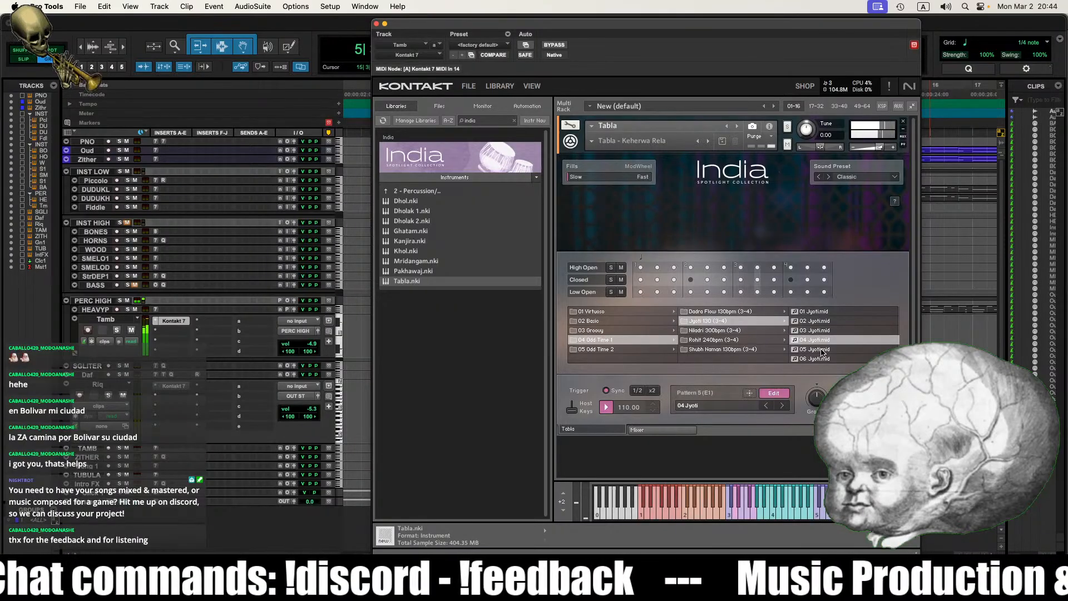
{"action": "left_click", "coordinate": [823, 350]}
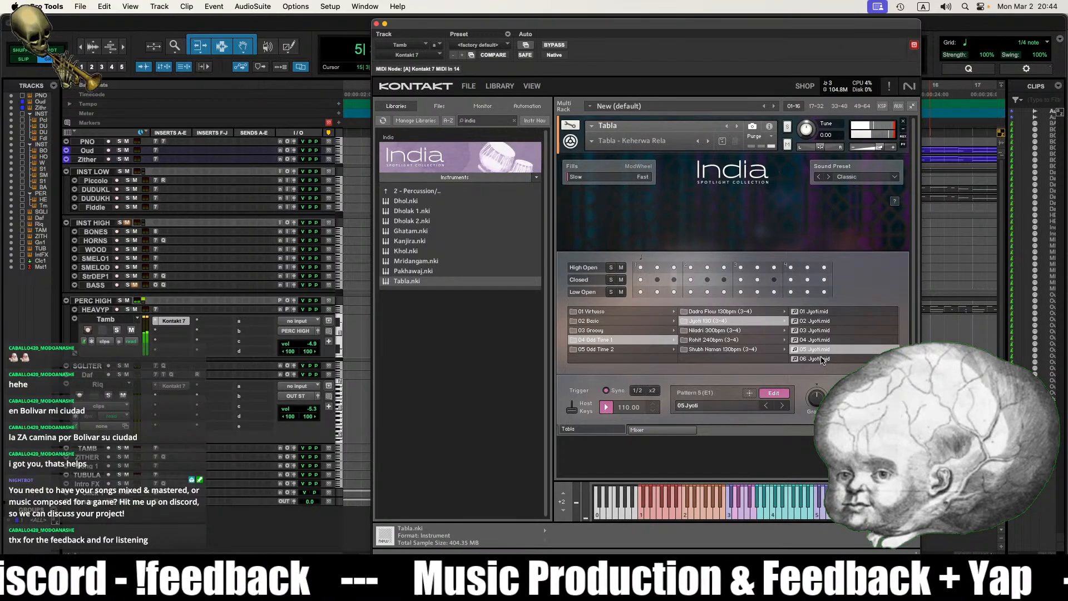
{"action": "left_click", "coordinate": [823, 359]}
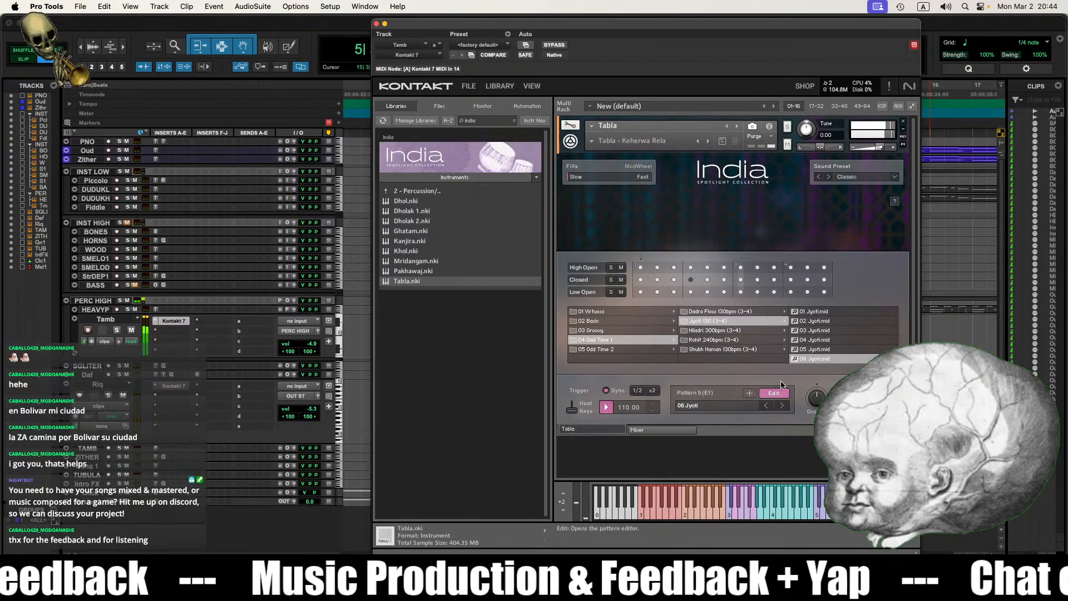
Step: Load the 01 Shubh Naman pattern from the Shubh Naman 130bpm (3-4) folder into pattern slot 5 and stop playback
{"action": "left_click", "coordinate": [771, 350]}
{"action": "left_click", "coordinate": [826, 312]}
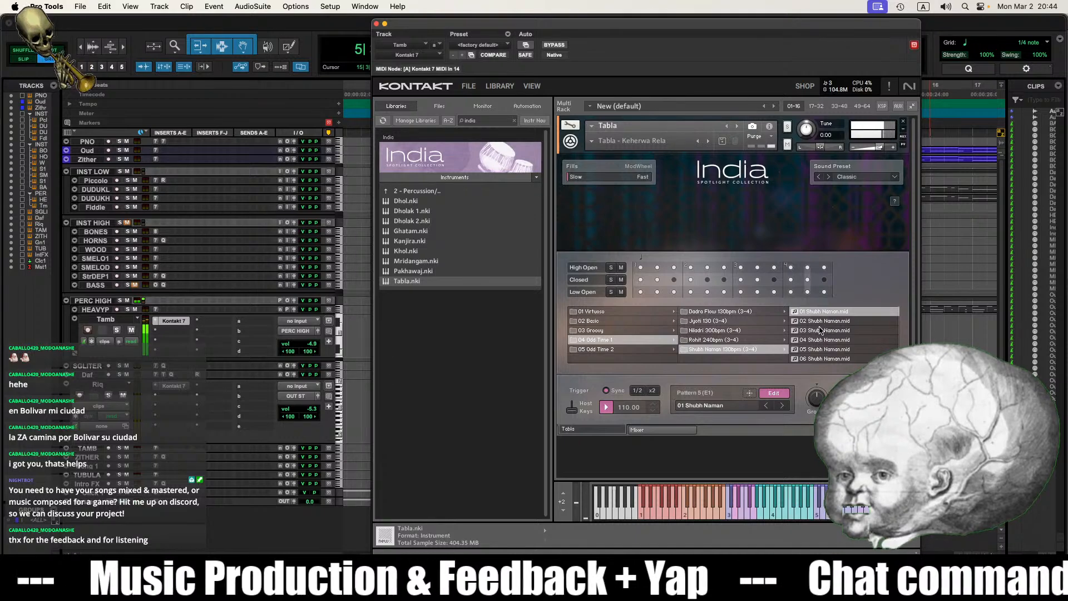
{"action": "key", "text": "space"}
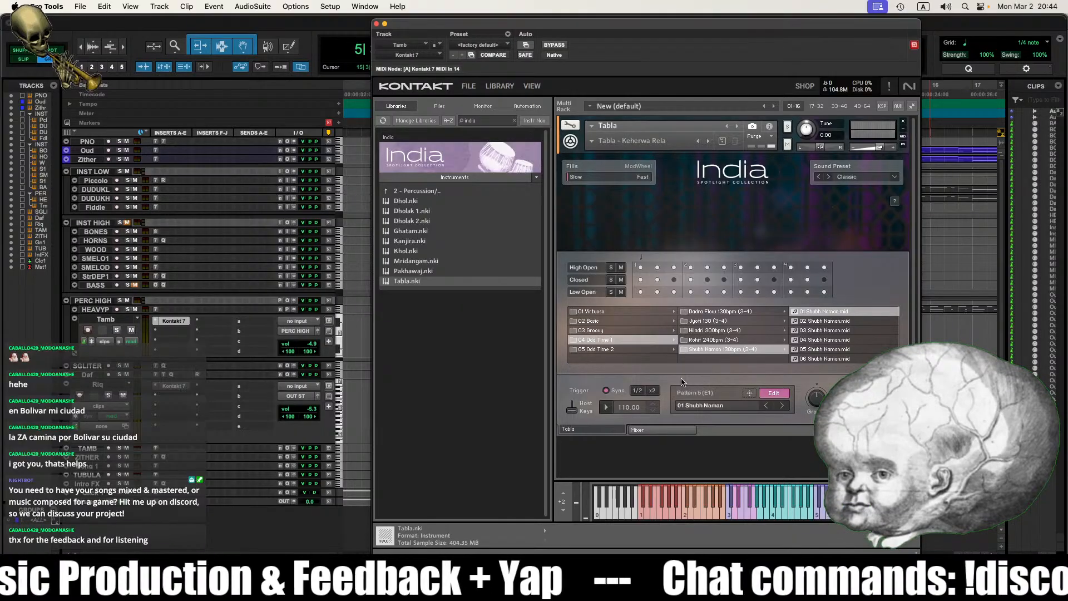
Step: Step through the Pakhawaj, Mridangam, Khol and Kanjira instruments, then load Ghatam from the India library and start its pattern playback
{"action": "left_click_drag", "start_coordinate": [425, 272], "coordinate": [678, 201]}
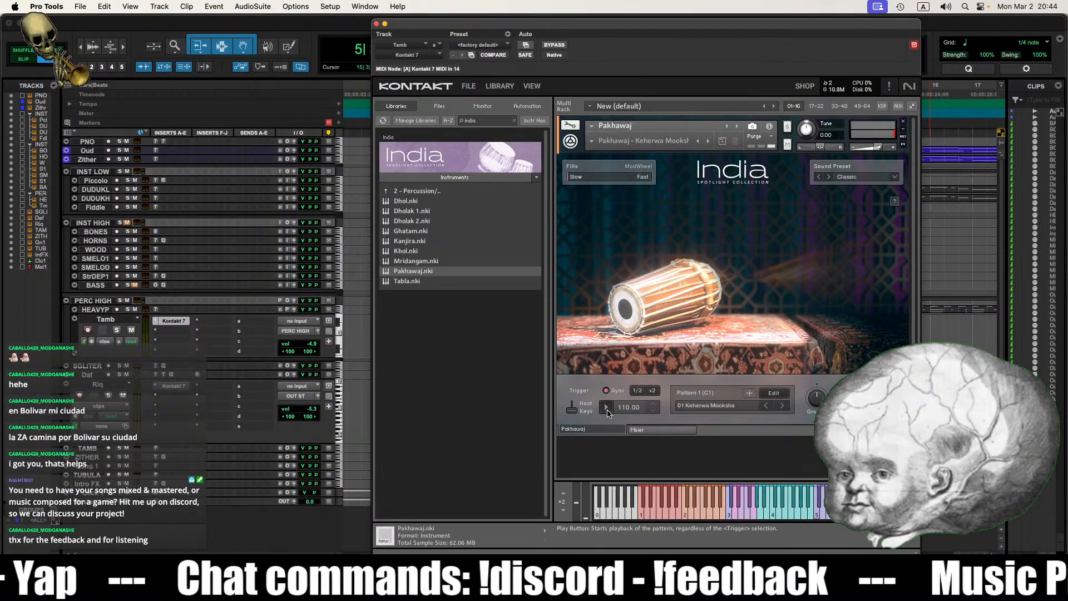
{"action": "left_click", "coordinate": [606, 408]}
{"action": "left_click", "coordinate": [454, 261]}
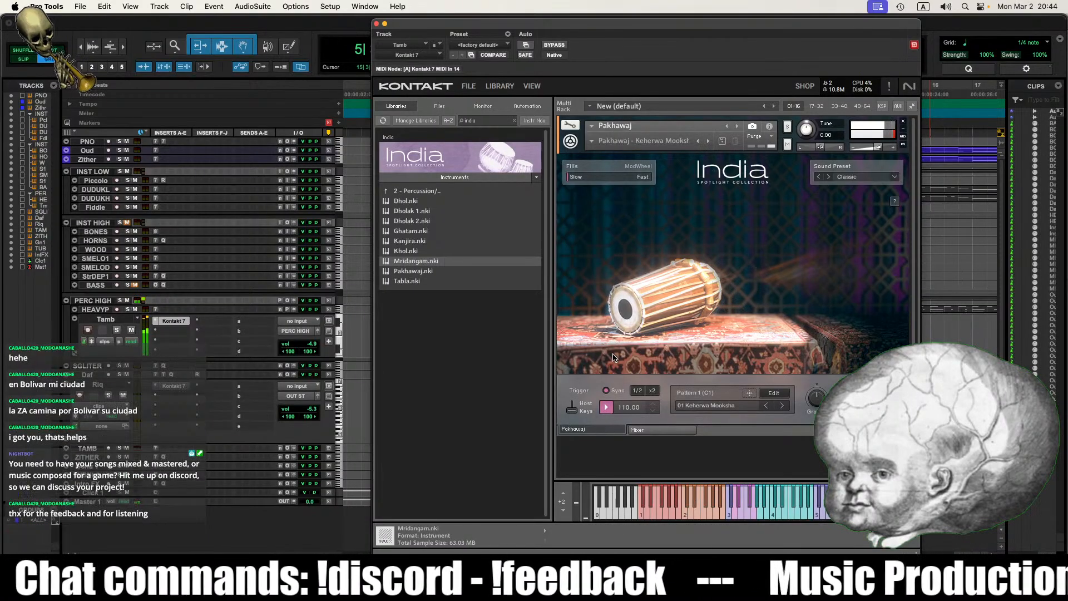
{"action": "left_click", "coordinate": [434, 252]}
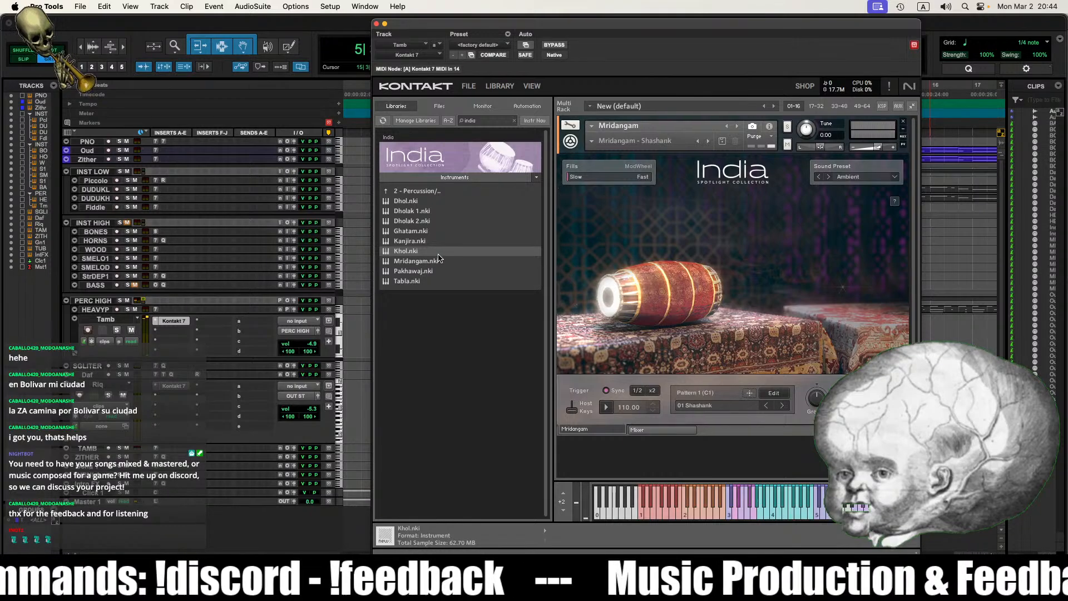
{"action": "double_click", "coordinate": [424, 241]}
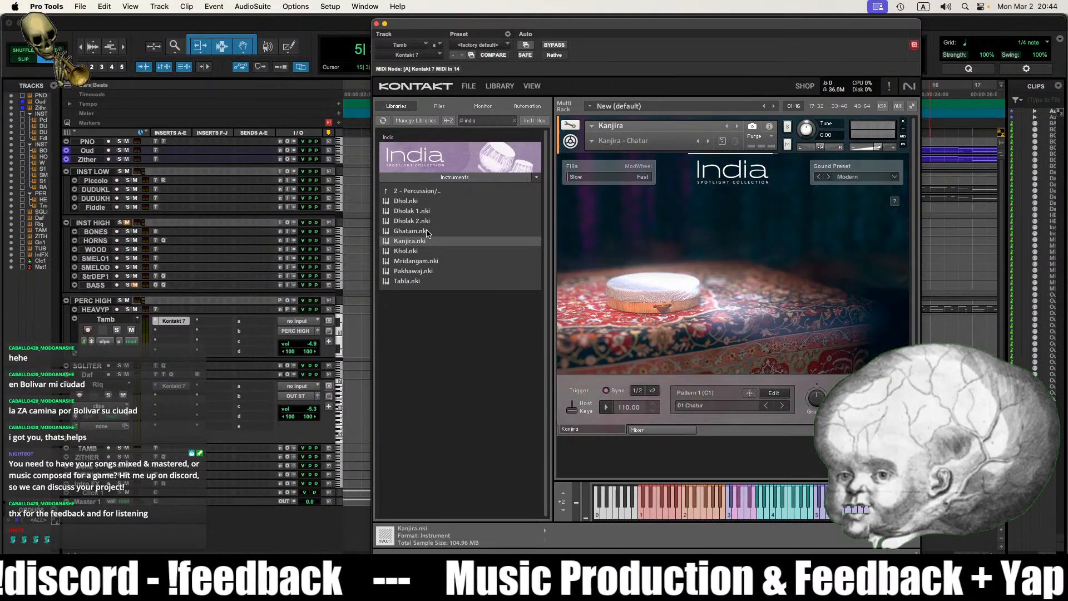
{"action": "double_click", "coordinate": [426, 231]}
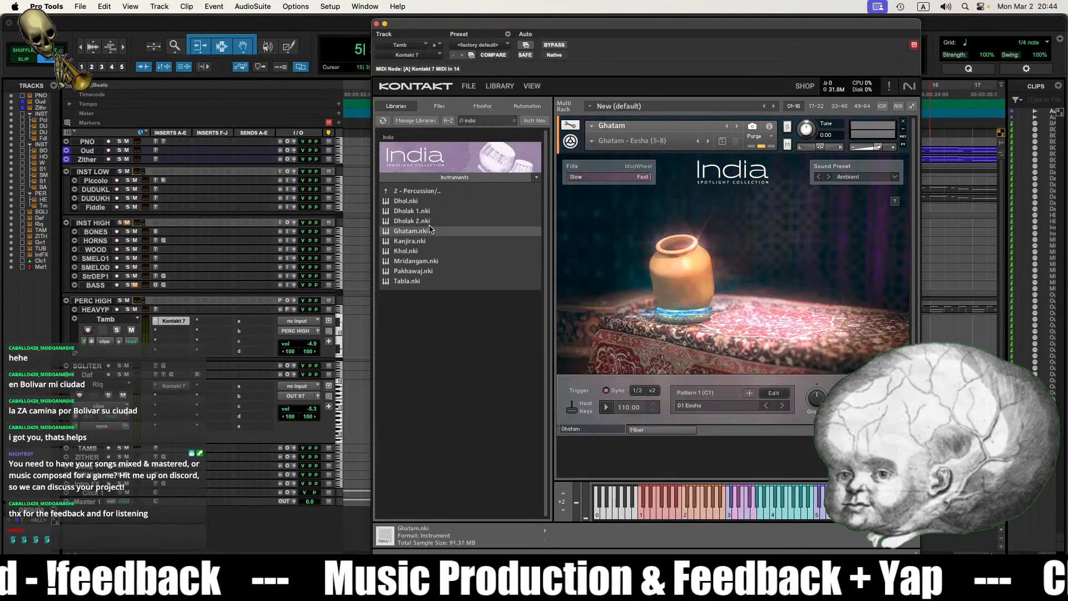
{"action": "left_click", "coordinate": [607, 407]}
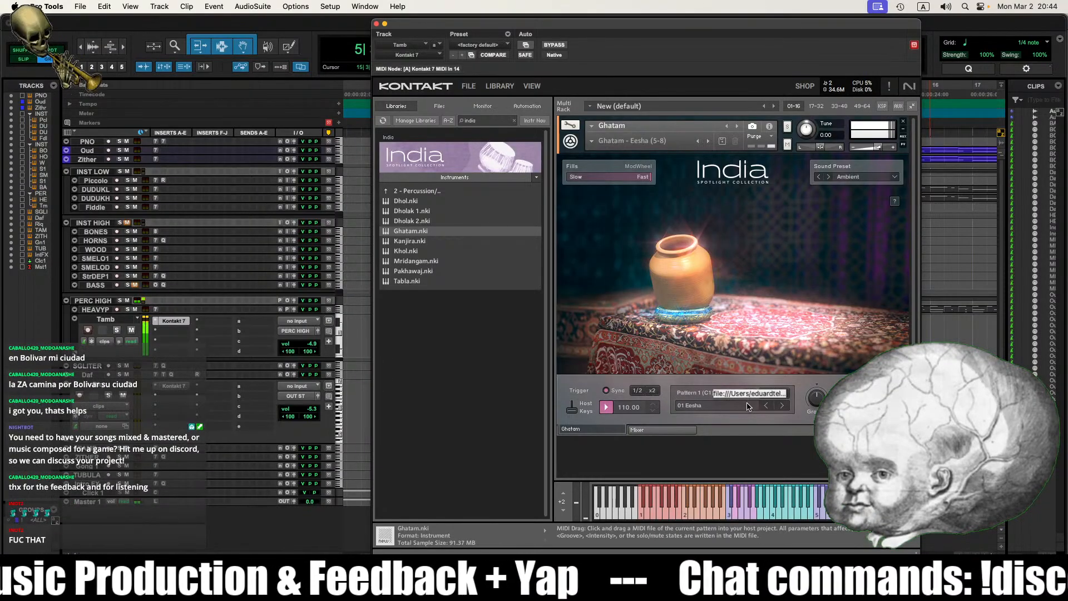
Step: Audition the first four Rupaka patterns from the Ghatam's 02 Odd Time 1 folder and select 04 Rupaka
{"action": "left_click", "coordinate": [774, 393]}
{"action": "left_click", "coordinate": [612, 321]}
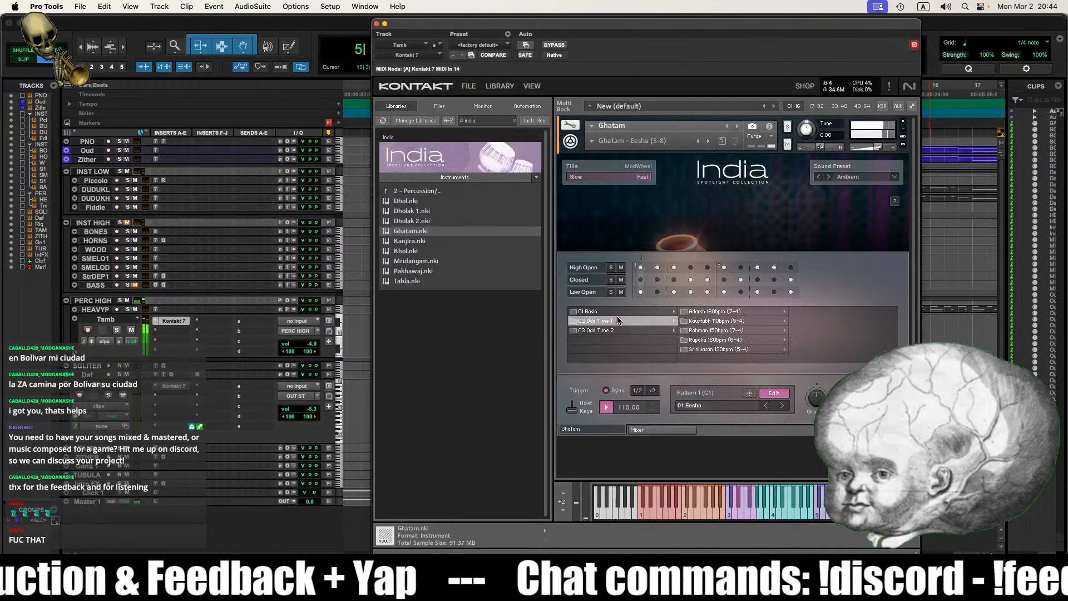
{"action": "left_click", "coordinate": [718, 340]}
{"action": "left_click", "coordinate": [819, 313]}
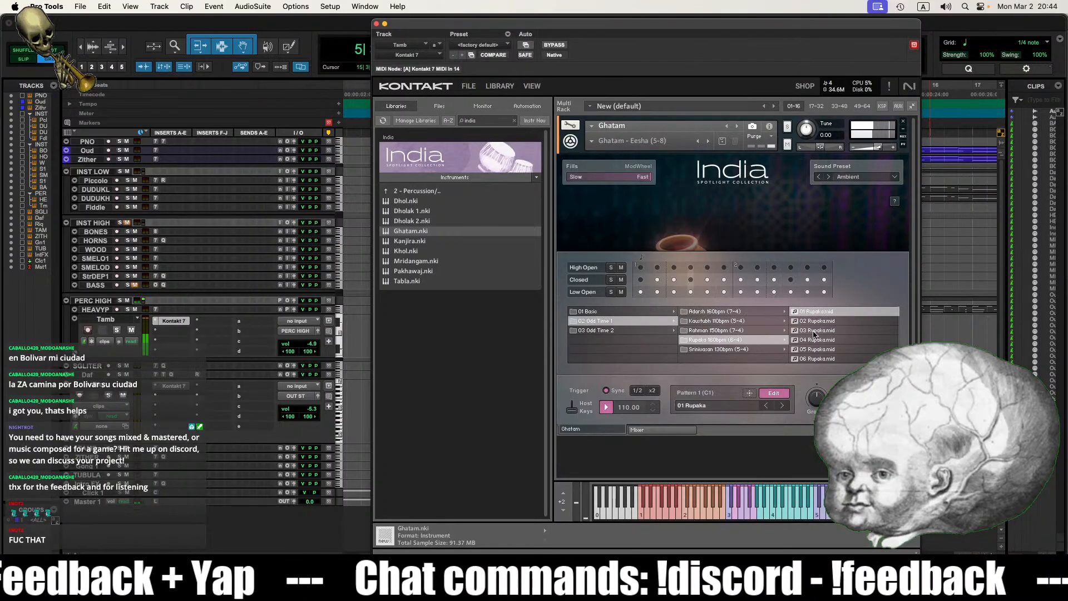
{"action": "left_click", "coordinate": [817, 321]}
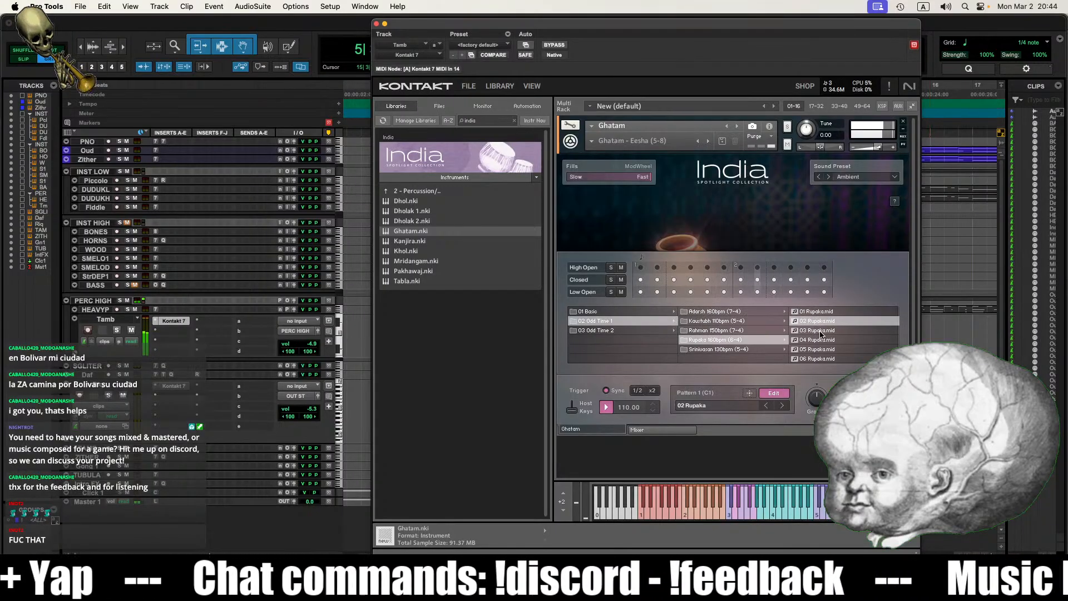
{"action": "left_click", "coordinate": [820, 331]}
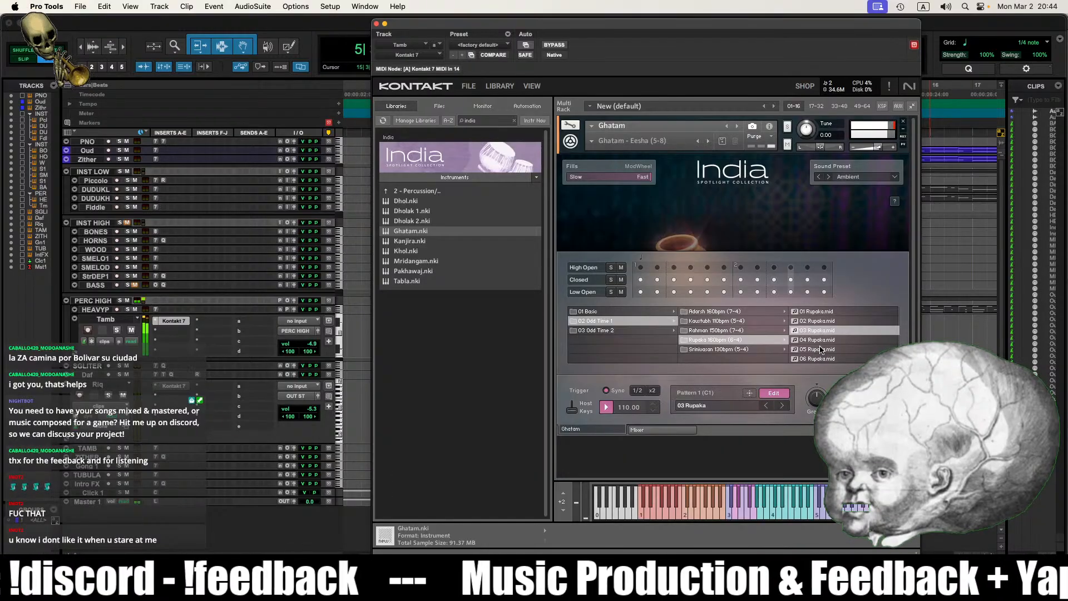
{"action": "left_click", "coordinate": [822, 340]}
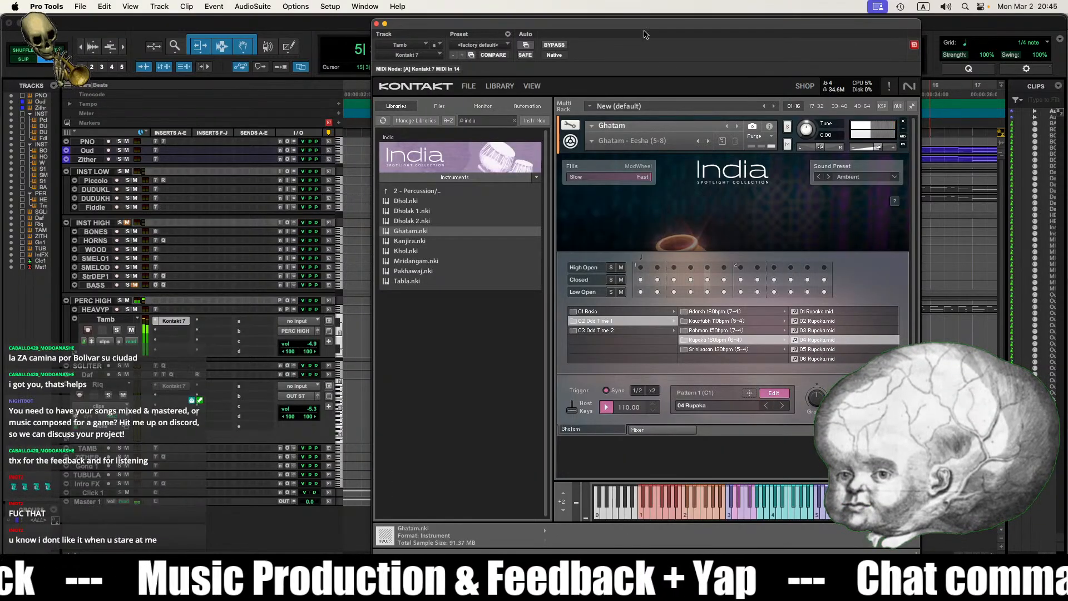
Step: Place the 04 Rupaka pattern as a MIDI clip on the Tamb track at bar 6 and close the Kontakt window
{"action": "left_click_drag", "start_coordinate": [643, 25], "coordinate": [1067, 72]}
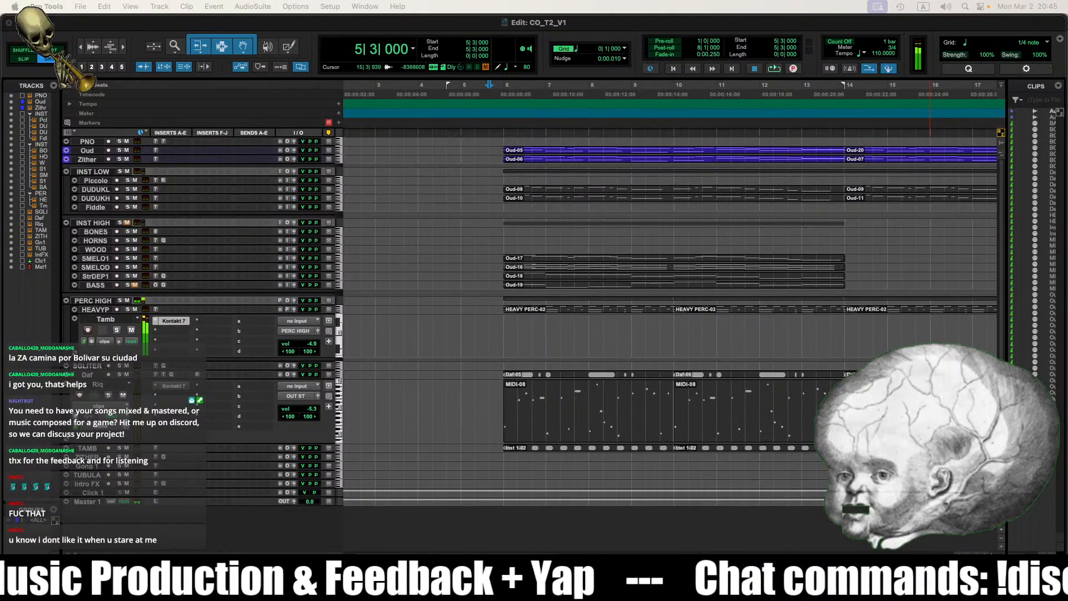
{"action": "left_click_drag", "start_coordinate": [1067, 390], "coordinate": [487, 345]}
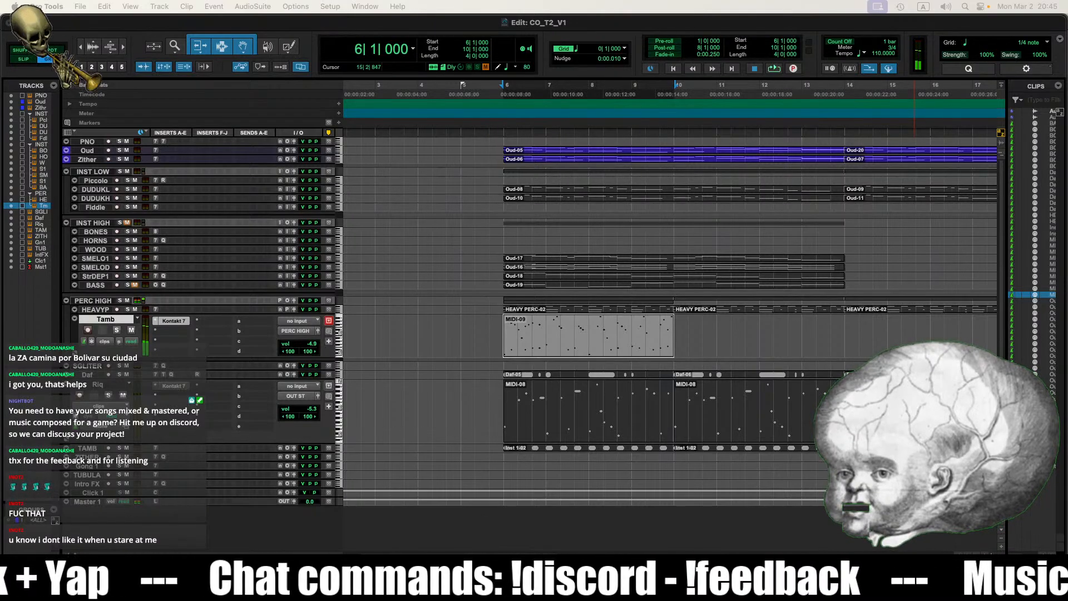
{"action": "left_click_drag", "start_coordinate": [1067, 30], "coordinate": [360, 25]}
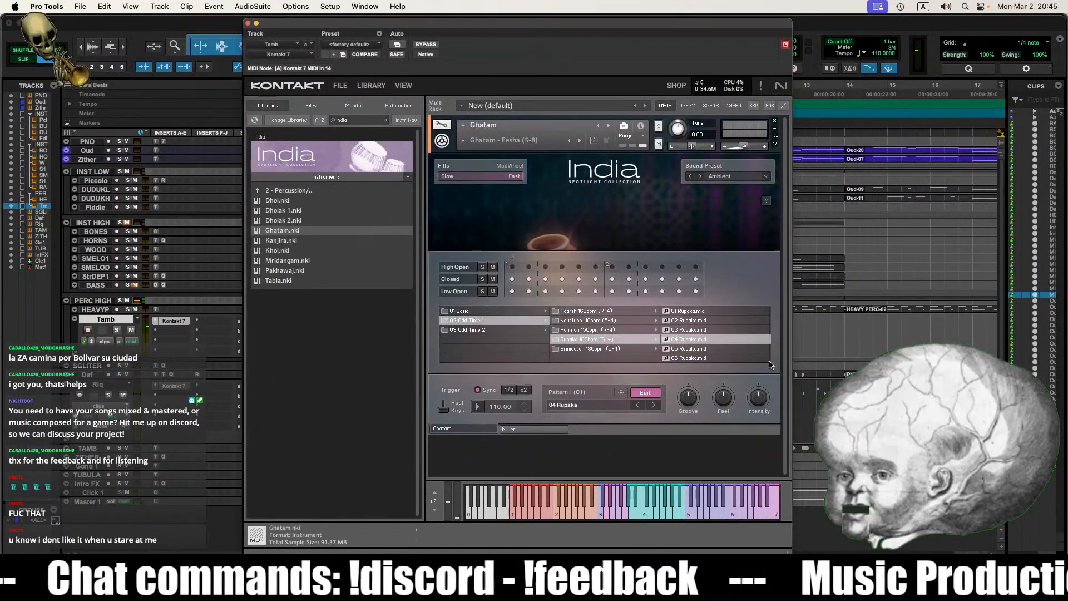
{"action": "left_click", "coordinate": [857, 360]}
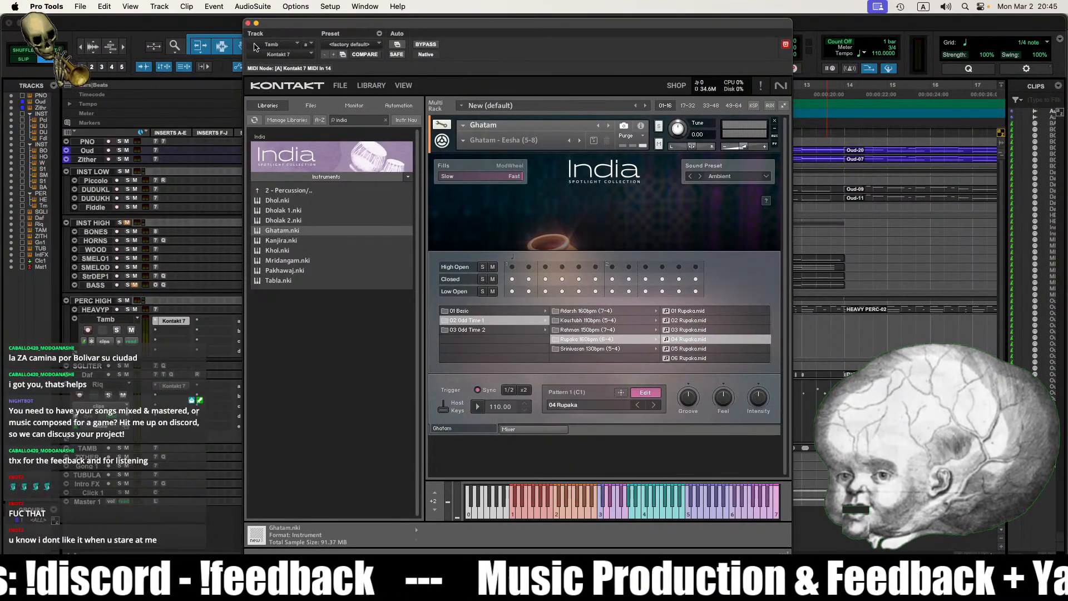
{"action": "left_click", "coordinate": [249, 24]}
Step: Copy the Tamb clip to bar 10, and copy both clips together to bar 14
{"action": "left_click_drag", "start_coordinate": [563, 348], "coordinate": [722, 358]}
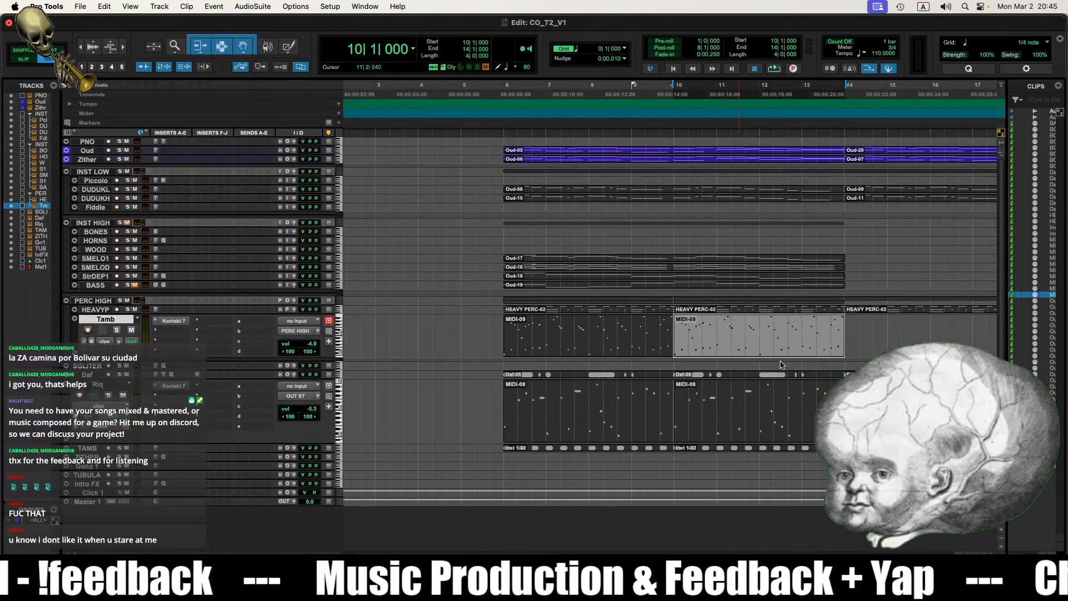
{"action": "scroll", "coordinate": [804, 358], "scroll_direction": "right", "scroll_amount": 2}
{"action": "scroll", "coordinate": [710, 369], "scroll_direction": "right", "scroll_amount": 2}
{"action": "key", "text": "r"}
{"action": "left_click", "coordinate": [511, 355], "text": "shift"}
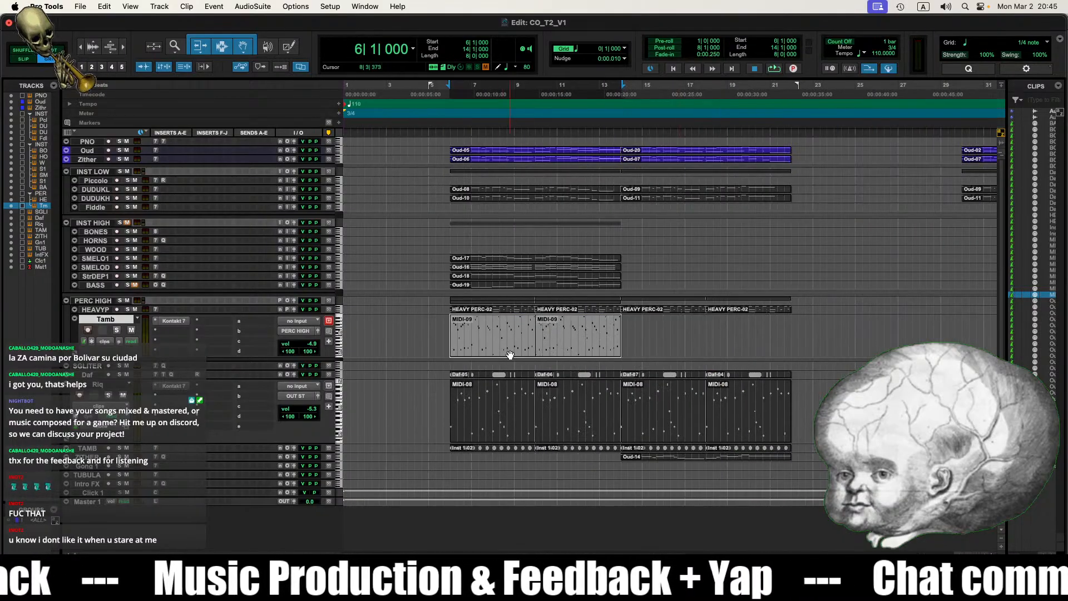
{"action": "left_click_drag", "start_coordinate": [496, 351], "coordinate": [662, 355]}
Step: Play the arrangement around bar 6 and raise the Tamb track's volume to -3.5 dB
{"action": "left_click", "coordinate": [448, 328]}
{"action": "key", "text": "space"}
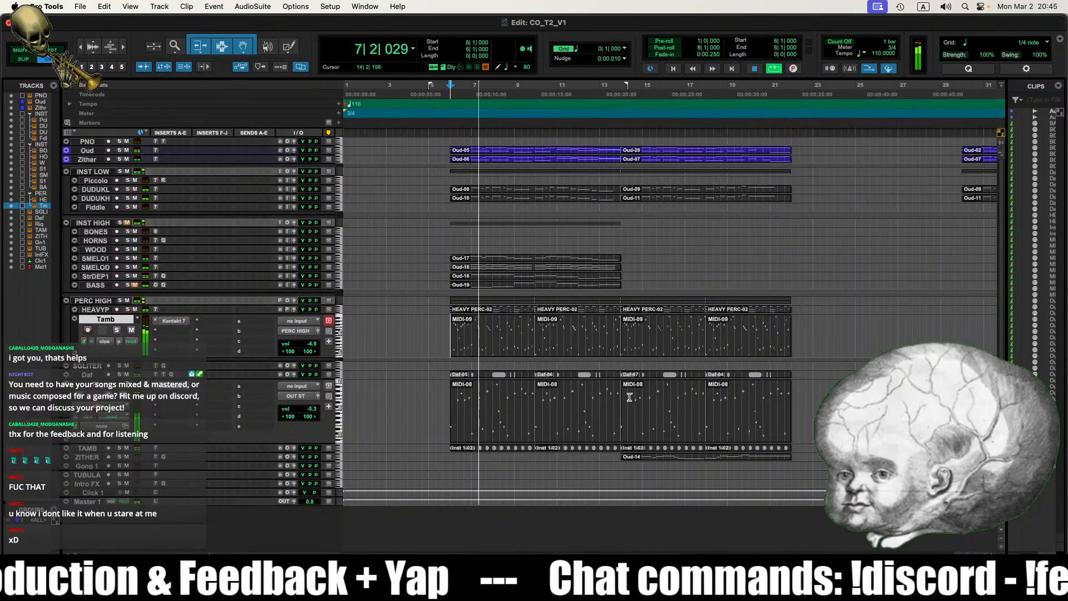
{"action": "key", "text": "space"}
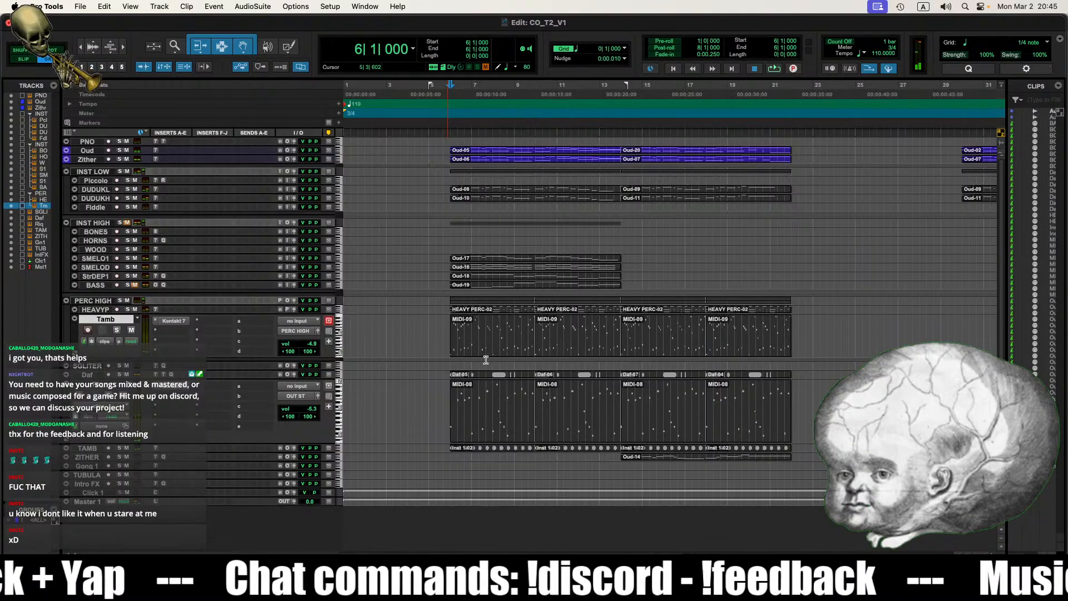
{"action": "key", "text": "space"}
{"action": "left_click", "coordinate": [444, 334]}
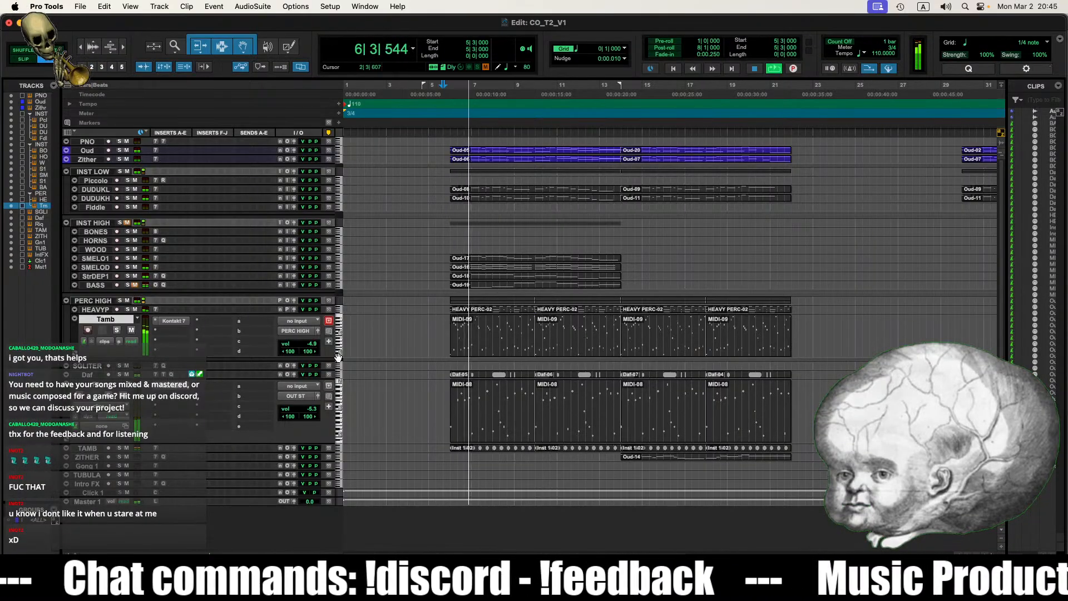
{"action": "left_click_drag", "start_coordinate": [315, 350], "coordinate": [315, 347]}
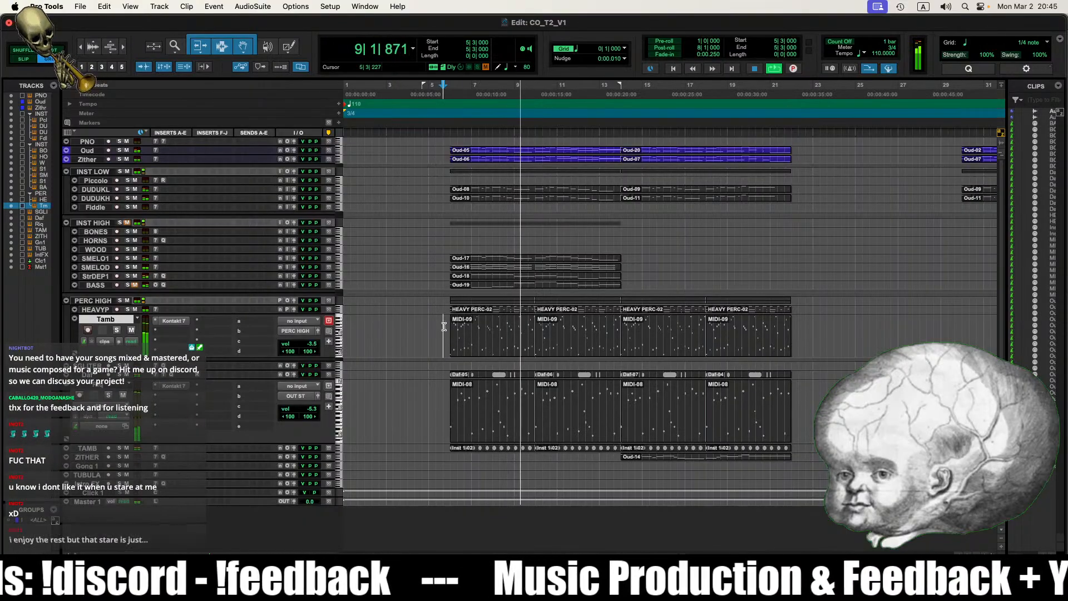
{"action": "key", "text": "space"}
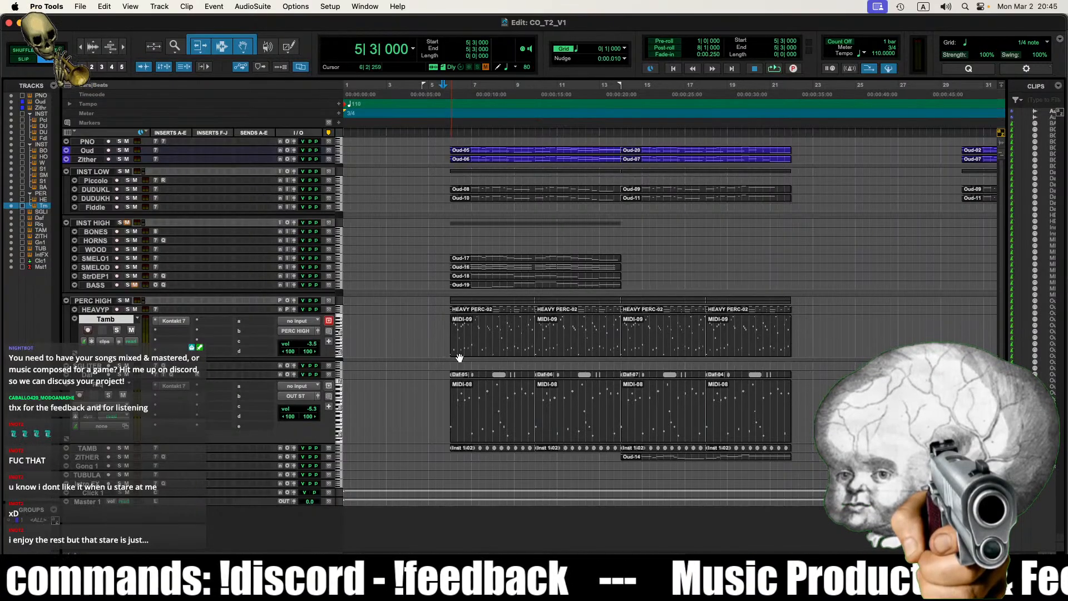
Step: Play back the section from bar 6 repeatedly to check how the Ghatam pattern sits with the other tracks
{"action": "left_click", "coordinate": [455, 337]}
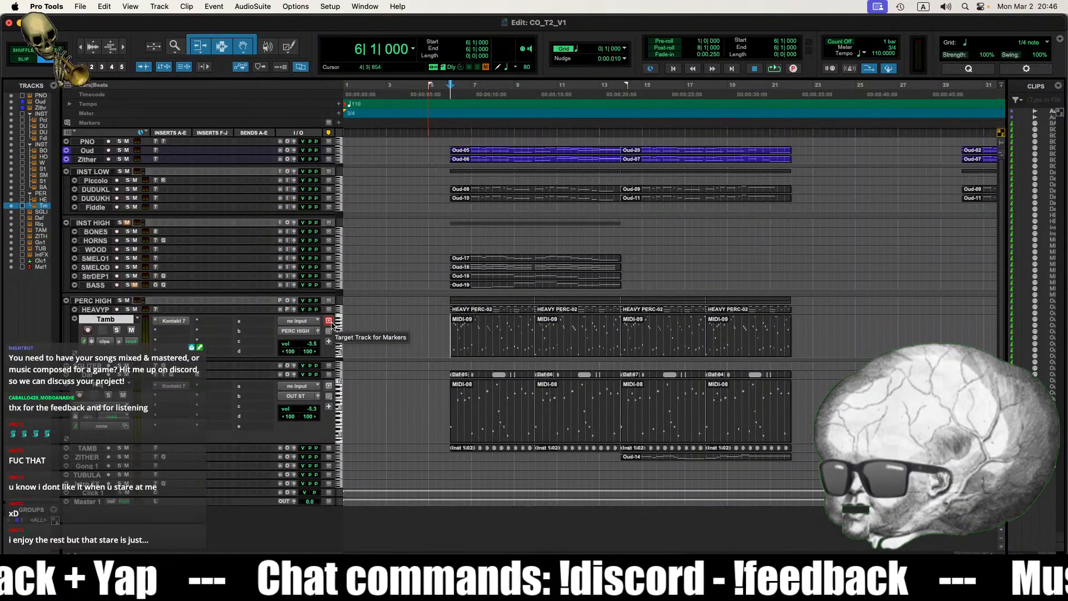
{"action": "left_click", "coordinate": [478, 344]}
{"action": "key", "text": "space"}
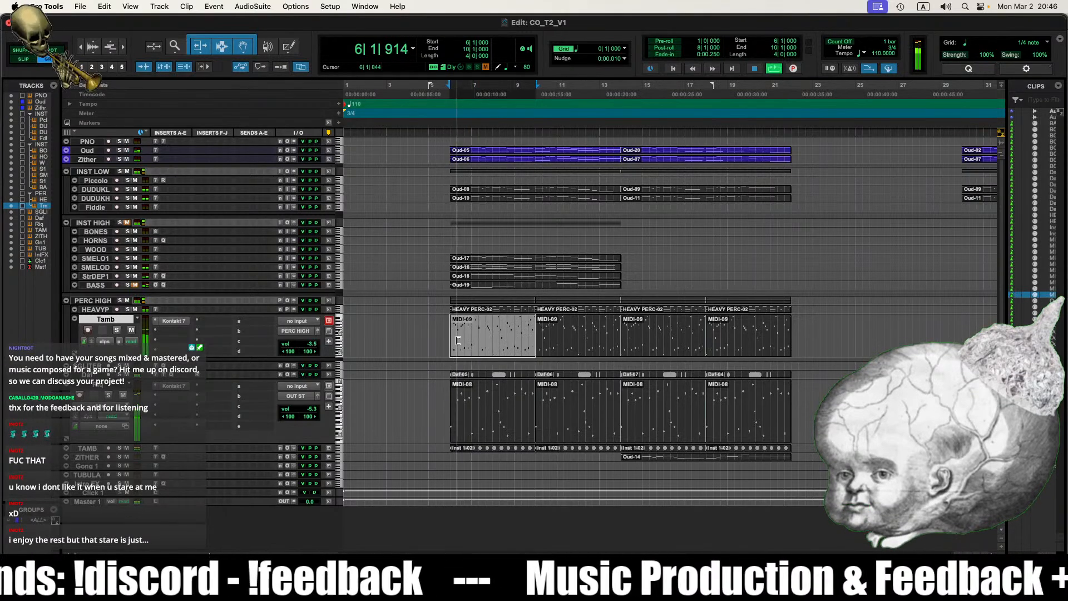
{"action": "key", "text": "super+bracketright"}
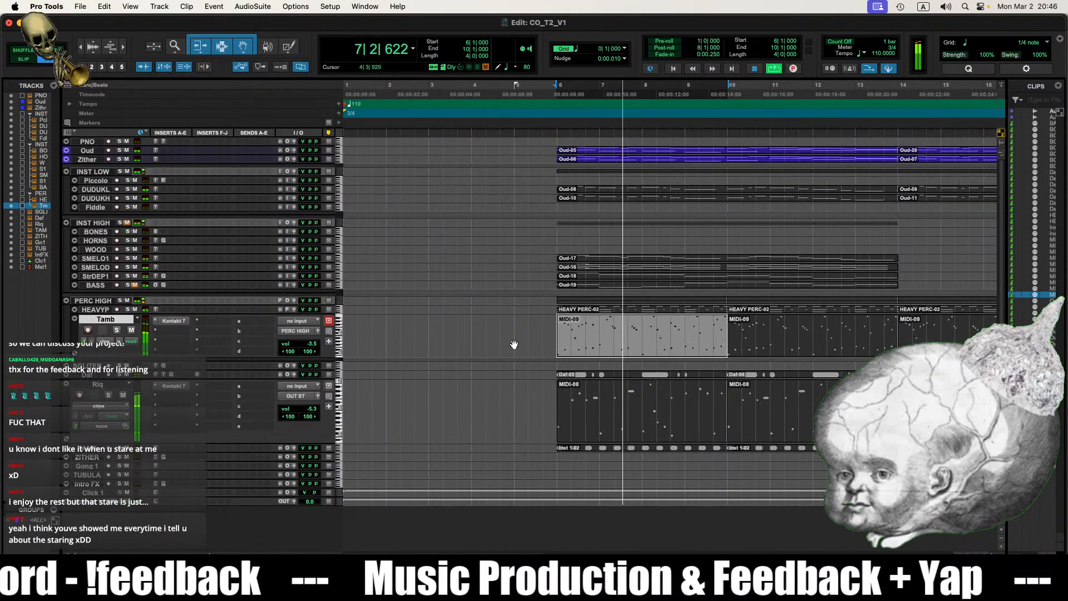
{"action": "key", "text": "space"}
{"action": "left_click", "coordinate": [515, 342]}
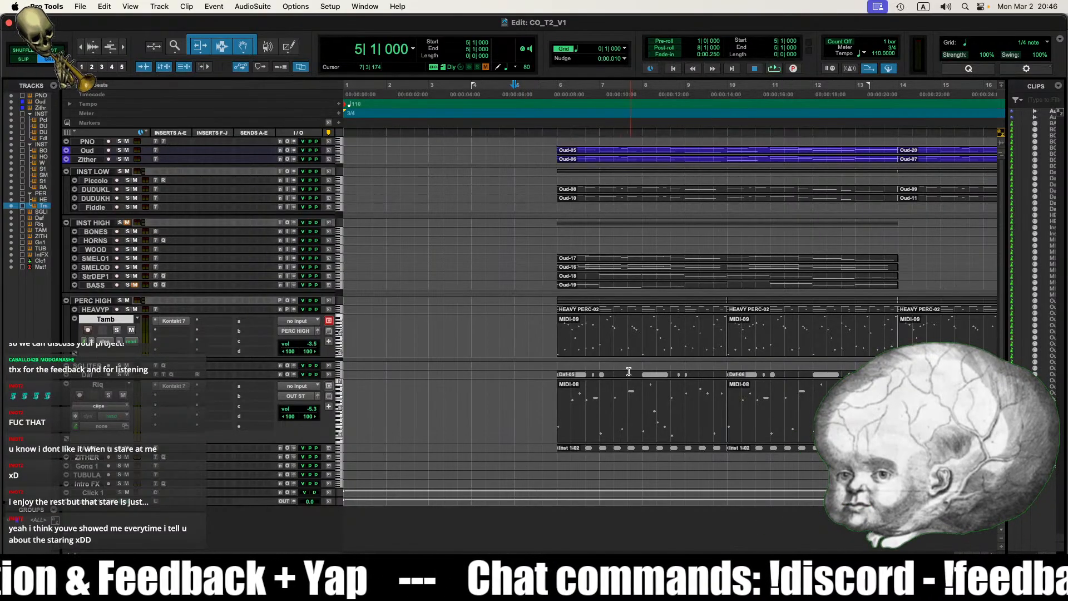
{"action": "left_click", "coordinate": [555, 328]}
{"action": "key", "text": "space"}
{"action": "key", "text": "r"}
{"action": "key", "text": "r"}
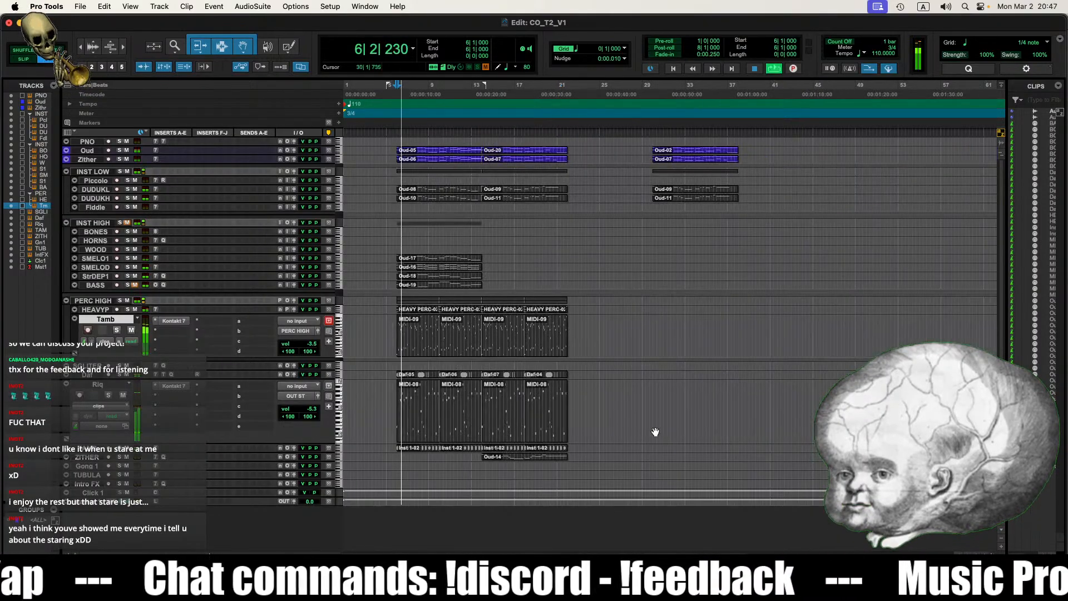
{"action": "key", "text": "t"}
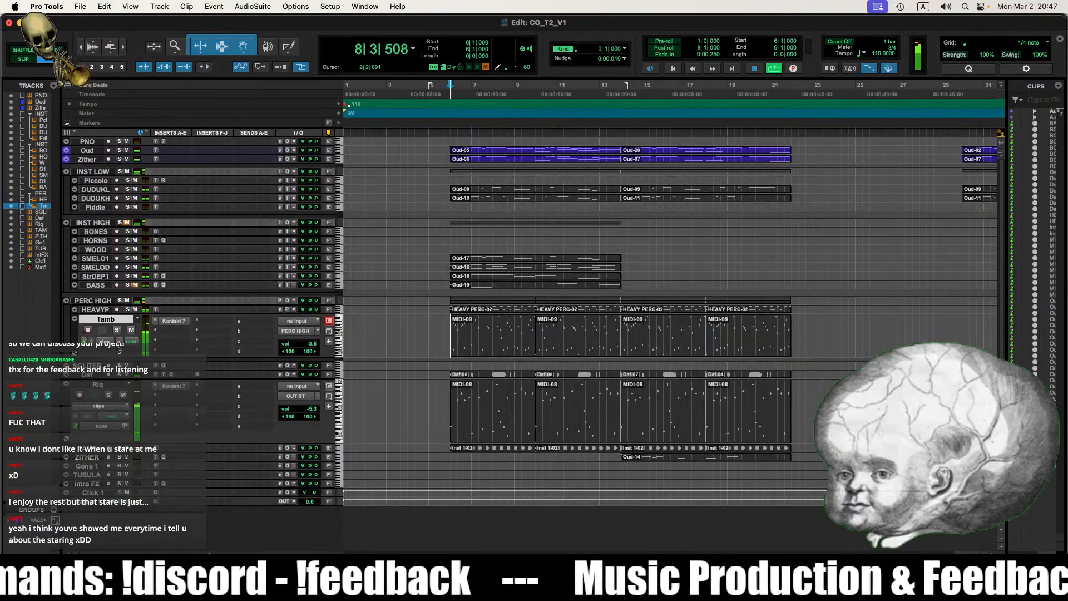
{"action": "key", "text": "space"}
Step: Create one new stereo instrument track directly below the Tamb track
{"action": "right_click", "coordinate": [100, 320]}
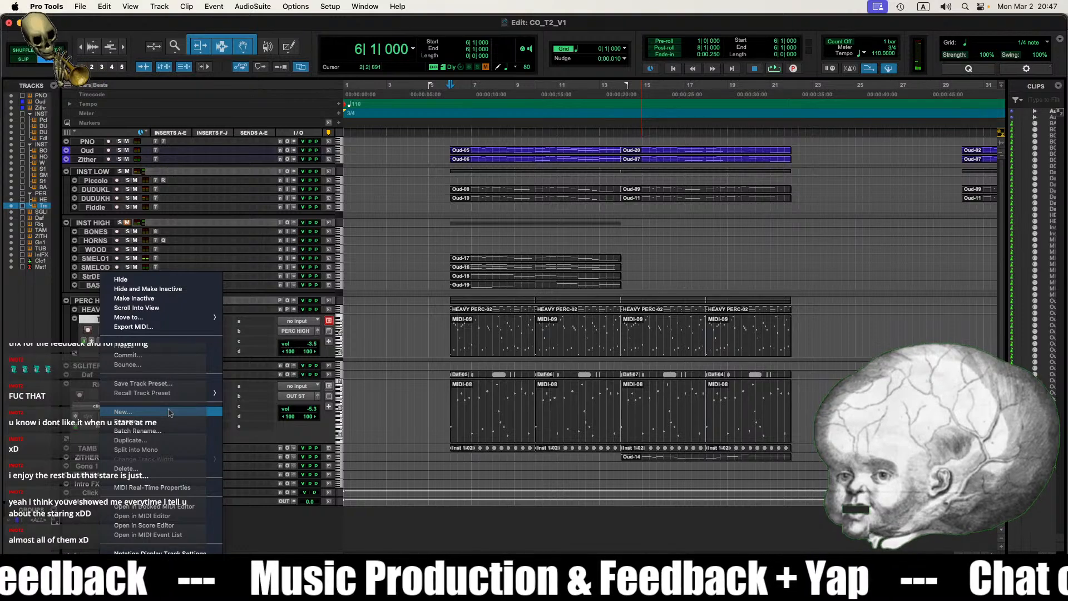
{"action": "left_click", "coordinate": [87, 332]}
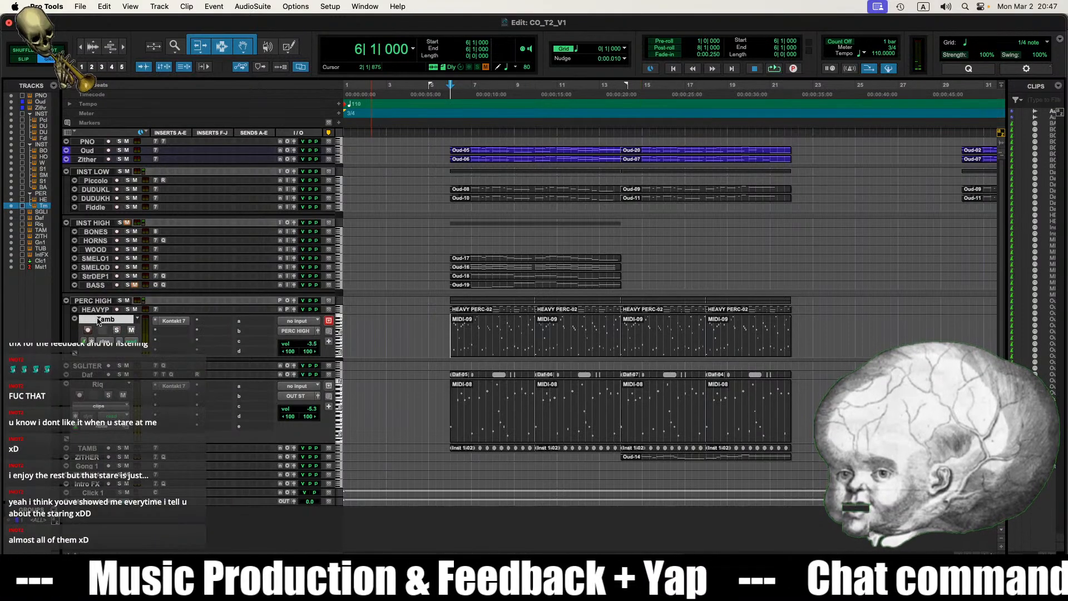
{"action": "key", "text": "super+shift+n"}
{"action": "left_click", "coordinate": [415, 210]}
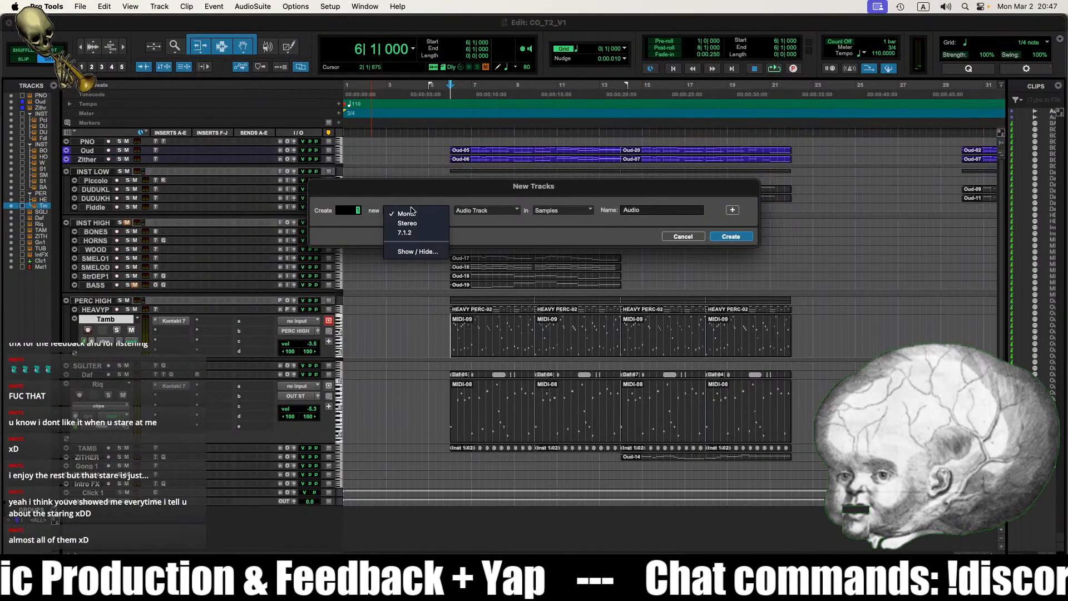
{"action": "left_click", "coordinate": [414, 225]}
{"action": "left_click", "coordinate": [500, 209]}
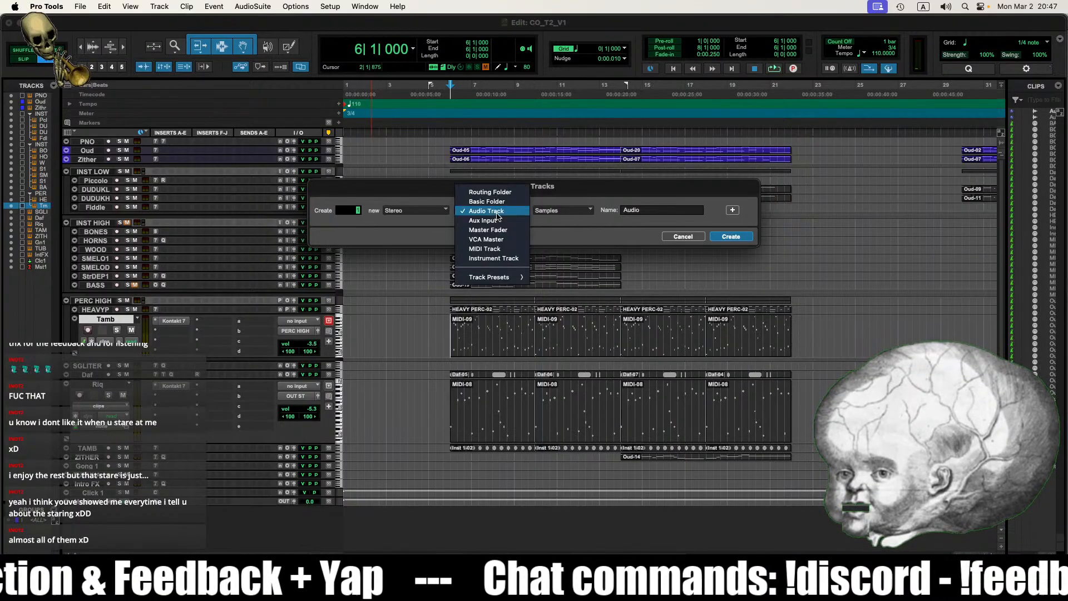
{"action": "left_click", "coordinate": [497, 258]}
{"action": "left_click", "coordinate": [730, 237]}
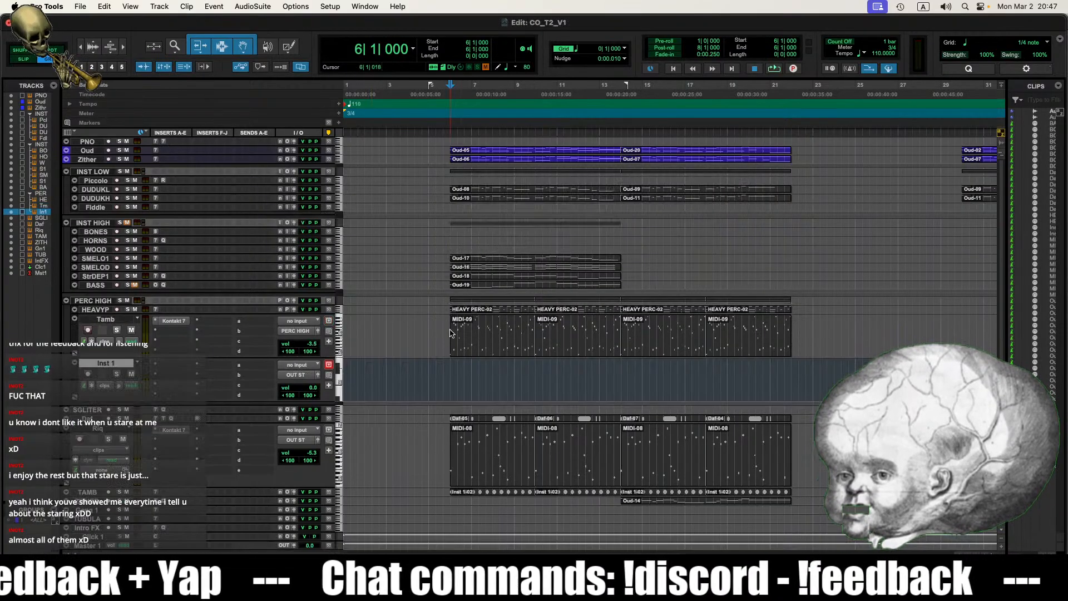
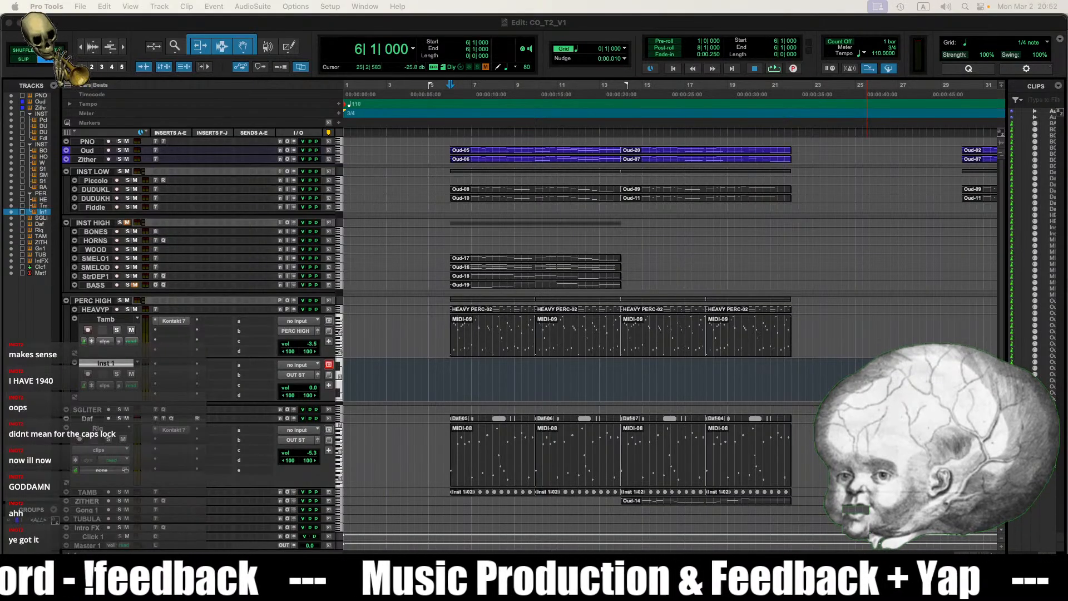
Step: Bring the Firefox window with the "homer simpson brain" image results into view over the session
{"action": "left_click_drag", "start_coordinate": [1067, 71], "coordinate": [245, 33]}
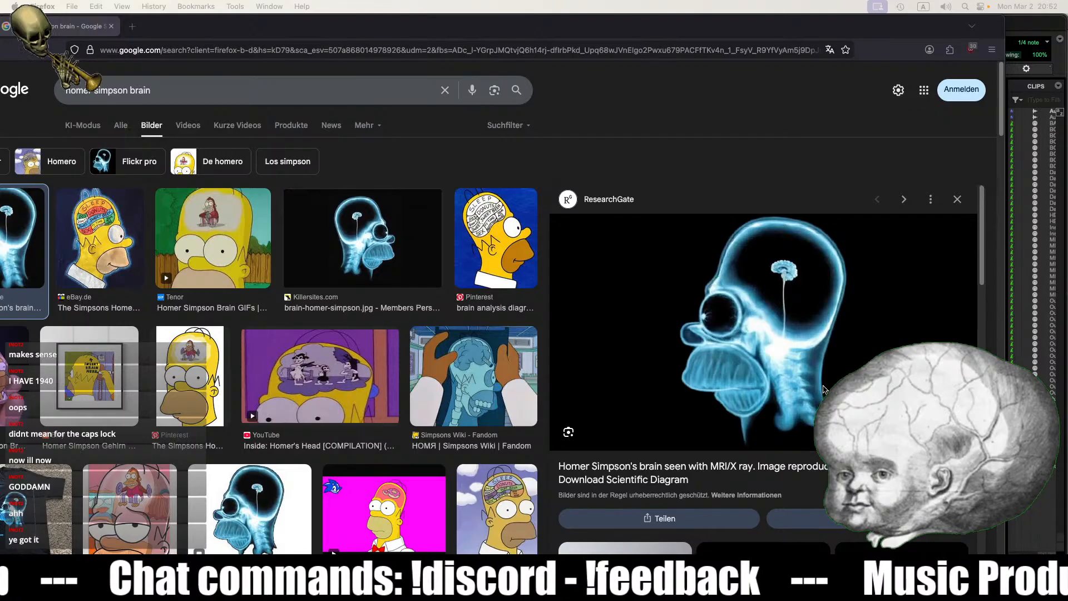
Step: Reposition the Firefox window with the image results over the session and close it
{"action": "left_click_drag", "start_coordinate": [718, 35], "coordinate": [542, 15]}
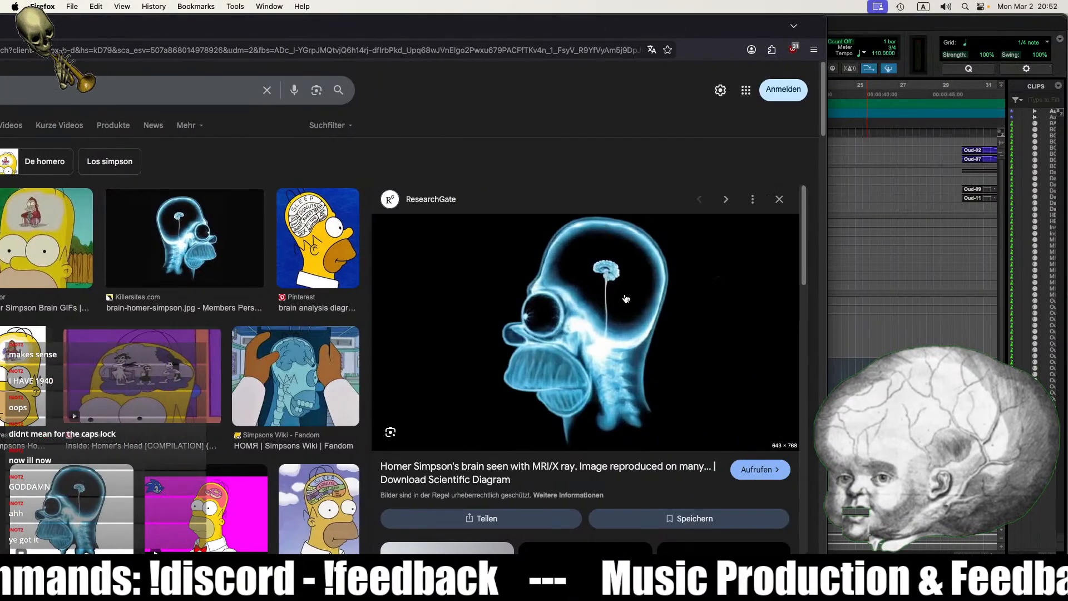
{"action": "left_click_drag", "start_coordinate": [614, 32], "coordinate": [894, 44]}
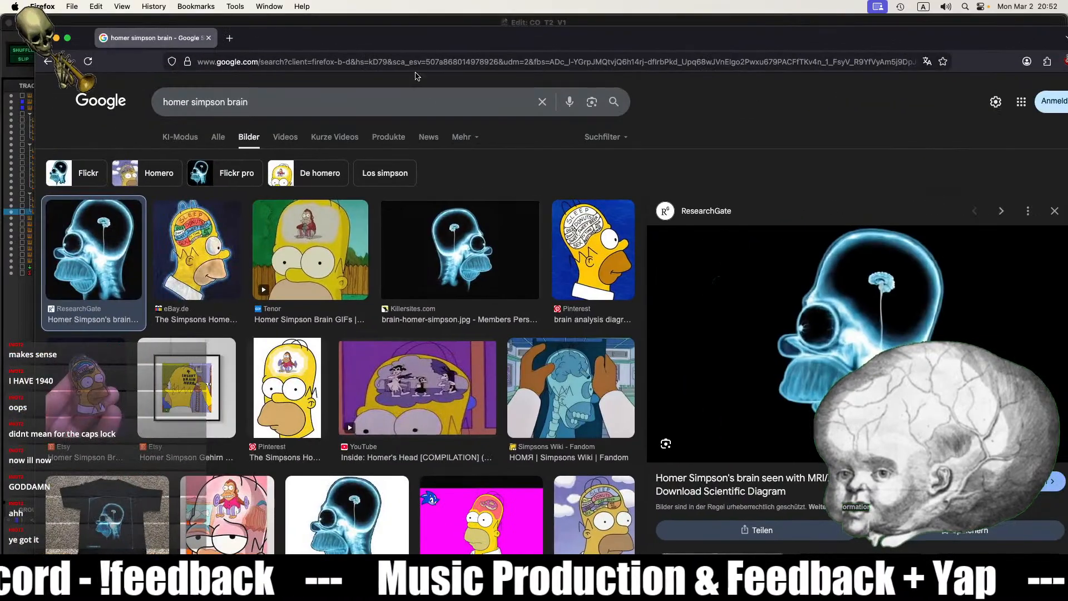
{"action": "left_click_drag", "start_coordinate": [421, 49], "coordinate": [456, 48]}
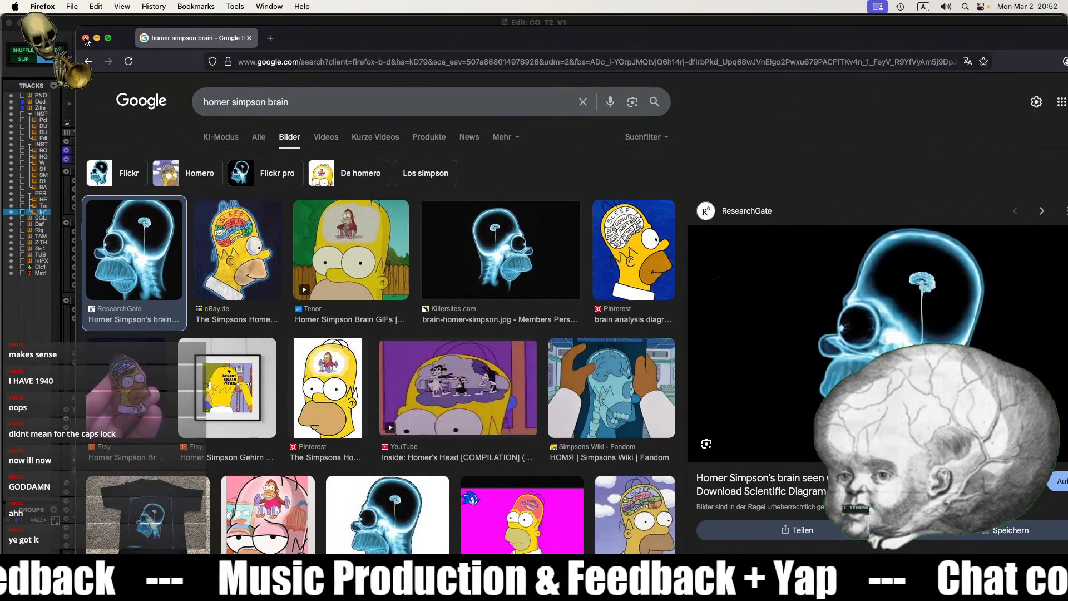
{"action": "left_click", "coordinate": [85, 38]}
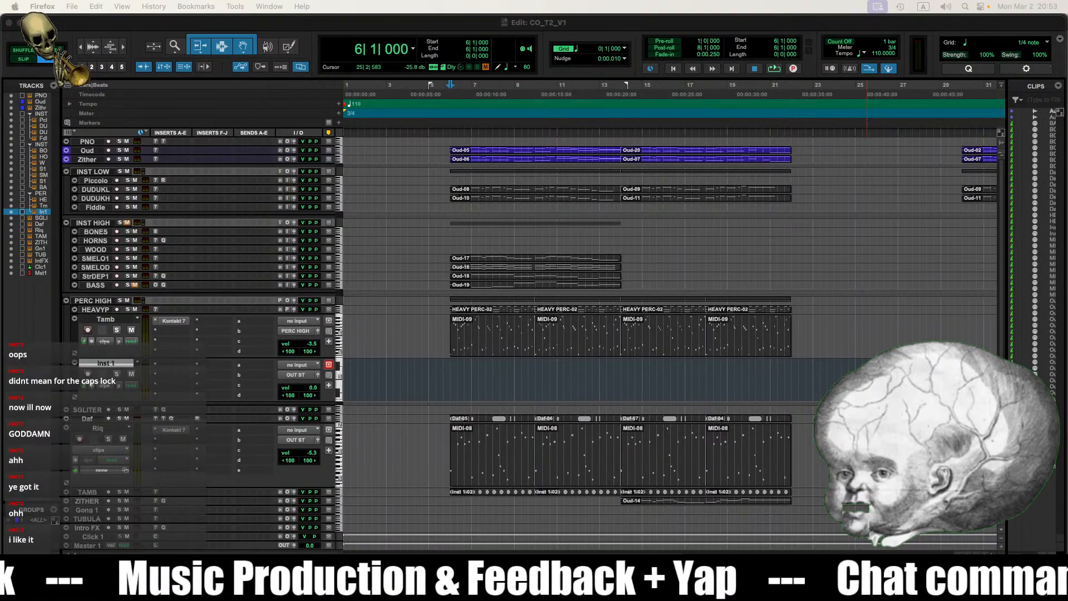
Step: Return to the Pro Tools session and place the edit cursor at bar 6 on the empty Inst 1 track
{"action": "left_click", "coordinate": [751, 294]}
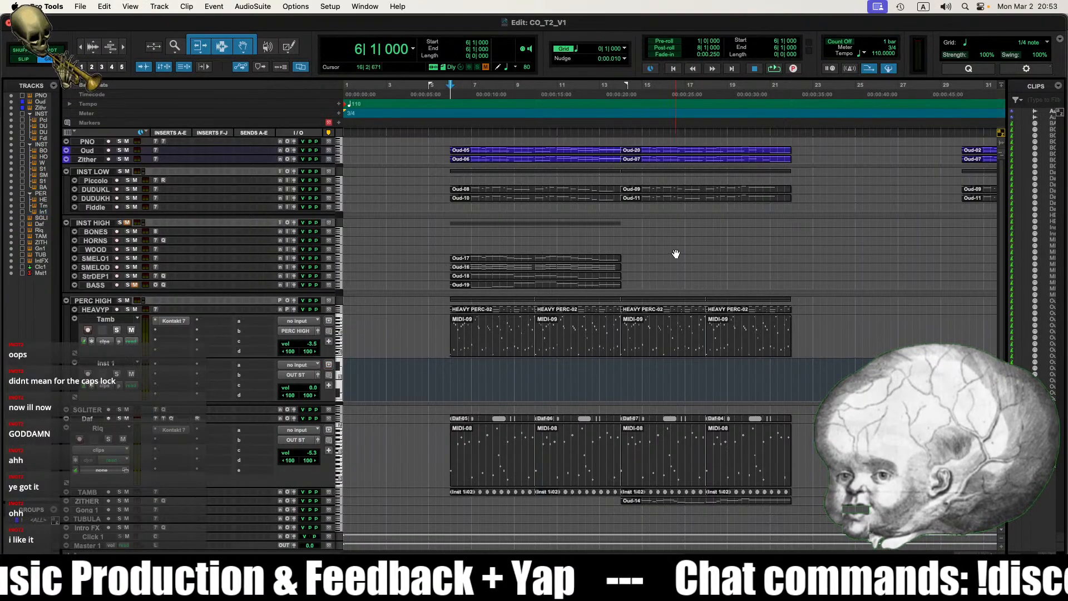
{"action": "left_click", "coordinate": [672, 249]}
{"action": "key", "text": "t"}
{"action": "key", "text": "r"}
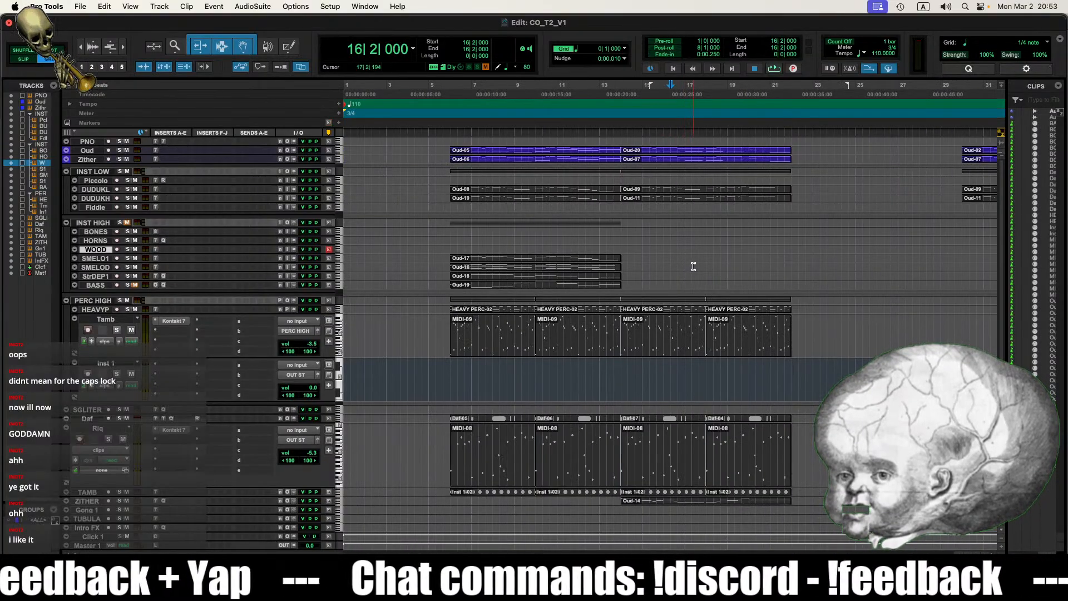
{"action": "left_click", "coordinate": [478, 349]}
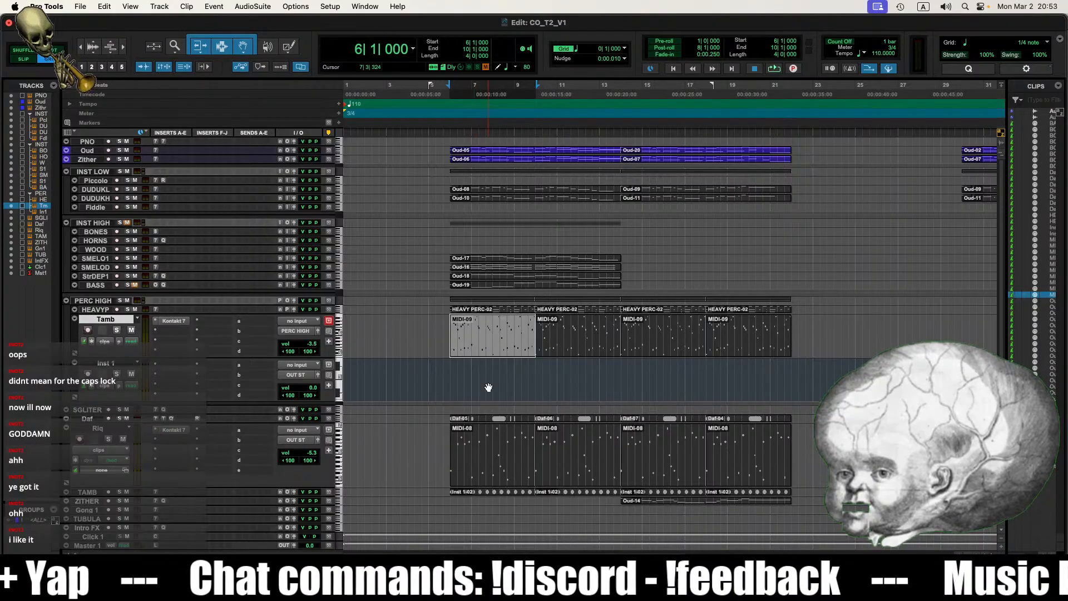
{"action": "left_click", "coordinate": [463, 380]}
{"action": "left_click", "coordinate": [449, 372]}
Step: Insert the stereo Kontakt 7 instrument plug-in on the Inst 1 track
{"action": "left_click", "coordinate": [179, 366]}
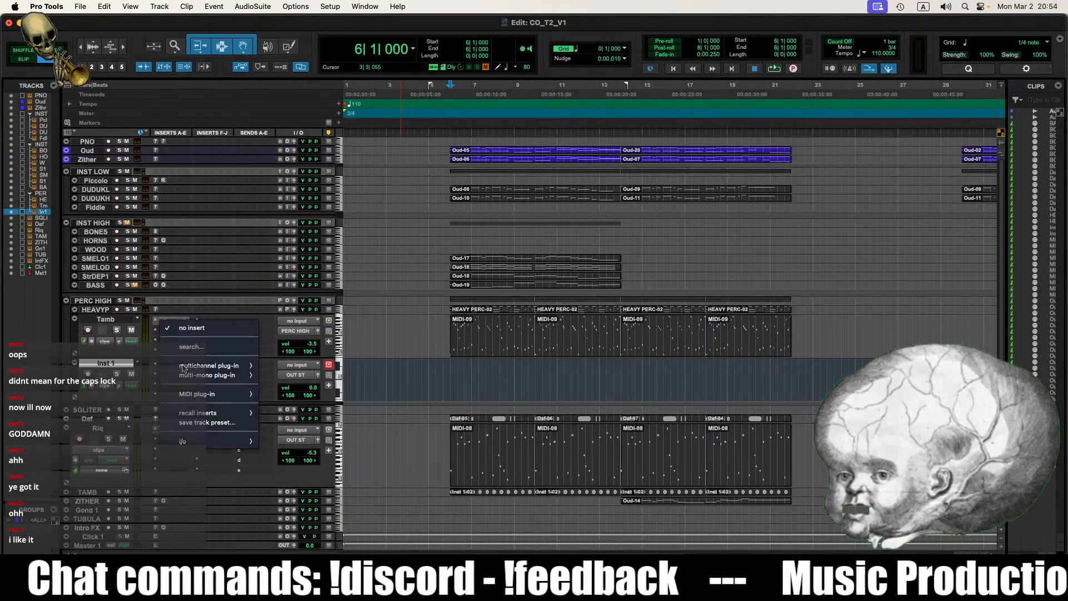
{"action": "mouse_move", "coordinate": [225, 367]}
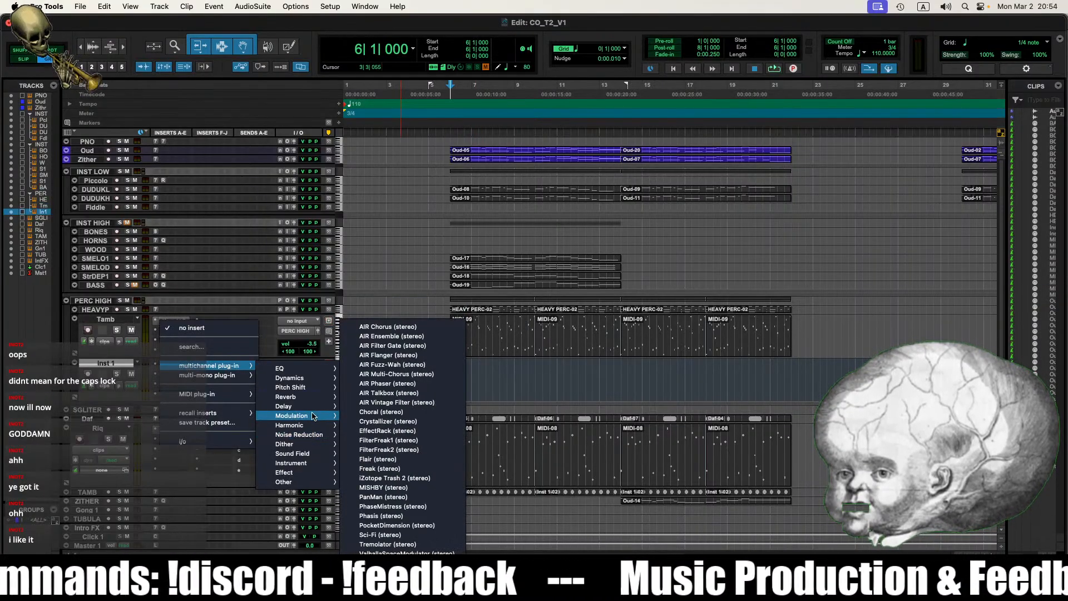
{"action": "mouse_move", "coordinate": [312, 463]}
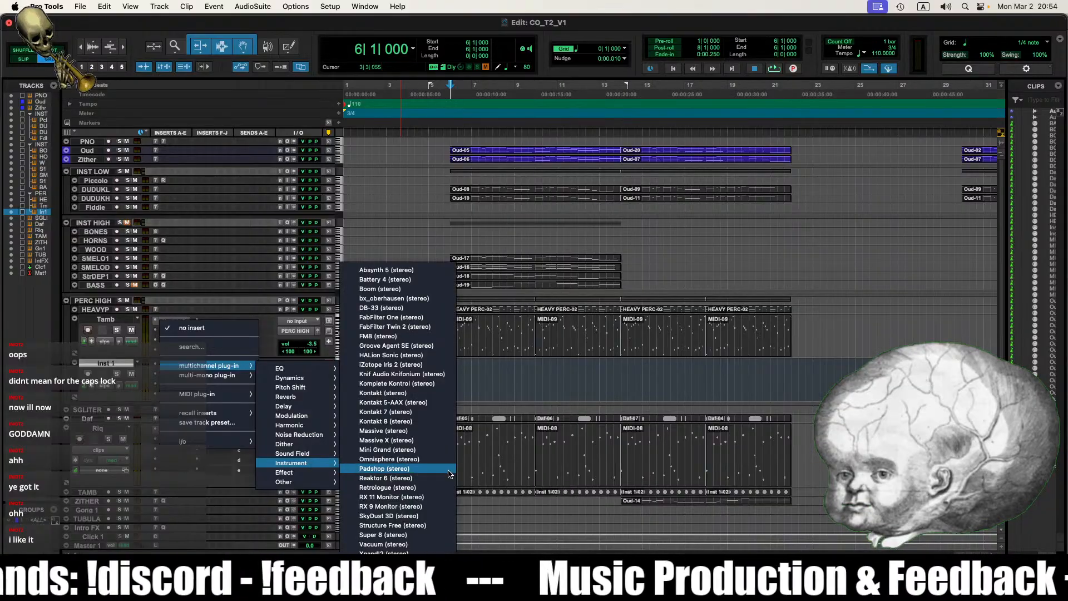
{"action": "left_click", "coordinate": [423, 413]}
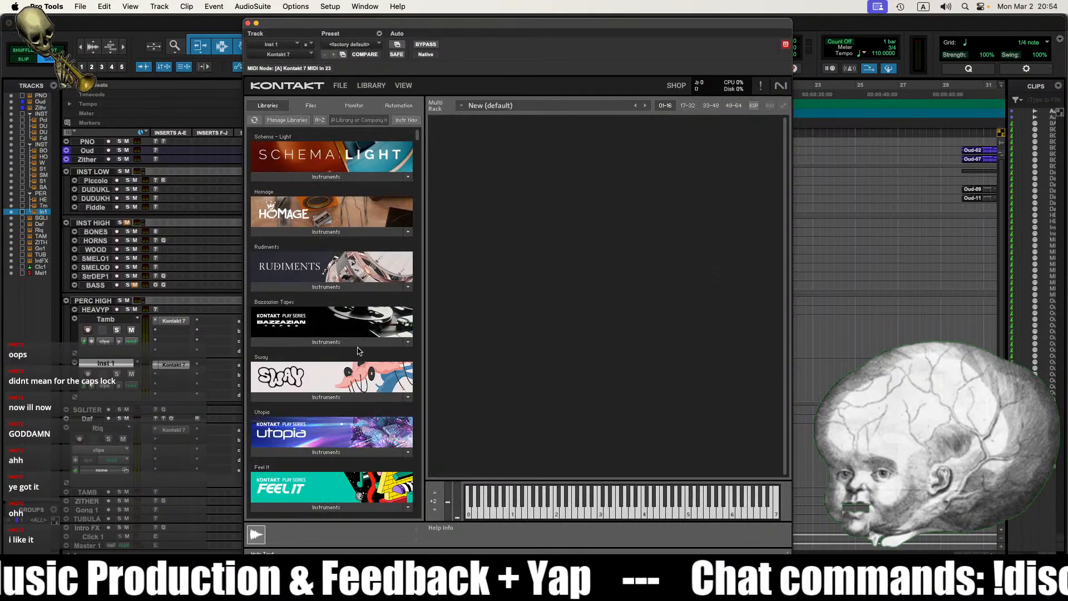
Step: Try out the Rudiments instrument in Kontakt and remove it from the rack
{"action": "scroll", "coordinate": [367, 333], "scroll_direction": "up", "scroll_amount": 10}
{"action": "left_click", "coordinate": [335, 288]}
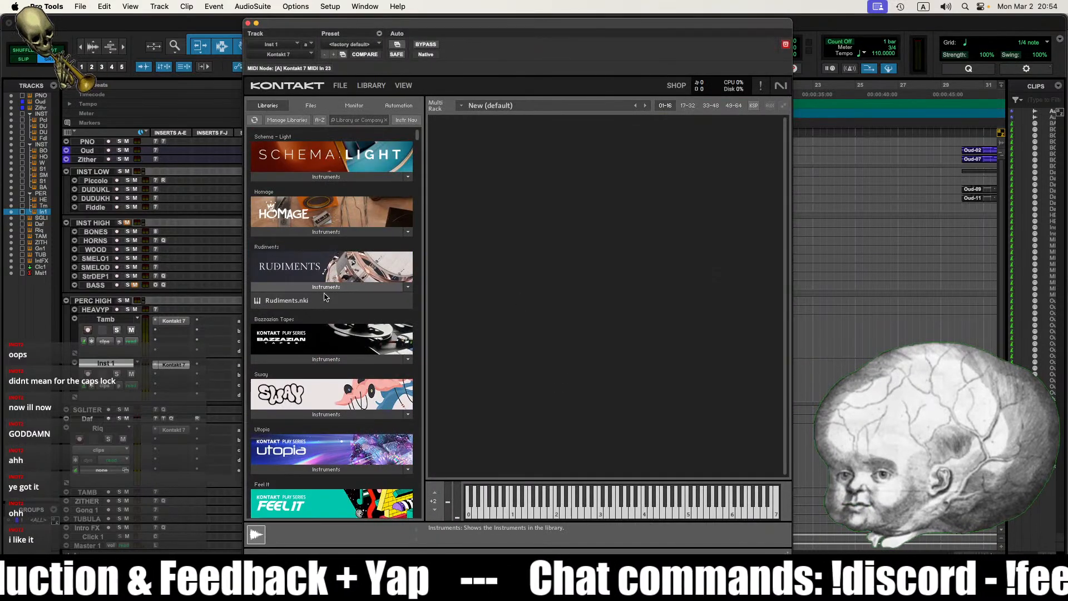
{"action": "left_click_drag", "start_coordinate": [323, 301], "coordinate": [606, 239]}
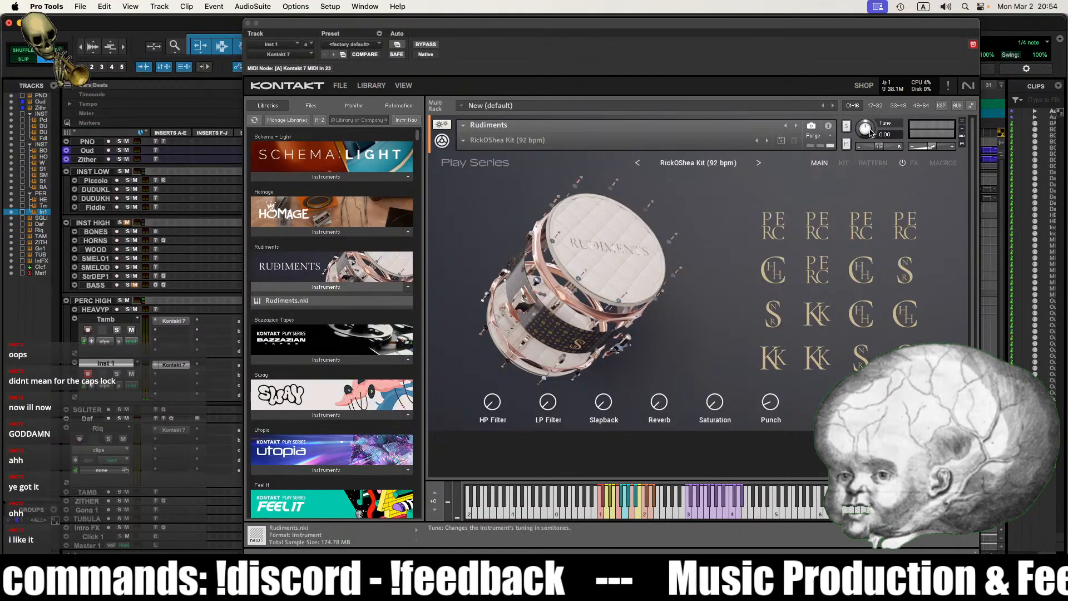
{"action": "left_click", "coordinate": [963, 121]}
Step: Search the Kontakt libraries for "per" and load Session Percussionist.nki into the rack
{"action": "scroll", "coordinate": [390, 335], "scroll_direction": "down", "scroll_amount": 20}
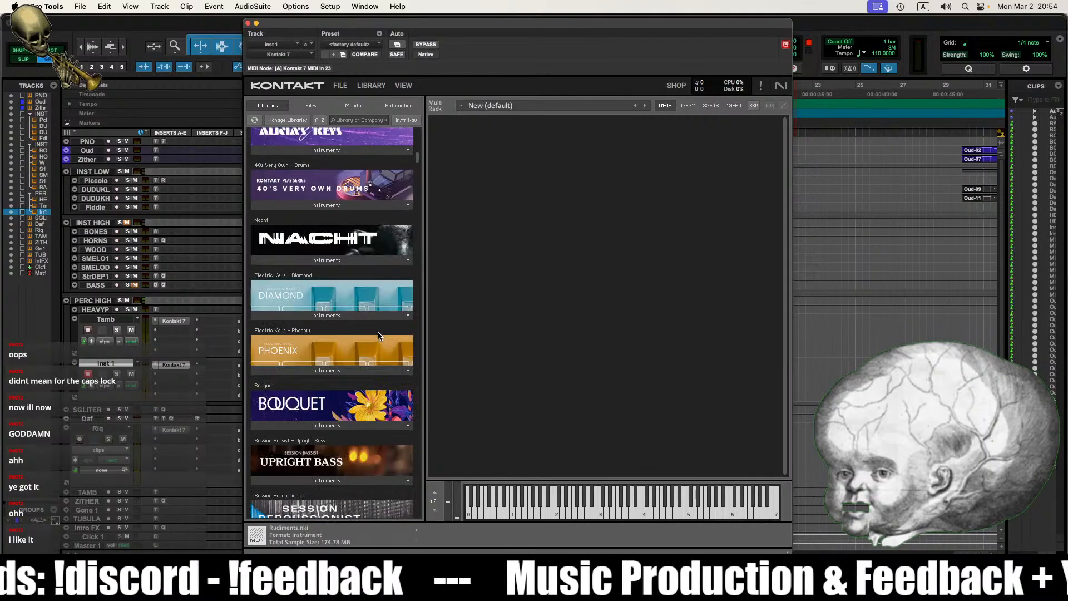
{"action": "scroll", "coordinate": [380, 305], "scroll_direction": "down", "scroll_amount": 20}
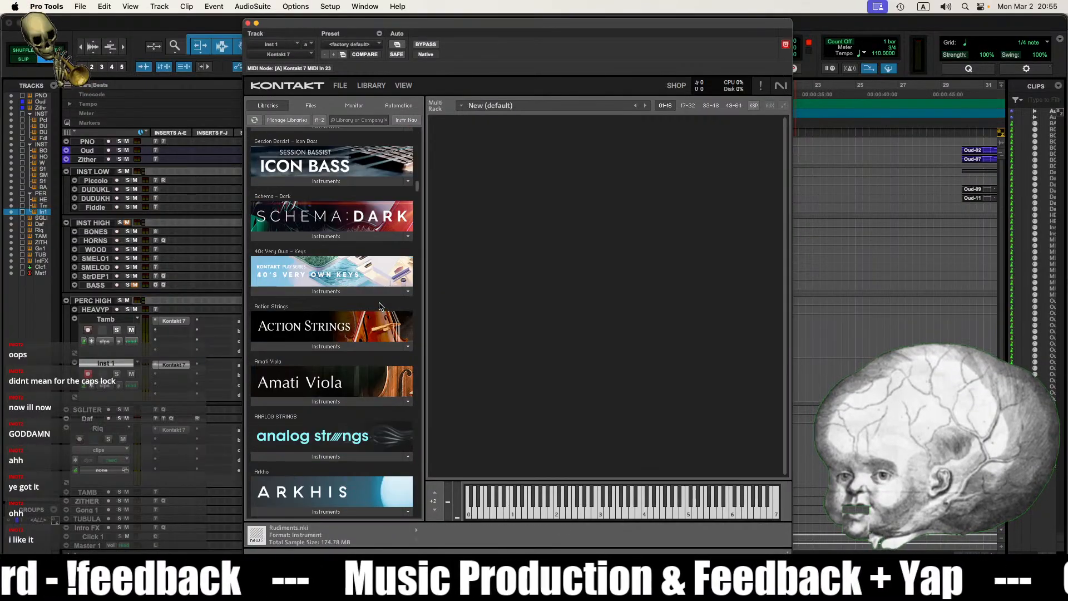
{"action": "scroll", "coordinate": [381, 300], "scroll_direction": "down", "scroll_amount": 5}
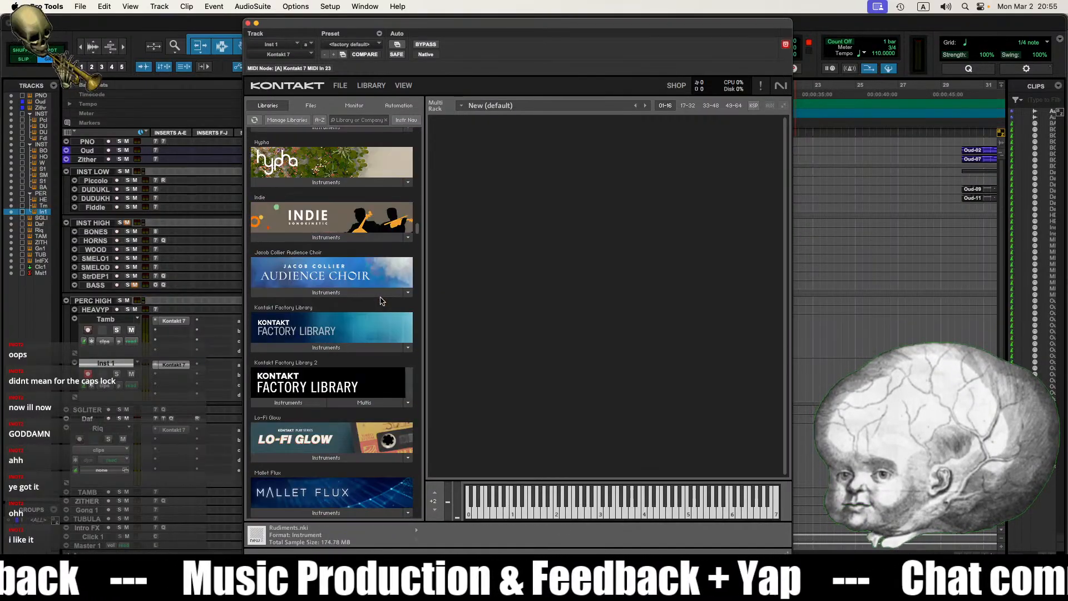
{"action": "type", "text": "ses"}
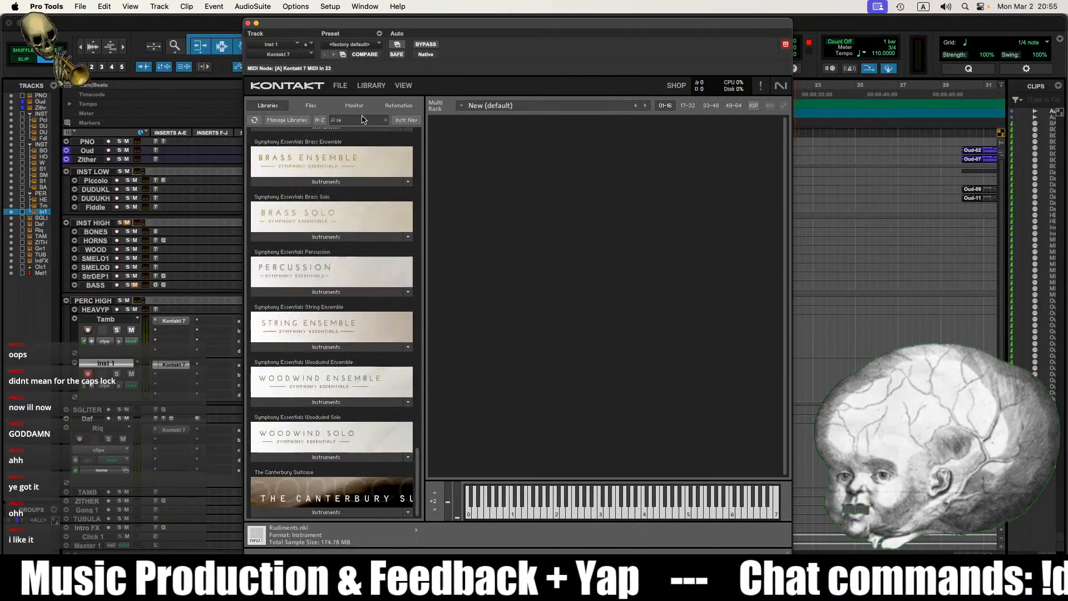
{"action": "key", "text": "BackSpace"}
{"action": "key", "text": "BackSpace"}
{"action": "key", "text": "BackSpace"}
{"action": "type", "text": "u"}
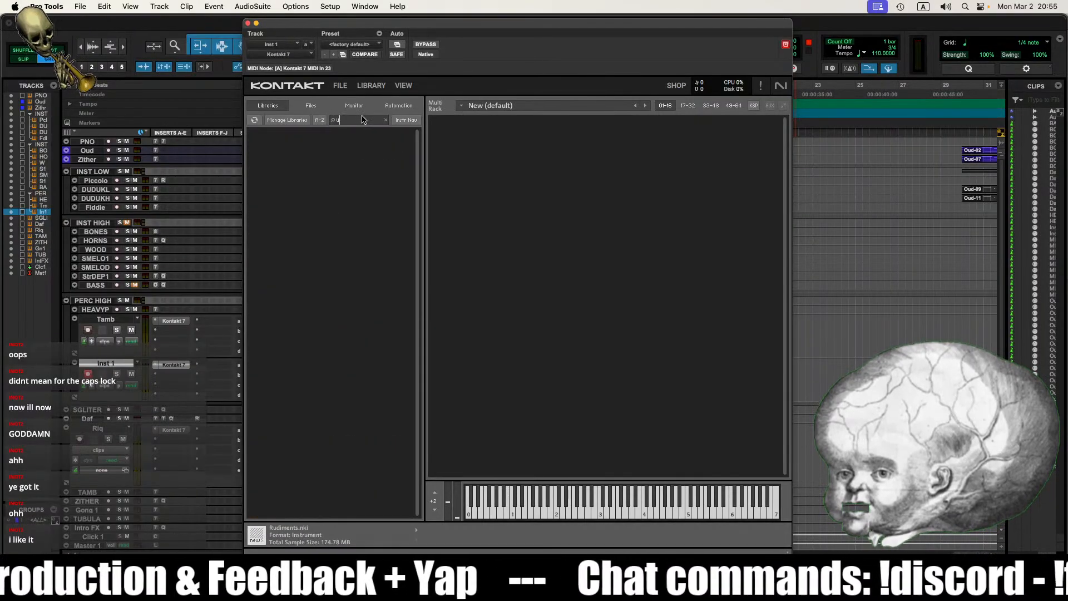
{"action": "type", "text": "e"}
{"action": "key", "text": "BackSpace"}
{"action": "key", "text": "BackSpace"}
{"action": "type", "text": "per"}
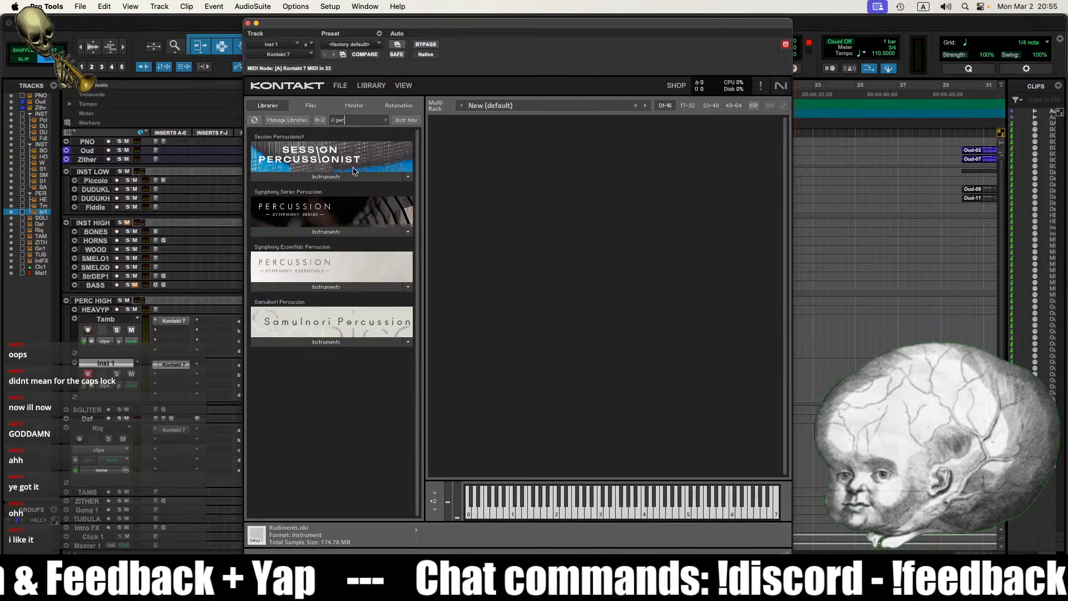
{"action": "left_click", "coordinate": [350, 178]}
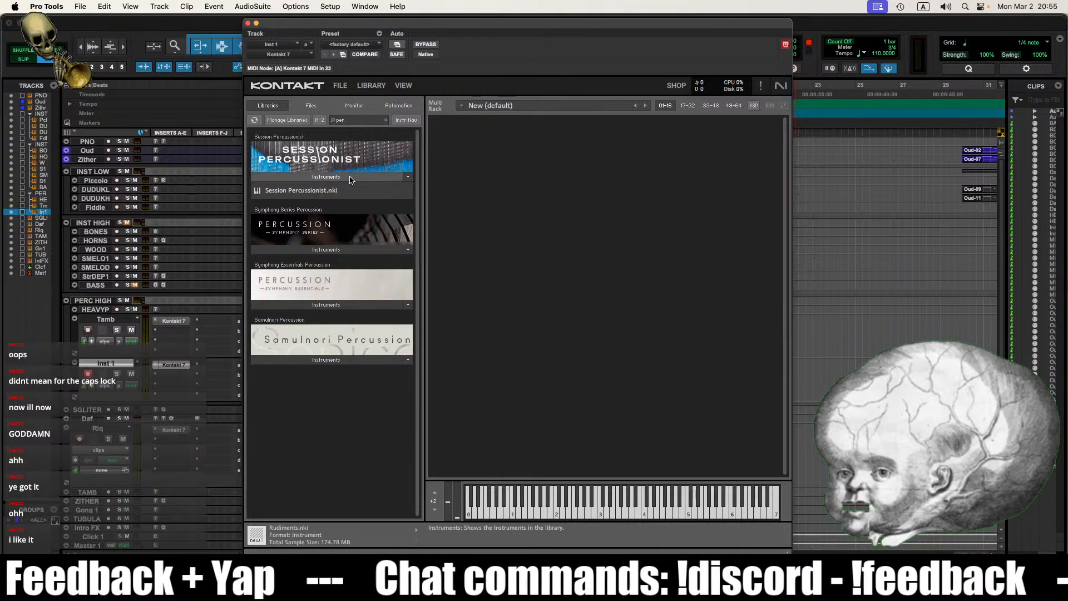
{"action": "double_click", "coordinate": [312, 191]}
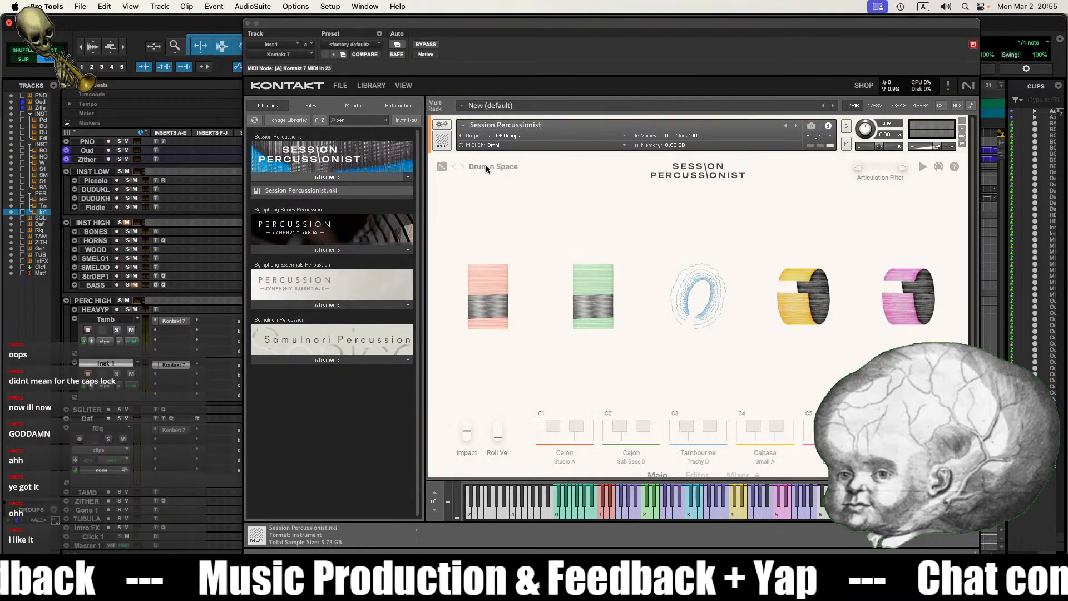
Step: Browse Session Percussionist's ensemble presets and audition the Drum n Space preset
{"action": "left_click", "coordinate": [486, 168]}
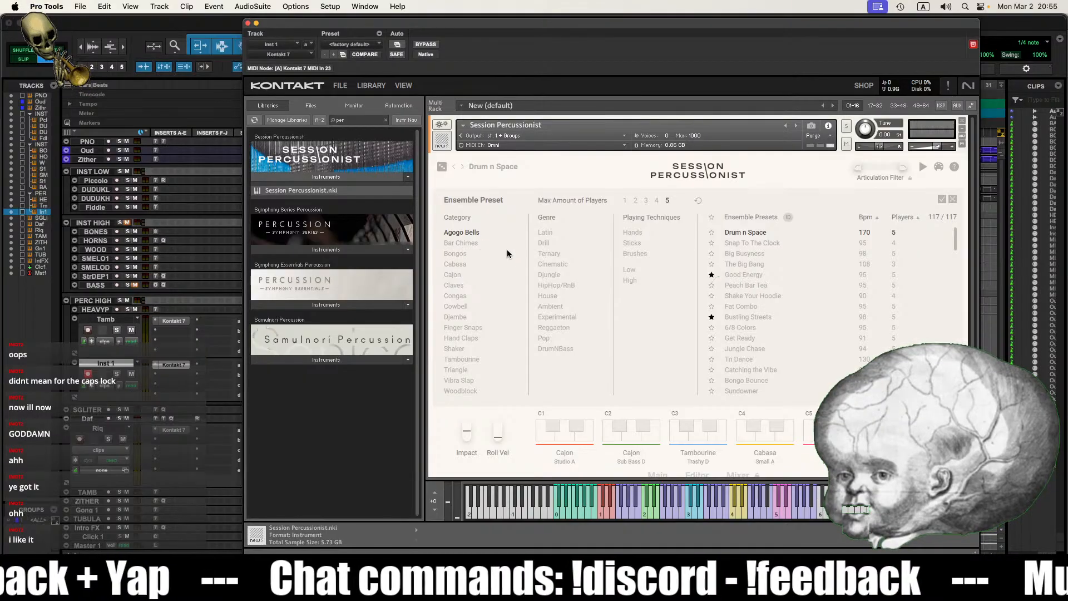
{"action": "left_click_drag", "start_coordinate": [955, 245], "coordinate": [958, 315]}
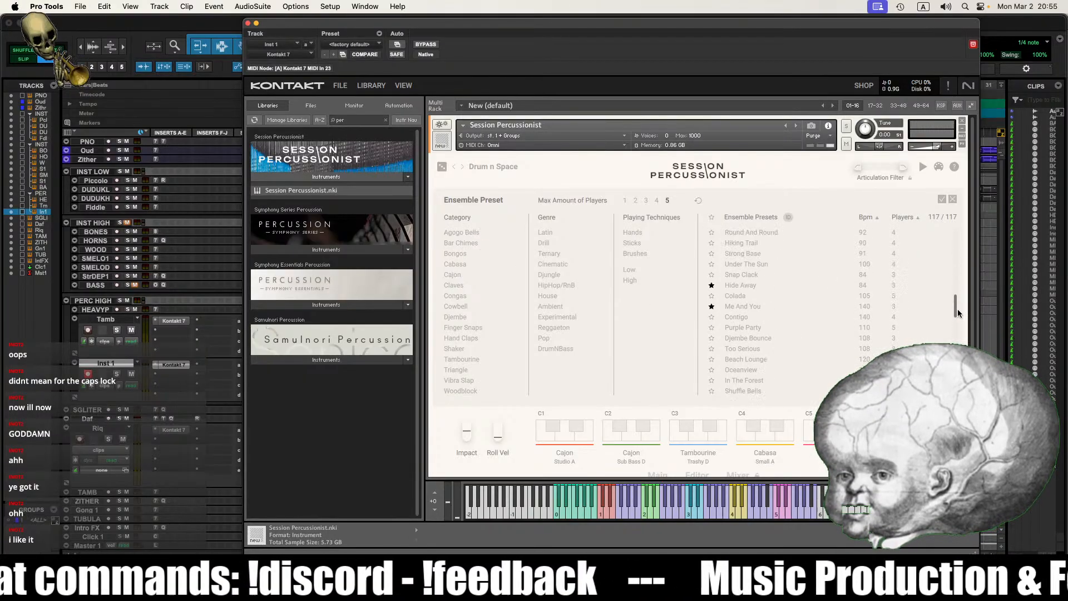
{"action": "left_click", "coordinate": [712, 285]}
{"action": "left_click", "coordinate": [711, 305]}
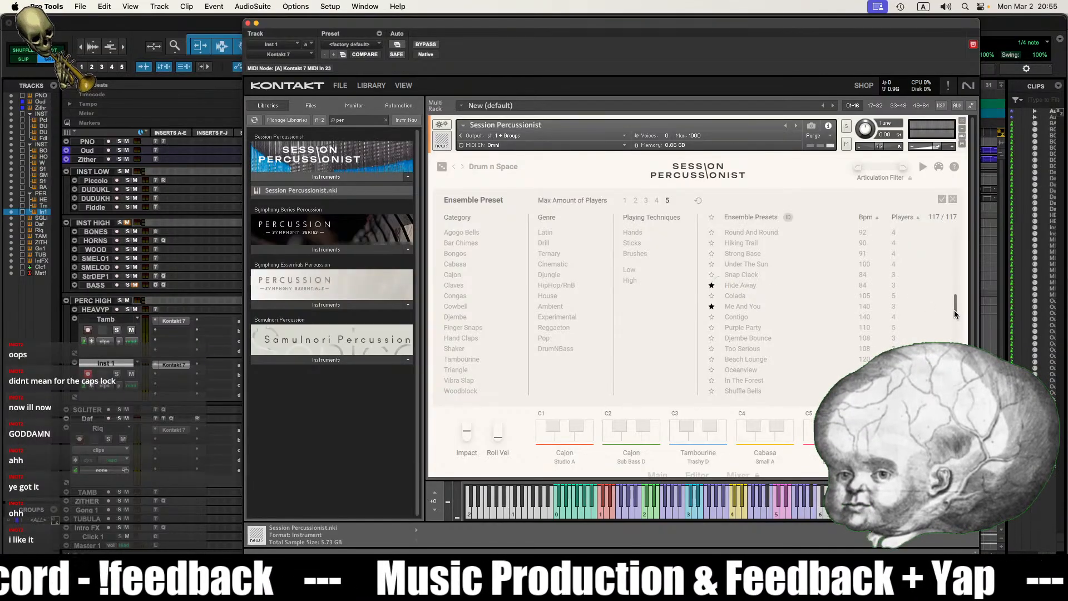
{"action": "left_click_drag", "start_coordinate": [955, 314], "coordinate": [674, 217]}
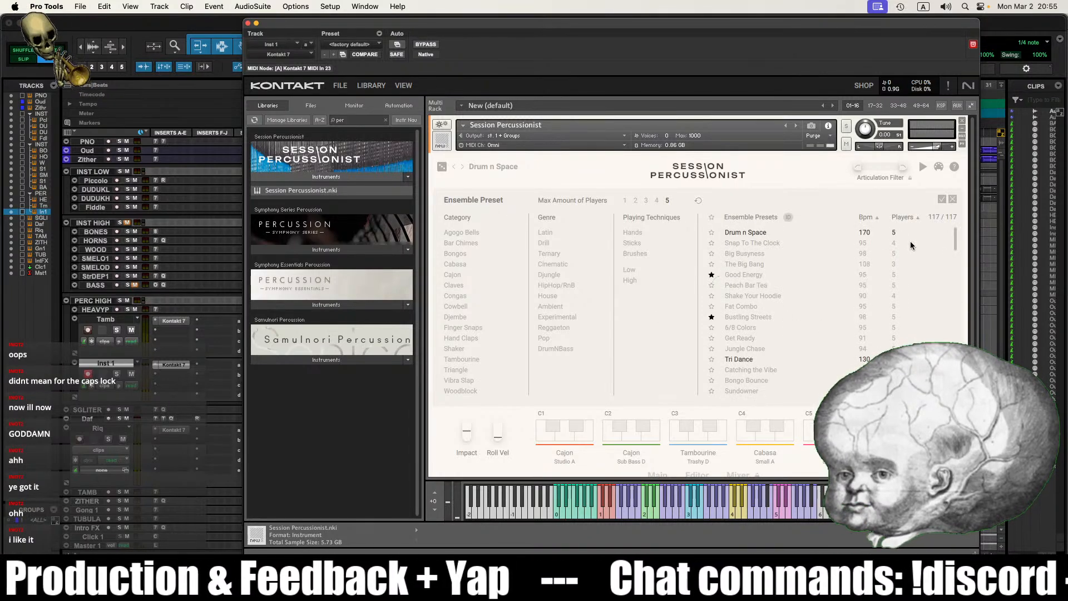
{"action": "left_click", "coordinate": [753, 234]}
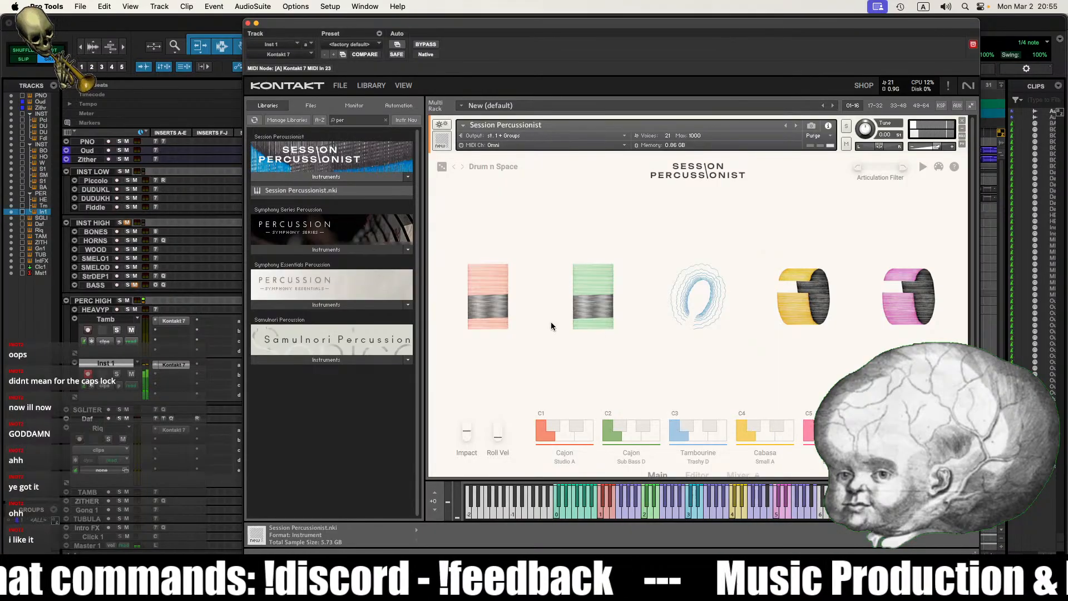
Step: Load the Big Busyness ensemble preset and play the arrangement from bar 6 to try it in context
{"action": "left_click", "coordinate": [463, 167]}
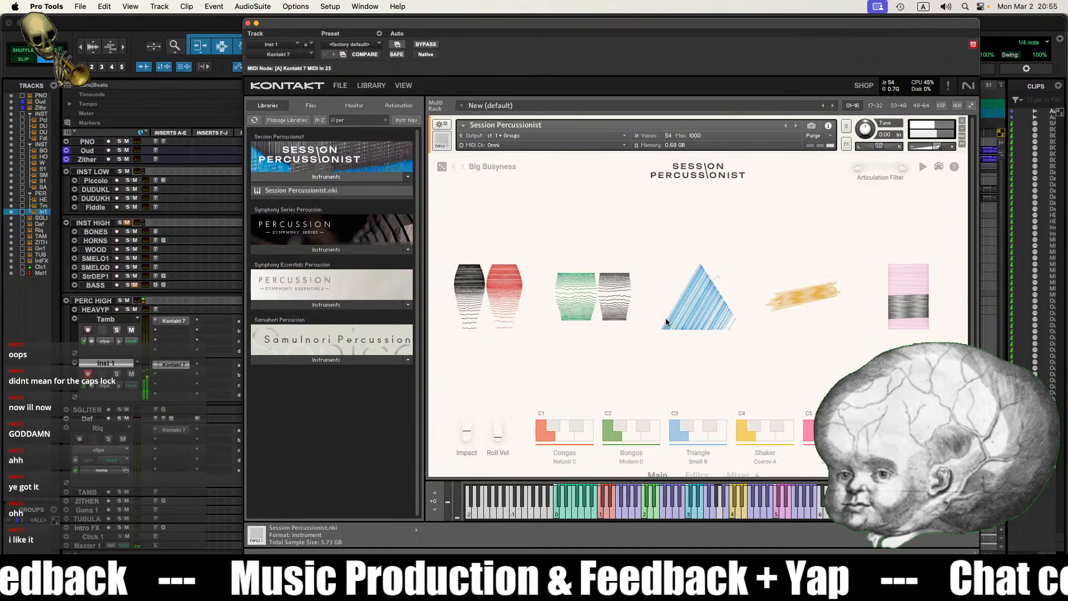
{"action": "scroll", "coordinate": [677, 332], "scroll_direction": "down", "scroll_amount": 1}
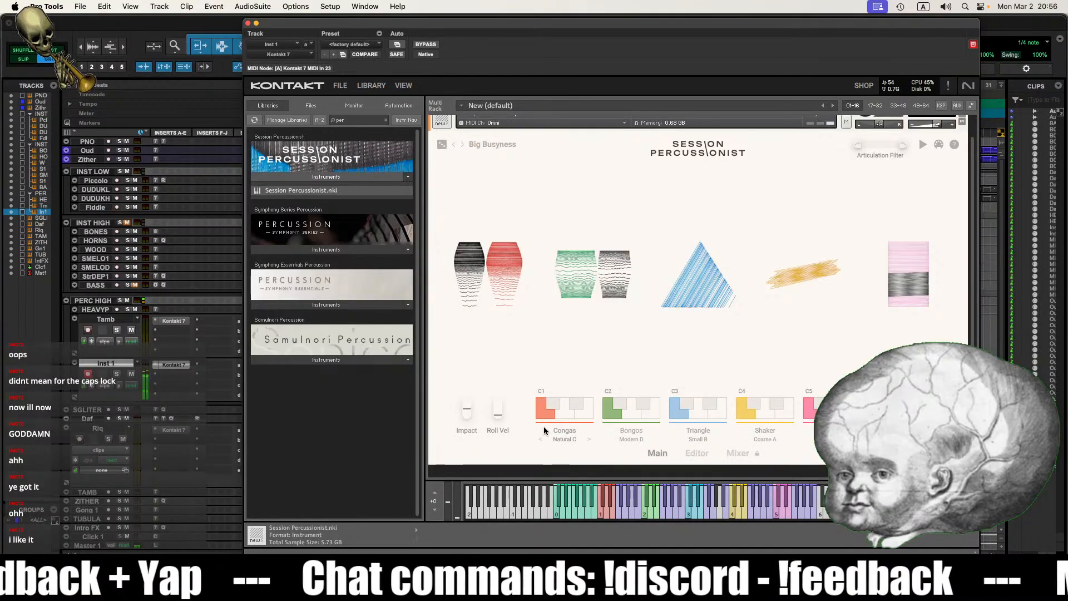
{"action": "left_click_drag", "start_coordinate": [504, 26], "coordinate": [518, 1]}
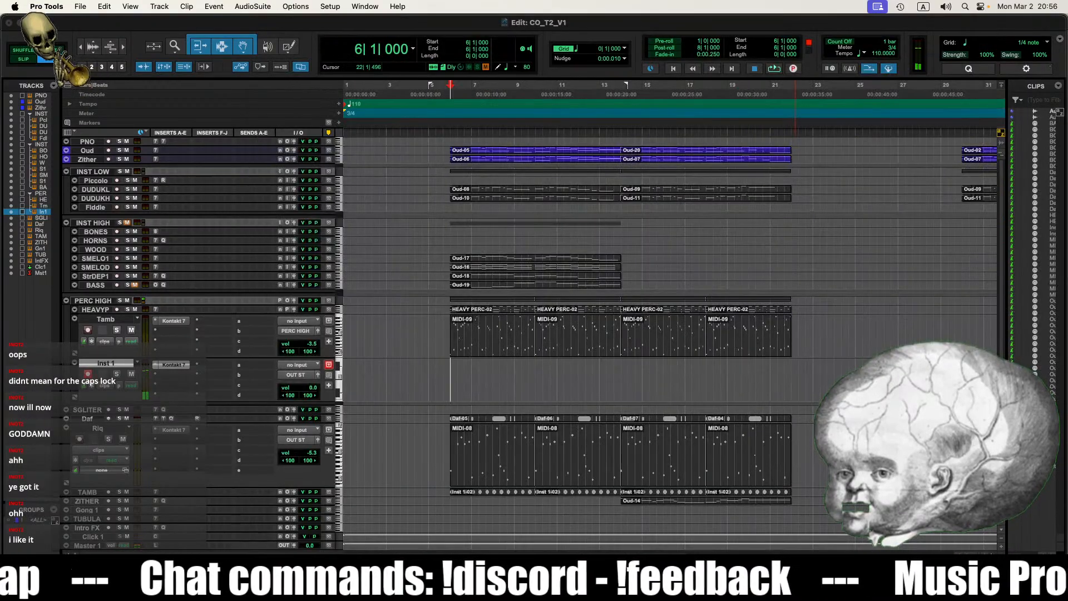
{"action": "left_click", "coordinate": [454, 379]}
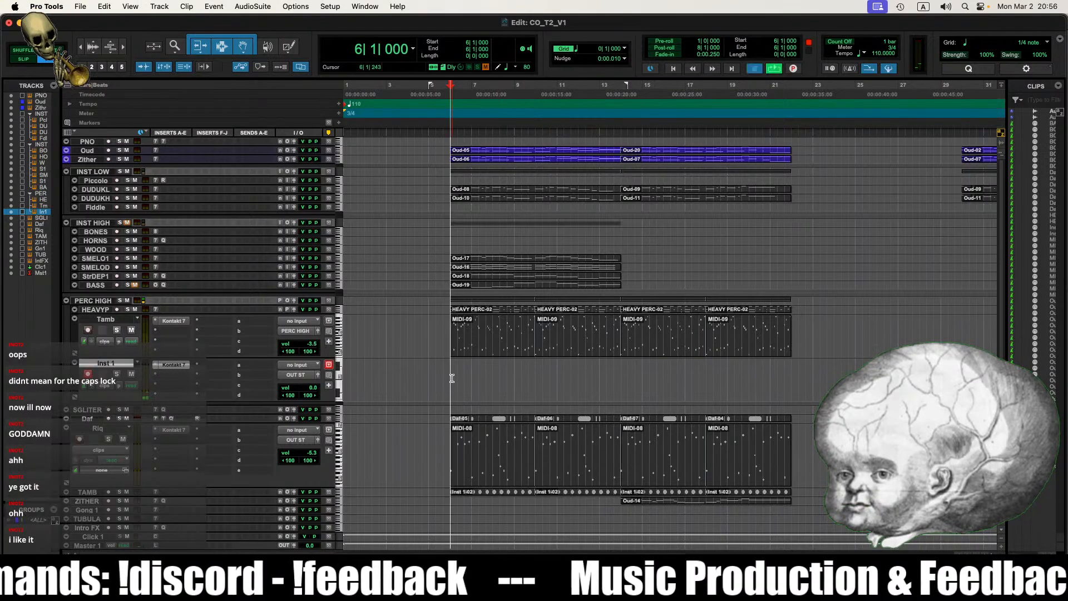
{"action": "key", "text": "space"}
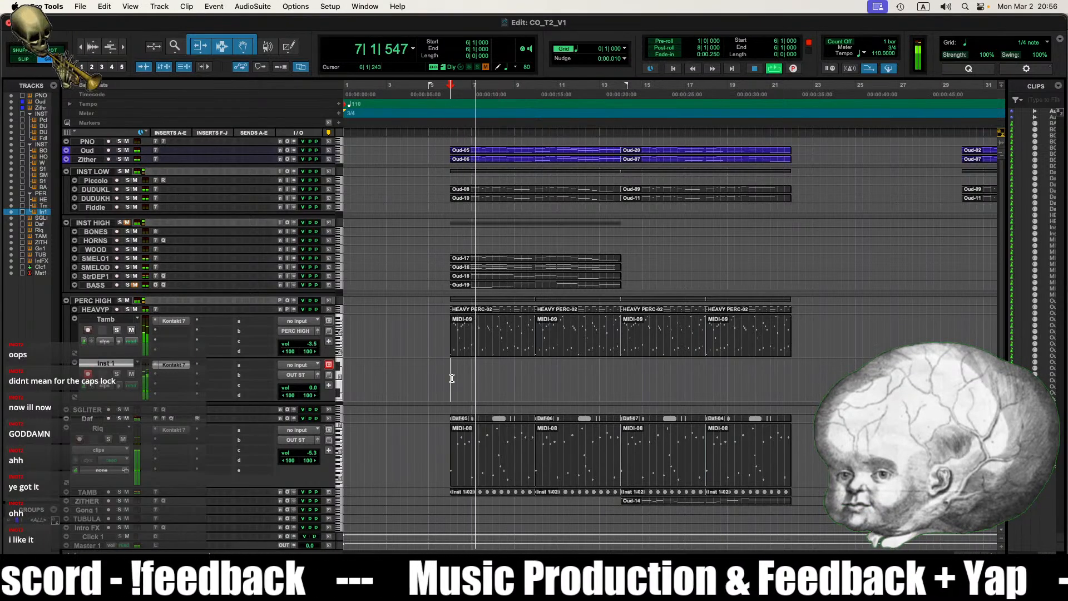
{"action": "key", "text": "space"}
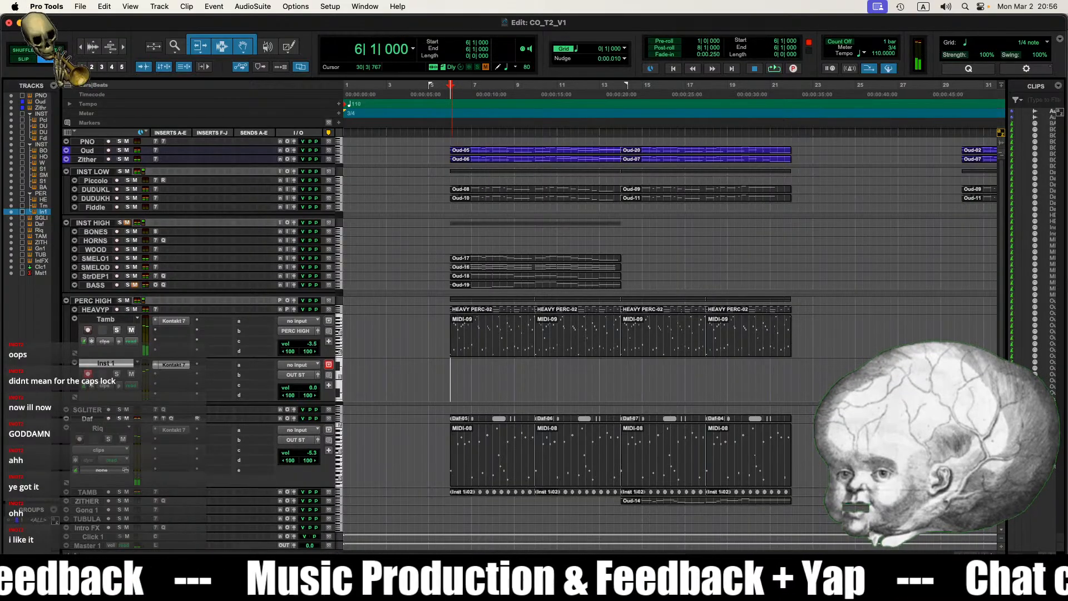
Step: Bring the Kontakt window back over the session and load The Big Bang ensemble preset
{"action": "left_click_drag", "start_coordinate": [367, 573], "coordinate": [351, 47]}
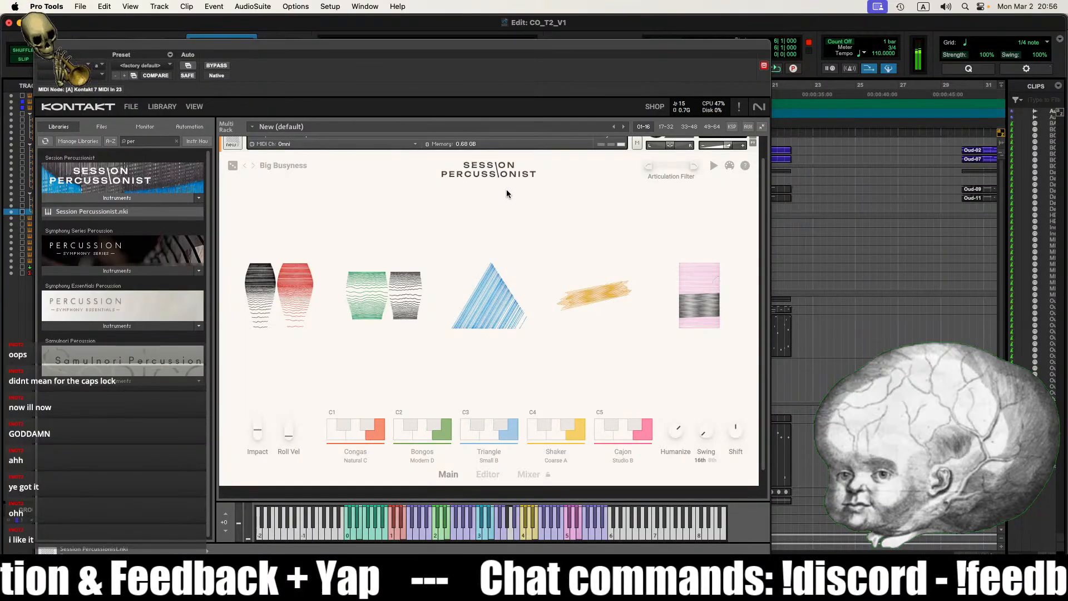
{"action": "left_click", "coordinate": [254, 165]}
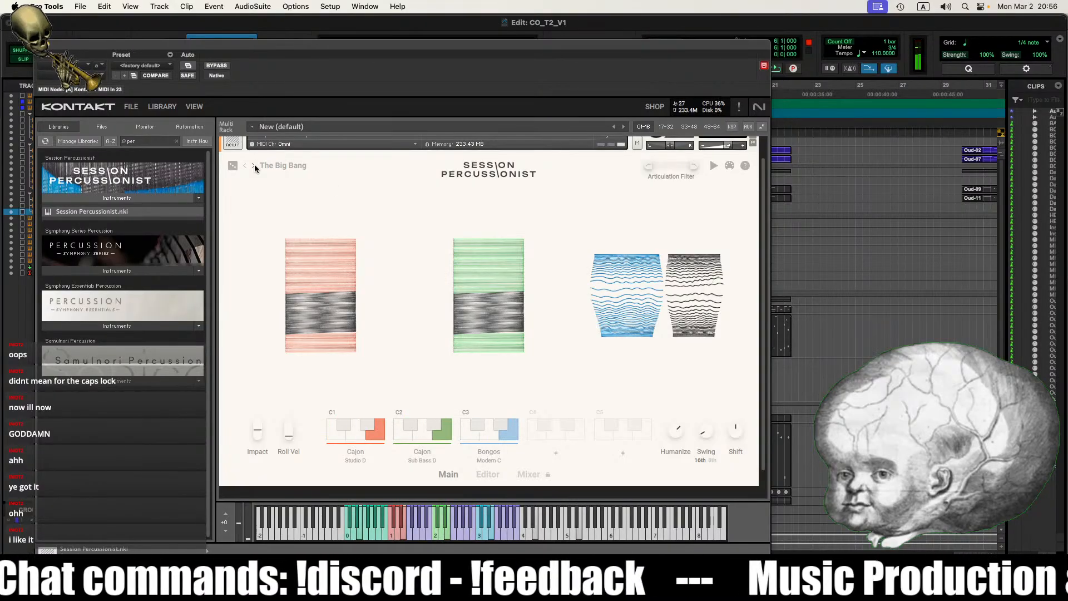
{"action": "scroll", "coordinate": [506, 295], "scroll_direction": "up", "scroll_amount": 1}
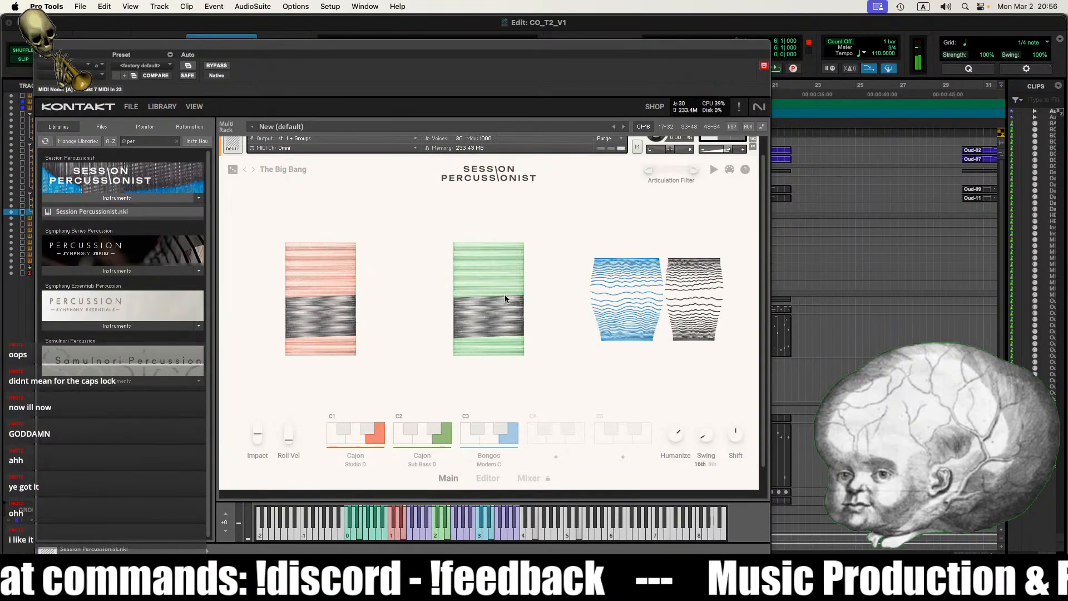
Step: Audition the Good Energy, Peach Bar Tea, Shake Your Hoodie and Fat Combo ensemble presets and reposition the Kontakt window
{"action": "left_click", "coordinate": [253, 170]}
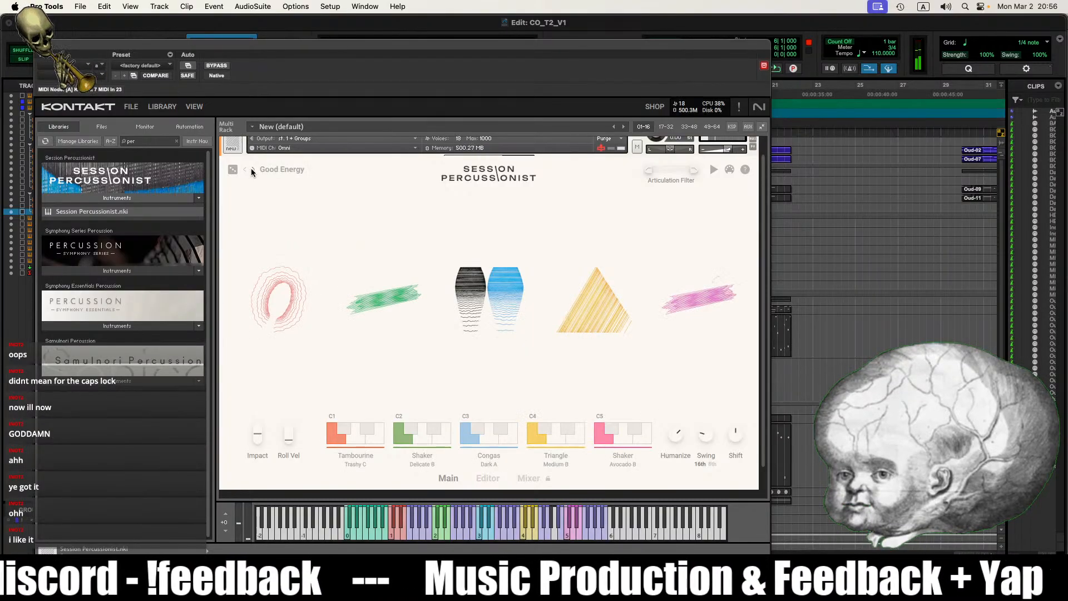
{"action": "left_click", "coordinate": [253, 170]}
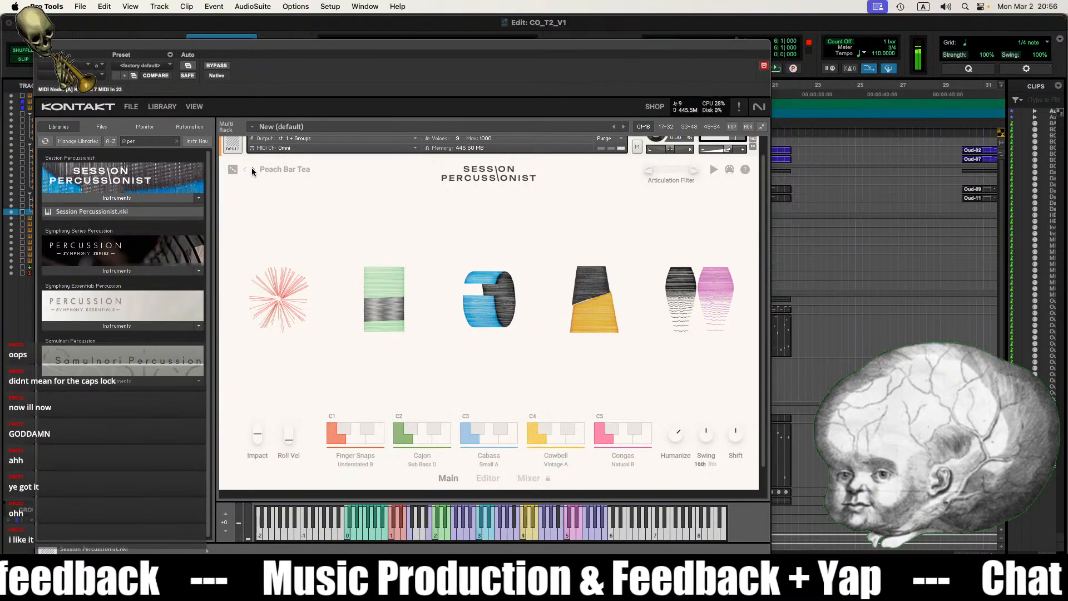
{"action": "left_click", "coordinate": [252, 170]}
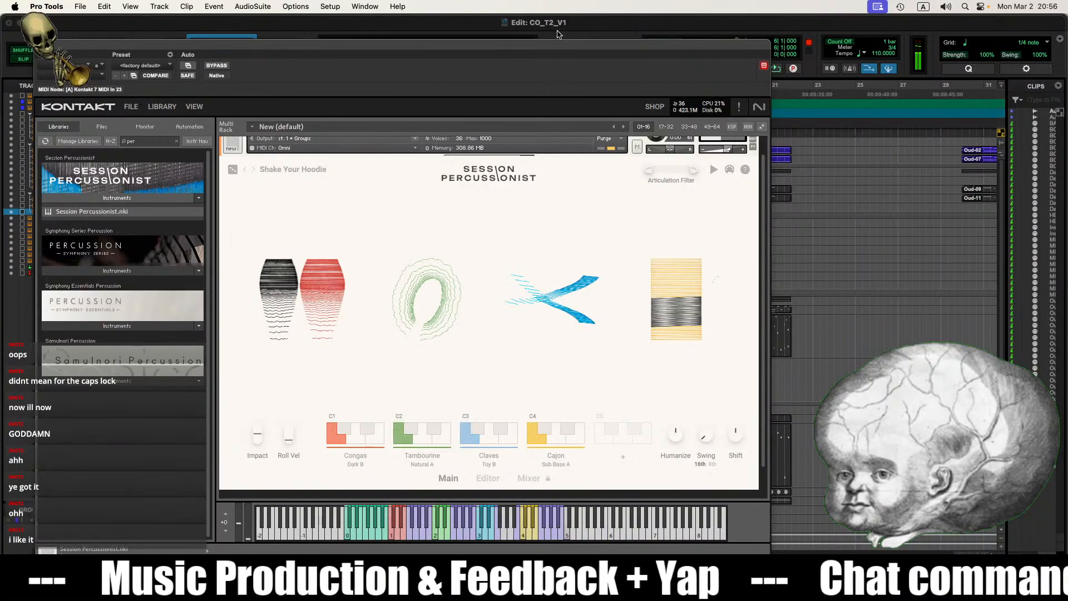
{"action": "left_click", "coordinate": [253, 169]}
{"action": "left_click_drag", "start_coordinate": [390, 46], "coordinate": [512, 25]}
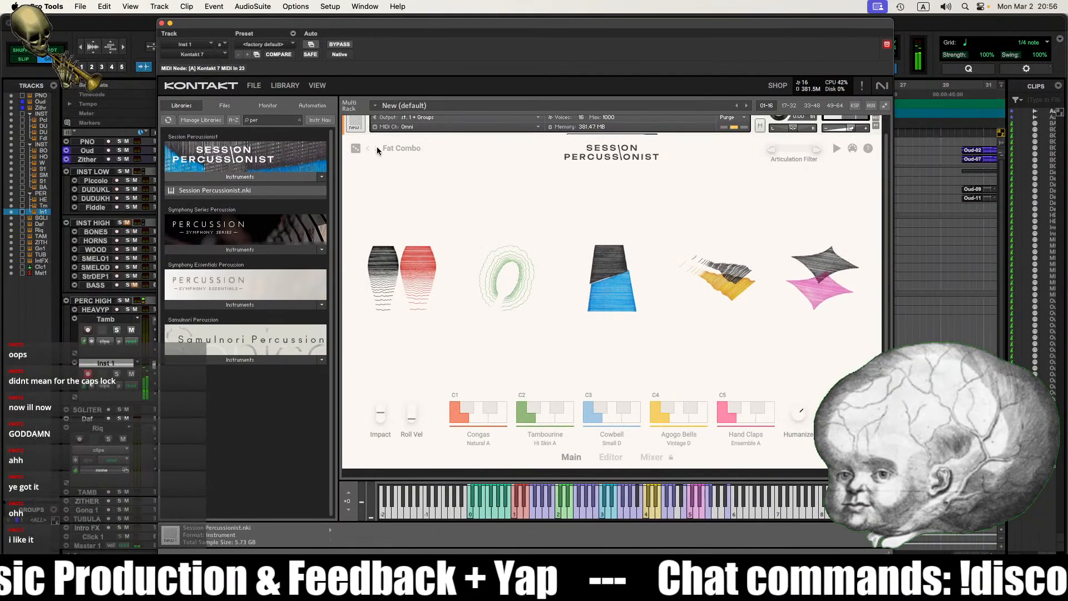
Step: Try the Drum n Space ensemble preset from the preset browser and leave the browser without keeping it
{"action": "scroll", "coordinate": [765, 211], "scroll_direction": "up", "scroll_amount": 2}
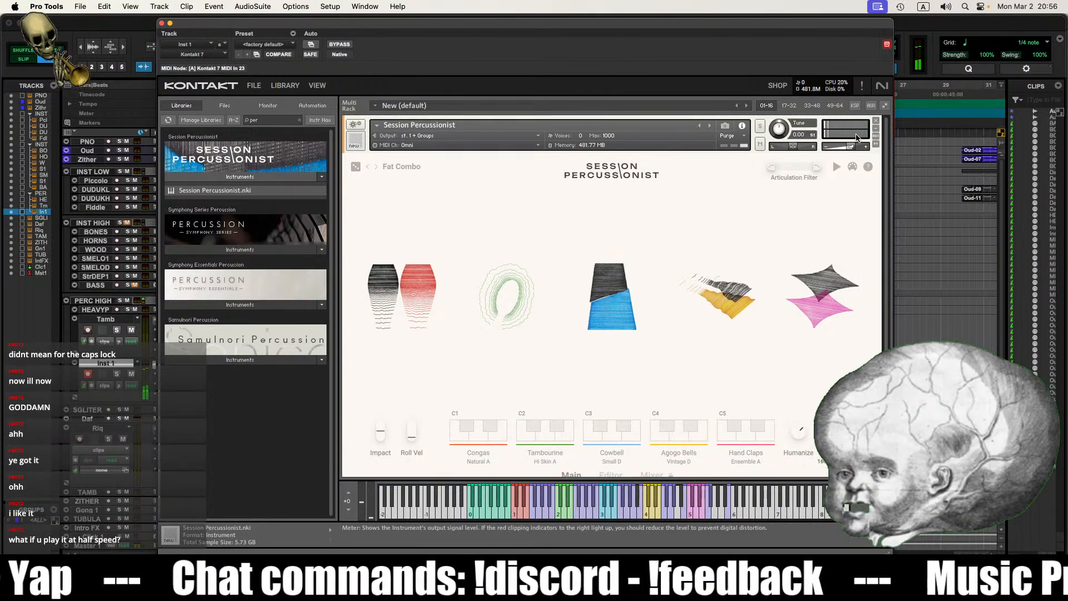
{"action": "left_click", "coordinate": [390, 167]}
{"action": "left_click", "coordinate": [660, 232]}
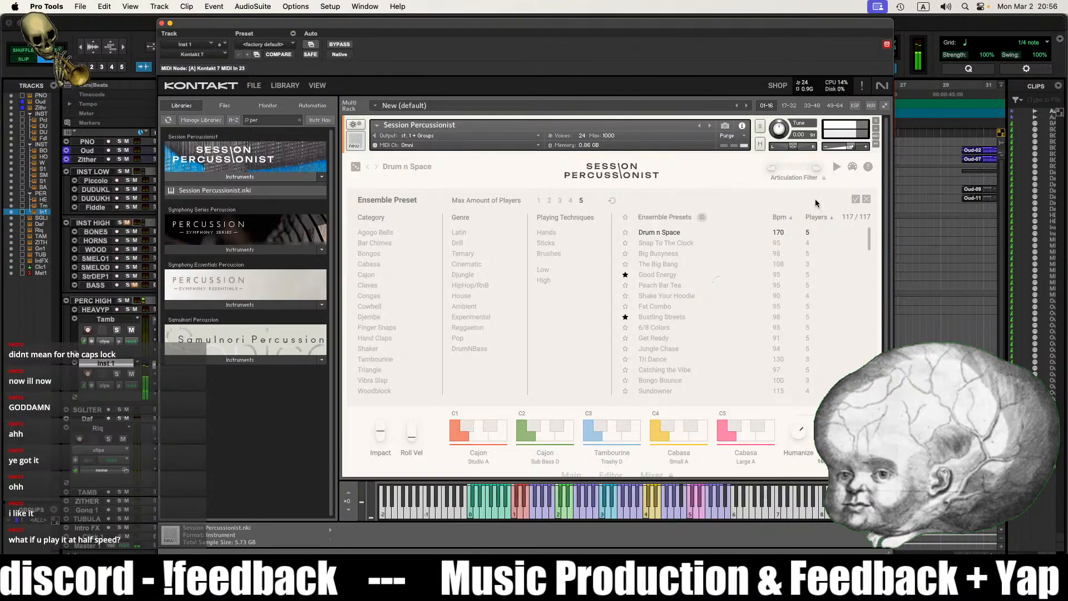
{"action": "left_click", "coordinate": [868, 201]}
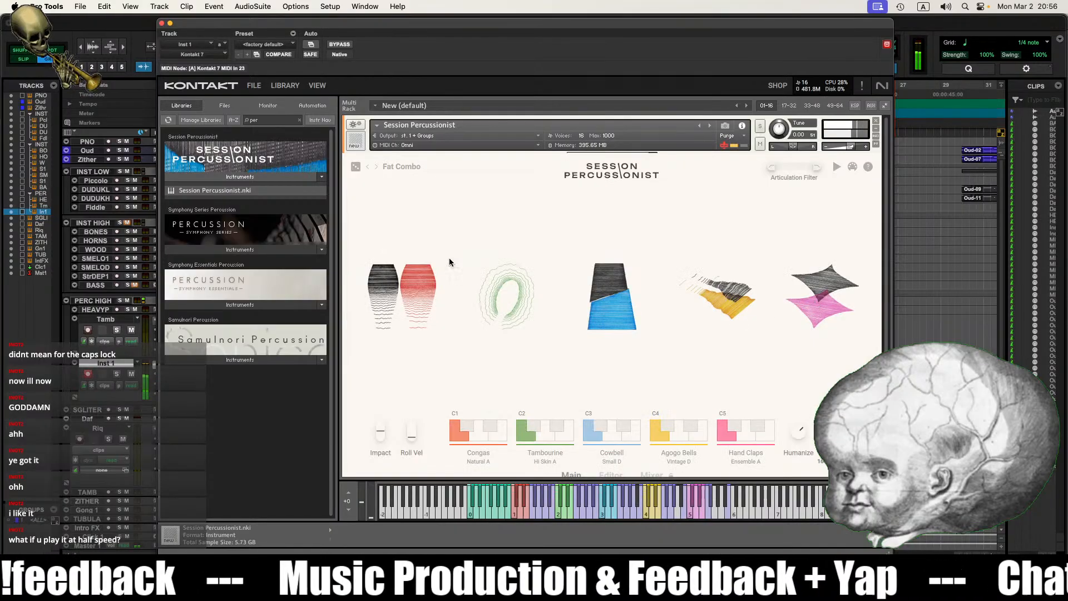
Step: Go back through the Session Percussionist ensemble presets and load Big Busyness
{"action": "left_click", "coordinate": [368, 167]}
{"action": "left_click", "coordinate": [367, 168]}
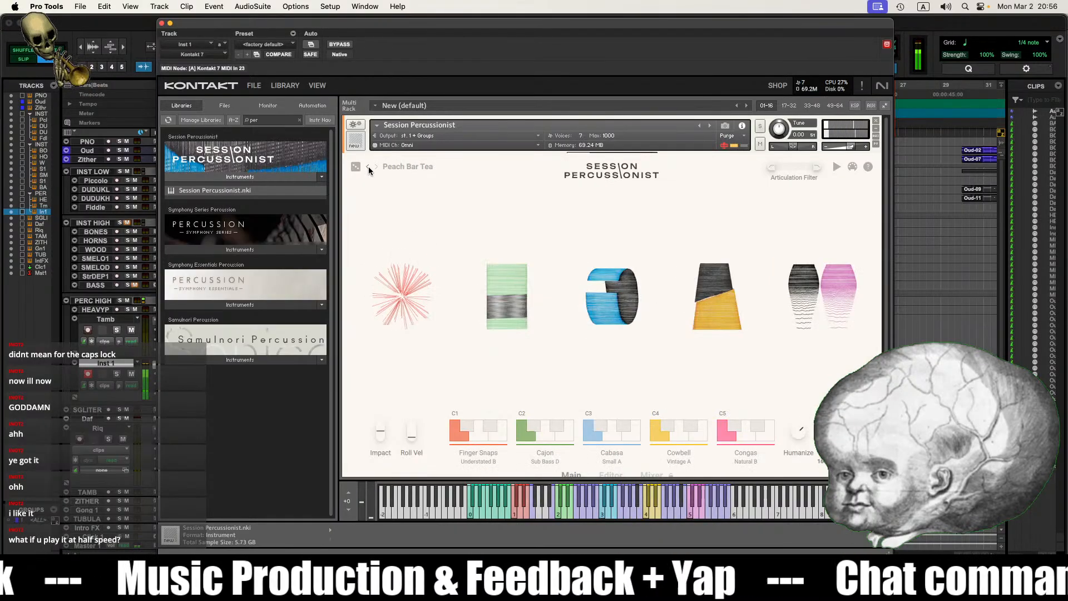
{"action": "left_click", "coordinate": [368, 167]}
{"action": "left_click", "coordinate": [368, 168]}
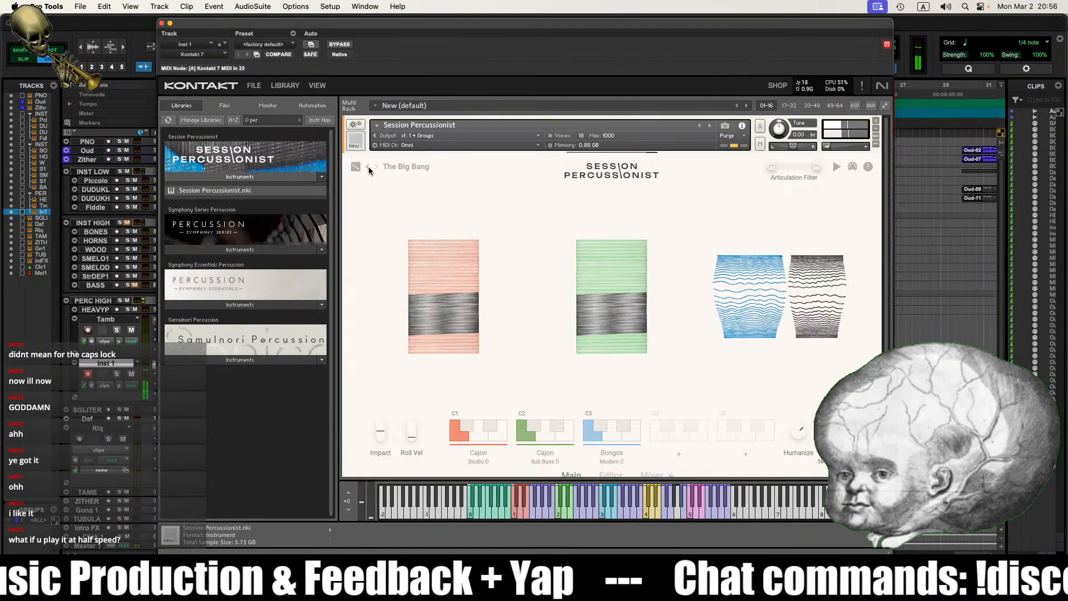
{"action": "left_click", "coordinate": [369, 168]}
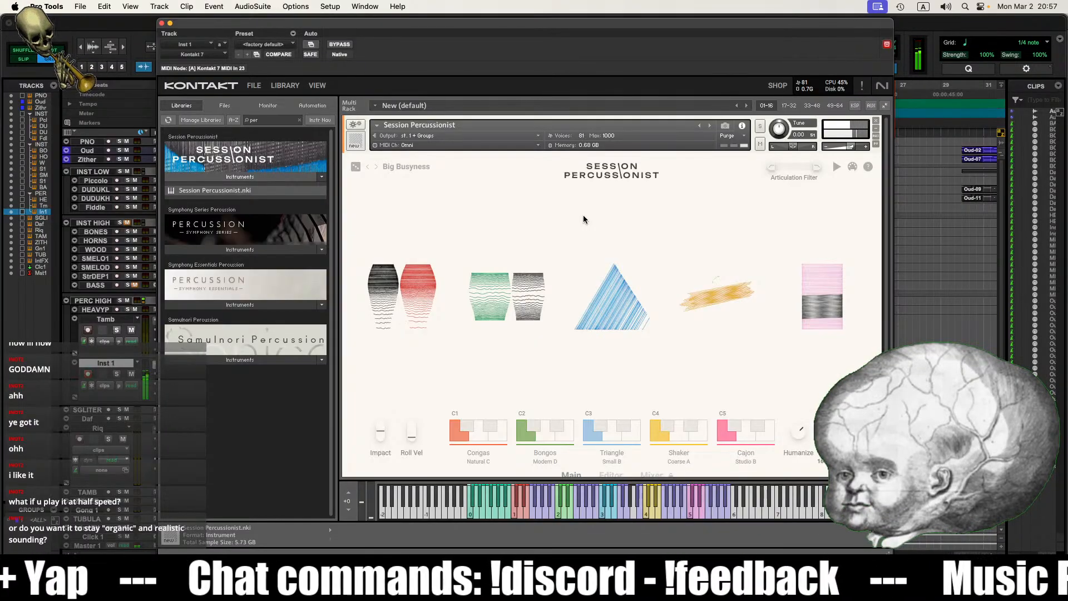
Step: In Session Percussionist's pattern editor, set the playback rate to x2 for the Congas, Cajon, Shaker, Triangle and Bongos
{"action": "scroll", "coordinate": [605, 247], "scroll_direction": "down", "scroll_amount": 3}
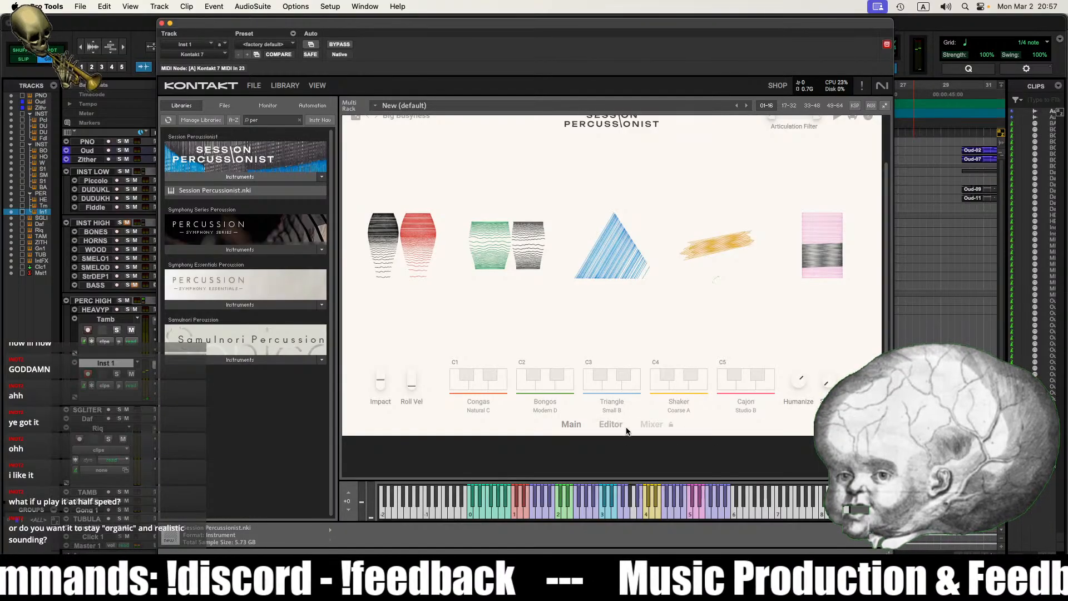
{"action": "scroll", "coordinate": [627, 432], "scroll_direction": "up", "scroll_amount": 3}
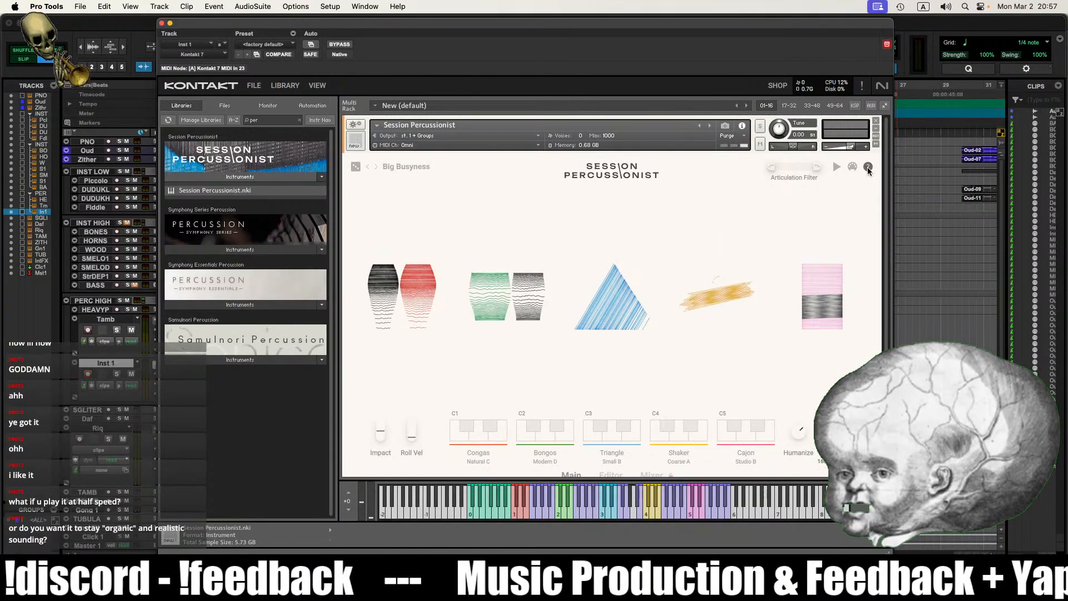
{"action": "scroll", "coordinate": [646, 296], "scroll_direction": "down", "scroll_amount": 3}
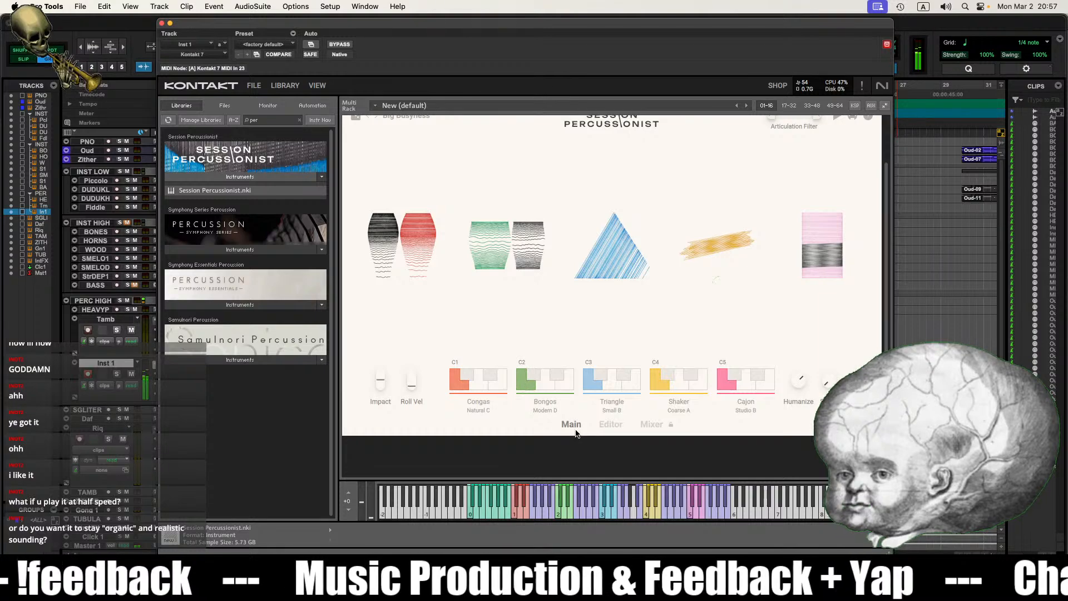
{"action": "left_click", "coordinate": [610, 425]}
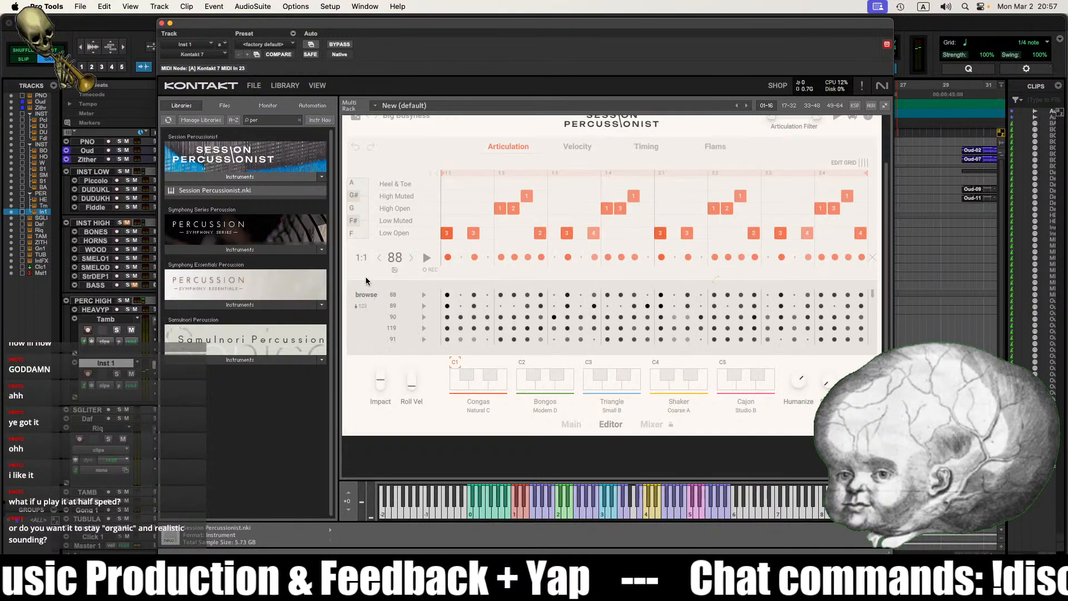
{"action": "left_click", "coordinate": [361, 258]}
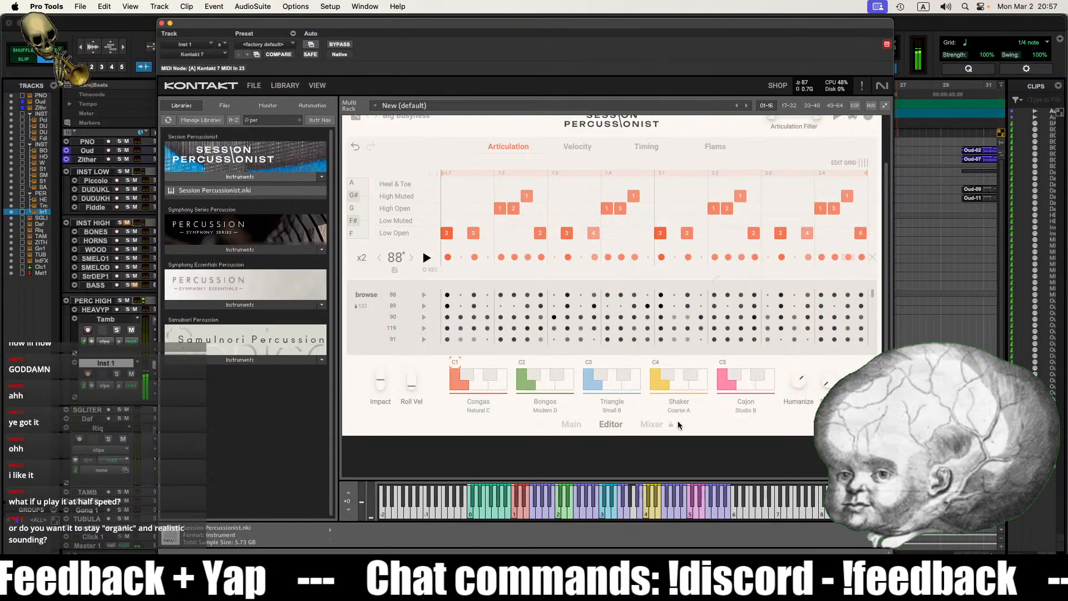
{"action": "left_click", "coordinate": [360, 258]}
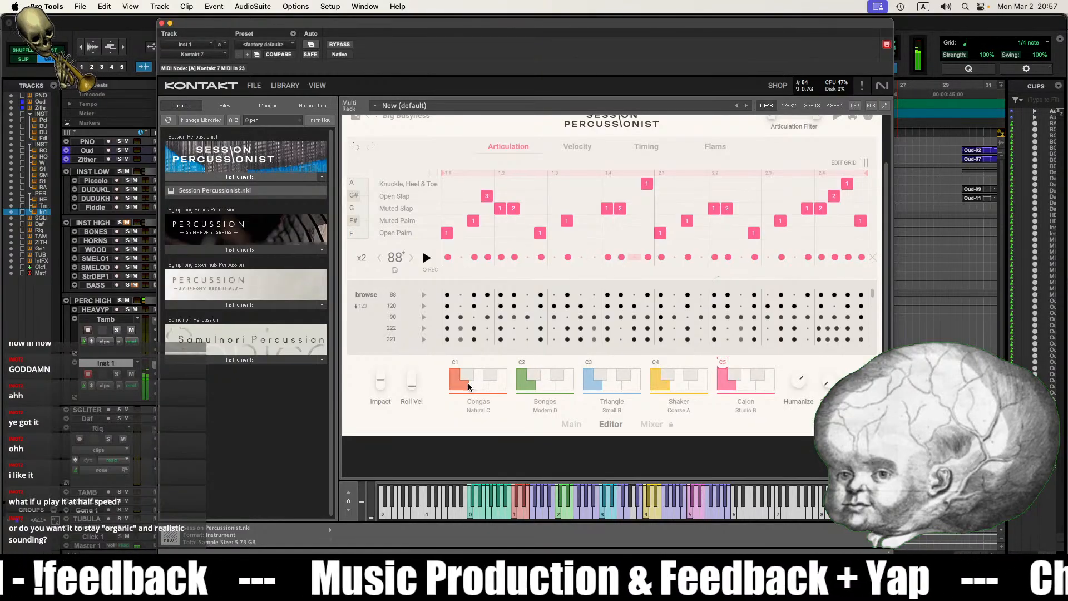
{"action": "left_click", "coordinate": [363, 259]}
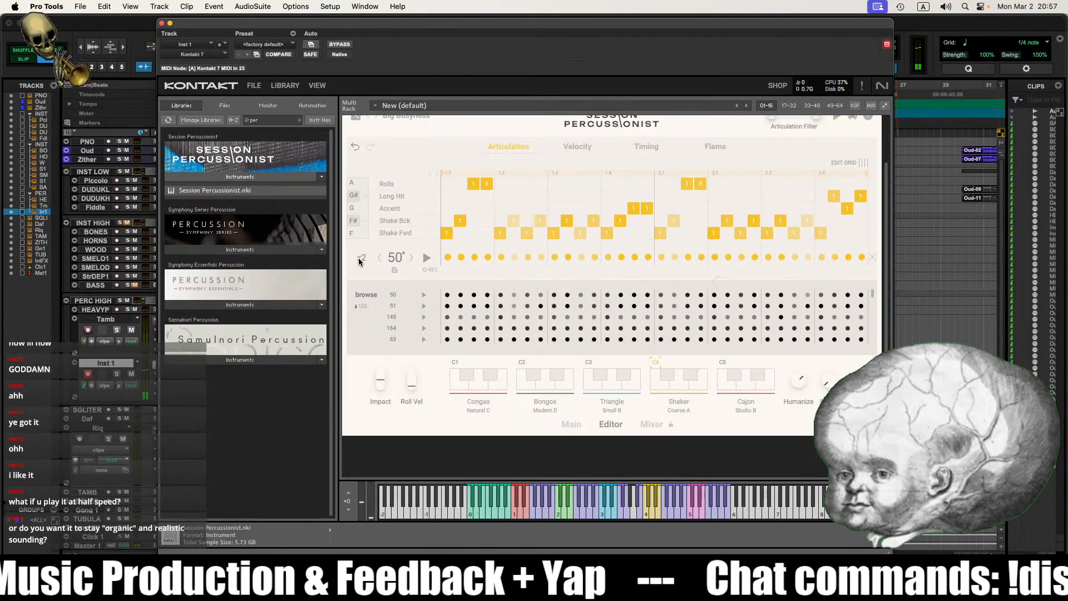
{"action": "left_click", "coordinate": [596, 388]}
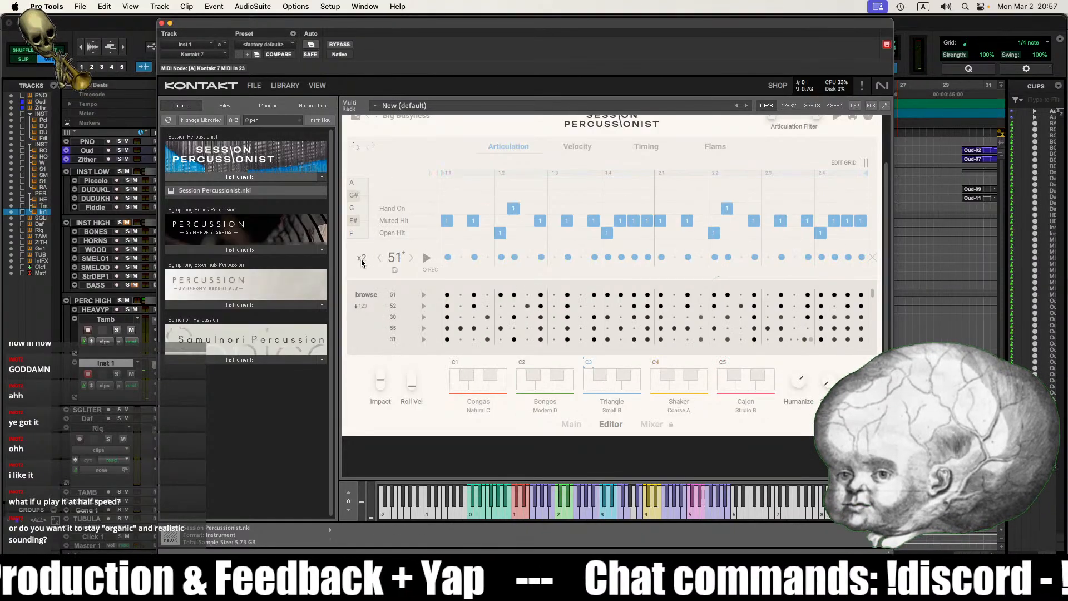
{"action": "left_click", "coordinate": [523, 393]}
{"action": "left_click", "coordinate": [363, 258]}
Step: Record the Big Busyness groove on the Inst 1 track for about four bars starting at bar 6
{"action": "left_click", "coordinate": [453, 387]}
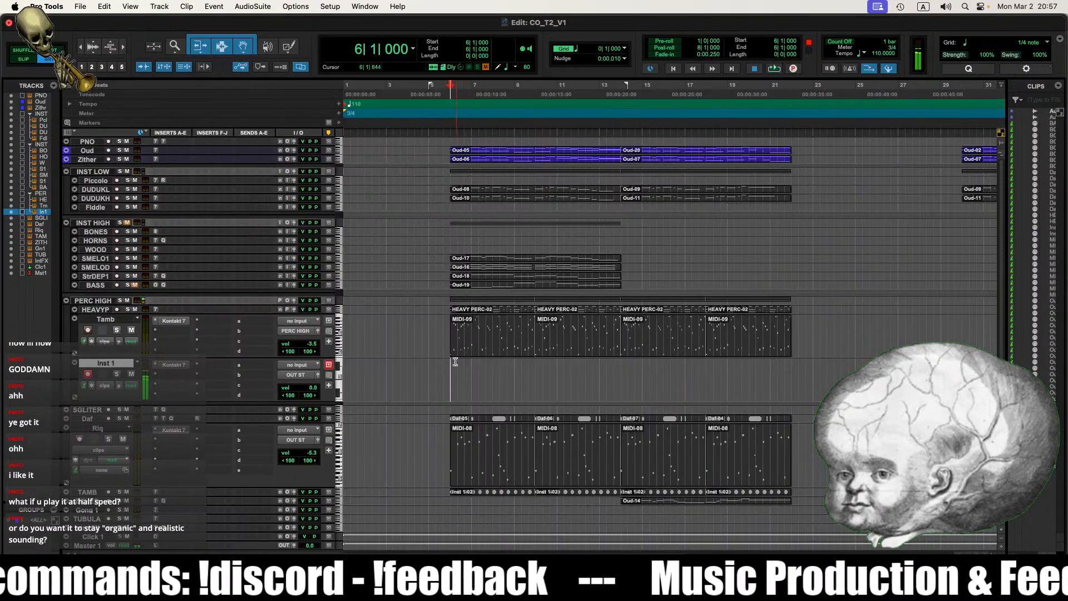
{"action": "left_click", "coordinate": [773, 71]}
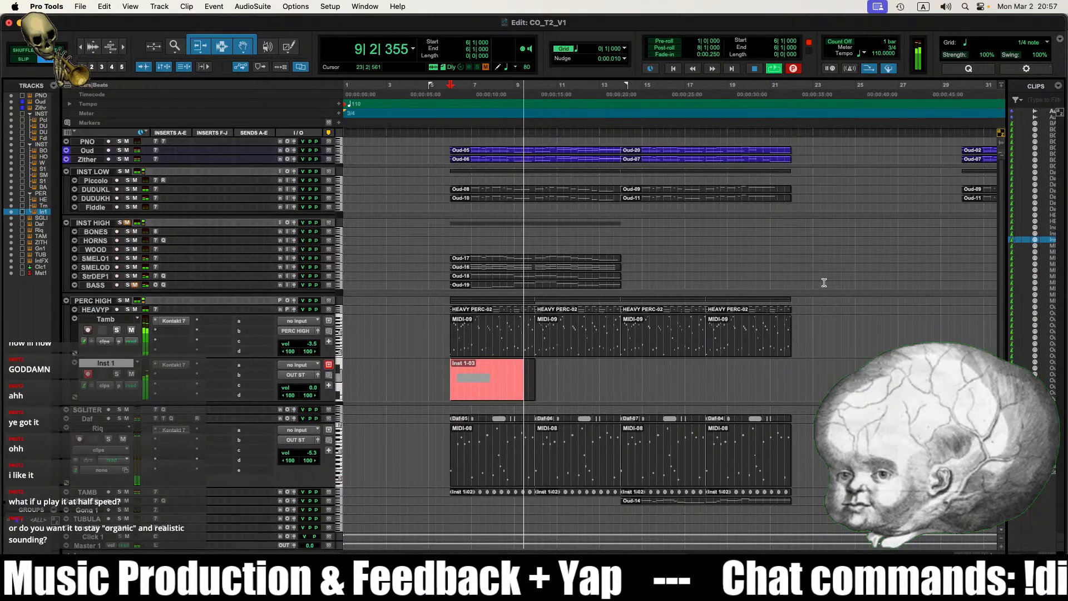
{"action": "key", "text": "space"}
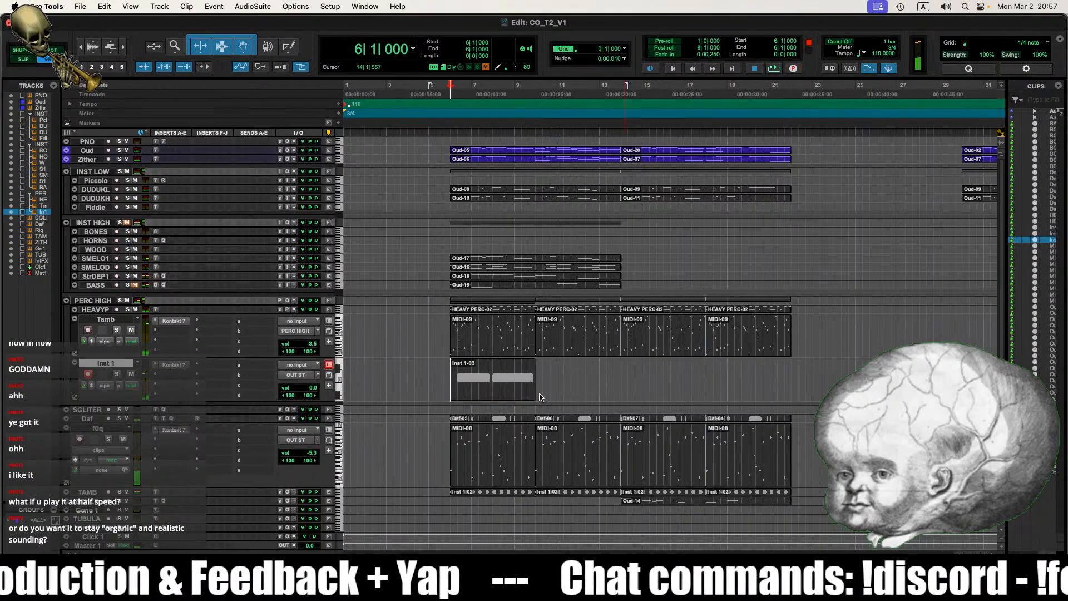
Step: Open the recorded Inst 1 clip in the MIDI editor and extend the first C0 note's start back to bar 6
{"action": "left_click", "coordinate": [497, 385]}
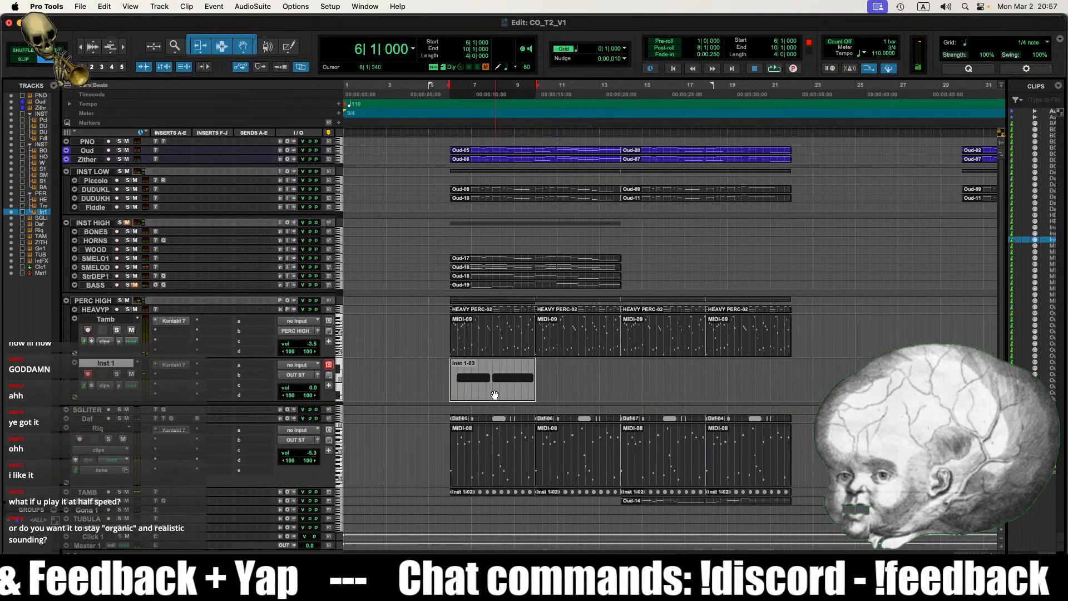
{"action": "double_click", "coordinate": [469, 398]}
{"action": "left_click", "coordinate": [543, 401]}
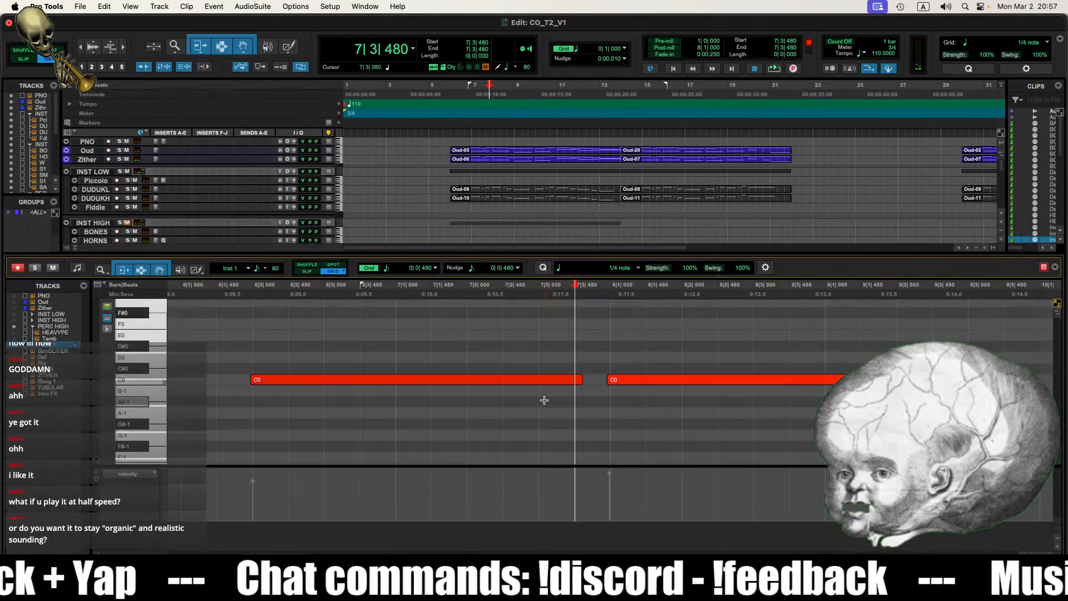
{"action": "left_click_drag", "start_coordinate": [347, 380], "coordinate": [271, 379]}
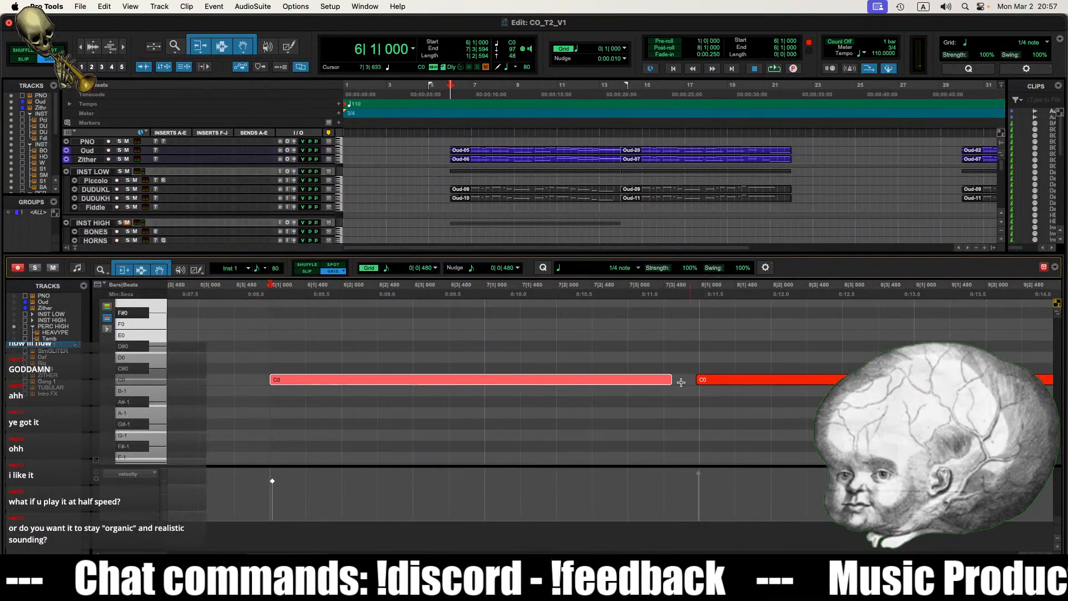
Step: Make the two C0 notes meet exactly at bar 8 and lengthen the second note to bar 10
{"action": "left_click", "coordinate": [700, 380]}
{"action": "left_click_drag", "start_coordinate": [669, 380], "coordinate": [699, 380]}
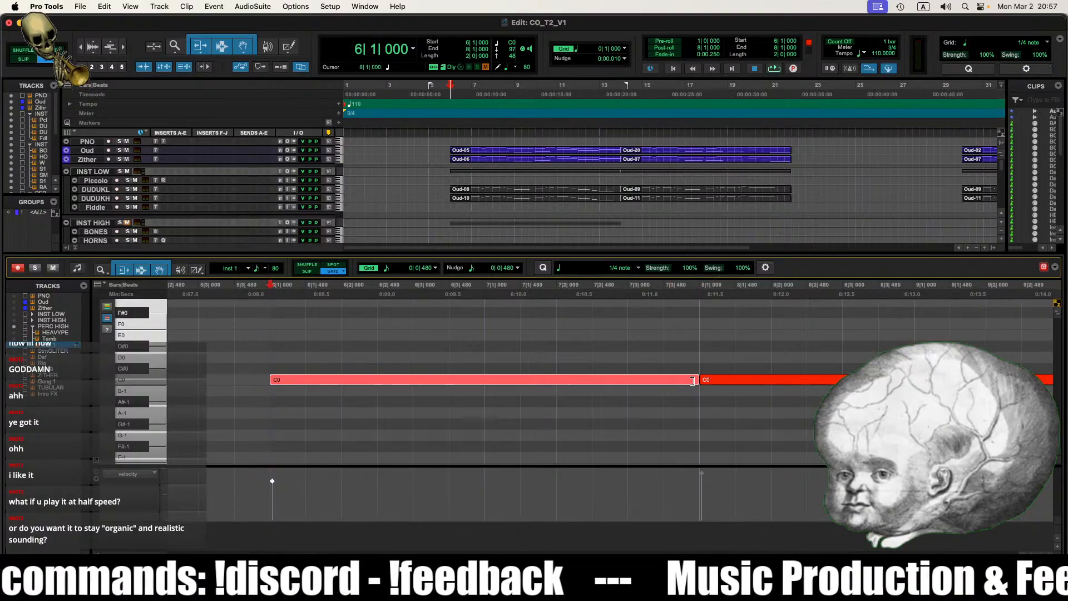
{"action": "key", "text": "r"}
{"action": "left_click_drag", "start_coordinate": [858, 379], "coordinate": [870, 380]}
{"action": "left_click", "coordinate": [432, 395]}
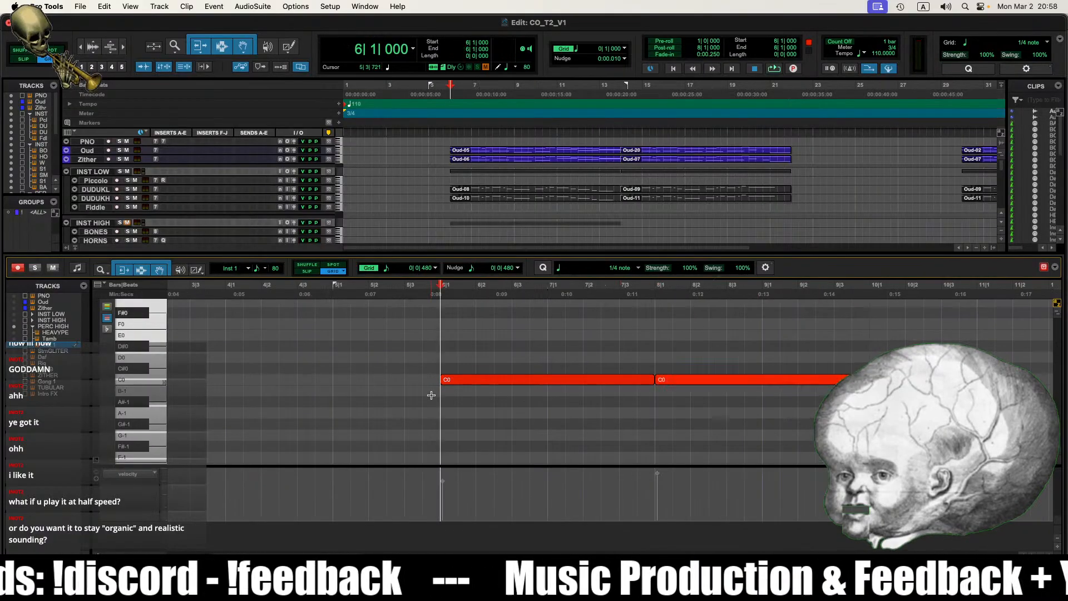
Step: Start playback, close the MIDI editor and toggle the Inst 1 mute to compare the mix with and without the track
{"action": "key", "text": "space"}
{"action": "key", "text": "ctrl+equal"}
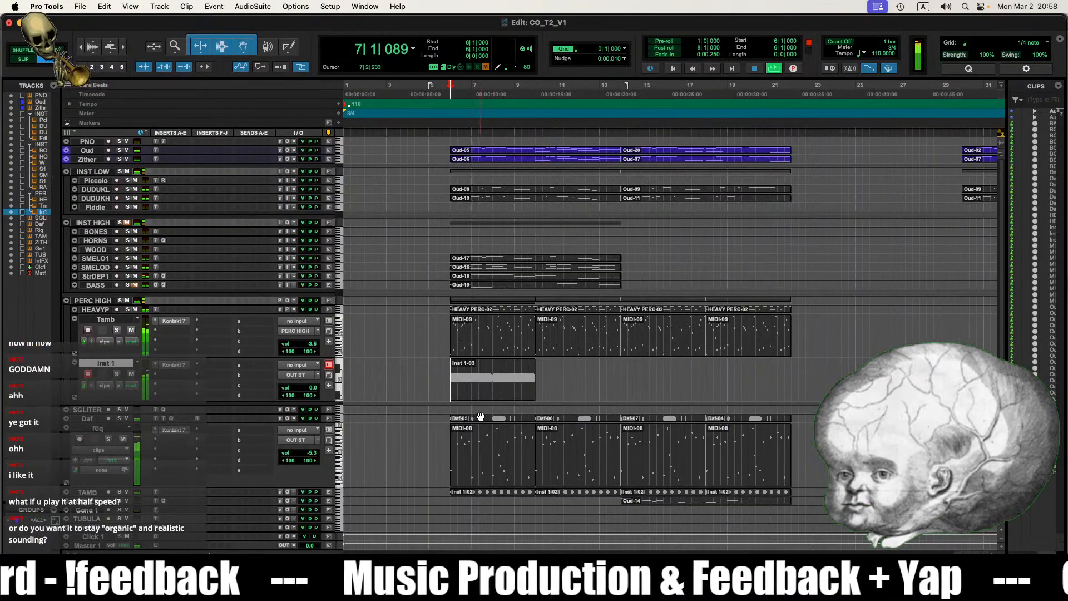
{"action": "left_click", "coordinate": [132, 374]}
{"action": "left_click", "coordinate": [132, 375]}
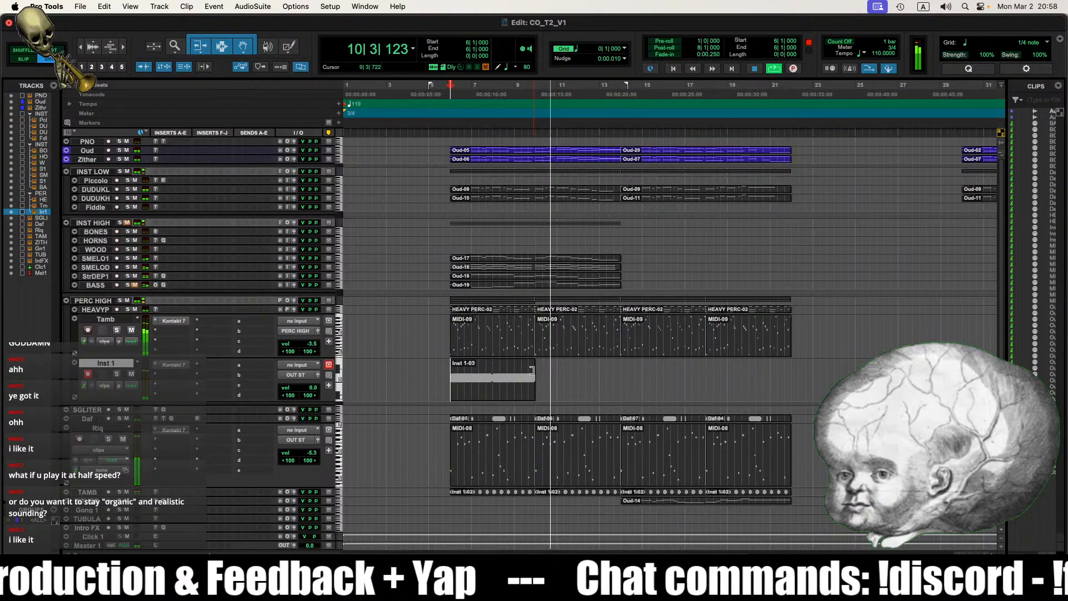
Step: Copy the Inst 1-03 clip along the Inst 1 track so that four back-to-back clips fill bars 6 to 22
{"action": "left_click_drag", "start_coordinate": [488, 390], "coordinate": [575, 391]}
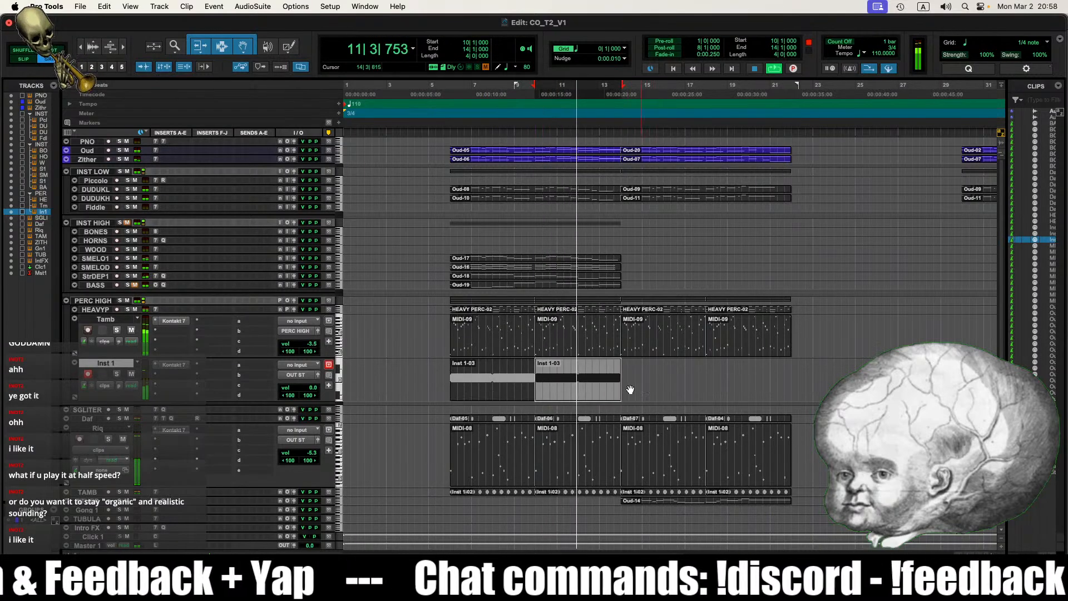
{"action": "left_click", "coordinate": [491, 389], "text": "shift"}
{"action": "left_click_drag", "start_coordinate": [491, 389], "coordinate": [653, 389]}
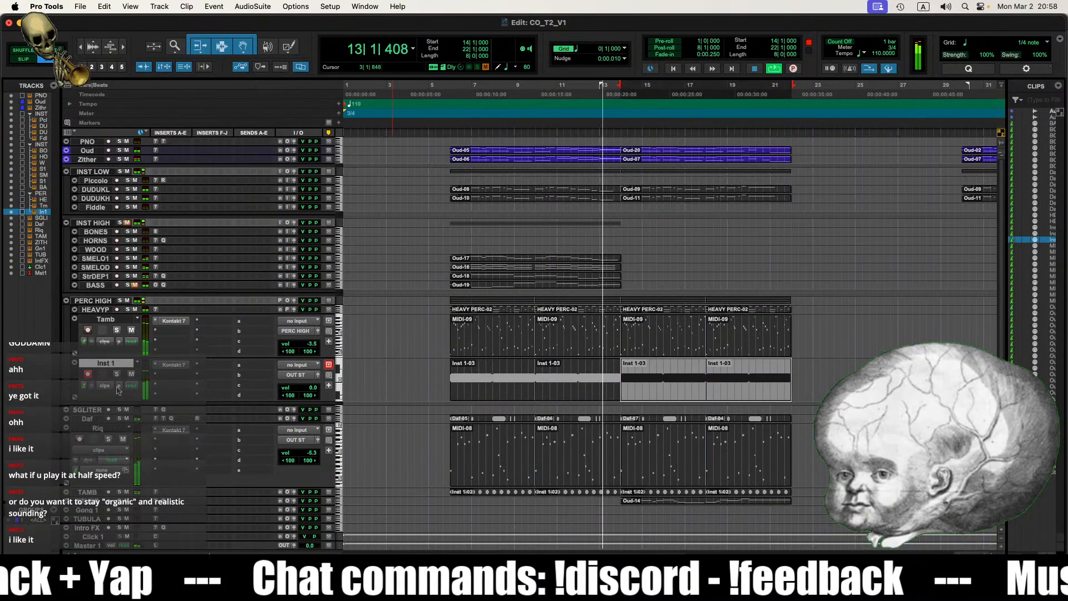
Step: Solo Inst 1, play its four selected clips from bar 6 and inspect the Session Percussionist pattern in Kontakt
{"action": "left_click", "coordinate": [116, 374]}
{"action": "left_click", "coordinate": [479, 393]}
{"action": "left_click", "coordinate": [594, 390], "text": "shift"}
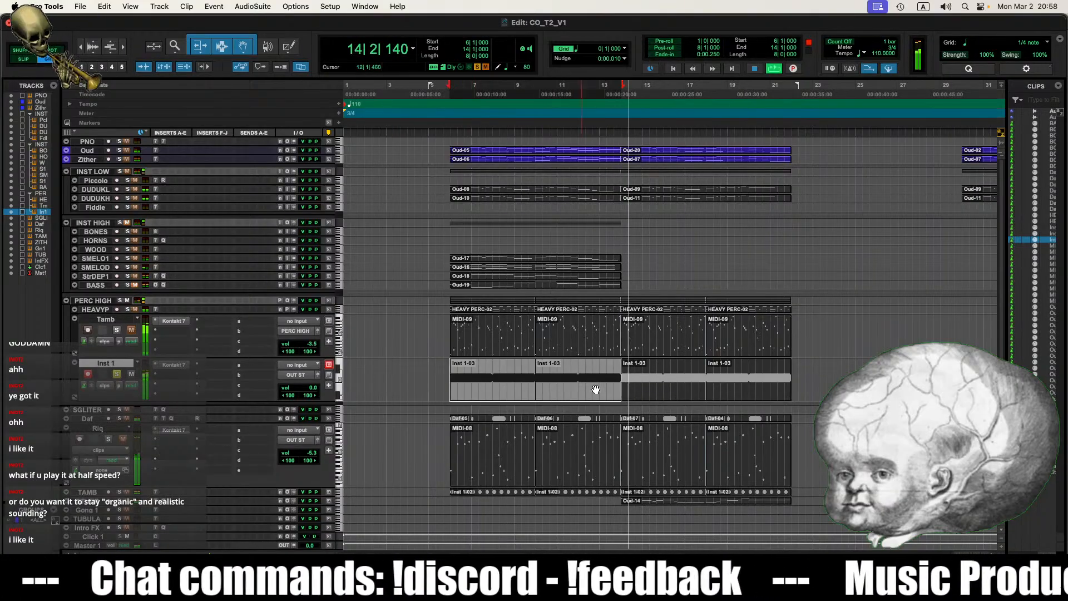
{"action": "left_click", "coordinate": [737, 391], "text": "shift"}
{"action": "key", "text": "space"}
{"action": "key", "text": "space"}
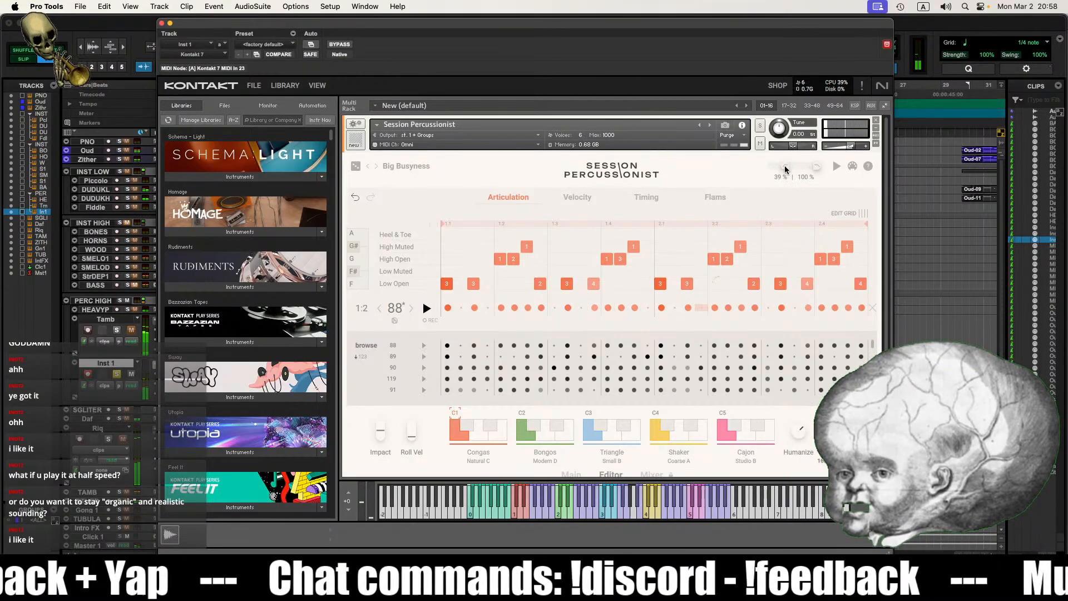
{"action": "scroll", "coordinate": [808, 380], "scroll_direction": "down", "scroll_amount": 3}
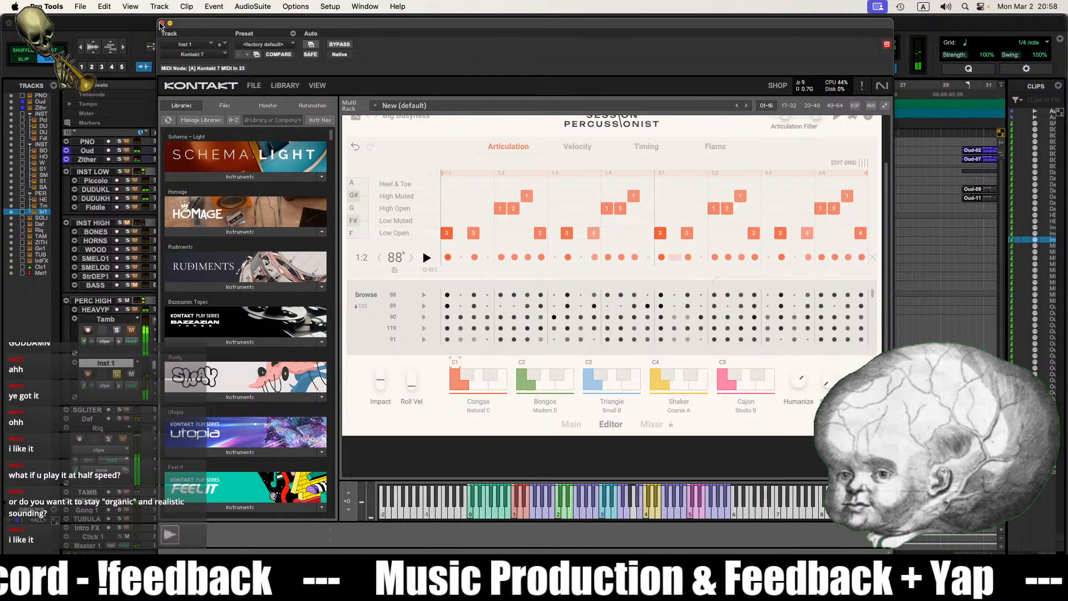
{"action": "left_click", "coordinate": [161, 24]}
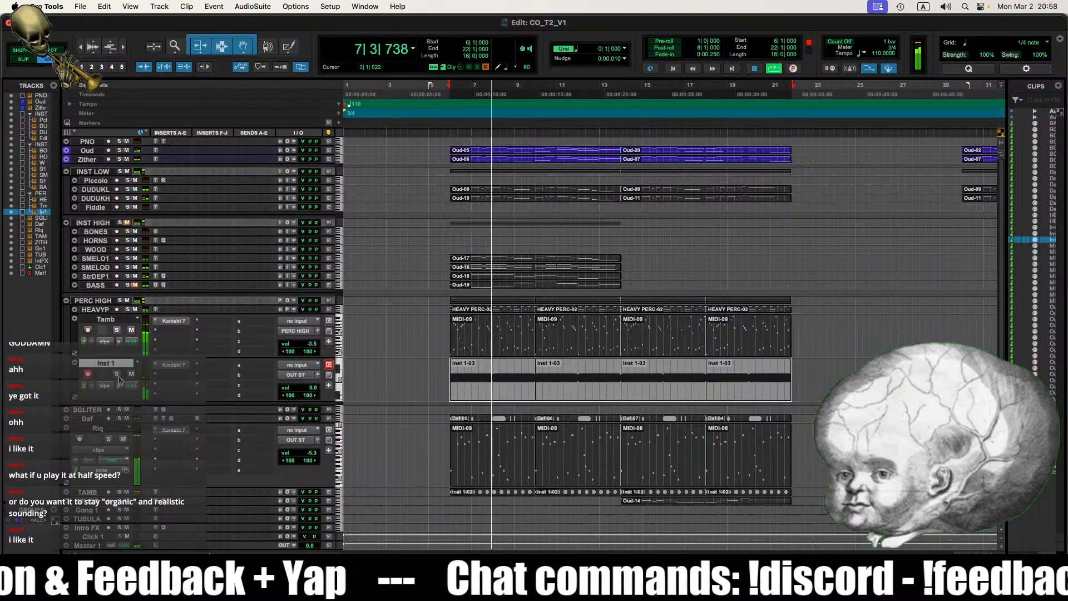
Step: Try the Shaker pattern at 1:1 speed in Inst 1's Session Percussionist, return it to 1:2 and stop playback
{"action": "left_click", "coordinate": [173, 365]}
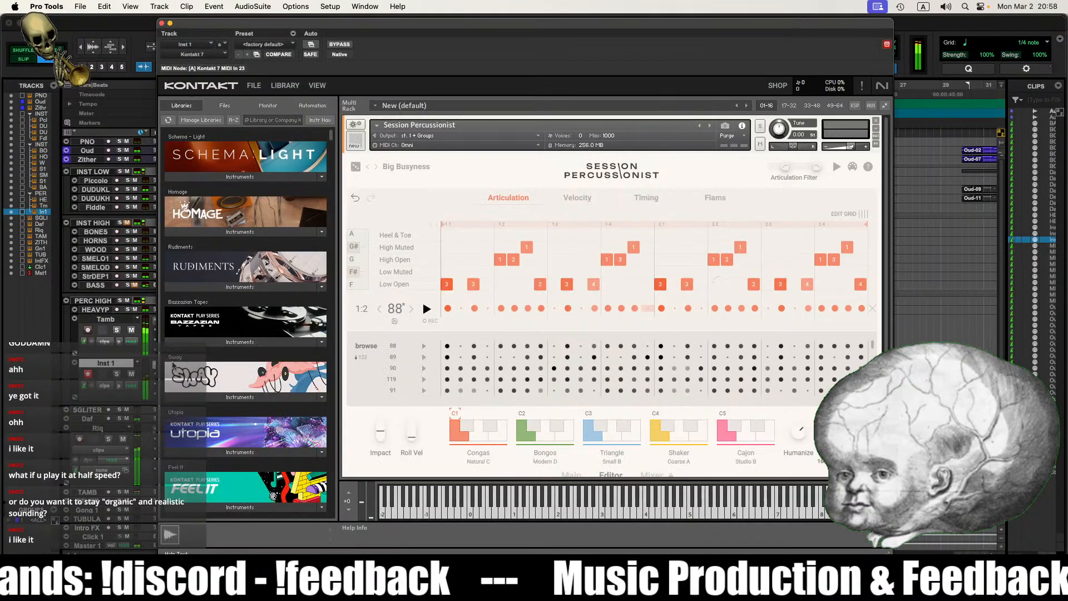
{"action": "scroll", "coordinate": [564, 370], "scroll_direction": "down", "scroll_amount": 3}
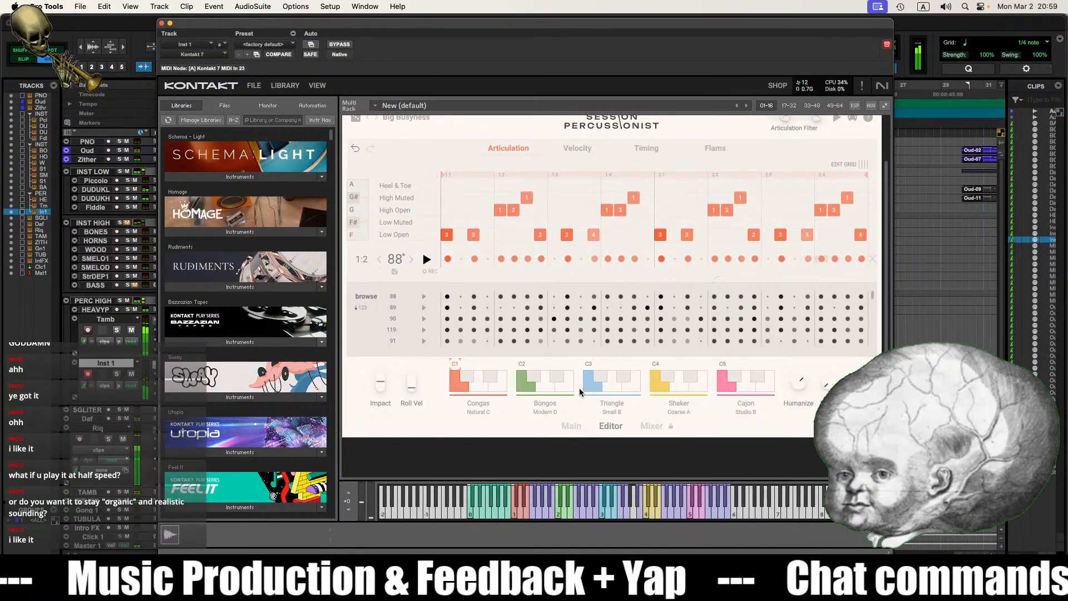
{"action": "left_click", "coordinate": [657, 386]}
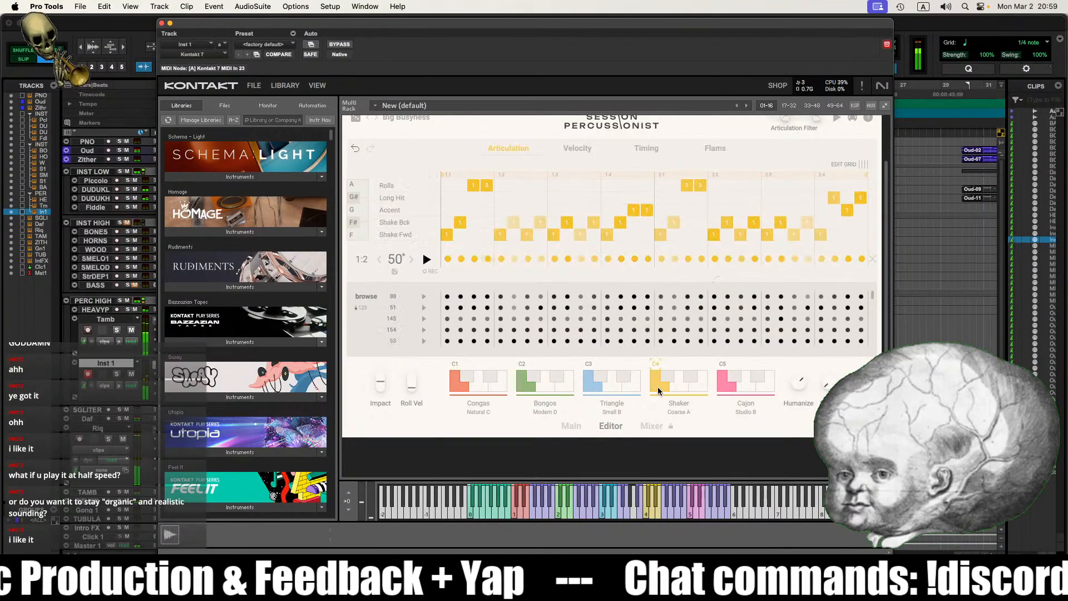
{"action": "left_click", "coordinate": [377, 262]}
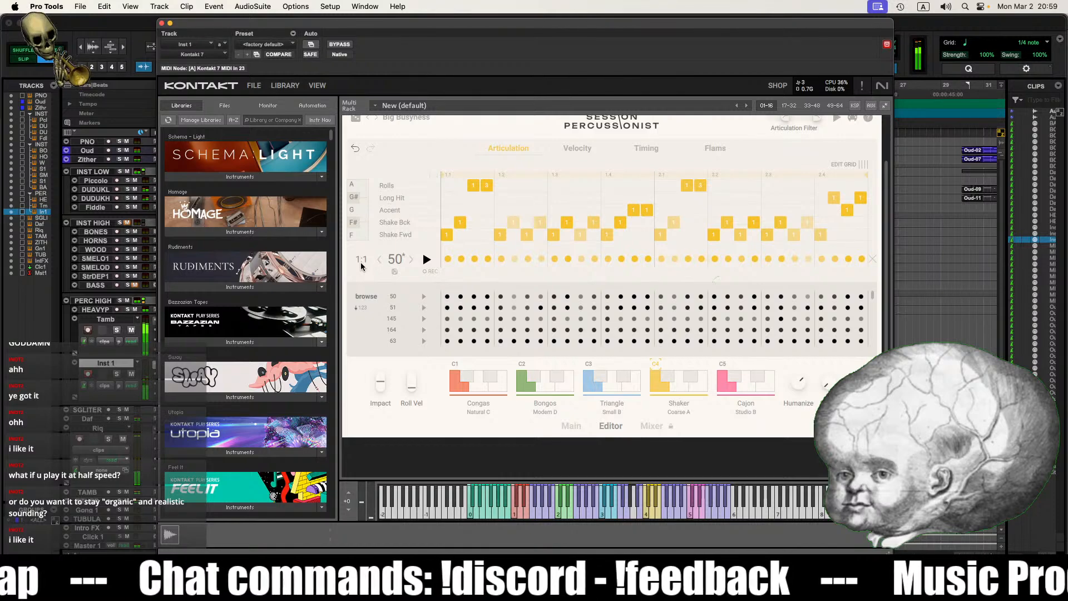
{"action": "key", "text": "space"}
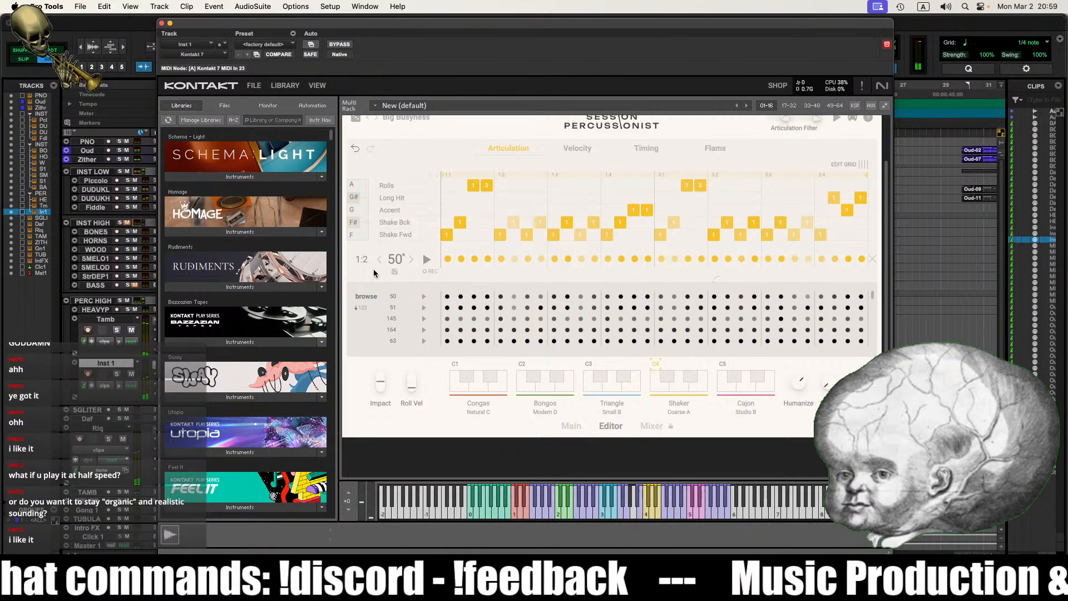
Step: Solo Inst 1, check the Cajon and Bongos patterns during playback, and set the Congas pattern speed to 1:1
{"action": "left_click", "coordinate": [735, 393]}
{"action": "left_click_drag", "start_coordinate": [478, 28], "coordinate": [435, 22]}
{"action": "key", "text": "space"}
{"action": "left_click", "coordinate": [116, 377]}
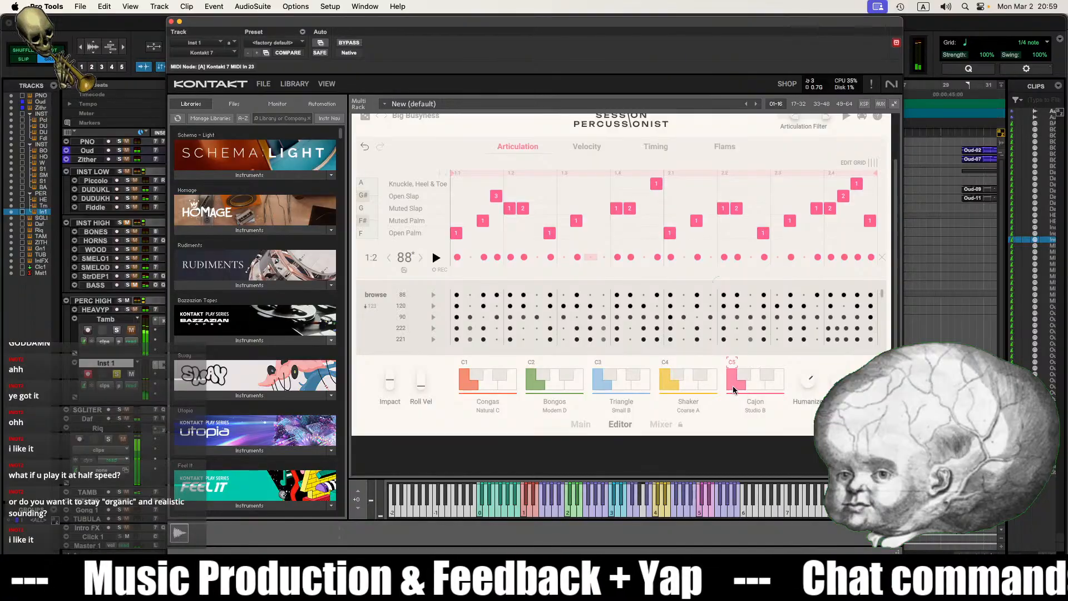
{"action": "left_click", "coordinate": [530, 386]}
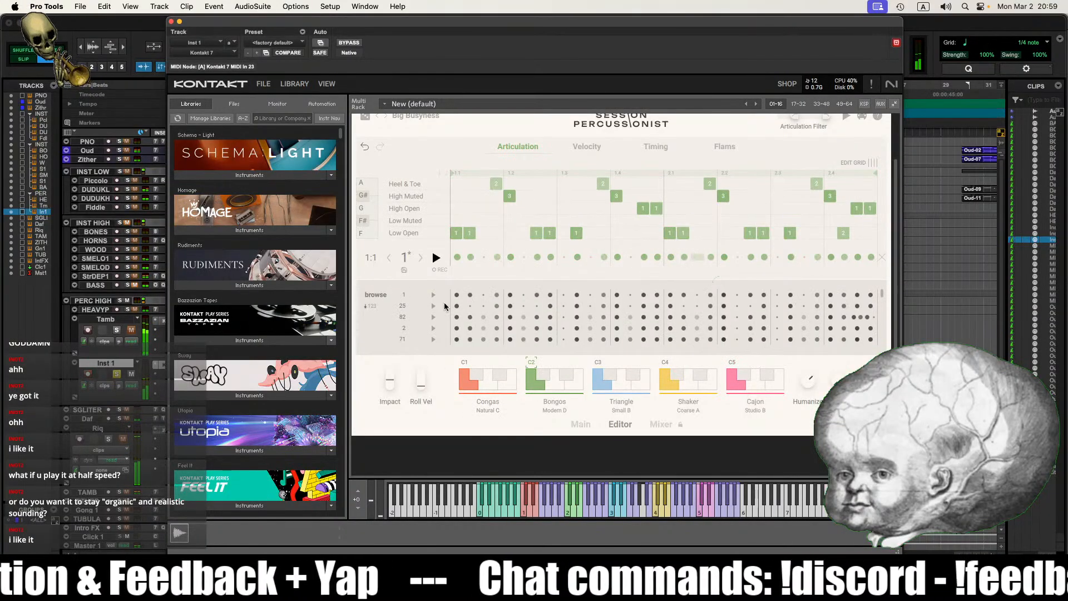
{"action": "left_click", "coordinate": [470, 384]}
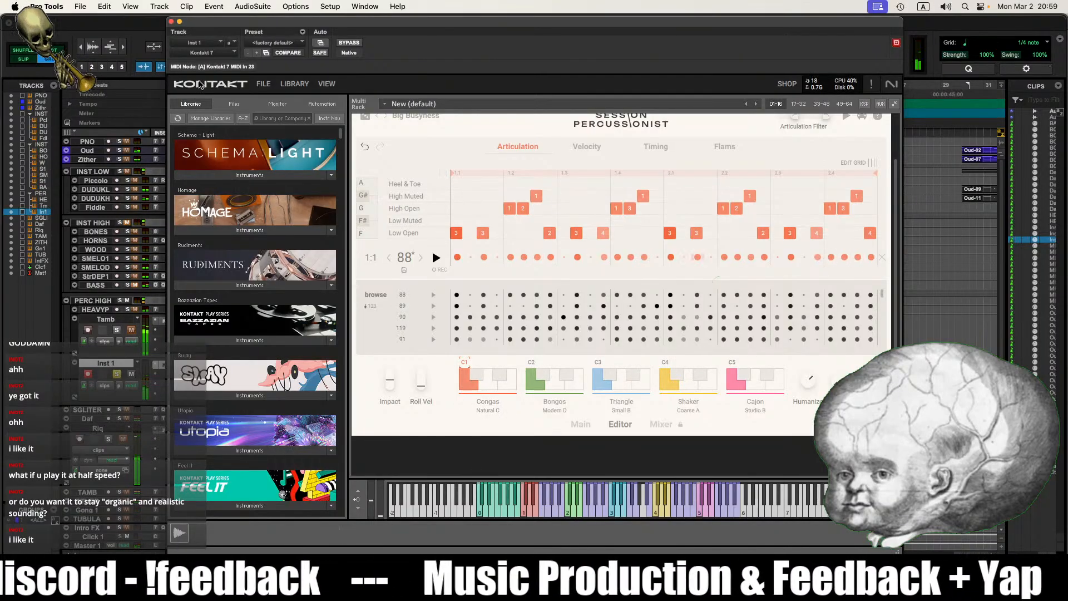
Step: Close the Kontakt window, unsolo Inst 1 and toggle its mute to compare it against the full mix
{"action": "left_click", "coordinate": [172, 22]}
{"action": "left_click", "coordinate": [117, 375]}
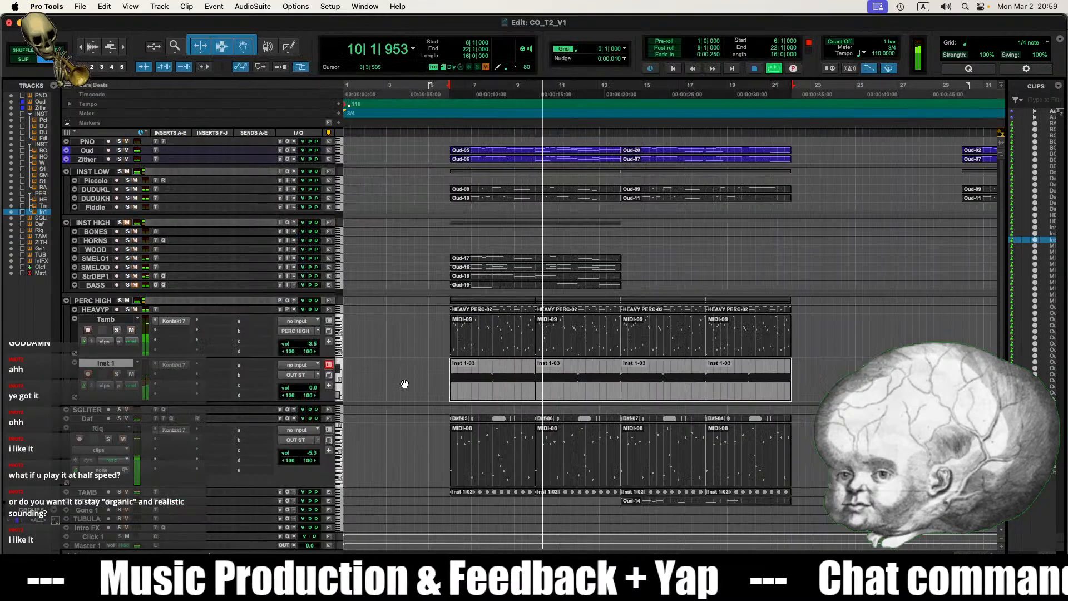
{"action": "left_click", "coordinate": [404, 384]}
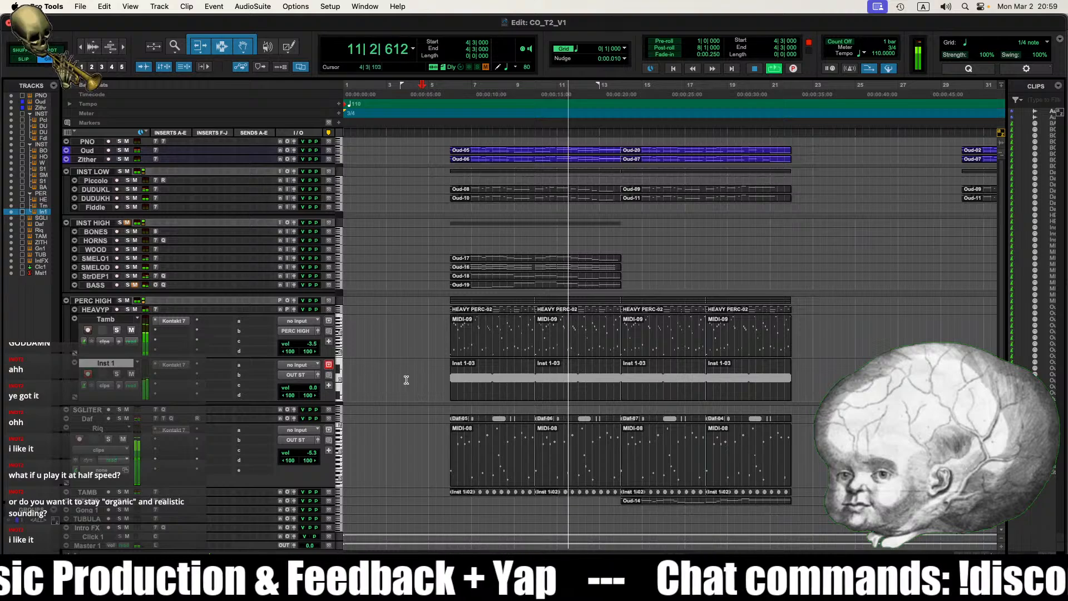
{"action": "left_click", "coordinate": [132, 375]}
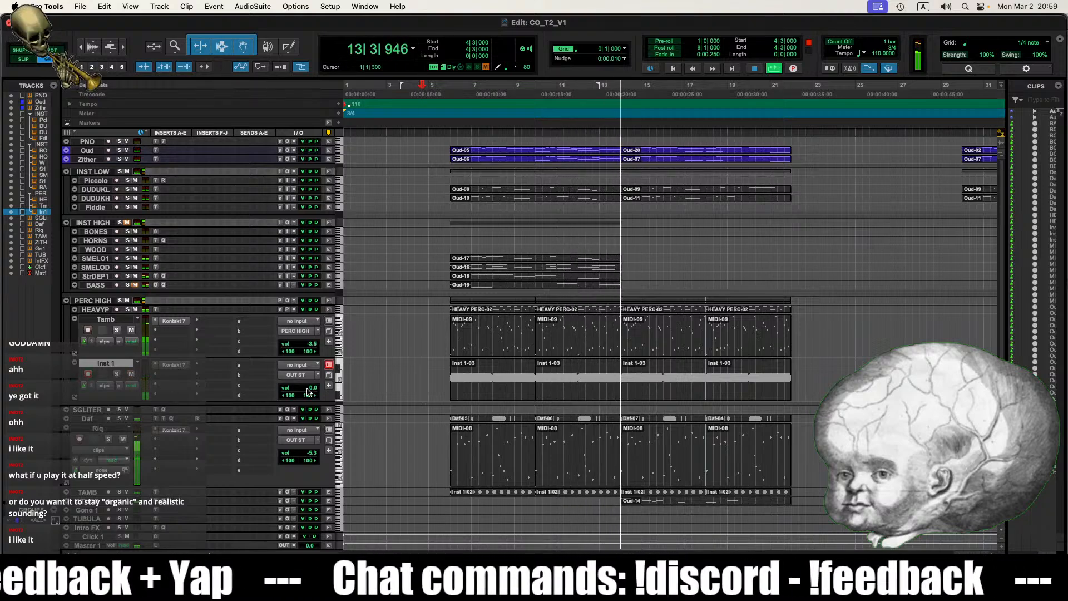
{"action": "left_click", "coordinate": [131, 375]}
Step: Solo Inst 1 and play its four clips from bar 6 with the Kontakt window open
{"action": "left_click", "coordinate": [117, 374]}
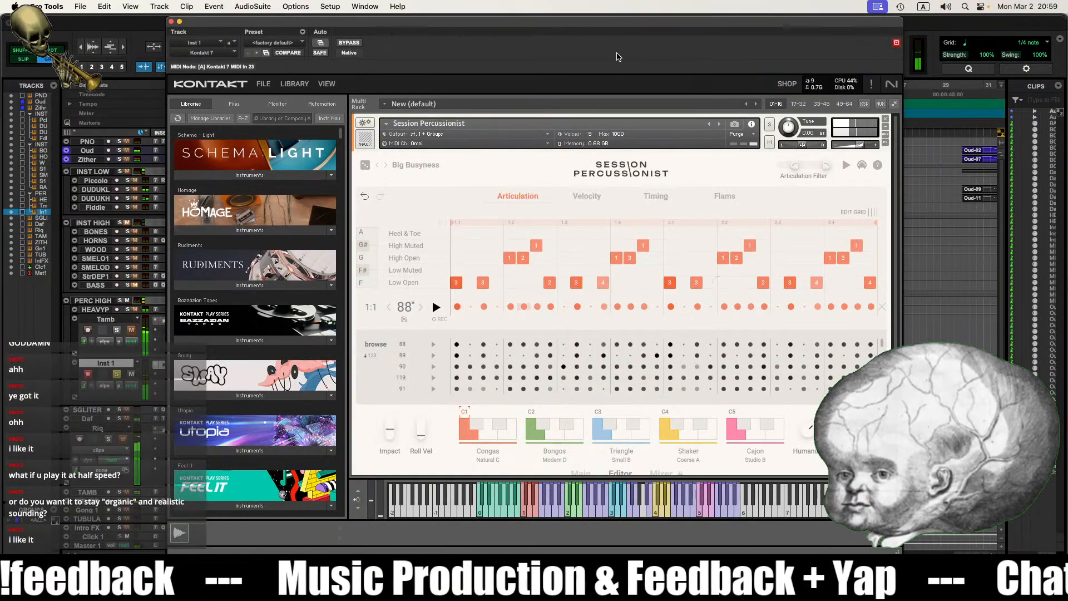
{"action": "left_click_drag", "start_coordinate": [506, 33], "coordinate": [496, 465]}
{"action": "left_click", "coordinate": [503, 392]}
{"action": "left_click", "coordinate": [740, 388], "text": "shift"}
{"action": "left_click_drag", "start_coordinate": [679, 465], "coordinate": [656, 67]}
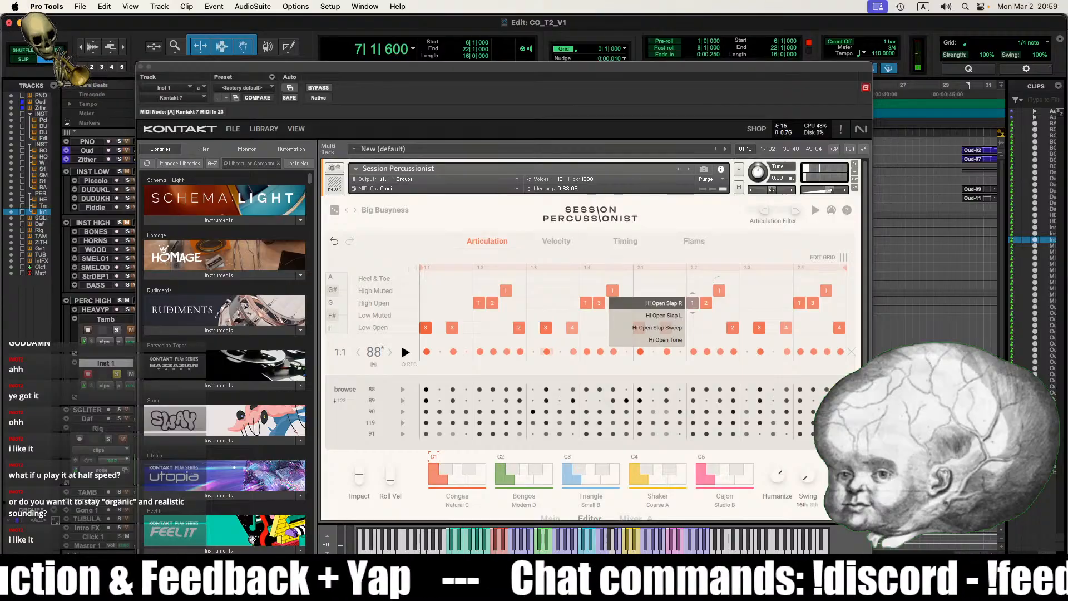
Step: Open Session Percussionist's Mixer, raise the Shaker reverb amount and set the Cajon reverb amount to 58%
{"action": "scroll", "coordinate": [644, 480], "scroll_direction": "down", "scroll_amount": 1}
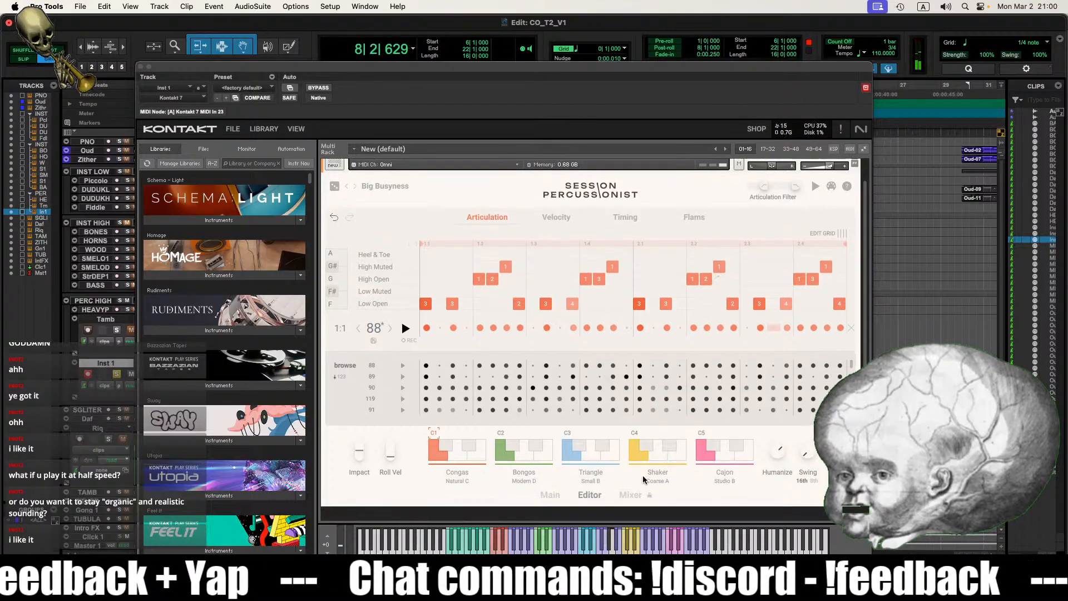
{"action": "scroll", "coordinate": [644, 480], "scroll_direction": "down", "scroll_amount": 1}
{"action": "left_click", "coordinate": [630, 467]}
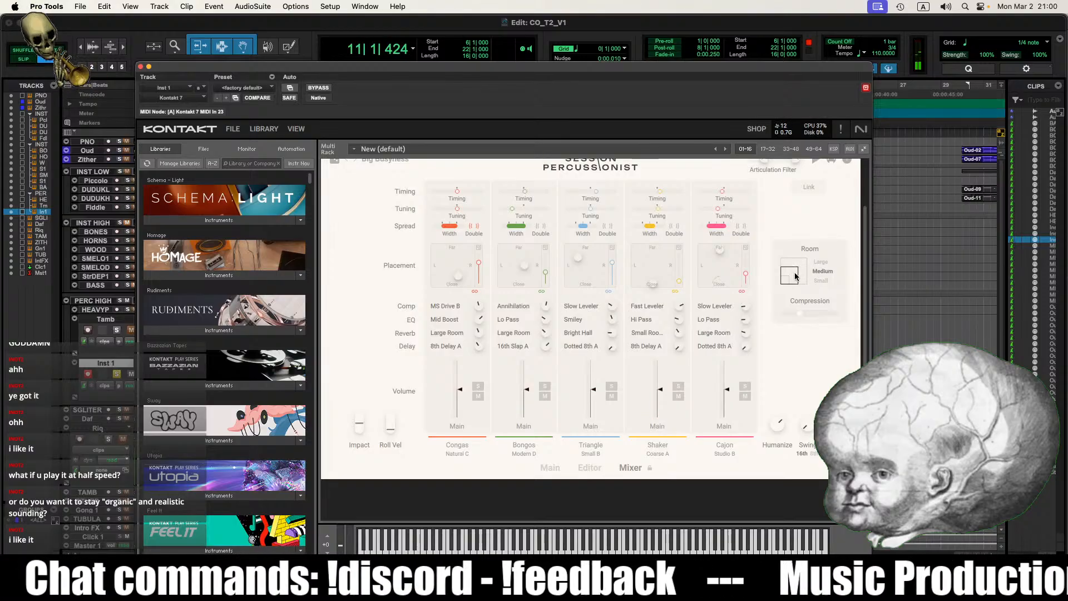
{"action": "scroll", "coordinate": [809, 311], "scroll_direction": "up", "scroll_amount": 1}
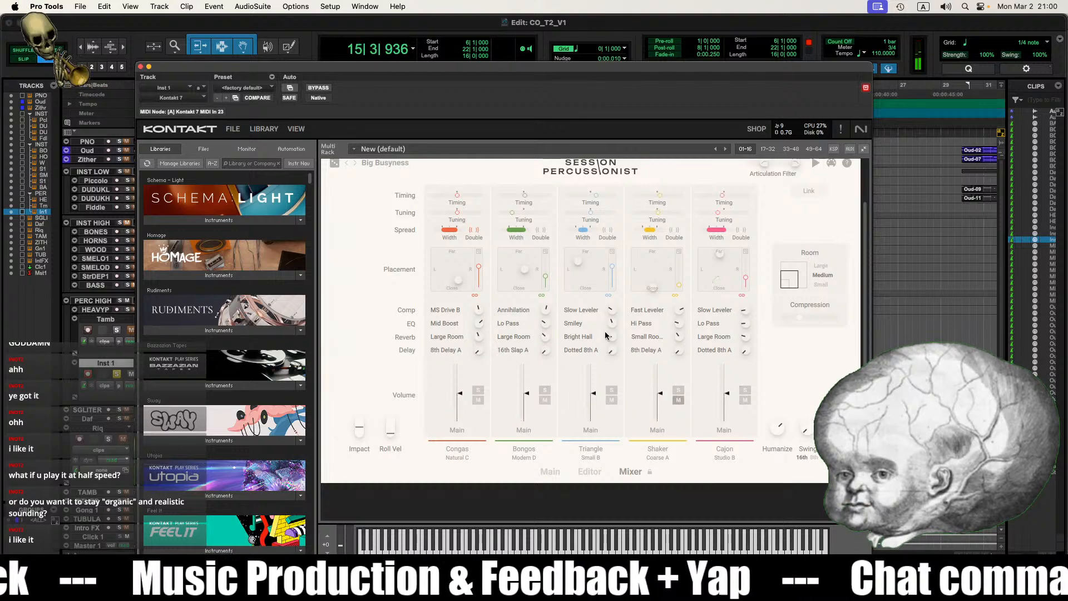
{"action": "left_click_drag", "start_coordinate": [679, 338], "coordinate": [673, 316]}
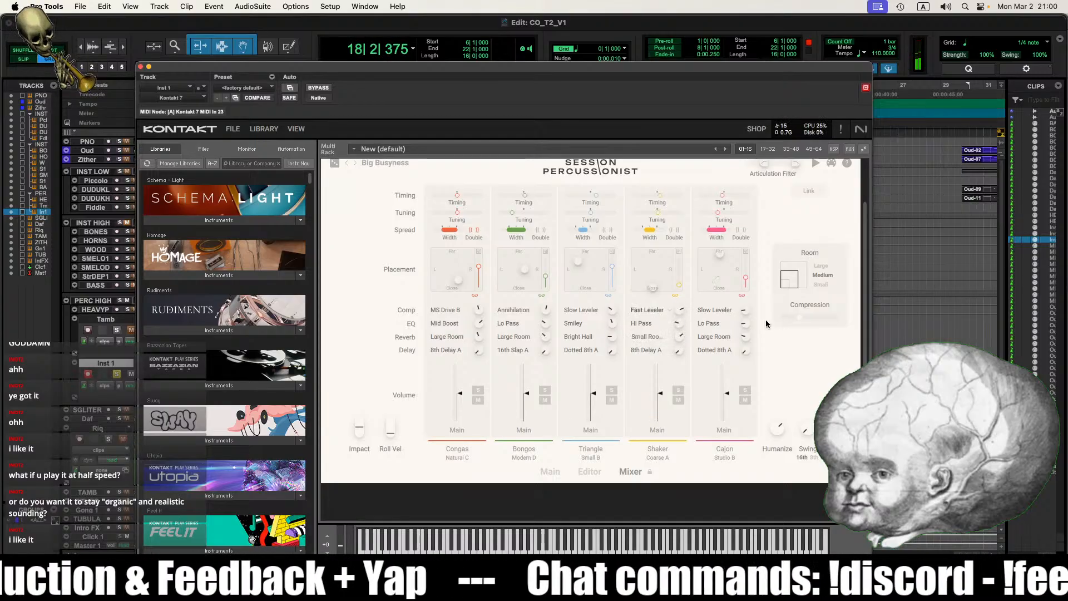
{"action": "left_click_drag", "start_coordinate": [746, 338], "coordinate": [749, 314]}
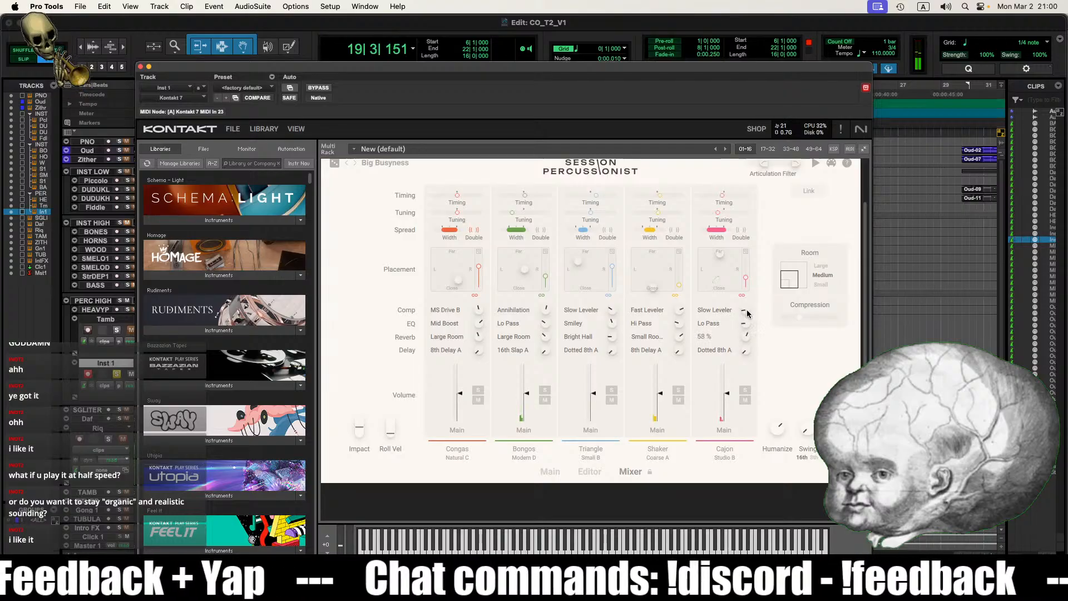
Step: Adjust the reverb amounts of the Triangle, Bongos and Congas channels in the Session Percussionist mixer
{"action": "left_click_drag", "start_coordinate": [612, 335], "coordinate": [612, 320]}
{"action": "left_click_drag", "start_coordinate": [546, 337], "coordinate": [546, 321]}
{"action": "mouse_move", "coordinate": [612, 336]}
{"action": "left_mouse_down"}
{"action": "mouse_move", "coordinate": [618, 311]}
{"action": "mouse_move", "coordinate": [613, 324]}
{"action": "left_mouse_up"}
{"action": "left_click_drag", "start_coordinate": [546, 335], "coordinate": [546, 345]}
{"action": "left_click_drag", "start_coordinate": [477, 339], "coordinate": [483, 316]}
Step: Move the Kontakt window clear of the tracks and close it
{"action": "left_click_drag", "start_coordinate": [561, 73], "coordinate": [561, 406]}
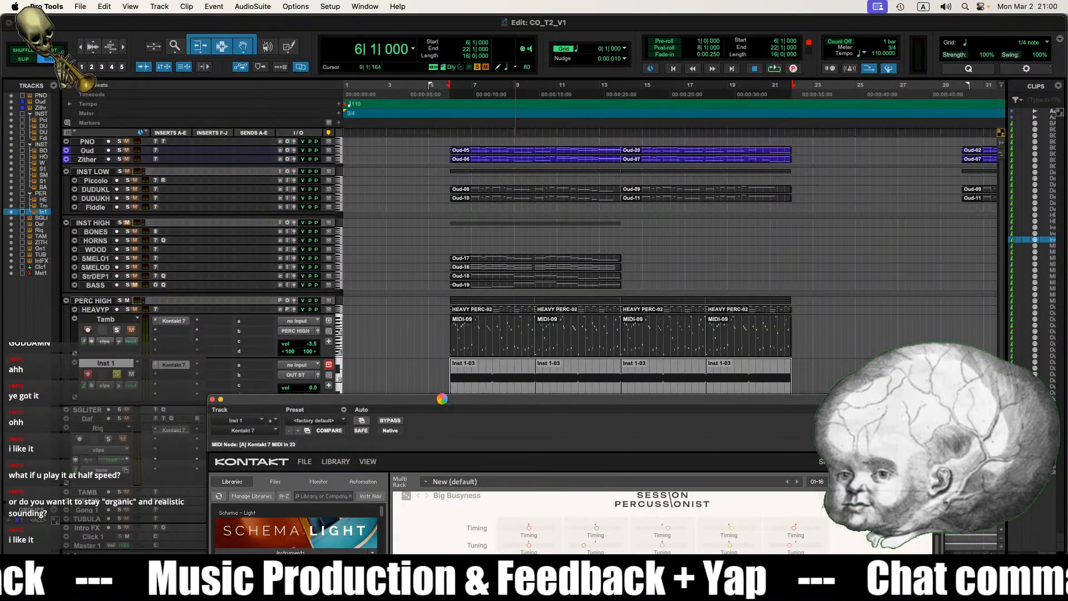
{"action": "left_click_drag", "start_coordinate": [445, 417], "coordinate": [445, 72]}
{"action": "left_click", "coordinate": [205, 52]}
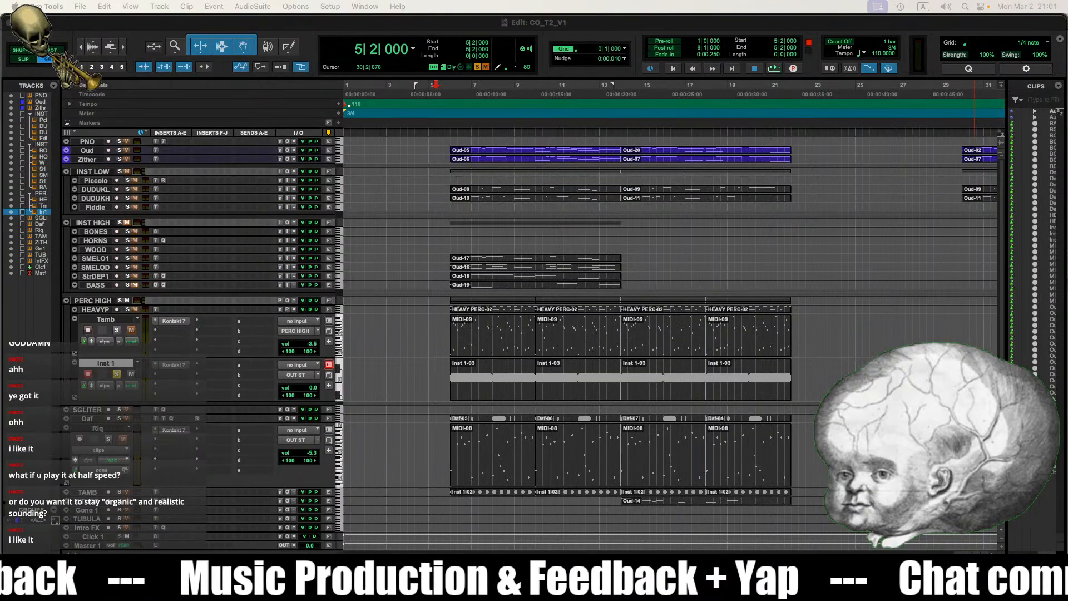
Step: Play the first Inst 1 clip from bar 6 and raise the Bongos reverb amount in the Session Percussionist mixer
{"action": "left_click", "coordinate": [613, 379]}
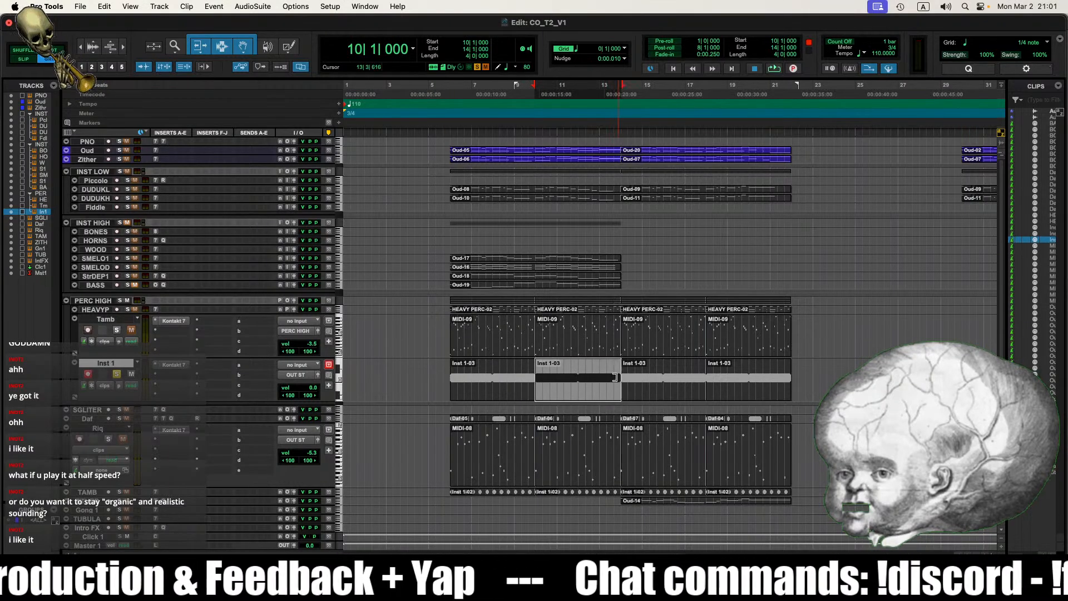
{"action": "left_click", "coordinate": [490, 384]}
{"action": "key", "text": "space"}
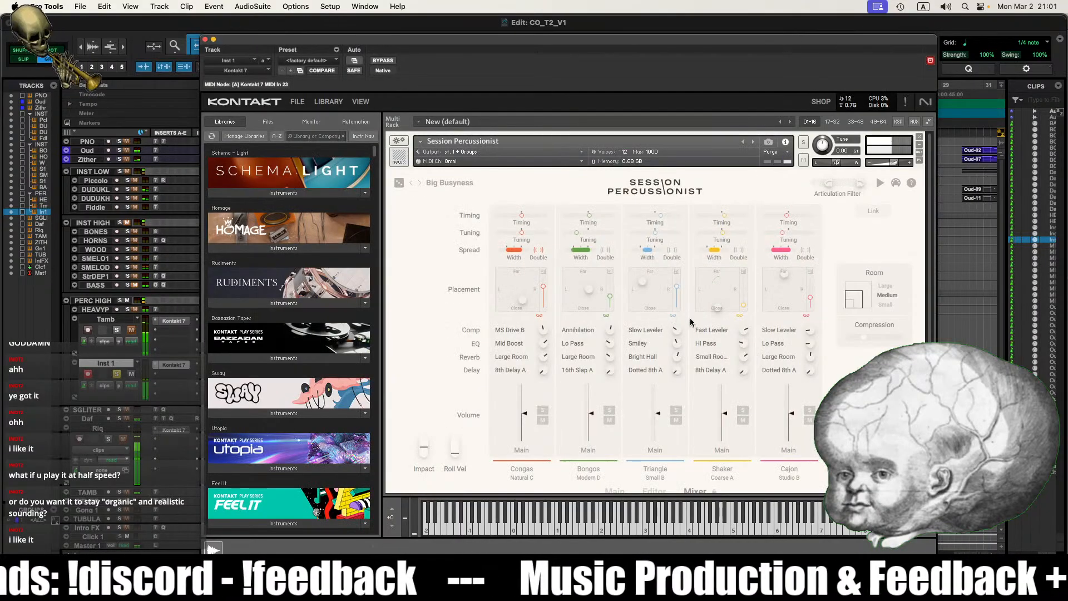
{"action": "scroll", "coordinate": [846, 355], "scroll_direction": "down", "scroll_amount": 1}
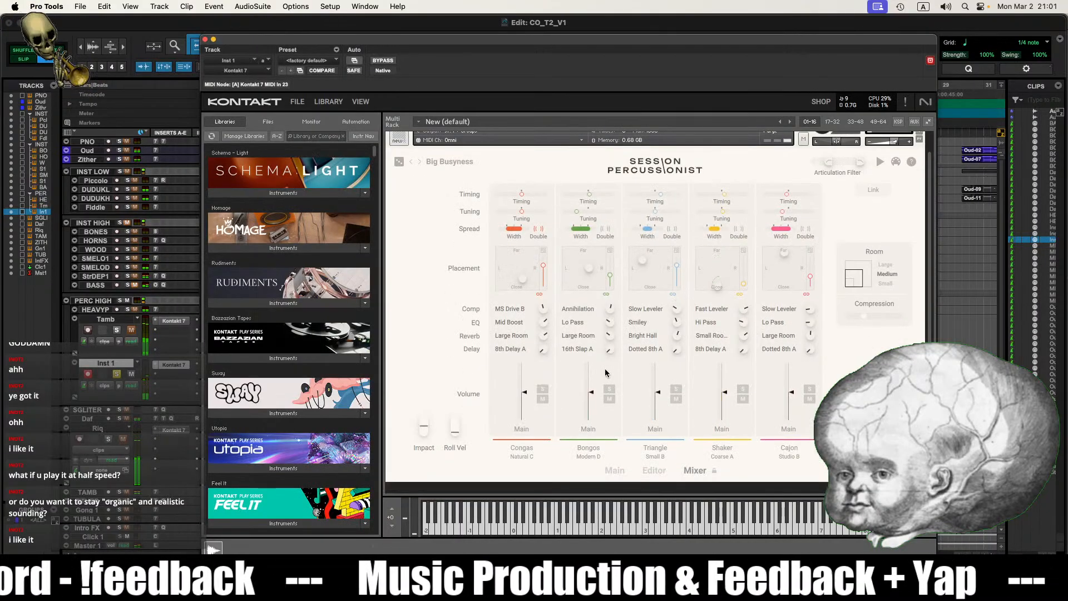
{"action": "mouse_move", "coordinate": [610, 335]}
{"action": "left_mouse_down"}
{"action": "mouse_move", "coordinate": [615, 312]}
{"action": "mouse_move", "coordinate": [610, 319]}
{"action": "left_mouse_up"}
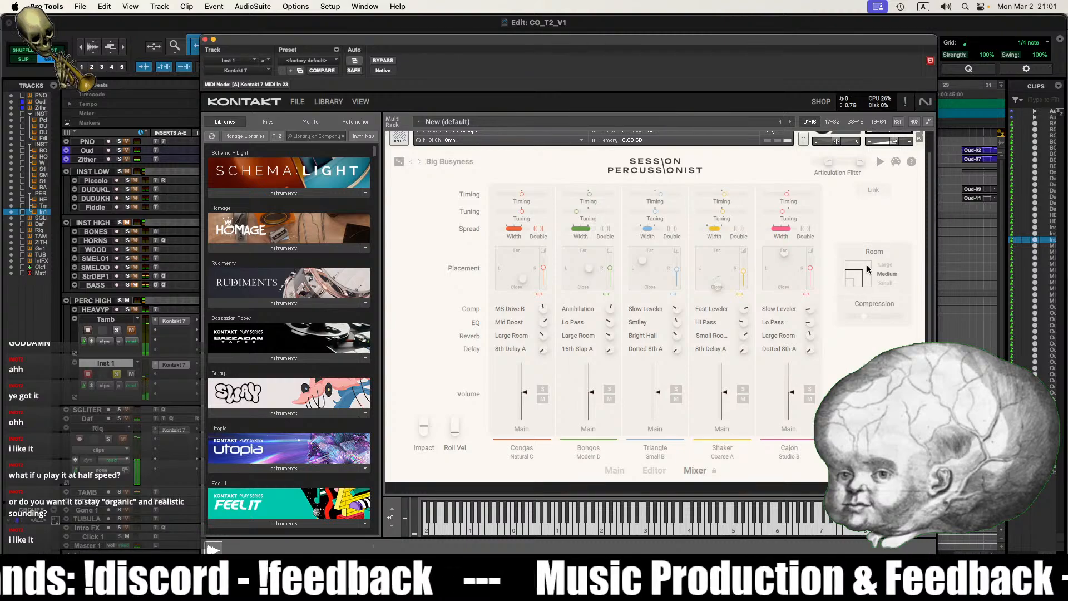
Step: Move the Kontakt window off the tracks, set the transport's record mode to Normal and restart playback from bar 6
{"action": "left_click_drag", "start_coordinate": [752, 52], "coordinate": [635, 498]}
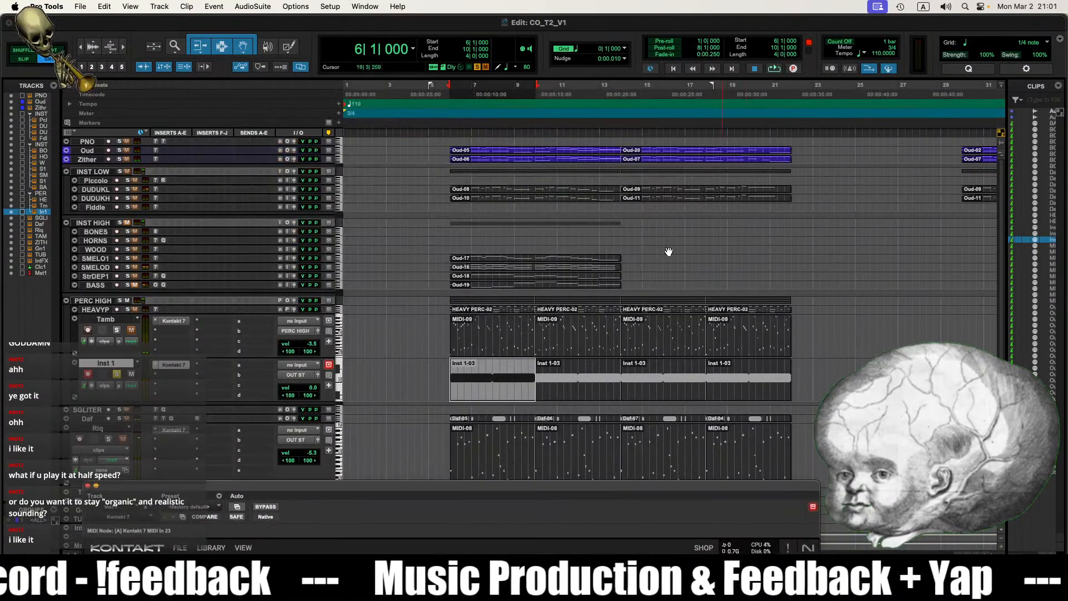
{"action": "left_click", "coordinate": [444, 397]}
{"action": "left_click", "coordinate": [490, 393]}
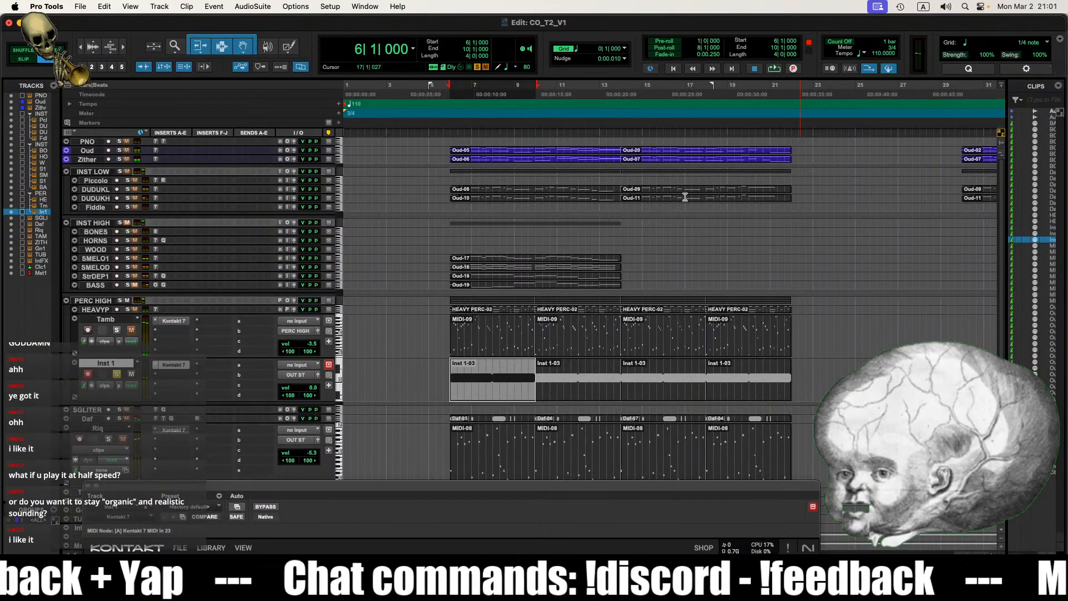
{"action": "right_click", "coordinate": [794, 68]}
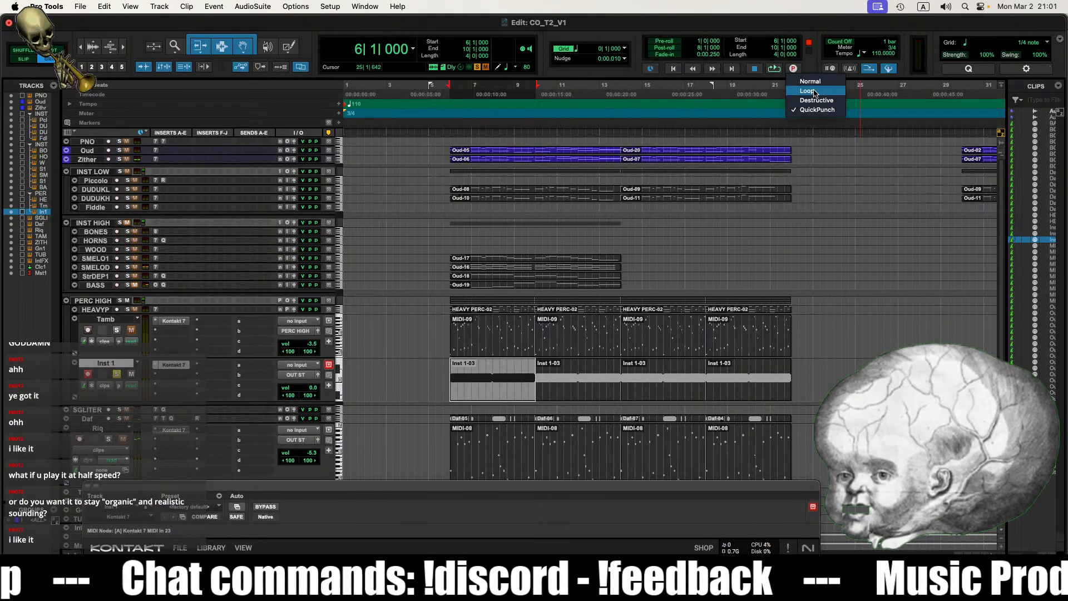
{"action": "left_click", "coordinate": [811, 111]}
{"action": "right_click", "coordinate": [793, 68]}
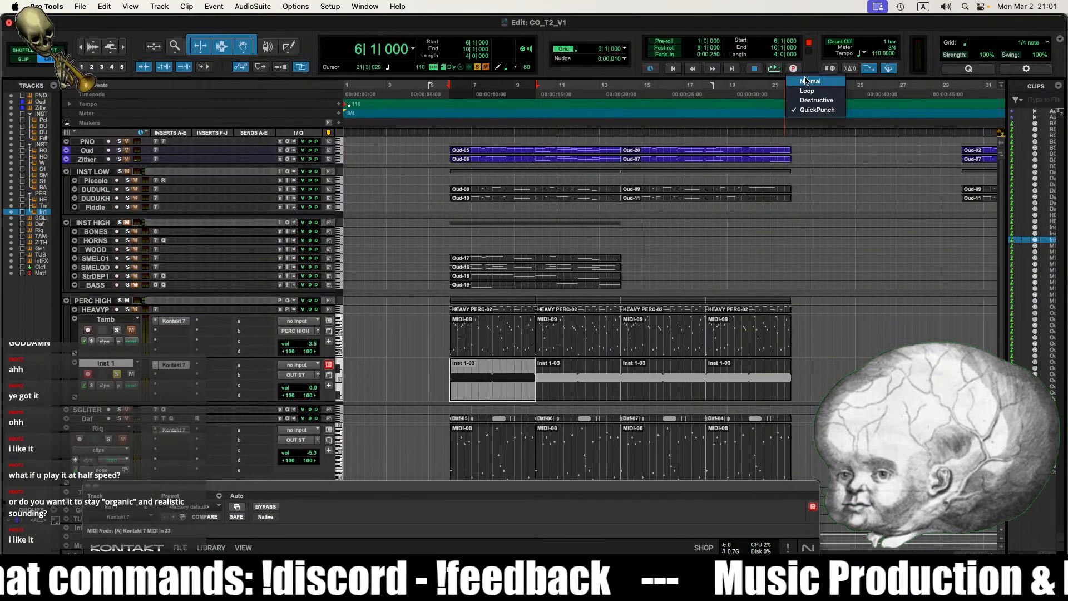
{"action": "left_click", "coordinate": [807, 81]}
{"action": "key", "text": "space"}
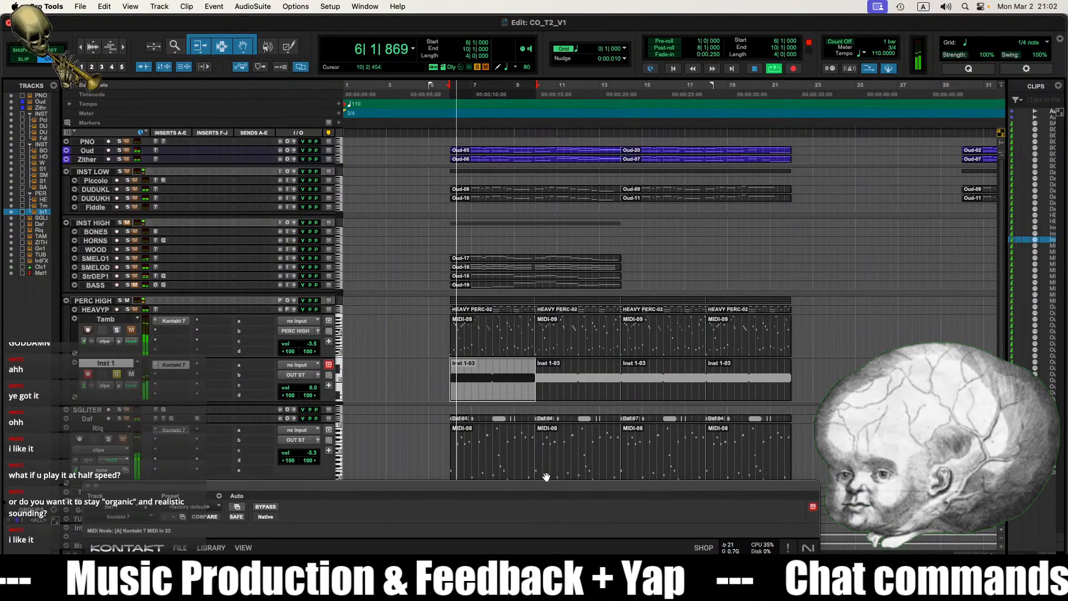
Step: Bring Kontakt back into view, set the Session Percussionist room to Large and the Shaker reverb to 66%, and close the window
{"action": "left_click_drag", "start_coordinate": [586, 486], "coordinate": [650, 18]}
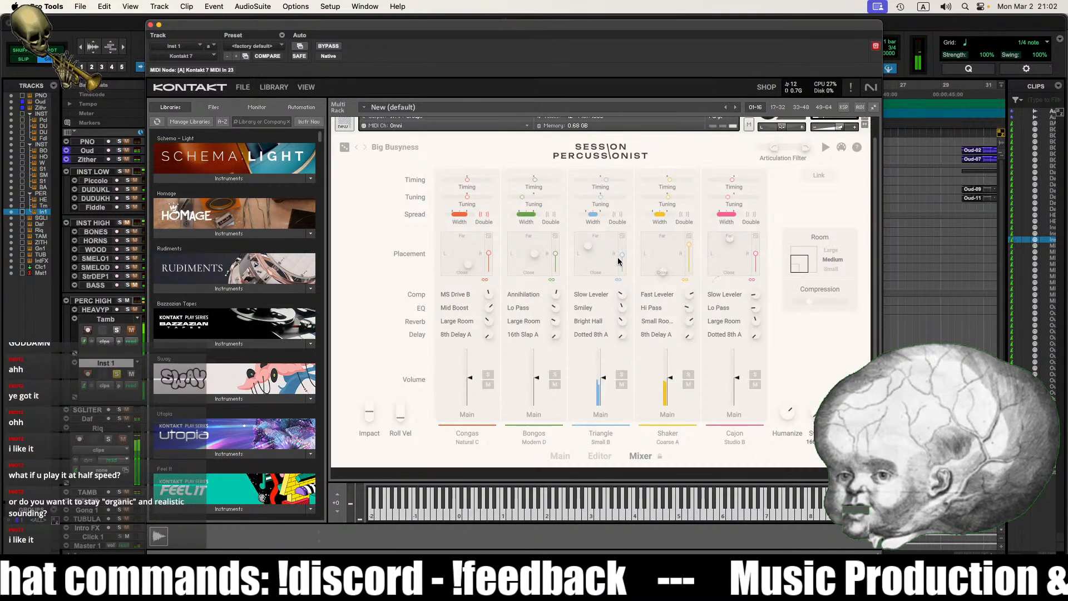
{"action": "left_click", "coordinate": [817, 248]}
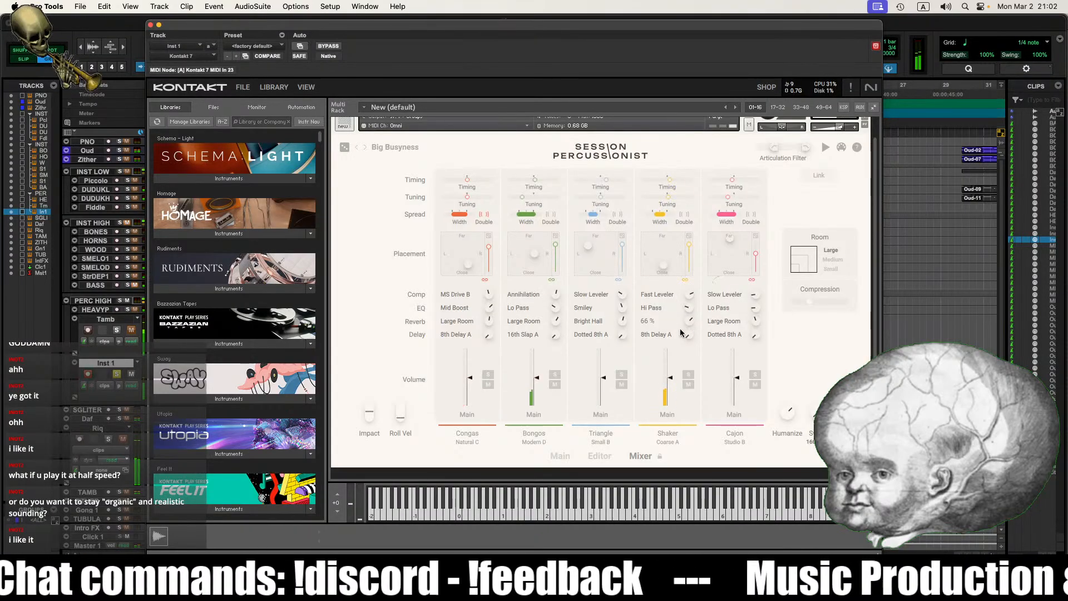
{"action": "left_click", "coordinate": [151, 25]}
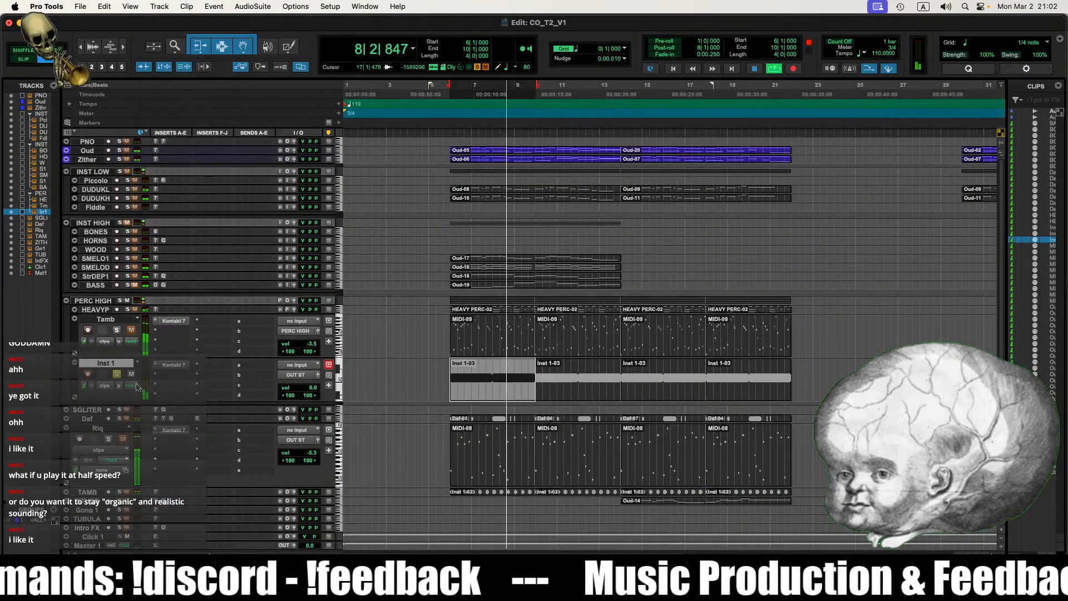
Step: Take the Inst 1 track out of solo and play the mix from beat 3 of bar 5
{"action": "key", "text": "space"}
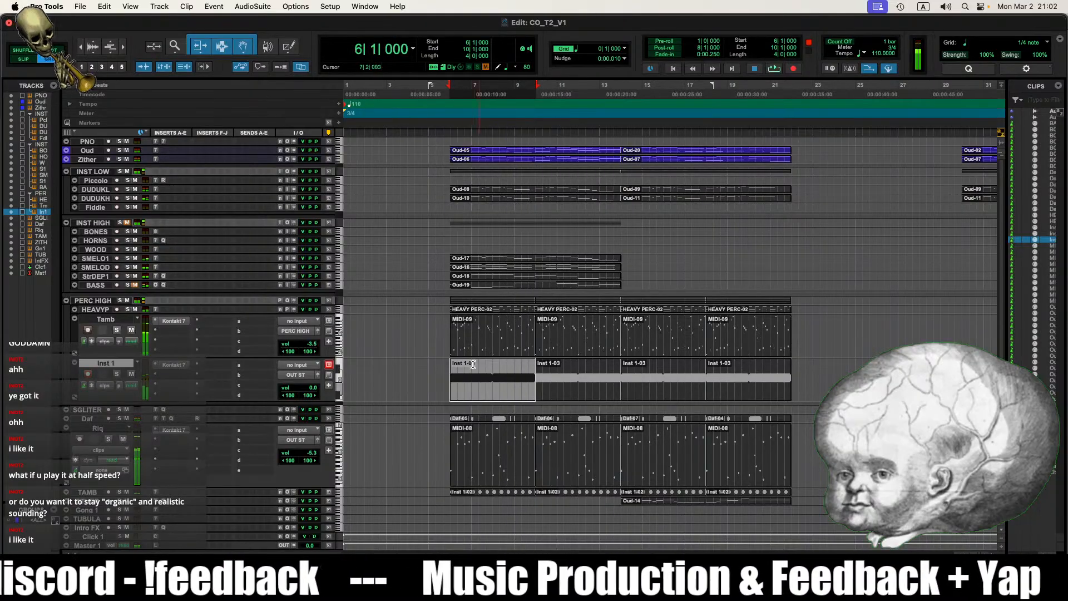
{"action": "left_click", "coordinate": [444, 366]}
{"action": "key", "text": "space"}
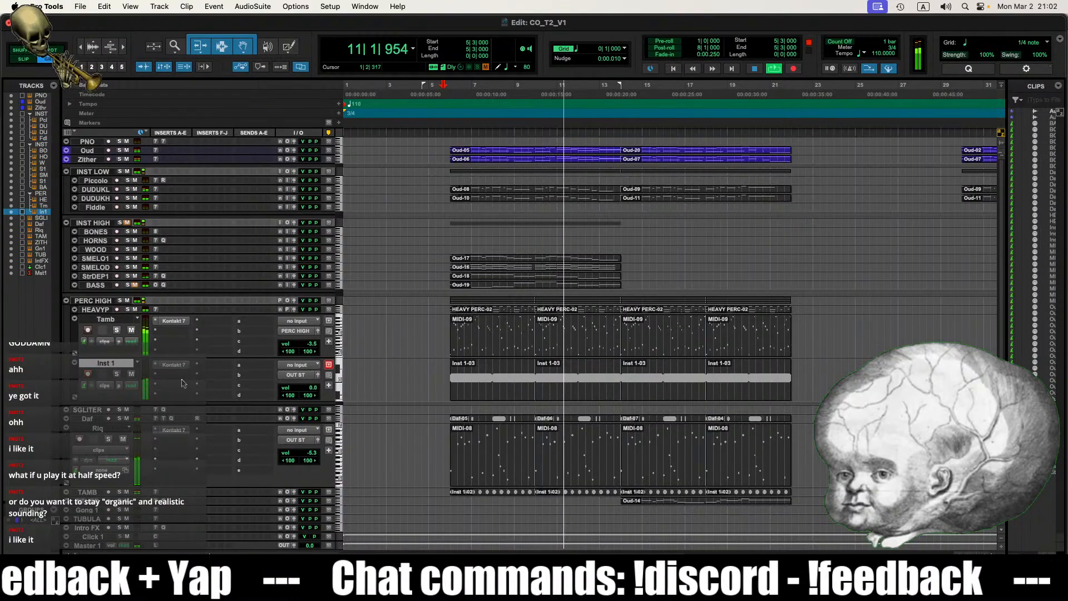
Step: Rename the Inst 1 track to ADD PERC
{"action": "left_click", "coordinate": [87, 374]}
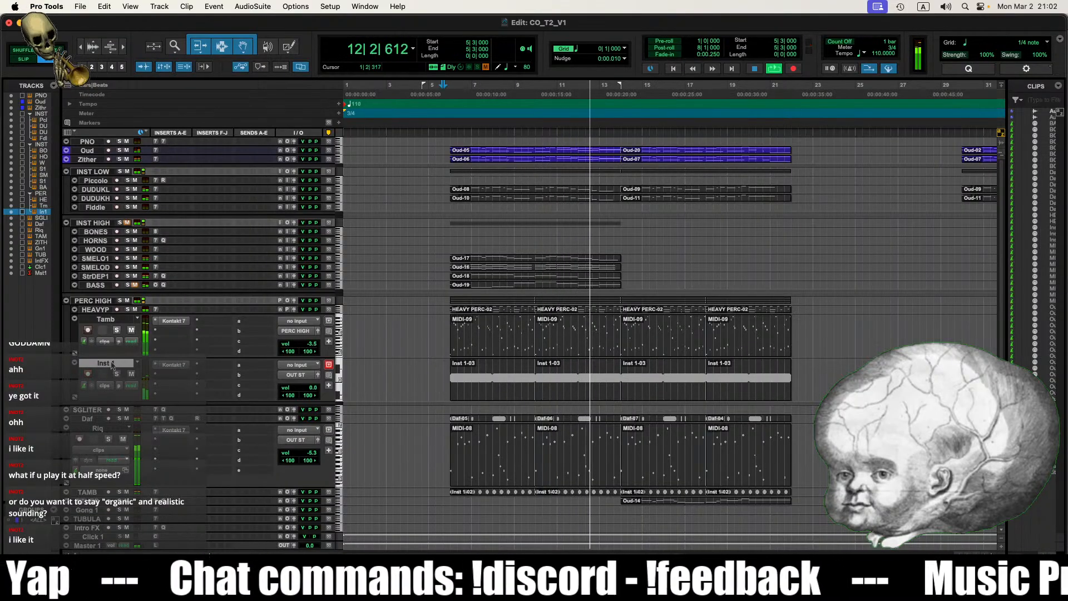
{"action": "double_click", "coordinate": [113, 364]}
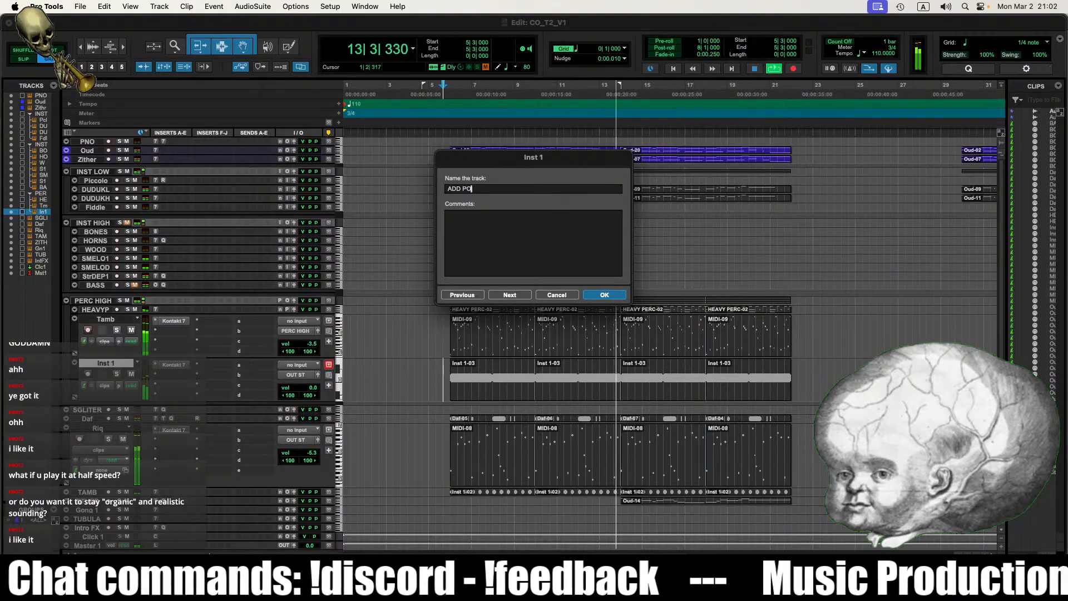
{"action": "type", "text": "ADD PERC"}
{"action": "key", "text": "Return"}
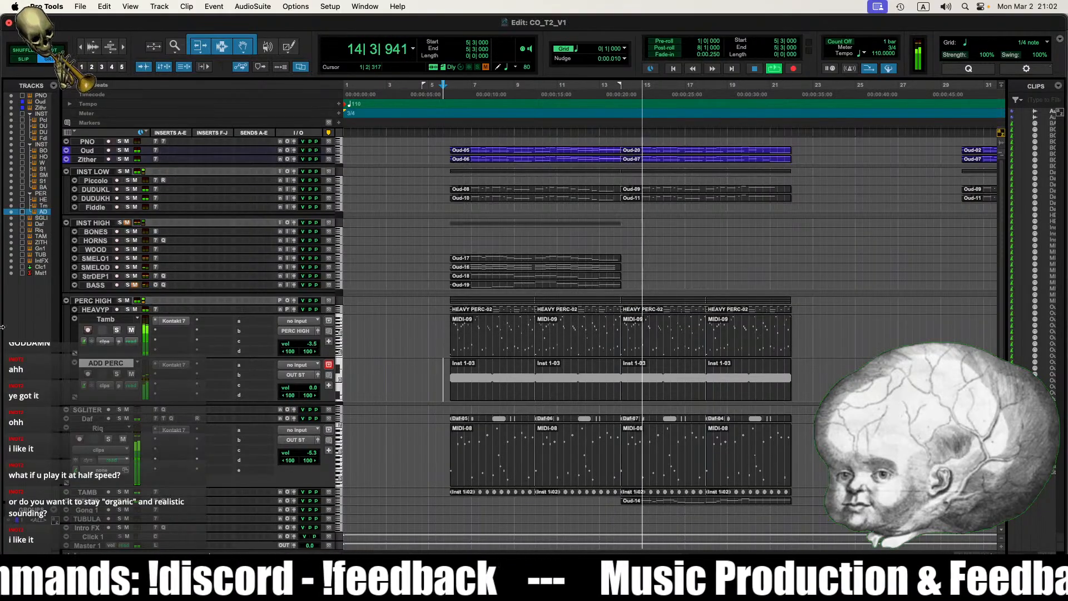
Step: Briefly solo the Tamb track to hear it on its own, and stop playback
{"action": "left_click", "coordinate": [117, 331]}
{"action": "left_click", "coordinate": [117, 331]}
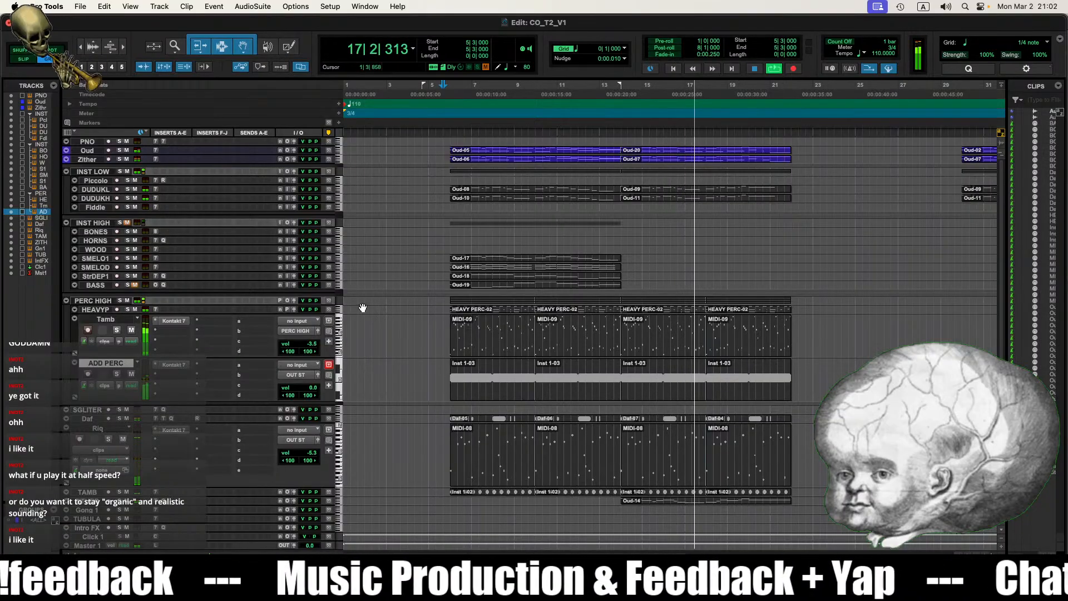
{"action": "key", "text": "space"}
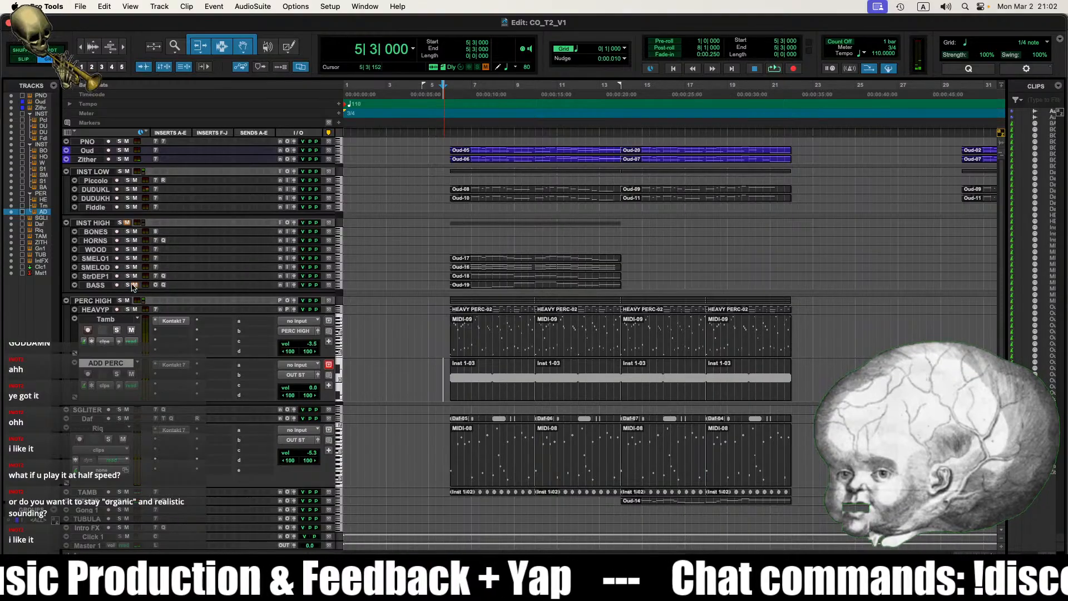
Step: Enlarge the BASS track and unmute both it and INST HIGH while playing from bar 6
{"action": "left_click_drag", "start_coordinate": [99, 289], "coordinate": [105, 335]}
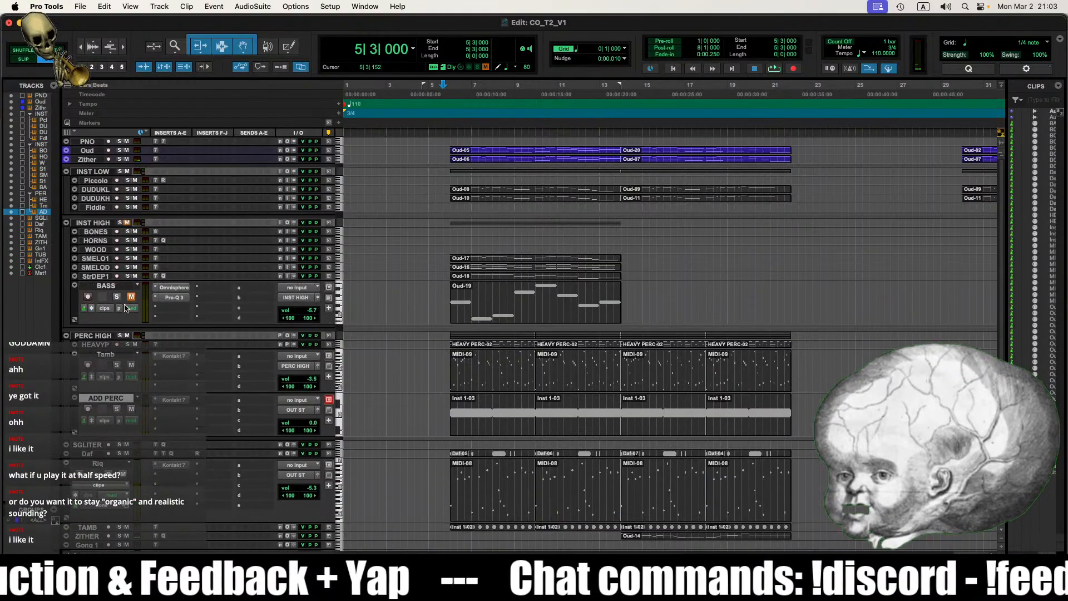
{"action": "left_click", "coordinate": [449, 258]}
{"action": "key", "text": "space"}
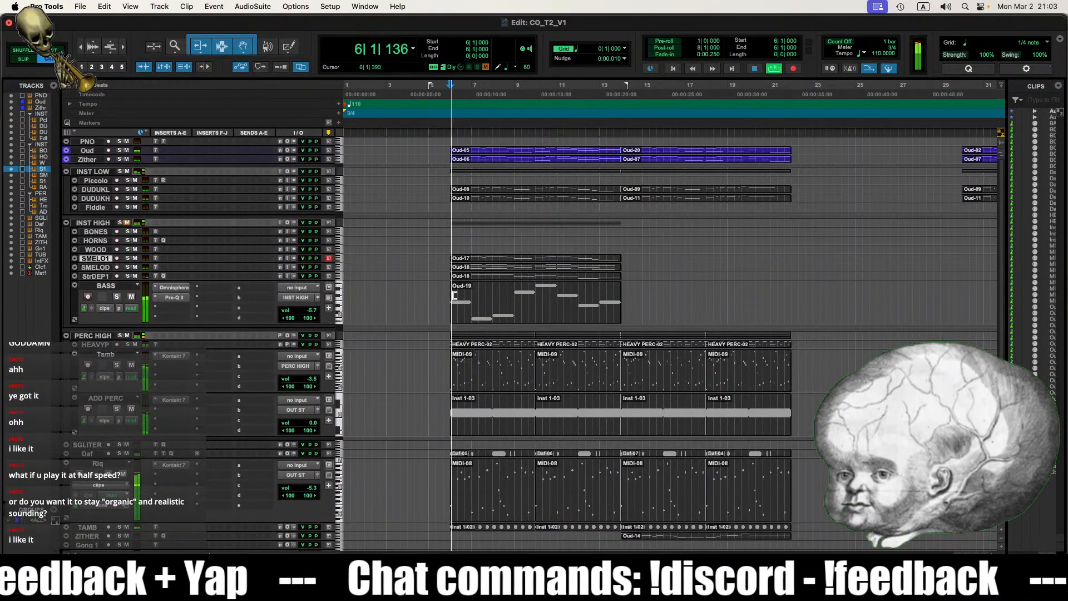
{"action": "key", "text": "t"}
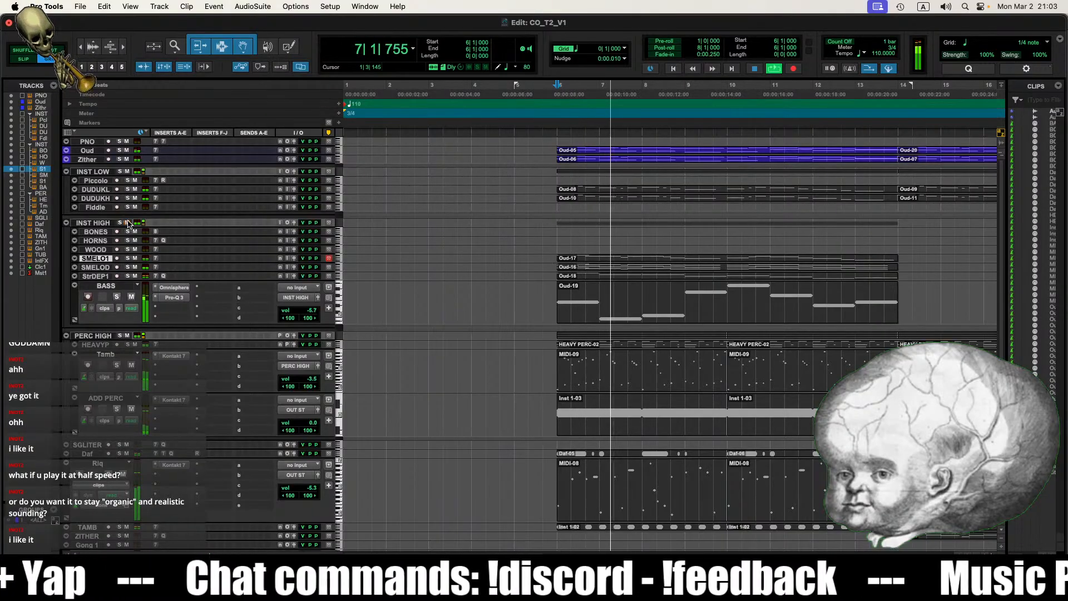
{"action": "key", "text": "r"}
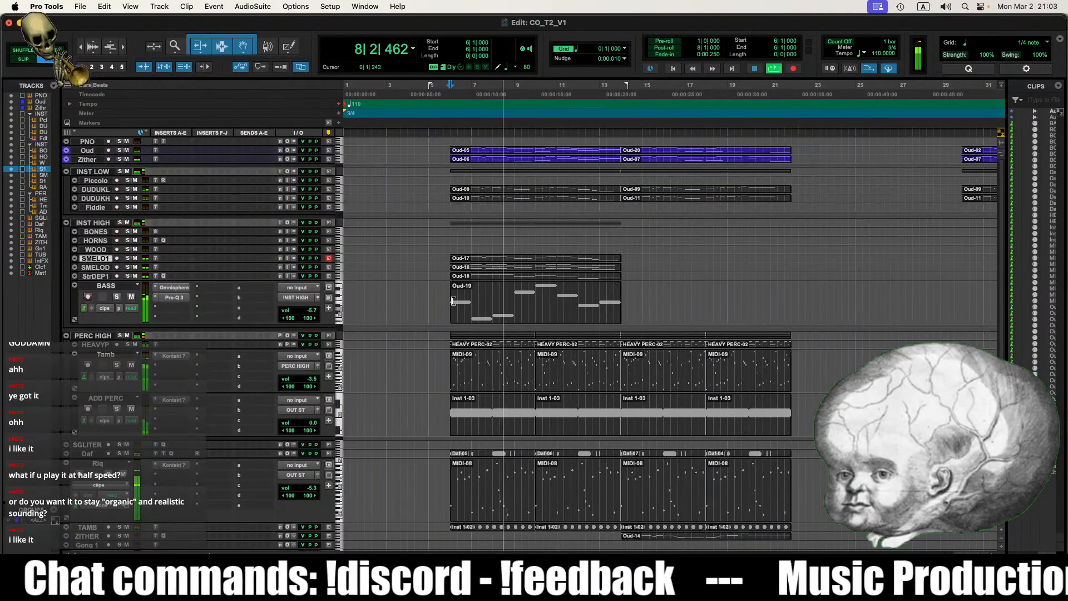
Step: Select the BASS clip from bar 6 to bar 14 and mute INST LOW
{"action": "left_click", "coordinate": [587, 312]}
{"action": "key", "text": "t"}
{"action": "key", "text": "t"}
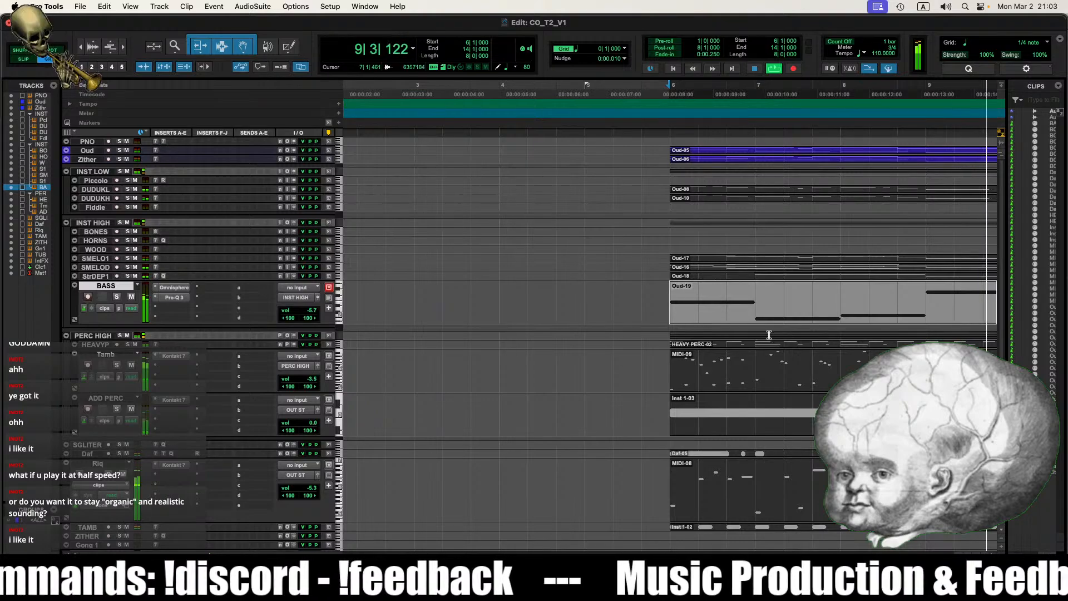
{"action": "key", "text": "r"}
{"action": "key", "text": "r"}
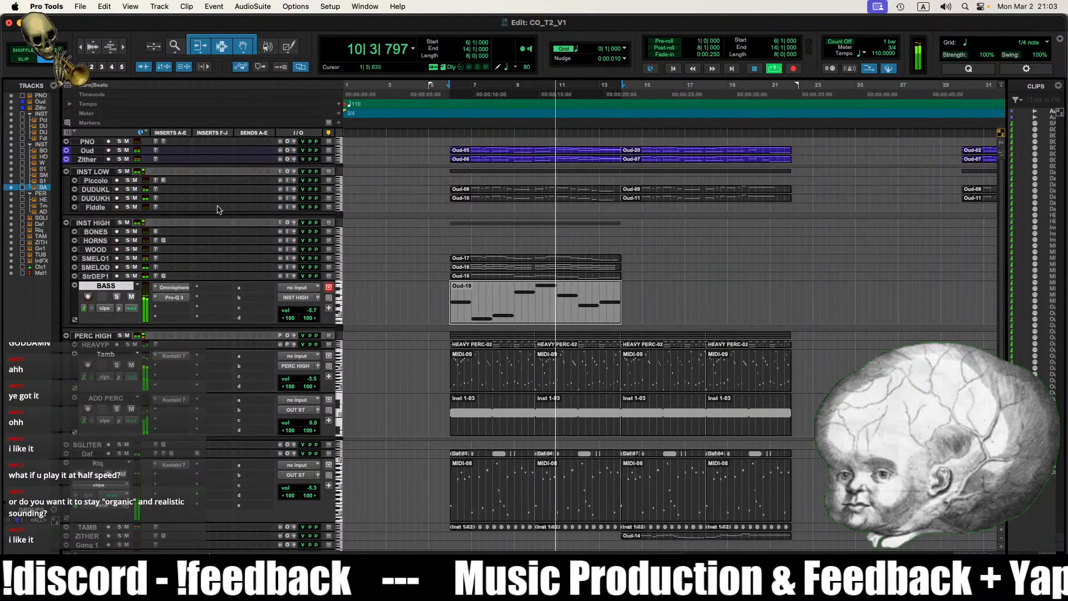
{"action": "left_click", "coordinate": [128, 172]}
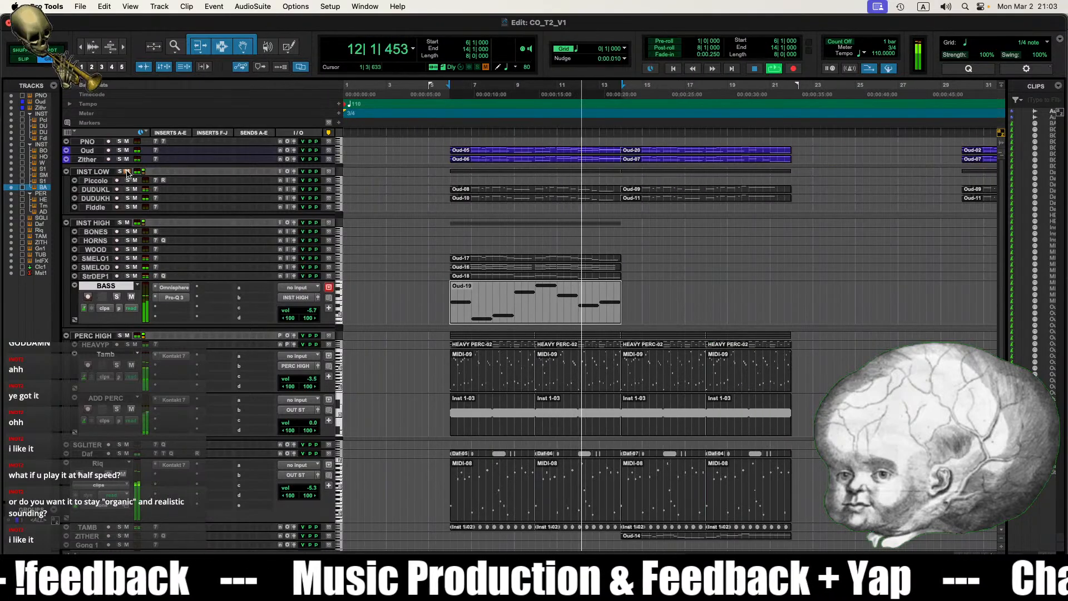
Step: Replay the arrangement from bar 6 with INST LOW muted to judge the bass and percussion together
{"action": "key", "text": "t"}
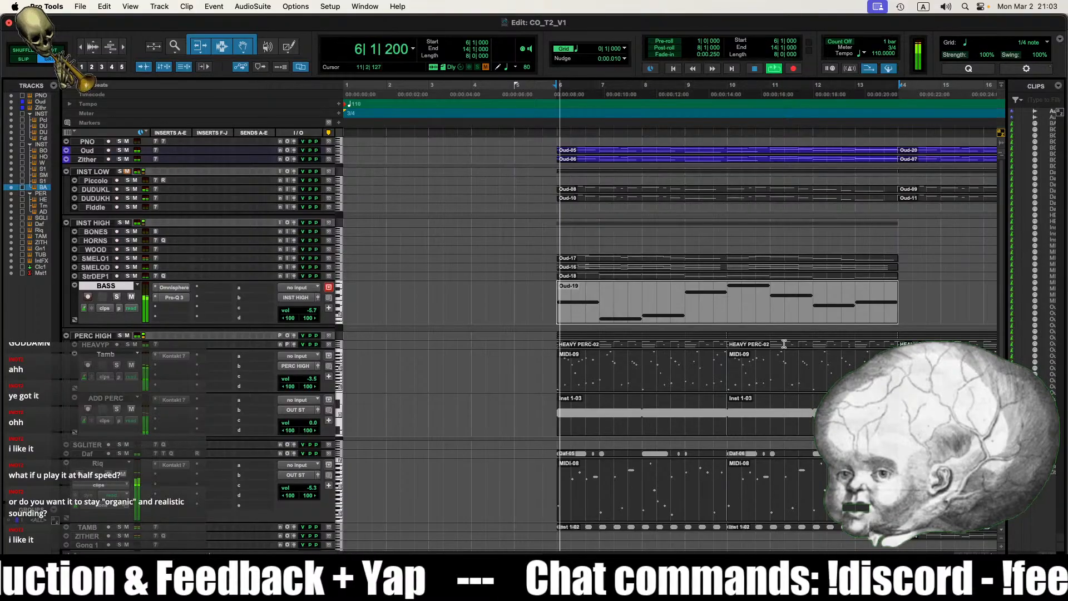
{"action": "key", "text": "space"}
{"action": "key", "text": "r"}
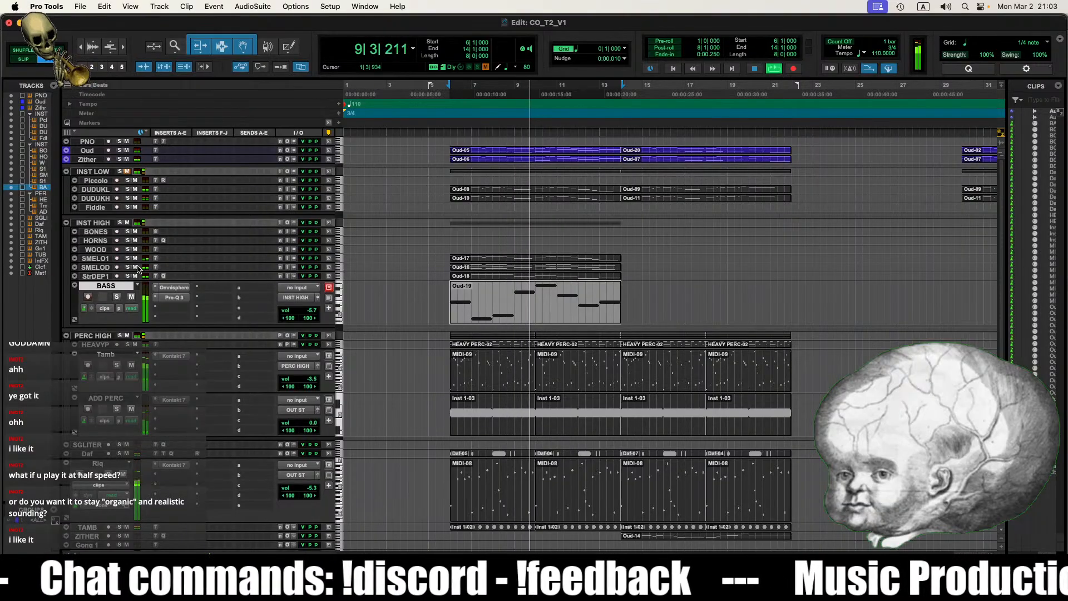
{"action": "key", "text": "t"}
{"action": "key", "text": "t"}
{"action": "key", "text": "r"}
{"action": "key", "text": "r"}
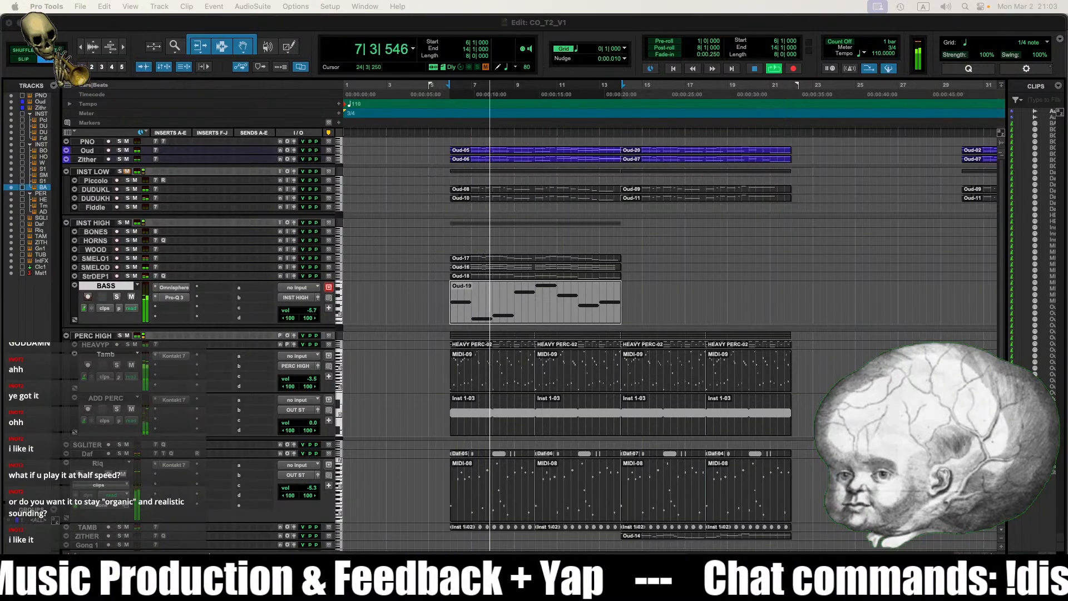
Step: Raise the BASS track volume to -3.2 while soloing it, and release the solo
{"action": "left_click", "coordinate": [435, 300]}
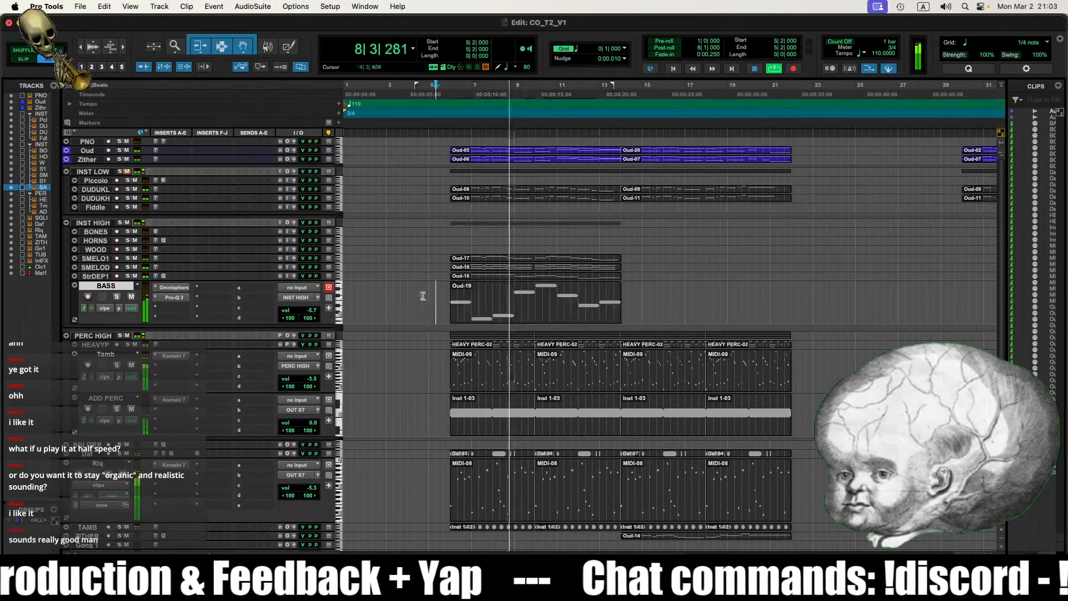
{"action": "left_click", "coordinate": [116, 297]}
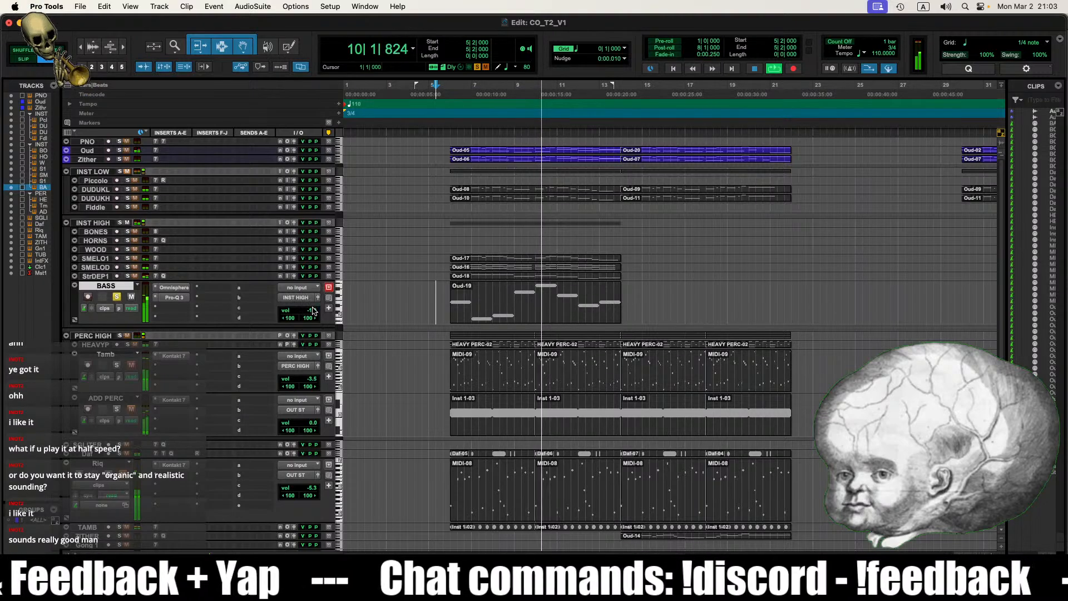
{"action": "left_click", "coordinate": [117, 297]}
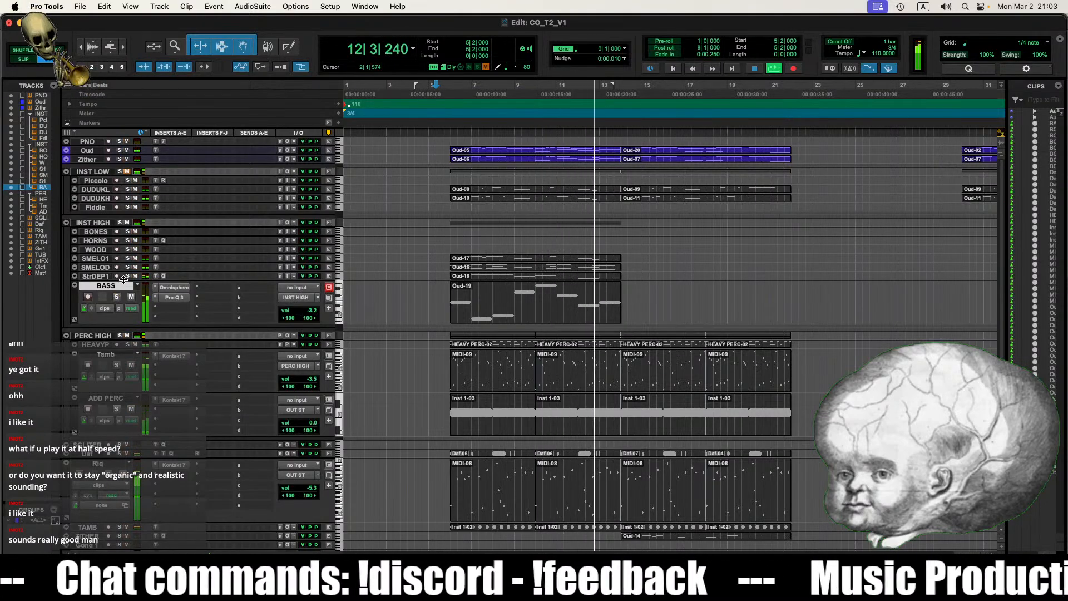
Step: Enlarge the Strings DEEP 1 track and play its bar 6 clip soloed
{"action": "left_click_drag", "start_coordinate": [124, 279], "coordinate": [123, 315]}
{"action": "key", "text": "space"}
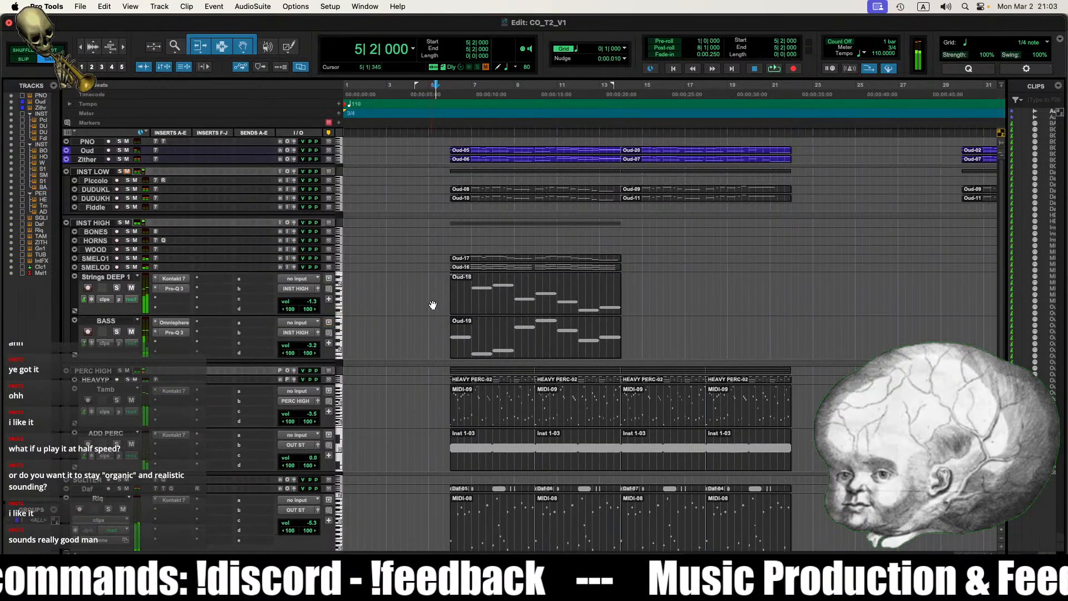
{"action": "left_click", "coordinate": [512, 304]}
{"action": "key", "text": "space"}
{"action": "left_click", "coordinate": [116, 288]}
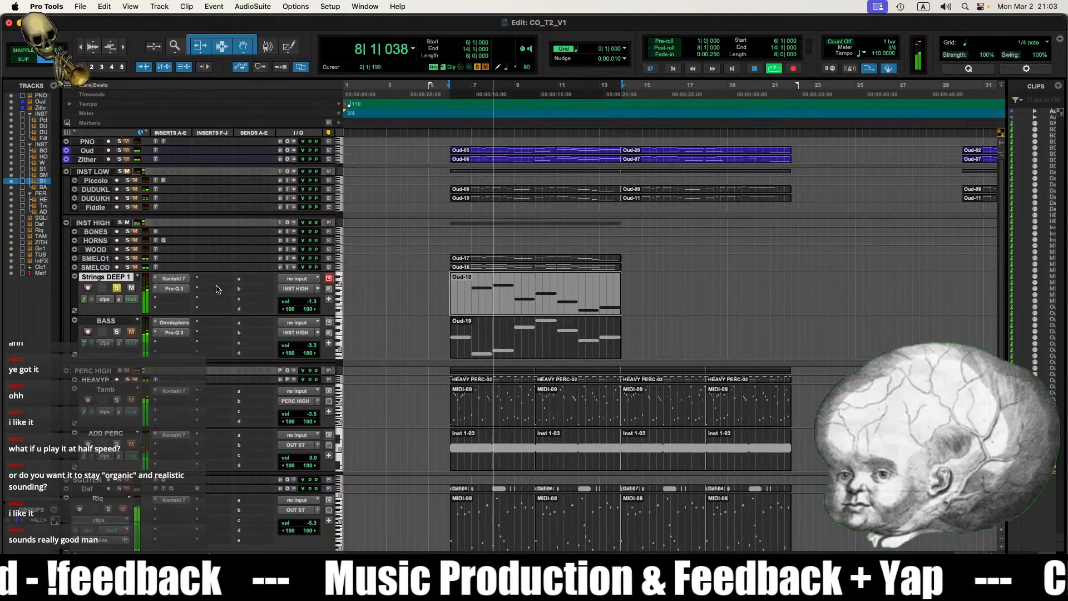
Step: Check the Pro-Q 3 equalizer curve on Strings DEEP 1 during playback and close the plug-in
{"action": "left_click", "coordinate": [174, 289]}
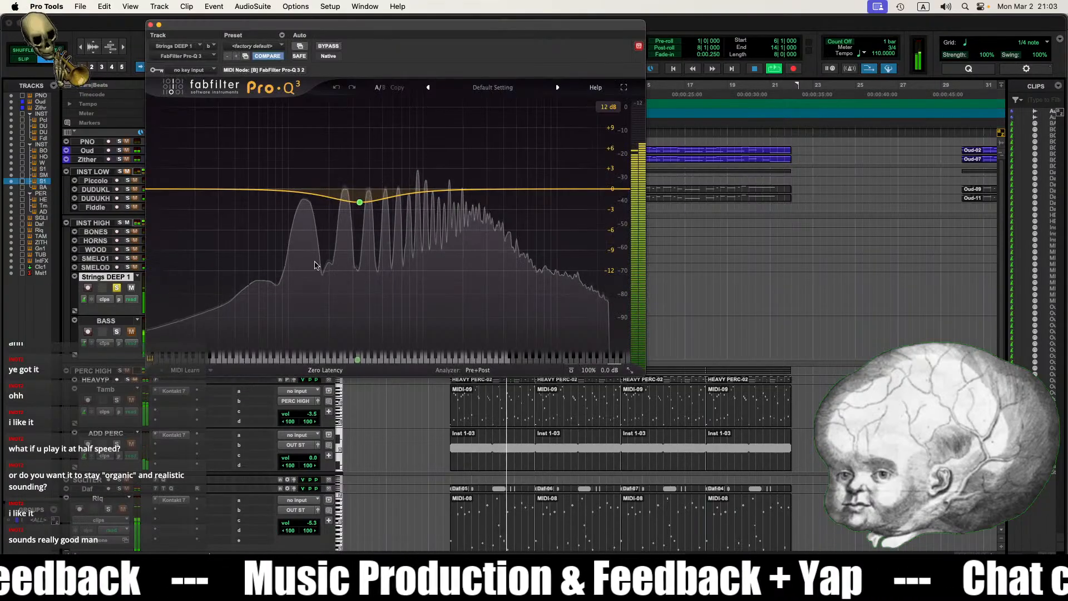
{"action": "left_click", "coordinate": [151, 25]}
{"action": "key", "text": "space"}
Step: Open the Strings DEEP 1 clip in the MIDI editor and move its first note down an octave from E2 to E1
{"action": "double_click", "coordinate": [497, 301]}
{"action": "left_click", "coordinate": [466, 402]}
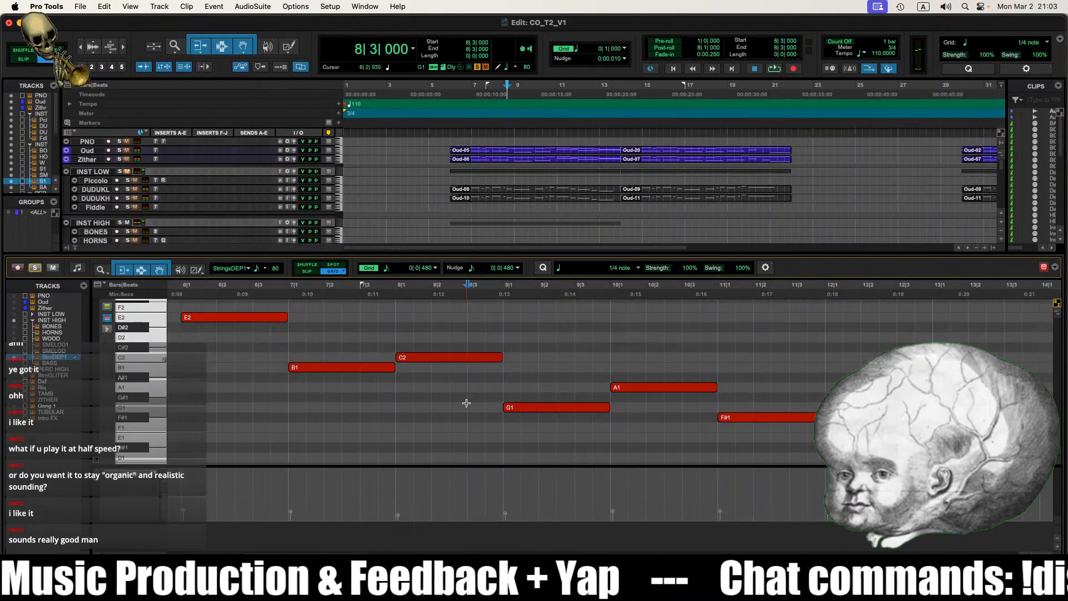
{"action": "key", "text": "r"}
{"action": "key", "text": "r"}
{"action": "key", "text": "t"}
{"action": "left_click", "coordinate": [467, 321]}
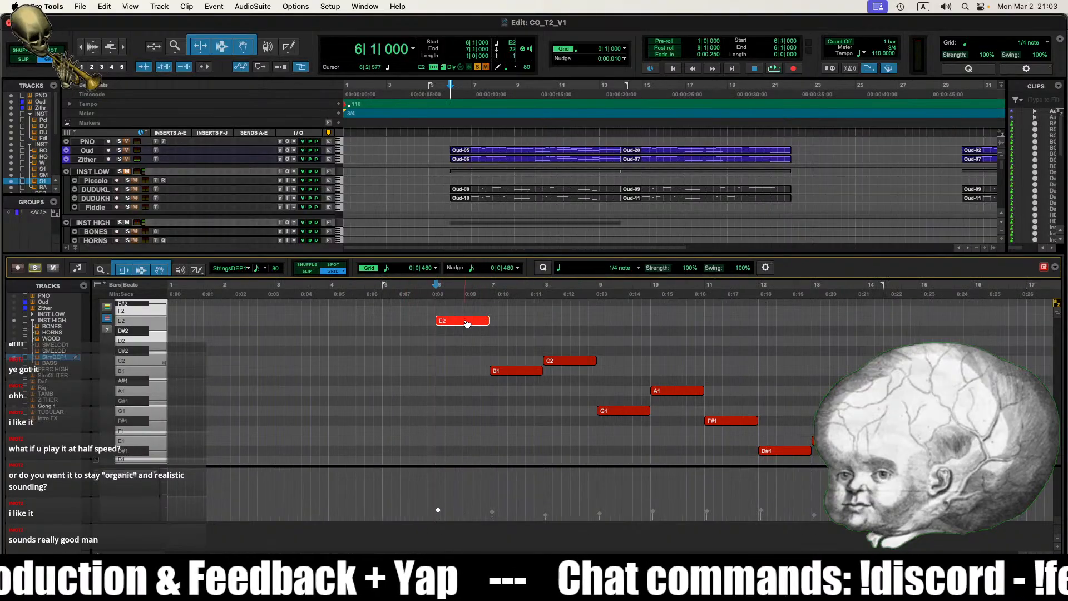
{"action": "left_click_drag", "start_coordinate": [461, 439], "coordinate": [462, 448]}
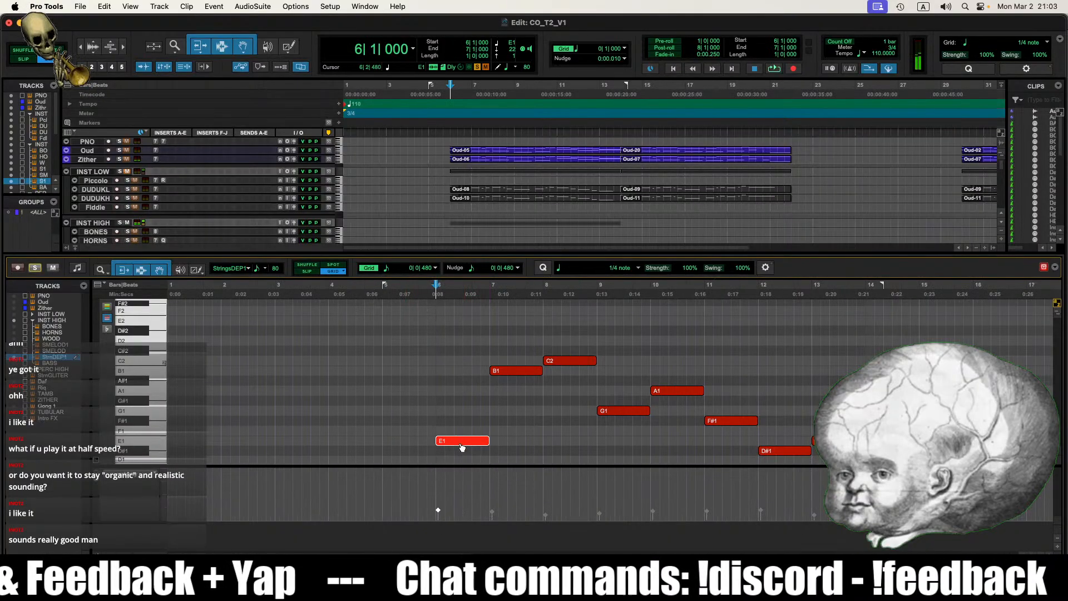
{"action": "scroll", "coordinate": [462, 448], "scroll_direction": "down", "scroll_amount": 3}
{"action": "left_click", "coordinate": [494, 417]}
{"action": "left_click", "coordinate": [459, 352]}
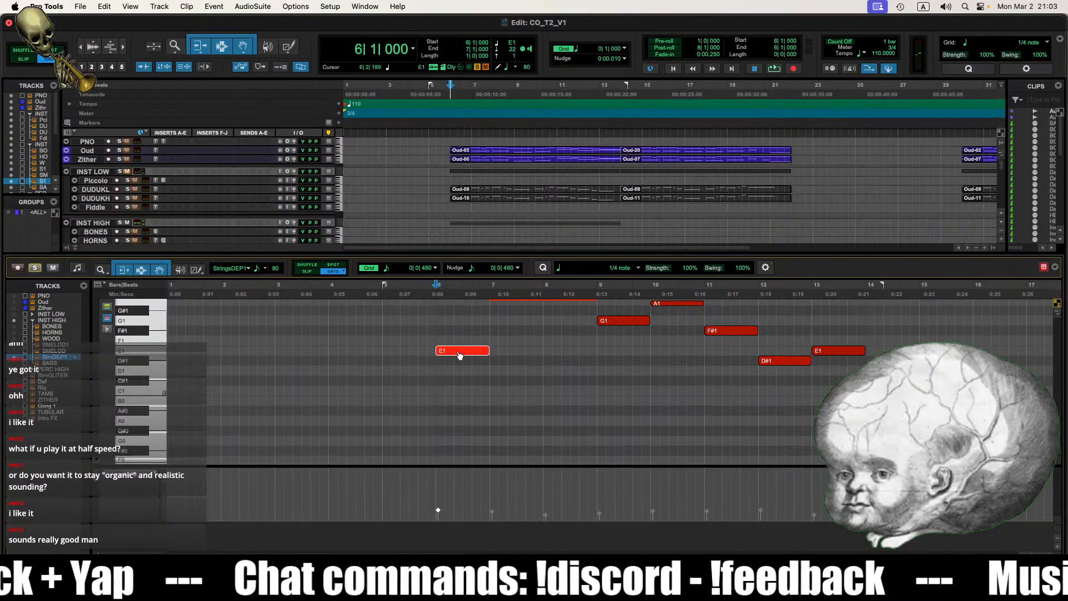
Step: Copy the first Strings DEEP 1 note, E1, down an octave to E0
{"action": "left_click_drag", "start_coordinate": [459, 355], "coordinate": [466, 418]}
{"action": "scroll", "coordinate": [466, 418], "scroll_direction": "down", "scroll_amount": 2}
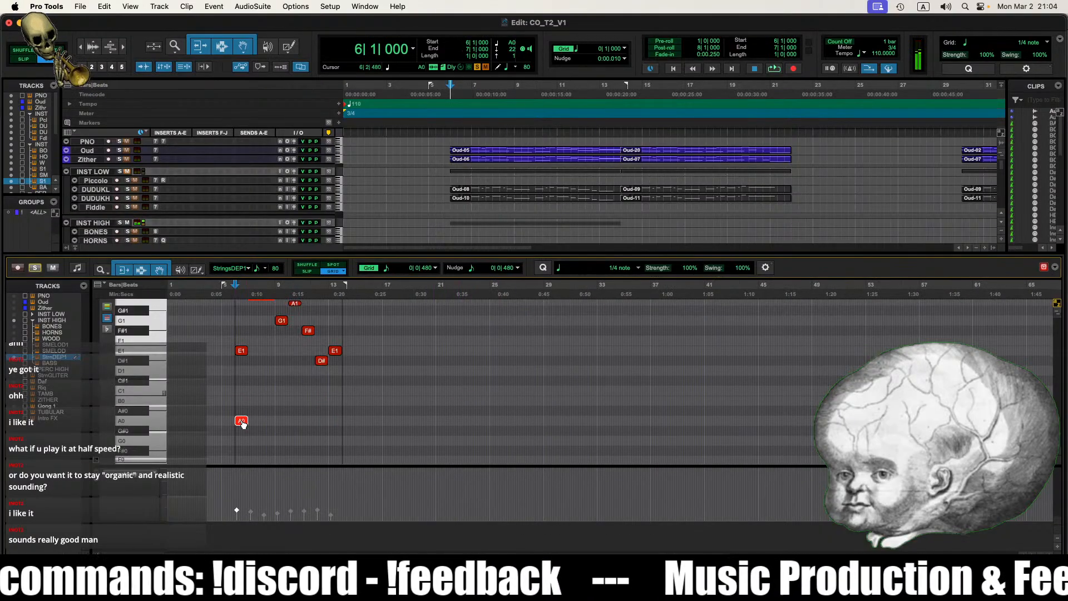
{"action": "scroll", "coordinate": [240, 395], "scroll_direction": "down", "scroll_amount": 2}
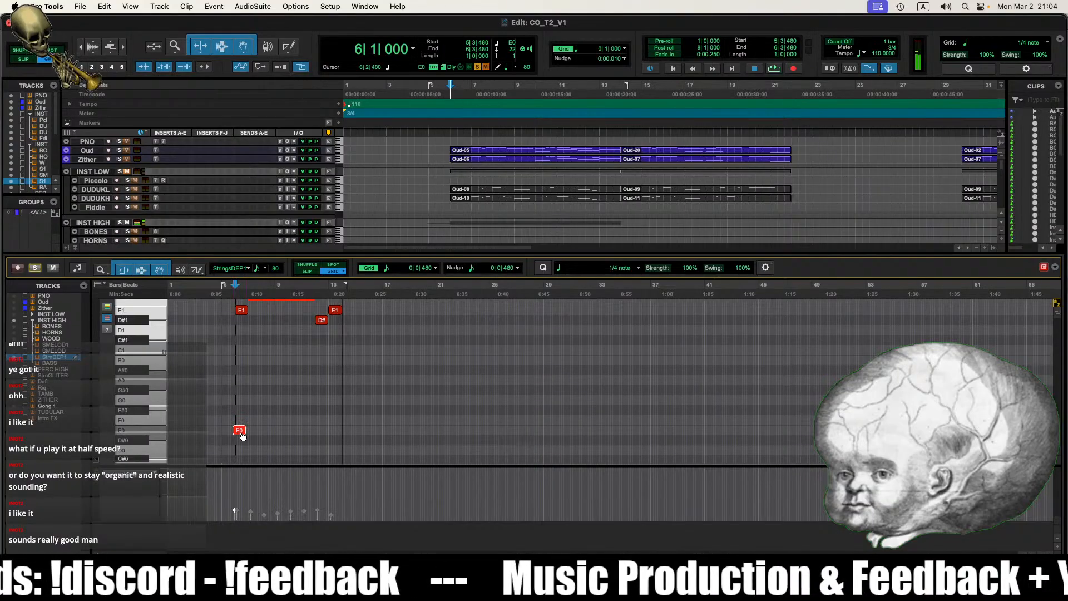
{"action": "left_click_drag", "start_coordinate": [247, 438], "coordinate": [249, 436]}
{"action": "key", "text": "t"}
{"action": "scroll", "coordinate": [376, 402], "scroll_direction": "up", "scroll_amount": 5}
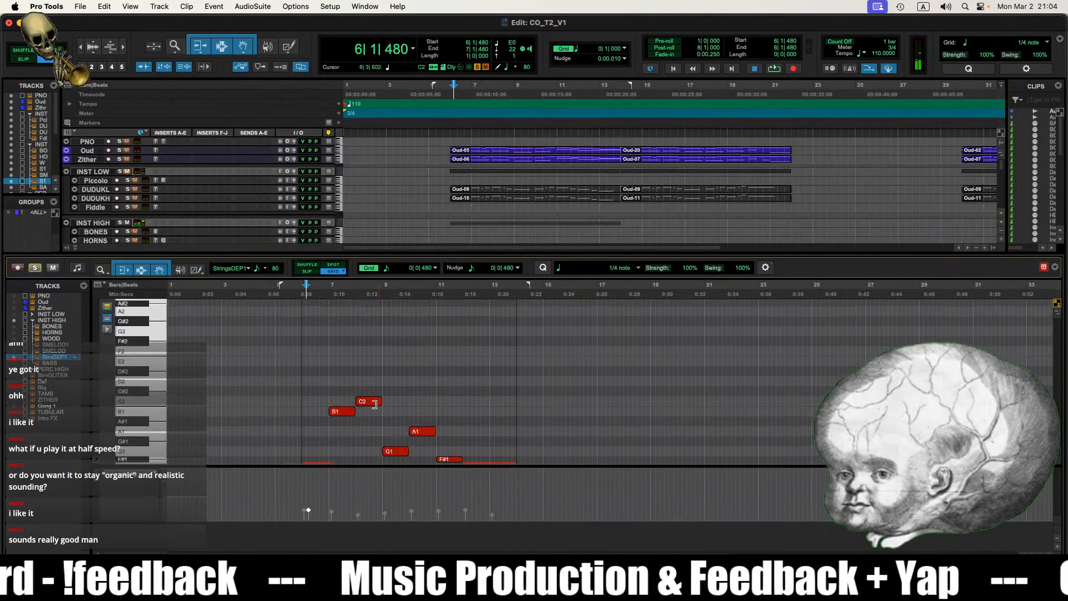
{"action": "scroll", "coordinate": [362, 402], "scroll_direction": "down", "scroll_amount": 10}
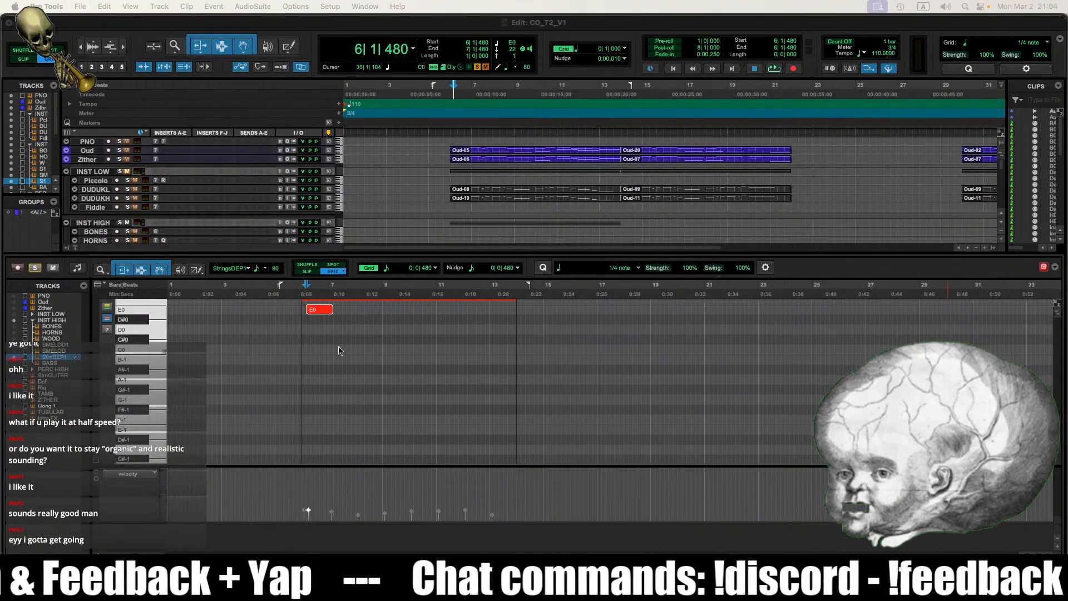
Step: Align the E0 copy with the start of bar 6, directly beneath the E1 note
{"action": "scroll", "coordinate": [346, 356], "scroll_direction": "up", "scroll_amount": 5}
{"action": "scroll", "coordinate": [343, 383], "scroll_direction": "down", "scroll_amount": 2}
{"action": "left_click", "coordinate": [346, 398]}
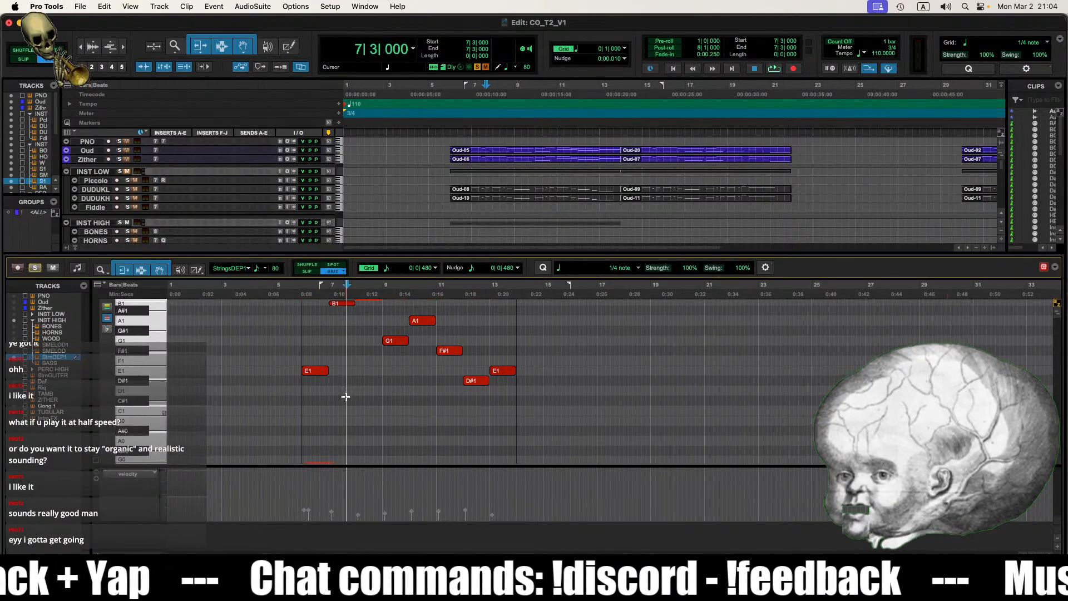
{"action": "key", "text": "t"}
{"action": "scroll", "coordinate": [485, 415], "scroll_direction": "down", "scroll_amount": 4}
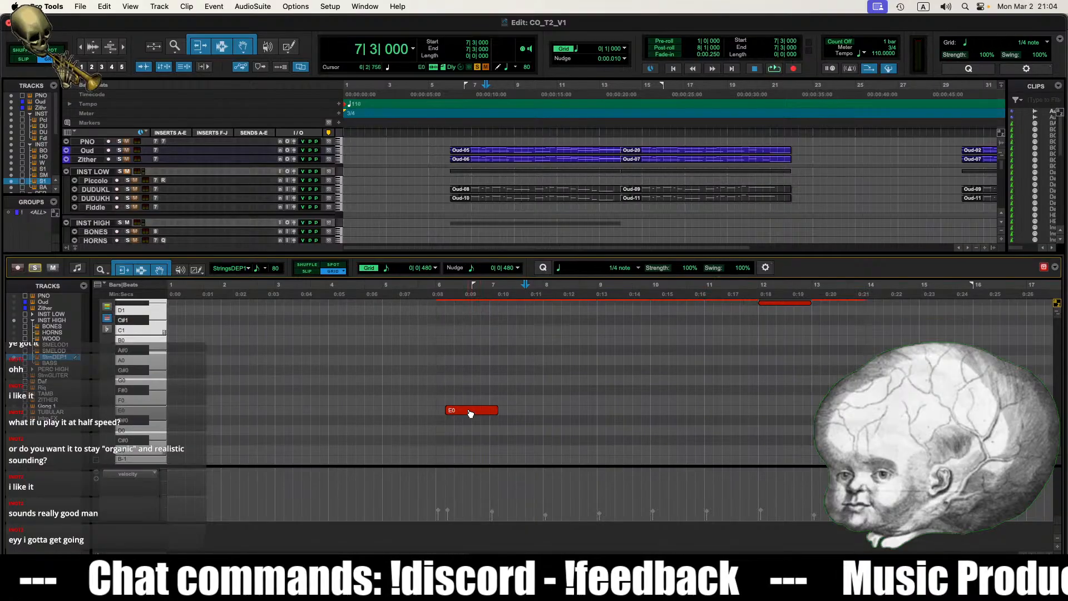
{"action": "scroll", "coordinate": [478, 417], "scroll_direction": "up", "scroll_amount": 2}
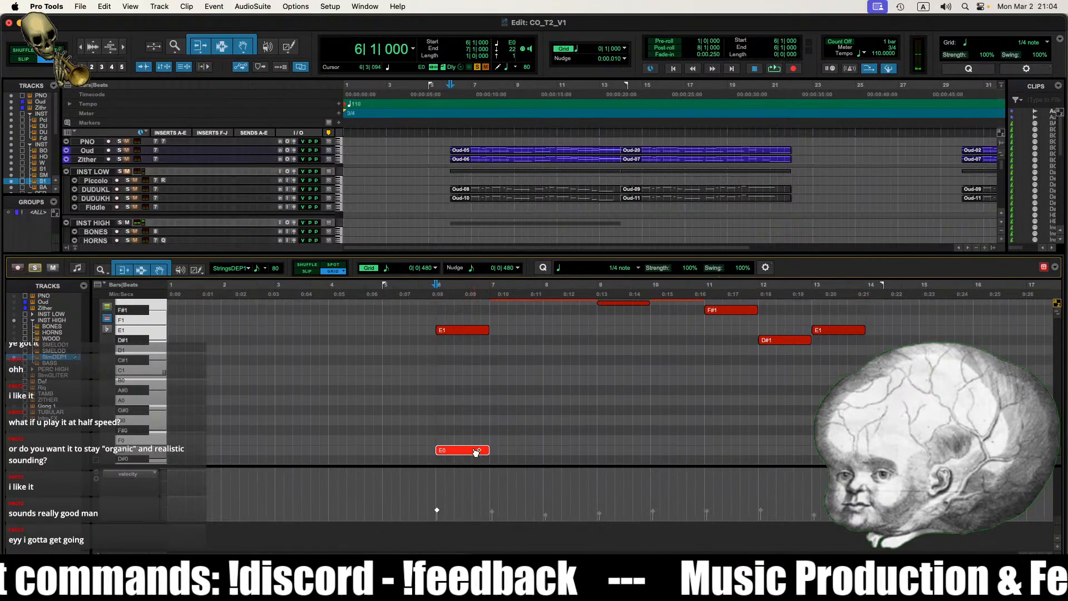
Step: Copy the bar 7 and bar 8 notes, B1 and C2, an octave down to B0 and C1
{"action": "left_click_drag", "start_coordinate": [475, 451], "coordinate": [565, 373]}
{"action": "scroll", "coordinate": [654, 410], "scroll_direction": "right", "scroll_amount": 1}
{"action": "scroll", "coordinate": [589, 400], "scroll_direction": "up", "scroll_amount": 8}
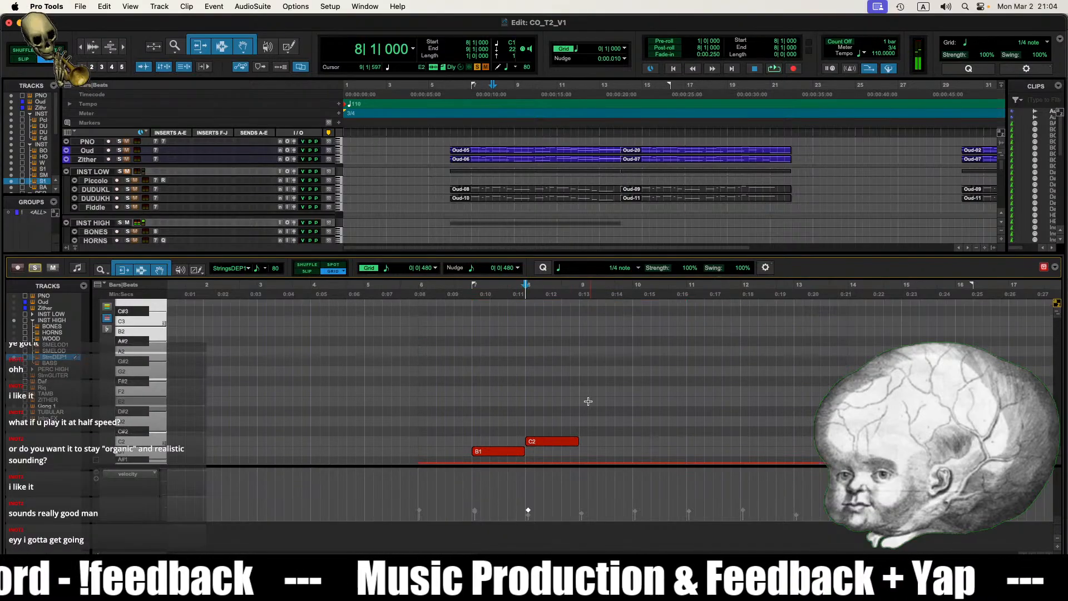
{"action": "scroll", "coordinate": [565, 412], "scroll_direction": "right", "scroll_amount": 1}
{"action": "scroll", "coordinate": [565, 413], "scroll_direction": "down", "scroll_amount": 14}
{"action": "scroll", "coordinate": [558, 393], "scroll_direction": "up", "scroll_amount": 7}
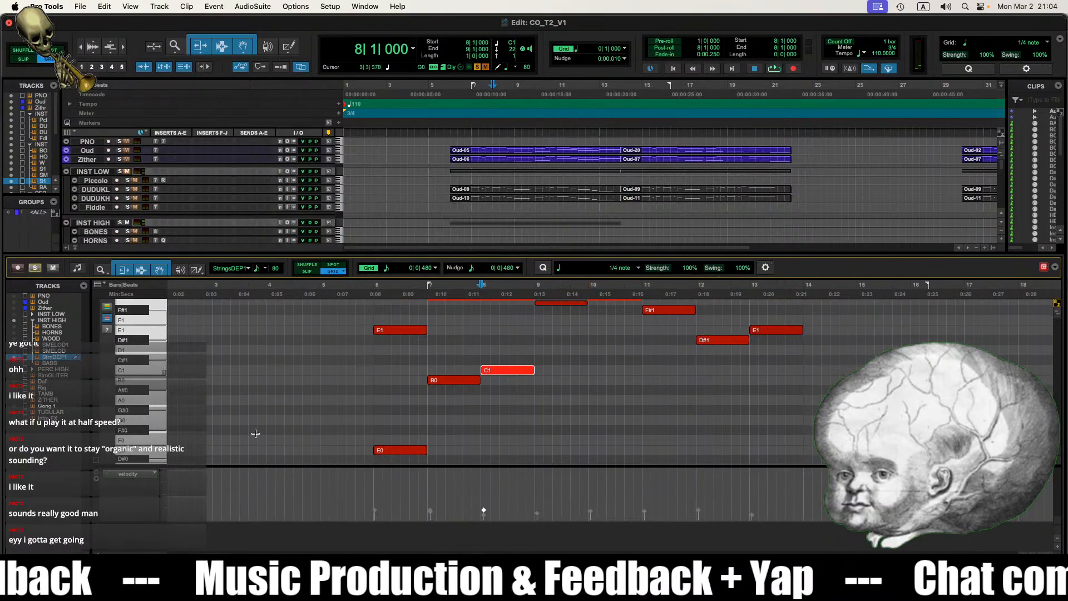
Step: Shrink the velocity lane to enlarge the note area, and copy G1 and A1 in bars 9 and 10 down to G0 and A0
{"action": "mouse_move", "coordinate": [129, 521]}
{"action": "left_mouse_down"}
{"action": "mouse_move", "coordinate": [129, 476]}
{"action": "mouse_move", "coordinate": [136, 542]}
{"action": "left_mouse_up"}
{"action": "left_click_drag", "start_coordinate": [146, 465], "coordinate": [146, 515]}
{"action": "scroll", "coordinate": [876, 391], "scroll_direction": "up", "scroll_amount": 4}
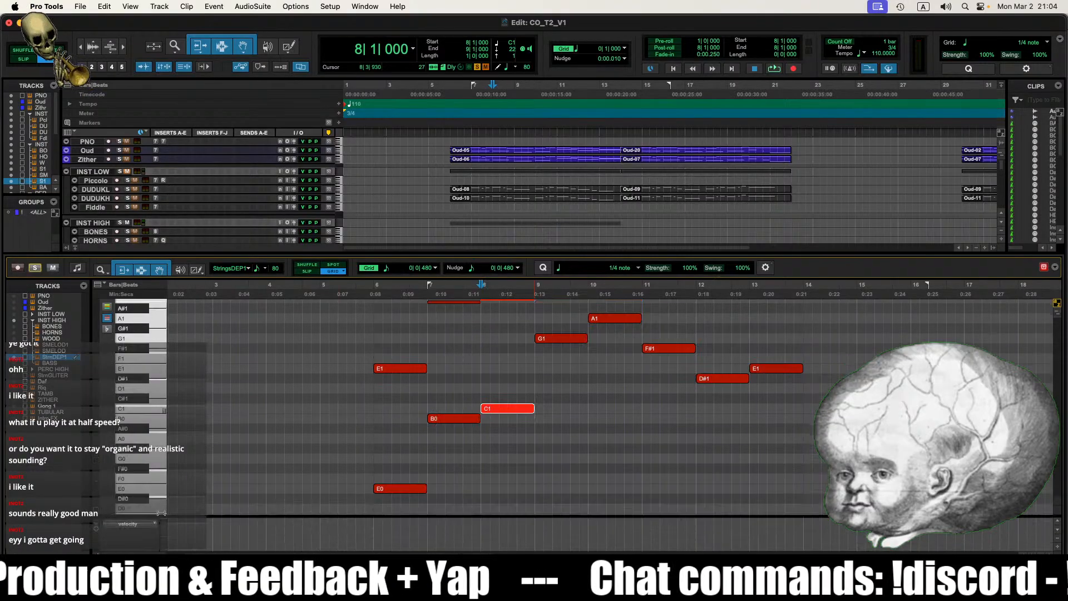
{"action": "scroll", "coordinate": [668, 439], "scroll_direction": "right", "scroll_amount": 2}
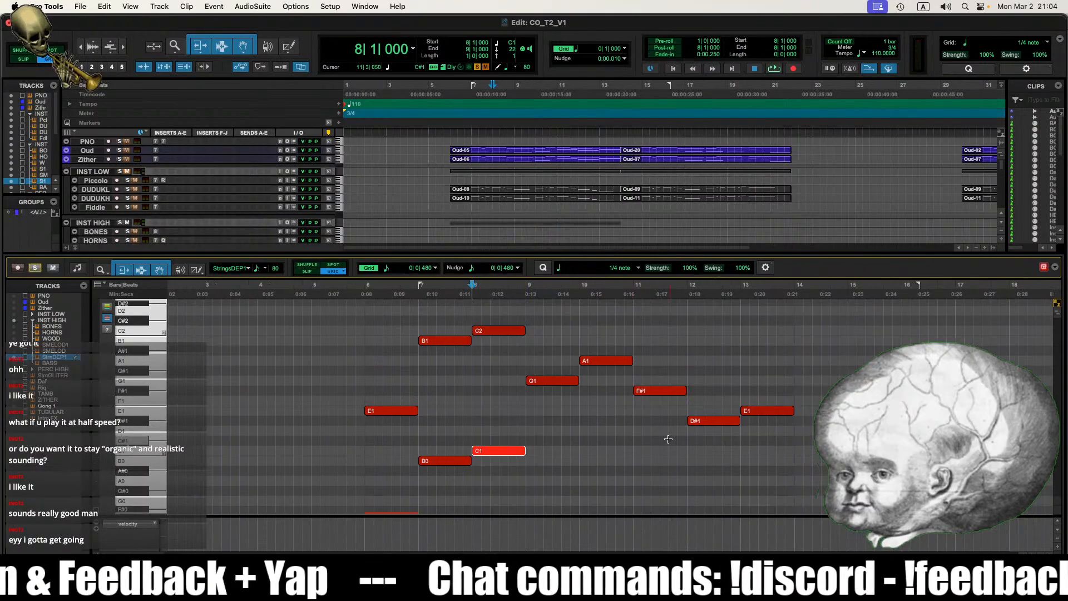
{"action": "left_click", "coordinate": [613, 432]}
{"action": "scroll", "coordinate": [585, 443], "scroll_direction": "right", "scroll_amount": 1}
{"action": "scroll", "coordinate": [551, 440], "scroll_direction": "down", "scroll_amount": 3}
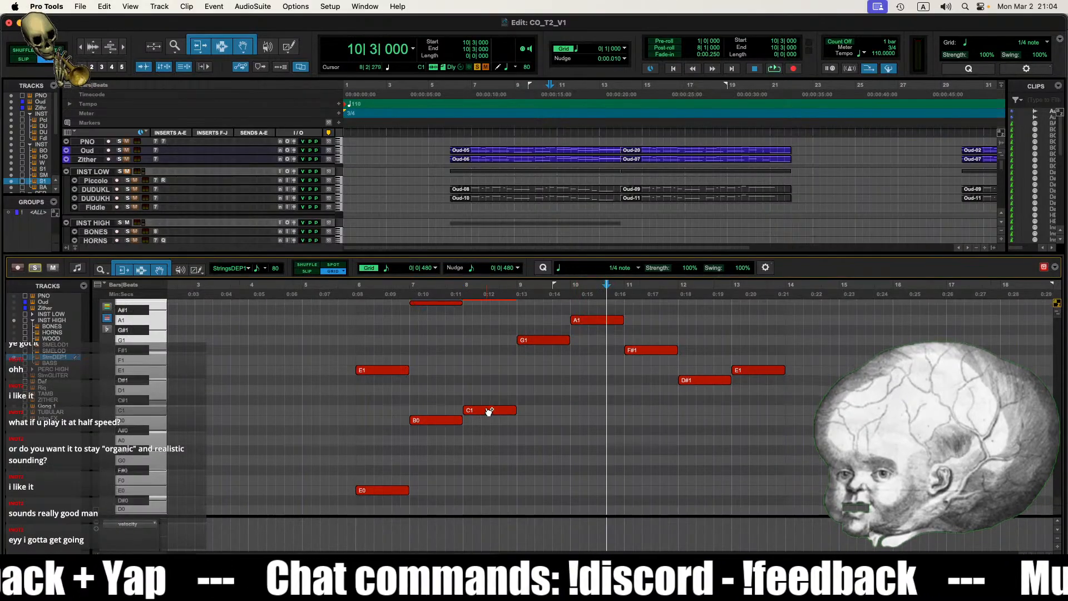
{"action": "left_click_drag", "start_coordinate": [490, 410], "coordinate": [597, 444]}
Step: Copy the last three notes, F#1, D#1 and E1, an octave down to F#0, D#0 and E0, and audition the low copies
{"action": "left_click", "coordinate": [643, 352]}
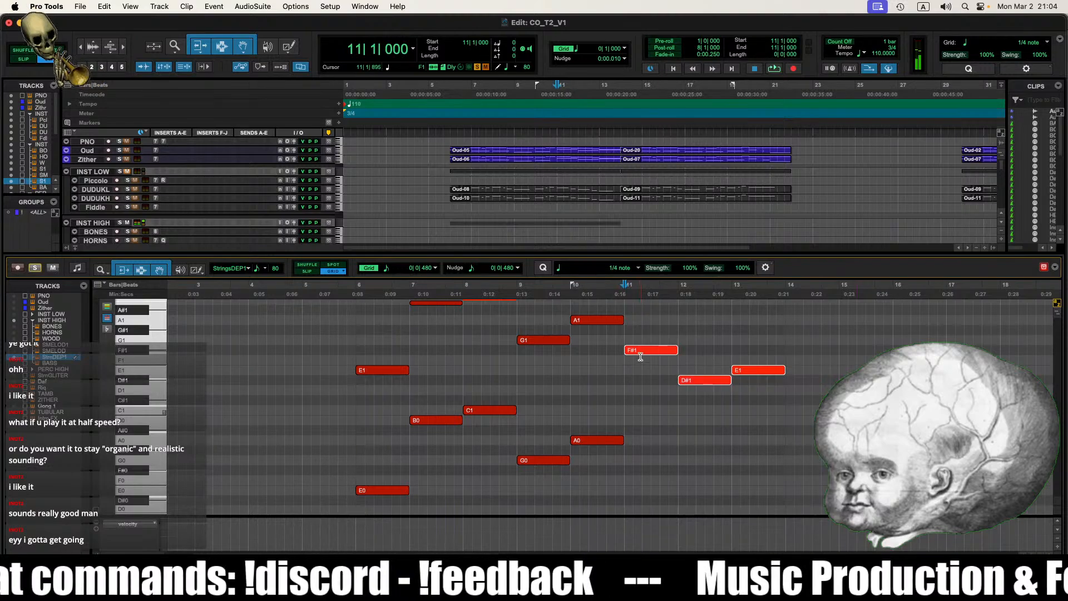
{"action": "left_click_drag", "start_coordinate": [644, 361], "coordinate": [643, 471]}
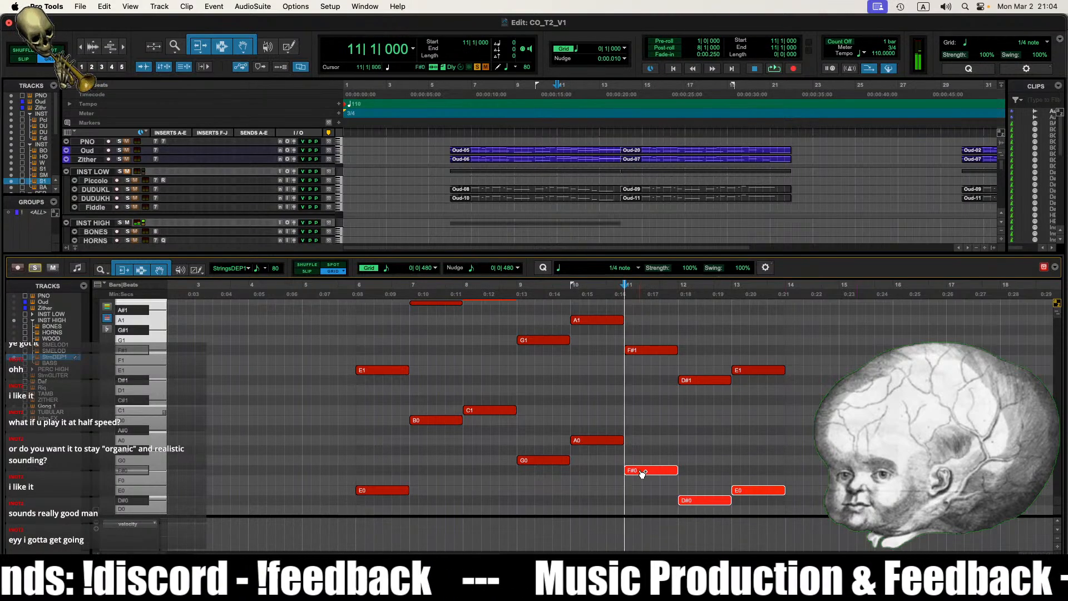
{"action": "scroll", "coordinate": [771, 446], "scroll_direction": "down", "scroll_amount": 2}
{"action": "left_click", "coordinate": [776, 444]}
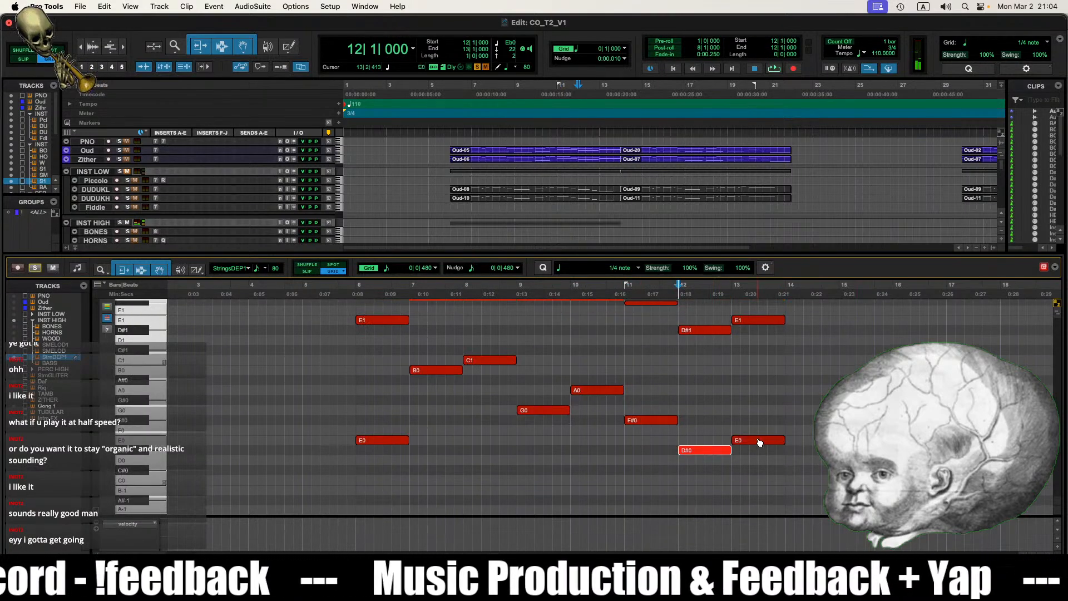
{"action": "left_click", "coordinate": [760, 442]}
Step: Play the octave-doubled deep strings soloed, and return to the full arrangement of tracks
{"action": "scroll", "coordinate": [486, 441], "scroll_direction": "up", "scroll_amount": 2}
{"action": "left_click", "coordinate": [360, 402]}
{"action": "key", "text": "space"}
{"action": "scroll", "coordinate": [432, 416], "scroll_direction": "up", "scroll_amount": 2}
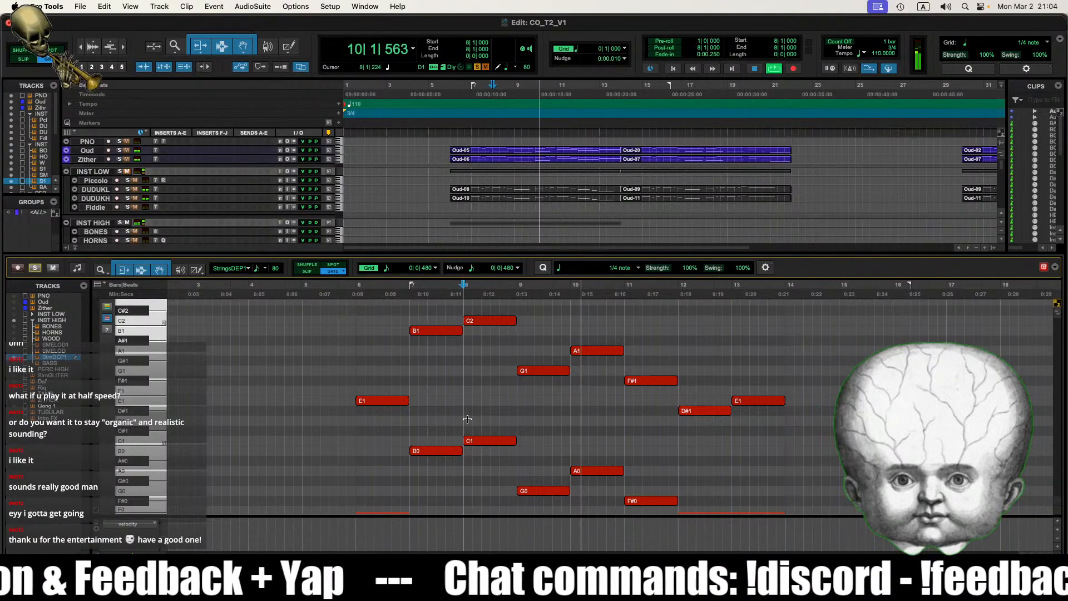
{"action": "key", "text": "space"}
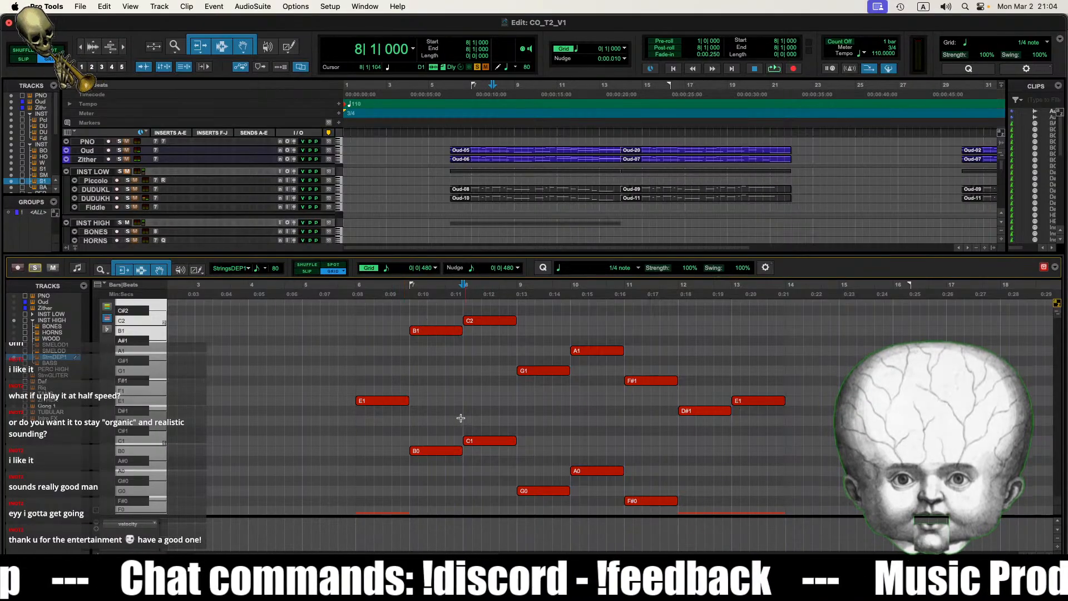
{"action": "key", "text": "space"}
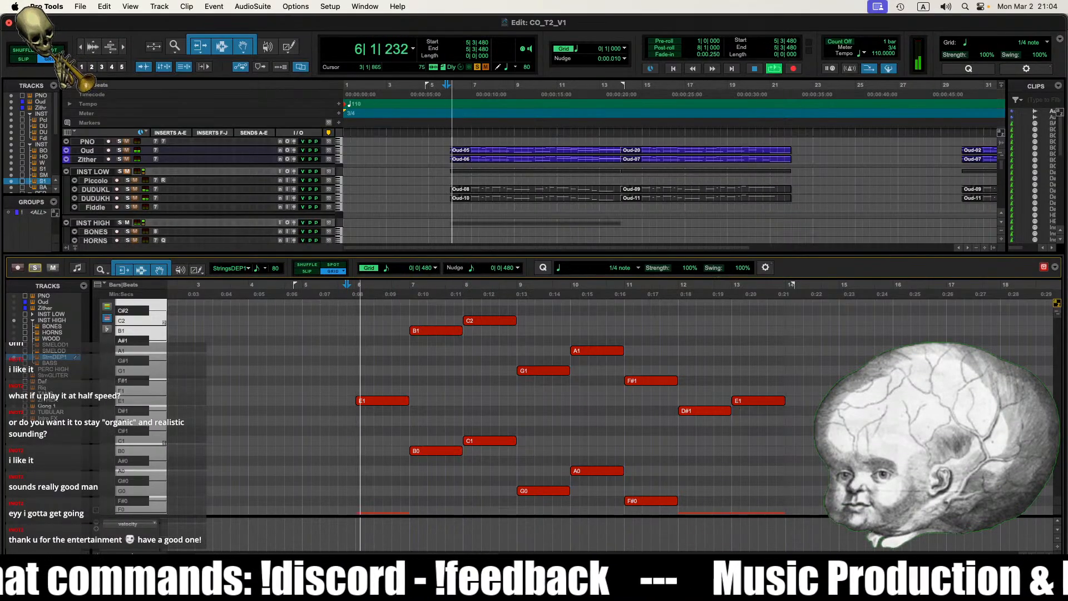
{"action": "key", "text": "ctrl+equal"}
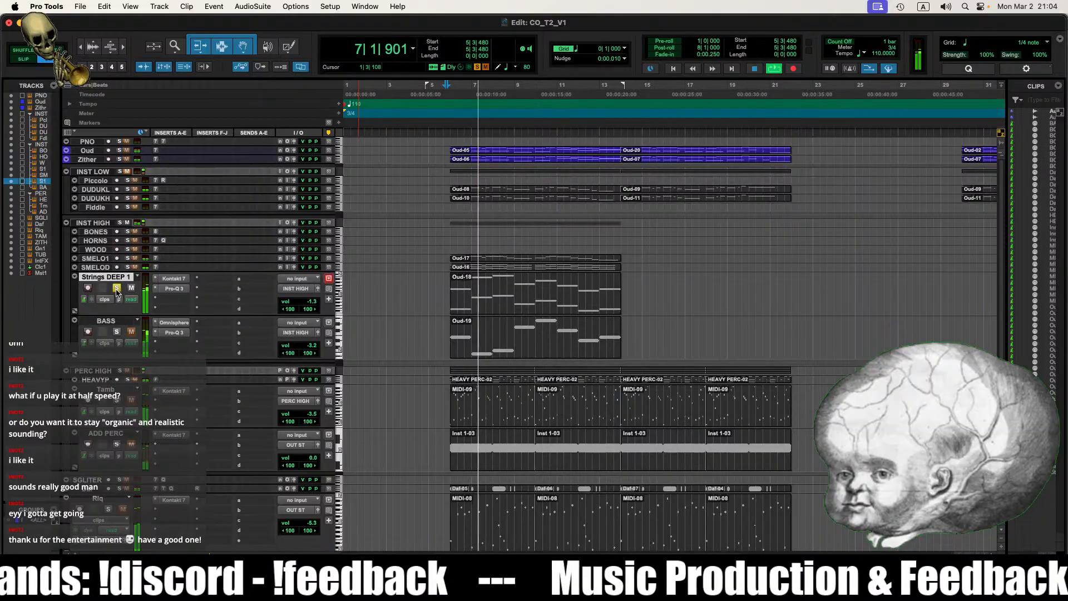
{"action": "key", "text": "space"}
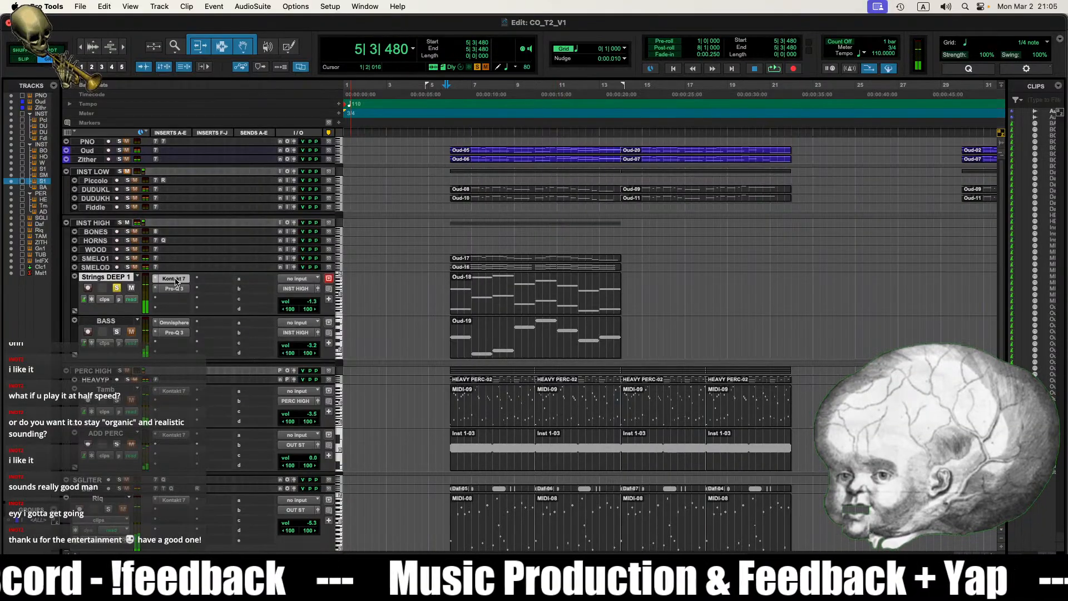
Step: Check the articulation slots of the String Ensemble in Kontakt 7 on Strings DEEP 1, and close the plug-in
{"action": "left_click", "coordinate": [175, 279]}
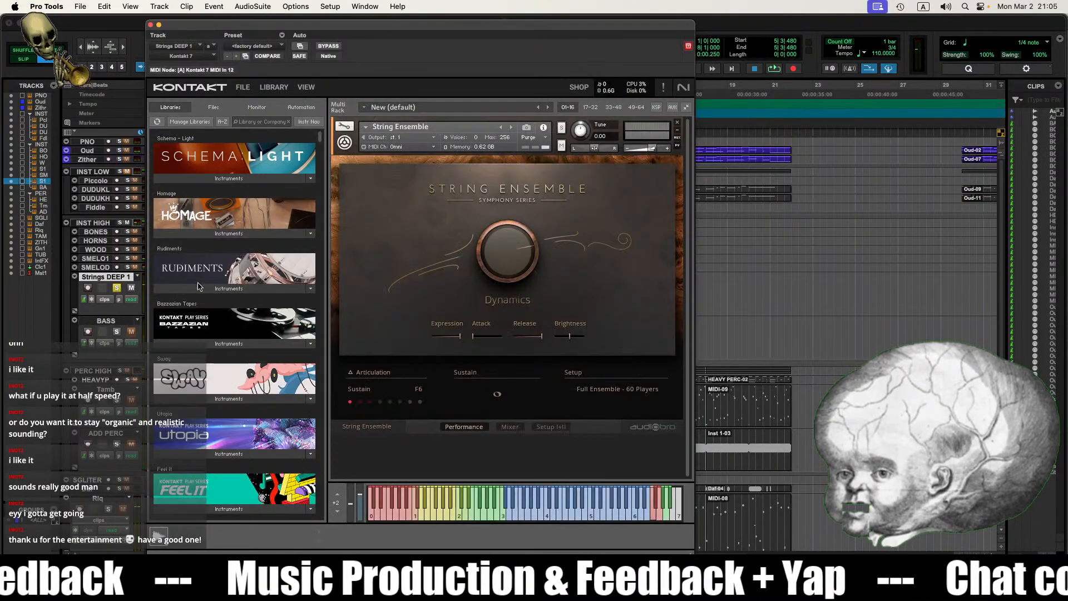
{"action": "left_click", "coordinate": [371, 373]}
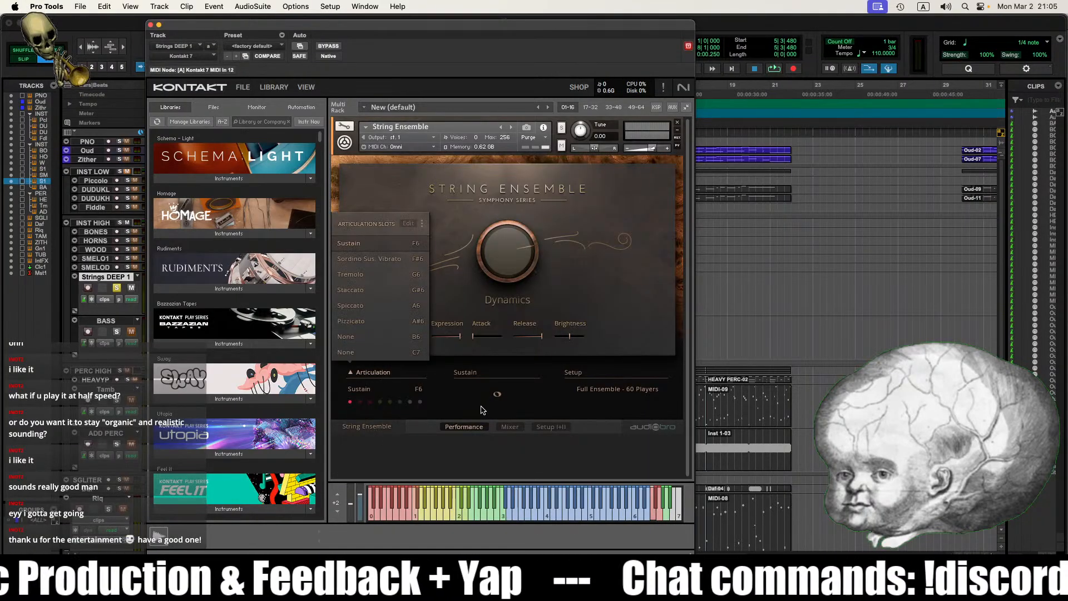
{"action": "left_click", "coordinate": [150, 26]}
Step: Lengthen all notes of the Strings DEEP 1 clip slightly so each overlaps the next, and return to the arrangement
{"action": "double_click", "coordinate": [494, 309]}
{"action": "left_click", "coordinate": [493, 399]}
{"action": "key", "text": "super+a"}
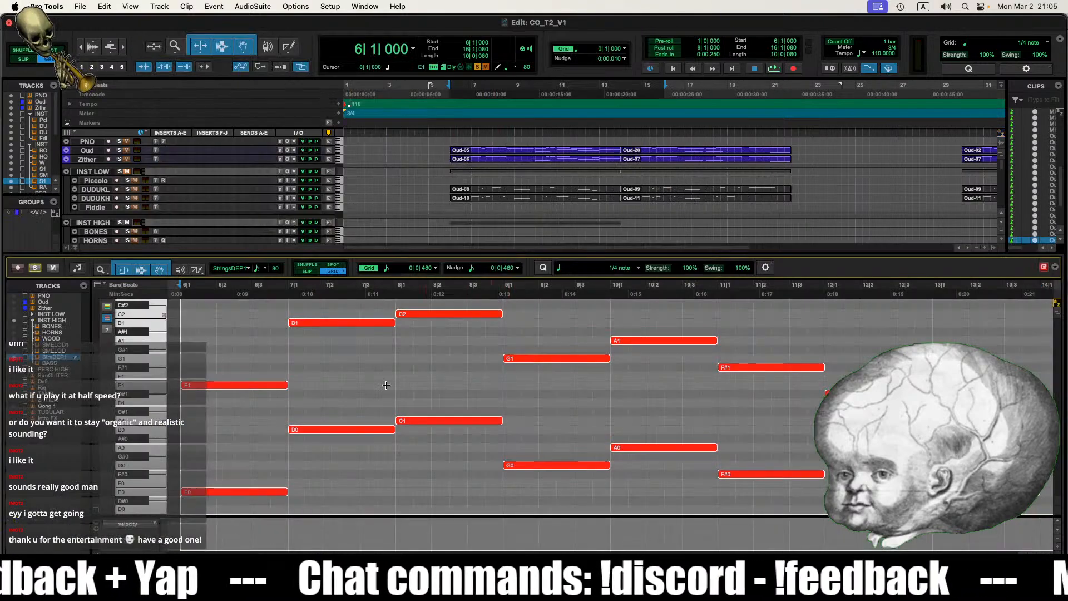
{"action": "left_click", "coordinate": [192, 413]}
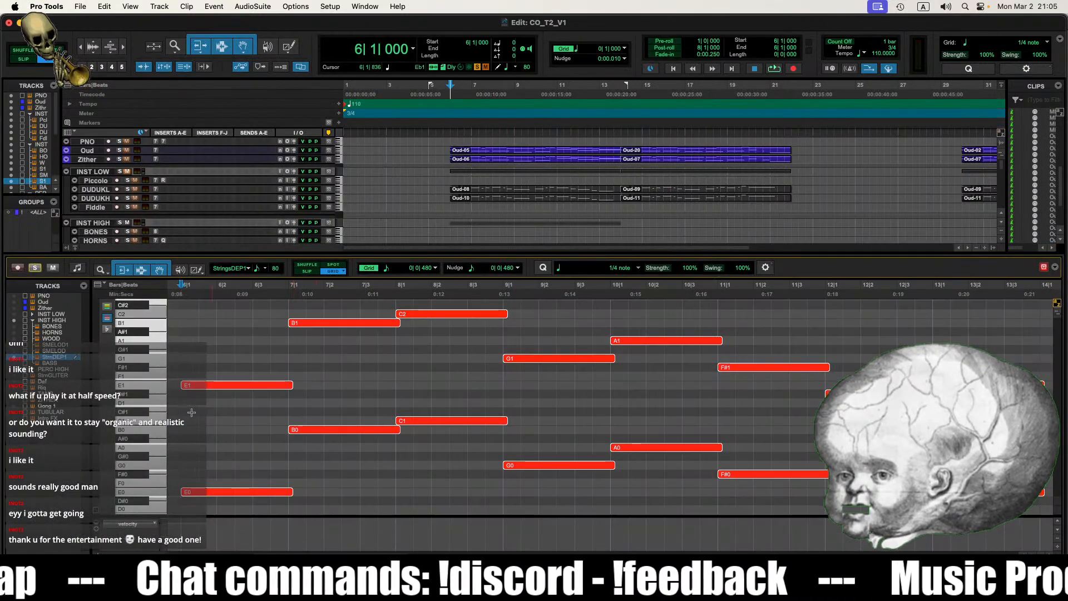
{"action": "key", "text": "ctrl+equal"}
Step: Release the Strings DEEP 1 solo and play bars 6 to 14 in the mix, comparing with BASS muted and unmuted
{"action": "left_click", "coordinate": [550, 302]}
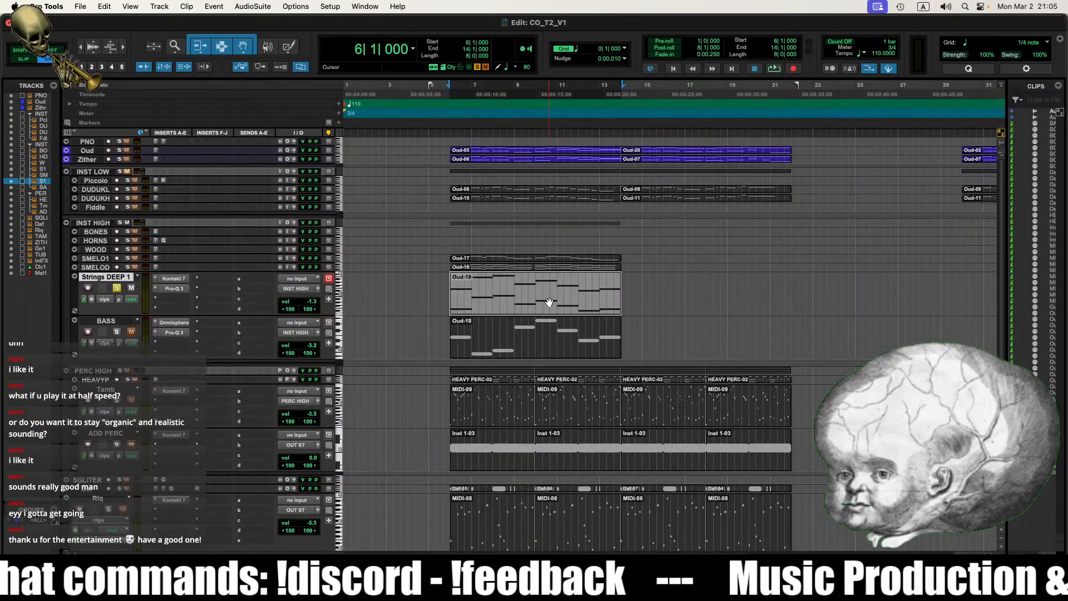
{"action": "key", "text": "space"}
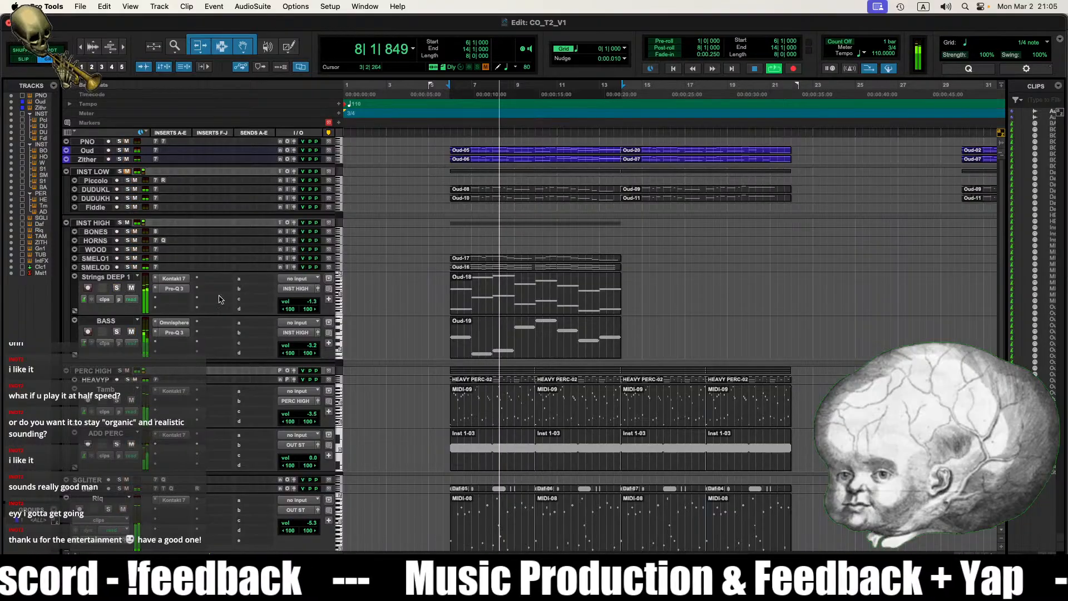
{"action": "key", "text": "ctrl+bracketright"}
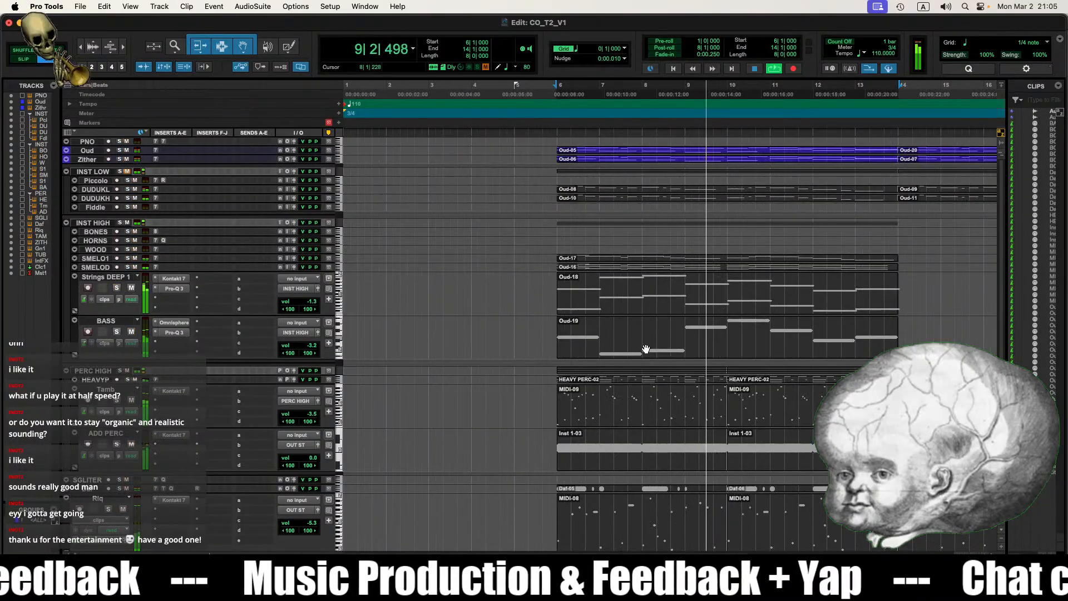
{"action": "key", "text": "ctrl+bracketleft"}
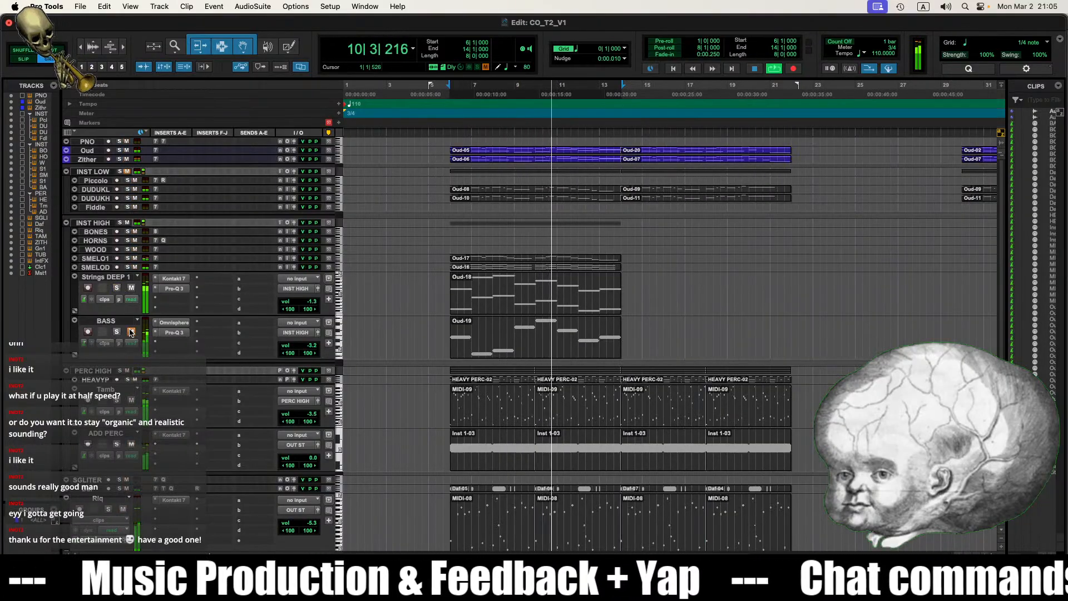
{"action": "key", "text": "ctrl+bracketright"}
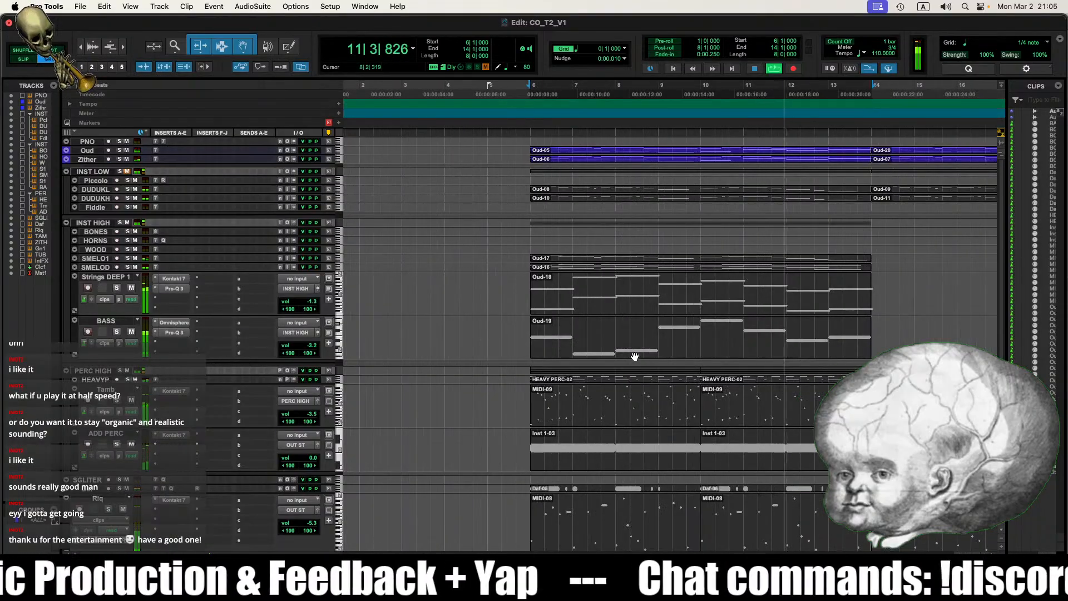
{"action": "key", "text": "ctrl+bracketleft"}
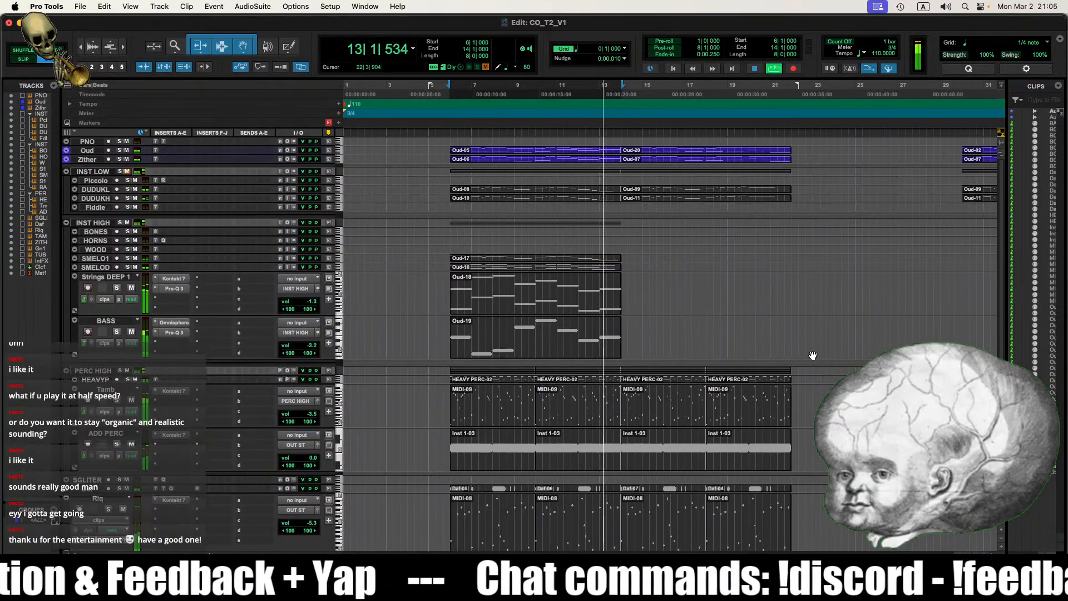
{"action": "key", "text": "space"}
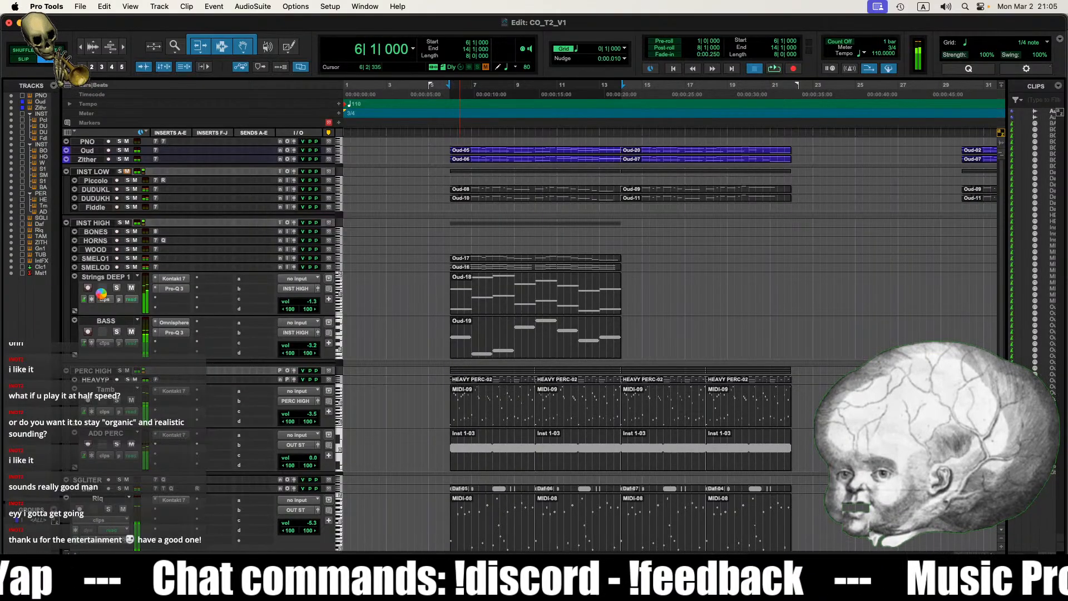
Step: Open the SMELOD clip at bar 6 in the MIDI editor with all three octave lines in view
{"action": "left_click", "coordinate": [111, 277]}
{"action": "left_click", "coordinate": [448, 275]}
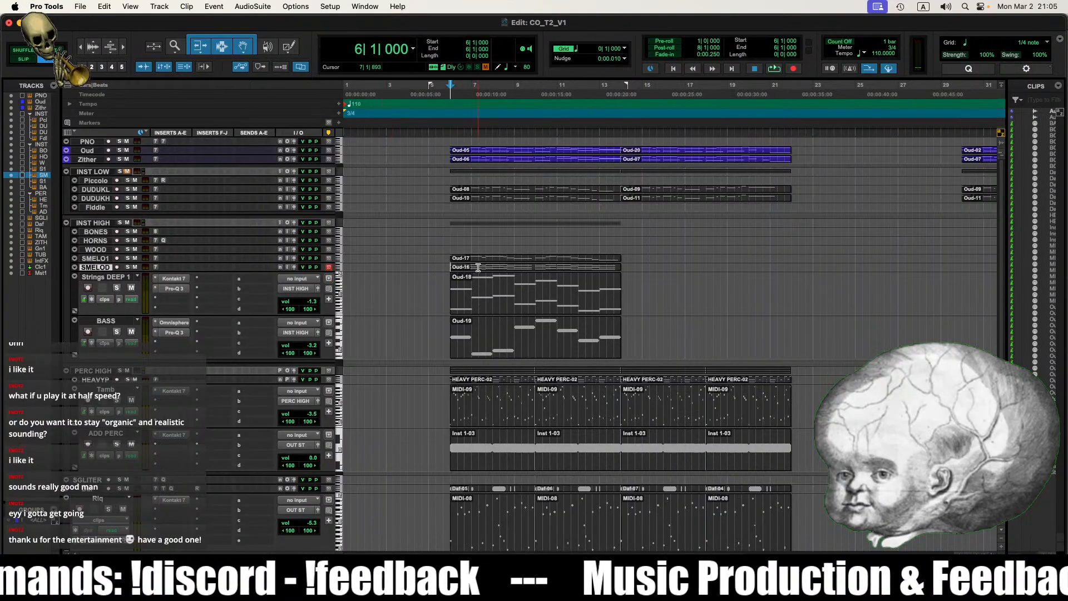
{"action": "double_click", "coordinate": [498, 269]}
{"action": "key", "text": "r"}
{"action": "left_click", "coordinate": [581, 382]}
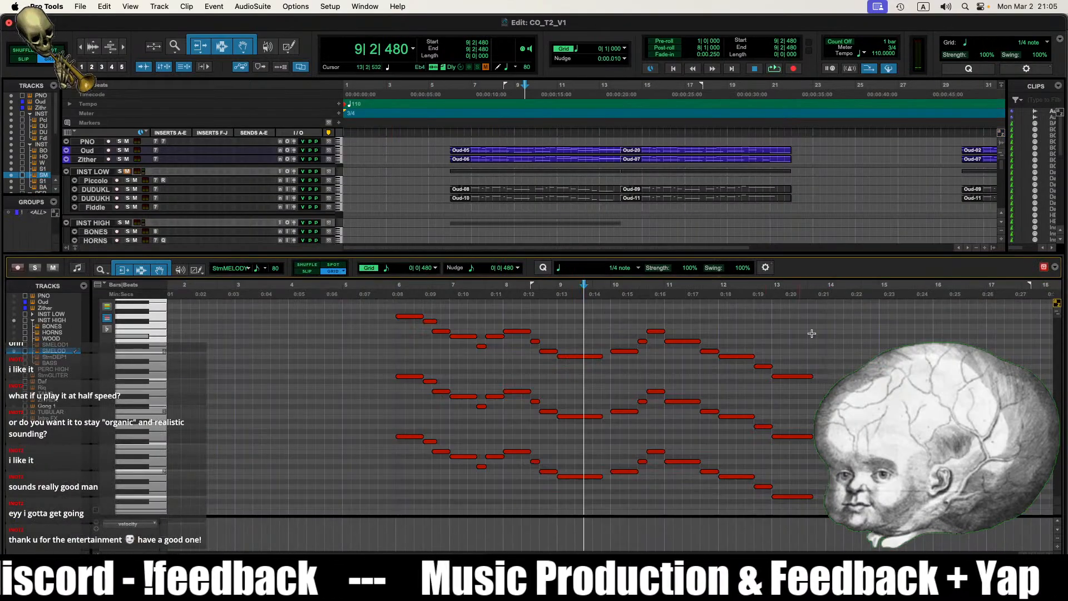
Step: Mute the top octave line of the SMELOD clip together with the first note of the middle line
{"action": "left_click_drag", "start_coordinate": [857, 311], "coordinate": [361, 375]}
{"action": "key", "text": "super+m"}
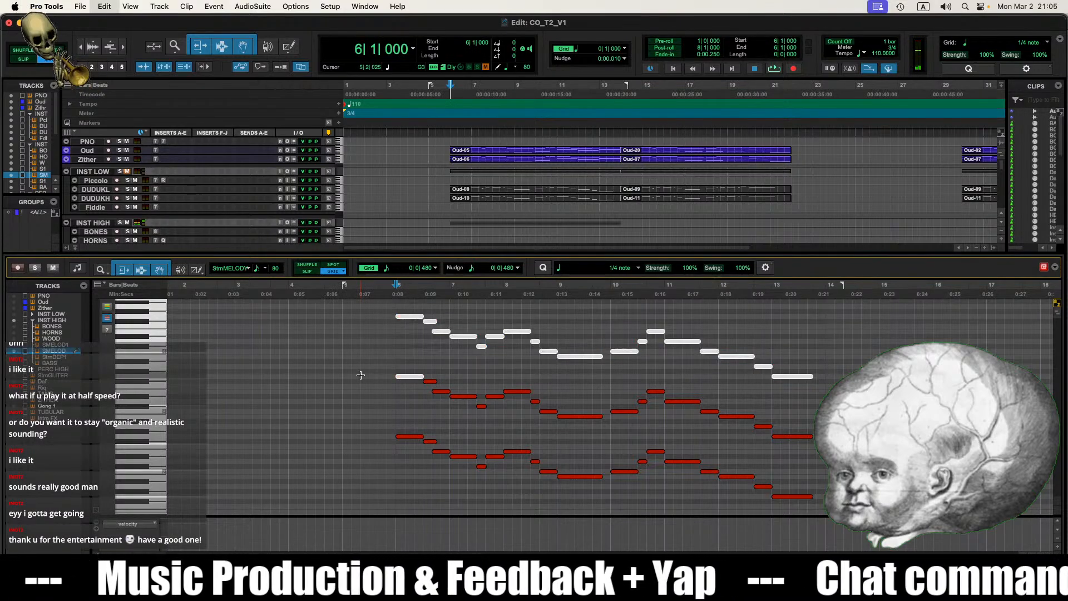
{"action": "left_click", "coordinate": [401, 377]}
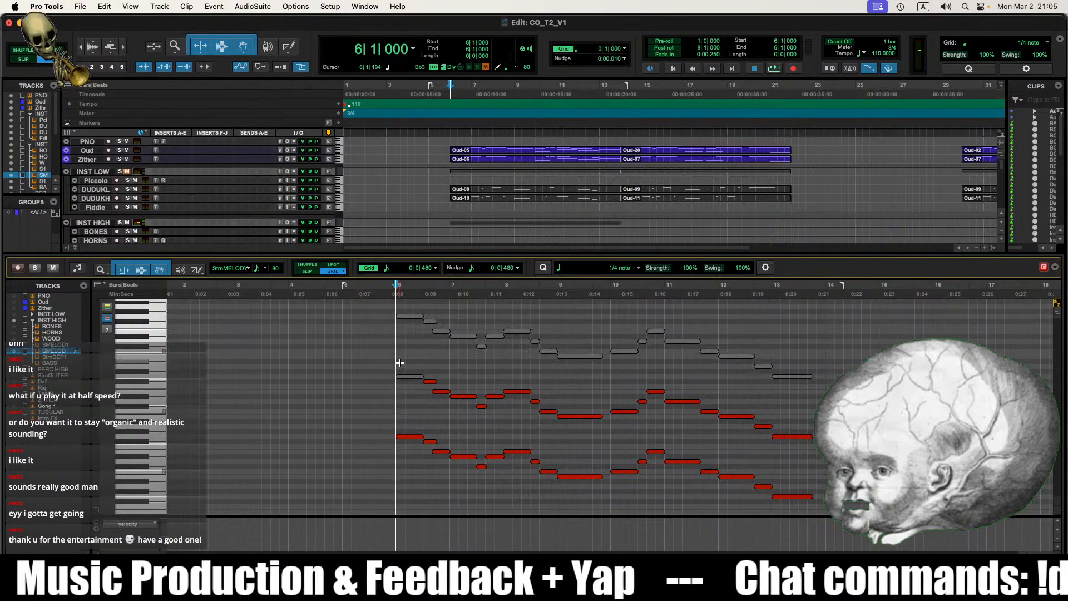
Step: Unmute the first note of the SMELOD clip's middle line and the whole top octave line while the clip plays
{"action": "left_click", "coordinate": [391, 408]}
{"action": "key", "text": "space"}
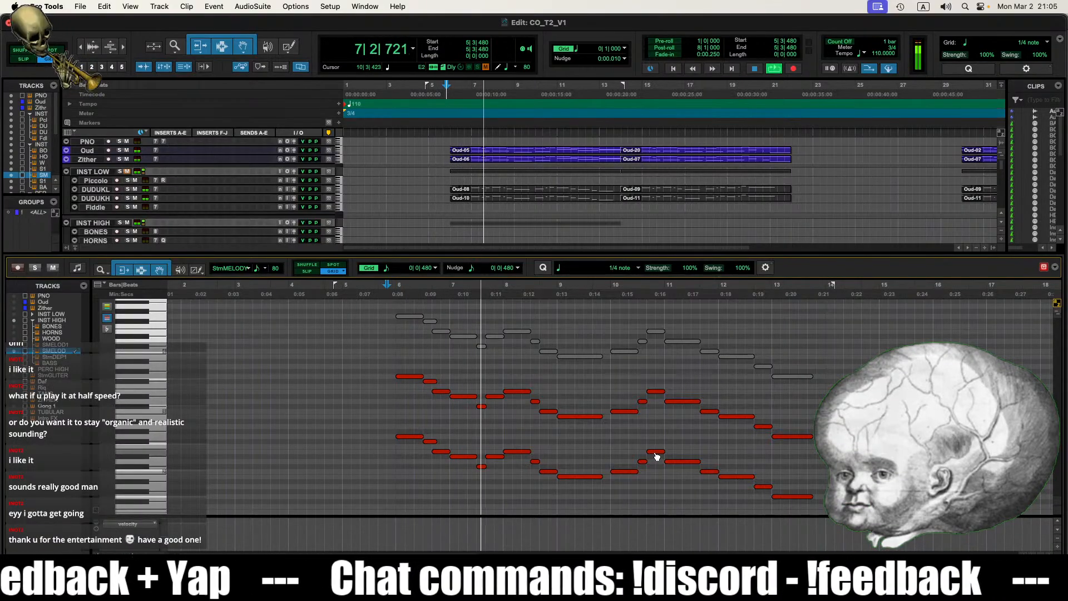
{"action": "left_click", "coordinate": [852, 306]}
{"action": "left_click_drag", "start_coordinate": [851, 305], "coordinate": [377, 362]}
{"action": "left_click_drag", "start_coordinate": [823, 359], "coordinate": [759, 398]}
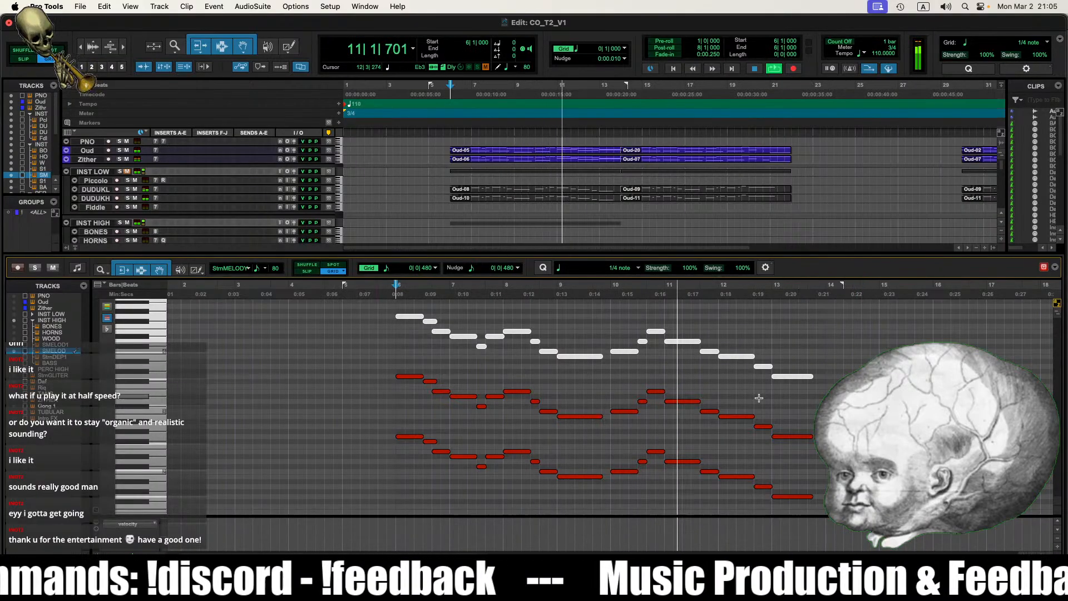
{"action": "left_click", "coordinate": [759, 398]}
{"action": "left_click", "coordinate": [379, 398]}
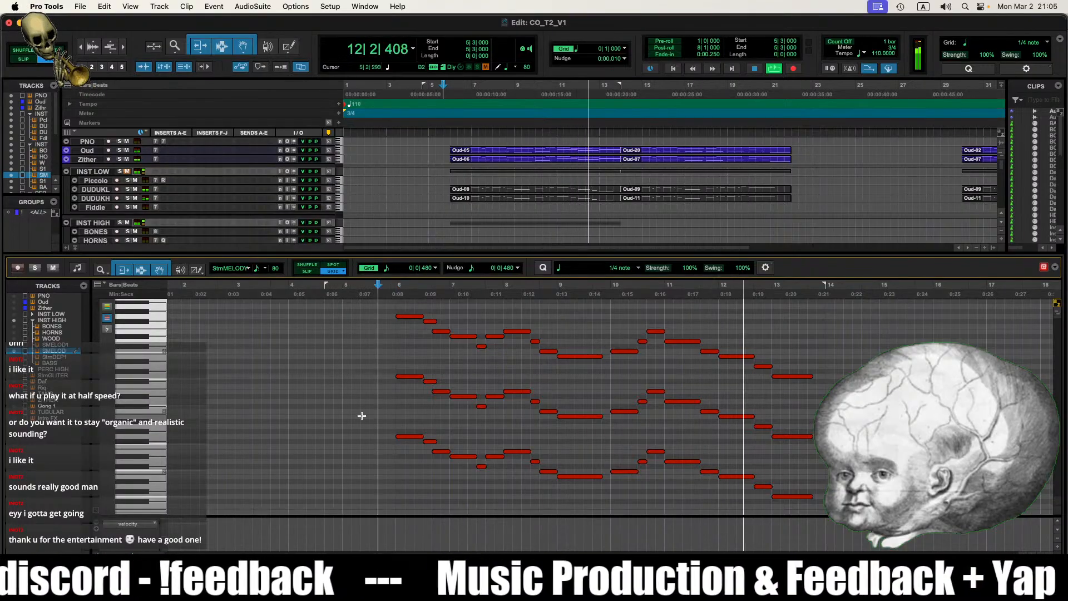
Step: Return to the arrangement, stop playback, and enlarge the BONES track with the edit cursor placed at bar 6
{"action": "key", "text": "ctrl+alt+equal"}
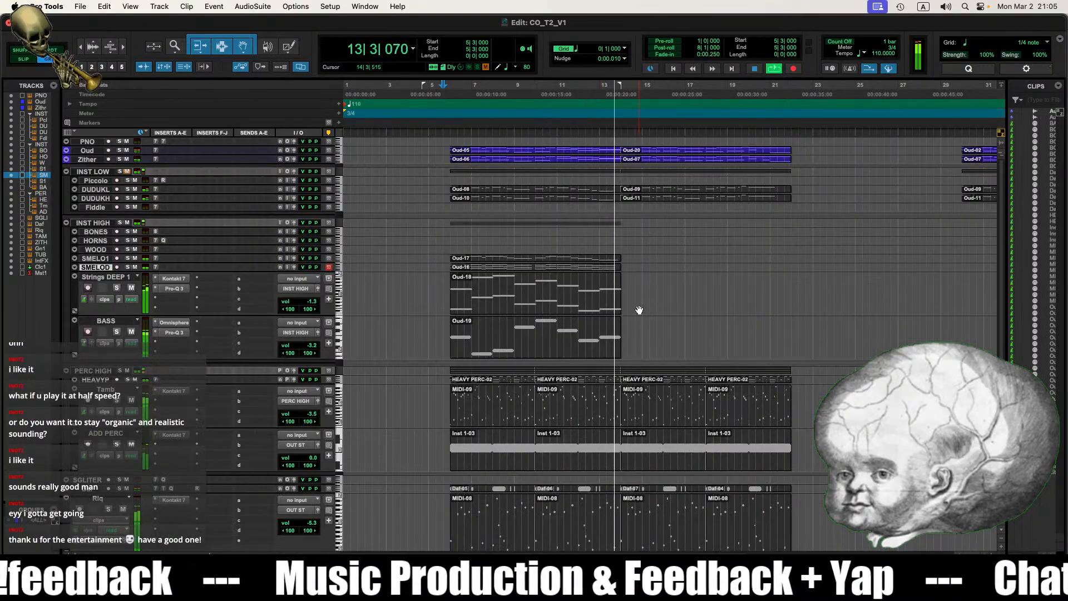
{"action": "key", "text": "space"}
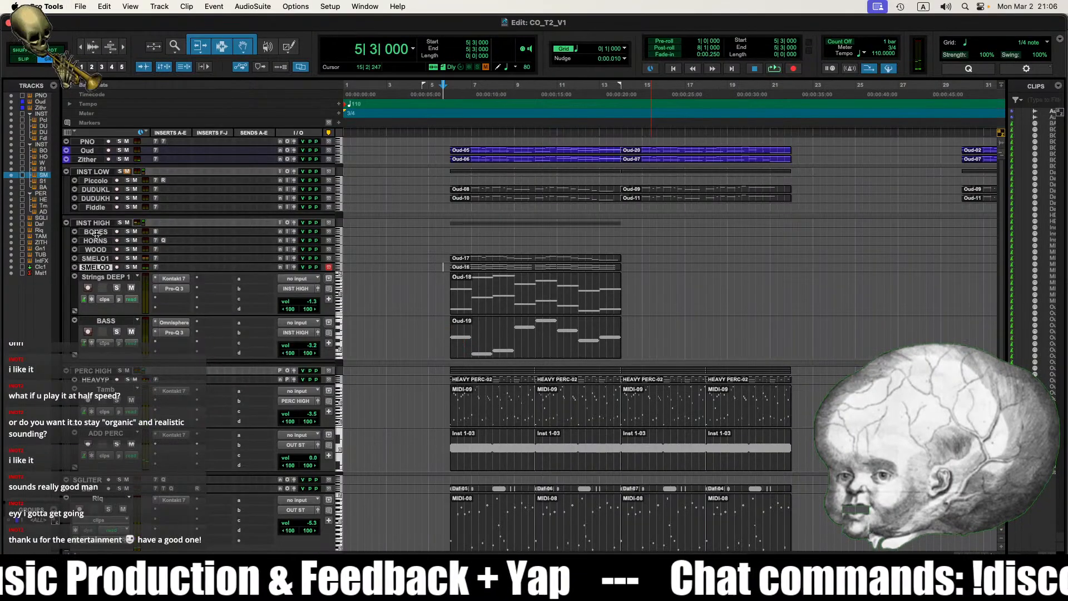
{"action": "left_click_drag", "start_coordinate": [103, 236], "coordinate": [104, 276]}
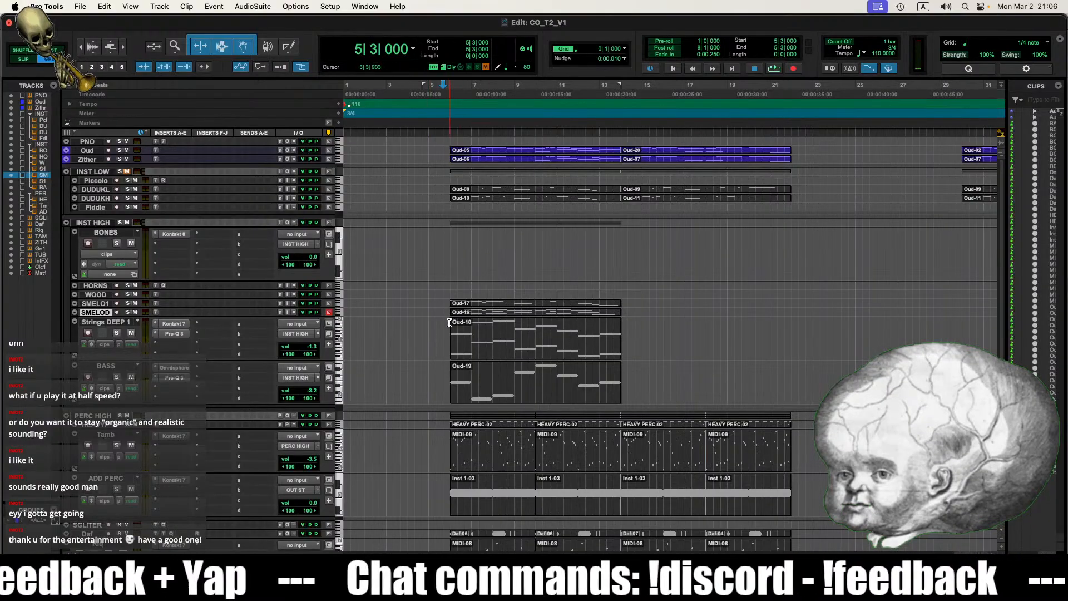
{"action": "left_click", "coordinate": [452, 240]}
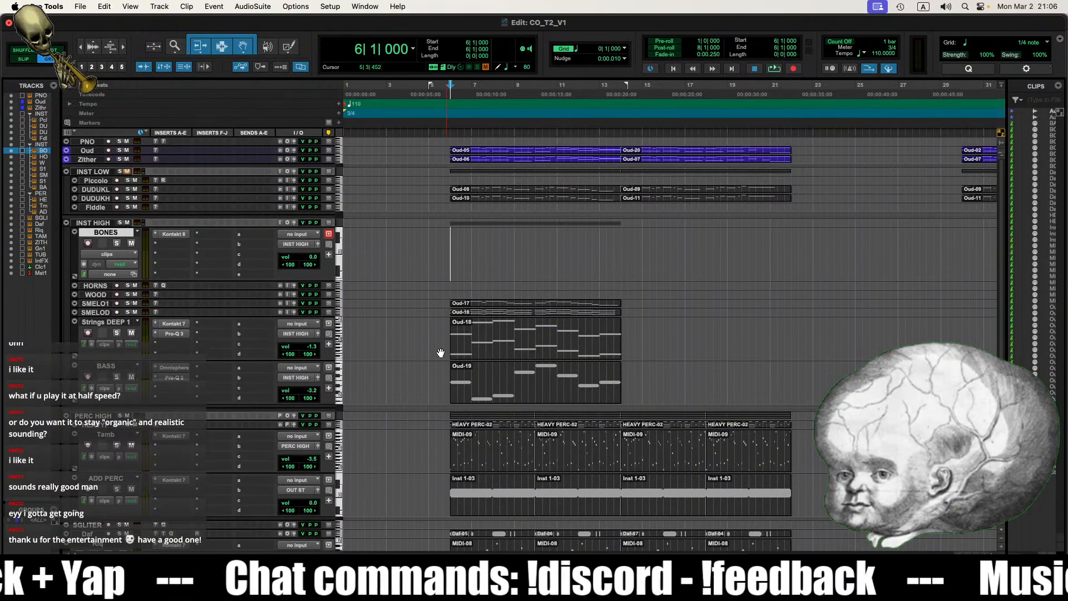
Step: Examine the BASS clip's notes in the MIDI editor, with the range around them in view
{"action": "double_click", "coordinate": [487, 387]}
{"action": "left_click", "coordinate": [484, 408]}
{"action": "key", "text": "r"}
{"action": "key", "text": "r"}
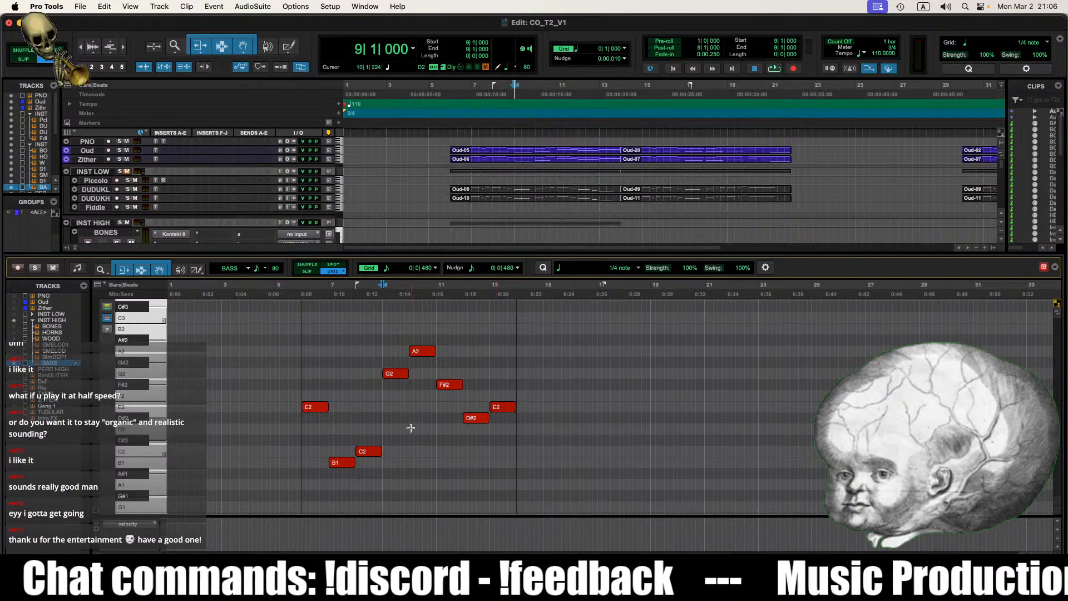
{"action": "scroll", "coordinate": [410, 428], "scroll_direction": "down", "scroll_amount": 3}
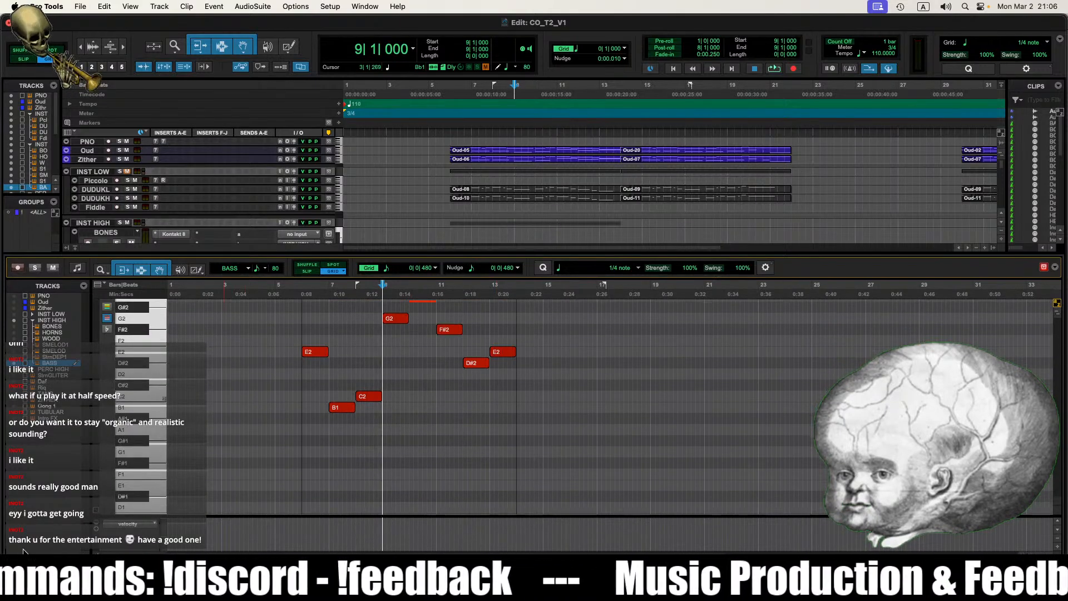
{"action": "left_click", "coordinate": [23, 551]}
{"action": "mouse_move", "coordinate": [92, 404]}
{"action": "left_mouse_down"}
{"action": "mouse_move", "coordinate": [92, 371]}
{"action": "mouse_move", "coordinate": [91, 402]}
{"action": "left_mouse_up"}
Step: Add B1 and G2 above the E1 at bar 6 in the Strings DEEP 1 clip, and return to the arrangement
{"action": "double_click", "coordinate": [499, 354]}
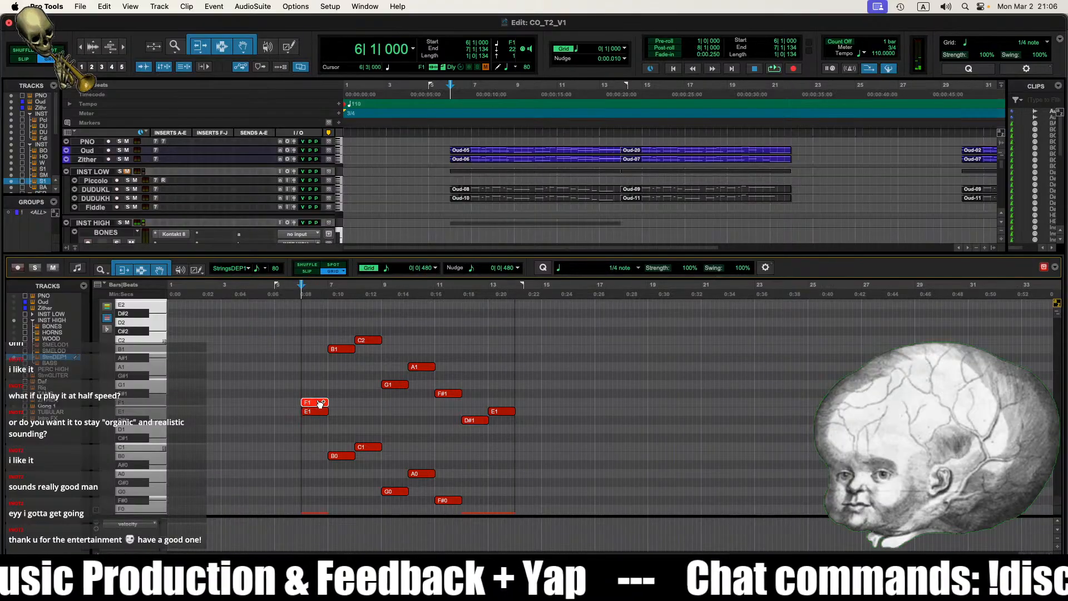
{"action": "left_click_drag", "start_coordinate": [320, 405], "coordinate": [313, 361]}
{"action": "scroll", "coordinate": [351, 370], "scroll_direction": "up", "scroll_amount": 2}
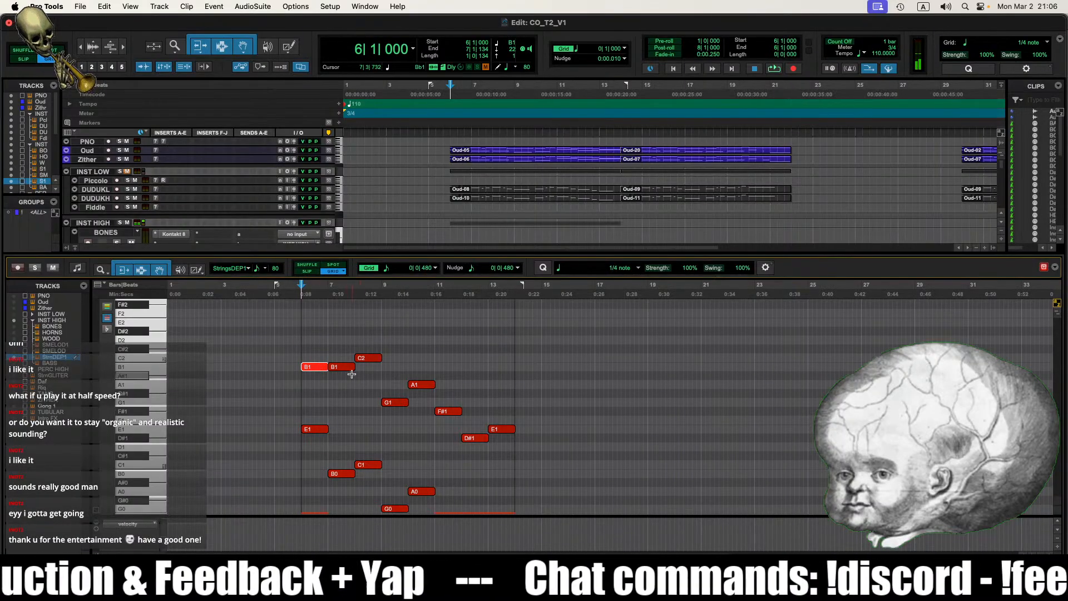
{"action": "scroll", "coordinate": [335, 379], "scroll_direction": "up", "scroll_amount": 2}
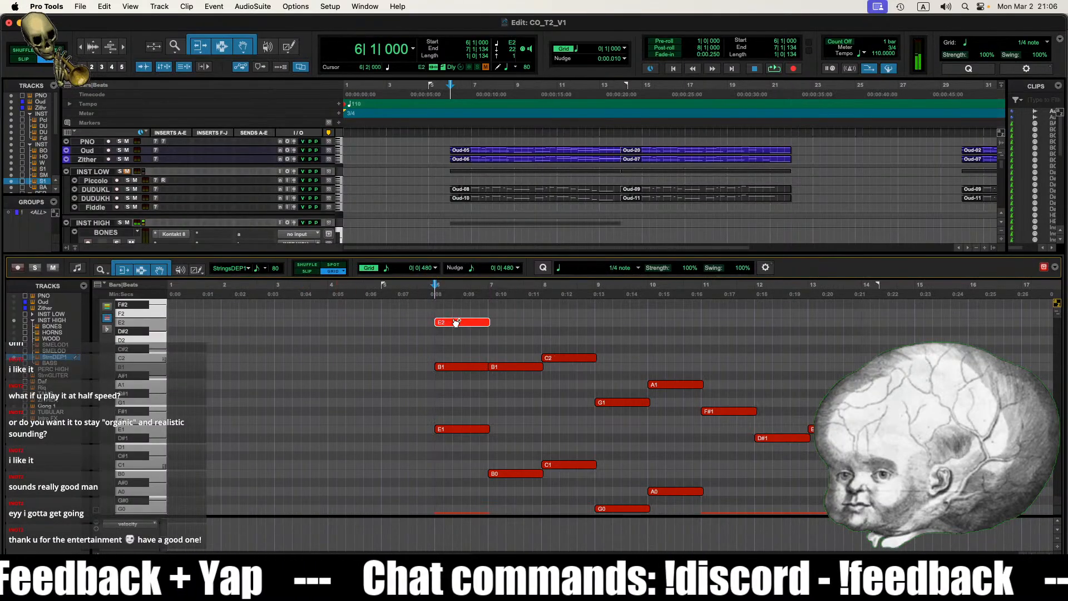
{"action": "left_click_drag", "start_coordinate": [459, 305], "coordinate": [458, 317]}
{"action": "key", "text": "ctrl+shift+="}
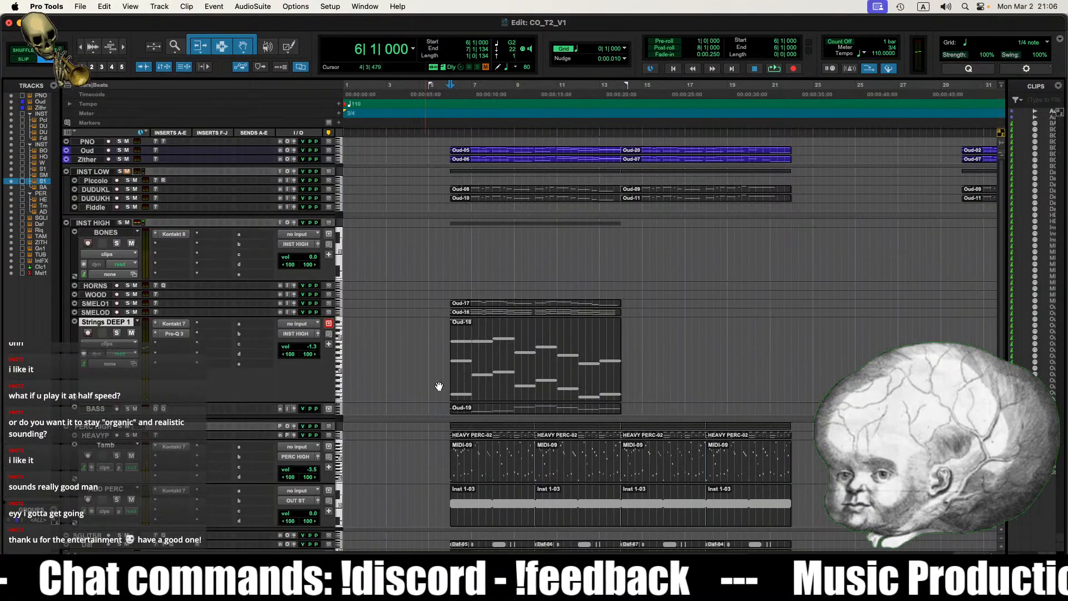
Step: Play the Strings DEEP 1 clip from bar 6 and inspect the key range of its Kontakt String Ensemble instrument
{"action": "double_click", "coordinate": [474, 356]}
{"action": "key", "text": "space"}
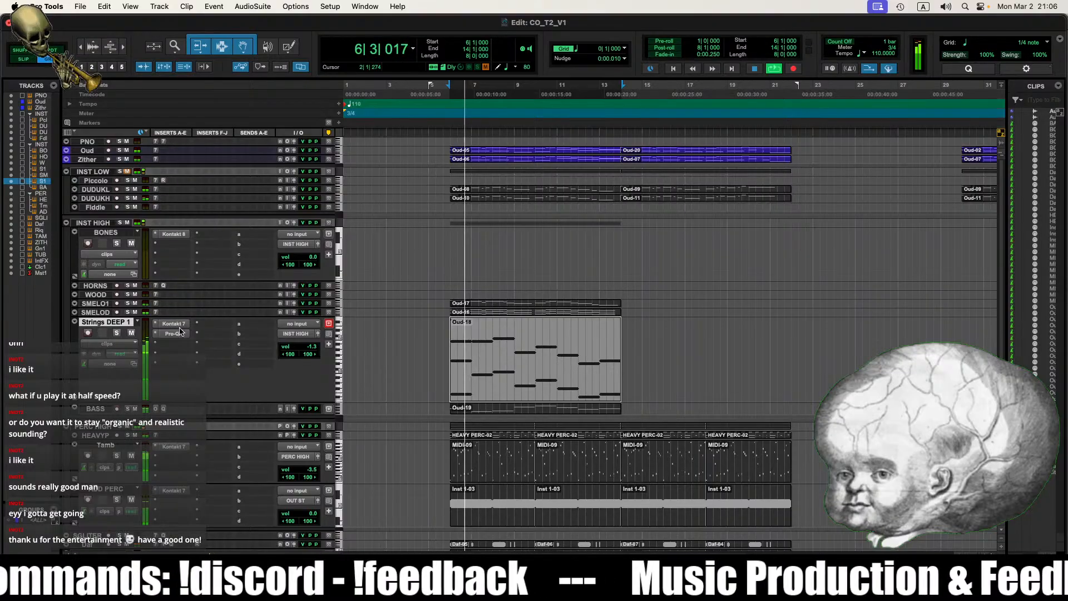
{"action": "key", "text": "space"}
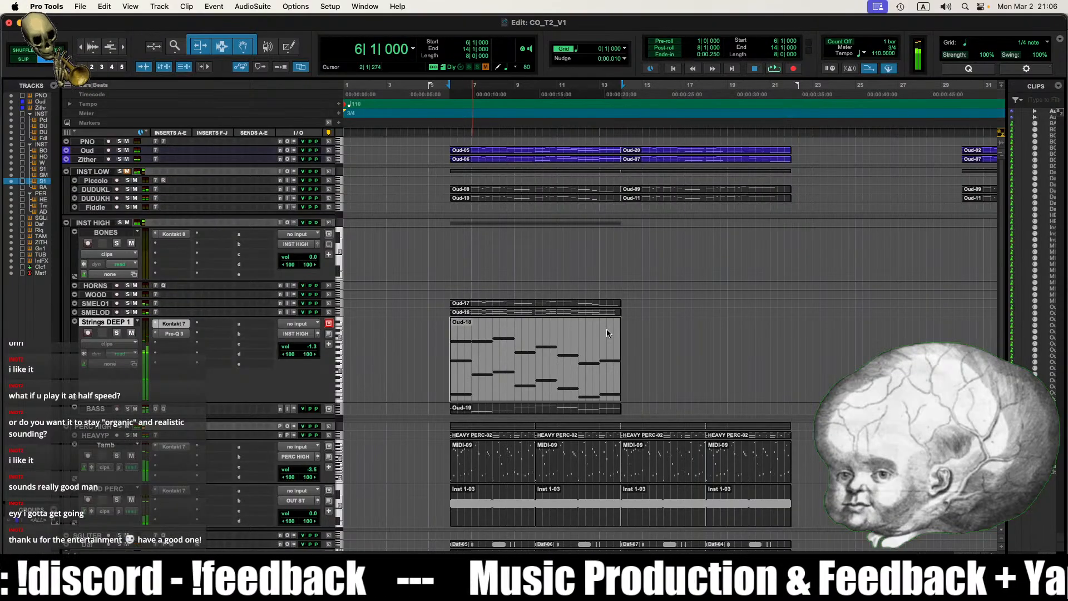
{"action": "key", "text": "ctrl+alt+super+w"}
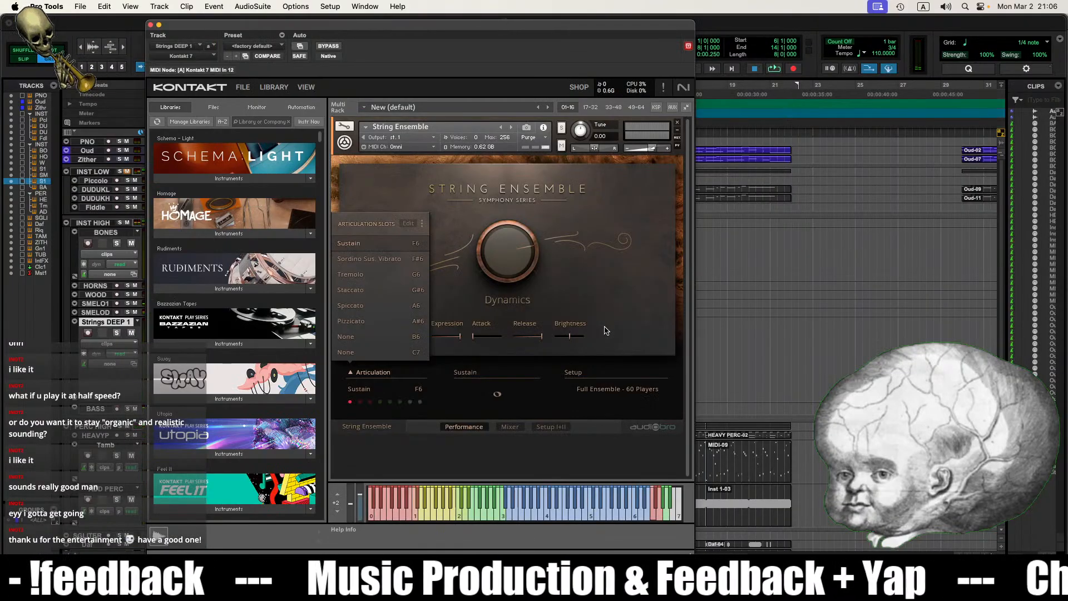
{"action": "left_click", "coordinate": [601, 451]}
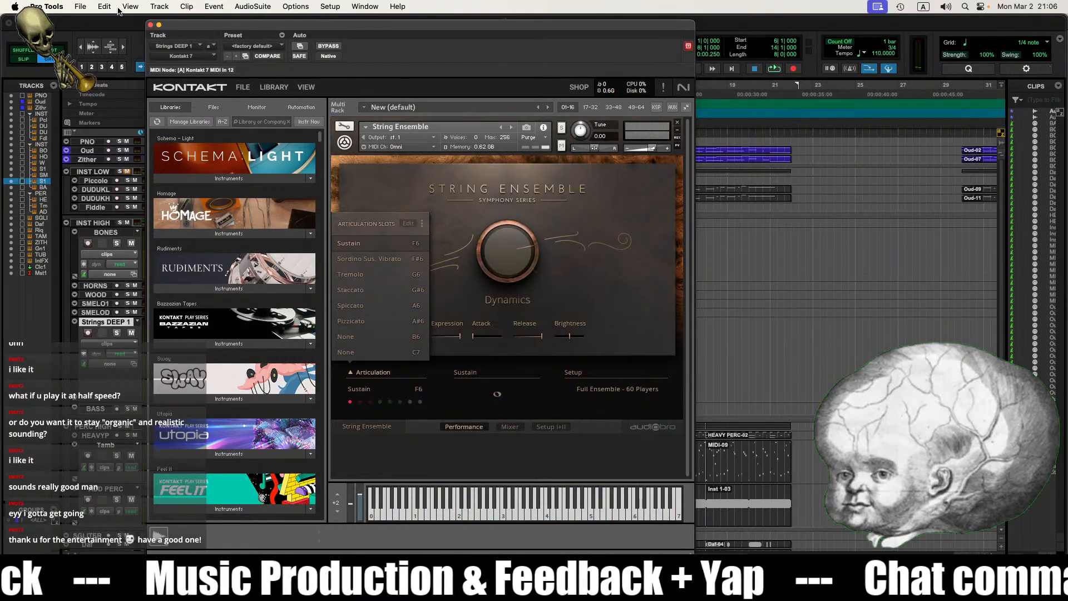
{"action": "key", "text": "ctrl+alt+super+w"}
Step: Open the Strings DEEP 1 clip in the MIDI editor with the upper octaves from bar 6 in view
{"action": "double_click", "coordinate": [501, 380]}
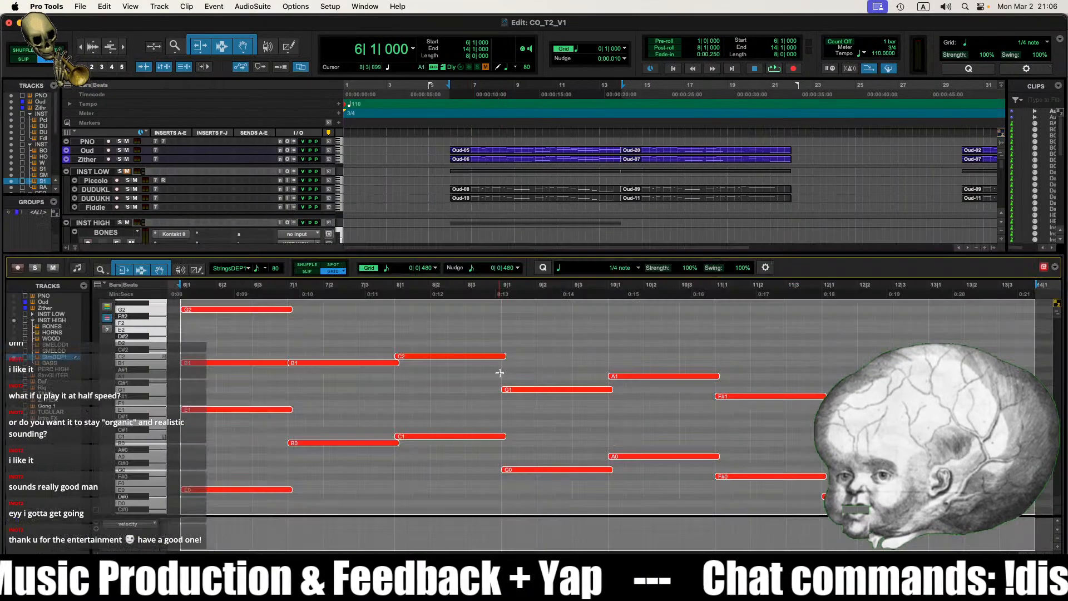
{"action": "left_click", "coordinate": [504, 332]}
{"action": "scroll", "coordinate": [429, 350], "scroll_direction": "left", "scroll_amount": 3}
{"action": "scroll", "coordinate": [429, 350], "scroll_direction": "up", "scroll_amount": 3}
{"action": "scroll", "coordinate": [428, 363], "scroll_direction": "up", "scroll_amount": 3}
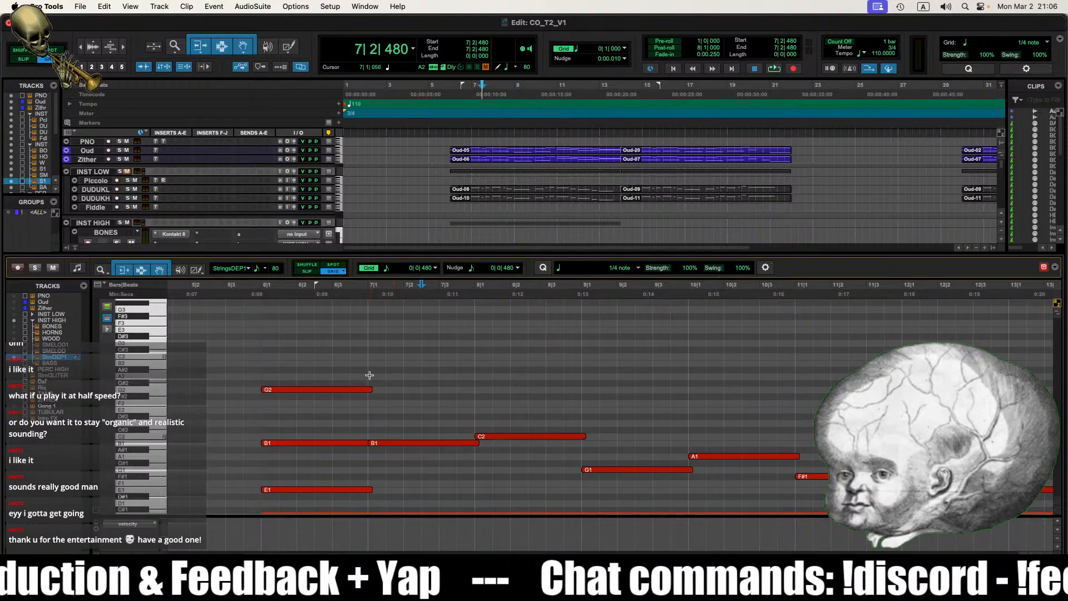
Step: Try a B2 note above the G2 at bar 6, play it back, and trim its end to bar 7
{"action": "left_click", "coordinate": [313, 391]}
{"action": "left_click_drag", "start_coordinate": [300, 392], "coordinate": [297, 366]}
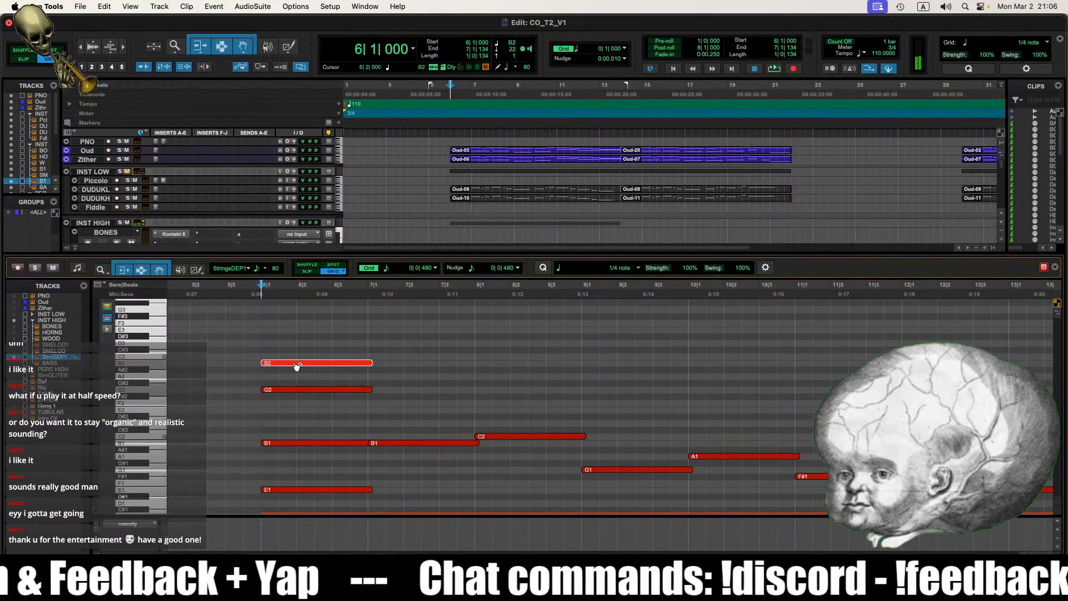
{"action": "left_click", "coordinate": [249, 357]}
{"action": "key", "text": "space"}
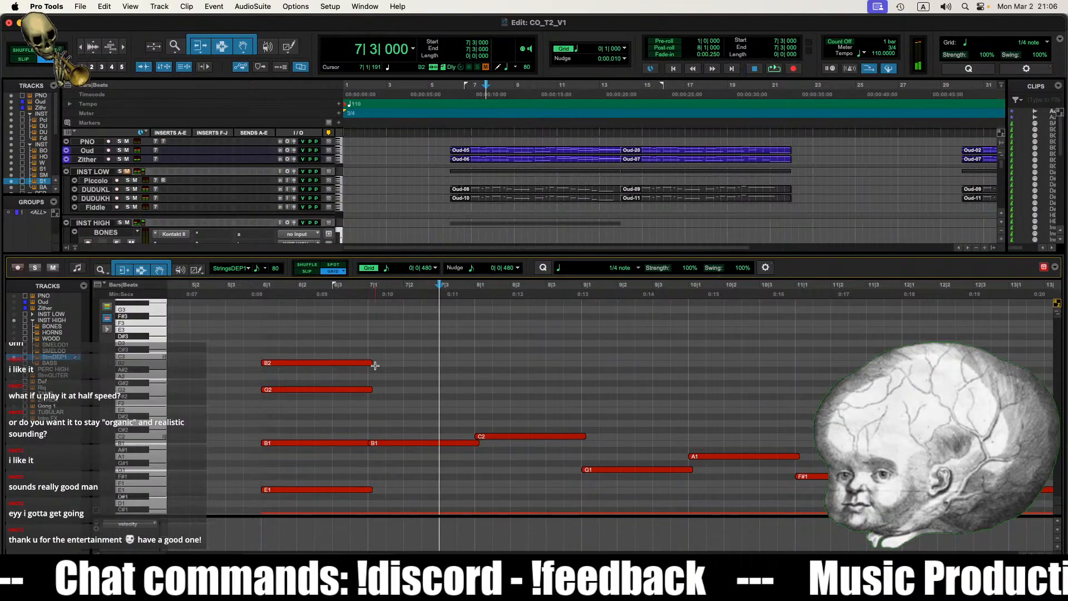
{"action": "left_click_drag", "start_coordinate": [375, 366], "coordinate": [370, 363]}
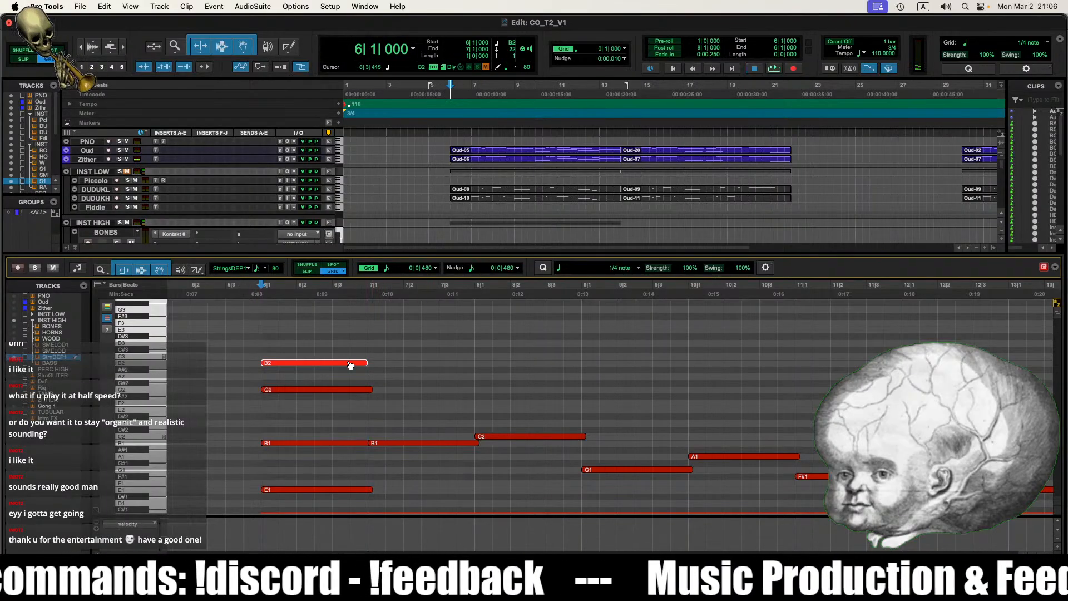
{"action": "scroll", "coordinate": [384, 384], "scroll_direction": "down", "scroll_amount": 5}
{"action": "scroll", "coordinate": [405, 360], "scroll_direction": "up", "scroll_amount": 6}
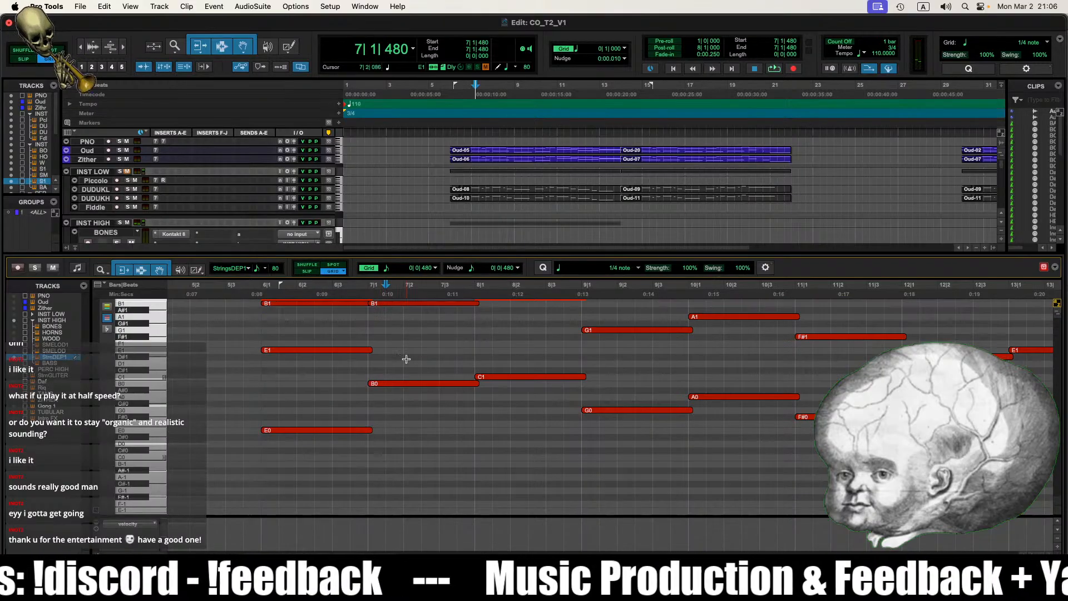
Step: Copy the bar 6 G2 to bar 7 as F#2 and play the chords from bar 6
{"action": "left_click", "coordinate": [428, 375]}
{"action": "left_click_drag", "start_coordinate": [361, 417], "coordinate": [457, 431]}
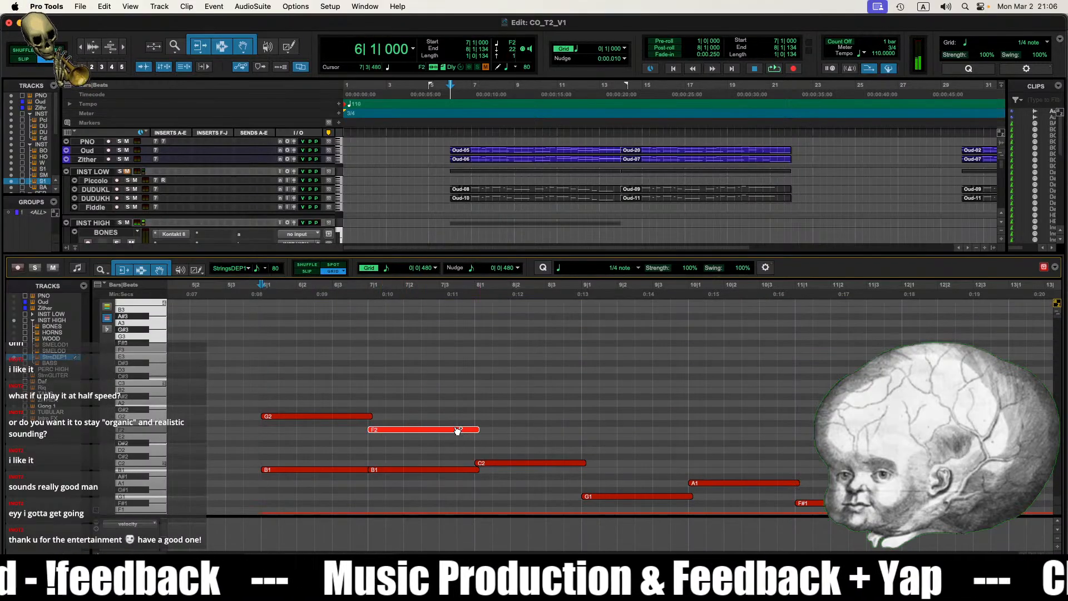
{"action": "left_click", "coordinate": [257, 431]}
{"action": "key", "text": "space"}
{"action": "scroll", "coordinate": [453, 439], "scroll_direction": "right", "scroll_amount": 1}
{"action": "scroll", "coordinate": [508, 430], "scroll_direction": "down", "scroll_amount": 5}
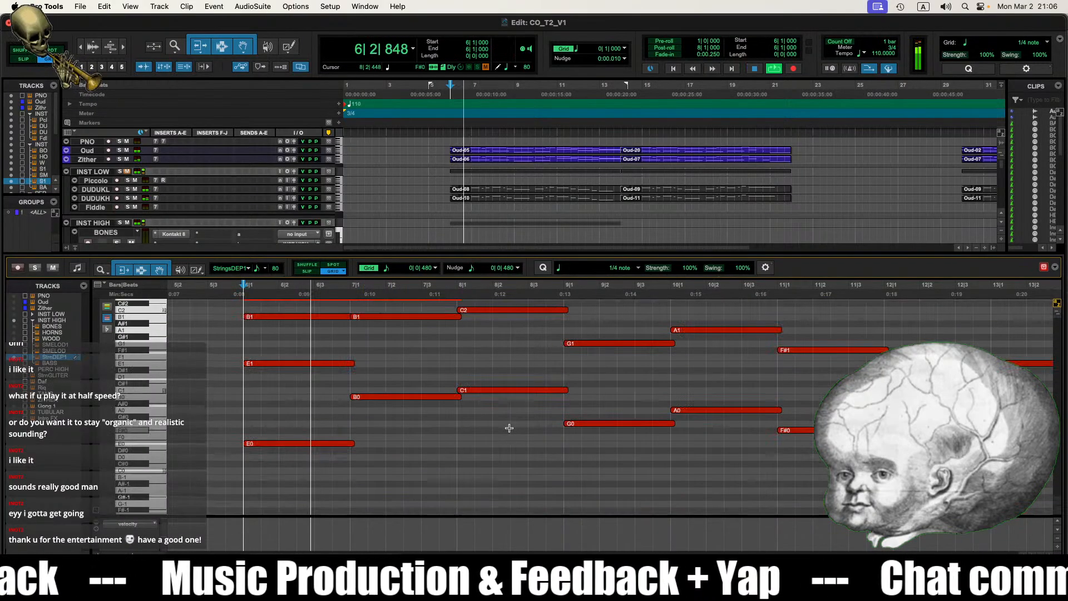
{"action": "scroll", "coordinate": [509, 427], "scroll_direction": "up", "scroll_amount": 5}
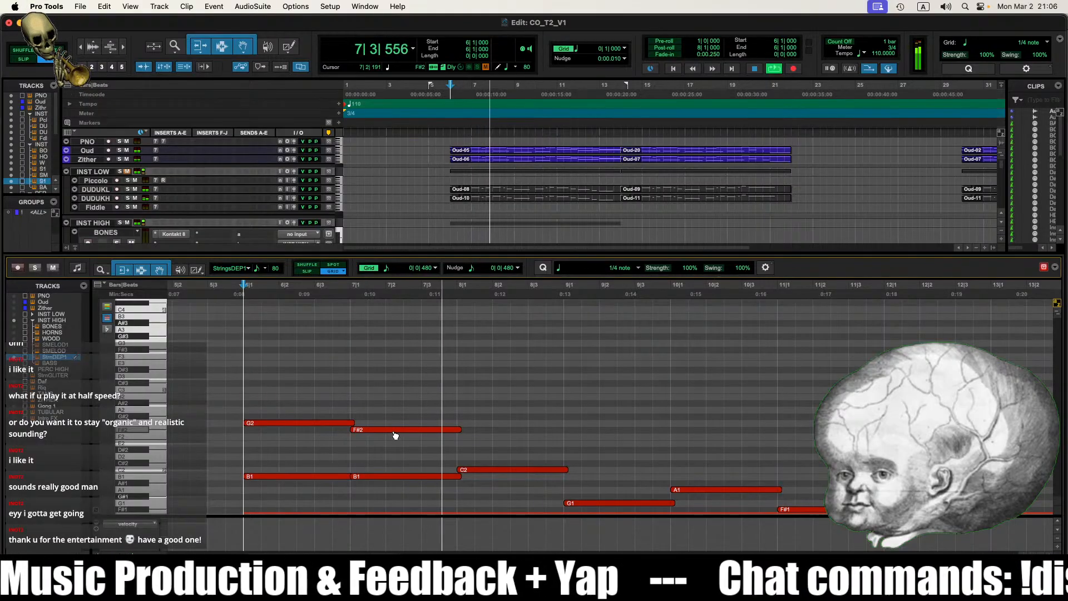
Step: Copy the bar 7 F#2 to bar 8 as G2 and play from just before bar 8
{"action": "left_click_drag", "start_coordinate": [395, 436], "coordinate": [511, 427]}
{"action": "left_click", "coordinate": [440, 443]}
{"action": "key", "text": "space"}
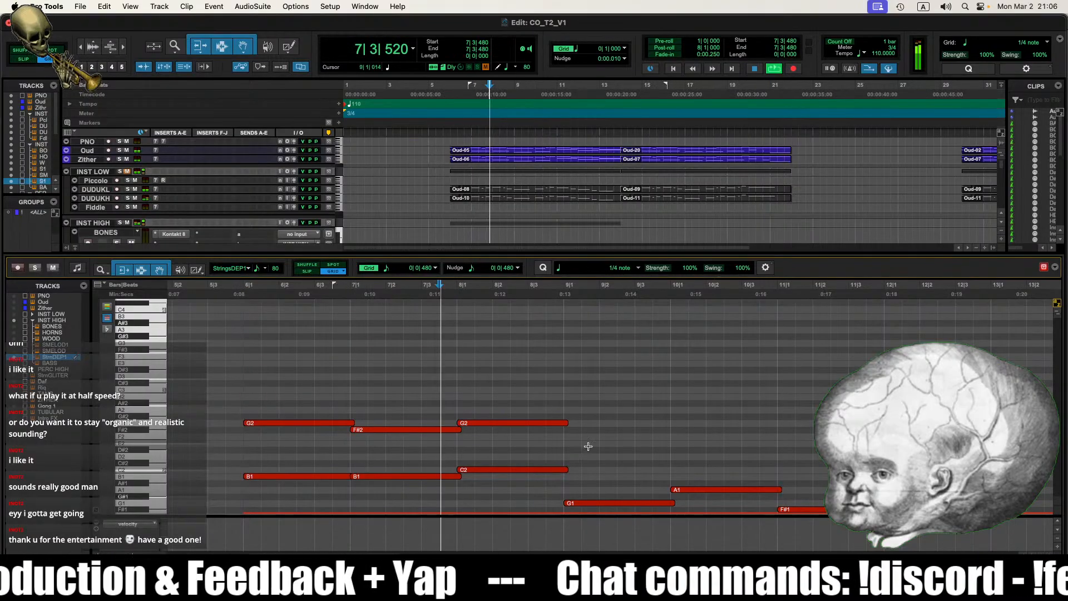
{"action": "scroll", "coordinate": [597, 446], "scroll_direction": "right", "scroll_amount": 2}
{"action": "scroll", "coordinate": [576, 444], "scroll_direction": "down", "scroll_amount": 5}
{"action": "scroll", "coordinate": [517, 442], "scroll_direction": "down", "scroll_amount": 3}
{"action": "scroll", "coordinate": [516, 442], "scroll_direction": "left", "scroll_amount": 2}
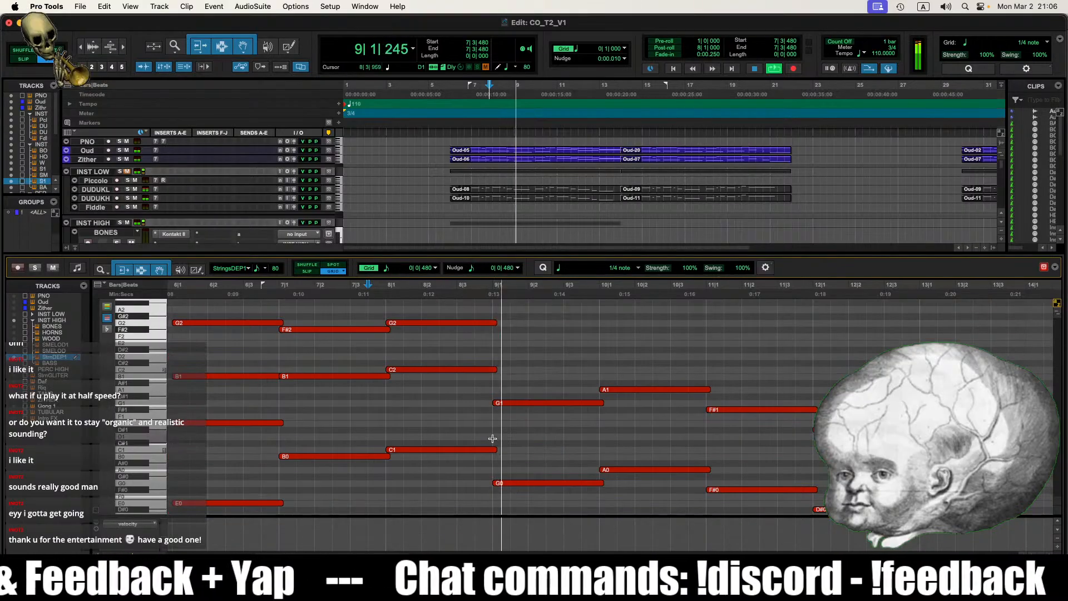
{"action": "key", "text": "space"}
Step: Continue the upper strings voice with D2 at bar 9 and E2 at bar 10, playing back each addition
{"action": "left_click_drag", "start_coordinate": [490, 326], "coordinate": [599, 360]}
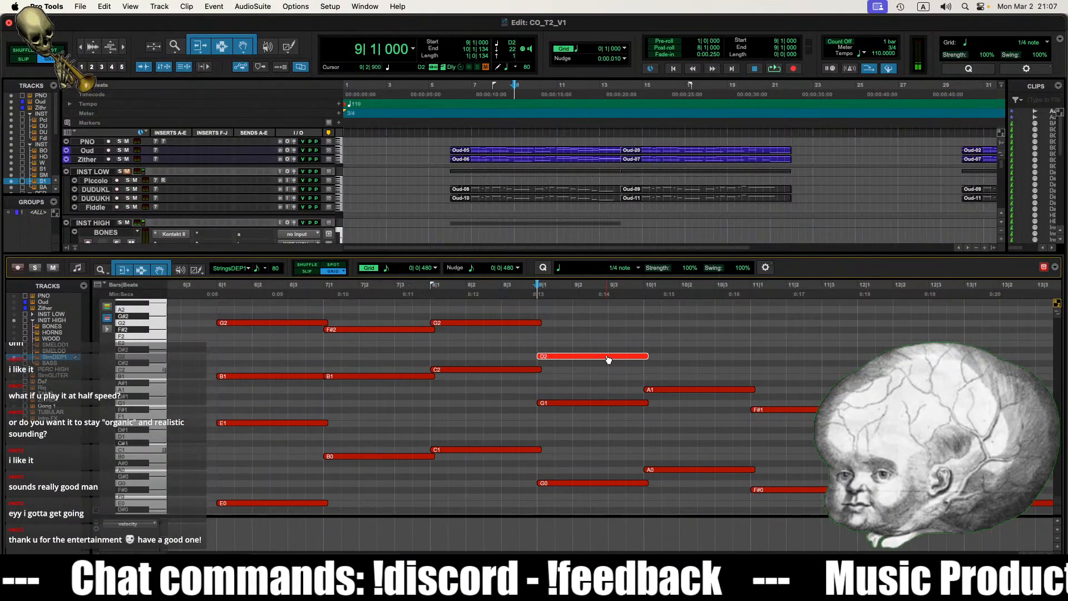
{"action": "left_click", "coordinate": [502, 344]}
{"action": "key", "text": "space"}
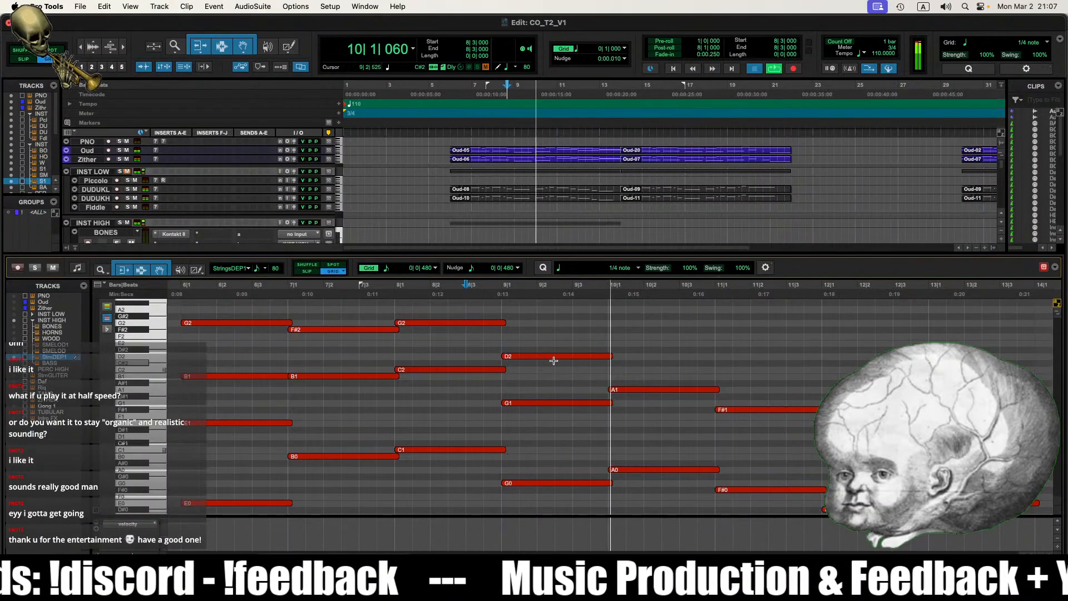
{"action": "key", "text": "space"}
{"action": "left_click_drag", "start_coordinate": [551, 359], "coordinate": [654, 345]}
{"action": "key", "text": "space"}
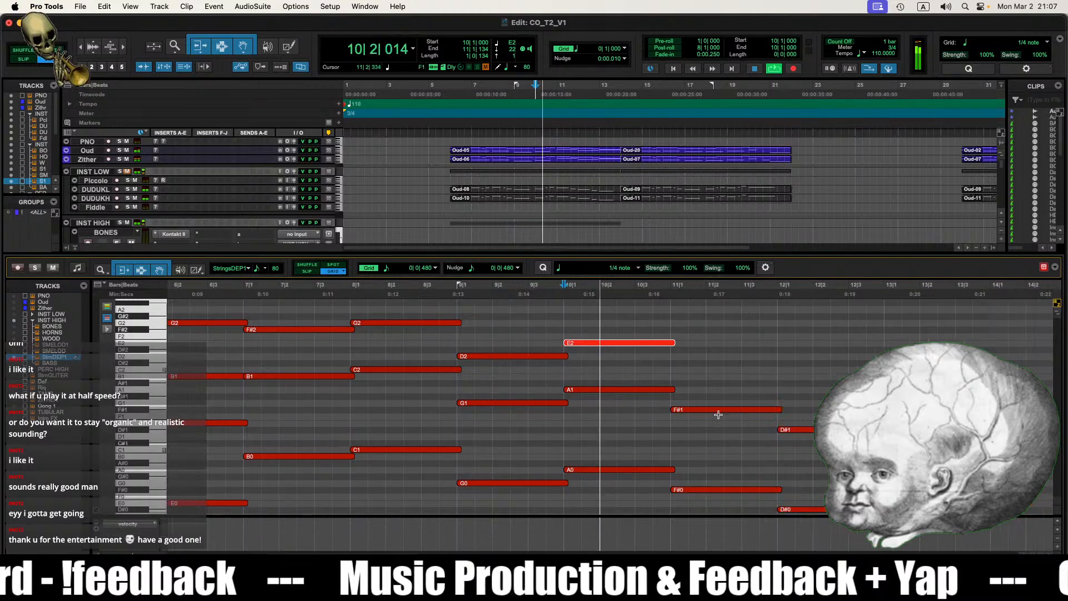
{"action": "key", "text": "space"}
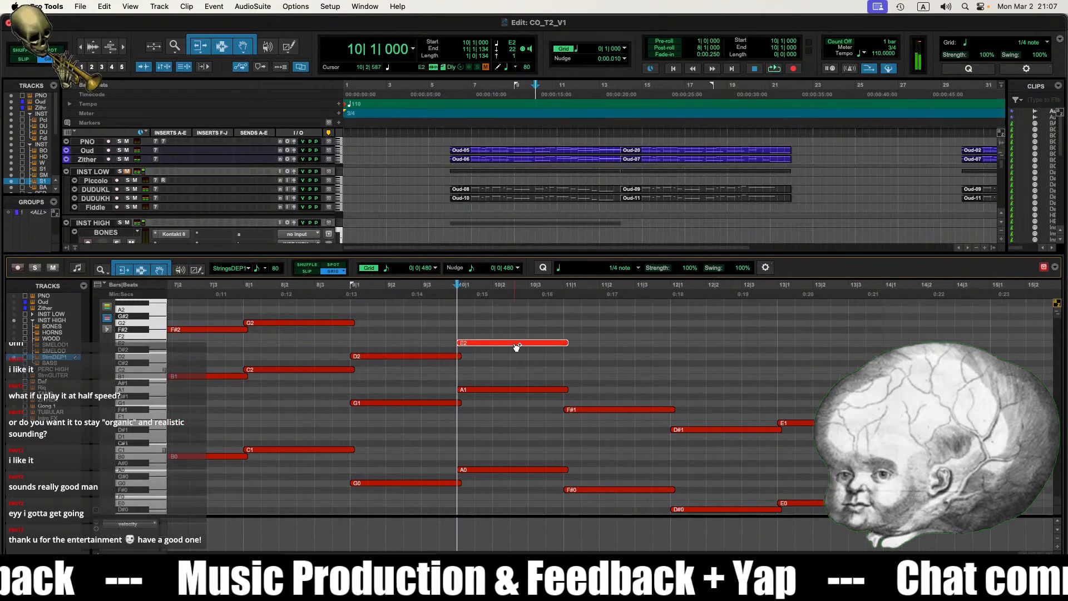
Step: Copy the bar 10 E2 to bar 11 as A1 and play the change from just before bar 11
{"action": "left_click_drag", "start_coordinate": [514, 348], "coordinate": [594, 396]}
{"action": "key", "text": "space"}
{"action": "key", "text": "space"}
{"action": "left_click", "coordinate": [549, 329]}
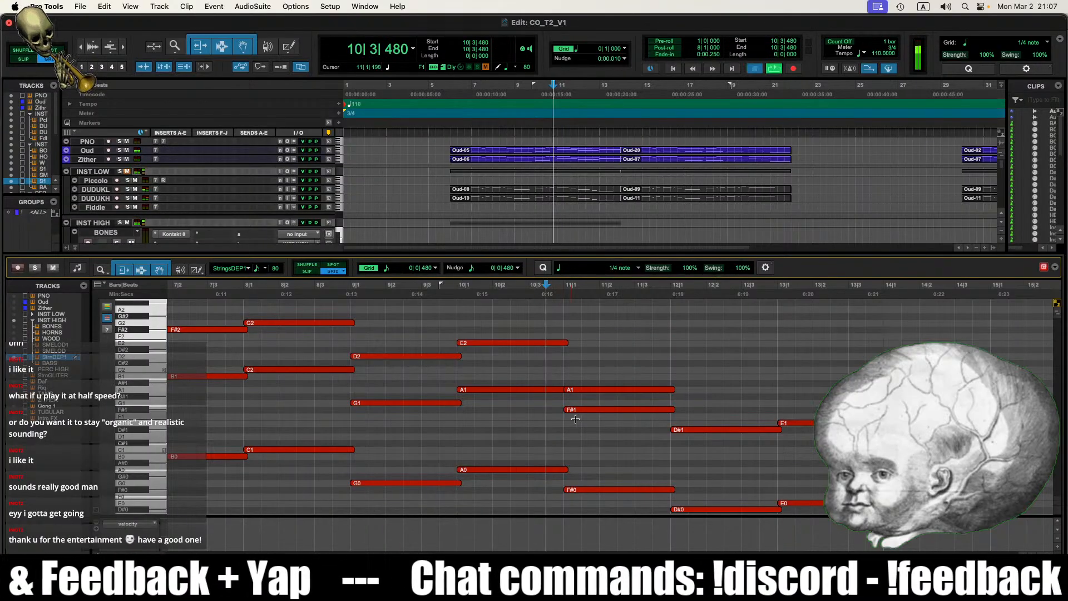
{"action": "key", "text": "space"}
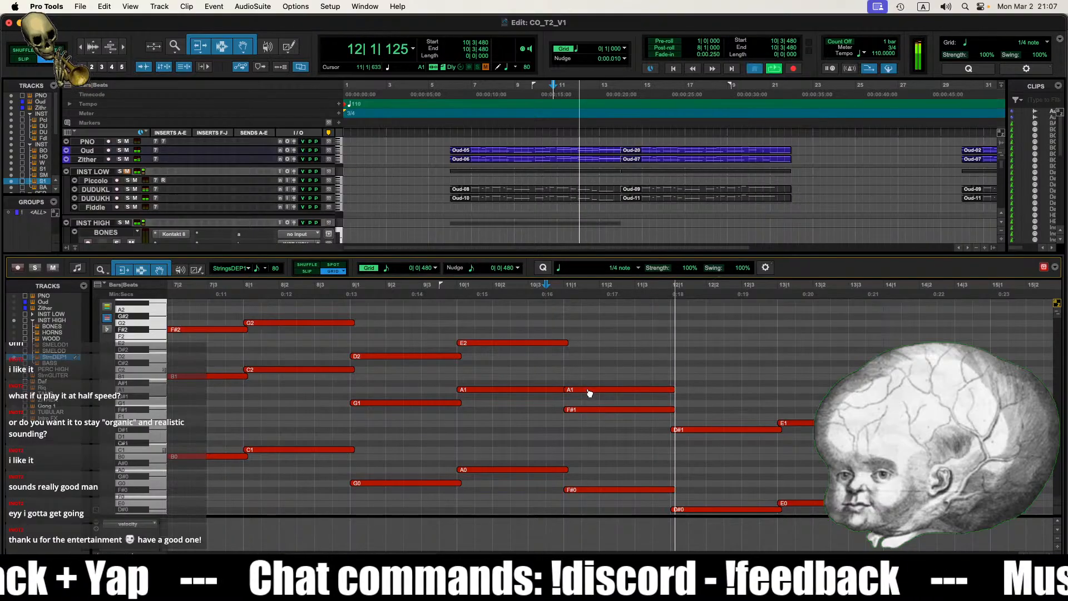
{"action": "key", "text": "space"}
Step: Add D#2 at bar 12, raise the upper voice's A1 at bar 11 to D2, and play from just before bar 11
{"action": "left_click_drag", "start_coordinate": [591, 391], "coordinate": [698, 355]}
{"action": "left_click_drag", "start_coordinate": [636, 393], "coordinate": [634, 358]}
{"action": "left_click", "coordinate": [601, 395]}
{"action": "key", "text": "space"}
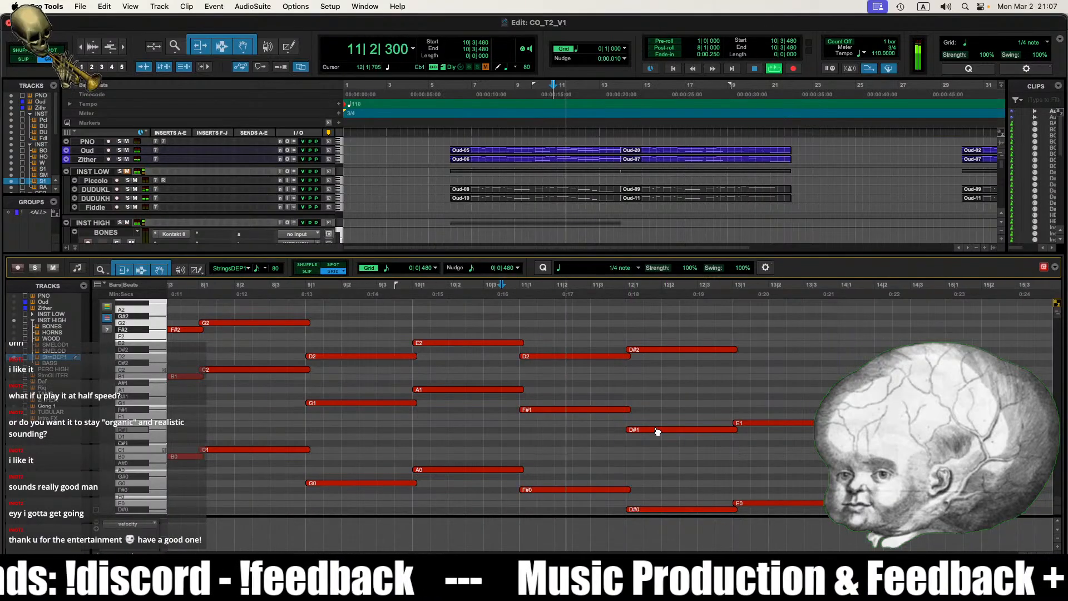
Step: Copy the bar 12 D#2 to bar 13 as B1 in the upper strings voice and play from bar 12 beat 3
{"action": "scroll", "coordinate": [635, 384], "scroll_direction": "down", "scroll_amount": 5}
{"action": "scroll", "coordinate": [640, 394], "scroll_direction": "up", "scroll_amount": 6}
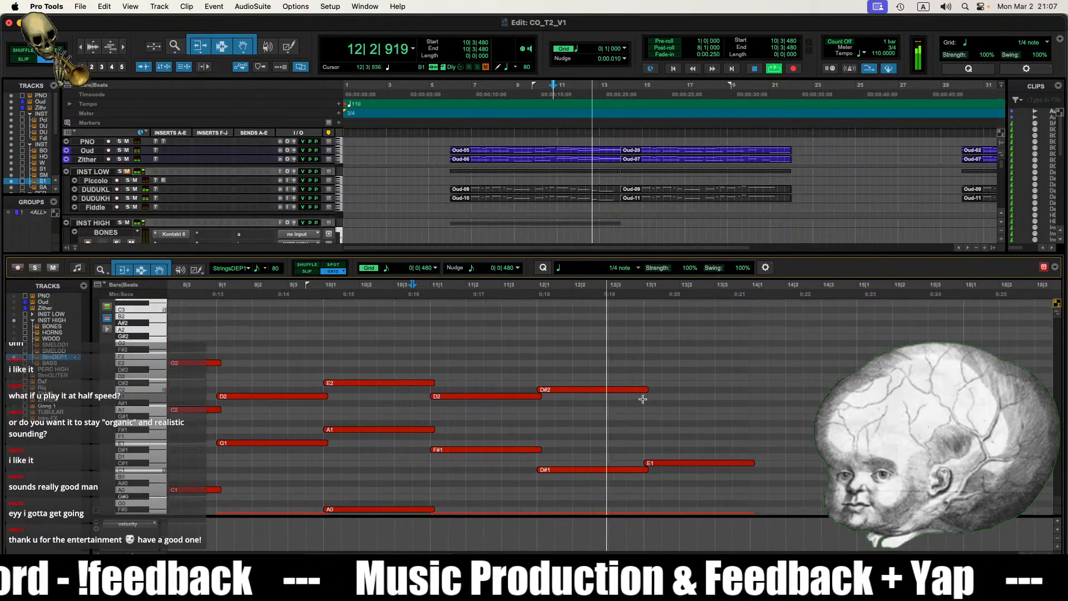
{"action": "key", "text": "space"}
{"action": "left_click", "coordinate": [588, 391]}
{"action": "left_click_drag", "start_coordinate": [587, 391], "coordinate": [692, 425]}
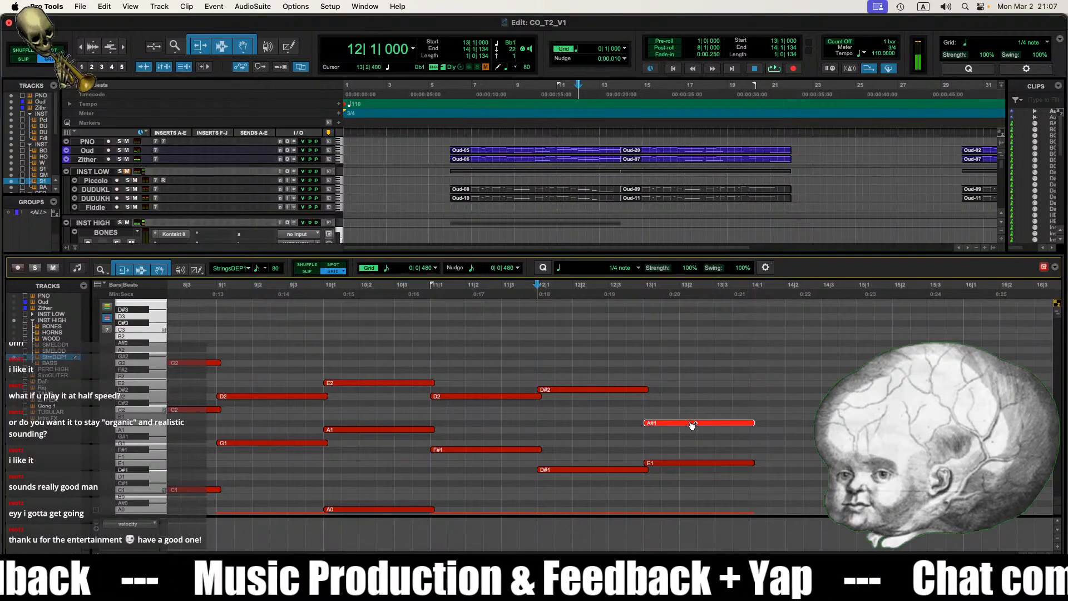
{"action": "left_click", "coordinate": [613, 439]}
{"action": "key", "text": "space"}
{"action": "scroll", "coordinate": [650, 437], "scroll_direction": "down", "scroll_amount": 5}
{"action": "scroll", "coordinate": [657, 431], "scroll_direction": "up", "scroll_amount": 1}
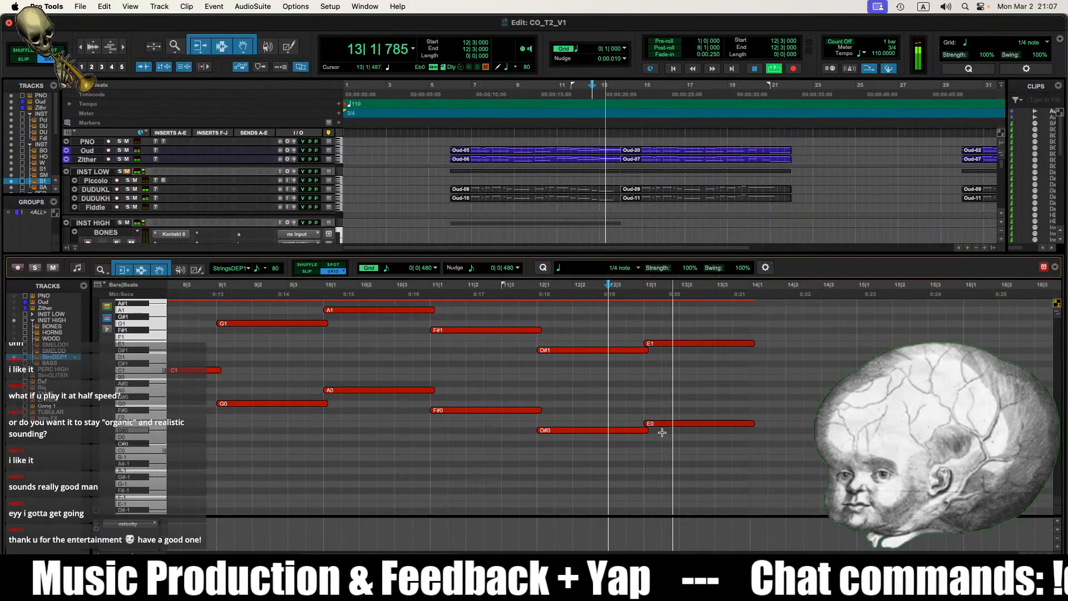
{"action": "key", "text": "space"}
{"action": "scroll", "coordinate": [679, 430], "scroll_direction": "up", "scroll_amount": 4}
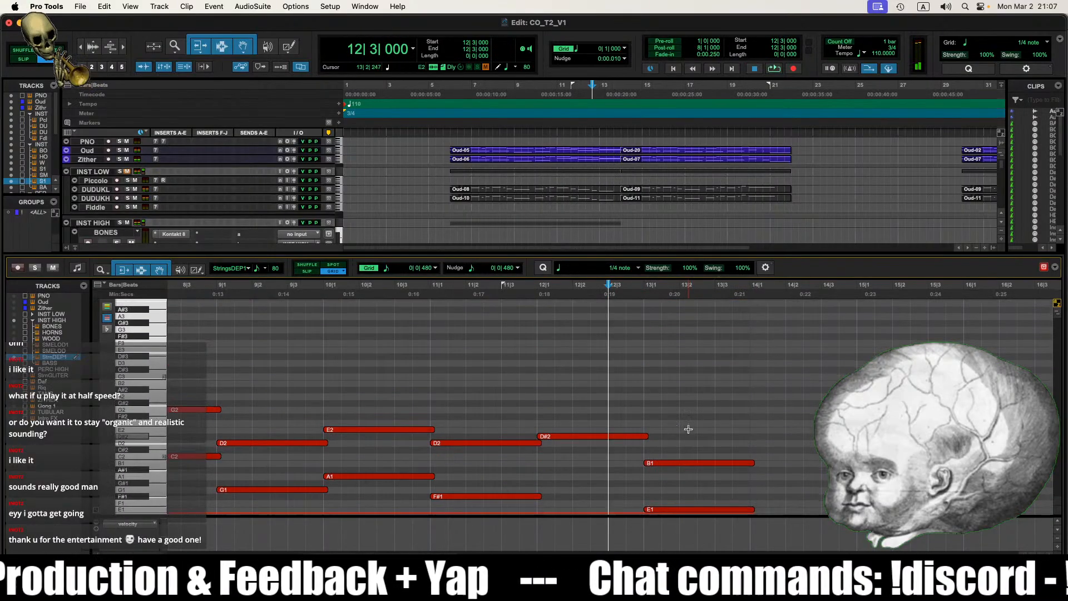
{"action": "scroll", "coordinate": [665, 467], "scroll_direction": "down", "scroll_amount": 1}
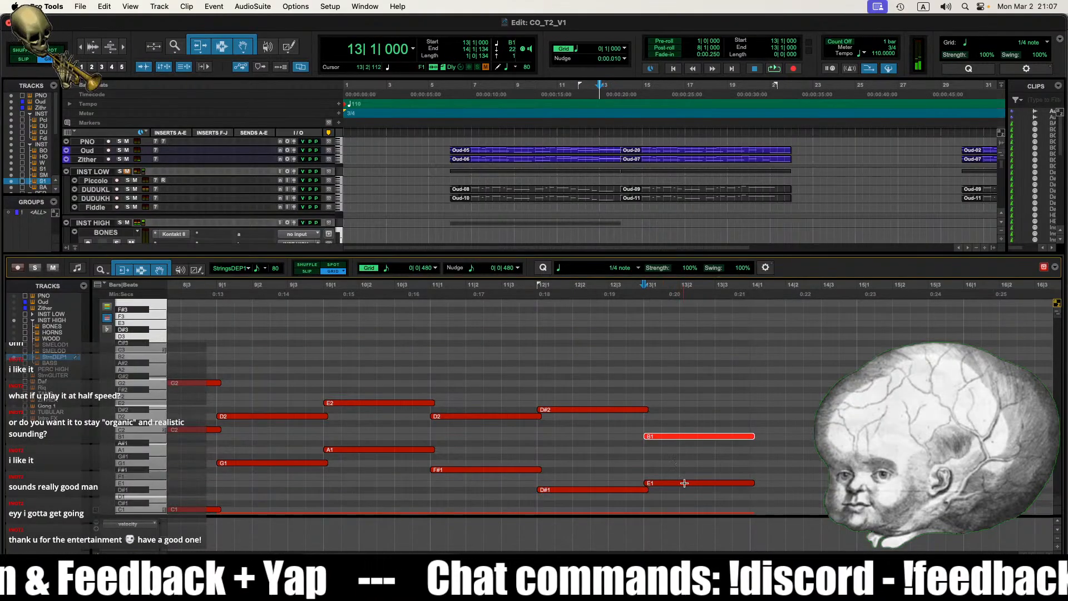
Step: Play the complete strings phrase from bar 5 beat 3 and review it alongside the other tracks in the arrangement
{"action": "scroll", "coordinate": [684, 483], "scroll_direction": "down", "scroll_amount": 6}
{"action": "left_click_drag", "start_coordinate": [694, 434], "coordinate": [689, 320]}
{"action": "scroll", "coordinate": [690, 348], "scroll_direction": "up", "scroll_amount": 1}
{"action": "scroll", "coordinate": [674, 365], "scroll_direction": "up", "scroll_amount": 4}
{"action": "left_click", "coordinate": [689, 396]}
{"action": "key", "text": "r"}
{"action": "key", "text": "r"}
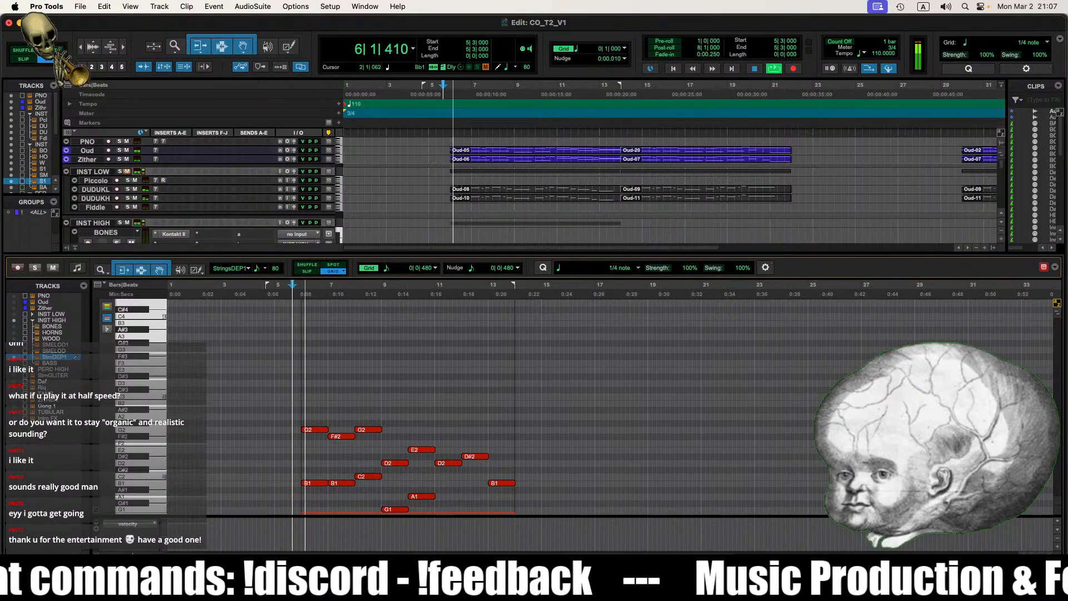
{"action": "left_click", "coordinate": [206, 590]}
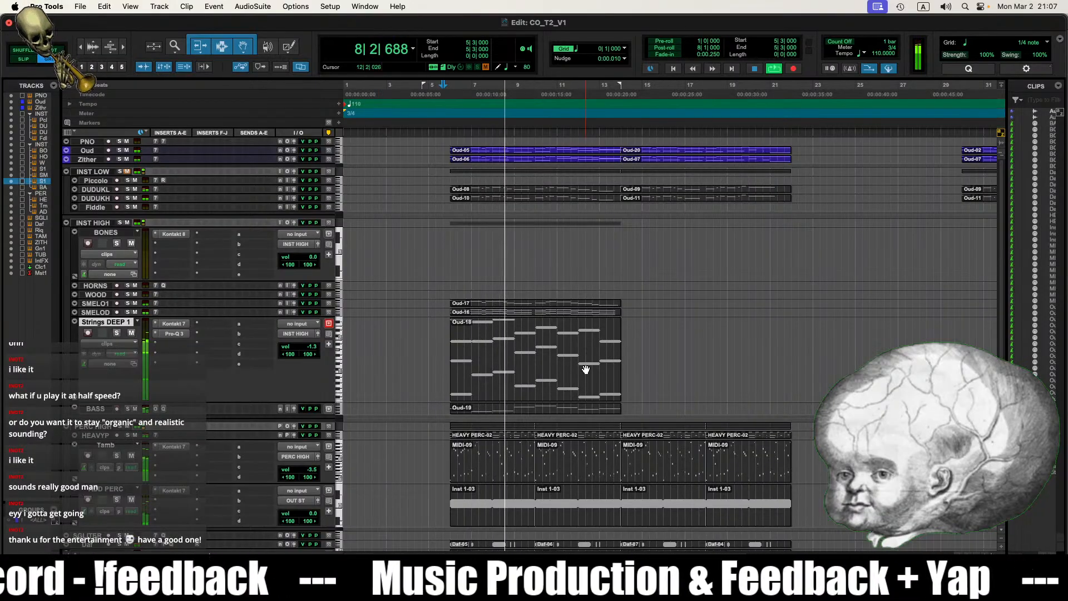
{"action": "key", "text": "t"}
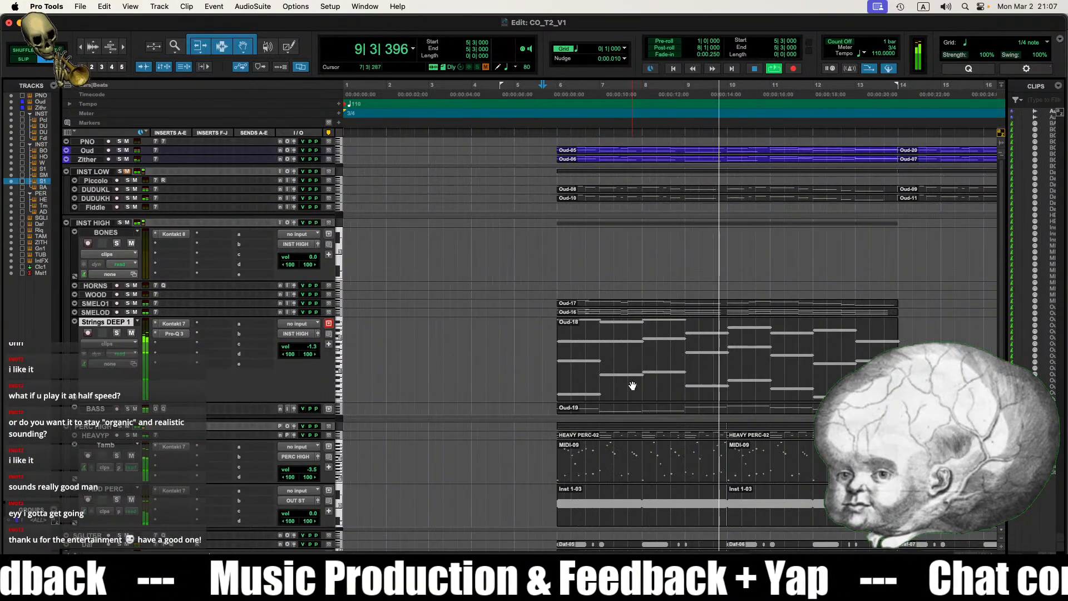
{"action": "key", "text": "r"}
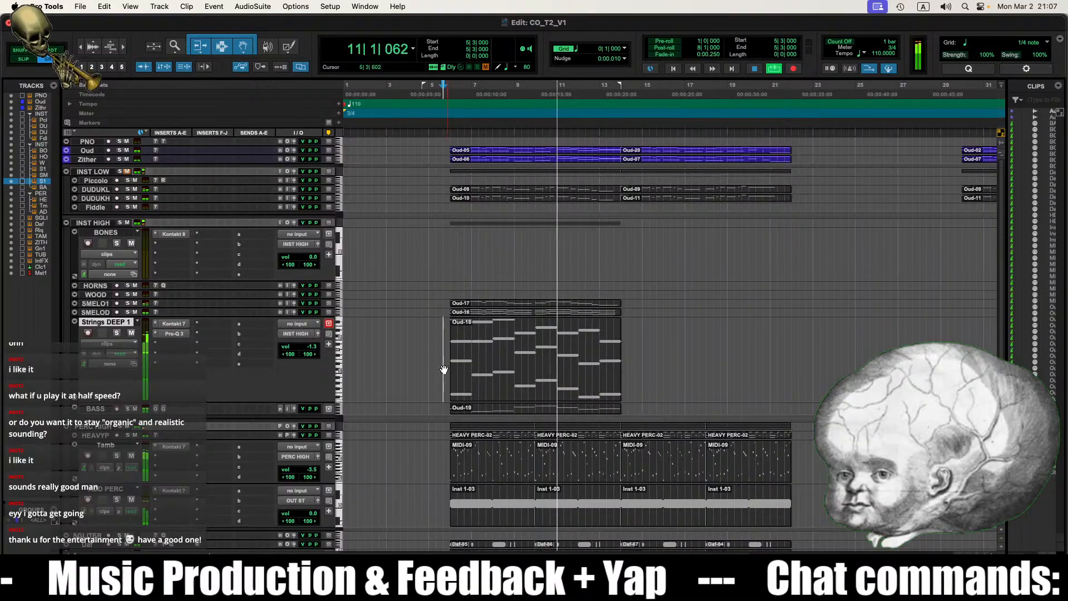
{"action": "key", "text": "t"}
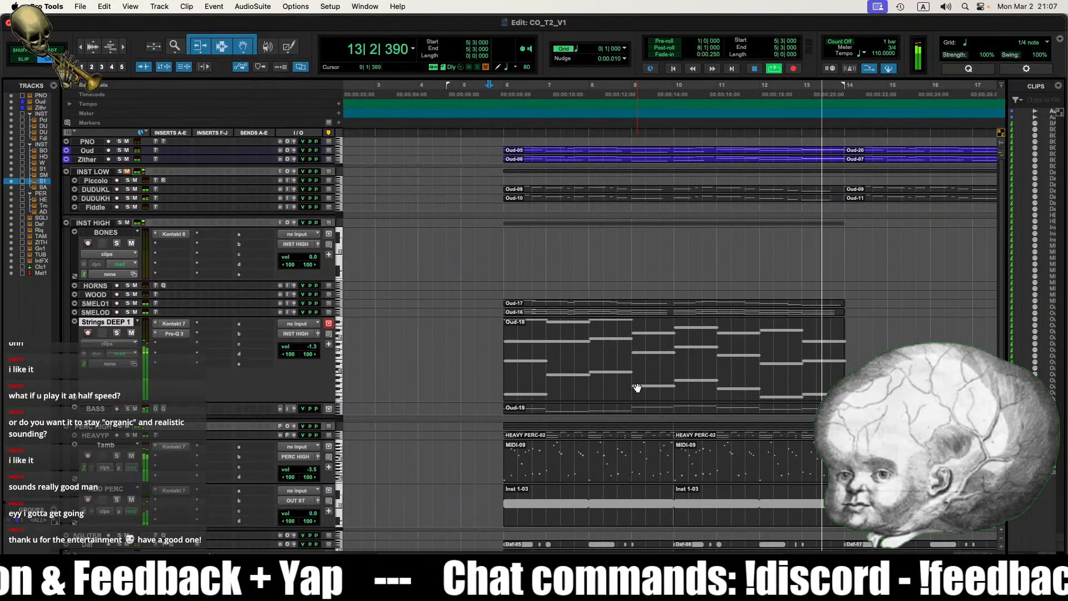
Step: Show the mod wheel lane for the Strings DEEP 1 clip and play the clip from just before bar 6
{"action": "left_click", "coordinate": [572, 370]}
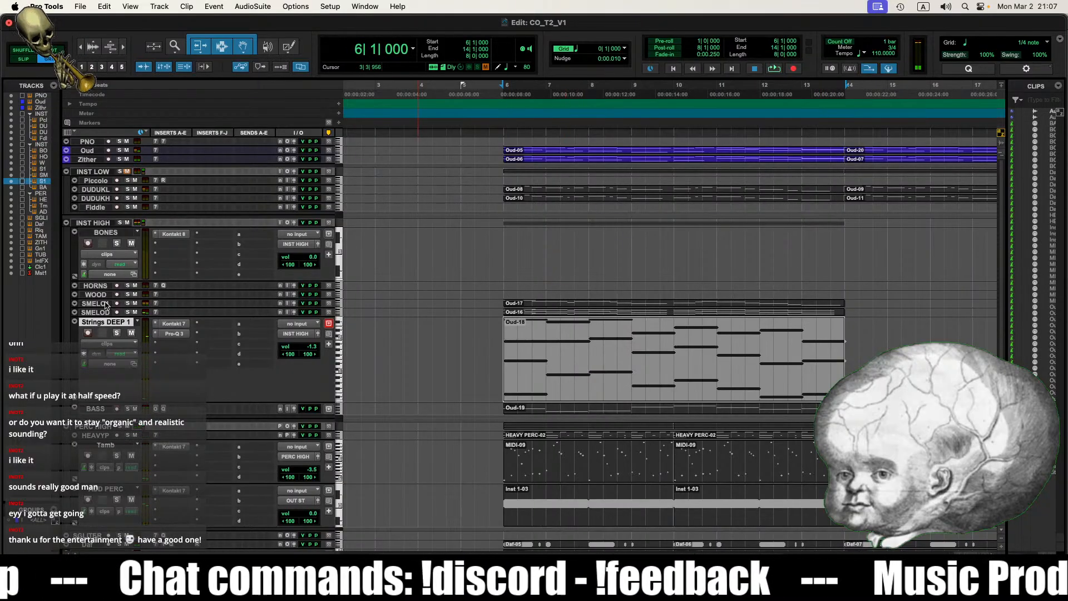
{"action": "left_click_drag", "start_coordinate": [97, 290], "coordinate": [102, 411]}
{"action": "left_click", "coordinate": [536, 445]}
{"action": "double_click", "coordinate": [570, 456]}
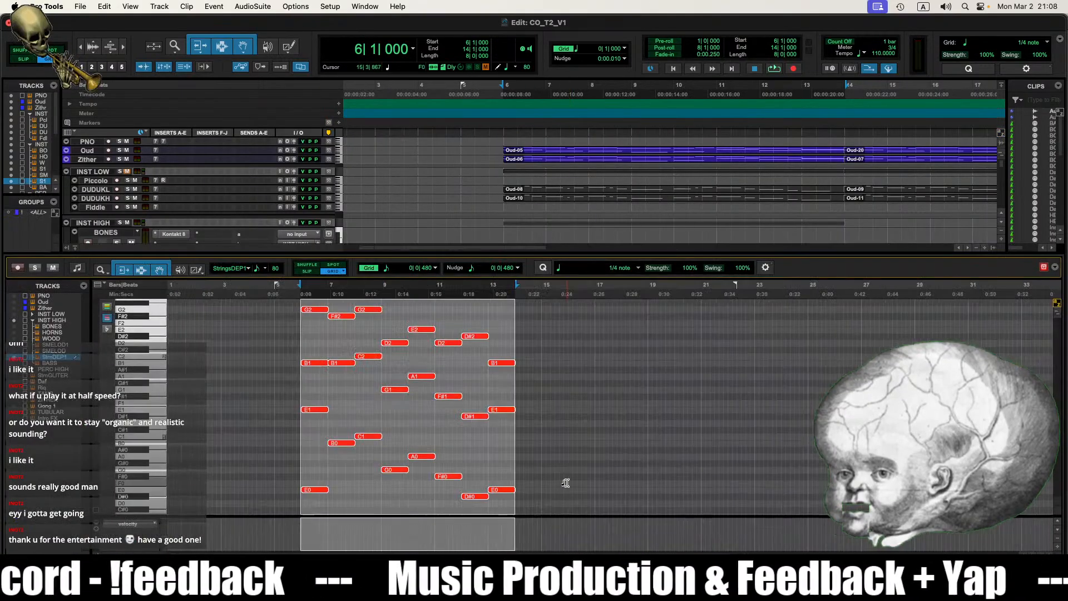
{"action": "left_click", "coordinate": [136, 523]}
{"action": "mouse_move", "coordinate": [184, 507]}
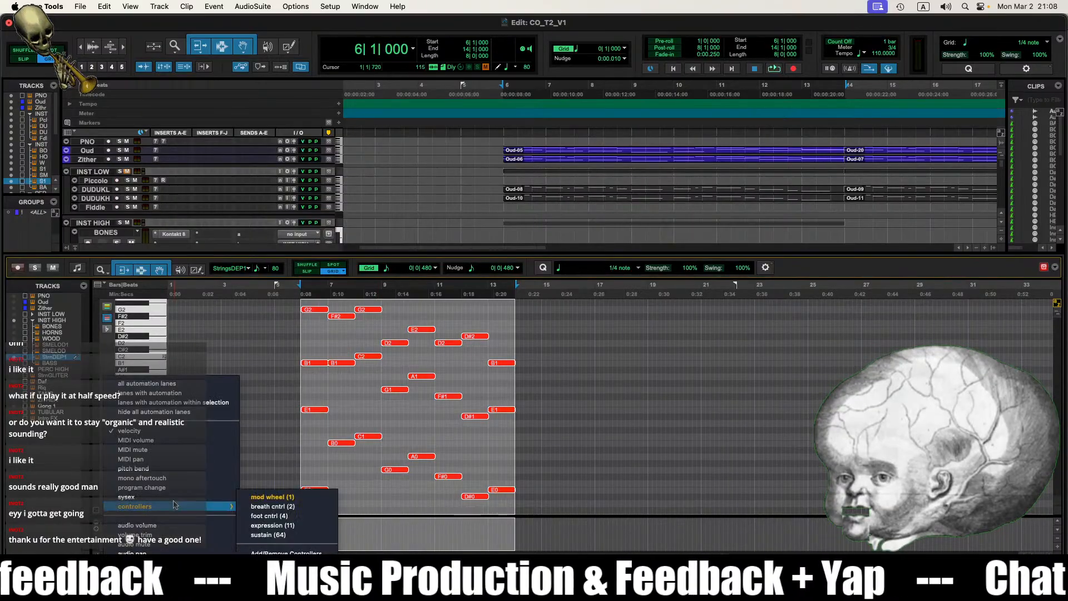
{"action": "left_click", "coordinate": [305, 497]}
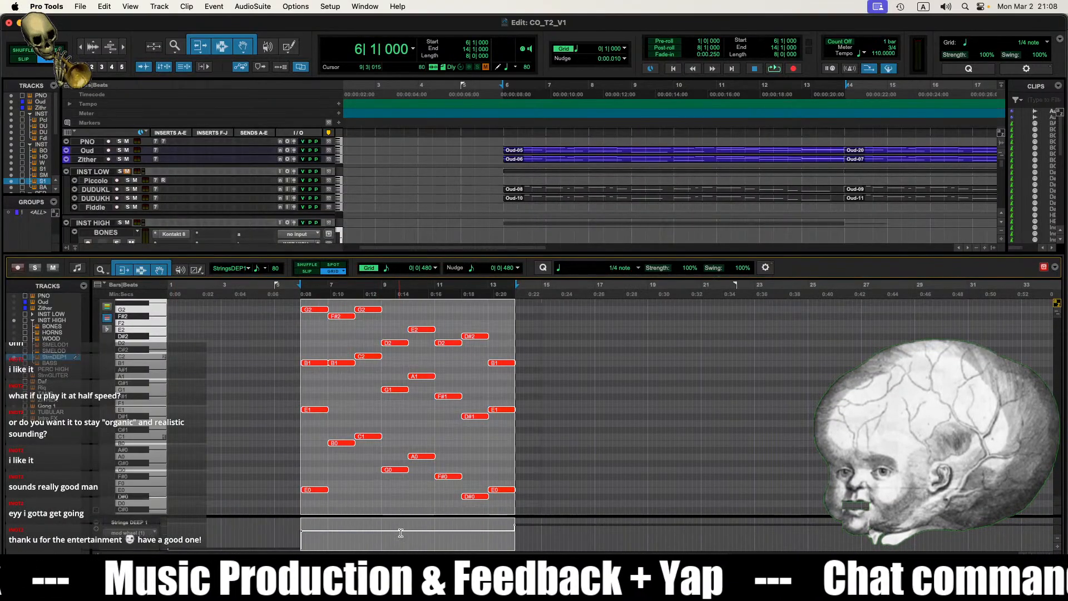
{"action": "left_click", "coordinate": [296, 463]}
{"action": "key", "text": "space"}
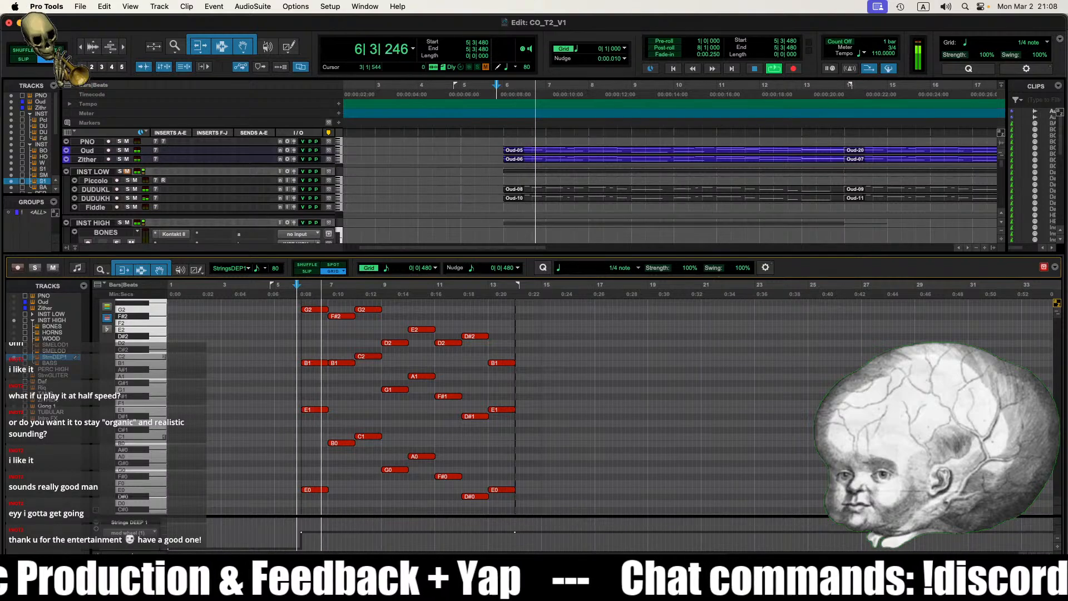
Step: Examine the StringsMELODY clip's notes and mod wheel lane in the MIDI editor while playing from bar 6
{"action": "key", "text": "ctrl+shift+="}
{"action": "double_click", "coordinate": [584, 403]}
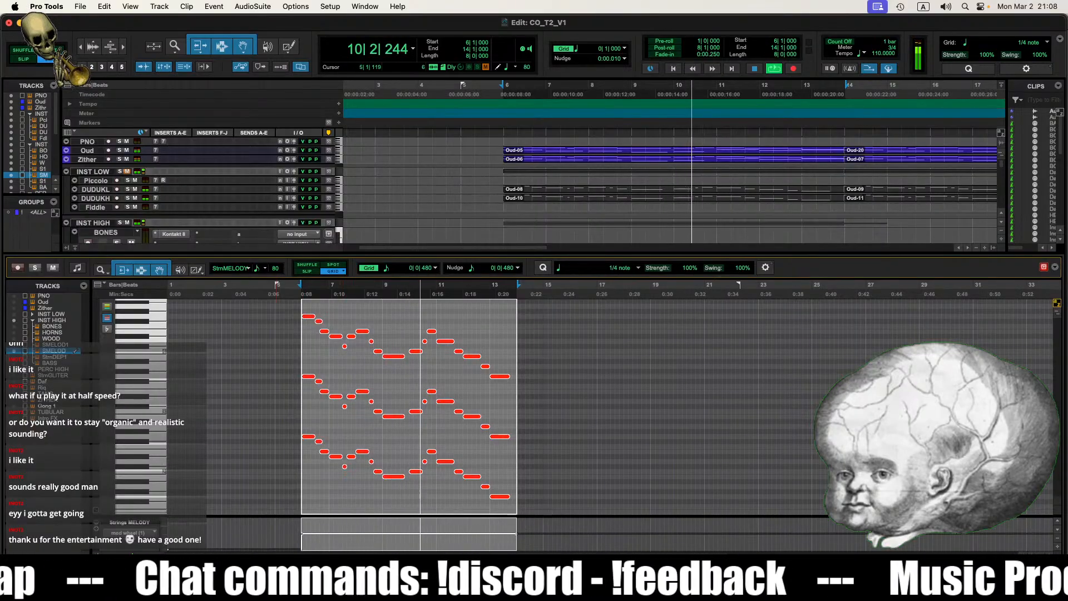
{"action": "key", "text": "ctrl+shift+="}
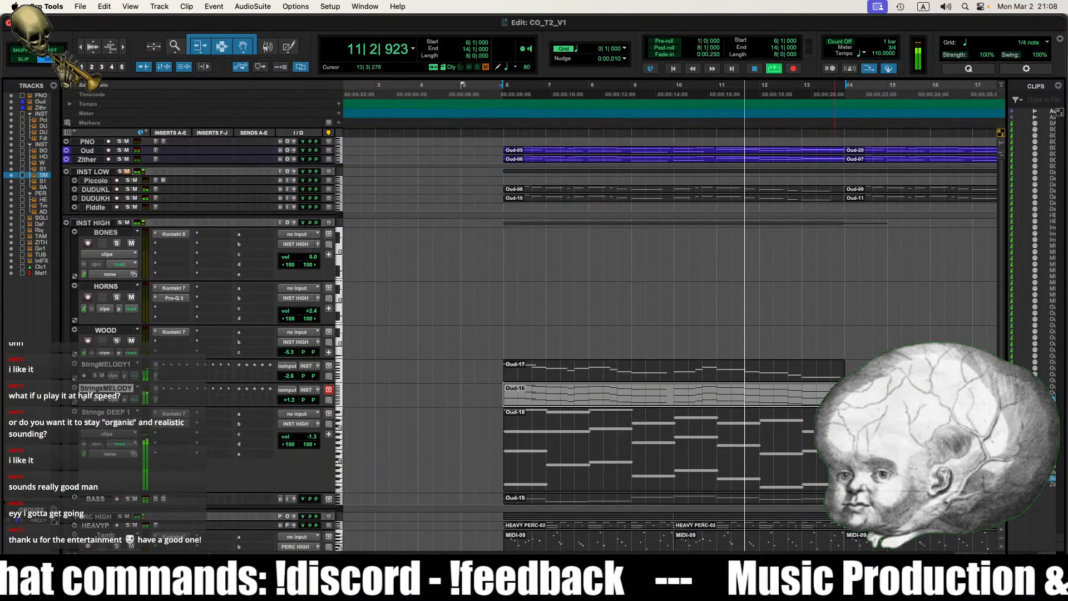
{"action": "key", "text": "super+z"}
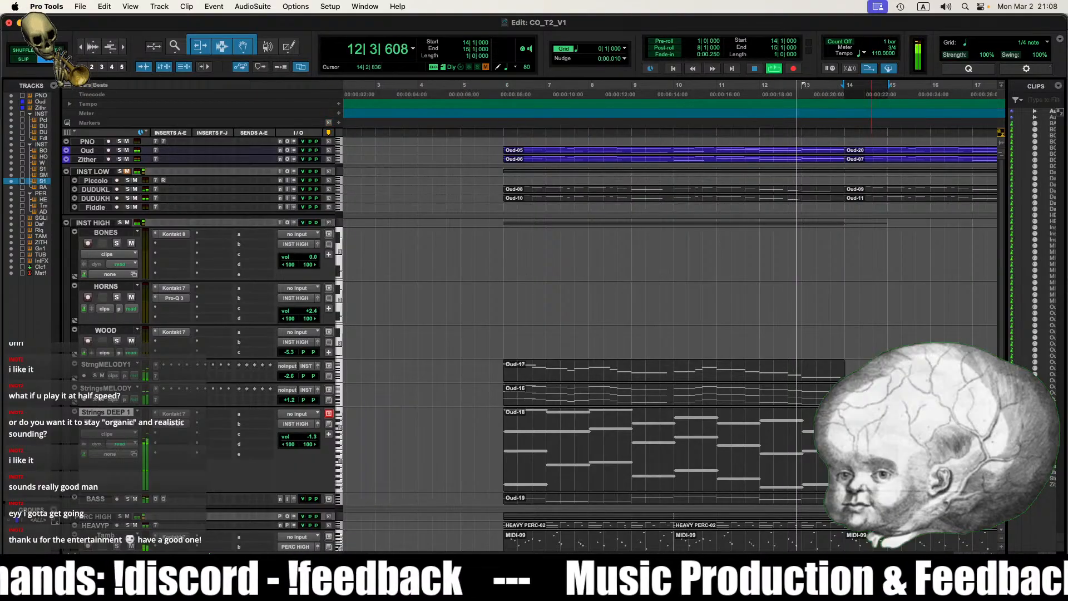
{"action": "key", "text": "p"}
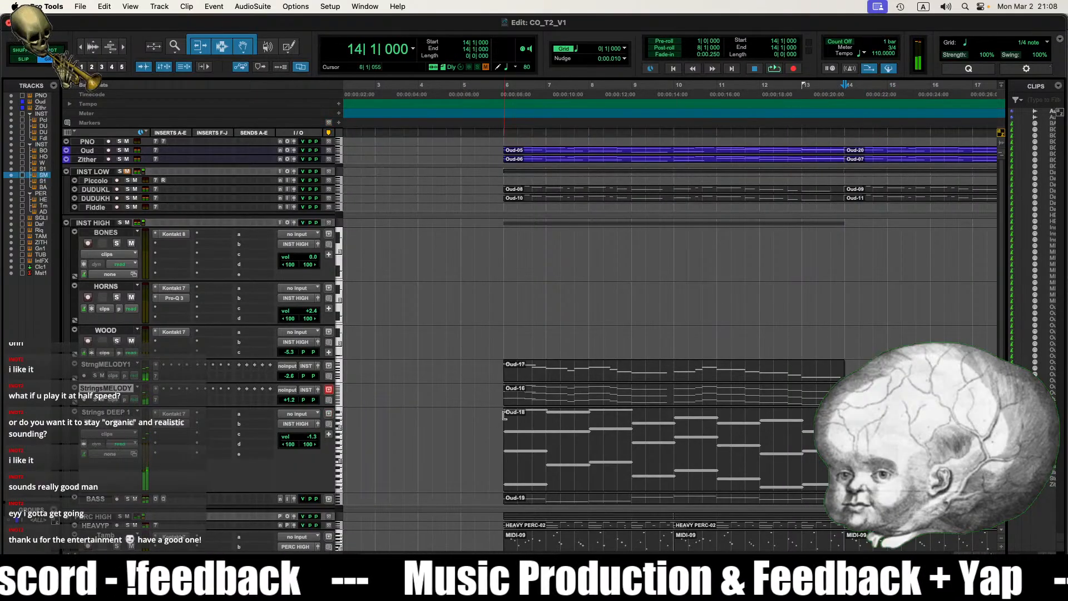
{"action": "left_click", "coordinate": [494, 426]}
{"action": "key", "text": "space"}
{"action": "double_click", "coordinate": [574, 403]}
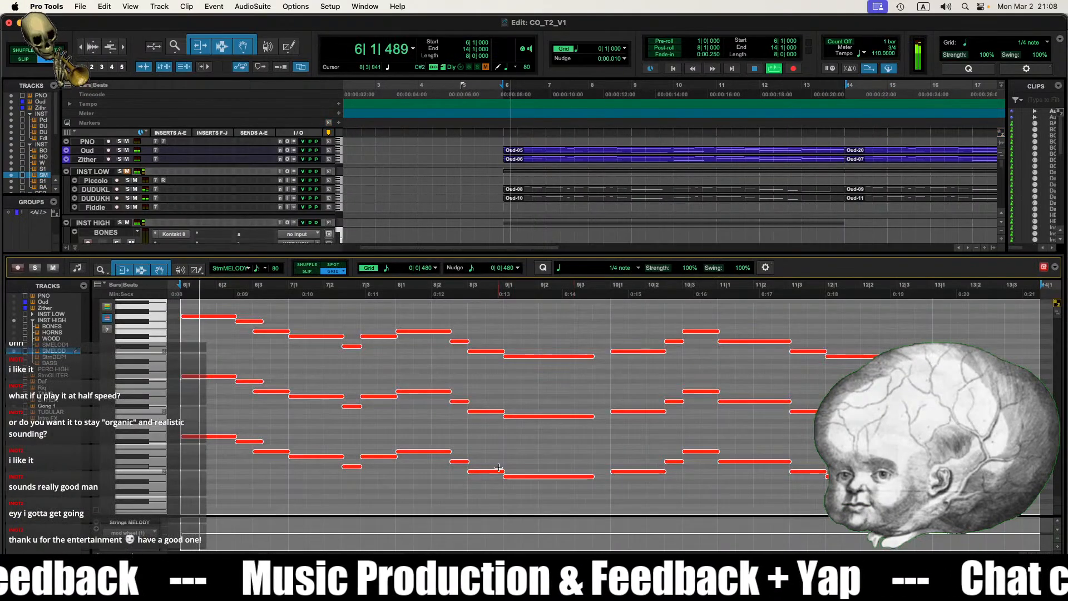
{"action": "left_click", "coordinate": [288, 472]}
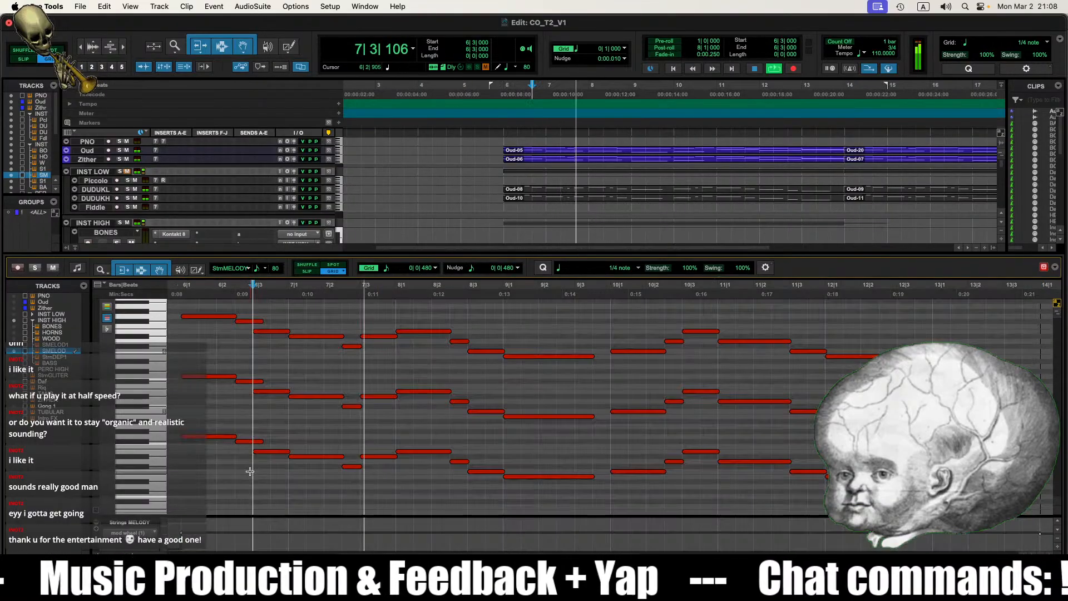
{"action": "left_click", "coordinate": [108, 552]}
Step: Play the arrangement from bar 6 with the HORNS track record-armed to rehearse a horn line
{"action": "left_click", "coordinate": [503, 245]}
{"action": "key", "text": "space"}
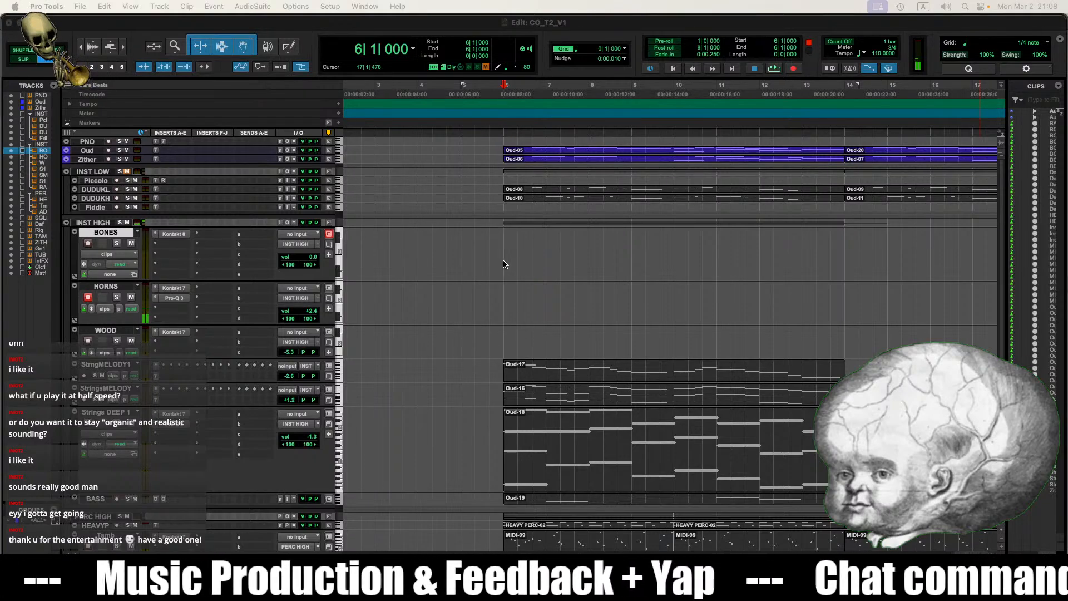
{"action": "left_click", "coordinate": [504, 295]}
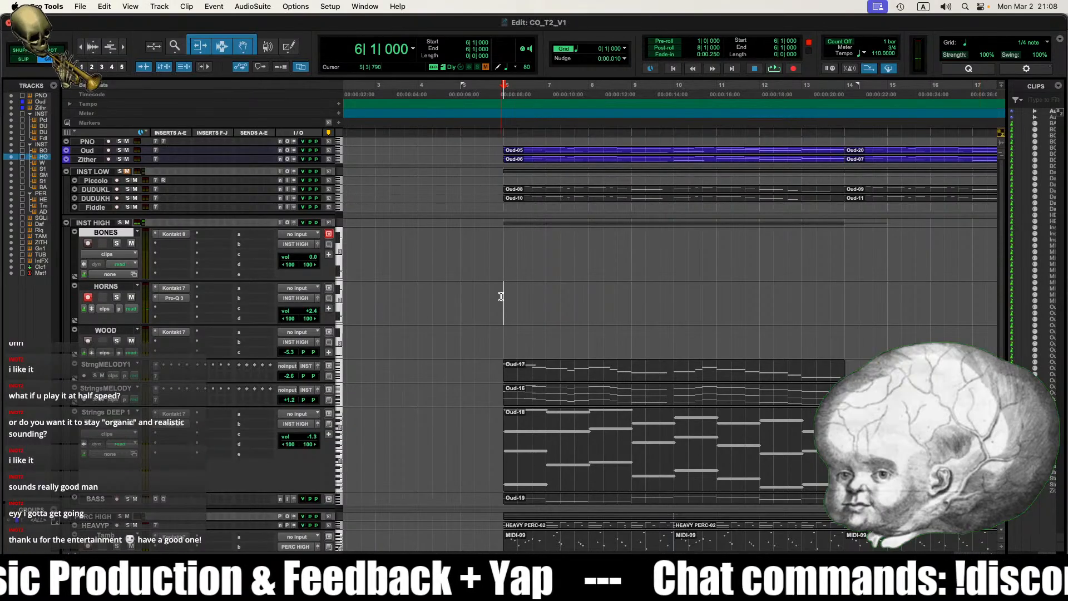
{"action": "key", "text": "space"}
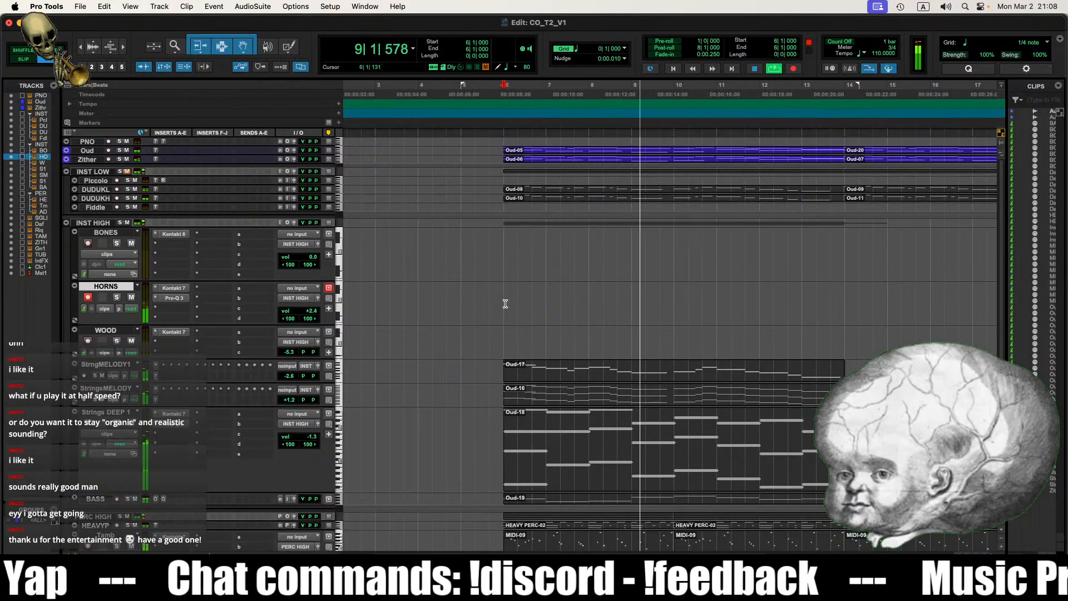
{"action": "key", "text": "space"}
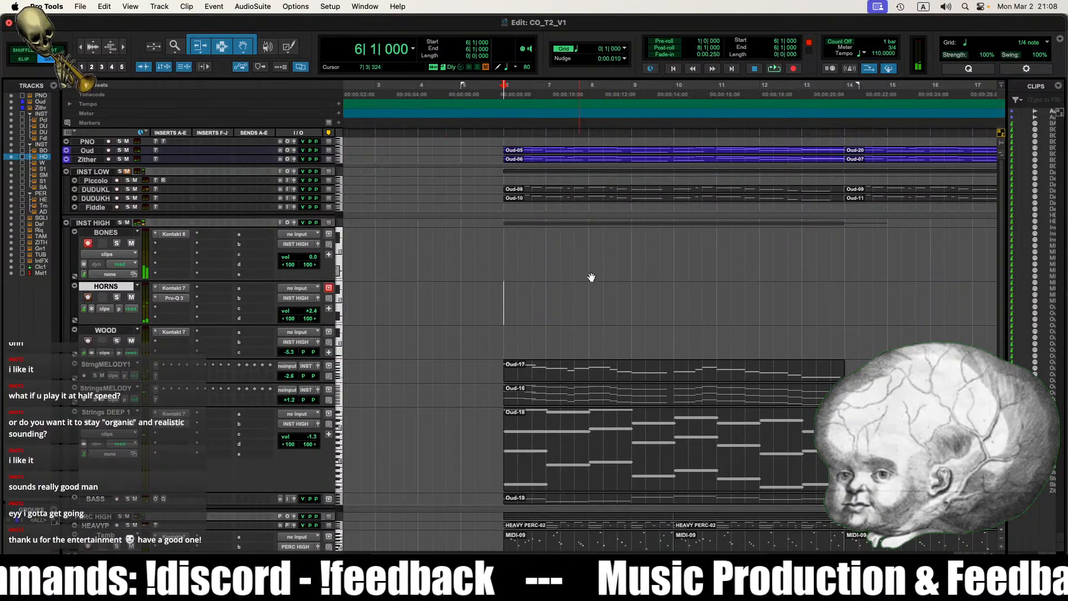
Step: Record a MIDI take on the HORNS track from bar 6 to bar 10
{"action": "left_click", "coordinate": [616, 245]}
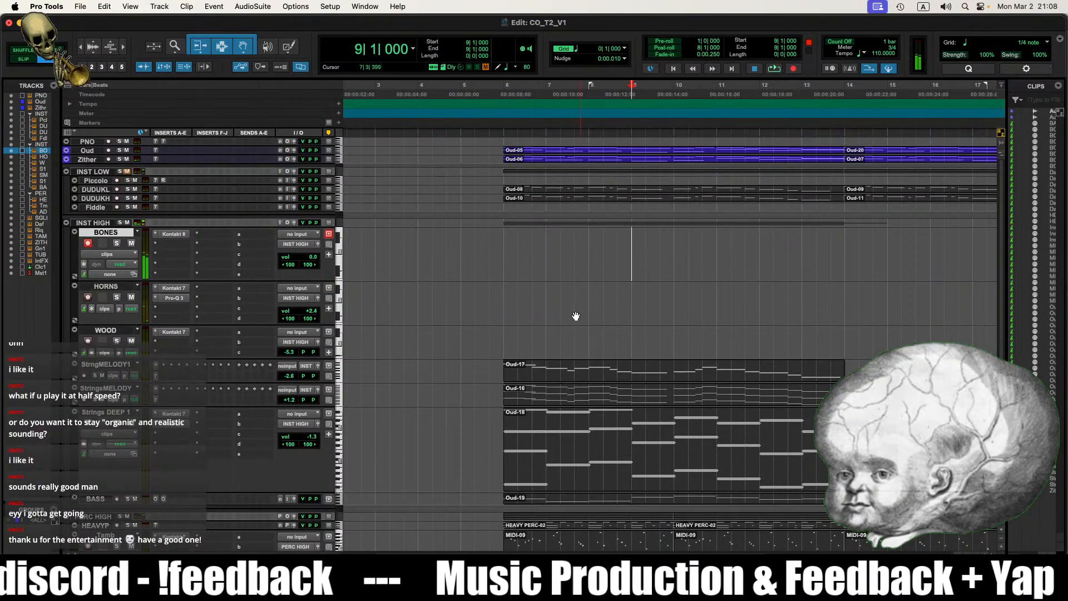
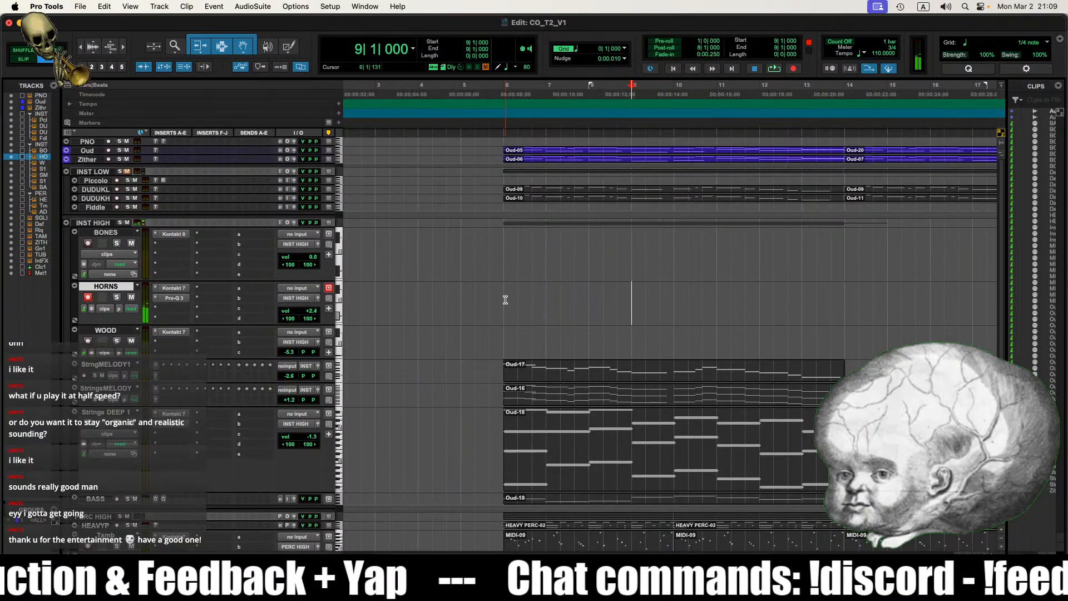
{"action": "left_click", "coordinate": [781, 67]}
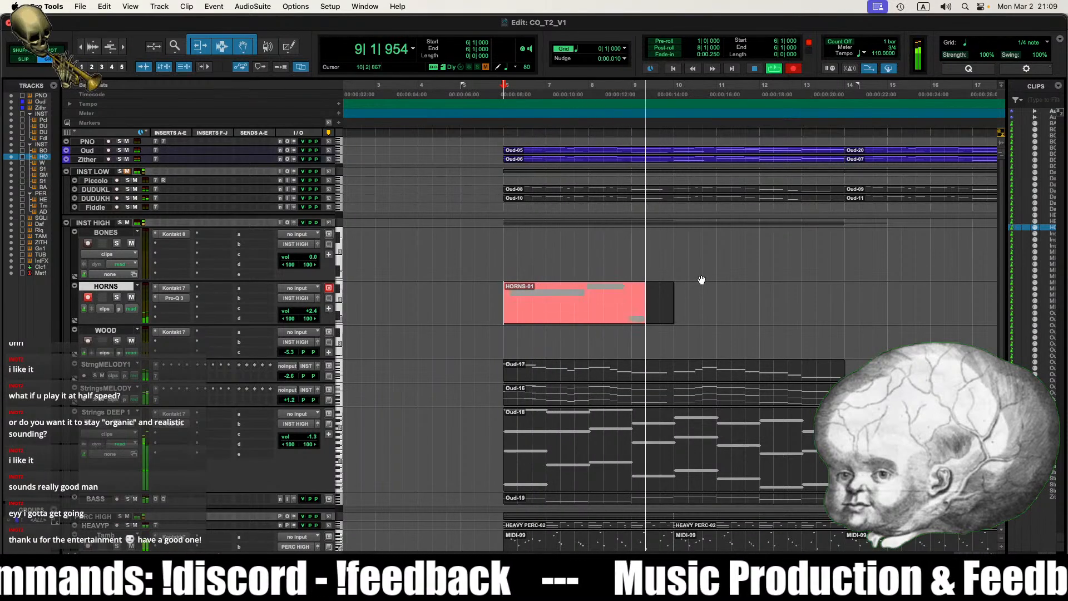
{"action": "key", "text": "space"}
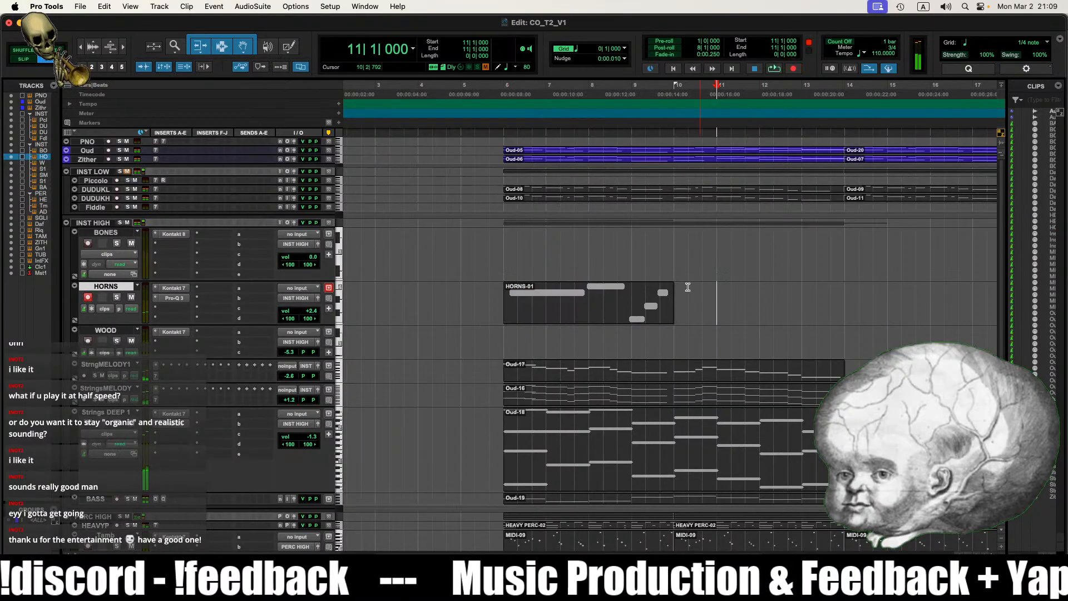
Step: Open the recorded HORNS clip in the MIDI editor and quantize all its notes to the 1/4 note grid at 100% strength
{"action": "double_click", "coordinate": [541, 307]}
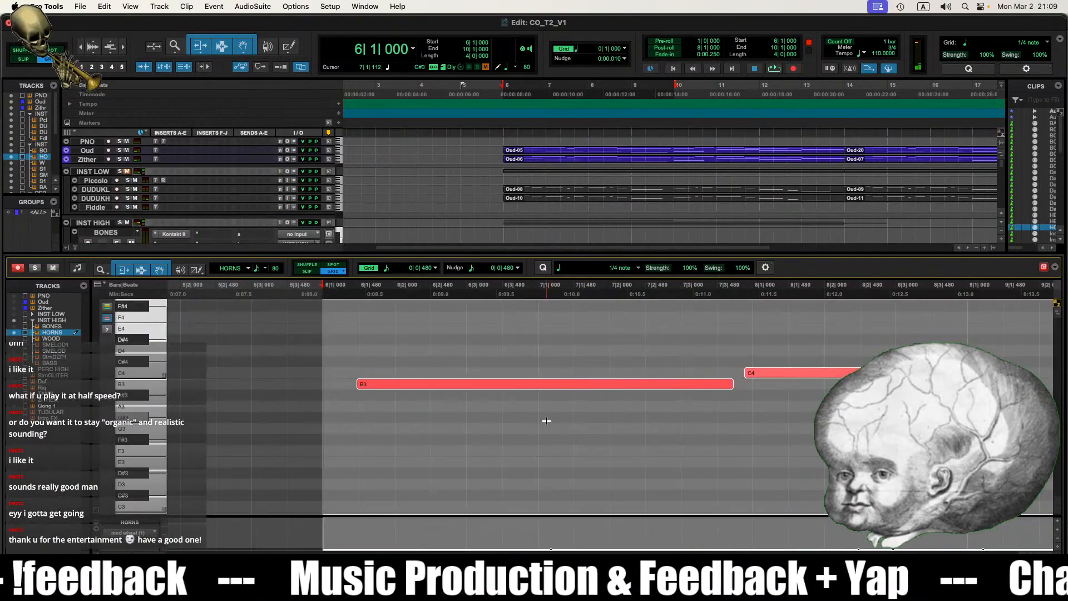
{"action": "left_click", "coordinate": [333, 384]}
{"action": "key", "text": "r"}
{"action": "key", "text": "r"}
{"action": "key", "text": "r"}
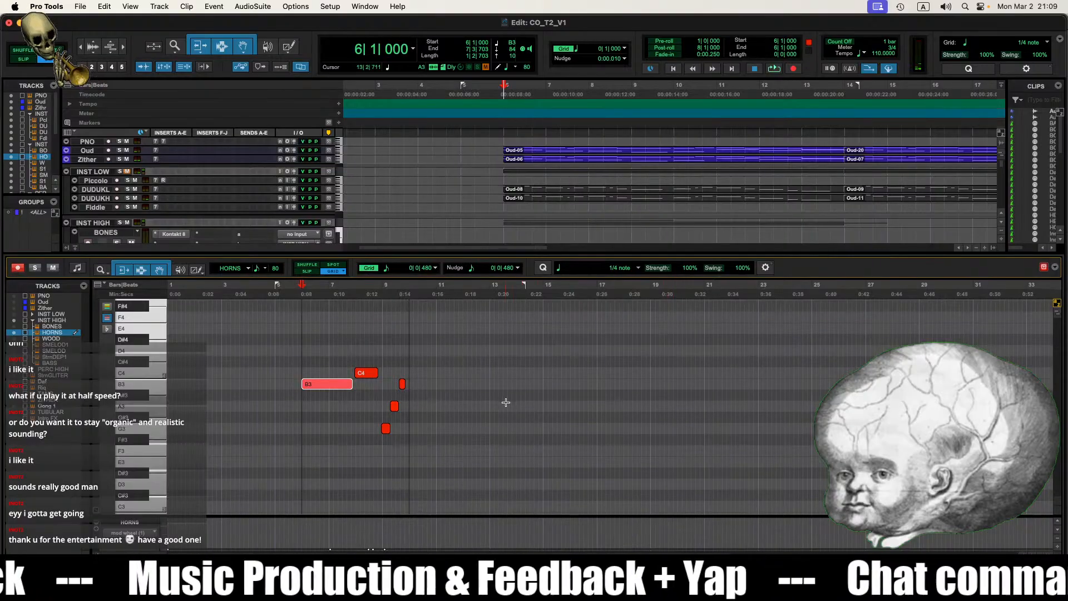
{"action": "key", "text": "t"}
{"action": "key", "text": "t"}
{"action": "left_click", "coordinate": [759, 420]}
{"action": "scroll", "coordinate": [758, 420], "scroll_direction": "right", "scroll_amount": 3}
{"action": "key", "text": "super+a"}
{"action": "scroll", "coordinate": [760, 456], "scroll_direction": "left", "scroll_amount": 4}
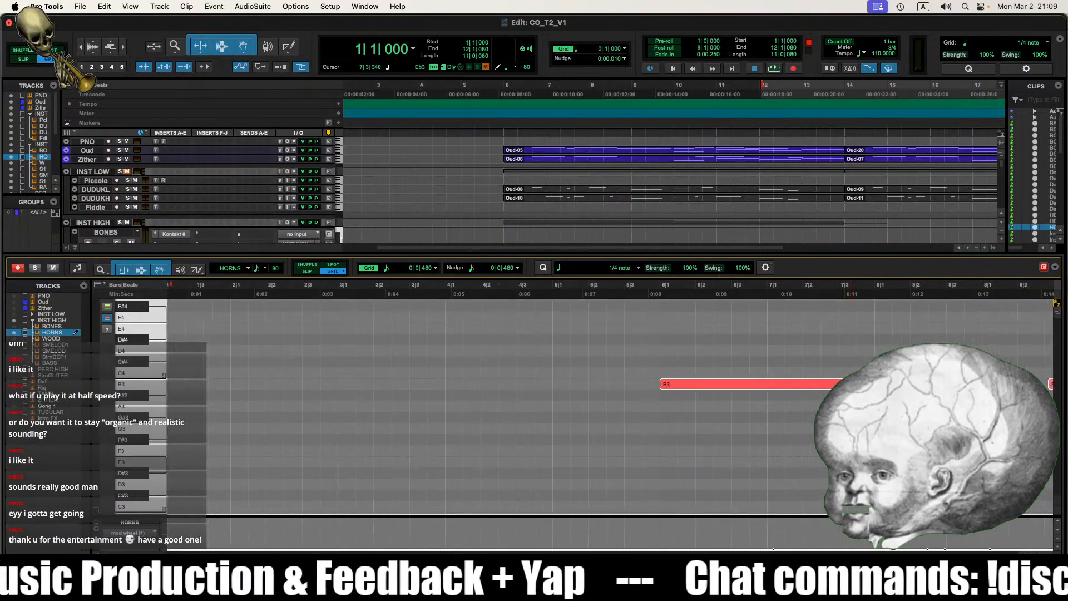
{"action": "scroll", "coordinate": [642, 309], "scroll_direction": "right", "scroll_amount": 3}
{"action": "left_click", "coordinate": [543, 269]}
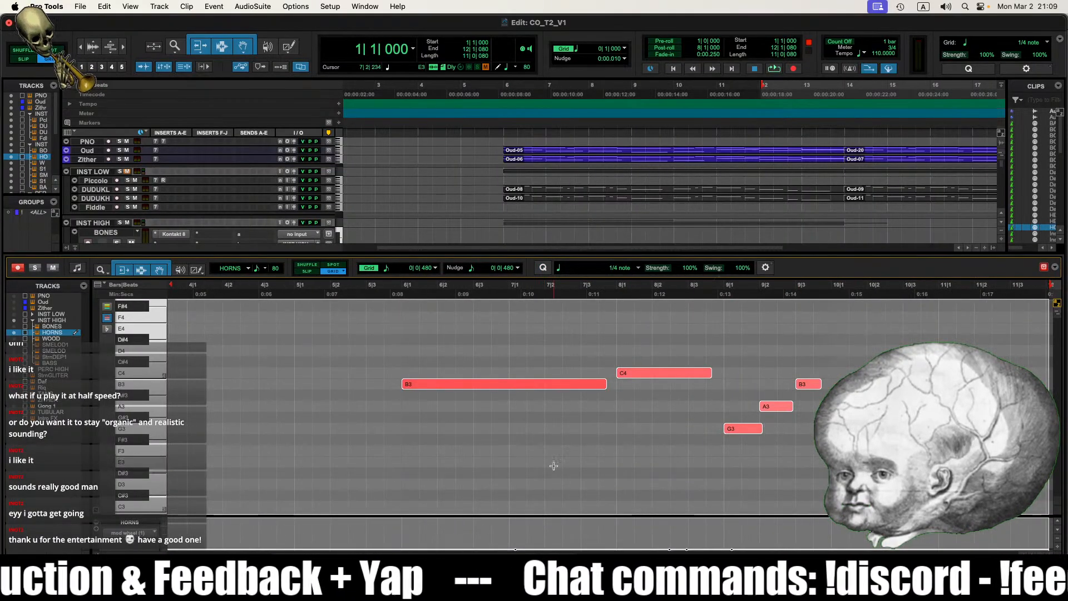
Step: Extend the horns' opening B3 to the start of the C4 and lengthen the bar 9 B3 to bar 10
{"action": "left_click", "coordinate": [633, 429]}
{"action": "left_click_drag", "start_coordinate": [606, 384], "coordinate": [616, 385]}
{"action": "left_click", "coordinate": [709, 411]}
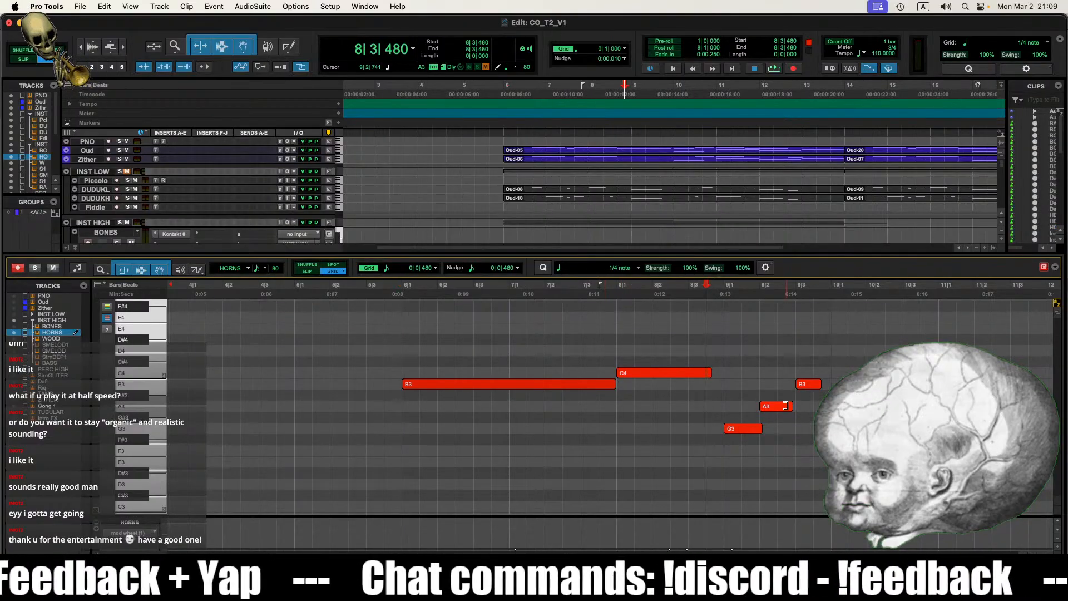
{"action": "left_click_drag", "start_coordinate": [477, 510], "coordinate": [470, 496]}
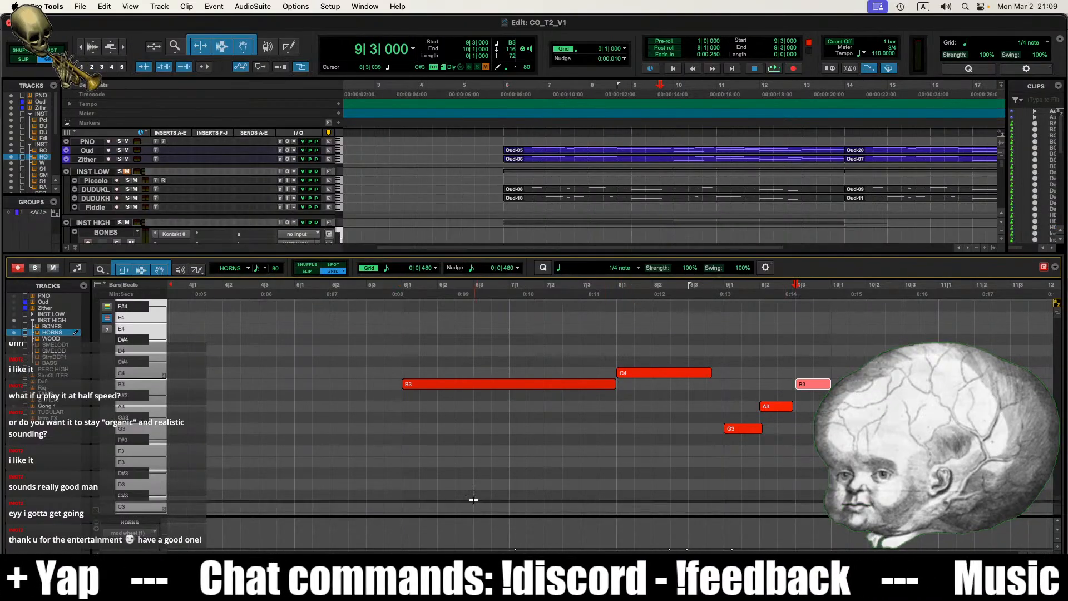
Step: Clear the recorded mod wheel data under the HORNS notes in bars 6 to 10 and raise it to one constant level
{"action": "left_click_drag", "start_coordinate": [403, 520], "coordinate": [829, 530]}
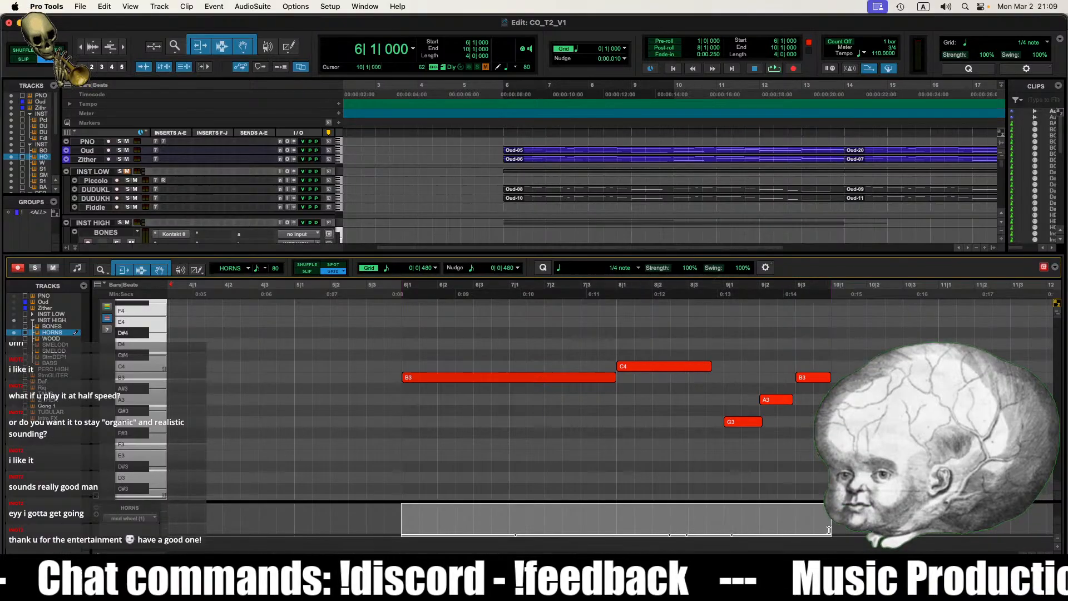
{"action": "left_click_drag", "start_coordinate": [438, 511], "coordinate": [432, 488]}
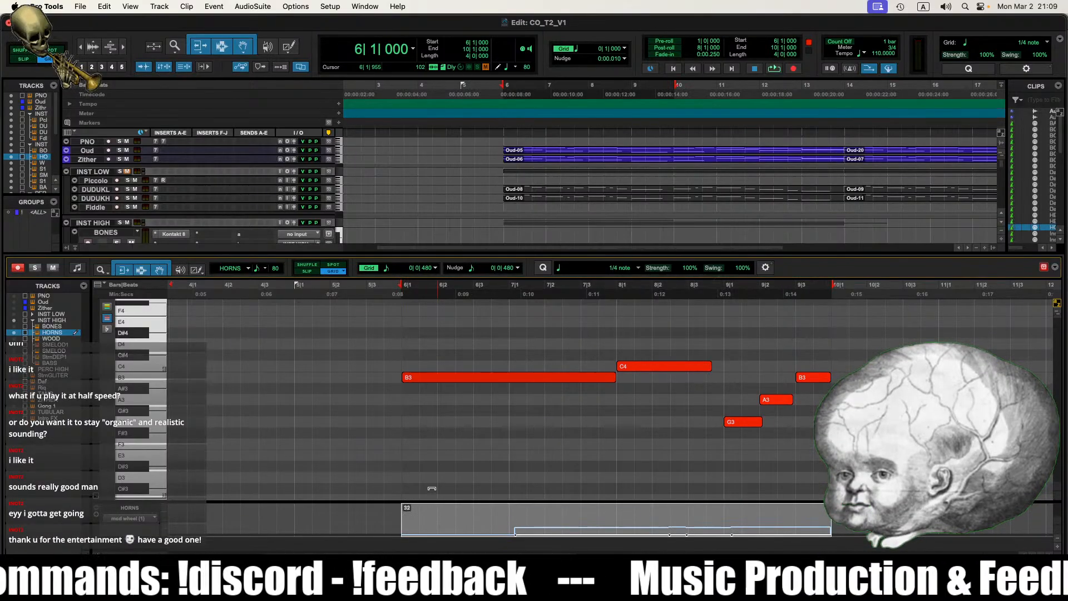
{"action": "left_click", "coordinate": [434, 528]}
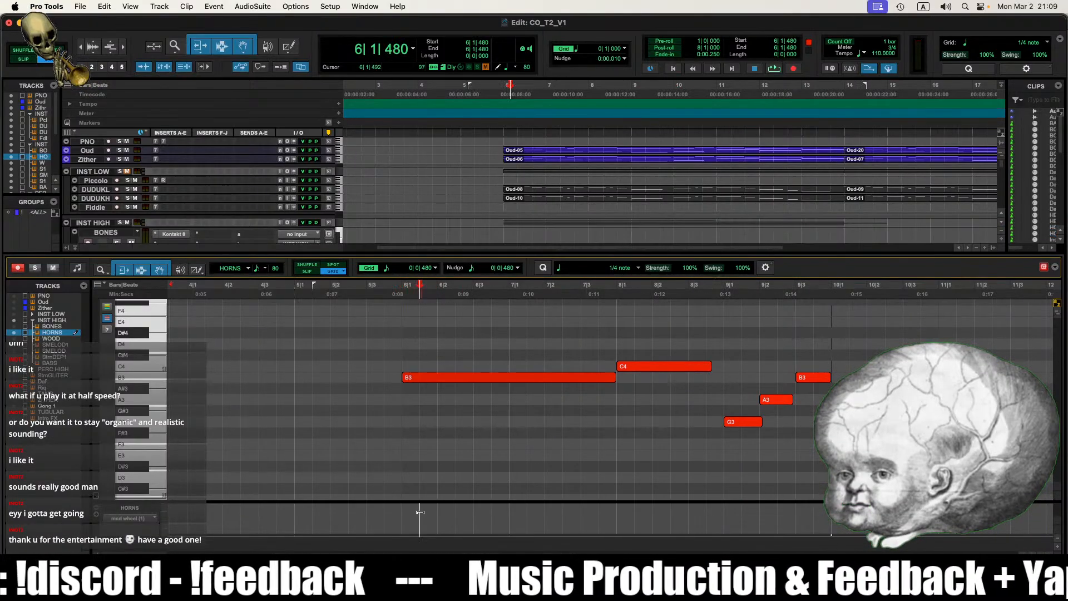
{"action": "left_click_drag", "start_coordinate": [406, 518], "coordinate": [828, 530]}
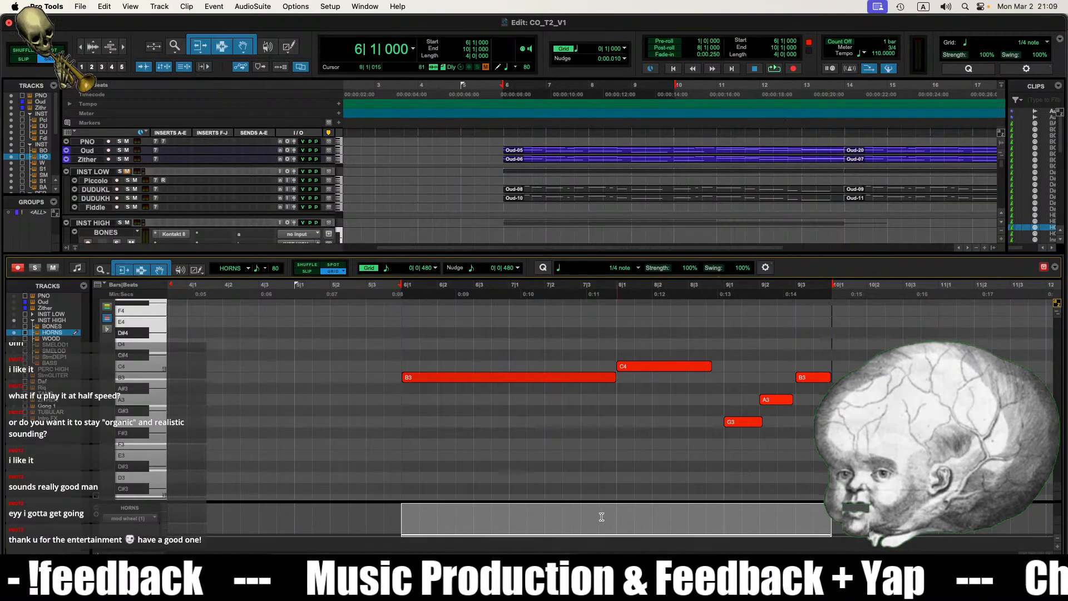
{"action": "left_click_drag", "start_coordinate": [565, 509], "coordinate": [561, 487]}
Step: Play the arrangement from bar 6 to audition the horns with the flattened mod wheel
{"action": "left_click", "coordinate": [416, 438]}
{"action": "key", "text": "space"}
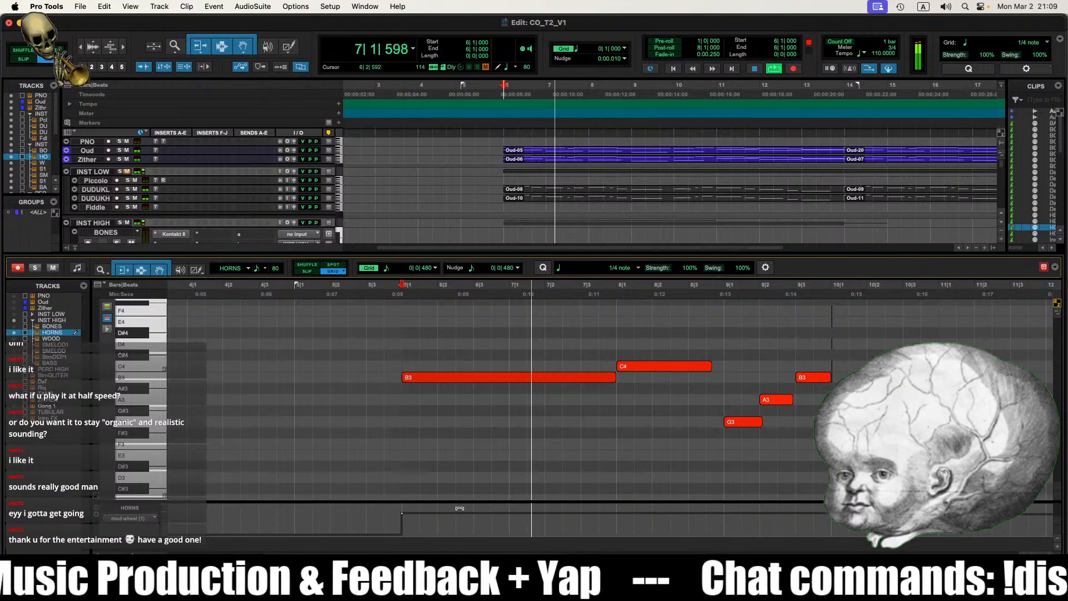
{"action": "left_click", "coordinate": [697, 432]}
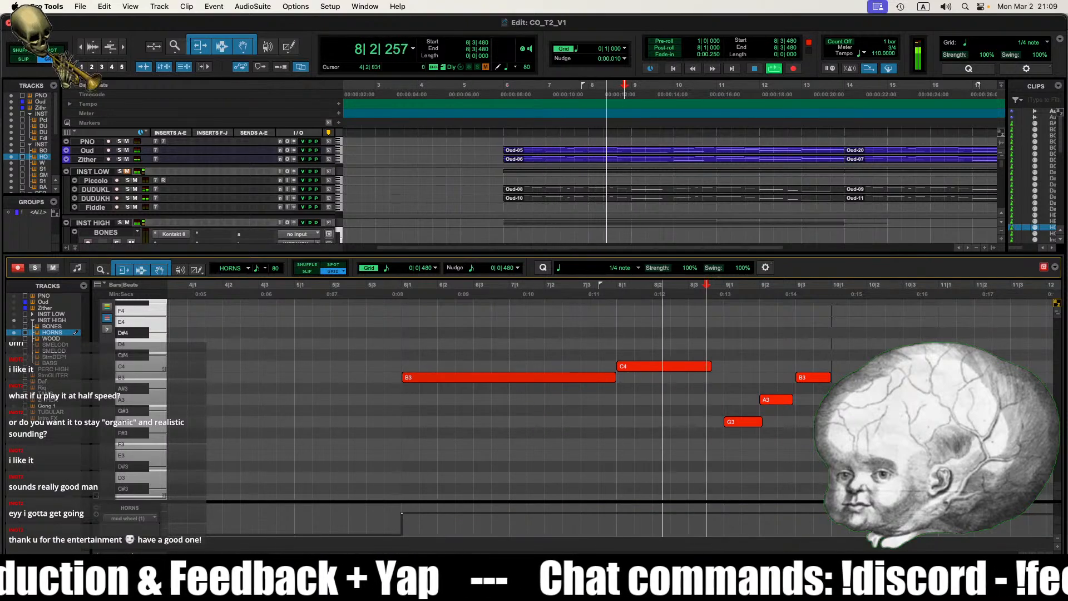
Step: Close the MIDI editor and delete the leftover HORNS-02 clip after bar 10
{"action": "key", "text": "ctrl+="}
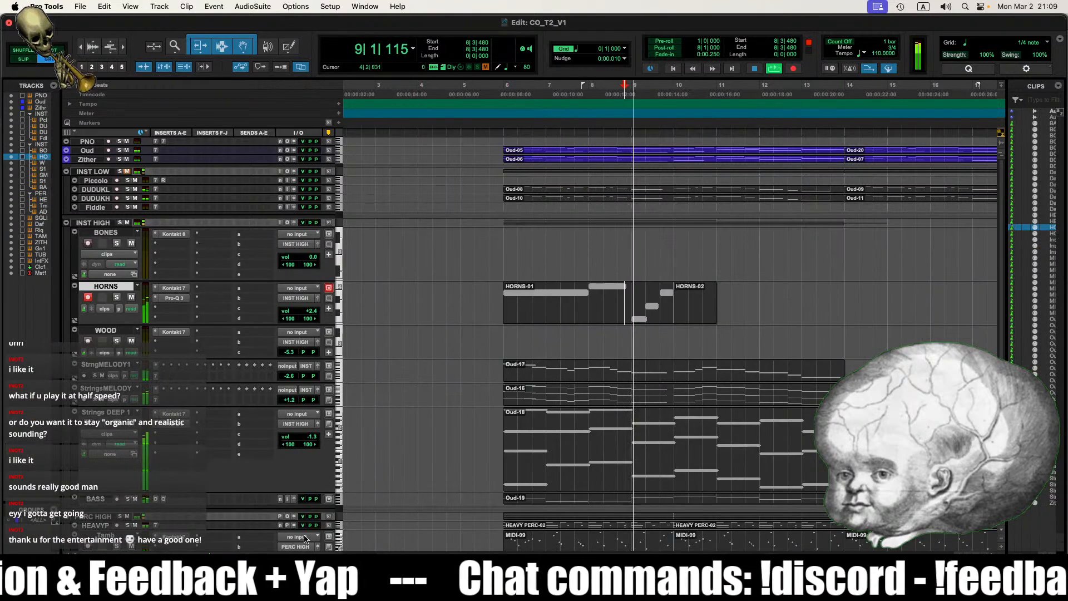
{"action": "left_click", "coordinate": [703, 316]}
{"action": "key", "text": "BackSpace"}
{"action": "key", "text": "space"}
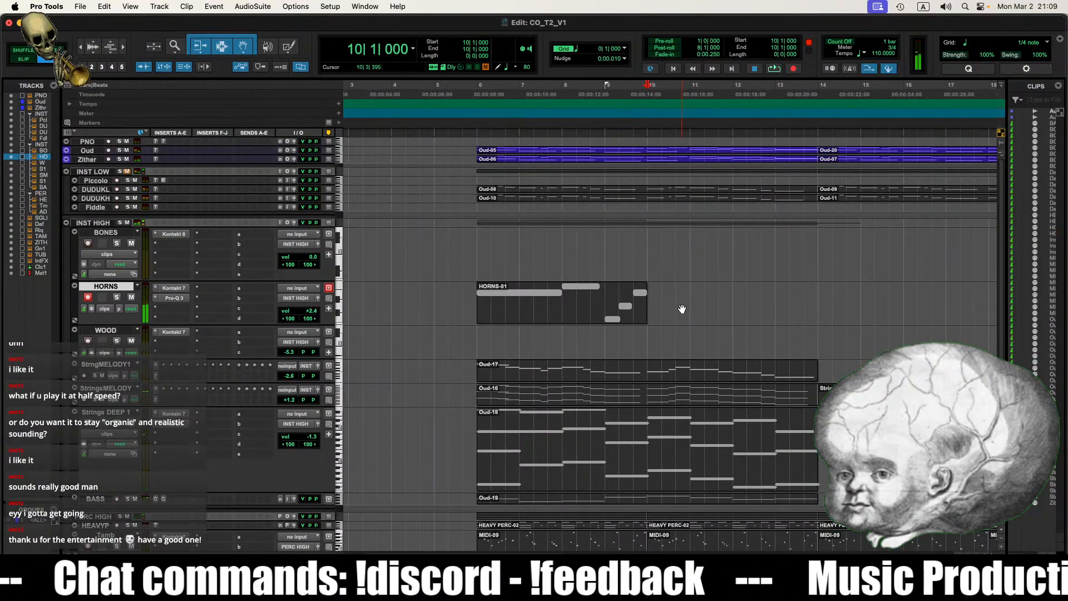
Step: Play the arrangement from bar 10 several times with HORNS armed to rehearse the continuation of the horn line
{"action": "key", "text": "space"}
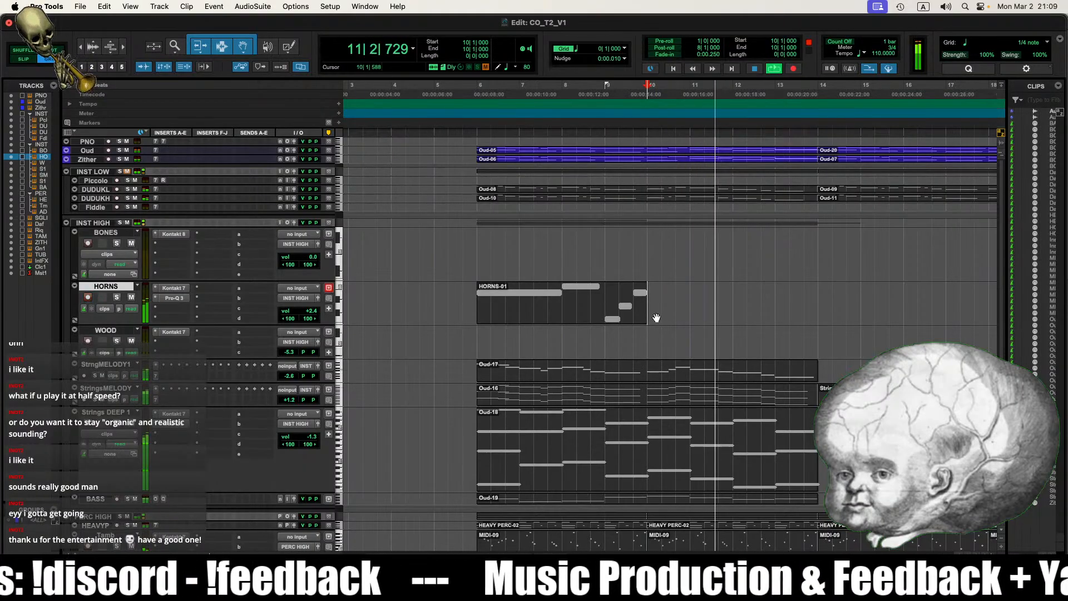
{"action": "key", "text": "space"}
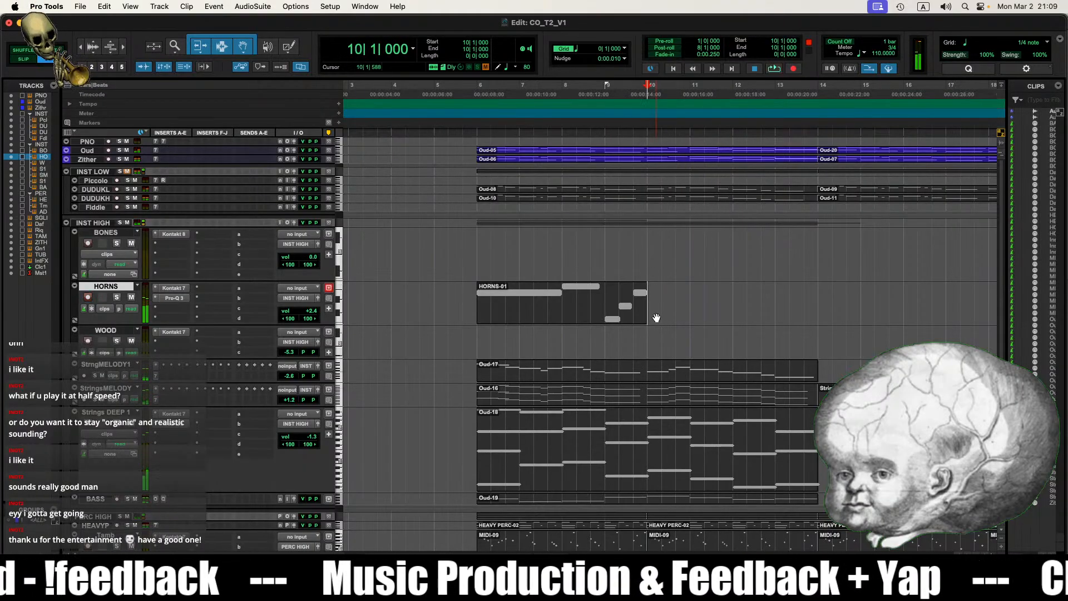
{"action": "key", "text": "space"}
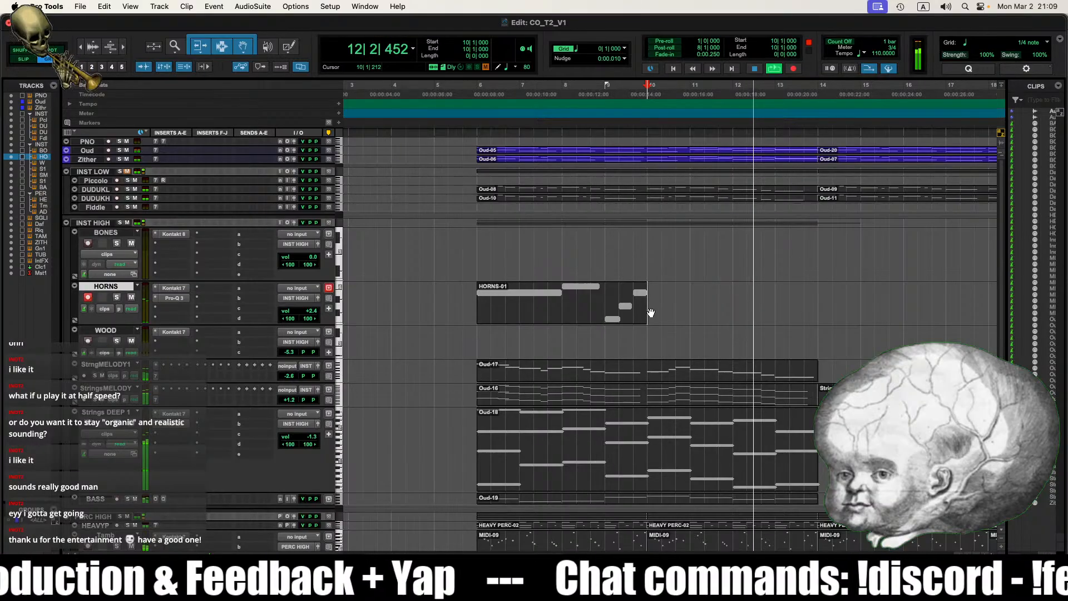
{"action": "key", "text": "space"}
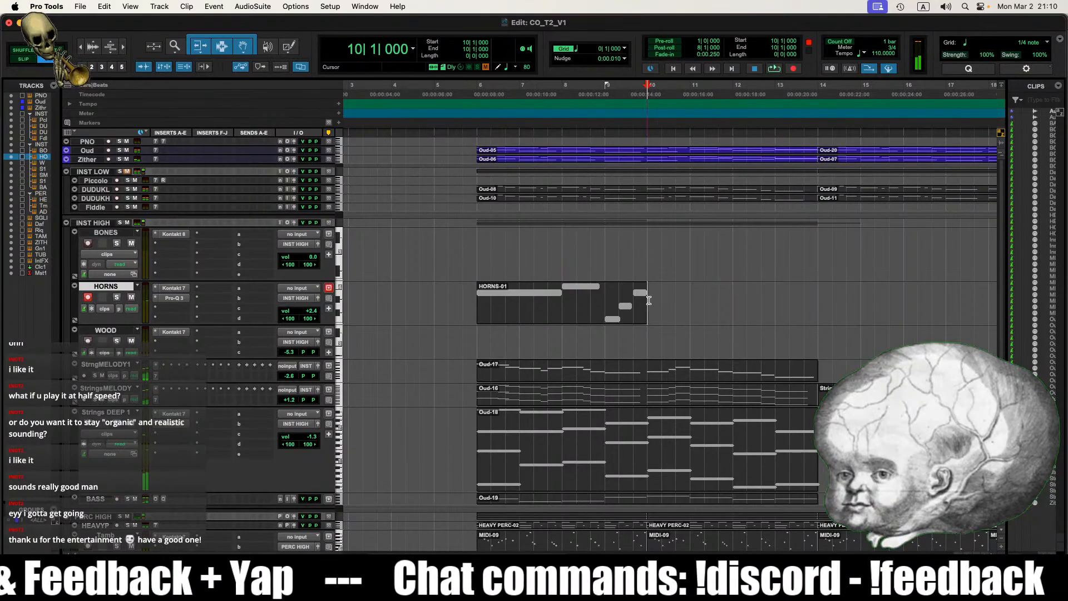
{"action": "left_click", "coordinate": [631, 312]}
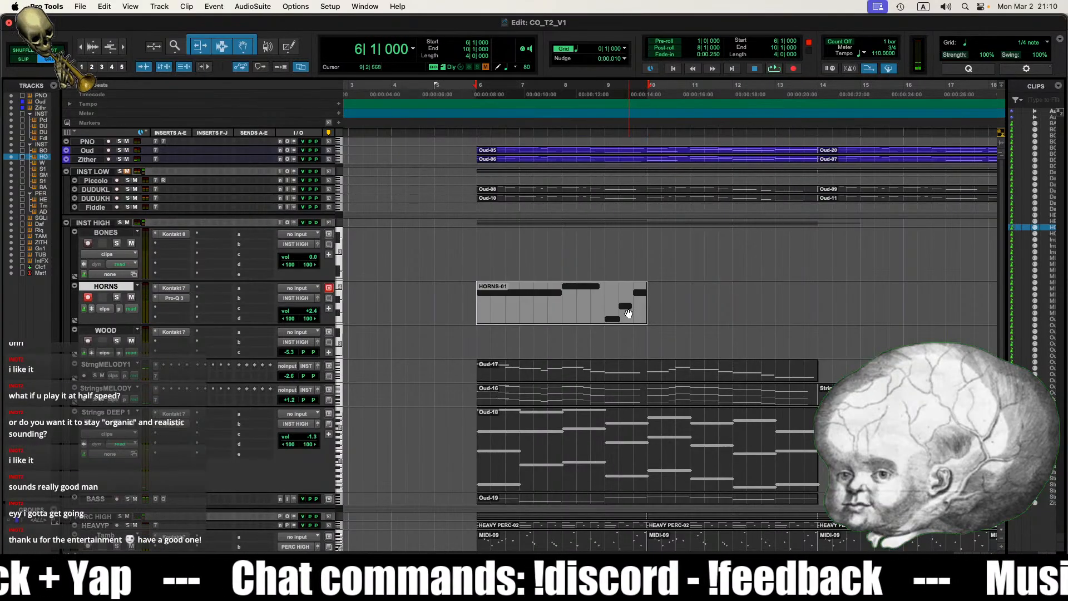
{"action": "left_click", "coordinate": [650, 298]}
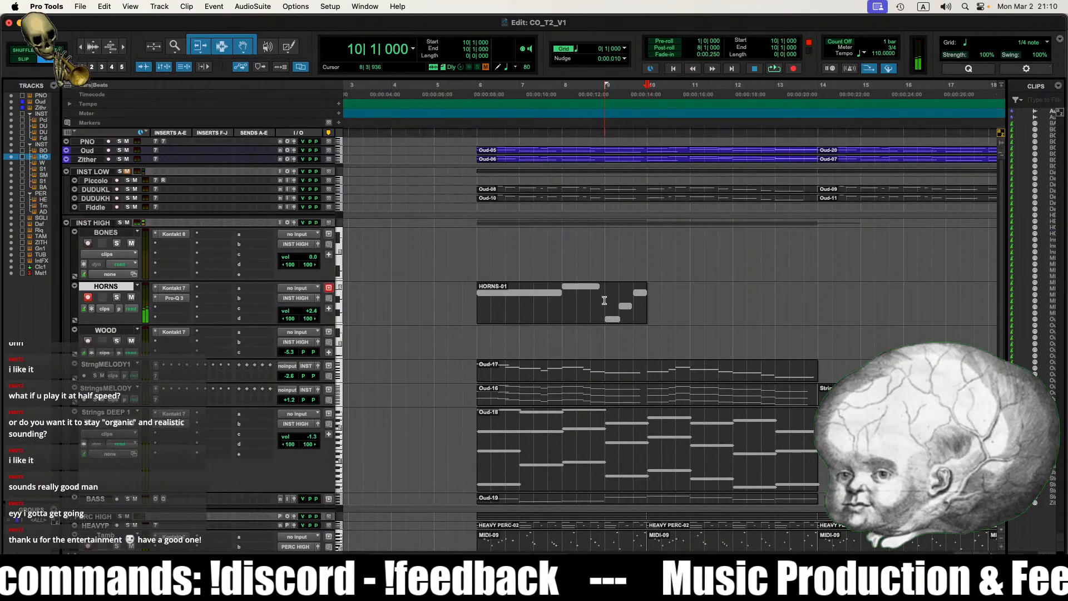
{"action": "key", "text": "space"}
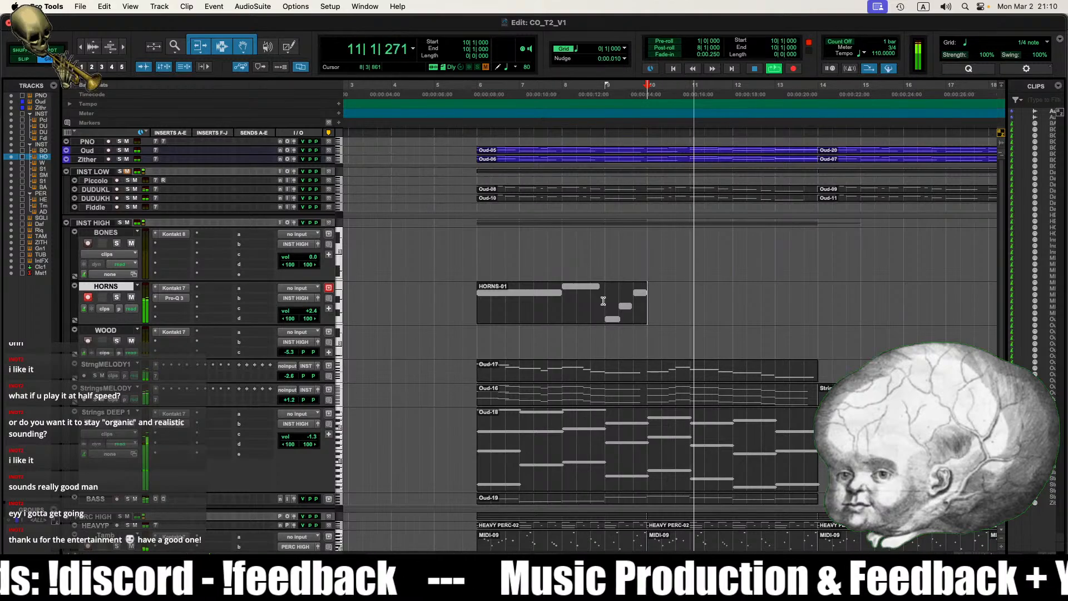
{"action": "key", "text": "space"}
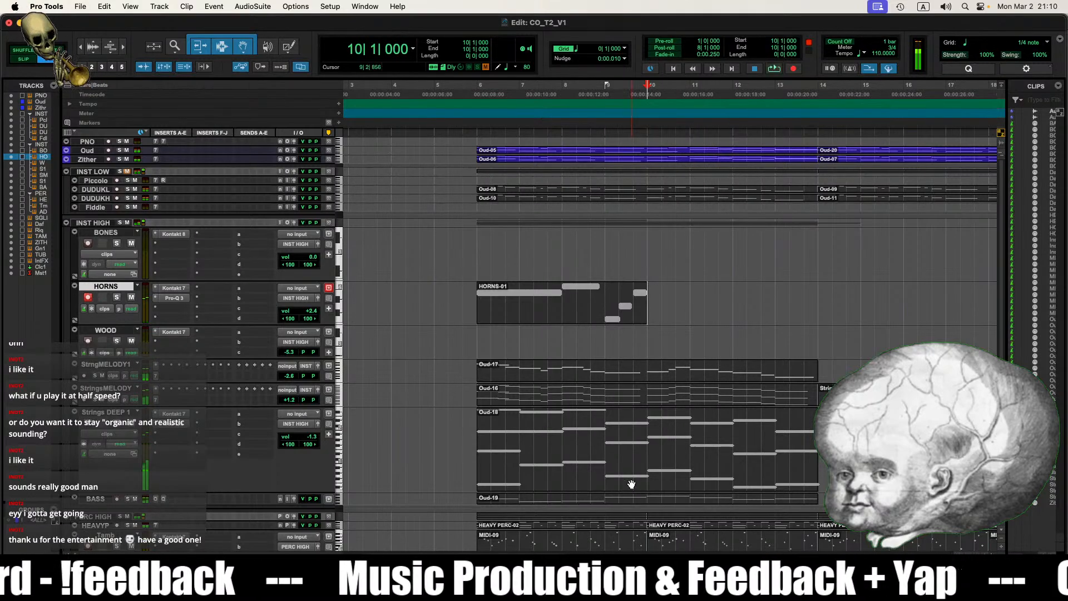
Step: Open the Strings DEEP 1 clip in the MIDI editor and examine its chord notes in bar 7
{"action": "double_click", "coordinate": [632, 484]}
{"action": "left_click", "coordinate": [375, 372]}
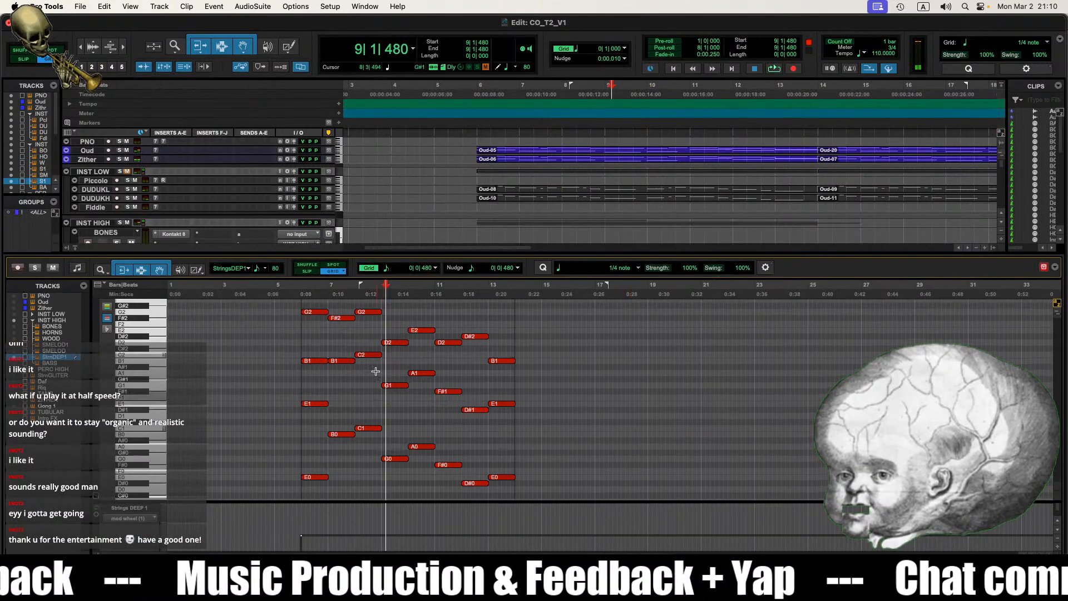
{"action": "left_click", "coordinate": [321, 313]}
{"action": "scroll", "coordinate": [346, 415], "scroll_direction": "up", "scroll_amount": 2}
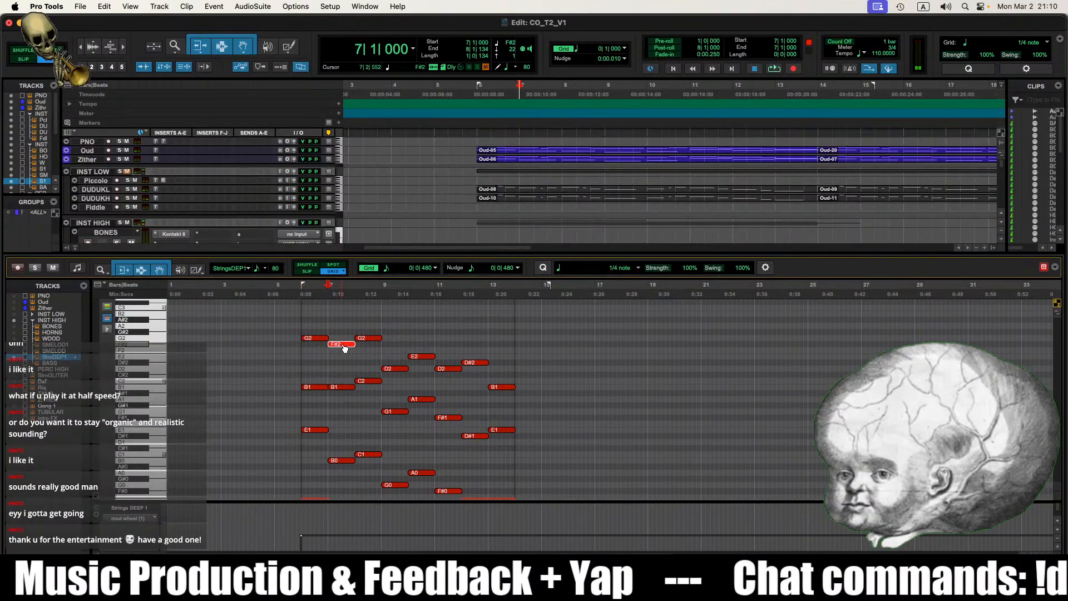
{"action": "left_click_drag", "start_coordinate": [347, 334], "coordinate": [340, 472]}
{"action": "scroll", "coordinate": [346, 456], "scroll_direction": "up", "scroll_amount": 2}
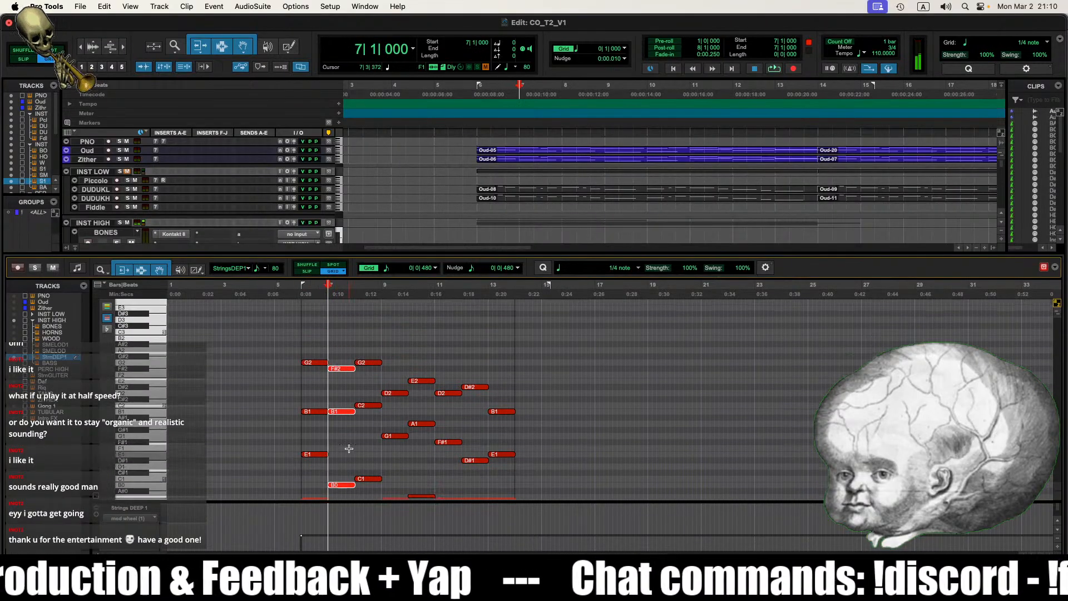
{"action": "left_click", "coordinate": [353, 345]}
{"action": "key", "text": "shift+="}
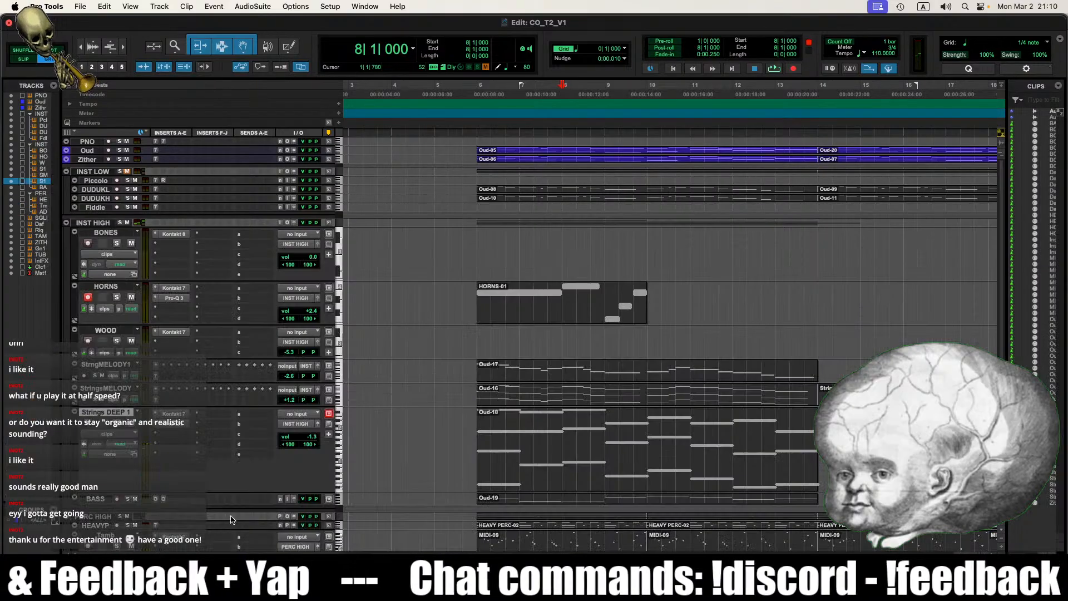
Step: Open the HORNS-01 clip in the MIDI editor with its opening notes in view
{"action": "left_click", "coordinate": [541, 314]}
{"action": "key", "text": "shift+="}
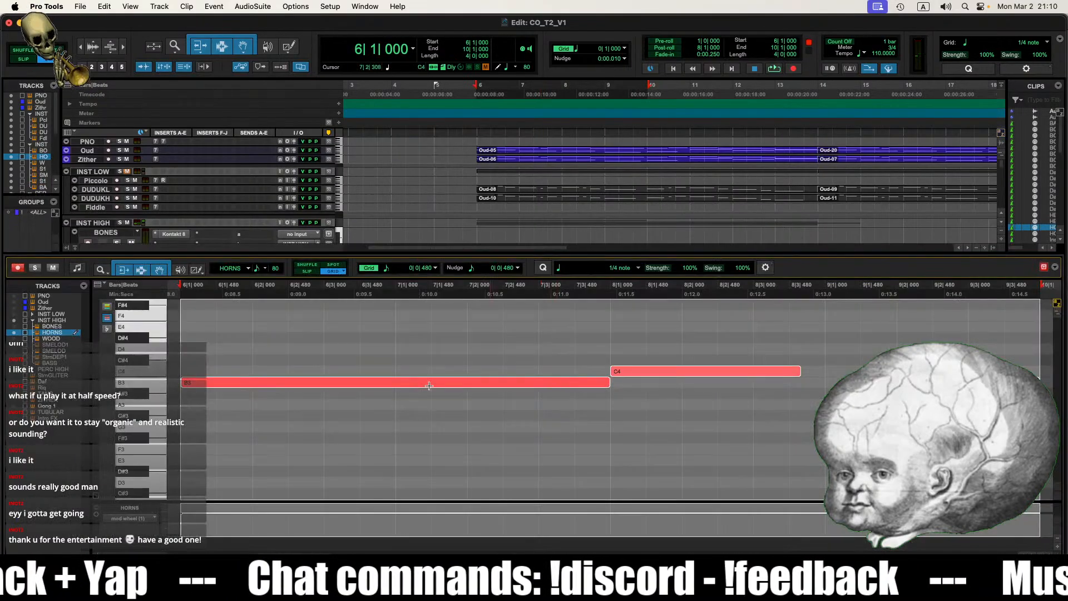
{"action": "left_click", "coordinate": [395, 301]}
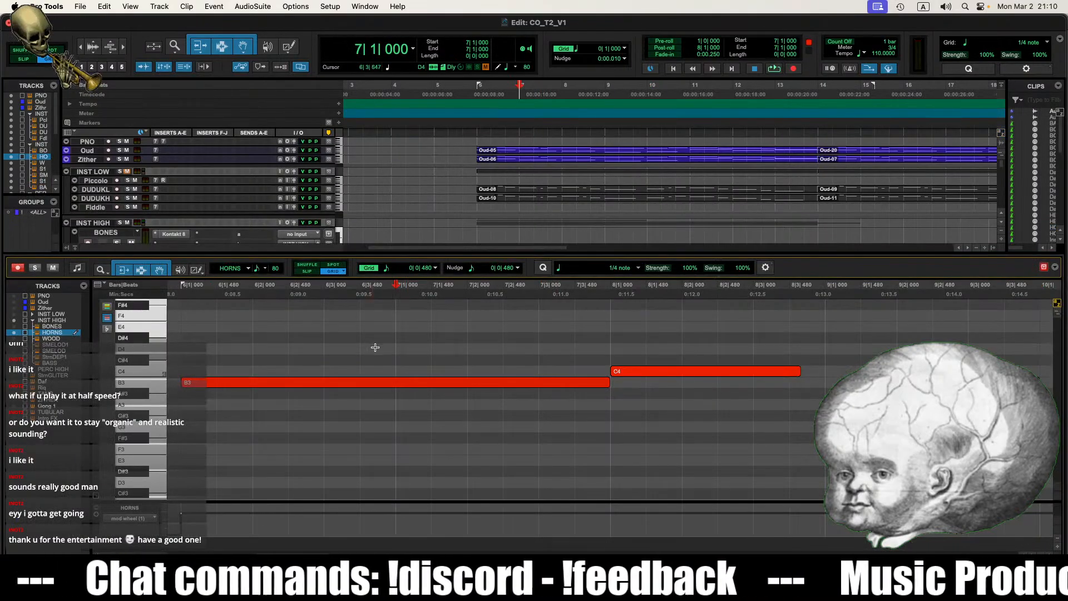
{"action": "scroll", "coordinate": [409, 354], "scroll_direction": "left", "scroll_amount": 2}
{"action": "key", "text": "r"}
{"action": "key", "text": "r"}
{"action": "key", "text": "t"}
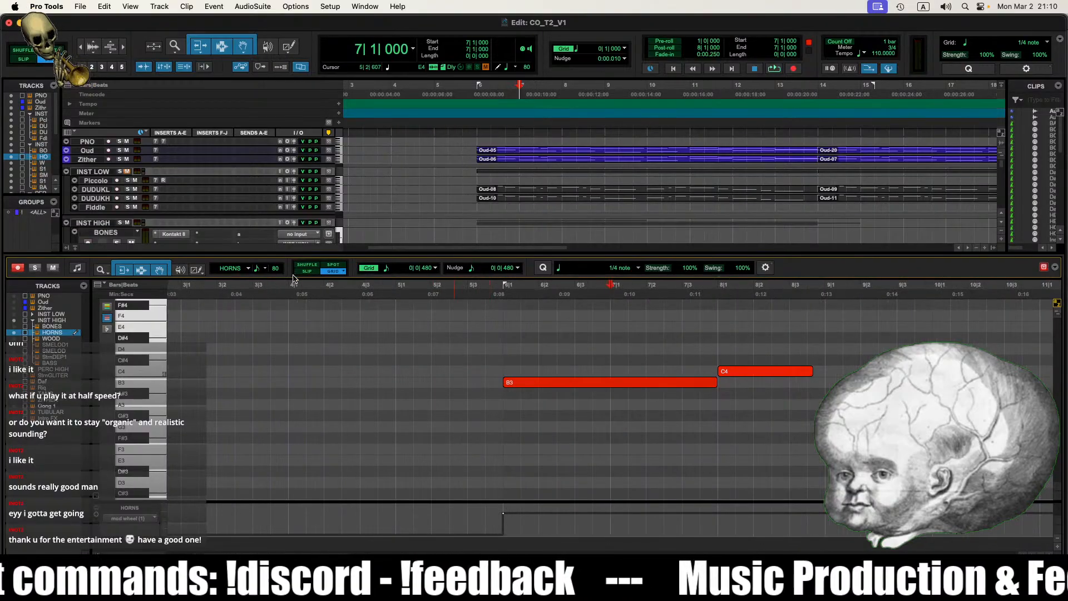
Step: Play the arrangement from bar 6 to check the horns' opening B3 against the strings
{"action": "left_click", "coordinate": [563, 349]}
{"action": "left_click", "coordinate": [510, 347]}
{"action": "key", "text": "space"}
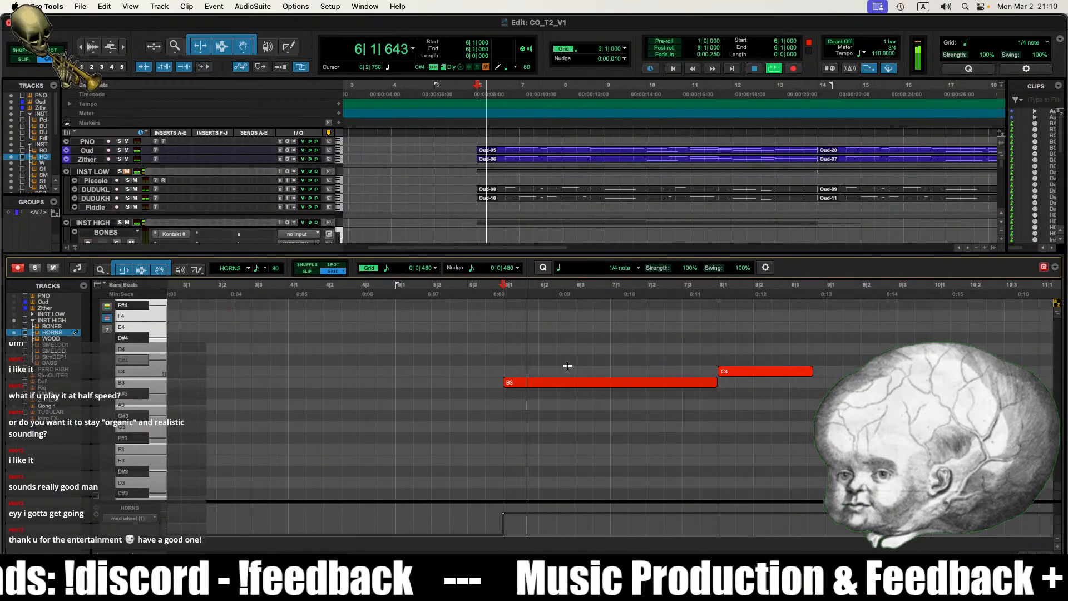
{"action": "key", "text": "space"}
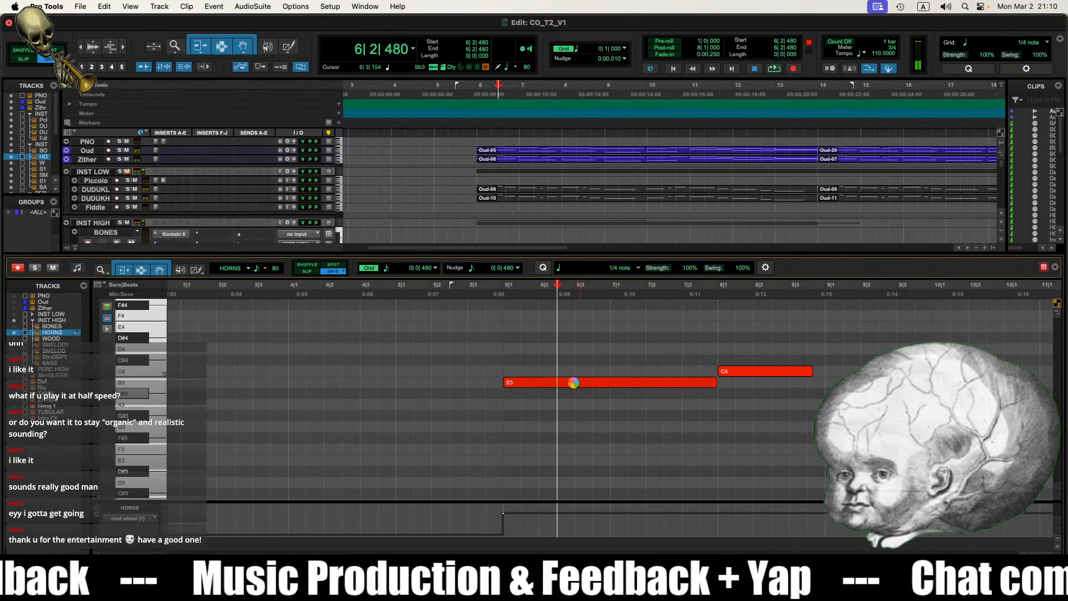
Step: Split the horns' opening B3 at bar 6 beat 2 and lower its second part to A3
{"action": "left_click", "coordinate": [574, 383]}
{"action": "left_click", "coordinate": [557, 302]}
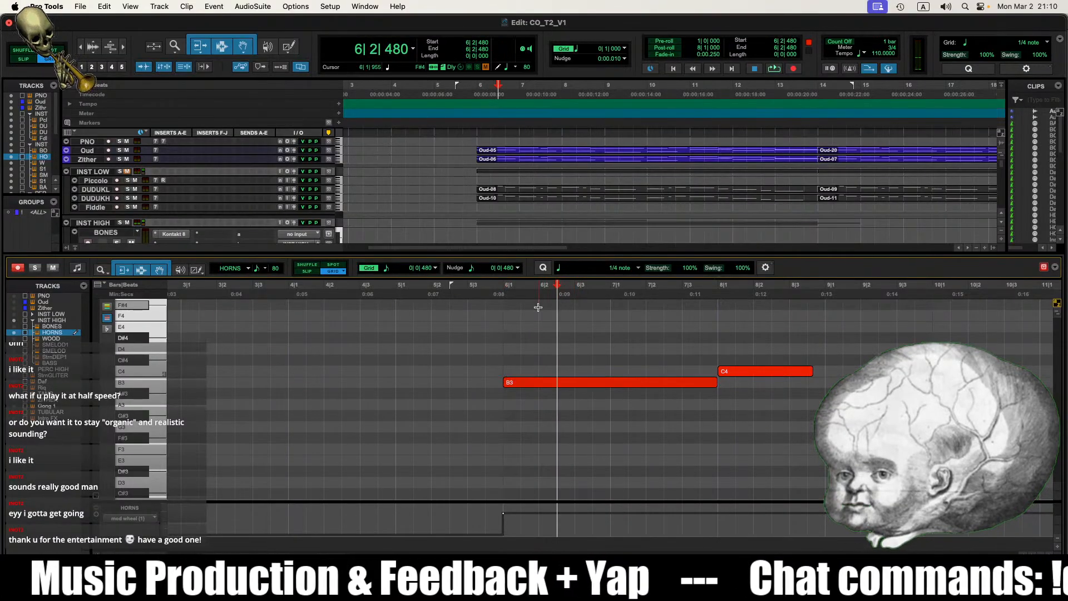
{"action": "left_click", "coordinate": [538, 307]}
{"action": "key", "text": "b"}
{"action": "left_click", "coordinate": [564, 395]}
{"action": "left_click_drag", "start_coordinate": [566, 384], "coordinate": [568, 409]}
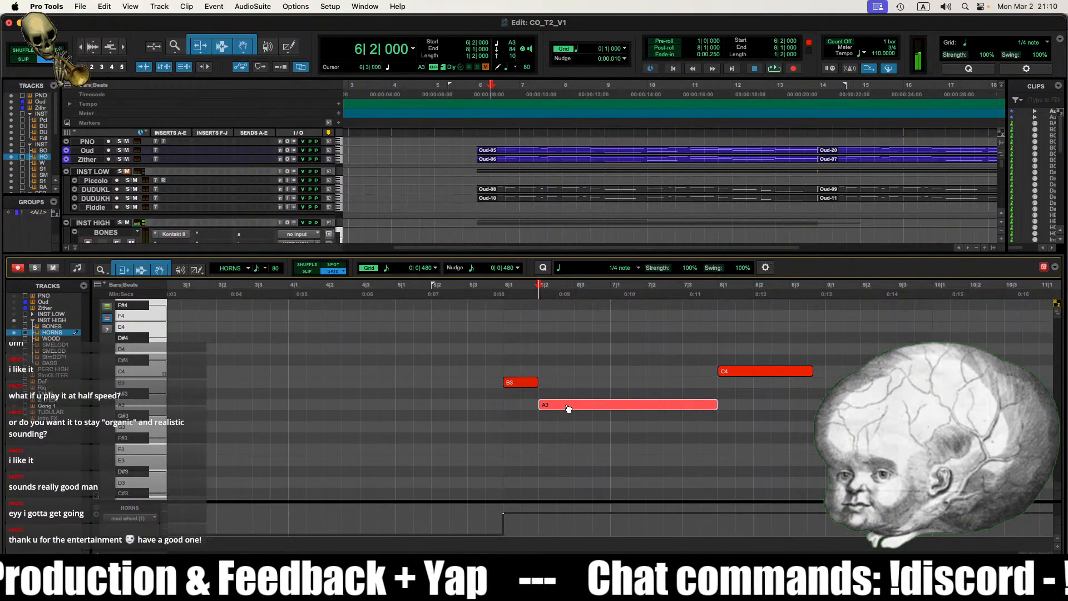
Step: Shift the change from B3 to A3 to bar 7 and play the horn line from bar 6
{"action": "left_click", "coordinate": [492, 404]}
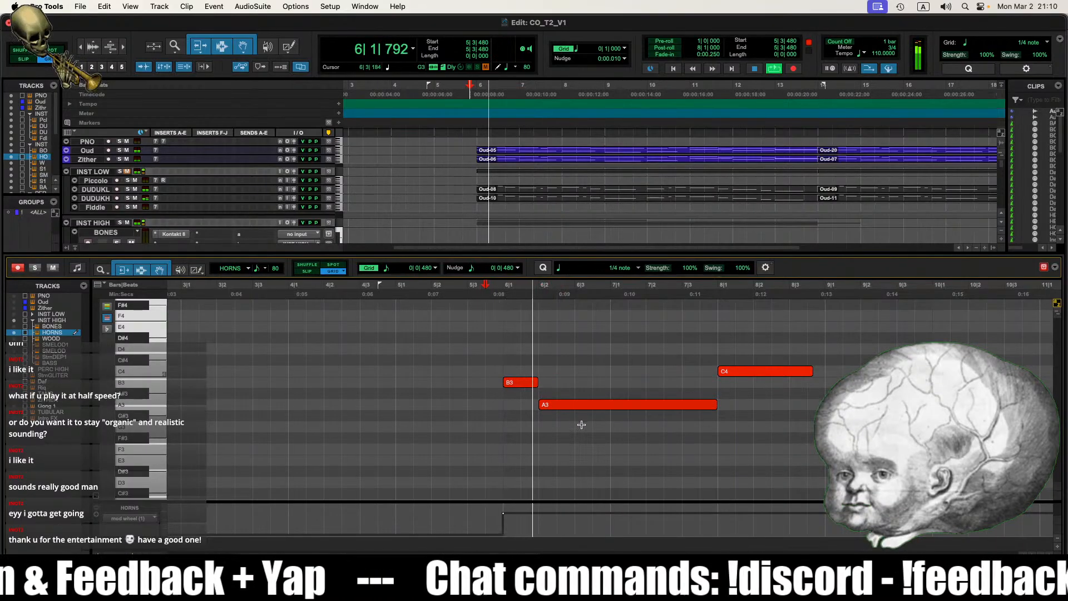
{"action": "scroll", "coordinate": [578, 424], "scroll_direction": "right", "scroll_amount": 1}
{"action": "key", "text": "space"}
{"action": "left_click_drag", "start_coordinate": [526, 406], "coordinate": [593, 382]}
{"action": "key", "text": "space"}
{"action": "key", "text": "space"}
{"action": "left_click", "coordinate": [487, 412]}
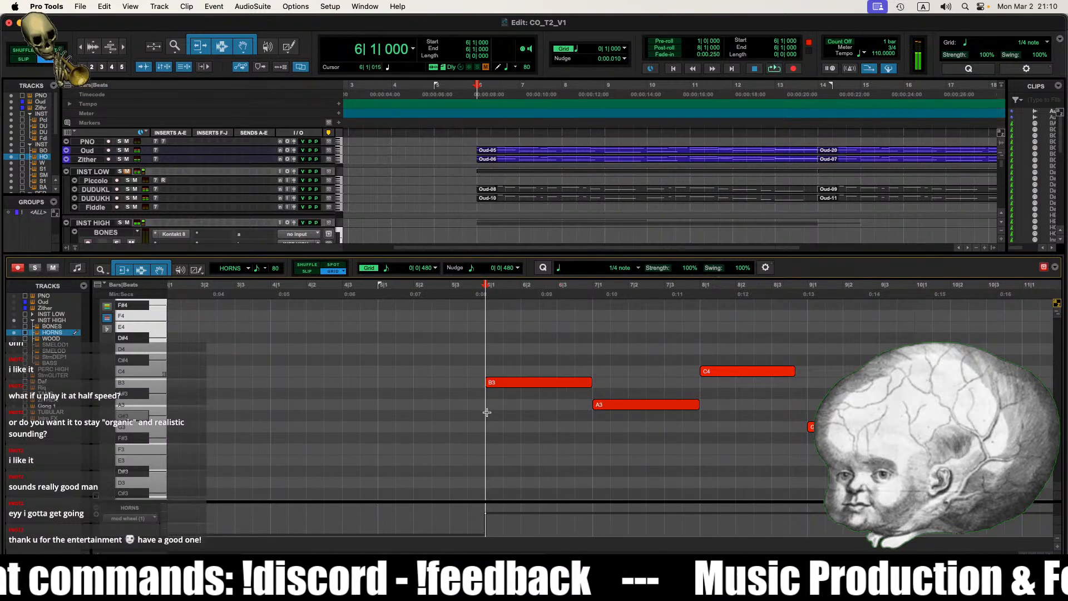
{"action": "key", "text": "space"}
{"action": "scroll", "coordinate": [568, 427], "scroll_direction": "right", "scroll_amount": 1}
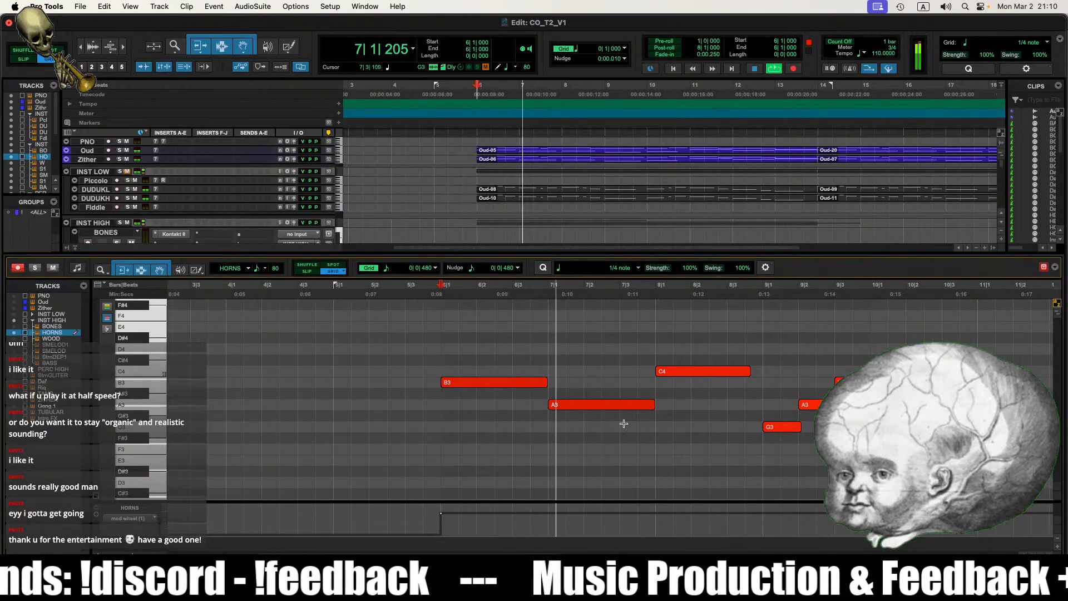
Step: Delete the A3 in bar 7 and extend the opening B3 back to the start of the C4
{"action": "left_click", "coordinate": [623, 405]}
{"action": "key", "text": "Delete"}
{"action": "key", "text": "space"}
{"action": "left_click_drag", "start_coordinate": [547, 383], "coordinate": [656, 394]}
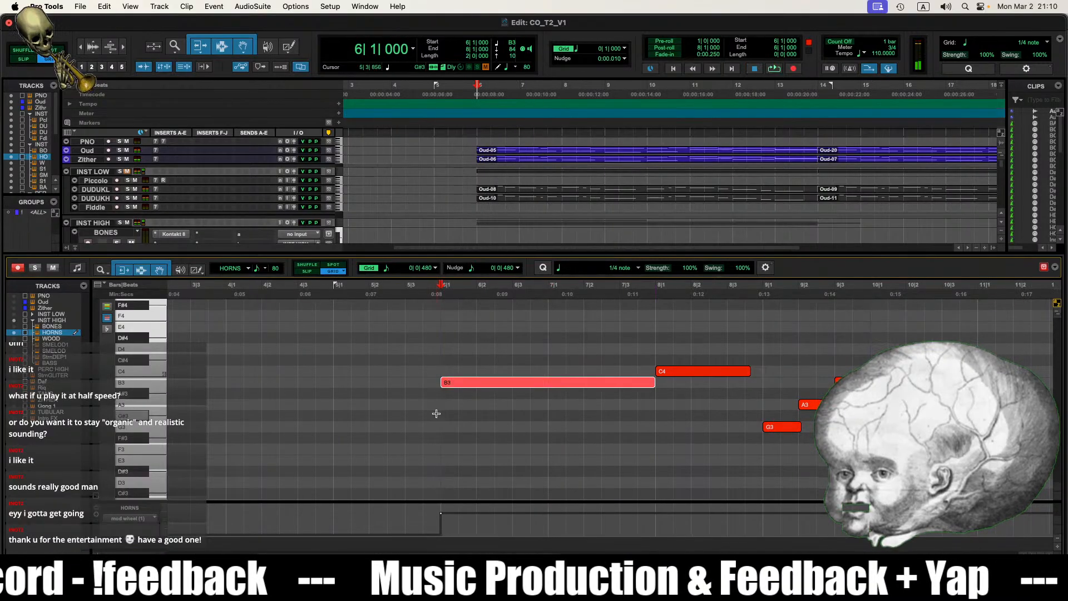
Step: Play the horn line from just before bar 6 and lengthen the C4 to the start of bar 9
{"action": "left_click", "coordinate": [429, 413]}
{"action": "key", "text": "space"}
{"action": "scroll", "coordinate": [623, 446], "scroll_direction": "right", "scroll_amount": 2}
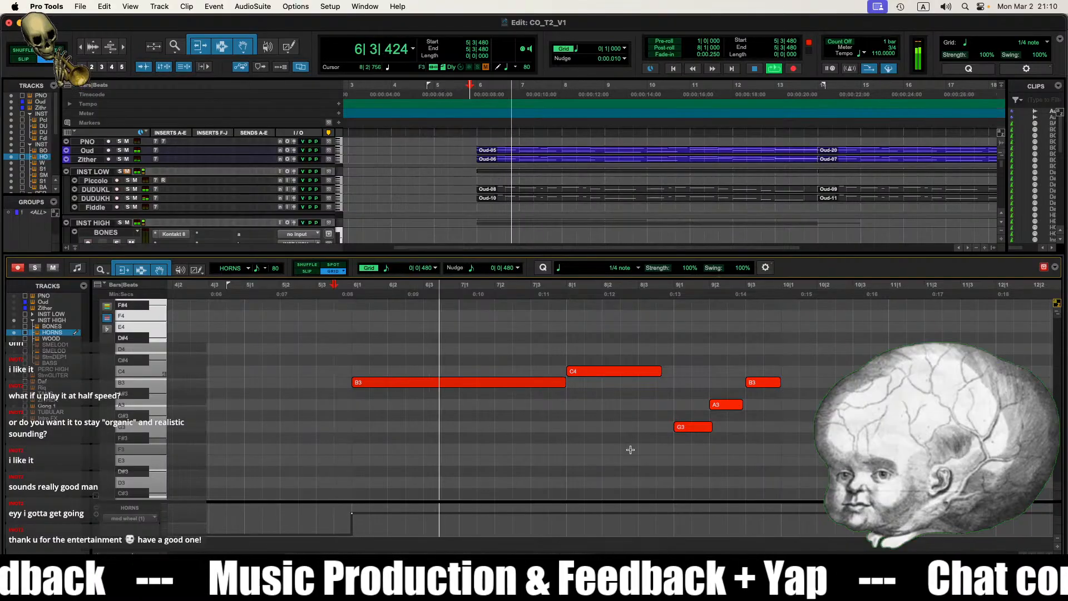
{"action": "scroll", "coordinate": [634, 437], "scroll_direction": "right", "scroll_amount": 1}
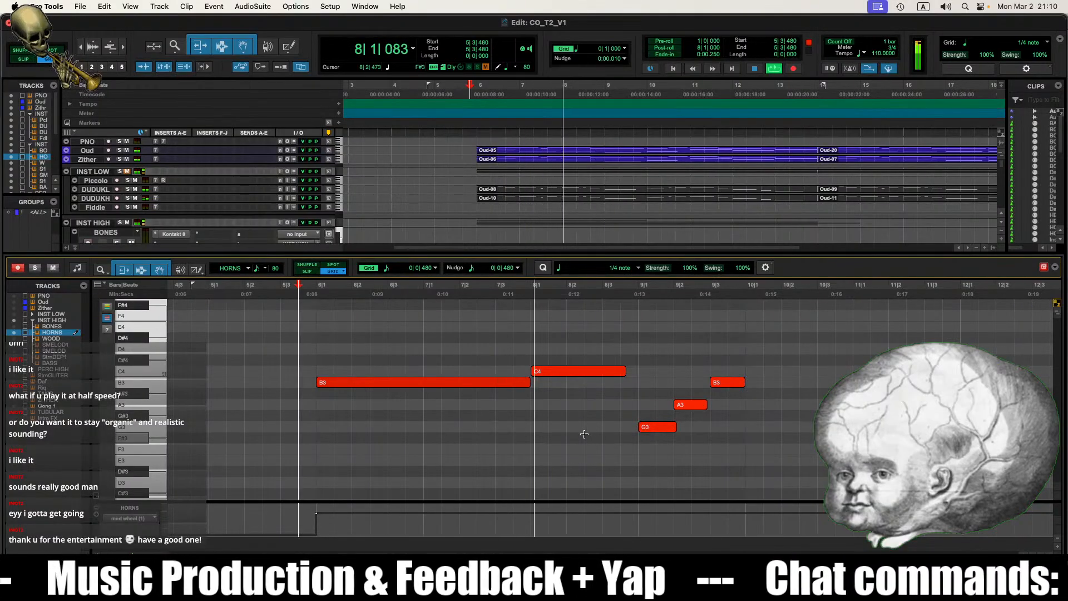
{"action": "left_click", "coordinate": [568, 372]}
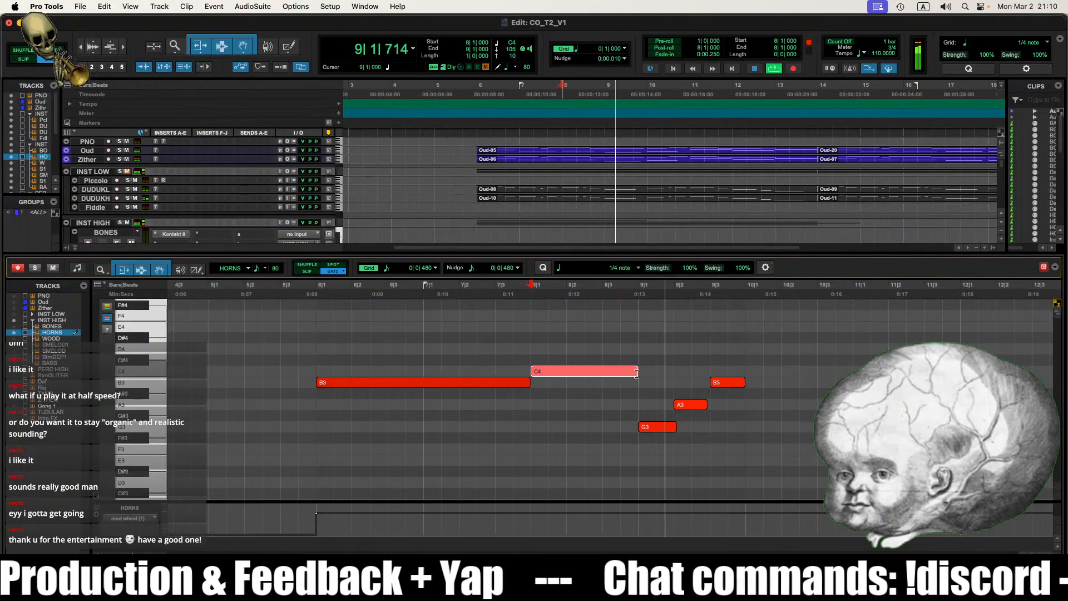
{"action": "scroll", "coordinate": [651, 454], "scroll_direction": "right", "scroll_amount": 1}
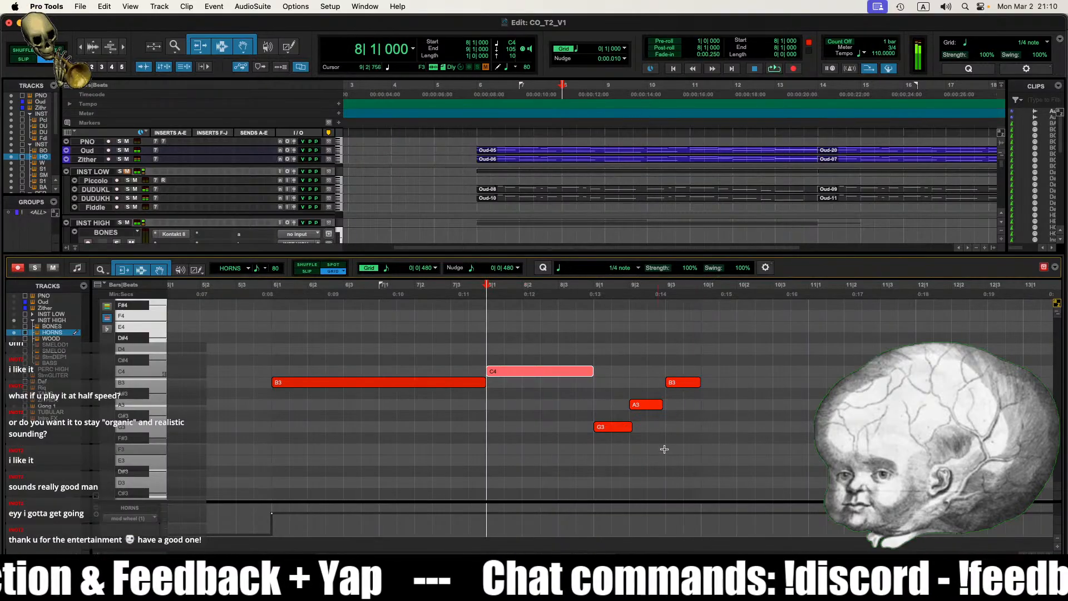
Step: Record a continuation of the horn line from bar 10, playing a long A3 followed by a Bb3 at bar 12
{"action": "left_click", "coordinate": [700, 389]}
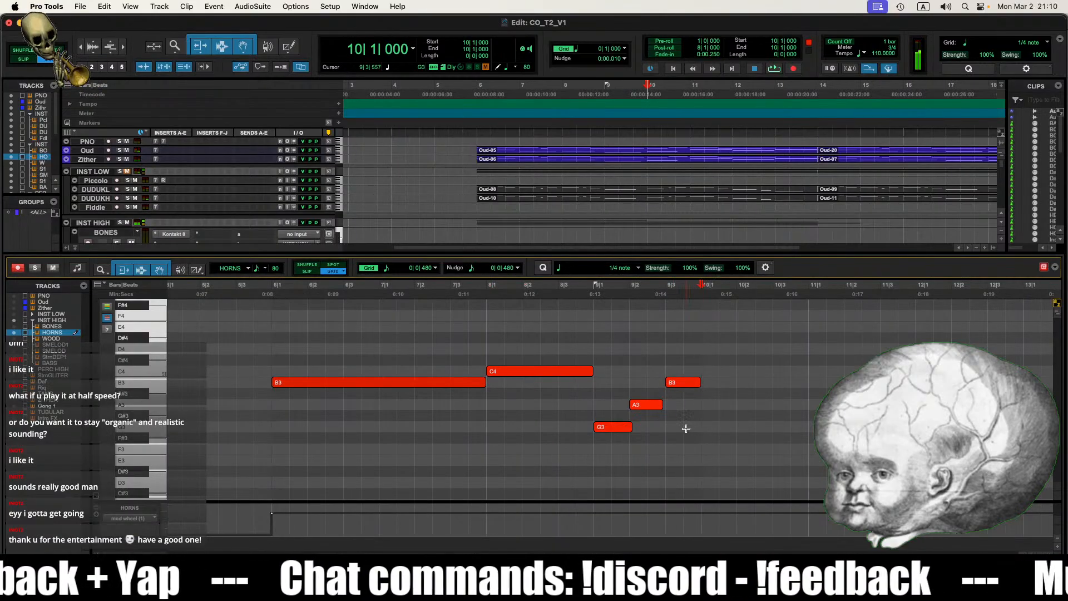
{"action": "key", "text": "ctrl+equal"}
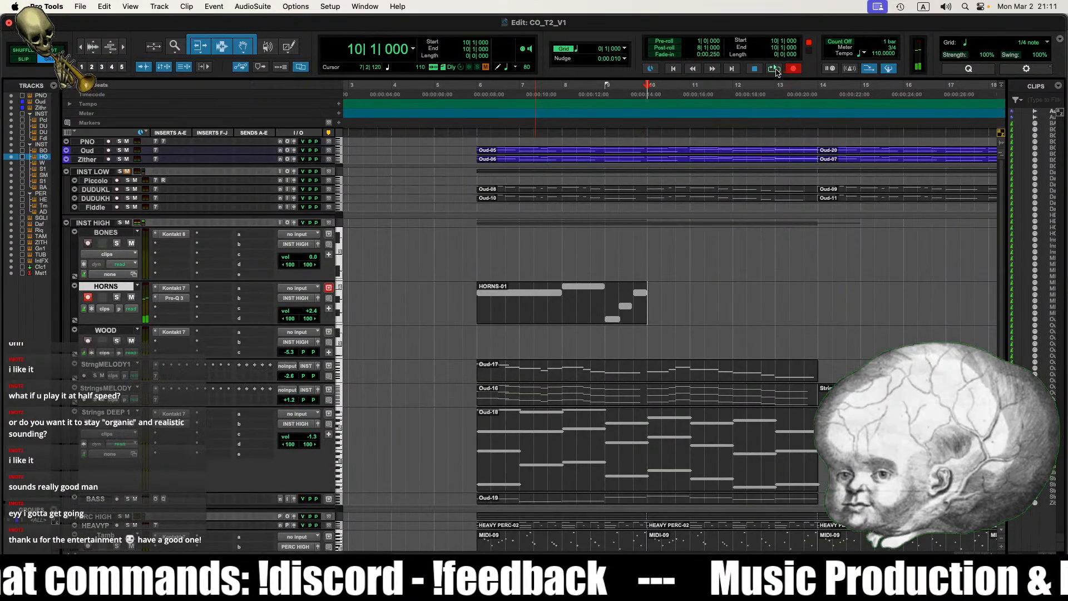
{"action": "left_click", "coordinate": [794, 68]}
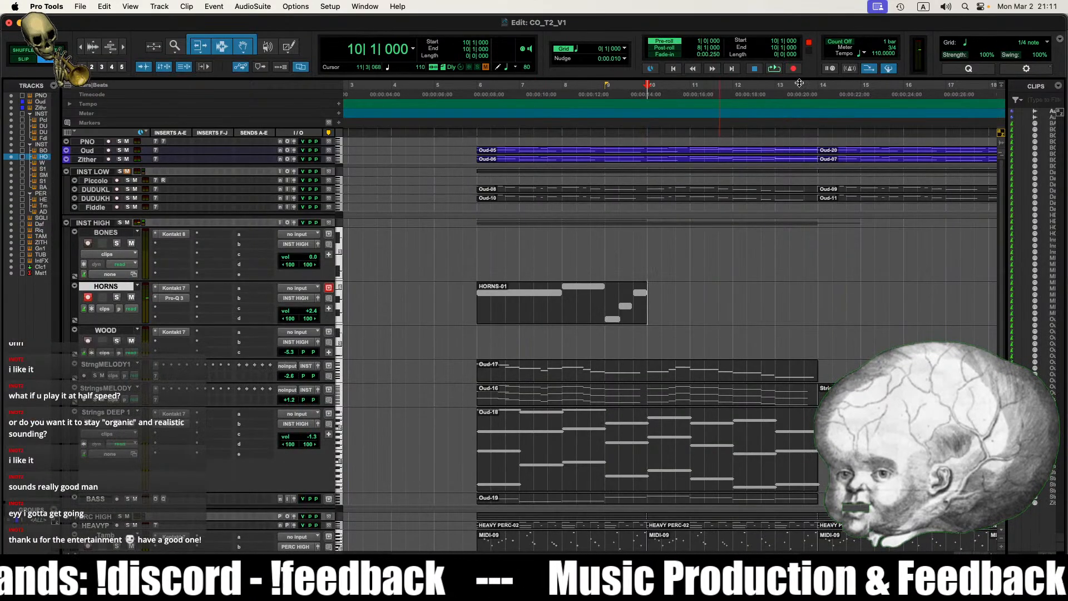
{"action": "left_click", "coordinate": [774, 68]}
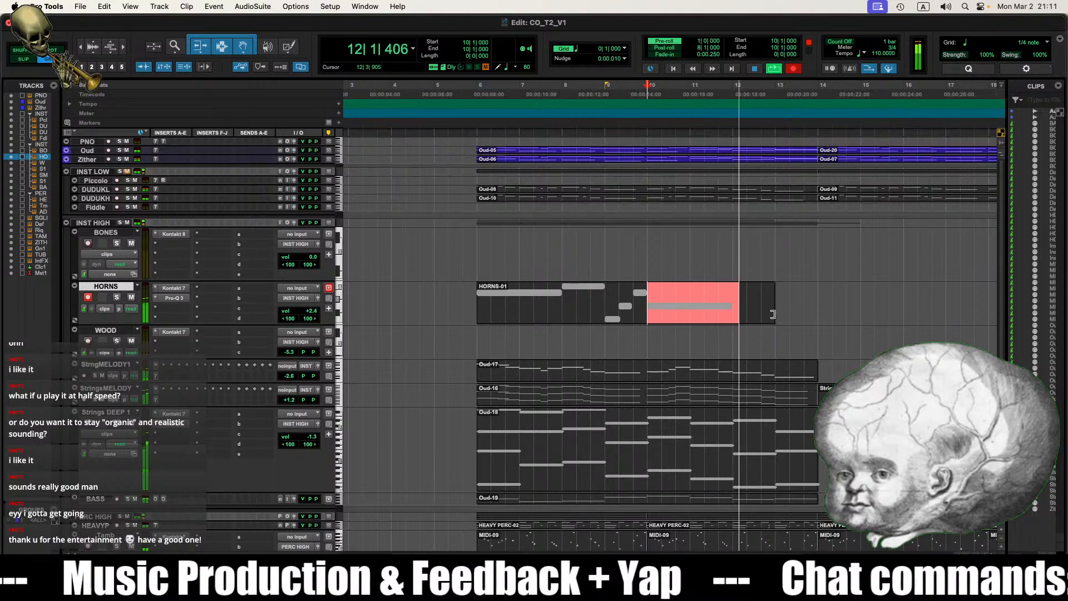
{"action": "key", "text": "space"}
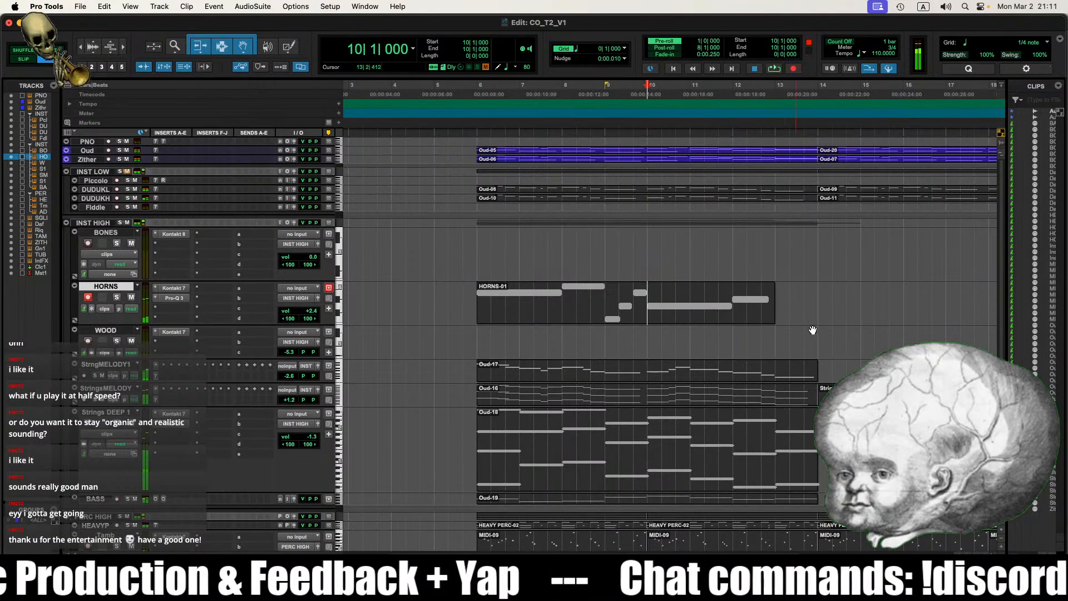
Step: Extend the end of the HORNS clip to bar 14 and delete the Bb3 at bar 12
{"action": "left_click_drag", "start_coordinate": [768, 310], "coordinate": [792, 312]}
{"action": "key", "text": "ctrl+equal"}
{"action": "left_click", "coordinate": [860, 393]}
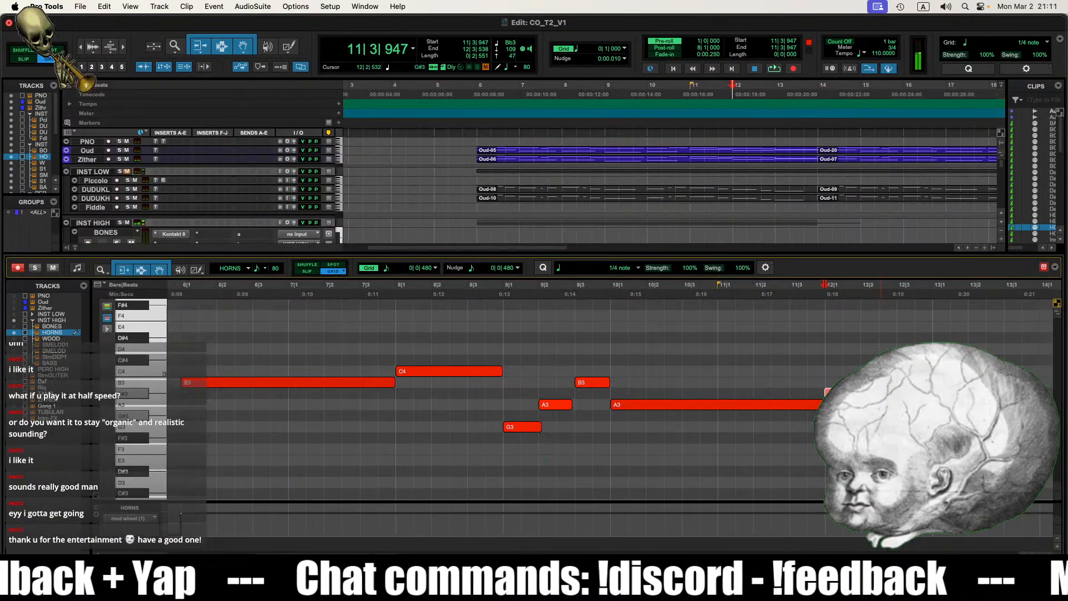
{"action": "left_click", "coordinate": [855, 419]}
Step: Quantize the long A3 at bar 10 to 1/4 notes and play the horn line from bar 9 beat 3
{"action": "left_click", "coordinate": [616, 406]}
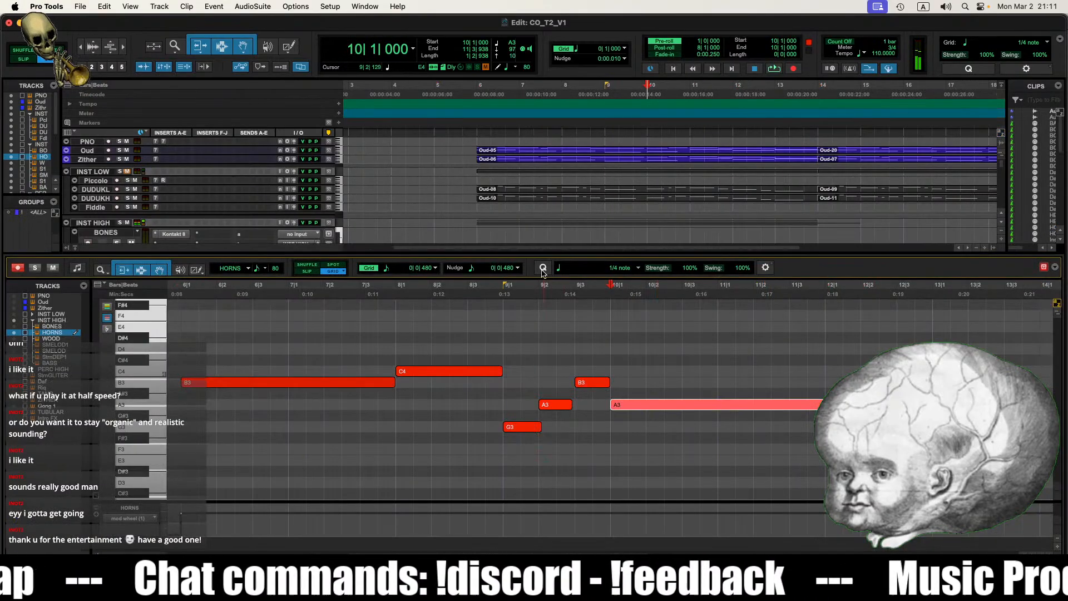
{"action": "left_click", "coordinate": [573, 443]}
{"action": "key", "text": "space"}
{"action": "scroll", "coordinate": [638, 428], "scroll_direction": "right", "scroll_amount": 3}
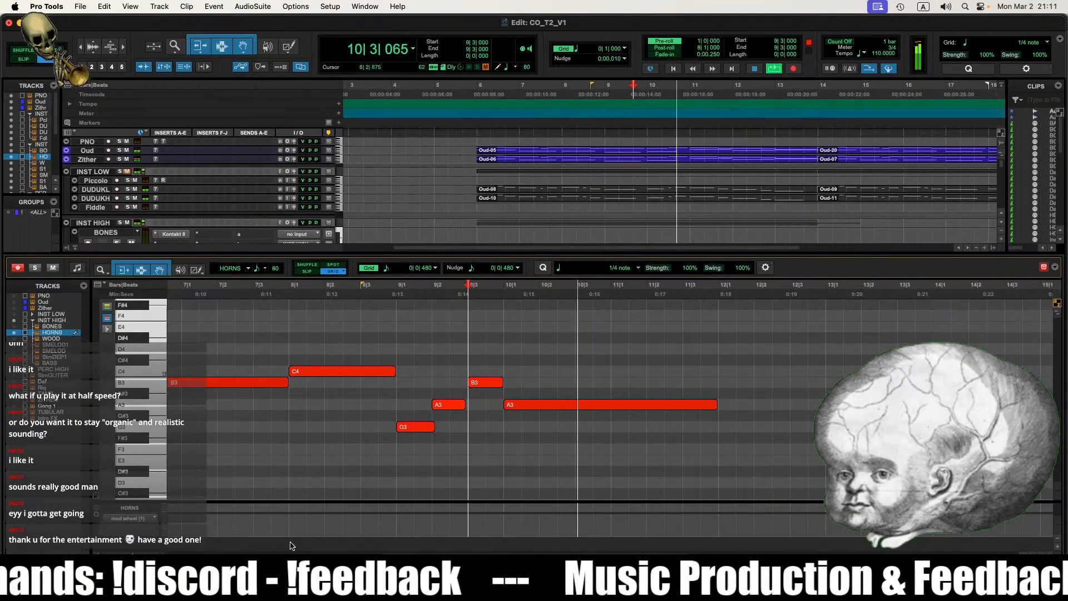
{"action": "key", "text": "ctrl+="}
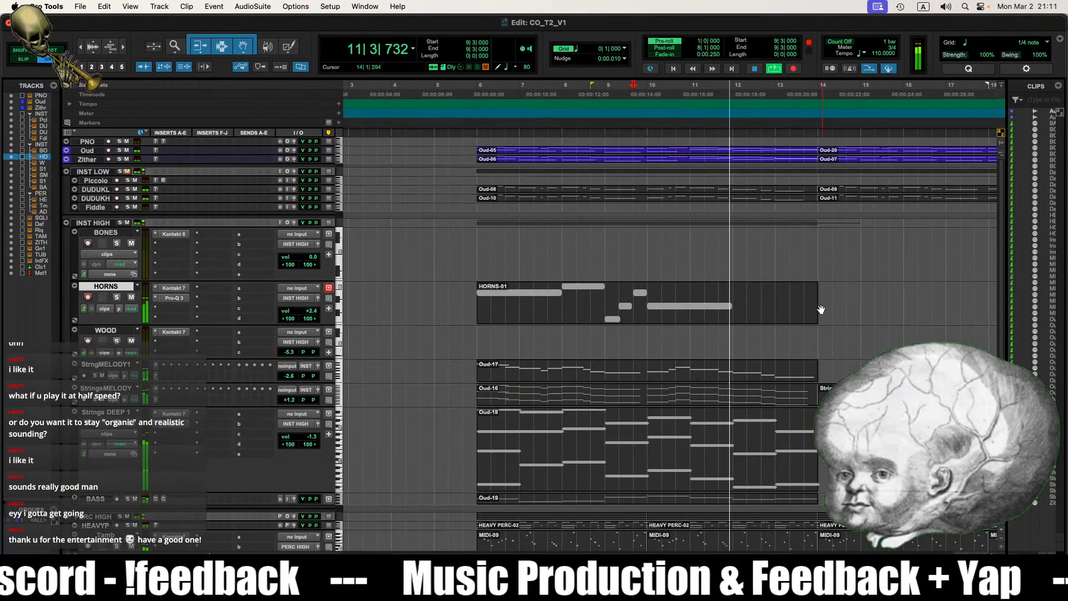
{"action": "key", "text": "space"}
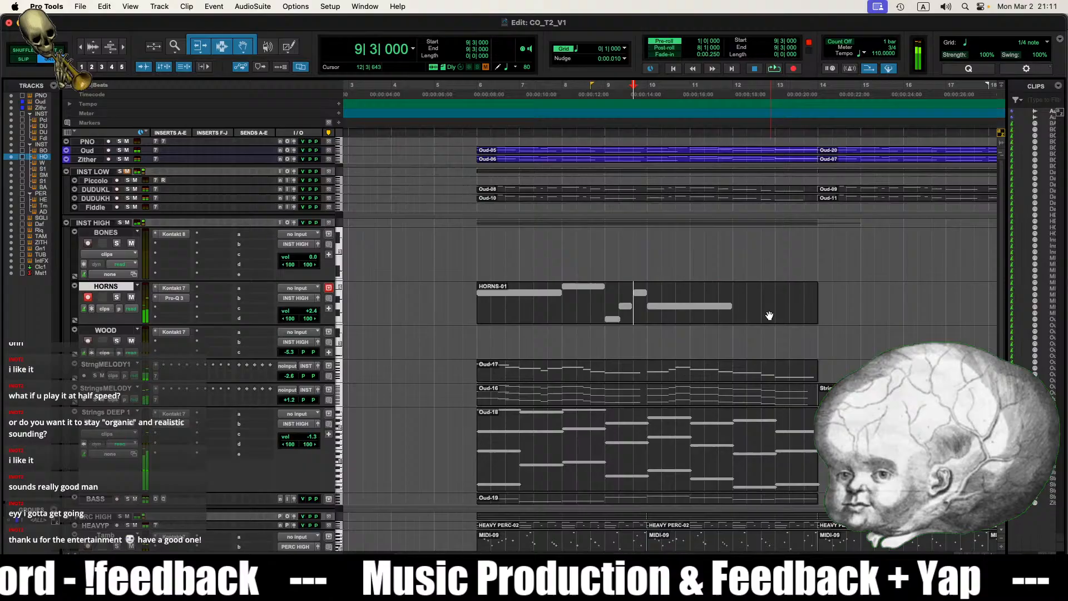
Step: Lengthen the horns' long A3 at bar 10 so that it ends at the start of bar 13
{"action": "double_click", "coordinate": [731, 311]}
{"action": "left_click", "coordinate": [754, 433]}
{"action": "key", "text": "r"}
{"action": "key", "text": "r"}
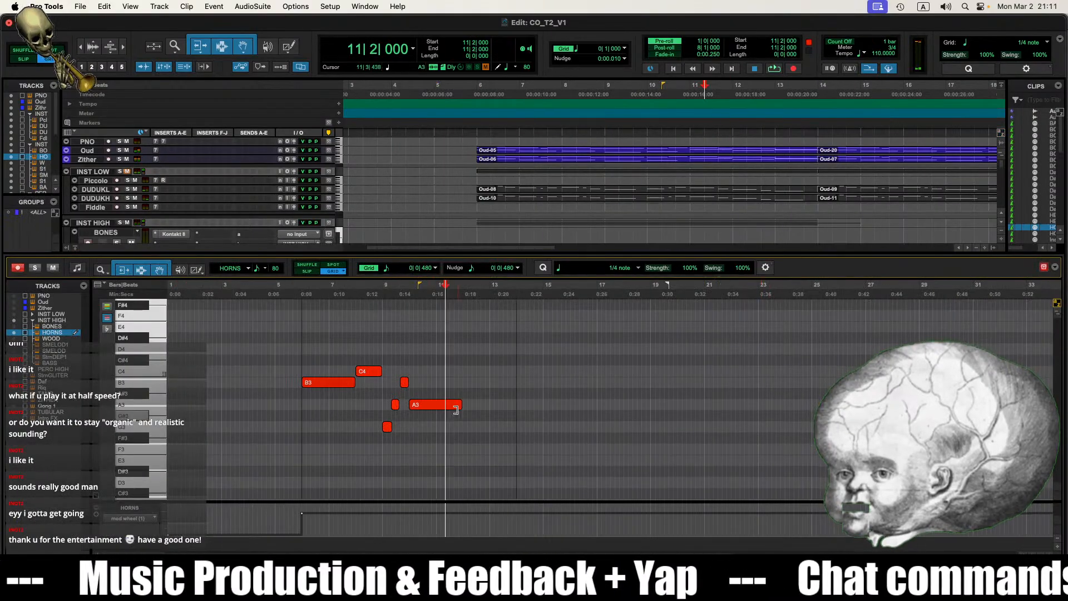
{"action": "left_click_drag", "start_coordinate": [456, 408], "coordinate": [489, 409]}
Step: Play the horn line from the middle of bar 9 beat 3 through the lengthened A3
{"action": "key", "text": "t"}
{"action": "left_click", "coordinate": [602, 428]}
{"action": "key", "text": "space"}
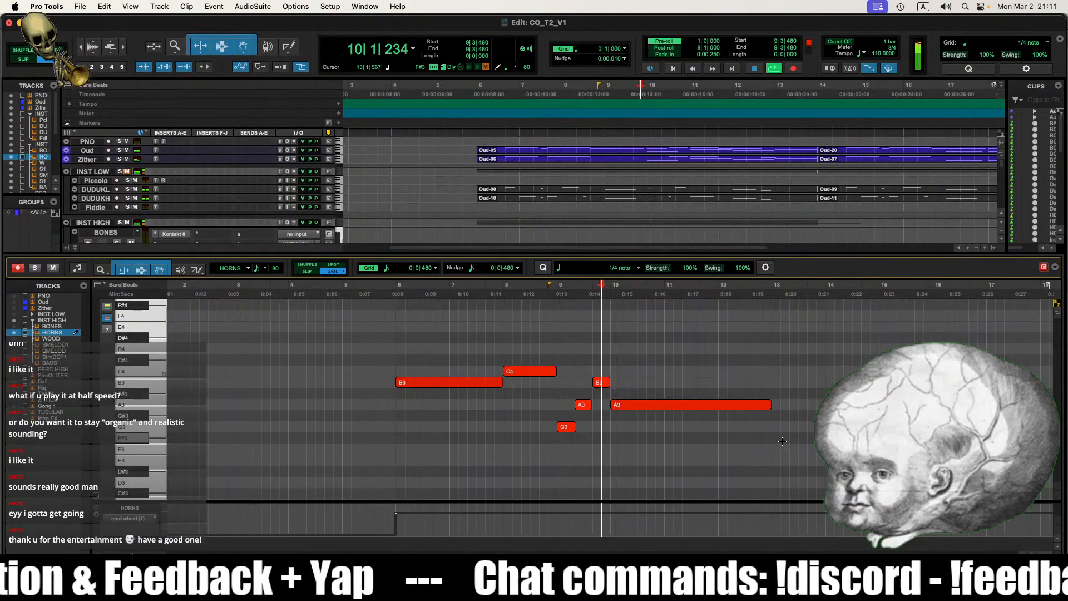
{"action": "scroll", "coordinate": [718, 437], "scroll_direction": "right", "scroll_amount": 3}
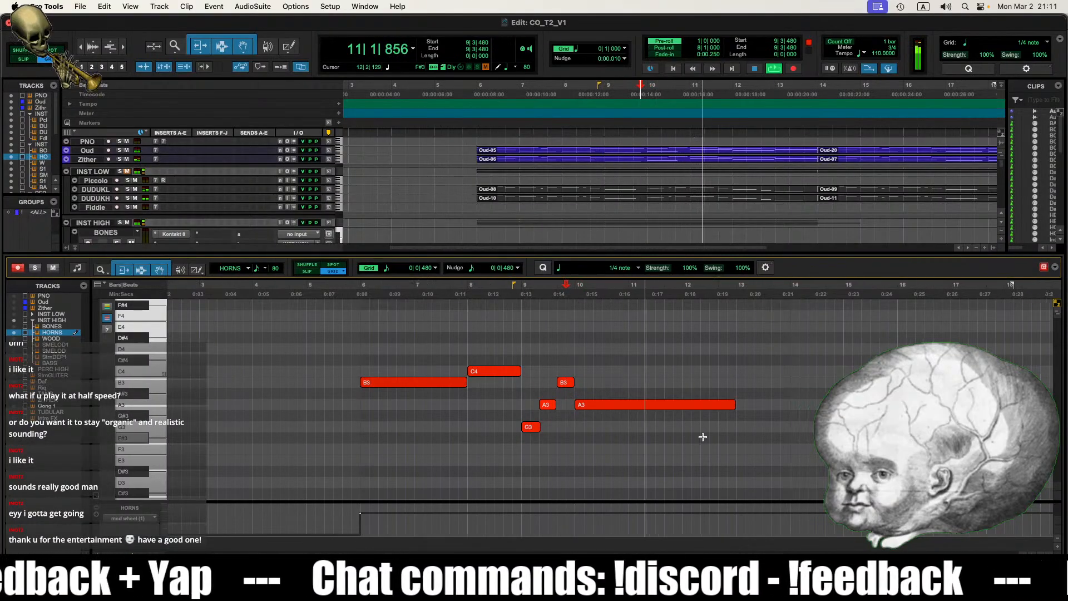
{"action": "scroll", "coordinate": [701, 437], "scroll_direction": "right", "scroll_amount": 1}
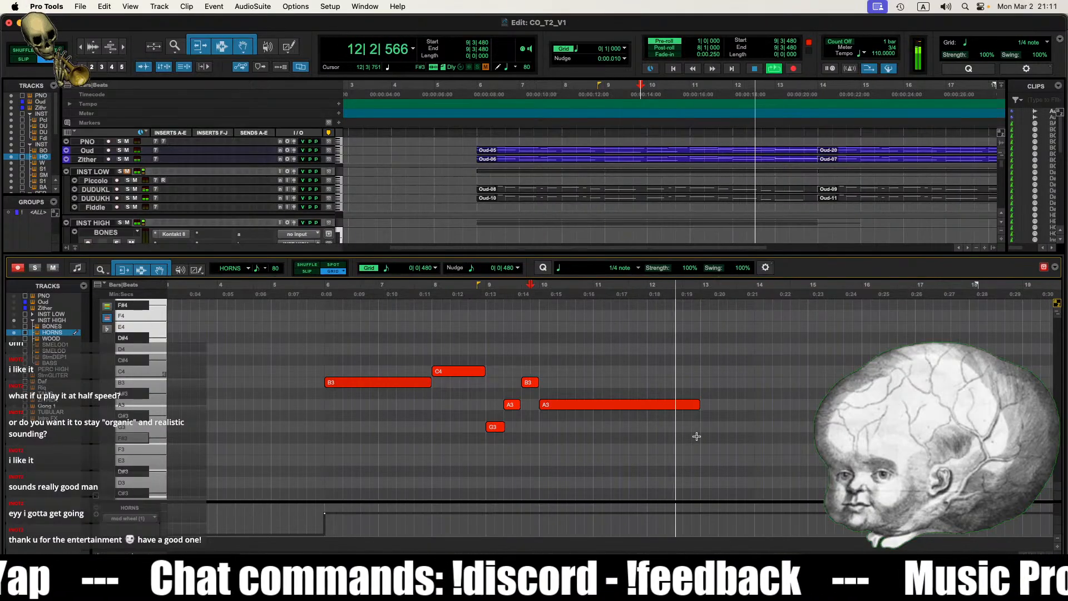
{"action": "key", "text": "space"}
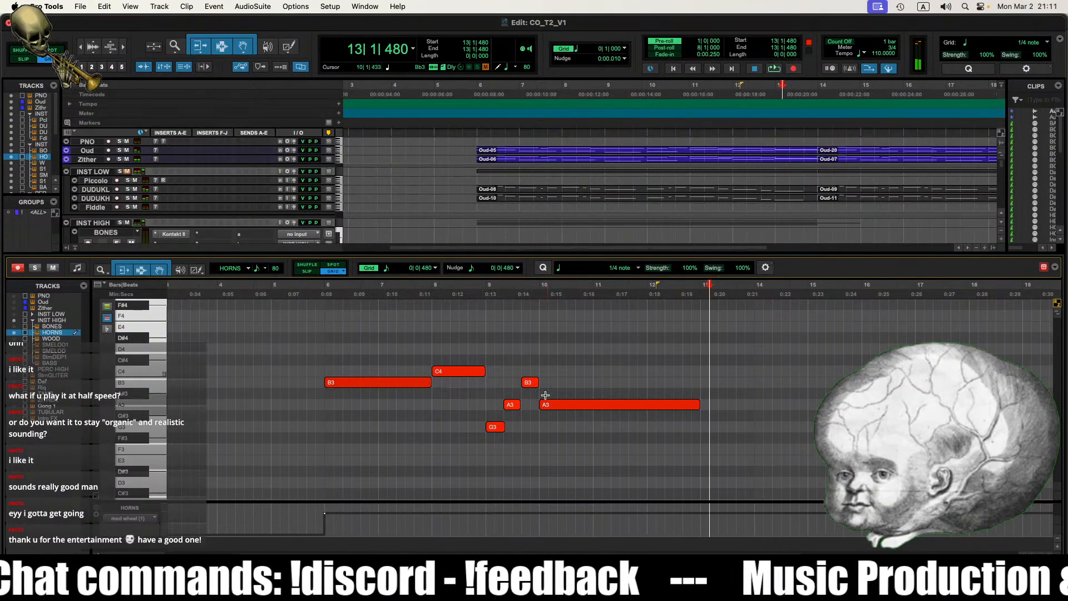
Step: Add quarter notes G3, B3 and E4 on beats 1 to 3 of bar 13 and play the new phrase
{"action": "left_click", "coordinate": [709, 427]}
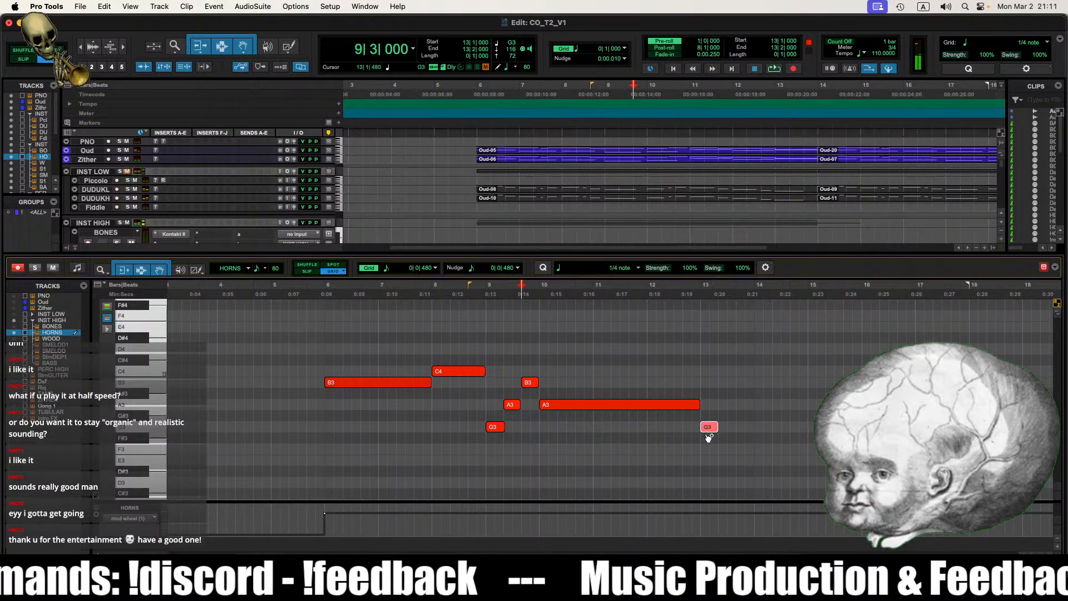
{"action": "left_click_drag", "start_coordinate": [710, 430], "coordinate": [748, 331]}
{"action": "left_click", "coordinate": [675, 389]}
{"action": "key", "text": "space"}
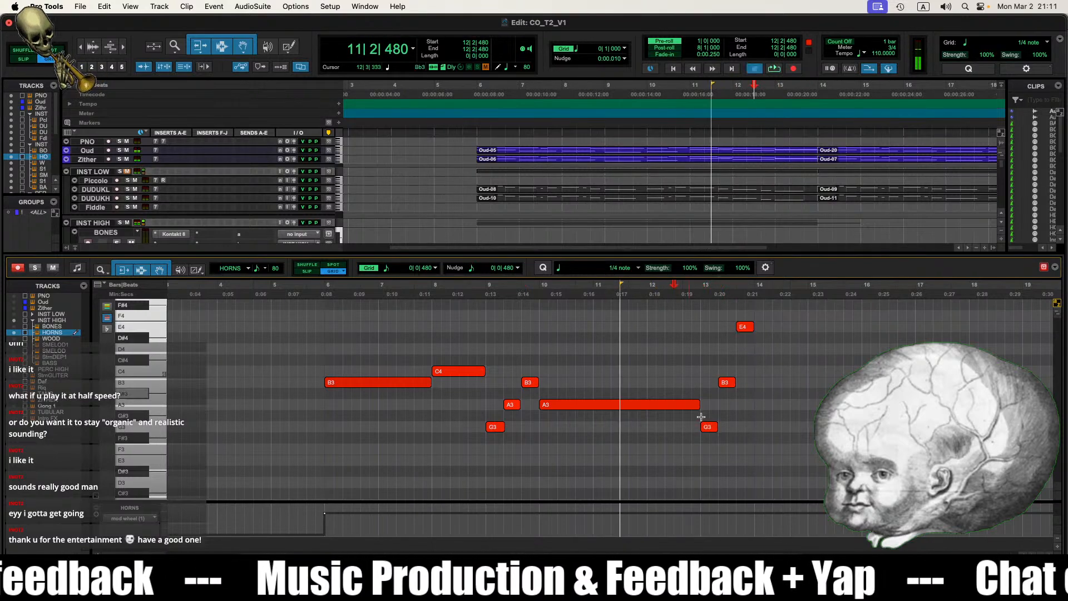
{"action": "left_click", "coordinate": [705, 448]}
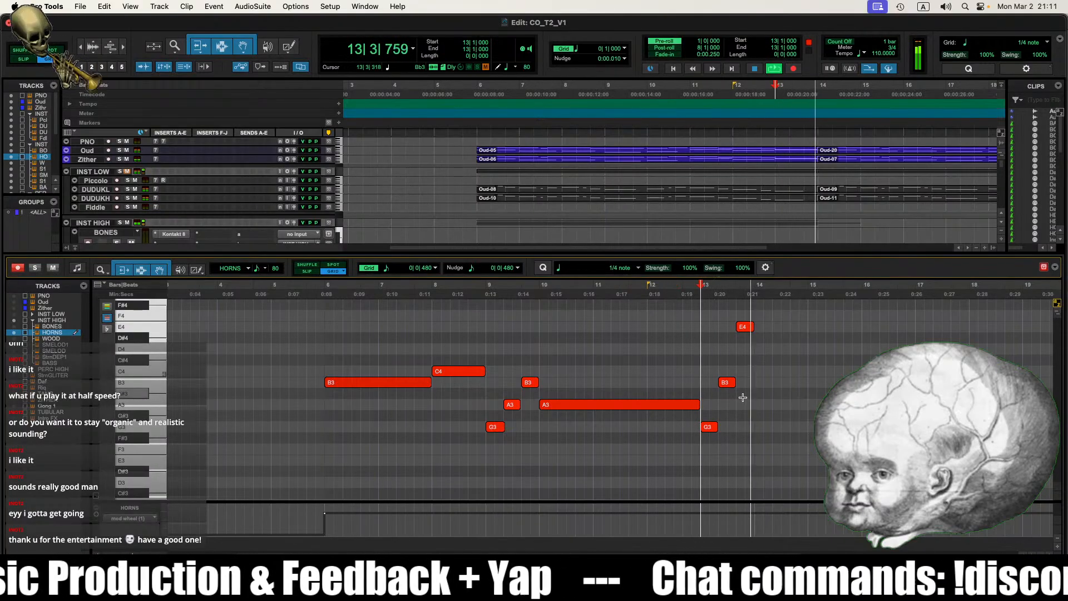
{"action": "key", "text": "space"}
{"action": "key", "text": "ctrl+equal"}
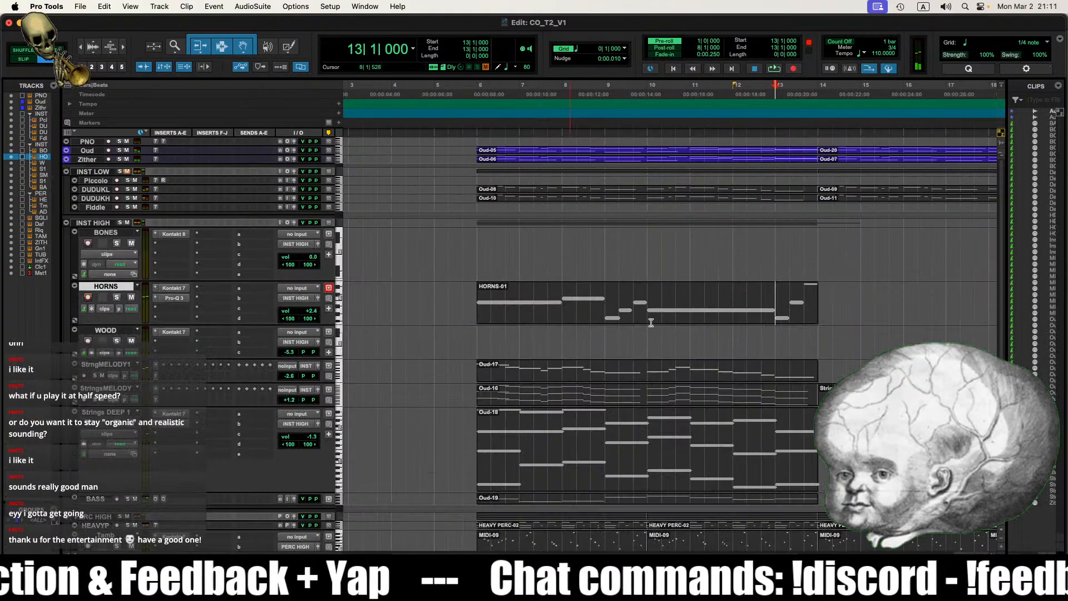
Step: Turn off pre-roll and disarm the HORNS track for recording
{"action": "scroll", "coordinate": [832, 332], "scroll_direction": "down", "scroll_amount": 1}
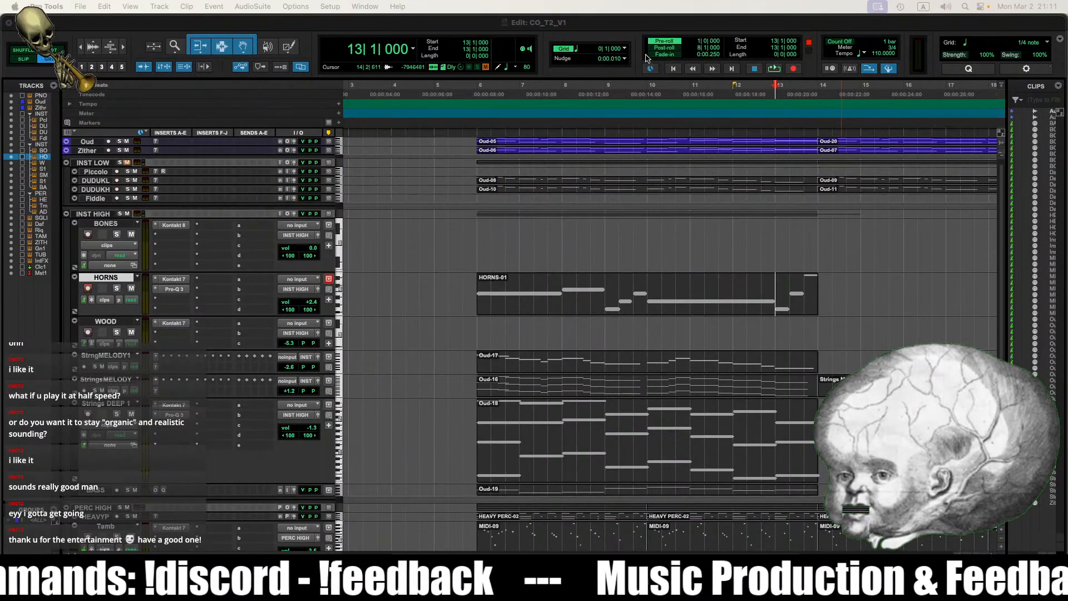
{"action": "left_click", "coordinate": [675, 43]}
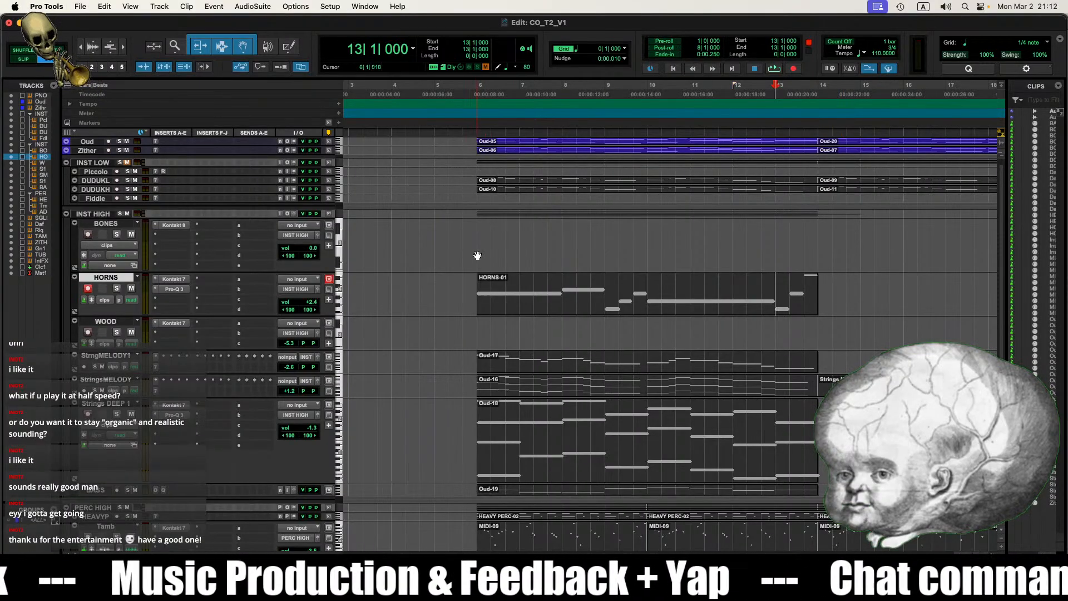
{"action": "left_click", "coordinate": [88, 291]}
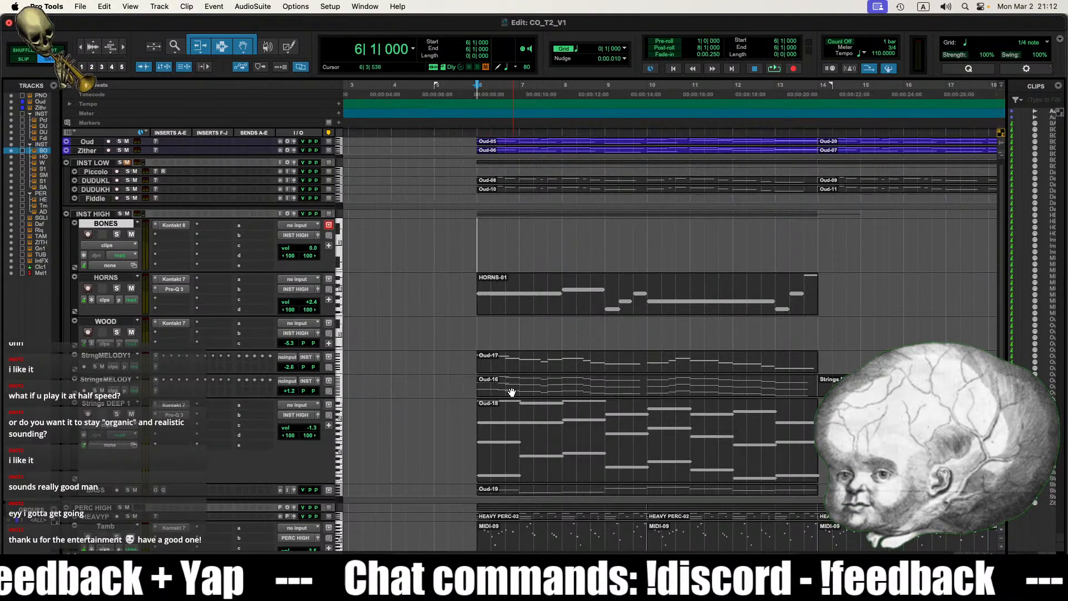
Step: Open the Strings DEEP 1 clip's notes and audition its highest notes in bars 6 and 7, G2 and F#2
{"action": "double_click", "coordinate": [517, 421]}
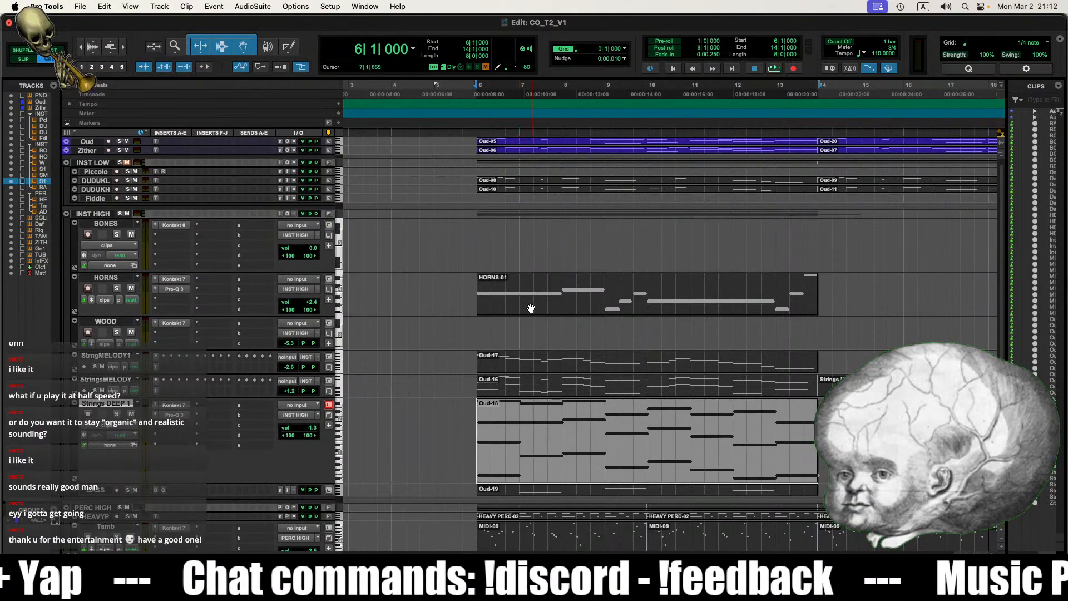
{"action": "double_click", "coordinate": [532, 451]}
{"action": "left_click", "coordinate": [239, 314]}
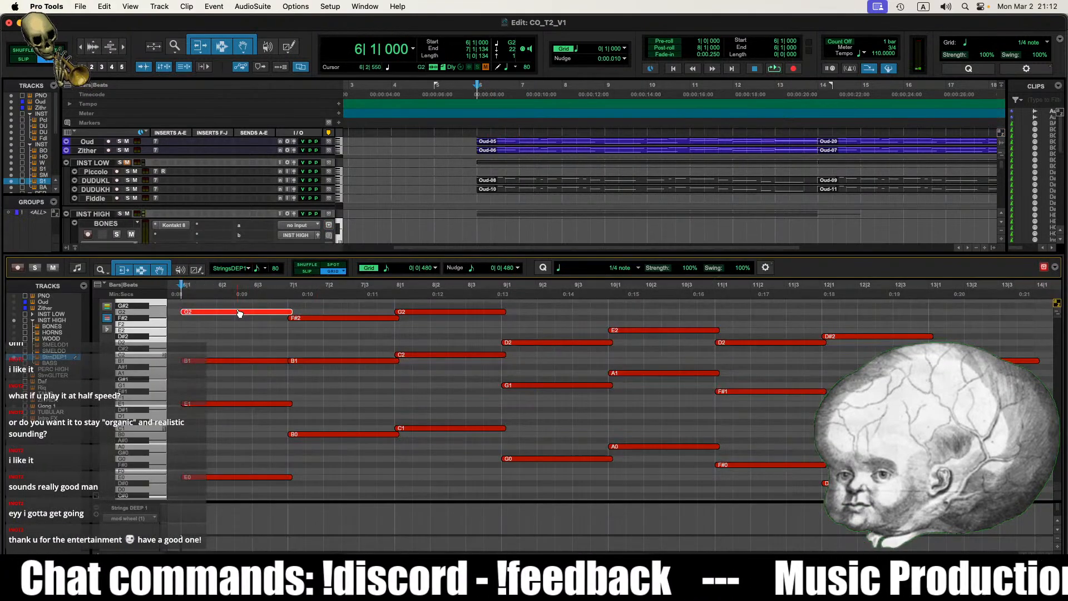
{"action": "left_click", "coordinate": [312, 319]}
{"action": "scroll", "coordinate": [317, 399], "scroll_direction": "up", "scroll_amount": 2}
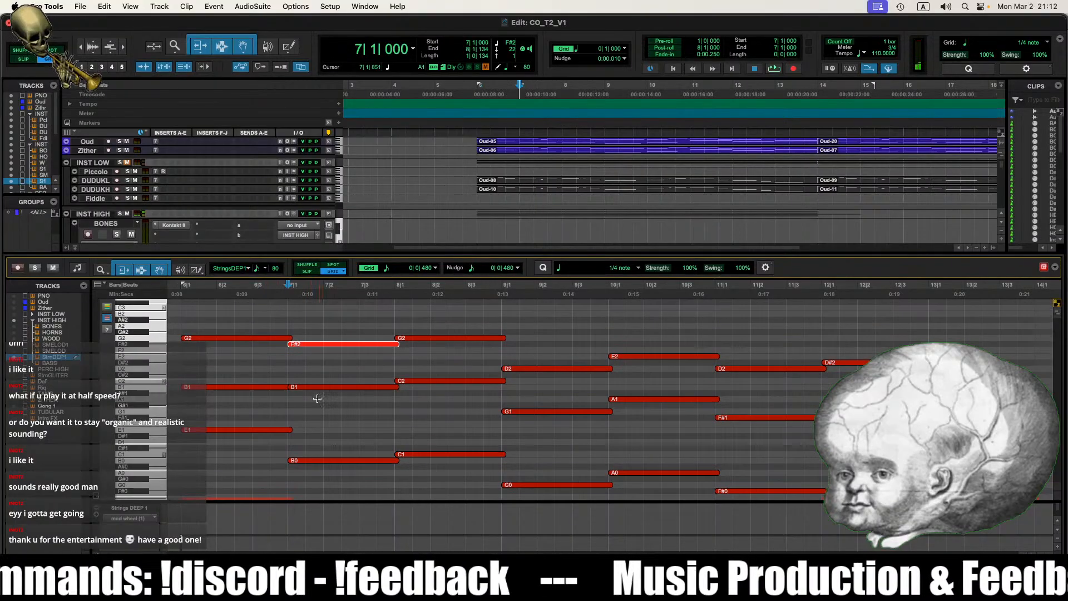
{"action": "left_click", "coordinate": [252, 339]}
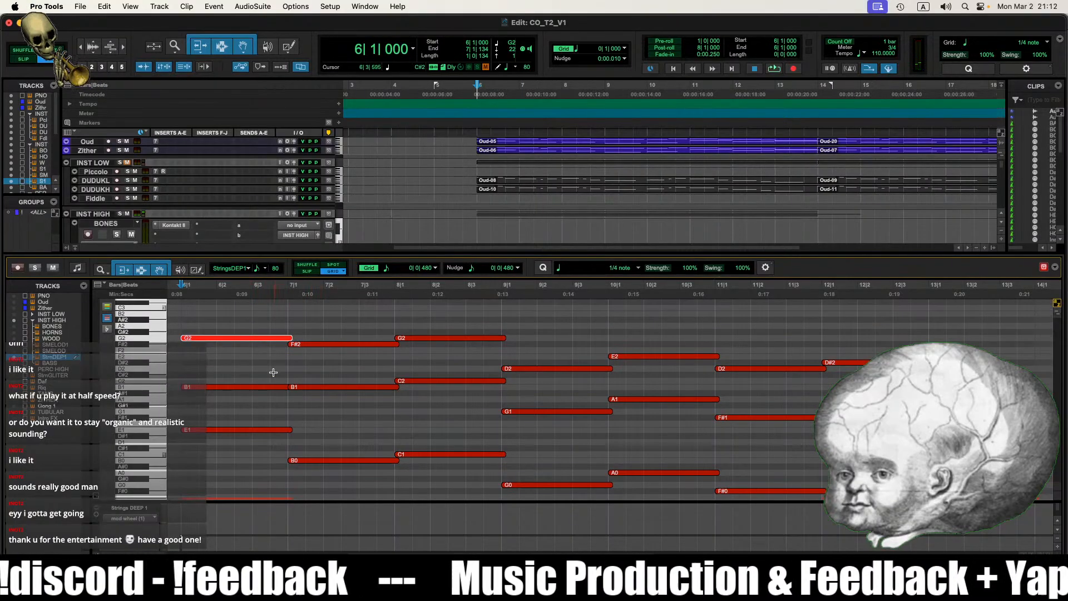
{"action": "key", "text": "super+Tab"}
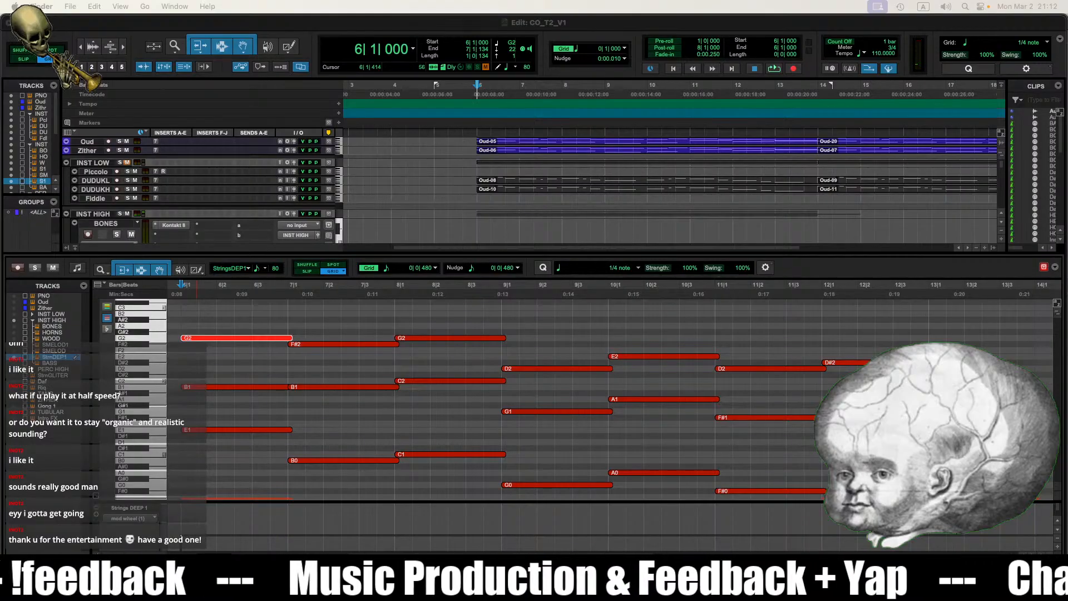
{"action": "key", "text": "super+Tab"}
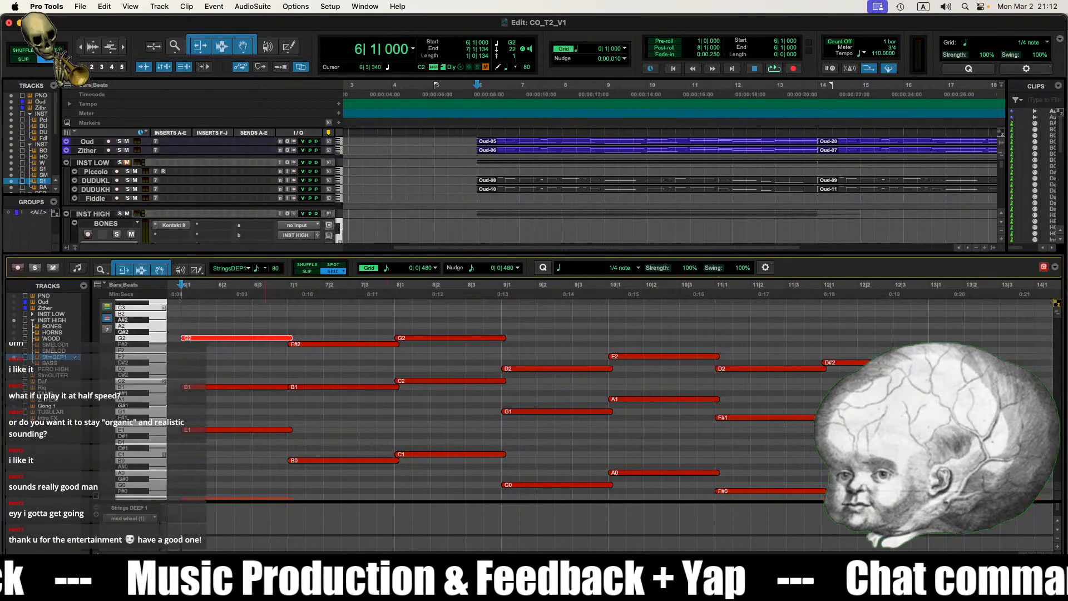
Step: Place the edit cursor at bar 6 on the BONES track and arm that track for recording
{"action": "key", "text": "ctrl+equal"}
{"action": "left_click", "coordinate": [449, 334]}
{"action": "left_click", "coordinate": [479, 235]}
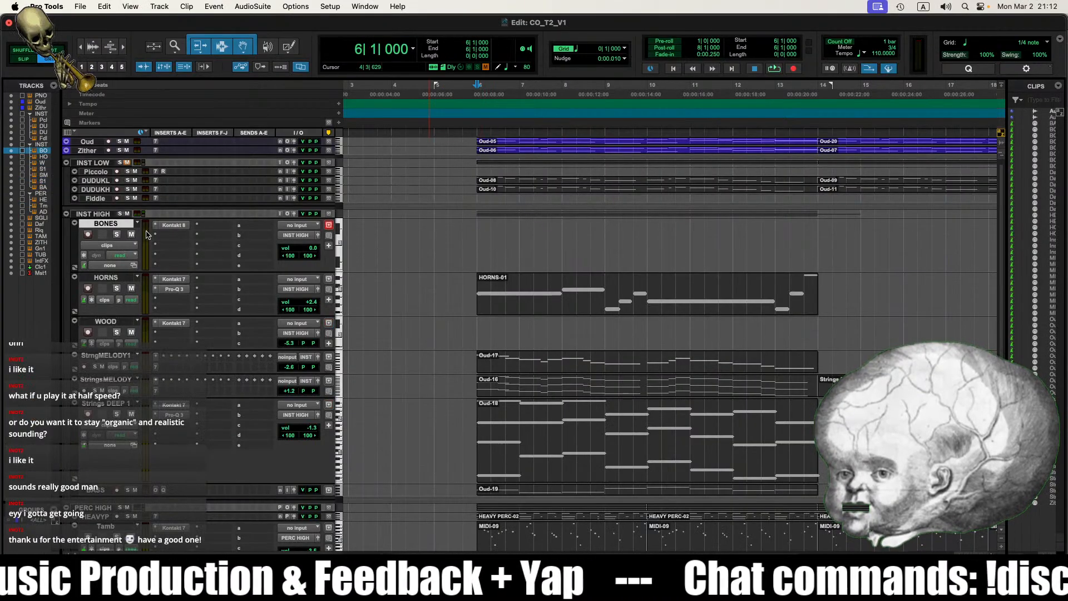
{"action": "left_click", "coordinate": [88, 234]}
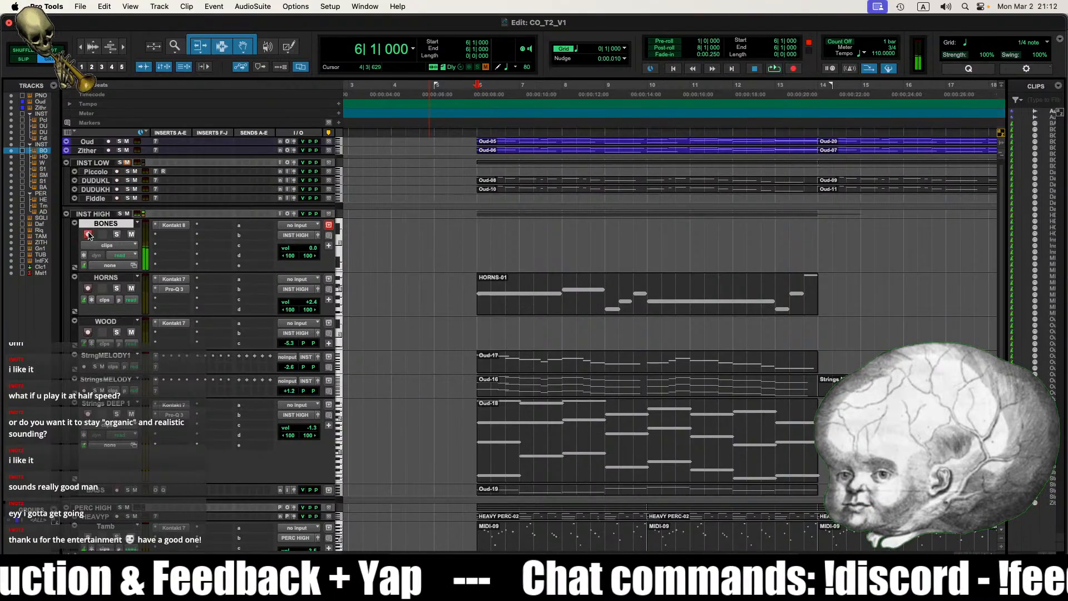
{"action": "key", "text": "super+Tab"}
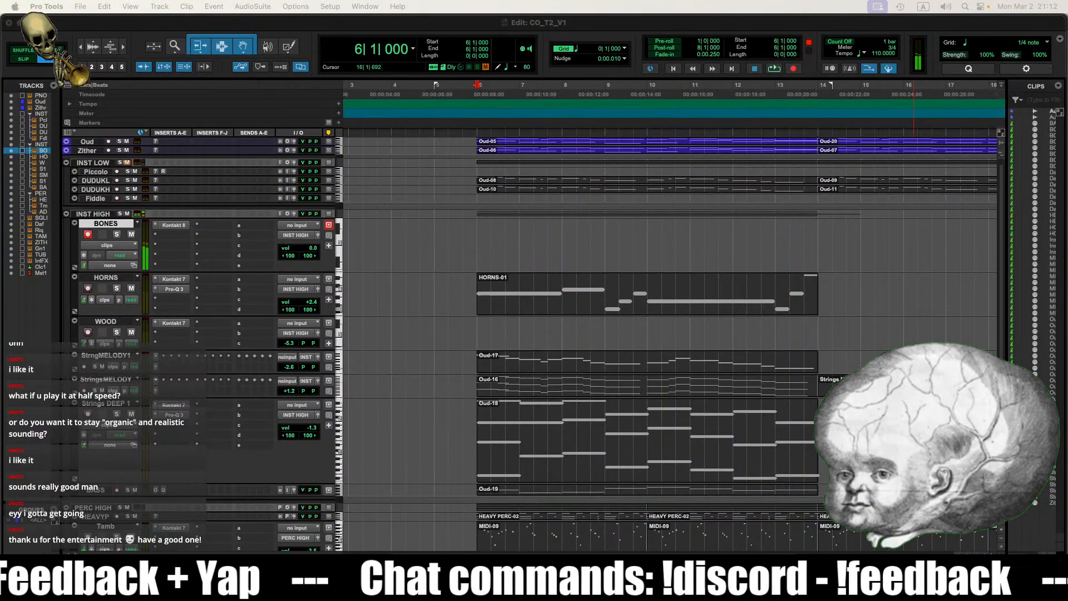
Step: Examine the HORNS clip's notes in the MIDI editor from bar 6 through bar 9 as reference for the BONES part
{"action": "left_click", "coordinate": [529, 313]}
{"action": "key", "text": "ctrl+equal"}
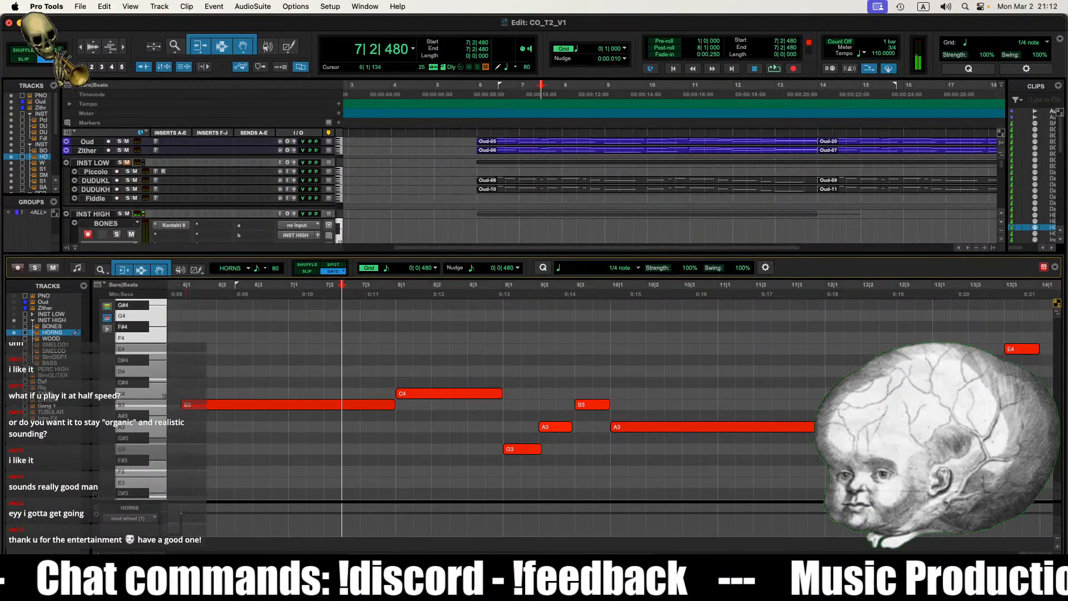
{"action": "key", "text": "ctrl+equal"}
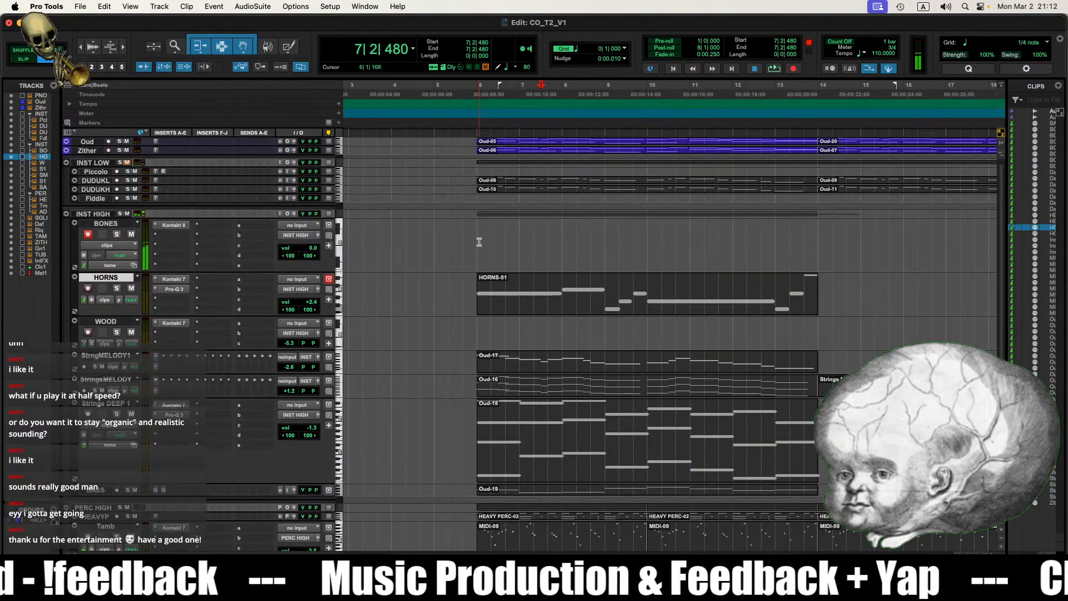
{"action": "double_click", "coordinate": [588, 277]}
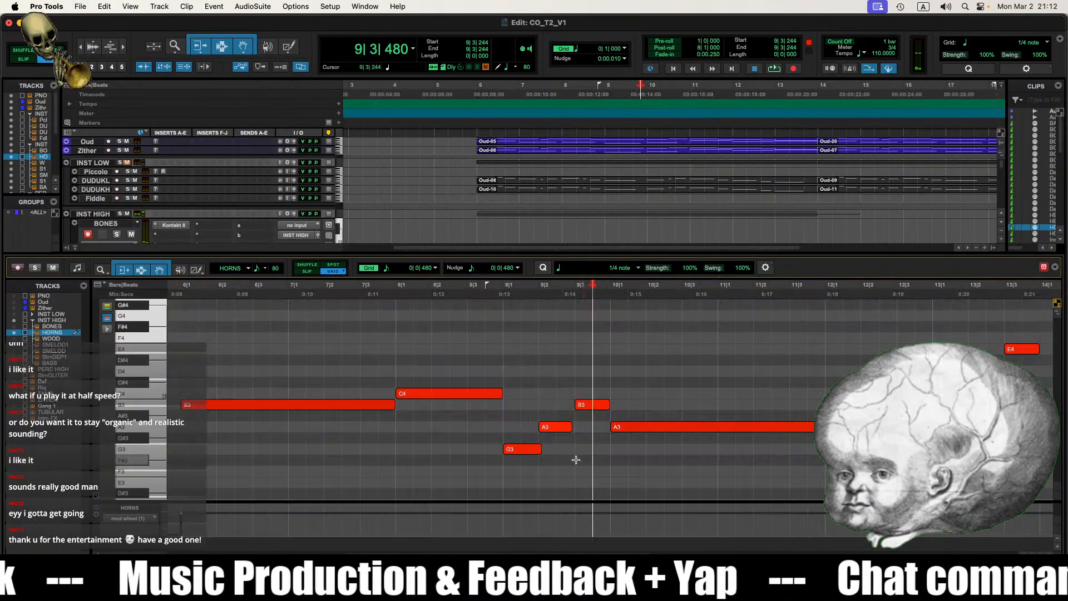
{"action": "left_click", "coordinate": [538, 449]}
{"action": "left_click", "coordinate": [549, 460]}
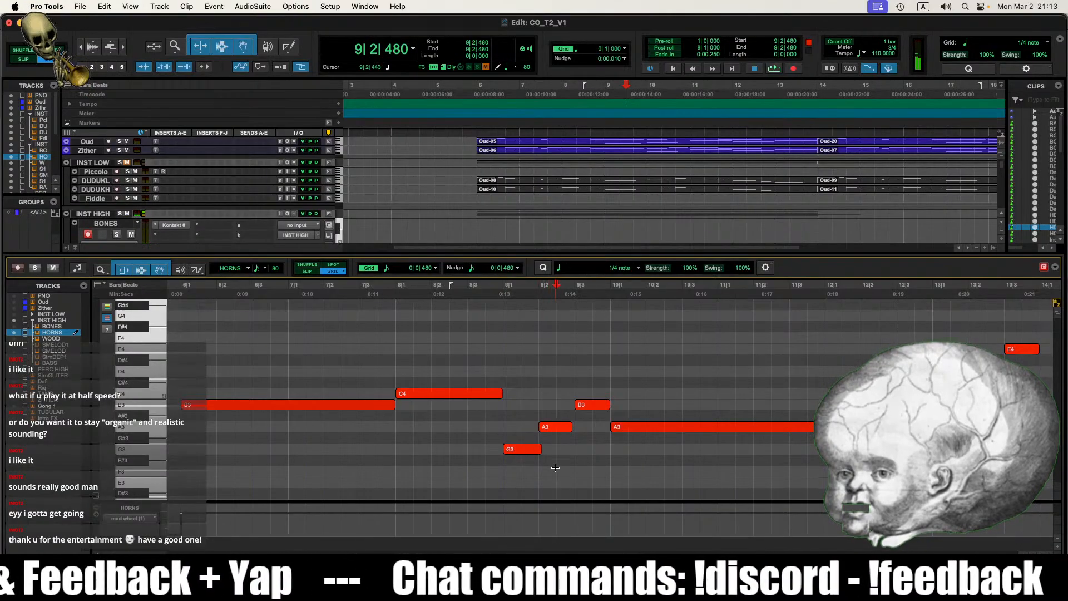
Step: Close the HORNS note editor and place the edit cursor at bar 6 on the BONES track
{"action": "key", "text": "ctrl+equal"}
{"action": "left_click", "coordinate": [480, 242]}
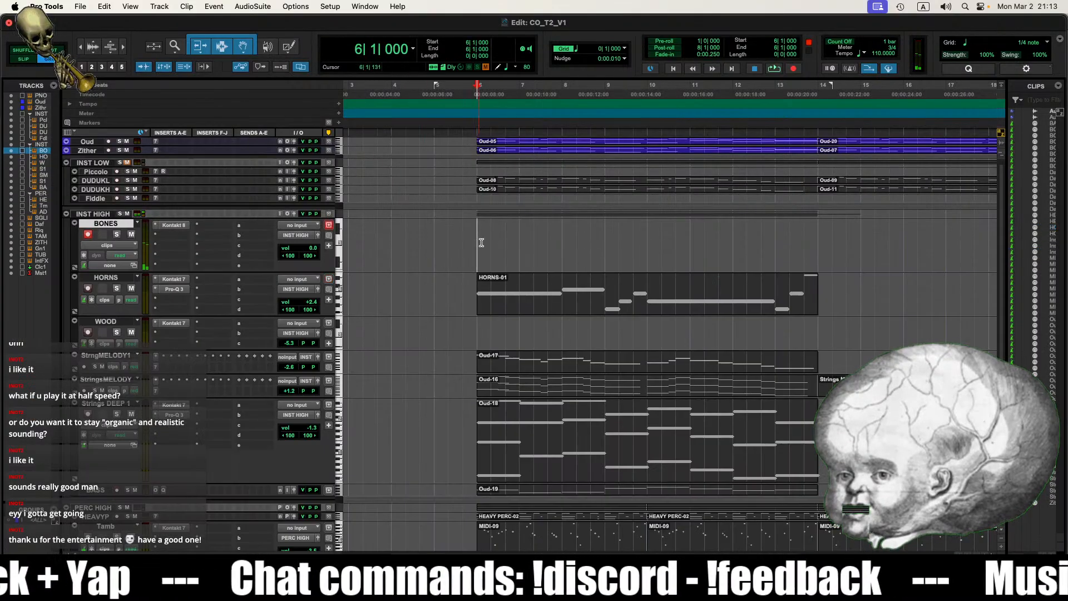
{"action": "key", "text": "super+space"}
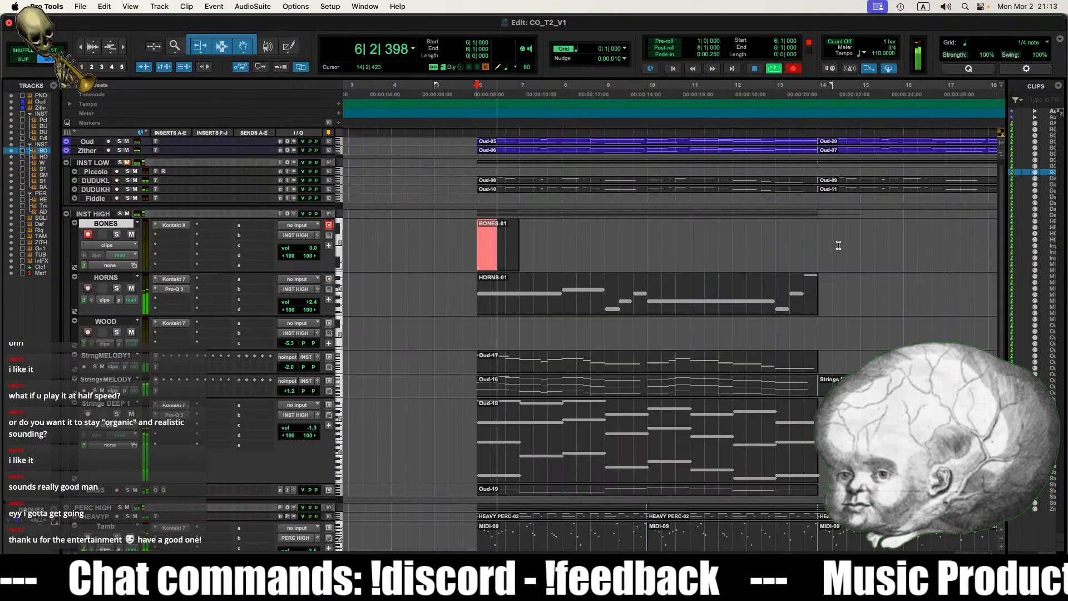
{"action": "key", "text": "space"}
{"action": "key", "text": "super+z"}
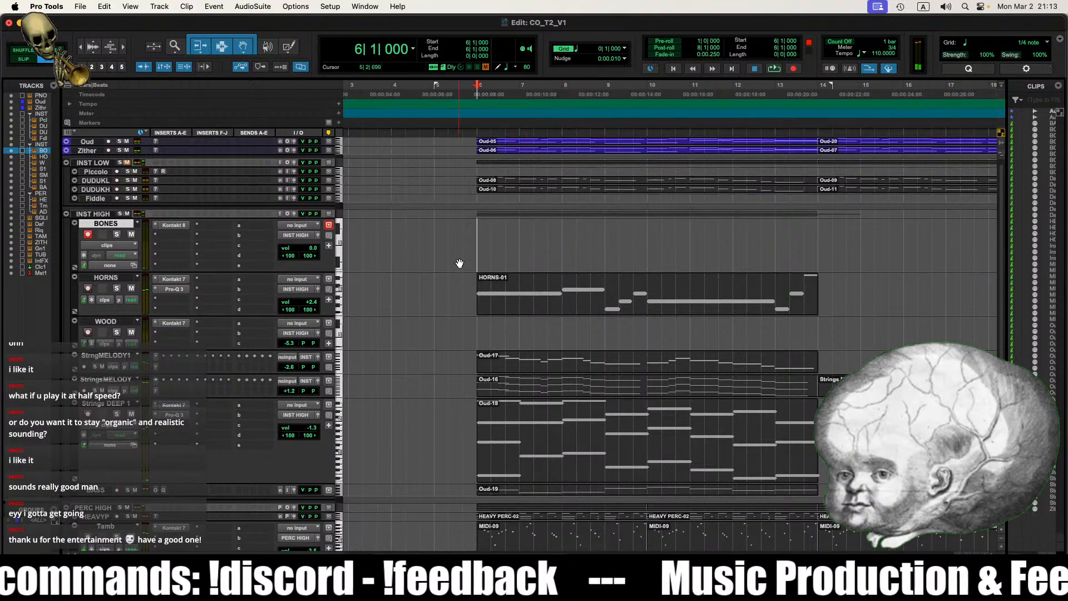
Step: Record the BONES part from bar 6 through bar 9
{"action": "left_click", "coordinate": [772, 70]}
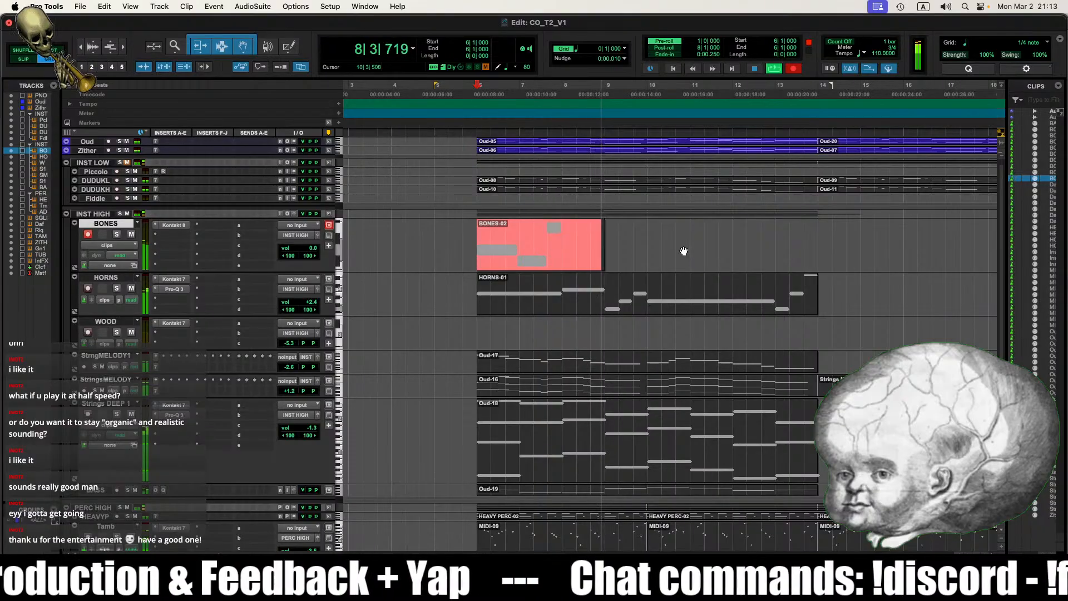
{"action": "key", "text": "space"}
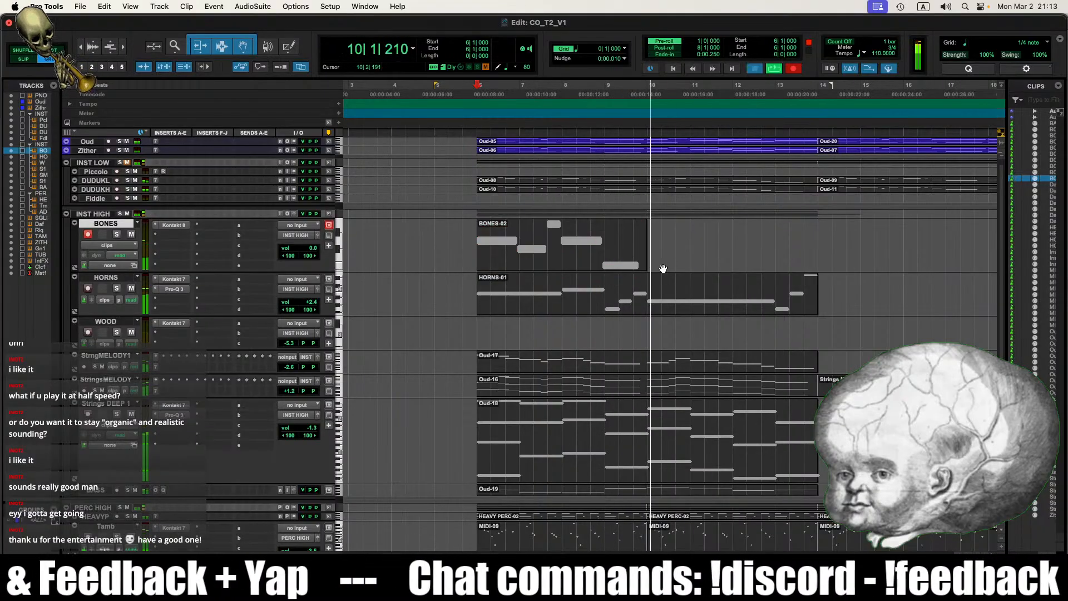
Step: Align the clip's last note, E3, with the start of bar 9 and quantize all BONES notes to the 1/4-note grid
{"action": "double_click", "coordinate": [610, 259]}
{"action": "left_click", "coordinate": [640, 364]}
{"action": "scroll", "coordinate": [771, 426], "scroll_direction": "right", "scroll_amount": 2}
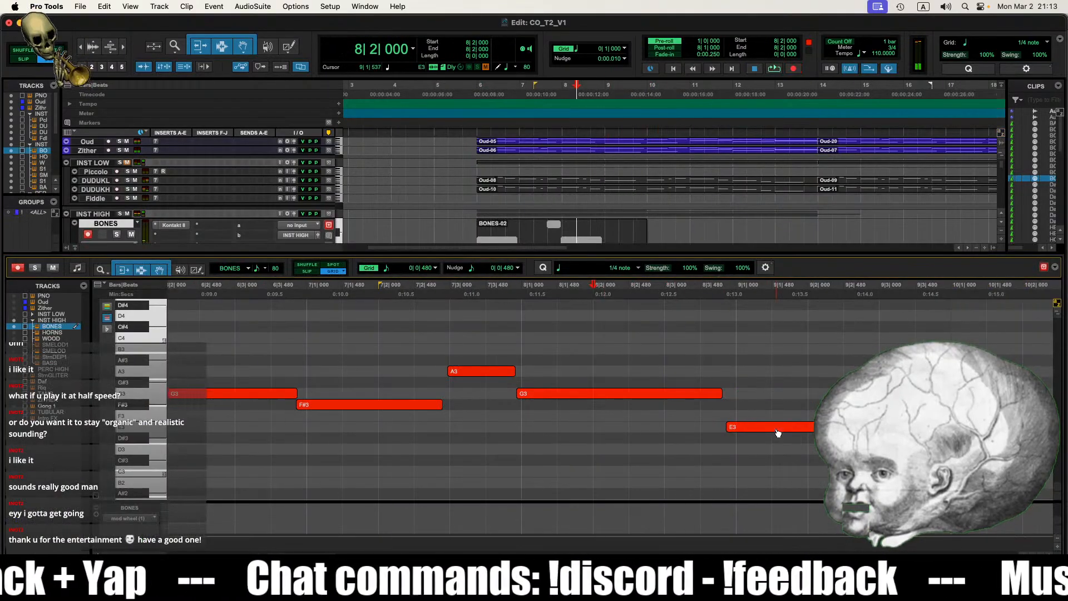
{"action": "mouse_move", "coordinate": [778, 429]}
{"action": "left_mouse_down"}
{"action": "mouse_move", "coordinate": [789, 445]}
{"action": "mouse_move", "coordinate": [789, 432]}
{"action": "left_mouse_up"}
{"action": "key", "text": "r"}
{"action": "key", "text": "r"}
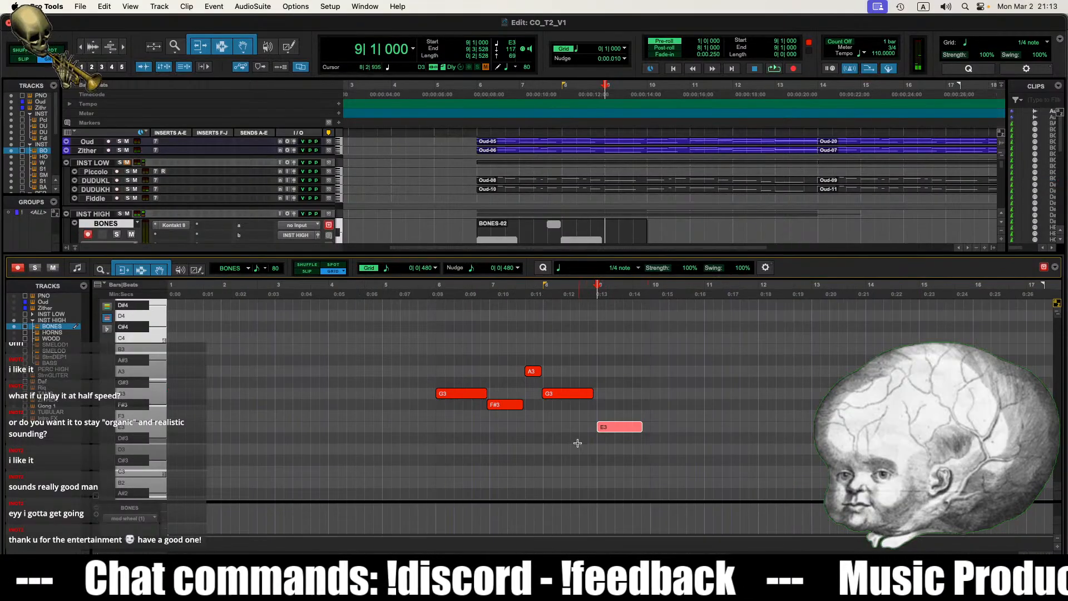
{"action": "key", "text": "t"}
{"action": "left_click", "coordinate": [579, 440]}
{"action": "key", "text": "super+a"}
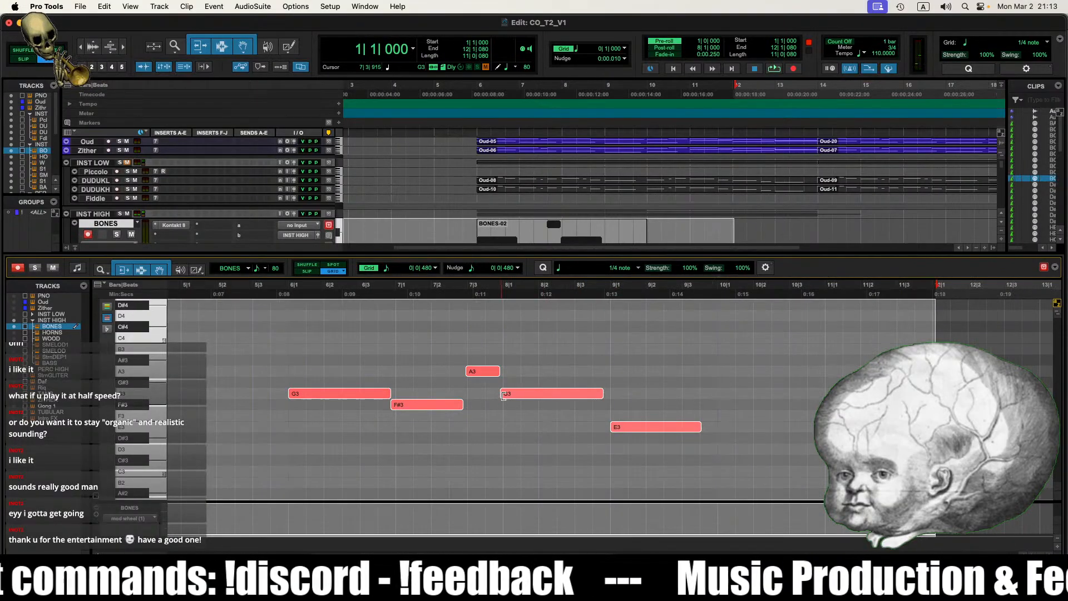
{"action": "left_click", "coordinate": [544, 268]}
Step: Play back the quantized BONES phrase and lower its bar 9 note from E3 to D3
{"action": "key", "text": "space"}
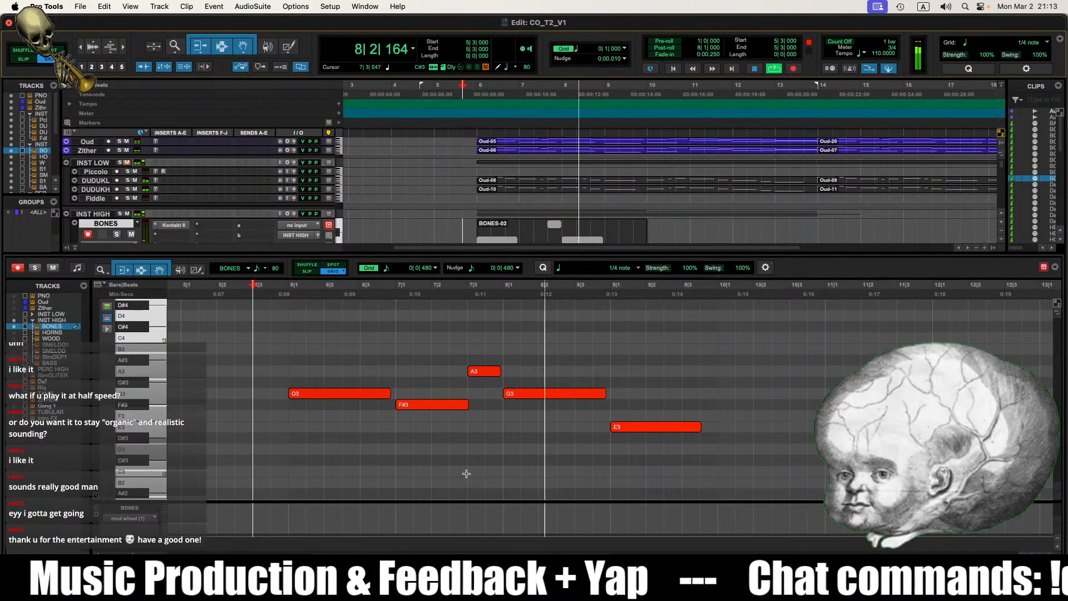
{"action": "left_click", "coordinate": [627, 428]}
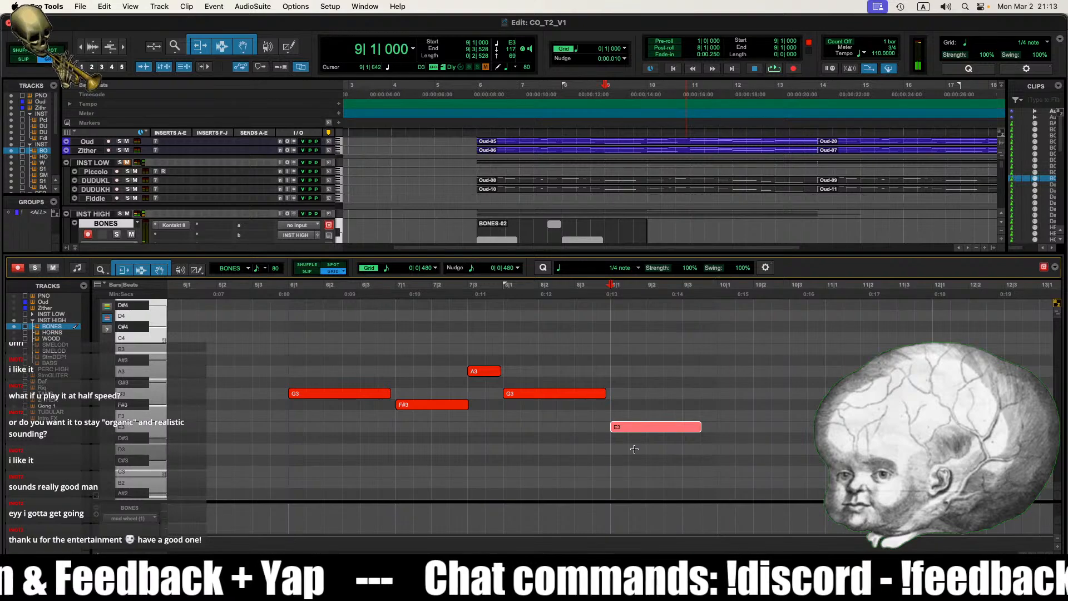
{"action": "left_click_drag", "start_coordinate": [632, 431], "coordinate": [629, 450]}
{"action": "left_click", "coordinate": [570, 449]}
{"action": "key", "text": "space"}
Step: Raise the BONES mod wheel level across bars 6 through 9 and play the phrase back
{"action": "key", "text": "r"}
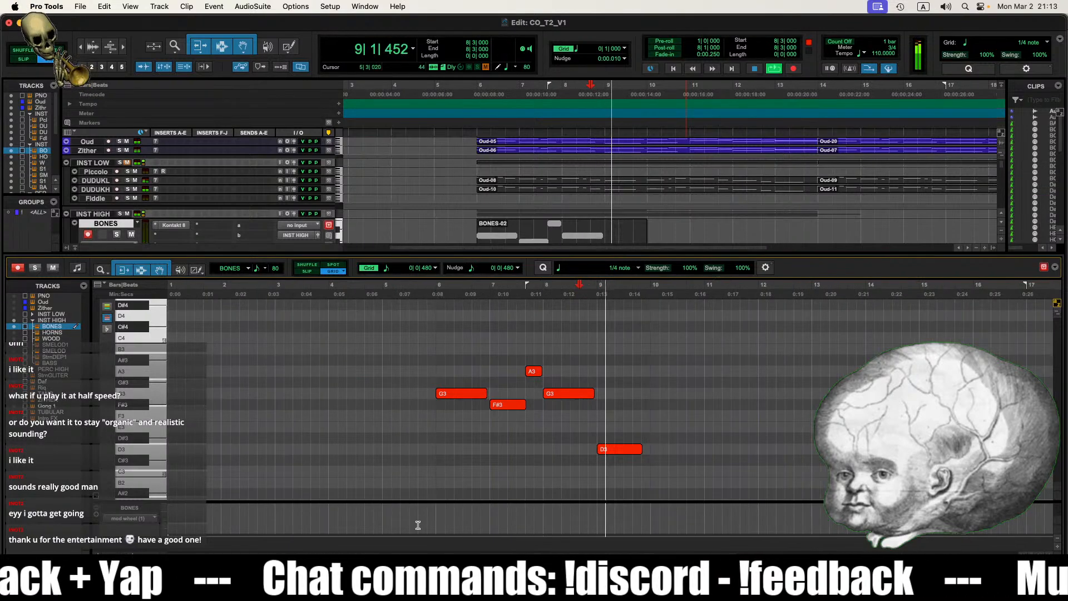
{"action": "left_click_drag", "start_coordinate": [436, 520], "coordinate": [646, 524]}
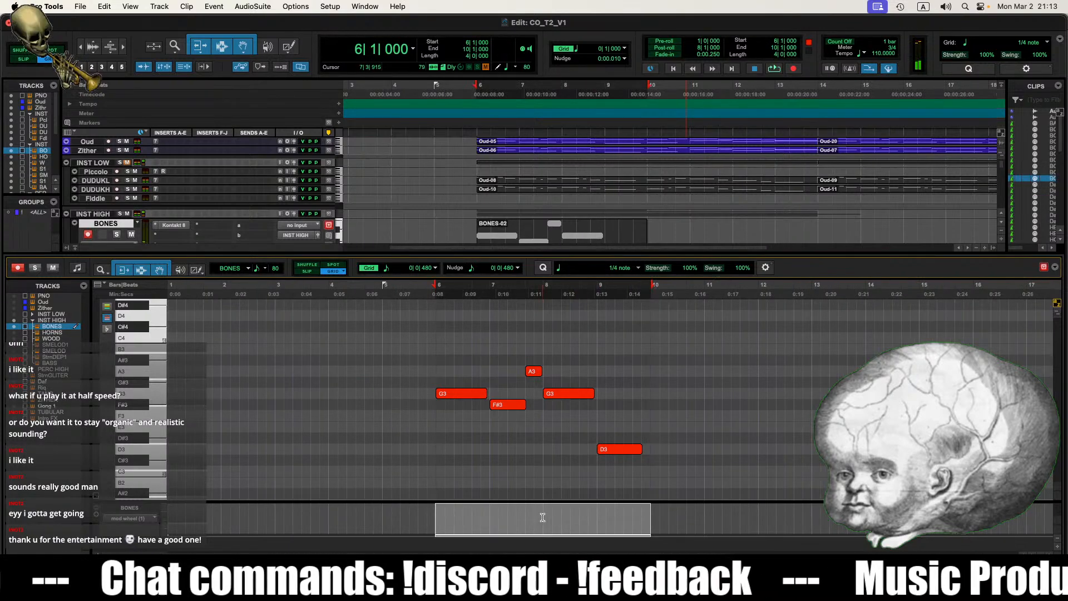
{"action": "left_click_drag", "start_coordinate": [530, 490], "coordinate": [530, 489]}
{"action": "left_click", "coordinate": [430, 432]}
{"action": "key", "text": "space"}
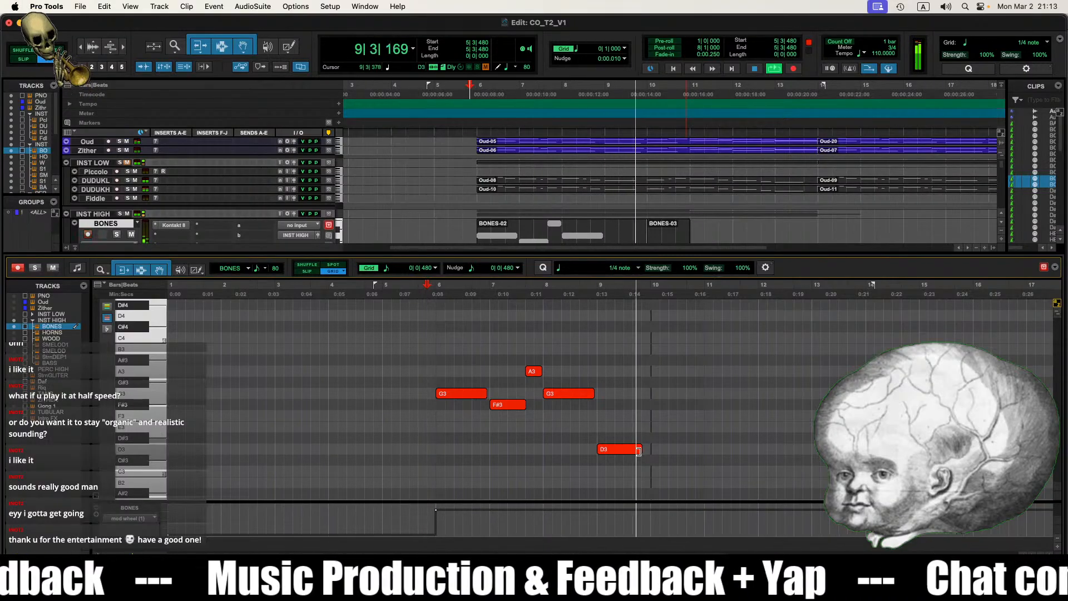
Step: Extend the BONES D3 note to the start of bar 10 and play back the phrase
{"action": "key", "text": "space"}
{"action": "left_click_drag", "start_coordinate": [641, 450], "coordinate": [650, 450]}
{"action": "left_click", "coordinate": [434, 444]}
{"action": "key", "text": "space"}
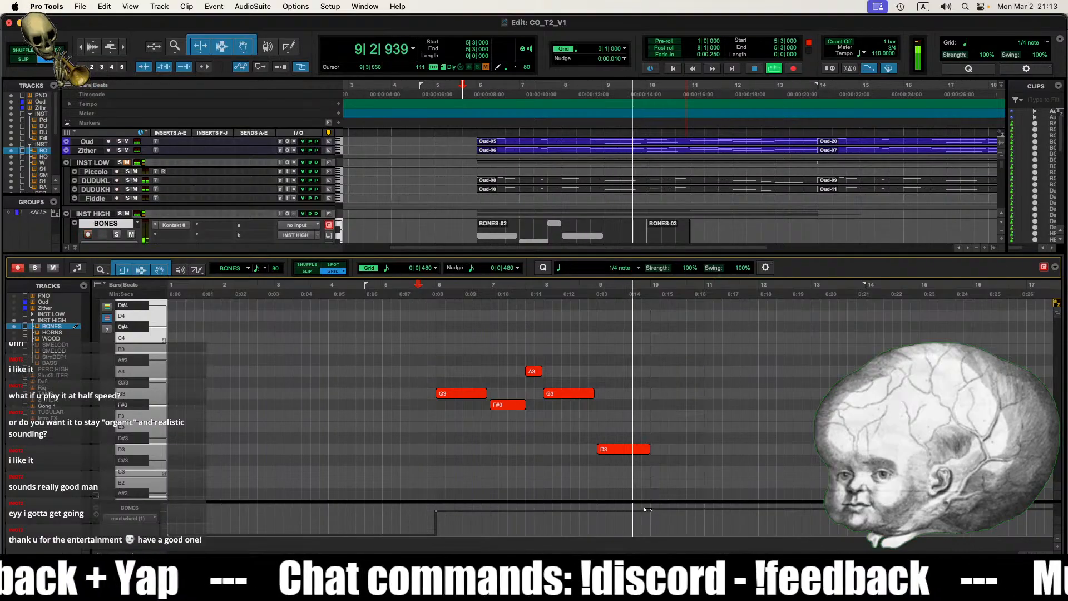
Step: Return to the track view and delete the empty BONES clip at bar 10
{"action": "key", "text": "ctrl+shift+equal"}
{"action": "left_click", "coordinate": [672, 264]}
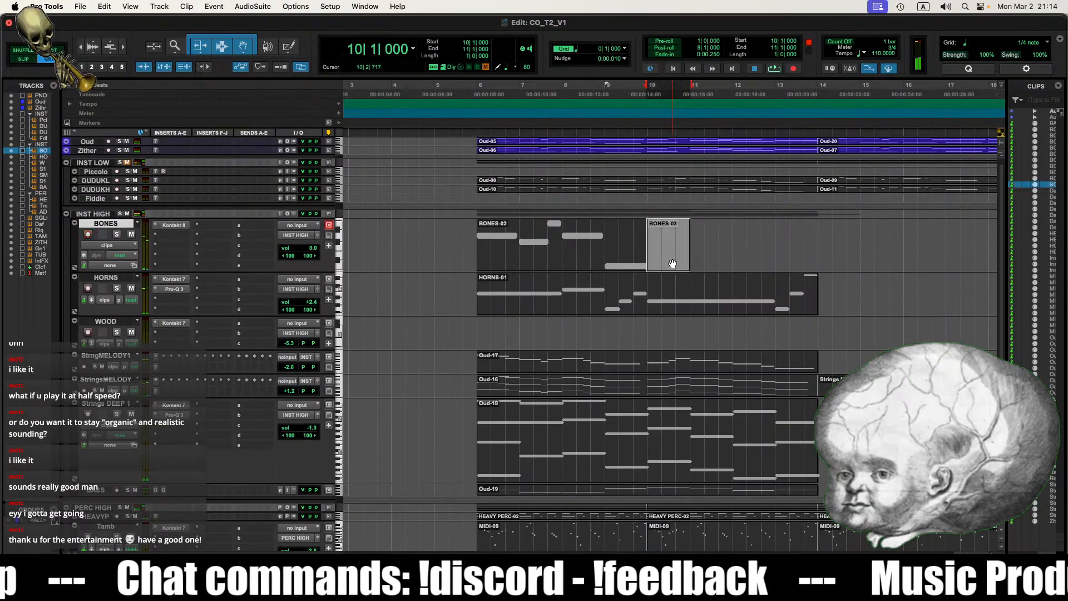
{"action": "key", "text": "Delete"}
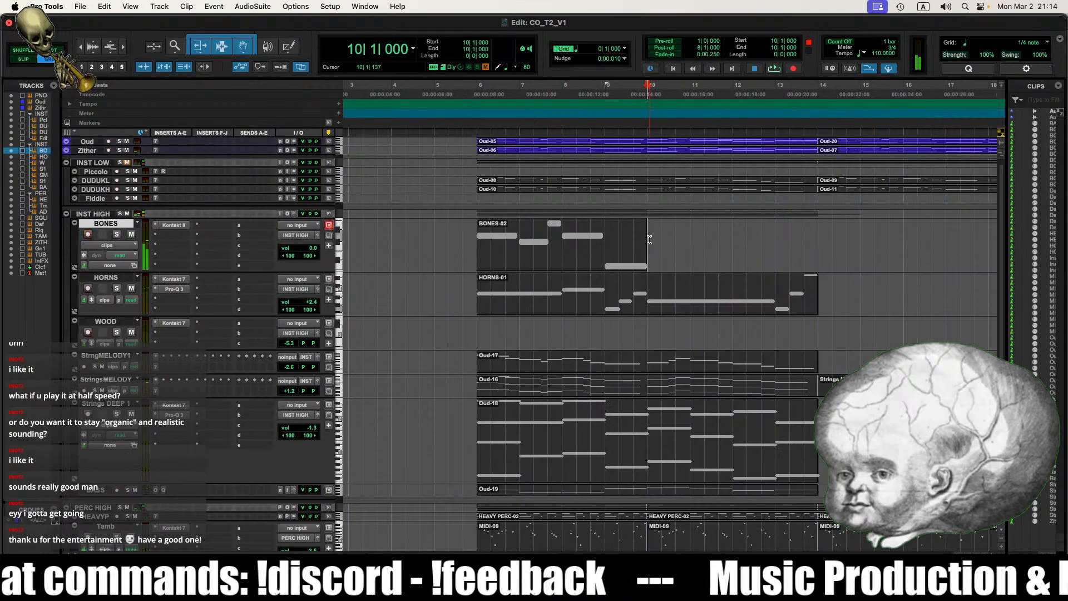
Step: Open the HORNS clip's notes and audition the long A3 note starting at bar 10
{"action": "double_click", "coordinate": [660, 309]}
{"action": "left_click", "coordinate": [593, 440]}
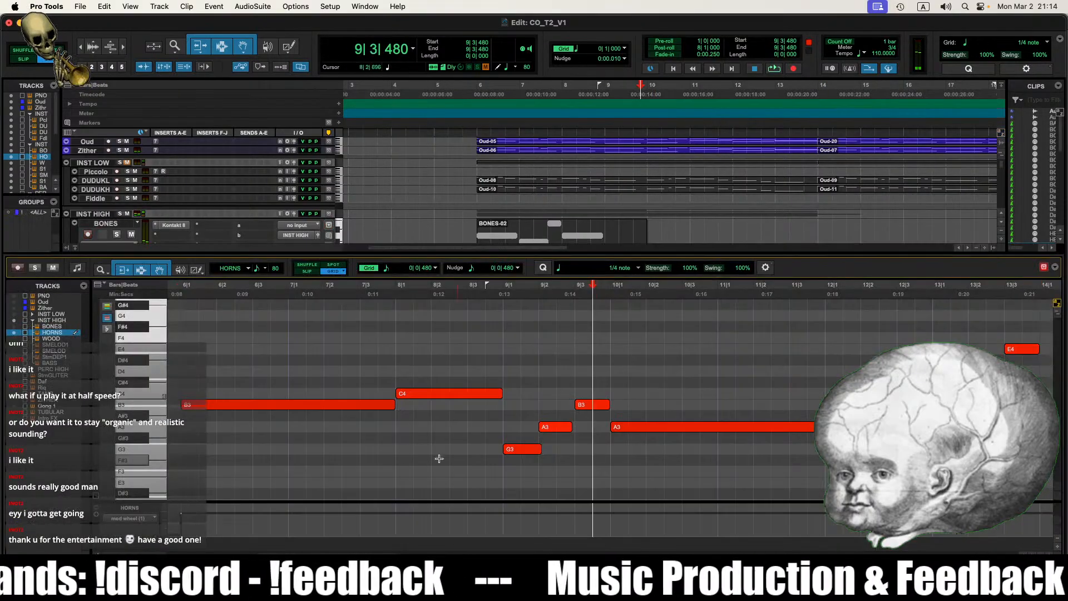
{"action": "left_click", "coordinate": [656, 427]}
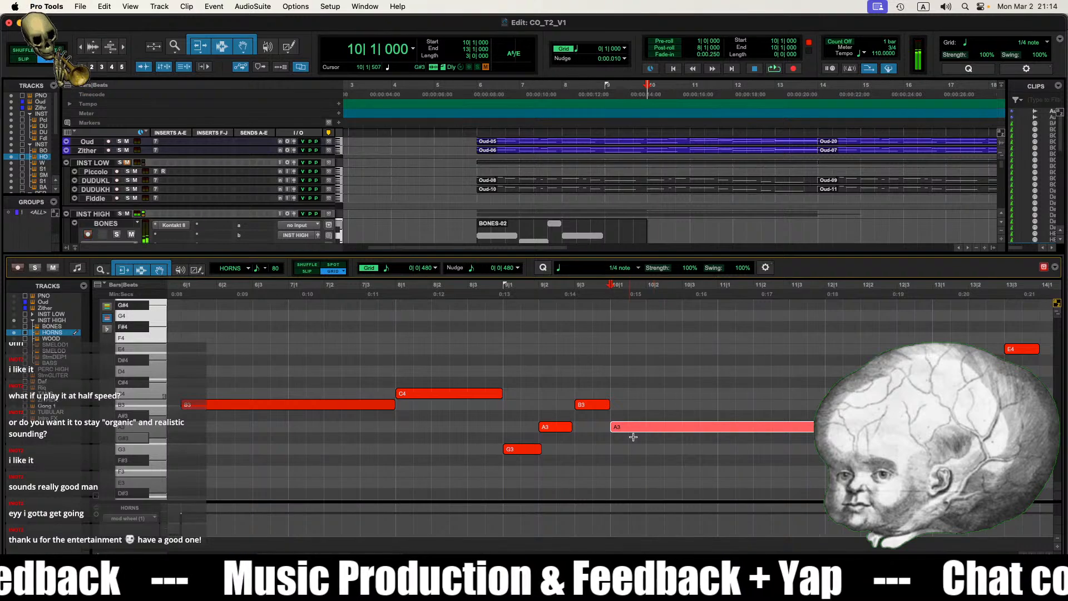
{"action": "left_click", "coordinate": [81, 565]}
Step: Place the edit cursor at bar 10 on BONES, listen to the section, and record the part through bar 13
{"action": "left_click", "coordinate": [653, 245]}
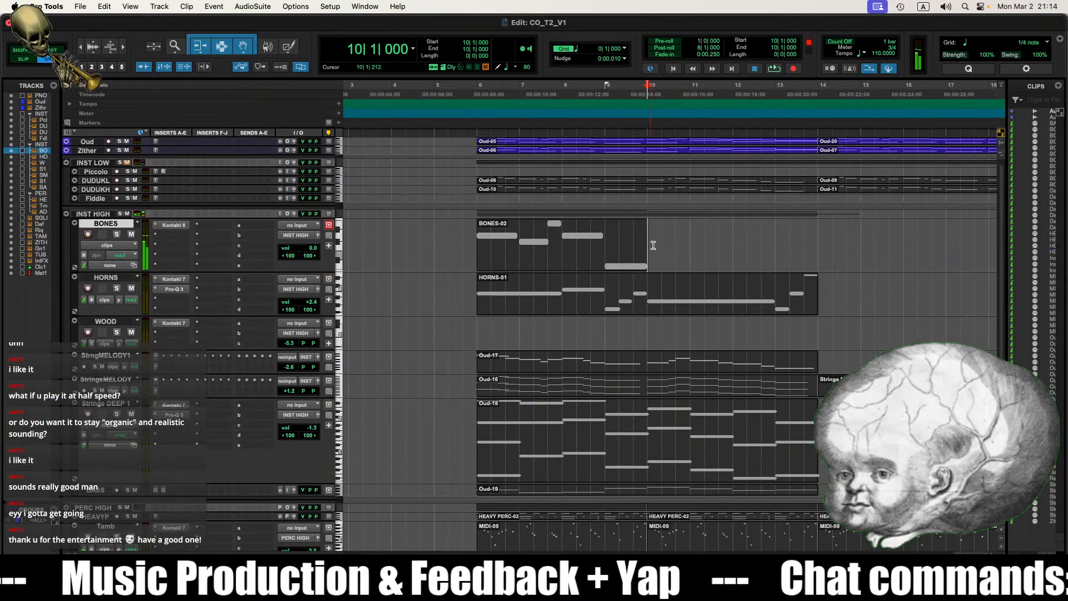
{"action": "key", "text": "space"}
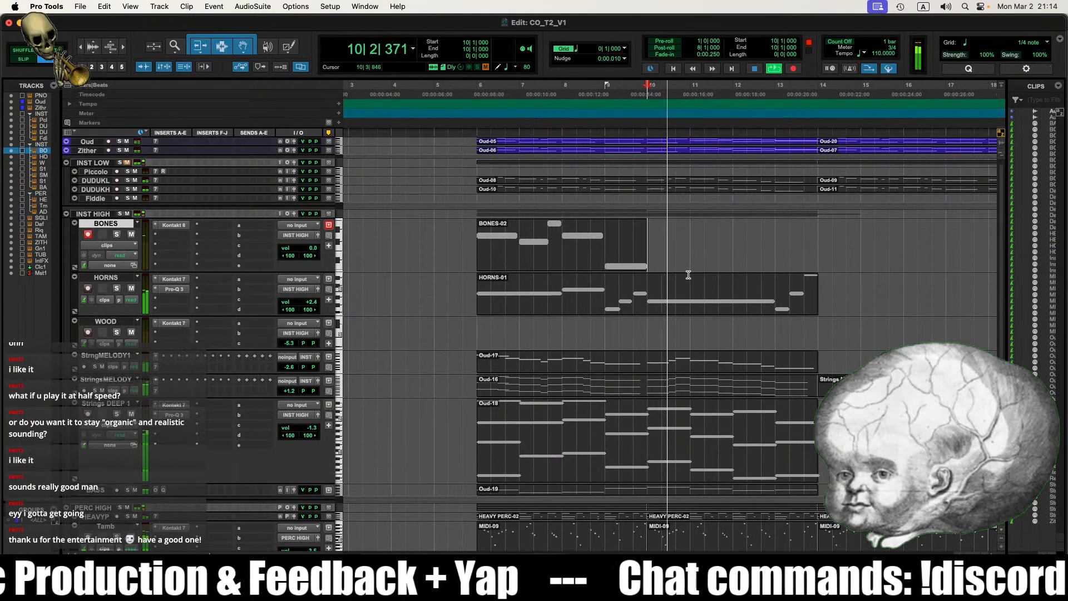
{"action": "key", "text": "space"}
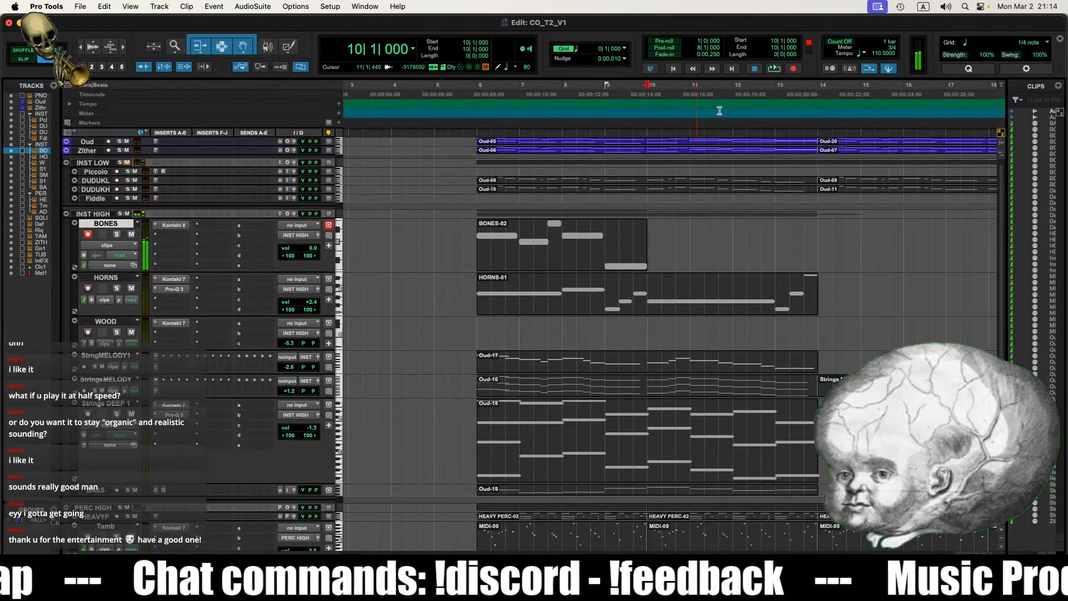
{"action": "left_click", "coordinate": [774, 68]}
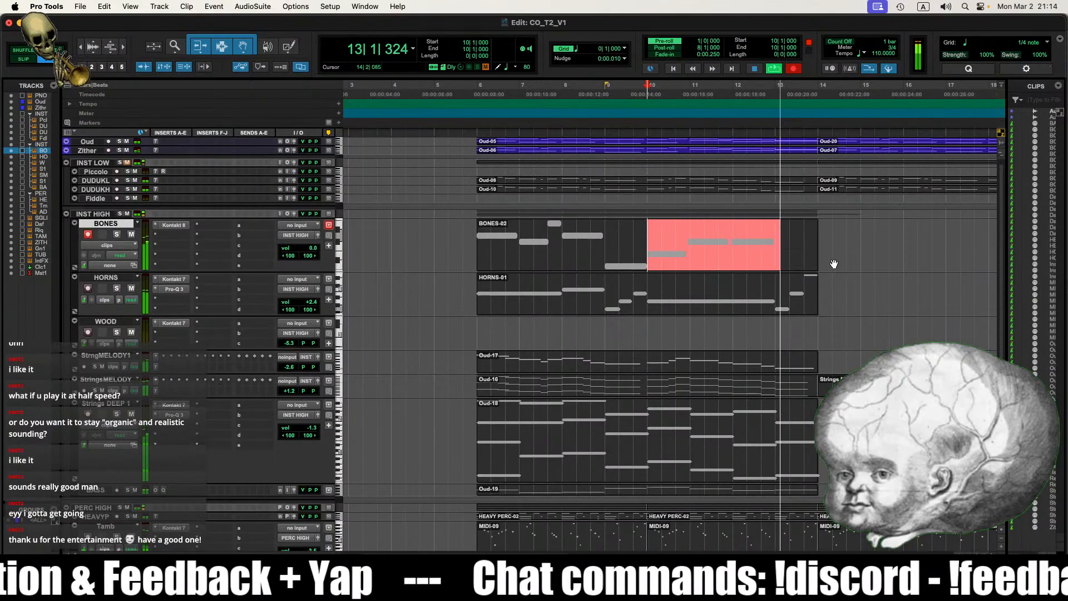
{"action": "key", "text": "space"}
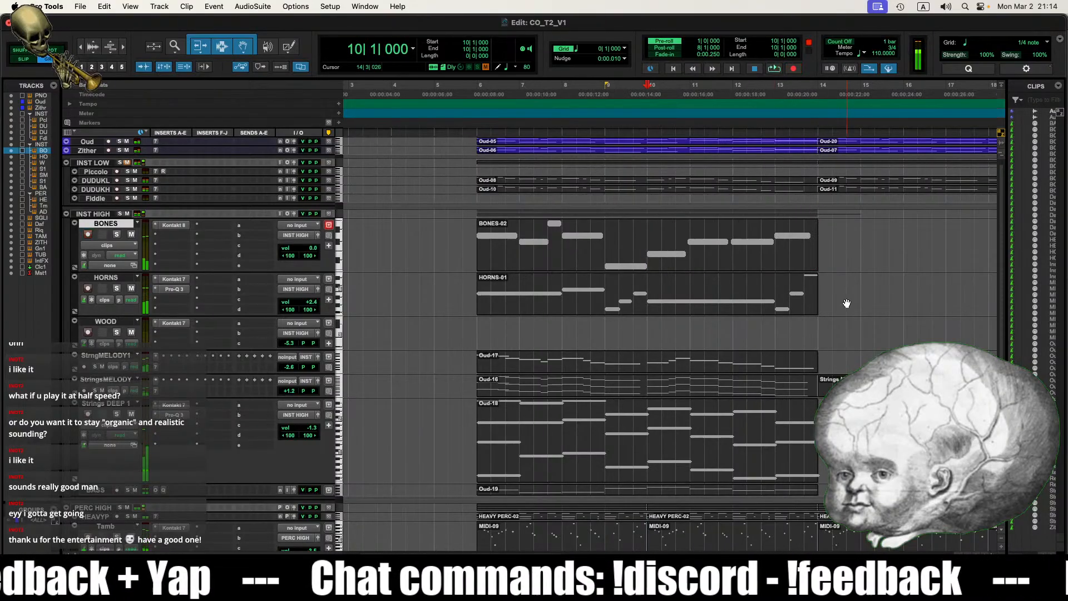
Step: Align the last three BONES notes with the start of bar 11 and quantize them to the 1/4-note grid
{"action": "double_click", "coordinate": [775, 260]}
{"action": "key", "text": "r"}
{"action": "left_click", "coordinate": [750, 438]}
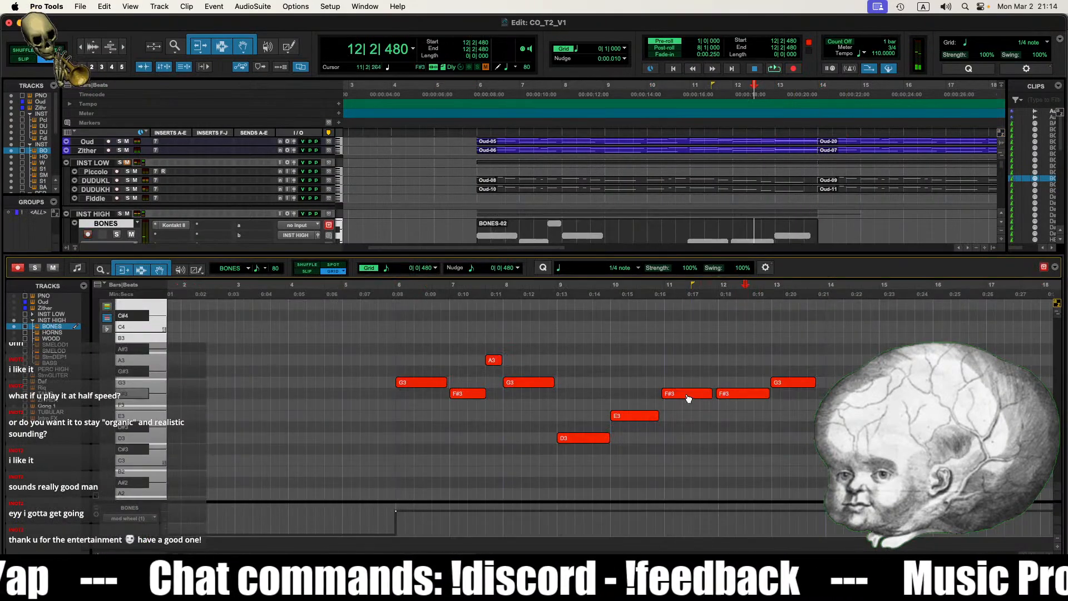
{"action": "left_click_drag", "start_coordinate": [657, 357], "coordinate": [791, 405]}
{"action": "left_click", "coordinate": [665, 277]}
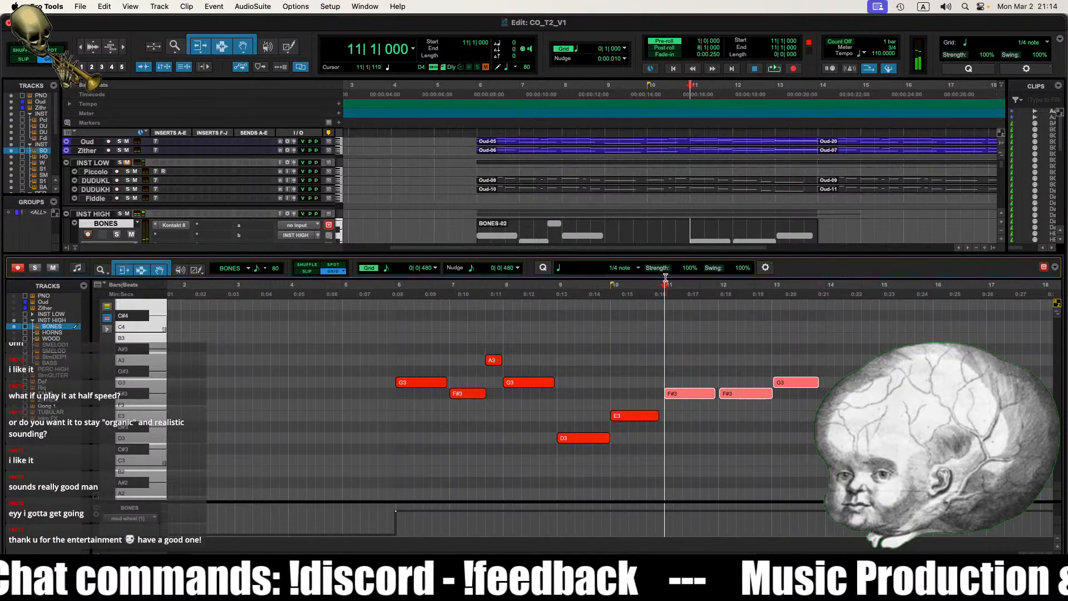
{"action": "left_click", "coordinate": [542, 270]}
{"action": "left_click", "coordinate": [728, 453]}
Step: Play back the BONES line from bar 9 into bar 11 while following its notes
{"action": "left_click", "coordinate": [562, 418]}
{"action": "key", "text": "space"}
{"action": "left_click_drag", "start_coordinate": [683, 451], "coordinate": [627, 402]}
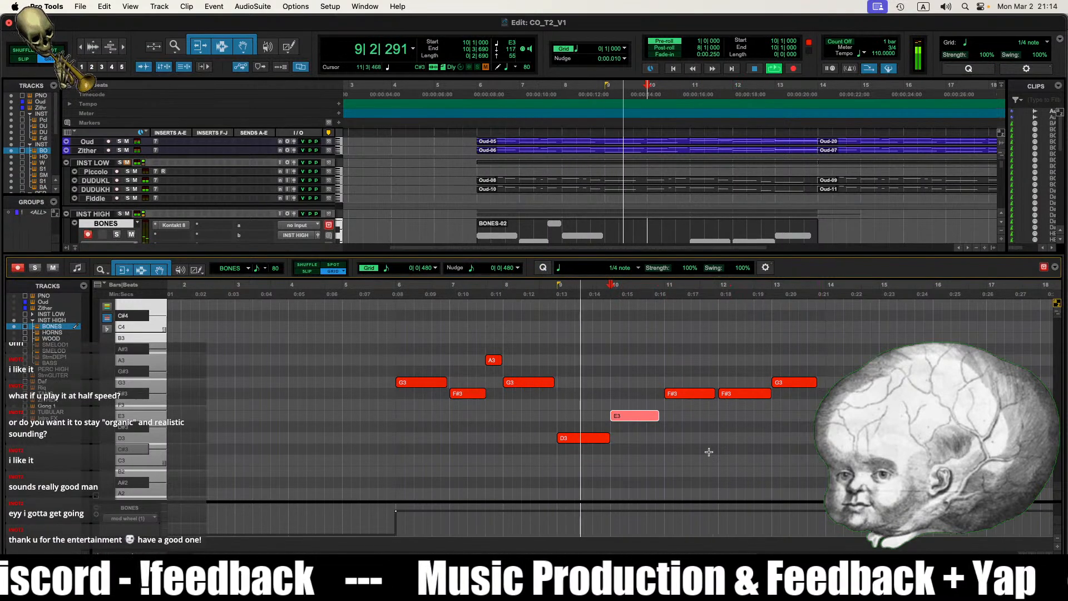
{"action": "key", "text": "t"}
{"action": "scroll", "coordinate": [754, 458], "scroll_direction": "right", "scroll_amount": 2}
{"action": "left_click", "coordinate": [732, 458]}
{"action": "key", "text": "r"}
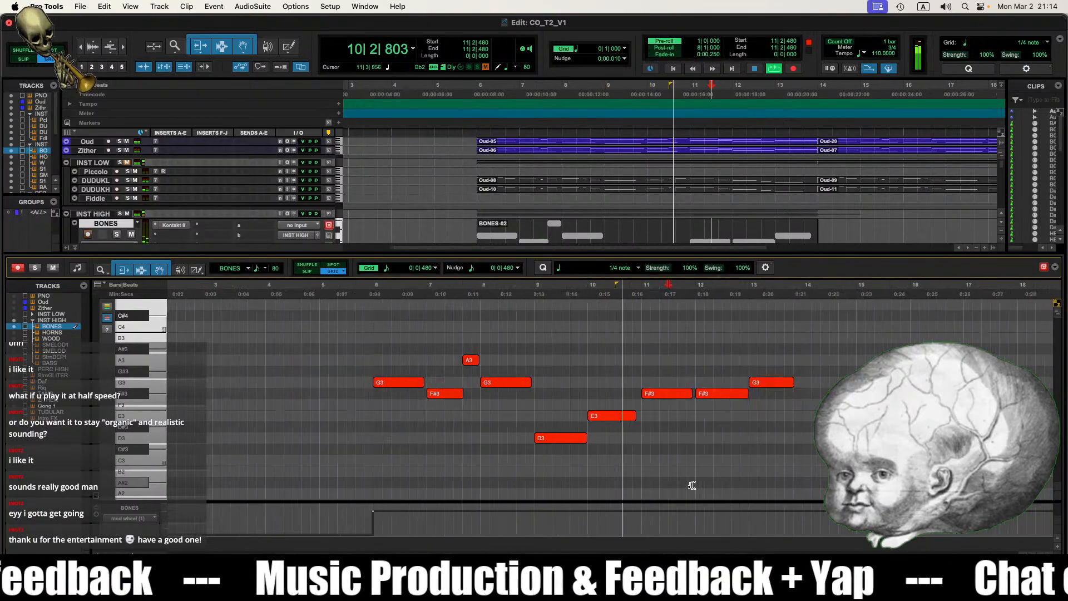
{"action": "key", "text": "r"}
{"action": "key", "text": "t"}
{"action": "key", "text": "t"}
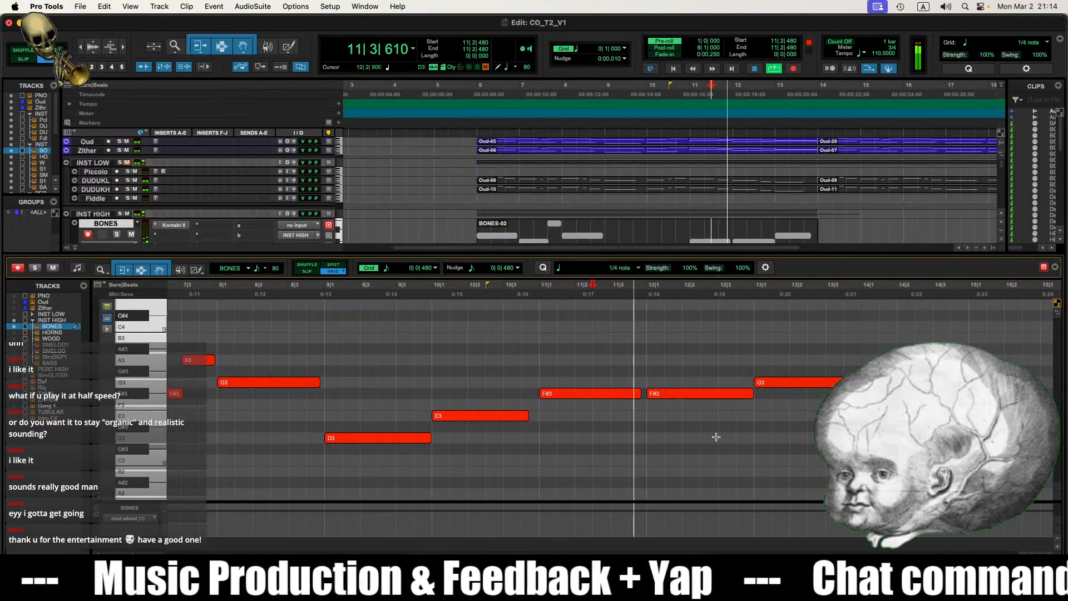
Step: Shorten the bar 12 F#3 note to two beats and lower the bar 13 G3 note to E3
{"action": "key", "text": "space"}
{"action": "left_click_drag", "start_coordinate": [752, 393], "coordinate": [715, 393]}
{"action": "left_click_drag", "start_coordinate": [784, 385], "coordinate": [783, 417]}
{"action": "left_click", "coordinate": [645, 427]}
{"action": "key", "text": "space"}
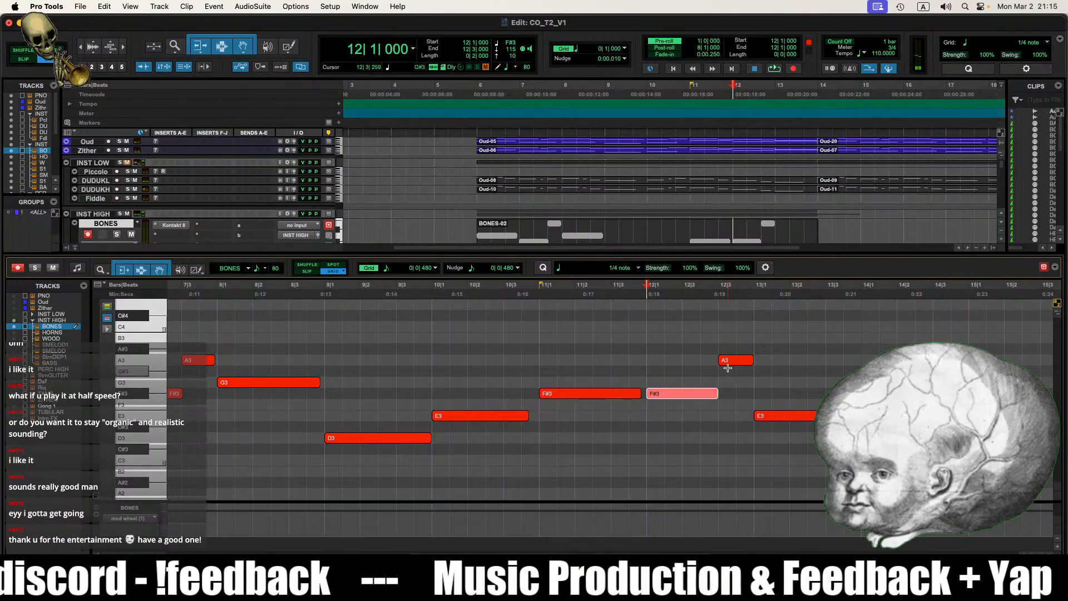
Step: Lower the short A3 note on beat 3 of bar 12 to D#3 and play back the end of the line
{"action": "left_click_drag", "start_coordinate": [728, 367], "coordinate": [728, 427]}
{"action": "key", "text": "space"}
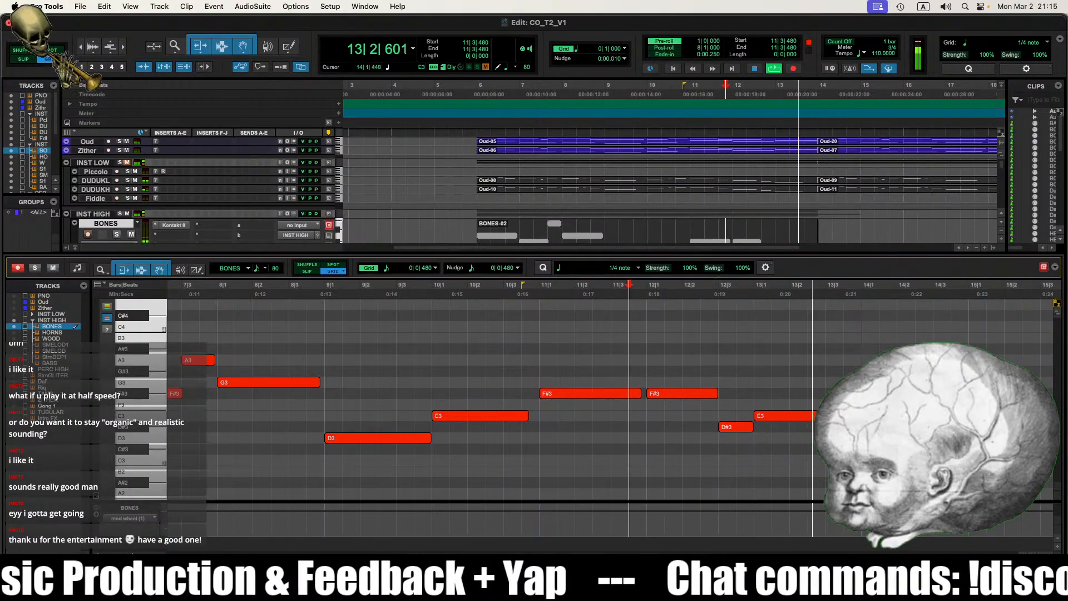
{"action": "key", "text": "space"}
{"action": "left_click", "coordinate": [778, 418]}
{"action": "left_click", "coordinate": [779, 426]}
{"action": "left_click", "coordinate": [712, 443]}
{"action": "key", "text": "space"}
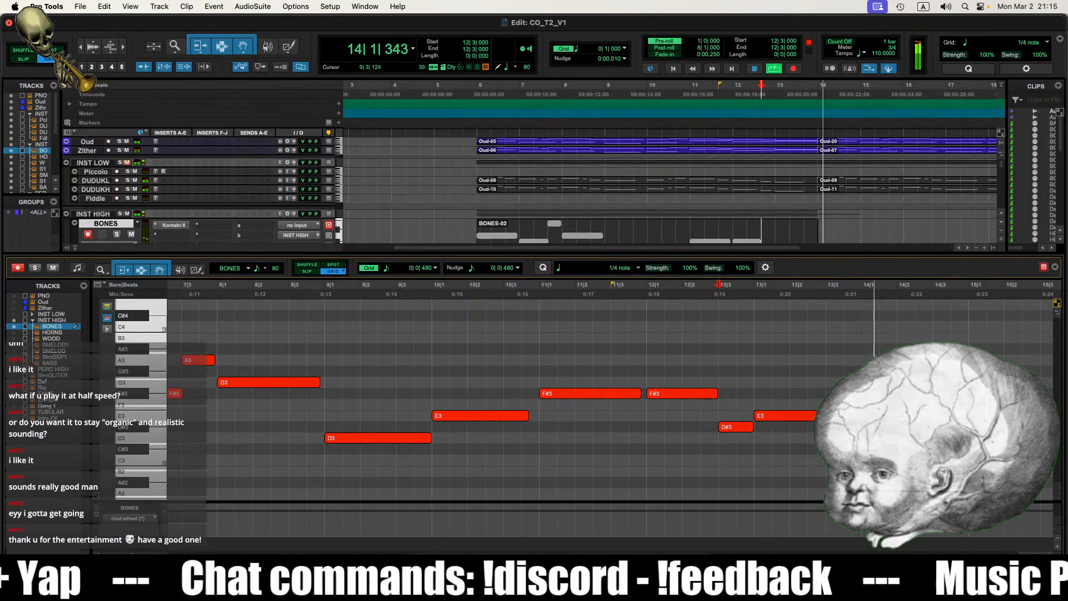
Step: Return to the track view, play the arrangement from before bar 6, and delete the StringsMELODY clip starting at bar 14
{"action": "key", "text": "ctrl+equal"}
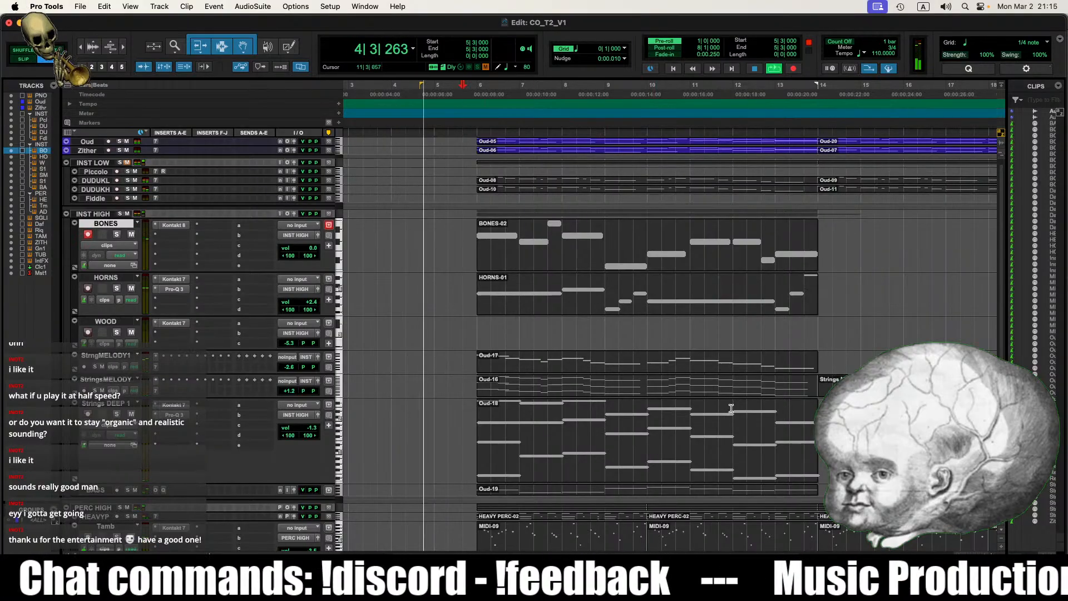
{"action": "key", "text": "r"}
{"action": "key", "text": "r"}
{"action": "key", "text": "r"}
{"action": "key", "text": "t"}
{"action": "key", "text": "t"}
{"action": "left_click", "coordinate": [633, 389]}
{"action": "key", "text": "BackSpace"}
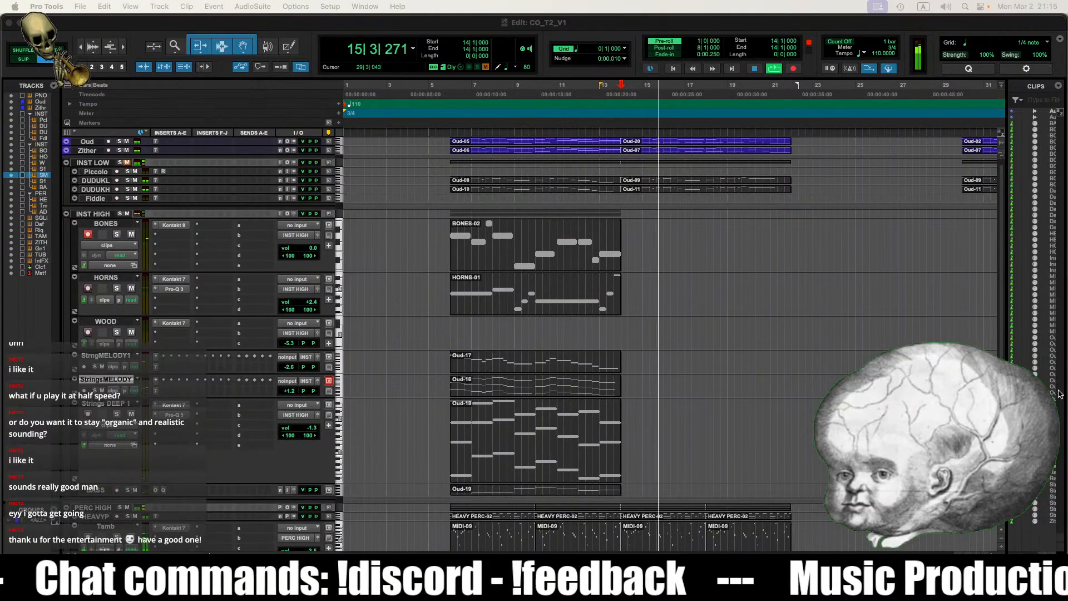
Step: Stop playback with the edit cursor at bar 19 on the StringsMELODY track and focus on bars 12 onward
{"action": "left_click", "coordinate": [724, 381]}
{"action": "key", "text": "space"}
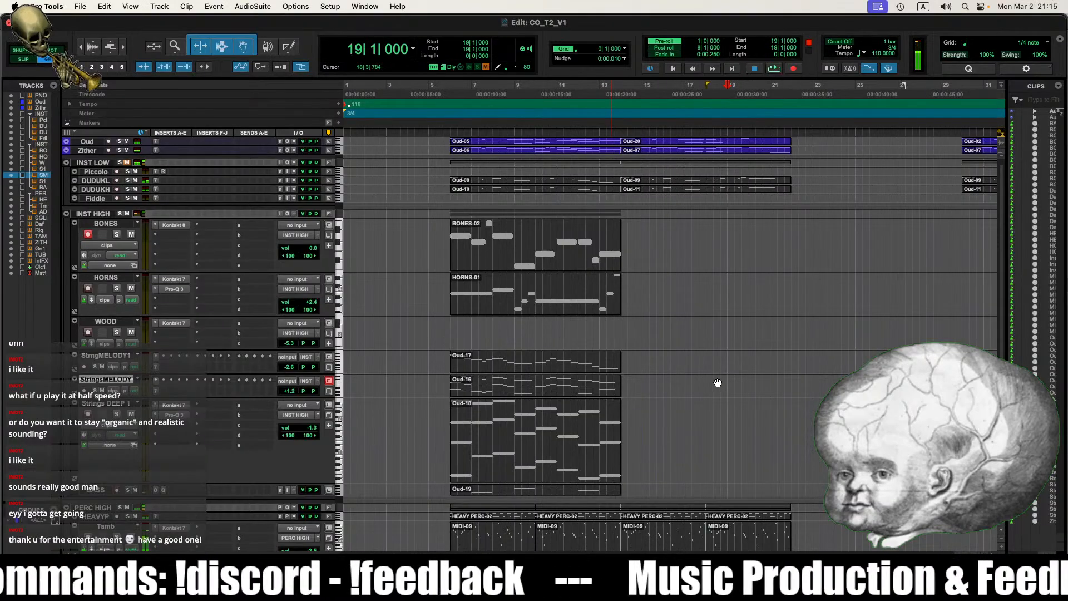
{"action": "key", "text": "t"}
{"action": "scroll", "coordinate": [451, 241], "scroll_direction": "up", "scroll_amount": 1}
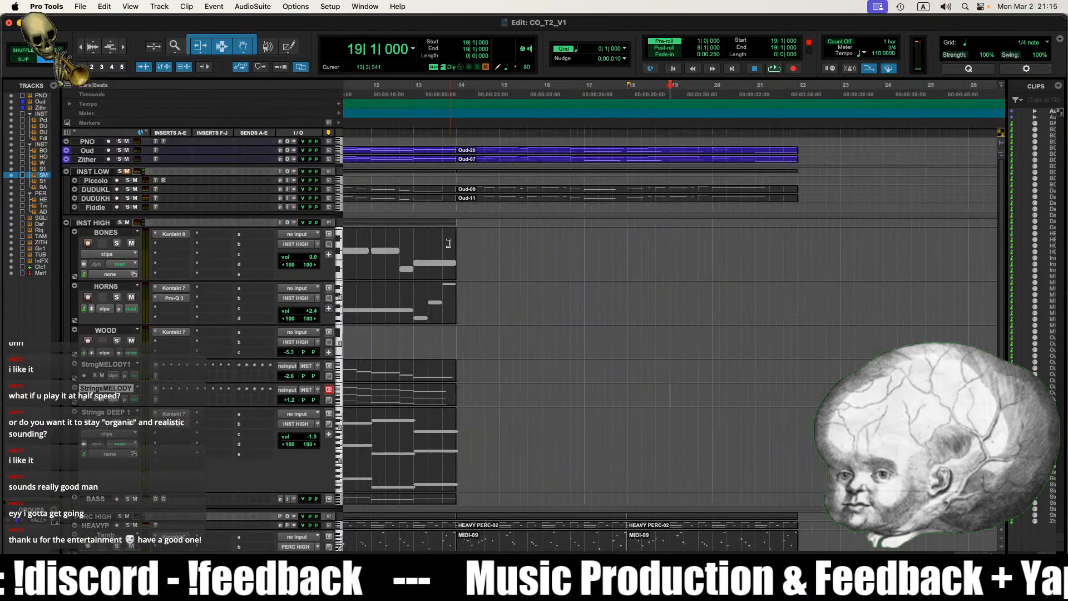
Step: Copy the DUDUKL clip starting at bar 14 onto the StrngMELODY1 track at the same bar position
{"action": "scroll", "coordinate": [570, 318], "scroll_direction": "left", "scroll_amount": 5}
{"action": "key", "text": "r"}
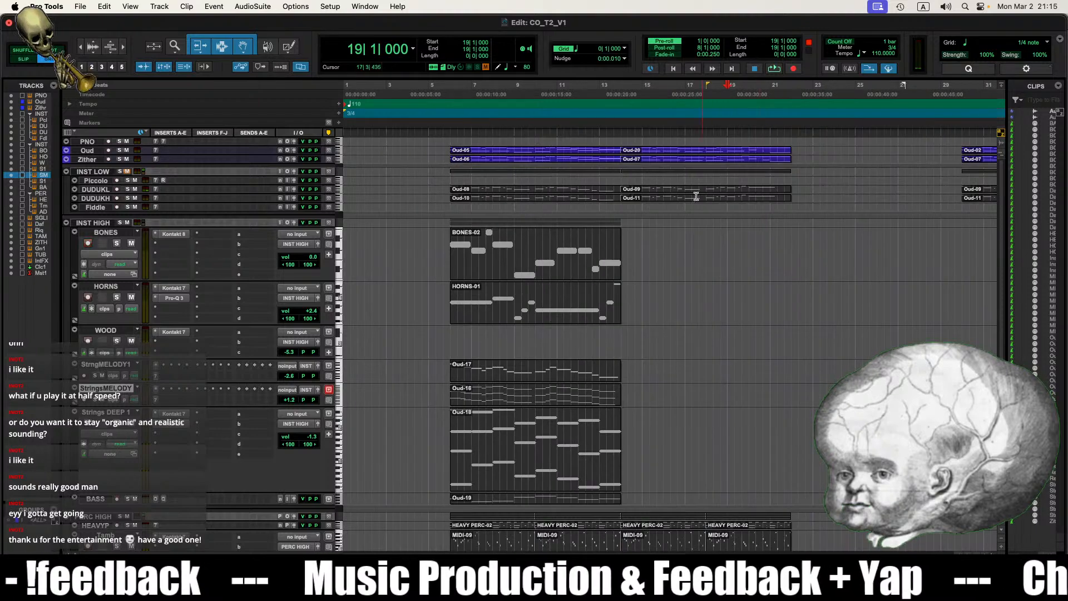
{"action": "left_click", "coordinate": [656, 193]}
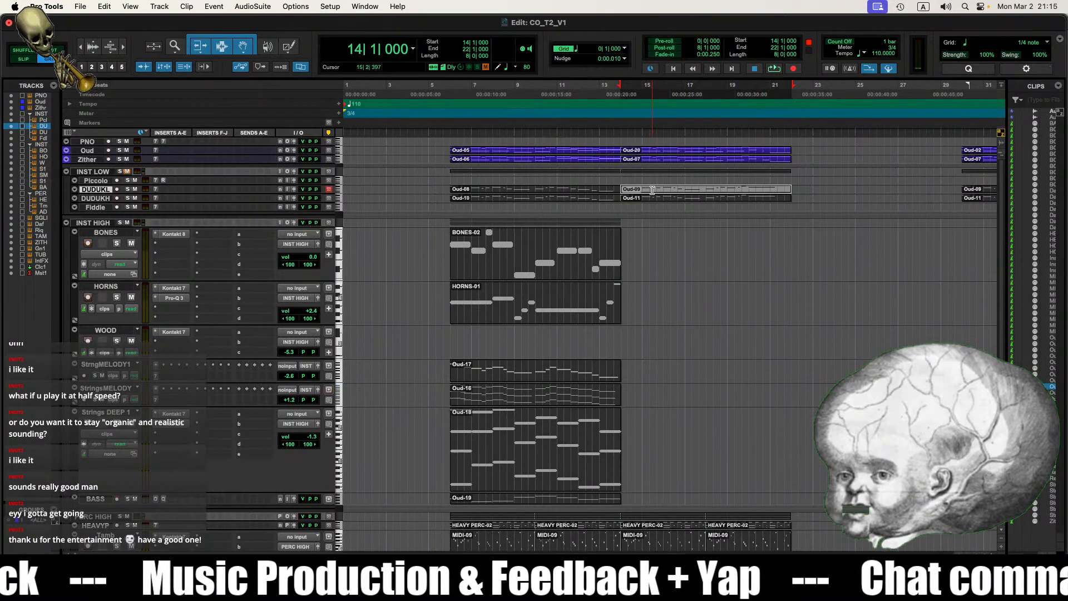
{"action": "left_click", "coordinate": [670, 190], "text": "alt"}
{"action": "left_click_drag", "start_coordinate": [670, 194], "coordinate": [670, 234]}
{"action": "left_click", "coordinate": [625, 284]}
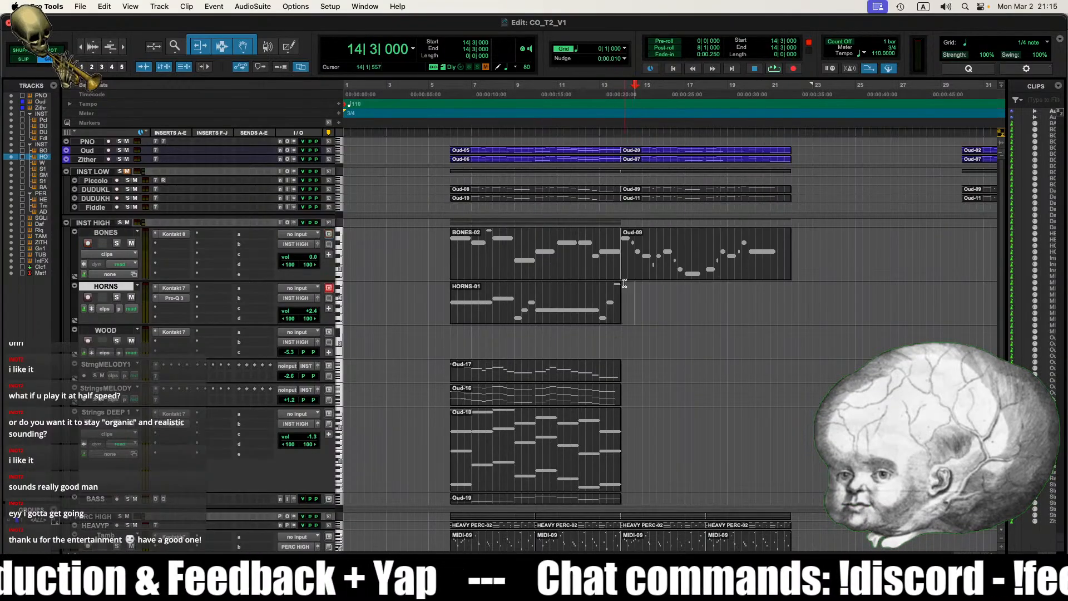
{"action": "left_click_drag", "start_coordinate": [662, 253], "coordinate": [616, 353]}
{"action": "left_click", "coordinate": [621, 335]}
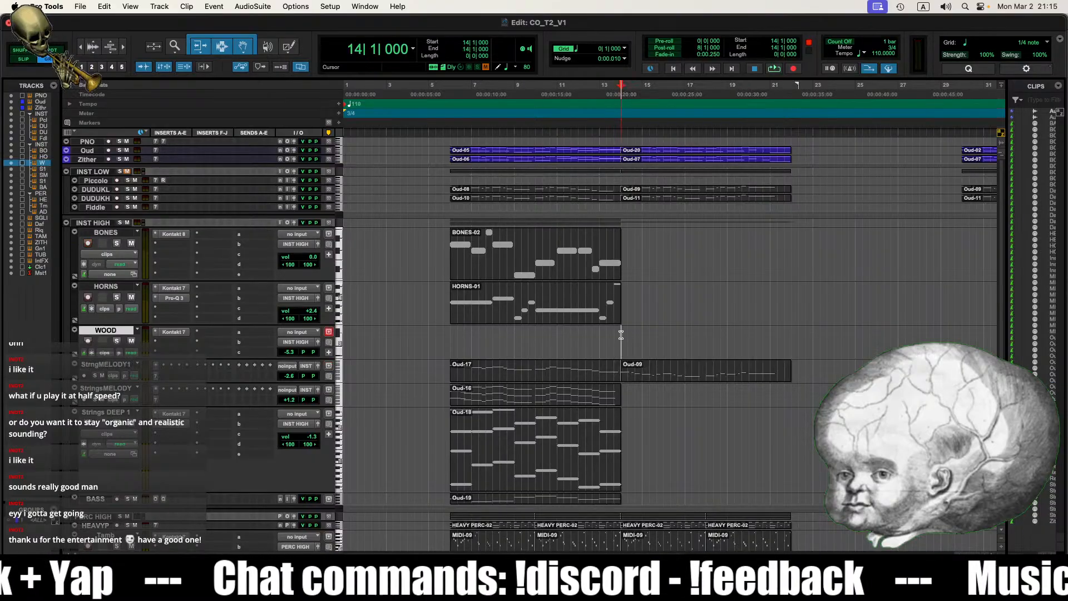
Step: Open the copied StrngMELODY1 clip for MIDI editing and transpose its notes from bar 14 onward up one octave
{"action": "key", "text": "space"}
{"action": "key", "text": "t"}
{"action": "key", "text": "r"}
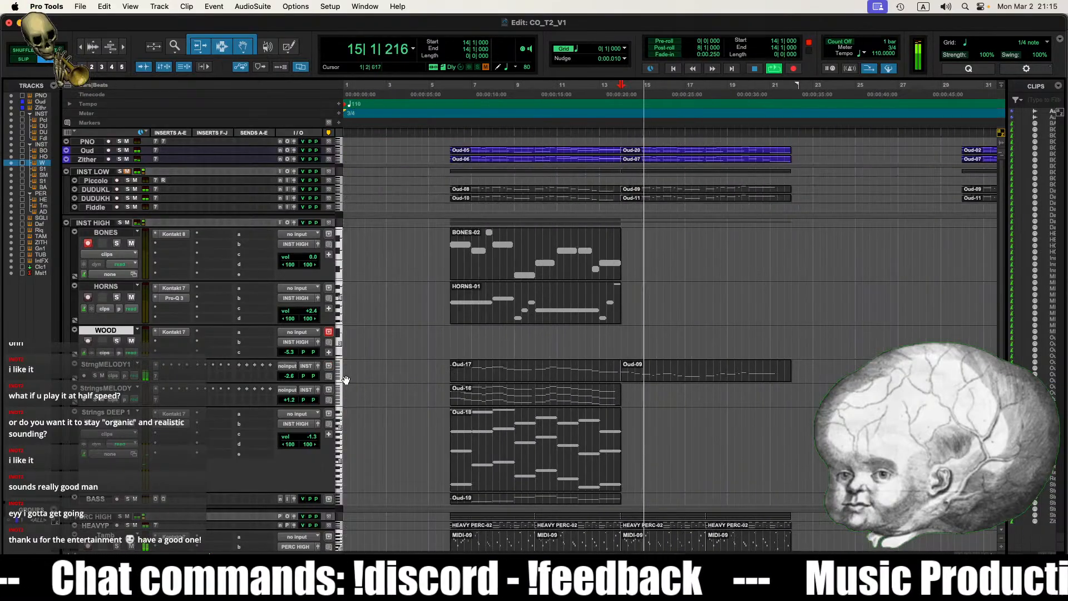
{"action": "double_click", "coordinate": [648, 373]}
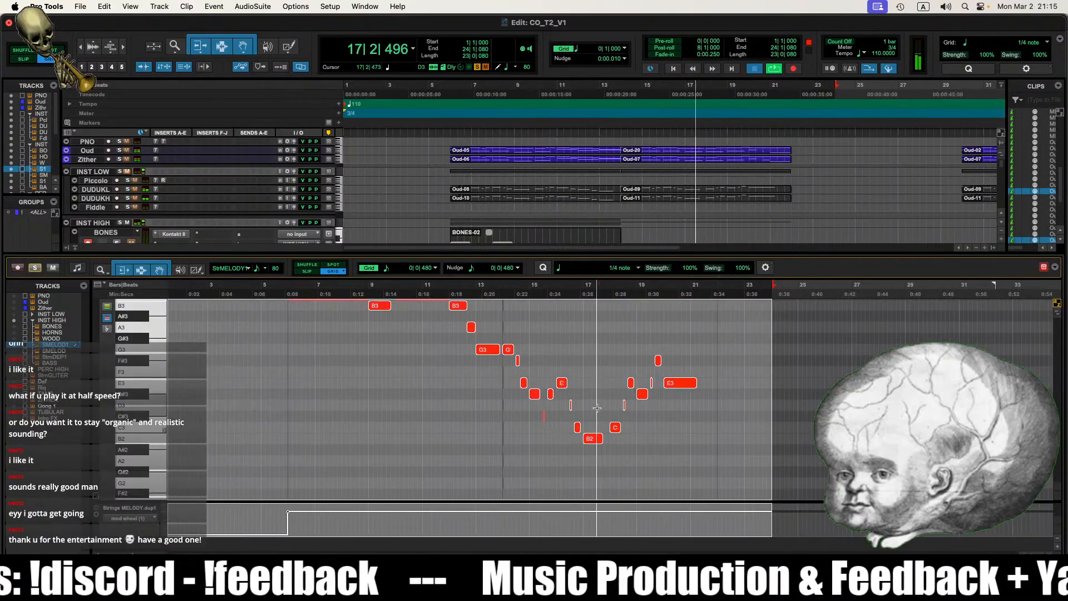
{"action": "key", "text": "r"}
{"action": "key", "text": "r"}
{"action": "left_click_drag", "start_coordinate": [700, 361], "coordinate": [505, 493]}
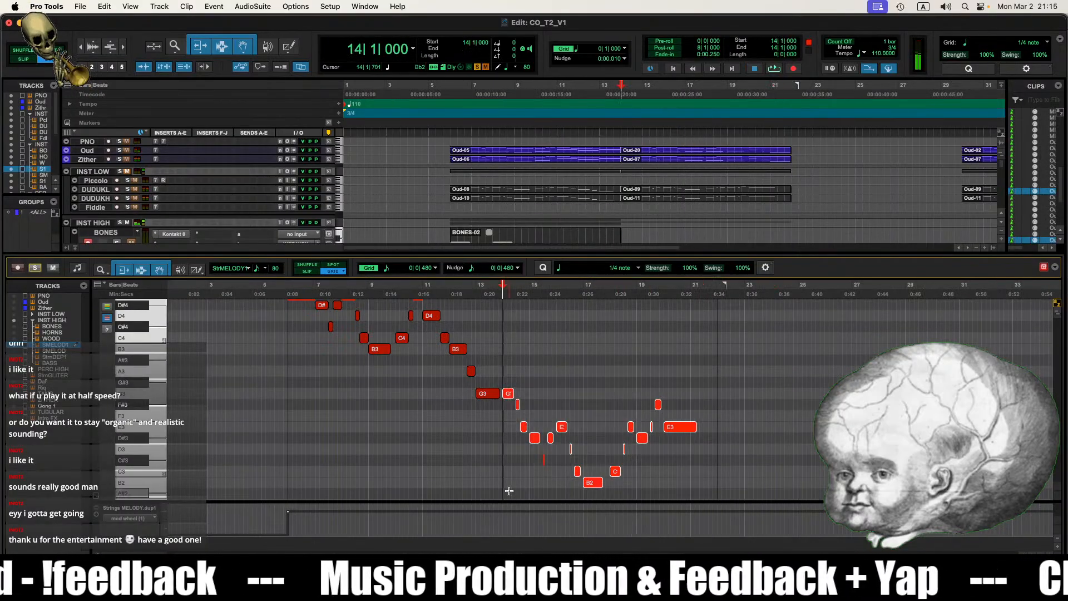
{"action": "scroll", "coordinate": [508, 490], "scroll_direction": "up", "scroll_amount": 3}
{"action": "left_click_drag", "start_coordinate": [508, 440], "coordinate": [510, 314]}
{"action": "scroll", "coordinate": [557, 457], "scroll_direction": "up", "scroll_amount": 3}
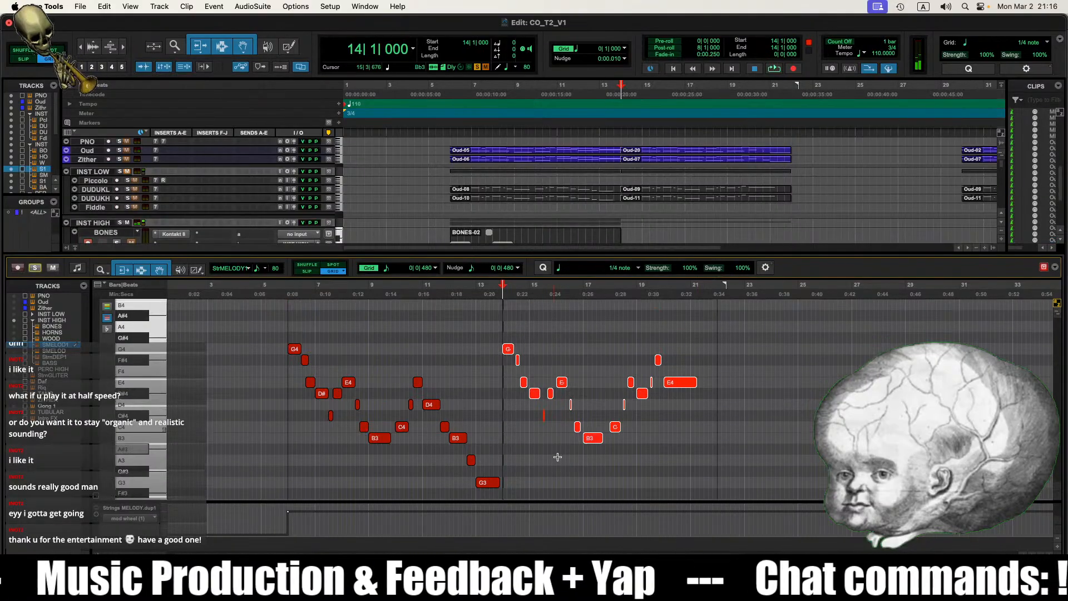
Step: Change the duration of the StrngMELODY1 notes from bar 14 onward to legato with an overlap of 0|000
{"action": "left_click", "coordinate": [674, 445]}
{"action": "key", "text": "t"}
{"action": "scroll", "coordinate": [634, 441], "scroll_direction": "left", "scroll_amount": 3}
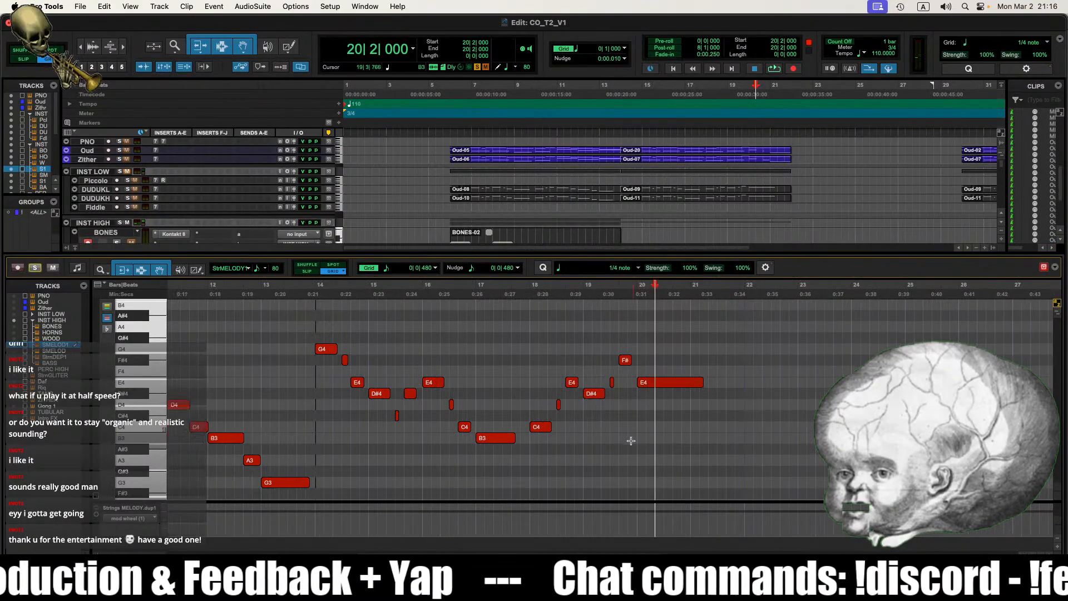
{"action": "left_click_drag", "start_coordinate": [732, 322], "coordinate": [370, 481]}
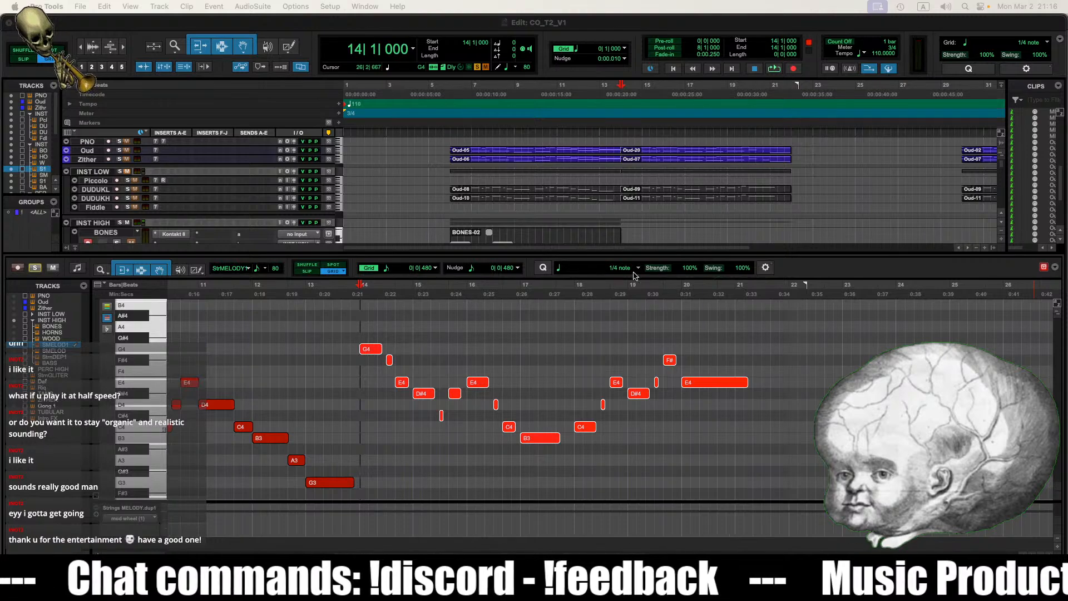
{"action": "key", "text": "alt+0"}
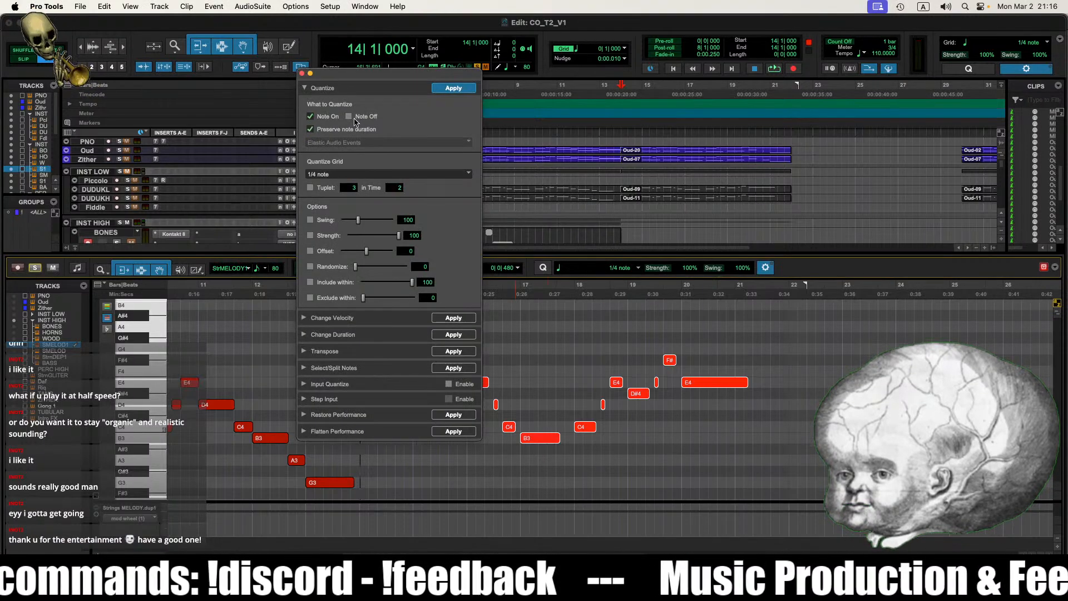
{"action": "left_click", "coordinate": [304, 88]}
{"action": "left_click", "coordinate": [304, 121]}
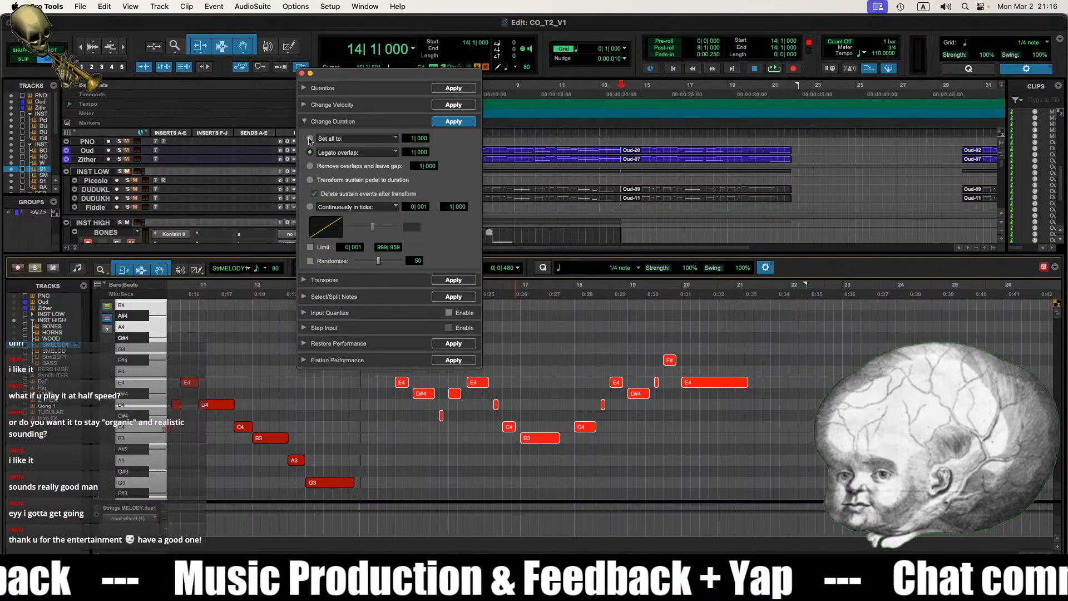
{"action": "left_click", "coordinate": [412, 153]}
{"action": "type", "text": "0"}
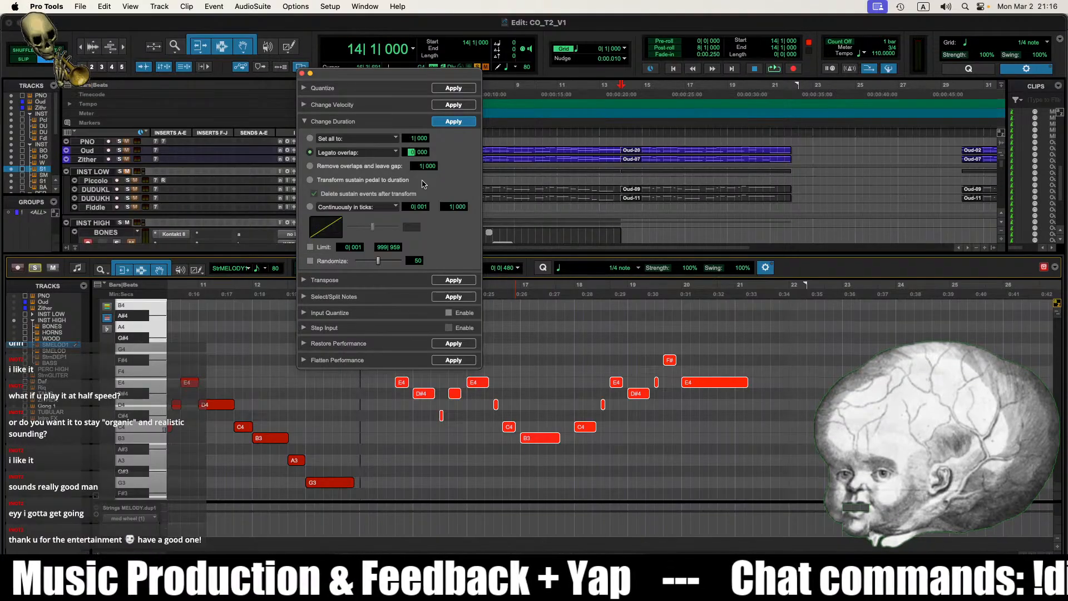
{"action": "left_click", "coordinate": [449, 123]}
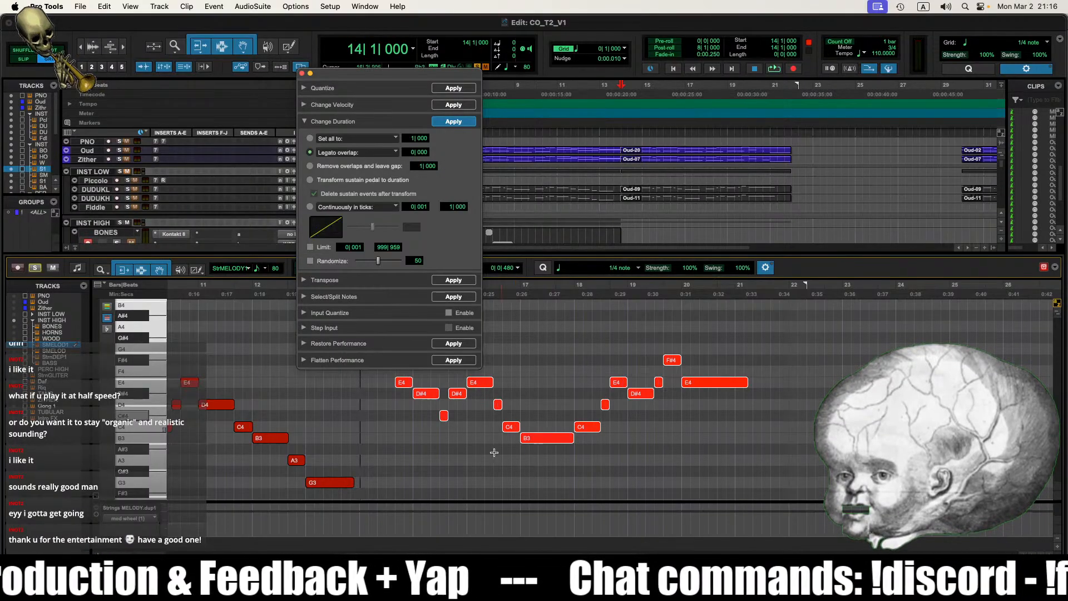
{"action": "left_click", "coordinate": [414, 417]}
{"action": "left_click", "coordinate": [360, 415]}
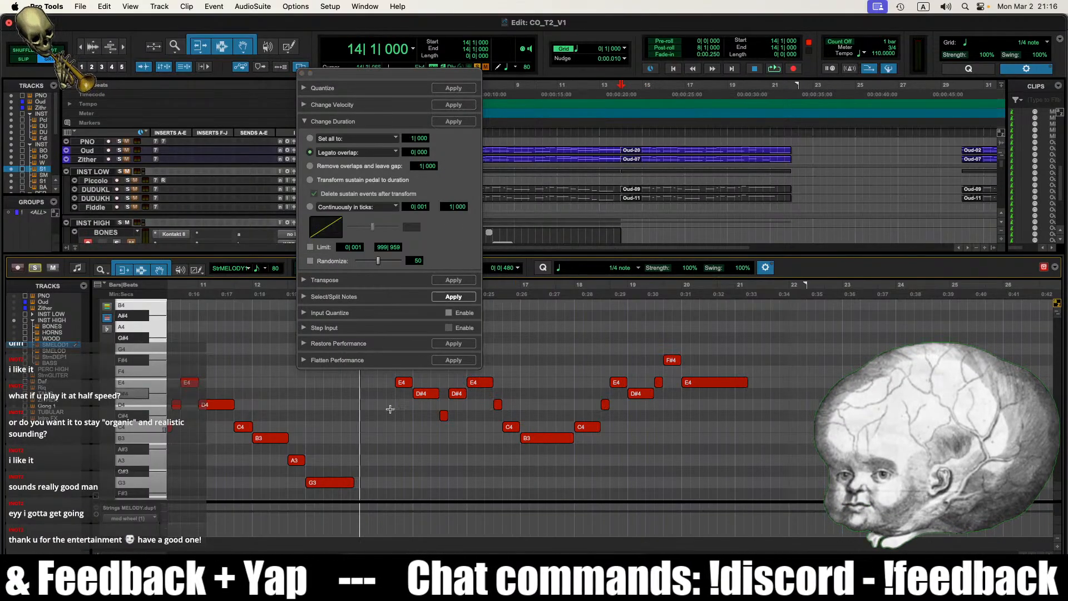
{"action": "scroll", "coordinate": [710, 327], "scroll_direction": "left", "scroll_amount": 2}
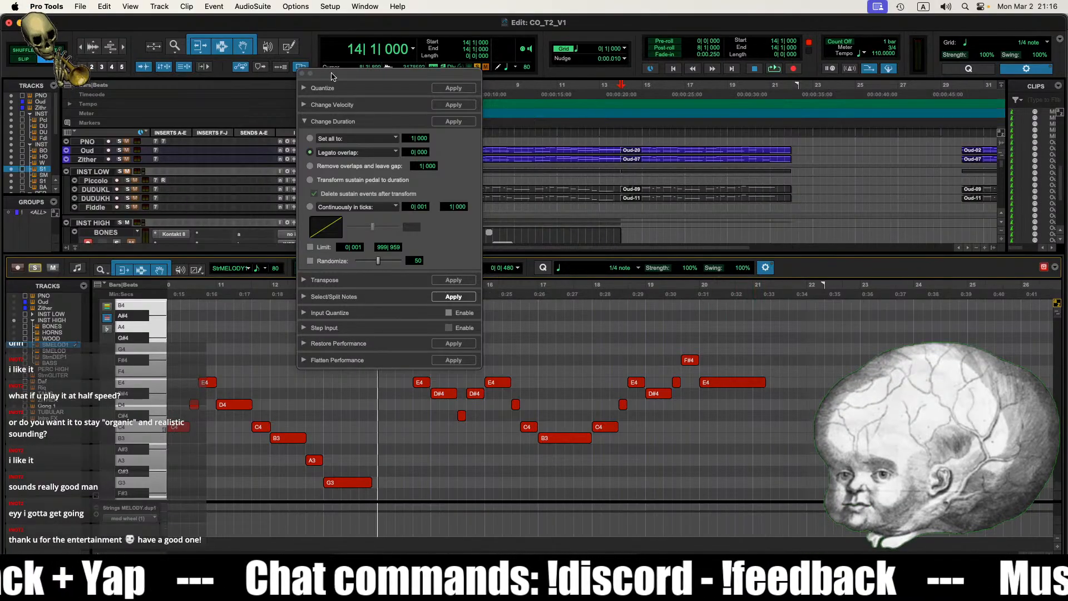
{"action": "left_click", "coordinate": [303, 74]}
Step: Lengthen all notes from bar 14 except the final E4 slightly, and play back from the end of bar 13
{"action": "left_click_drag", "start_coordinate": [688, 327], "coordinate": [384, 469]}
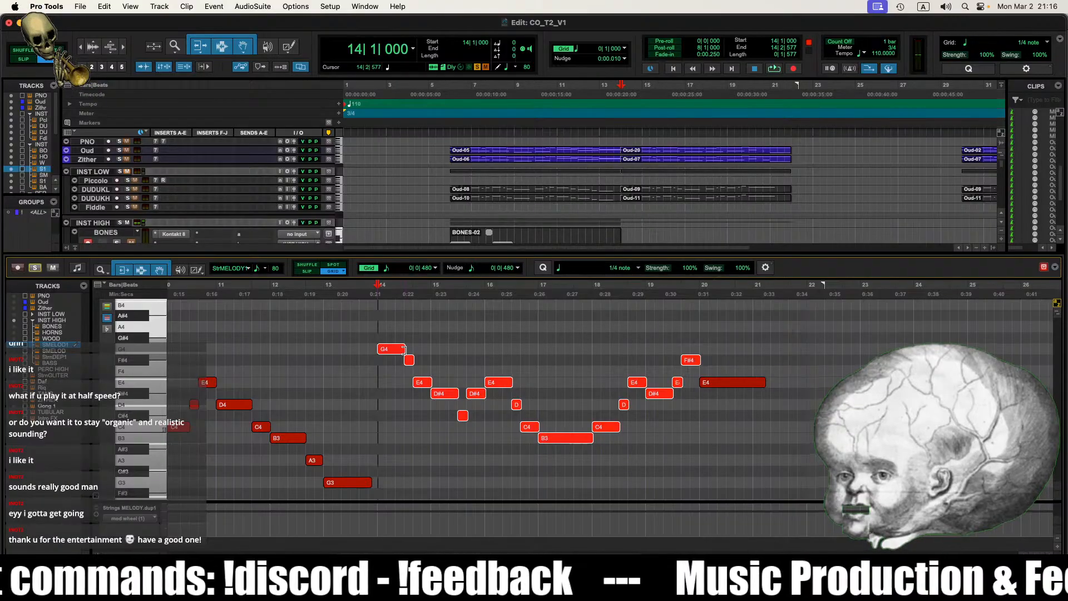
{"action": "key", "text": "r"}
{"action": "left_click", "coordinate": [489, 382]}
{"action": "key", "text": "space"}
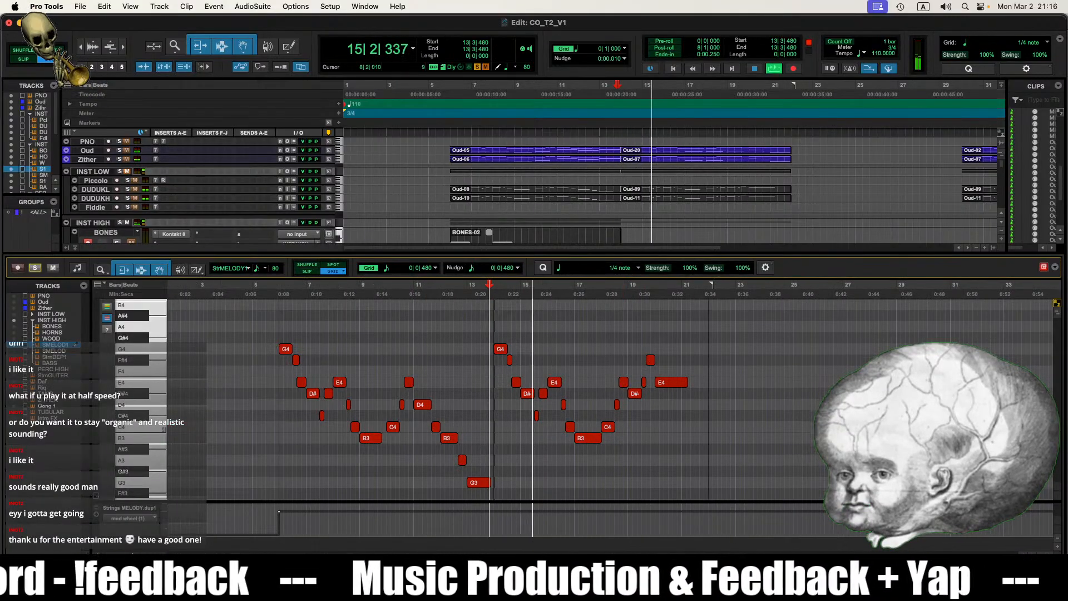
Step: Return to the track view and copy the StrngMELODY1 clip at bar 14 onto the StringsMELODY track at the same position
{"action": "key", "text": "ctrl+="}
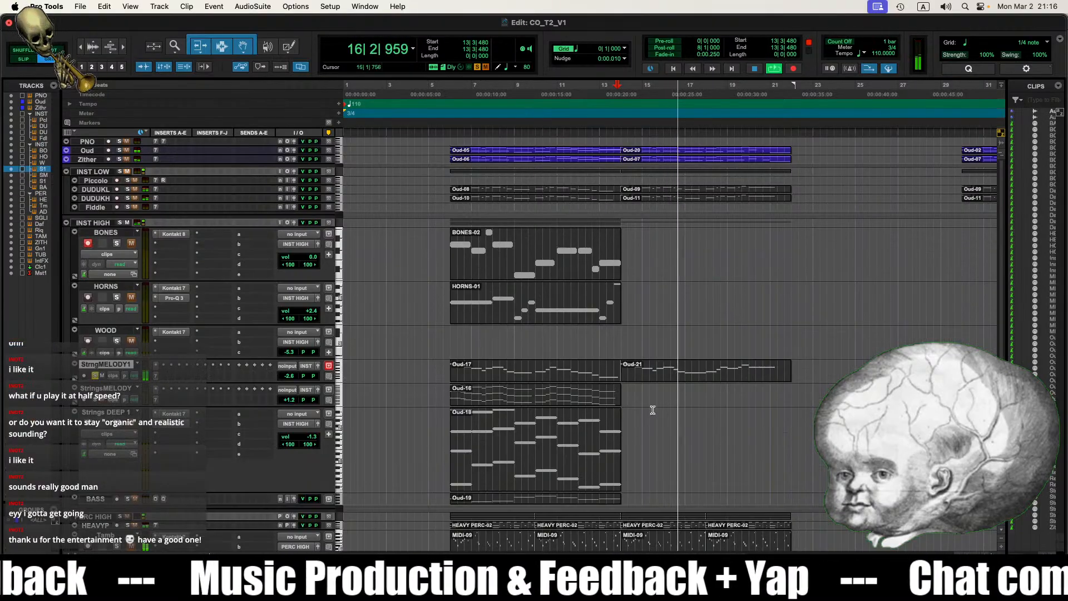
{"action": "scroll", "coordinate": [702, 406], "scroll_direction": "right", "scroll_amount": 1}
{"action": "scroll", "coordinate": [679, 410], "scroll_direction": "down", "scroll_amount": 2}
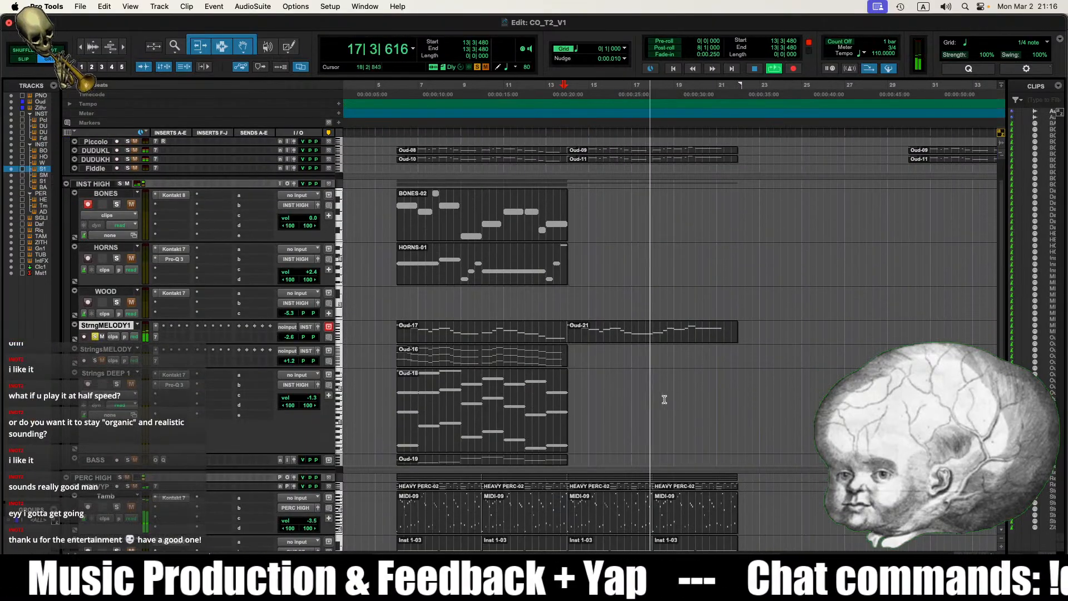
{"action": "left_click", "coordinate": [606, 340]}
{"action": "left_click_drag", "start_coordinate": [605, 339], "coordinate": [606, 358]}
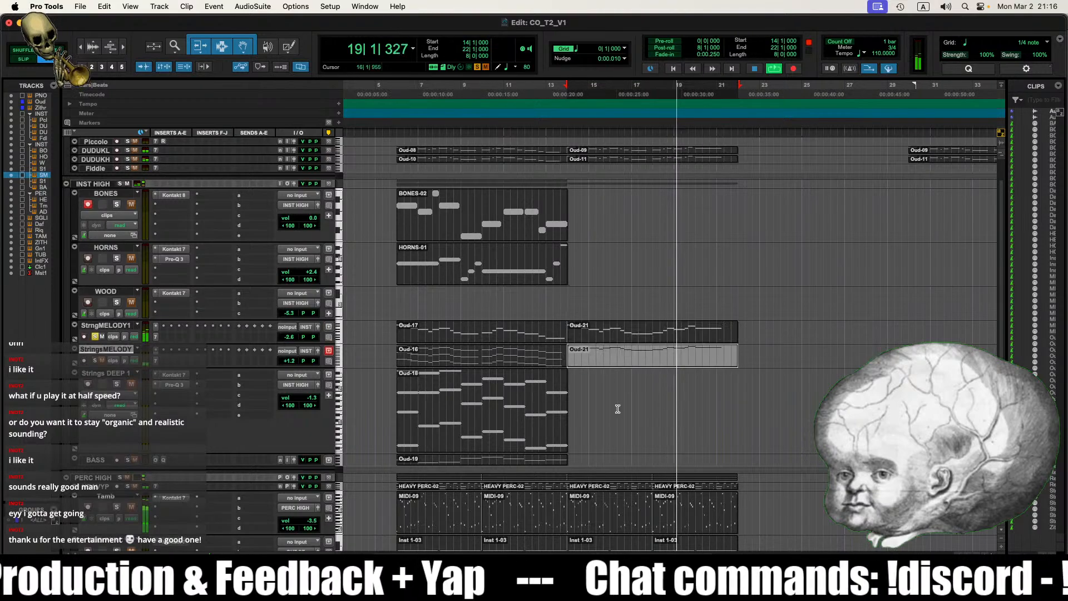
{"action": "left_click", "coordinate": [618, 408]}
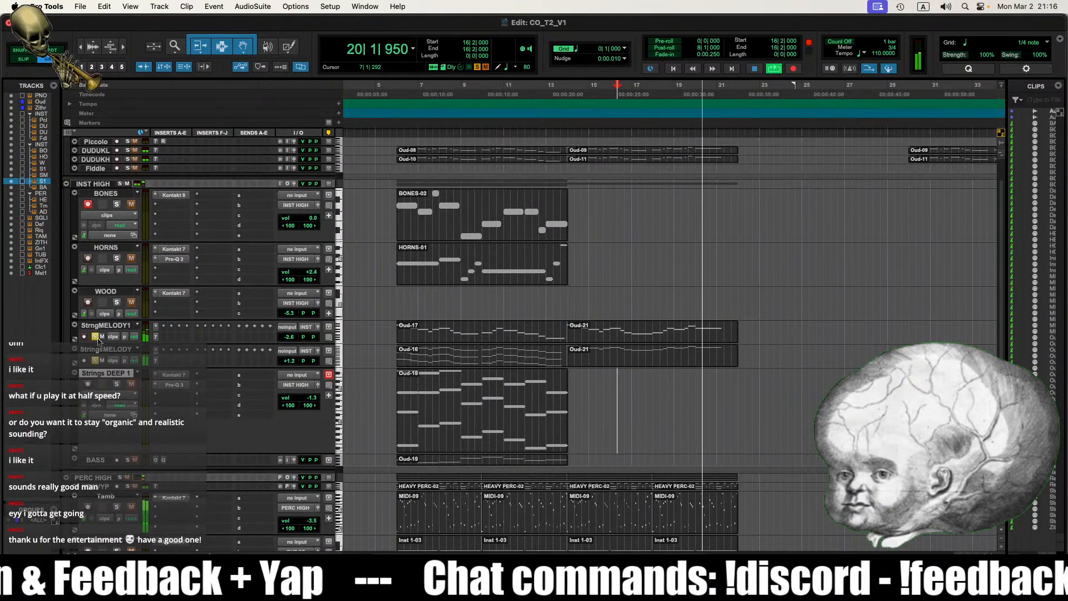
Step: Extend the final E4 note of the StringsMELODY clip to end at bar 21 beat 3, and return to the track view
{"action": "left_click", "coordinate": [635, 360]}
{"action": "key", "text": "ctrl+equal"}
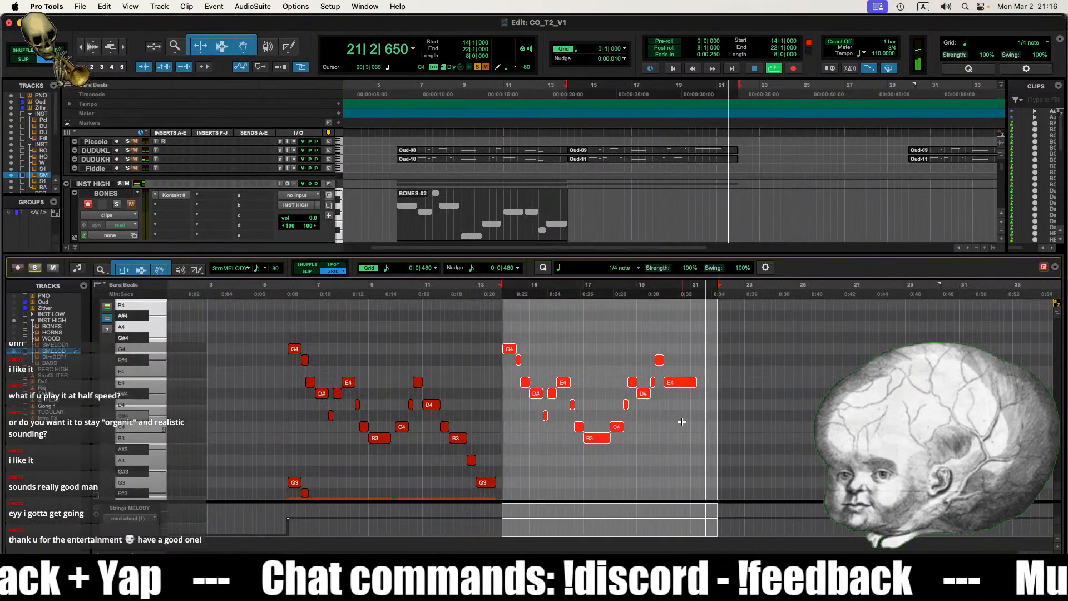
{"action": "key", "text": "space"}
{"action": "left_click", "coordinate": [682, 415]}
{"action": "left_click_drag", "start_coordinate": [695, 383], "coordinate": [704, 382]}
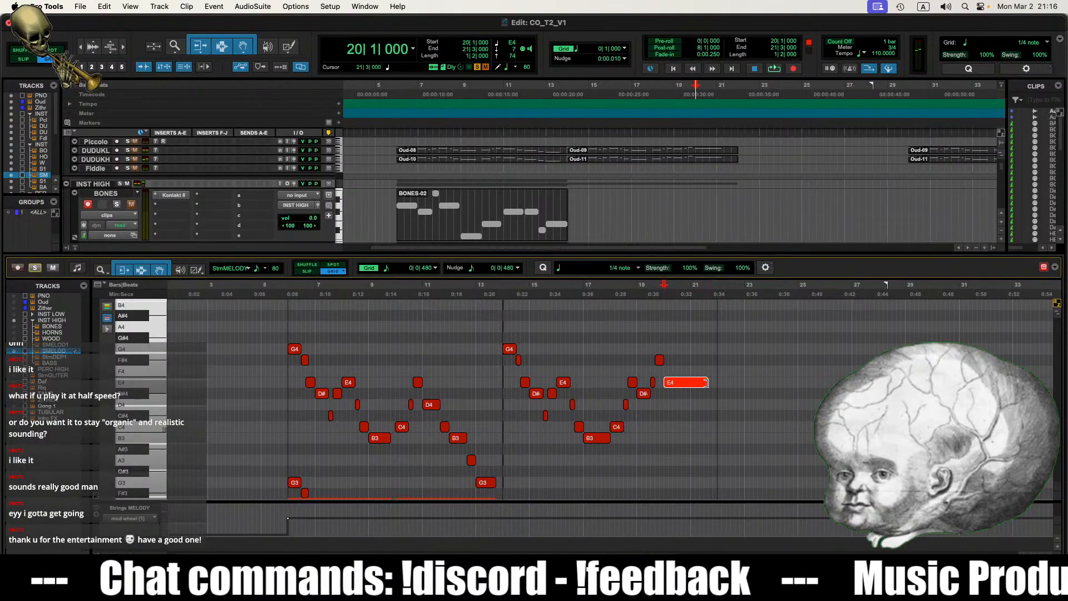
{"action": "key", "text": "t"}
{"action": "key", "text": "t"}
{"action": "key", "text": "ctrl+equal"}
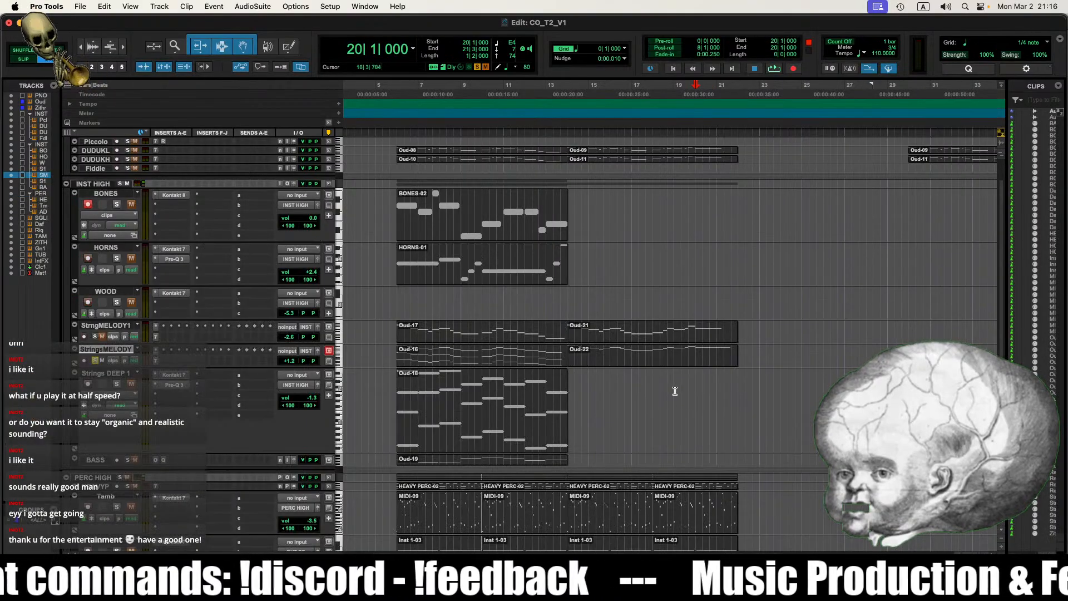
Step: Open the second StrngMELODY1 clip's notes and extend its final E4 note, starting at bar 20, to 21|3|000
{"action": "left_click", "coordinate": [690, 384]}
{"action": "left_click", "coordinate": [689, 341]}
{"action": "key", "text": "ctrl+equal"}
{"action": "left_click", "coordinate": [896, 421]}
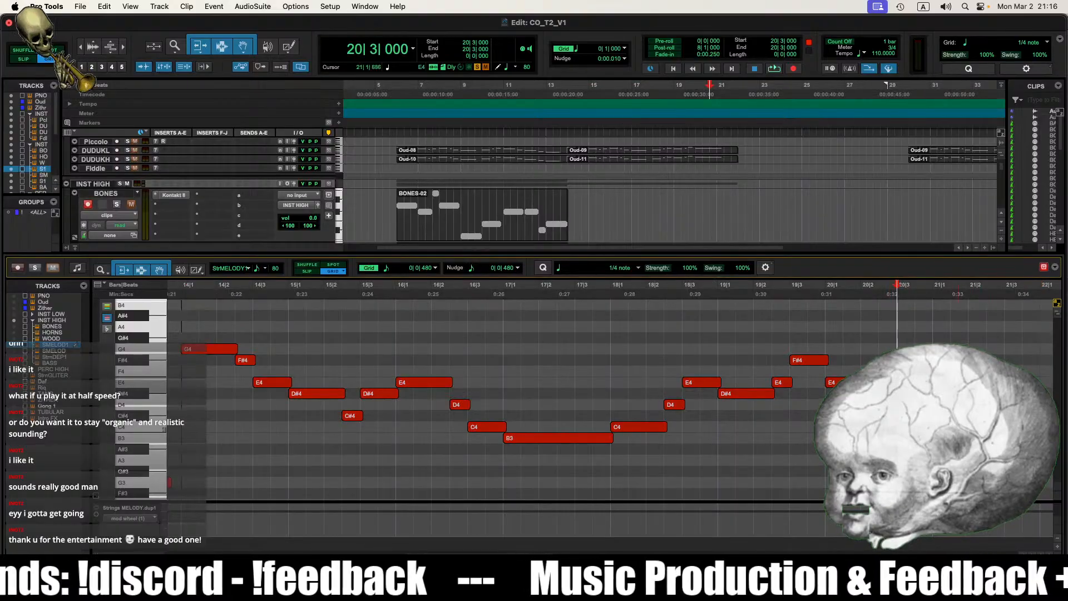
{"action": "left_click", "coordinate": [885, 383]}
{"action": "key", "text": "ctrl+equal"}
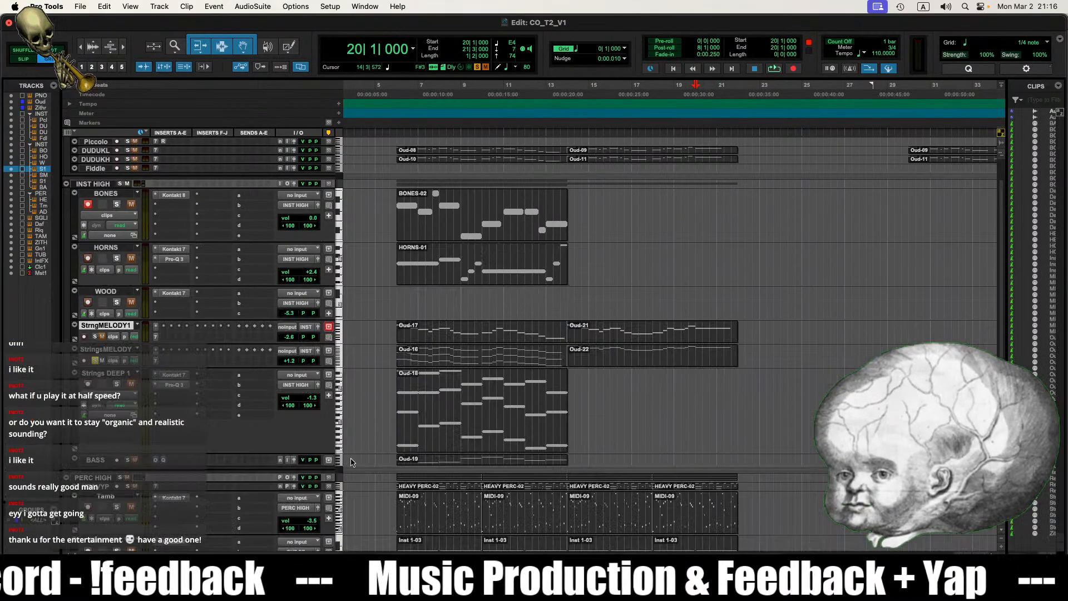
Step: Open the second StringsMELODY clip in the MIDI editor and select all its melody notes from bar 14 on
{"action": "left_click", "coordinate": [631, 364]}
{"action": "key", "text": "ctrl+equal"}
{"action": "key", "text": "r"}
{"action": "key", "text": "r"}
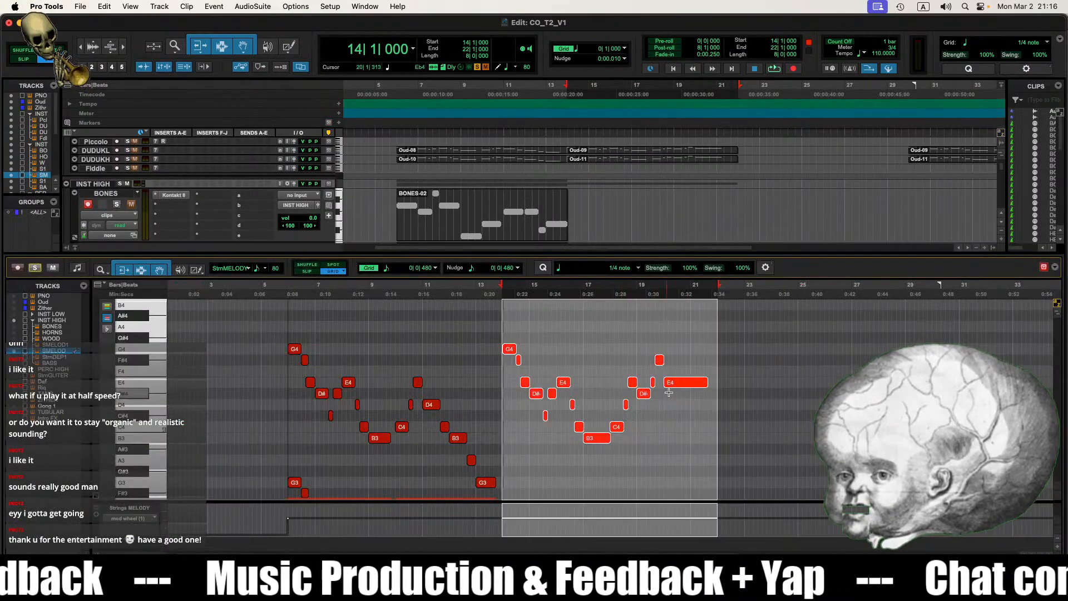
{"action": "left_click_drag", "start_coordinate": [706, 336], "coordinate": [513, 467]}
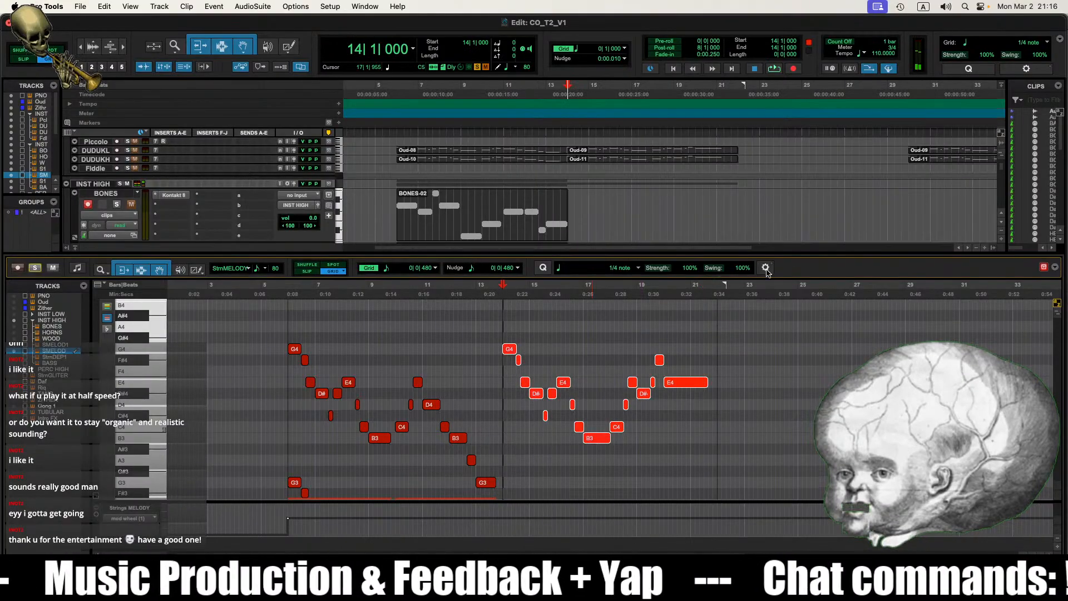
{"action": "key", "text": "alt+0"}
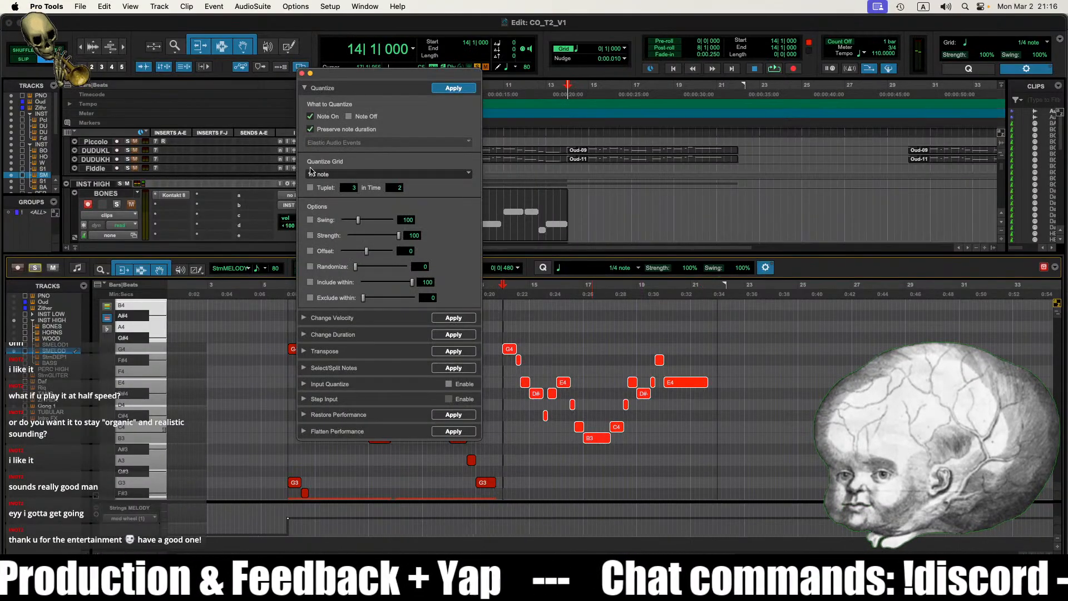
{"action": "left_click", "coordinate": [302, 73]}
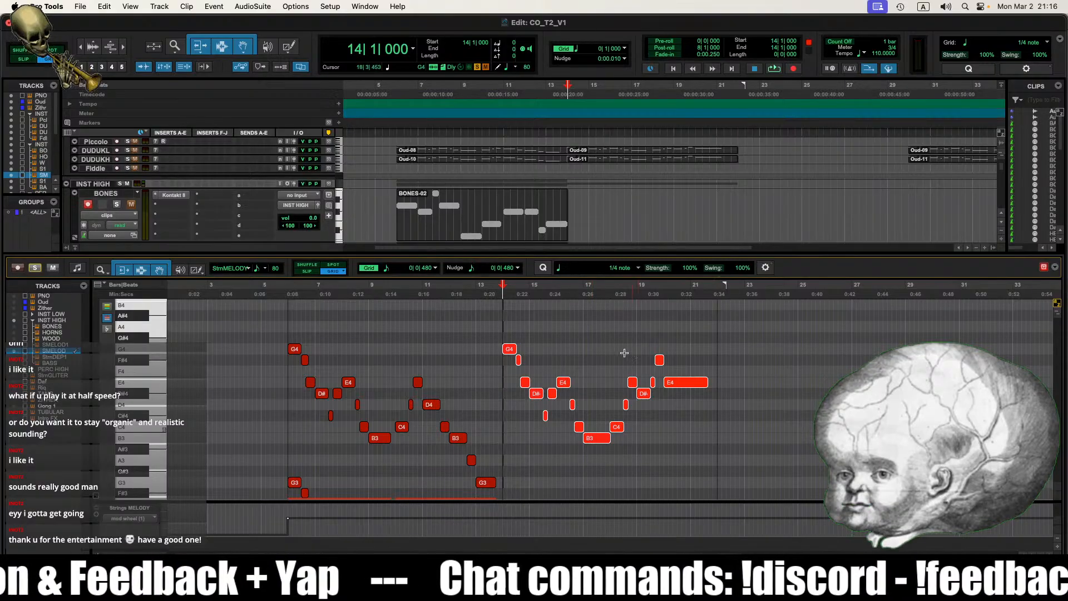
Step: Copy the selected StringsMELODY notes one and two octaves lower and play the result from bar 14
{"action": "left_click", "coordinate": [1057, 315]}
{"action": "left_click", "coordinate": [1057, 315]}
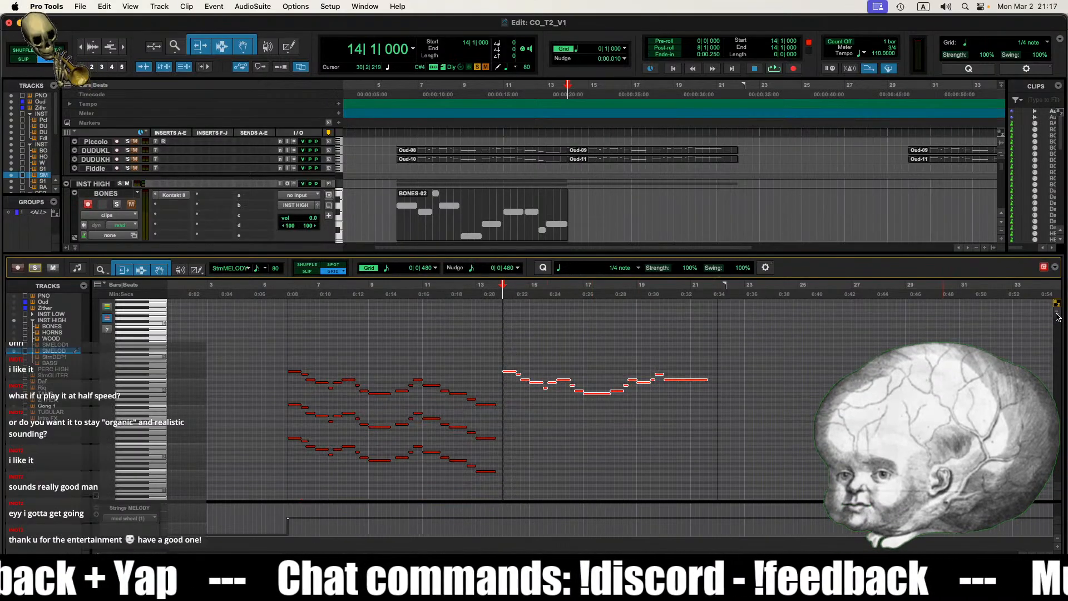
{"action": "scroll", "coordinate": [507, 365], "scroll_direction": "up", "scroll_amount": 1}
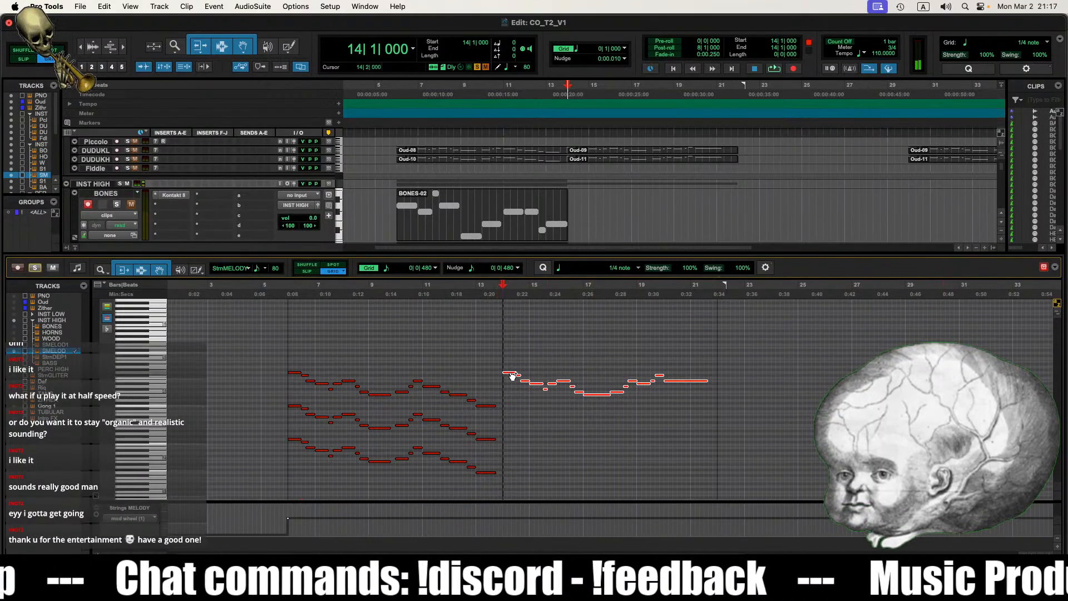
{"action": "left_click_drag", "start_coordinate": [512, 376], "coordinate": [513, 441]}
{"action": "left_click", "coordinate": [503, 419]}
{"action": "key", "text": "space"}
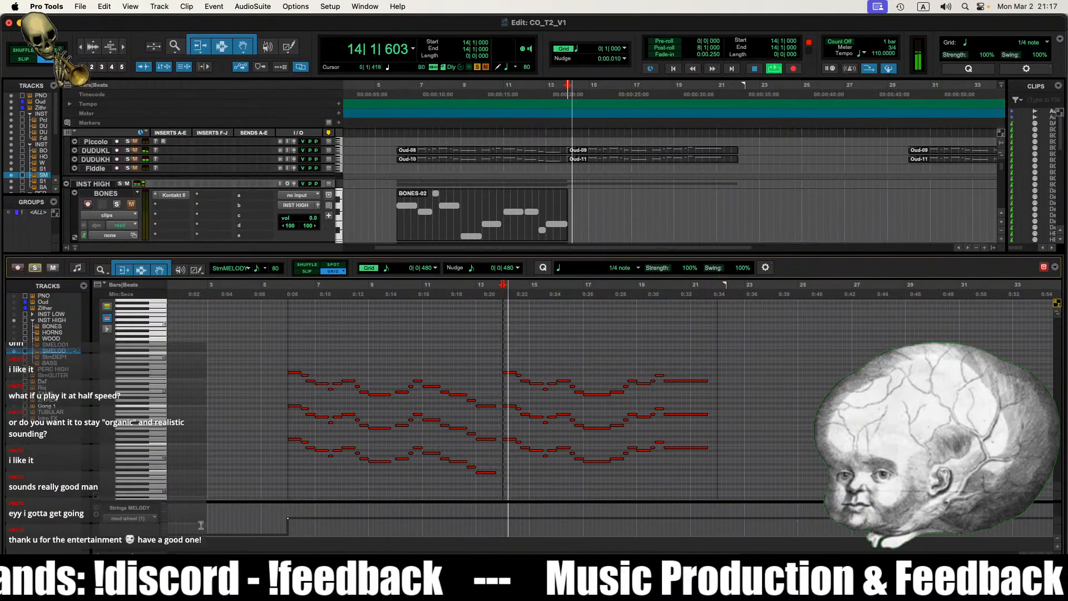
{"action": "double_click", "coordinate": [122, 584]}
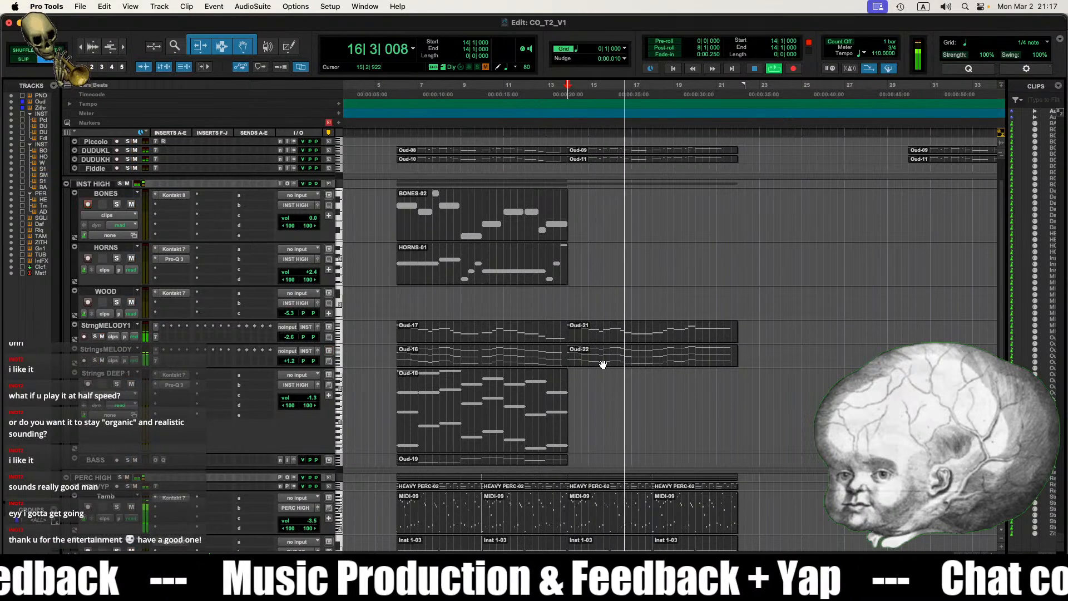
Step: Duplicate the BASS clip to bar 14 and open the copy in the MIDI editor
{"action": "left_click", "coordinate": [438, 435]}
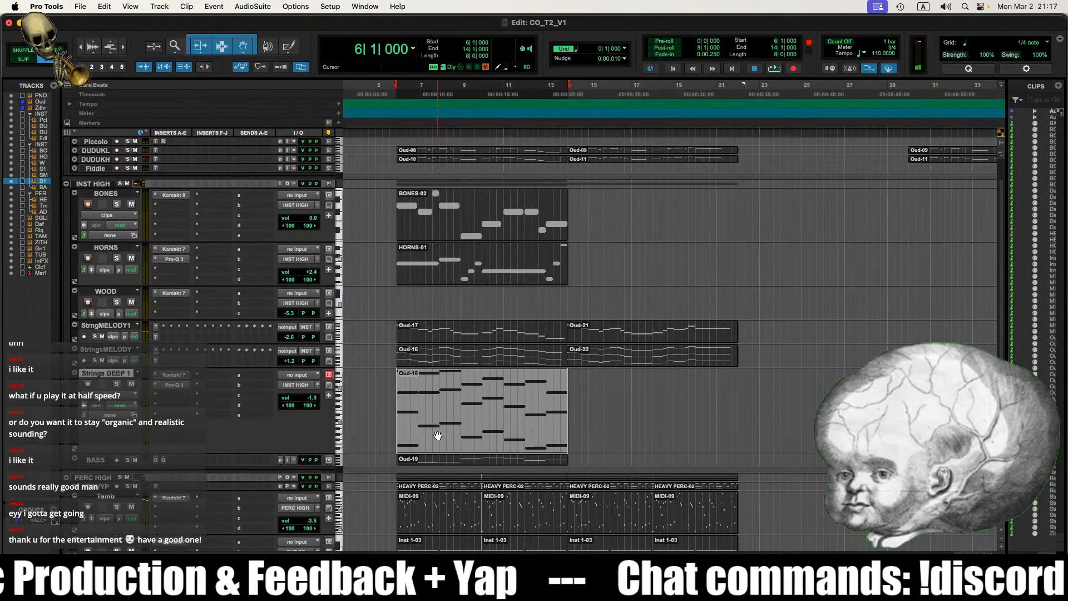
{"action": "left_click_drag", "start_coordinate": [440, 461], "coordinate": [602, 468]}
{"action": "double_click", "coordinate": [602, 462]}
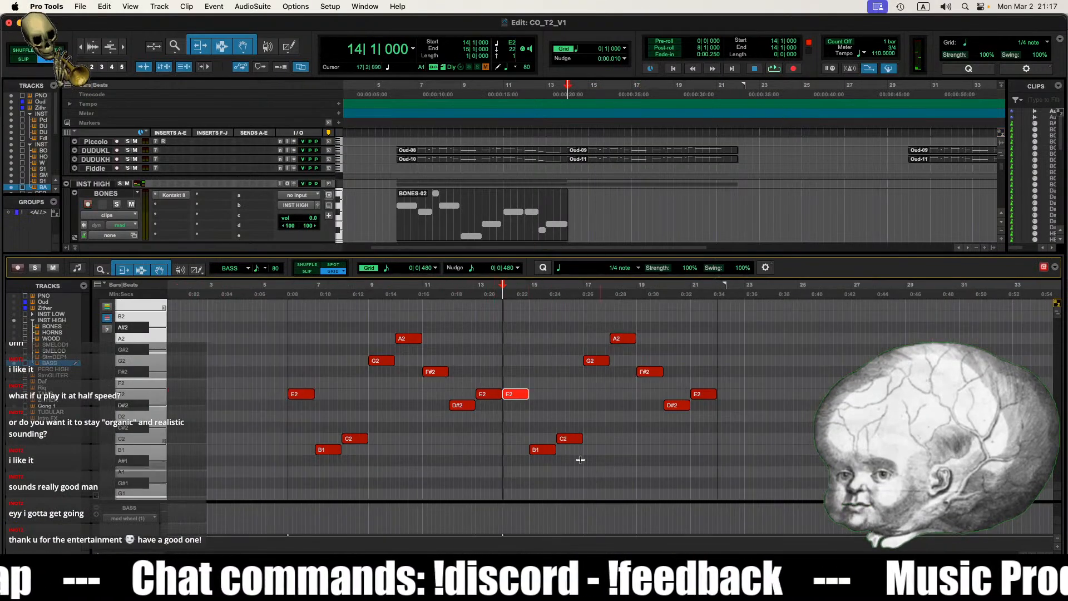
Step: In the copied bass line, raise G2 to G#2 and F#2 to B2, and replace D#2 by extending the final E2 back to bar 20
{"action": "left_click", "coordinate": [549, 451]}
{"action": "left_click", "coordinate": [568, 440]}
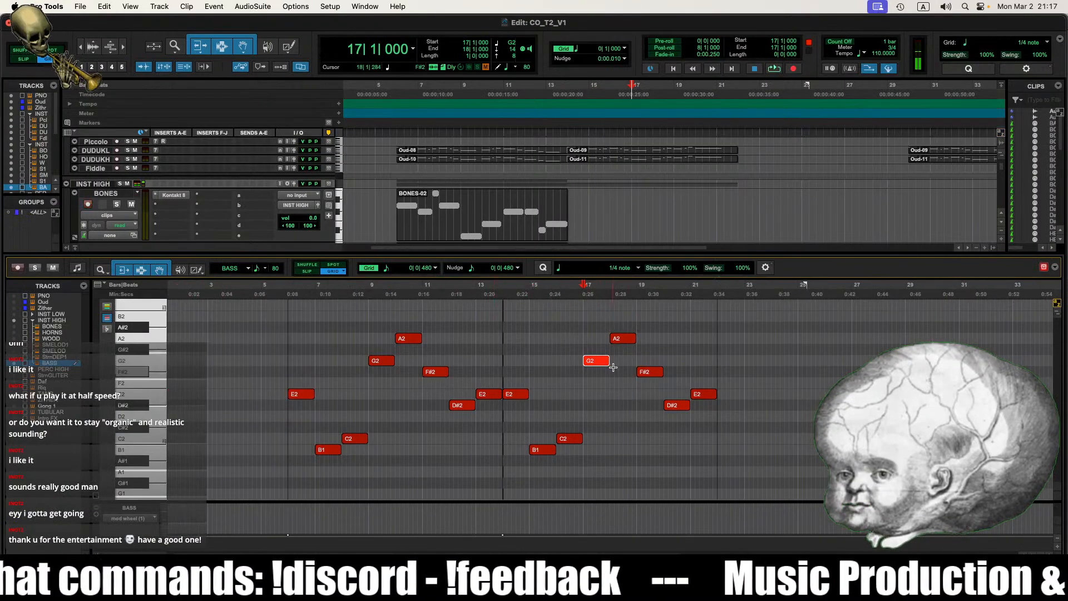
{"action": "left_click", "coordinate": [631, 353]}
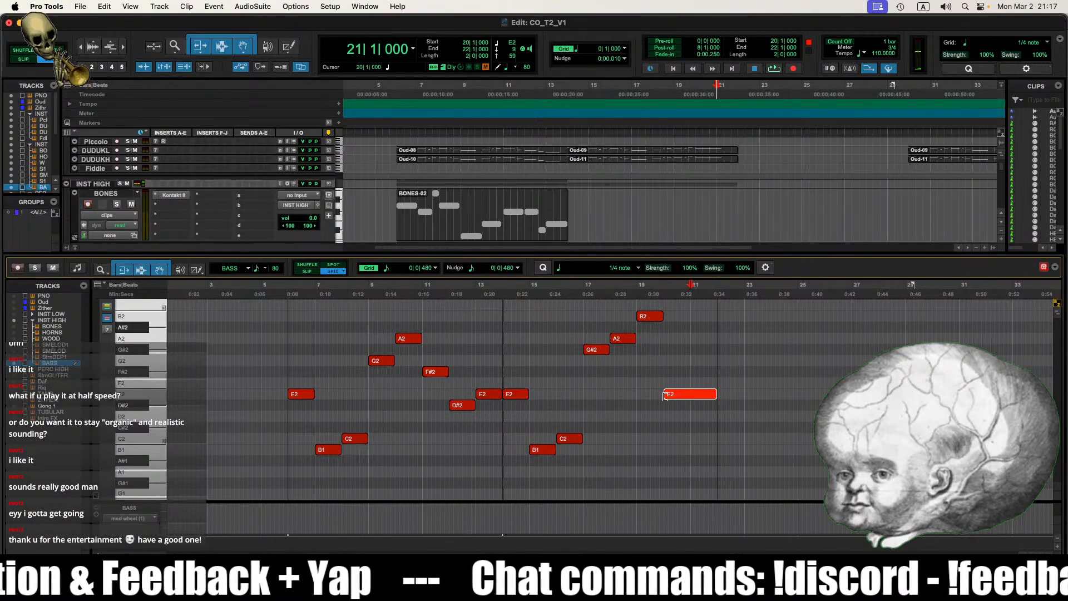
{"action": "left_click", "coordinate": [505, 355]}
{"action": "key", "text": "space"}
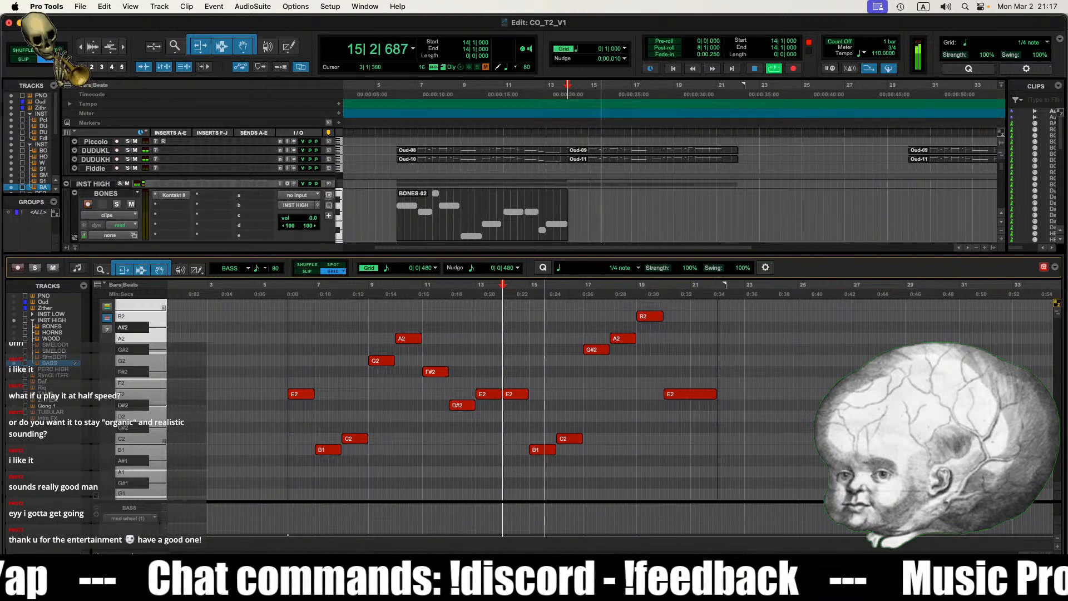
{"action": "key", "text": "ctrl+shift+equal"}
Step: Duplicate the Strings DEEP 1 clip to bar 14 and play the copy from its start
{"action": "left_click_drag", "start_coordinate": [431, 440], "coordinate": [601, 439]}
{"action": "key", "text": "space"}
{"action": "double_click", "coordinate": [597, 435]}
{"action": "scroll", "coordinate": [577, 437], "scroll_direction": "left", "scroll_amount": 2}
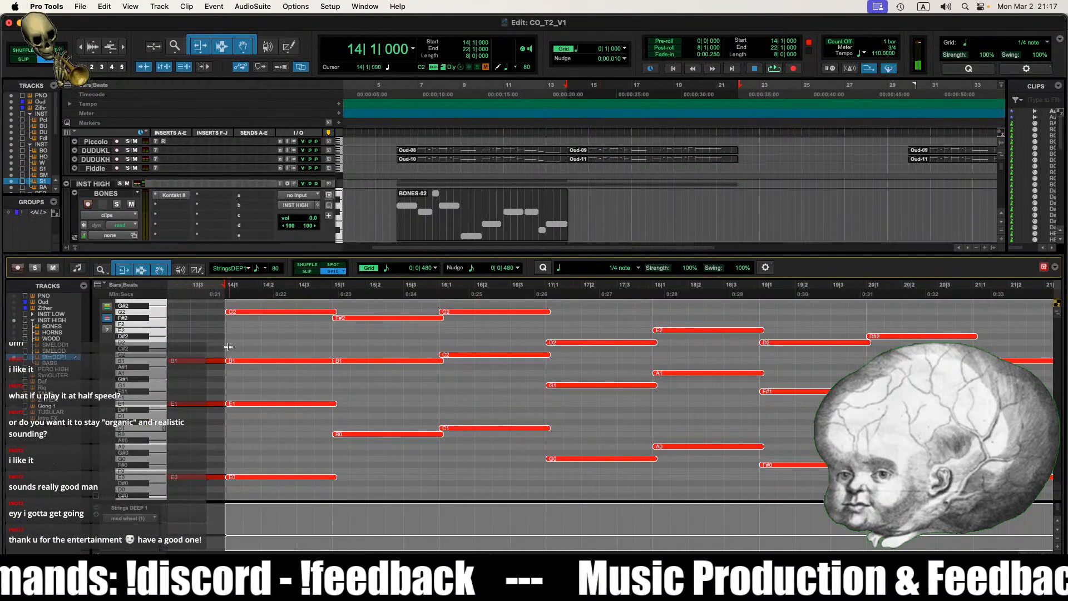
{"action": "left_click", "coordinate": [469, 431]}
{"action": "key", "text": "space"}
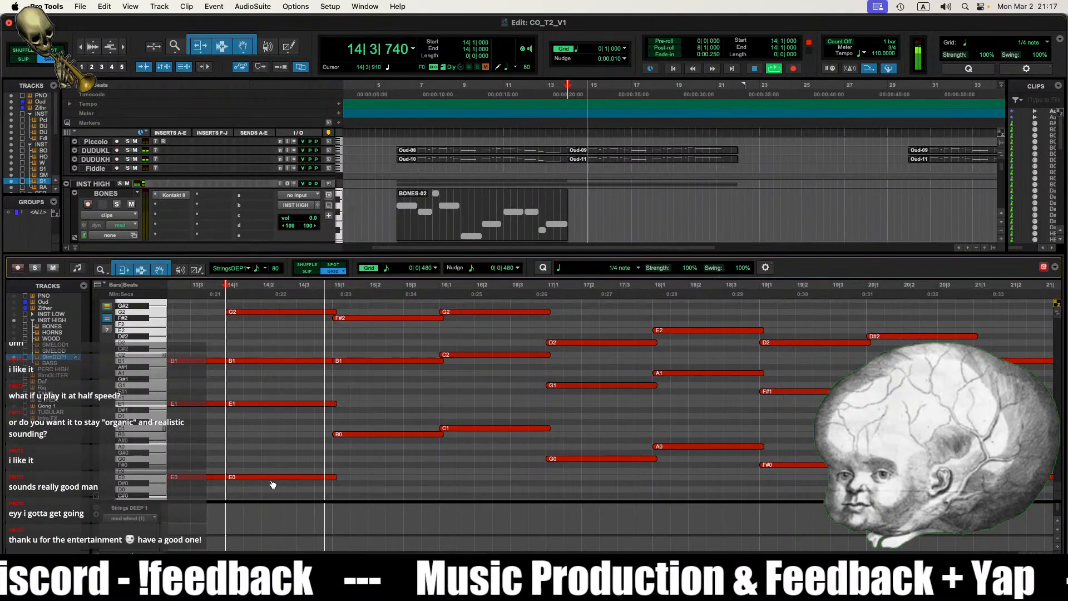
{"action": "left_click", "coordinate": [99, 558]}
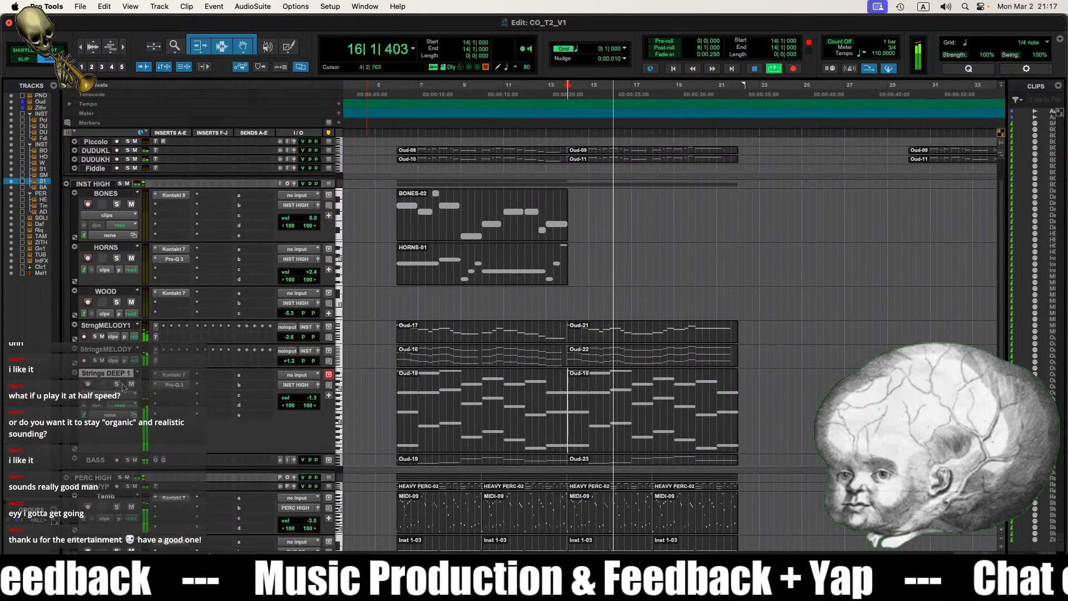
Step: Solo the Strings DEEP 1 and StrngMELODY1 tracks and play the arrangement from bar 14
{"action": "key", "text": "space"}
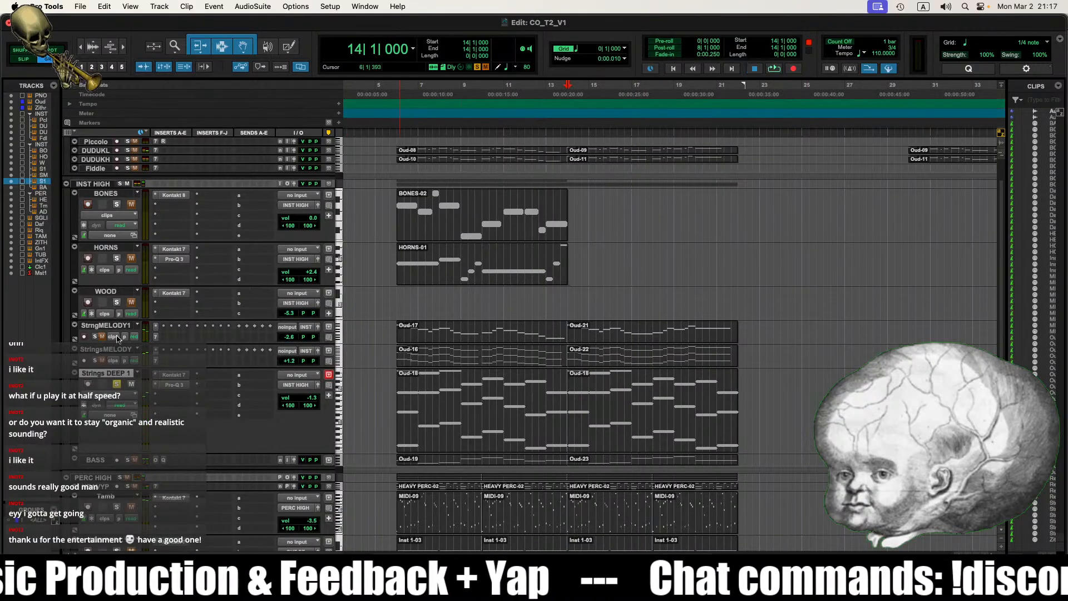
{"action": "left_click", "coordinate": [567, 295]}
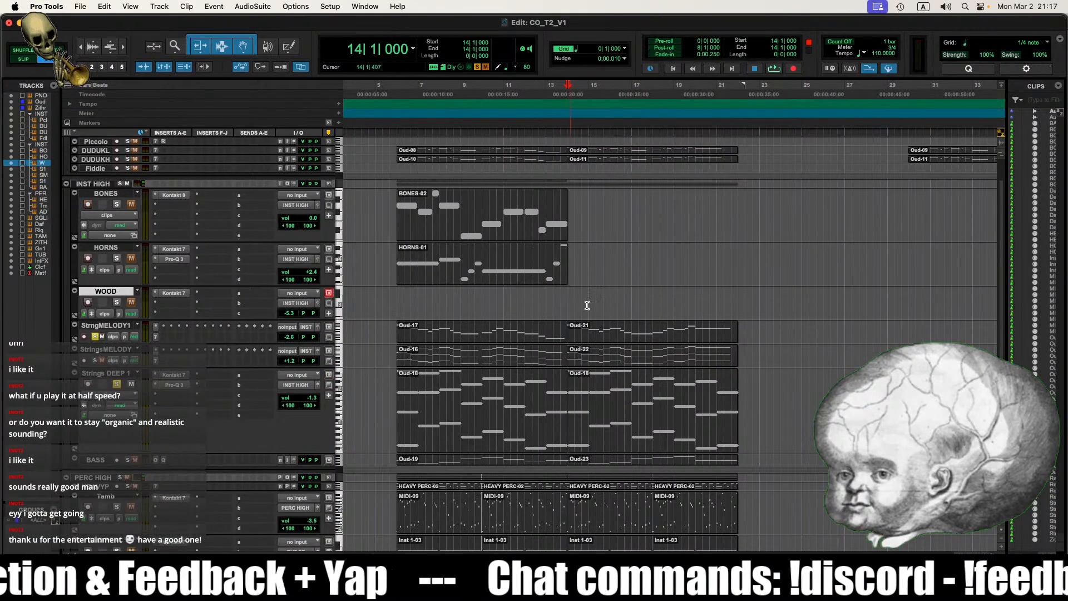
{"action": "key", "text": "space"}
{"action": "key", "text": "t"}
{"action": "key", "text": "t"}
{"action": "scroll", "coordinate": [670, 403], "scroll_direction": "right", "scroll_amount": 5}
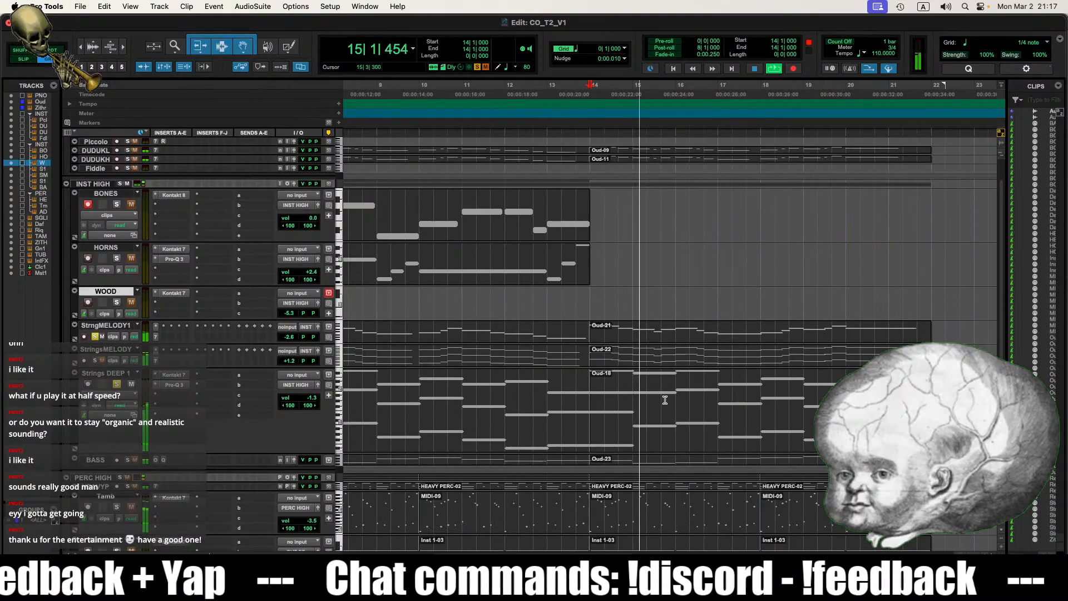
Step: In the second Strings DEEP 1 clip, raise the bar 17 notes G0 and G1 to G#0 and G#1, and play the passage
{"action": "key", "text": "r"}
{"action": "left_click", "coordinate": [548, 449]}
{"action": "double_click", "coordinate": [549, 448]}
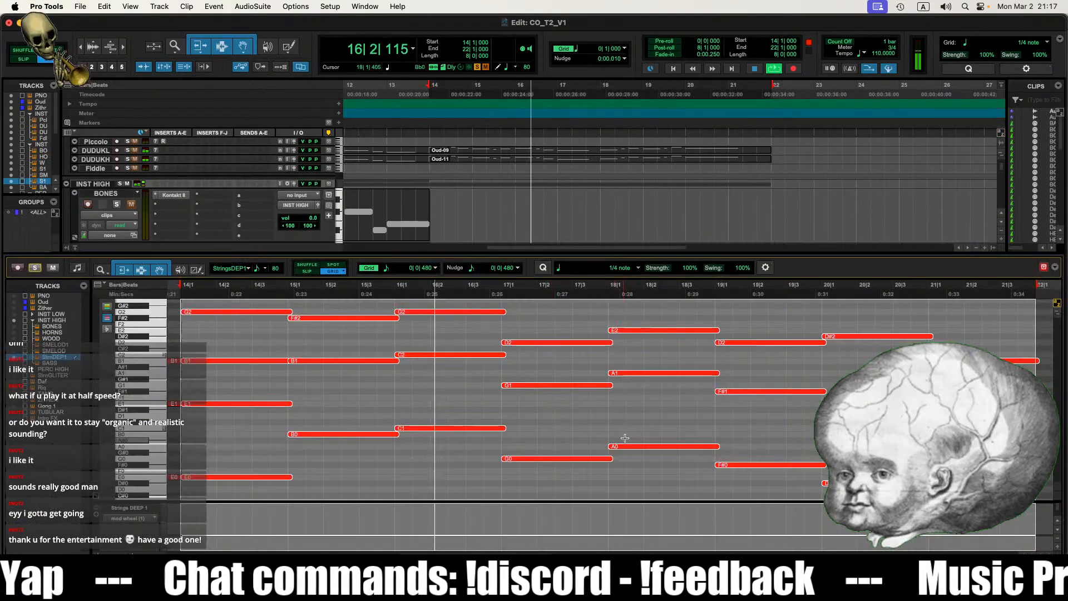
{"action": "scroll", "coordinate": [579, 442], "scroll_direction": "right", "scroll_amount": 1}
{"action": "left_click", "coordinate": [599, 439]}
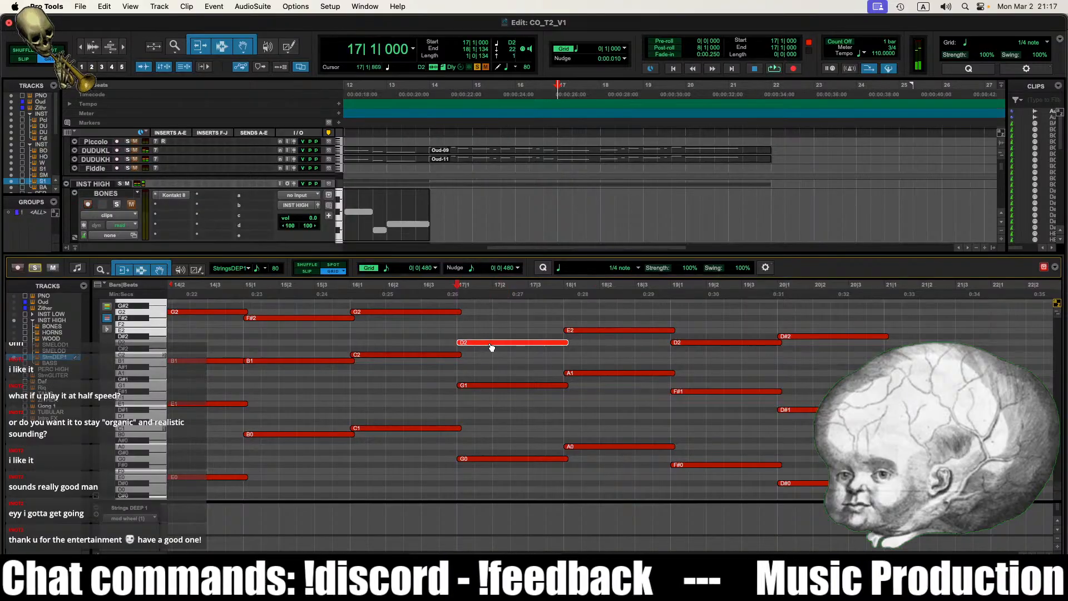
{"action": "left_click_drag", "start_coordinate": [479, 464], "coordinate": [480, 458]}
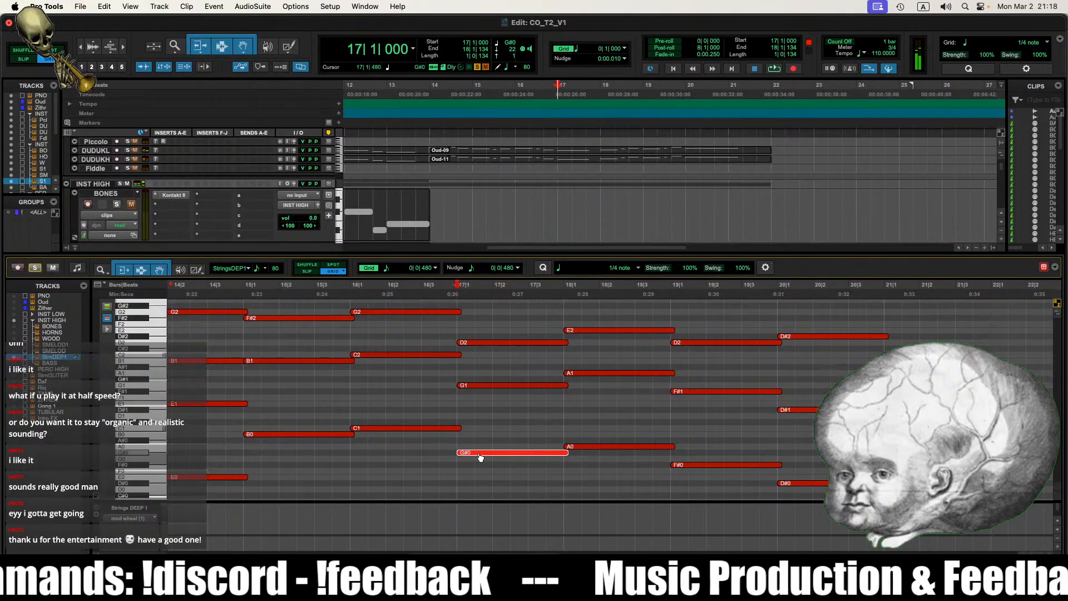
{"action": "left_click", "coordinate": [481, 385]}
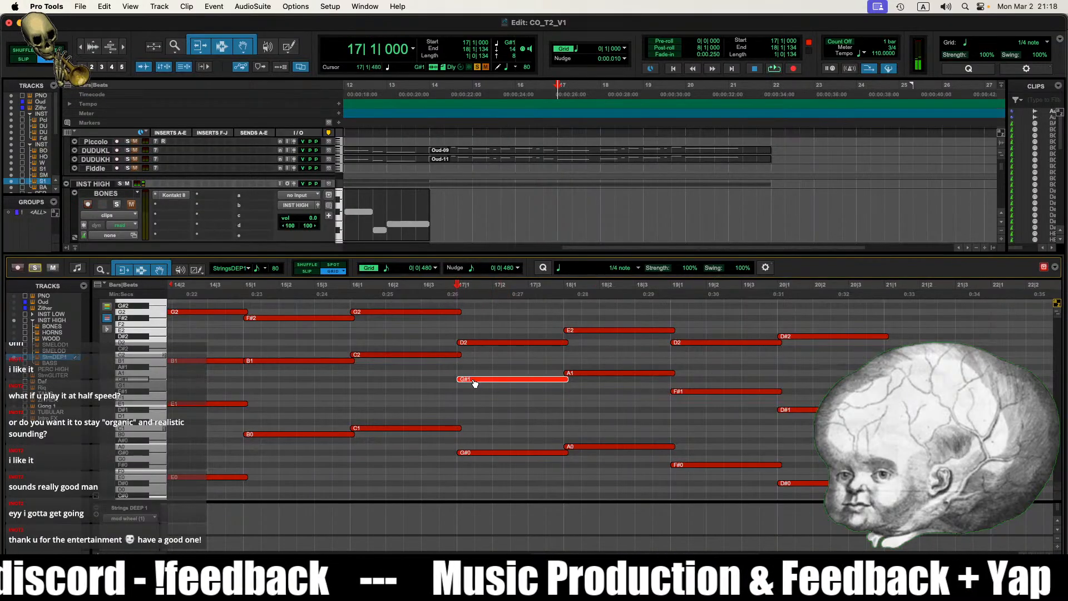
{"action": "left_click", "coordinate": [441, 389]}
{"action": "key", "text": "space"}
{"action": "scroll", "coordinate": [558, 409], "scroll_direction": "up", "scroll_amount": 1}
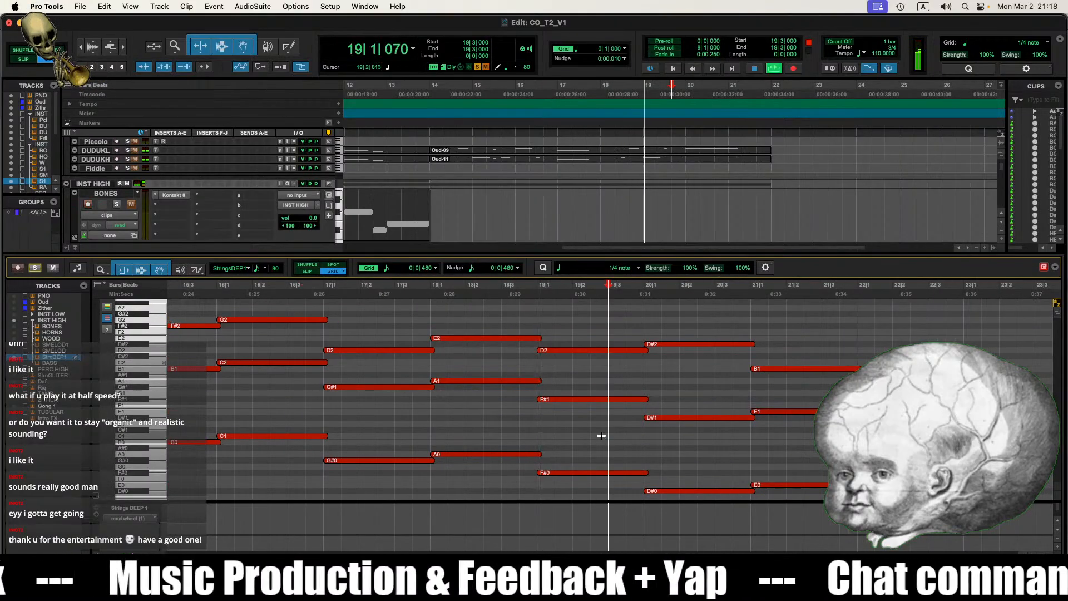
{"action": "key", "text": "space"}
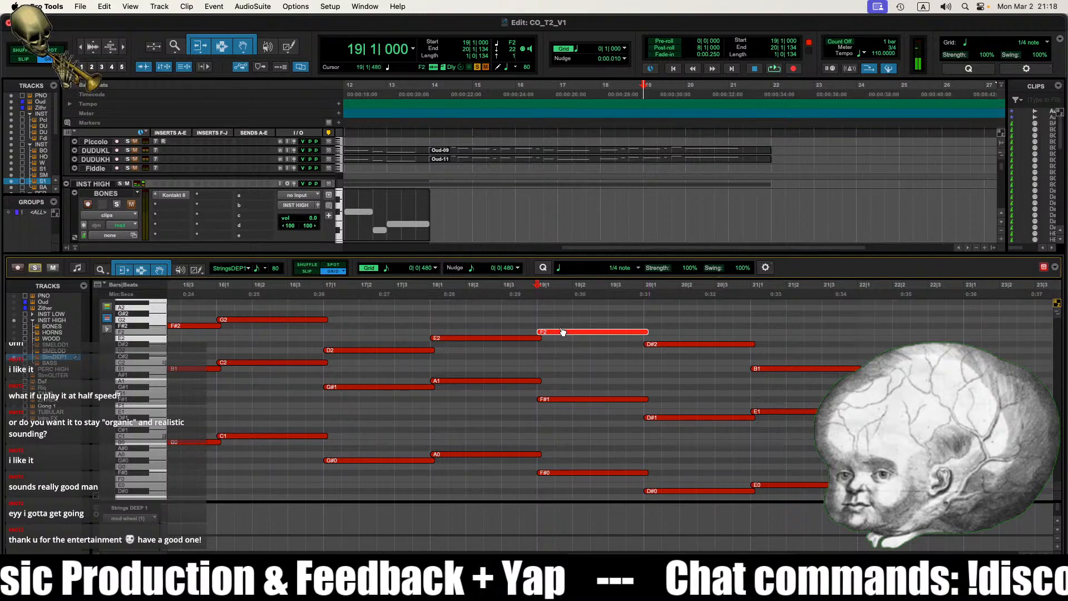
Step: In the bar 19 chord of Strings DEEP 1, raise the top note to F#2 and the lowest note to B0
{"action": "left_click_drag", "start_coordinate": [563, 332], "coordinate": [563, 326]}
{"action": "left_click_drag", "start_coordinate": [560, 474], "coordinate": [560, 442]}
{"action": "left_click_drag", "start_coordinate": [560, 404], "coordinate": [562, 373]}
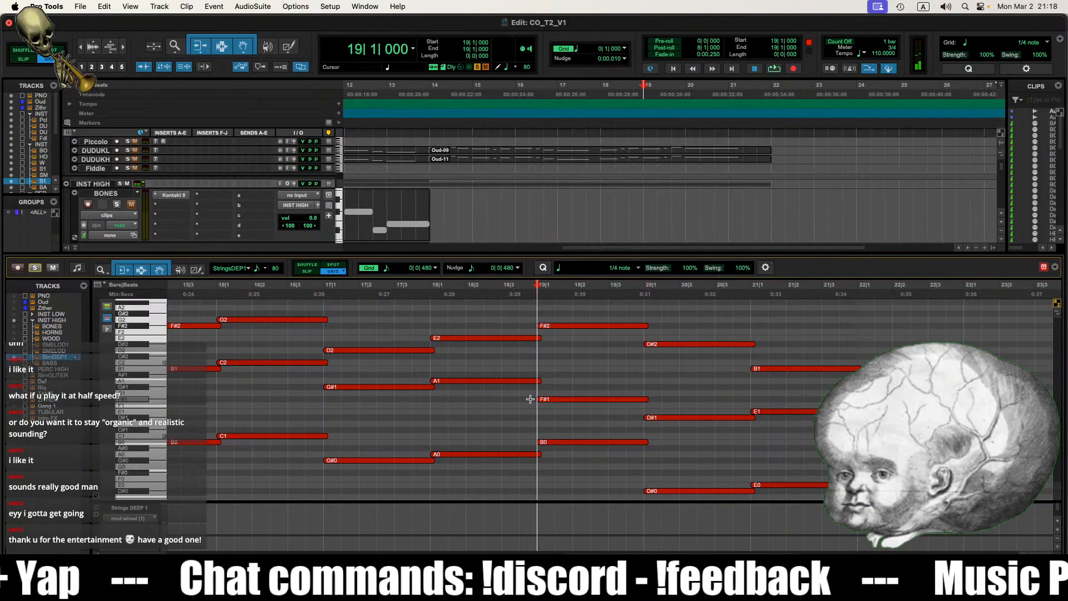
Step: Play back and audition the Strings DEEP 1 chord notes at bars 19 and 20
{"action": "key", "text": "space"}
{"action": "scroll", "coordinate": [590, 445], "scroll_direction": "right", "scroll_amount": 2}
{"action": "left_click", "coordinate": [645, 448]}
{"action": "scroll", "coordinate": [651, 428], "scroll_direction": "right", "scroll_amount": 2}
{"action": "key", "text": "space"}
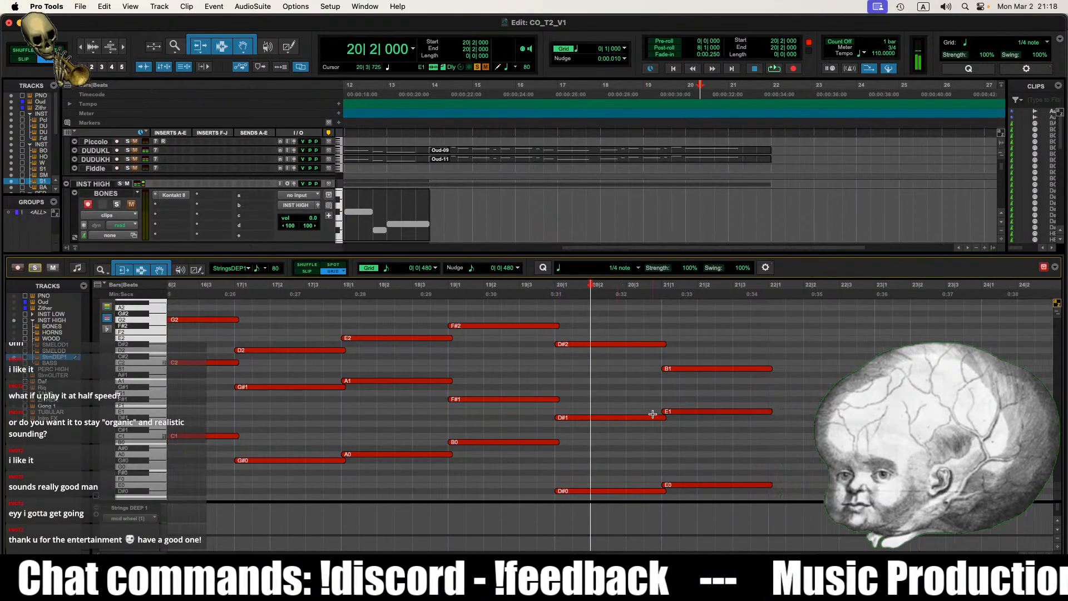
{"action": "left_click_drag", "start_coordinate": [515, 468], "coordinate": [504, 355]}
{"action": "left_click", "coordinate": [574, 372]}
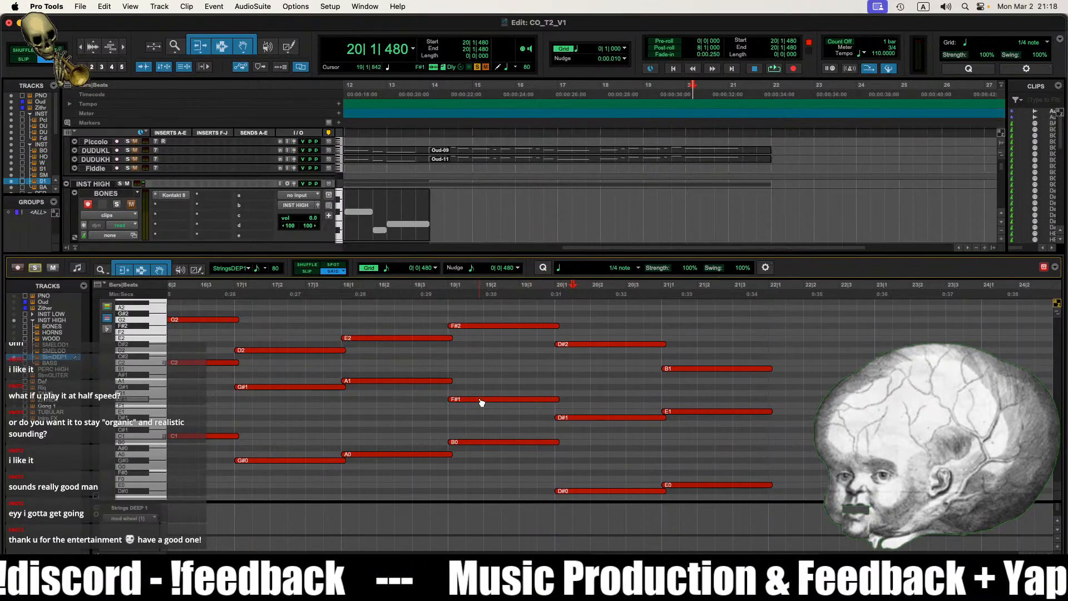
{"action": "left_click", "coordinate": [606, 352]}
{"action": "left_click", "coordinate": [545, 327]}
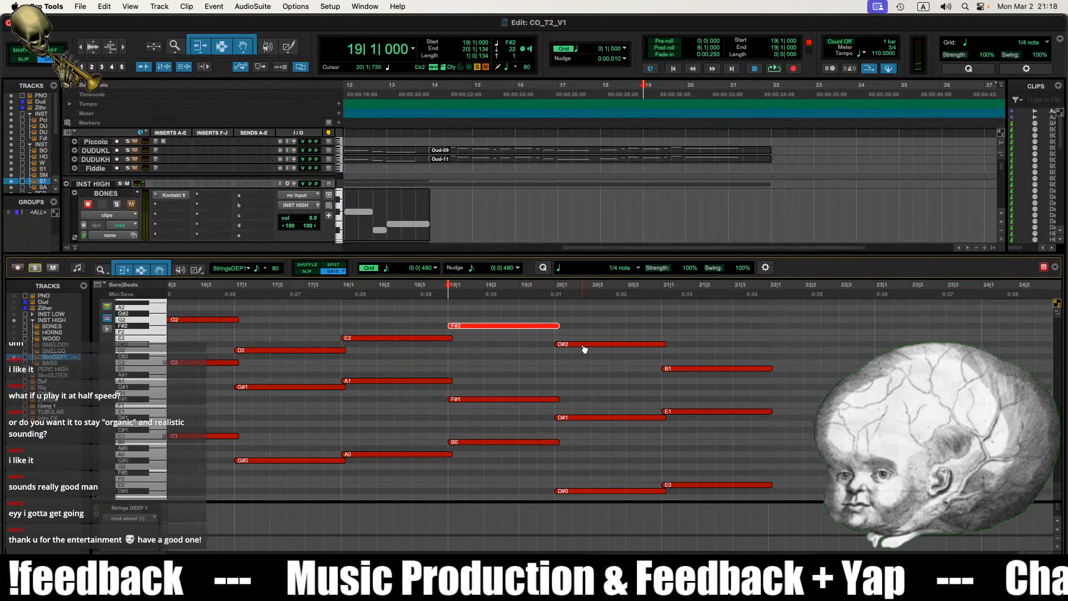
Step: Delete the D# chord at bar 20 in Strings DEEP 1 and extend the final E0, E1 and B1 notes back to bar 20
{"action": "left_click_drag", "start_coordinate": [645, 325], "coordinate": [598, 499]}
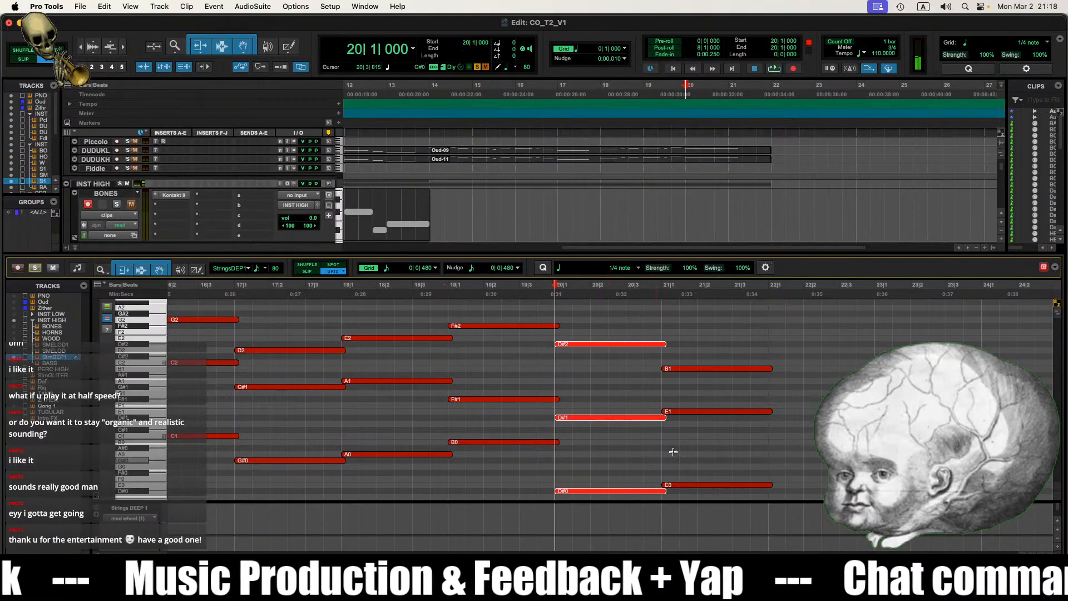
{"action": "key", "text": "Delete"}
{"action": "left_click_drag", "start_coordinate": [713, 356], "coordinate": [669, 516]}
{"action": "scroll", "coordinate": [675, 428], "scroll_direction": "down", "scroll_amount": 2}
{"action": "scroll", "coordinate": [671, 390], "scroll_direction": "up", "scroll_amount": 2}
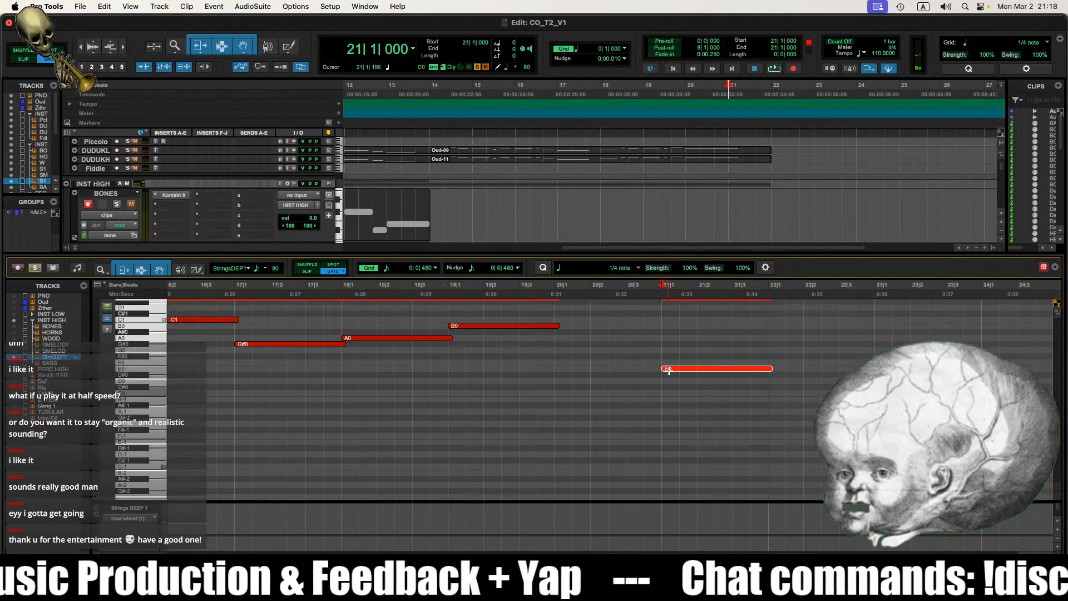
{"action": "left_click_drag", "start_coordinate": [669, 370], "coordinate": [556, 370]}
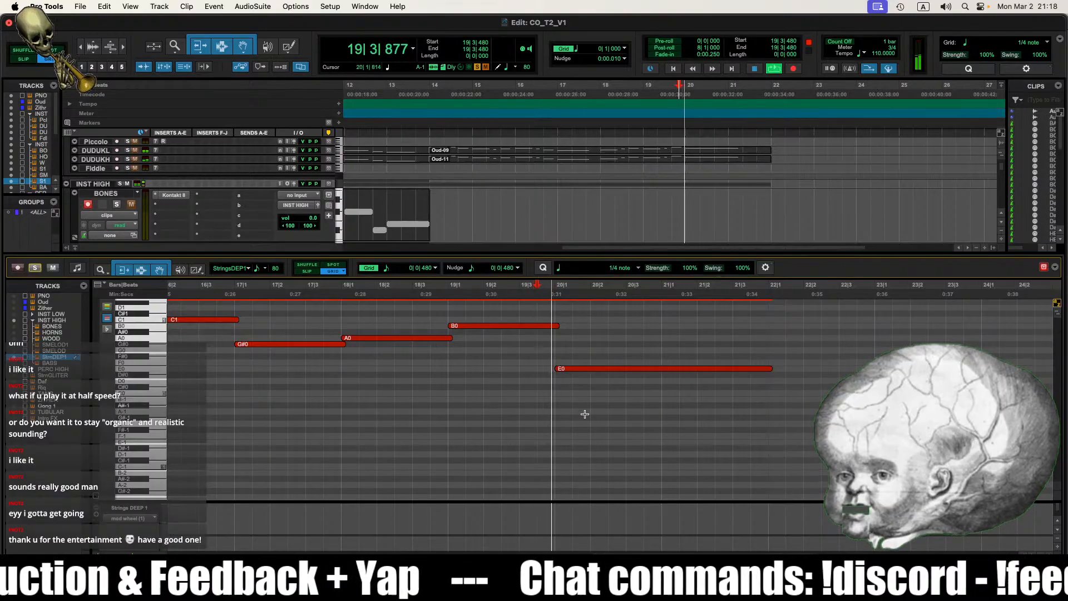
{"action": "key", "text": "ctrl+="}
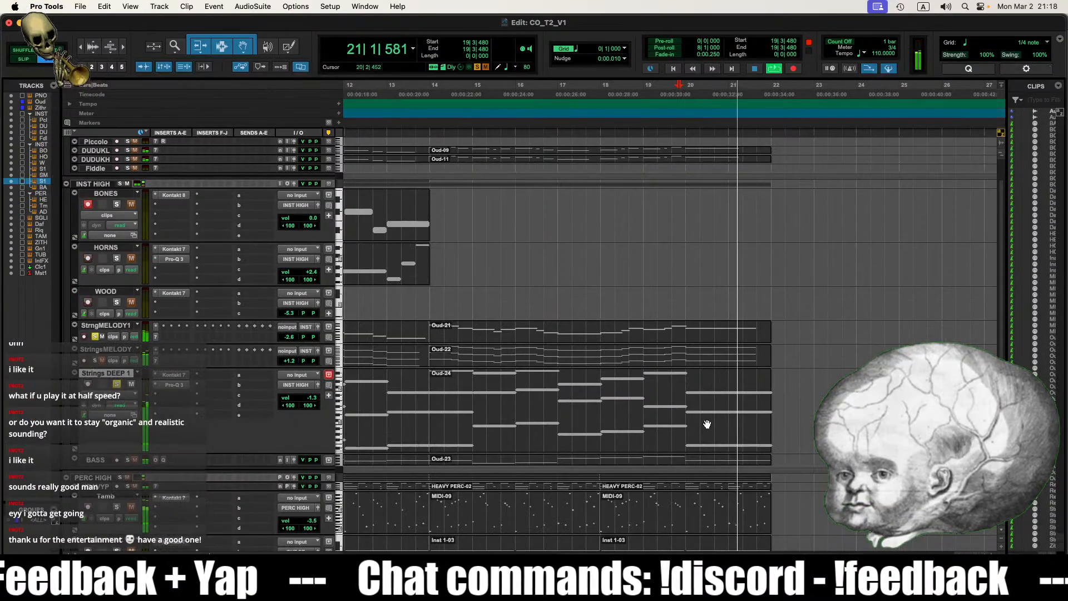
Step: Play back the transition from the first section into bar 14
{"action": "key", "text": "space"}
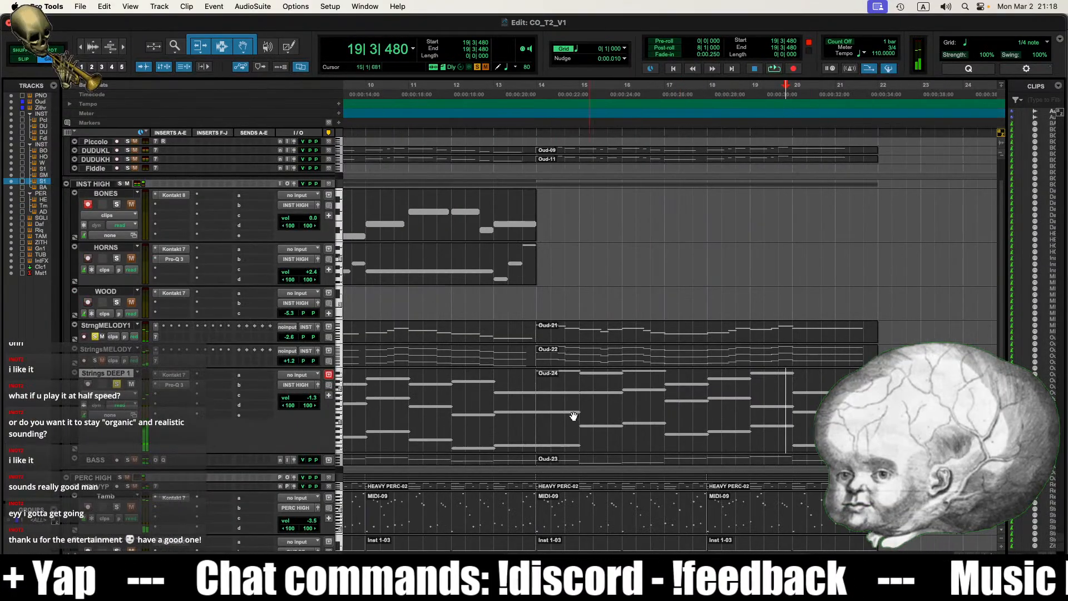
{"action": "left_click", "coordinate": [540, 297]}
{"action": "key", "text": "space"}
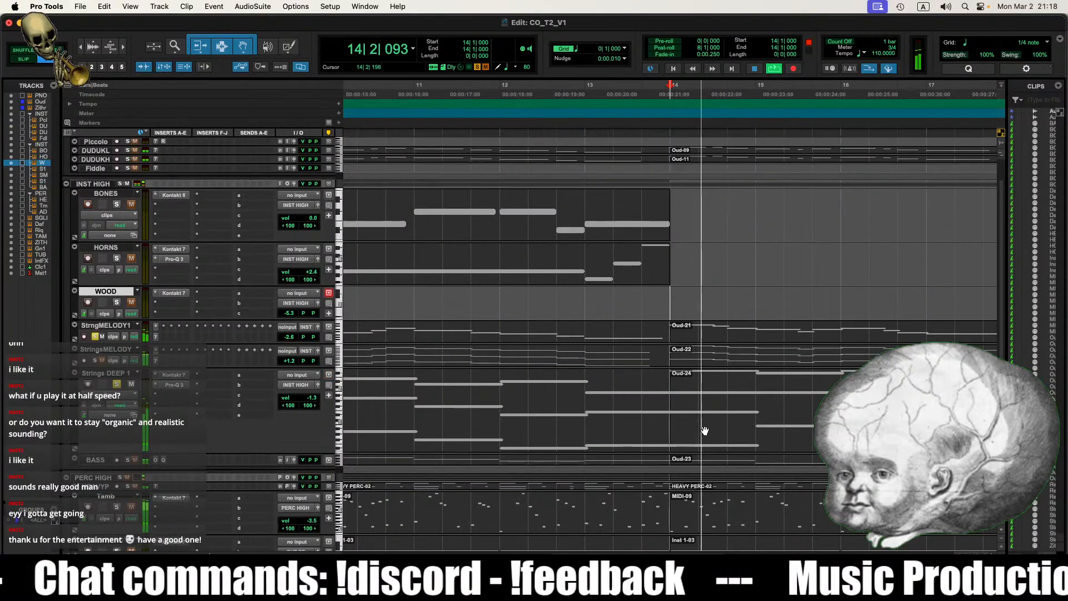
{"action": "key", "text": "space"}
{"action": "left_click", "coordinate": [638, 292]}
{"action": "key", "text": "space"}
Step: Open the second Strings DEEP 1 clip for note editing and listen to its opening chords at bar 14
{"action": "double_click", "coordinate": [721, 429]}
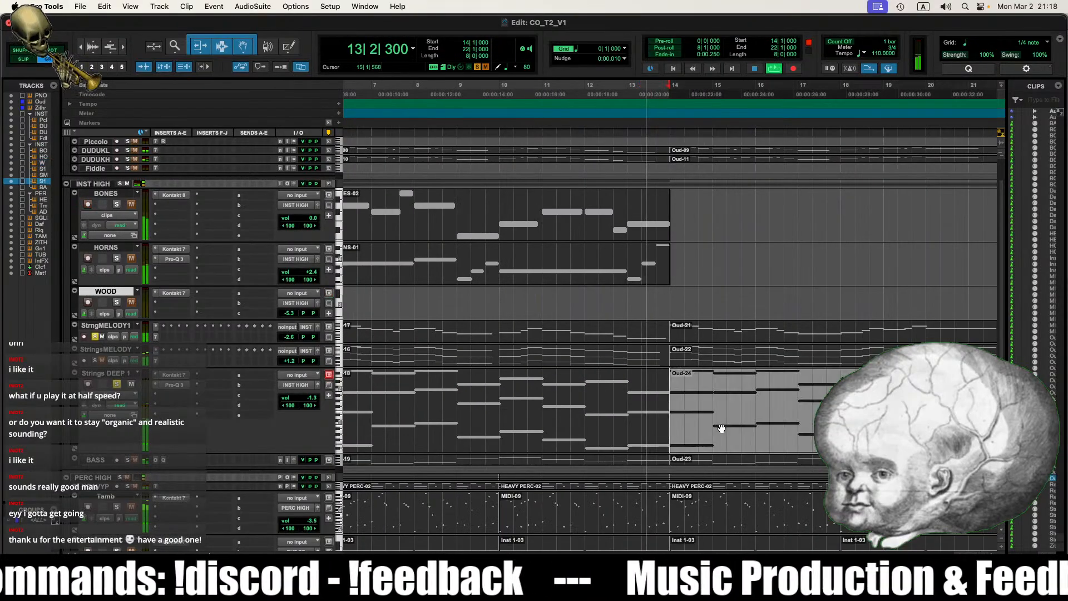
{"action": "left_click", "coordinate": [562, 432]}
{"action": "scroll", "coordinate": [455, 420], "scroll_direction": "left", "scroll_amount": 3}
{"action": "scroll", "coordinate": [389, 361], "scroll_direction": "left", "scroll_amount": 3}
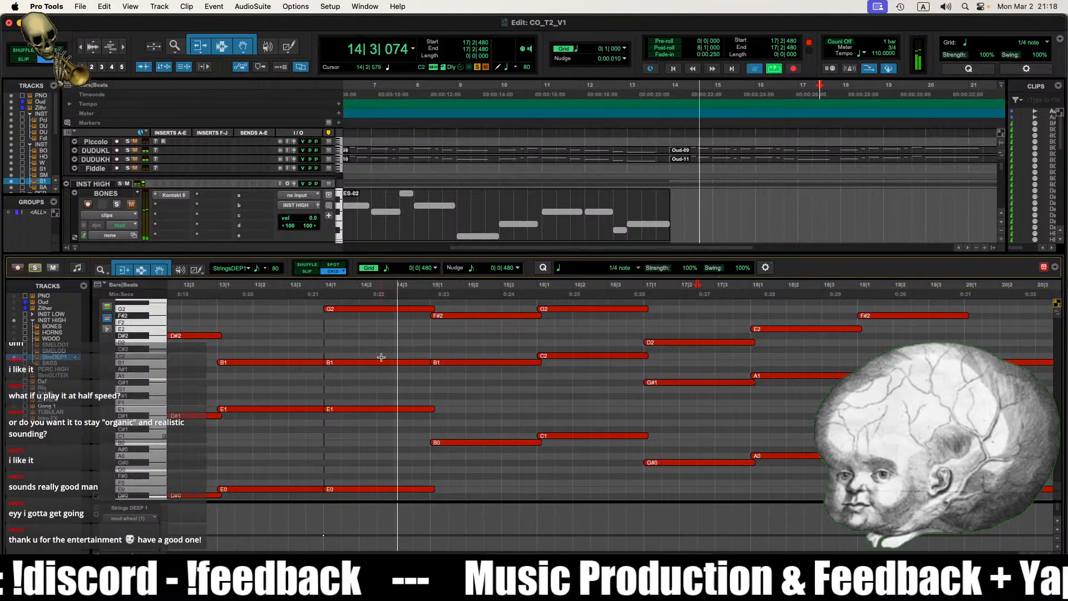
{"action": "key", "text": "space"}
Step: Select all Strings DEEP 1 notes and apply Change Duration with Remove overlaps and a gap of 0|000
{"action": "scroll", "coordinate": [396, 379], "scroll_direction": "left", "scroll_amount": 1}
{"action": "left_click", "coordinate": [418, 447]}
{"action": "key", "text": "super+a"}
{"action": "key", "text": "r"}
{"action": "key", "text": "r"}
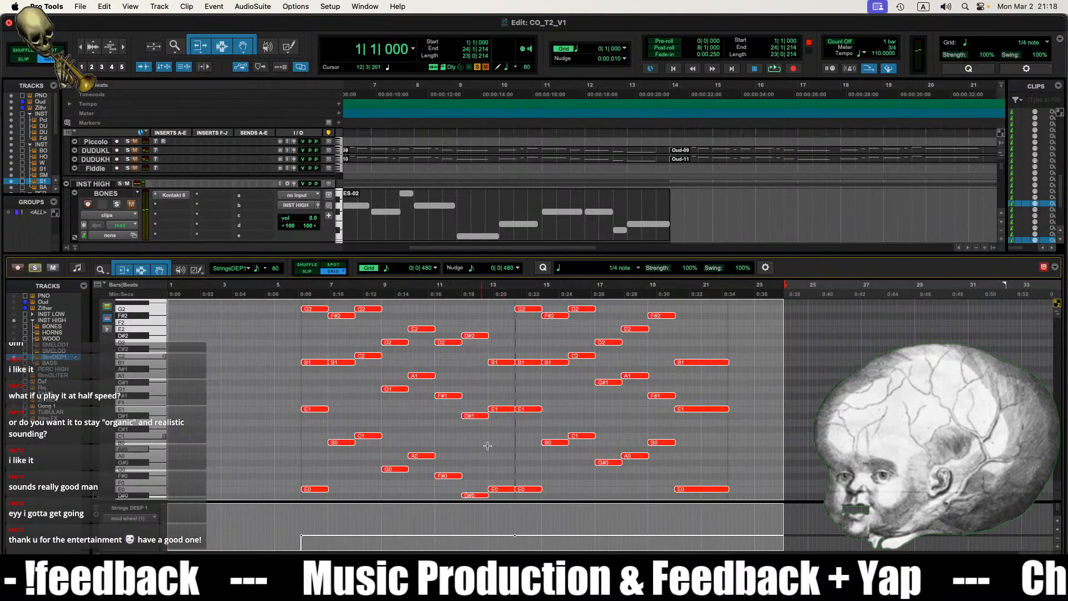
{"action": "scroll", "coordinate": [528, 437], "scroll_direction": "down", "scroll_amount": 2}
{"action": "scroll", "coordinate": [512, 401], "scroll_direction": "up", "scroll_amount": 3}
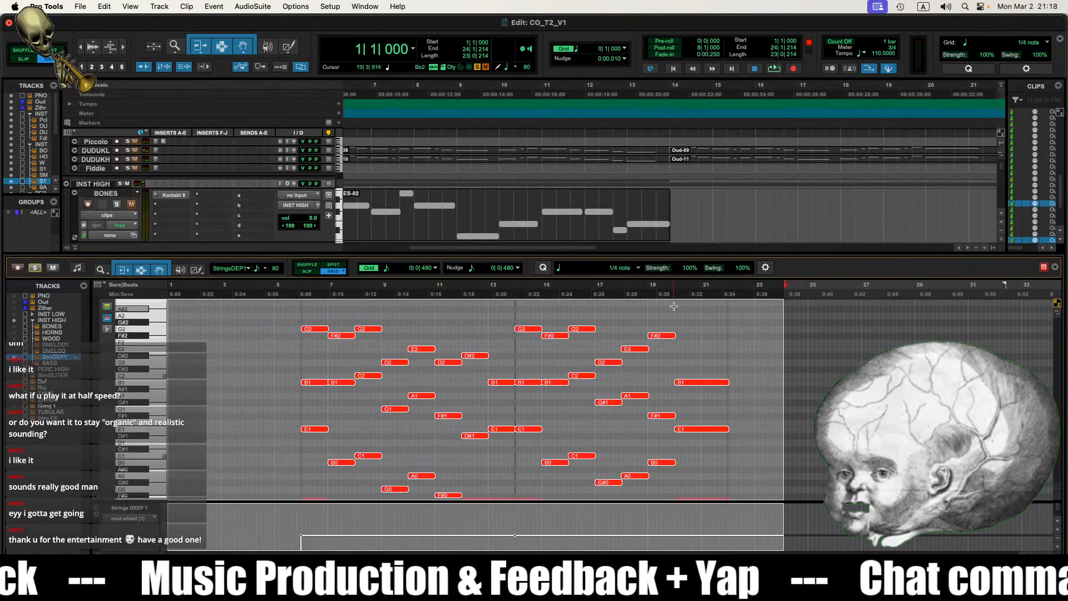
{"action": "left_click", "coordinate": [765, 268]}
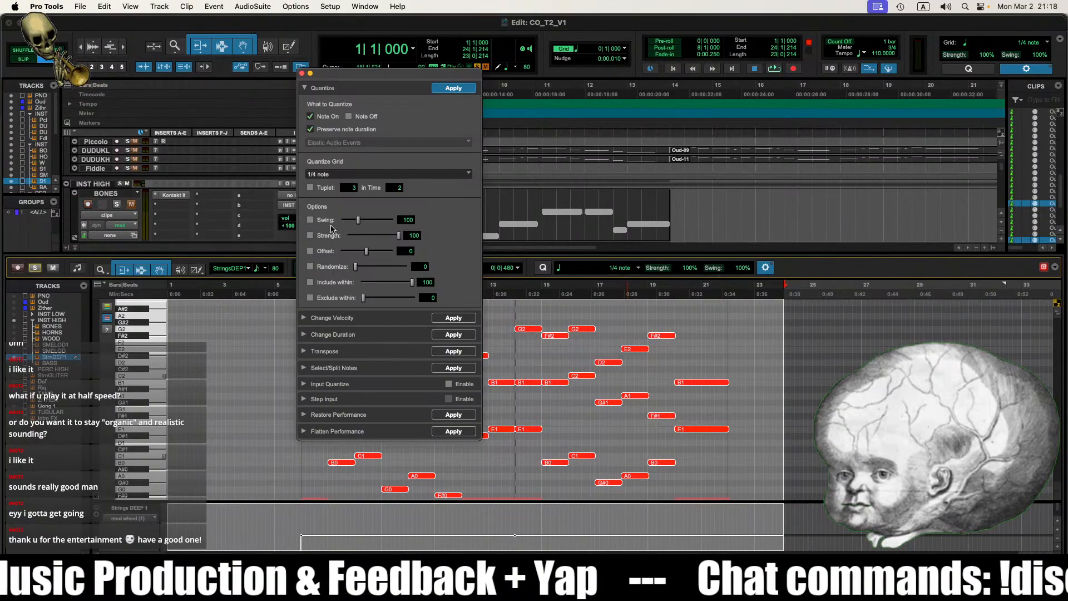
{"action": "left_click", "coordinate": [305, 87]}
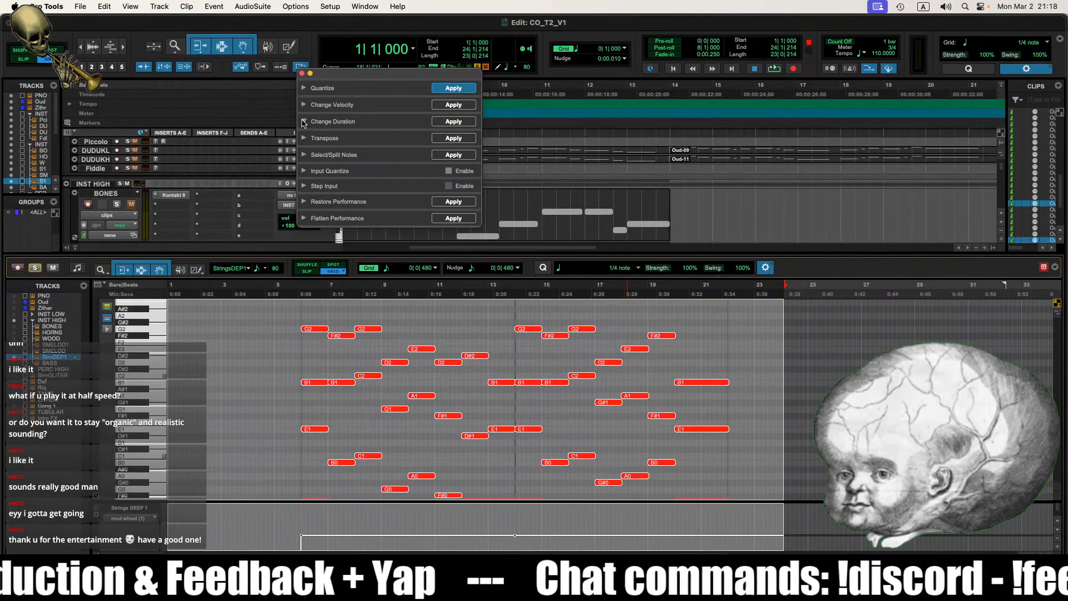
{"action": "left_click", "coordinate": [304, 121]}
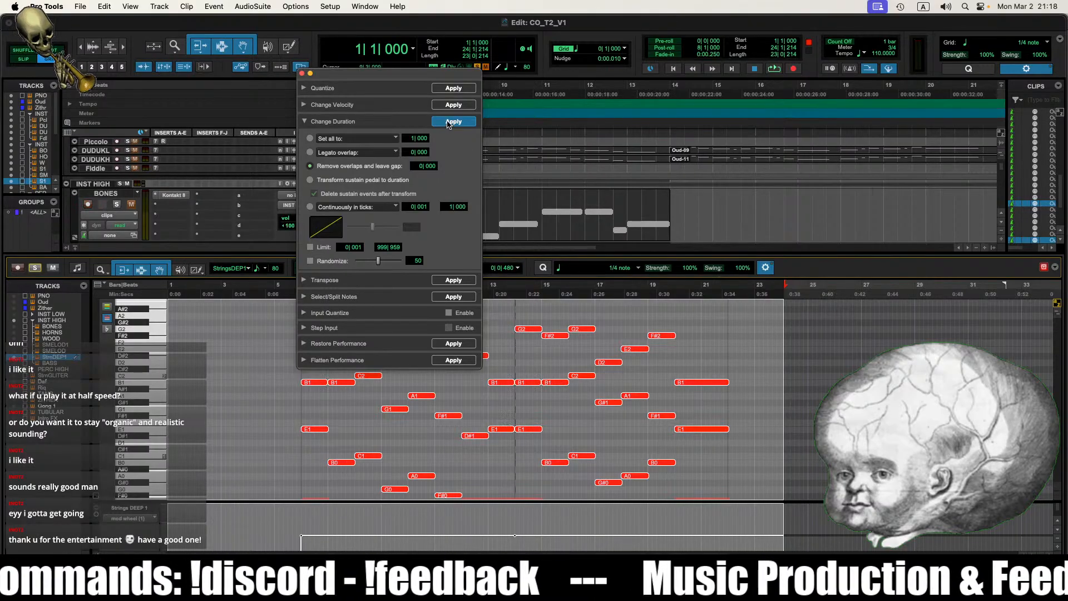
Step: Play the Strings DEEP 1 chords from bar 13 to check their note lengths, and close the Change Duration window
{"action": "left_click", "coordinate": [557, 425]}
{"action": "key", "text": "t"}
{"action": "left_click", "coordinate": [472, 394]}
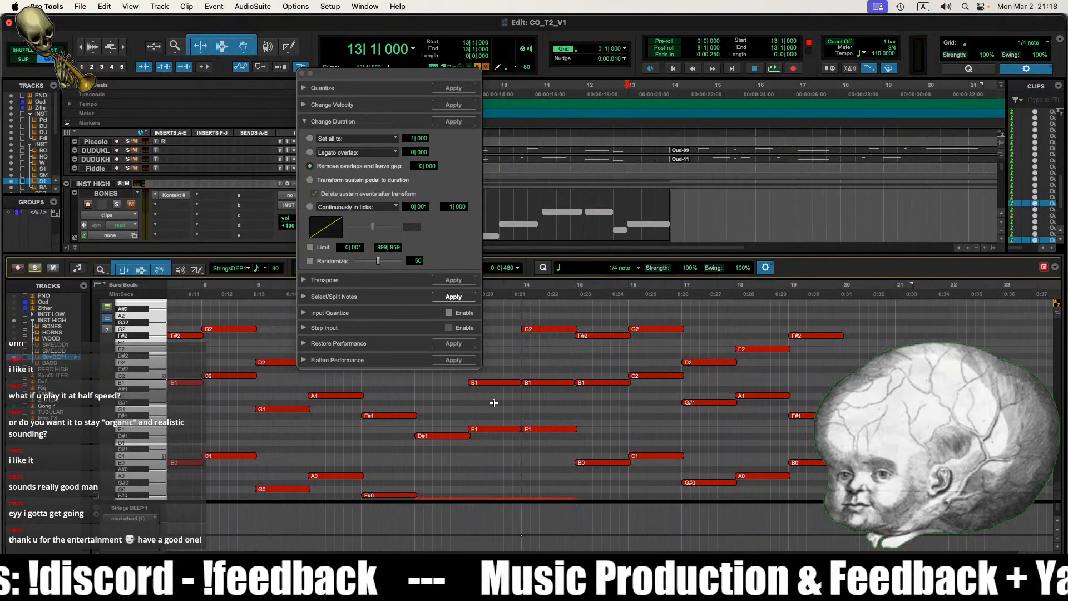
{"action": "key", "text": "space"}
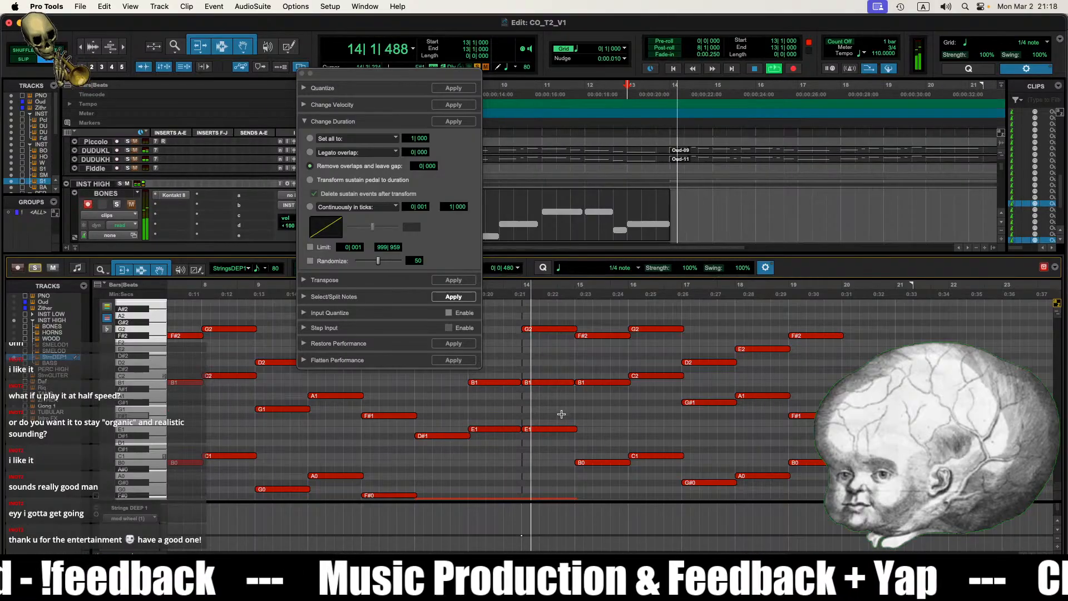
{"action": "key", "text": "t"}
{"action": "key", "text": "t"}
{"action": "scroll", "coordinate": [676, 424], "scroll_direction": "right", "scroll_amount": 6}
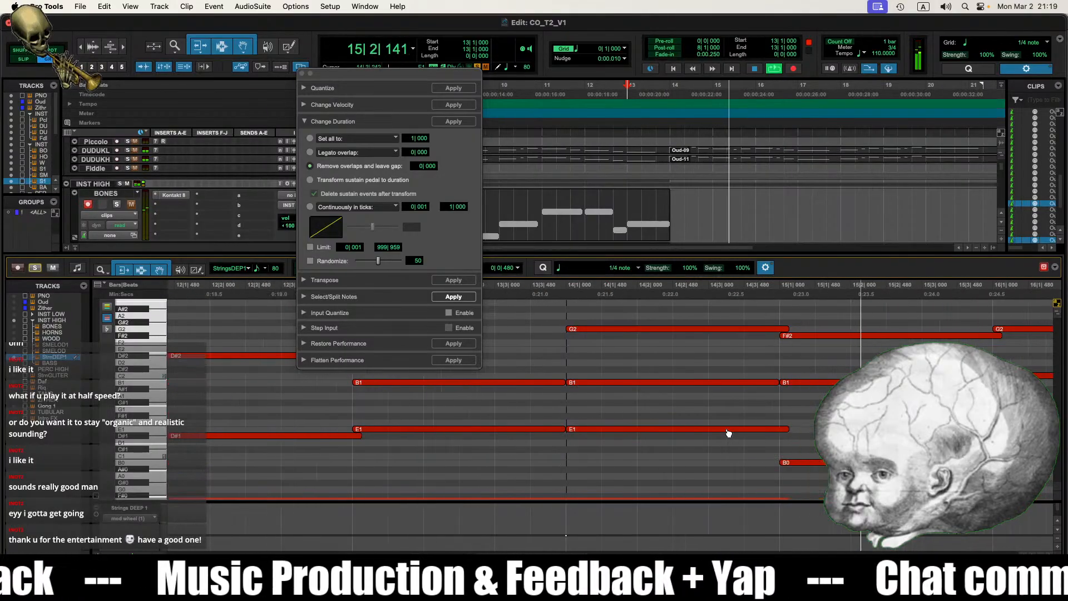
{"action": "key", "text": "r"}
{"action": "key", "text": "r"}
{"action": "key", "text": "r"}
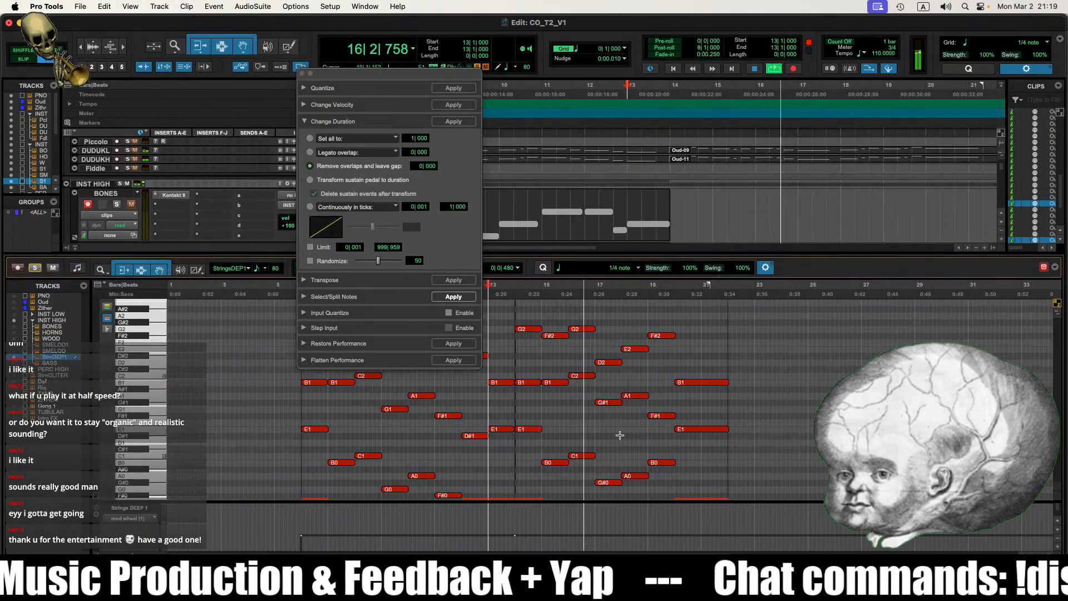
{"action": "scroll", "coordinate": [618, 433], "scroll_direction": "down", "scroll_amount": 6}
{"action": "scroll", "coordinate": [618, 433], "scroll_direction": "up", "scroll_amount": 4}
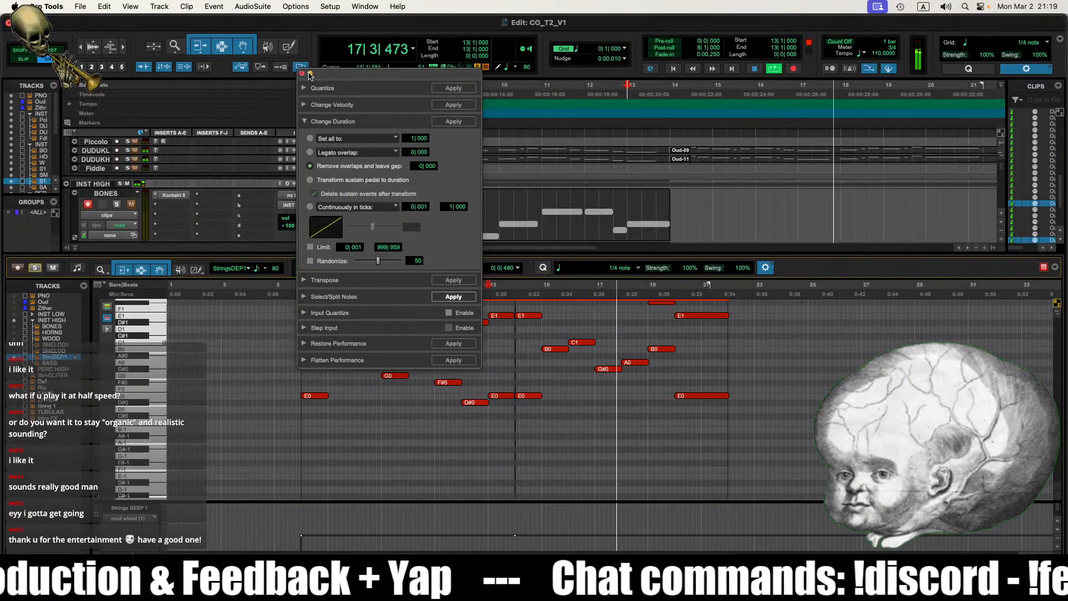
{"action": "left_click", "coordinate": [302, 74]}
{"action": "scroll", "coordinate": [616, 390], "scroll_direction": "up", "scroll_amount": 8}
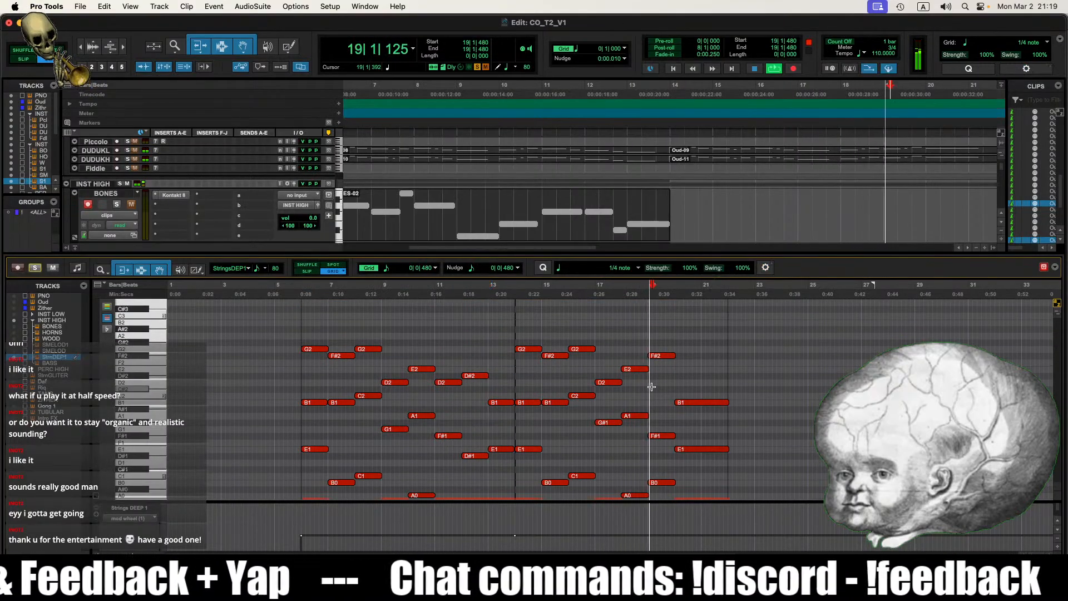
Step: Raise the D2 note at bar 17 in Strings DEEP 1 to E2 and play from bar 17
{"action": "key", "text": "t"}
{"action": "left_click", "coordinate": [489, 383]}
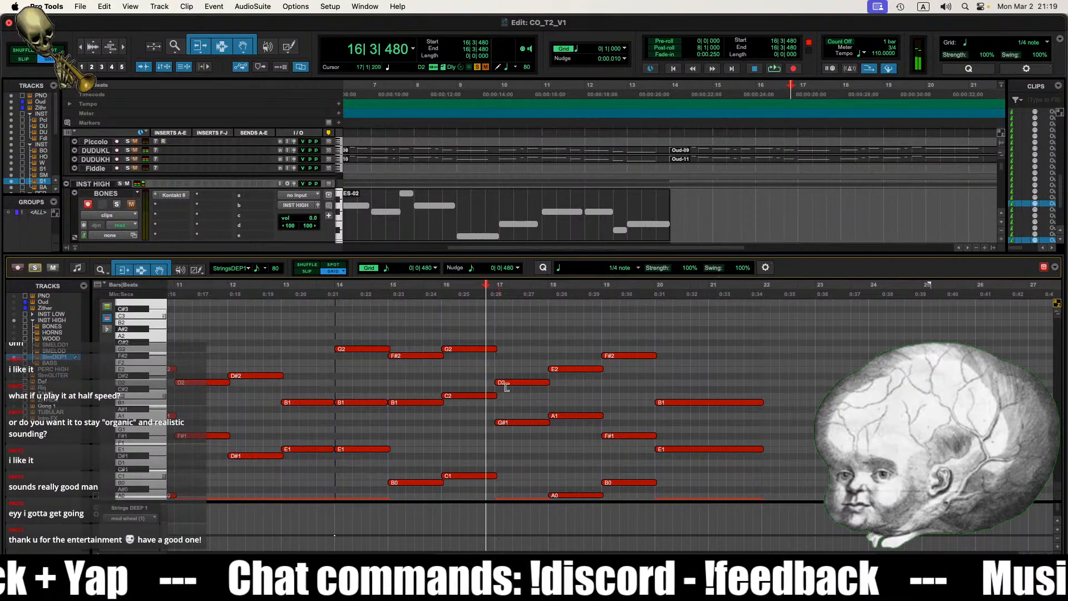
{"action": "scroll", "coordinate": [612, 415], "scroll_direction": "down", "scroll_amount": 2}
{"action": "left_click_drag", "start_coordinate": [534, 356], "coordinate": [542, 344]}
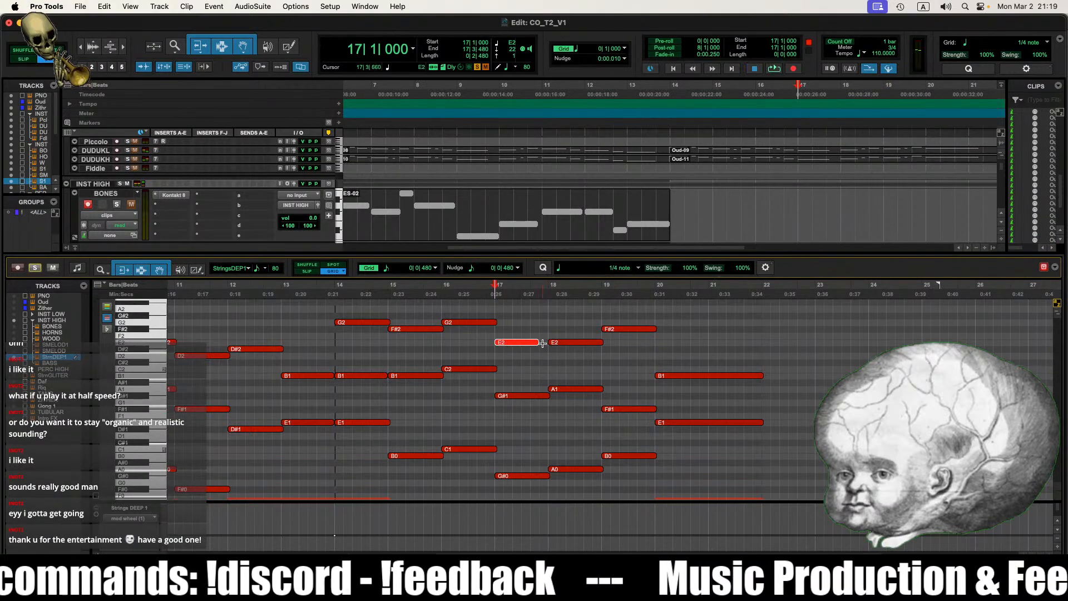
{"action": "left_click", "coordinate": [499, 351]}
{"action": "key", "text": "space"}
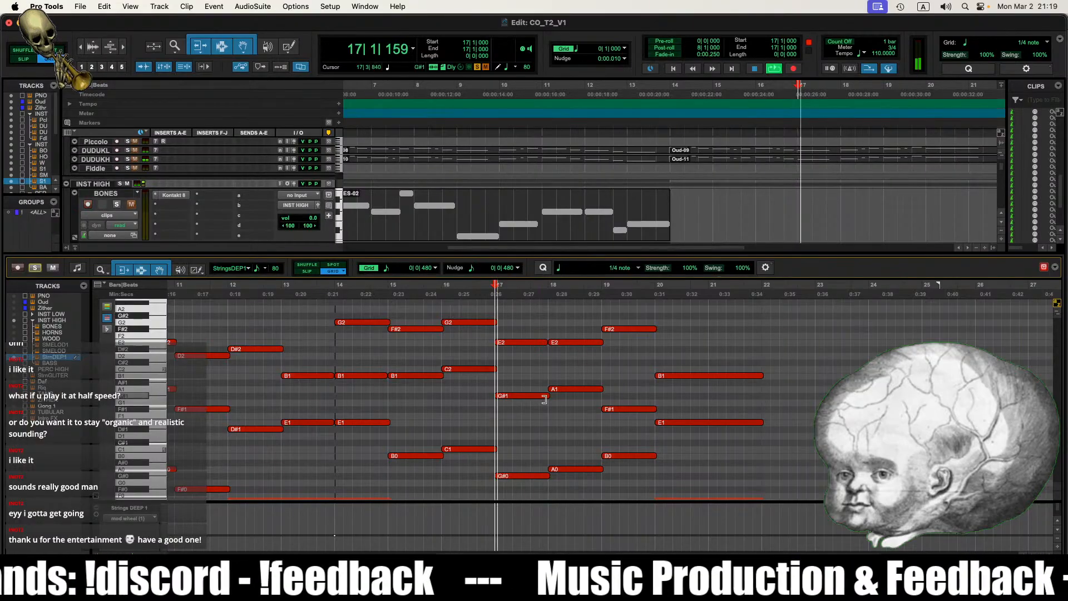
Step: Return to the full arrangement and play back the second section from bar 17 to bar 21
{"action": "left_click", "coordinate": [532, 429]}
{"action": "left_click", "coordinate": [117, 558]}
{"action": "key", "text": "r"}
{"action": "key", "text": "r"}
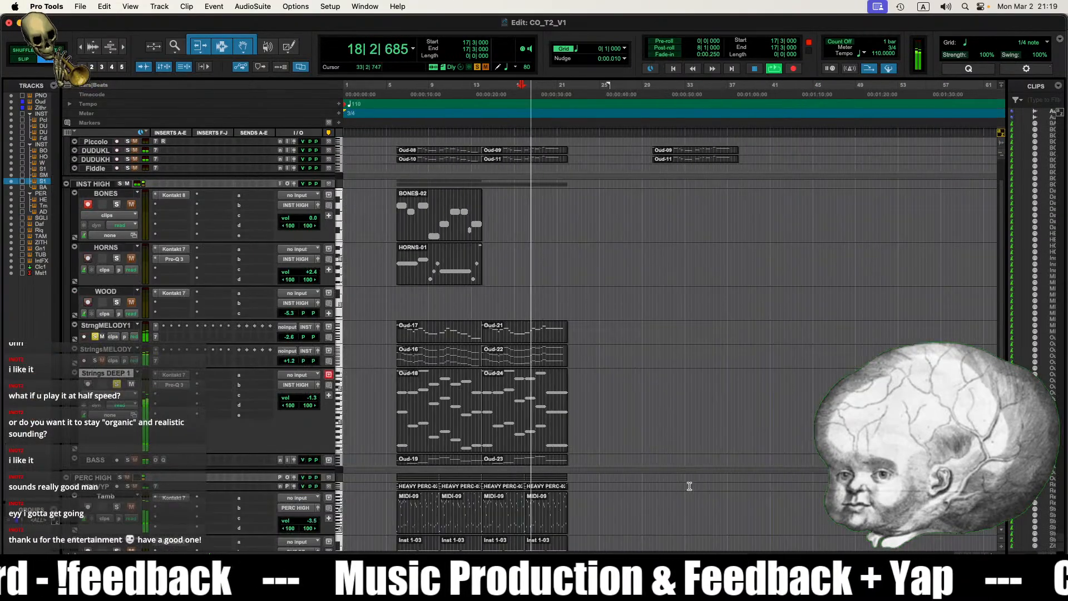
{"action": "key", "text": "t"}
{"action": "scroll", "coordinate": [685, 479], "scroll_direction": "left", "scroll_amount": 1}
{"action": "scroll", "coordinate": [683, 477], "scroll_direction": "right", "scroll_amount": 1}
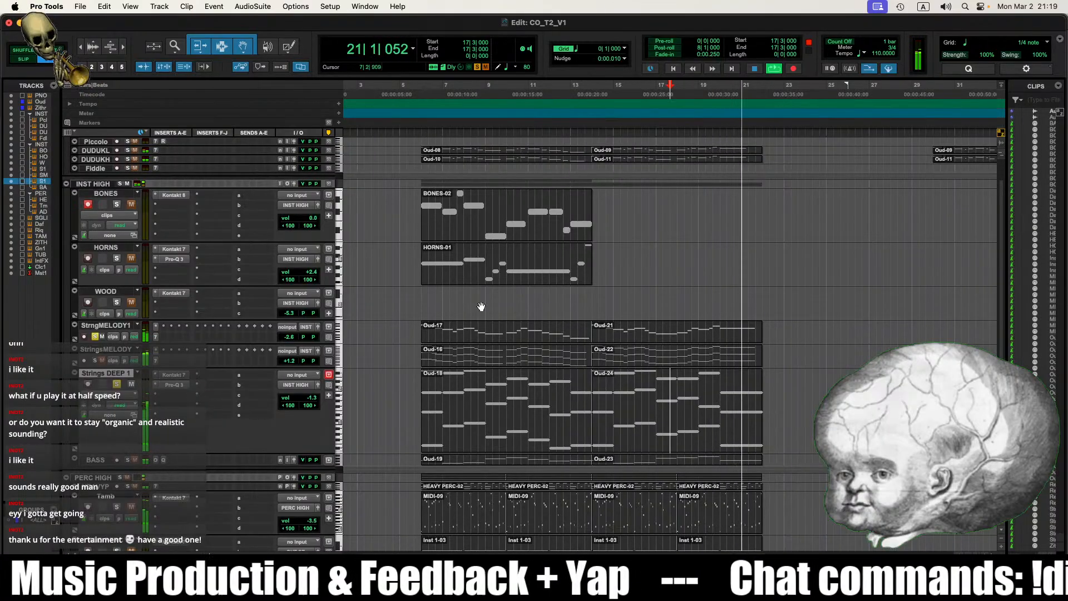
{"action": "key", "text": "space"}
Step: Duplicate the HORNS-01 clip so the copy starts at bar 14, and play from there
{"action": "double_click", "coordinate": [440, 252]}
{"action": "key", "text": "super+d"}
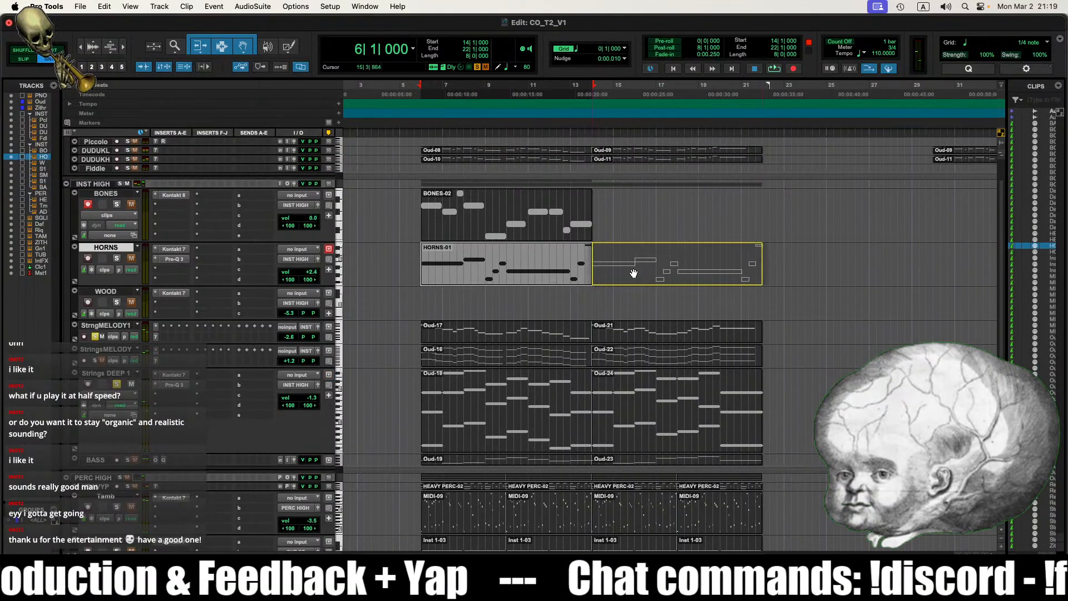
{"action": "left_click", "coordinate": [593, 212]}
{"action": "key", "text": "space"}
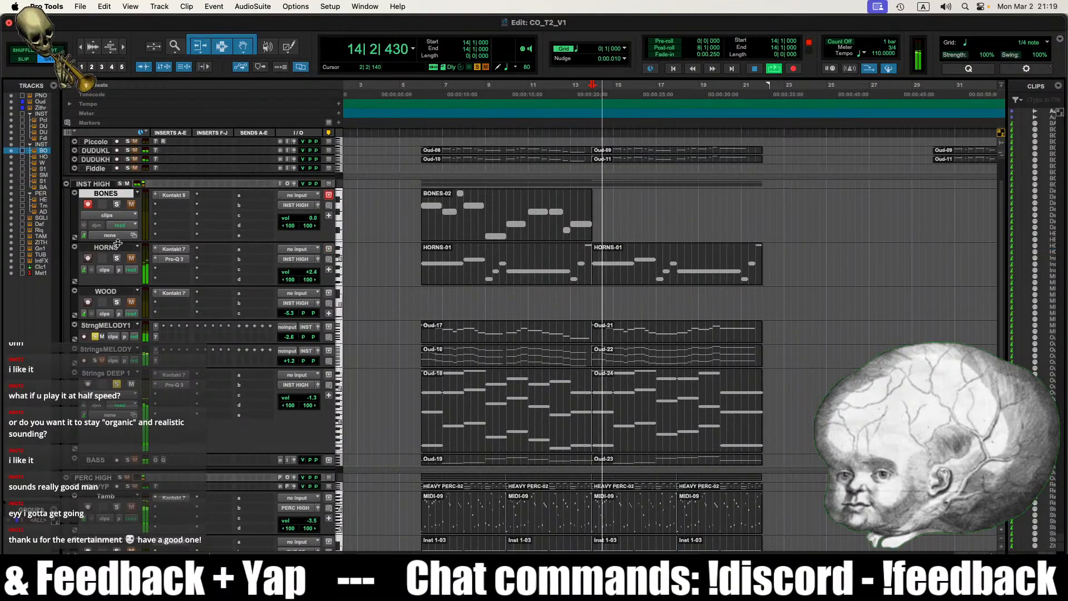
Step: In the duplicated HORNS clip, raise the G3 note at bar 17 to G#3 and play the passage
{"action": "double_click", "coordinate": [607, 272]}
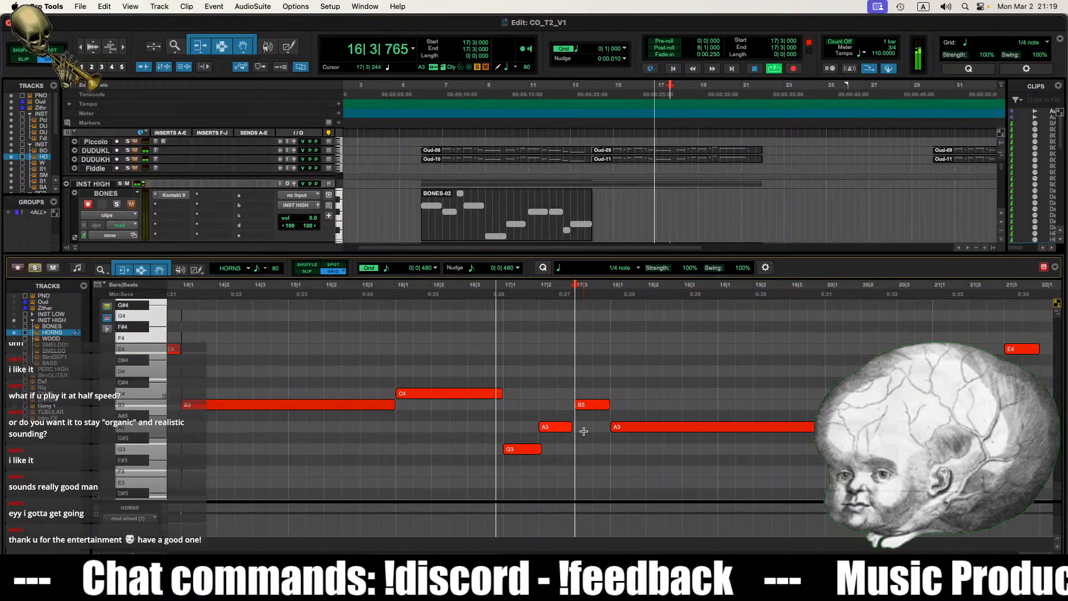
{"action": "key", "text": "space"}
{"action": "left_click_drag", "start_coordinate": [522, 452], "coordinate": [521, 440]}
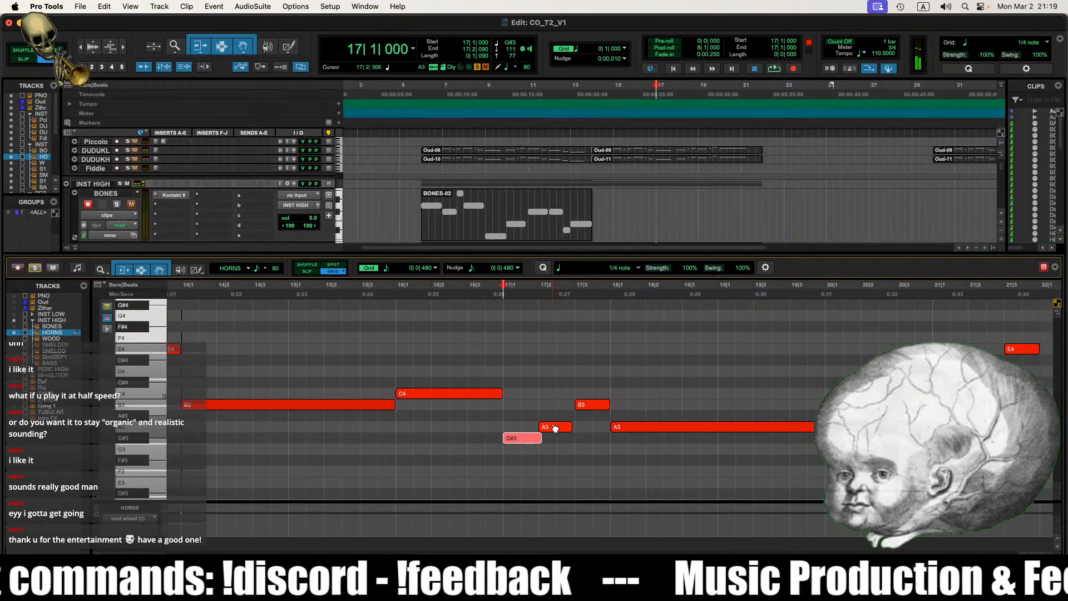
{"action": "key", "text": "space"}
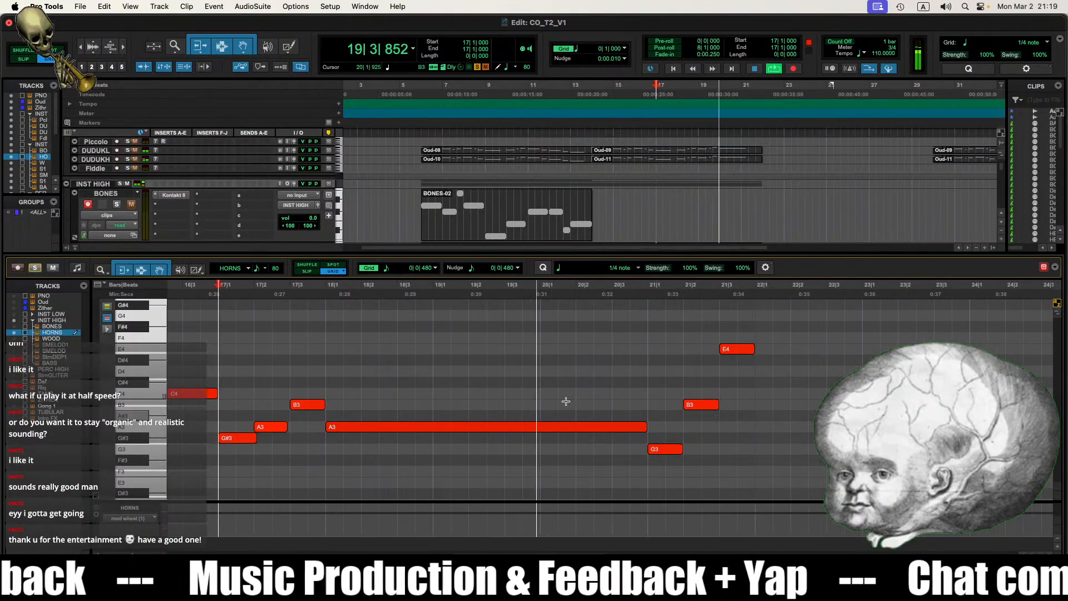
Step: Split the long A3 note in HORNS at bar 20 and lower its second part to G3
{"action": "key", "text": "space"}
{"action": "left_click", "coordinate": [548, 361]}
{"action": "key", "text": "space"}
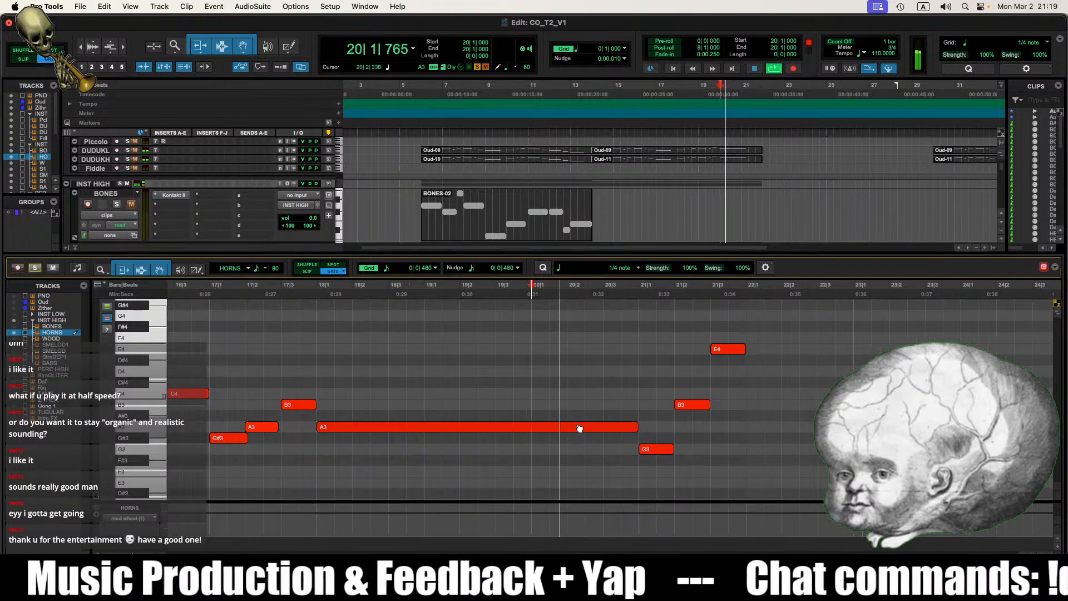
{"action": "key", "text": "space"}
{"action": "left_click", "coordinate": [550, 429]}
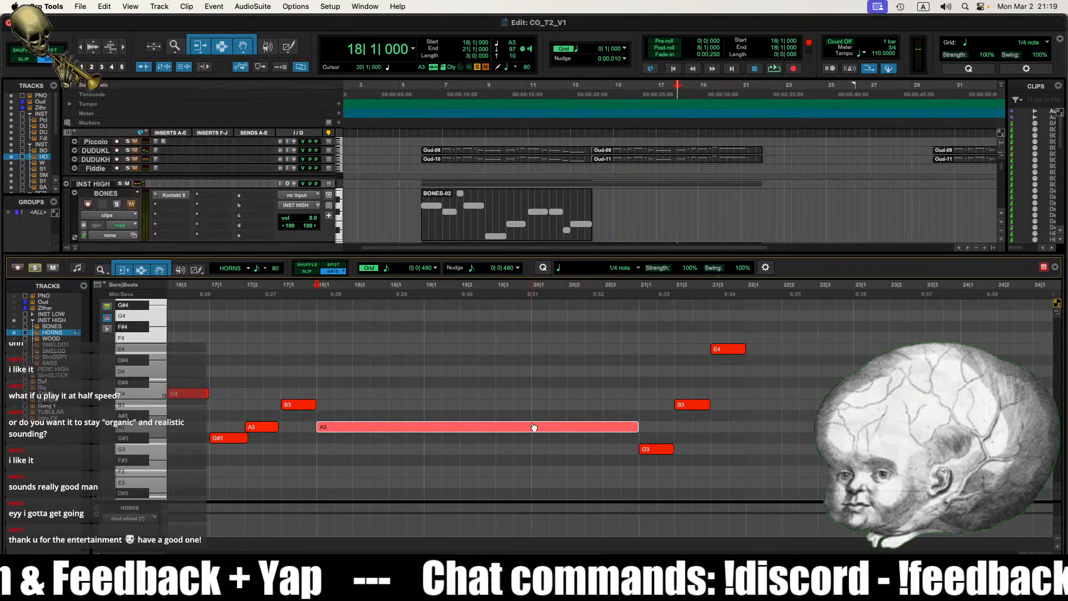
{"action": "left_click", "coordinate": [532, 411]}
{"action": "key", "text": "super+e"}
{"action": "left_click", "coordinate": [568, 453]}
{"action": "left_click", "coordinate": [553, 428]}
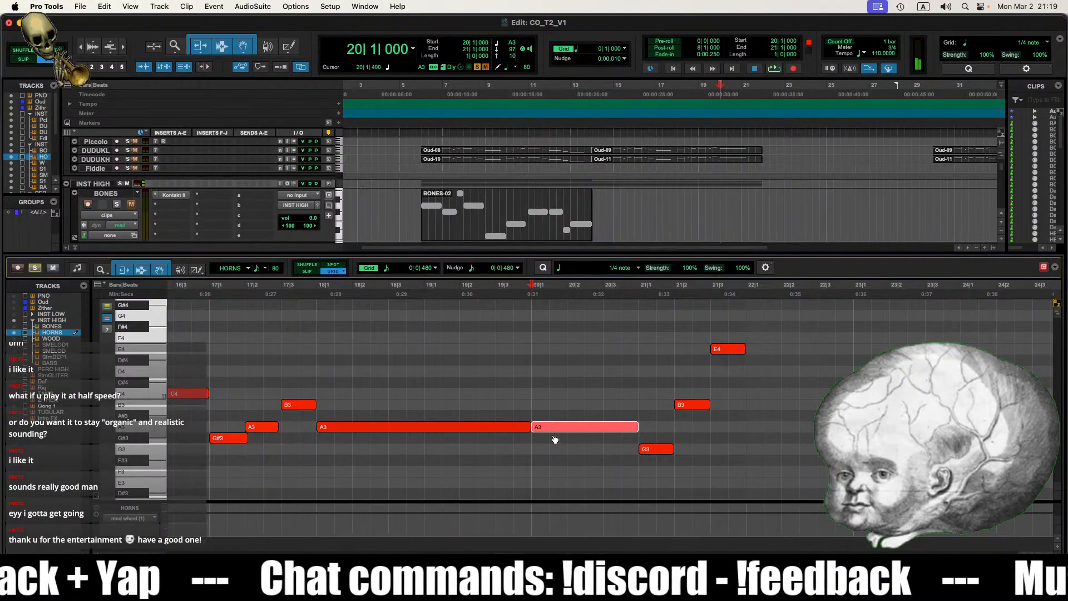
{"action": "left_click_drag", "start_coordinate": [555, 427], "coordinate": [554, 449]}
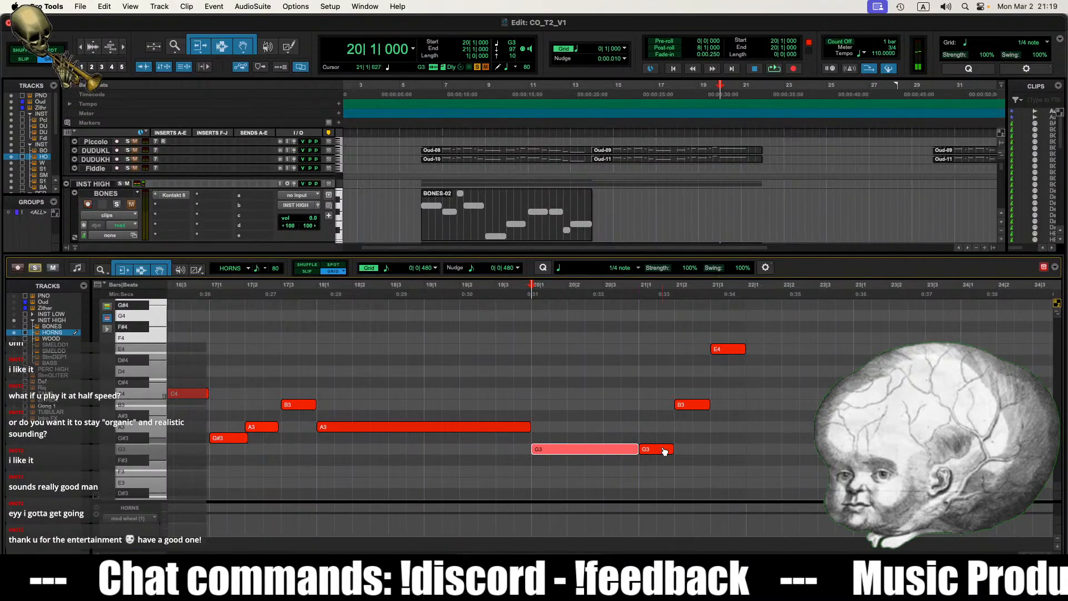
Step: In bar 21 of HORNS, move the short G3 note to beat 3 and the E4 note to beat 1, and audition the ending
{"action": "left_click_drag", "start_coordinate": [665, 452], "coordinate": [729, 449]}
{"action": "left_click", "coordinate": [695, 411]}
{"action": "left_click", "coordinate": [516, 472]}
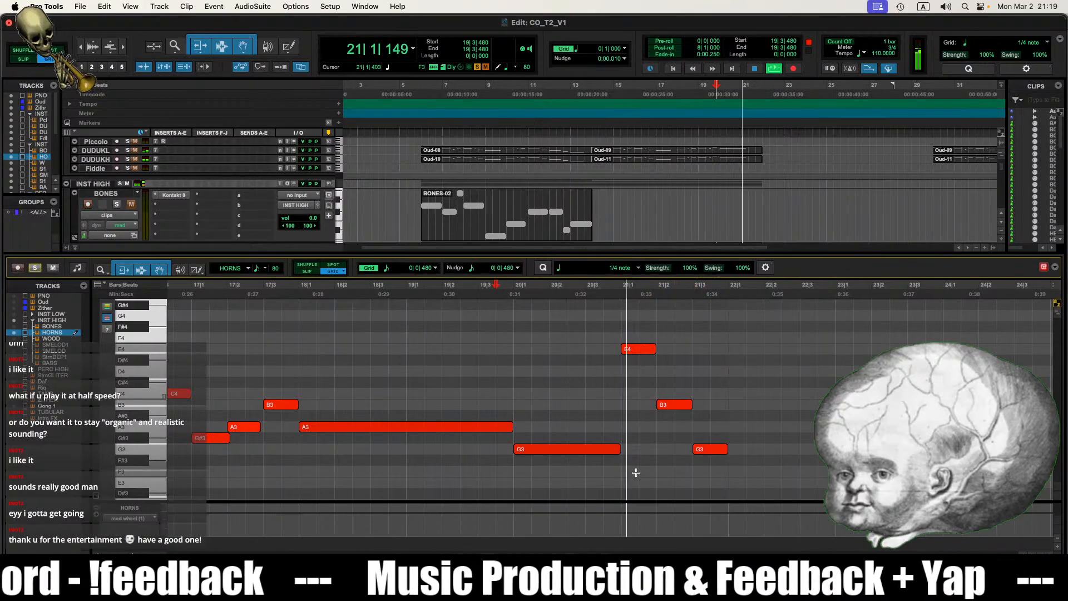
{"action": "key", "text": "space"}
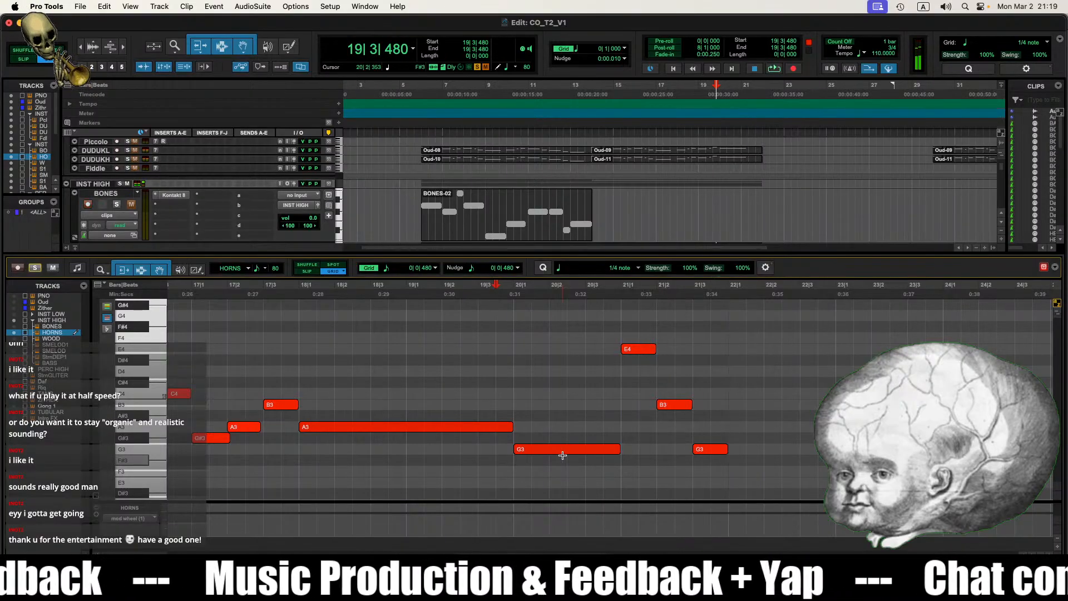
Step: Try B3 for the long HORNS note at bar 20, listen to it, and put the note back on G3
{"action": "left_click", "coordinate": [504, 427]}
{"action": "left_click_drag", "start_coordinate": [556, 455], "coordinate": [556, 412]}
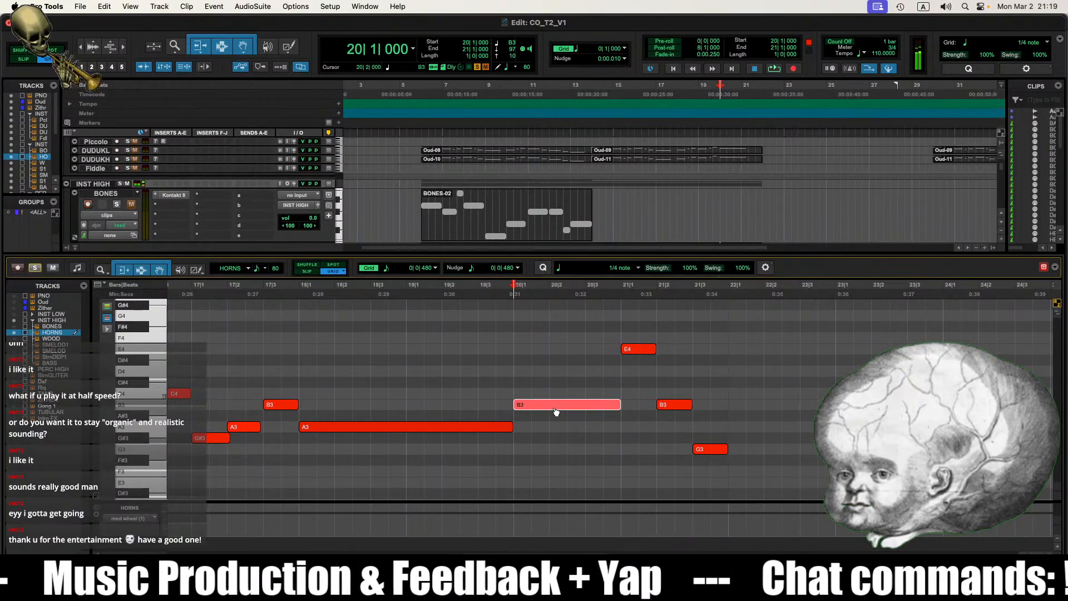
{"action": "left_click", "coordinate": [512, 441]}
{"action": "key", "text": "space"}
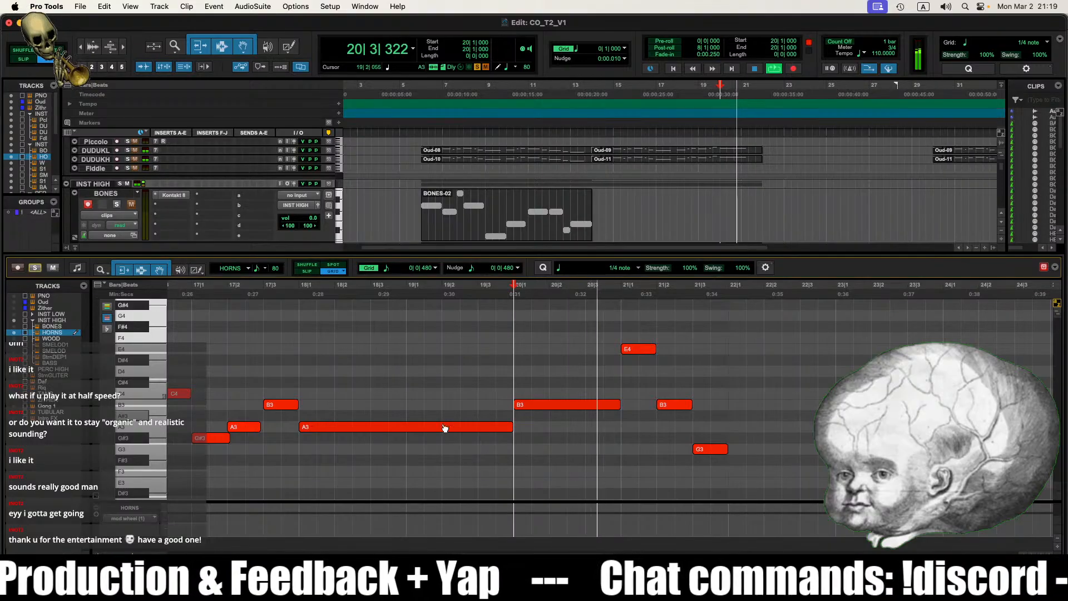
{"action": "key", "text": "space"}
{"action": "left_click_drag", "start_coordinate": [543, 405], "coordinate": [545, 449]}
Step: Play the HORNS ending from 19|3|480 and return to the arrangement view
{"action": "left_click", "coordinate": [493, 471]}
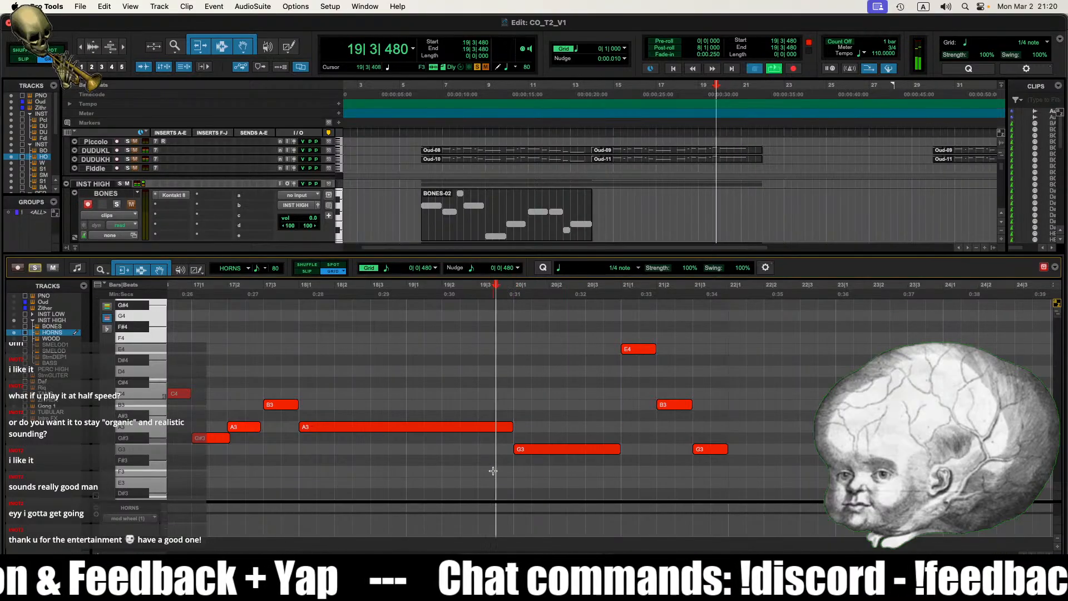
{"action": "key", "text": "space"}
{"action": "key", "text": "ctrl+shift+equal"}
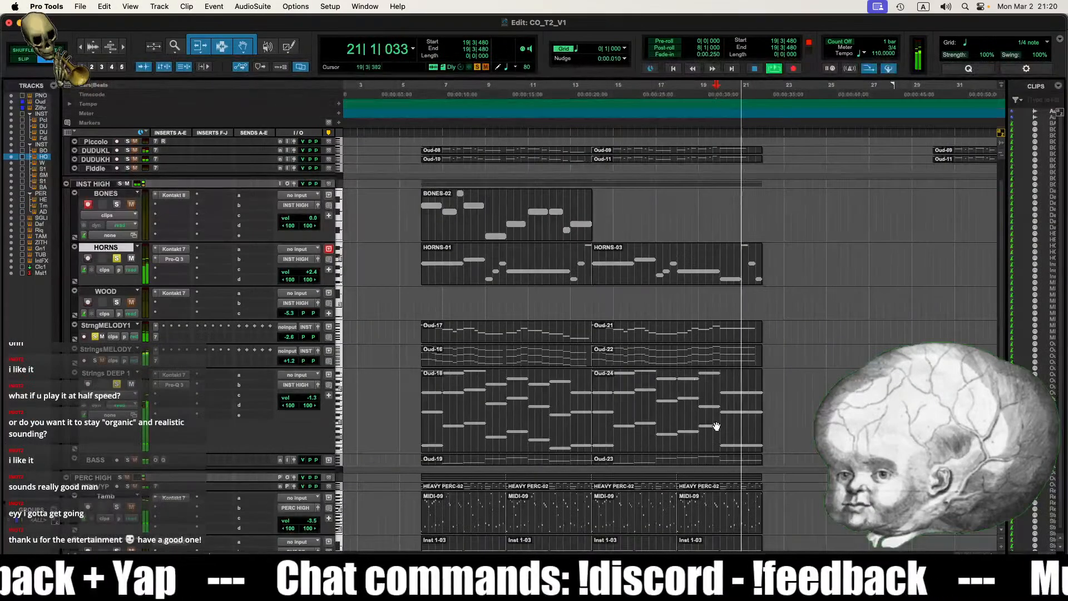
Step: Stop playback, examine the notes of the second Strings DEEP 1 clip from bar 14 in the MIDI editor, and close the editor
{"action": "key", "text": "space"}
{"action": "left_click", "coordinate": [717, 427]}
{"action": "key", "text": "ctrl+shift+equal"}
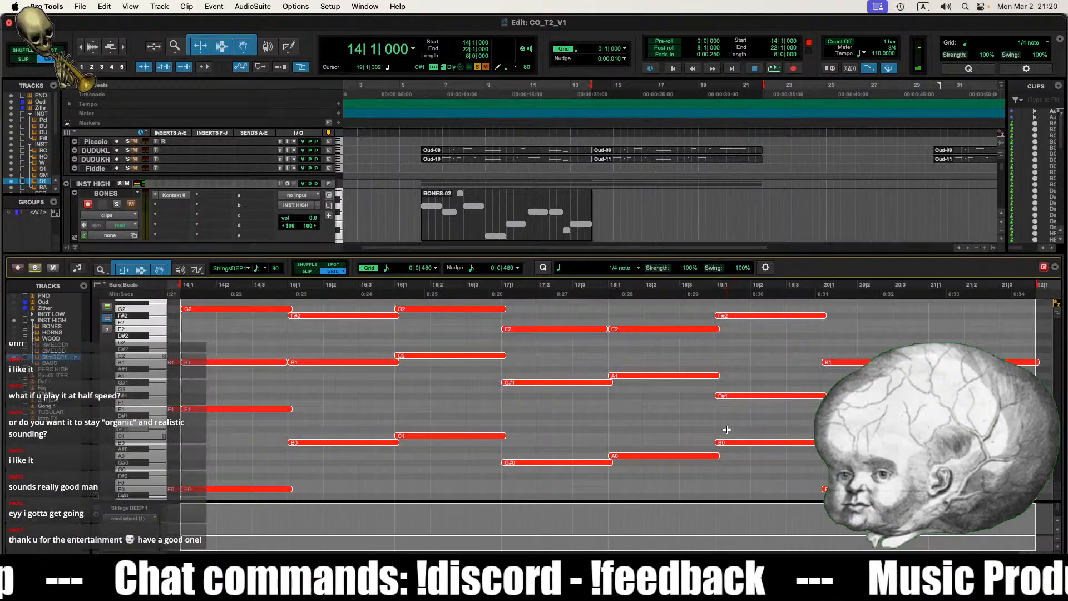
{"action": "key", "text": "r"}
{"action": "key", "text": "r"}
{"action": "left_click", "coordinate": [684, 429]}
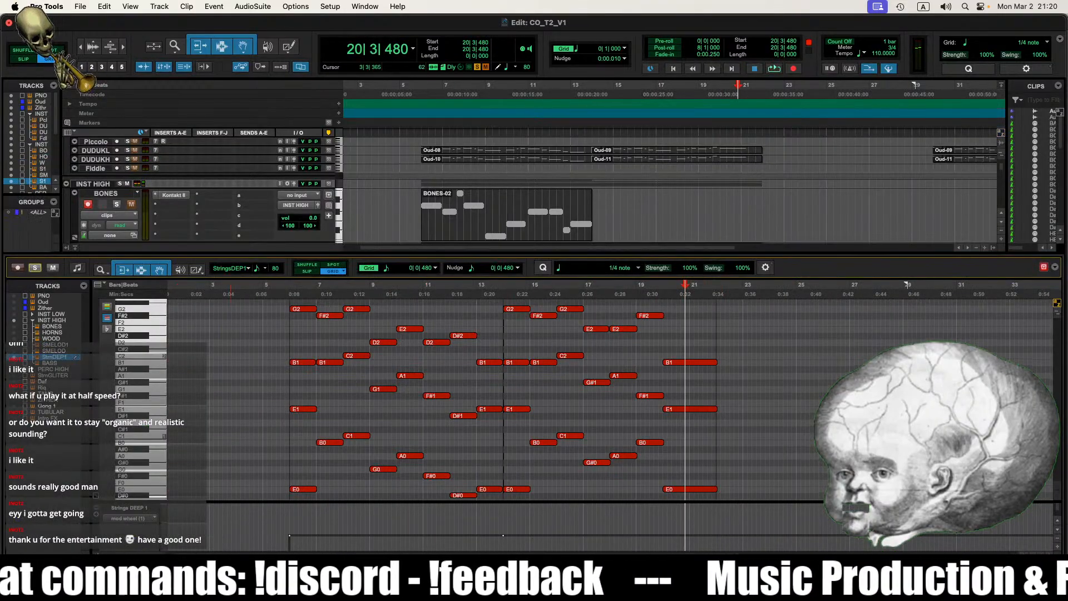
{"action": "key", "text": "ctrl+shift+equal"}
Step: Solo StringsMELODY in place of StrngMELODY1 and play its first clip together with the first Strings DEEP 1 clip from bar 6
{"action": "left_click", "coordinate": [478, 433]}
{"action": "left_click", "coordinate": [461, 359], "text": "shift"}
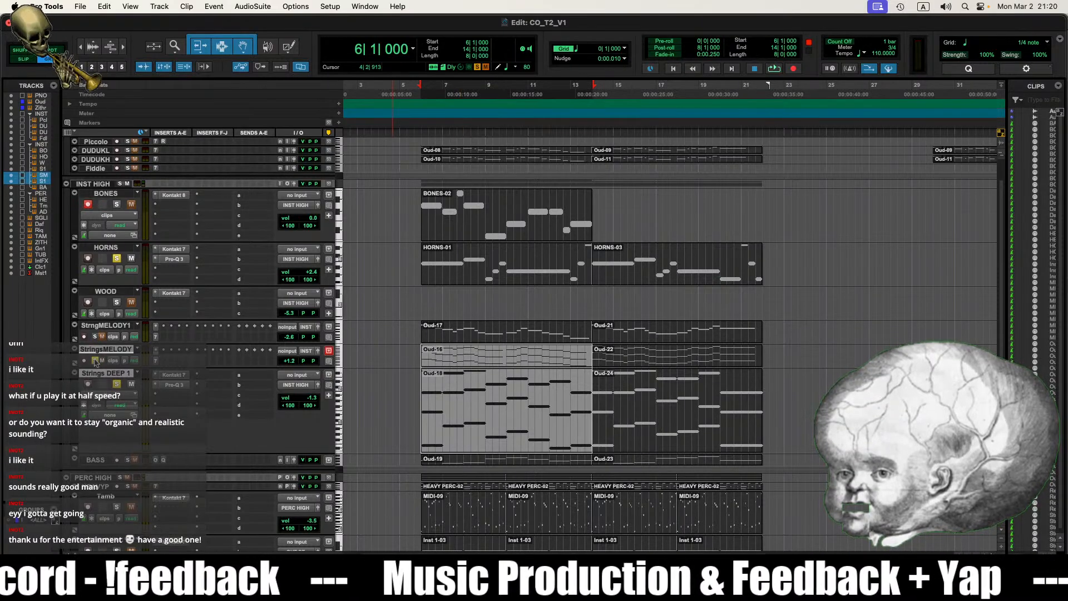
{"action": "key", "text": "space"}
{"action": "key", "text": "t"}
{"action": "key", "text": "space"}
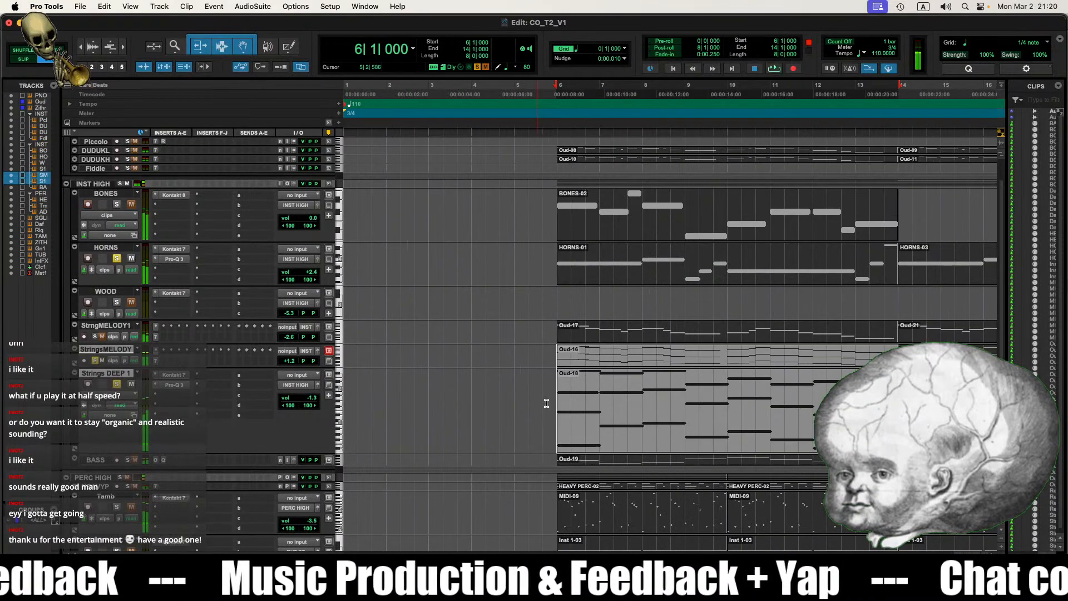
{"action": "key", "text": "space"}
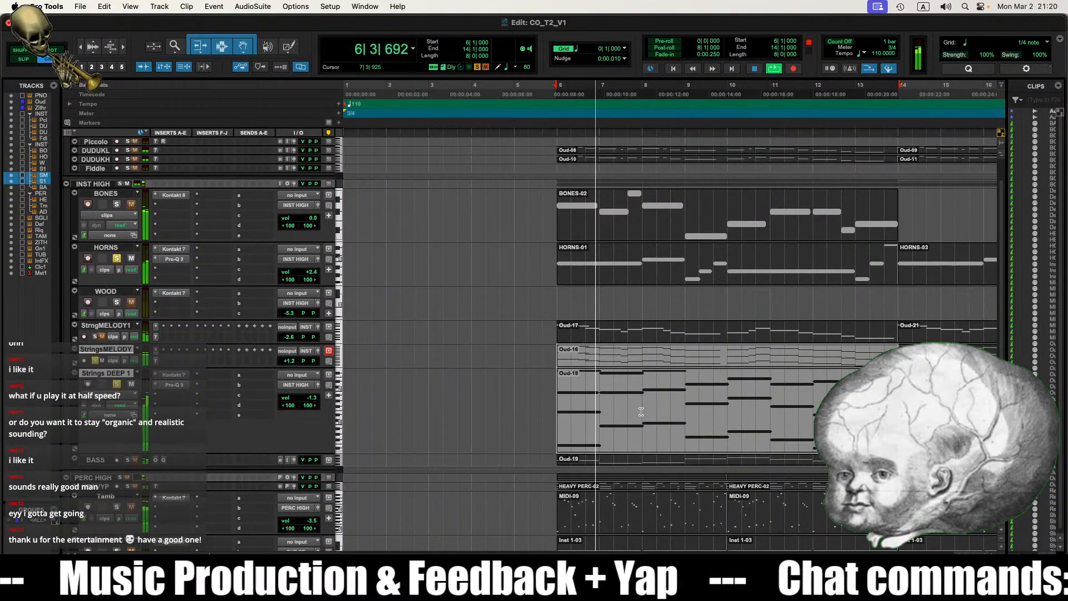
{"action": "key", "text": "space"}
{"action": "left_click", "coordinate": [530, 411]}
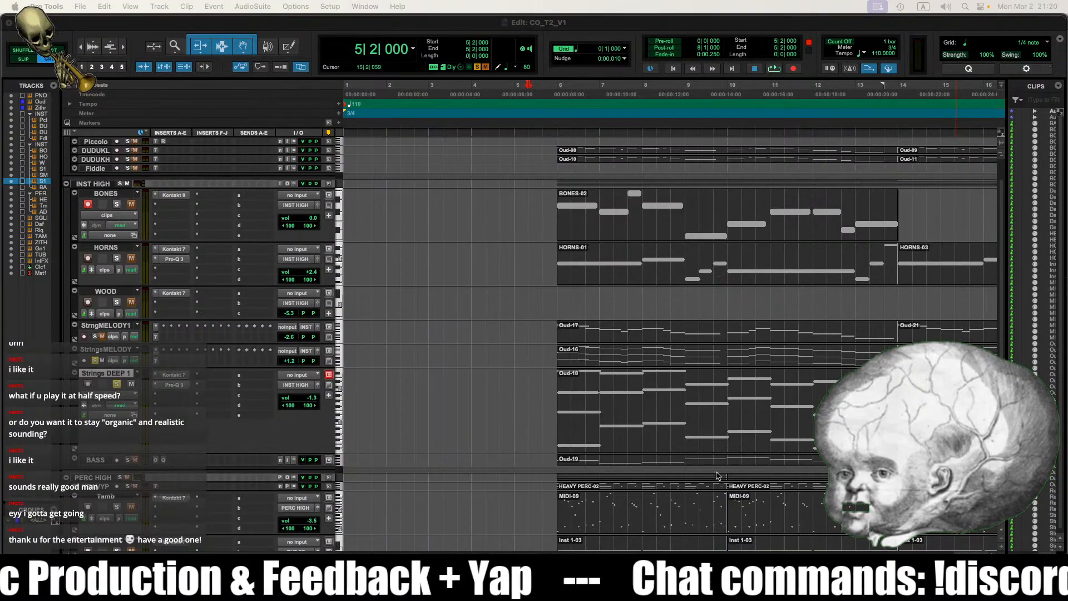
{"action": "scroll", "coordinate": [654, 438], "scroll_direction": "right", "scroll_amount": 2}
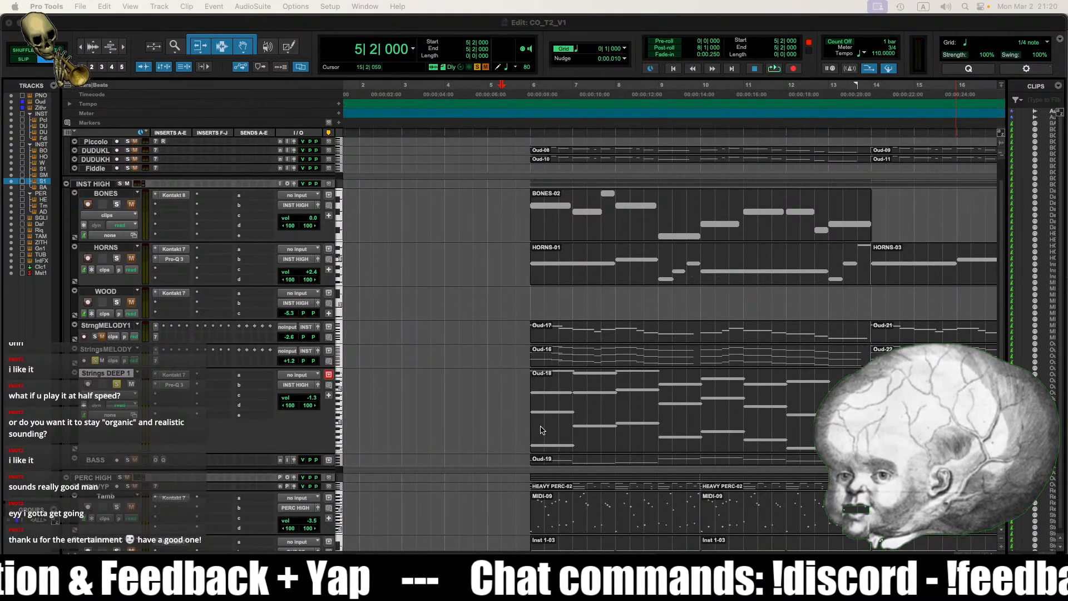
{"action": "scroll", "coordinate": [508, 420], "scroll_direction": "right", "scroll_amount": 2}
{"action": "left_click", "coordinate": [428, 227]}
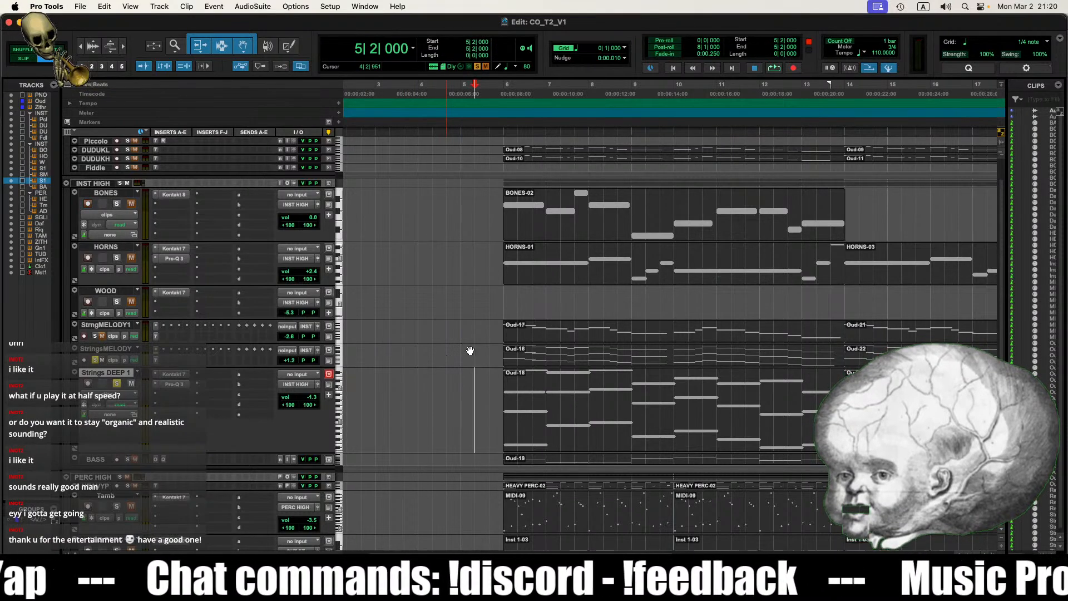
{"action": "scroll", "coordinate": [623, 415], "scroll_direction": "right", "scroll_amount": 10}
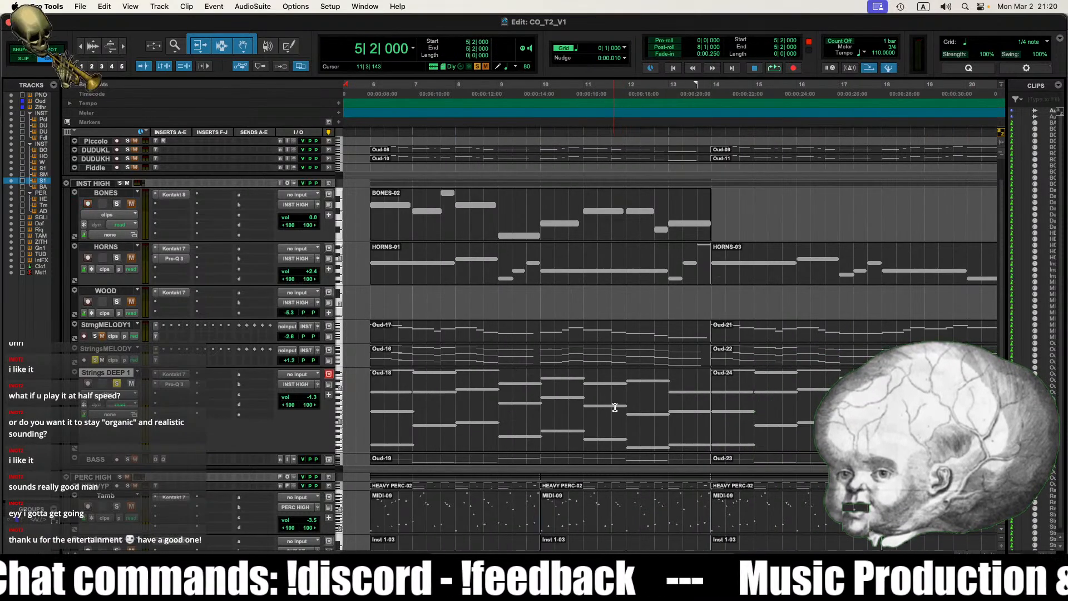
{"action": "scroll", "coordinate": [615, 408], "scroll_direction": "left", "scroll_amount": 4}
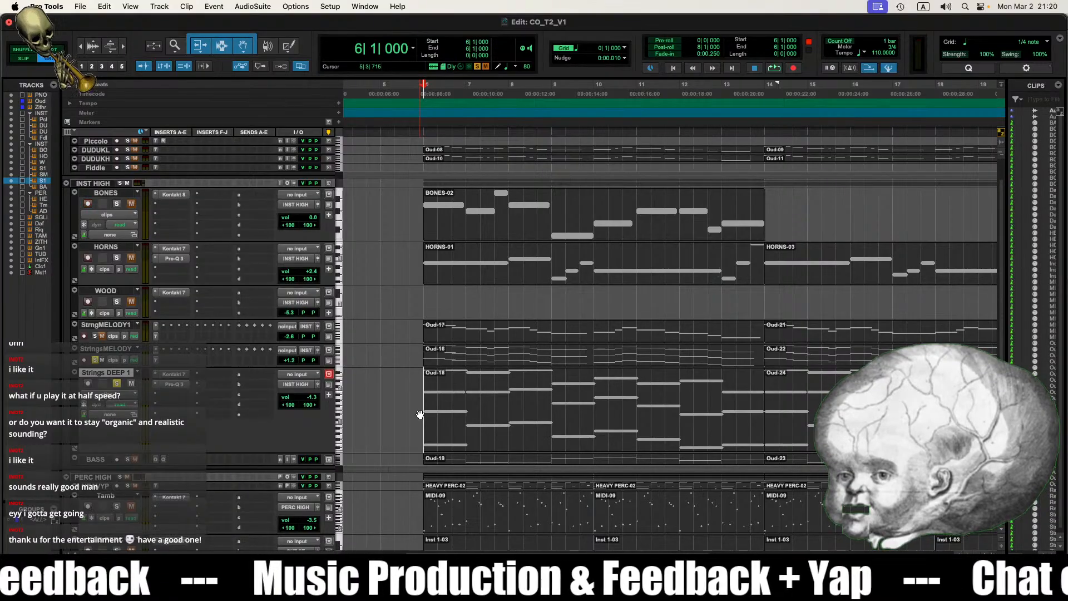
{"action": "scroll", "coordinate": [420, 415], "scroll_direction": "right", "scroll_amount": 2}
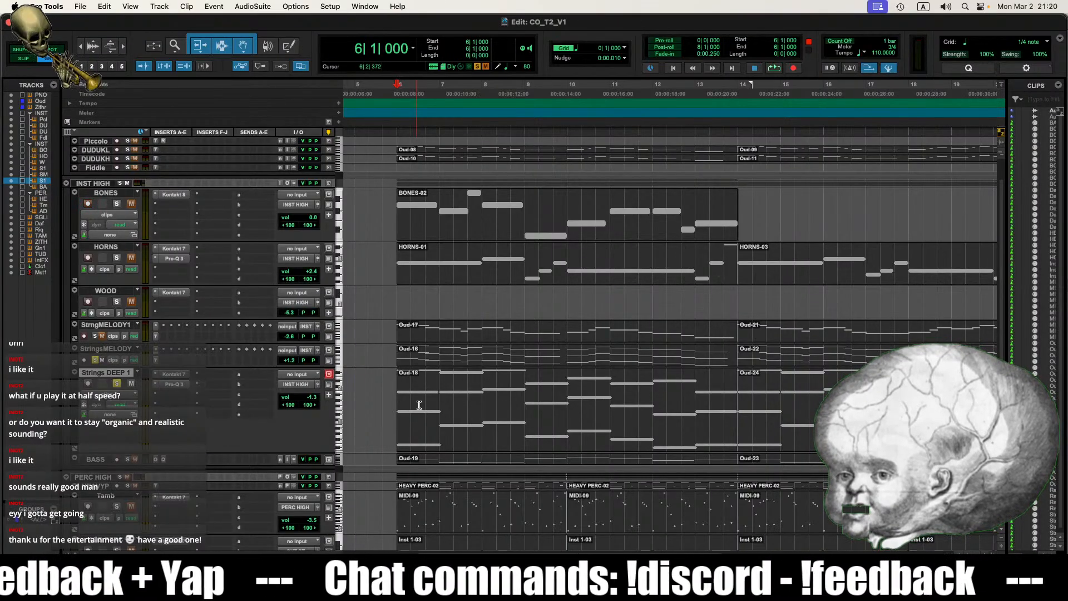
{"action": "scroll", "coordinate": [419, 405], "scroll_direction": "right", "scroll_amount": 2}
{"action": "scroll", "coordinate": [519, 417], "scroll_direction": "left", "scroll_amount": 4}
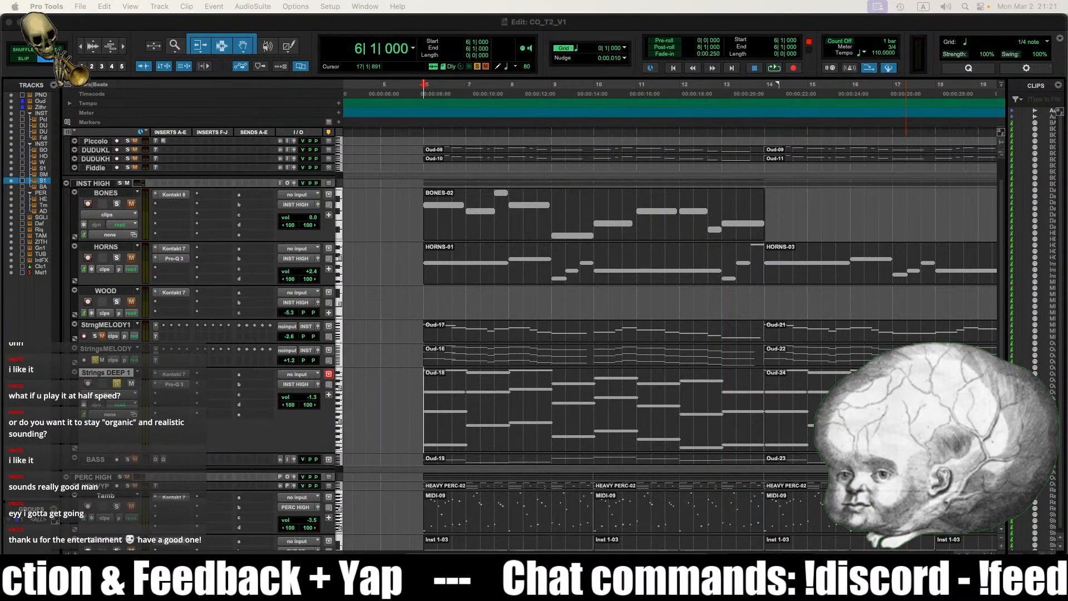
Step: Open the first Strings DEEP 1 clip in the MIDI editor, audition the notes of its bar 6 chord, and return to the arrangement view
{"action": "double_click", "coordinate": [517, 441]}
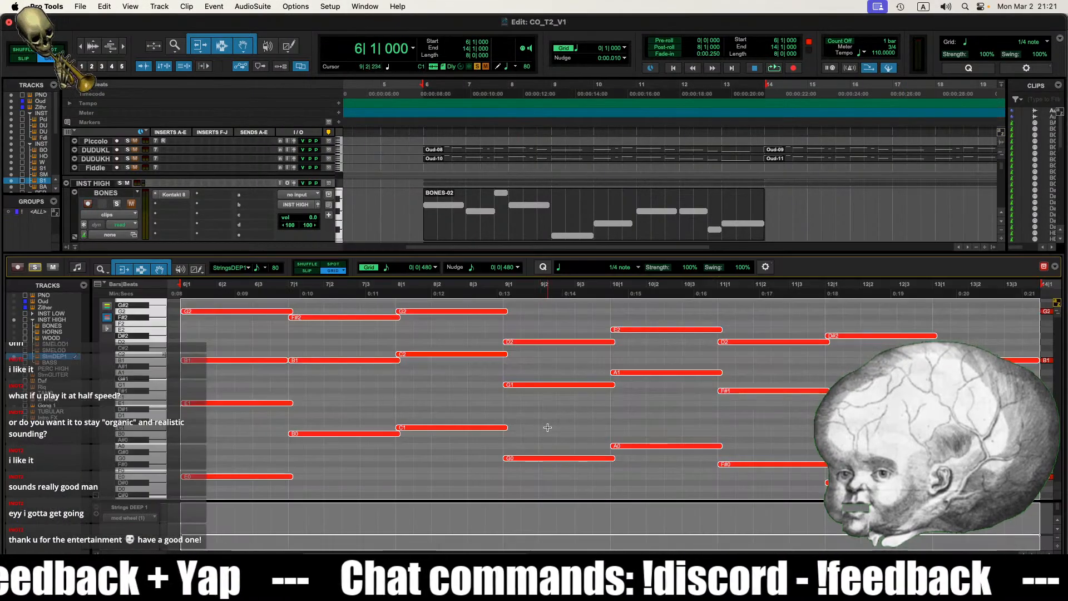
{"action": "key", "text": "r"}
{"action": "key", "text": "r"}
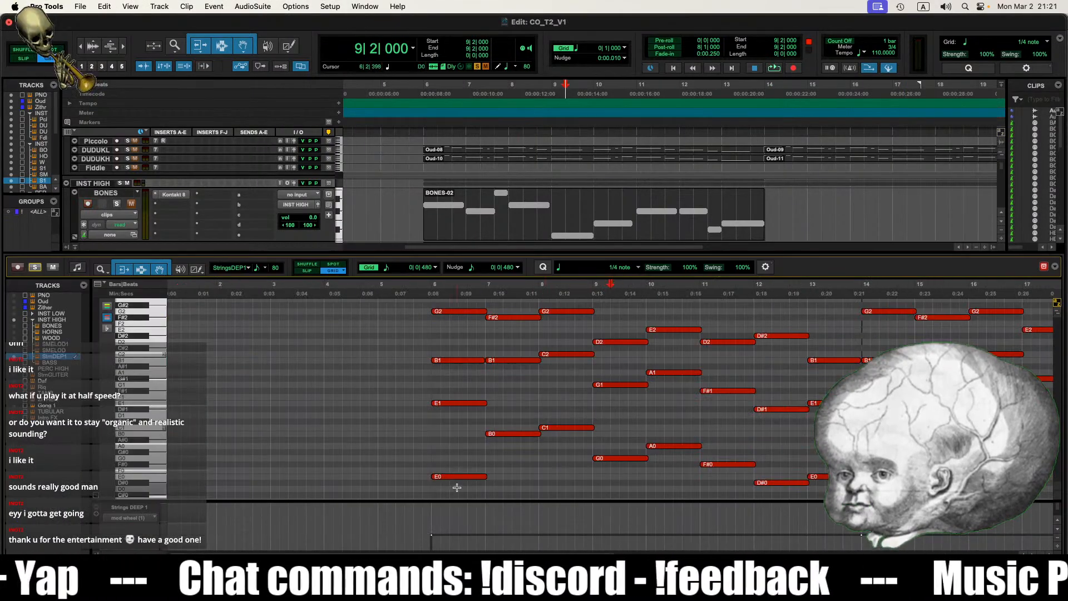
{"action": "left_click_drag", "start_coordinate": [457, 488], "coordinate": [451, 394]}
{"action": "left_click", "coordinate": [450, 361]}
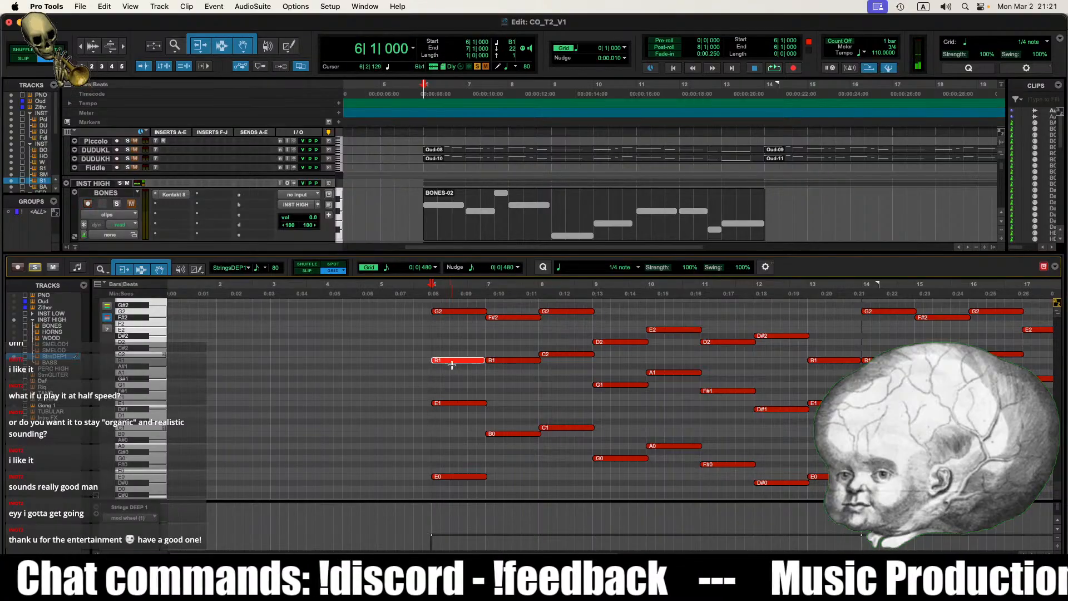
{"action": "scroll", "coordinate": [529, 437], "scroll_direction": "right", "scroll_amount": 2}
{"action": "left_click", "coordinate": [492, 408]}
{"action": "left_click", "coordinate": [419, 311]}
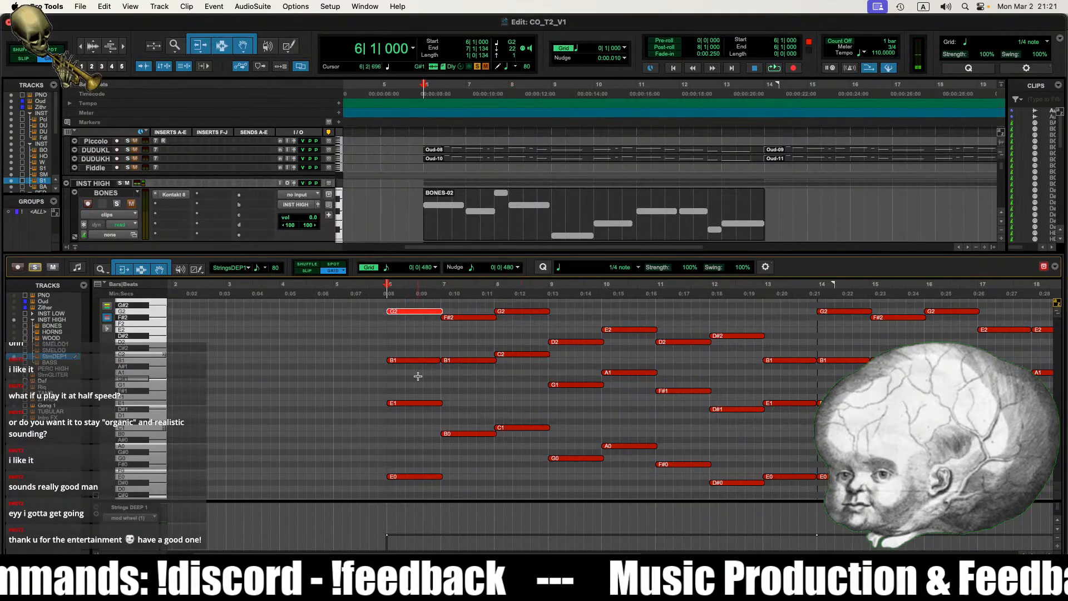
{"action": "left_click", "coordinate": [390, 343]}
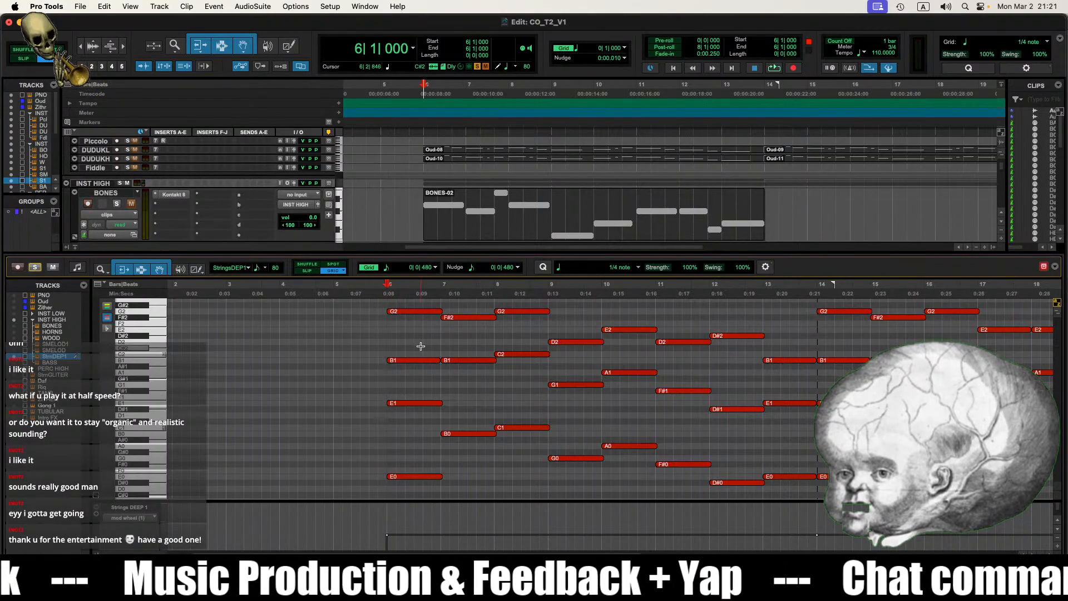
{"action": "key", "text": "ctrl+equal"}
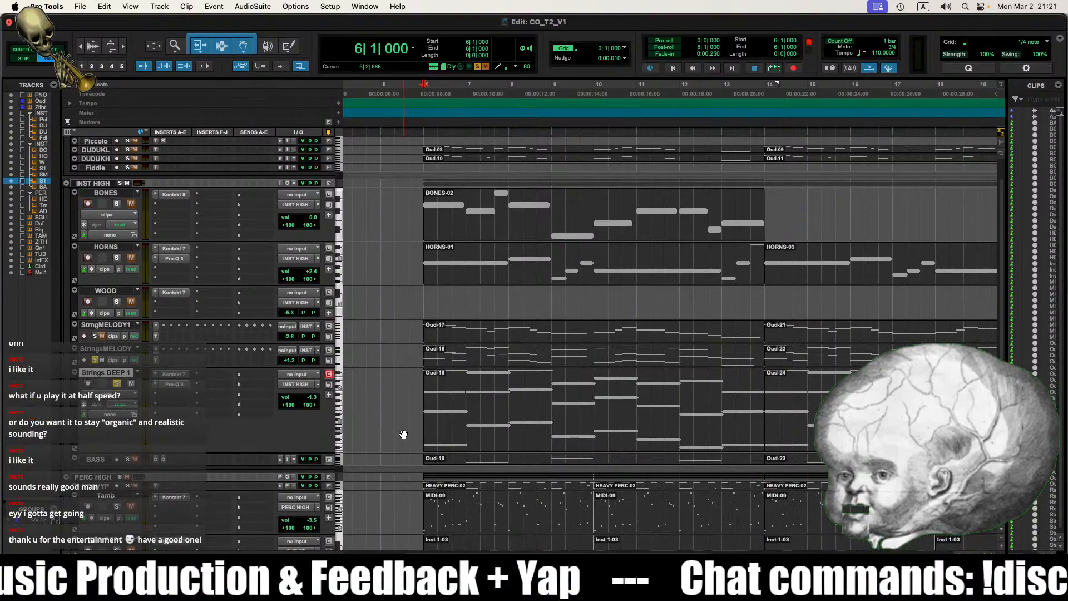
{"action": "left_click", "coordinate": [460, 433]}
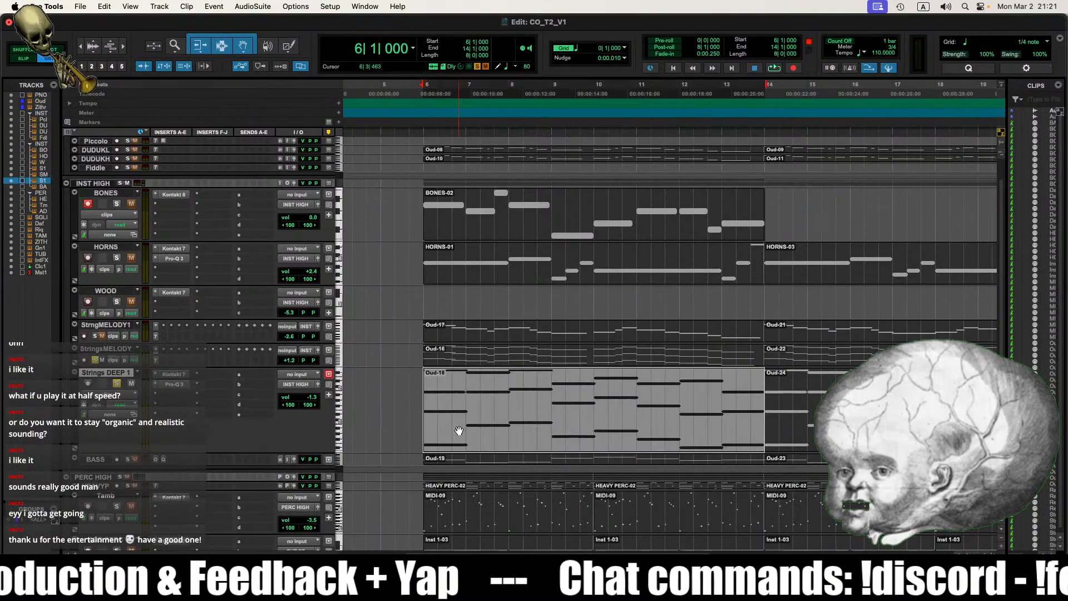
{"action": "left_click", "coordinate": [452, 362], "text": "shift"}
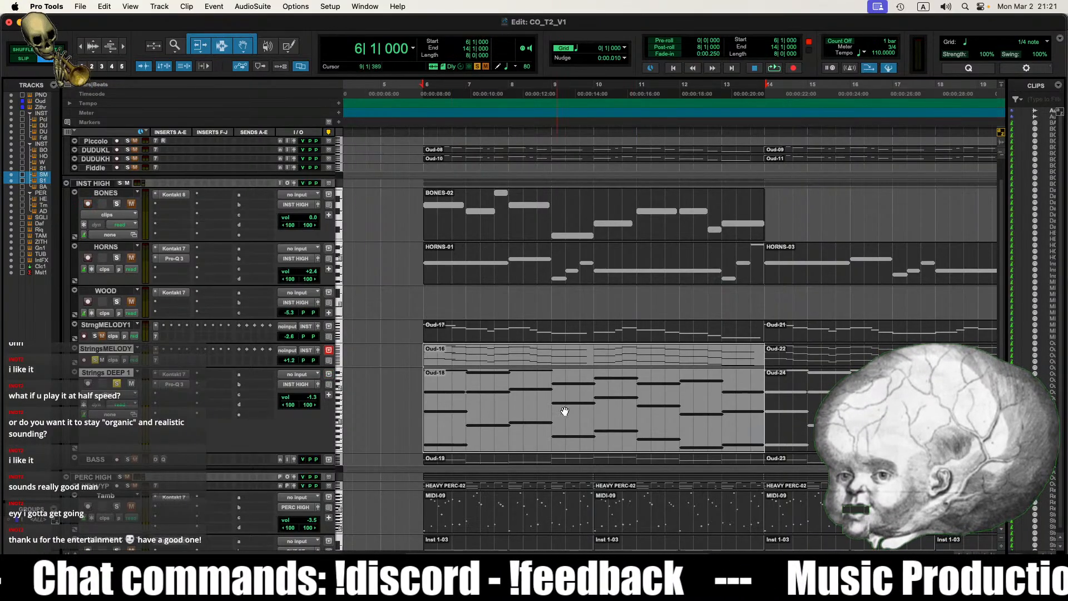
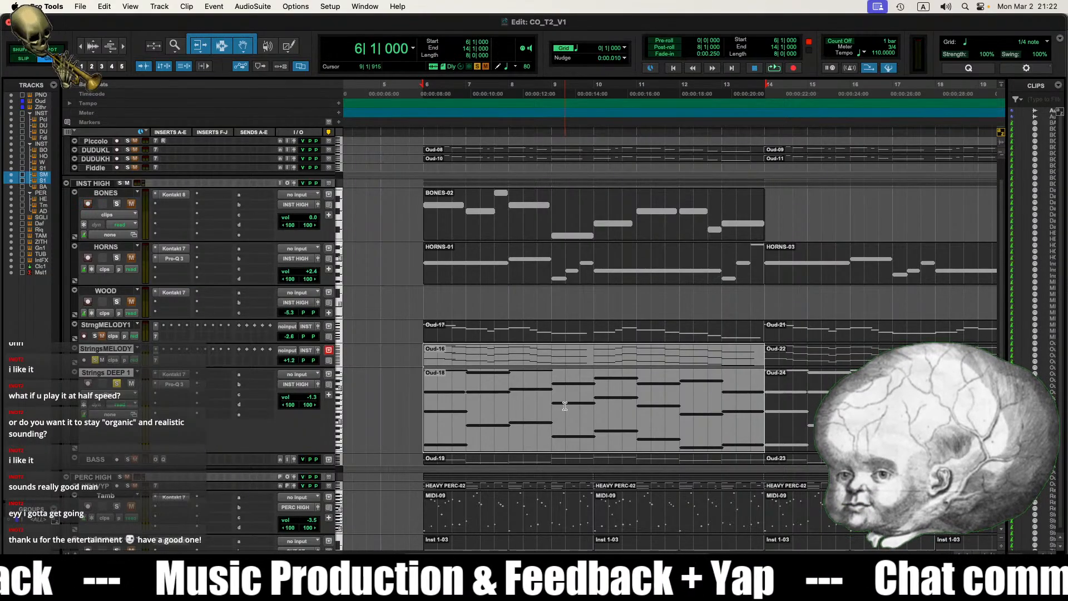
{"action": "left_click", "coordinate": [419, 405]}
{"action": "left_click", "coordinate": [452, 361]}
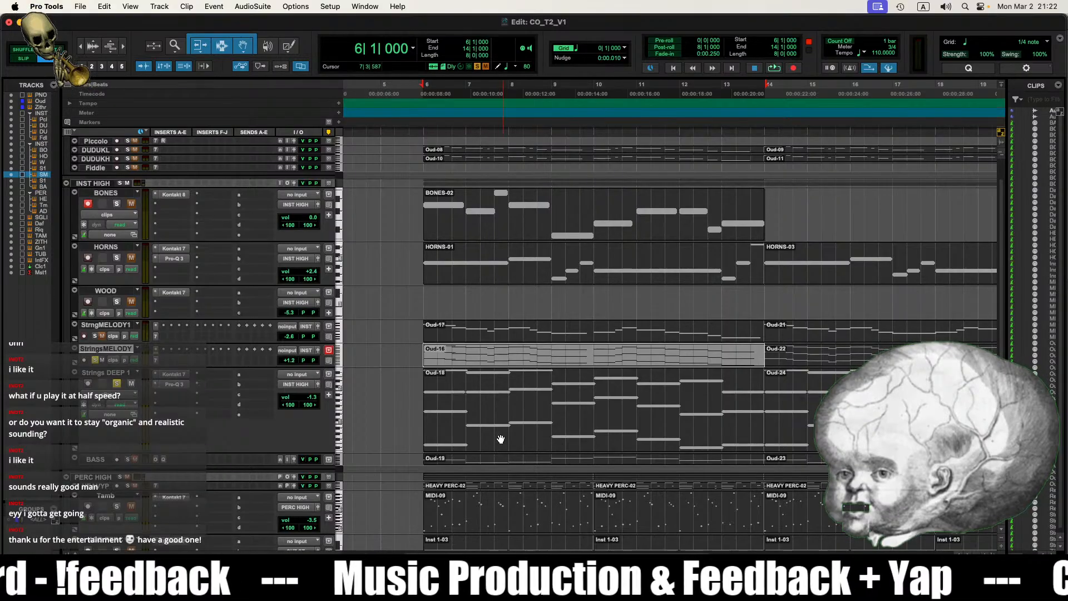
{"action": "left_click", "coordinate": [420, 400]}
{"action": "left_click", "coordinate": [464, 362]}
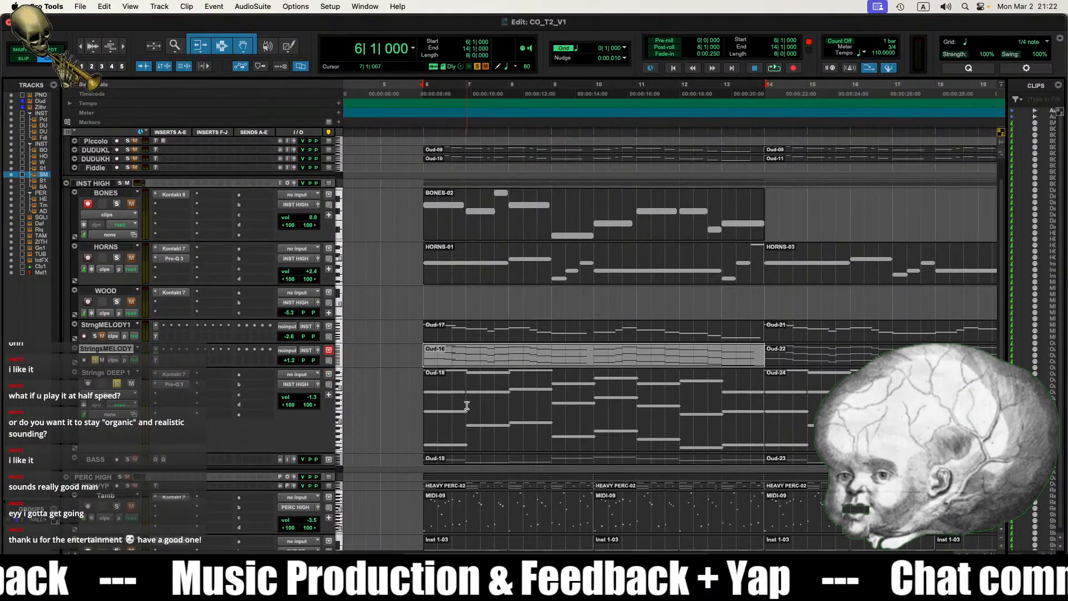
{"action": "left_click", "coordinate": [459, 417], "text": "shift"}
{"action": "left_click", "coordinate": [414, 417]}
Step: Open the first StringsMELODY and Strings DEEP 1 clips together in the MIDI editor, audition their notes at bars 6 and 7, and close it
{"action": "left_click", "coordinate": [453, 417]}
{"action": "left_click", "coordinate": [450, 357], "text": "shift"}
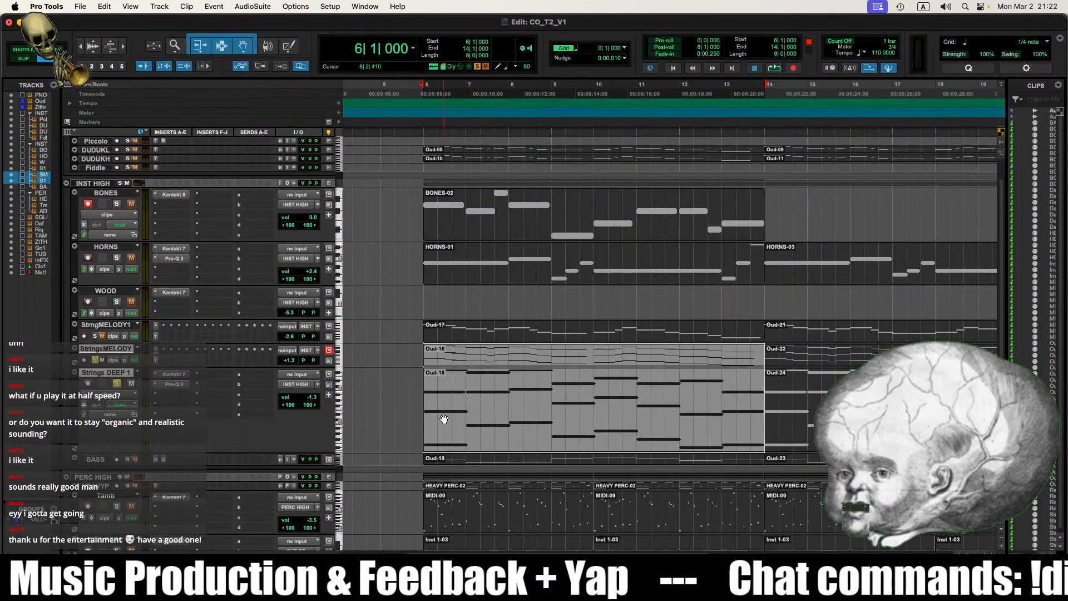
{"action": "double_click", "coordinate": [443, 420]}
{"action": "left_click", "coordinate": [290, 490]}
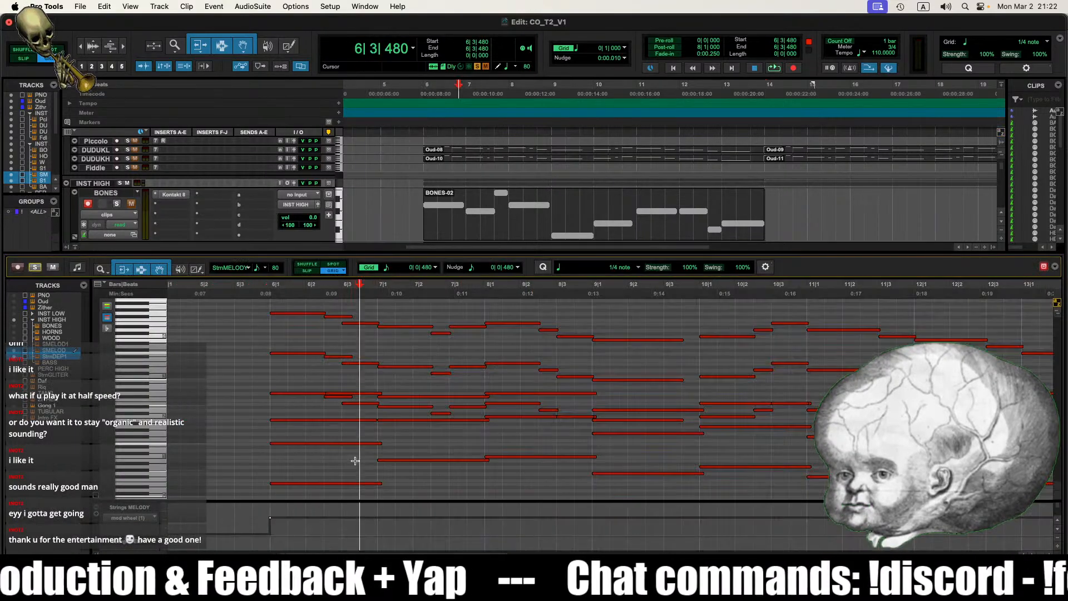
{"action": "left_click", "coordinate": [291, 443]}
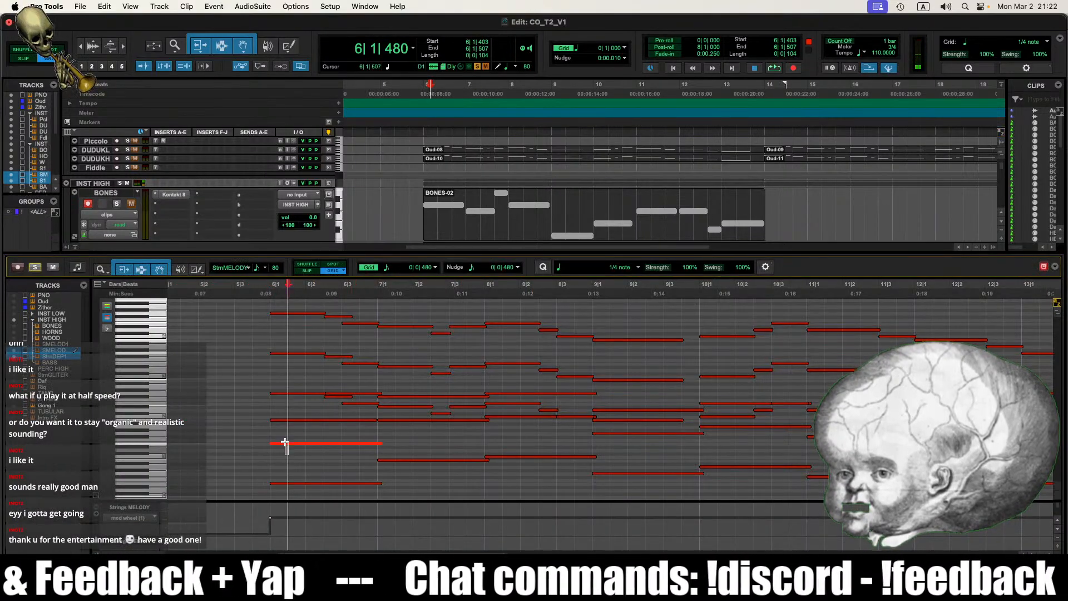
{"action": "left_click_drag", "start_coordinate": [284, 425], "coordinate": [286, 314]}
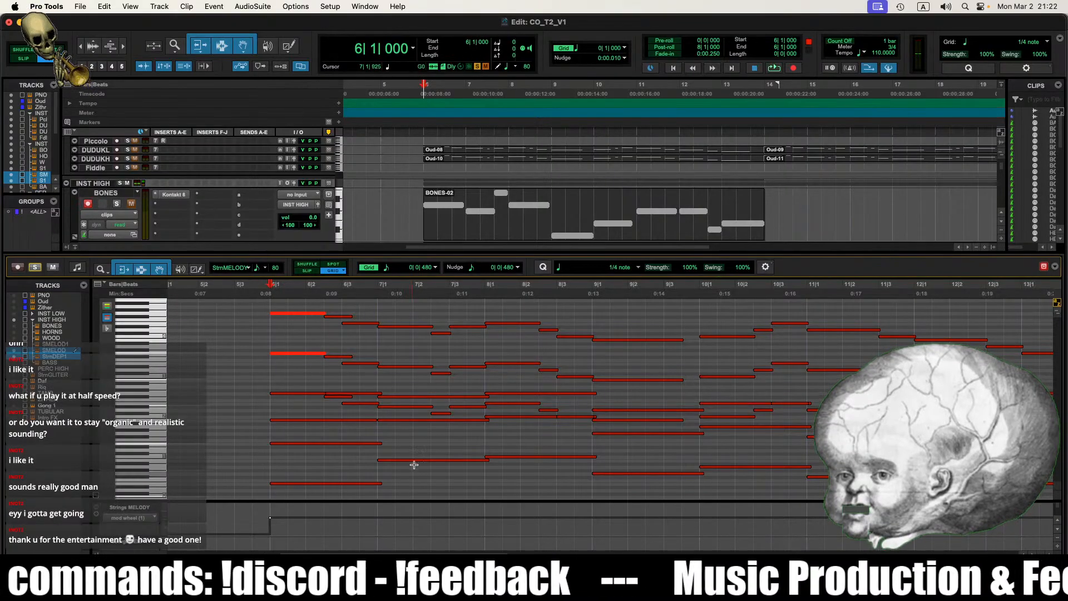
{"action": "left_click_drag", "start_coordinate": [406, 478], "coordinate": [411, 416]}
{"action": "left_click", "coordinate": [398, 396]}
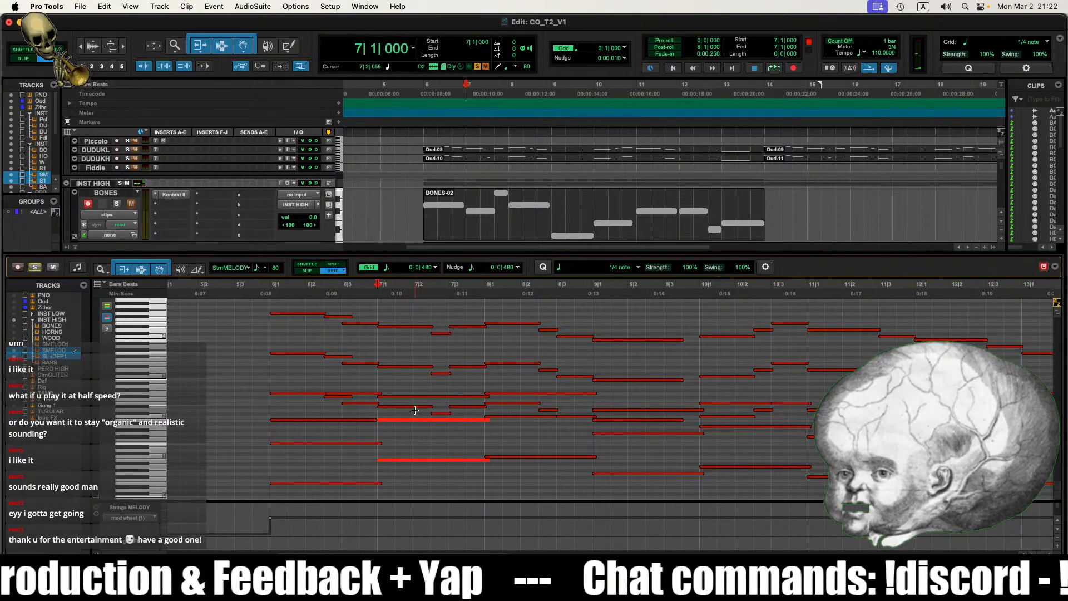
{"action": "key", "text": "ctrl+equal"}
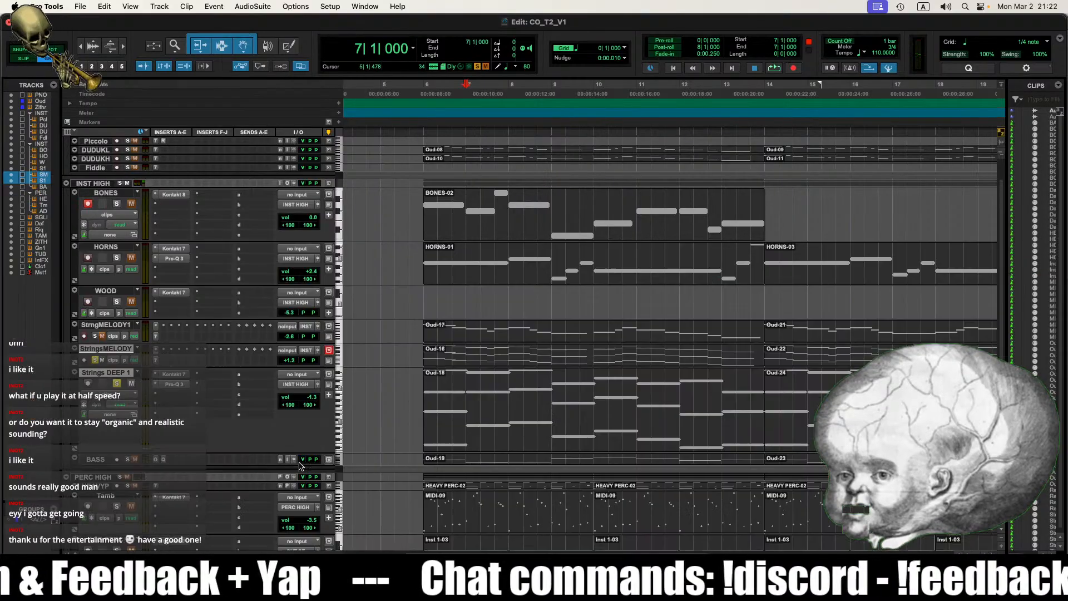
Step: Open the first StrngMELODY1 and Strings DEEP 1 clips together in the MIDI editor and solo StrngMELODY1 in place of StringsMELODY
{"action": "scroll", "coordinate": [585, 336], "scroll_direction": "up", "scroll_amount": 2}
{"action": "scroll", "coordinate": [582, 340], "scroll_direction": "down", "scroll_amount": 3}
{"action": "left_click", "coordinate": [493, 404]}
{"action": "left_click", "coordinate": [492, 333], "text": "shift"}
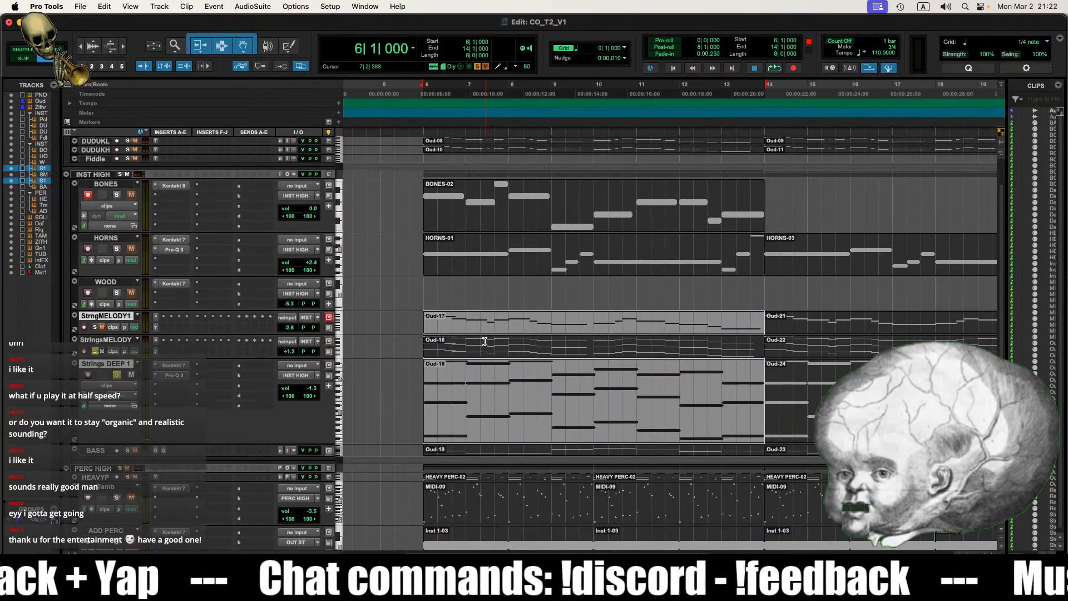
{"action": "double_click", "coordinate": [489, 329]}
{"action": "left_click", "coordinate": [508, 366]}
{"action": "key", "text": "ctrl+bracketleft"}
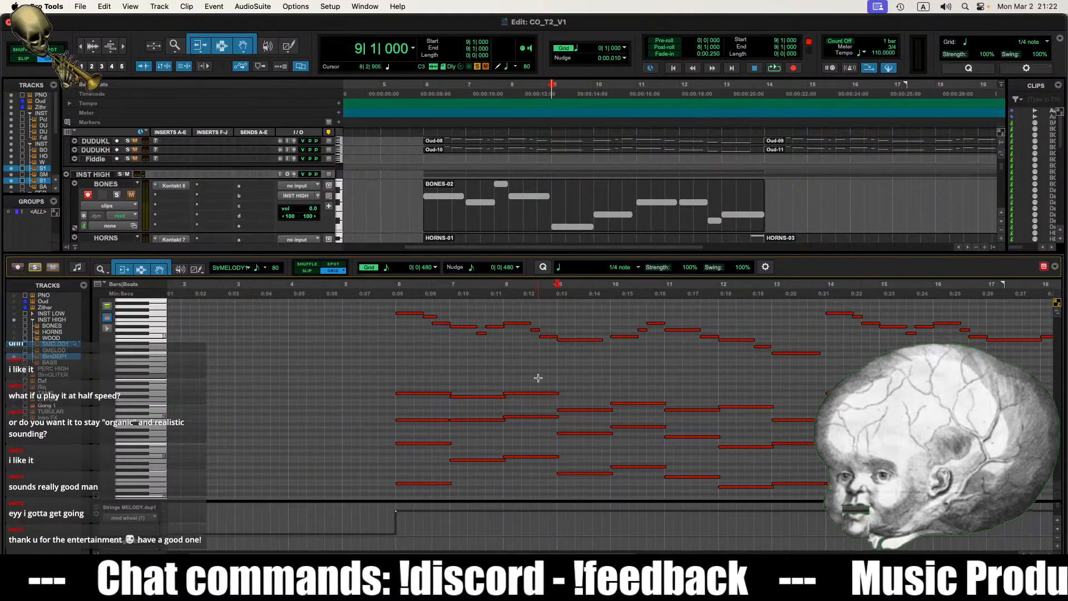
{"action": "left_click", "coordinate": [500, 323]}
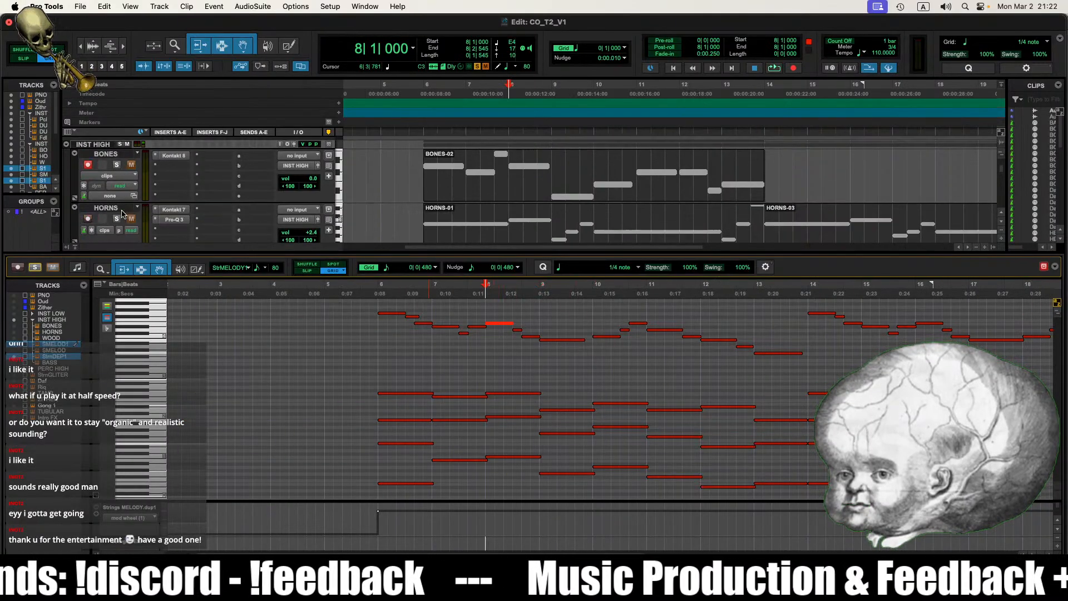
{"action": "scroll", "coordinate": [125, 200], "scroll_direction": "down", "scroll_amount": 10}
{"action": "left_click", "coordinate": [95, 188]}
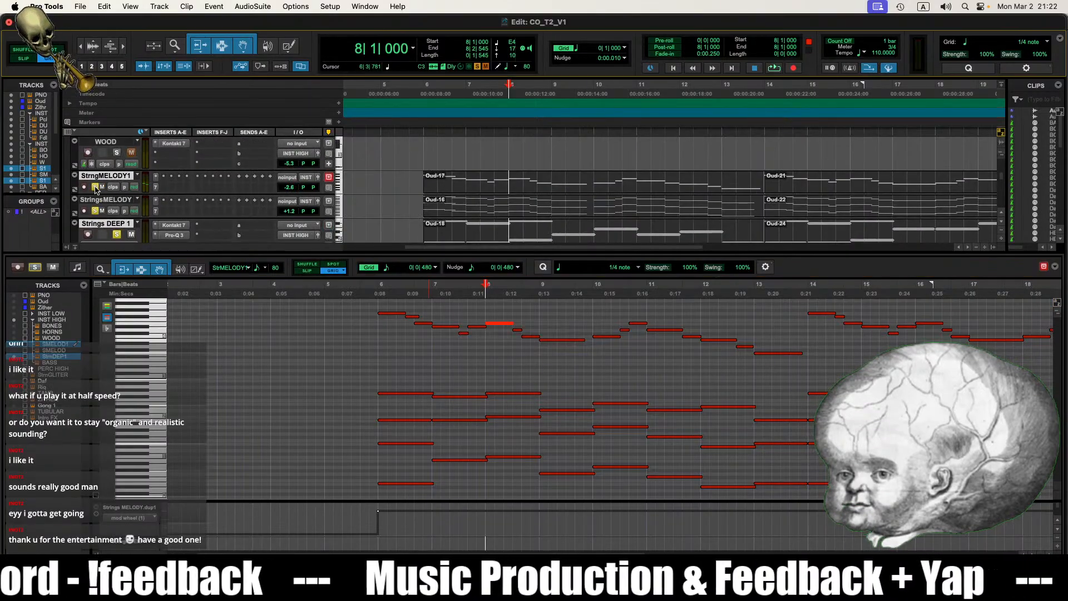
Step: Audition the melody and deep string notes of the bar 8 chord and select the notes stacked at bar 9
{"action": "left_click", "coordinate": [496, 323]}
{"action": "left_click_drag", "start_coordinate": [498, 383], "coordinate": [500, 415]}
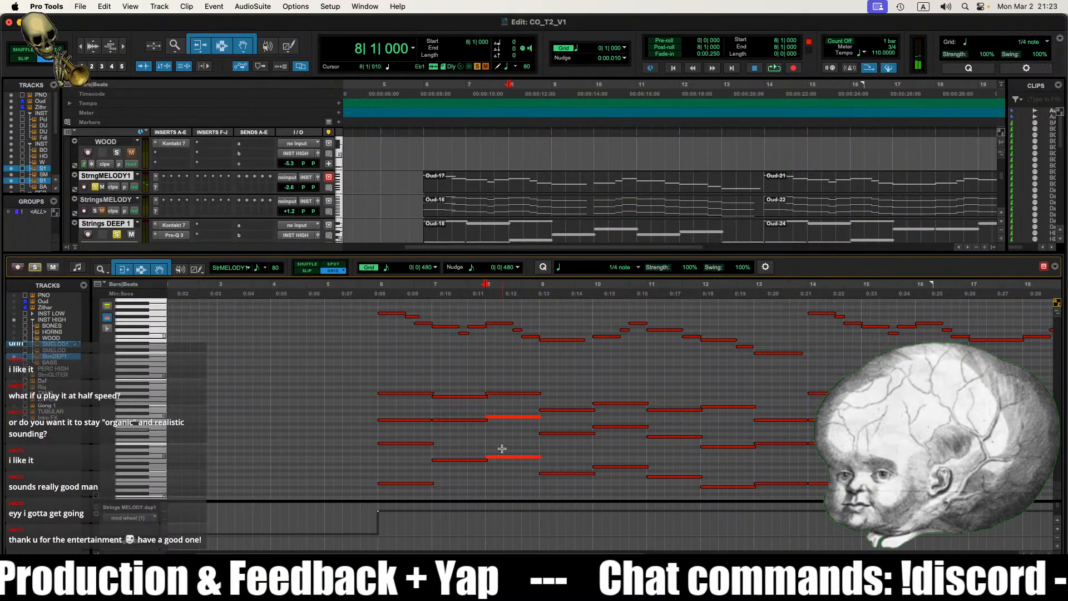
{"action": "left_click_drag", "start_coordinate": [504, 474], "coordinate": [498, 383]}
{"action": "left_click_drag", "start_coordinate": [499, 354], "coordinate": [522, 441]}
{"action": "scroll", "coordinate": [528, 348], "scroll_direction": "right", "scroll_amount": 2}
{"action": "scroll", "coordinate": [518, 348], "scroll_direction": "right", "scroll_amount": 1}
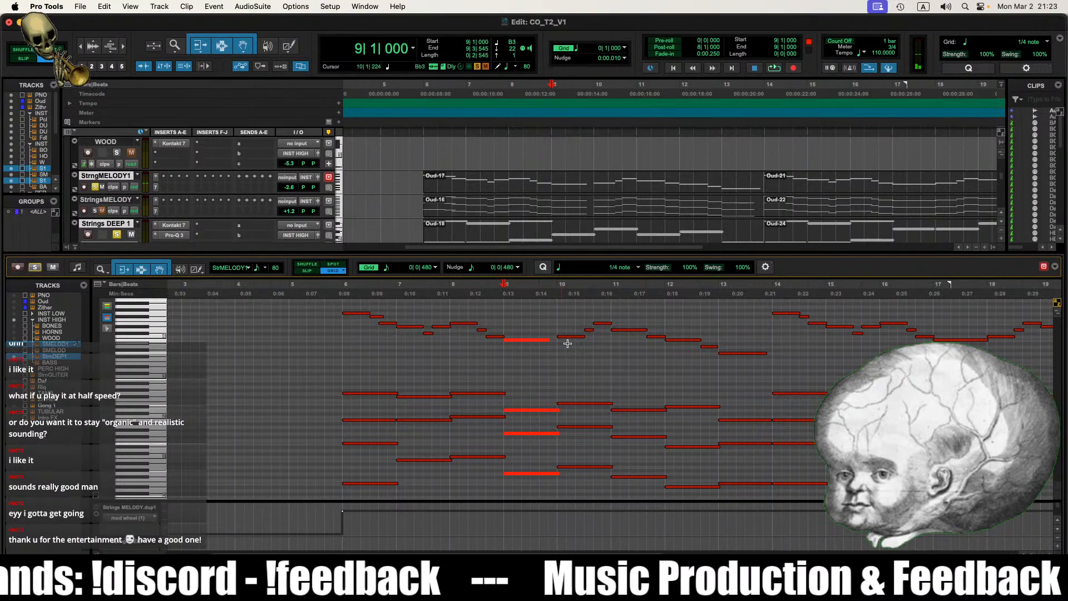
Step: Audition the stacked melody and deep string notes of the chords at bars 10 and 11
{"action": "scroll", "coordinate": [522, 485], "scroll_direction": "right", "scroll_amount": 1}
{"action": "left_click_drag", "start_coordinate": [552, 322], "coordinate": [551, 470]}
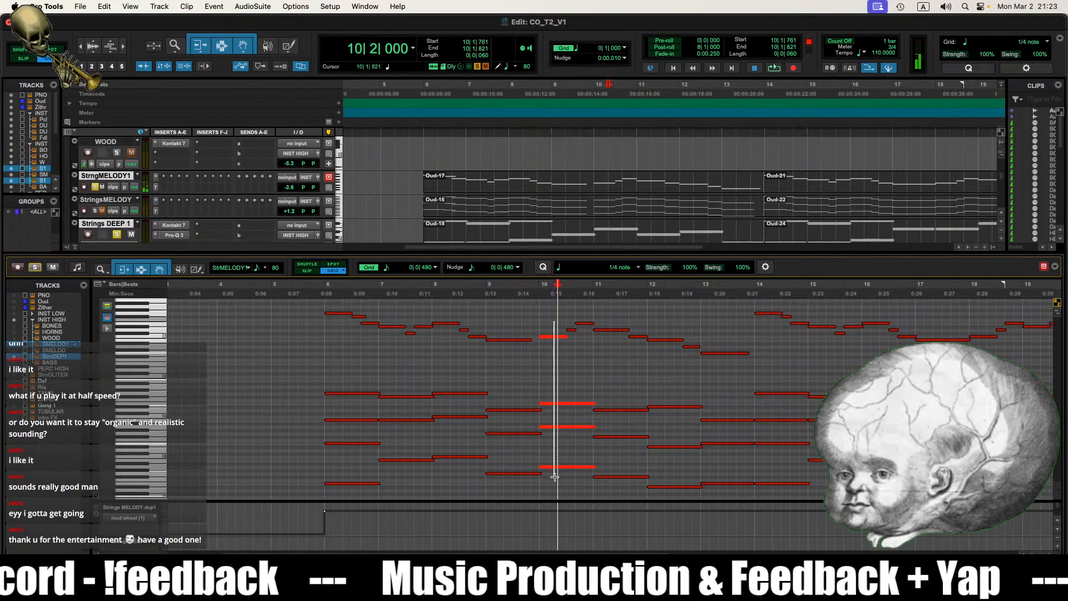
{"action": "scroll", "coordinate": [535, 423], "scroll_direction": "right", "scroll_amount": 3}
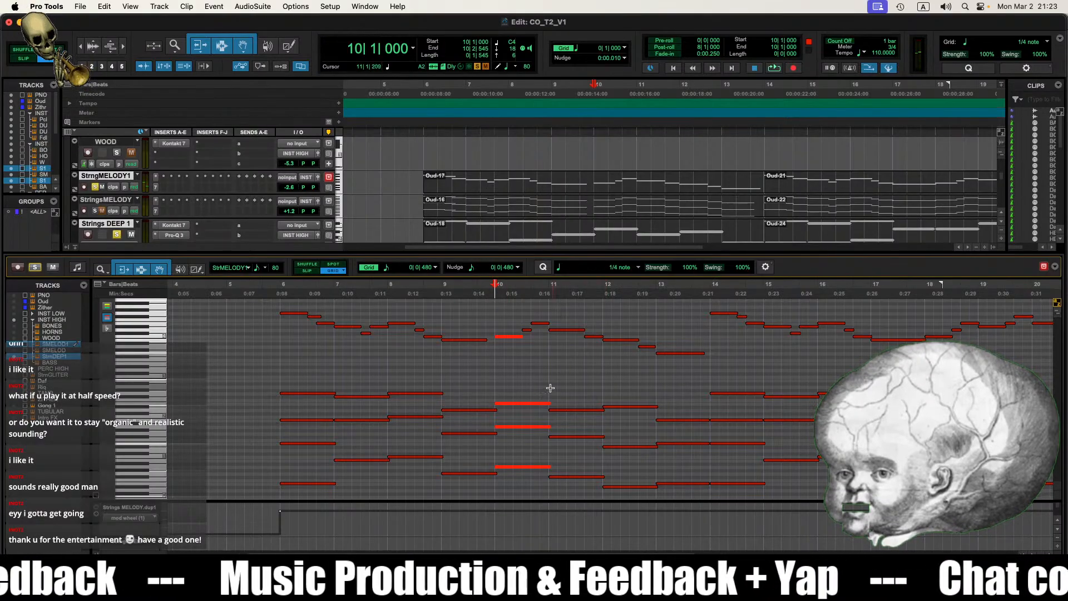
{"action": "left_click", "coordinate": [498, 380]}
{"action": "scroll", "coordinate": [550, 394], "scroll_direction": "right", "scroll_amount": 2}
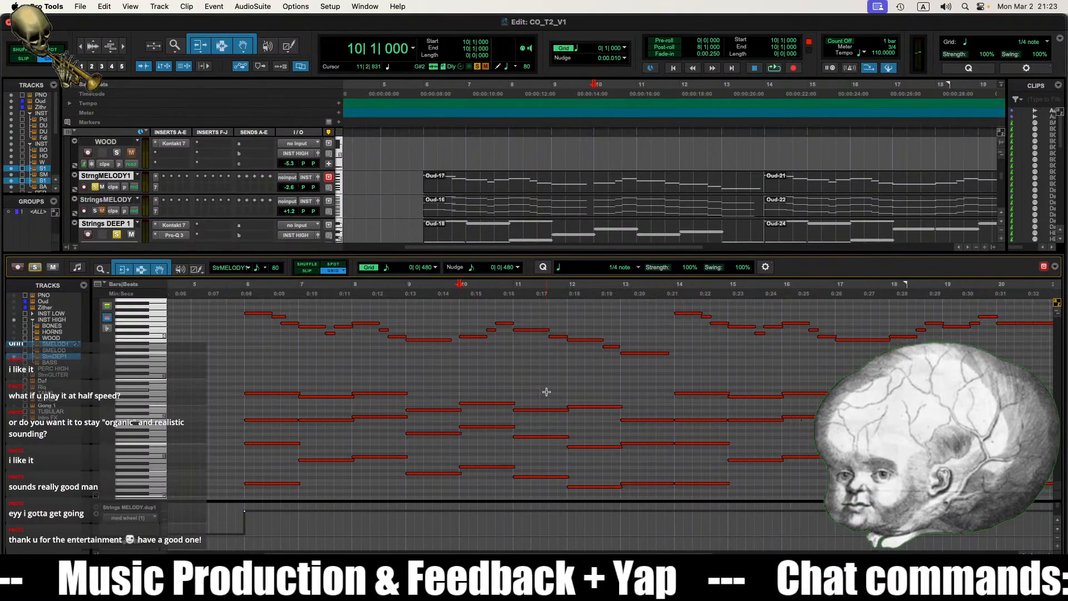
{"action": "left_click_drag", "start_coordinate": [530, 310], "coordinate": [530, 489]}
{"action": "scroll", "coordinate": [559, 412], "scroll_direction": "right", "scroll_amount": 2}
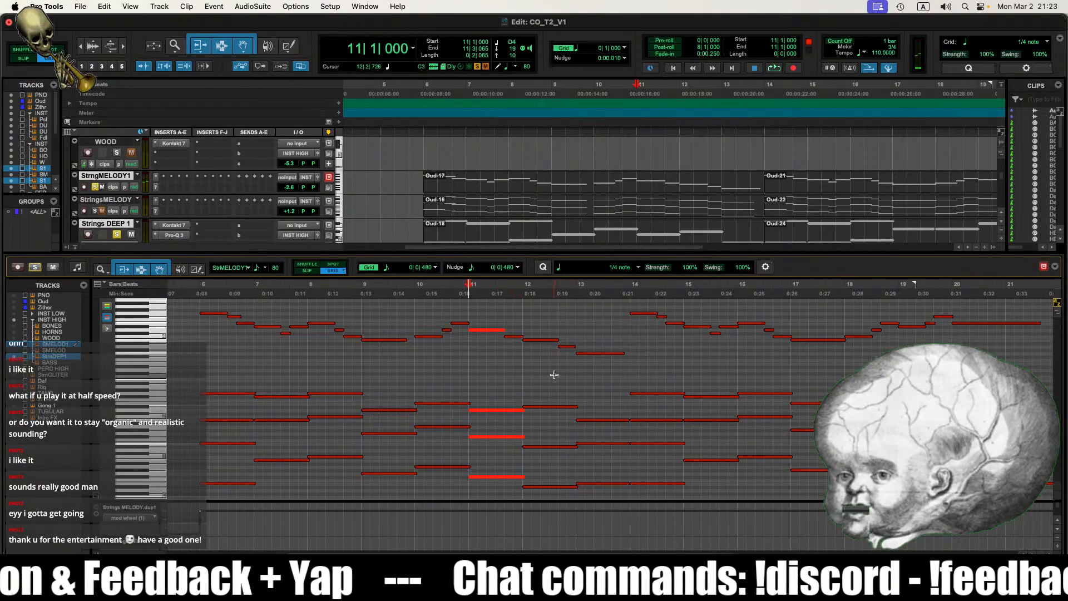
Step: Audition the stacked melody and deep string notes of the bar 12 chord
{"action": "left_click_drag", "start_coordinate": [547, 323], "coordinate": [542, 442]}
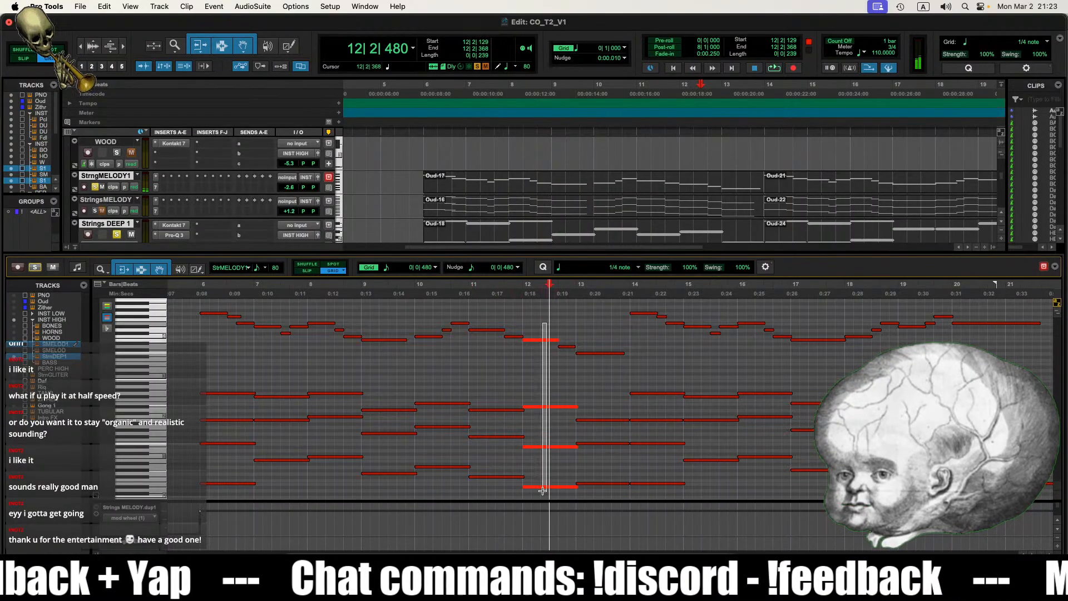
{"action": "scroll", "coordinate": [501, 345], "scroll_direction": "right", "scroll_amount": 2}
{"action": "left_click_drag", "start_coordinate": [500, 326], "coordinate": [488, 492]}
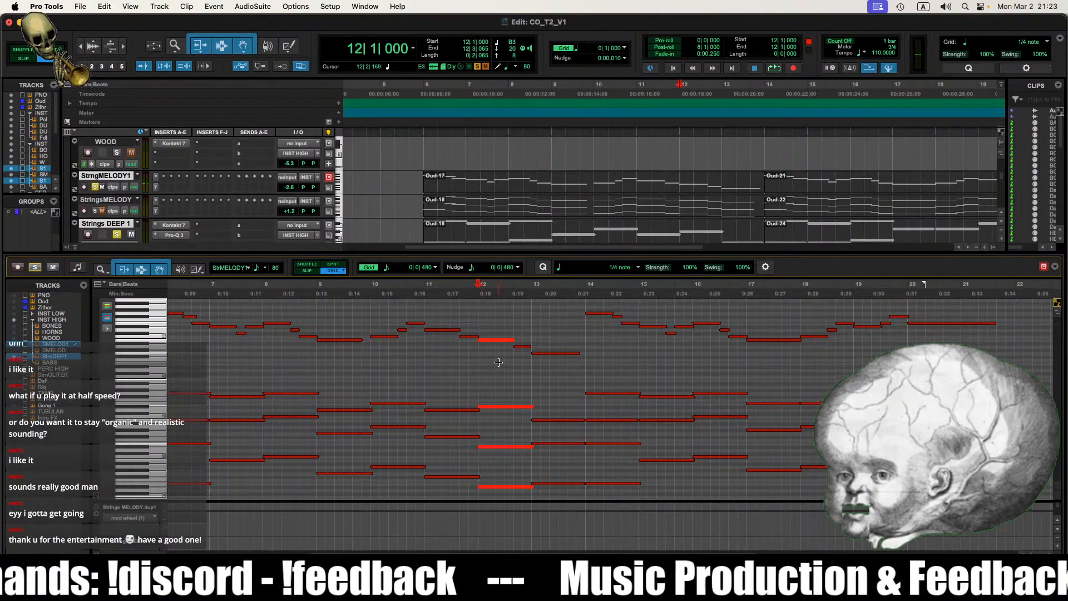
{"action": "left_click_drag", "start_coordinate": [488, 316], "coordinate": [501, 481]}
Step: Try lowering the lowest Strings DEEP 1 note of the bar 12 chord to C0 and B-1
{"action": "scroll", "coordinate": [493, 458], "scroll_direction": "down", "scroll_amount": 2}
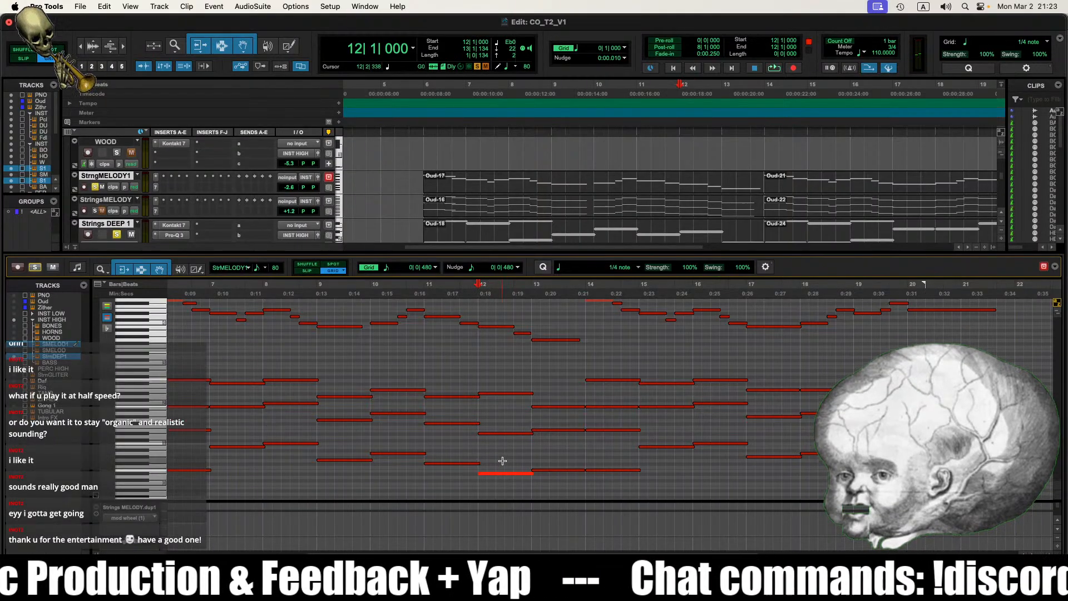
{"action": "left_click", "coordinate": [502, 461]}
{"action": "left_click", "coordinate": [488, 475]}
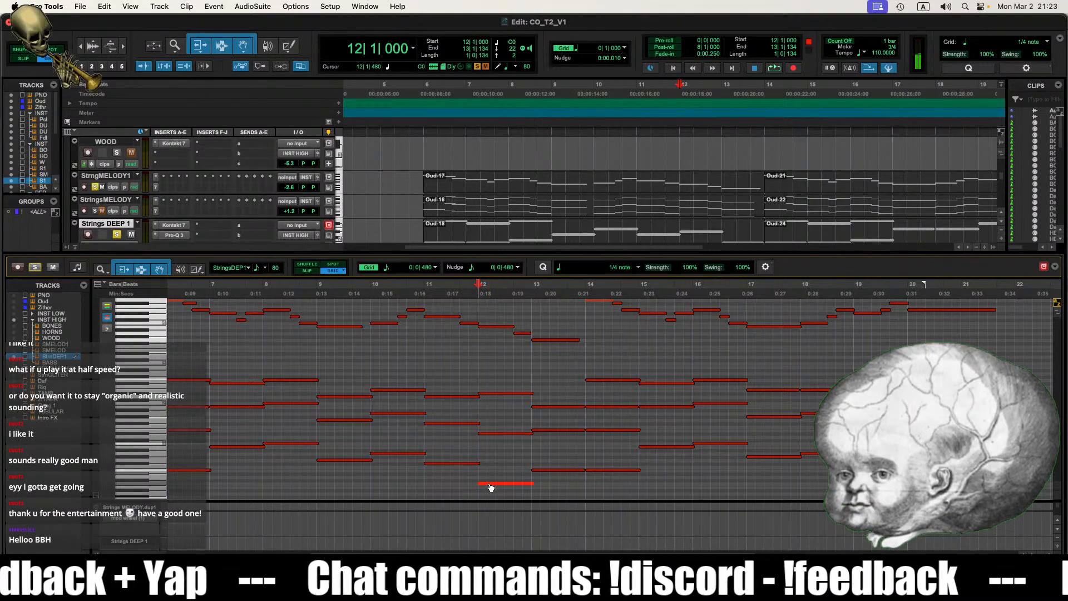
{"action": "left_click_drag", "start_coordinate": [491, 479], "coordinate": [492, 492]}
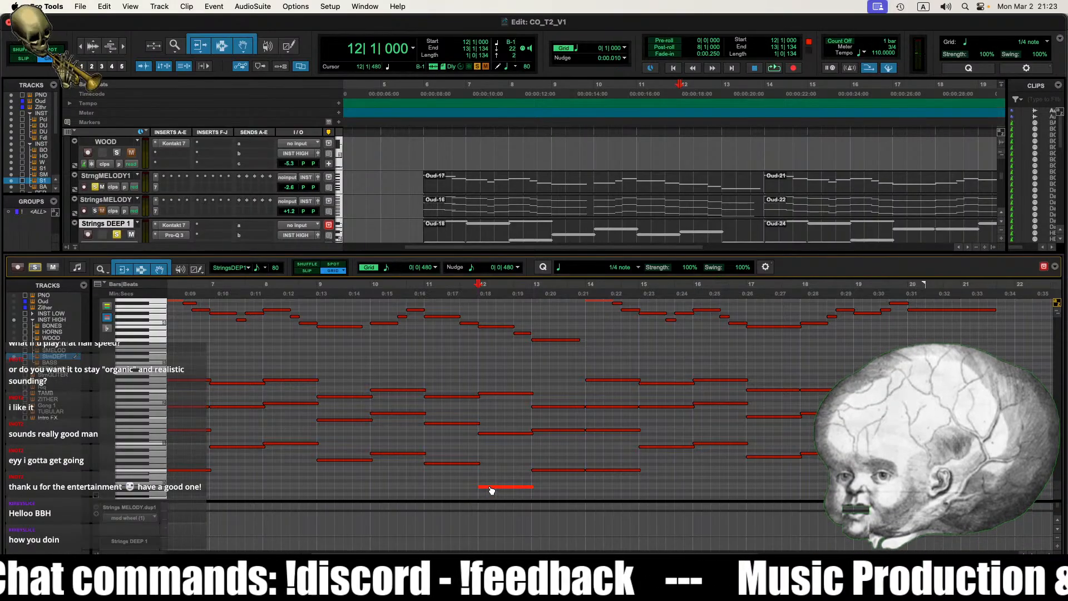
Step: Try B0 and D1 for the second-lowest Strings DEEP 1 note at bar 12 against the melody, and set it to F#1
{"action": "left_click_drag", "start_coordinate": [492, 492], "coordinate": [493, 452]}
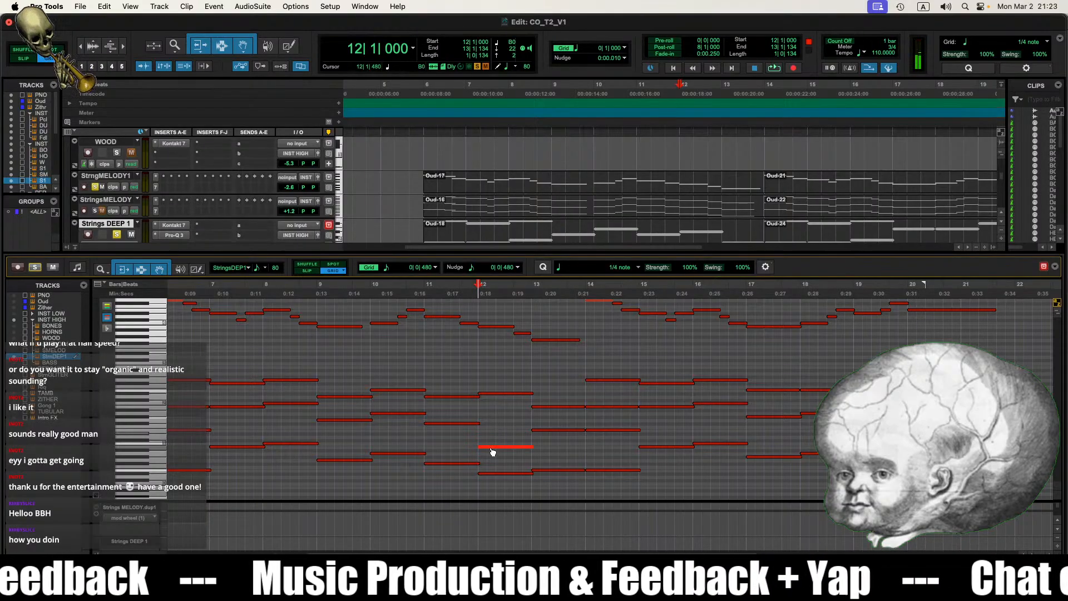
{"action": "left_click", "coordinate": [484, 328]}
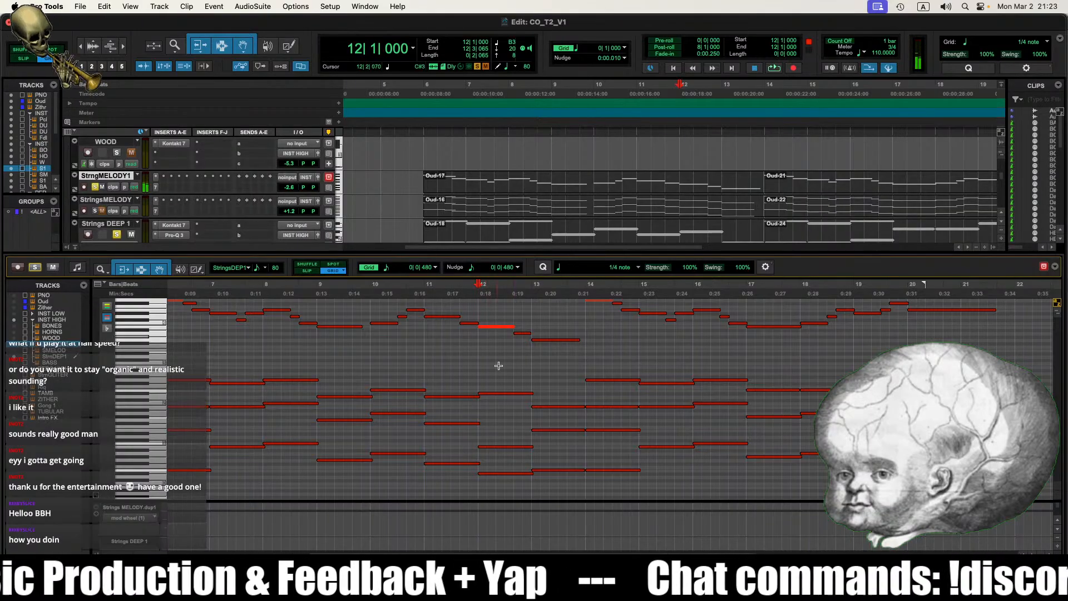
{"action": "left_click", "coordinate": [500, 437]}
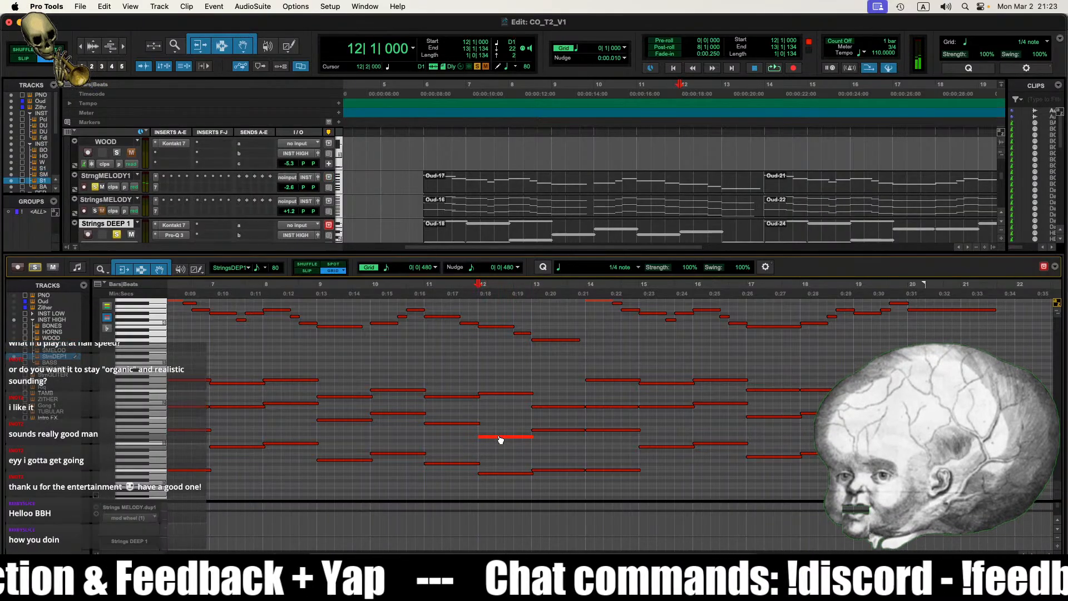
{"action": "left_click_drag", "start_coordinate": [500, 437], "coordinate": [493, 424]}
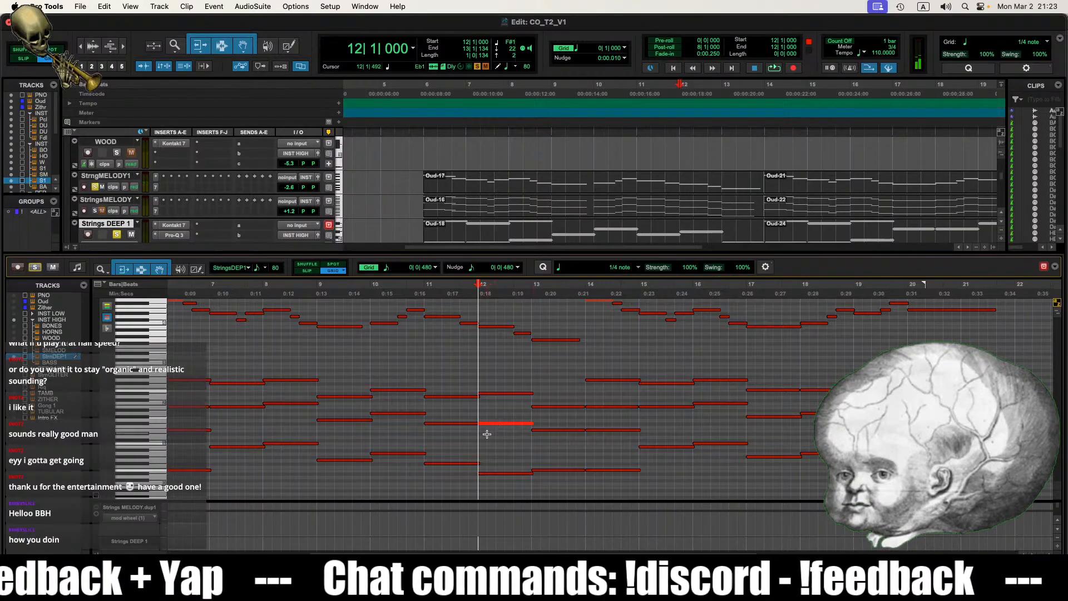
{"action": "left_click", "coordinate": [487, 434]}
{"action": "left_click", "coordinate": [476, 424]}
{"action": "left_click", "coordinate": [486, 409]}
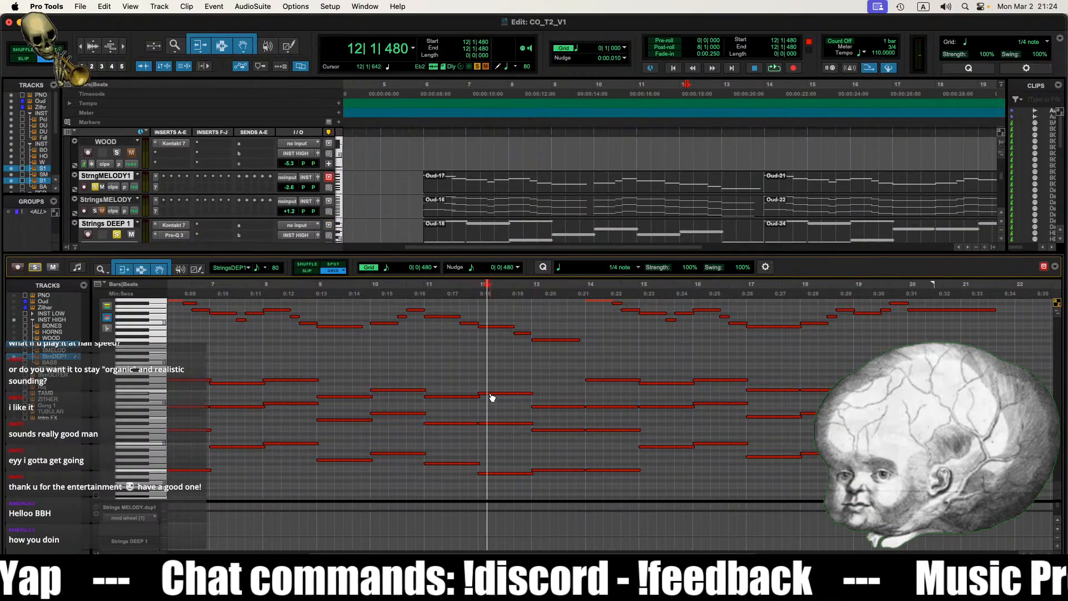
Step: Audition the bar 12 chord note by note and play the passage from just before bar 12
{"action": "left_click", "coordinate": [493, 398]}
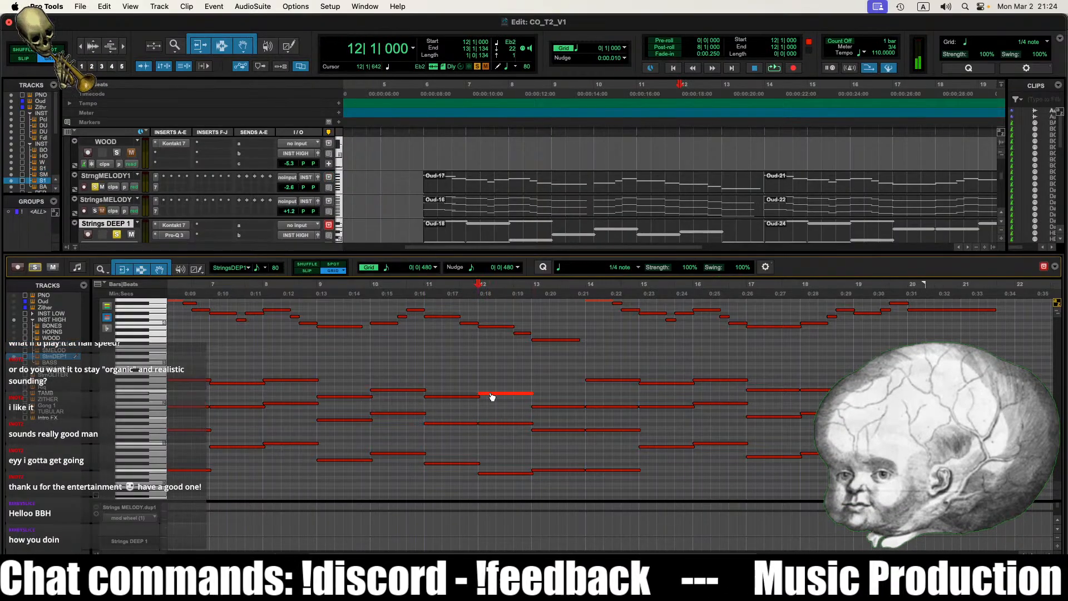
{"action": "left_click", "coordinate": [497, 426]}
{"action": "left_click", "coordinate": [496, 476]}
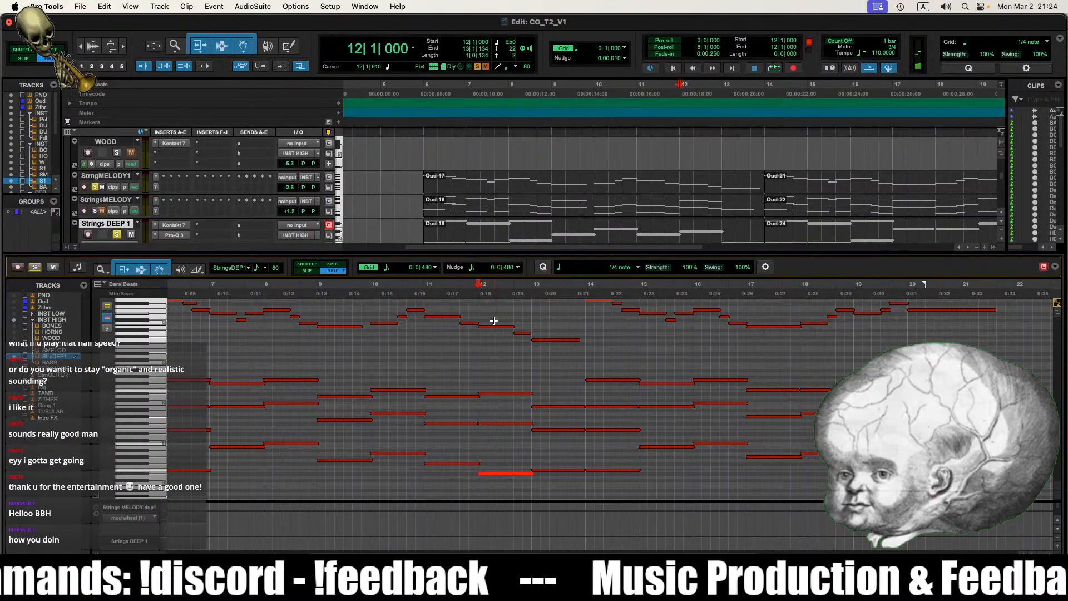
{"action": "left_click", "coordinate": [494, 328]}
{"action": "left_click", "coordinate": [469, 376]}
{"action": "key", "text": "space"}
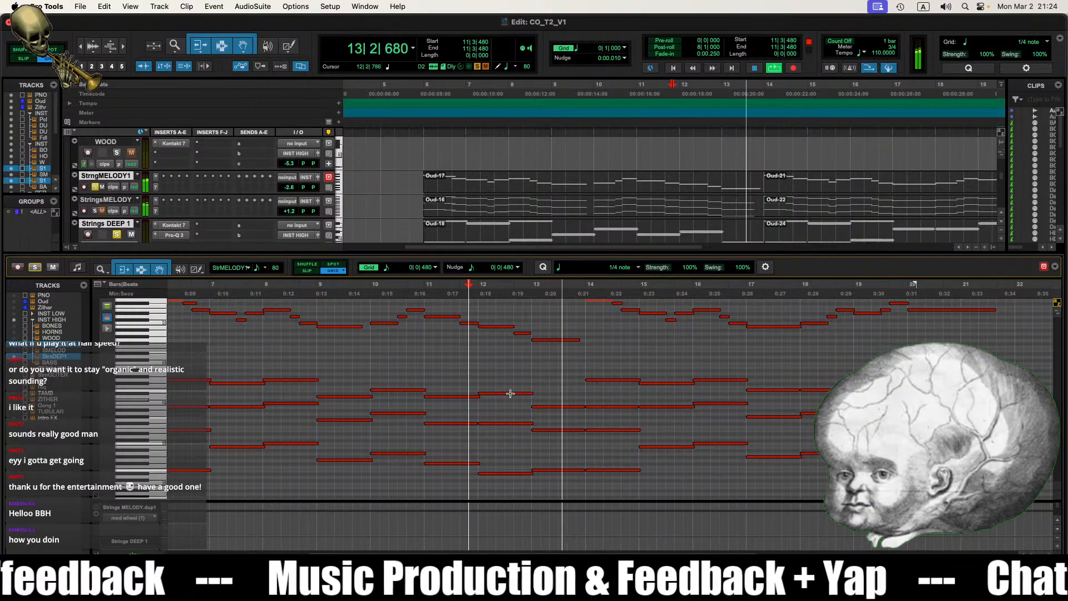
{"action": "key", "text": "space"}
Step: Compare the melody note with the second-lowest deep string note at bar 12 and try lowering that deep note to F1
{"action": "left_click", "coordinate": [493, 327]}
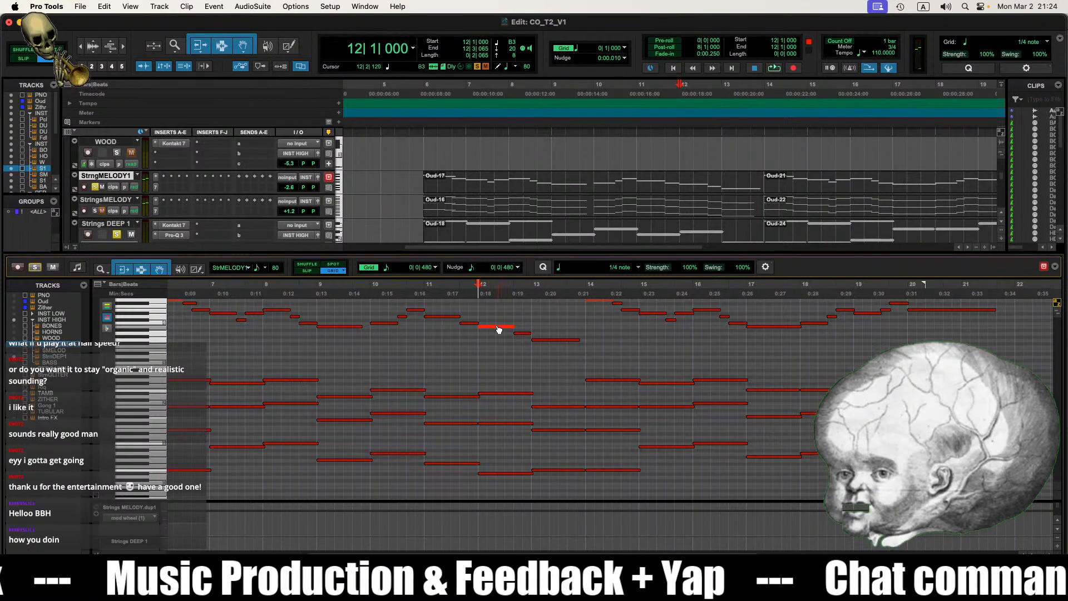
{"action": "left_click", "coordinate": [499, 431]}
{"action": "left_click", "coordinate": [497, 428]}
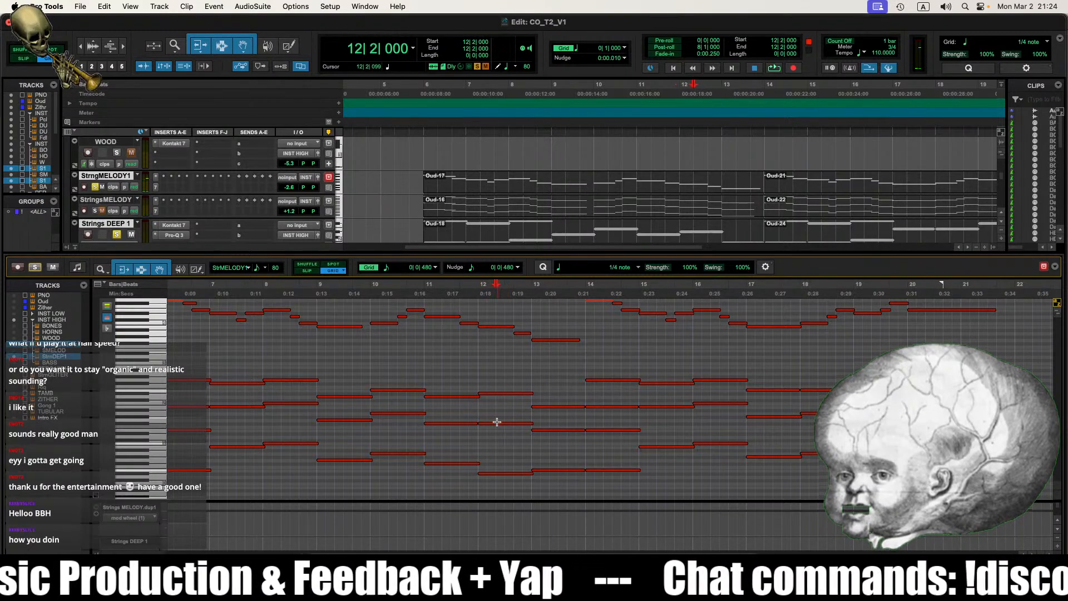
{"action": "left_click", "coordinate": [489, 327]}
{"action": "left_click", "coordinate": [503, 440]}
{"action": "left_click_drag", "start_coordinate": [494, 427], "coordinate": [497, 436]}
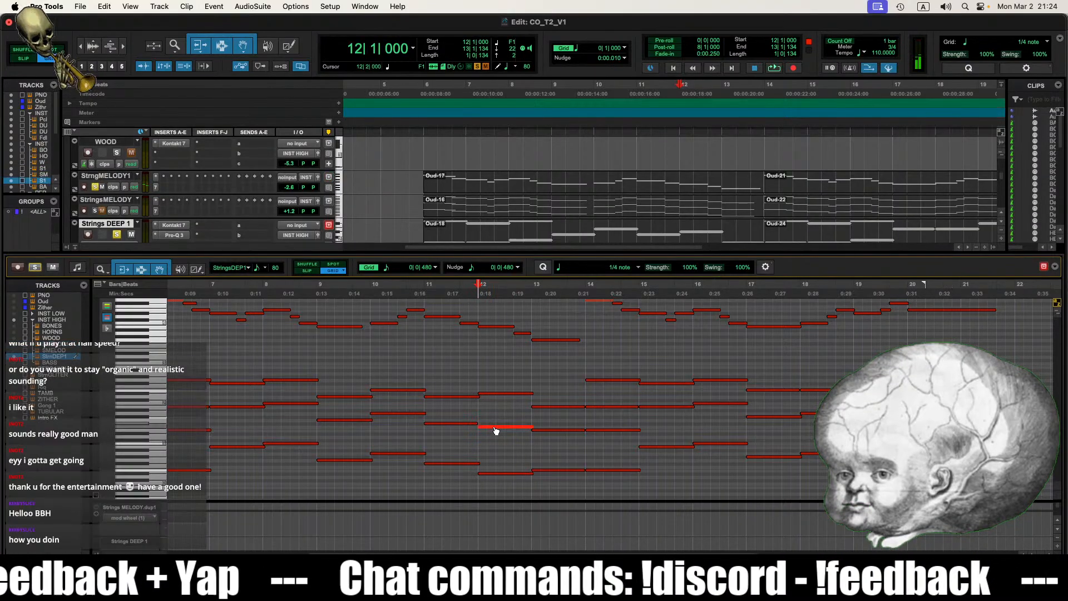
{"action": "left_click", "coordinate": [475, 434]}
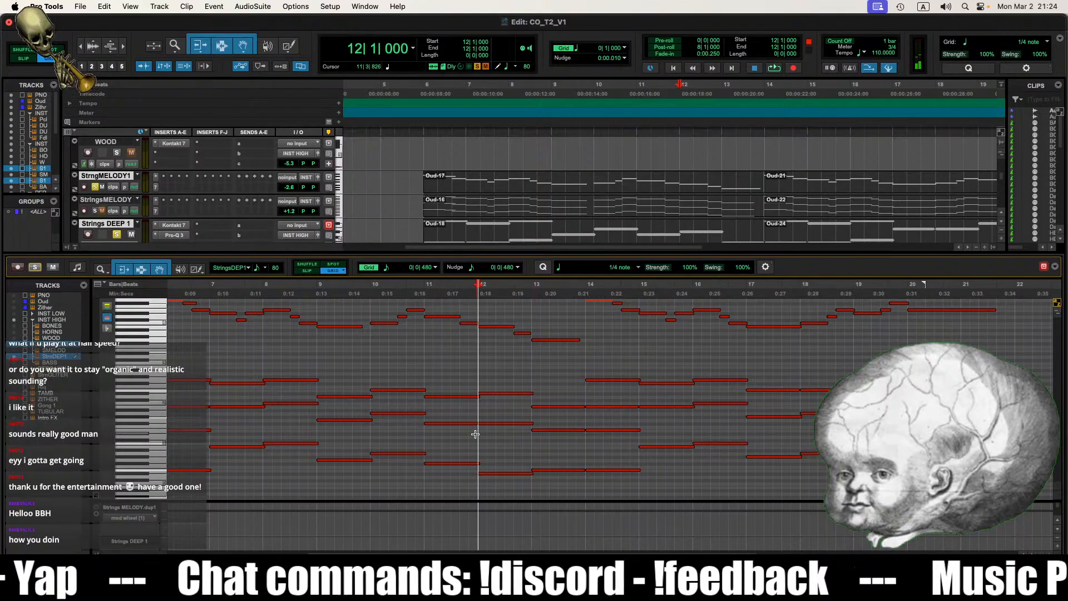
Step: Play the strings from bar 12 and from the middle of bar 10 to check how the bar 12 chord sounds in context
{"action": "key", "text": "space"}
{"action": "key", "text": "space"}
{"action": "left_click", "coordinate": [416, 434]}
{"action": "key", "text": "space"}
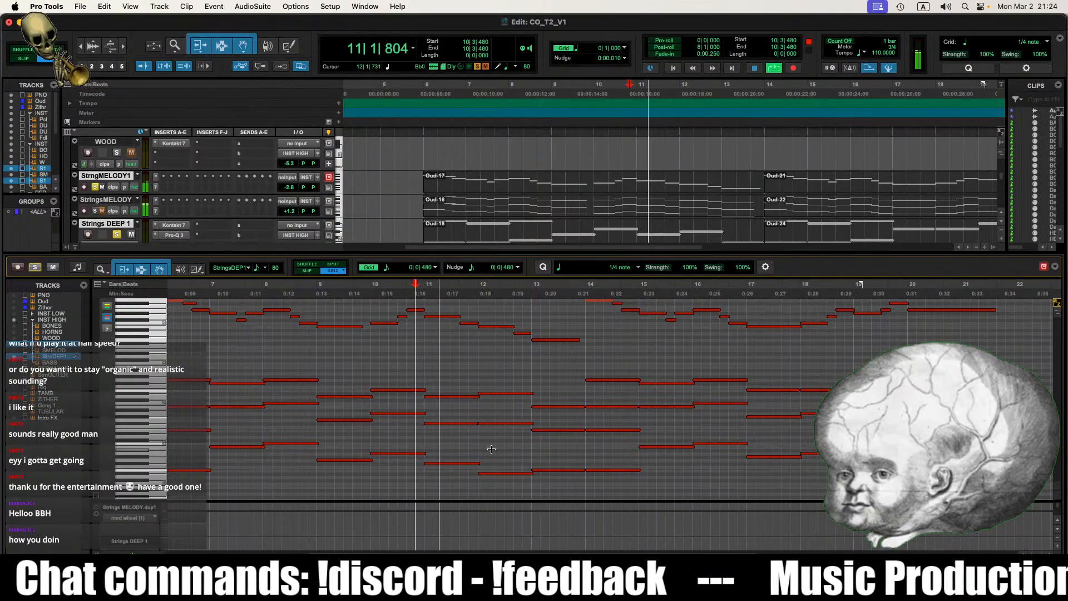
{"action": "key", "text": "space"}
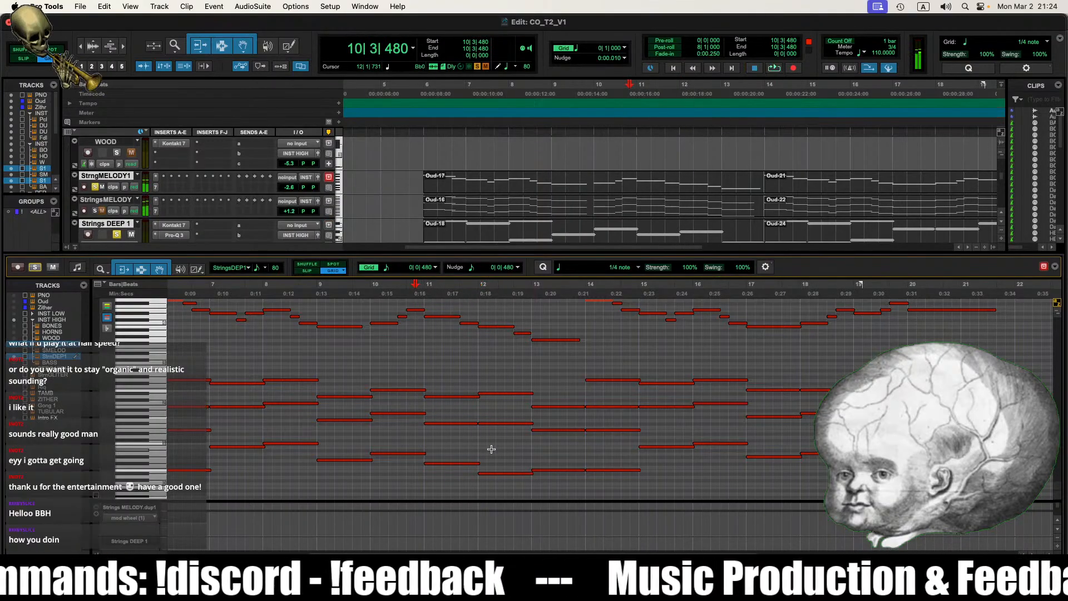
{"action": "key", "text": "super+bracketright"}
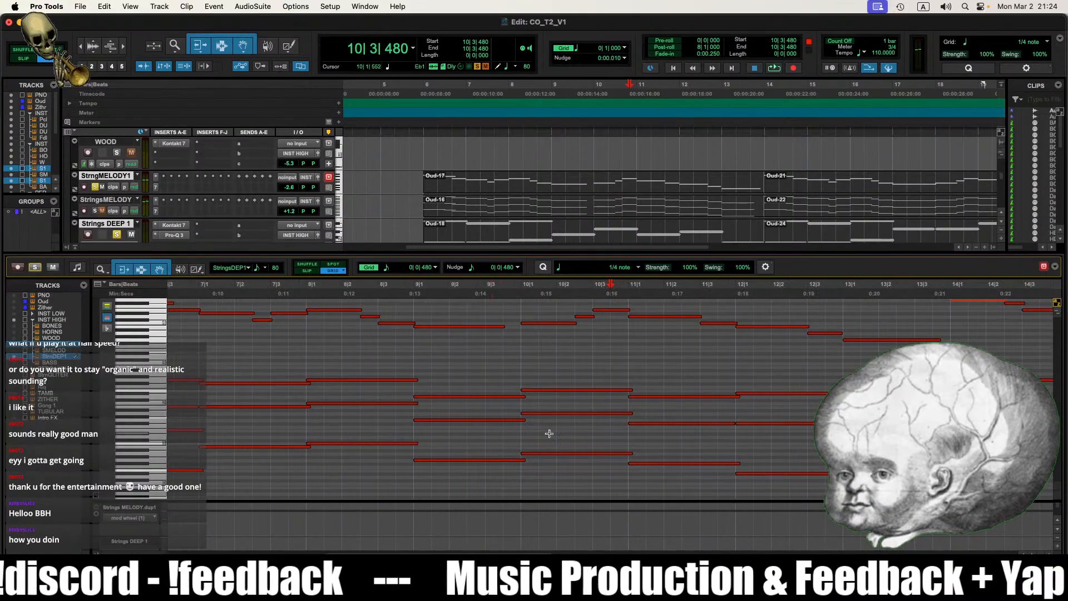
{"action": "key", "text": "space"}
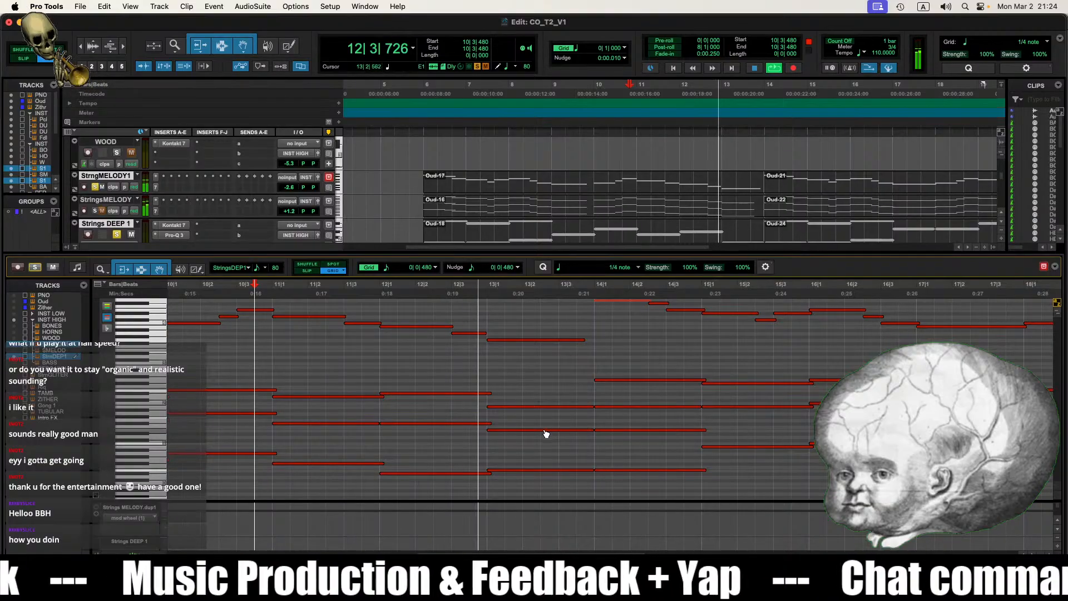
{"action": "left_click", "coordinate": [513, 377]}
{"action": "key", "text": "space"}
Step: Try lowering the second-lowest deep string note at bar 12 and moving the top deep string note to A1, and play the chord
{"action": "left_click_drag", "start_coordinate": [420, 487], "coordinate": [407, 321]}
{"action": "left_click", "coordinate": [398, 484]}
{"action": "left_click", "coordinate": [398, 474]}
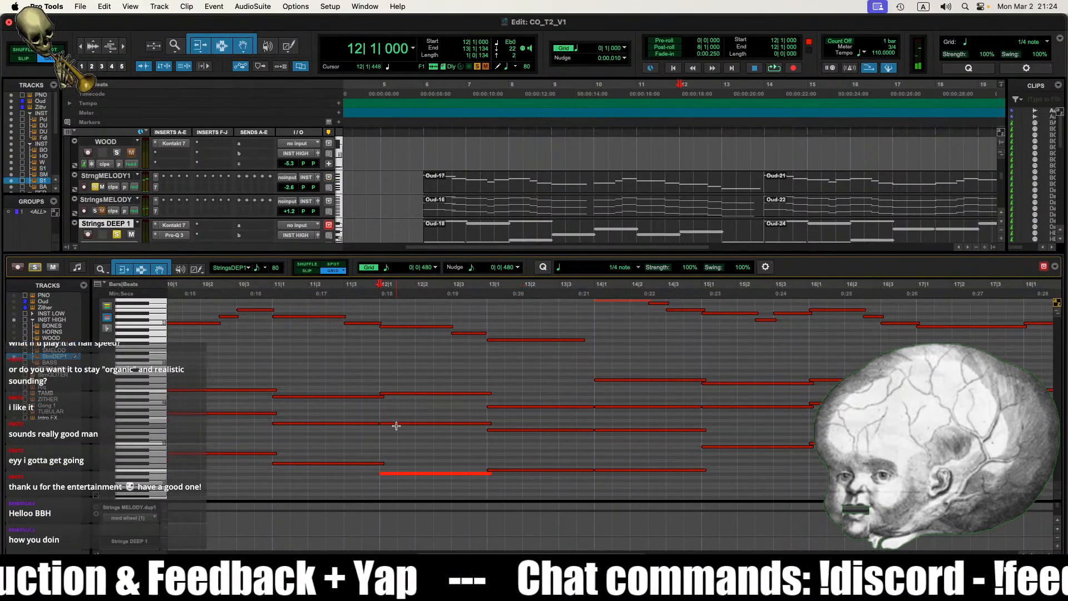
{"action": "left_click_drag", "start_coordinate": [397, 425], "coordinate": [398, 435]}
{"action": "left_click", "coordinate": [398, 421]}
{"action": "left_click_drag", "start_coordinate": [395, 394], "coordinate": [395, 417]}
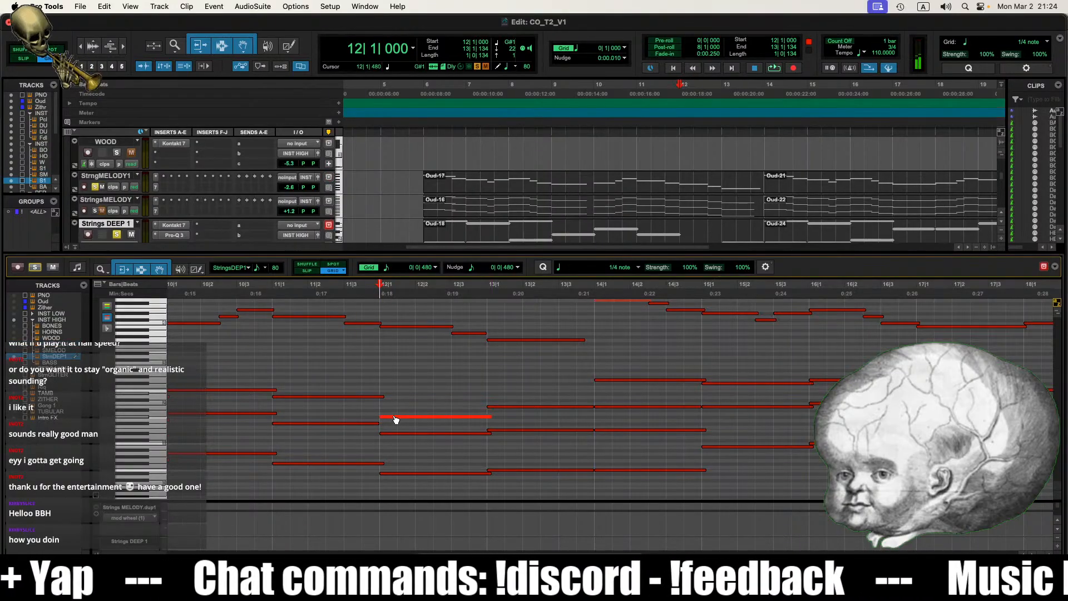
{"action": "left_click", "coordinate": [394, 421]}
{"action": "key", "text": "space"}
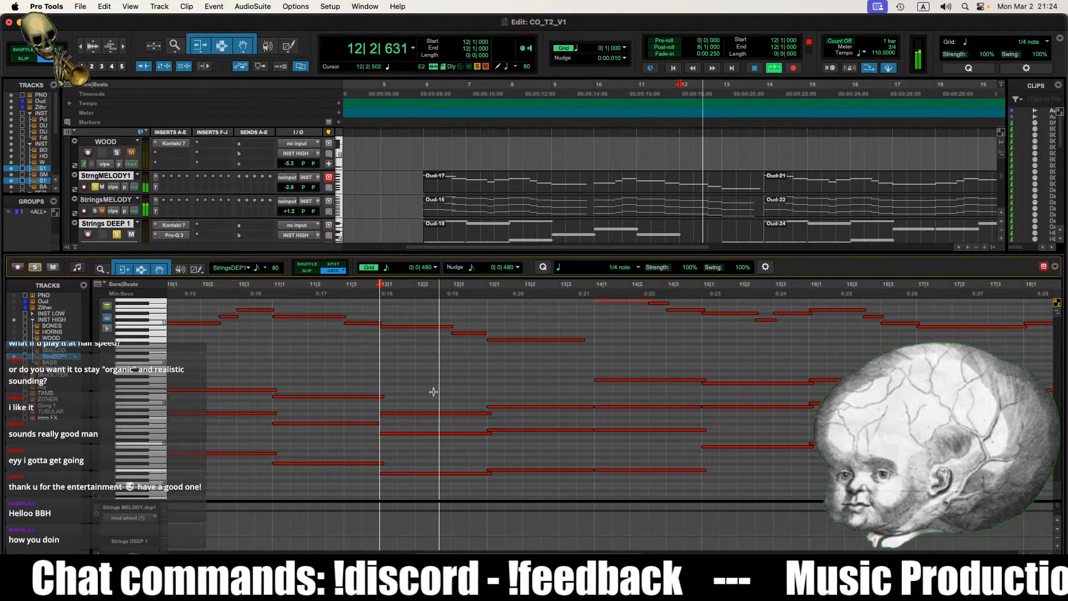
Step: Return the top deep string note at bar 12 to Eb2 and the second-lowest one to F#1, playing the chord in between
{"action": "left_click", "coordinate": [424, 414]}
{"action": "key", "text": "space"}
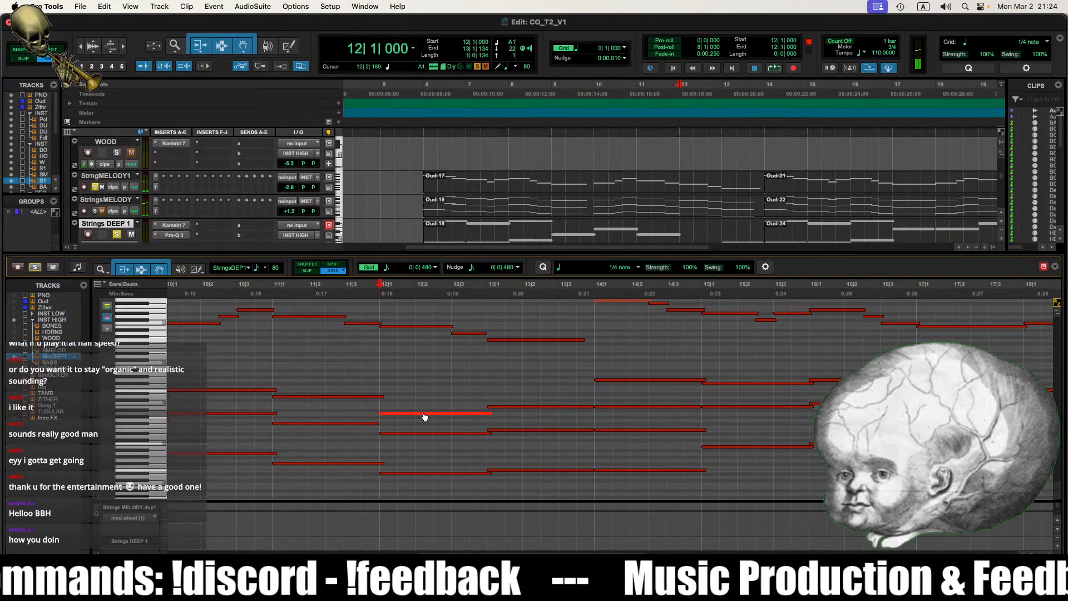
{"action": "left_click_drag", "start_coordinate": [424, 416], "coordinate": [424, 397]}
{"action": "left_click", "coordinate": [375, 404]}
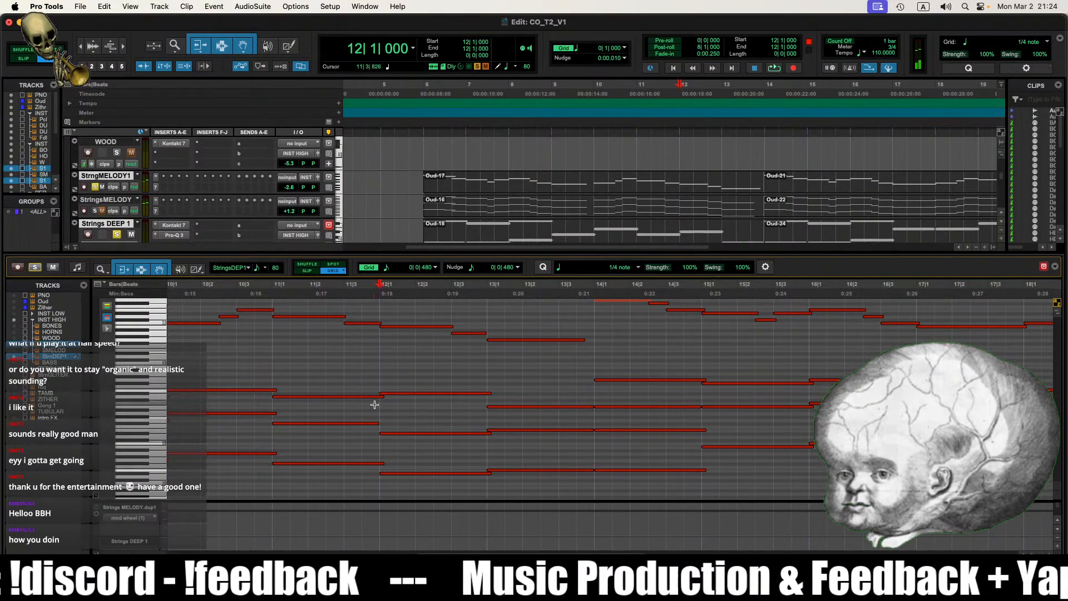
{"action": "key", "text": "space"}
{"action": "key", "text": "space"}
{"action": "mouse_move", "coordinate": [407, 433]}
{"action": "left_mouse_down"}
{"action": "mouse_move", "coordinate": [405, 413]}
{"action": "mouse_move", "coordinate": [409, 433]}
{"action": "mouse_move", "coordinate": [407, 424]}
{"action": "left_mouse_up"}
Step: Play the strings from bar 12 twice to check the bar 12 chord against the melody
{"action": "left_click", "coordinate": [405, 447]}
{"action": "key", "text": "space"}
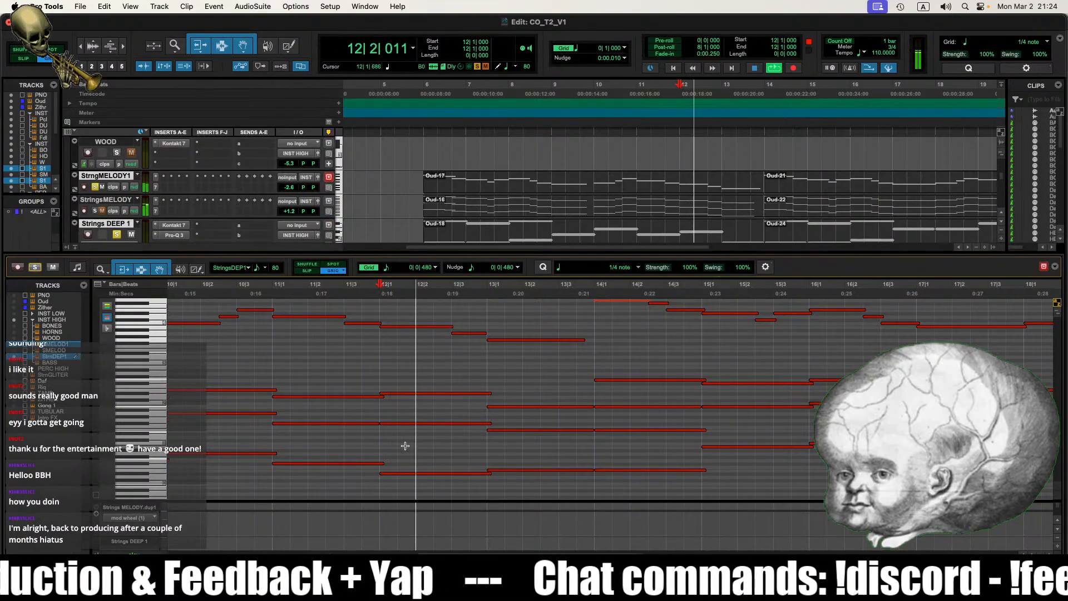
{"action": "key", "text": "space"}
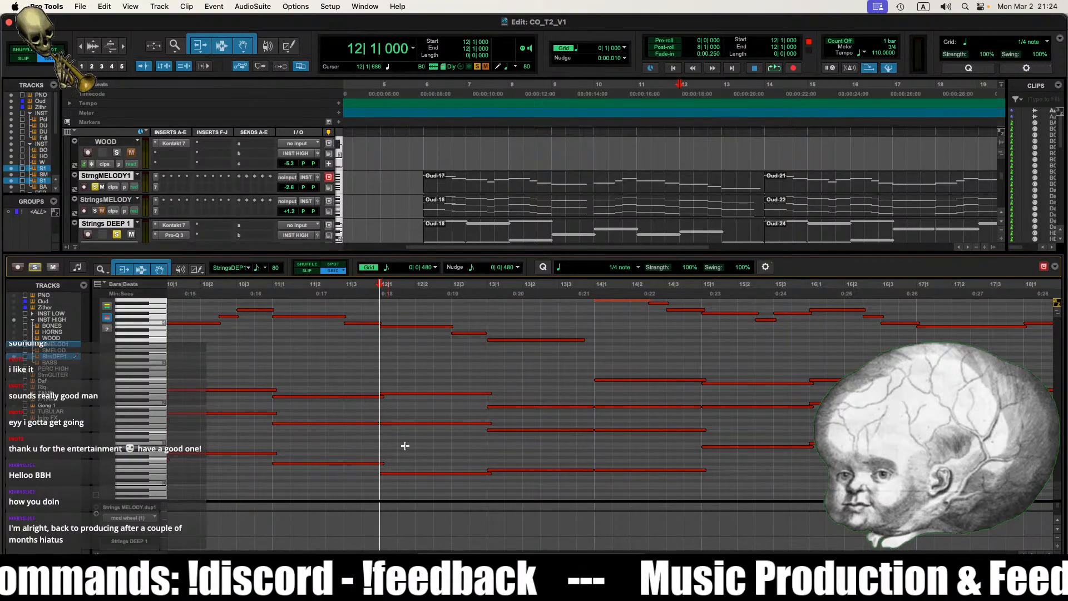
{"action": "key", "text": "space"}
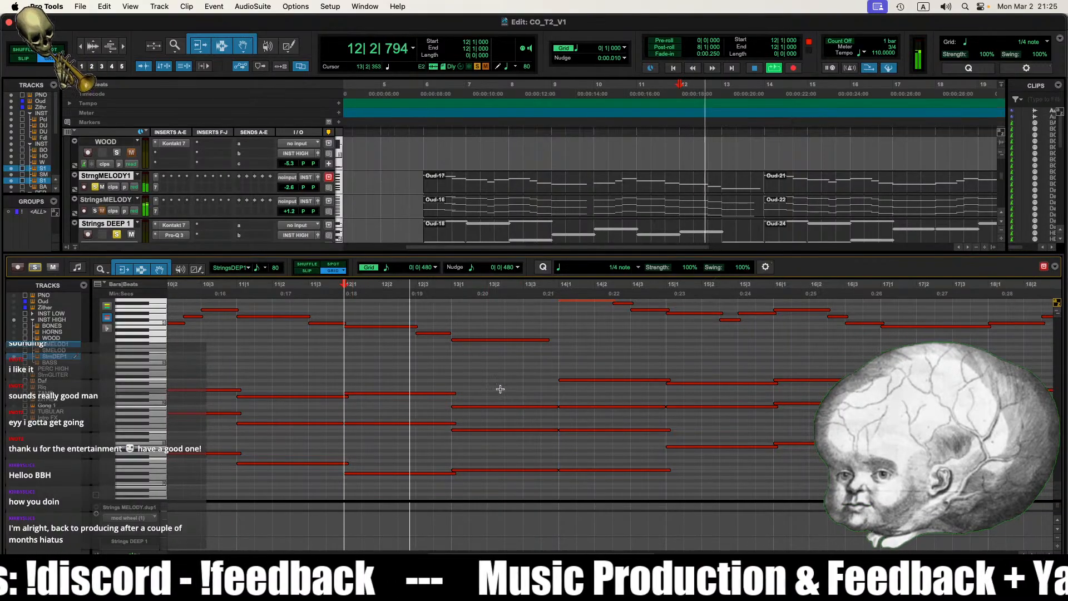
{"action": "key", "text": "space"}
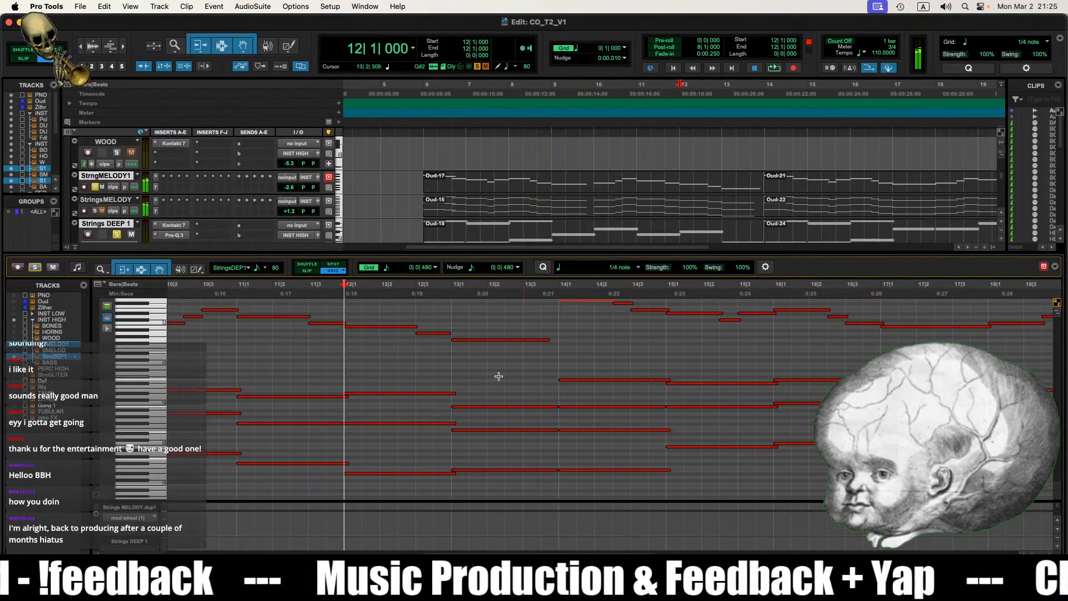
Step: Audition the melody and deep string notes at bar 13, singly and together, and play the strings from bar 13
{"action": "left_click", "coordinate": [477, 339]}
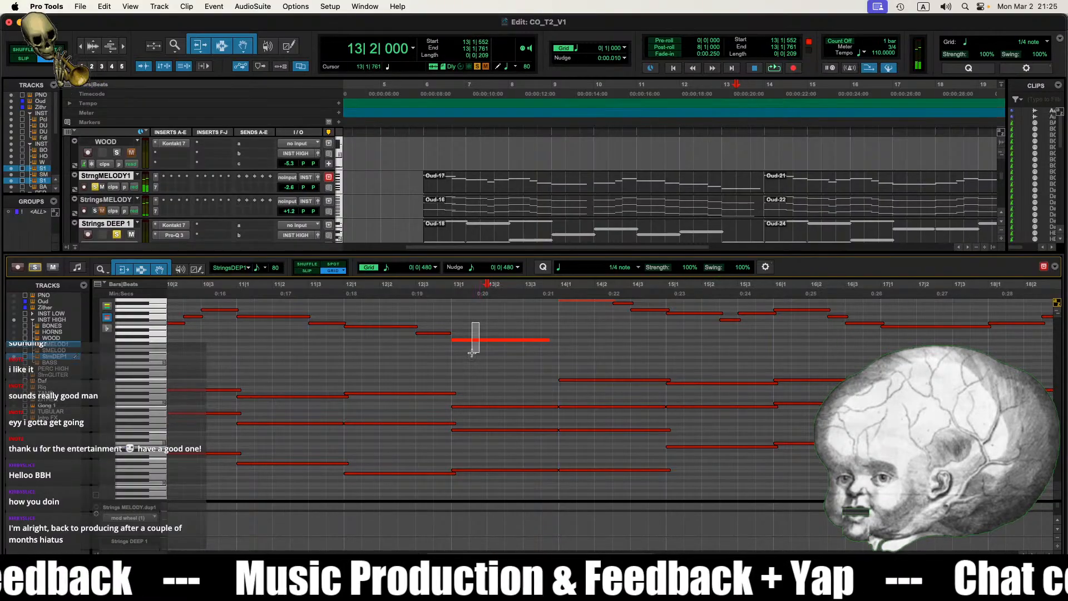
{"action": "left_click", "coordinate": [473, 406]}
{"action": "left_click", "coordinate": [474, 429]}
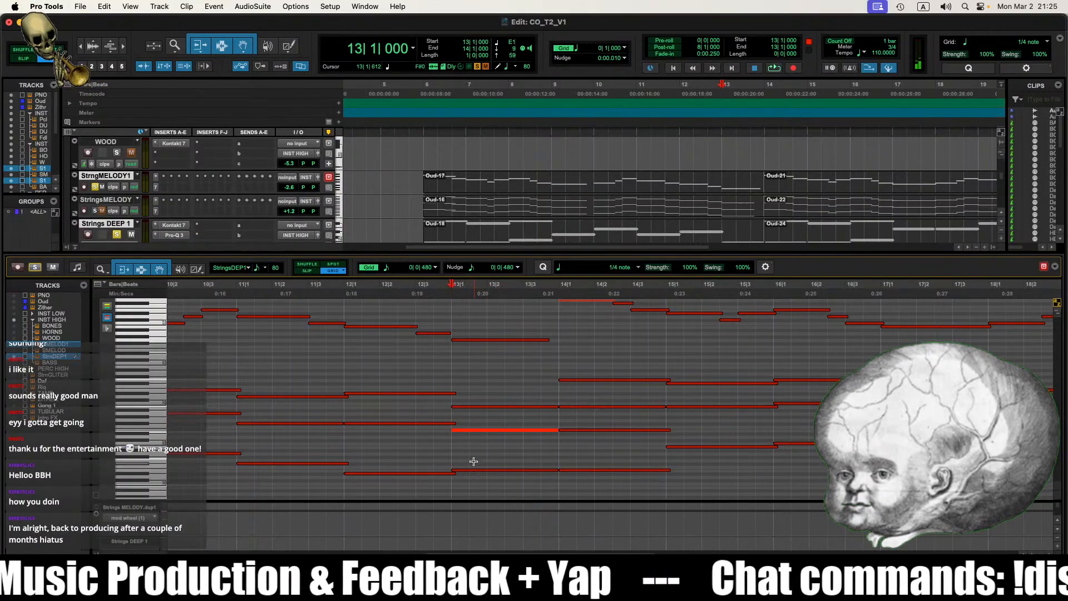
{"action": "left_click", "coordinate": [477, 340]}
{"action": "scroll", "coordinate": [477, 359], "scroll_direction": "up", "scroll_amount": 5}
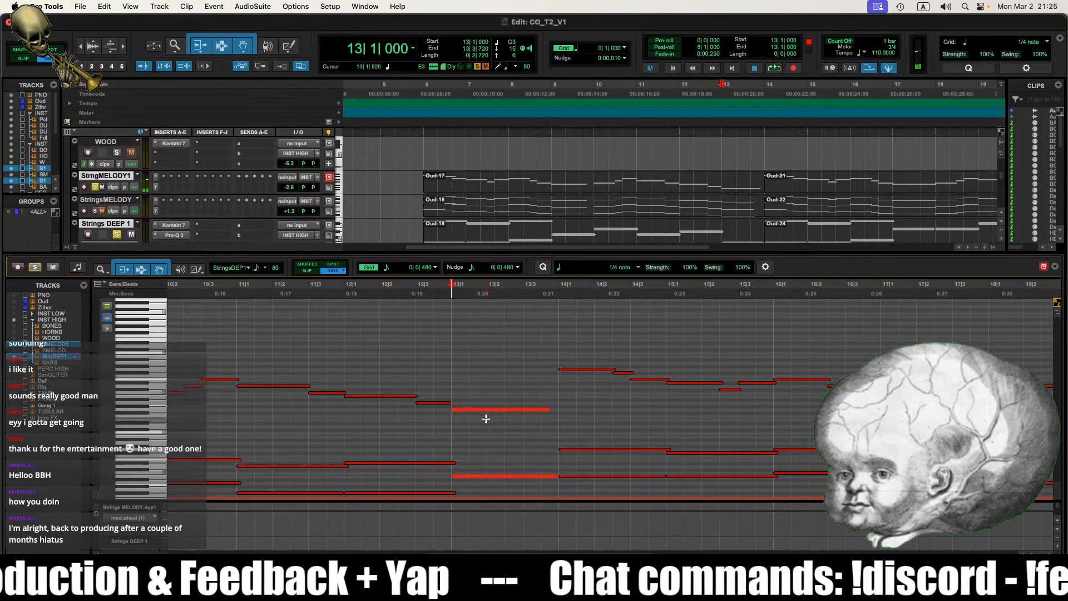
{"action": "scroll", "coordinate": [485, 419], "scroll_direction": "down", "scroll_amount": 6}
{"action": "left_click_drag", "start_coordinate": [484, 430], "coordinate": [487, 326]}
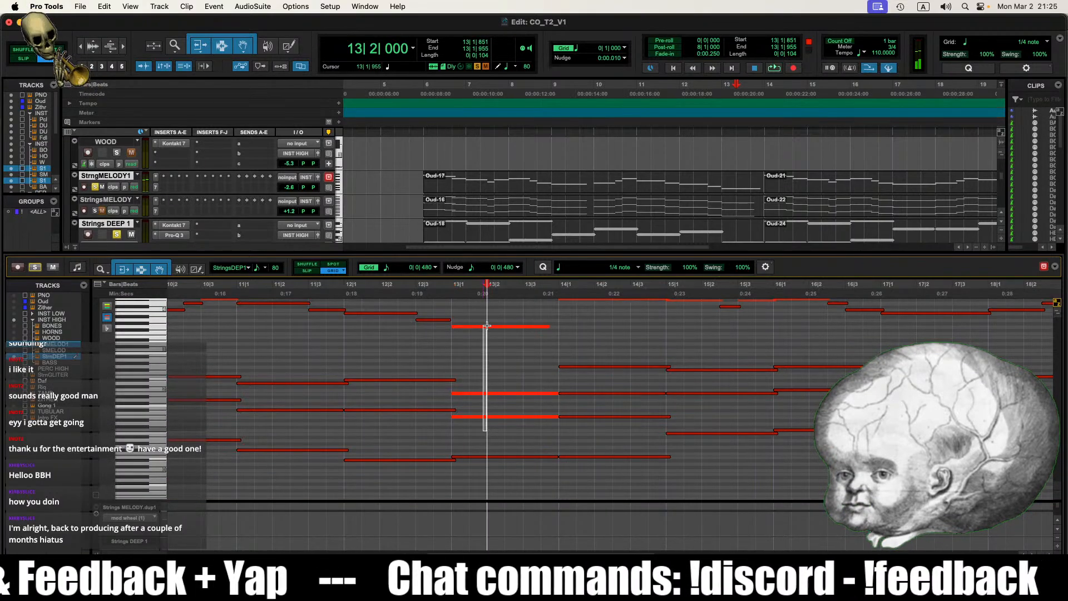
{"action": "left_click", "coordinate": [454, 341]}
{"action": "key", "text": "space"}
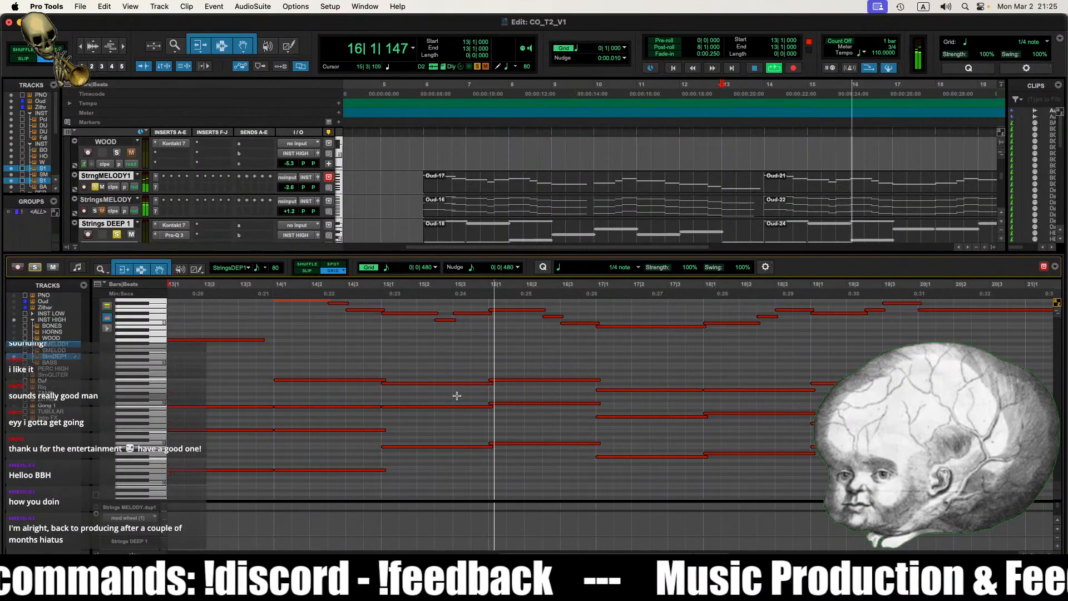
{"action": "key", "text": "space"}
Step: Audition the bar 15 chord with the melody and play the strings from bar 16
{"action": "left_click_drag", "start_coordinate": [400, 302], "coordinate": [395, 459]}
{"action": "left_click", "coordinate": [486, 340]}
{"action": "key", "text": "space"}
{"action": "scroll", "coordinate": [543, 386], "scroll_direction": "right", "scroll_amount": 2}
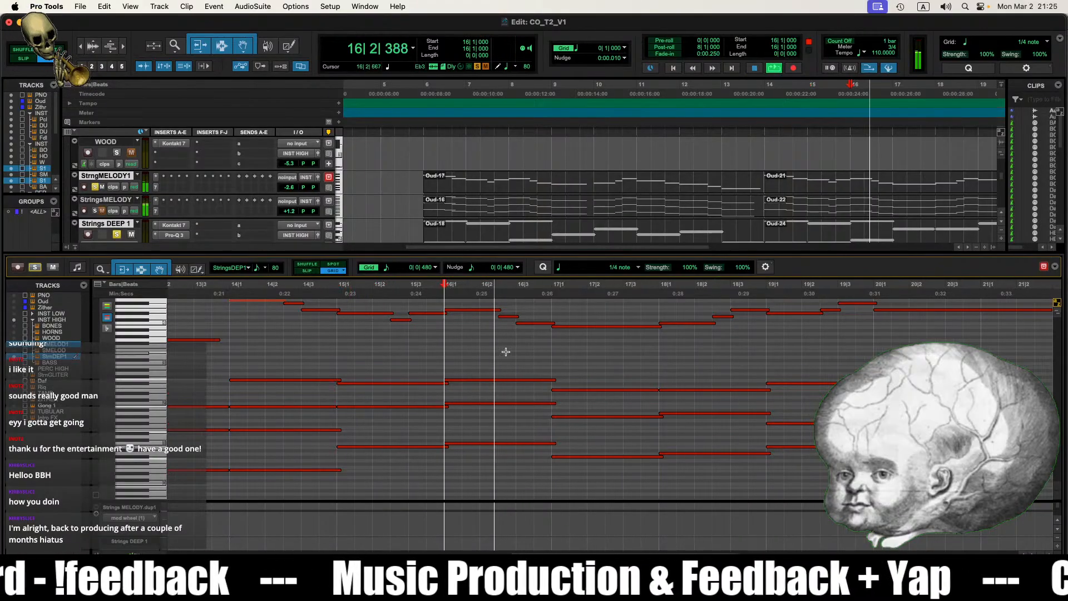
{"action": "key", "text": "space"}
Step: Audition the bar 17 chord, try its top deep string note a semitone higher in playback, and return that note to E2
{"action": "left_click", "coordinate": [444, 309]}
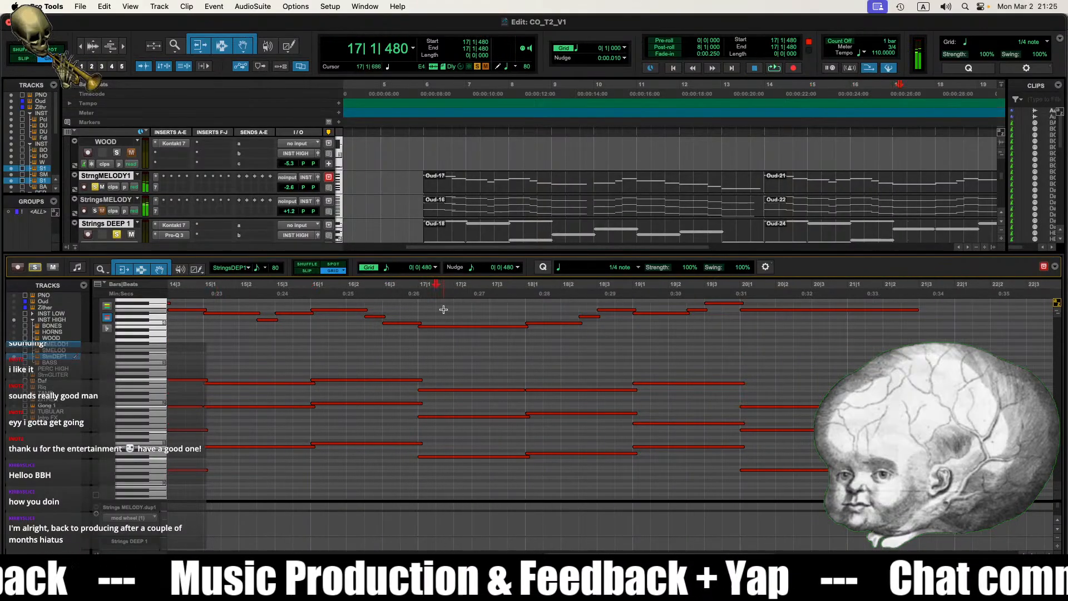
{"action": "left_click_drag", "start_coordinate": [443, 310], "coordinate": [439, 477]}
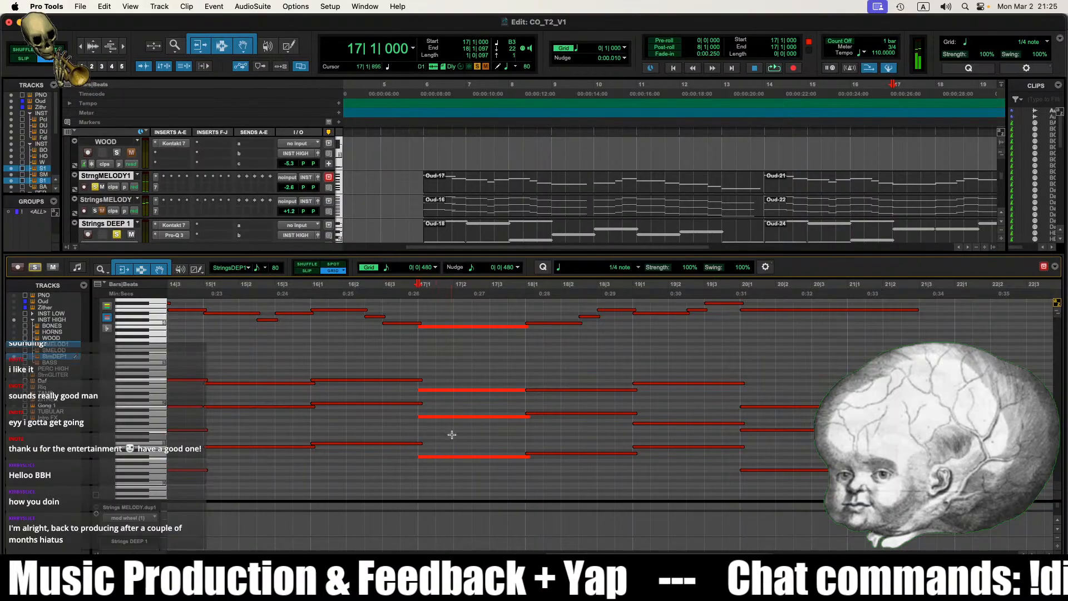
{"action": "left_click", "coordinate": [452, 437]}
{"action": "left_click_drag", "start_coordinate": [429, 391], "coordinate": [429, 387]}
{"action": "left_click", "coordinate": [411, 392]}
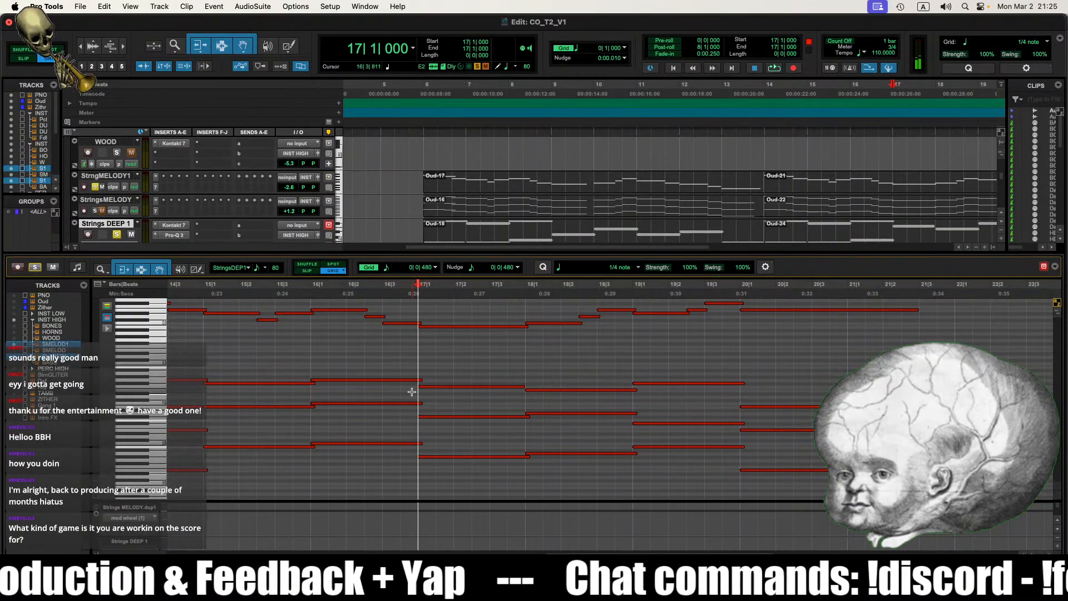
{"action": "key", "text": "space"}
{"action": "key", "text": "space"}
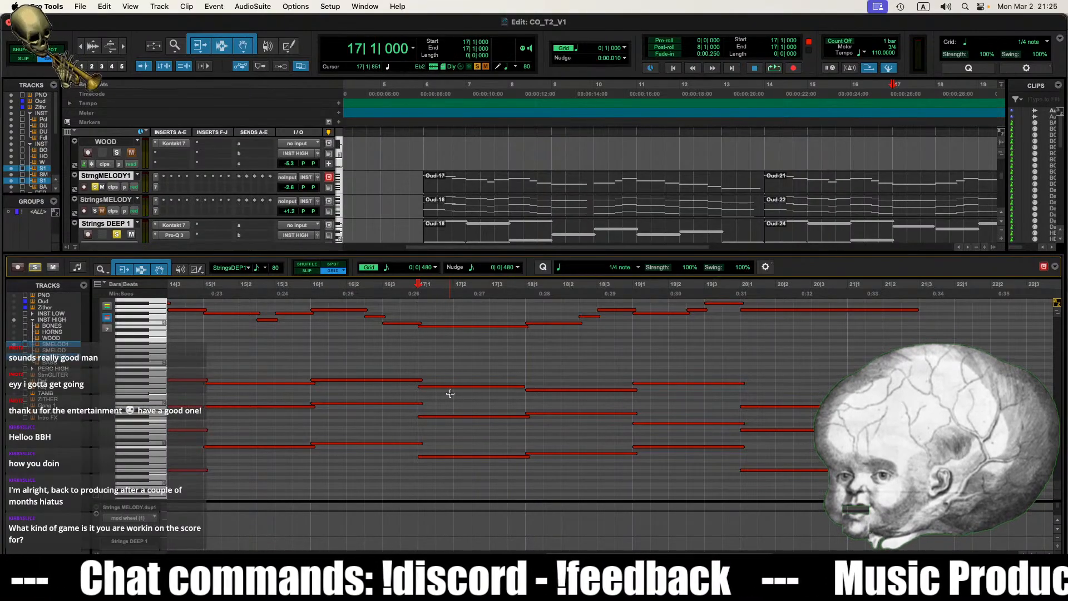
{"action": "left_click_drag", "start_coordinate": [451, 387], "coordinate": [450, 391]}
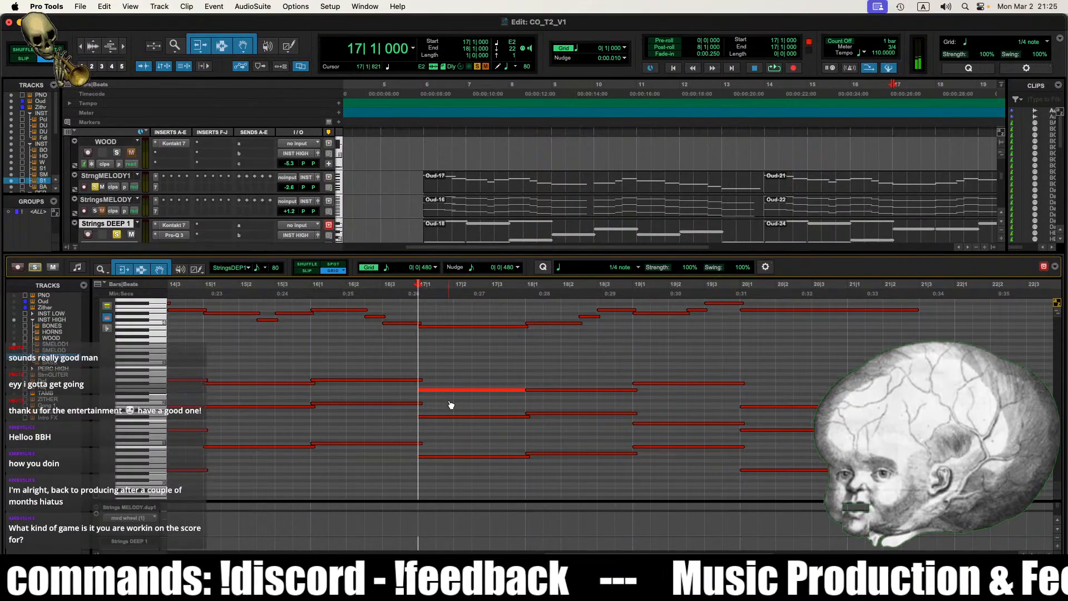
{"action": "left_click", "coordinate": [462, 445]}
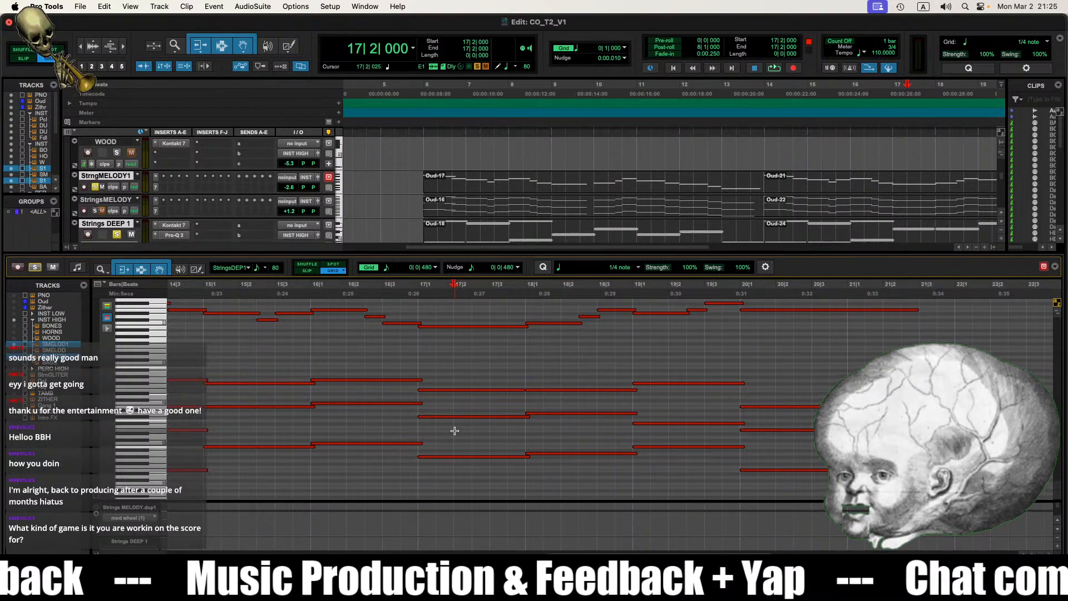
Step: Audition the melody note and each deep string note at bar 17 one by one
{"action": "left_click", "coordinate": [460, 327]}
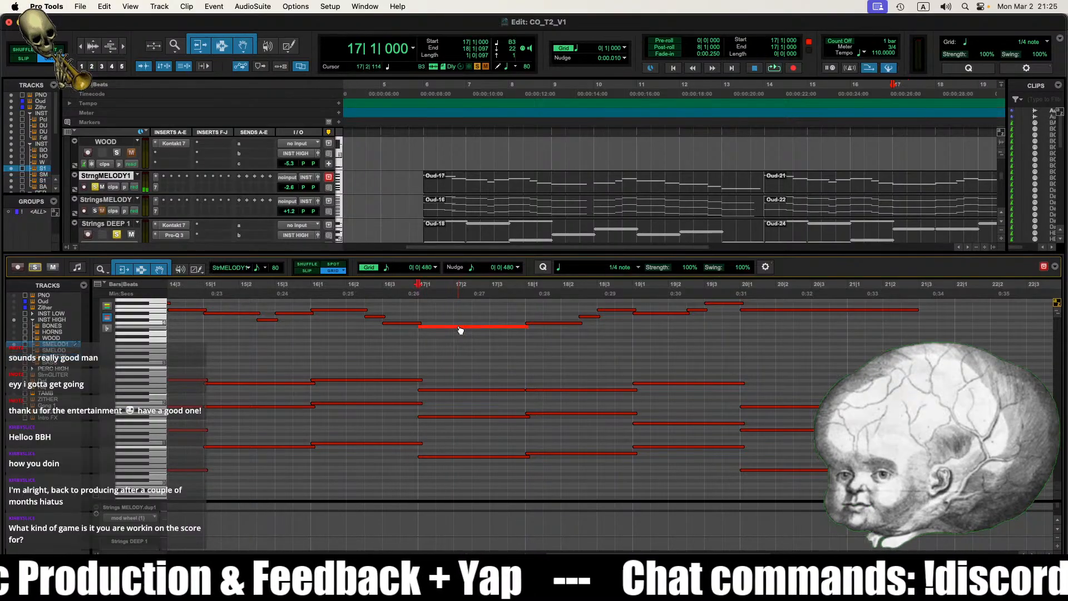
{"action": "left_click", "coordinate": [456, 391]}
{"action": "left_click", "coordinate": [453, 417]}
{"action": "left_click", "coordinate": [457, 457]}
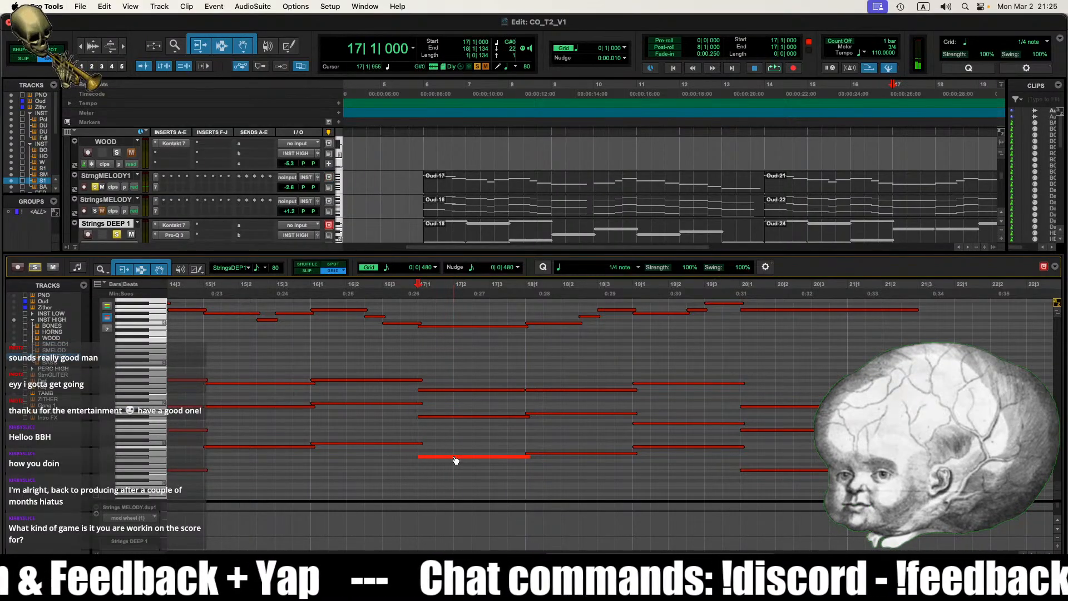
Step: Try the middle deep string note at bar 17 on B1 and on E1, comparing it with the melody and playing the chord
{"action": "left_click", "coordinate": [436, 418]}
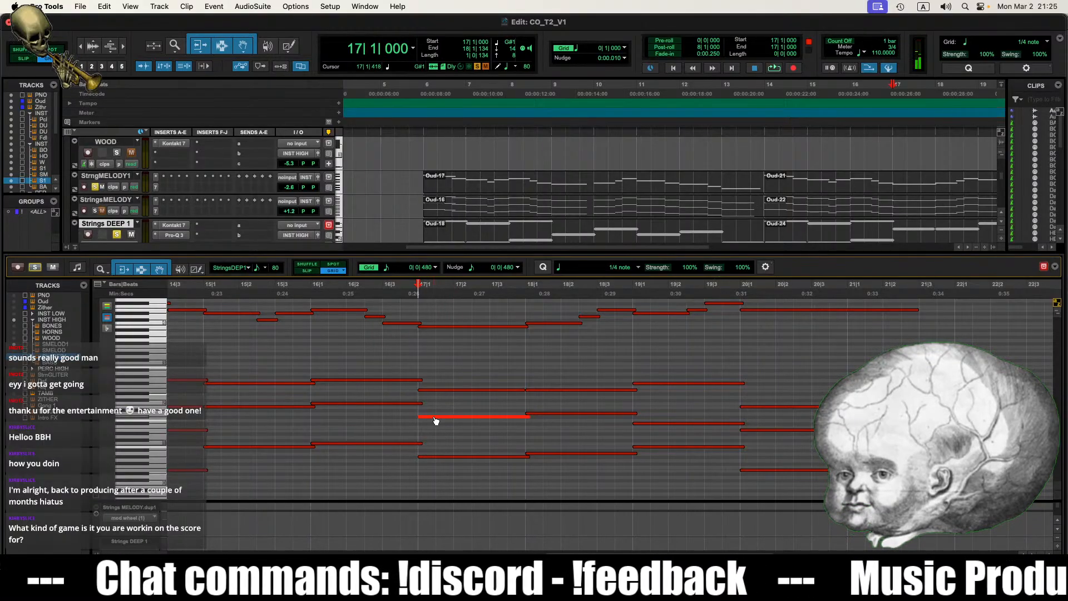
{"action": "mouse_move", "coordinate": [436, 421]}
{"action": "left_mouse_down"}
{"action": "mouse_move", "coordinate": [436, 440]}
{"action": "mouse_move", "coordinate": [449, 421]}
{"action": "left_mouse_up"}
{"action": "left_click", "coordinate": [438, 326]}
{"action": "left_click", "coordinate": [448, 431]}
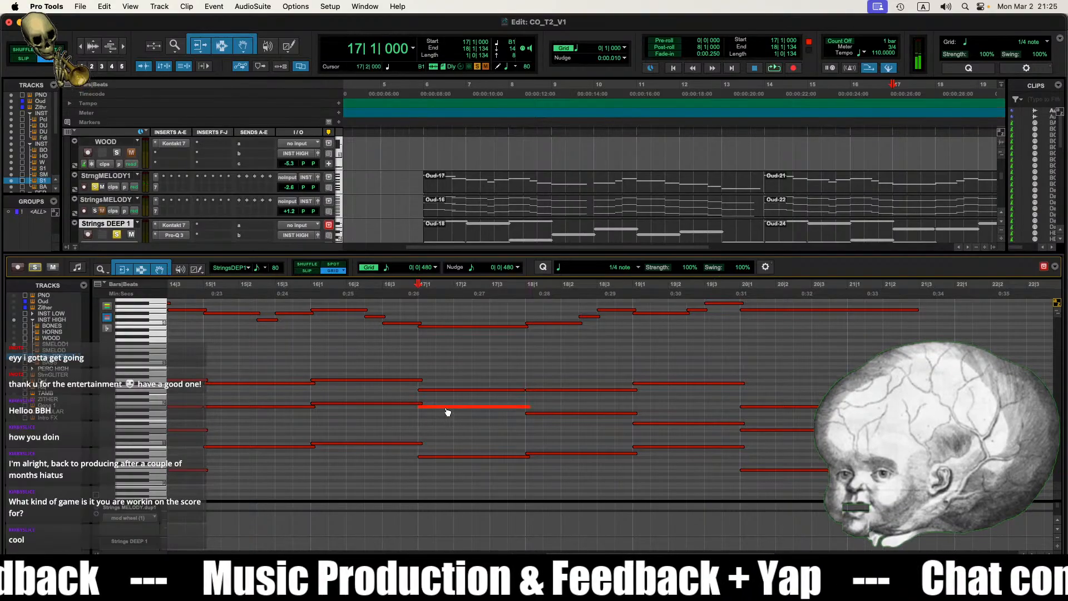
{"action": "left_click_drag", "start_coordinate": [448, 419], "coordinate": [425, 431]}
{"action": "left_click", "coordinate": [423, 423]}
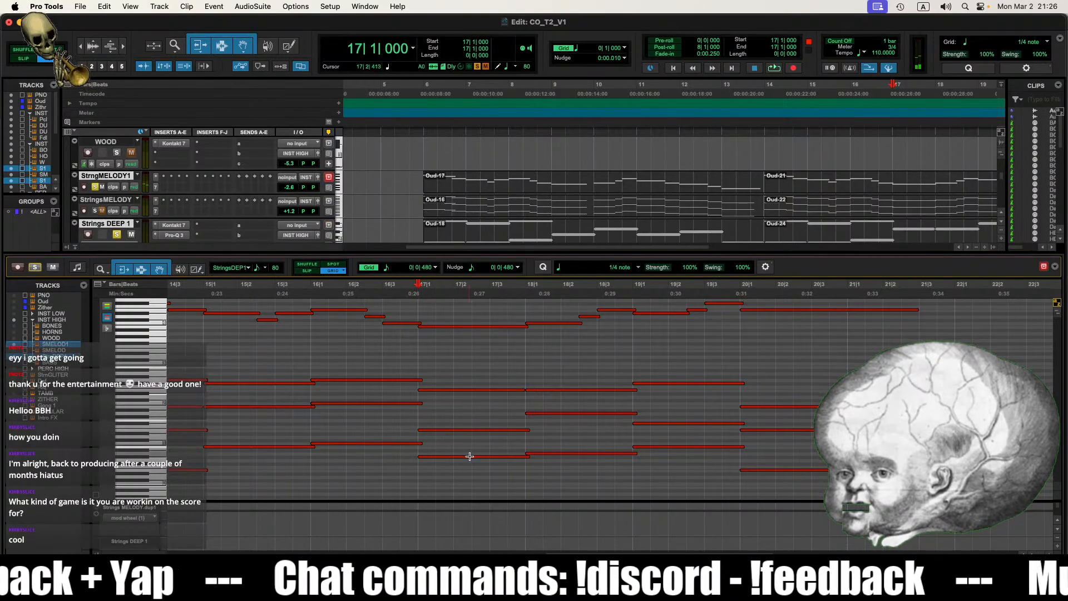
{"action": "key", "text": "space"}
{"action": "key", "text": "space"}
Step: Audition the top and lowest deep string notes at bar 17 and move the middle one to B1
{"action": "left_click", "coordinate": [454, 388]}
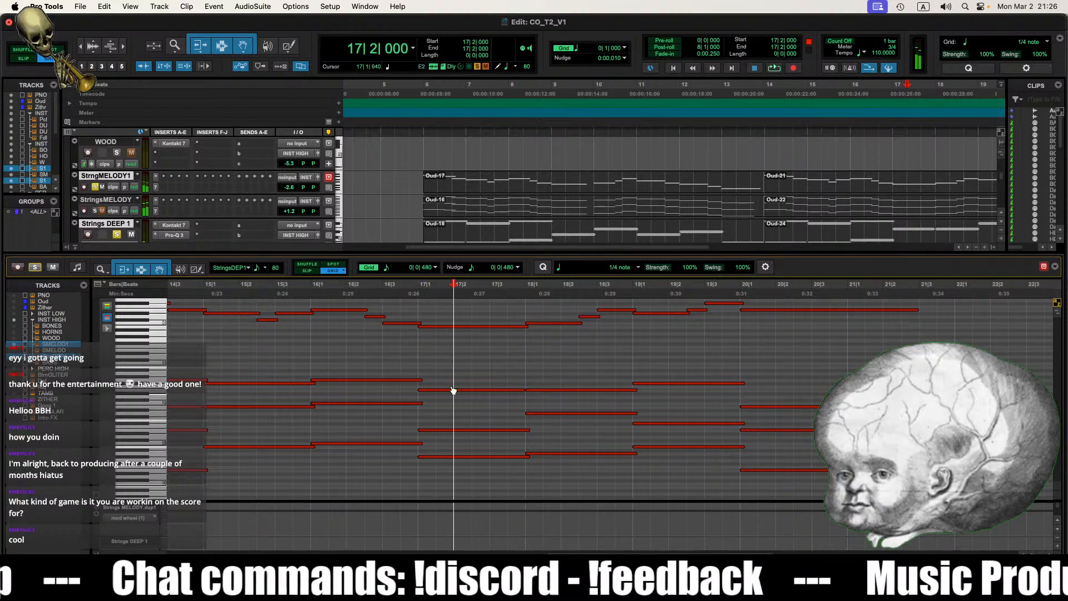
{"action": "left_click", "coordinate": [438, 391]}
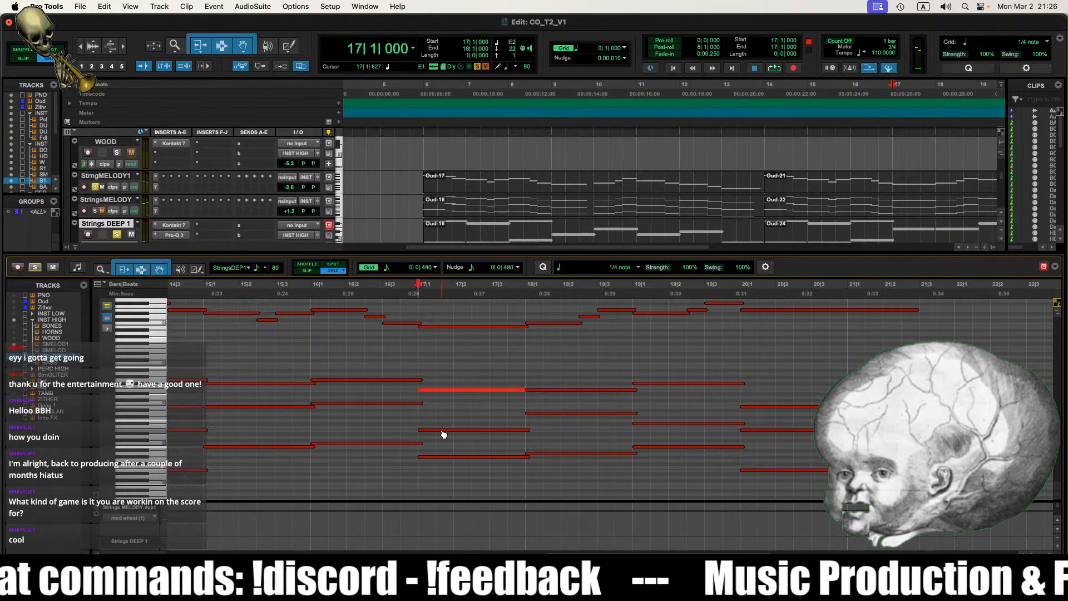
{"action": "left_click", "coordinate": [438, 457]}
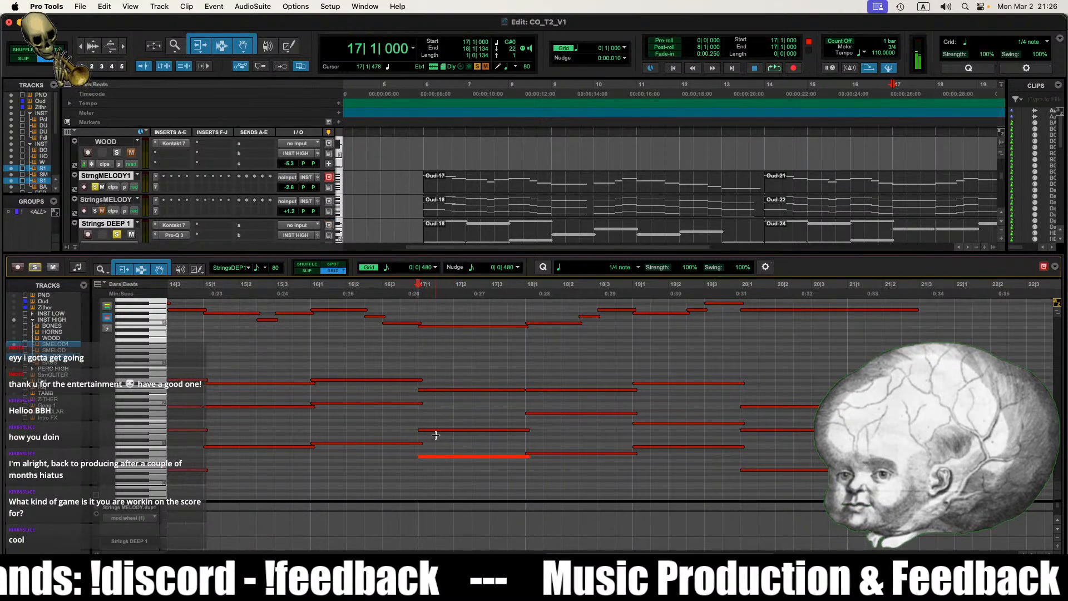
{"action": "left_click", "coordinate": [435, 429]}
{"action": "left_click_drag", "start_coordinate": [435, 429], "coordinate": [435, 409]}
Step: Check the revised bar 17 chord by auditioning its melody, top and lowest notes and playing from bar 17
{"action": "left_click", "coordinate": [437, 328]}
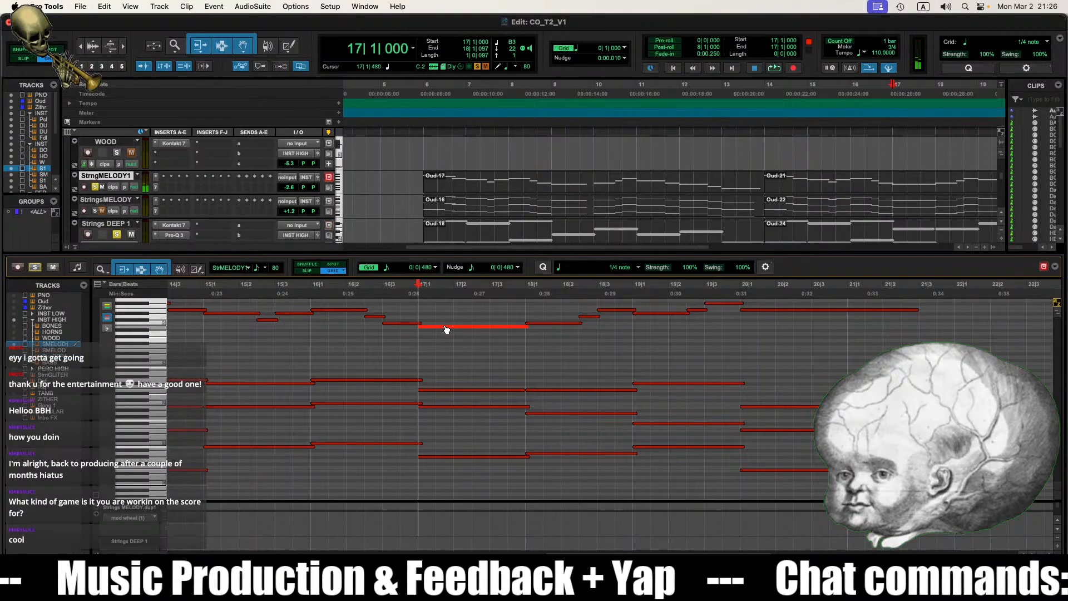
{"action": "left_click", "coordinate": [444, 389]}
{"action": "left_click", "coordinate": [445, 457]}
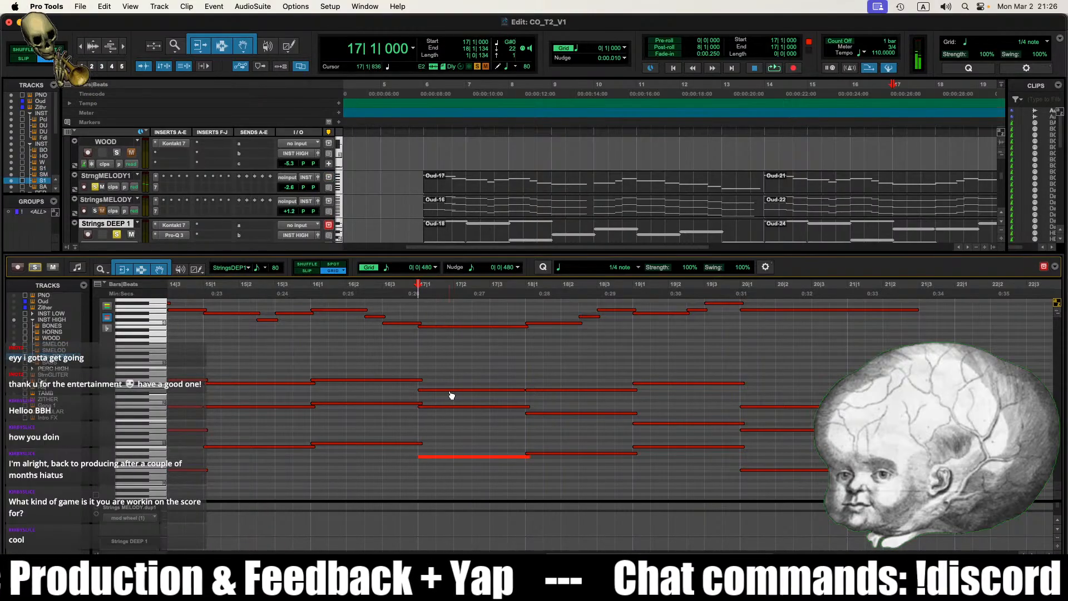
{"action": "left_click", "coordinate": [421, 422]}
{"action": "key", "text": "space"}
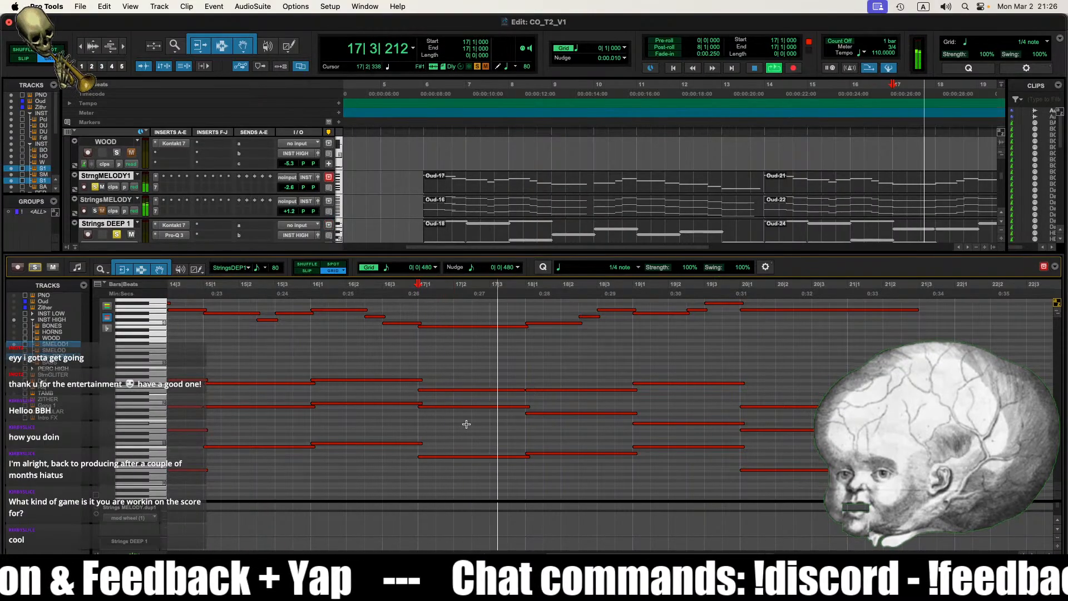
{"action": "key", "text": "space"}
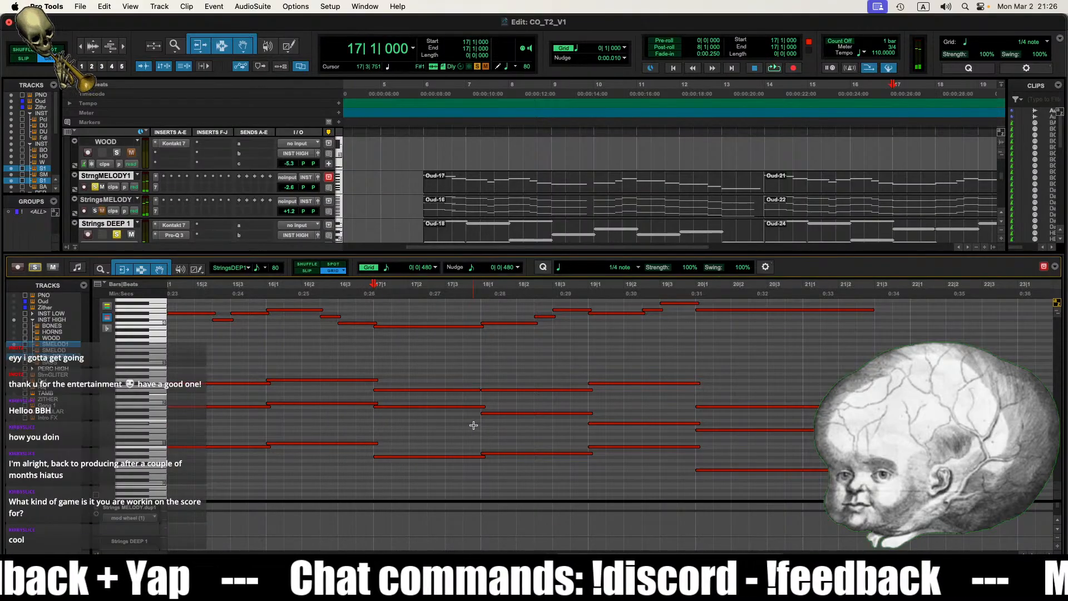
Step: Close the docked MIDI editor and save the session
{"action": "key", "text": "ctrl+equal"}
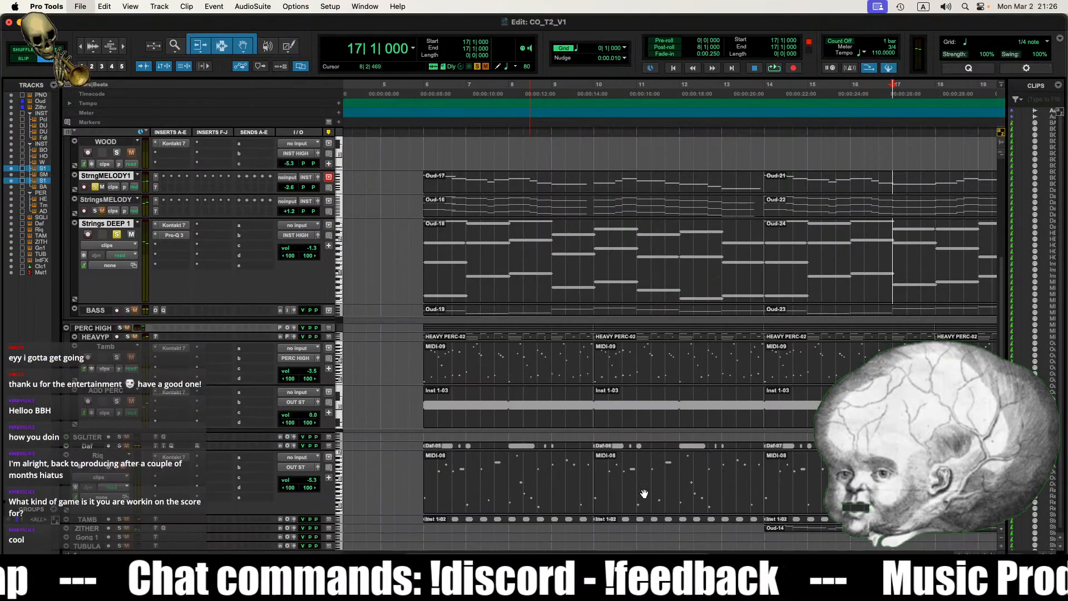
{"action": "key", "text": "super+s"}
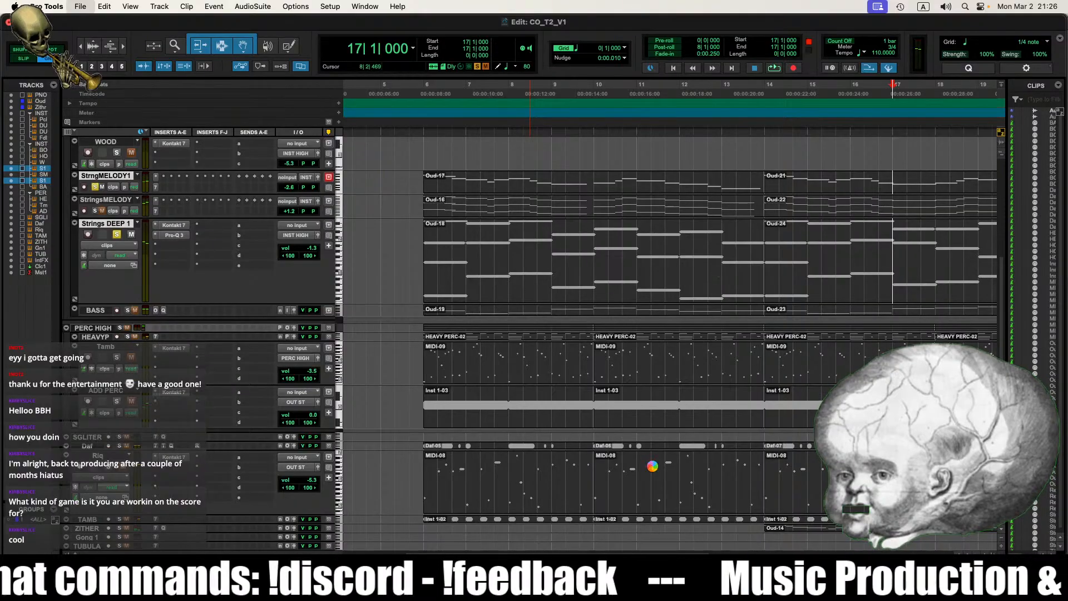
Step: Reduce all tracks to a compact height, clear the track selection, and bring the whole two-section arrangement into view
{"action": "key", "text": "r"}
{"action": "key", "text": "r"}
{"action": "scroll", "coordinate": [272, 286], "scroll_direction": "up", "scroll_amount": 3}
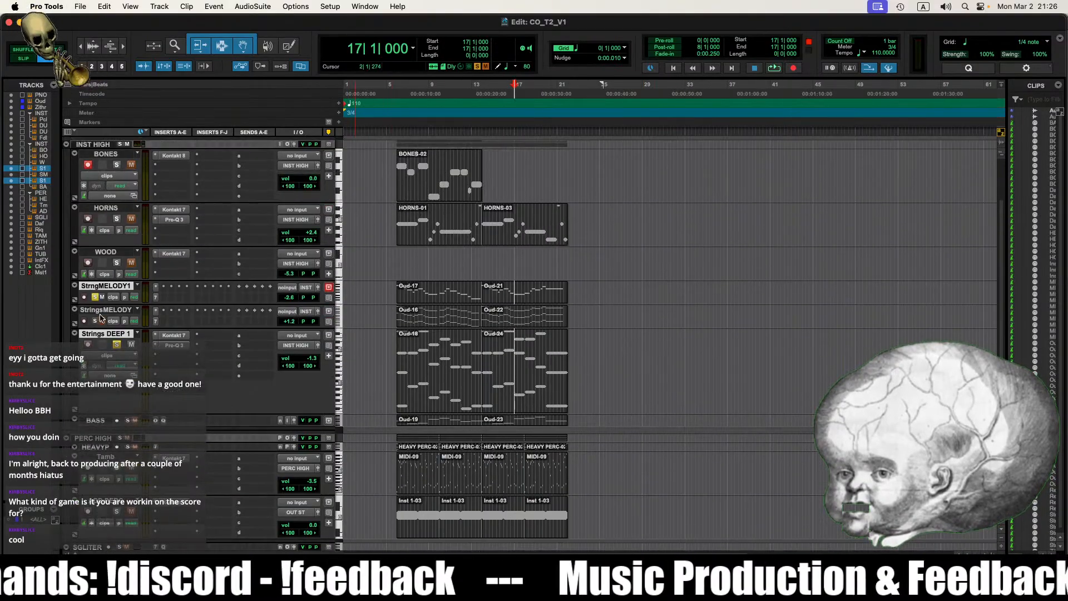
{"action": "scroll", "coordinate": [114, 334], "scroll_direction": "up", "scroll_amount": 3}
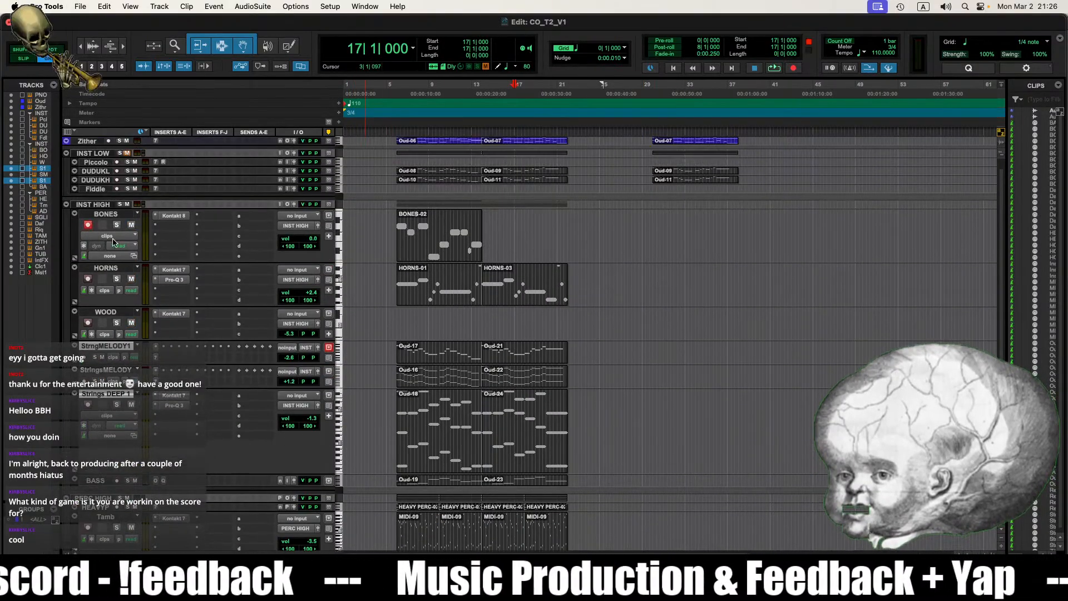
{"action": "left_click_drag", "start_coordinate": [96, 280], "coordinate": [95, 232]}
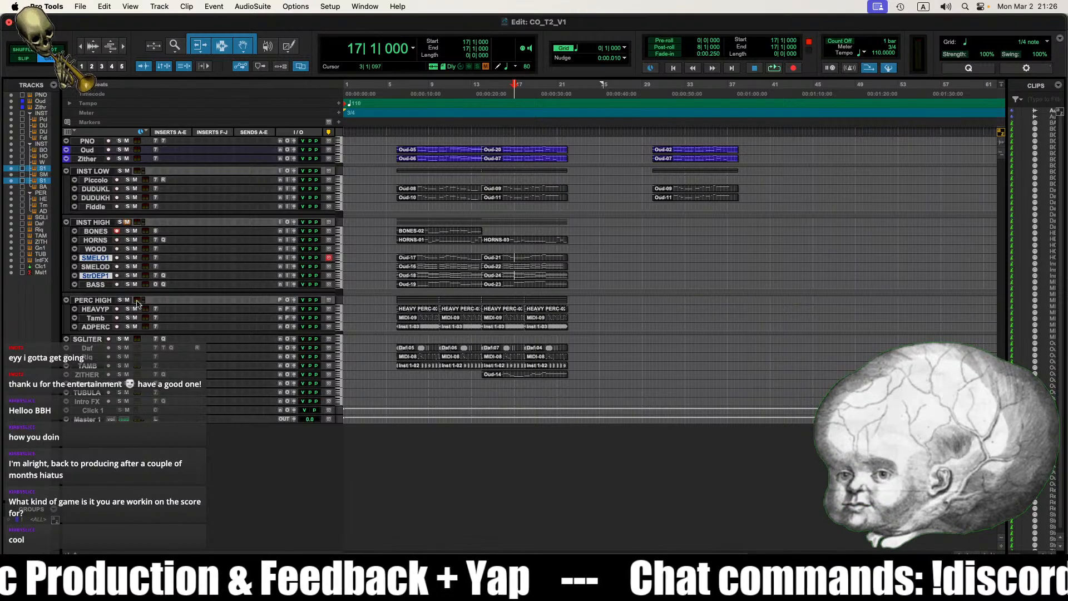
{"action": "left_click", "coordinate": [99, 259]}
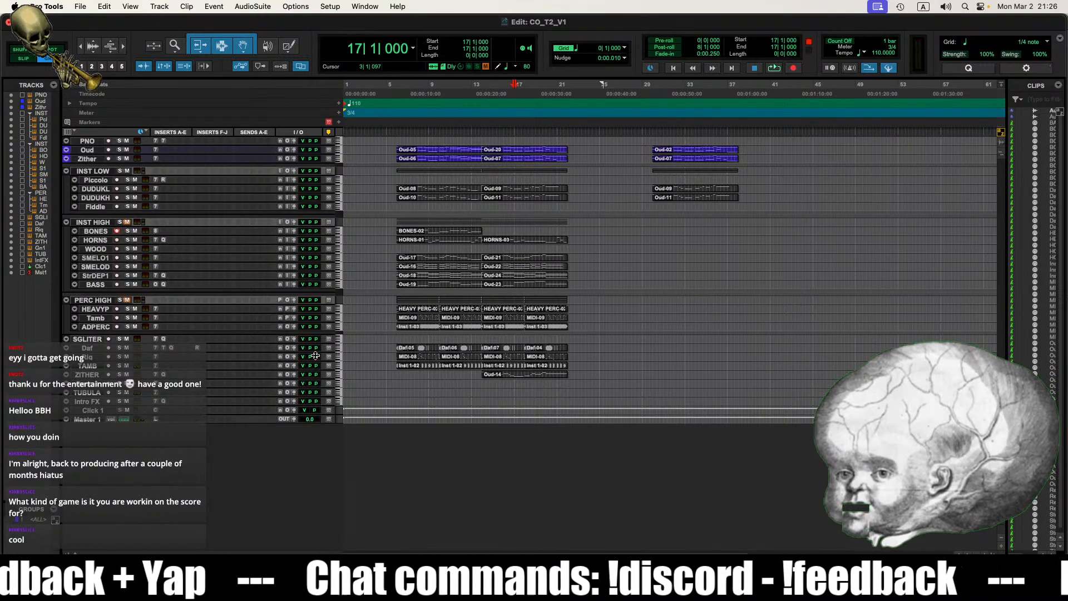
{"action": "key", "text": "t"}
{"action": "key", "text": "t"}
{"action": "scroll", "coordinate": [504, 388], "scroll_direction": "right", "scroll_amount": 1}
{"action": "scroll", "coordinate": [523, 392], "scroll_direction": "left", "scroll_amount": 10}
{"action": "key", "text": "r"}
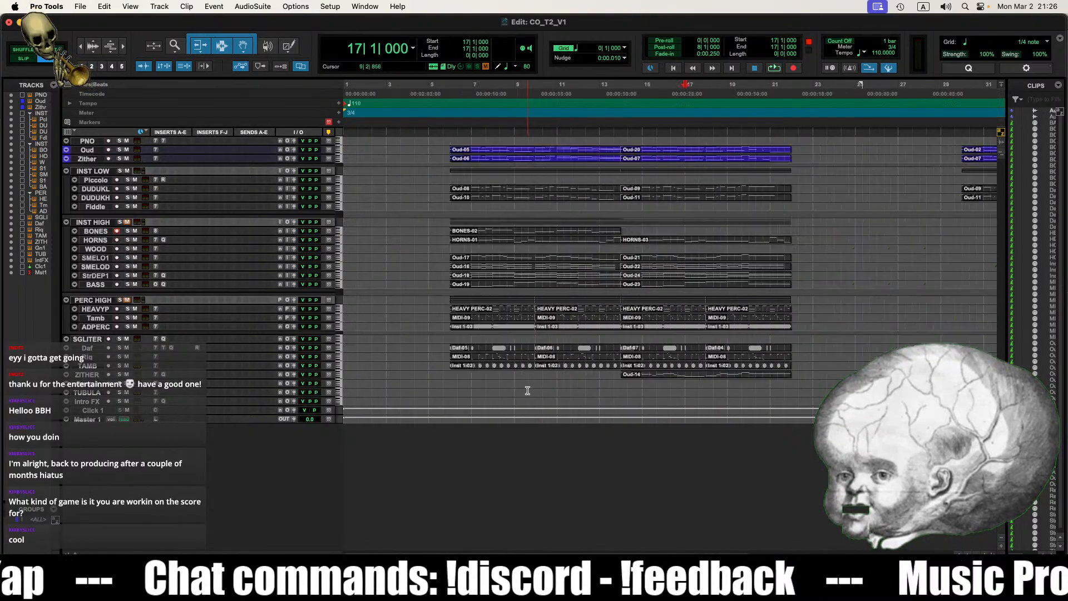
Step: Play the arrangement briefly from bar 5 beat 3, just before the first section
{"action": "key", "text": "r"}
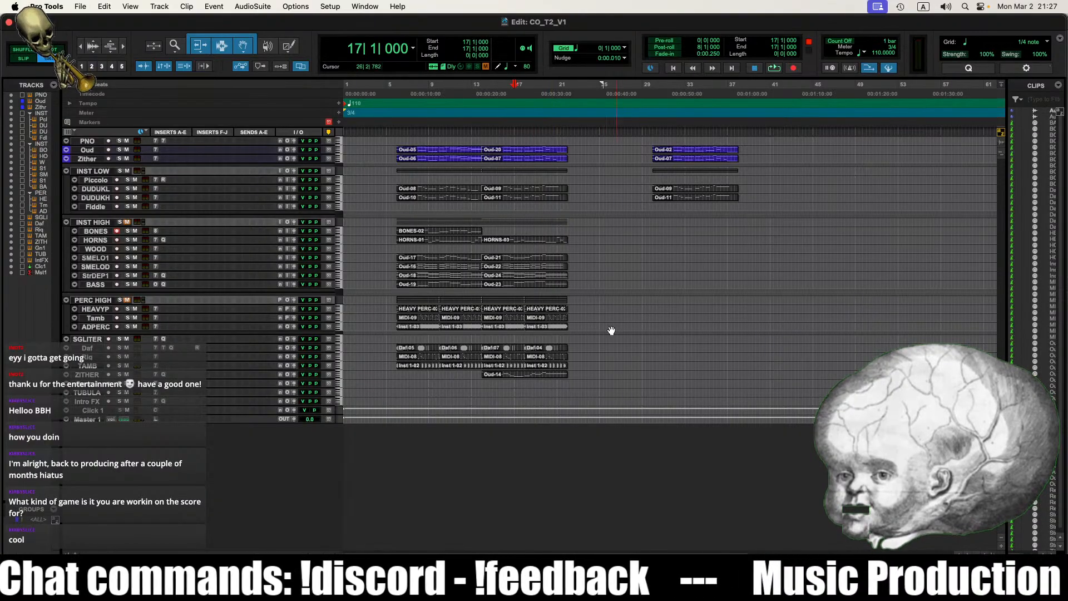
{"action": "scroll", "coordinate": [452, 285], "scroll_direction": "up", "scroll_amount": 3}
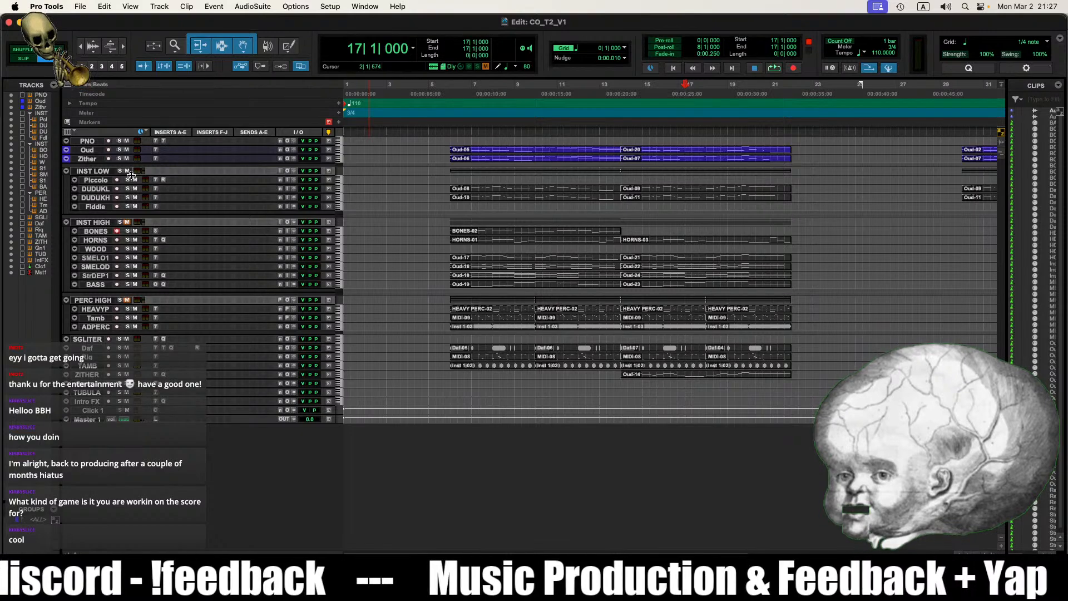
{"action": "left_click", "coordinate": [487, 258]}
{"action": "left_click", "coordinate": [444, 258]}
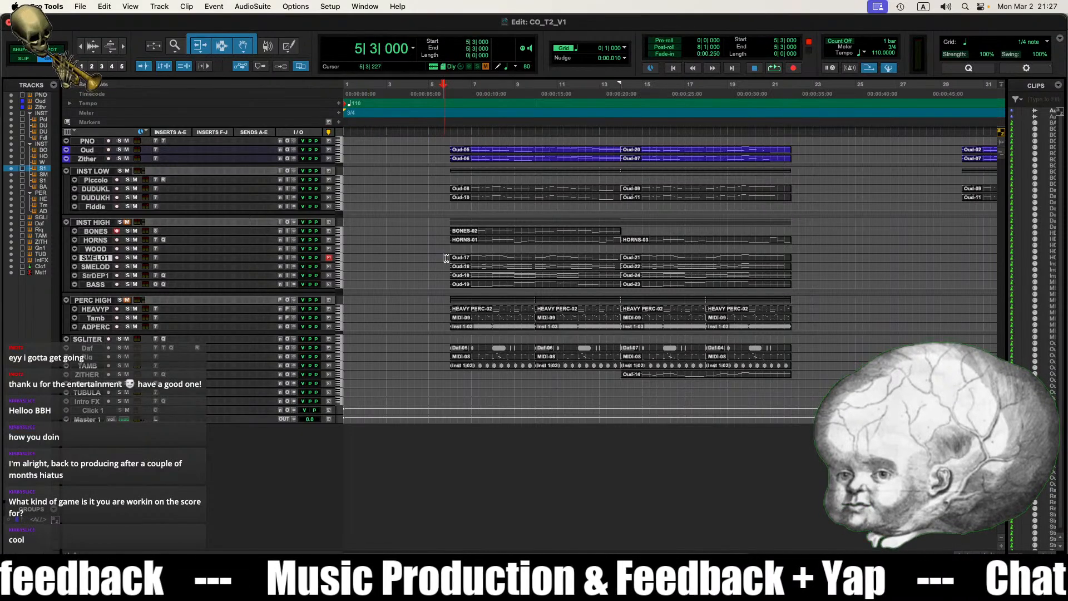
{"action": "key", "text": "space"}
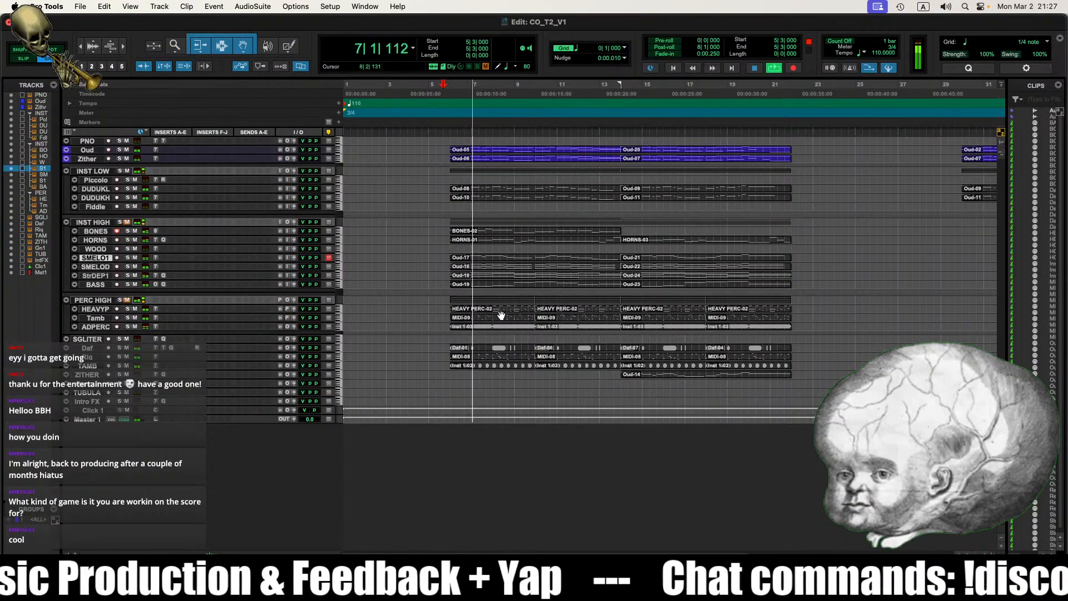
{"action": "key", "text": "space"}
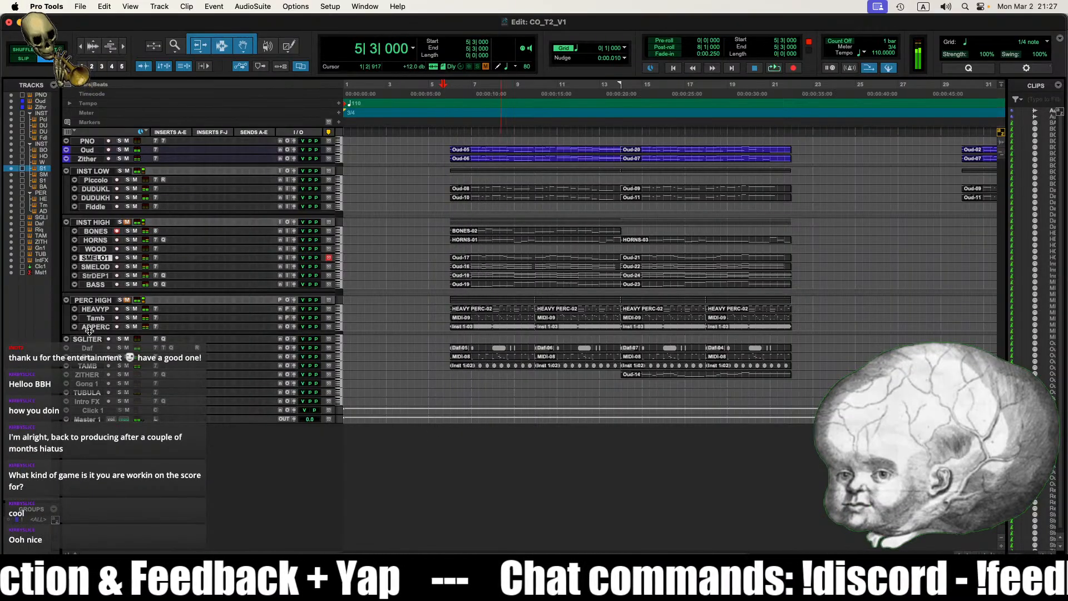
Step: Enlarge the percussion tracks and route the ADD PERC track's output to the PERC HIGH stereo bus
{"action": "left_click_drag", "start_coordinate": [90, 330], "coordinate": [93, 362]}
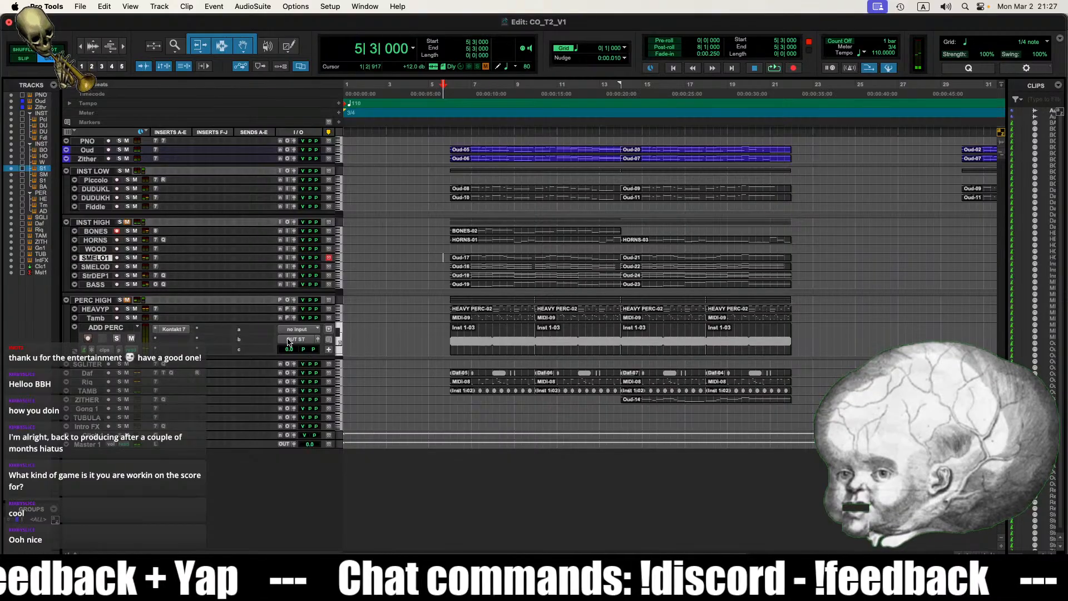
{"action": "left_click_drag", "start_coordinate": [99, 323], "coordinate": [99, 346]}
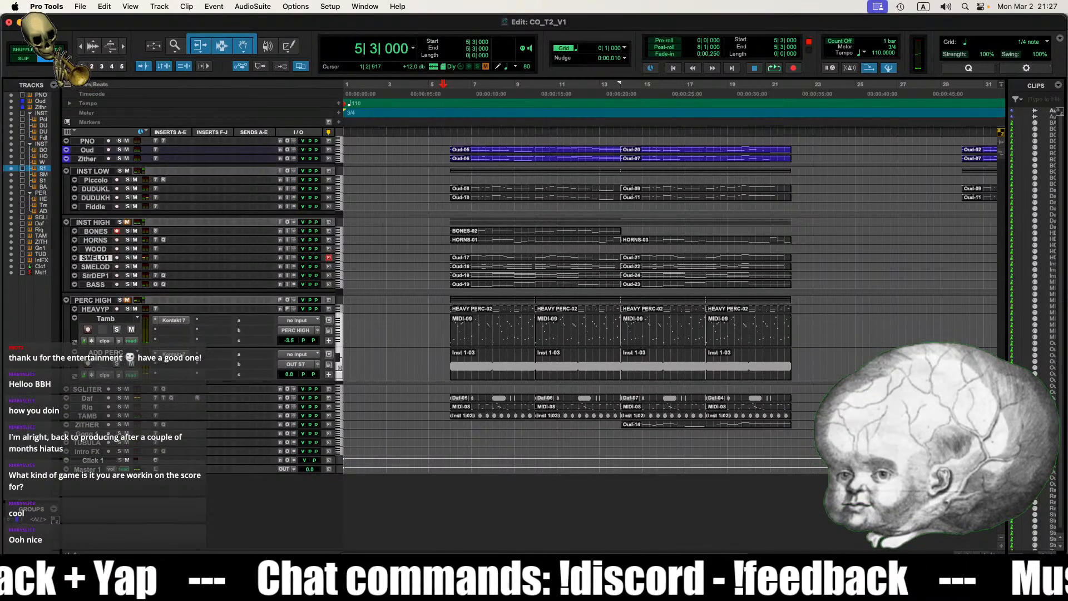
{"action": "left_click", "coordinate": [295, 364]}
{"action": "mouse_move", "coordinate": [317, 393]}
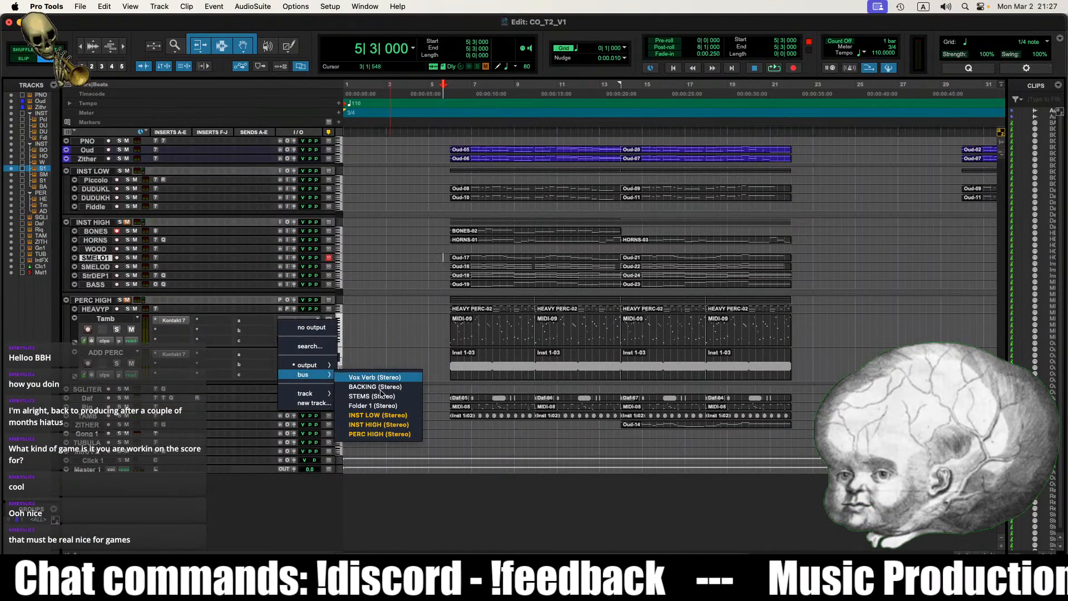
{"action": "left_click", "coordinate": [378, 421]}
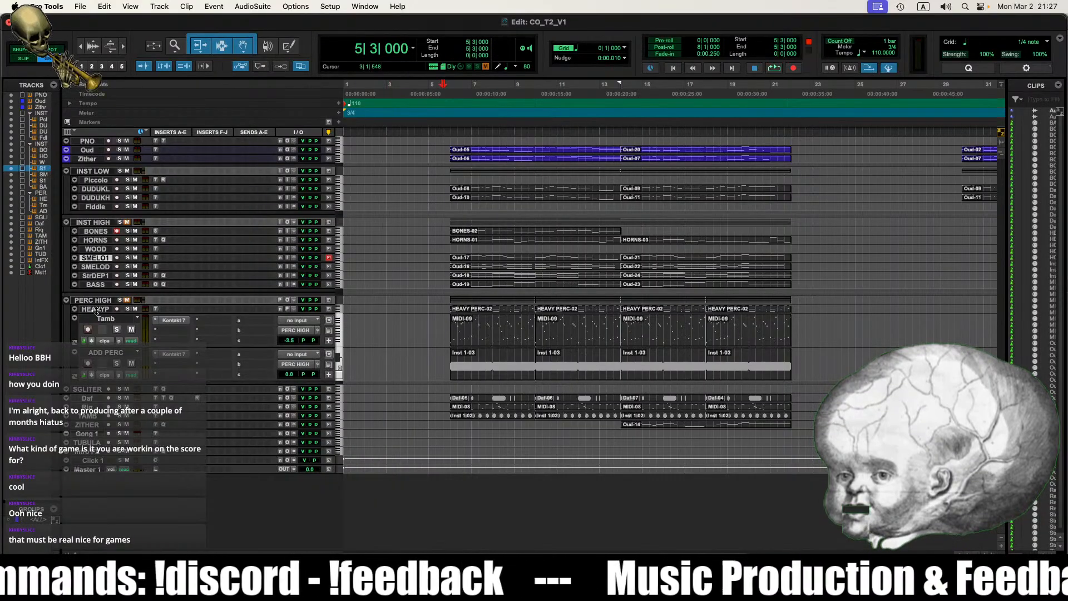
{"action": "left_click_drag", "start_coordinate": [97, 313], "coordinate": [97, 336]}
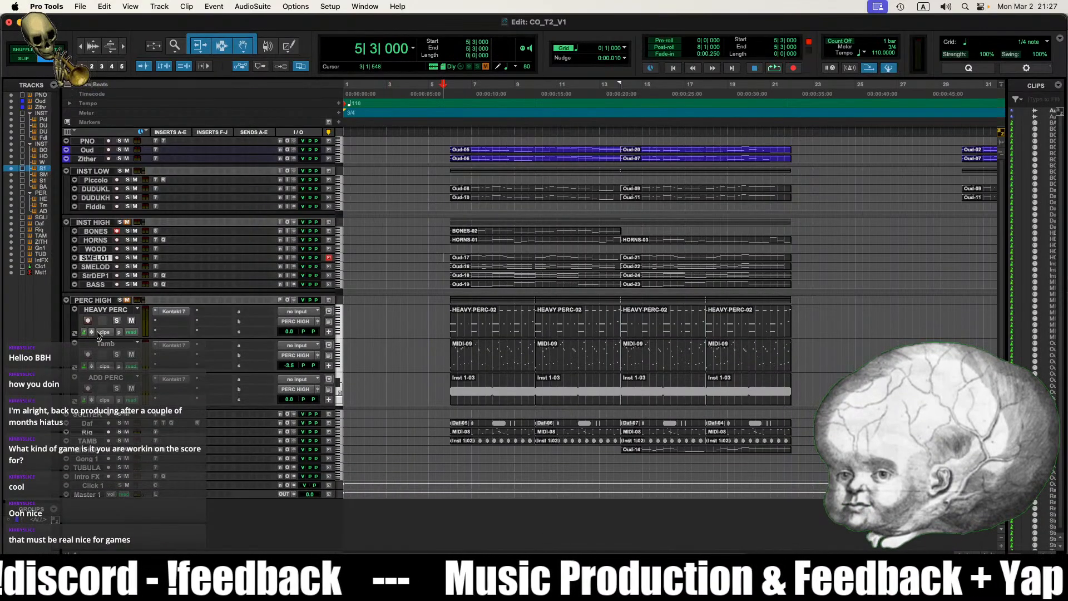
Step: Disarm recording on the BONES track and resize all tracks to a small height, with the edit cursor at bar 6
{"action": "left_click", "coordinate": [117, 231]}
{"action": "left_click_drag", "start_coordinate": [99, 235], "coordinate": [99, 262]}
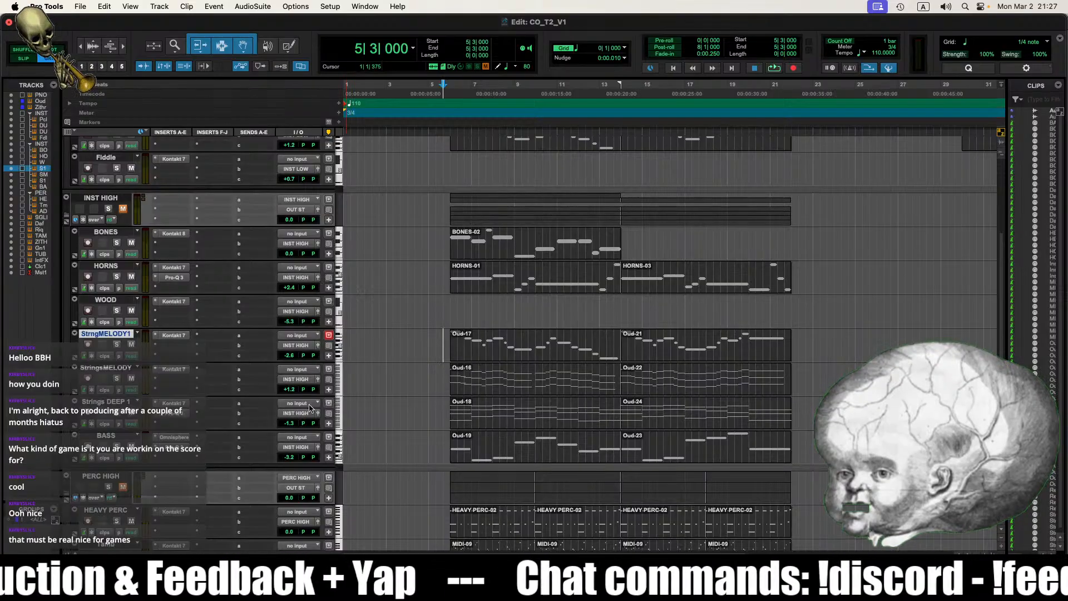
{"action": "mouse_move", "coordinate": [93, 259]}
{"action": "left_mouse_down"}
{"action": "mouse_move", "coordinate": [91, 244]}
{"action": "mouse_move", "coordinate": [91, 259]}
{"action": "left_mouse_up"}
{"action": "scroll", "coordinate": [308, 332], "scroll_direction": "up", "scroll_amount": 3}
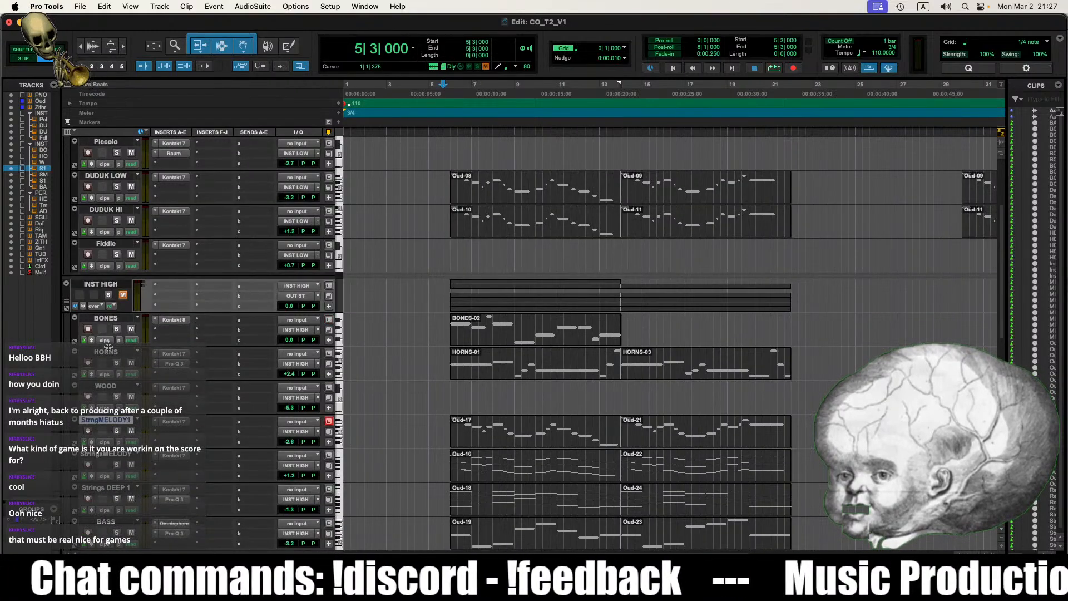
{"action": "left_click_drag", "start_coordinate": [108, 345], "coordinate": [107, 324]}
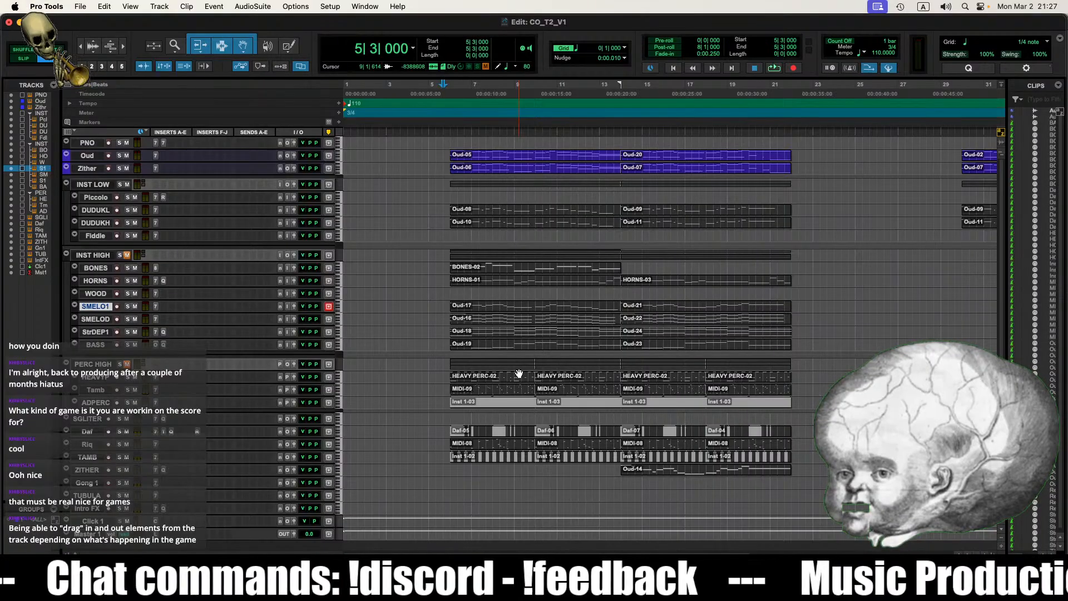
{"action": "left_click", "coordinate": [453, 268]}
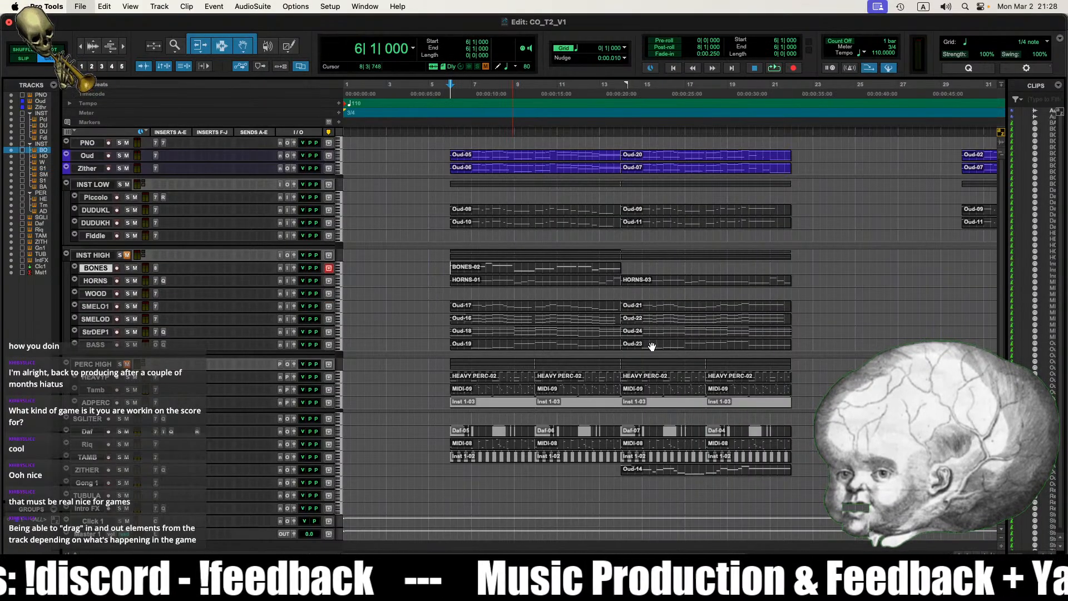
{"action": "scroll", "coordinate": [652, 346], "scroll_direction": "right", "scroll_amount": 2}
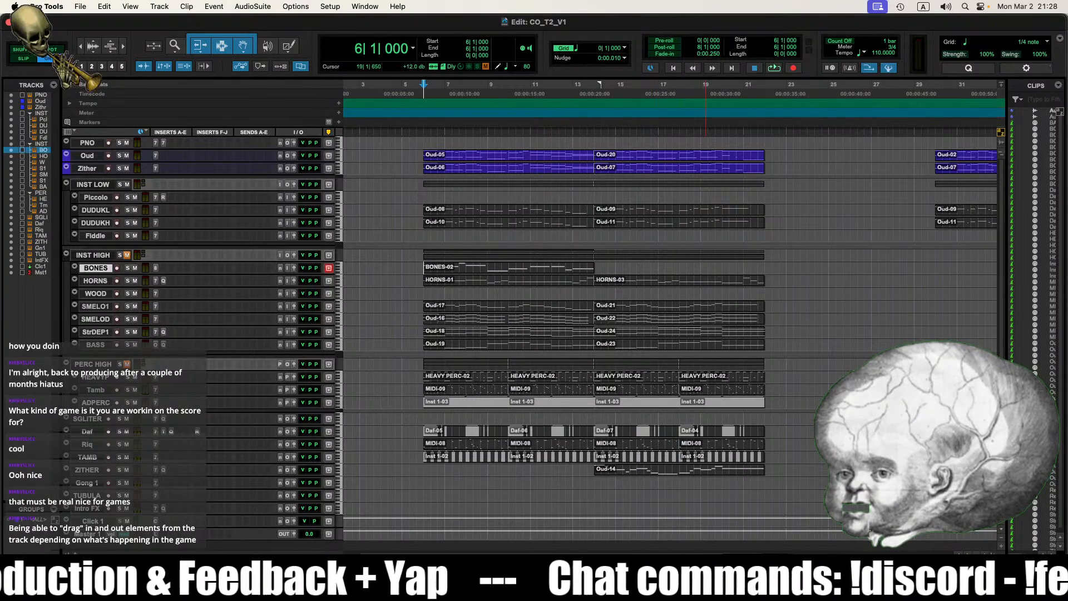
Step: Switch to GIMP, bring up the blank white canvas and set the Paintbrush size to 2
{"action": "key", "text": "super+Tab"}
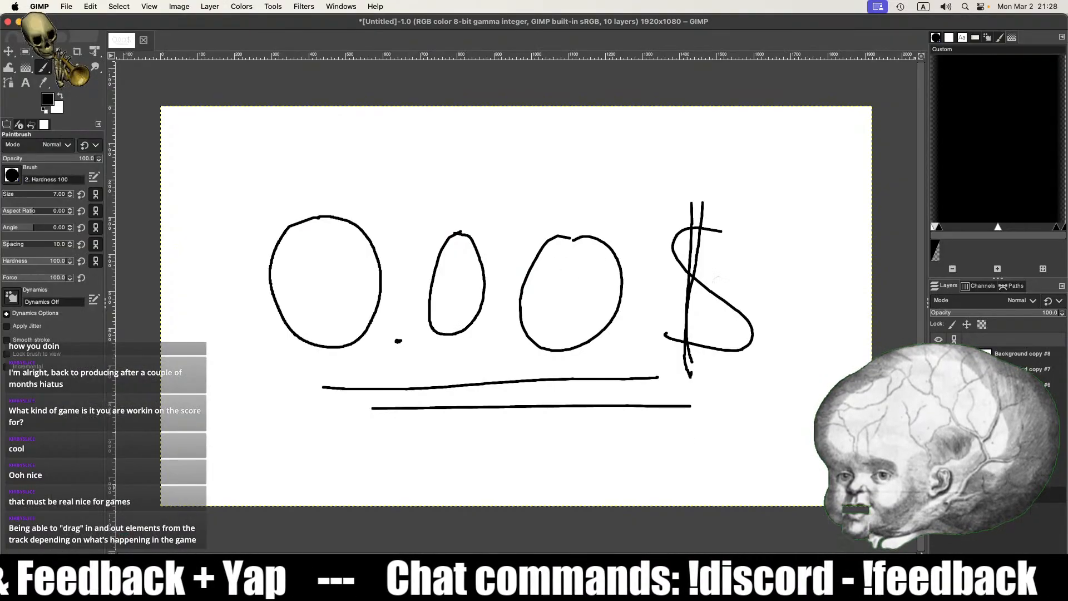
{"action": "left_click", "coordinate": [939, 492]}
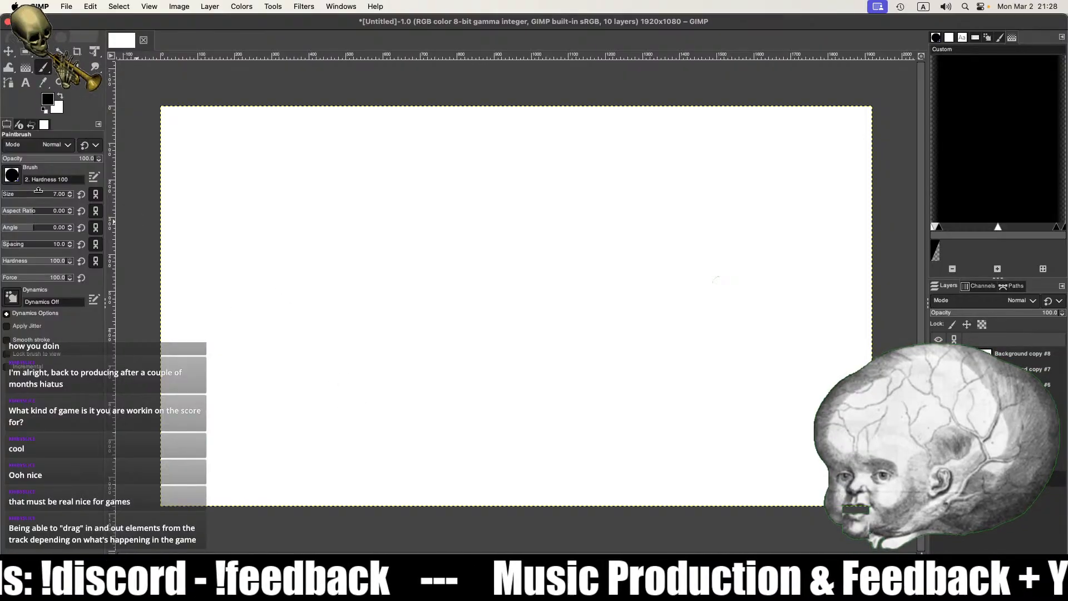
{"action": "left_click_drag", "start_coordinate": [38, 191], "coordinate": [2, 191]}
{"action": "scroll", "coordinate": [26, 194], "scroll_direction": "up", "scroll_amount": 1}
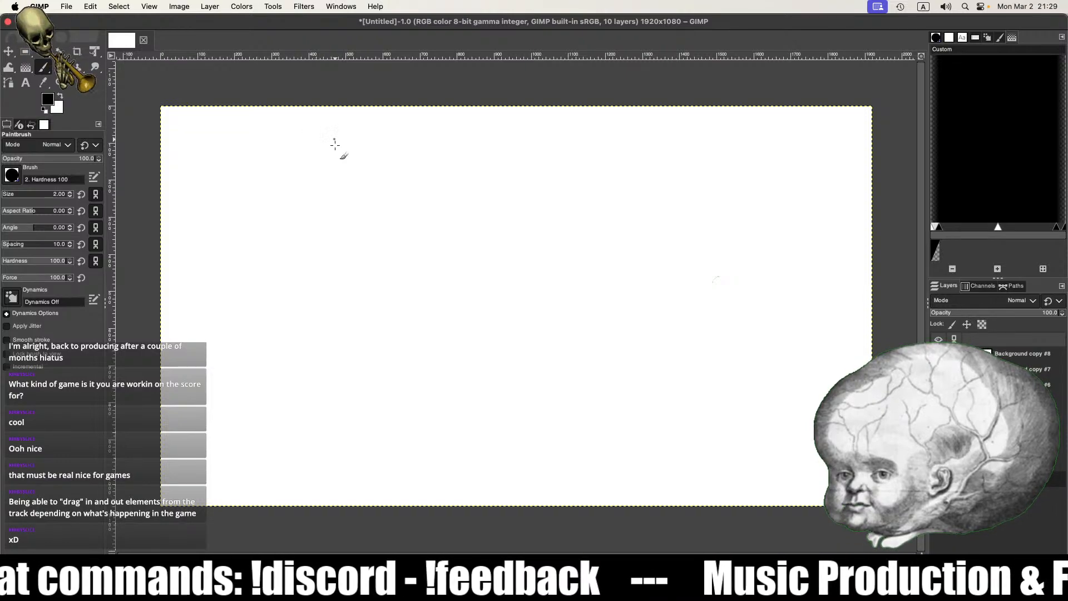
Step: Handwrite a short note starting with 3 above a curved arrow, and undo all of its strokes
{"action": "left_click_drag", "start_coordinate": [394, 165], "coordinate": [387, 192]}
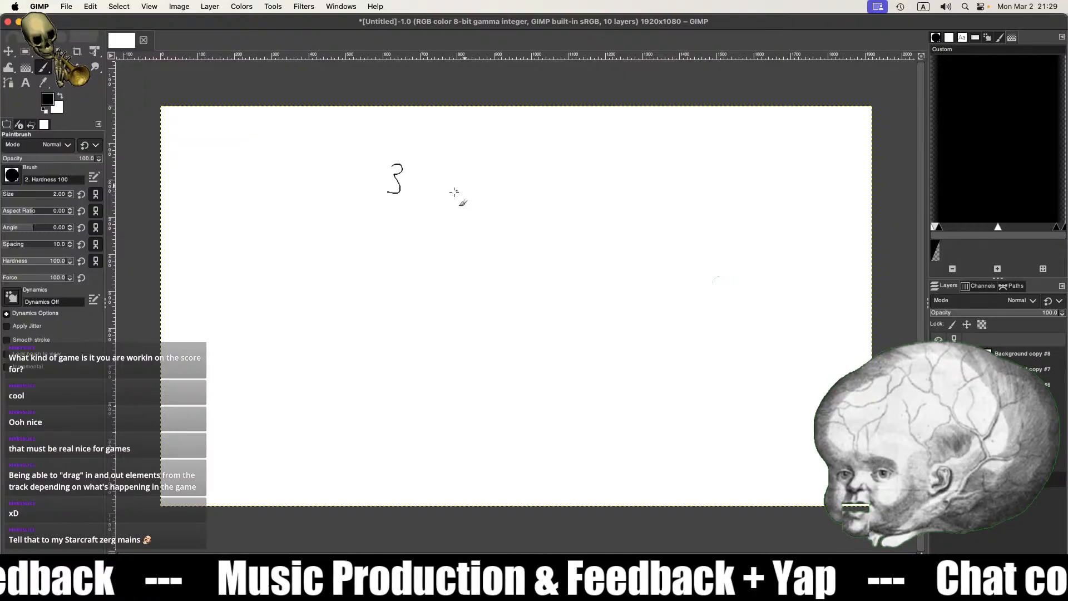
{"action": "left_click_drag", "start_coordinate": [435, 180], "coordinate": [497, 195]}
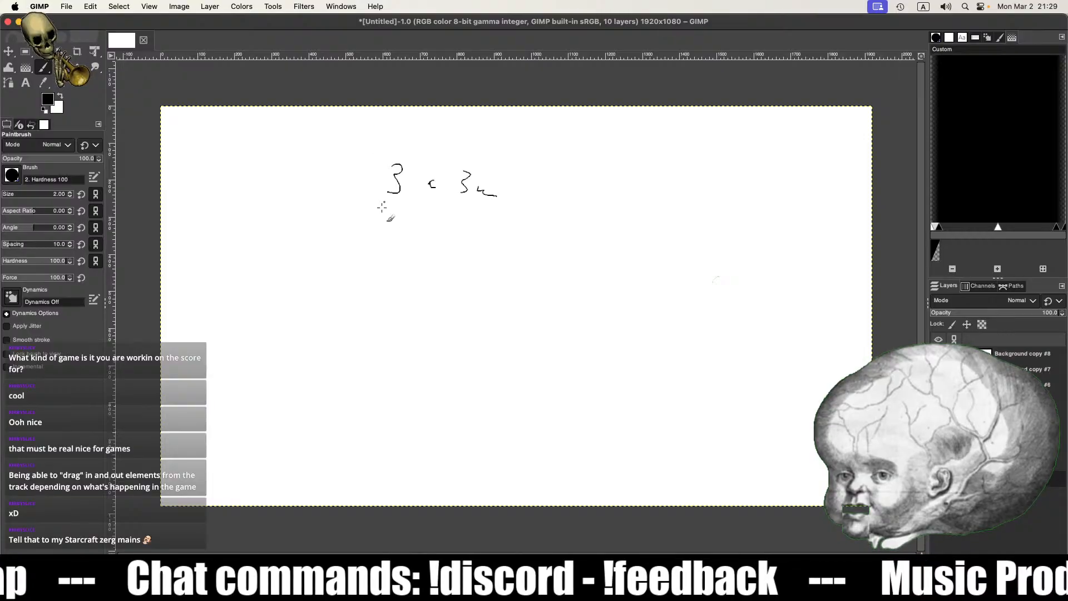
{"action": "left_click_drag", "start_coordinate": [382, 208], "coordinate": [441, 236]}
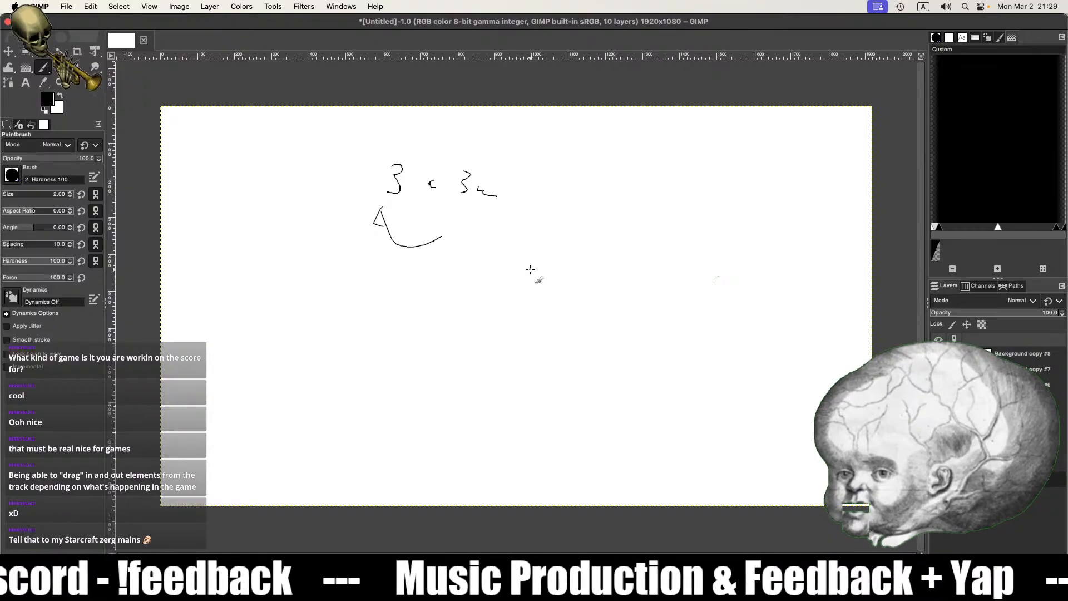
{"action": "key", "text": "super+z"}
{"action": "key", "text": "super+z"}
{"action": "key", "text": "super+z"}
{"action": "key", "text": "super+z"}
{"action": "key", "text": "super+z"}
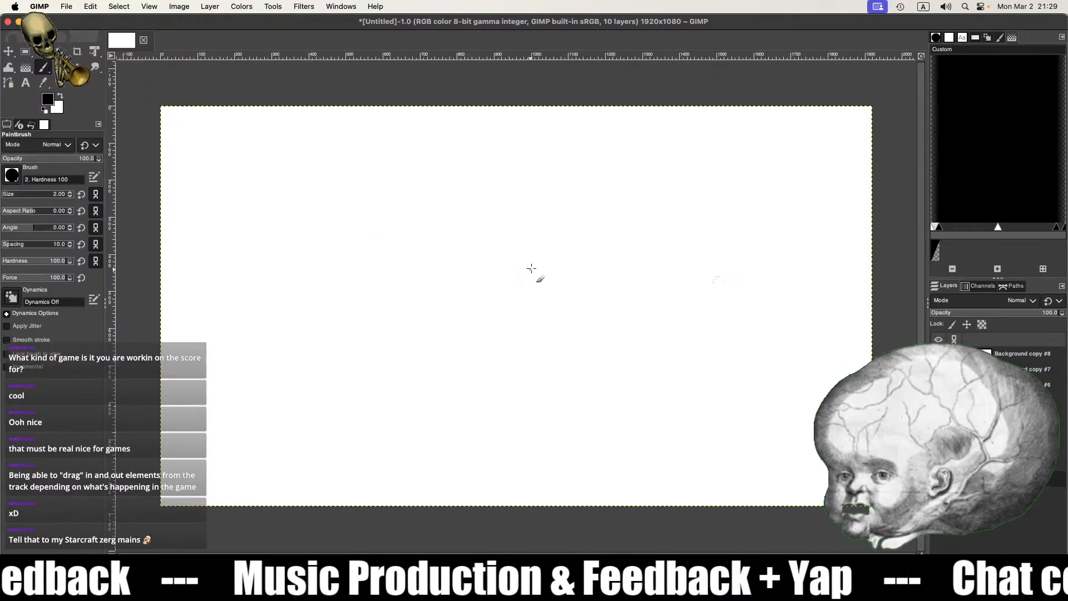
Step: Handwrite "40 tracks 3 min" across the upper canvas and circle the 40 several times
{"action": "mouse_move", "coordinate": [346, 150]}
{"action": "left_mouse_down"}
{"action": "mouse_move", "coordinate": [359, 170]}
{"action": "mouse_move", "coordinate": [352, 183]}
{"action": "mouse_move", "coordinate": [392, 167]}
{"action": "mouse_move", "coordinate": [429, 200]}
{"action": "mouse_move", "coordinate": [448, 188]}
{"action": "left_mouse_up"}
{"action": "left_click", "coordinate": [418, 187]}
{"action": "mouse_move", "coordinate": [441, 192]}
{"action": "left_mouse_down"}
{"action": "mouse_move", "coordinate": [481, 194]}
{"action": "mouse_move", "coordinate": [504, 210]}
{"action": "mouse_move", "coordinate": [647, 220]}
{"action": "left_mouse_up"}
{"action": "left_click", "coordinate": [622, 217]}
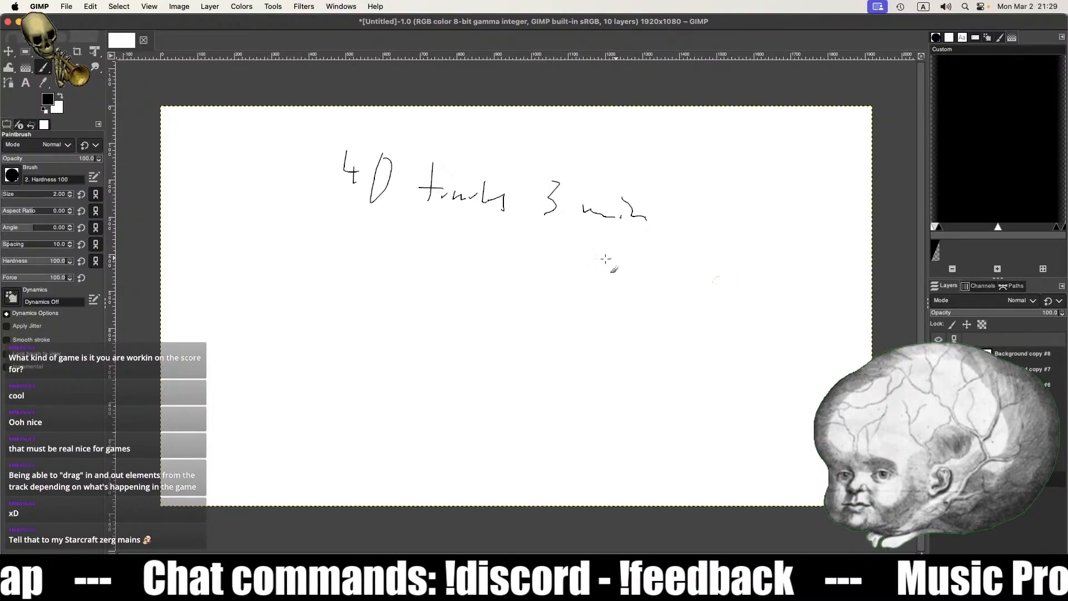
{"action": "mouse_move", "coordinate": [335, 212]}
{"action": "left_mouse_down"}
{"action": "mouse_move", "coordinate": [407, 194]}
{"action": "mouse_move", "coordinate": [296, 234]}
{"action": "mouse_move", "coordinate": [314, 184]}
{"action": "left_mouse_up"}
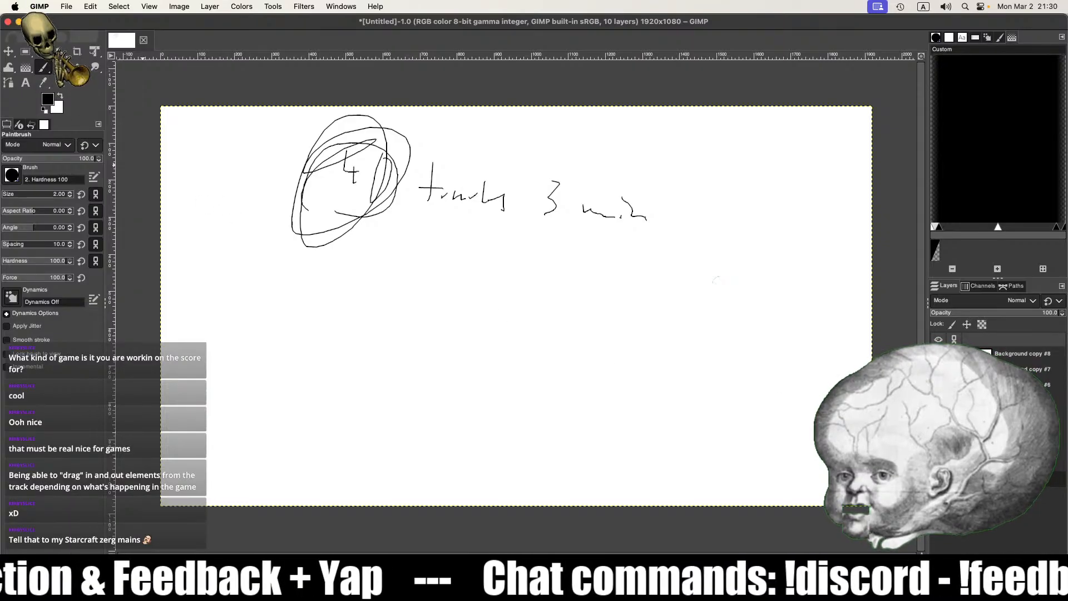
Step: Undo the circles around the 40 and the strokes of the "40 tracks 3 min" note
{"action": "key", "text": "super+z"}
{"action": "key", "text": "super+z"}
{"action": "key", "text": "super+z"}
{"action": "key", "text": "super+z"}
{"action": "key", "text": "super+z"}
{"action": "key", "text": "super+z"}
{"action": "key", "text": "super+z"}
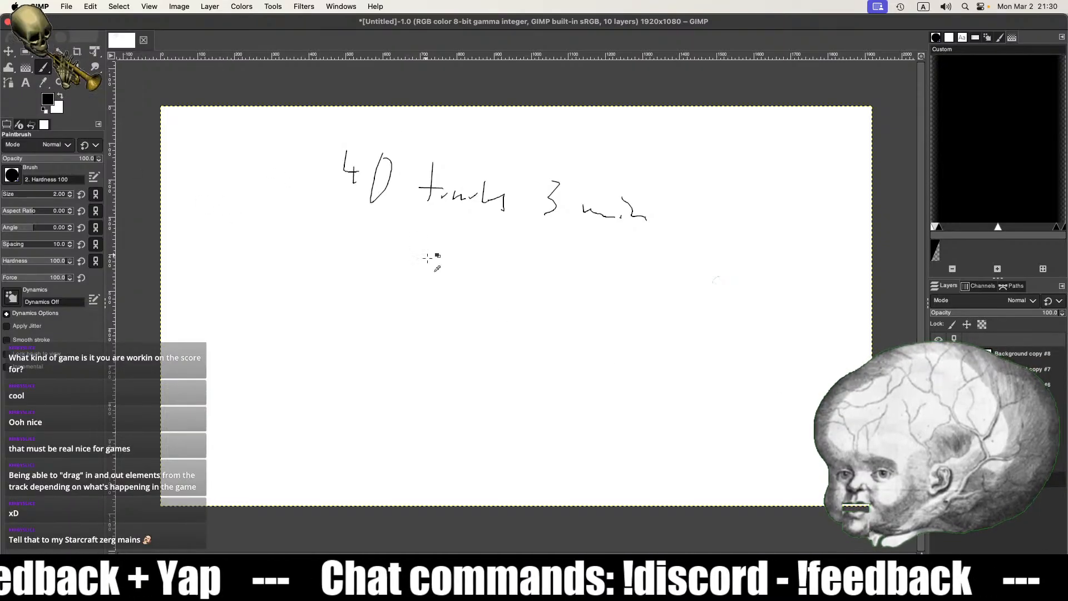
{"action": "key", "text": "super+z"}
{"action": "key", "text": "super+z"}
{"action": "key", "text": "super+z"}
{"action": "key", "text": "super+z"}
{"action": "key", "text": "super+z"}
{"action": "key", "text": "super+z"}
{"action": "key", "text": "super+z"}
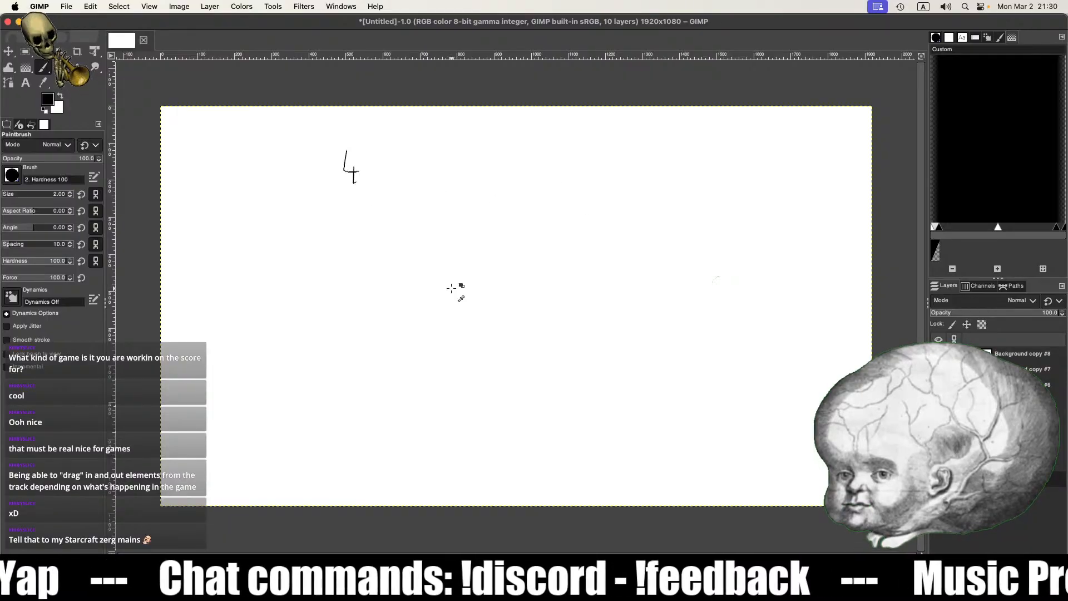
Step: Handwrite "10 Tracks" and "30 min" on one line, followed by two curved arrows forming a loop
{"action": "mouse_move", "coordinate": [287, 186]}
{"action": "left_mouse_down"}
{"action": "mouse_move", "coordinate": [326, 170]}
{"action": "mouse_move", "coordinate": [363, 189]}
{"action": "mouse_move", "coordinate": [380, 165]}
{"action": "left_mouse_up"}
{"action": "mouse_move", "coordinate": [373, 177]}
{"action": "left_mouse_down"}
{"action": "mouse_move", "coordinate": [374, 190]}
{"action": "mouse_move", "coordinate": [387, 179]}
{"action": "mouse_move", "coordinate": [412, 192]}
{"action": "left_mouse_up"}
{"action": "left_click_drag", "start_coordinate": [417, 177], "coordinate": [433, 198]}
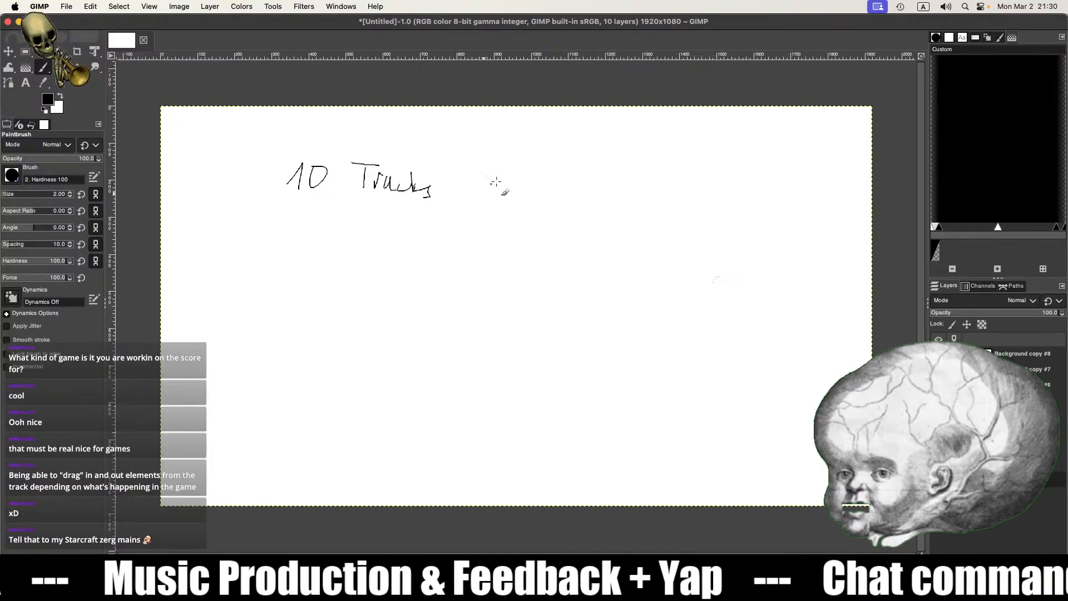
{"action": "mouse_move", "coordinate": [559, 172]}
{"action": "left_mouse_down"}
{"action": "mouse_move", "coordinate": [556, 194]}
{"action": "mouse_move", "coordinate": [585, 169]}
{"action": "mouse_move", "coordinate": [619, 205]}
{"action": "mouse_move", "coordinate": [638, 198]}
{"action": "left_mouse_up"}
{"action": "mouse_move", "coordinate": [709, 173]}
{"action": "left_mouse_down"}
{"action": "mouse_move", "coordinate": [680, 192]}
{"action": "mouse_move", "coordinate": [719, 190]}
{"action": "left_mouse_up"}
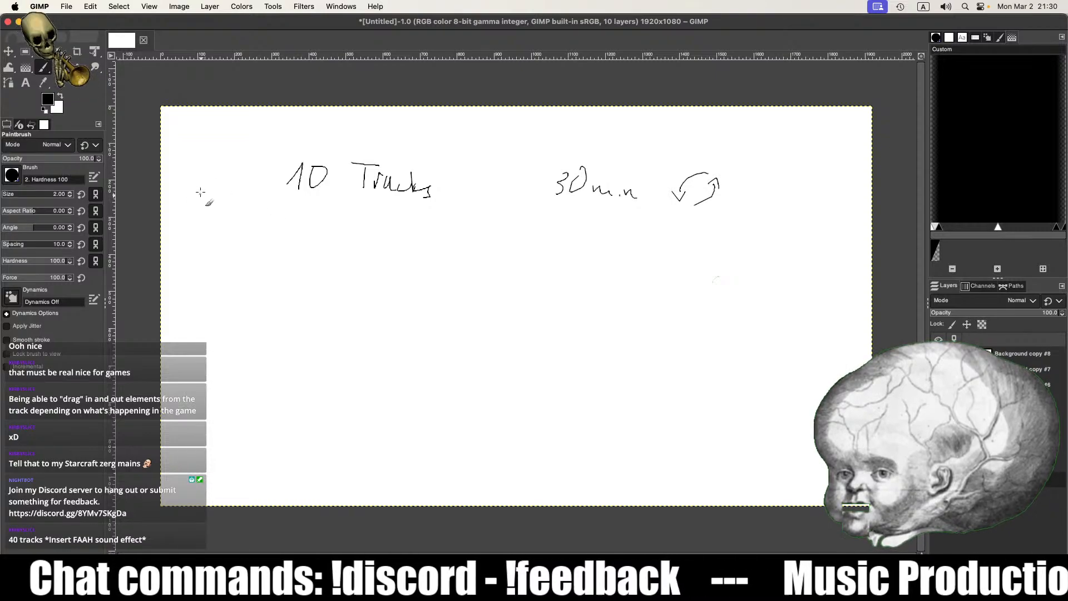
Step: Draw a 3 with "(4)" beneath it and three branching lines beside it, and sketch four small houses lower on the canvas
{"action": "left_click", "coordinate": [216, 181]}
{"action": "mouse_move", "coordinate": [217, 204]}
{"action": "left_mouse_down"}
{"action": "mouse_move", "coordinate": [230, 246]}
{"action": "mouse_move", "coordinate": [273, 181]}
{"action": "mouse_move", "coordinate": [262, 261]}
{"action": "left_mouse_up"}
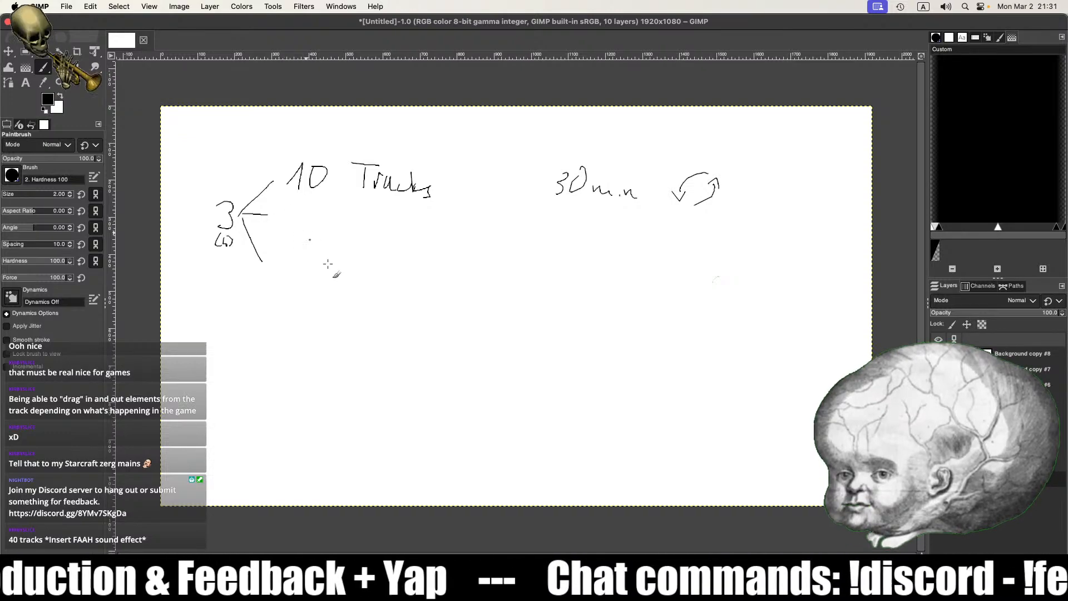
{"action": "mouse_move", "coordinate": [365, 370]}
{"action": "left_mouse_down"}
{"action": "mouse_move", "coordinate": [364, 390]}
{"action": "mouse_move", "coordinate": [372, 372]}
{"action": "mouse_move", "coordinate": [382, 388]}
{"action": "mouse_move", "coordinate": [411, 355]}
{"action": "left_mouse_up"}
{"action": "mouse_move", "coordinate": [400, 372]}
{"action": "left_mouse_down"}
{"action": "mouse_move", "coordinate": [417, 374]}
{"action": "mouse_move", "coordinate": [416, 356]}
{"action": "mouse_move", "coordinate": [446, 377]}
{"action": "mouse_move", "coordinate": [460, 359]}
{"action": "left_mouse_up"}
{"action": "mouse_move", "coordinate": [439, 419]}
{"action": "left_mouse_down"}
{"action": "mouse_move", "coordinate": [438, 442]}
{"action": "mouse_move", "coordinate": [454, 439]}
{"action": "mouse_move", "coordinate": [453, 418]}
{"action": "left_mouse_up"}
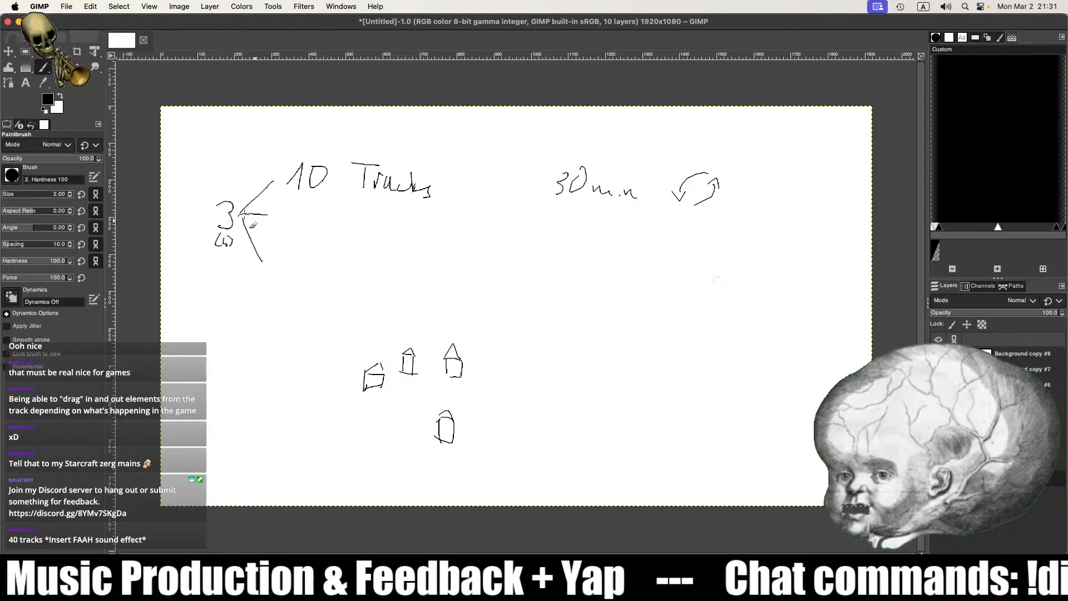
Step: Retrace the three branches with a curved arrow from the first to the second, and write two more "30 min" entries below the first
{"action": "mouse_move", "coordinate": [244, 212]}
{"action": "left_mouse_down"}
{"action": "mouse_move", "coordinate": [288, 216]}
{"action": "mouse_move", "coordinate": [272, 182]}
{"action": "mouse_move", "coordinate": [256, 249]}
{"action": "mouse_move", "coordinate": [271, 277]}
{"action": "left_mouse_up"}
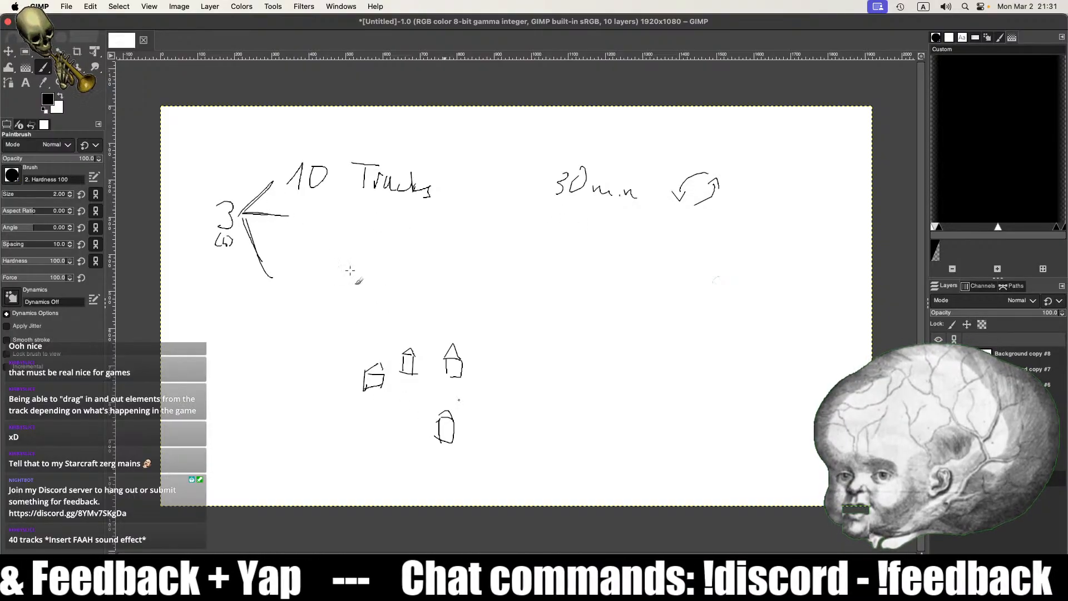
{"action": "mouse_move", "coordinate": [295, 196]}
{"action": "left_mouse_down"}
{"action": "mouse_move", "coordinate": [302, 236]}
{"action": "mouse_move", "coordinate": [316, 226]}
{"action": "left_mouse_up"}
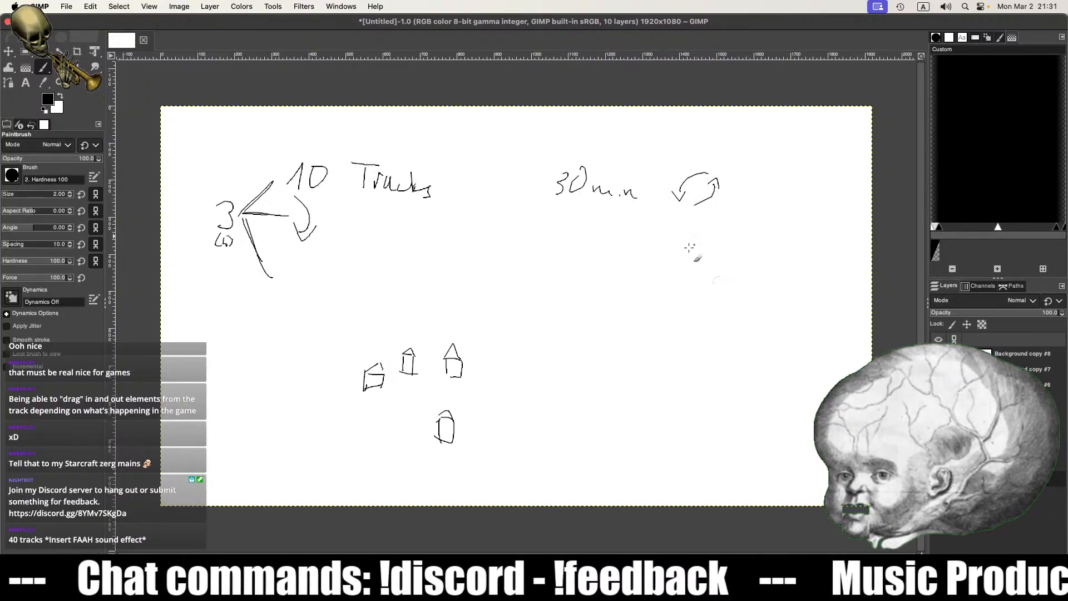
{"action": "left_click_drag", "start_coordinate": [557, 226], "coordinate": [551, 239]}
{"action": "left_click_drag", "start_coordinate": [598, 238], "coordinate": [645, 261]}
{"action": "mouse_move", "coordinate": [542, 270]}
{"action": "left_mouse_down"}
{"action": "mouse_move", "coordinate": [543, 285]}
{"action": "mouse_move", "coordinate": [652, 300]}
{"action": "left_mouse_up"}
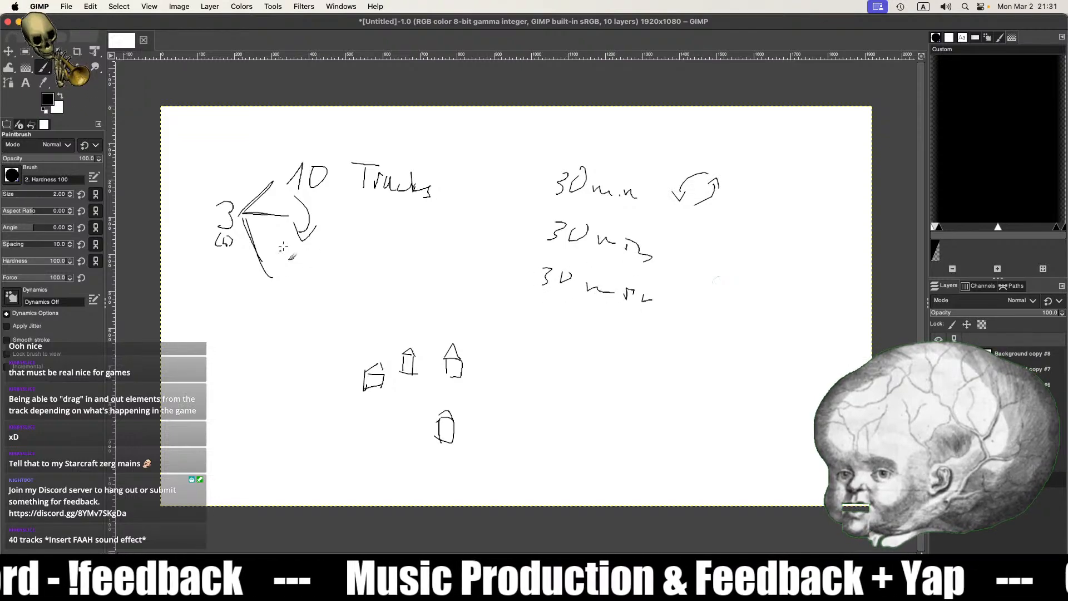
Step: Draw curved arrows from the second branch to the third and down between the three "30 min" entries
{"action": "left_click_drag", "start_coordinate": [289, 237], "coordinate": [304, 275]}
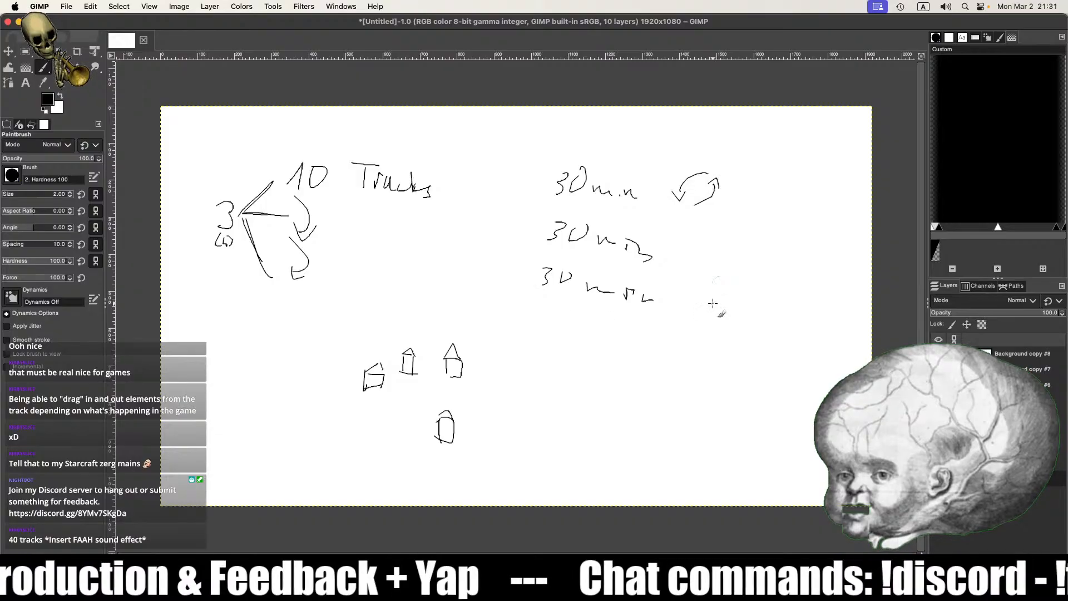
{"action": "left_click", "coordinate": [667, 241]}
{"action": "mouse_move", "coordinate": [663, 211]}
{"action": "left_mouse_down"}
{"action": "mouse_move", "coordinate": [668, 253]}
{"action": "mouse_move", "coordinate": [681, 257]}
{"action": "left_mouse_up"}
{"action": "mouse_move", "coordinate": [668, 272]}
{"action": "left_mouse_down"}
{"action": "mouse_move", "coordinate": [693, 298]}
{"action": "mouse_move", "coordinate": [668, 310]}
{"action": "left_mouse_up"}
{"action": "left_click_drag", "start_coordinate": [667, 294], "coordinate": [682, 311]}
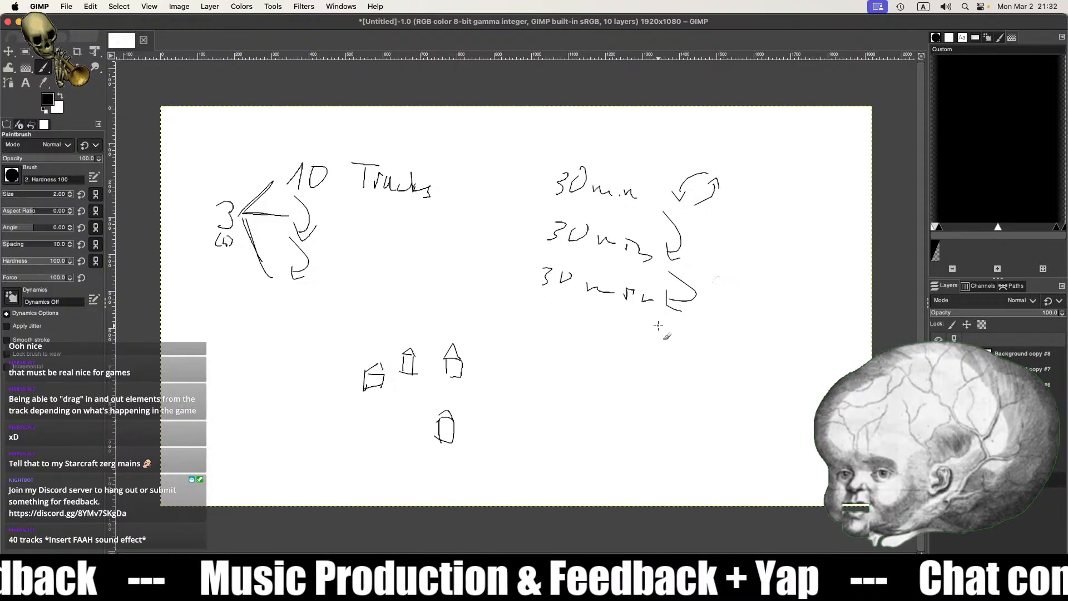
Step: Switch to Pro Tools, select both consecutive Oud clips from bar 6 to bar 22 and play the passage
{"action": "left_click", "coordinate": [440, 581]}
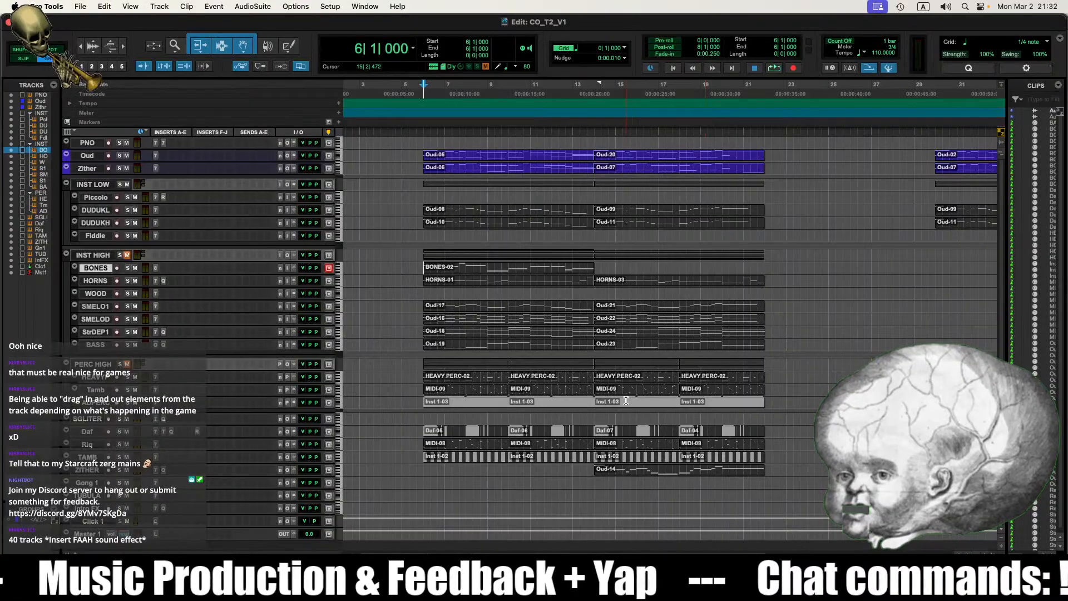
{"action": "left_click", "coordinate": [418, 154]}
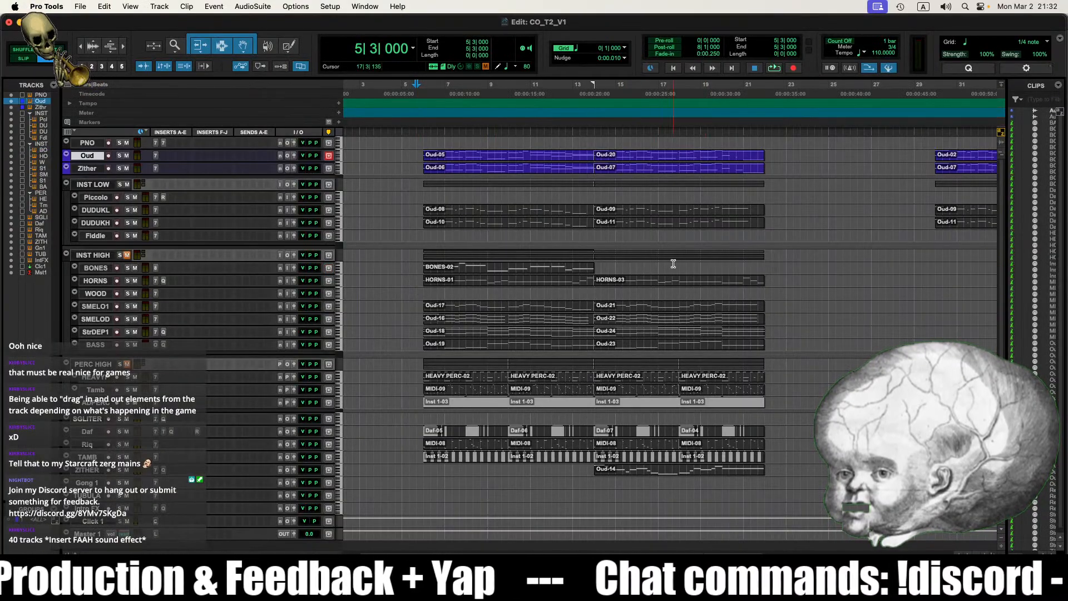
{"action": "left_click", "coordinate": [508, 163]}
{"action": "left_click", "coordinate": [650, 161], "text": "shift"}
{"action": "key", "text": "super+bracketleft"}
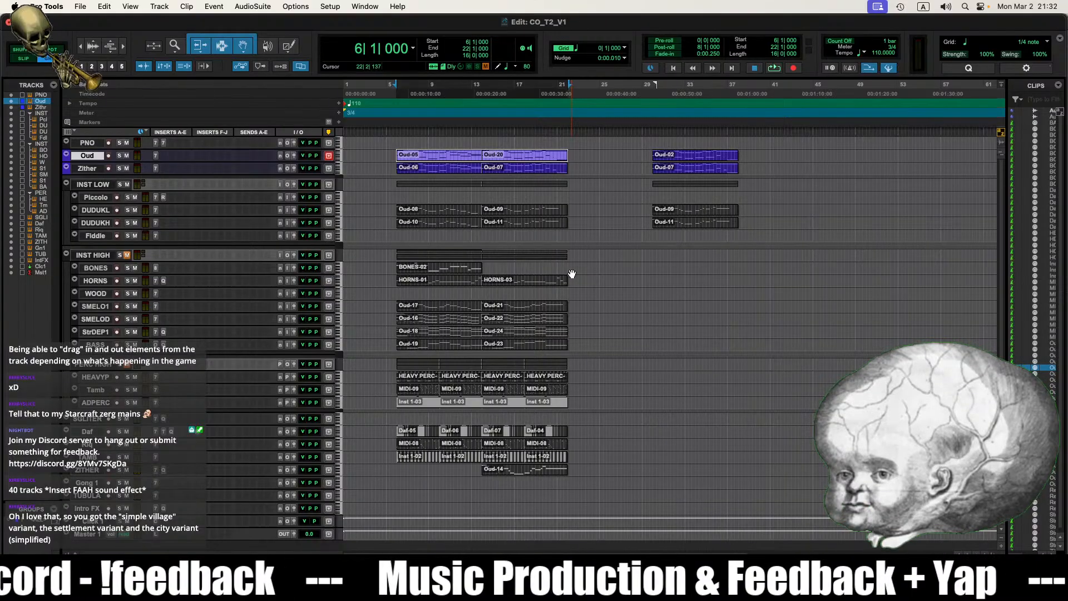
{"action": "key", "text": "space"}
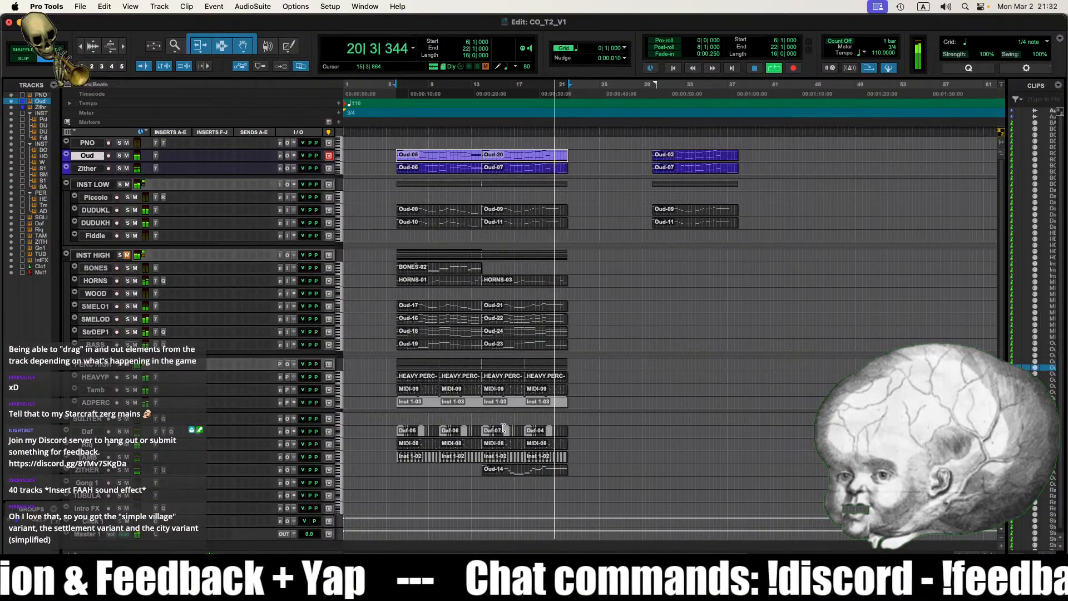
Step: Unmute the INST HIGH folder track during playback, stop, and place the edit cursor on the BONES track just before its clip
{"action": "left_click", "coordinate": [127, 256]}
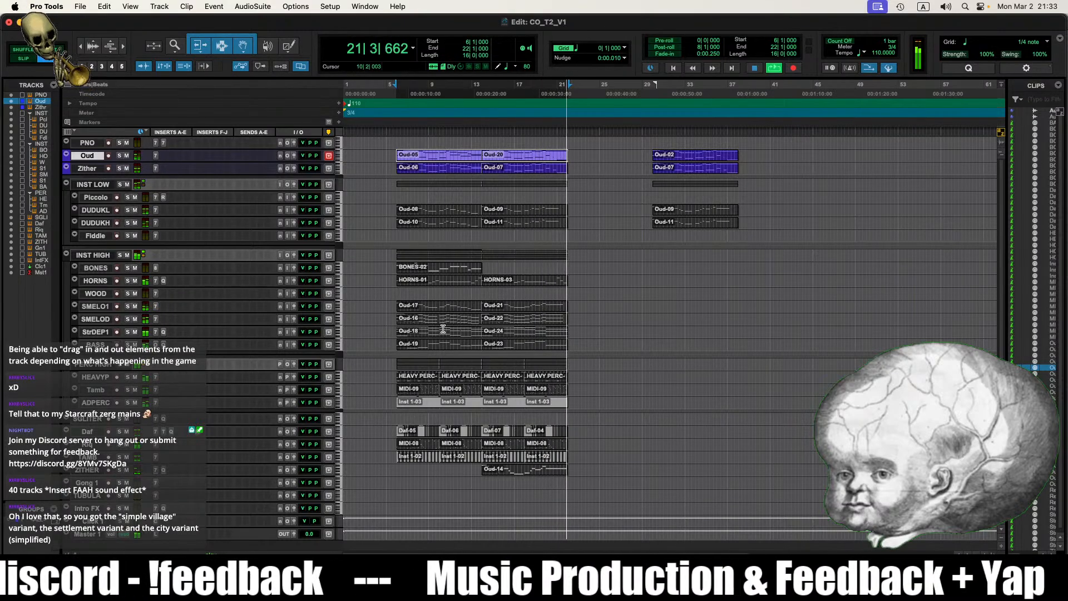
{"action": "key", "text": "space"}
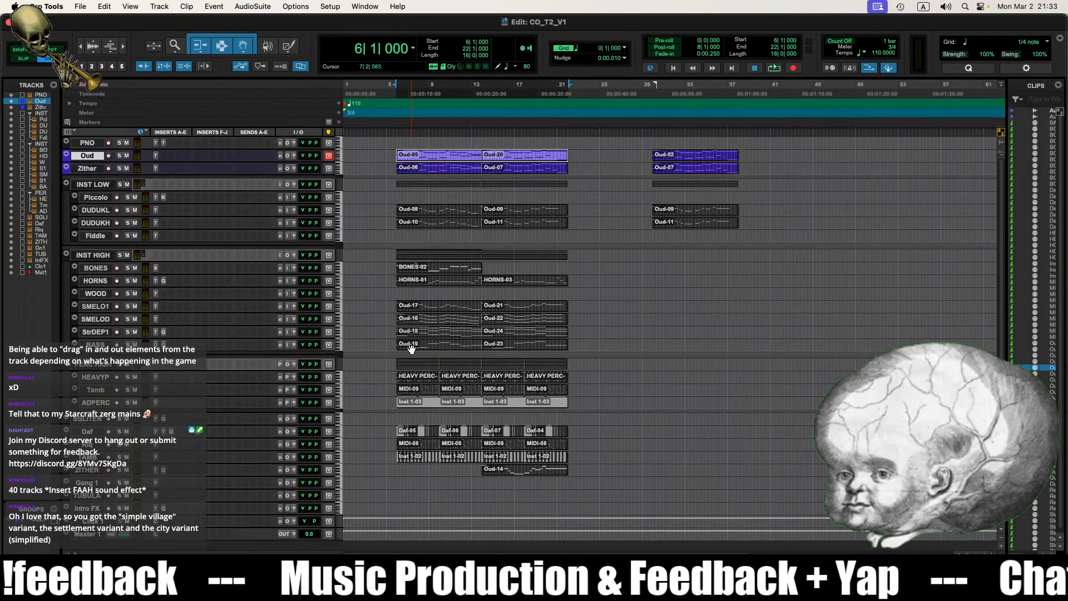
{"action": "left_click", "coordinate": [390, 269]}
Step: Return to the GIMP sketch and draw a downward arrow from "(4)" to the handwritten word "Night"
{"action": "key", "text": "super+Tab"}
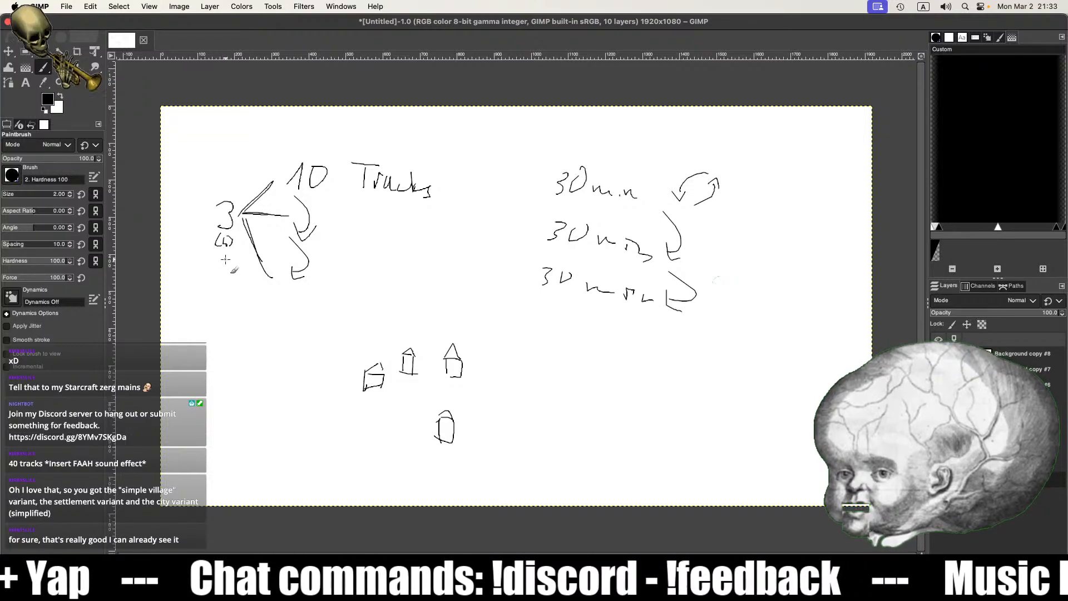
{"action": "left_click_drag", "start_coordinate": [222, 258], "coordinate": [221, 283]}
{"action": "mouse_move", "coordinate": [197, 320]}
{"action": "left_mouse_down"}
{"action": "mouse_move", "coordinate": [202, 295]}
{"action": "mouse_move", "coordinate": [218, 315]}
{"action": "mouse_move", "coordinate": [244, 315]}
{"action": "left_mouse_up"}
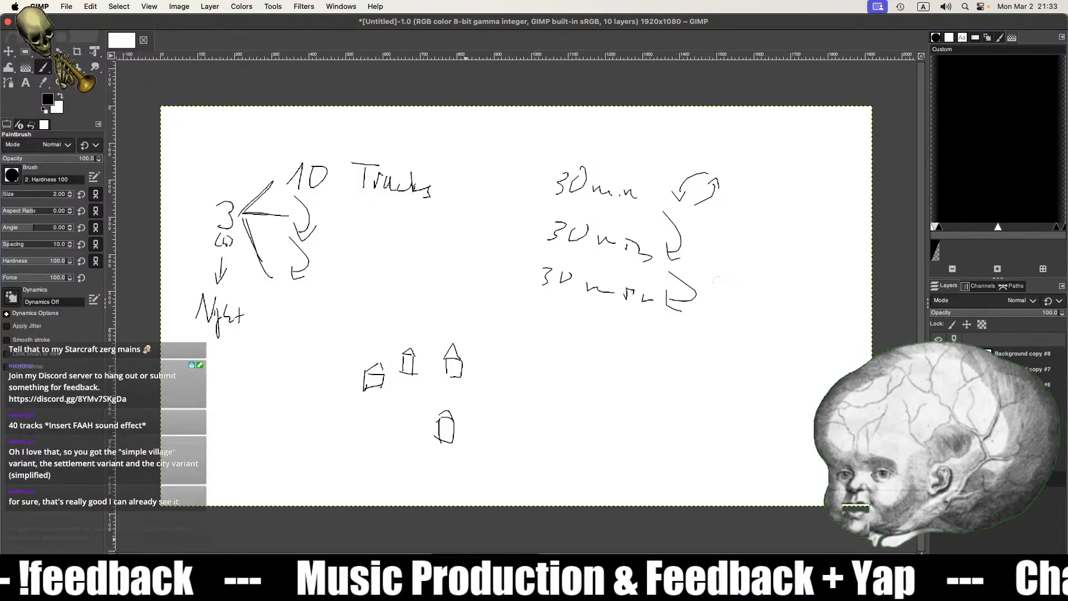
Step: Go back to Pro Tools and place the edit cursor on the Zither track just before its first clip
{"action": "left_click", "coordinate": [504, 578]}
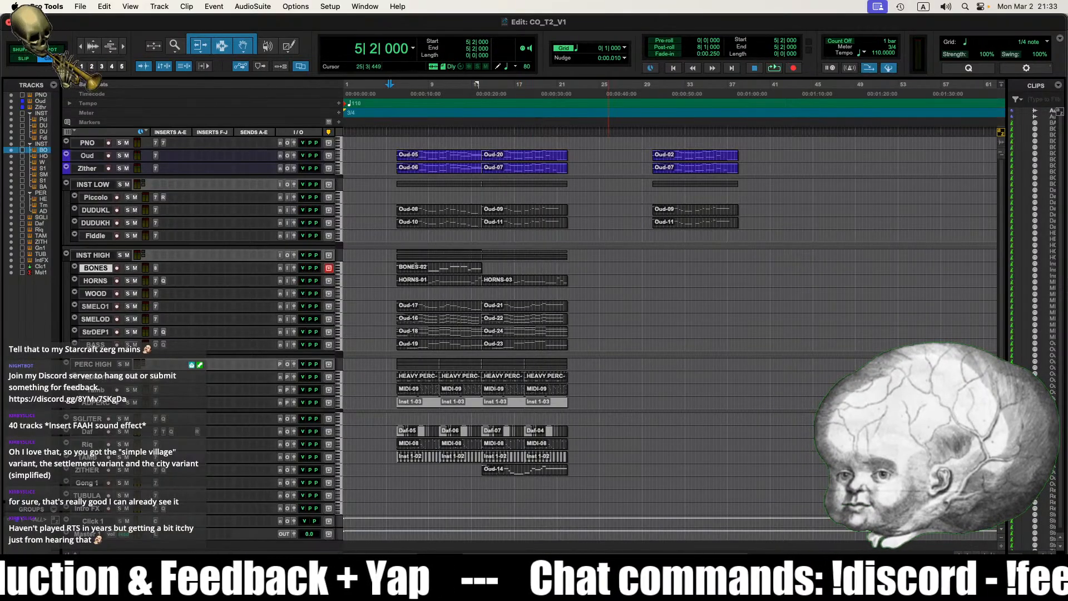
{"action": "left_click", "coordinate": [651, 578]}
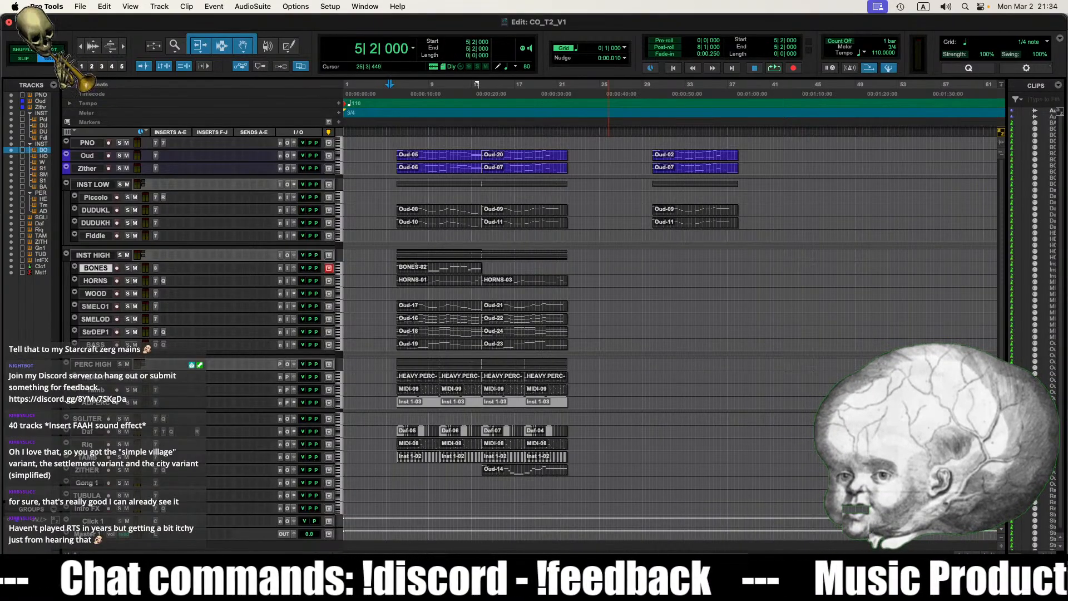
{"action": "key", "text": "super+Tab"}
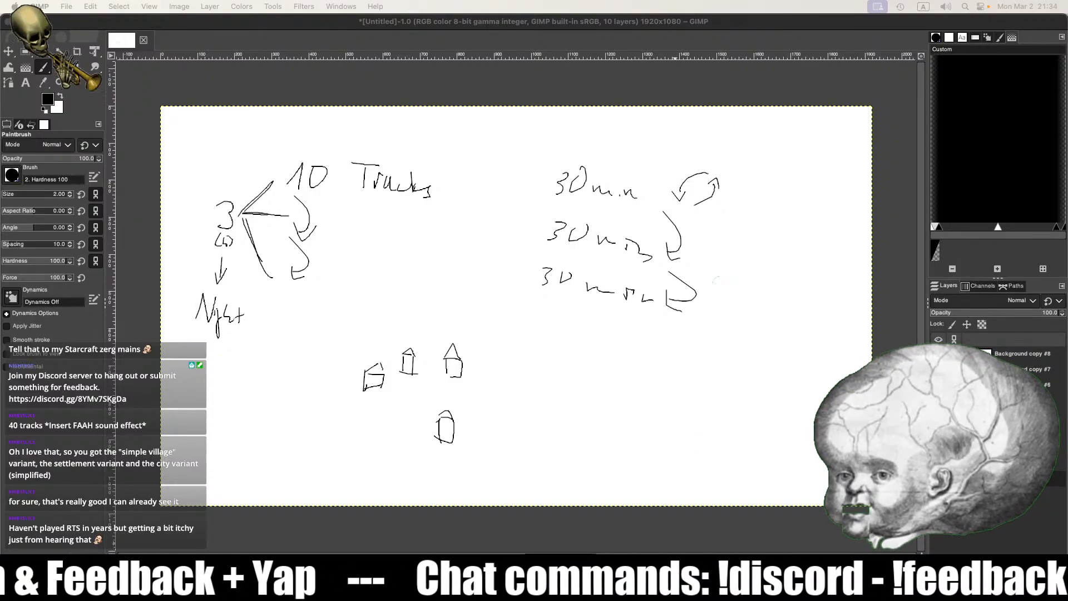
{"action": "key", "text": "super+Tab"}
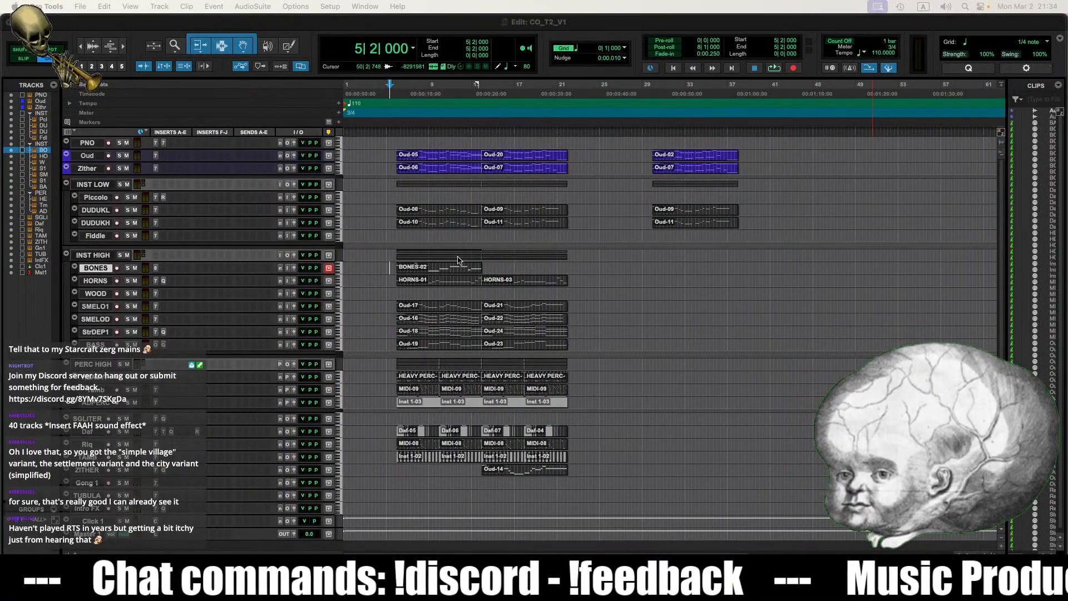
{"action": "left_click", "coordinate": [394, 166]}
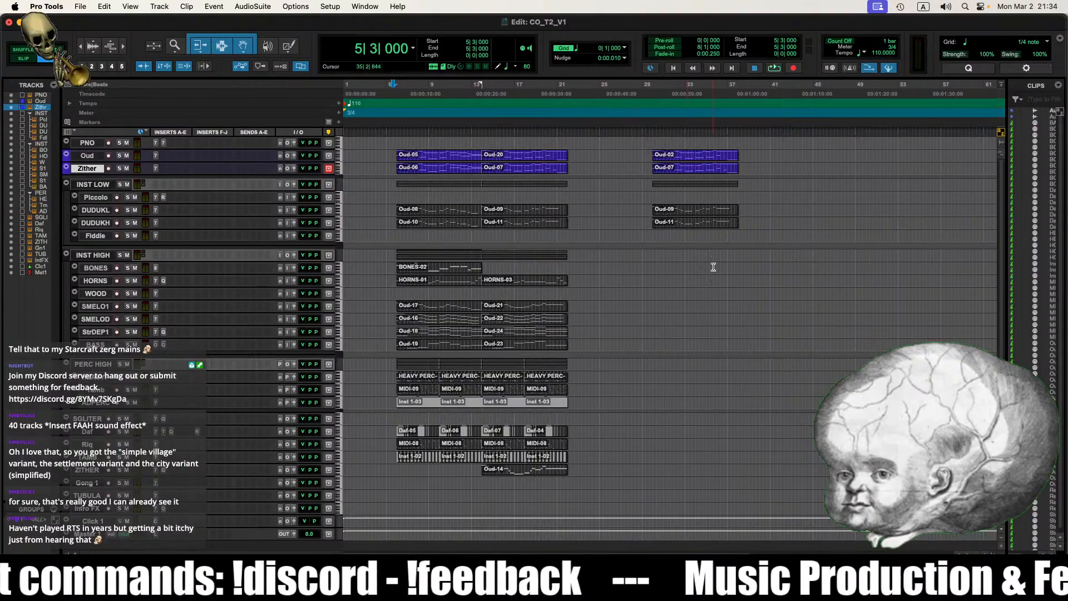
{"action": "key", "text": "super+bracketright"}
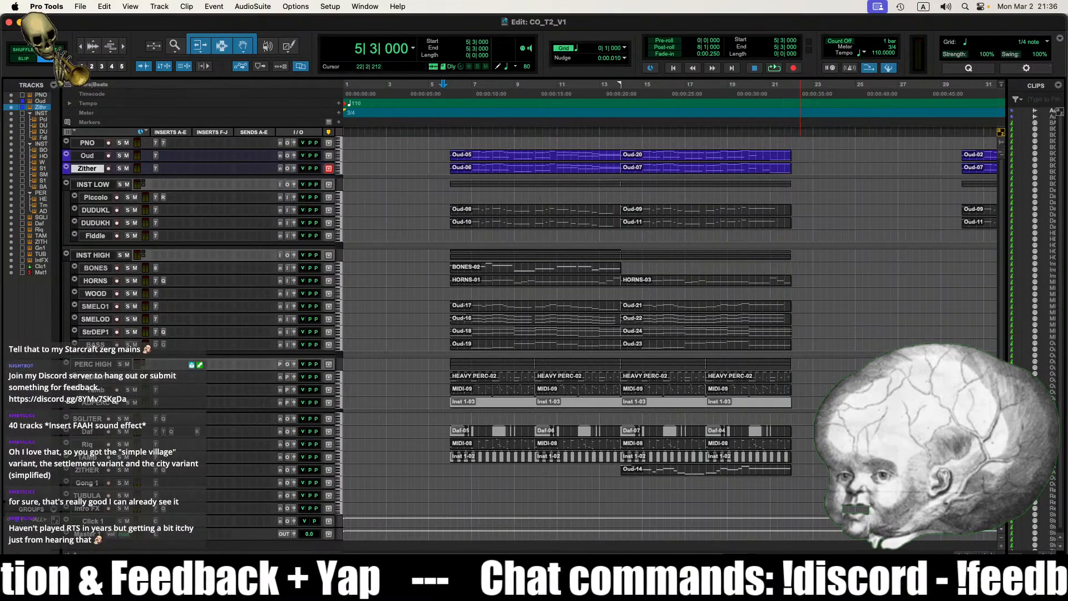
Step: Switch to GIMP and clear the whole sketch from the canvas
{"action": "key", "text": "super+Tab"}
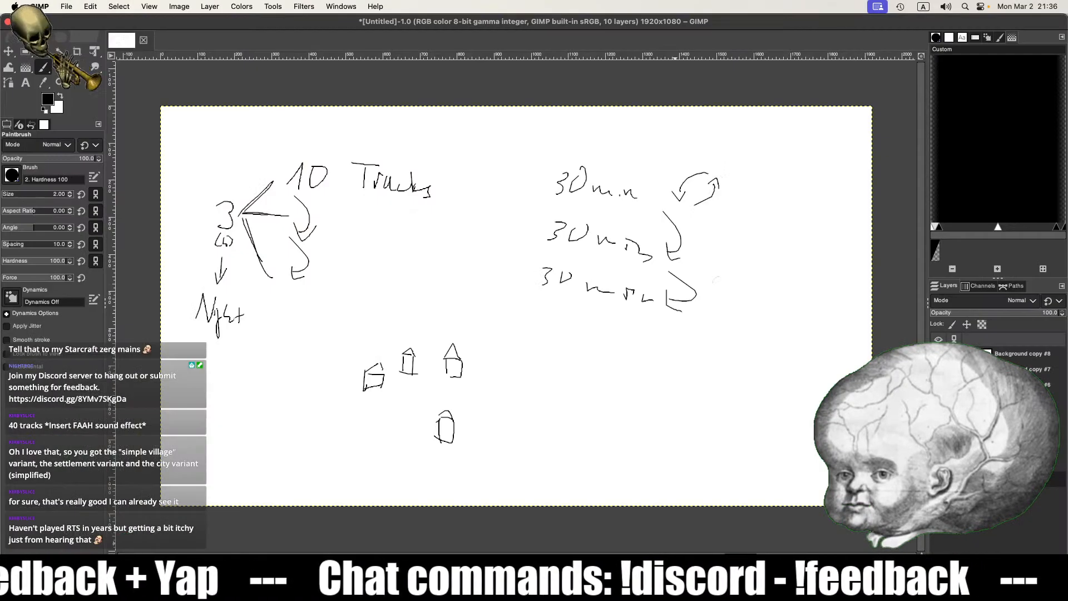
{"action": "key", "text": "Delete"}
{"action": "key", "text": "super+period"}
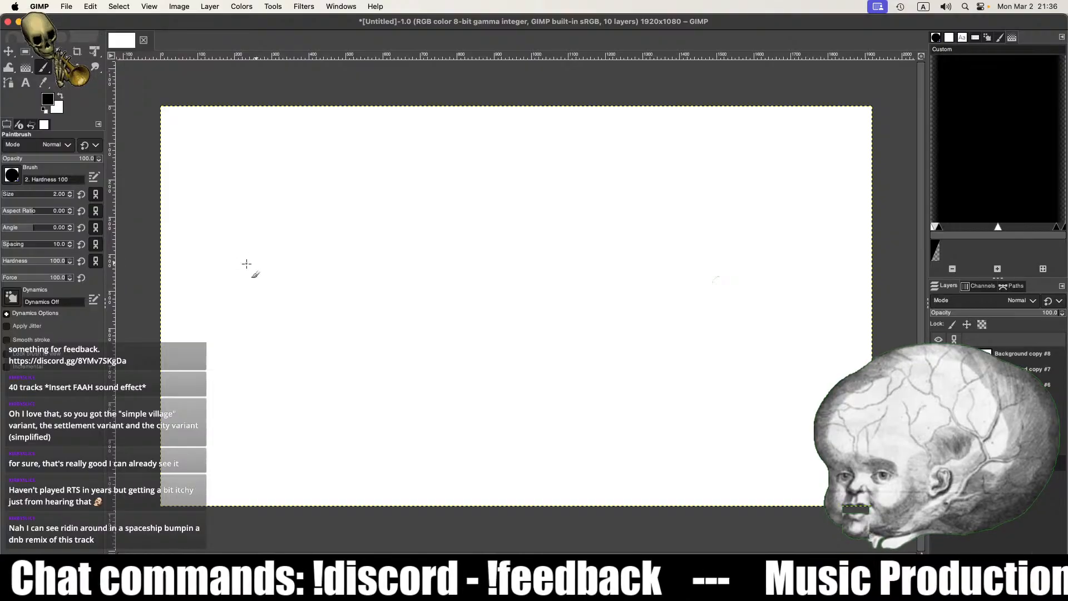
Step: Handwrite "Genre" with three lines branching to the labels "FPS", "RTS" and "Metroidvania"
{"action": "mouse_move", "coordinate": [233, 258]}
{"action": "left_mouse_down"}
{"action": "mouse_move", "coordinate": [239, 286]}
{"action": "mouse_move", "coordinate": [244, 275]}
{"action": "mouse_move", "coordinate": [257, 294]}
{"action": "mouse_move", "coordinate": [283, 289]}
{"action": "left_mouse_up"}
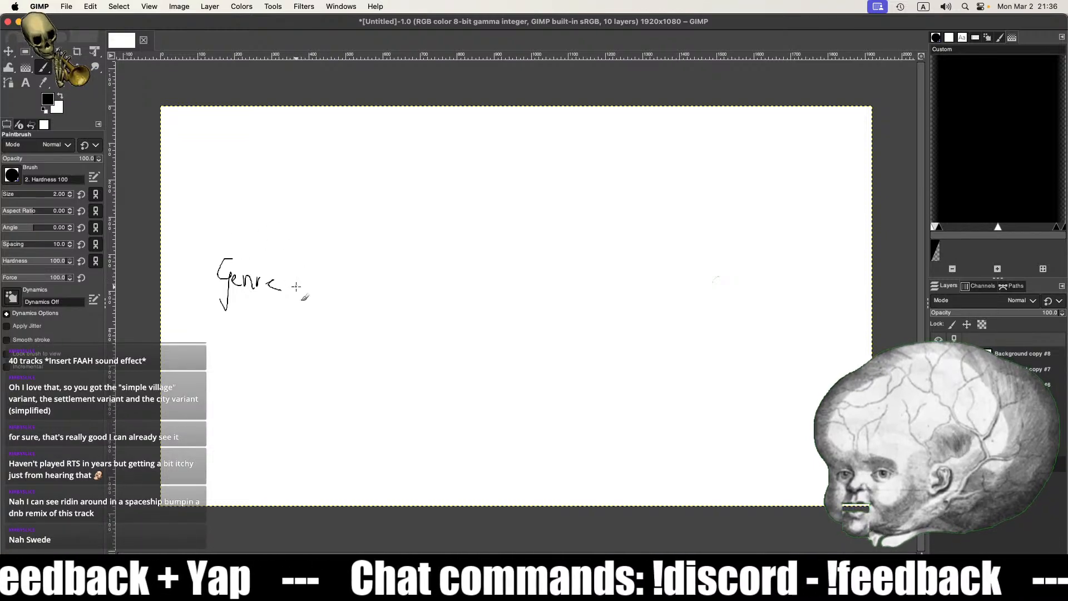
{"action": "mouse_move", "coordinate": [291, 283]}
{"action": "left_mouse_down"}
{"action": "mouse_move", "coordinate": [369, 286]}
{"action": "mouse_move", "coordinate": [332, 254]}
{"action": "mouse_move", "coordinate": [344, 329]}
{"action": "mouse_move", "coordinate": [375, 345]}
{"action": "left_mouse_up"}
{"action": "mouse_move", "coordinate": [375, 231]}
{"action": "left_mouse_down"}
{"action": "mouse_move", "coordinate": [389, 230]}
{"action": "mouse_move", "coordinate": [380, 251]}
{"action": "mouse_move", "coordinate": [400, 254]}
{"action": "left_mouse_up"}
{"action": "mouse_move", "coordinate": [401, 233]}
{"action": "left_mouse_down"}
{"action": "mouse_move", "coordinate": [414, 236]}
{"action": "mouse_move", "coordinate": [402, 245]}
{"action": "left_mouse_up"}
{"action": "mouse_move", "coordinate": [375, 241]}
{"action": "left_mouse_down"}
{"action": "mouse_move", "coordinate": [418, 247]}
{"action": "mouse_move", "coordinate": [386, 298]}
{"action": "left_mouse_up"}
{"action": "left_click_drag", "start_coordinate": [386, 273], "coordinate": [399, 298]}
{"action": "mouse_move", "coordinate": [404, 276]}
{"action": "left_mouse_down"}
{"action": "mouse_move", "coordinate": [421, 275]}
{"action": "mouse_move", "coordinate": [412, 296]}
{"action": "left_mouse_up"}
{"action": "left_click_drag", "start_coordinate": [442, 277], "coordinate": [430, 299]}
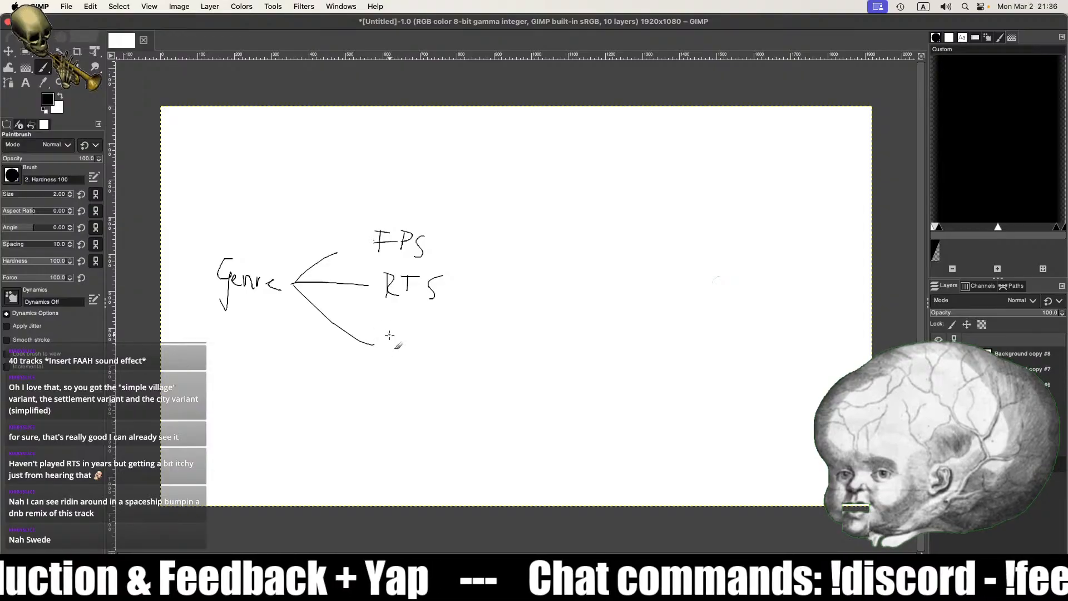
{"action": "mouse_move", "coordinate": [386, 323]}
{"action": "left_mouse_down"}
{"action": "mouse_move", "coordinate": [387, 356]}
{"action": "mouse_move", "coordinate": [440, 345]}
{"action": "mouse_move", "coordinate": [518, 360]}
{"action": "left_mouse_up"}
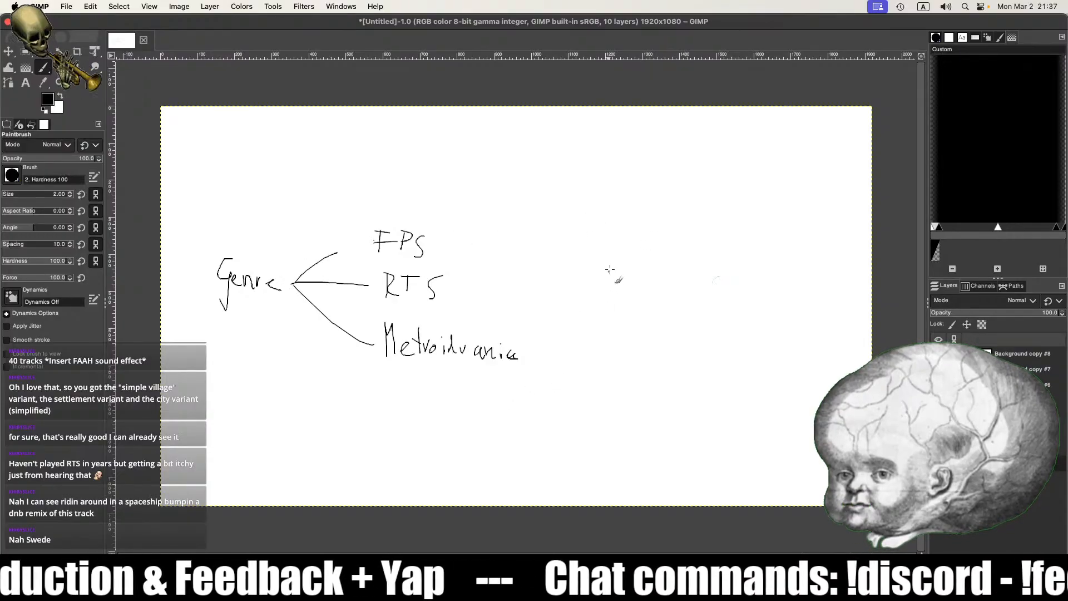
Step: Handwrite a second "Genre" beside the first diagram and draw three lines branching from it
{"action": "mouse_move", "coordinate": [610, 265]}
{"action": "left_mouse_down"}
{"action": "mouse_move", "coordinate": [606, 287]}
{"action": "mouse_move", "coordinate": [640, 297]}
{"action": "left_mouse_up"}
{"action": "mouse_move", "coordinate": [733, 218]}
{"action": "left_mouse_down"}
{"action": "mouse_move", "coordinate": [645, 291]}
{"action": "mouse_move", "coordinate": [685, 311]}
{"action": "mouse_move", "coordinate": [689, 366]}
{"action": "left_mouse_up"}
{"action": "left_click_drag", "start_coordinate": [656, 294], "coordinate": [705, 303]}
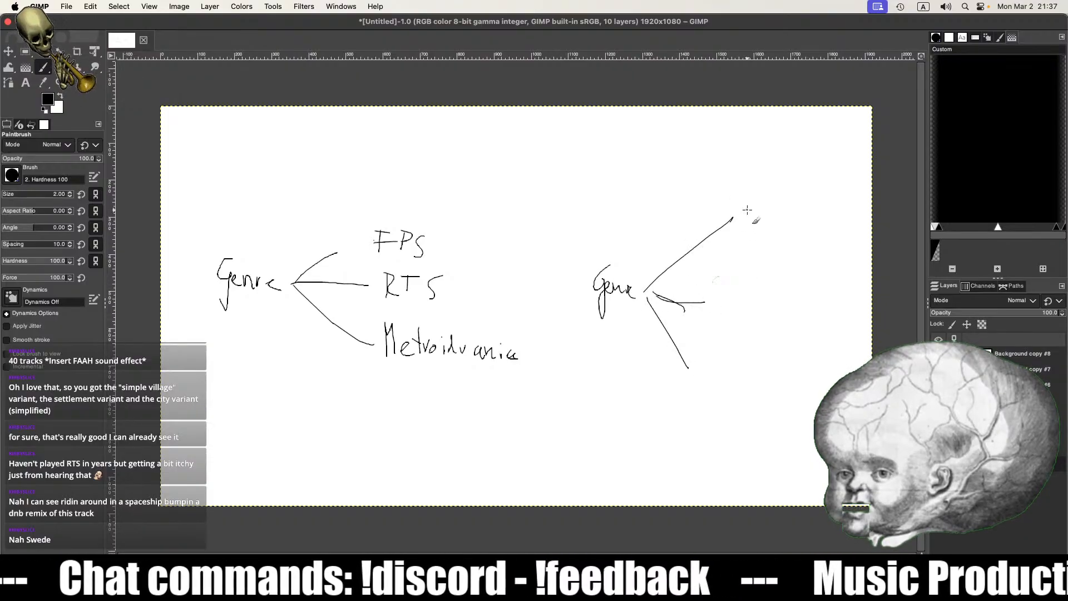
Step: Label the second diagram's three branches "Horror", "Sci Fi" and "Middle Ages"
{"action": "left_click_drag", "start_coordinate": [747, 210], "coordinate": [746, 233]}
{"action": "mouse_move", "coordinate": [754, 207]}
{"action": "left_mouse_down"}
{"action": "mouse_move", "coordinate": [752, 238]}
{"action": "mouse_move", "coordinate": [755, 223]}
{"action": "left_mouse_up"}
{"action": "left_click_drag", "start_coordinate": [763, 225], "coordinate": [789, 228]}
{"action": "left_click_drag", "start_coordinate": [793, 228], "coordinate": [796, 236]}
{"action": "left_click_drag", "start_coordinate": [729, 294], "coordinate": [718, 315]}
{"action": "mouse_move", "coordinate": [740, 307]}
{"action": "left_mouse_down"}
{"action": "mouse_move", "coordinate": [734, 314]}
{"action": "mouse_move", "coordinate": [768, 315]}
{"action": "mouse_move", "coordinate": [778, 288]}
{"action": "mouse_move", "coordinate": [780, 300]}
{"action": "left_mouse_up"}
{"action": "left_click_drag", "start_coordinate": [786, 303], "coordinate": [786, 310]}
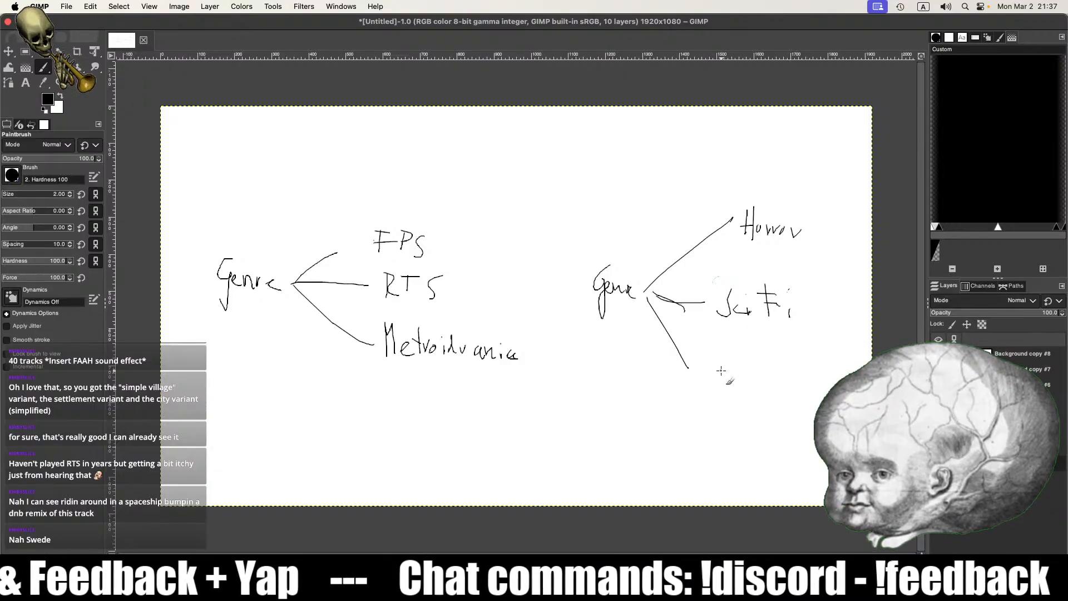
{"action": "mouse_move", "coordinate": [713, 380]}
{"action": "left_mouse_down"}
{"action": "mouse_move", "coordinate": [717, 359]}
{"action": "mouse_move", "coordinate": [726, 378]}
{"action": "mouse_move", "coordinate": [736, 368]}
{"action": "mouse_move", "coordinate": [784, 384]}
{"action": "mouse_move", "coordinate": [793, 398]}
{"action": "left_mouse_up"}
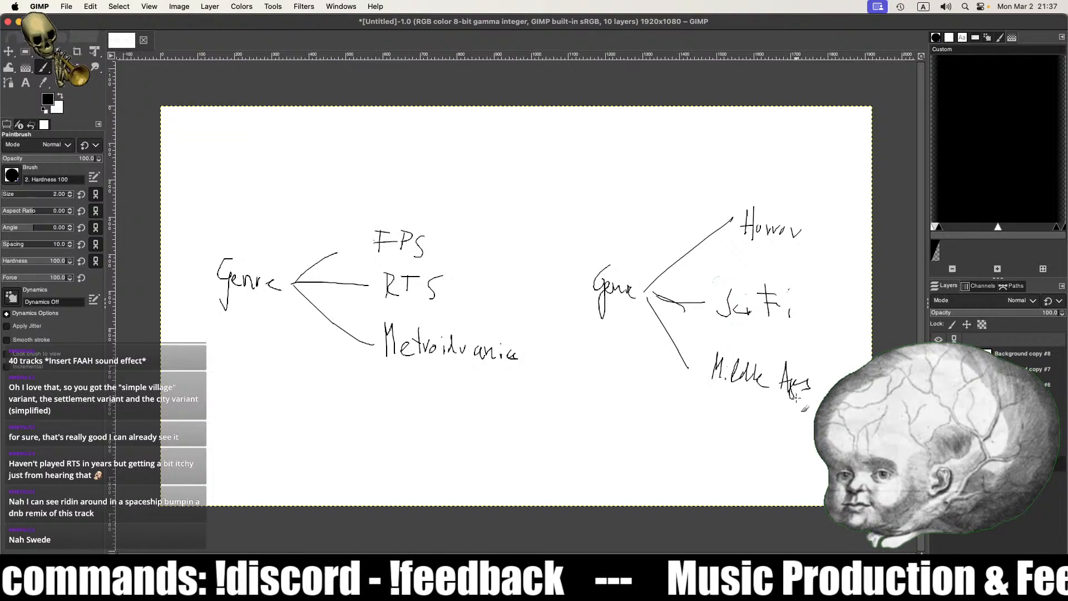
Step: Draw a long curved double-headed arrow beneath the diagrams connecting the two "Genre" words
{"action": "left_click_drag", "start_coordinate": [244, 315], "coordinate": [343, 414]}
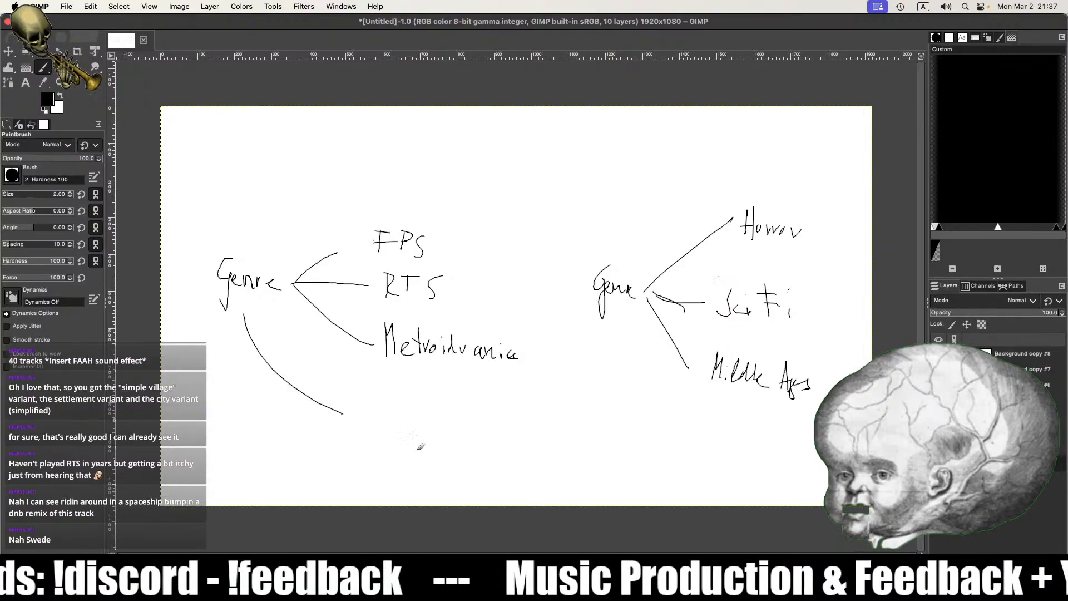
{"action": "mouse_move", "coordinate": [412, 436]}
{"action": "left_mouse_down"}
{"action": "mouse_move", "coordinate": [551, 346]}
{"action": "mouse_move", "coordinate": [582, 362]}
{"action": "left_mouse_up"}
{"action": "left_click_drag", "start_coordinate": [231, 333], "coordinate": [257, 332]}
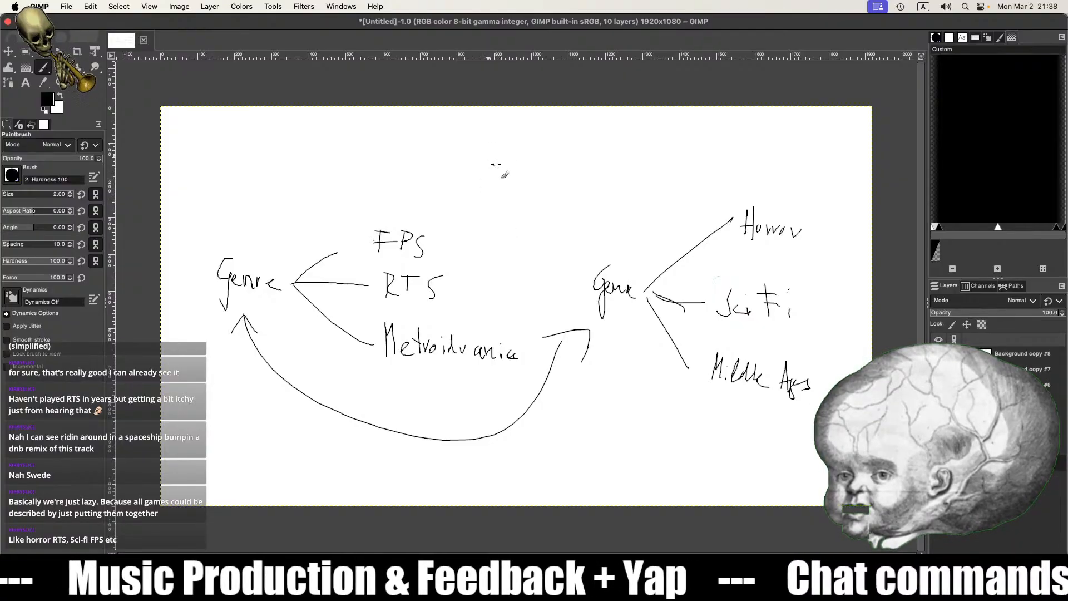
Step: Handwrite "FPS-RTS" above and between the two genre diagrams
{"action": "mouse_move", "coordinate": [498, 156]}
{"action": "left_mouse_down"}
{"action": "mouse_move", "coordinate": [500, 176]}
{"action": "mouse_move", "coordinate": [515, 155]}
{"action": "mouse_move", "coordinate": [533, 179]}
{"action": "mouse_move", "coordinate": [573, 167]}
{"action": "left_mouse_up"}
{"action": "mouse_move", "coordinate": [579, 159]}
{"action": "left_mouse_down"}
{"action": "mouse_move", "coordinate": [581, 185]}
{"action": "mouse_move", "coordinate": [601, 183]}
{"action": "left_mouse_up"}
{"action": "mouse_move", "coordinate": [590, 161]}
{"action": "left_mouse_down"}
{"action": "mouse_move", "coordinate": [614, 158]}
{"action": "mouse_move", "coordinate": [619, 184]}
{"action": "left_mouse_up"}
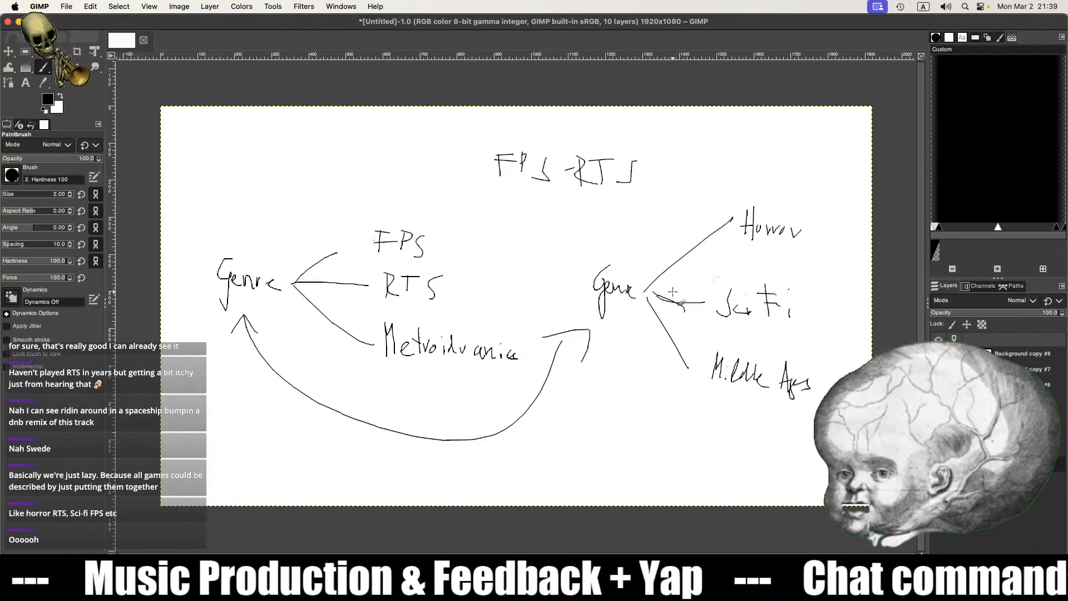
Step: Clear the canvas and handwrite "ROCK" with "DnB" beneath it
{"action": "key", "text": "Delete"}
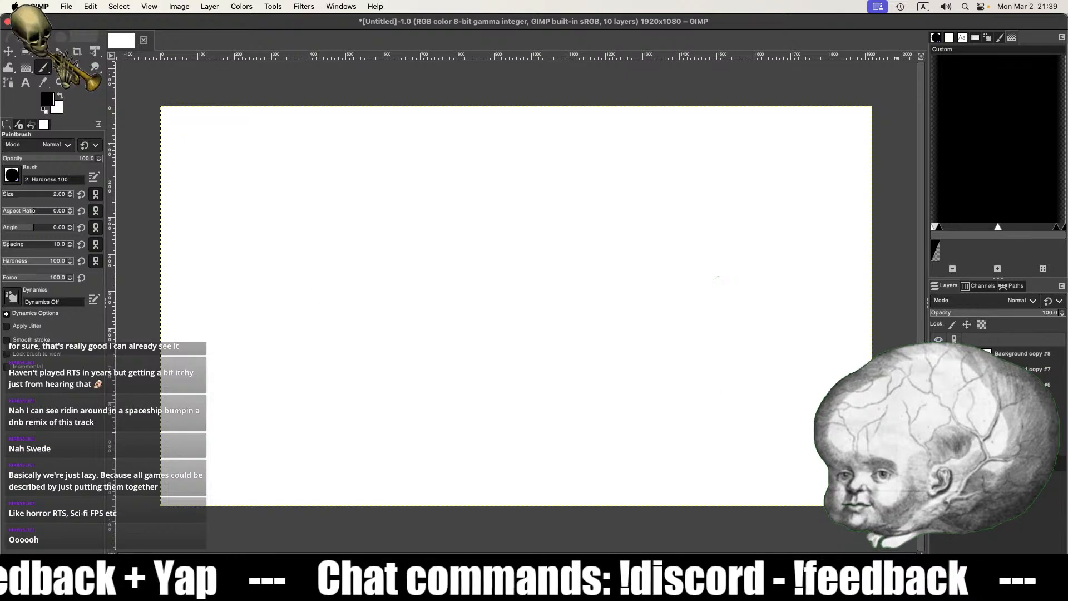
{"action": "mouse_move", "coordinate": [270, 265]}
{"action": "left_mouse_down"}
{"action": "mouse_move", "coordinate": [271, 292]}
{"action": "mouse_move", "coordinate": [292, 290]}
{"action": "mouse_move", "coordinate": [302, 273]}
{"action": "mouse_move", "coordinate": [339, 295]}
{"action": "left_mouse_up"}
{"action": "left_click_drag", "start_coordinate": [356, 269], "coordinate": [361, 291]}
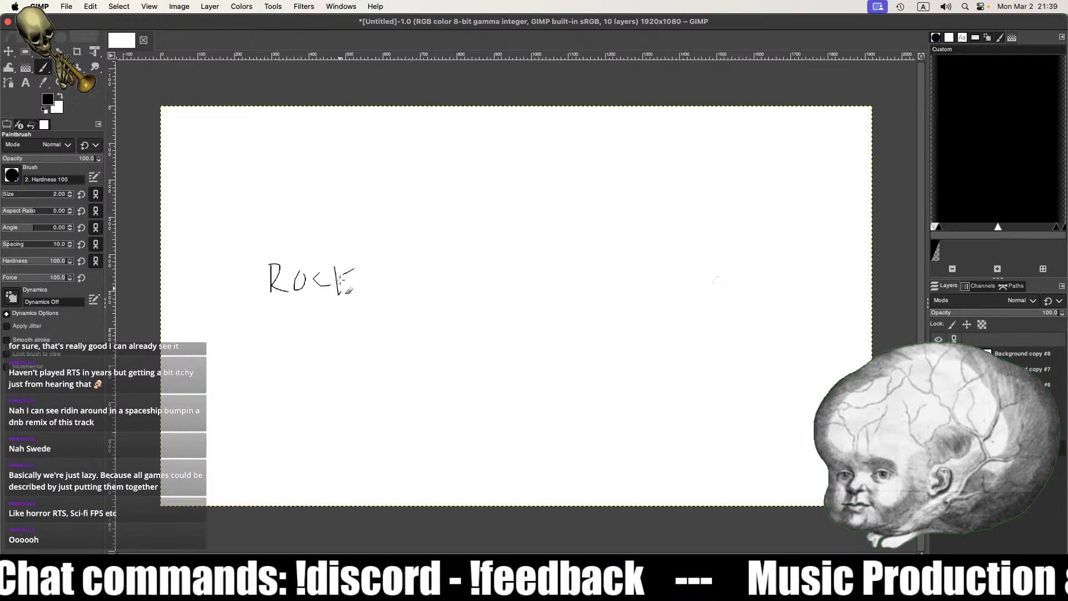
{"action": "mouse_move", "coordinate": [285, 305]}
{"action": "left_mouse_down"}
{"action": "mouse_move", "coordinate": [286, 331]}
{"action": "mouse_move", "coordinate": [329, 327]}
{"action": "left_mouse_up"}
{"action": "left_click_drag", "start_coordinate": [329, 310], "coordinate": [333, 327]}
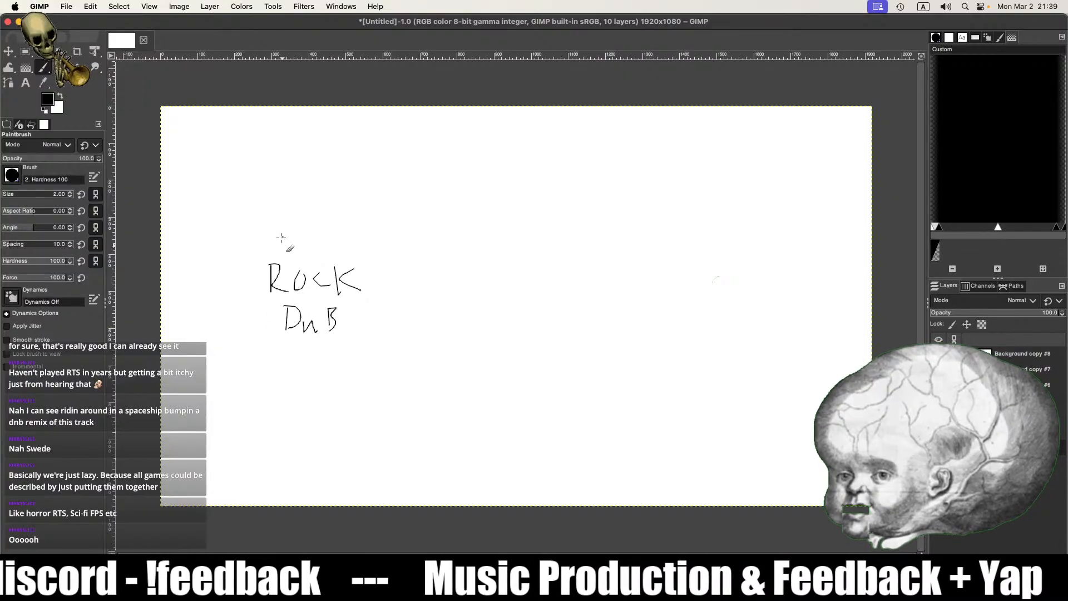
Step: Add "Classical" above "ROCK" and "Shitcore" below "DnB" in the handwritten list
{"action": "mouse_move", "coordinate": [281, 233]}
{"action": "left_mouse_down"}
{"action": "mouse_move", "coordinate": [284, 246]}
{"action": "mouse_move", "coordinate": [354, 253]}
{"action": "left_mouse_up"}
{"action": "mouse_move", "coordinate": [290, 338]}
{"action": "left_mouse_down"}
{"action": "mouse_move", "coordinate": [274, 369]}
{"action": "mouse_move", "coordinate": [318, 360]}
{"action": "mouse_move", "coordinate": [322, 349]}
{"action": "mouse_move", "coordinate": [335, 361]}
{"action": "left_mouse_up"}
{"action": "left_click_drag", "start_coordinate": [345, 354], "coordinate": [358, 356]}
{"action": "left_click_drag", "start_coordinate": [359, 360], "coordinate": [365, 364]}
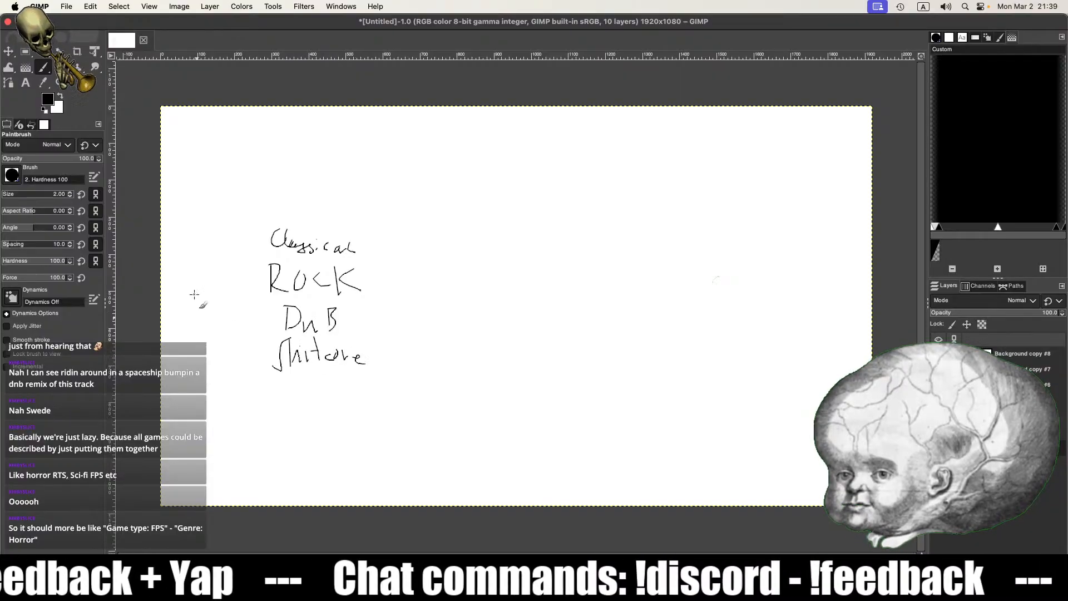
{"action": "mouse_move", "coordinate": [196, 292]}
{"action": "left_mouse_down"}
{"action": "mouse_move", "coordinate": [181, 326]}
{"action": "mouse_move", "coordinate": [196, 309]}
{"action": "left_mouse_up"}
{"action": "left_click_drag", "start_coordinate": [192, 270], "coordinate": [186, 325]}
{"action": "left_click_drag", "start_coordinate": [182, 319], "coordinate": [192, 324]}
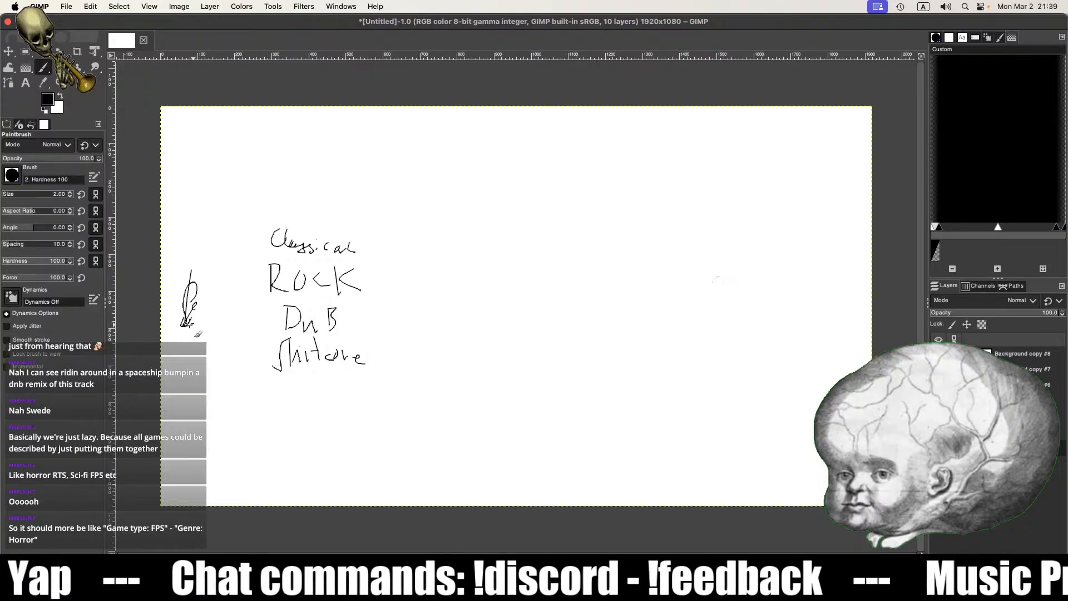
{"action": "left_click", "coordinate": [90, 6]}
{"action": "left_click", "coordinate": [114, 21]}
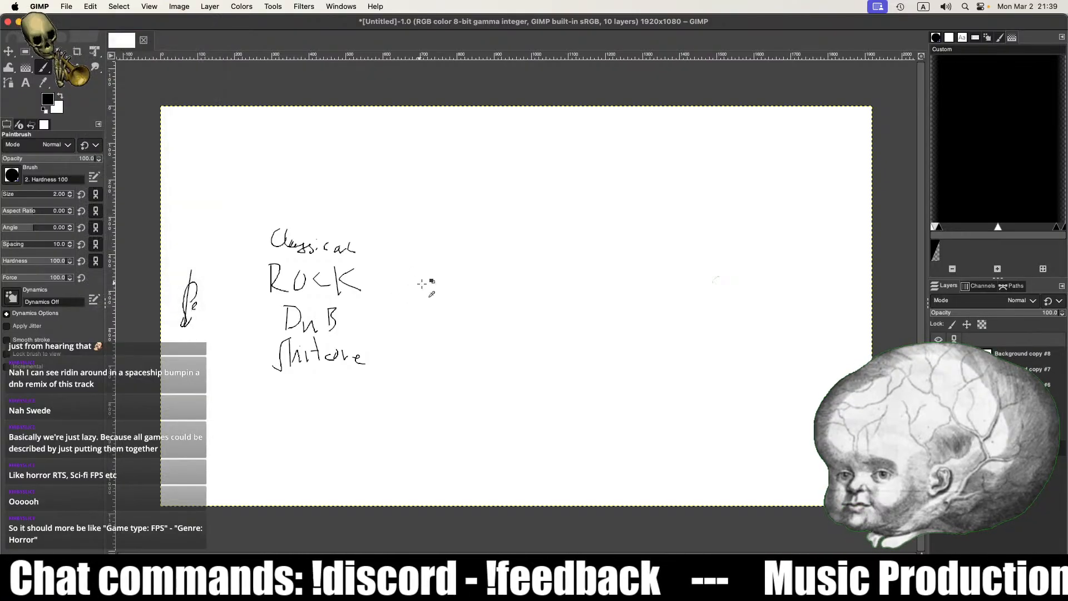
{"action": "key", "text": "ctrl+z"}
Step: Draw a bracket joining the four music styles to a handwritten "Genre", and four lines fanning out from that word
{"action": "left_click_drag", "start_coordinate": [382, 248], "coordinate": [382, 366]}
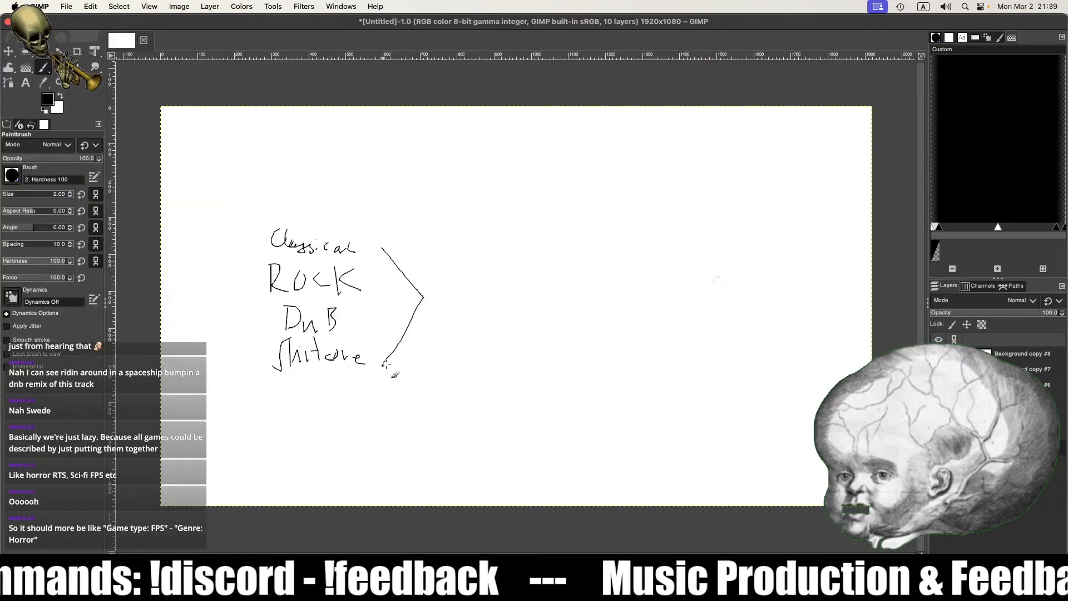
{"action": "mouse_move", "coordinate": [440, 288]}
{"action": "left_mouse_down"}
{"action": "mouse_move", "coordinate": [449, 311]}
{"action": "mouse_move", "coordinate": [440, 344]}
{"action": "mouse_move", "coordinate": [473, 314]}
{"action": "mouse_move", "coordinate": [488, 317]}
{"action": "left_mouse_up"}
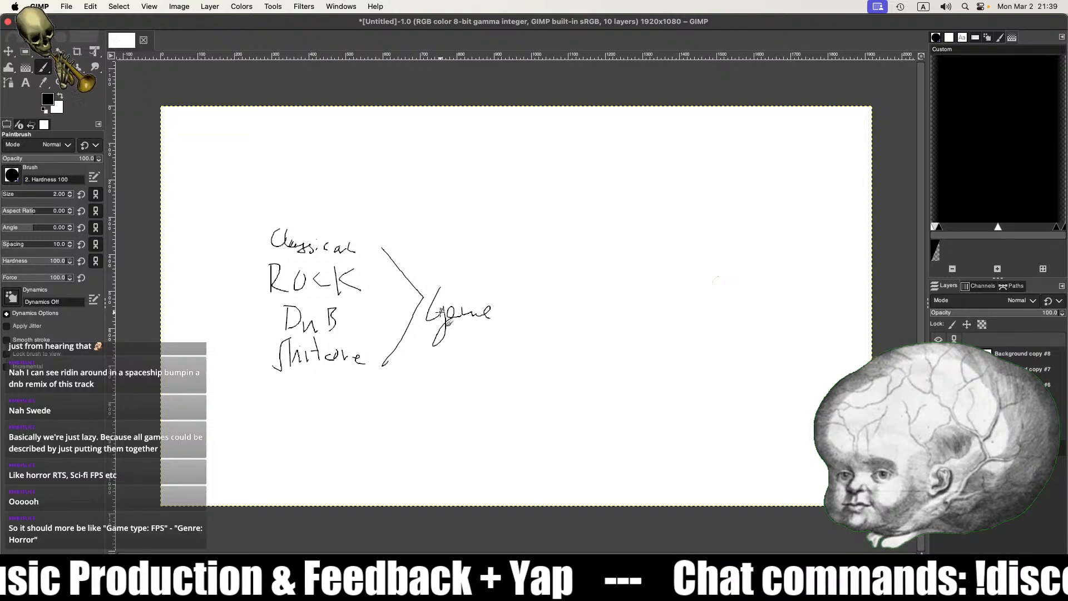
{"action": "left_click_drag", "start_coordinate": [504, 310], "coordinate": [586, 244]}
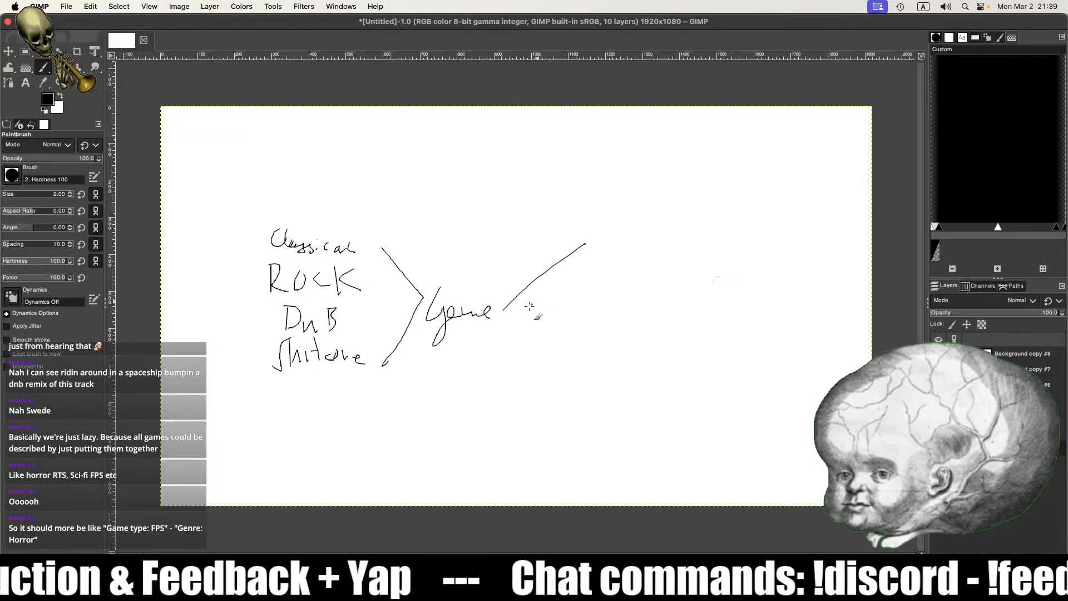
{"action": "mouse_move", "coordinate": [510, 305]}
{"action": "left_mouse_down"}
{"action": "mouse_move", "coordinate": [595, 329]}
{"action": "mouse_move", "coordinate": [582, 370]}
{"action": "left_mouse_up"}
{"action": "left_click_drag", "start_coordinate": [508, 305], "coordinate": [586, 280]}
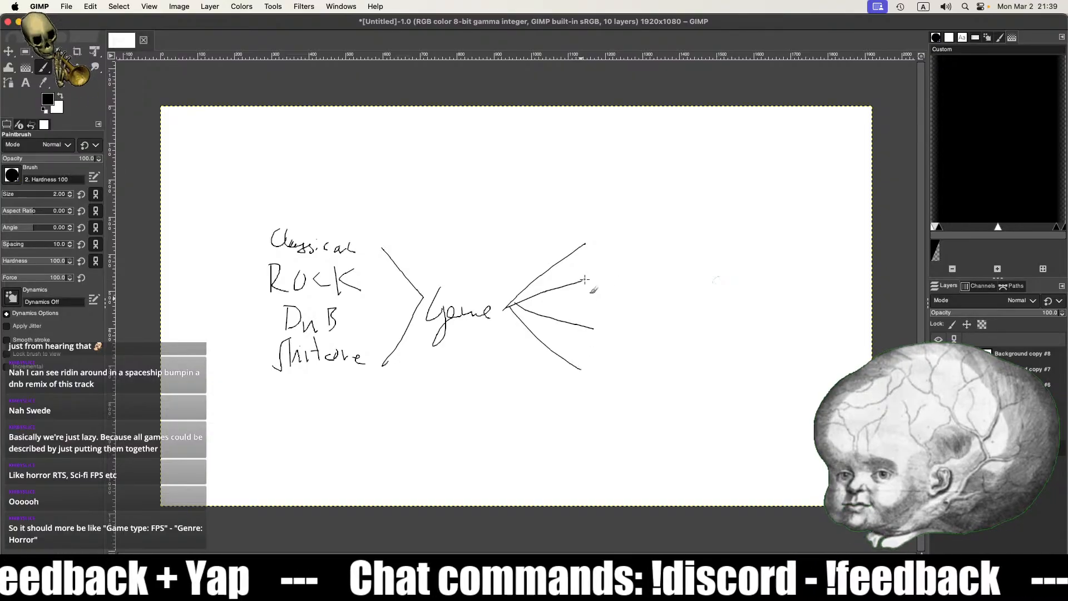
Step: Handwrite "Sonata", "Symphony", "Ballad" and "Song" at the ends of the four lines fanning out from the central word
{"action": "mouse_move", "coordinate": [612, 236]}
{"action": "left_mouse_down"}
{"action": "mouse_move", "coordinate": [599, 255]}
{"action": "mouse_move", "coordinate": [654, 255]}
{"action": "left_mouse_up"}
{"action": "mouse_move", "coordinate": [657, 232]}
{"action": "left_mouse_down"}
{"action": "mouse_move", "coordinate": [659, 253]}
{"action": "mouse_move", "coordinate": [674, 241]}
{"action": "left_mouse_up"}
{"action": "left_click_drag", "start_coordinate": [674, 245], "coordinate": [680, 257]}
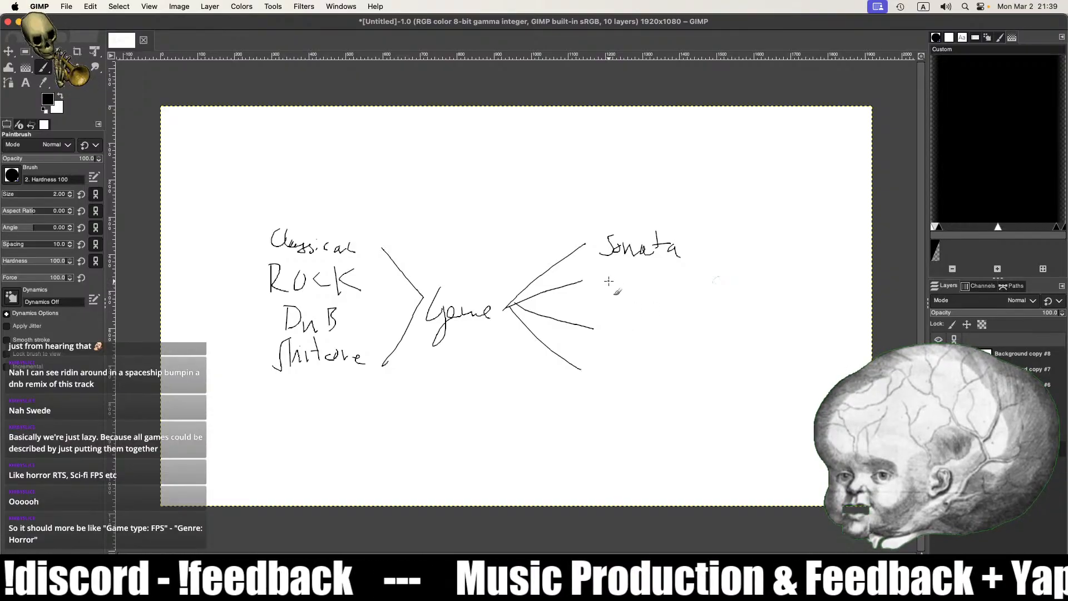
{"action": "mouse_move", "coordinate": [613, 272]}
{"action": "left_mouse_down"}
{"action": "mouse_move", "coordinate": [616, 285]}
{"action": "mouse_move", "coordinate": [599, 289]}
{"action": "left_mouse_up"}
{"action": "mouse_move", "coordinate": [621, 280]}
{"action": "left_mouse_down"}
{"action": "mouse_move", "coordinate": [621, 309]}
{"action": "mouse_move", "coordinate": [665, 309]}
{"action": "mouse_move", "coordinate": [684, 290]}
{"action": "mouse_move", "coordinate": [703, 304]}
{"action": "left_mouse_up"}
{"action": "left_click_drag", "start_coordinate": [610, 317], "coordinate": [611, 336]}
{"action": "mouse_move", "coordinate": [610, 319]}
{"action": "left_mouse_down"}
{"action": "mouse_move", "coordinate": [617, 338]}
{"action": "mouse_move", "coordinate": [665, 350]}
{"action": "mouse_move", "coordinate": [610, 383]}
{"action": "mouse_move", "coordinate": [641, 375]}
{"action": "mouse_move", "coordinate": [647, 410]}
{"action": "left_mouse_up"}
{"action": "left_click", "coordinate": [630, 389]}
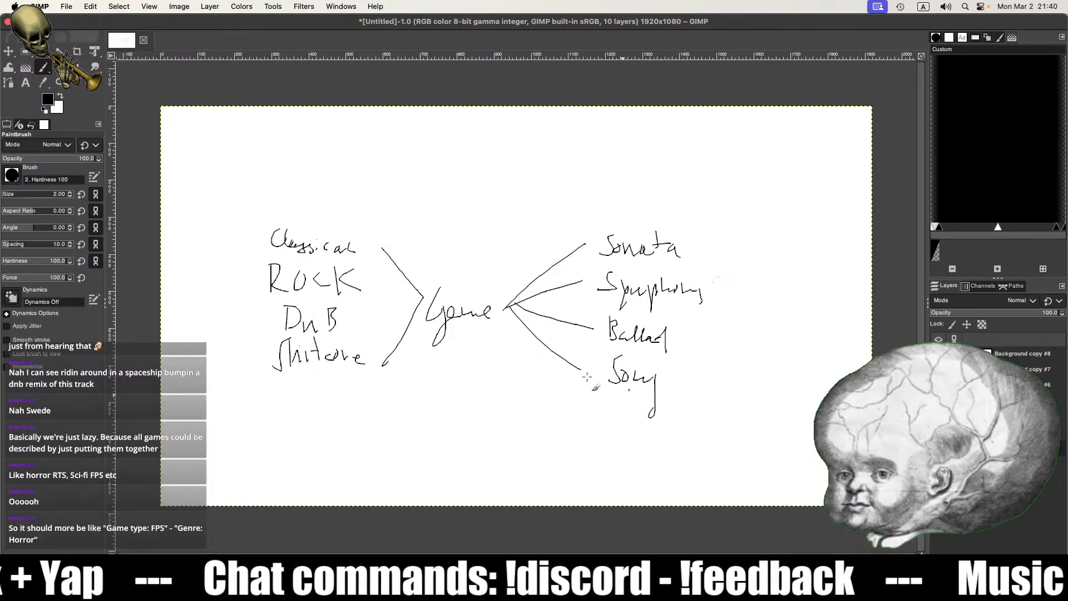
{"action": "key", "text": "ctrl+z"}
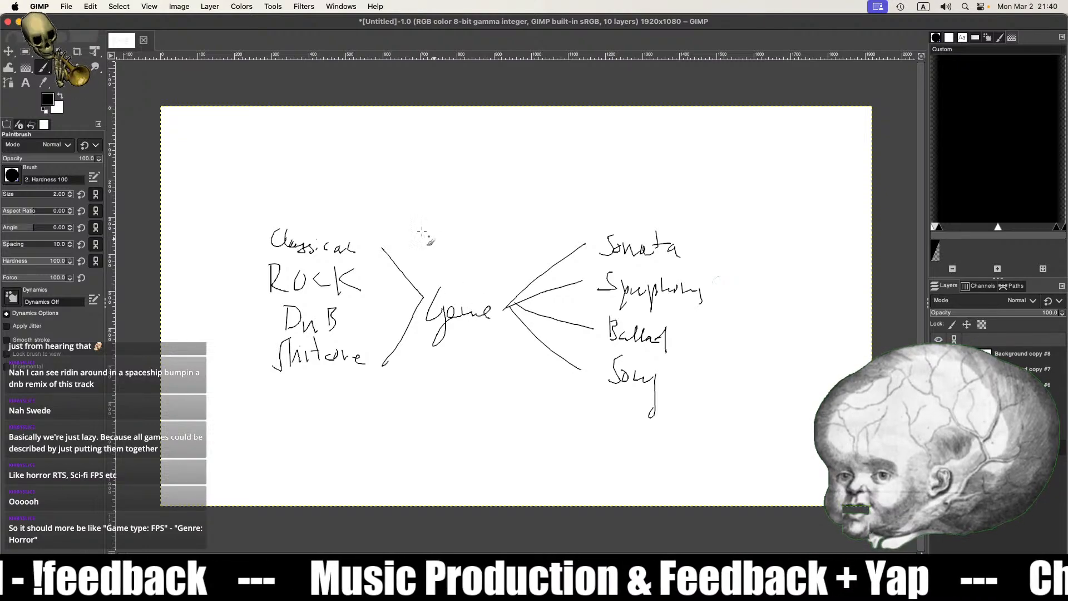
Step: Above the diagram, draw an arrow towards each list, handwriting "Genre" over the music styles and "Gattung" in quotation marks over the forms
{"action": "mouse_move", "coordinate": [421, 212]}
{"action": "left_mouse_down"}
{"action": "mouse_move", "coordinate": [390, 212]}
{"action": "mouse_move", "coordinate": [400, 219]}
{"action": "mouse_move", "coordinate": [359, 199]}
{"action": "mouse_move", "coordinate": [384, 192]}
{"action": "mouse_move", "coordinate": [417, 212]}
{"action": "left_mouse_up"}
{"action": "left_click_drag", "start_coordinate": [516, 210], "coordinate": [547, 214]}
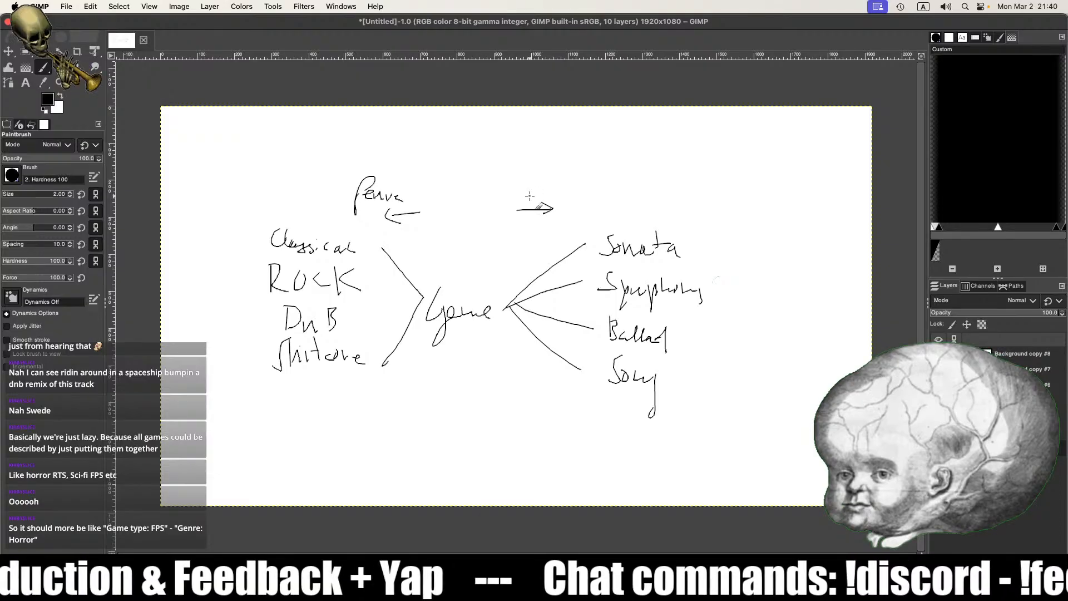
{"action": "mouse_move", "coordinate": [525, 177]}
{"action": "left_mouse_down"}
{"action": "mouse_move", "coordinate": [533, 192]}
{"action": "mouse_move", "coordinate": [551, 200]}
{"action": "mouse_move", "coordinate": [556, 182]}
{"action": "mouse_move", "coordinate": [589, 207]}
{"action": "left_mouse_up"}
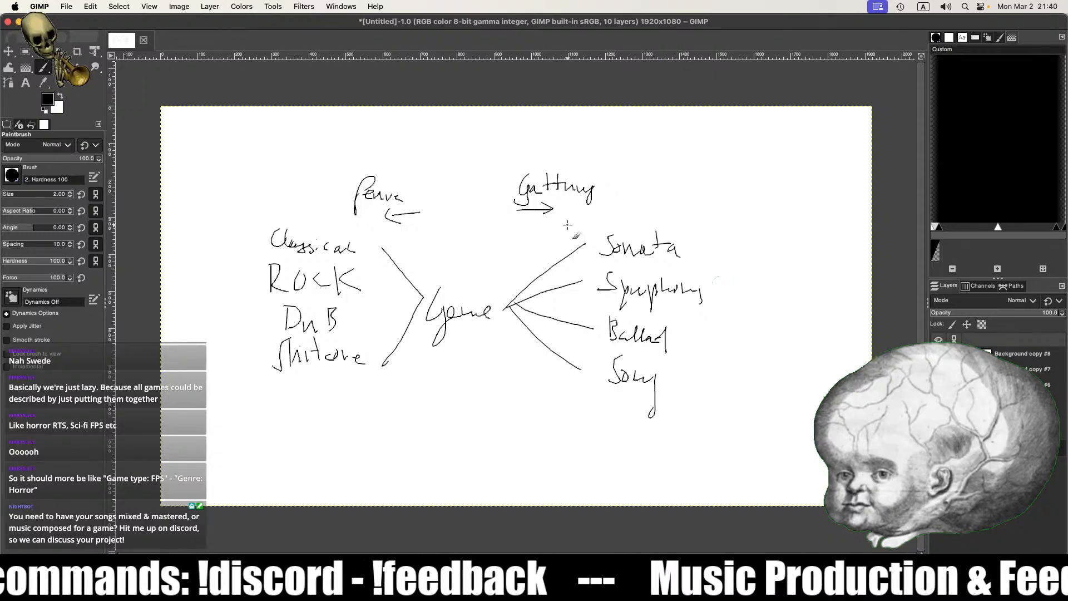
{"action": "left_click_drag", "start_coordinate": [503, 194], "coordinate": [507, 203]}
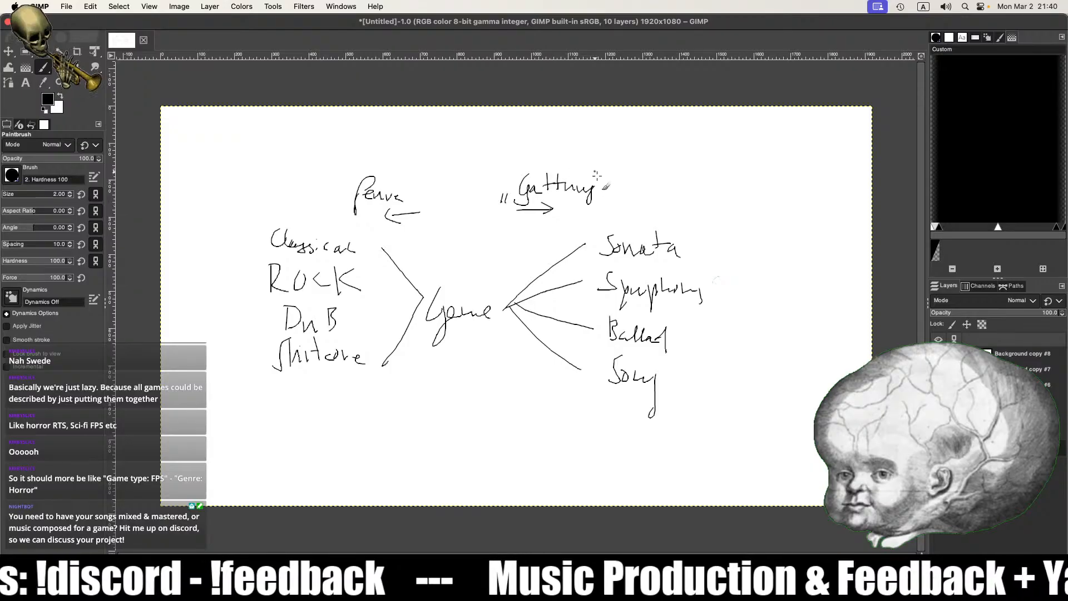
{"action": "left_click_drag", "start_coordinate": [596, 173], "coordinate": [596, 178]}
{"action": "left_click_drag", "start_coordinate": [600, 173], "coordinate": [600, 177]}
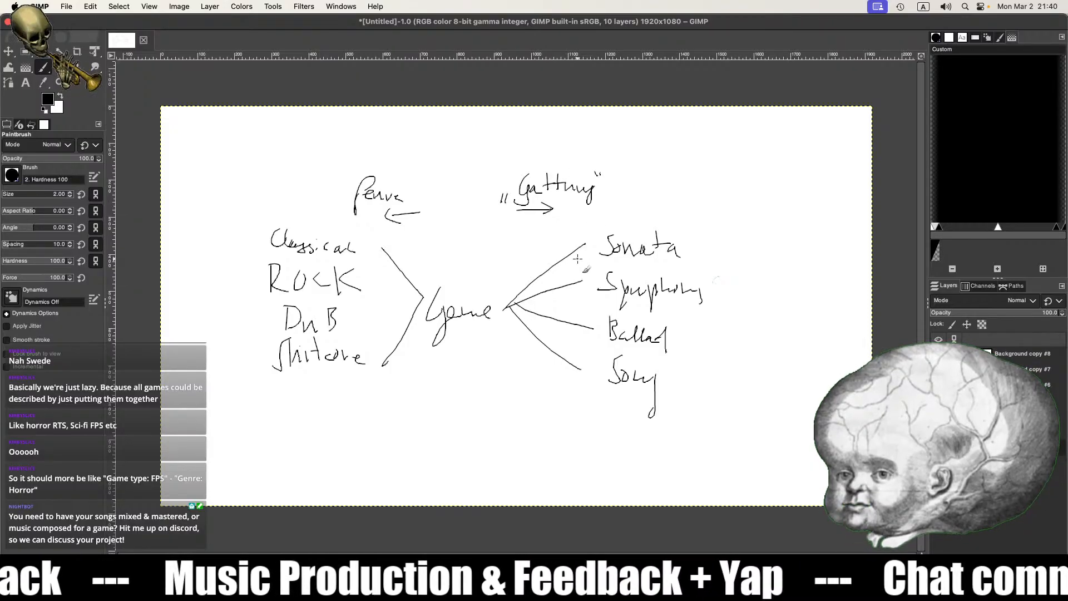
Step: Draw curved connecting lines from Classical, ROCK, DnB and the fourth style across to the musical forms
{"action": "mouse_move", "coordinate": [364, 246]}
{"action": "left_mouse_down"}
{"action": "mouse_move", "coordinate": [612, 236]}
{"action": "mouse_move", "coordinate": [603, 238]}
{"action": "left_mouse_up"}
{"action": "mouse_move", "coordinate": [362, 287]}
{"action": "left_mouse_down"}
{"action": "mouse_move", "coordinate": [591, 246]}
{"action": "mouse_move", "coordinate": [585, 251]}
{"action": "left_mouse_up"}
{"action": "mouse_move", "coordinate": [345, 321]}
{"action": "left_mouse_down"}
{"action": "mouse_move", "coordinate": [589, 288]}
{"action": "mouse_move", "coordinate": [579, 296]}
{"action": "left_mouse_up"}
{"action": "mouse_move", "coordinate": [366, 357]}
{"action": "left_mouse_down"}
{"action": "mouse_move", "coordinate": [449, 399]}
{"action": "mouse_move", "coordinate": [582, 370]}
{"action": "mouse_move", "coordinate": [589, 385]}
{"action": "left_mouse_up"}
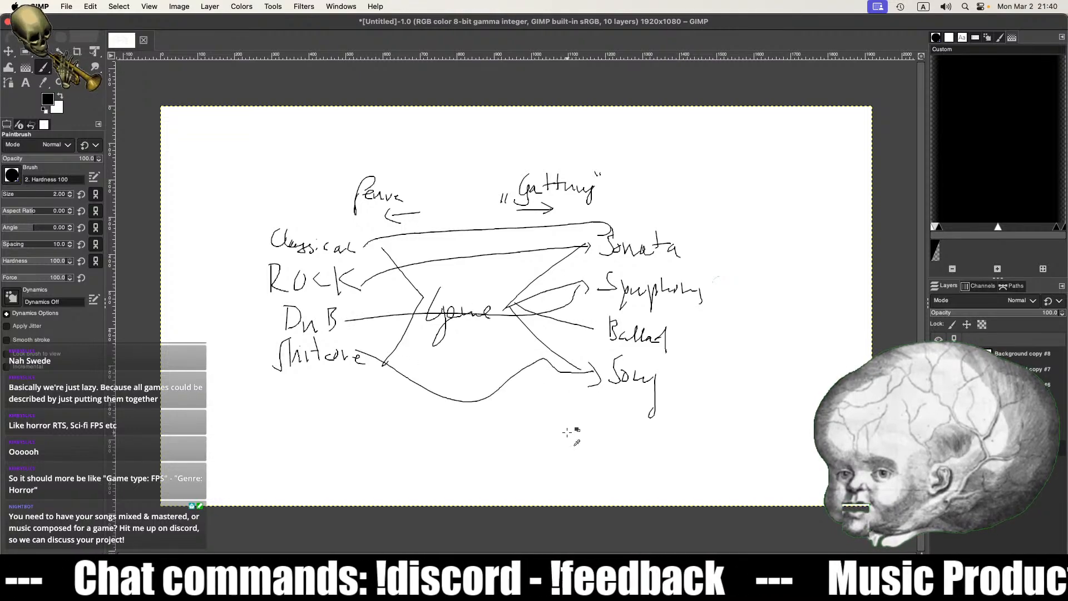
Step: Undo the connecting lines between the music styles and the musical forms
{"action": "key", "text": "ctrl+z"}
{"action": "key", "text": "ctrl+z"}
{"action": "key", "text": "ctrl+z"}
{"action": "key", "text": "ctrl+z"}
{"action": "key", "text": "ctrl+z"}
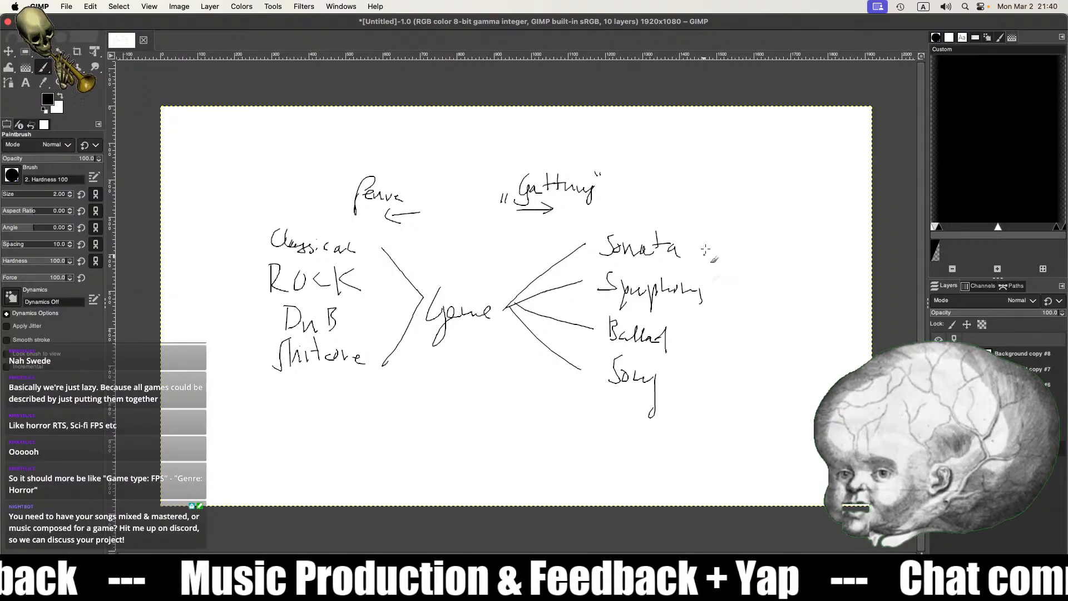
Step: Draw a curly bracket beside the four musical forms and handwrite a label next to it
{"action": "mouse_move", "coordinate": [704, 238]}
{"action": "left_mouse_down"}
{"action": "mouse_move", "coordinate": [742, 372]}
{"action": "mouse_move", "coordinate": [693, 399]}
{"action": "left_mouse_up"}
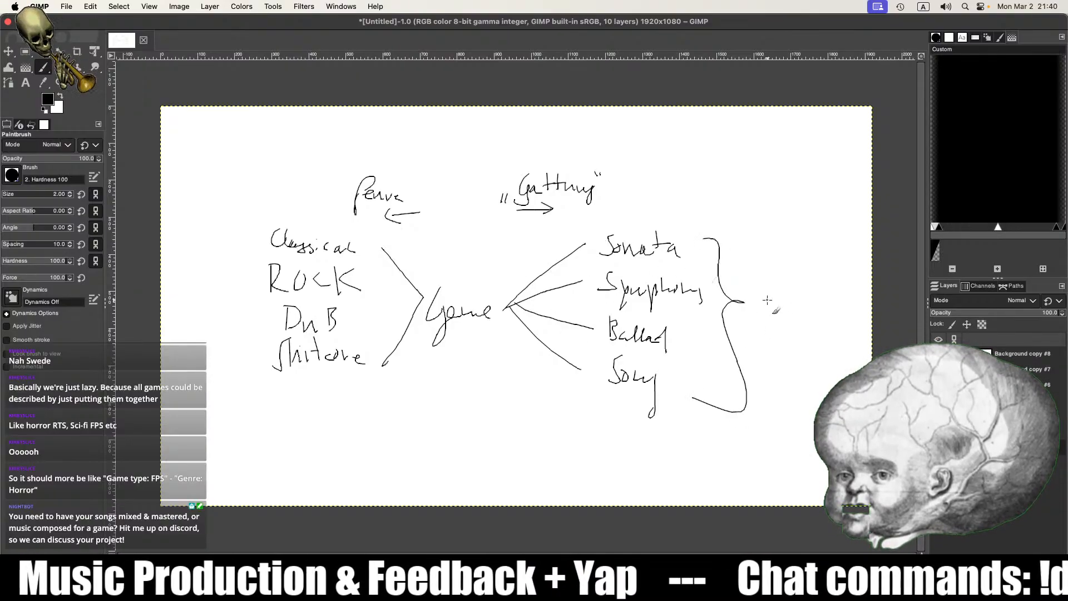
{"action": "mouse_move", "coordinate": [760, 290]}
{"action": "left_mouse_down"}
{"action": "mouse_move", "coordinate": [757, 325]}
{"action": "mouse_move", "coordinate": [767, 290]}
{"action": "mouse_move", "coordinate": [778, 316]}
{"action": "mouse_move", "coordinate": [807, 320]}
{"action": "mouse_move", "coordinate": [824, 307]}
{"action": "mouse_move", "coordinate": [831, 323]}
{"action": "left_mouse_up"}
{"action": "left_click_drag", "start_coordinate": [767, 331], "coordinate": [767, 349]}
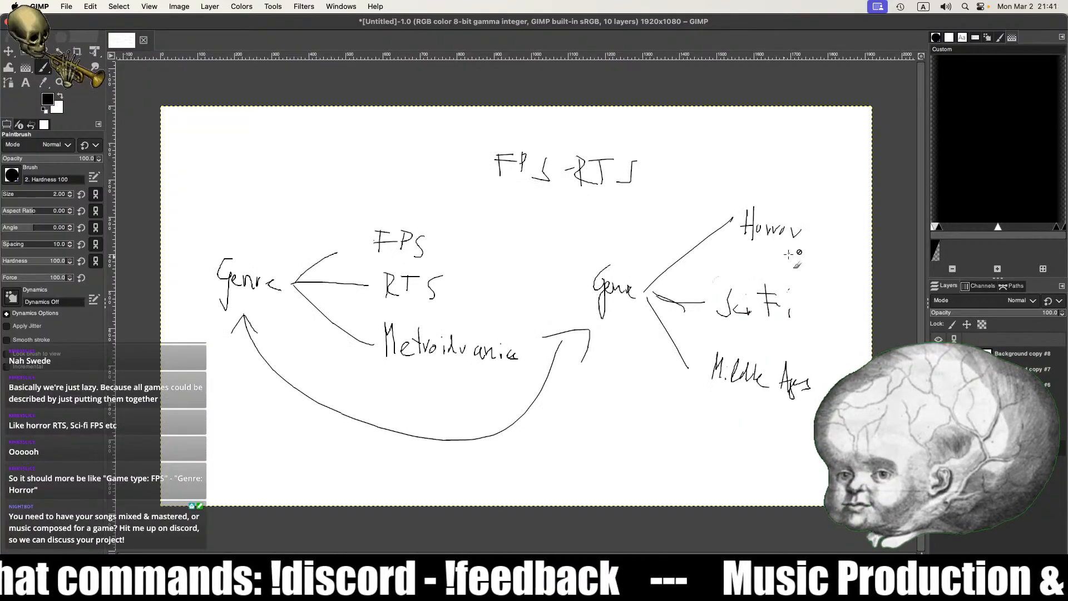
Step: In the game-genre diagram, bracket Horror, Sci Fi and Middle Ages and handwrite "Setting / Feeling" beside them
{"action": "left_click", "coordinate": [816, 239]}
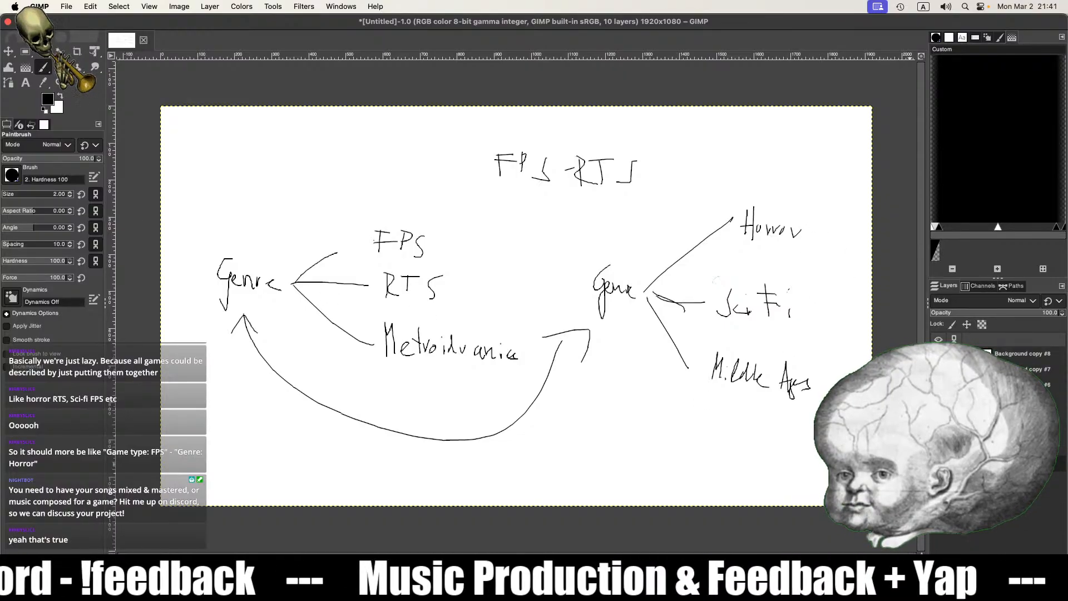
{"action": "left_click_drag", "start_coordinate": [819, 222], "coordinate": [826, 396]}
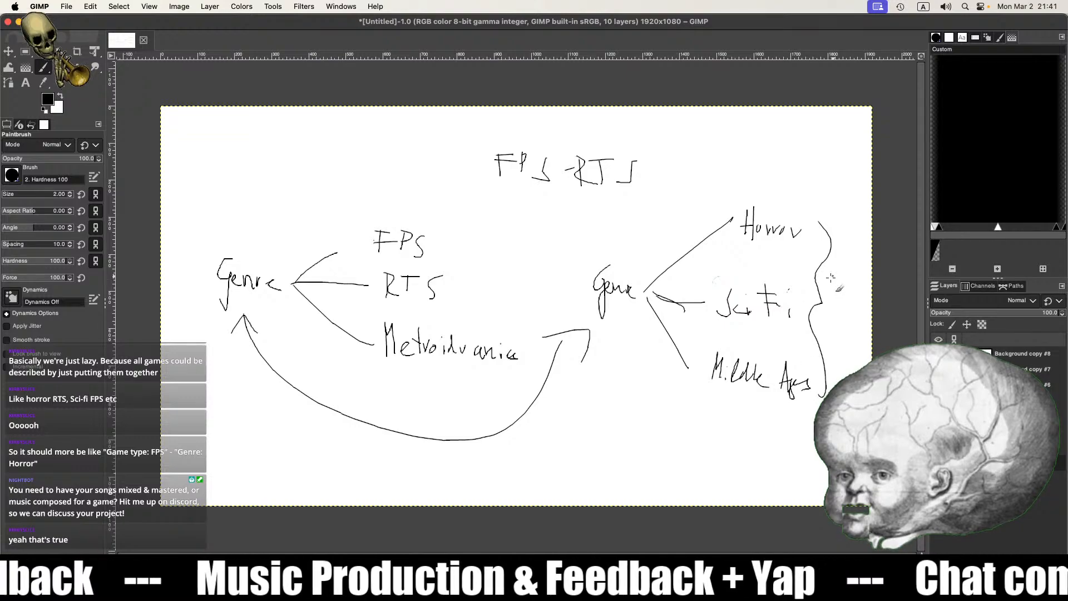
{"action": "mouse_move", "coordinate": [832, 277]}
{"action": "left_mouse_down"}
{"action": "mouse_move", "coordinate": [838, 298]}
{"action": "mouse_move", "coordinate": [862, 290]}
{"action": "mouse_move", "coordinate": [824, 327]}
{"action": "left_mouse_up"}
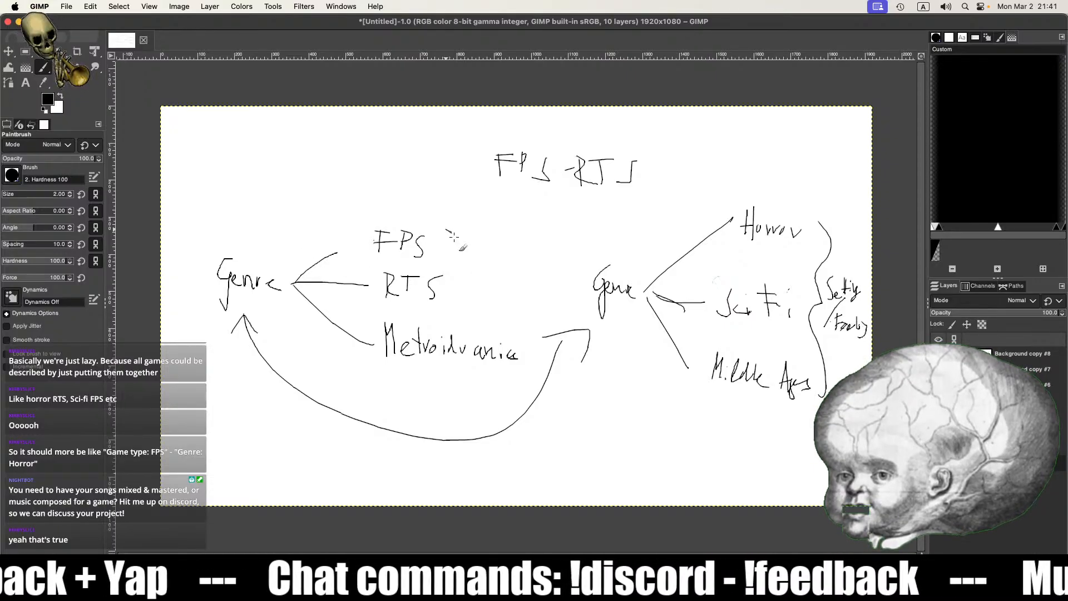
Step: Bracket FPS and RTS with the handwritten label "Mechanical", and draw an arrow pointing down at each "Genre"
{"action": "left_click_drag", "start_coordinate": [447, 229], "coordinate": [450, 318]}
{"action": "mouse_move", "coordinate": [474, 276]}
{"action": "left_mouse_down"}
{"action": "mouse_move", "coordinate": [475, 250]}
{"action": "mouse_move", "coordinate": [490, 270]}
{"action": "mouse_move", "coordinate": [555, 290]}
{"action": "mouse_move", "coordinate": [546, 284]}
{"action": "left_mouse_up"}
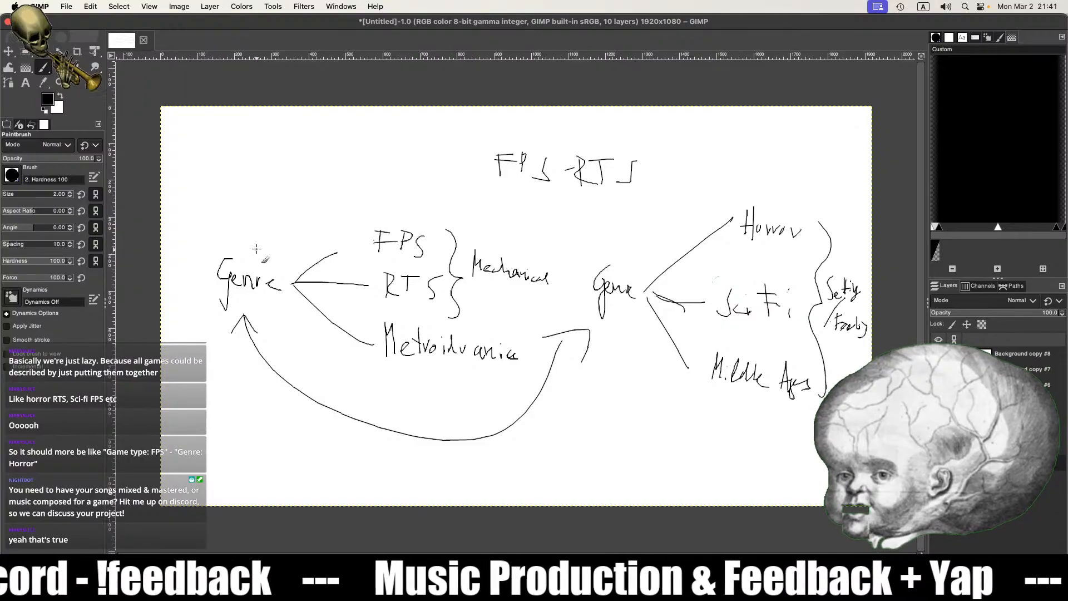
{"action": "mouse_move", "coordinate": [248, 225]}
{"action": "left_mouse_down"}
{"action": "mouse_move", "coordinate": [249, 262]}
{"action": "mouse_move", "coordinate": [292, 235]}
{"action": "left_mouse_up"}
{"action": "mouse_move", "coordinate": [627, 233]}
{"action": "left_mouse_down"}
{"action": "mouse_move", "coordinate": [629, 268]}
{"action": "mouse_move", "coordinate": [636, 257]}
{"action": "left_mouse_up"}
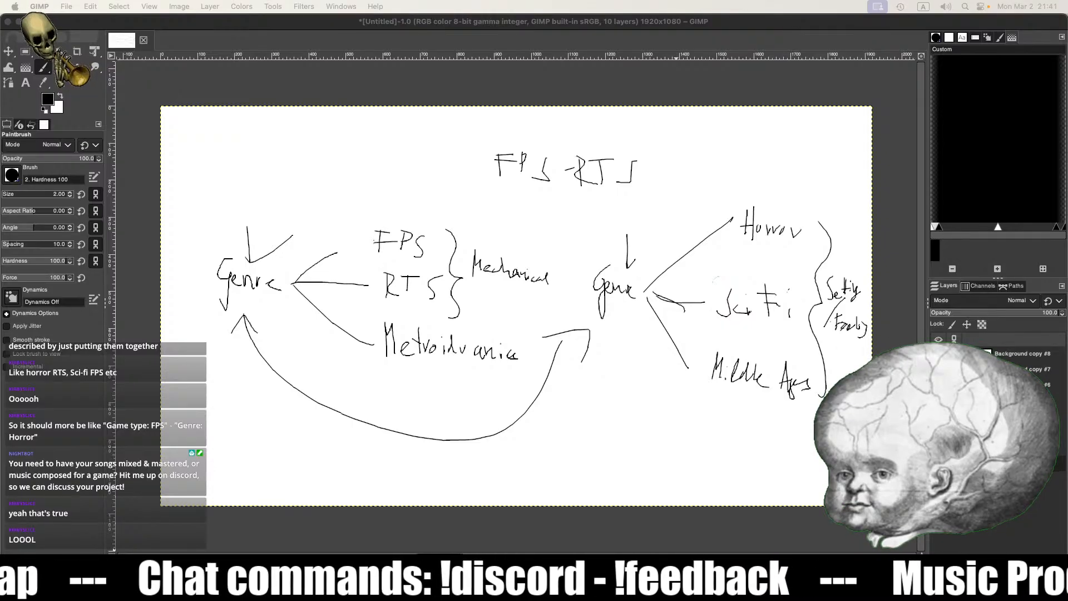
Step: Switch to Pro Tools, add one new mono audio track below the Oud track and increase its height
{"action": "key", "text": "super+Tab"}
{"action": "key", "text": "super+Tab"}
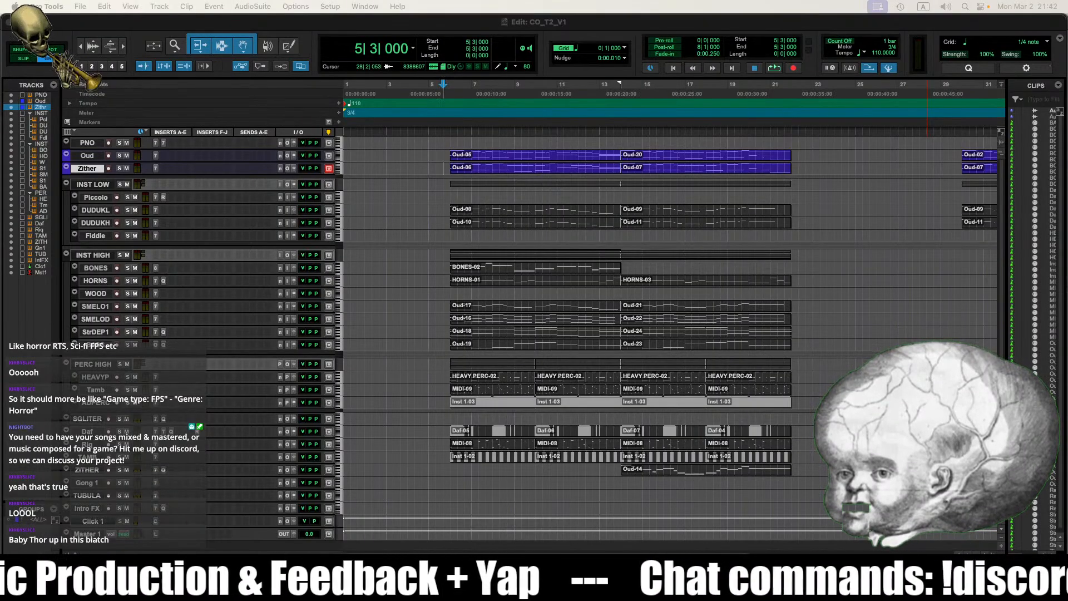
{"action": "key", "text": "super+Tab"}
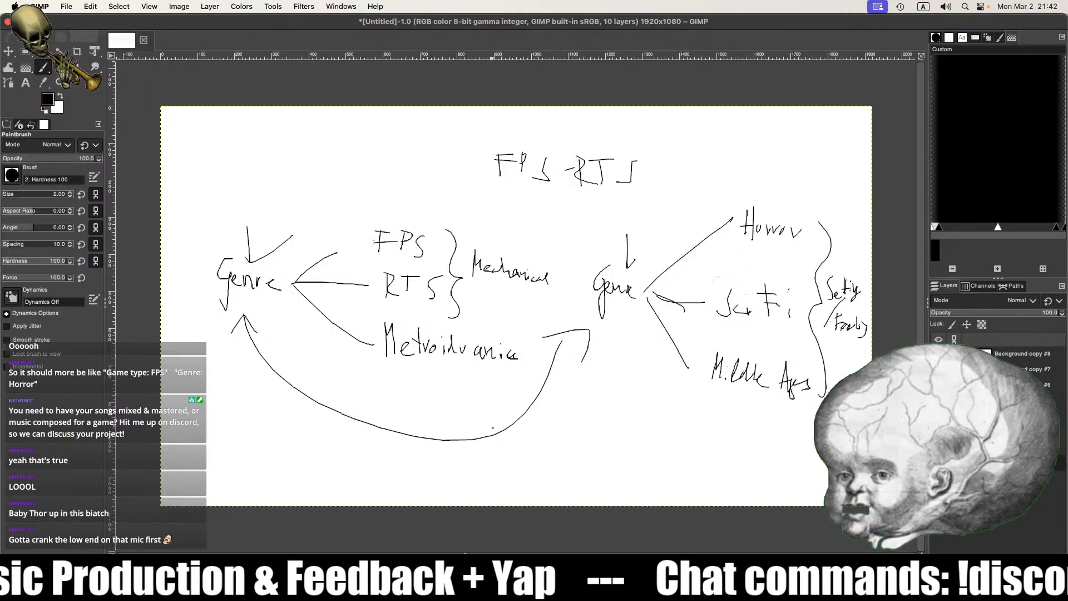
{"action": "key", "text": "super+Tab"}
{"action": "left_click", "coordinate": [87, 156]}
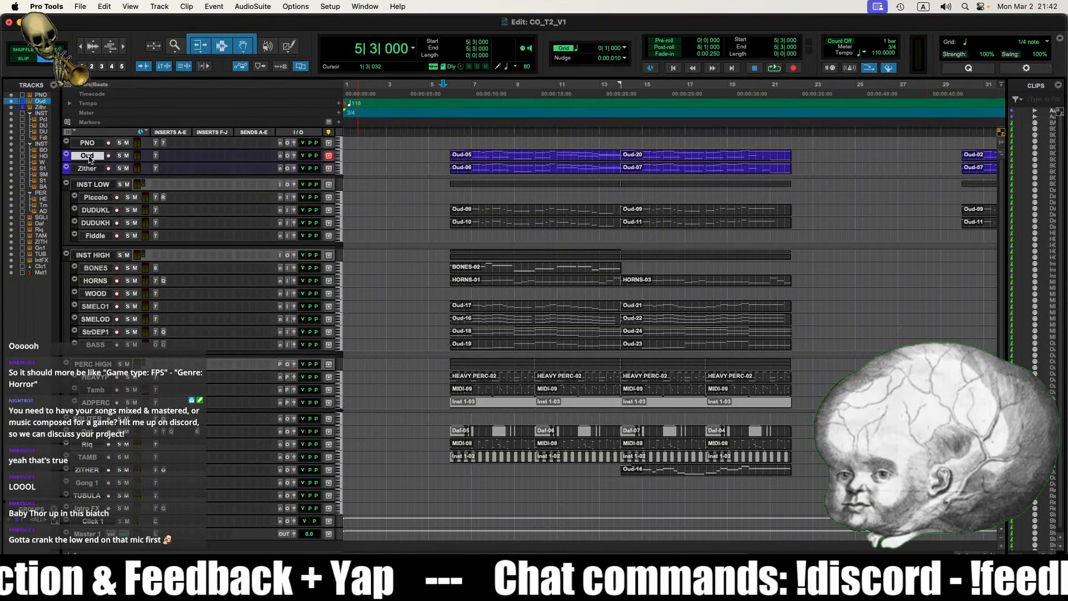
{"action": "key", "text": "super+shift+n"}
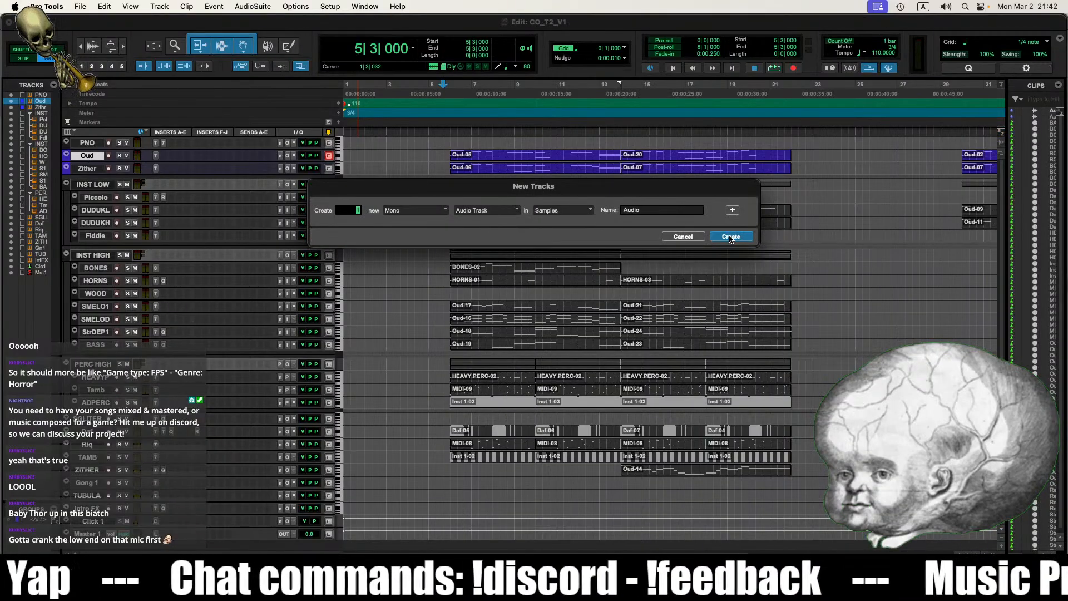
{"action": "left_click", "coordinate": [731, 237]}
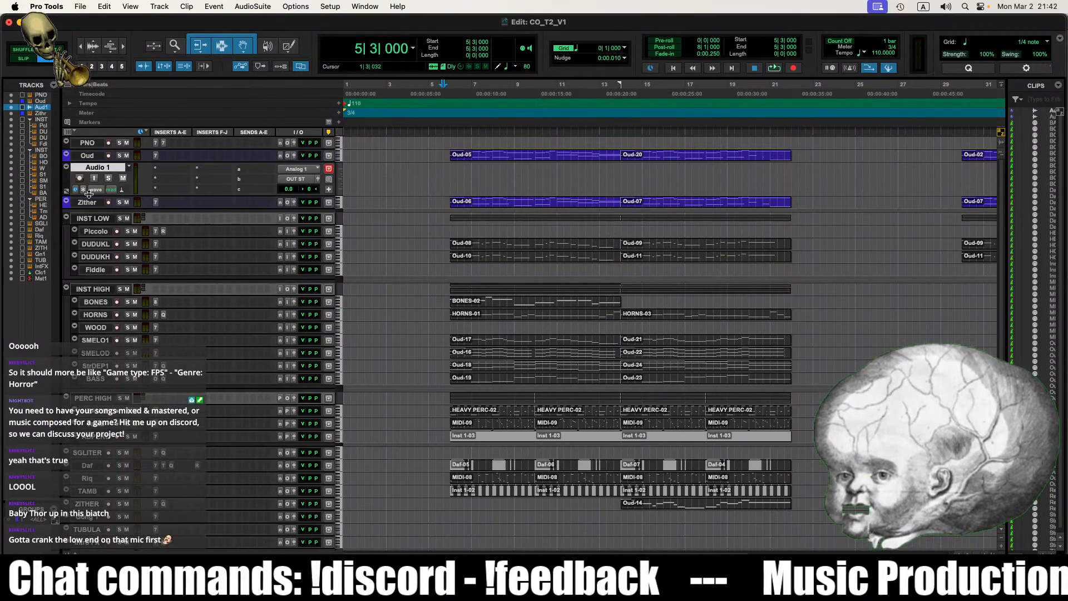
{"action": "left_click_drag", "start_coordinate": [89, 194], "coordinate": [90, 229]}
Step: Insert the mono Pitchwheel pitch-shift plug-in in the first insert slot of the new audio track
{"action": "left_click", "coordinate": [156, 168]}
{"action": "mouse_move", "coordinate": [227, 173]}
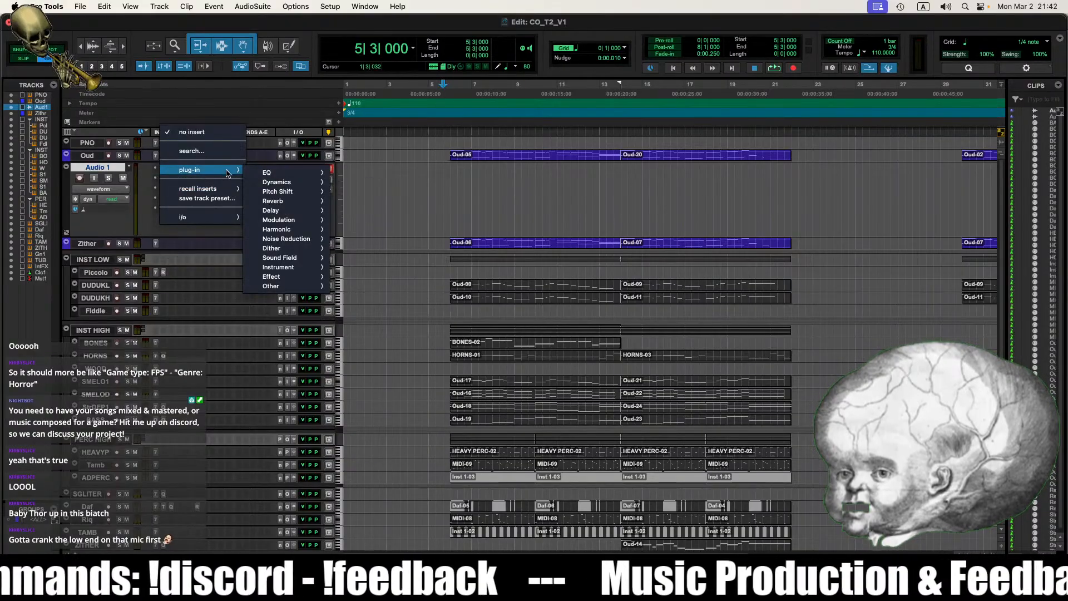
{"action": "mouse_move", "coordinate": [290, 285]}
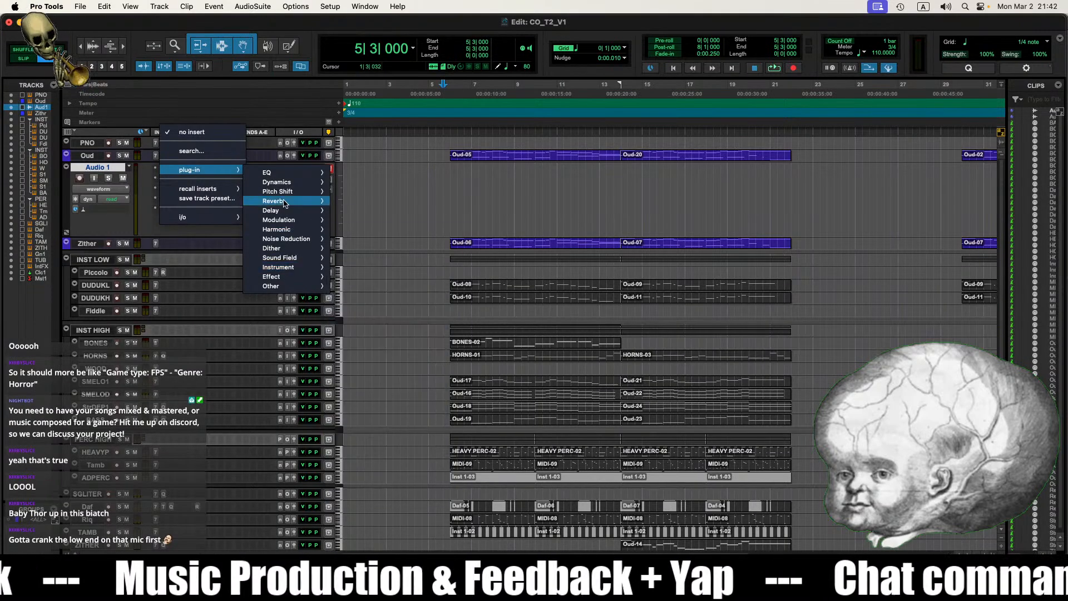
{"action": "mouse_move", "coordinate": [284, 192]}
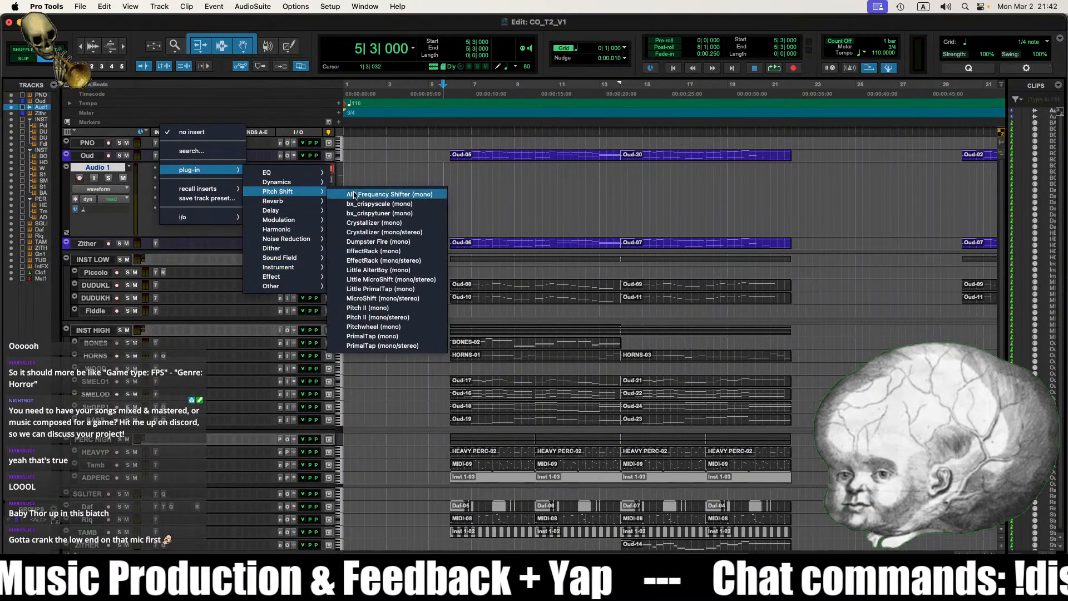
{"action": "left_click", "coordinate": [375, 328]}
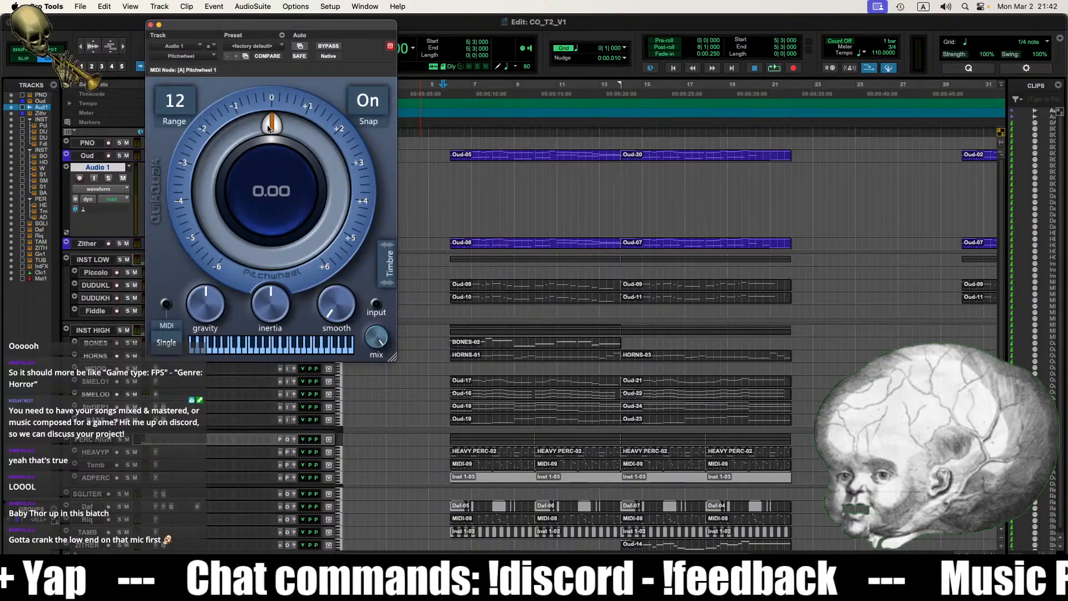
Step: Set the Pitchwheel range to 48 and turn its pitch wheel all the way down to -24
{"action": "left_click_drag", "start_coordinate": [267, 129], "coordinate": [241, 168]}
{"action": "left_click", "coordinate": [175, 101]}
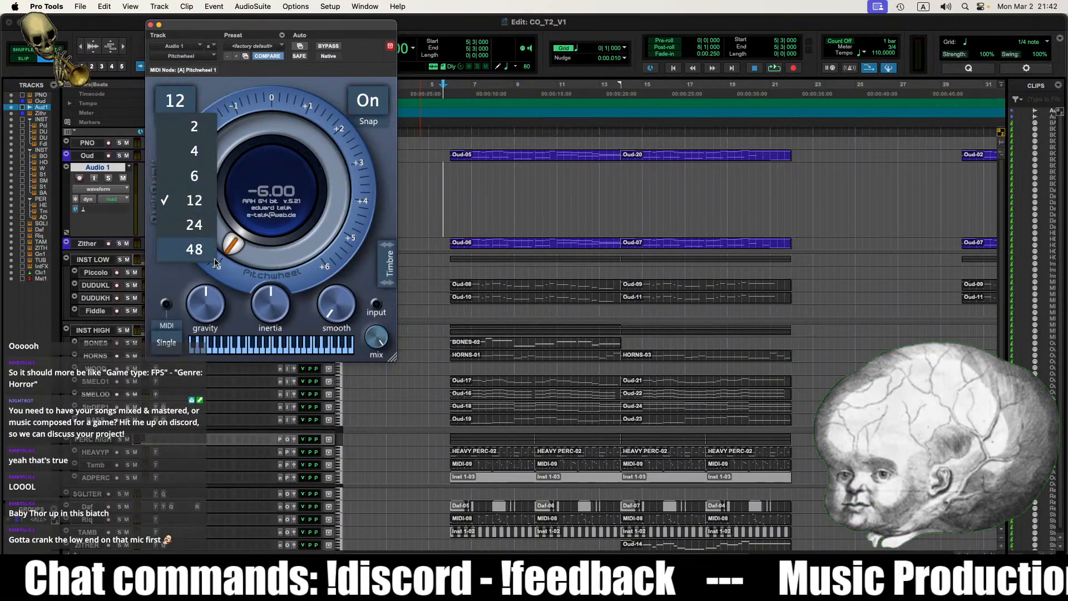
{"action": "left_click", "coordinate": [215, 258]}
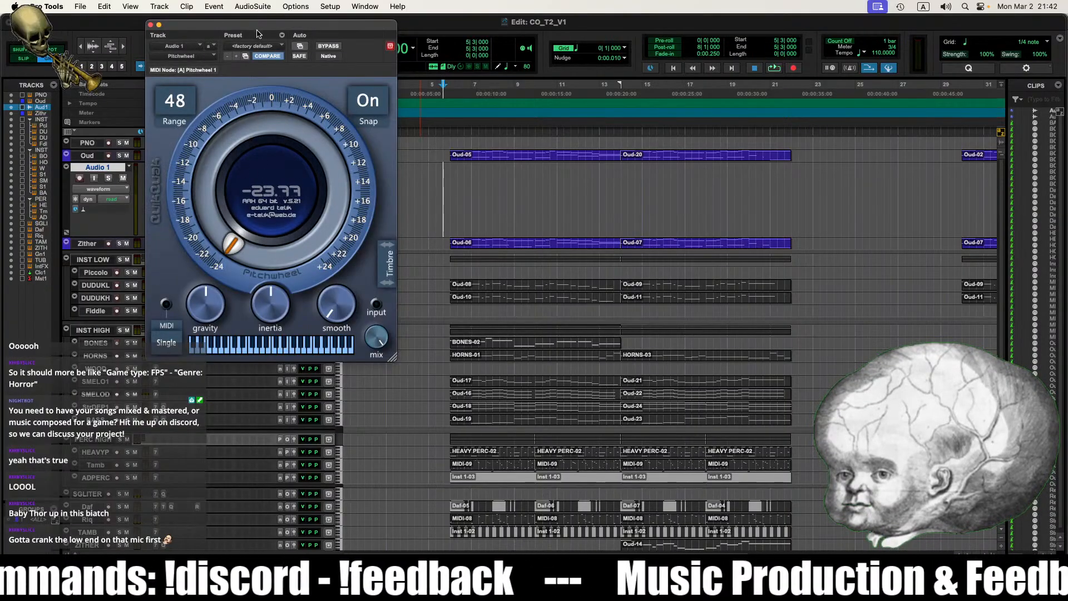
{"action": "left_click_drag", "start_coordinate": [258, 33], "coordinate": [442, 27]}
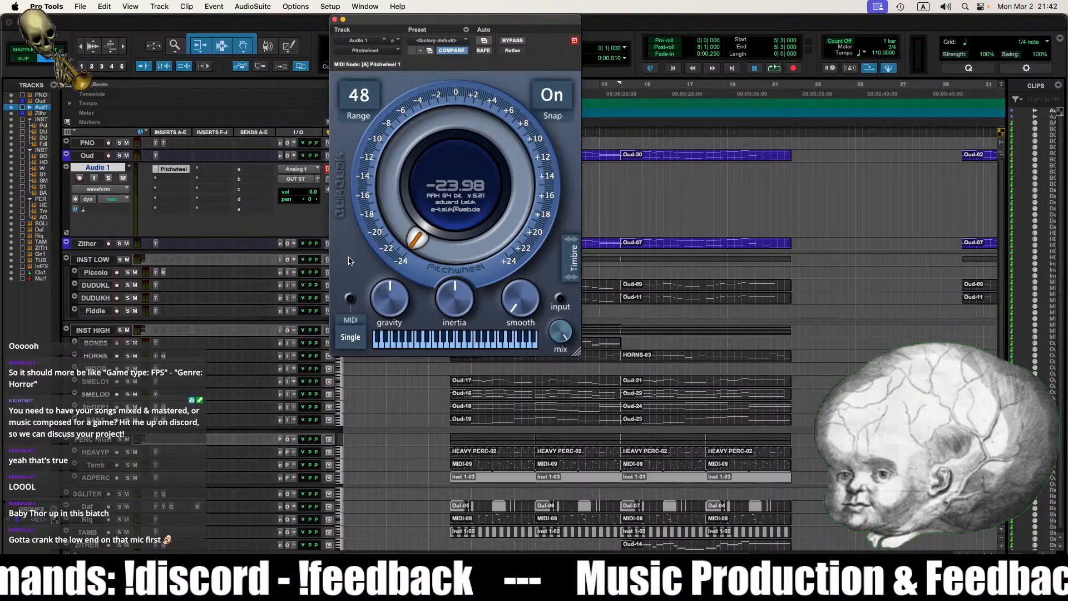
Step: Enable input monitoring on the new audio track and set its input to Mic 9 (Mono)
{"action": "left_click", "coordinate": [92, 179]}
{"action": "left_click", "coordinate": [296, 169]}
{"action": "mouse_move", "coordinate": [311, 170]}
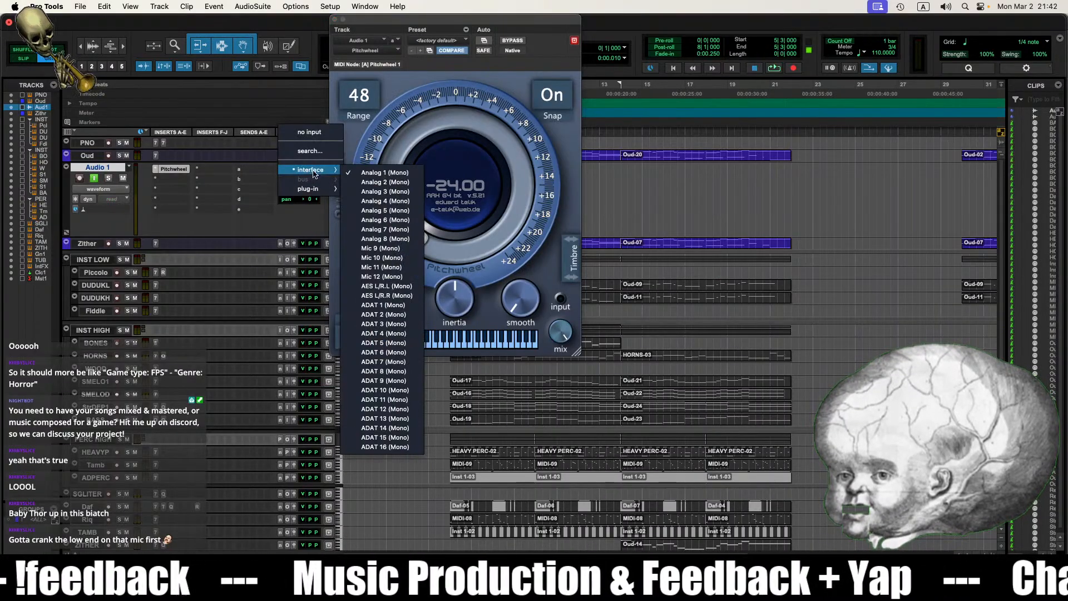
{"action": "left_click", "coordinate": [406, 249]}
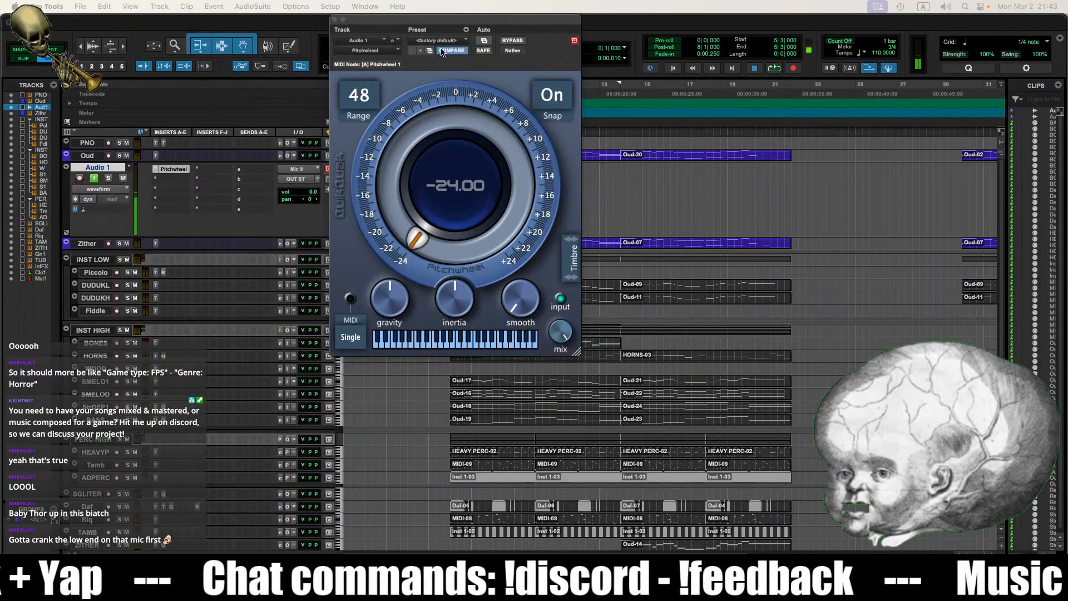
Step: Move the Pitchwheel window clear of the track controls and set its pitch shift to -4
{"action": "left_click_drag", "start_coordinate": [436, 20], "coordinate": [579, 38]}
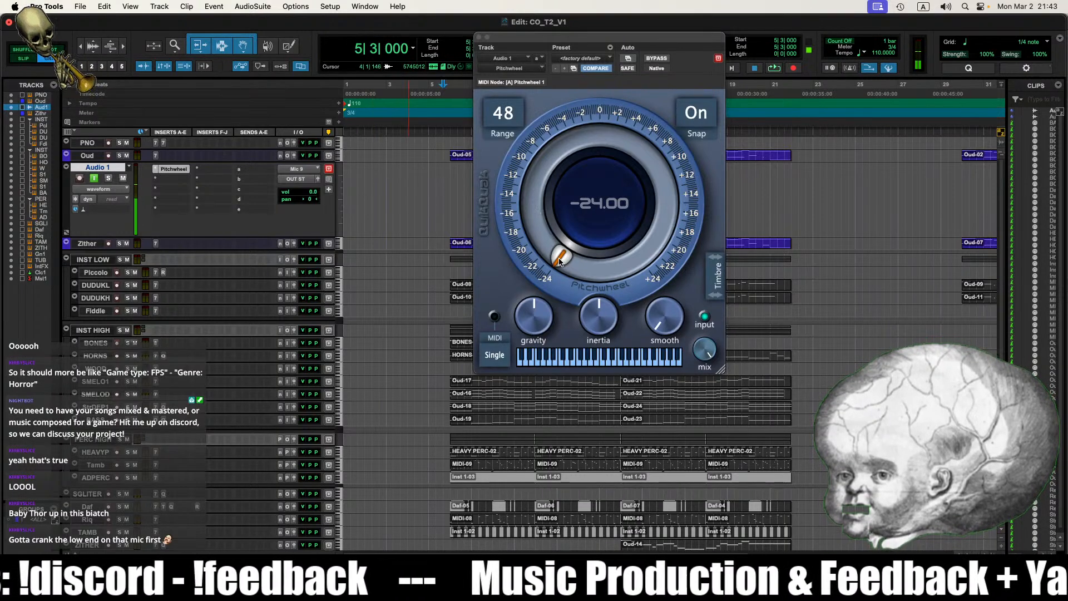
{"action": "left_click_drag", "start_coordinate": [561, 262], "coordinate": [599, 182]}
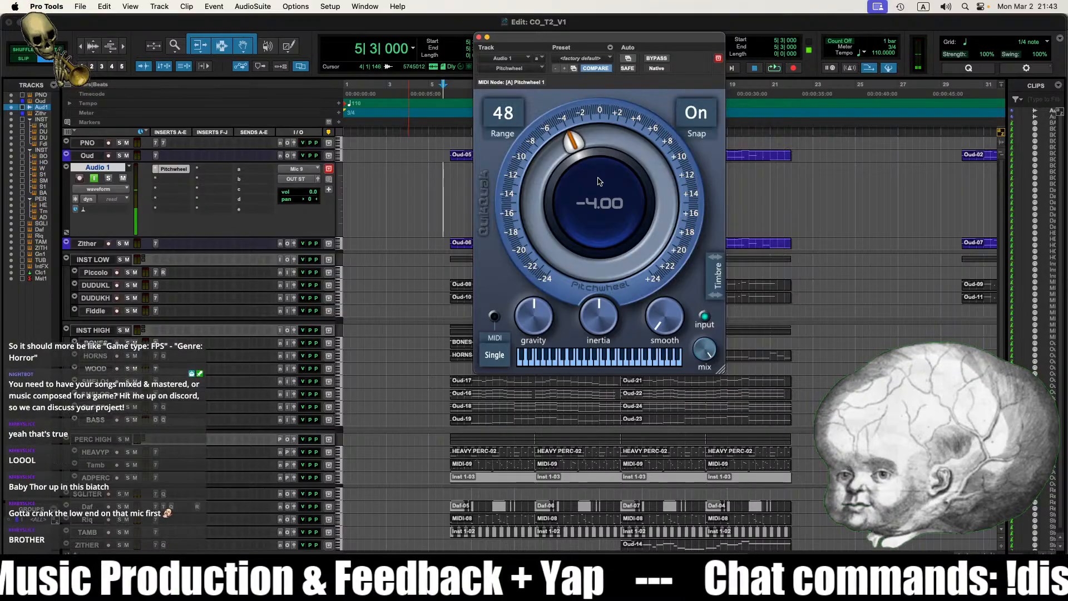
Step: Insert the mono bx_subfilter EQ plug-in in the second insert slot of the microphone track
{"action": "left_click", "coordinate": [173, 181]}
{"action": "mouse_move", "coordinate": [197, 181]}
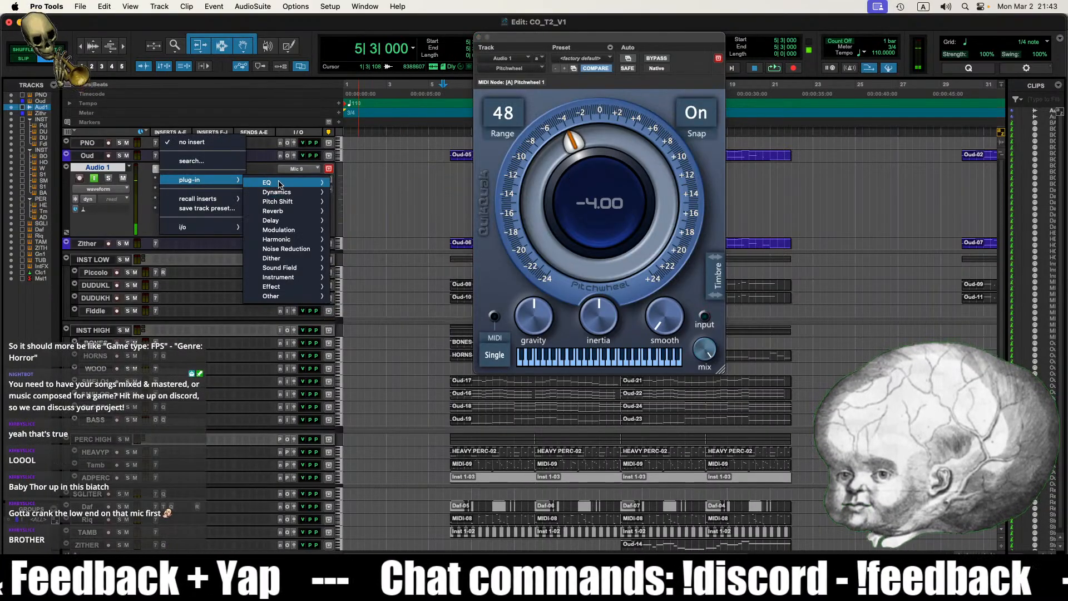
{"action": "mouse_move", "coordinate": [280, 185]}
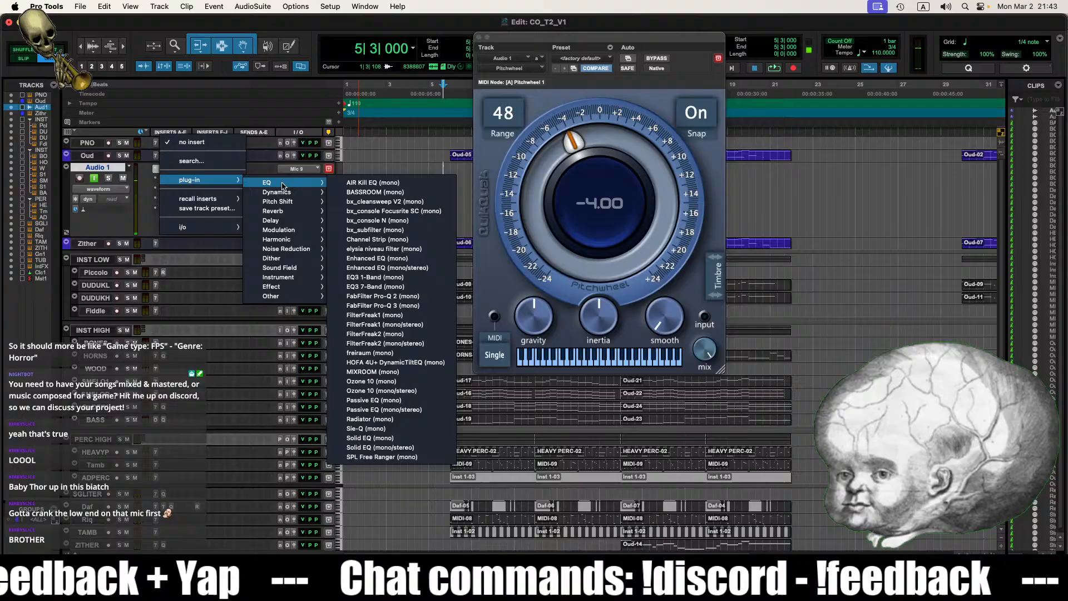
{"action": "left_click", "coordinate": [397, 230]}
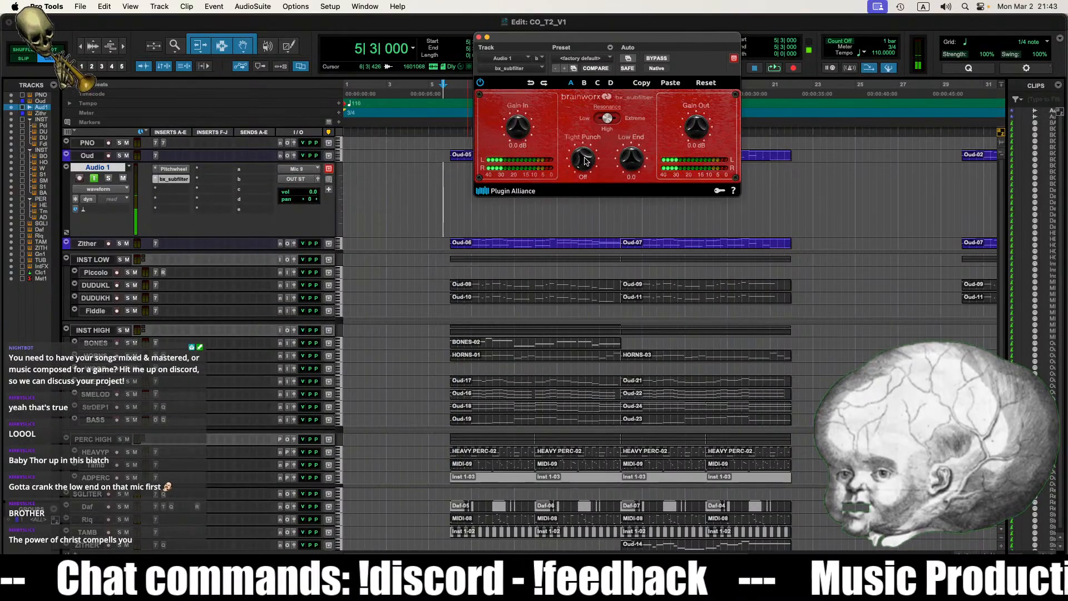
Step: Set bx_subfilter's Tight Punch to 43 Hz and Low End to 10.0, and switch its resonance to Extreme
{"action": "left_click_drag", "start_coordinate": [585, 161], "coordinate": [587, 105]}
{"action": "left_click_drag", "start_coordinate": [633, 160], "coordinate": [633, 100]}
{"action": "left_click", "coordinate": [616, 118]}
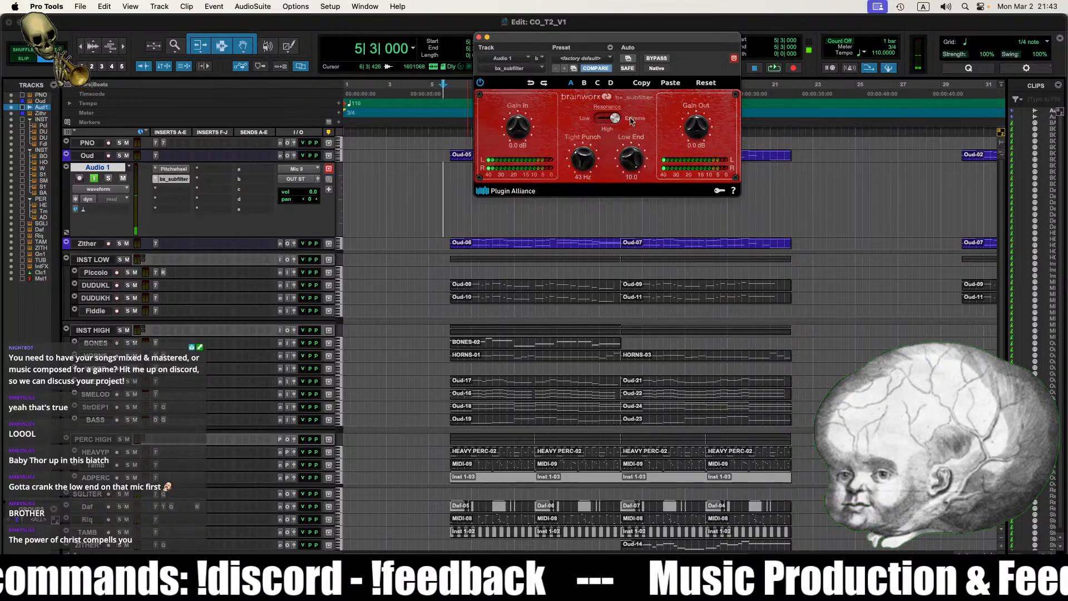
Step: Adjust bx_subfilter's Tight Punch to 66 Hz, Gain In to 20.0 dB and Gain Out to -0.2 dB
{"action": "left_click_drag", "start_coordinate": [631, 163], "coordinate": [582, 154]}
{"action": "left_click_drag", "start_coordinate": [627, 156], "coordinate": [626, 137]}
{"action": "left_click_drag", "start_coordinate": [516, 133], "coordinate": [532, 110]}
{"action": "mouse_move", "coordinate": [695, 127]}
{"action": "left_mouse_down"}
{"action": "mouse_move", "coordinate": [692, 109]}
{"action": "mouse_move", "coordinate": [688, 148]}
{"action": "mouse_move", "coordinate": [695, 133]}
{"action": "left_mouse_up"}
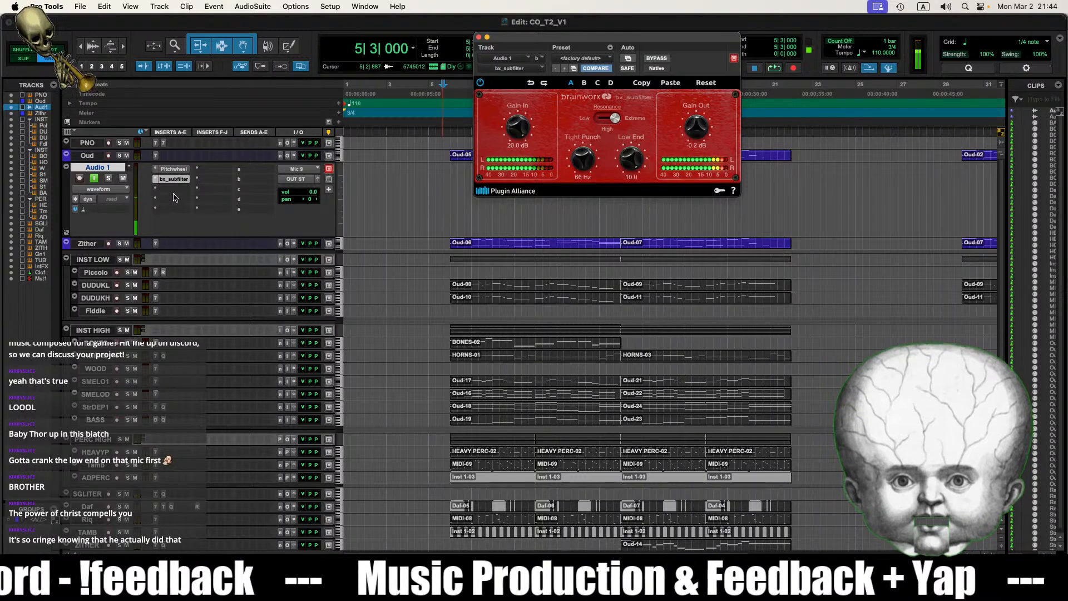
Step: Bypass the Pitchwheel and bx_subfilter inserts and turn off input monitoring on the microphone track
{"action": "left_click", "coordinate": [174, 168]}
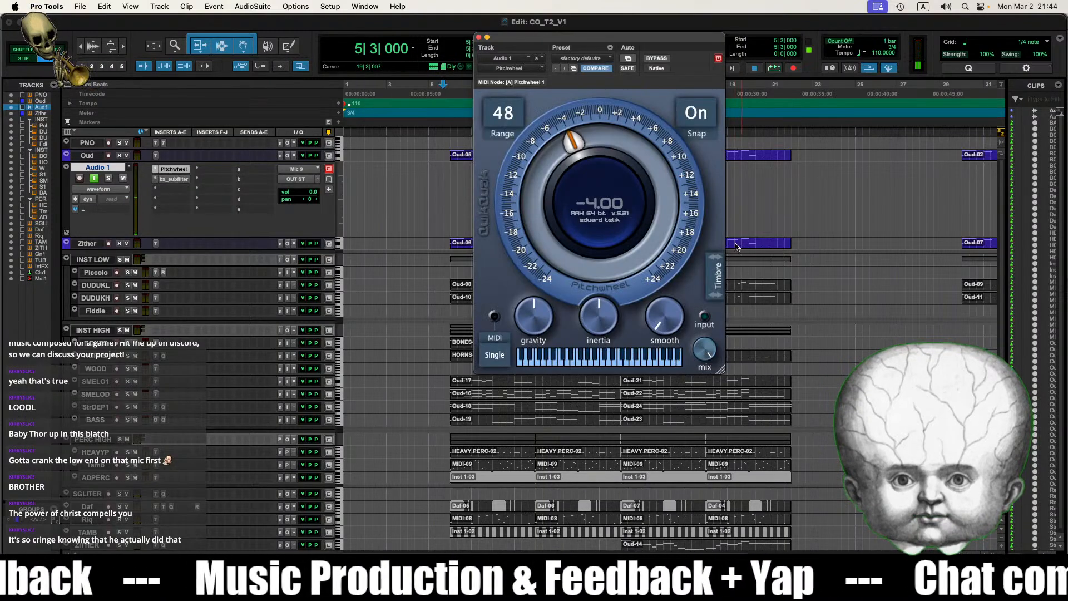
{"action": "left_click", "coordinate": [479, 37]}
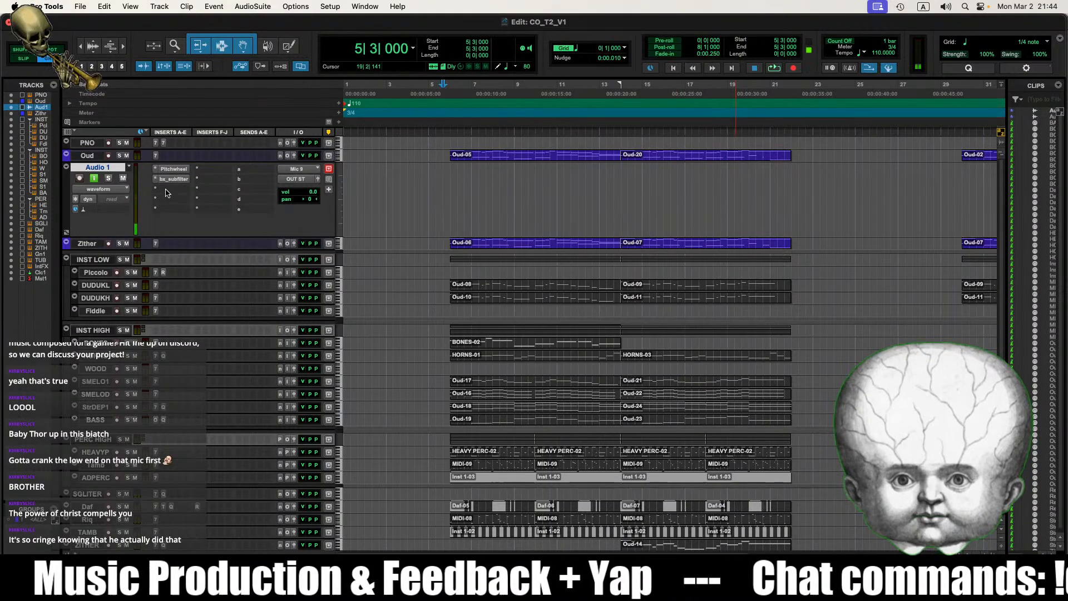
{"action": "left_click", "coordinate": [170, 172], "text": "super"}
{"action": "left_click", "coordinate": [94, 178]}
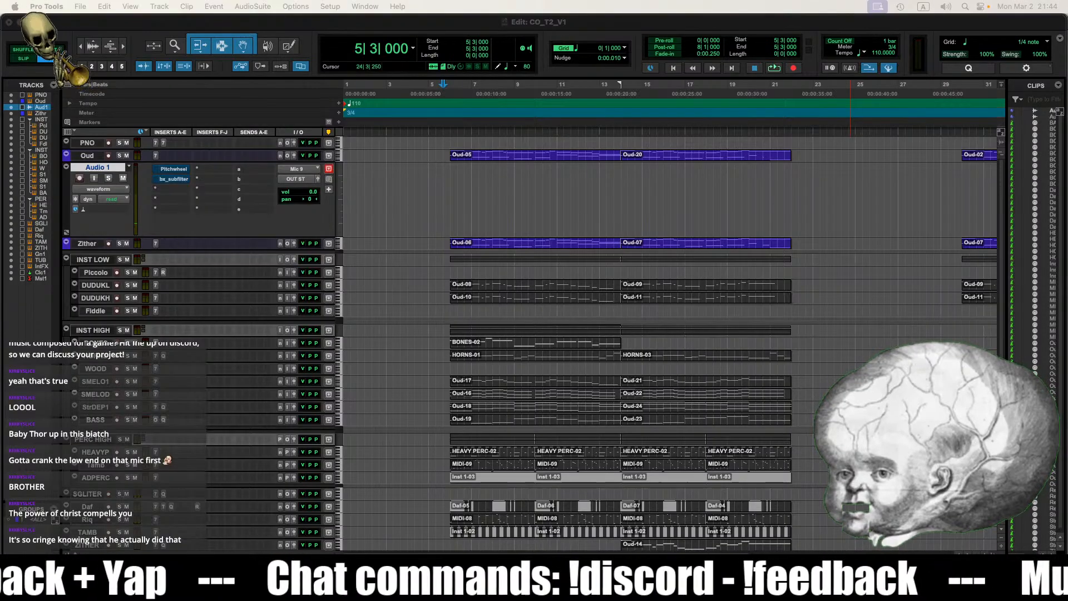
Step: Delete the Audio 1 microphone track from the session
{"action": "left_click_drag", "start_coordinate": [444, 200], "coordinate": [435, 201]}
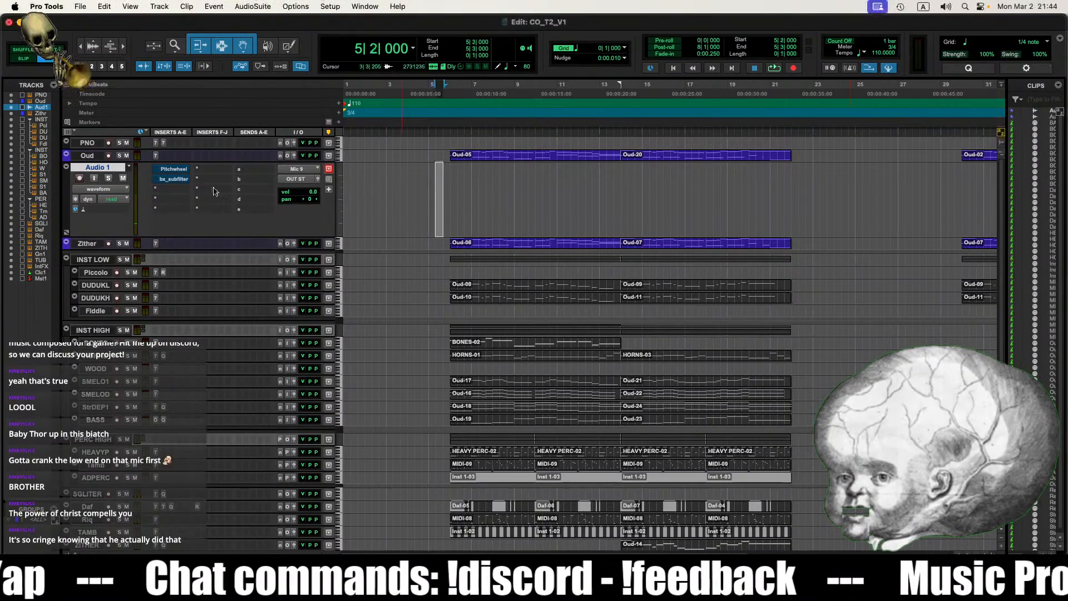
{"action": "right_click", "coordinate": [108, 170]}
{"action": "left_click", "coordinate": [132, 388]}
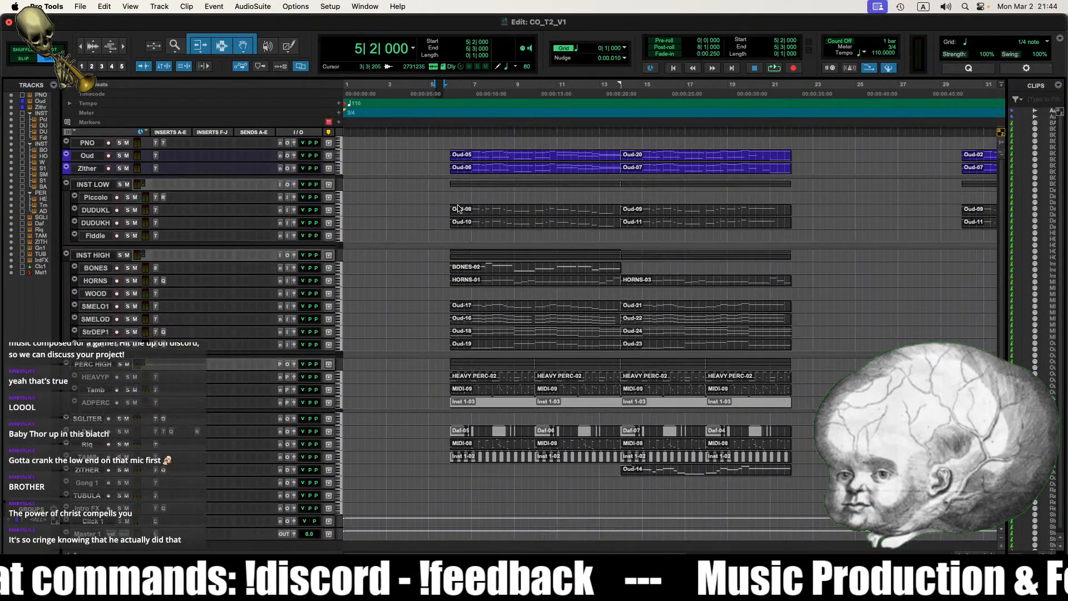
Step: Create a new mono audio track below Zither, set its input to Mic 9 and enable input monitoring
{"action": "left_click", "coordinate": [442, 169]}
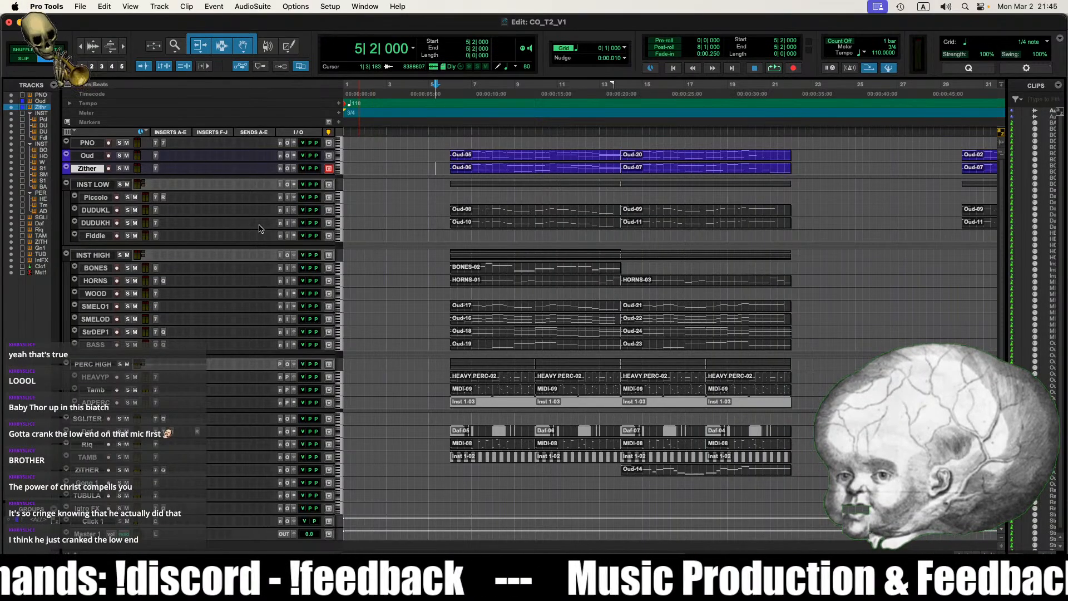
{"action": "key", "text": "super+shift+n"}
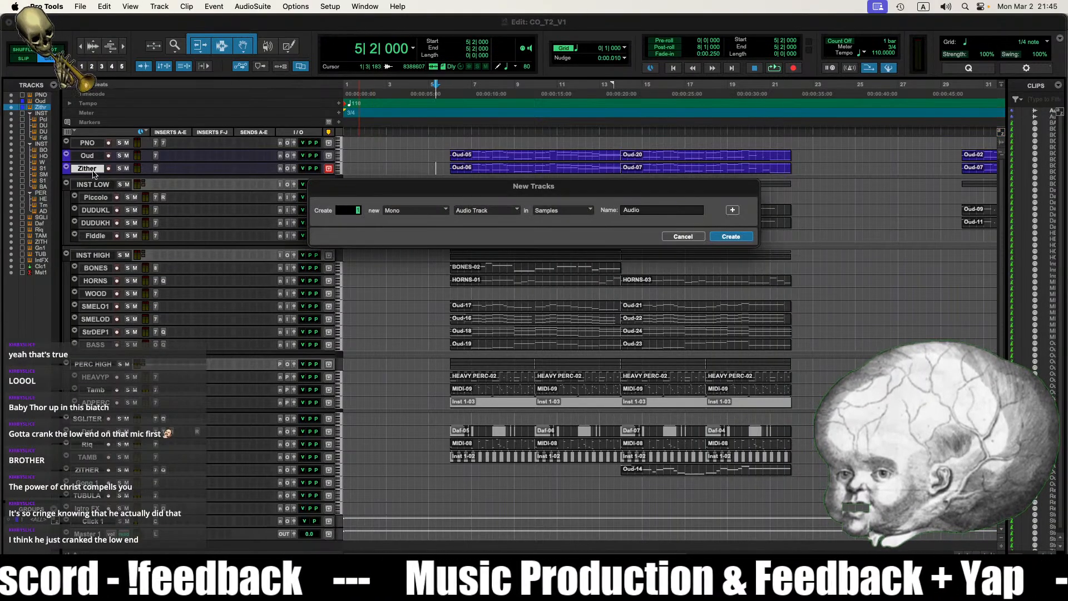
{"action": "key", "text": "Return"}
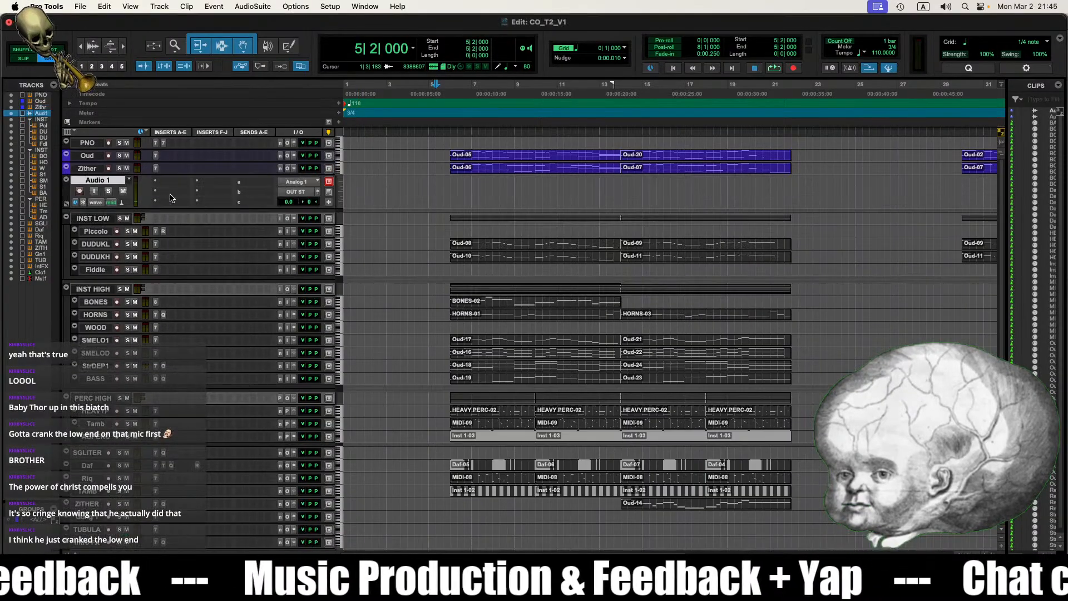
{"action": "left_click", "coordinate": [295, 181]}
{"action": "left_click", "coordinate": [388, 262]}
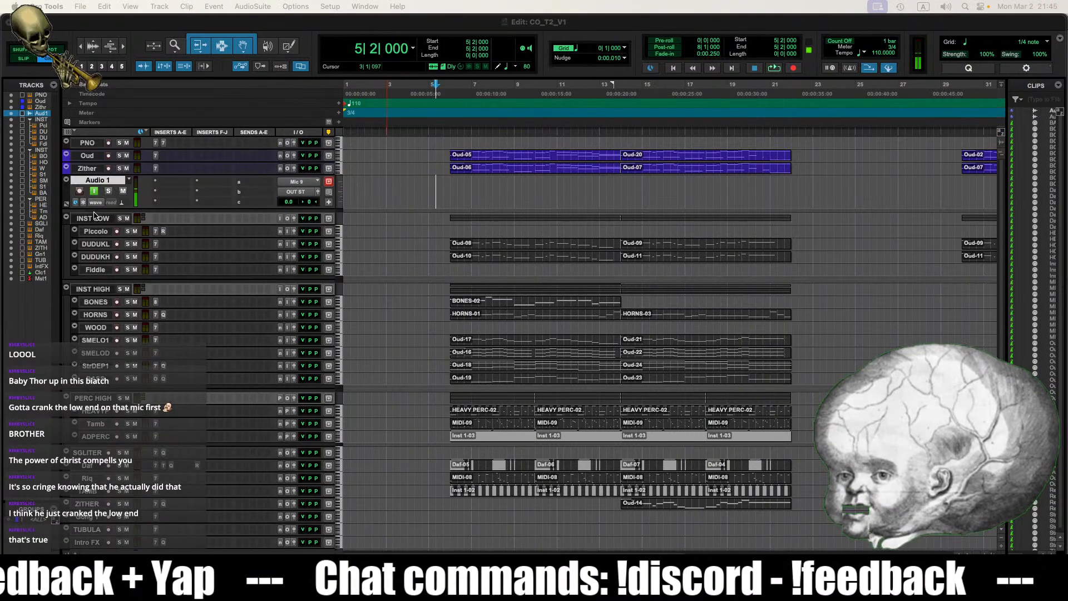
Step: Increase the new audio track's height and insert the mono FabFilter Pro-Q 3 in its first insert slot
{"action": "left_click_drag", "start_coordinate": [86, 208], "coordinate": [87, 227]}
{"action": "left_click", "coordinate": [176, 182]}
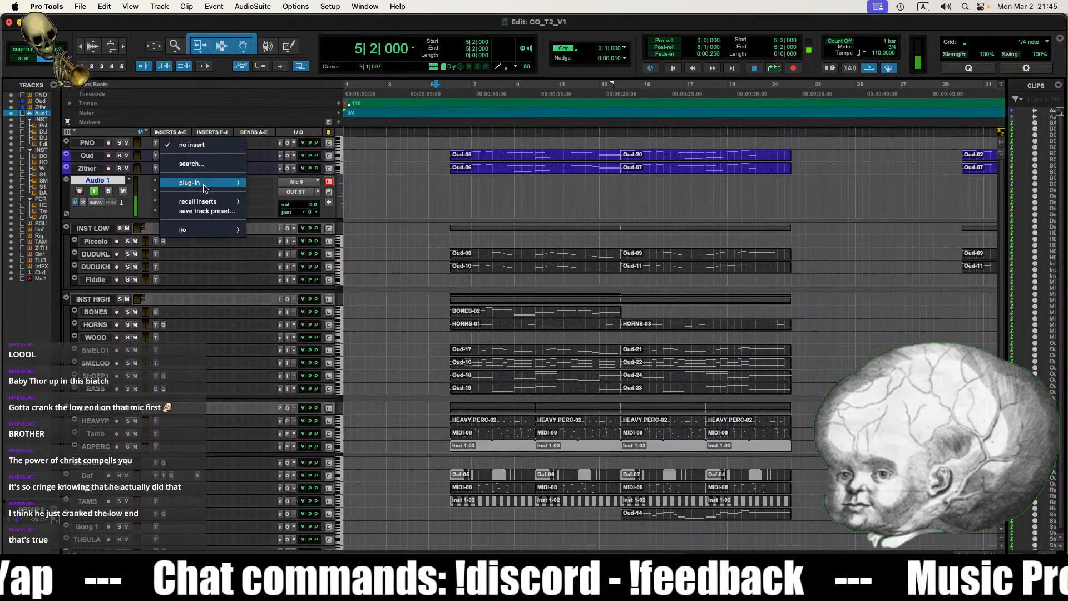
{"action": "mouse_move", "coordinate": [204, 184]}
{"action": "mouse_move", "coordinate": [315, 186]}
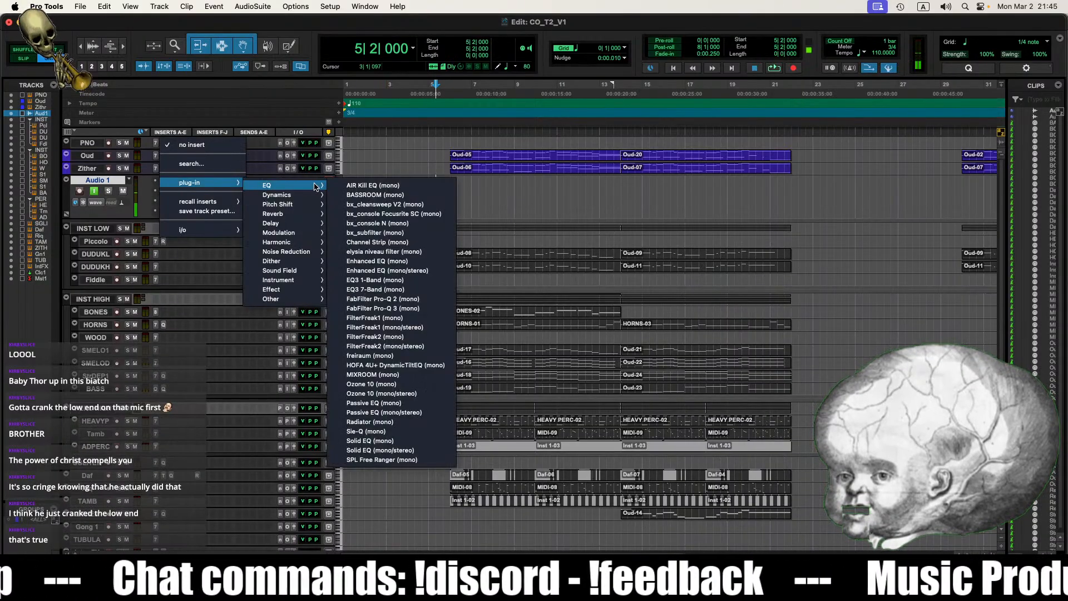
{"action": "left_click", "coordinate": [397, 309]}
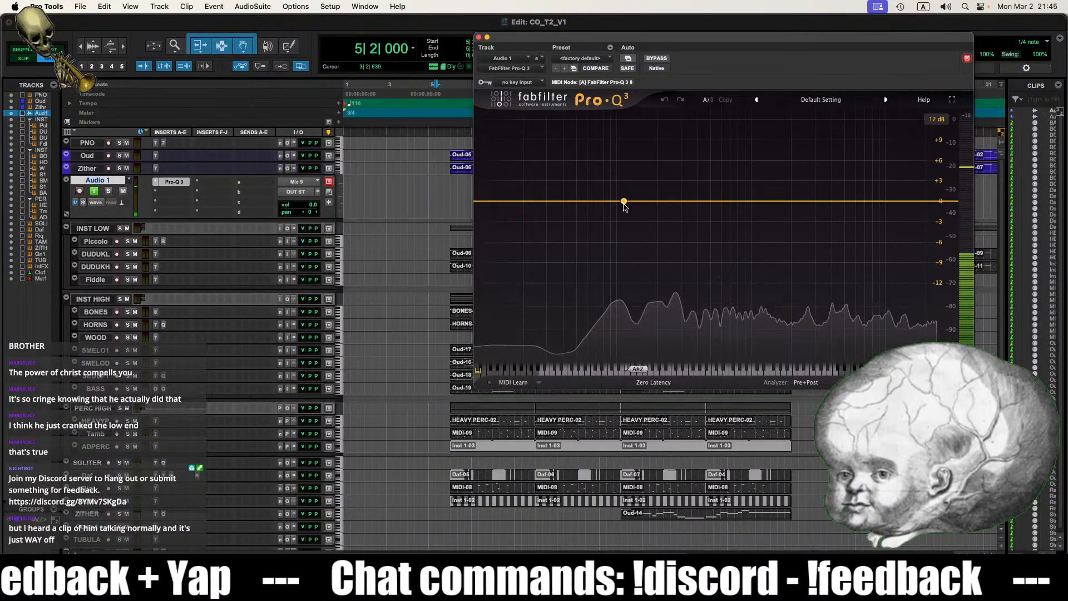
Step: Add a Pro-Q 3 band at 103.51 Hz with +8.14 dB gain and Q 0.531, and change its shape to Low Shelf
{"action": "left_click_drag", "start_coordinate": [624, 207], "coordinate": [619, 146]}
{"action": "scroll", "coordinate": [622, 158], "scroll_direction": "down", "scroll_amount": 3}
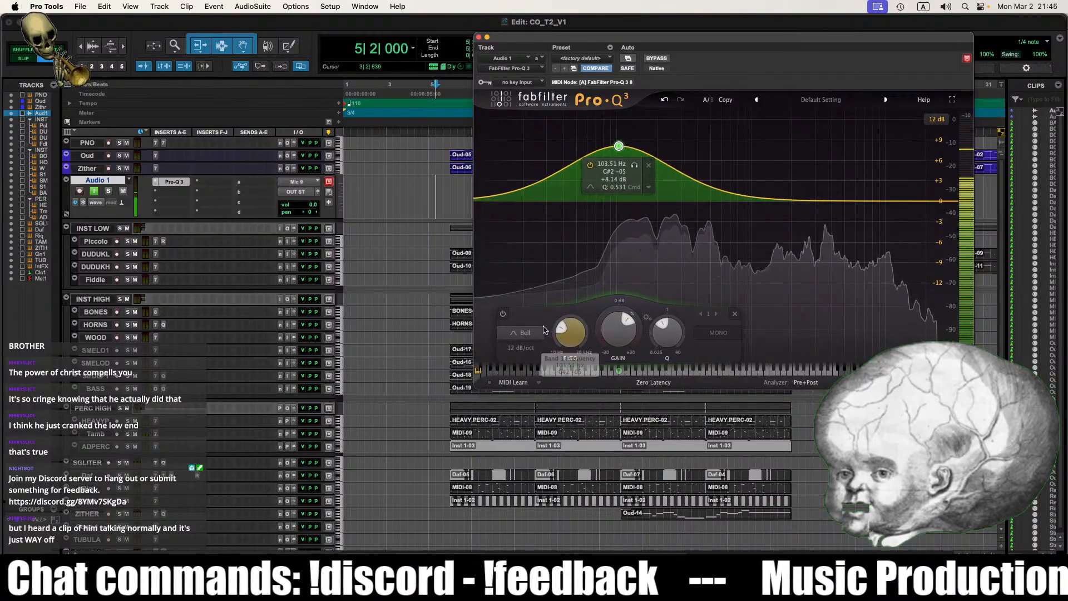
{"action": "left_click", "coordinate": [522, 333]}
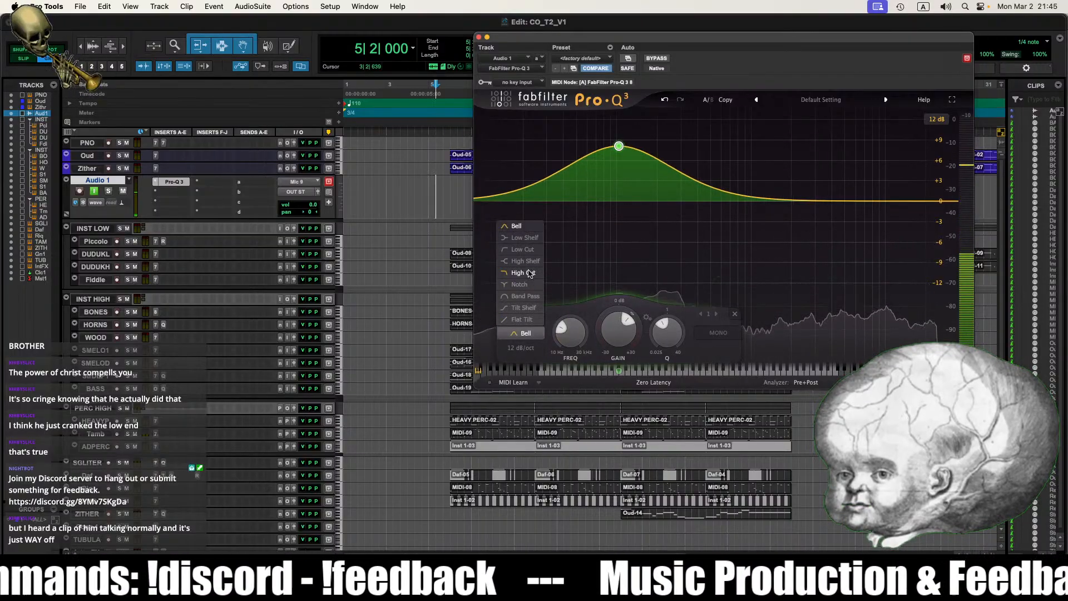
{"action": "left_click", "coordinate": [525, 237]}
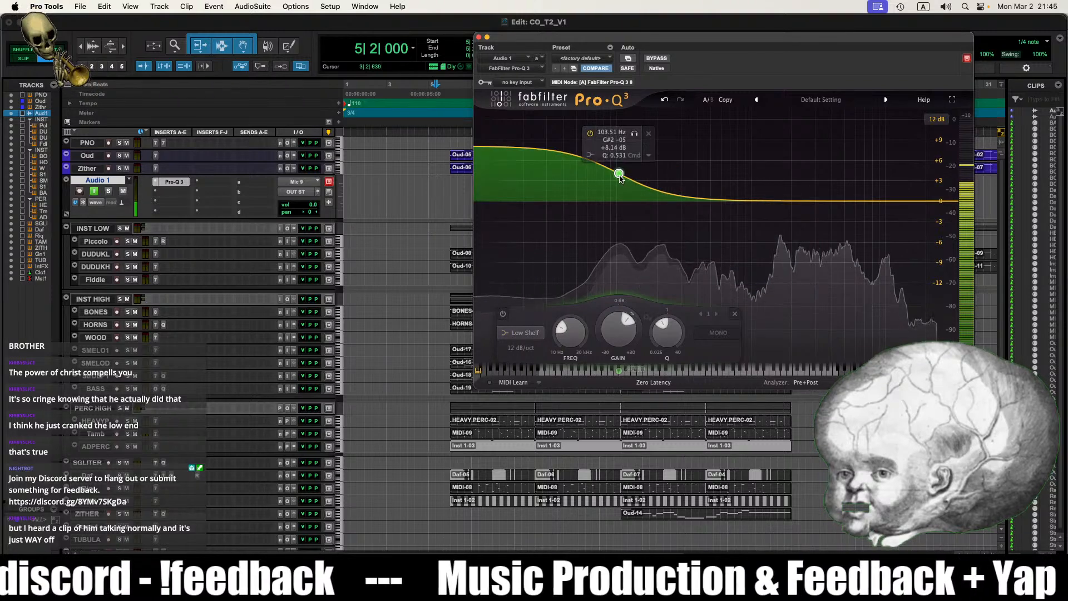
Step: Push the low shelf to an extreme boost of +28.88 dB at 195.01 Hz with a Q of 5.538
{"action": "left_click_drag", "start_coordinate": [615, 167], "coordinate": [650, 160]}
{"action": "scroll", "coordinate": [651, 162], "scroll_direction": "up", "scroll_amount": 5}
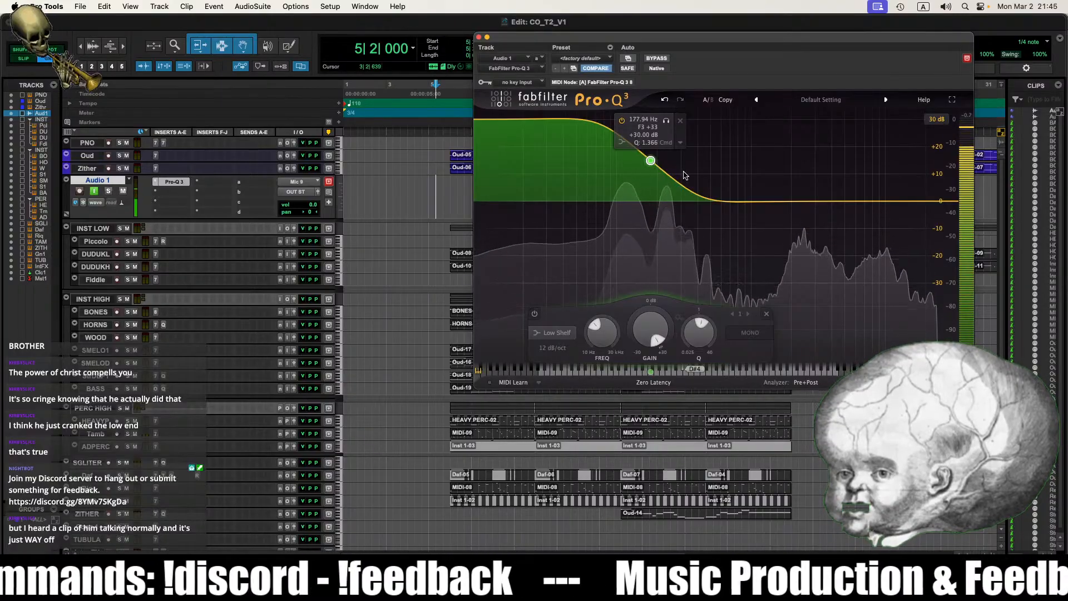
{"action": "left_click_drag", "start_coordinate": [651, 163], "coordinate": [651, 165]}
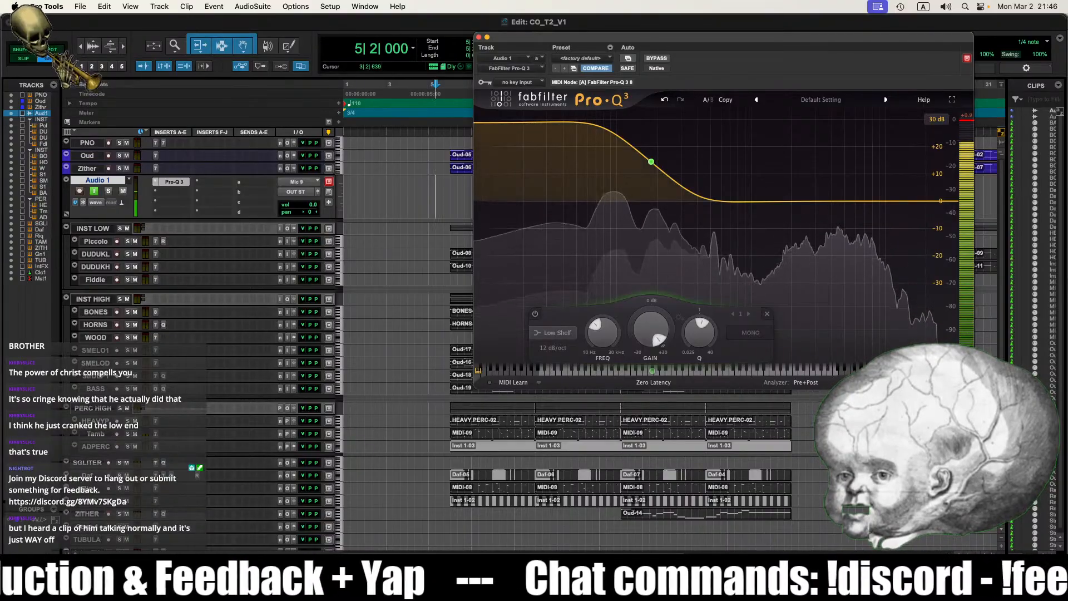
{"action": "mouse_move", "coordinate": [653, 163]}
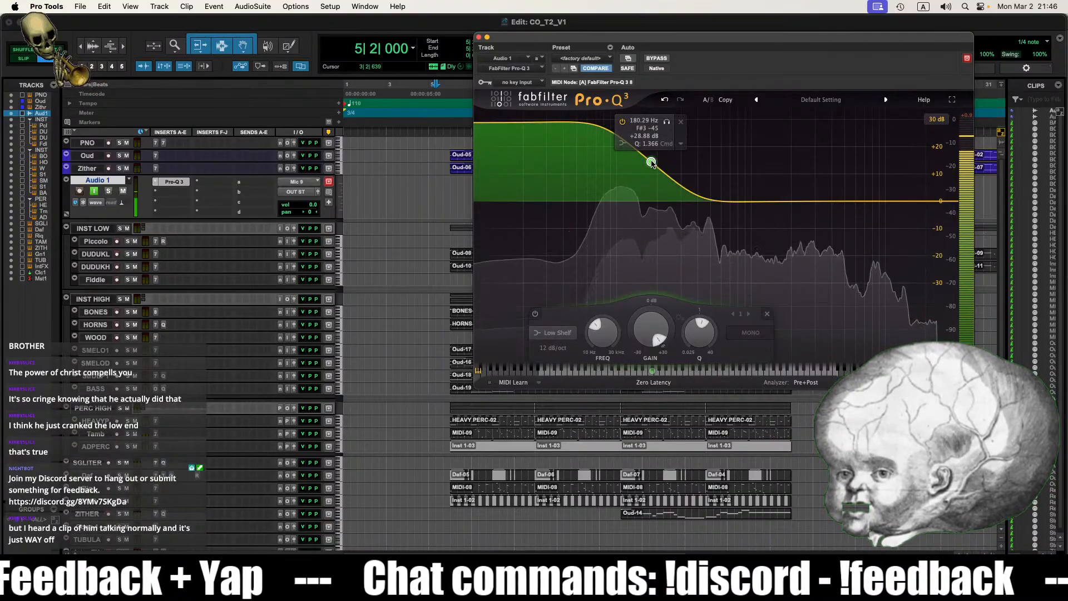
{"action": "mouse_move", "coordinate": [651, 161]}
{"action": "left_mouse_down"}
{"action": "mouse_move", "coordinate": [649, 139]}
{"action": "mouse_move", "coordinate": [657, 166]}
{"action": "left_mouse_up"}
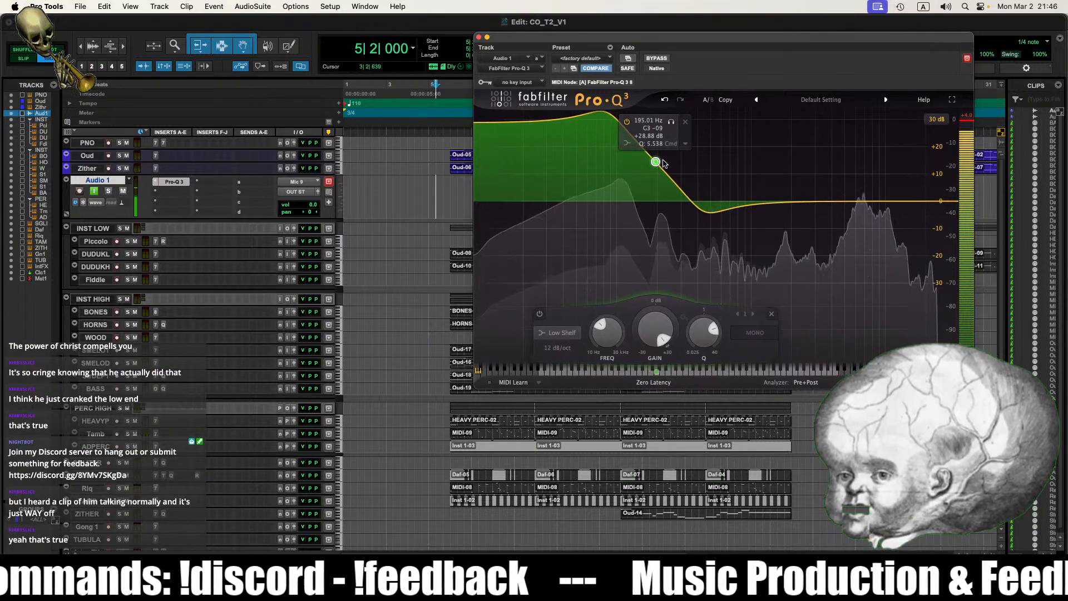
Step: Flatten and remove the low-shelf band from Pro-Q 3, and turn off input monitoring on the microphone track
{"action": "left_click_drag", "start_coordinate": [657, 162], "coordinate": [641, 204]}
{"action": "left_click", "coordinate": [671, 162]}
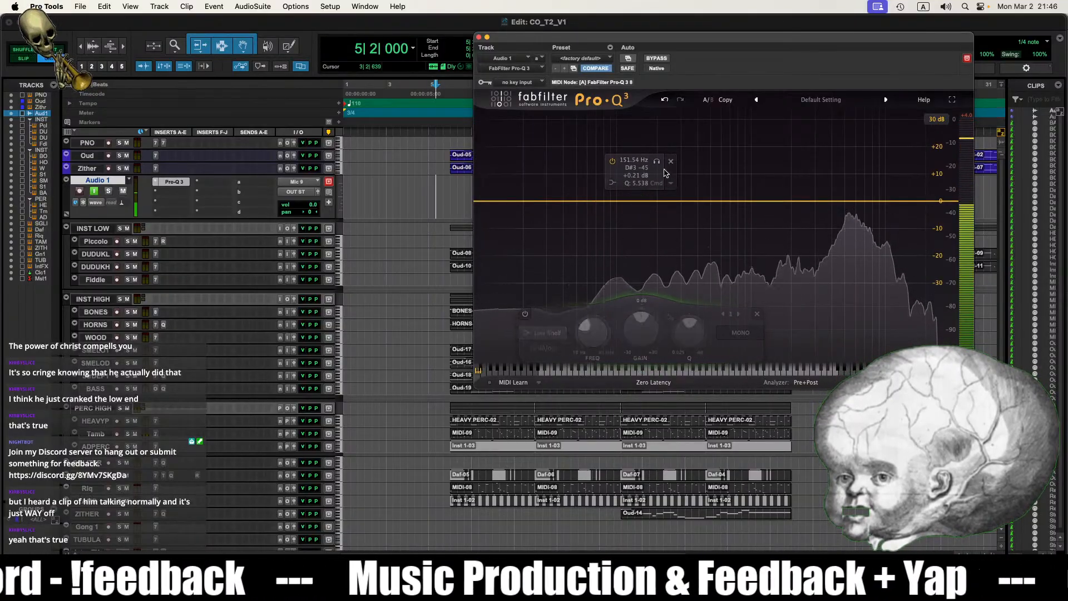
{"action": "left_click", "coordinate": [479, 37]}
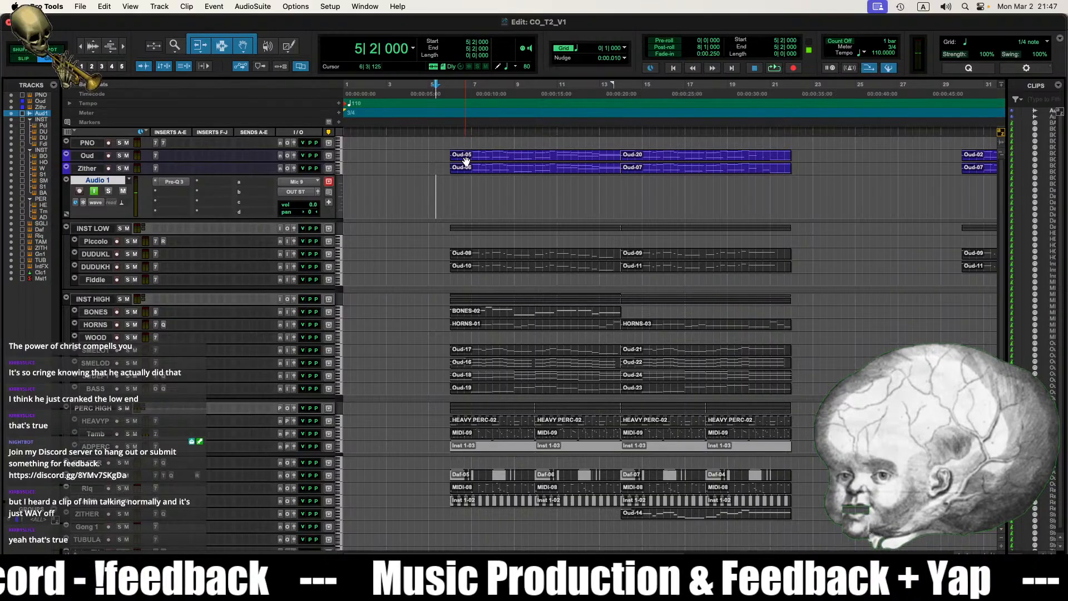
{"action": "left_click", "coordinate": [94, 192]}
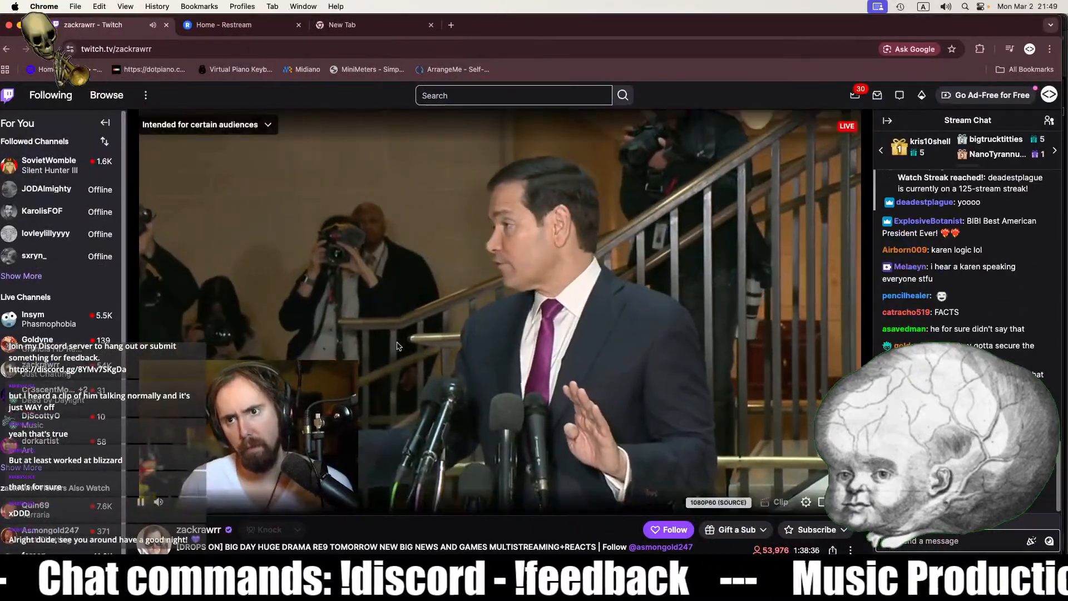
Step: Lower the volume of the Twitch stream in Chrome and move the browser window off the Pro Tools session
{"action": "mouse_move", "coordinate": [195, 503]}
{"action": "left_click_drag", "start_coordinate": [194, 503], "coordinate": [188, 503]}
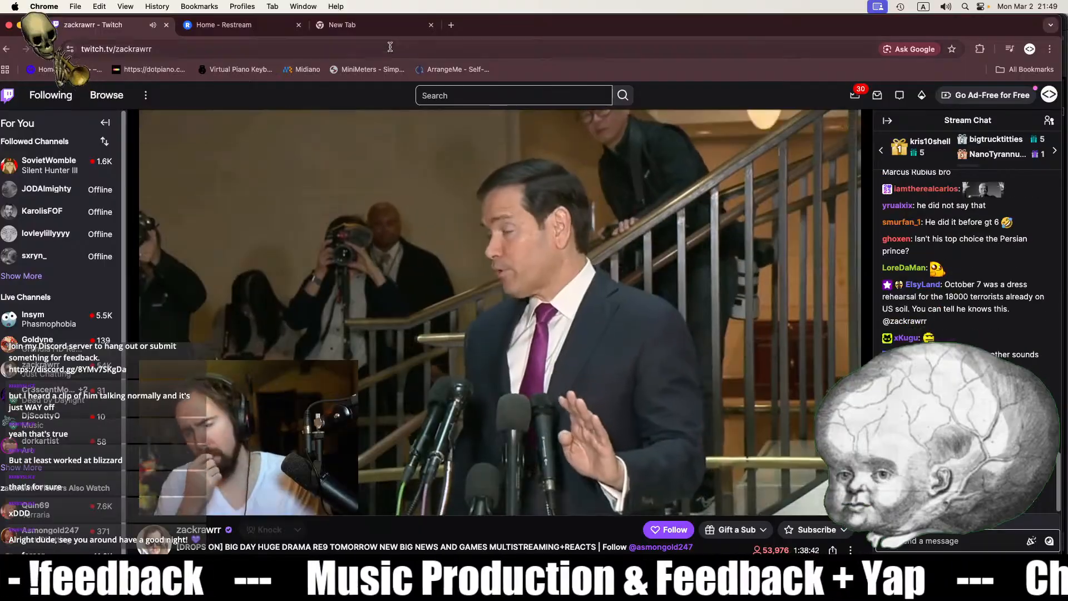
{"action": "left_click_drag", "start_coordinate": [496, 27], "coordinate": [1067, 28]}
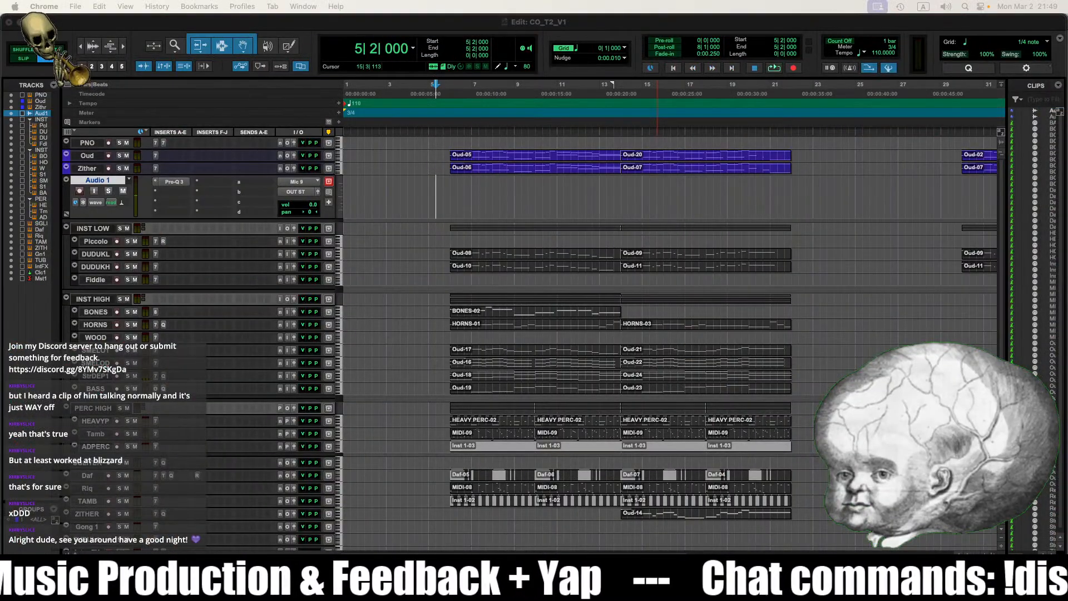